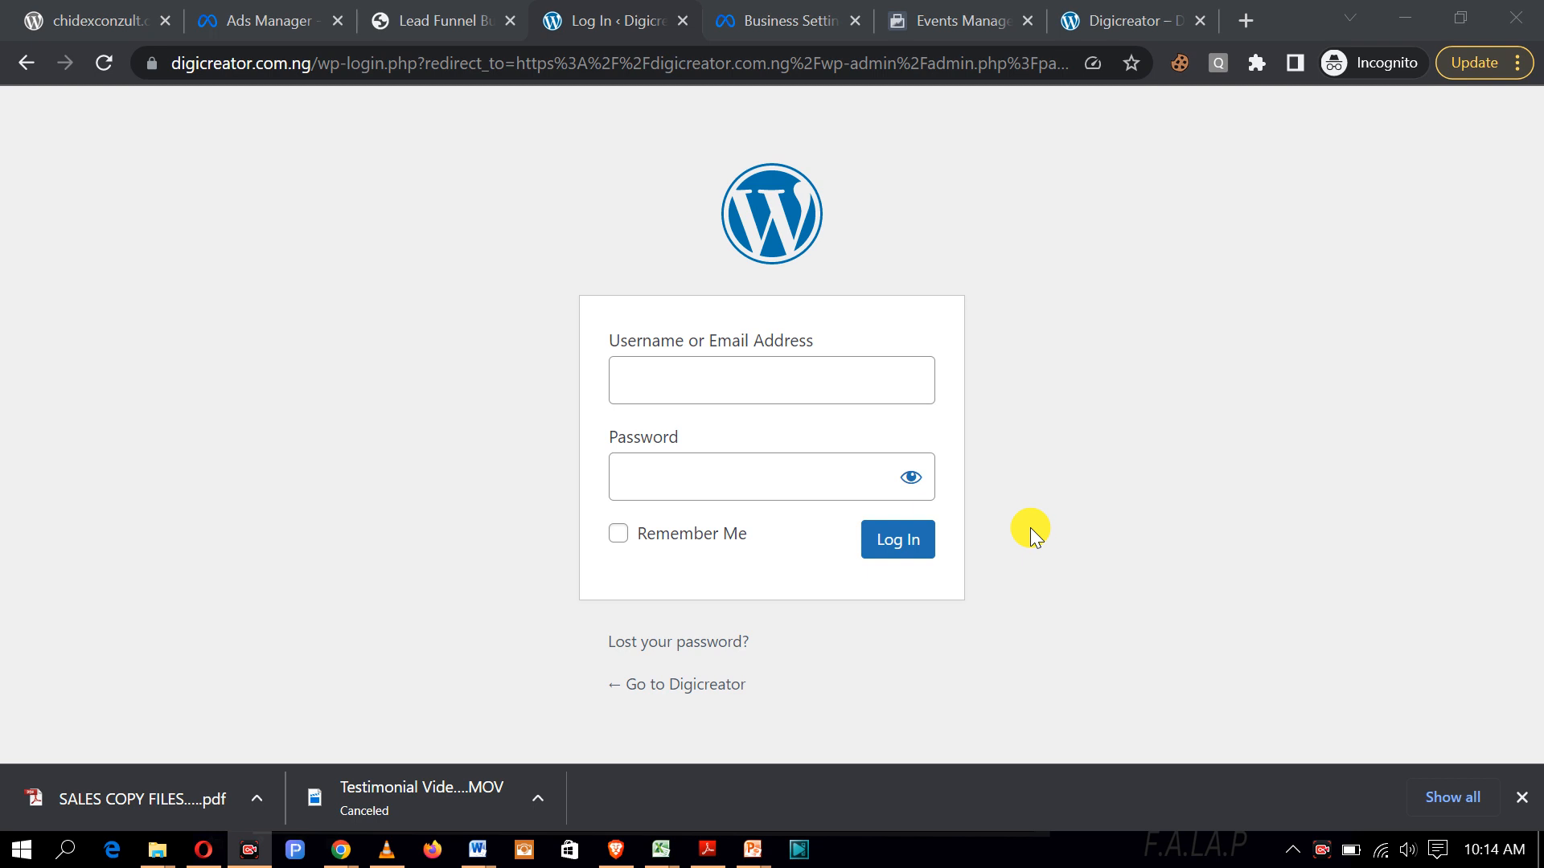
Step: Log in to the WordPress admin with the site's username and password
left_click(832, 397)
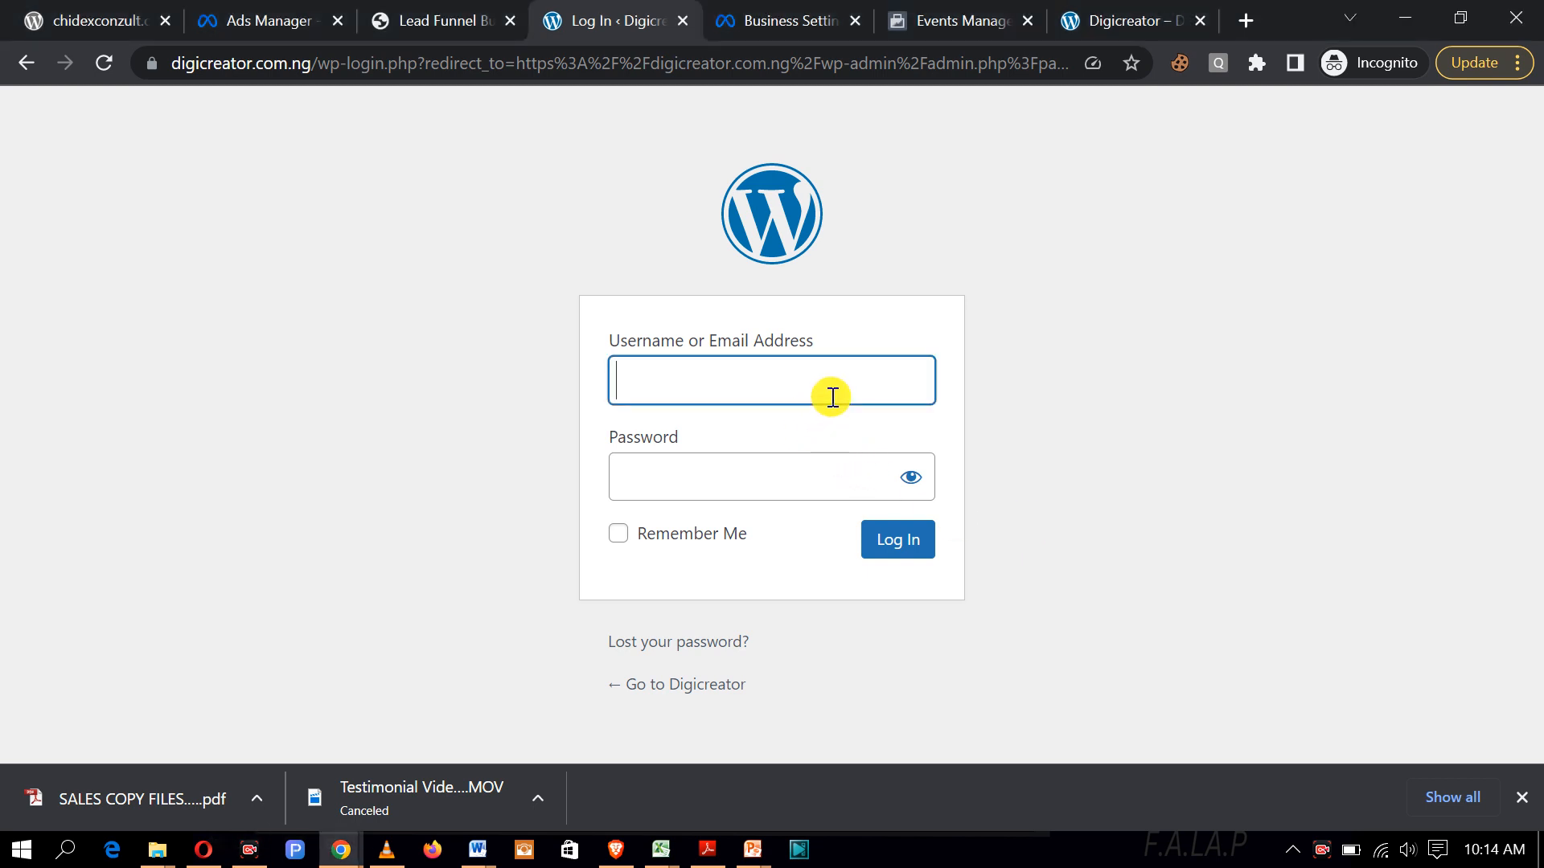
type("Digicreat")
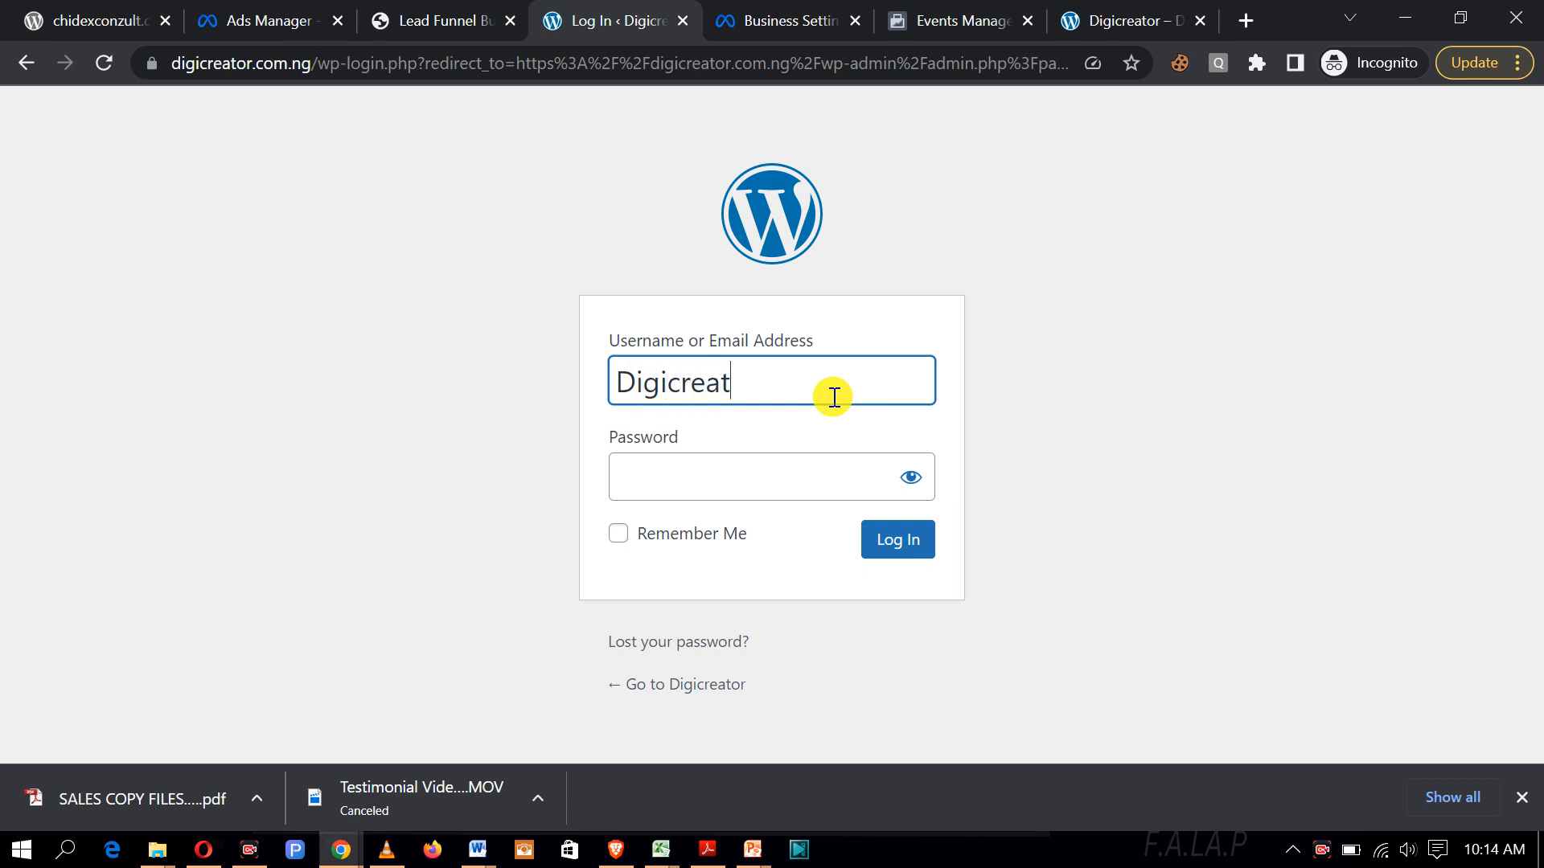
type("or")
left_click(808, 473)
type("**")
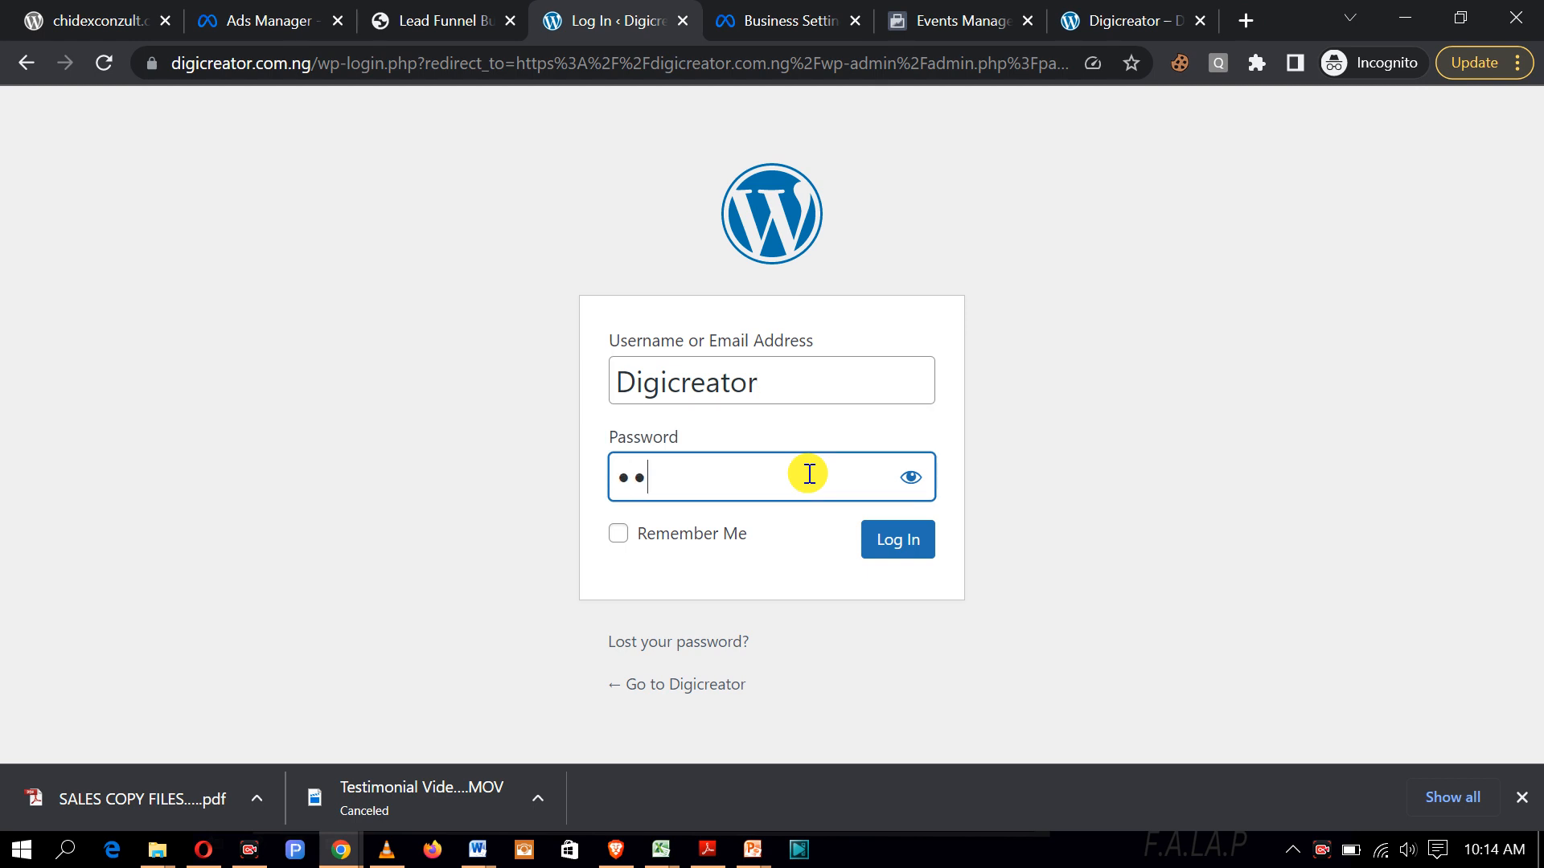
type("**********")
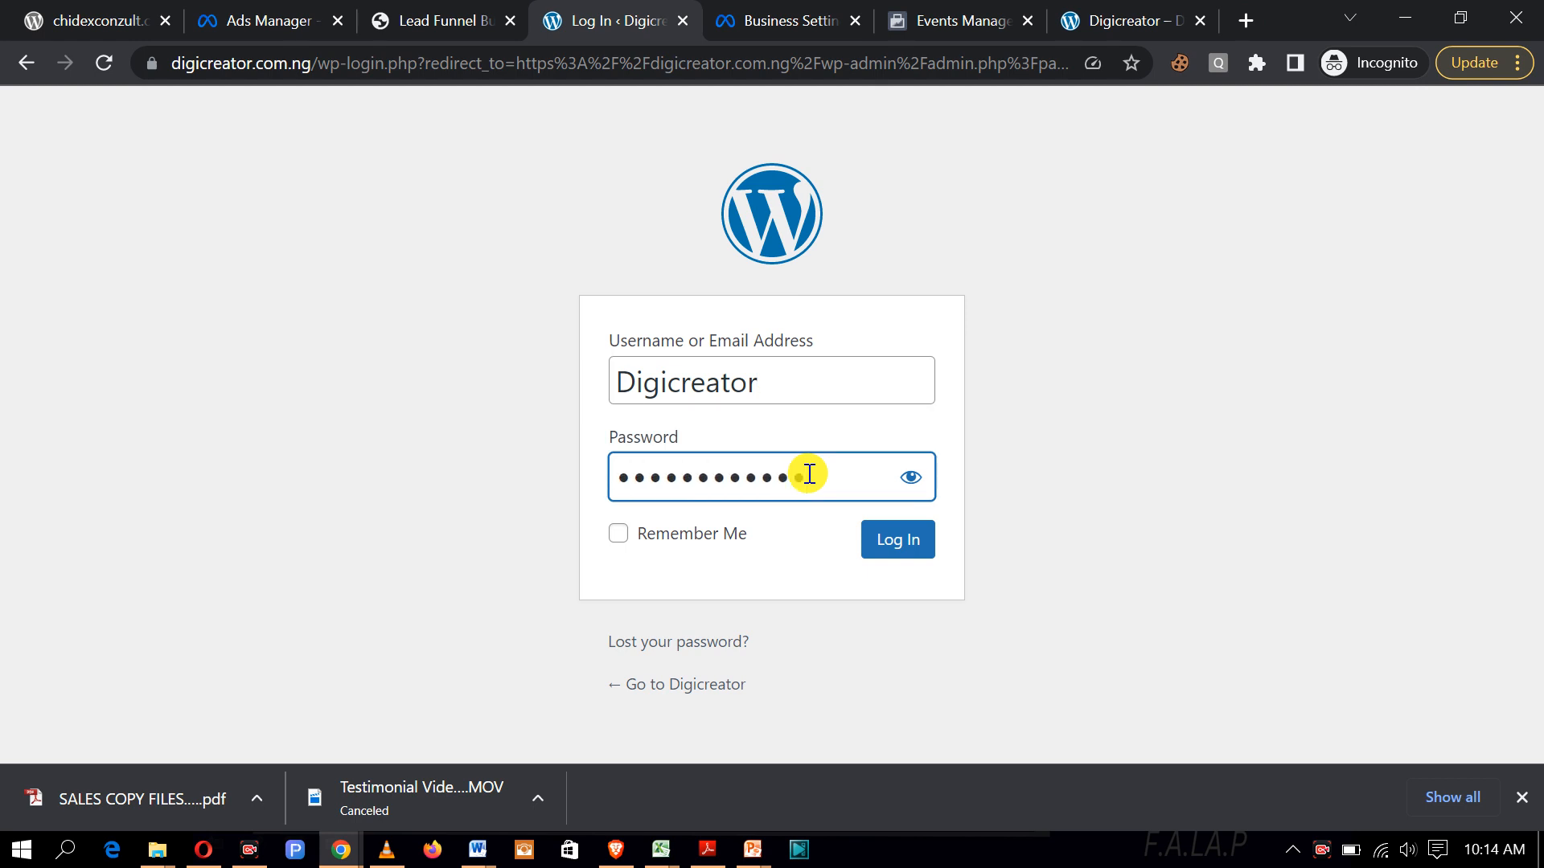
left_click(887, 547)
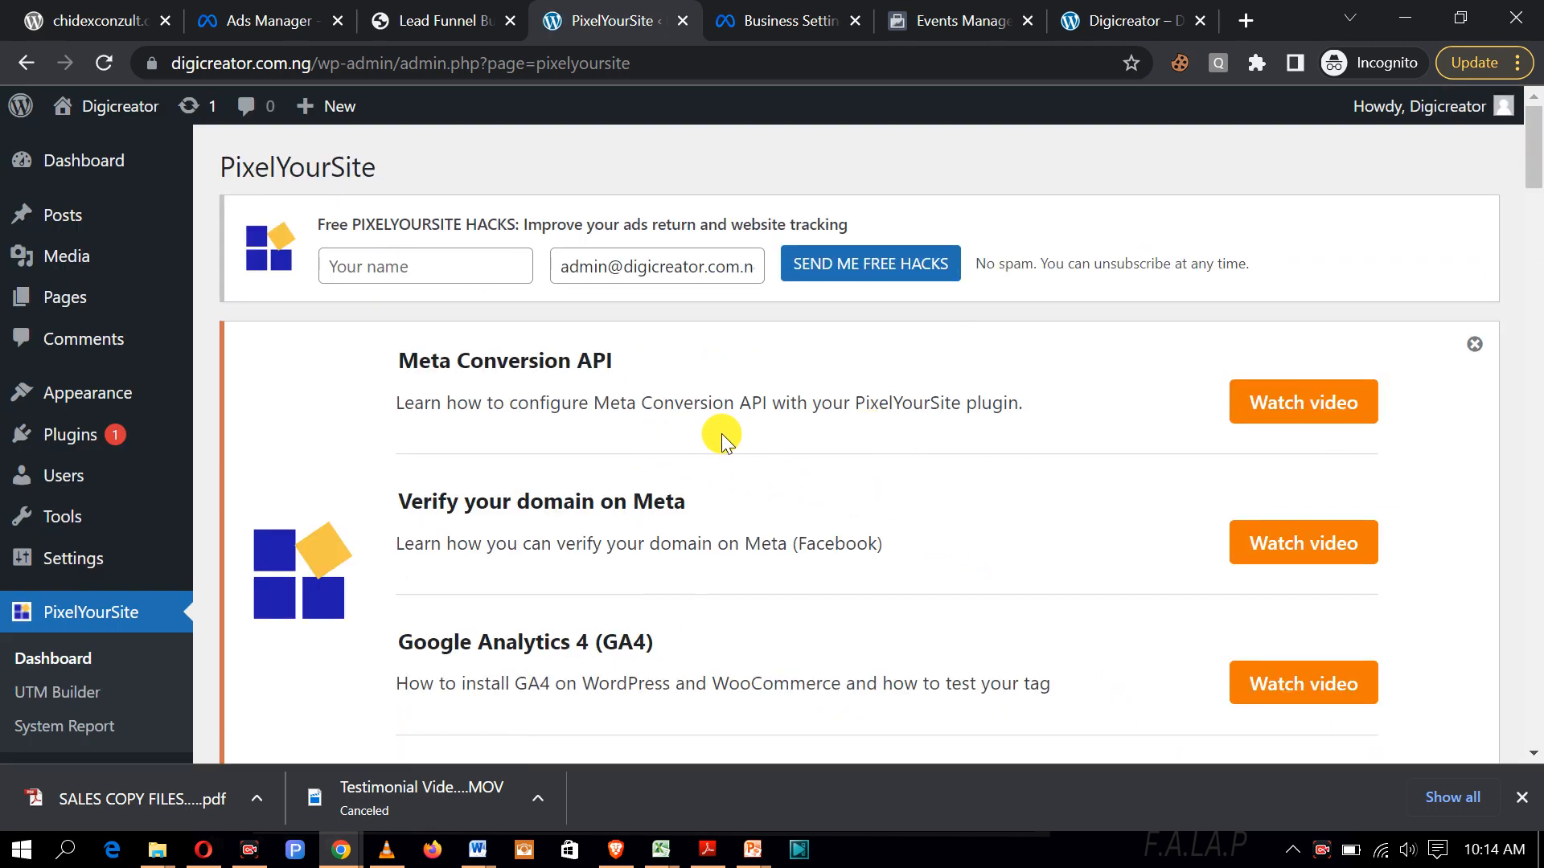
scroll(721, 433, "down", 3)
scroll(722, 433, "up", 3)
scroll(784, 304, "down", 3)
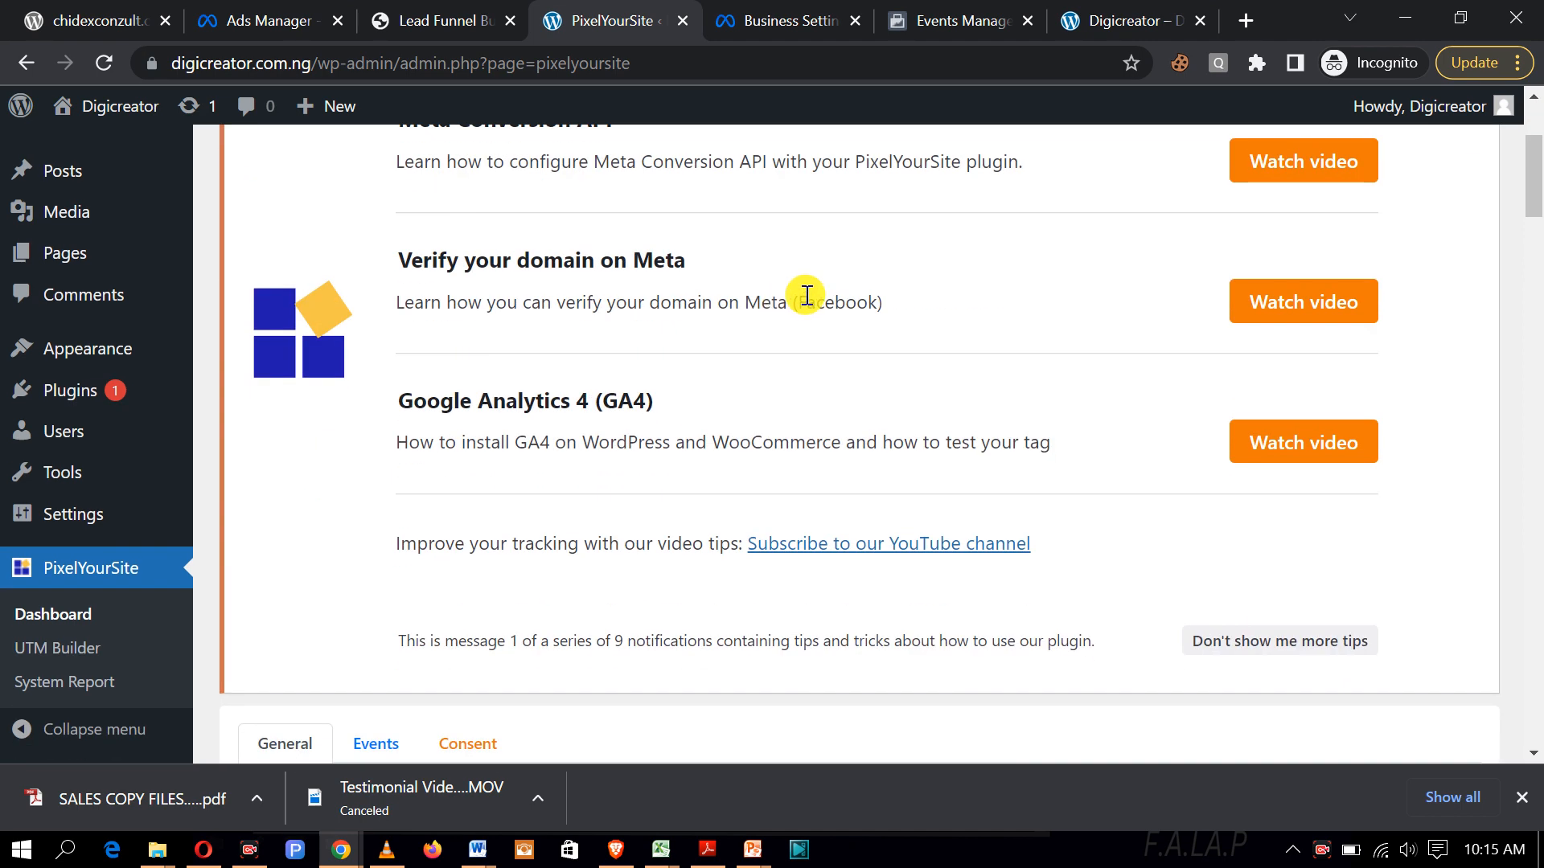
scroll(190, 510, "up", 3)
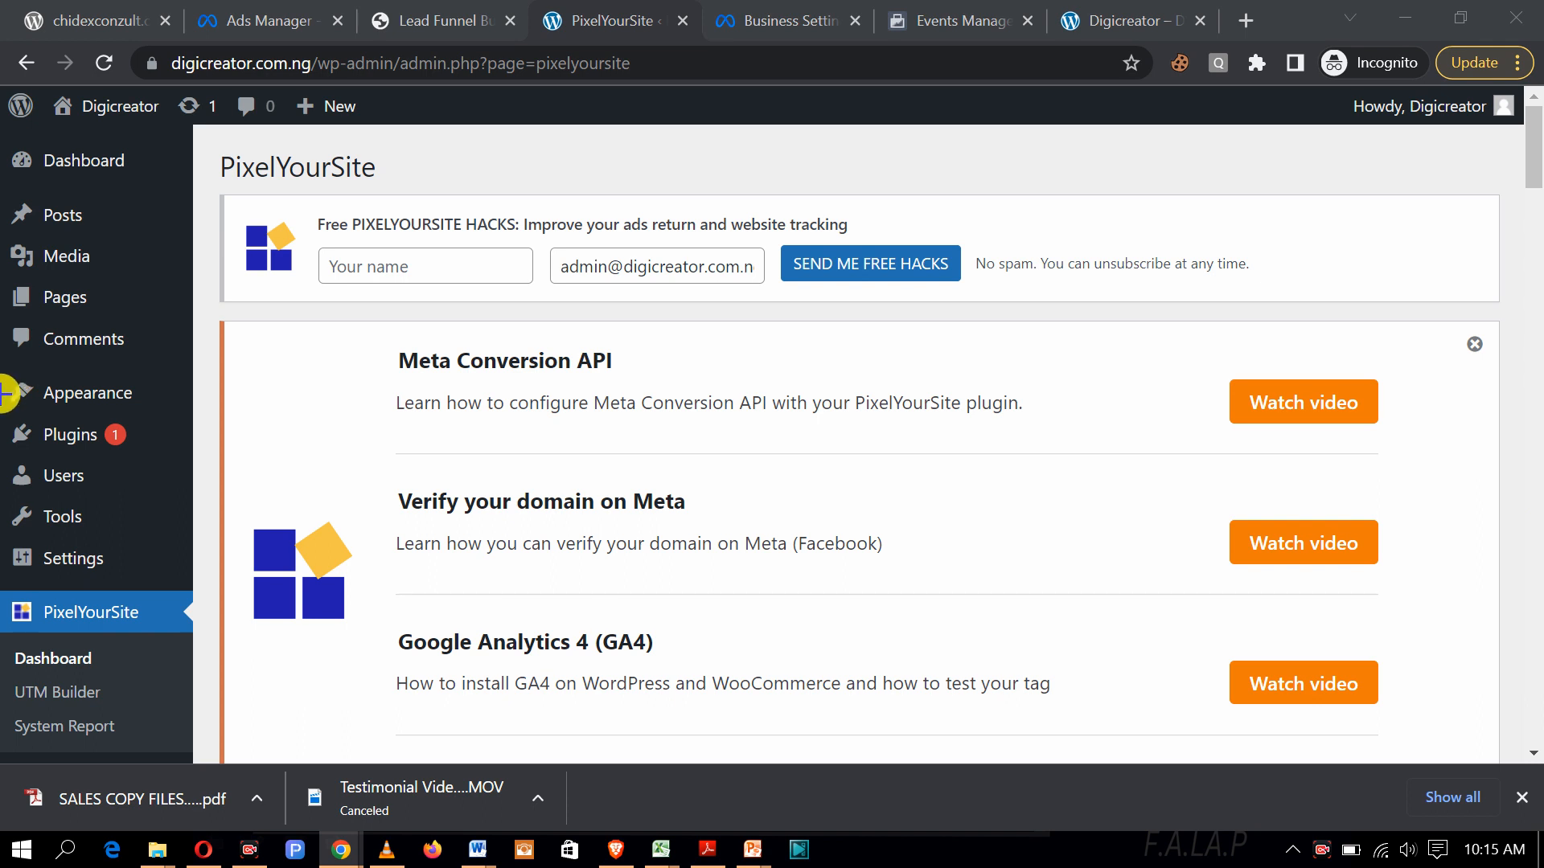
mouse_move(14, 415)
left_mouse_down()
mouse_move(19, 463)
mouse_move(159, 460)
left_mouse_up()
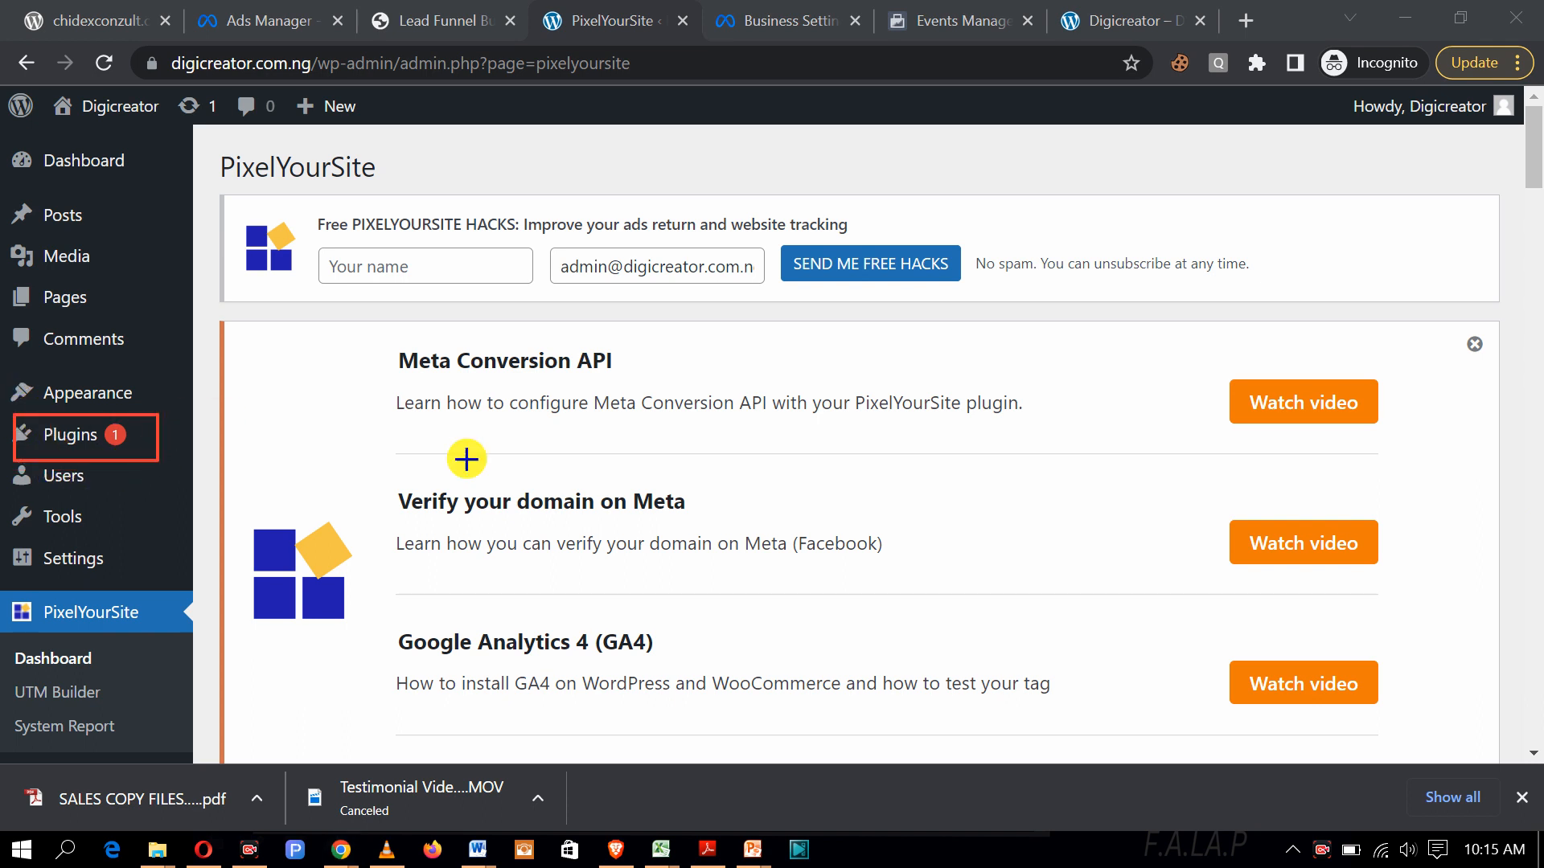
Step: Go to Plugins > Add New from the admin sidebar
left_click(1049, 815)
mouse_move(83, 441)
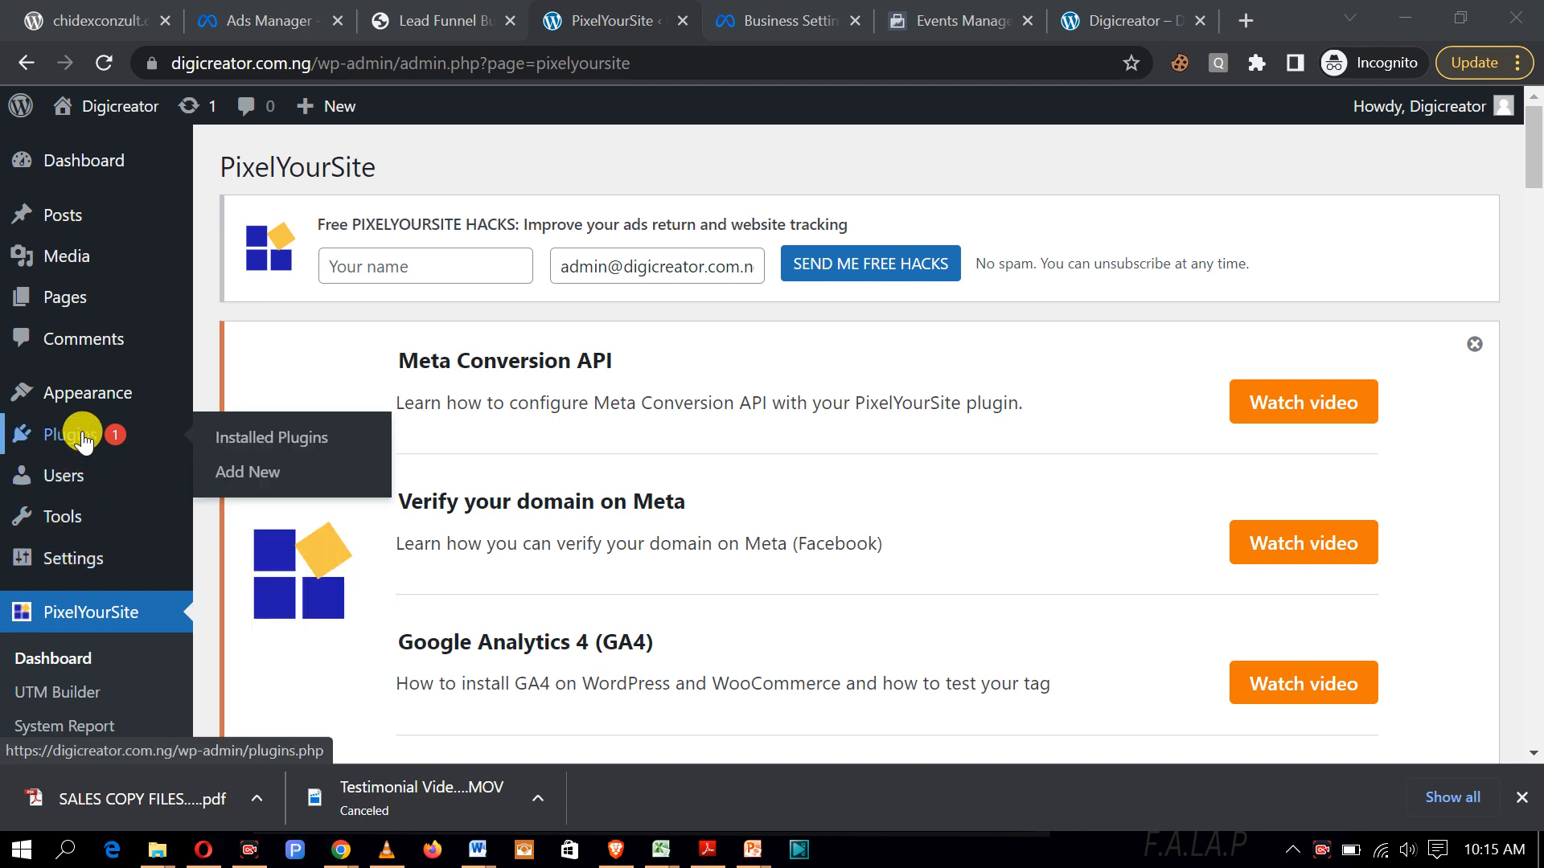
left_click(244, 480)
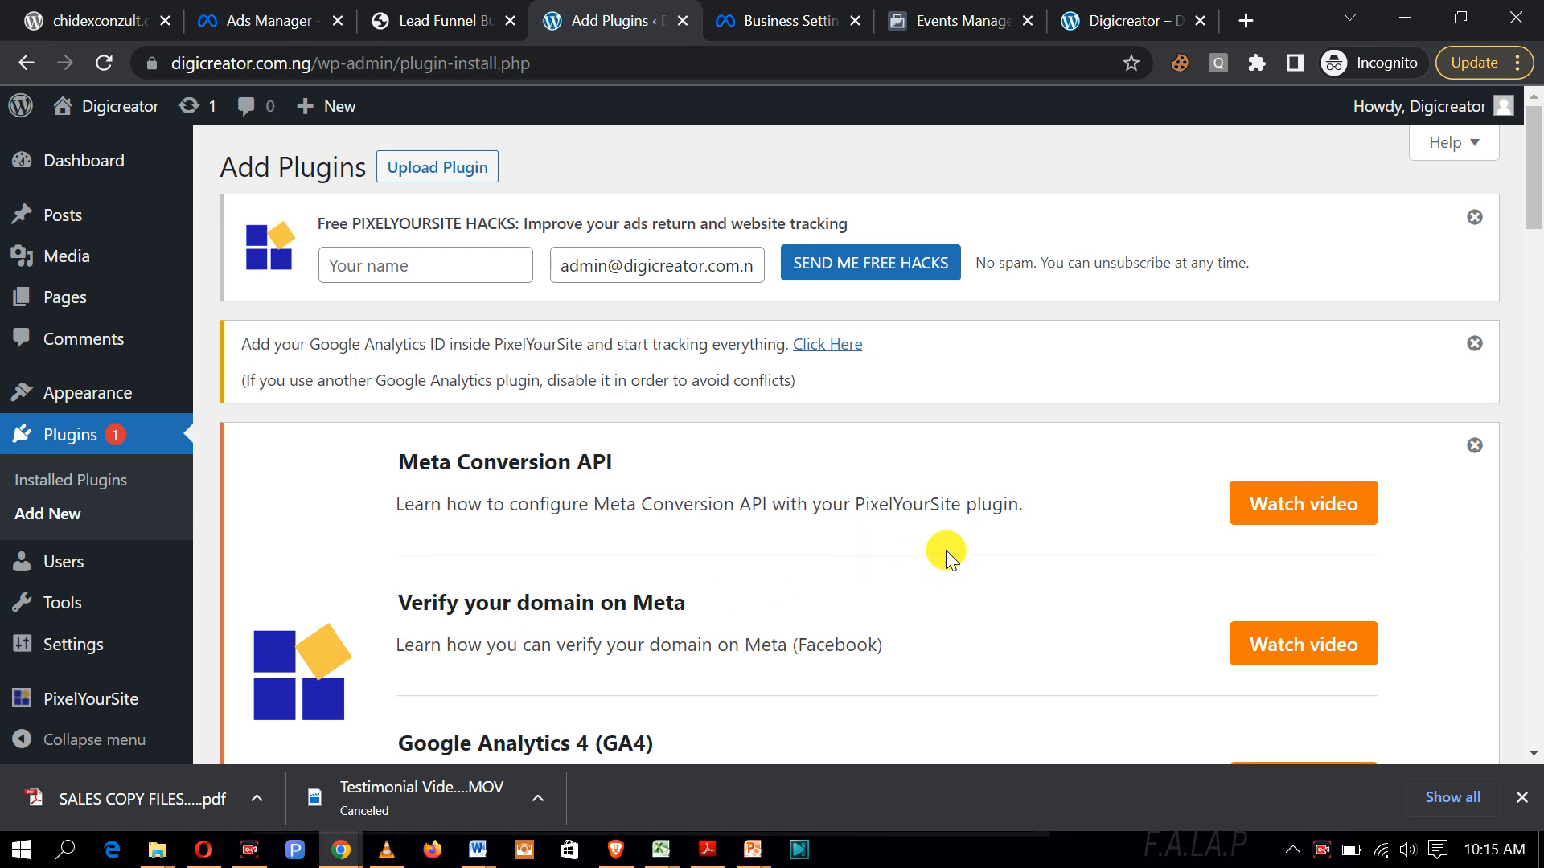
Step: Close the PixelYourSite free-hacks signup notice on the Add Plugins page
scroll(946, 550, "down", 5)
scroll(947, 538, "up", 5)
left_click(1477, 219)
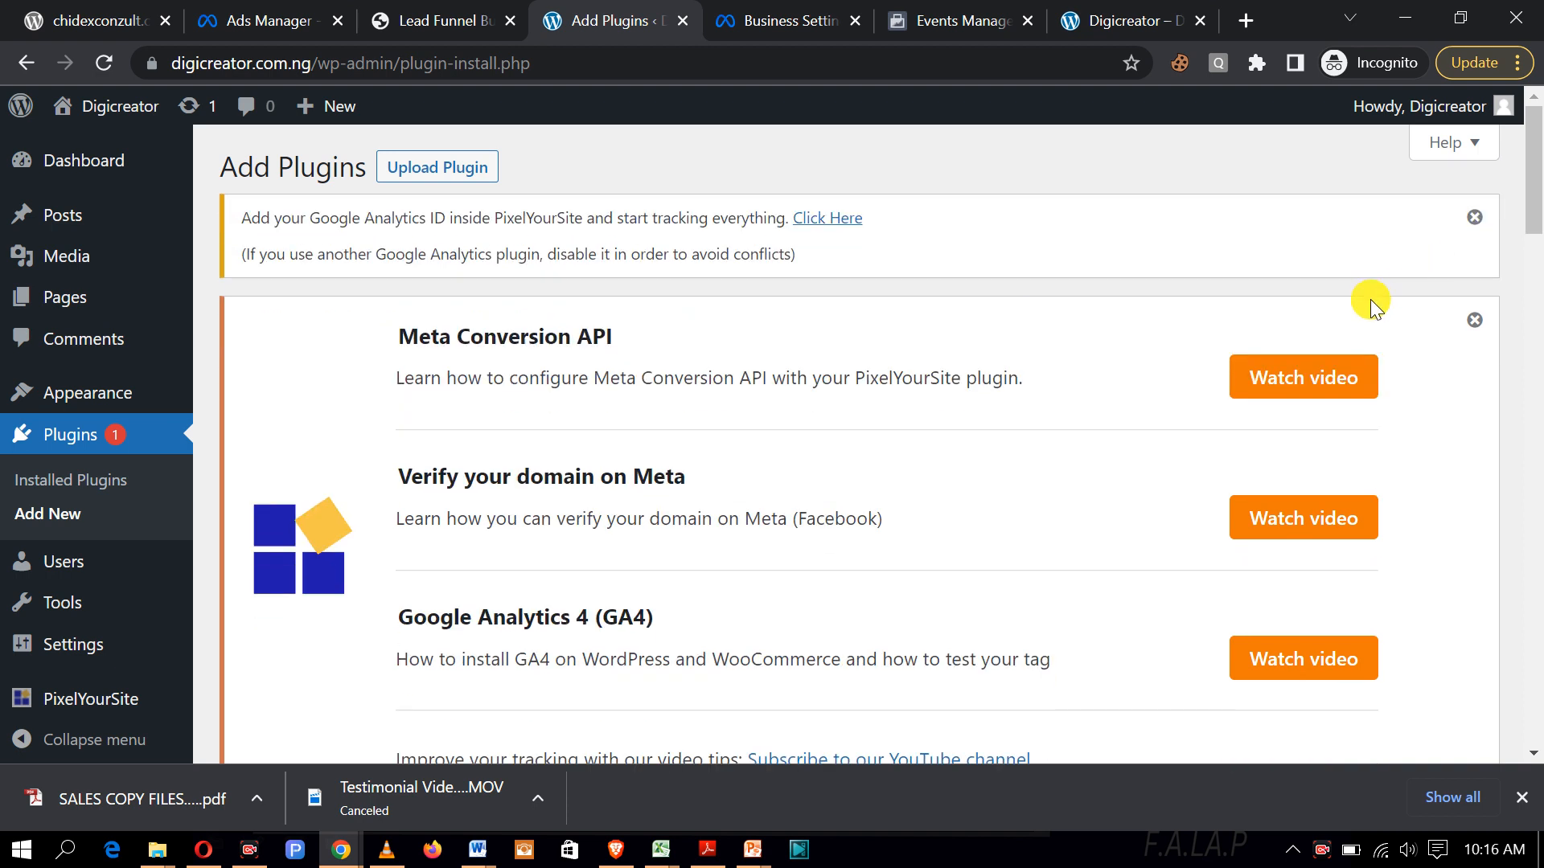
Step: Reveal the Upload Plugin form and locate its Choose File box for a .zip
left_click(435, 175)
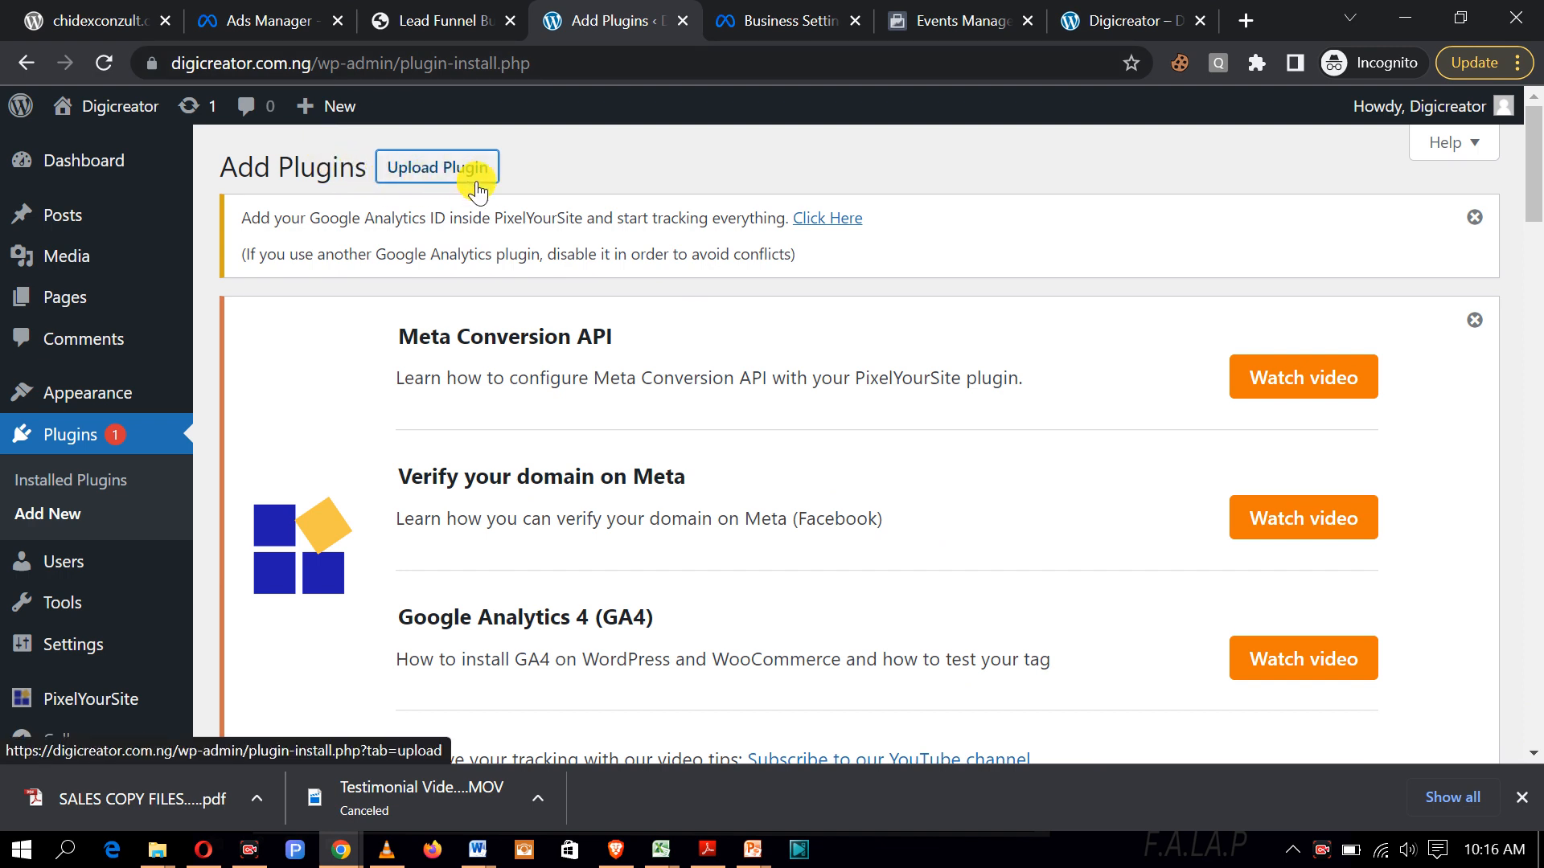
left_click(438, 178)
scroll(500, 205, "down", 5)
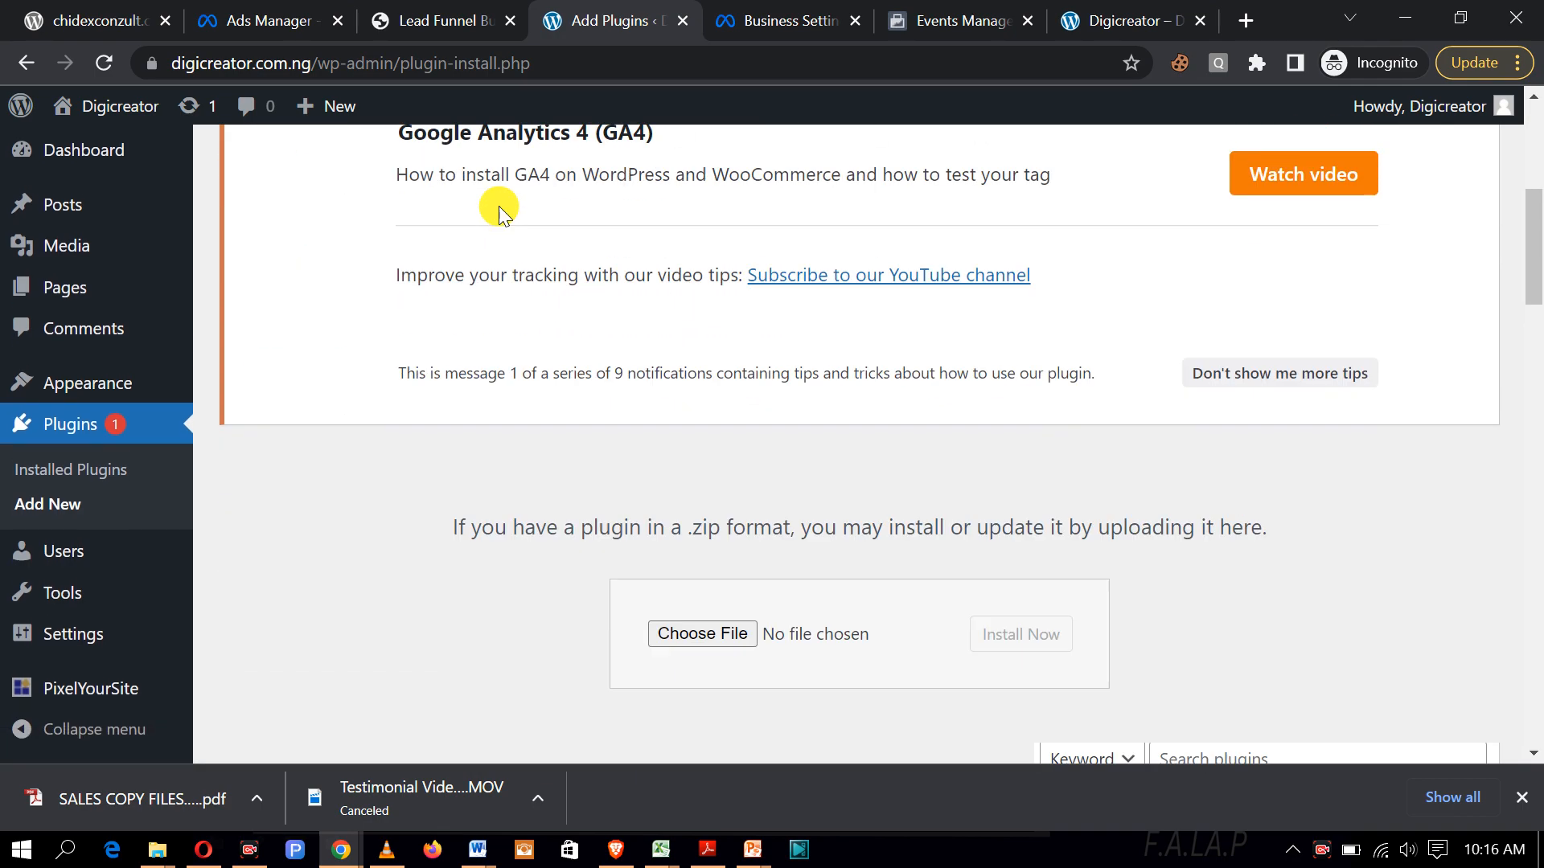
scroll(498, 206, "down", 1)
scroll(499, 206, "down", 4)
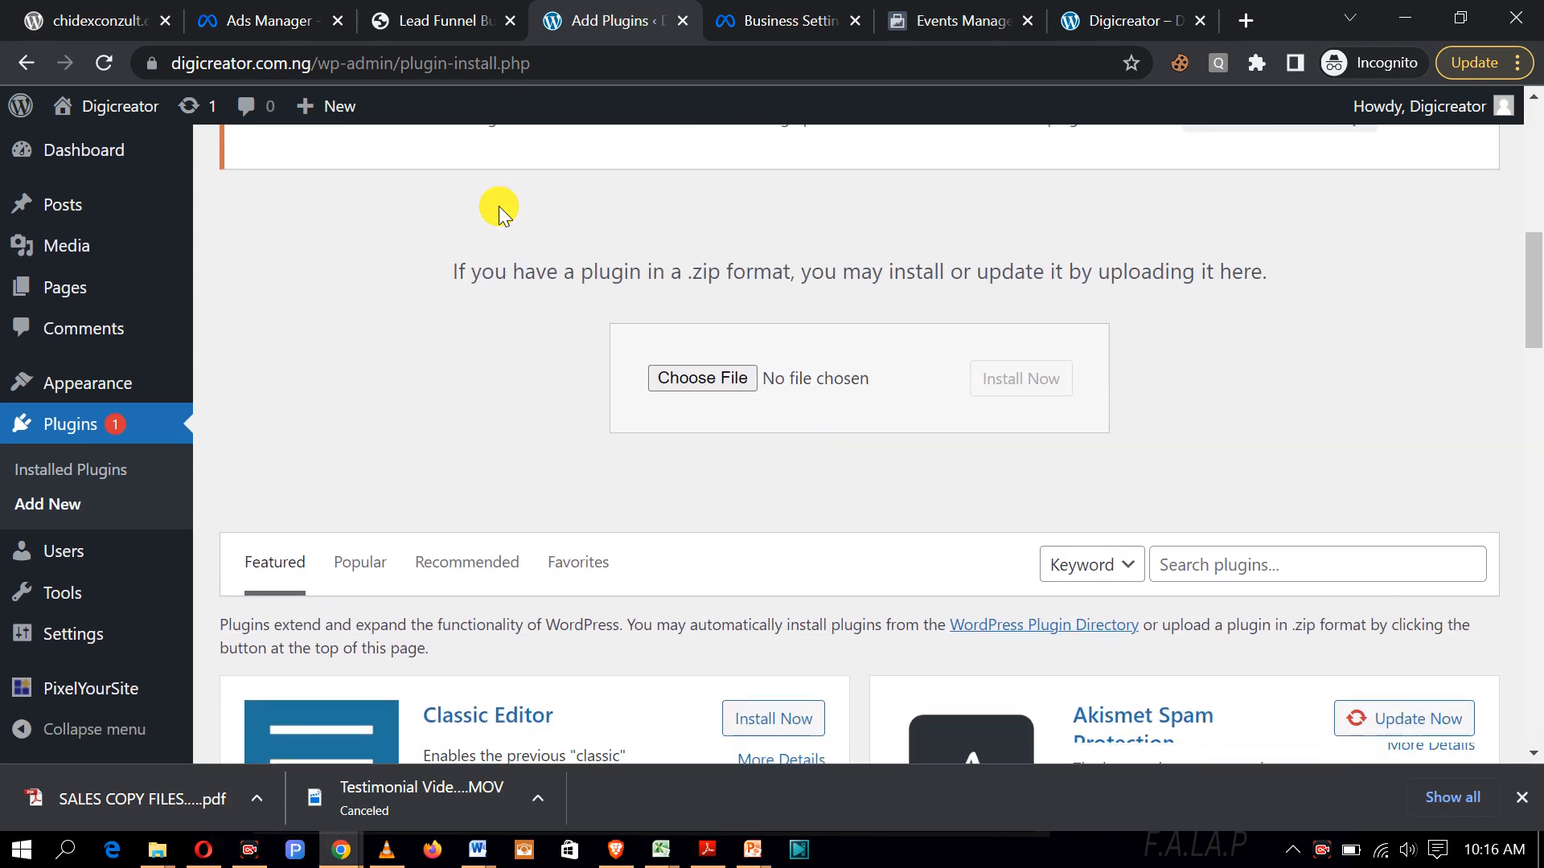
scroll(499, 205, "up", 8)
scroll(498, 206, "up", 2)
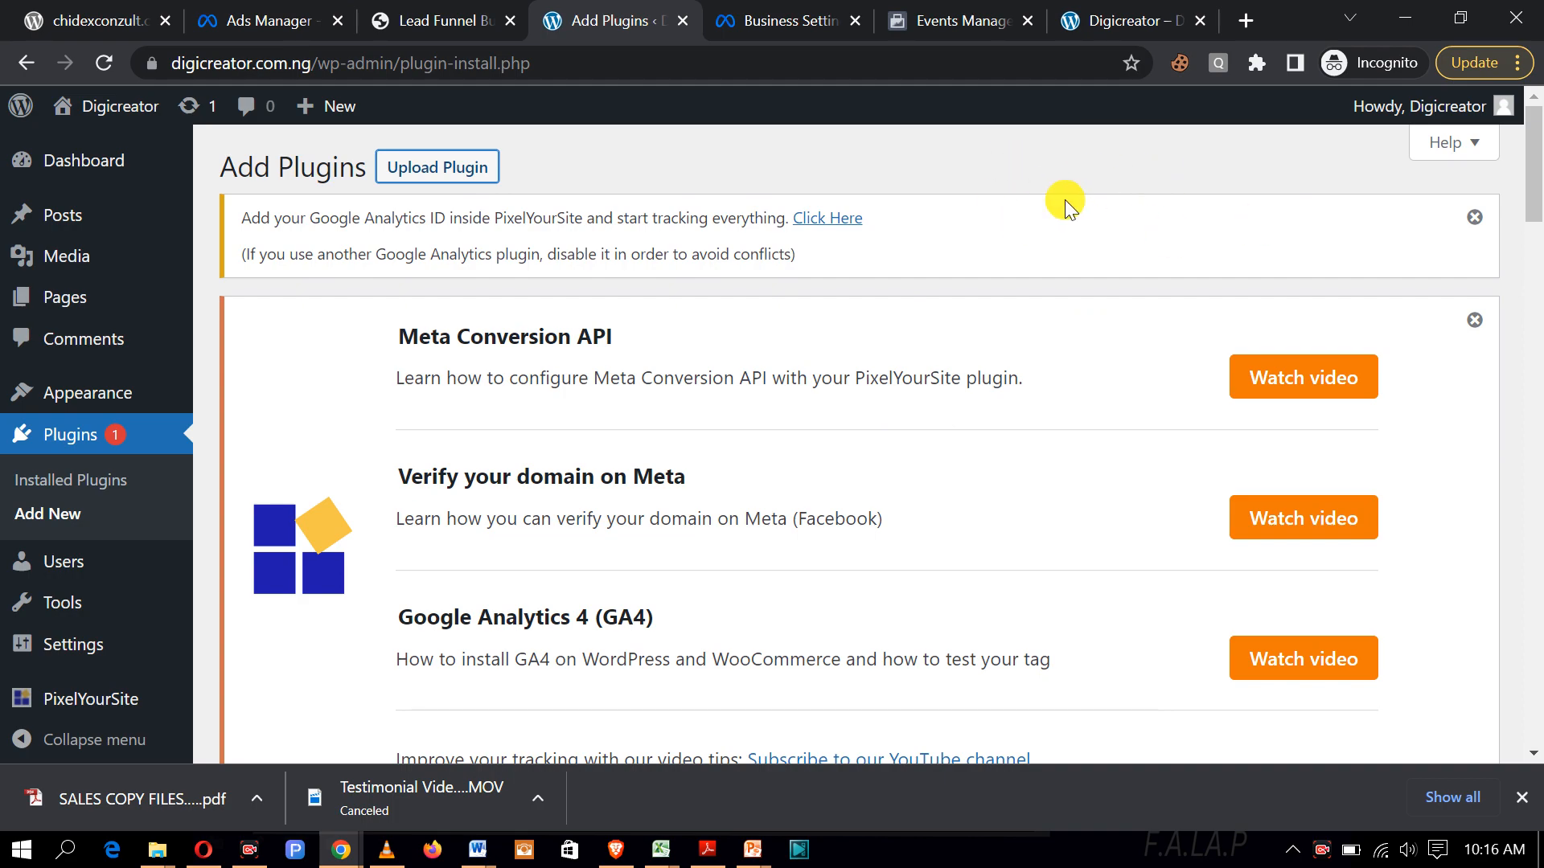
scroll(1103, 300, "down", 10)
scroll(1113, 303, "up", 5)
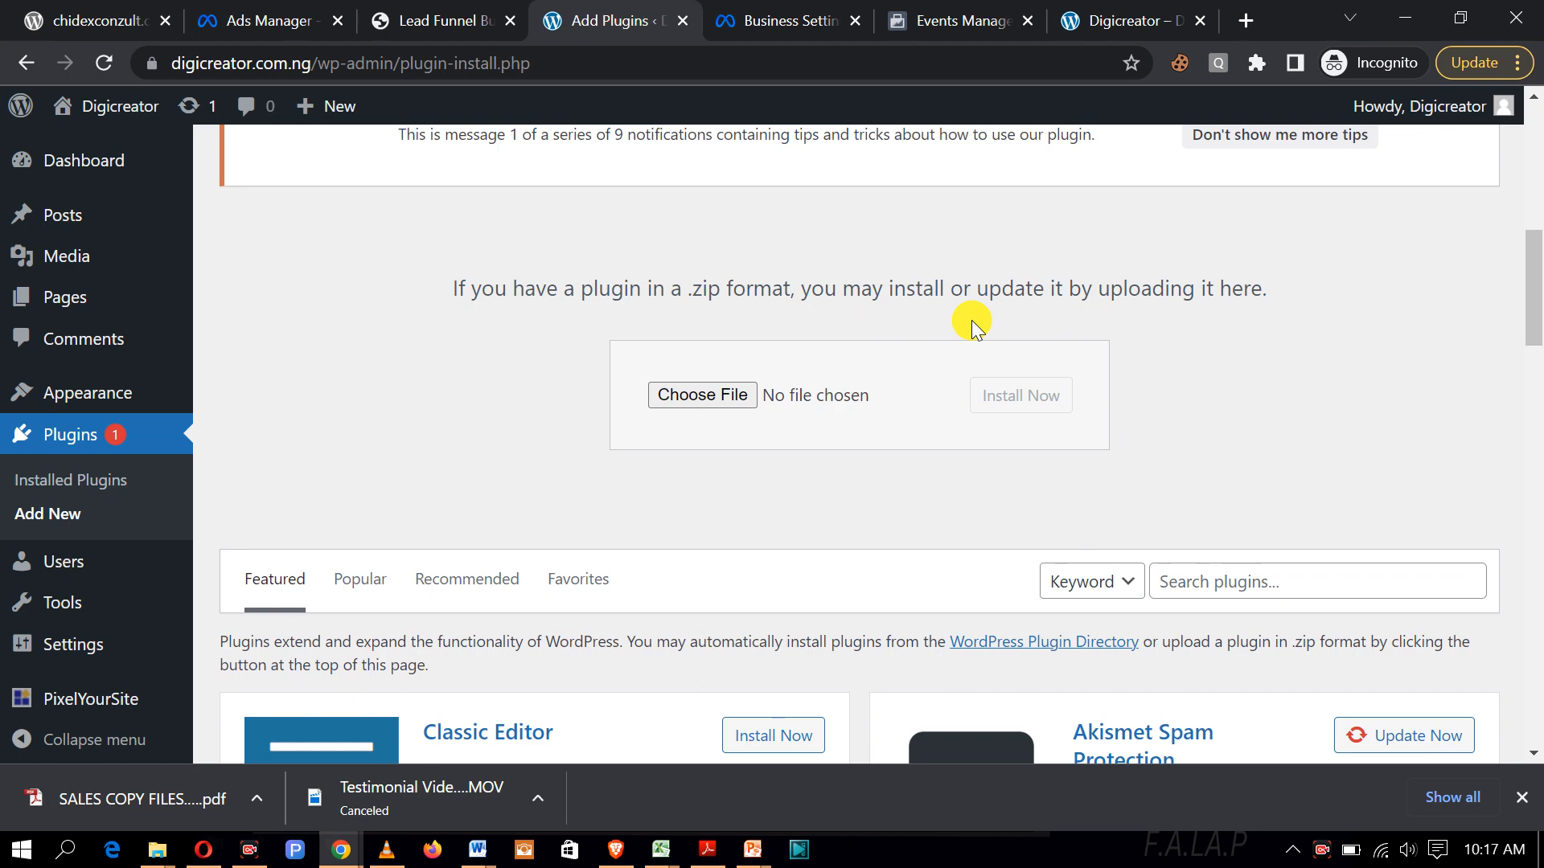
Step: Dismiss the PixelYourSite Google Analytics notice sitting above the .zip upload form
scroll(972, 320, "down", 3)
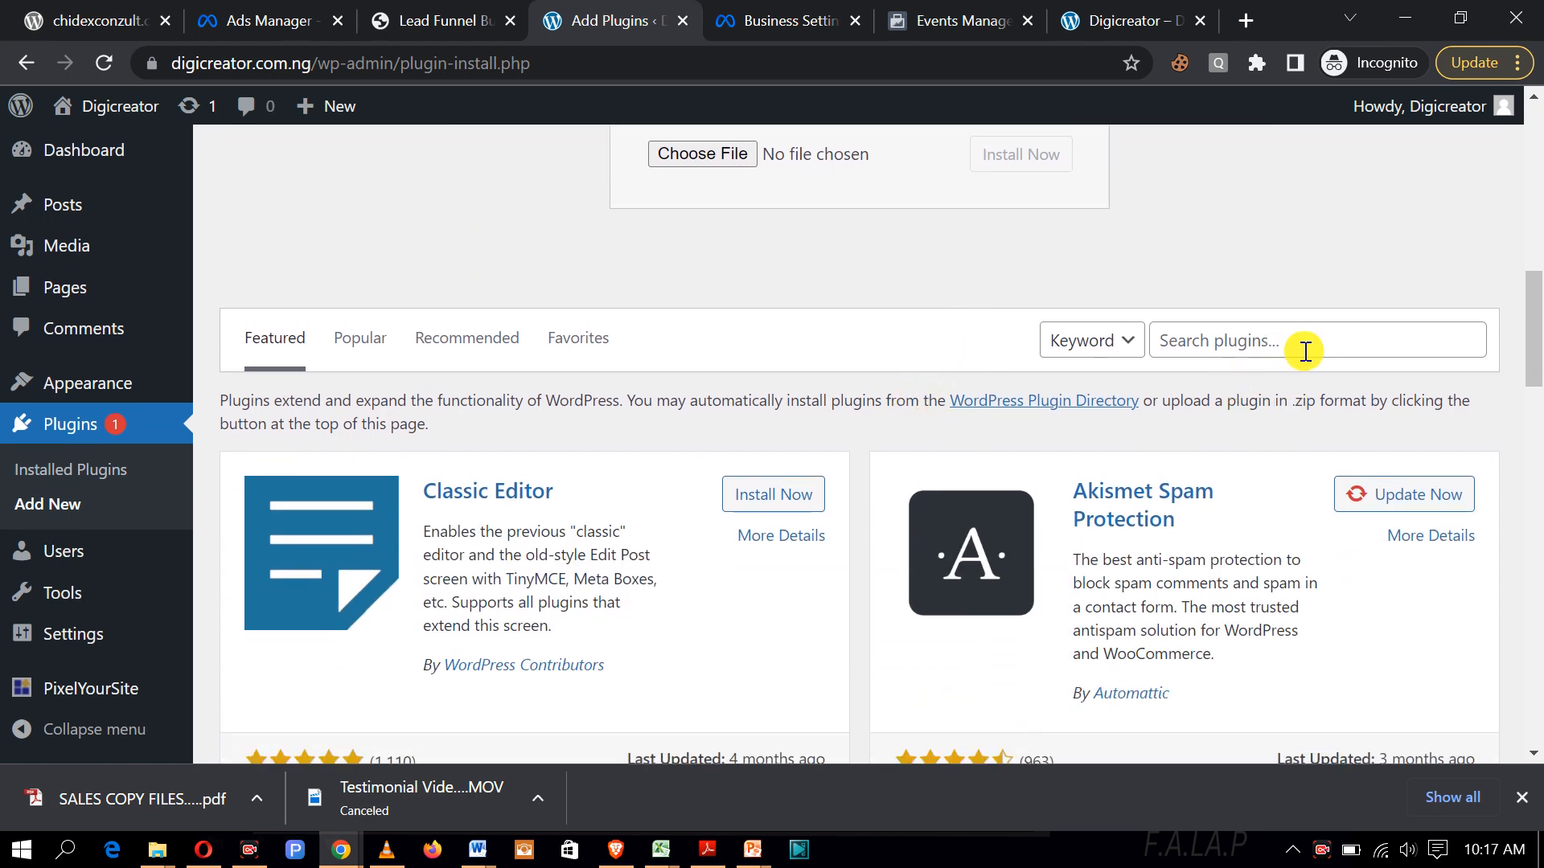
scroll(1140, 407, "up", 6)
scroll(1141, 408, "up", 3)
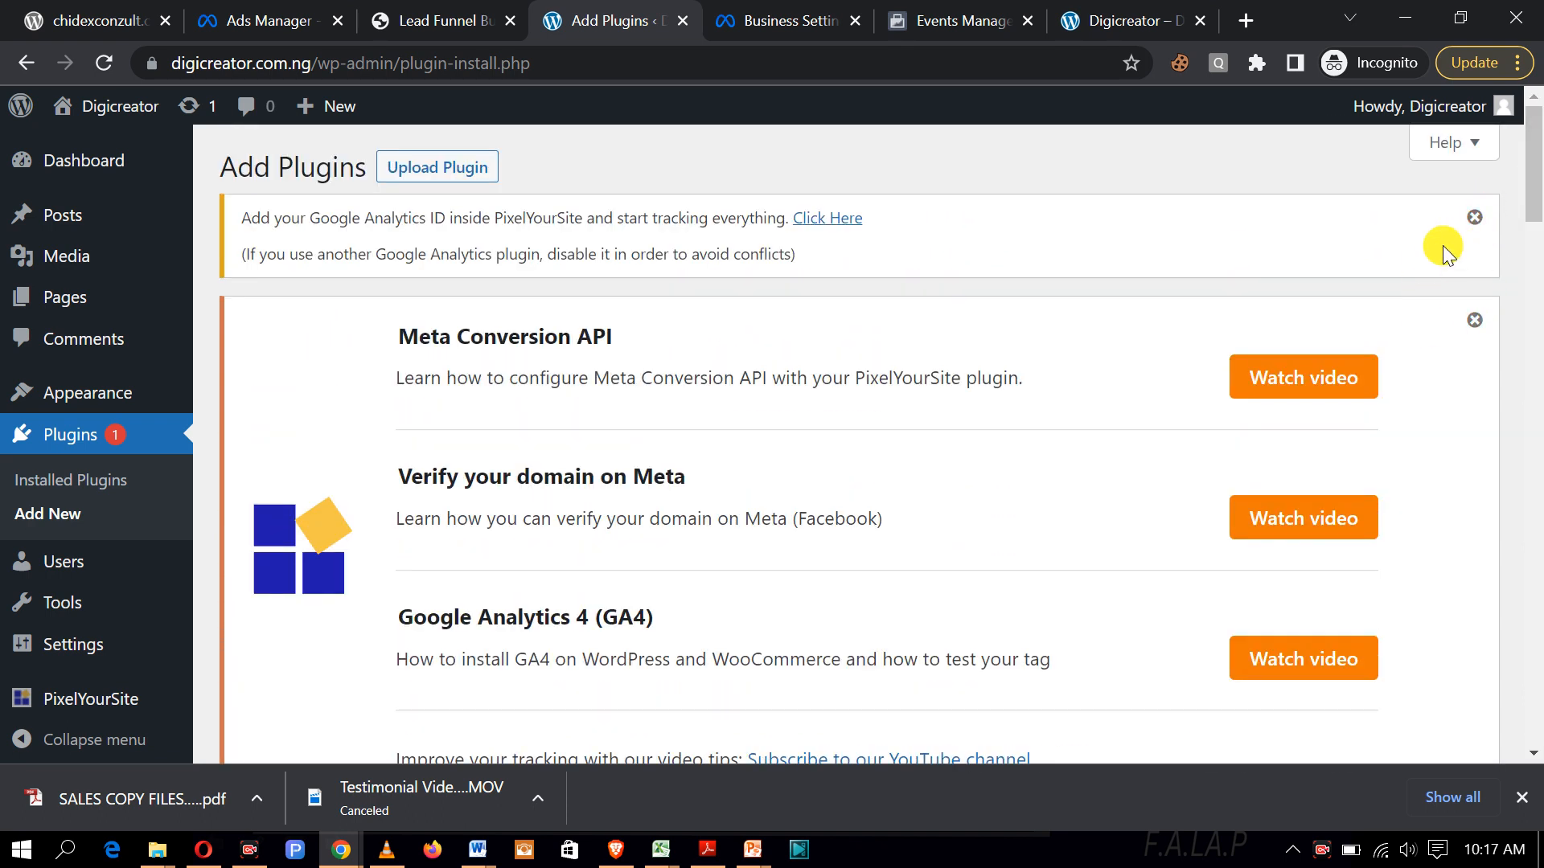
left_click(1475, 218)
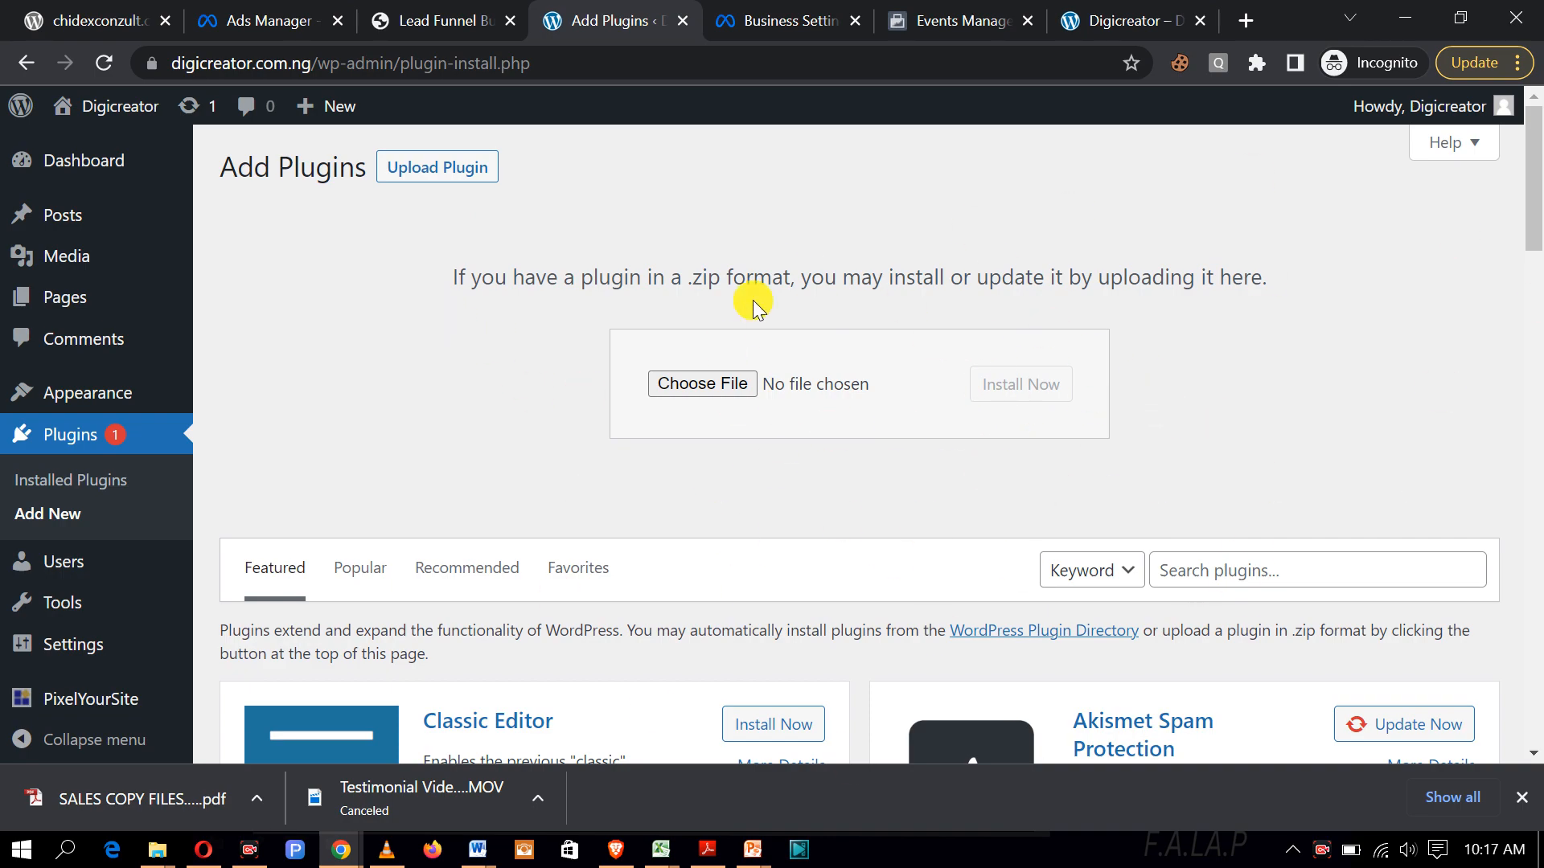
scroll(755, 297, "down", 7)
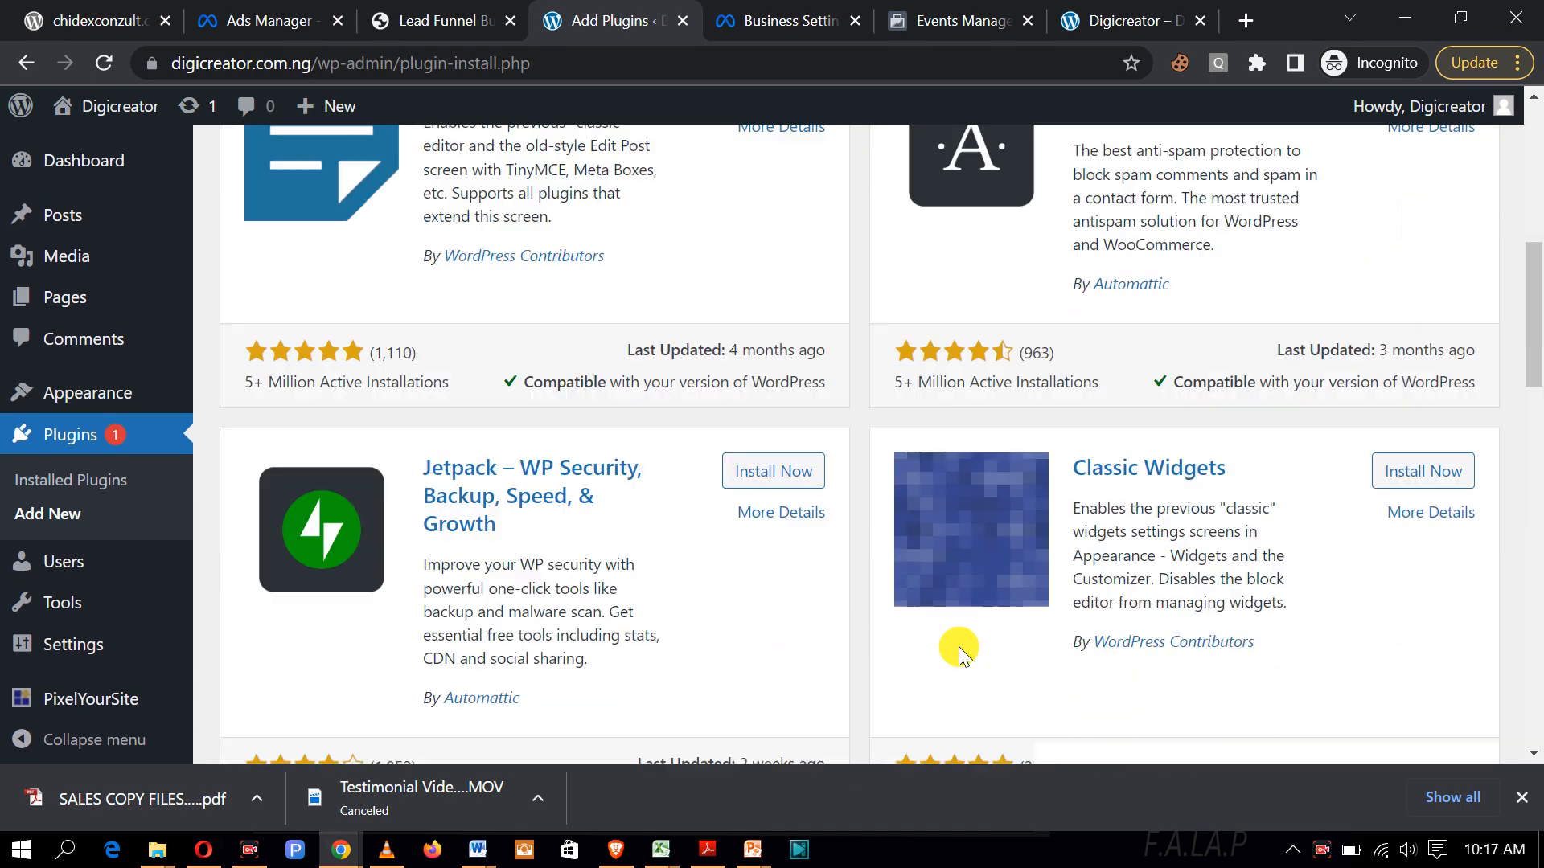
scroll(948, 627, "up", 7)
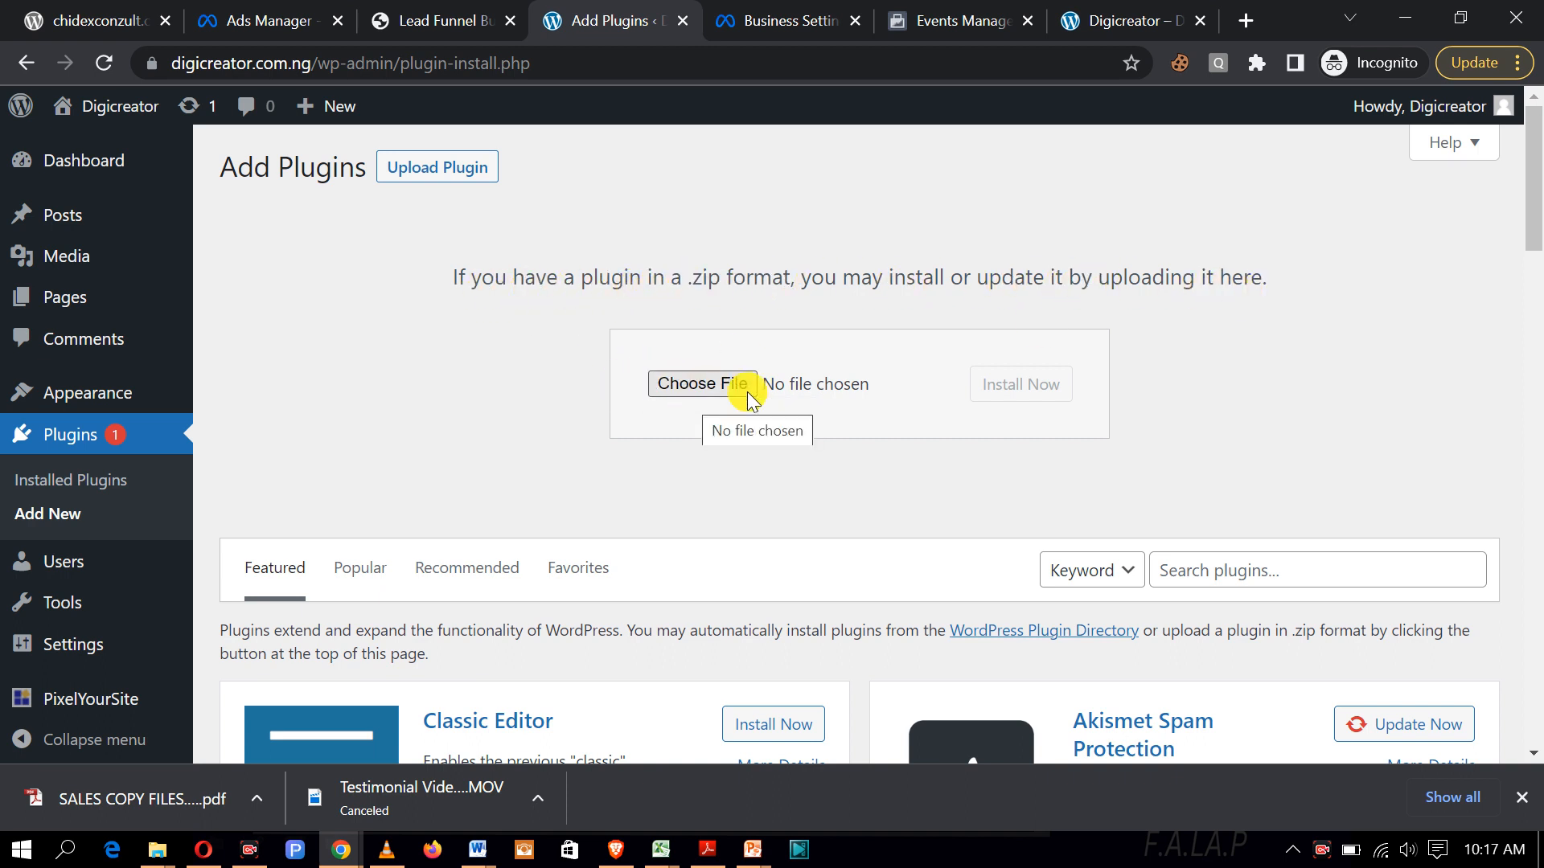
left_click(707, 388)
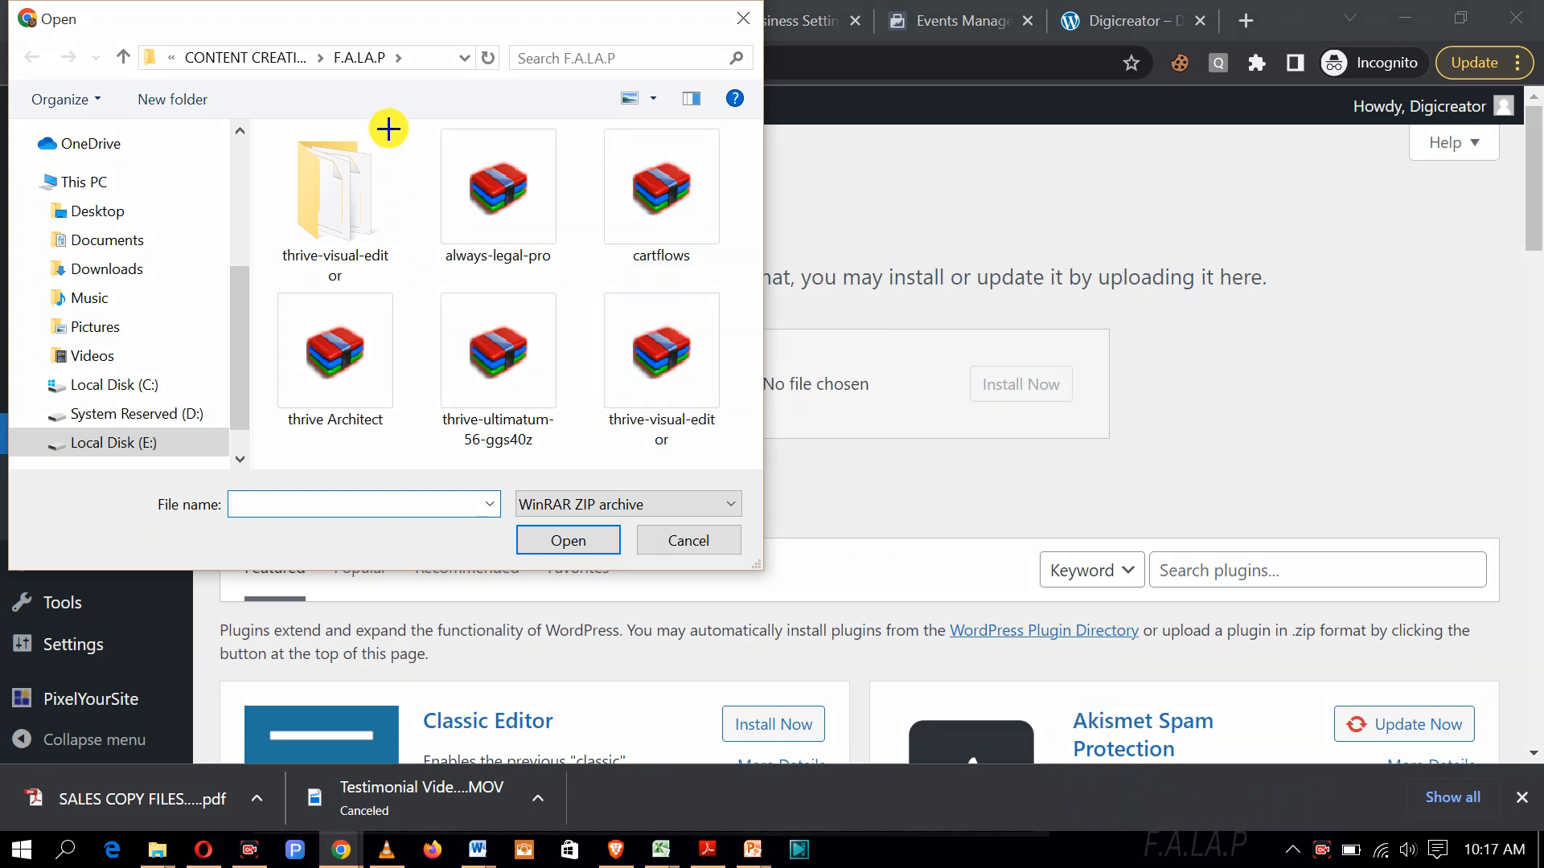
mouse_move(411, 119)
left_mouse_down()
mouse_move(421, 234)
mouse_move(558, 279)
mouse_move(588, 272)
left_mouse_up()
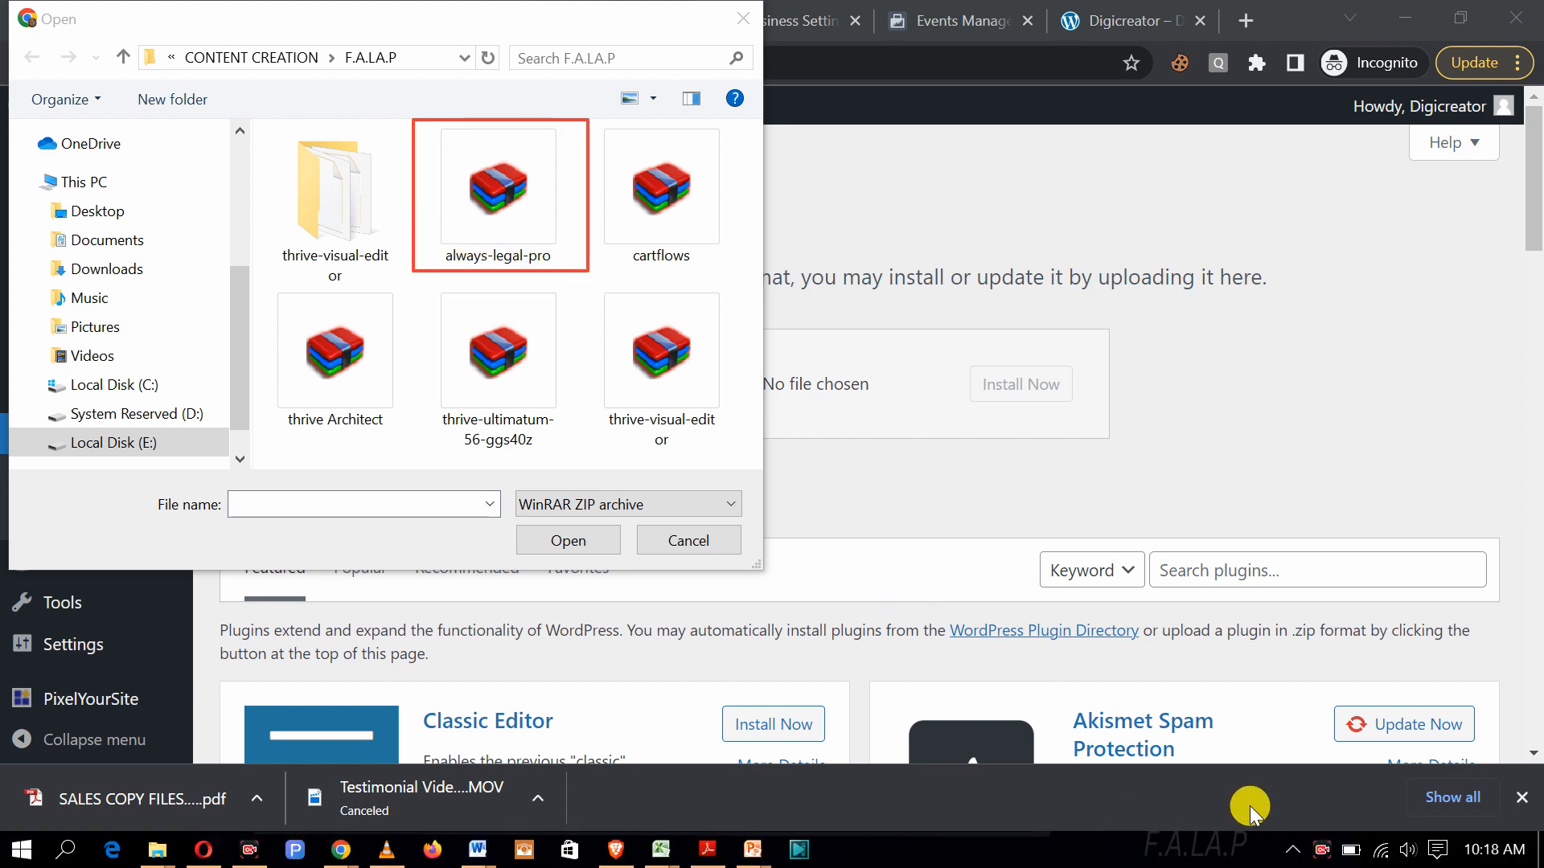
left_click(1049, 814)
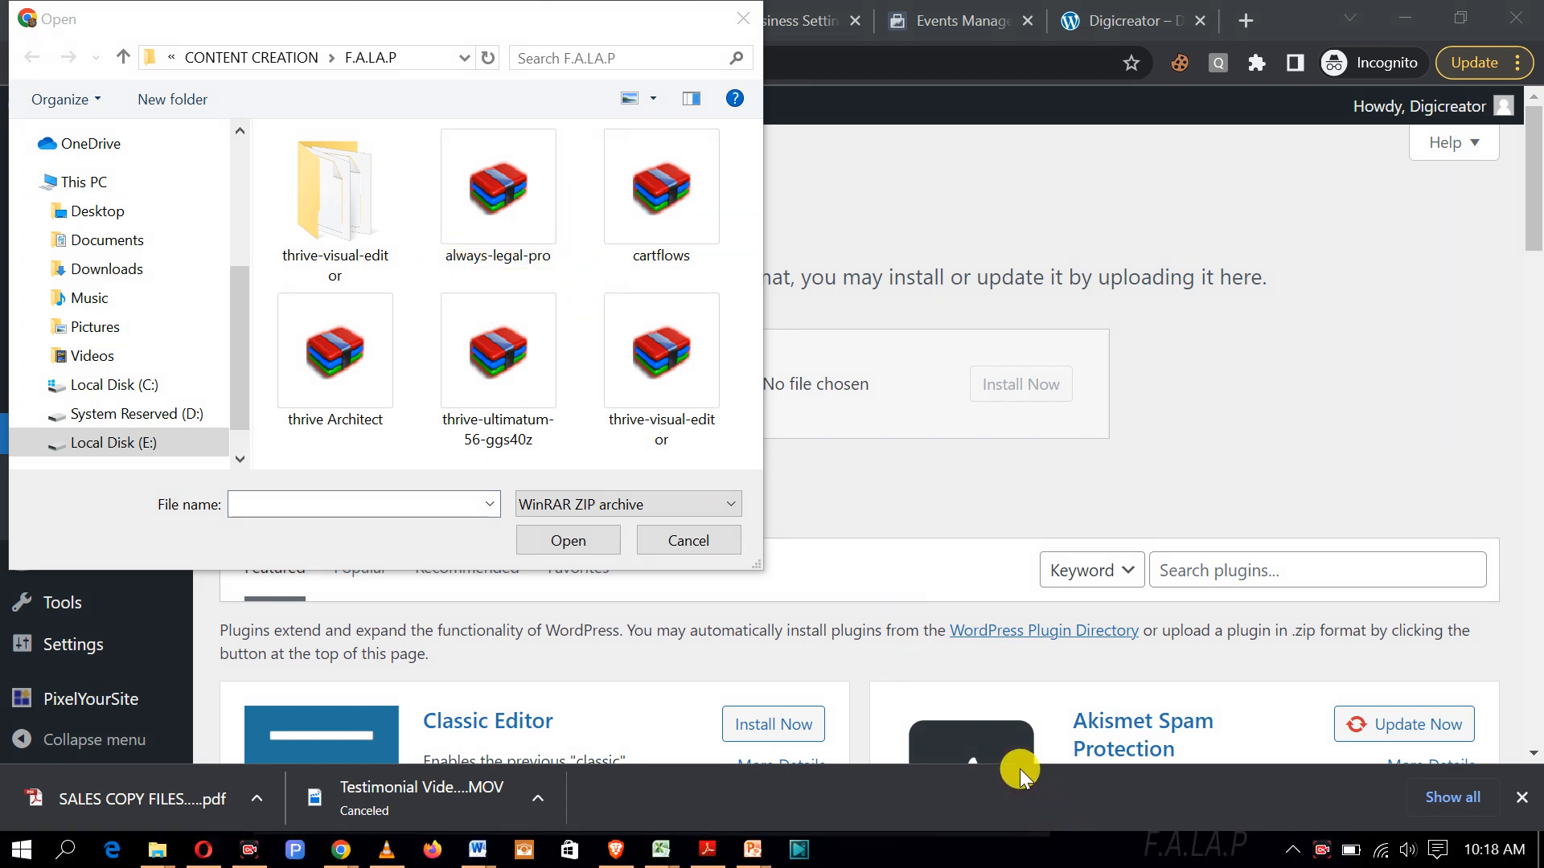
left_click(498, 195)
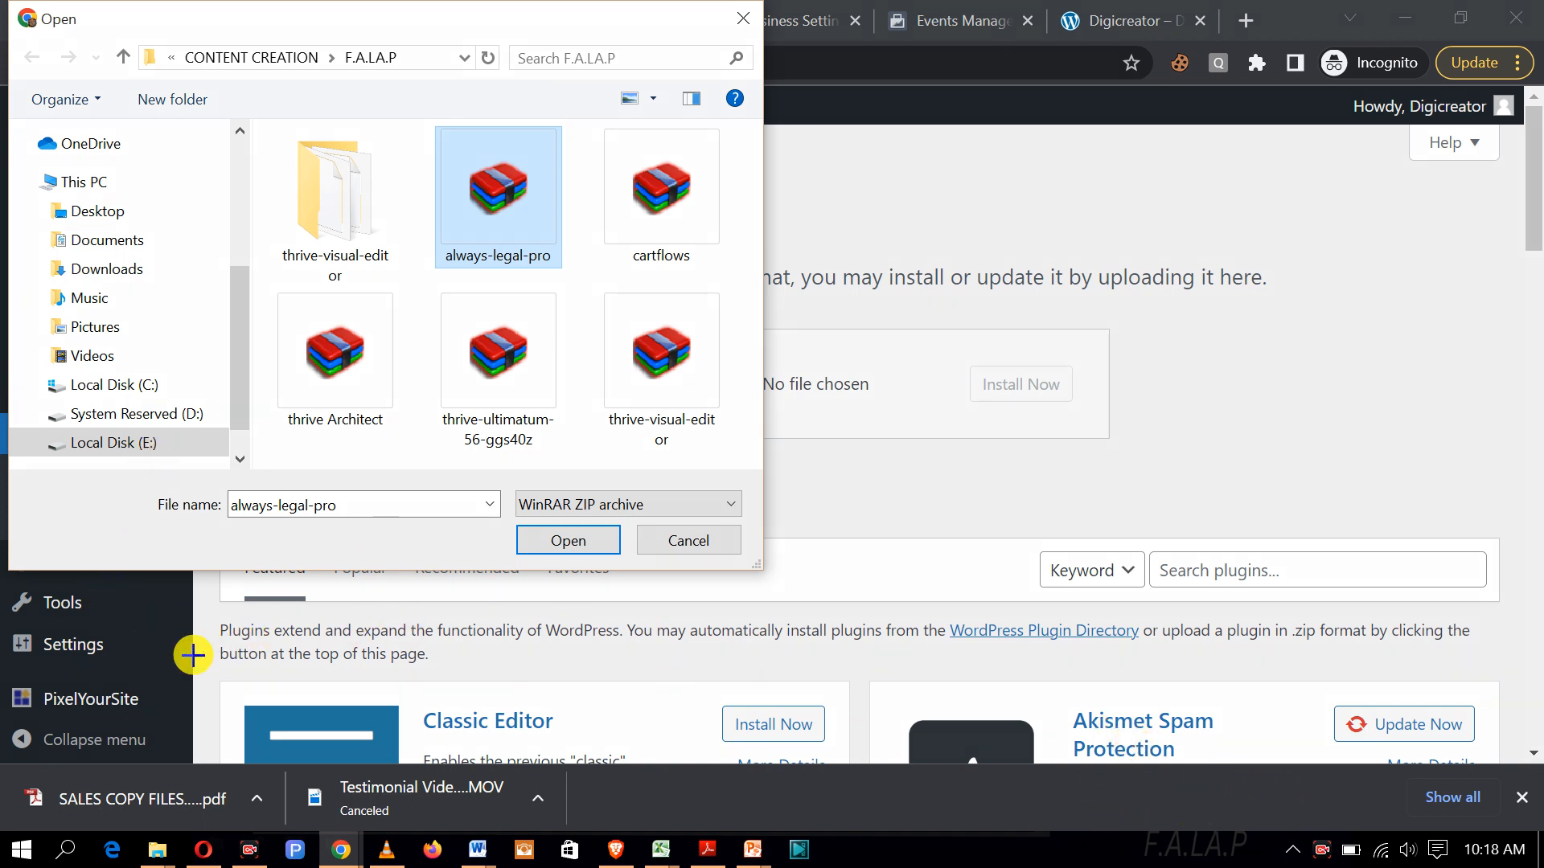
left_click_drag(190, 655, 470, 203)
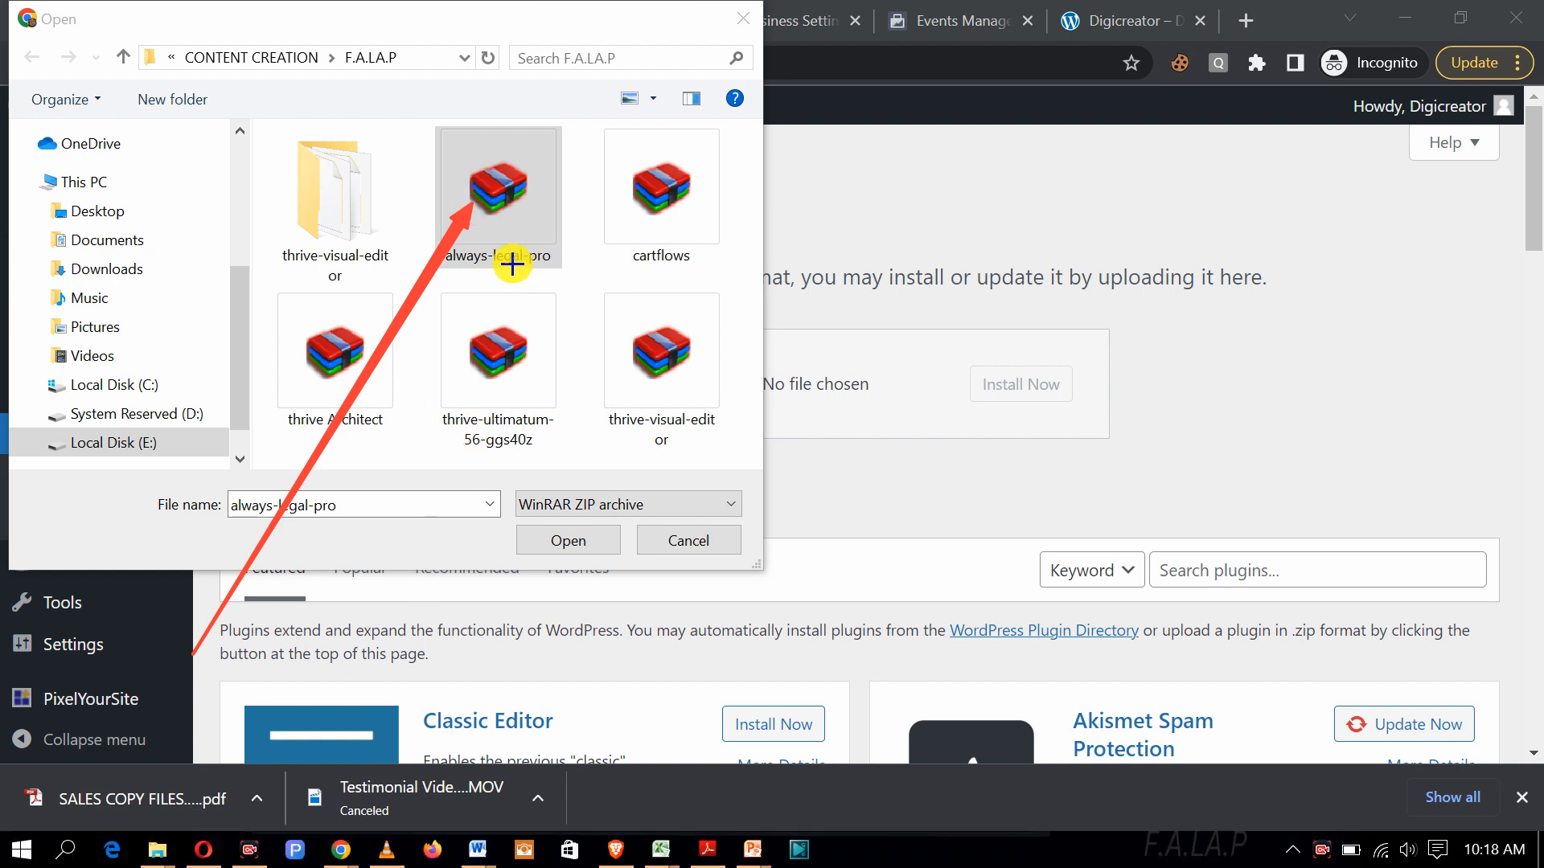
left_click_drag(232, 764, 342, 509)
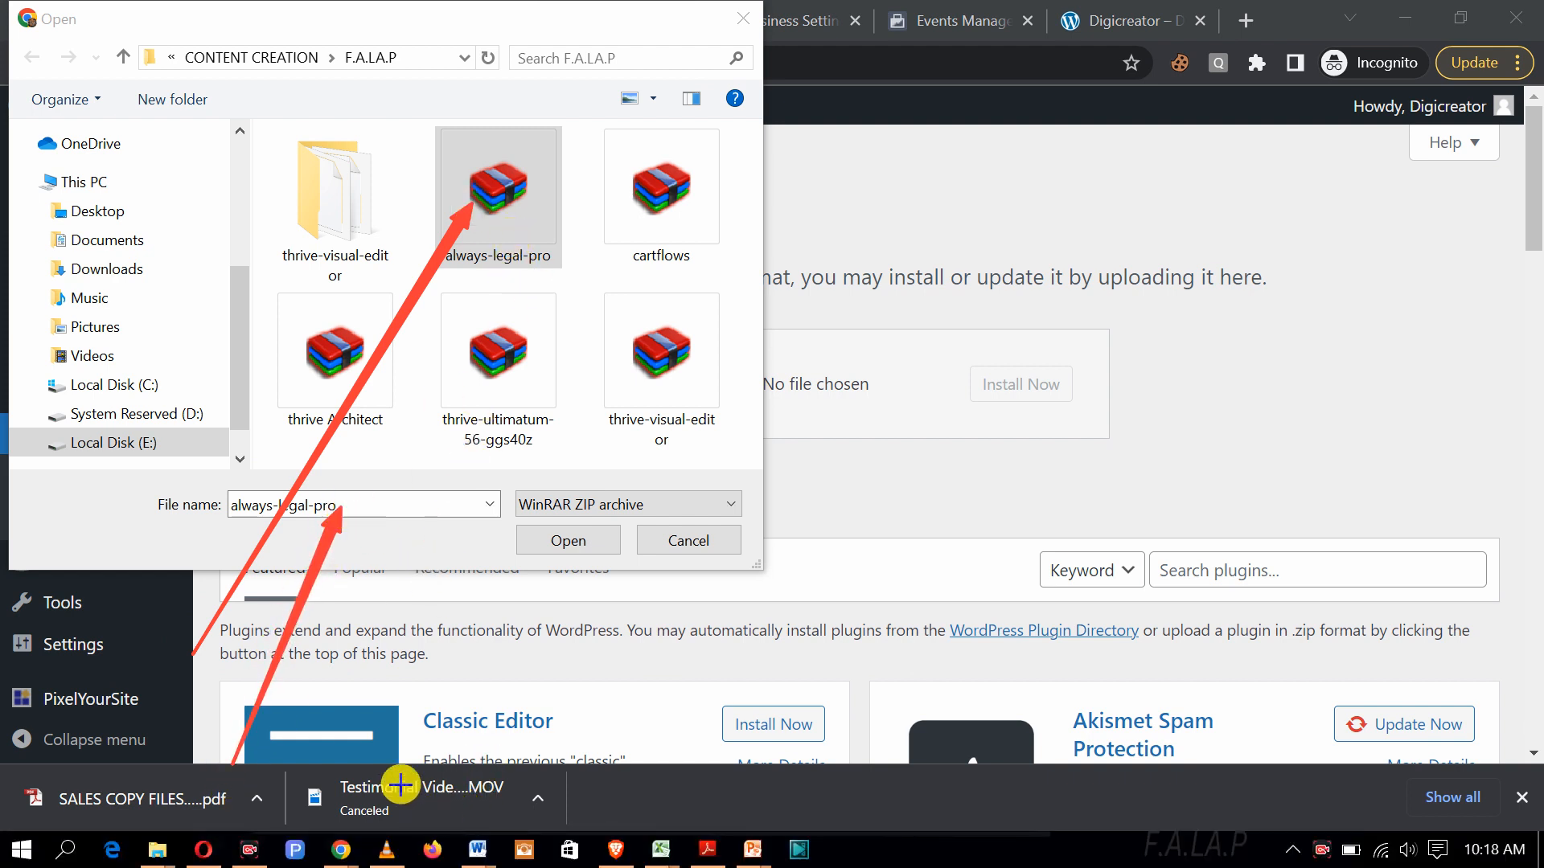
left_click_drag(370, 770, 429, 700)
left_click_drag(477, 641, 555, 545)
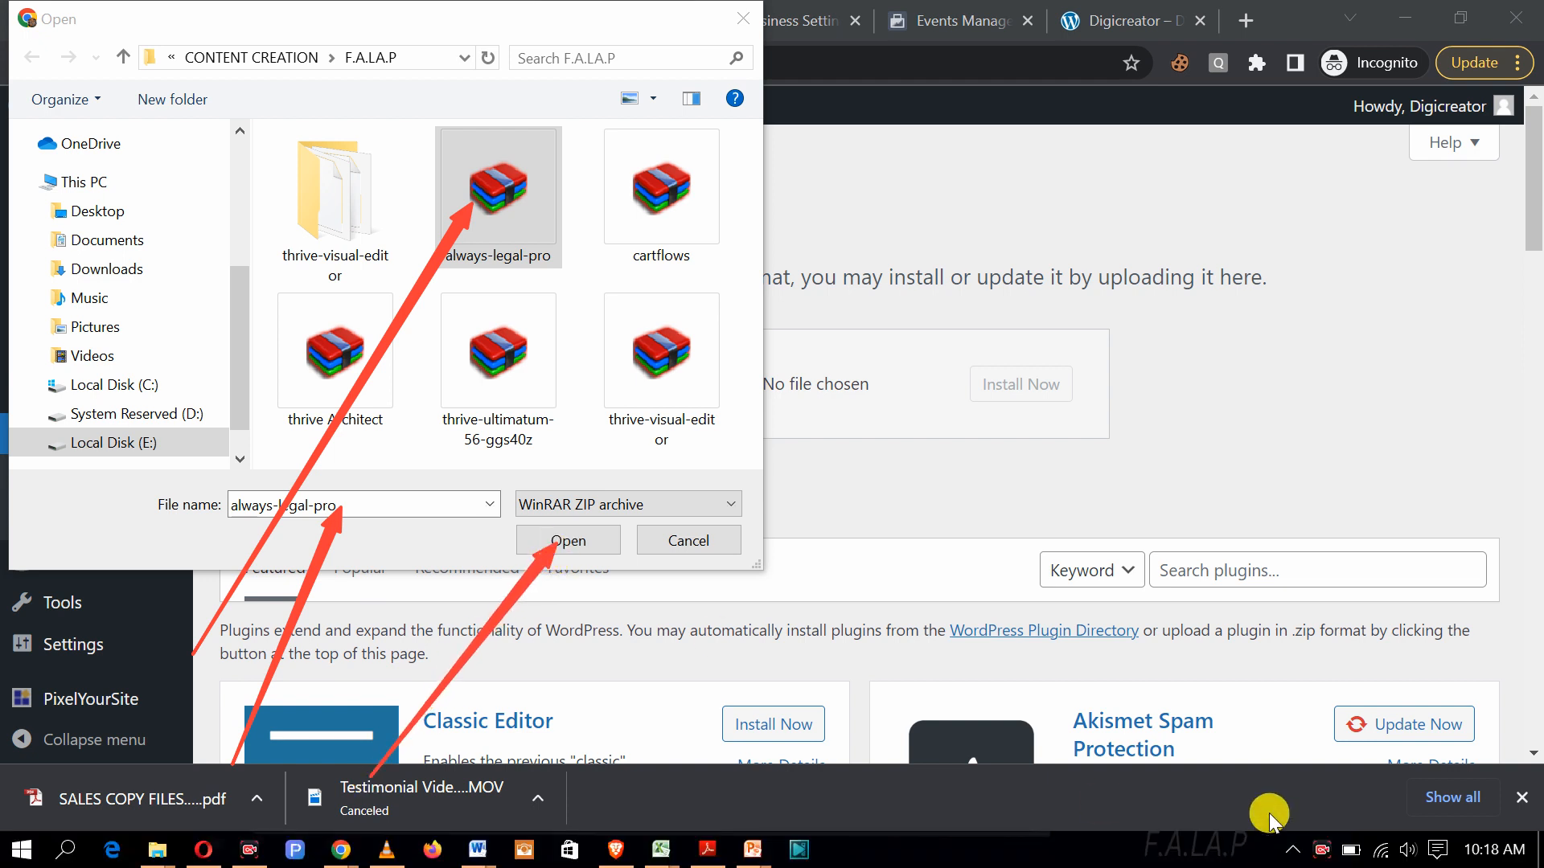
key("ctrl+z")
key("ctrl+z")
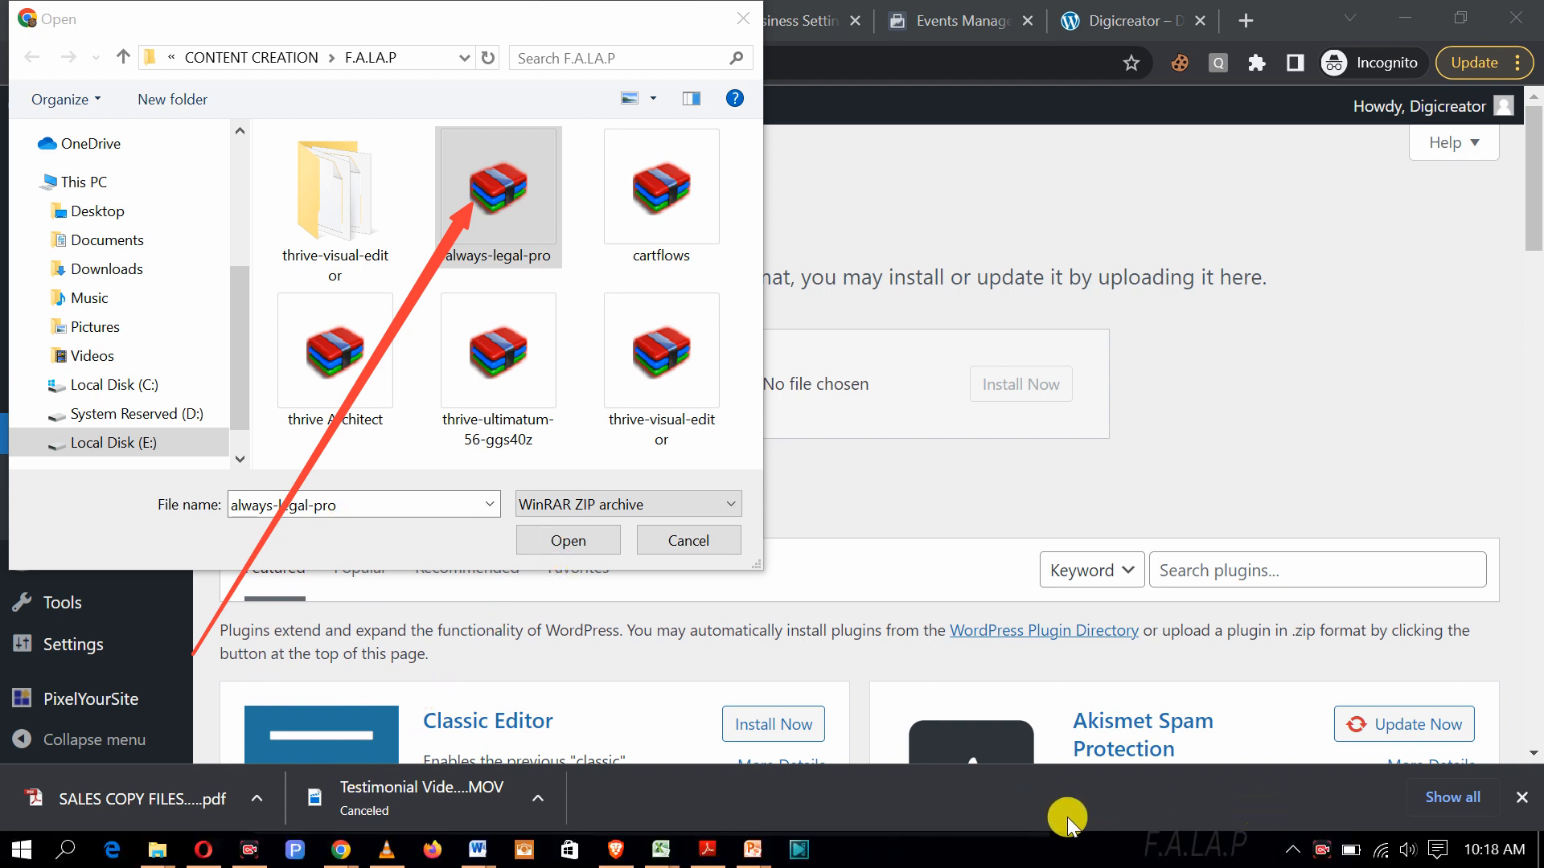
key("ctrl+z")
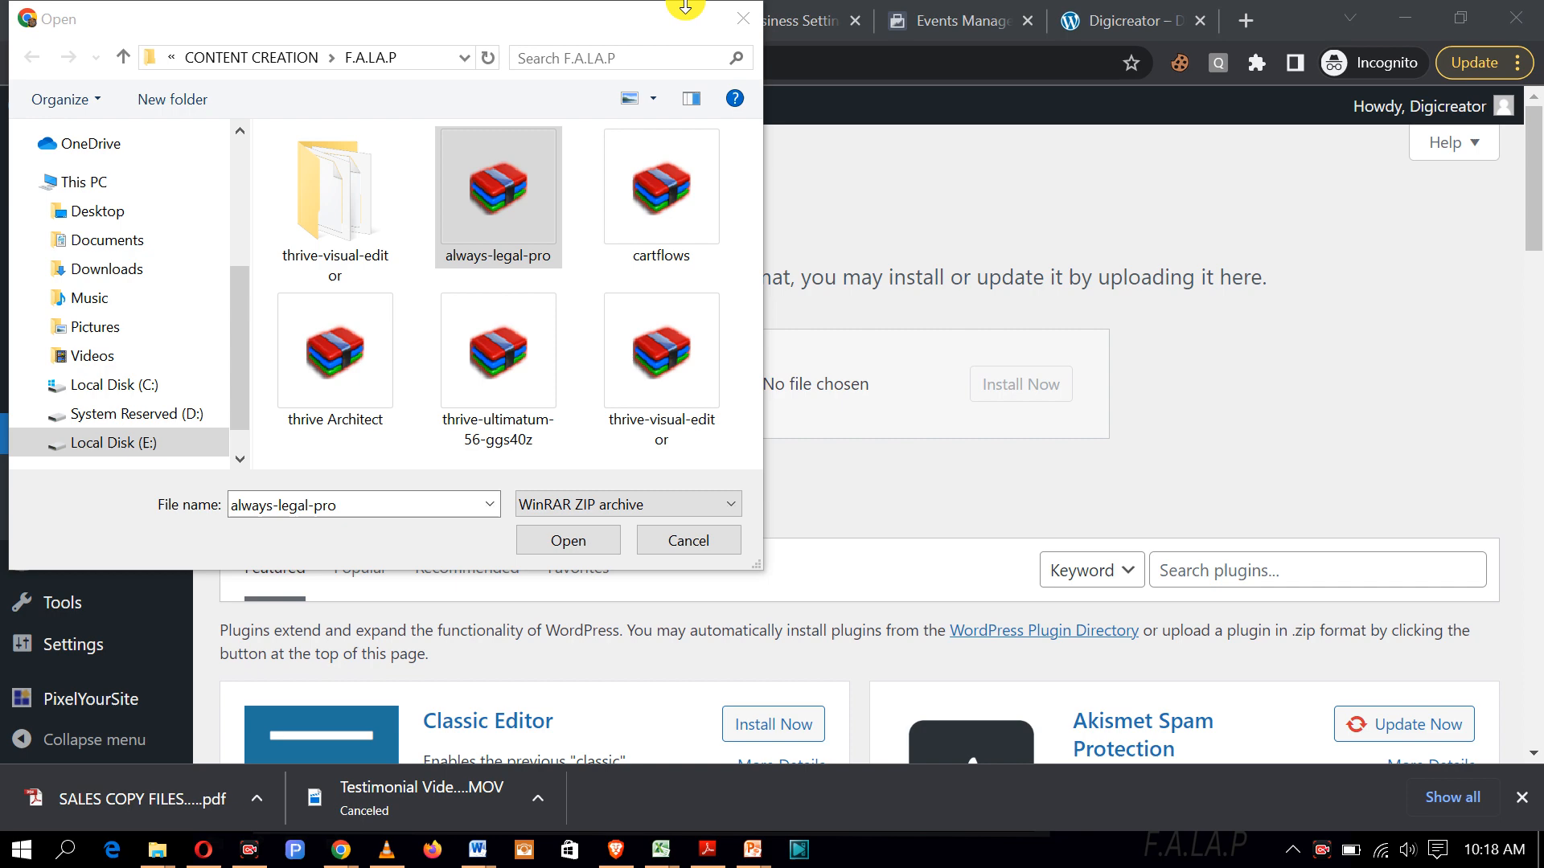
left_click(743, 18)
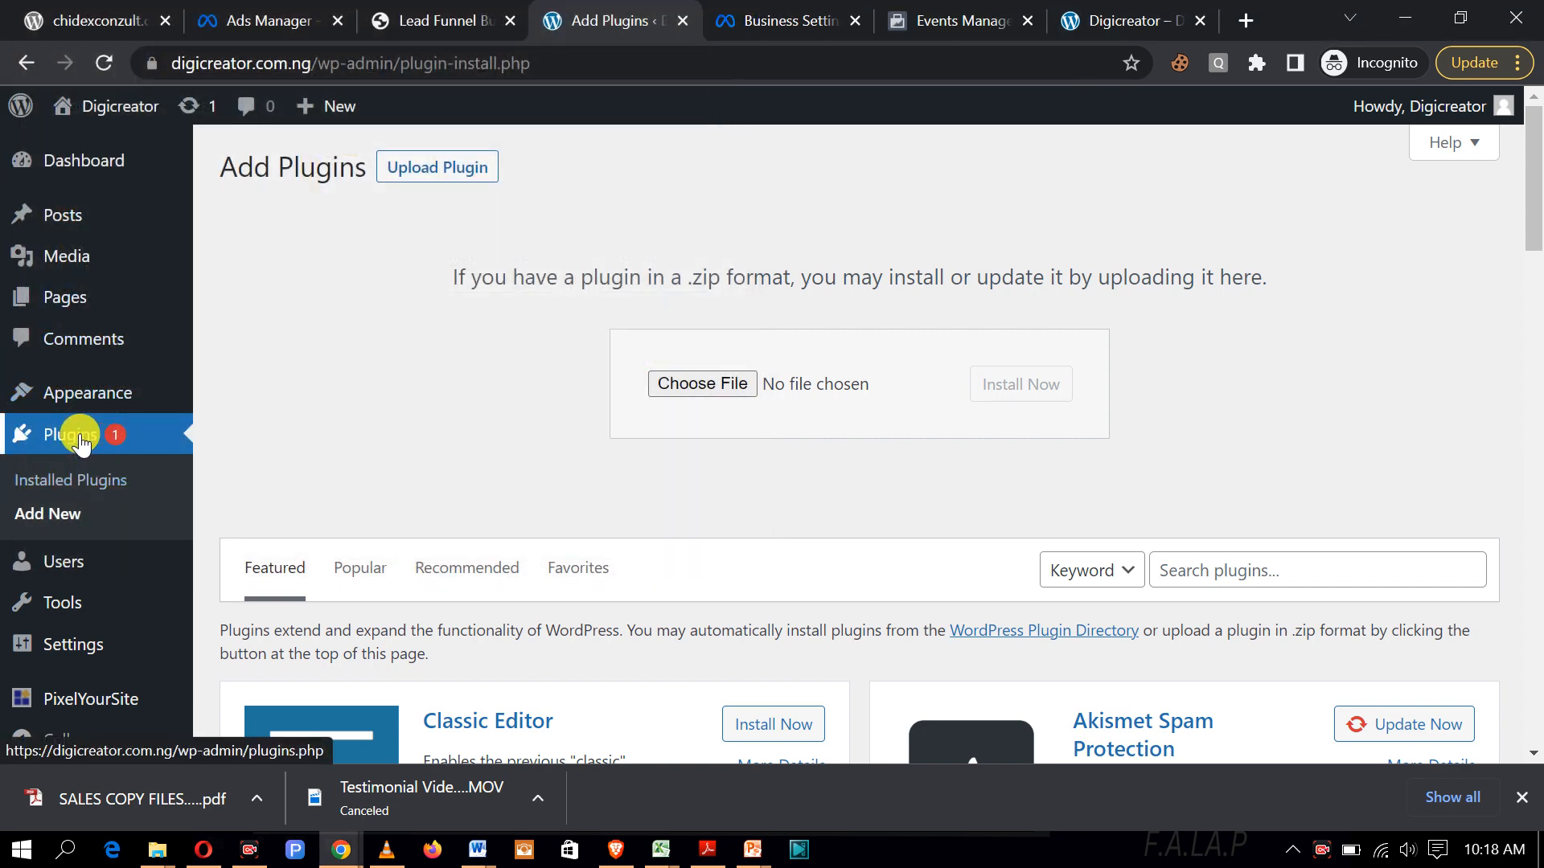
left_click(89, 159)
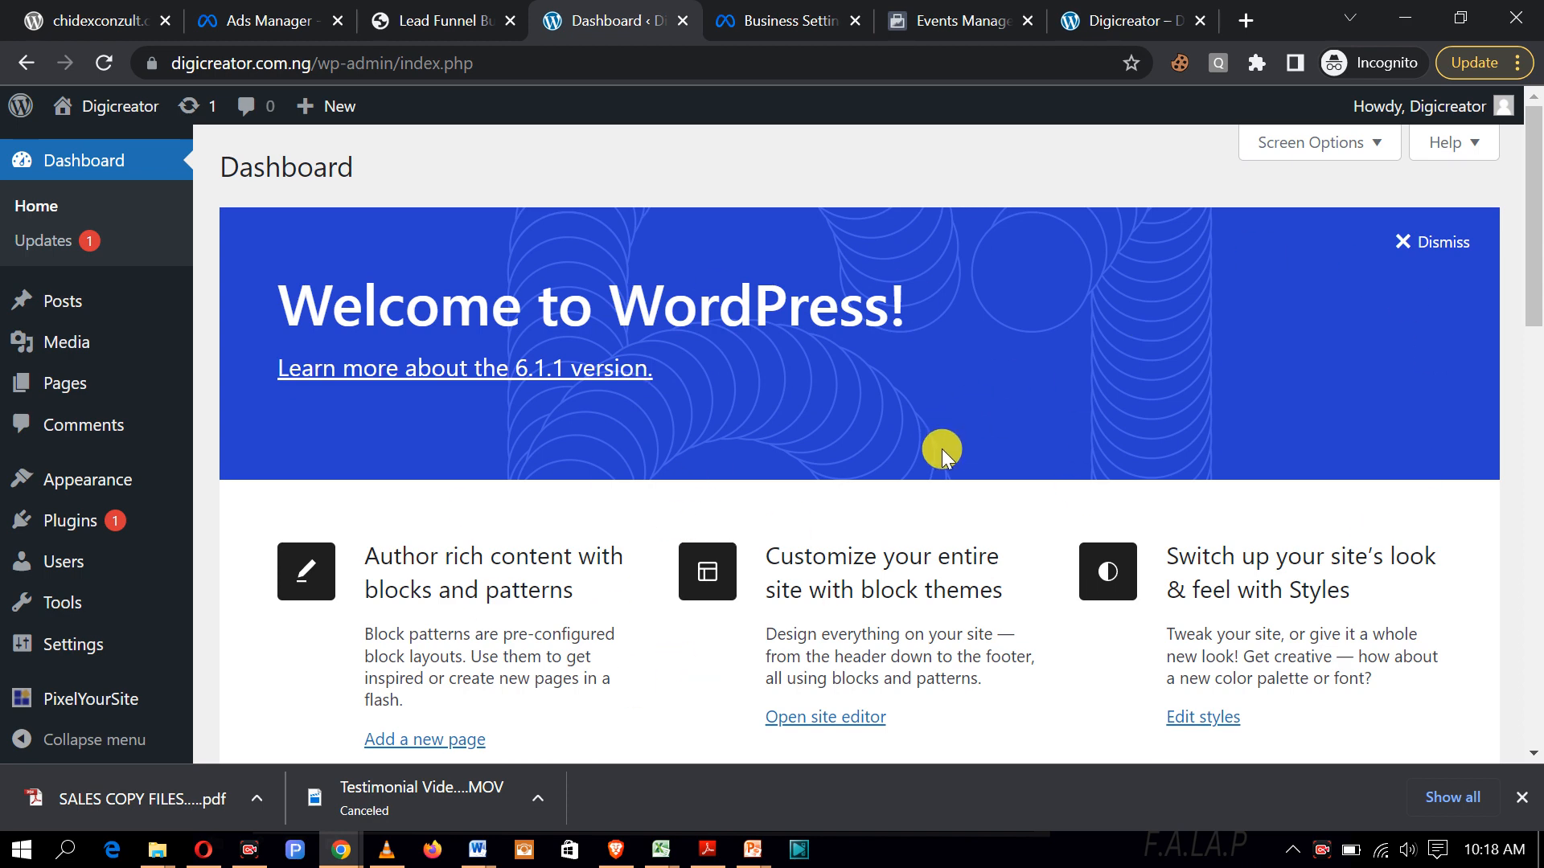
left_click(1103, 29)
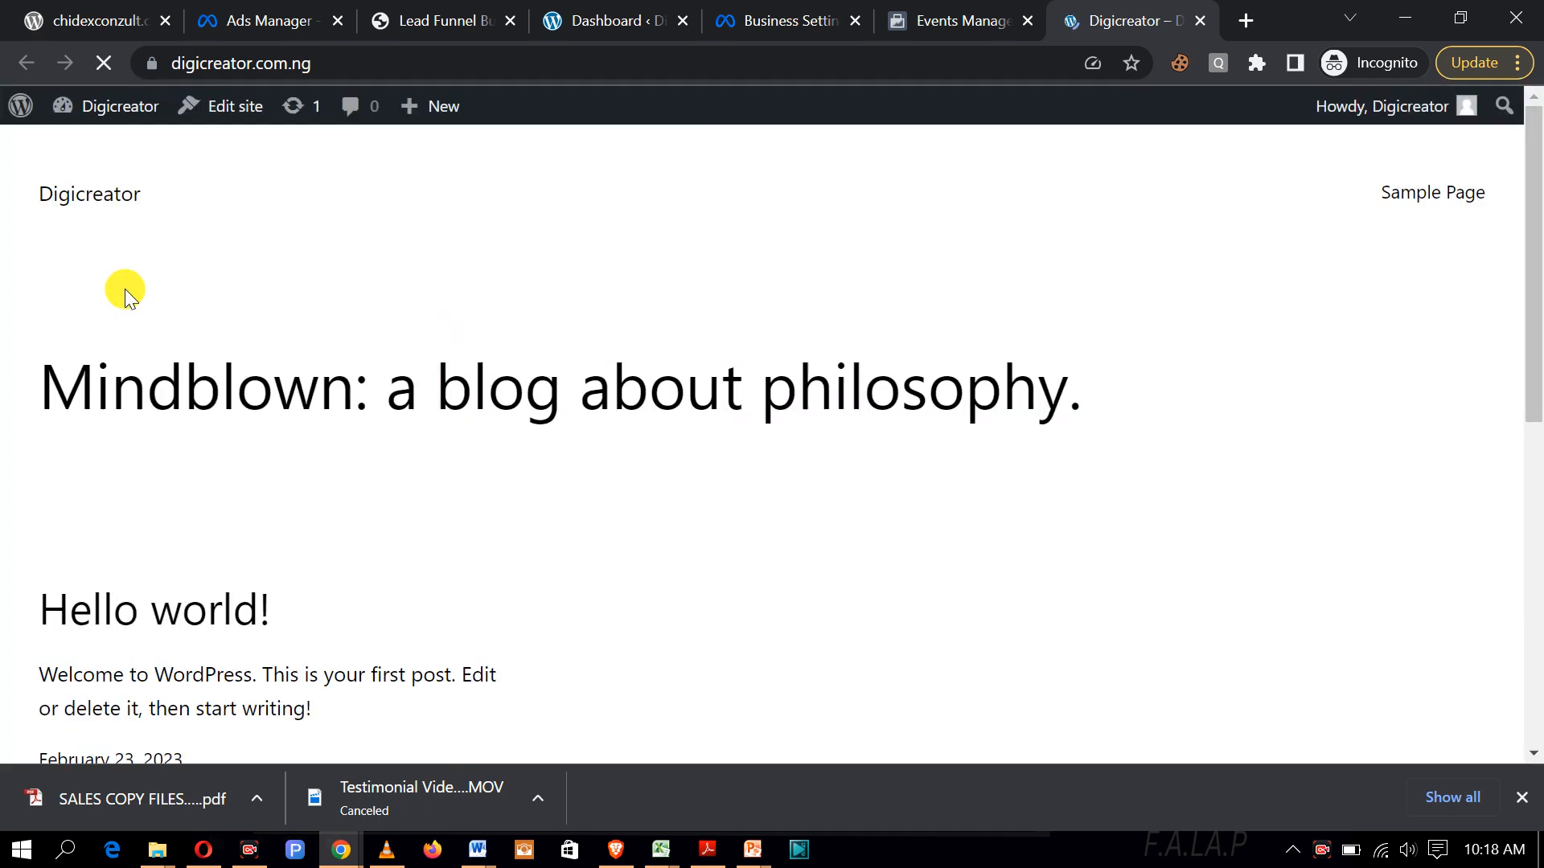
scroll(523, 497, "down", 7)
scroll(513, 492, "up", 6)
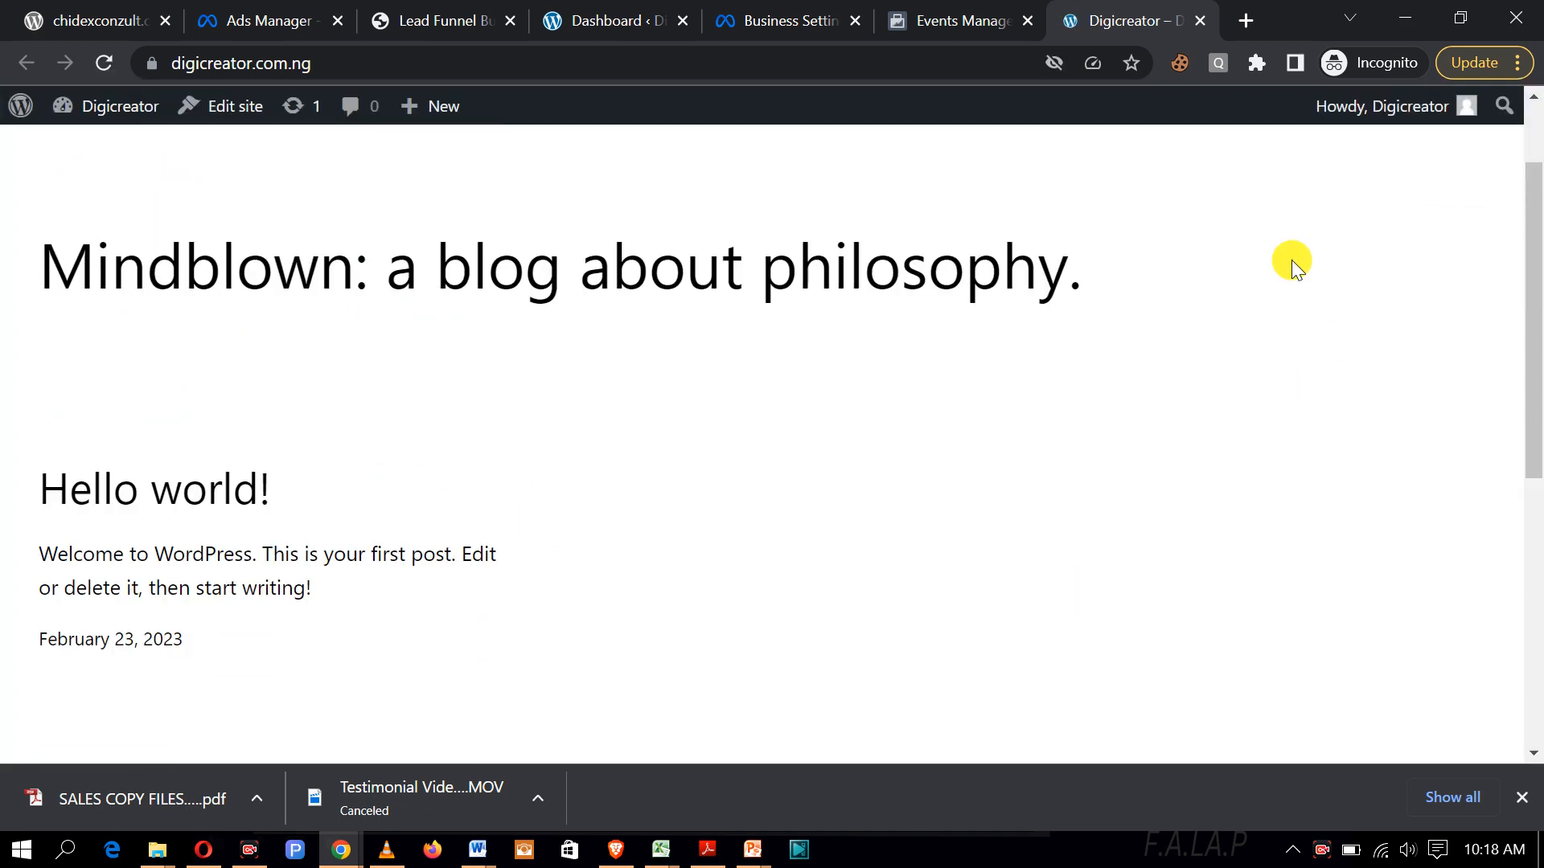
left_click(573, 13)
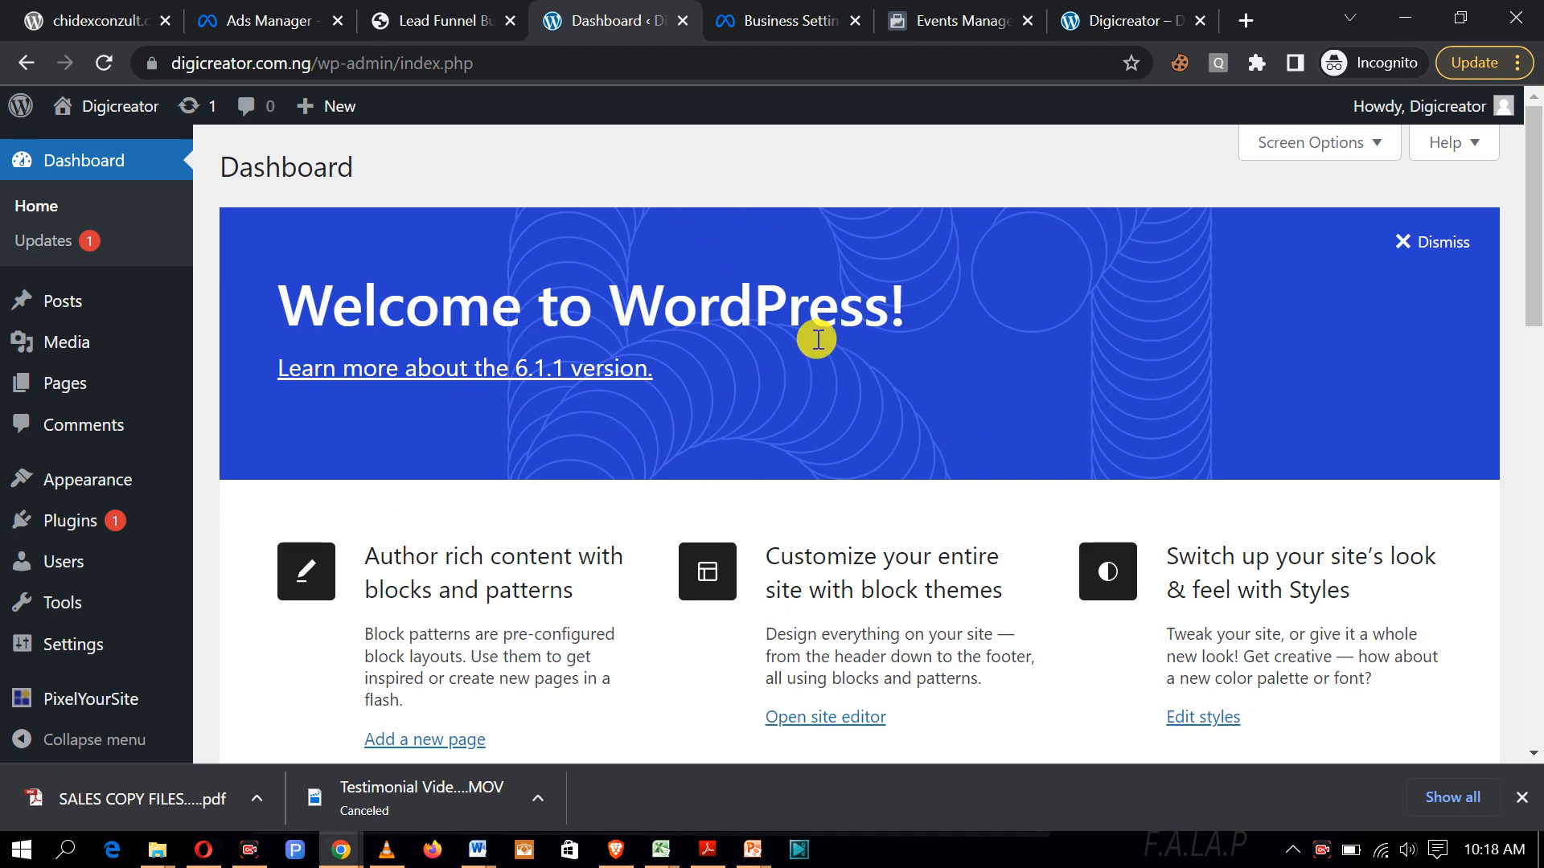
left_click_drag(1125, 20, 804, 32)
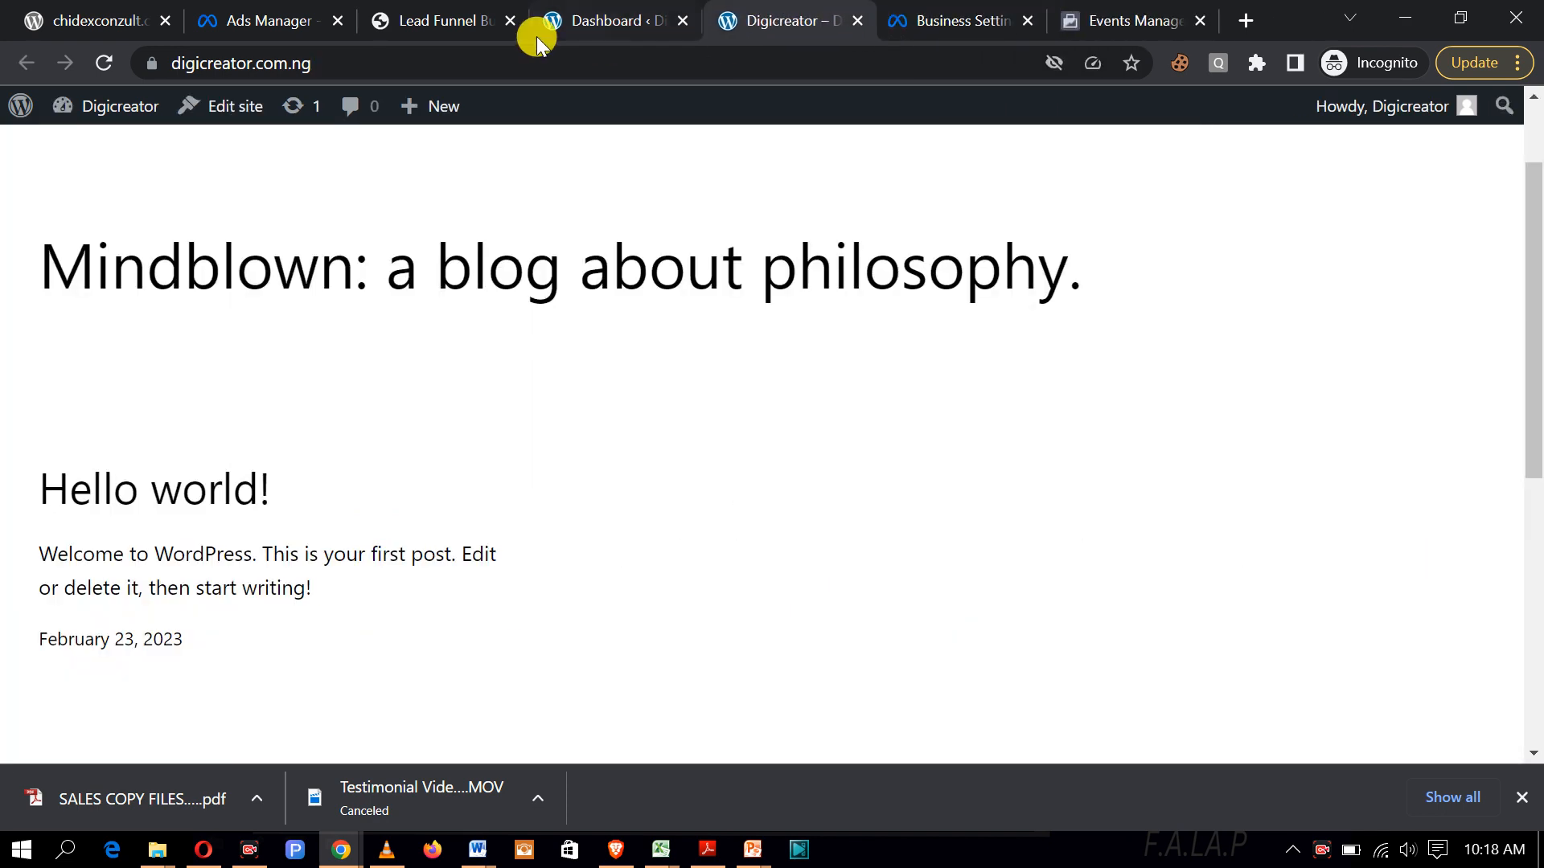
left_click(569, 27)
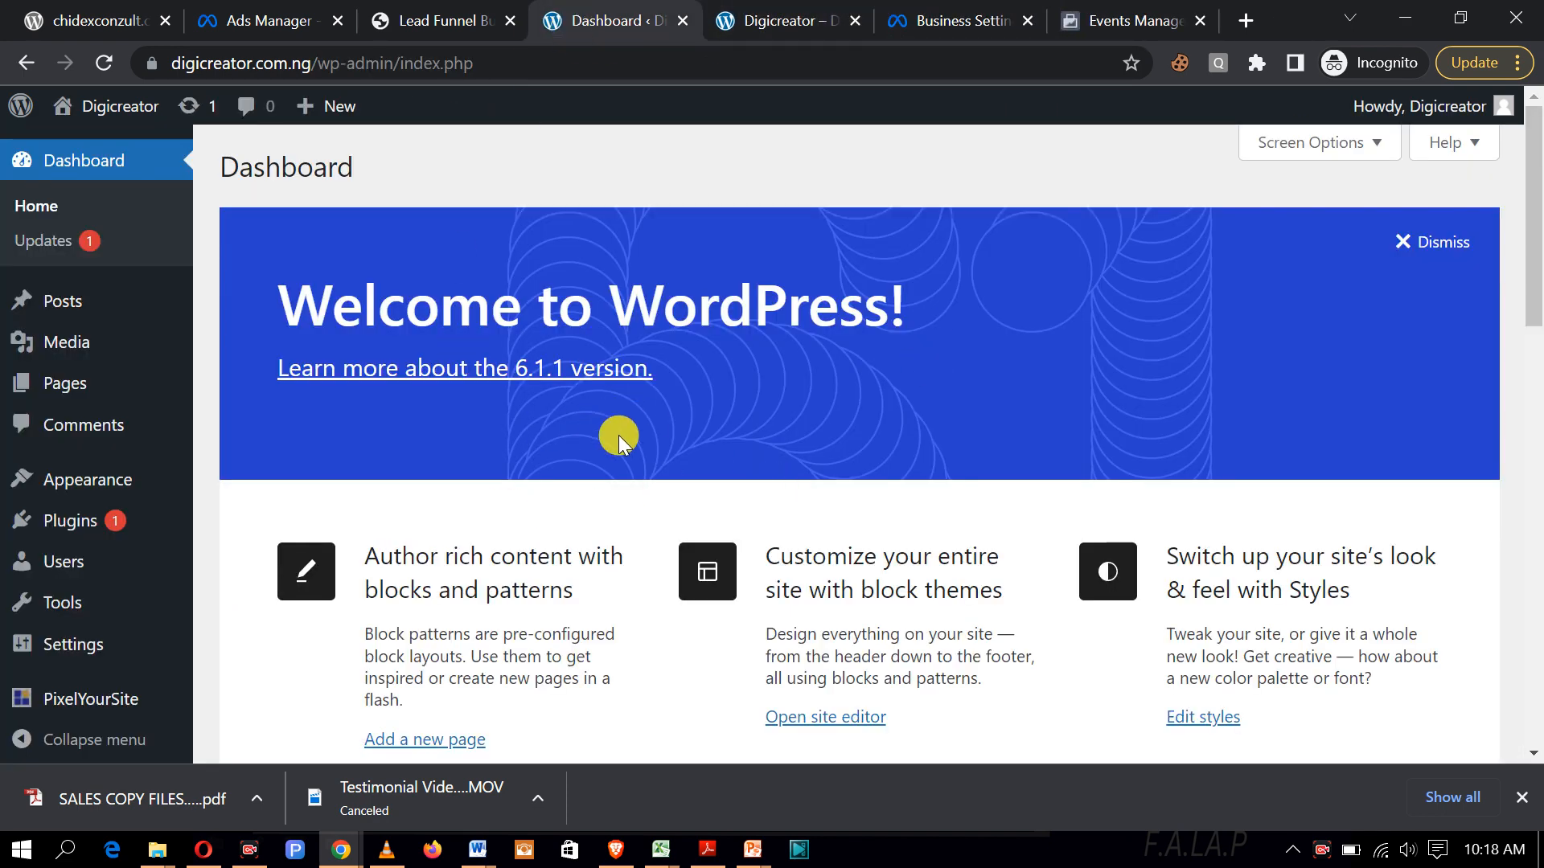
scroll(649, 484, "down", 5)
scroll(649, 485, "up", 5)
left_click(758, 12)
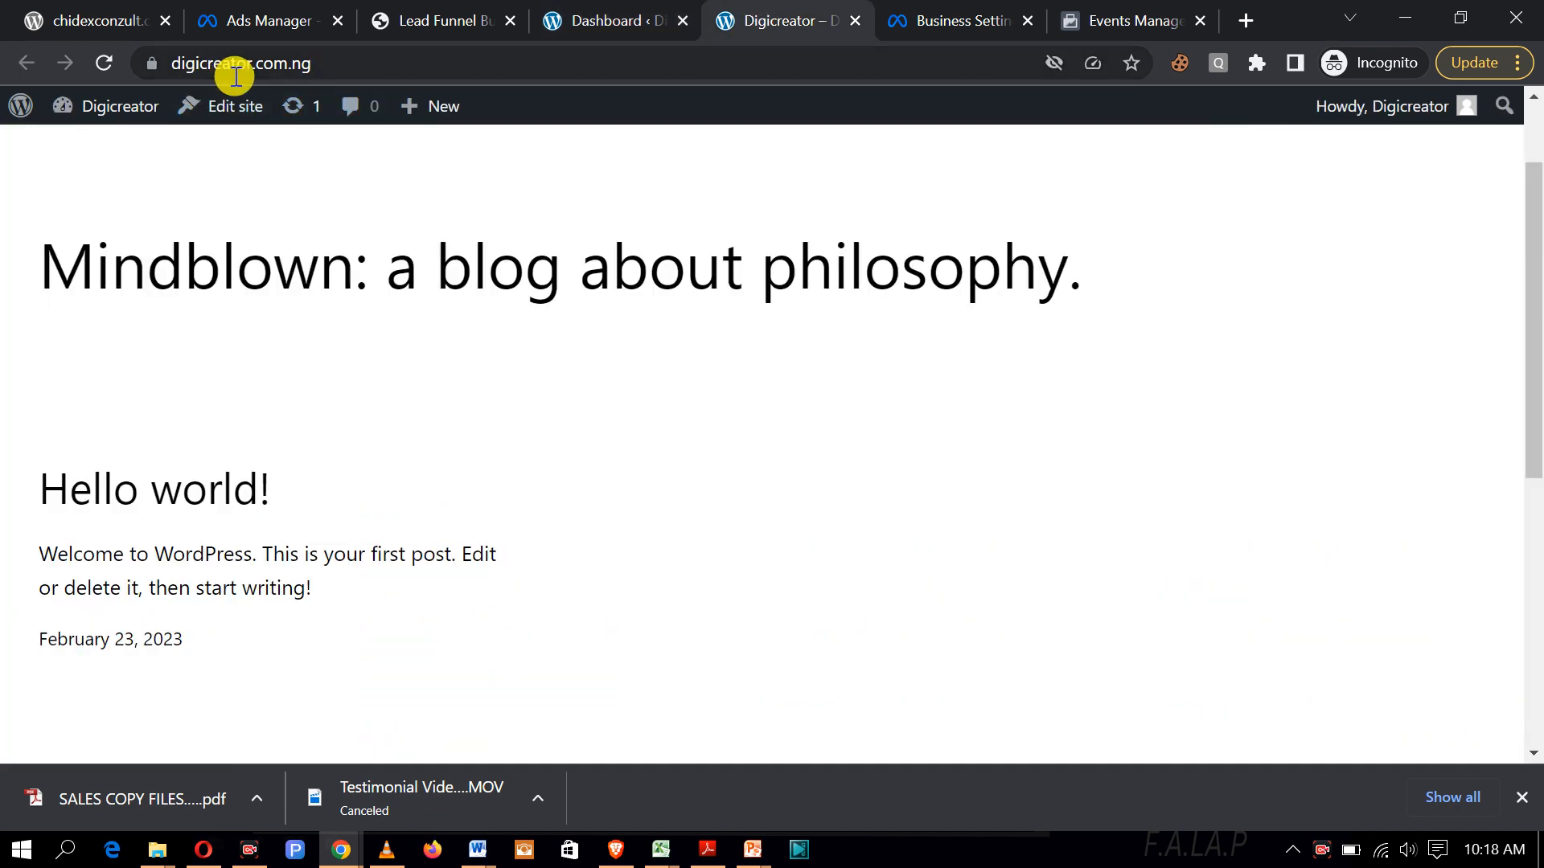
left_click(575, 19)
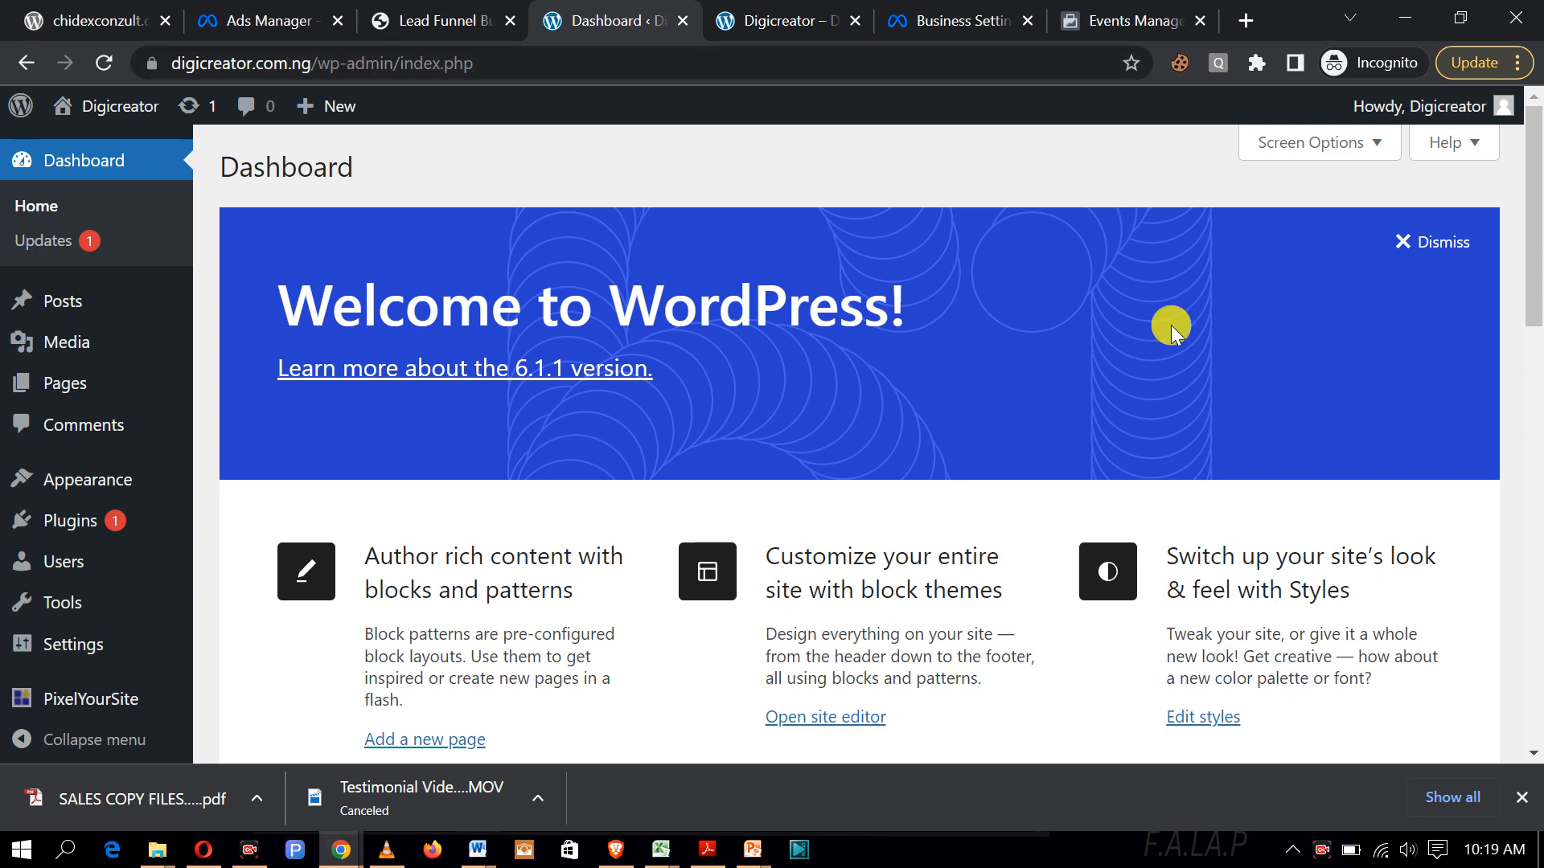
left_click(800, 36)
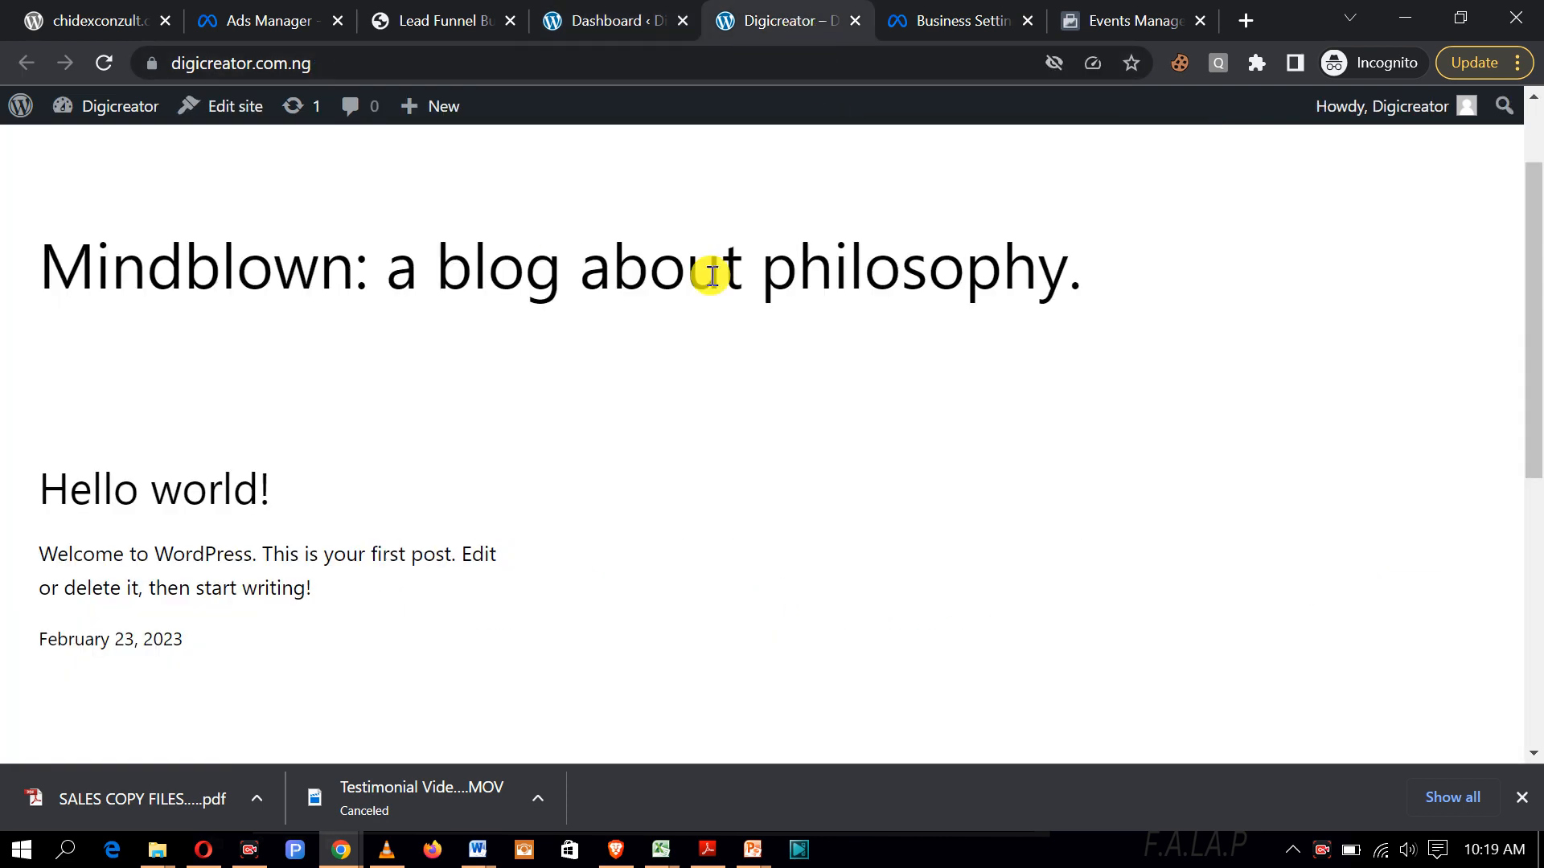
left_click(579, 36)
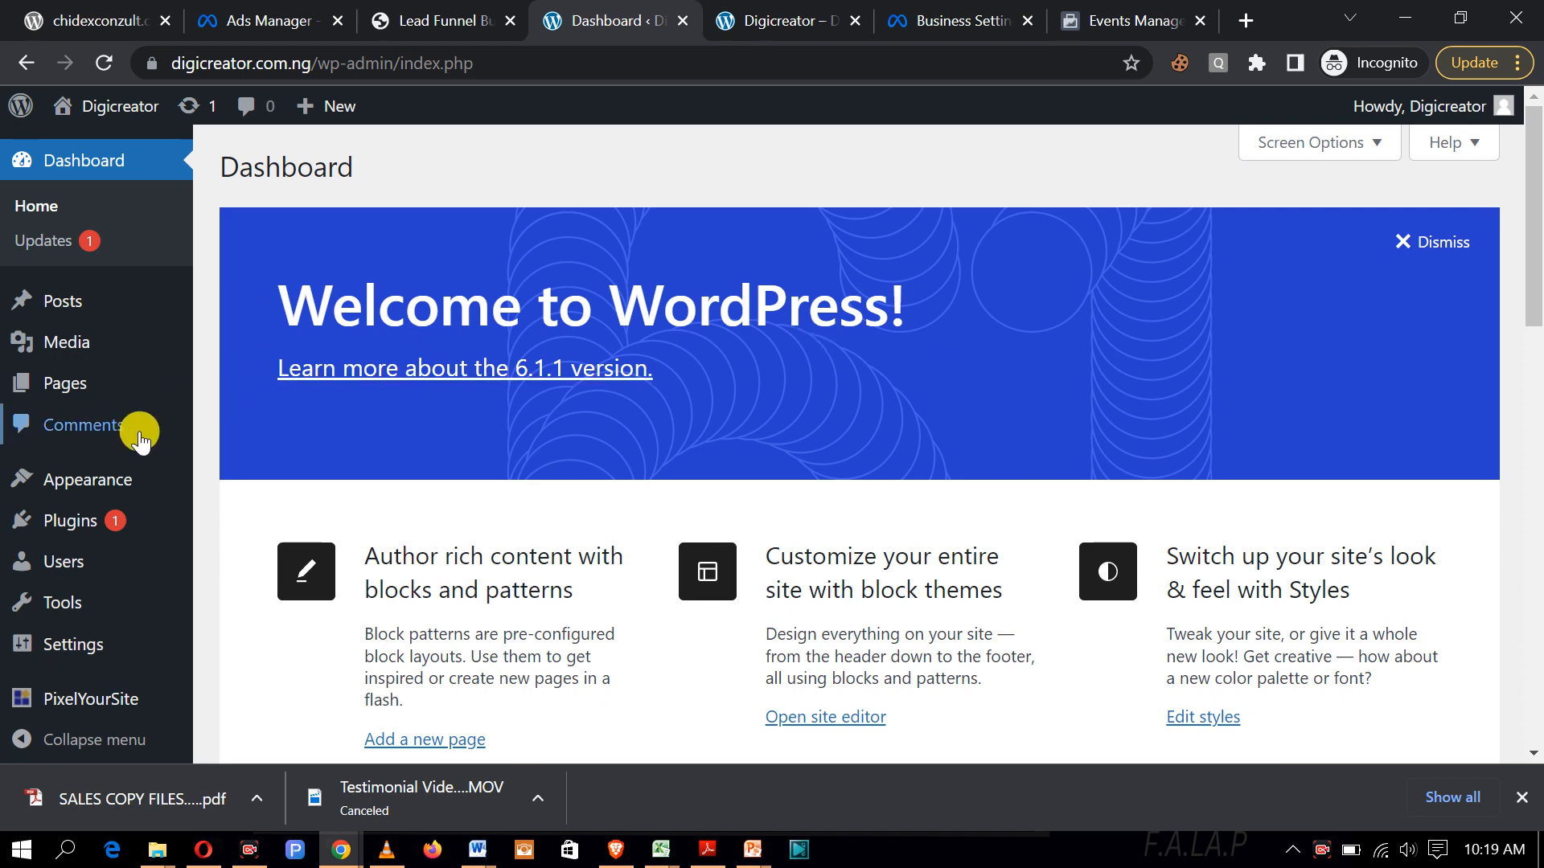
mouse_move(90, 523)
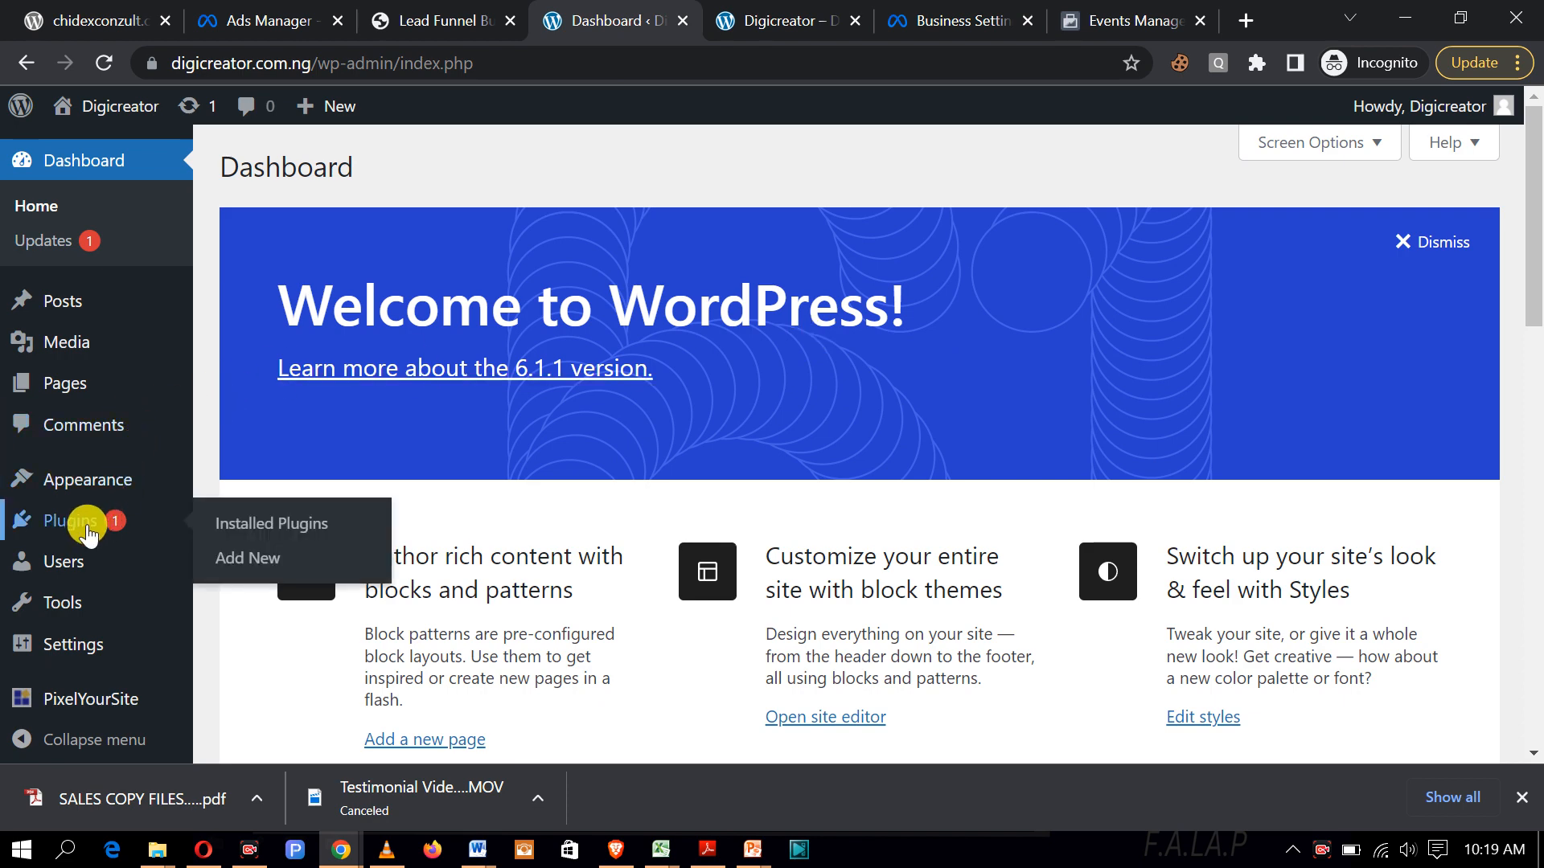
Step: Go to Plugins > Add New and open the Upload Plugin form
left_click(253, 568)
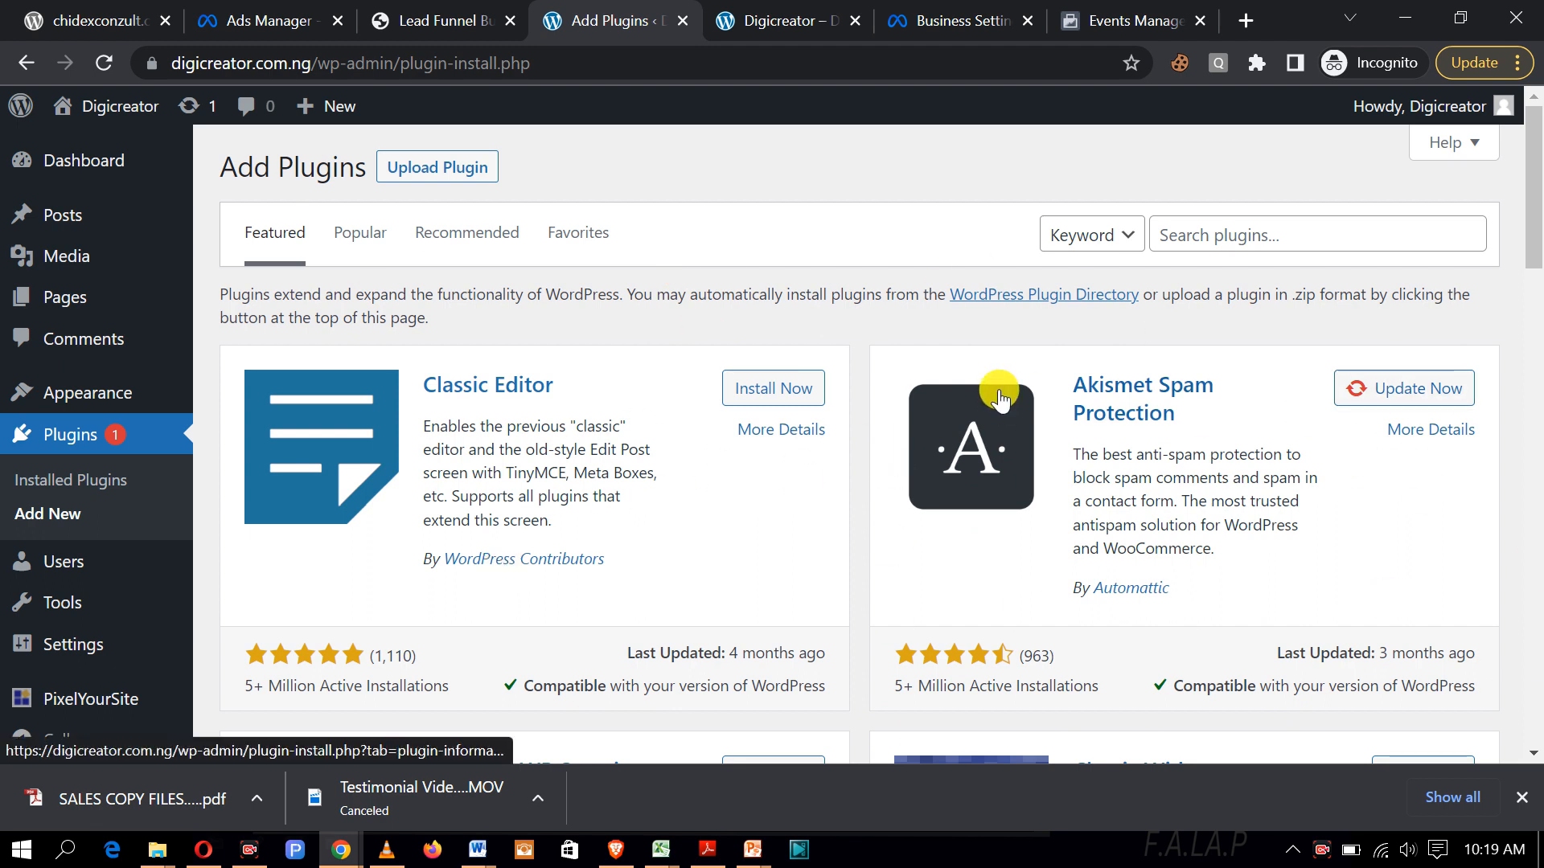
left_click(440, 177)
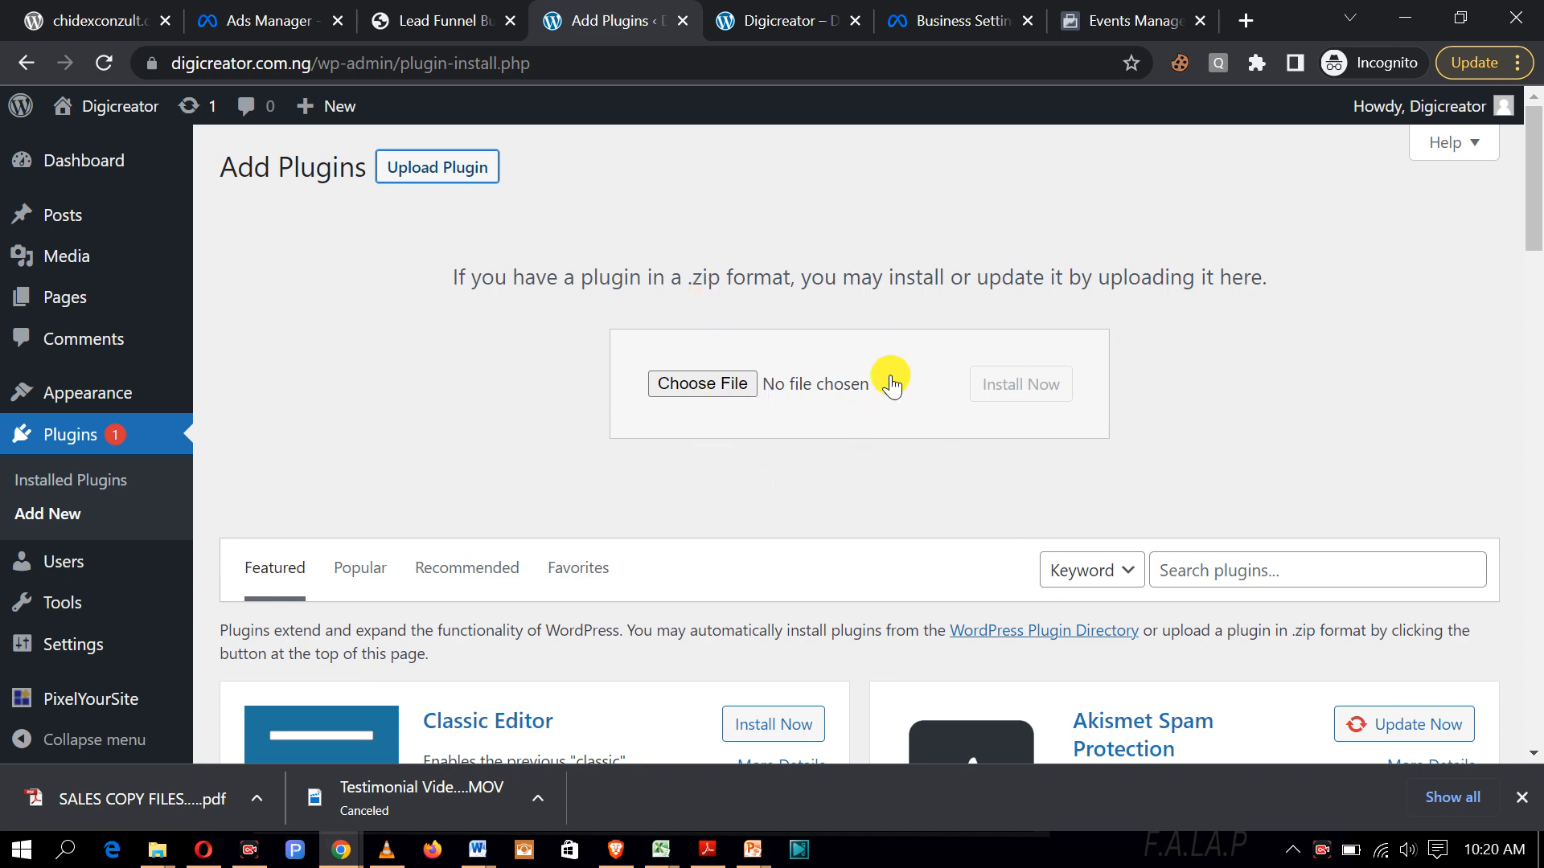
Step: Upload always-legal-pro.zip, install it, and activate Always Legal PRO
left_click(703, 382)
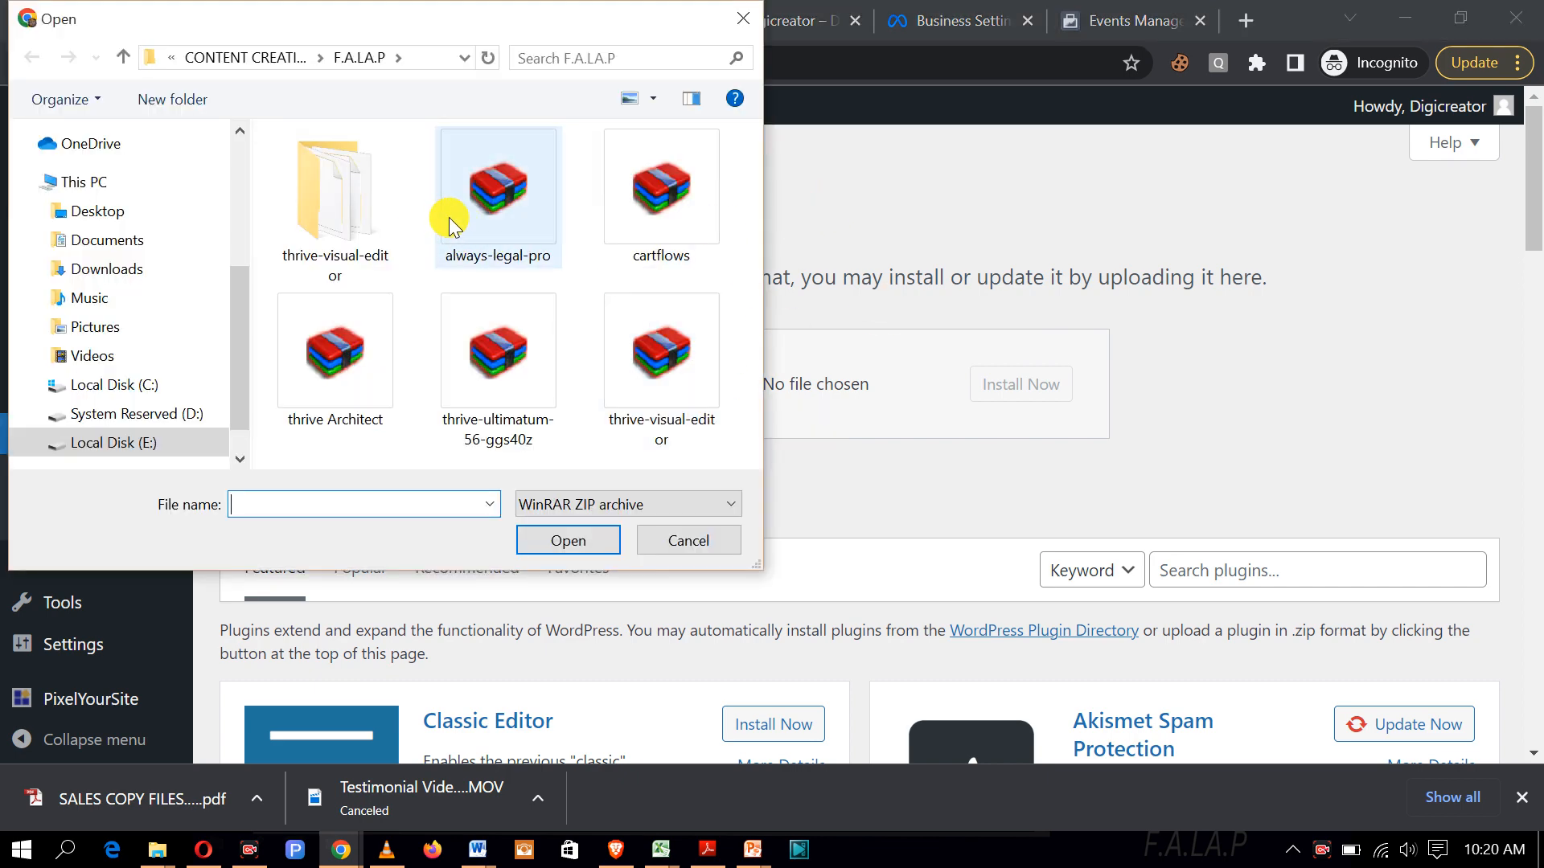
left_click(514, 229)
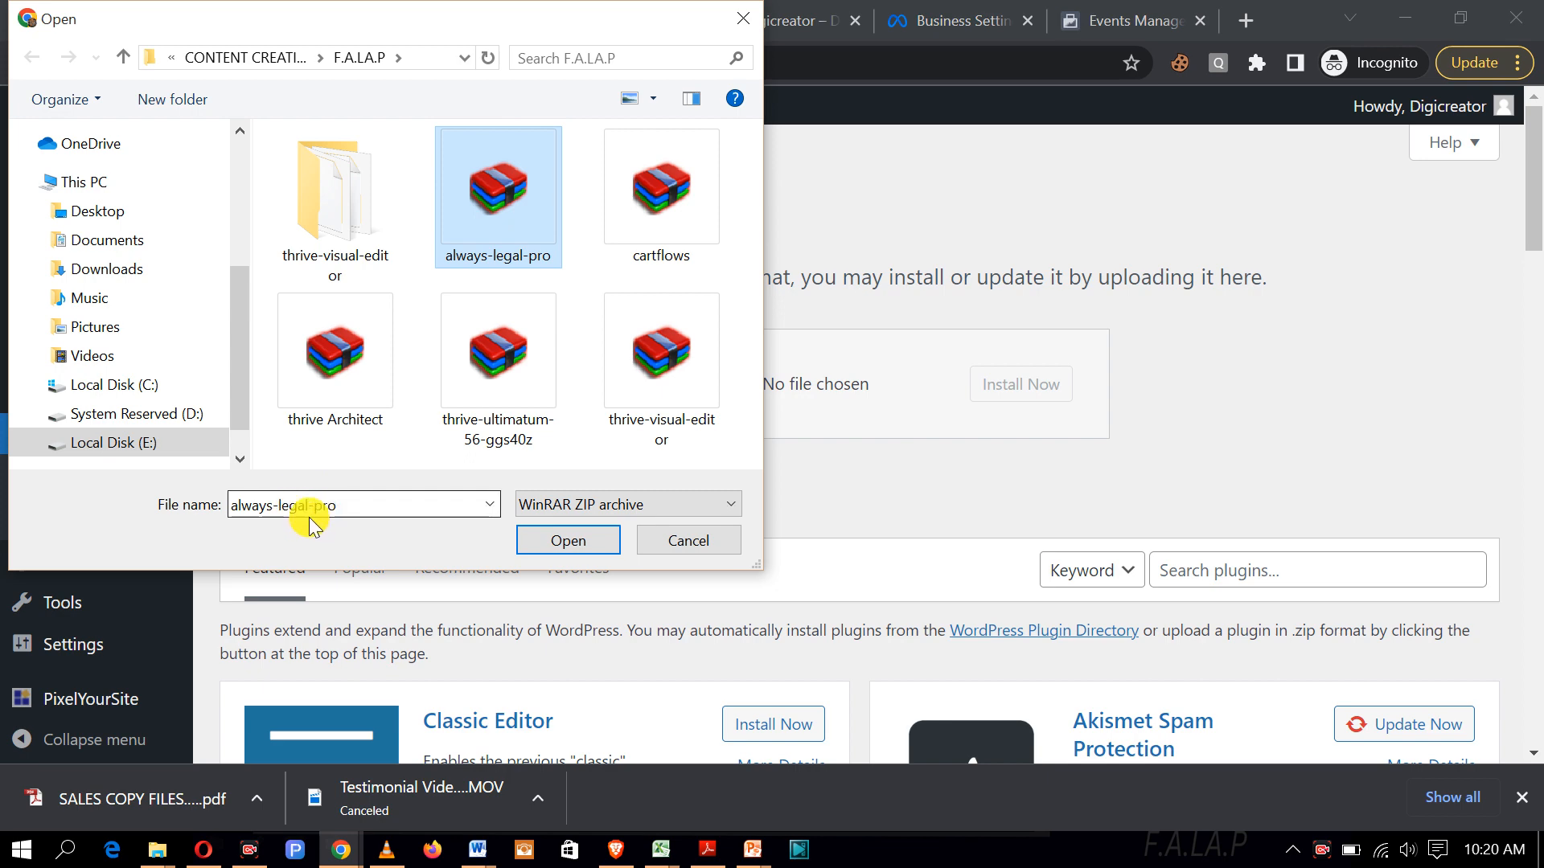
left_click(528, 540)
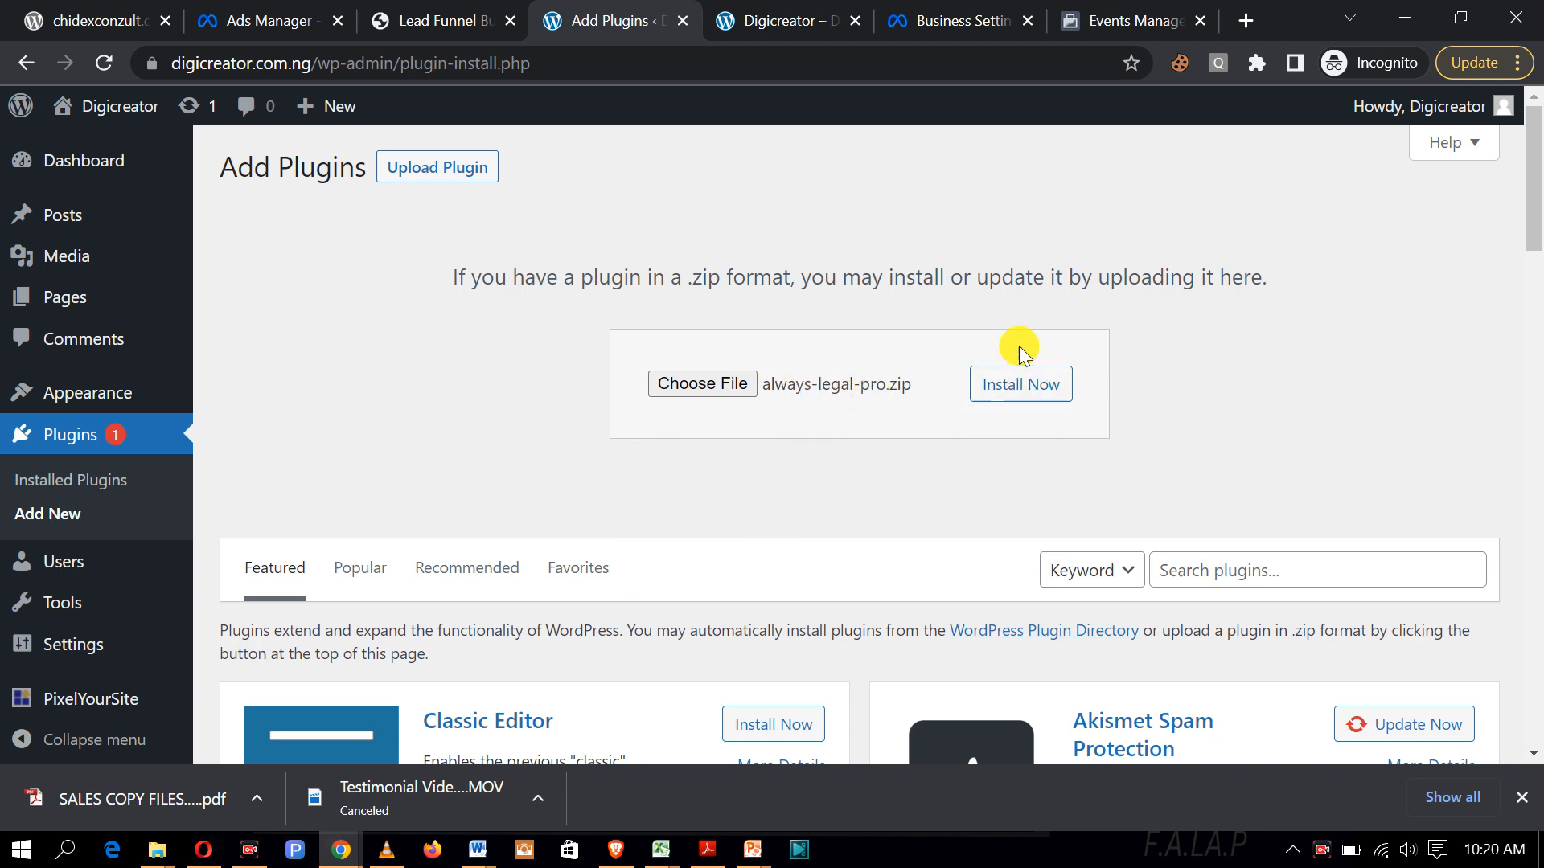
left_click(1051, 390)
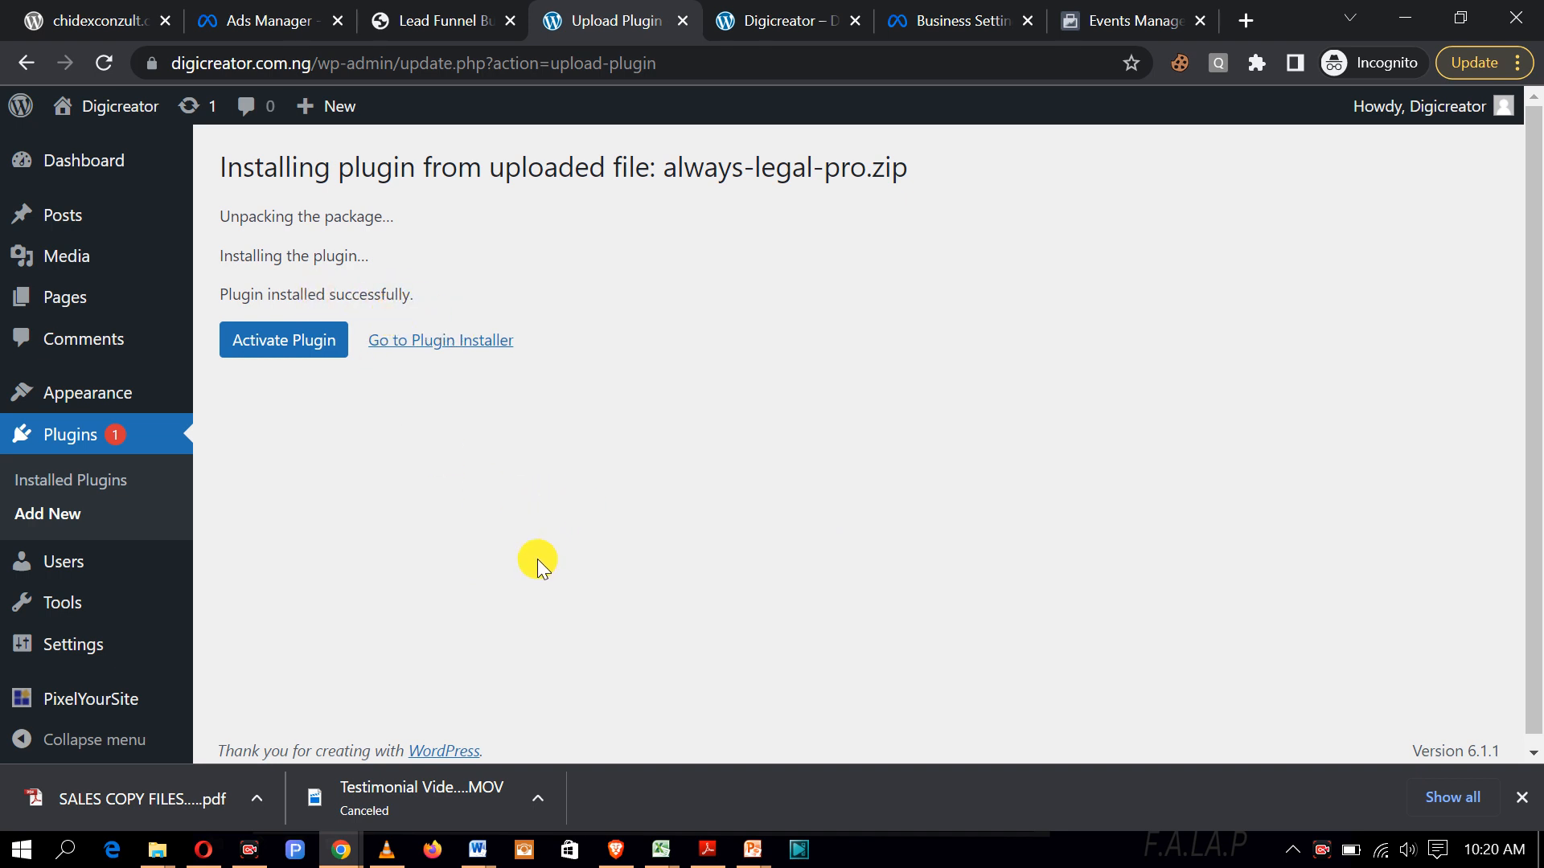
left_click(307, 348)
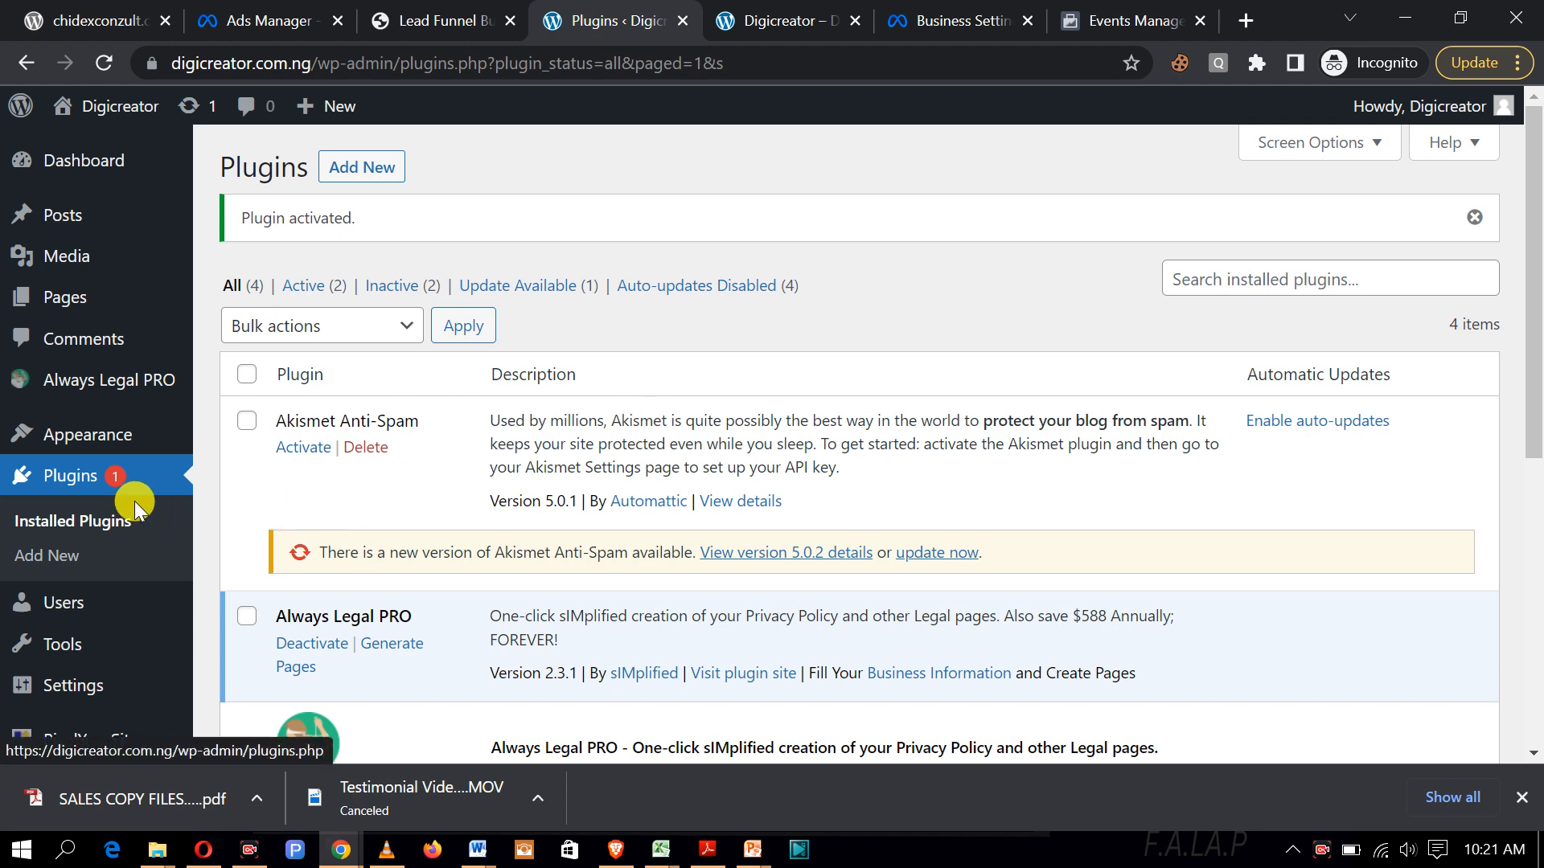
Step: Upload thrive Architect.zip via Add New and install it over the existing version
mouse_move(80, 382)
left_click(350, 178)
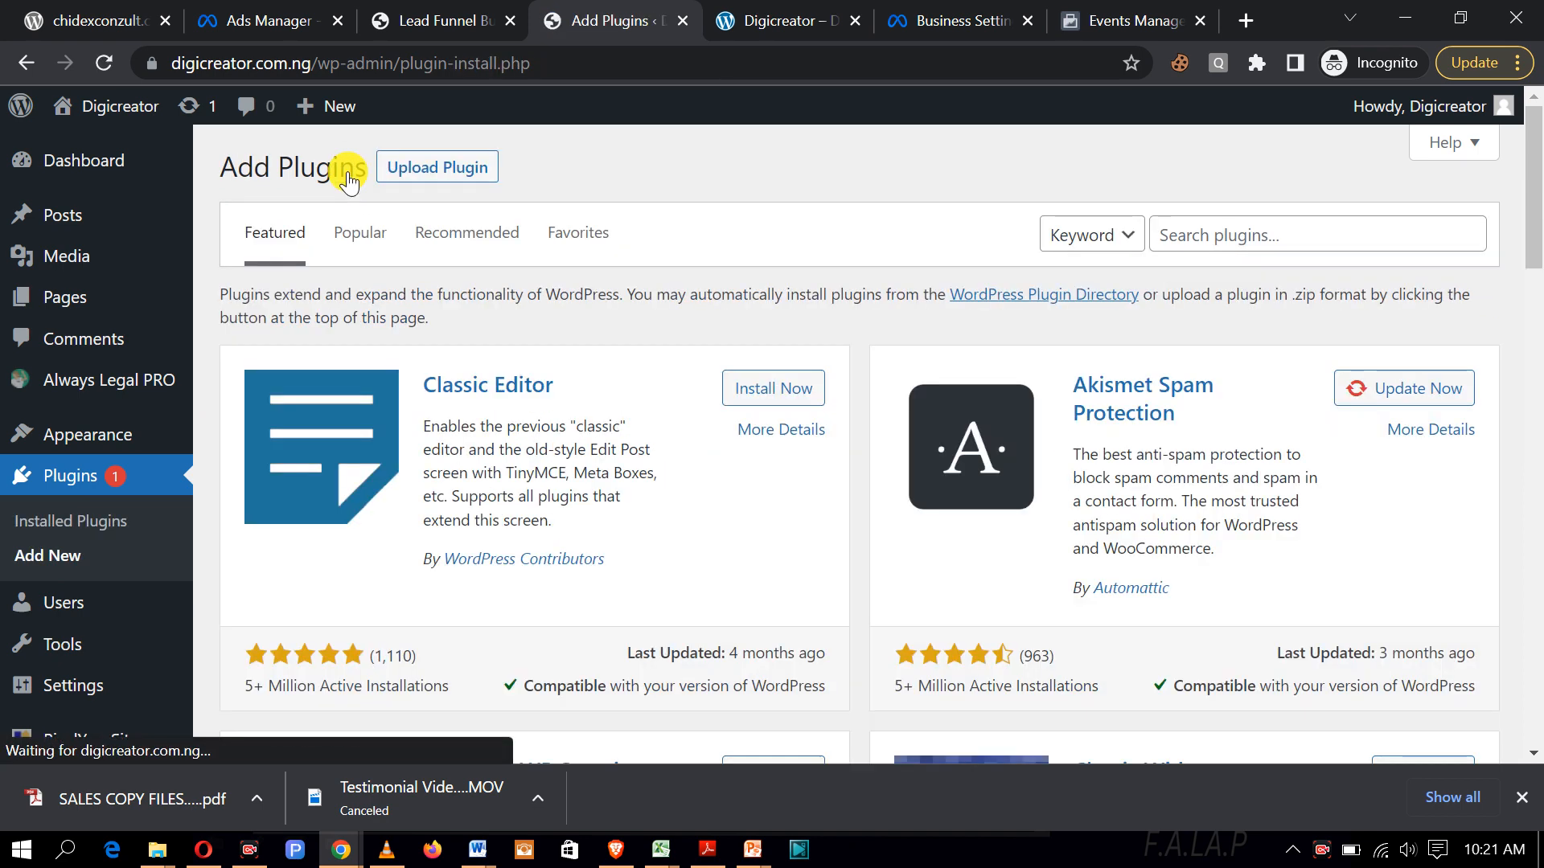
left_click(433, 174)
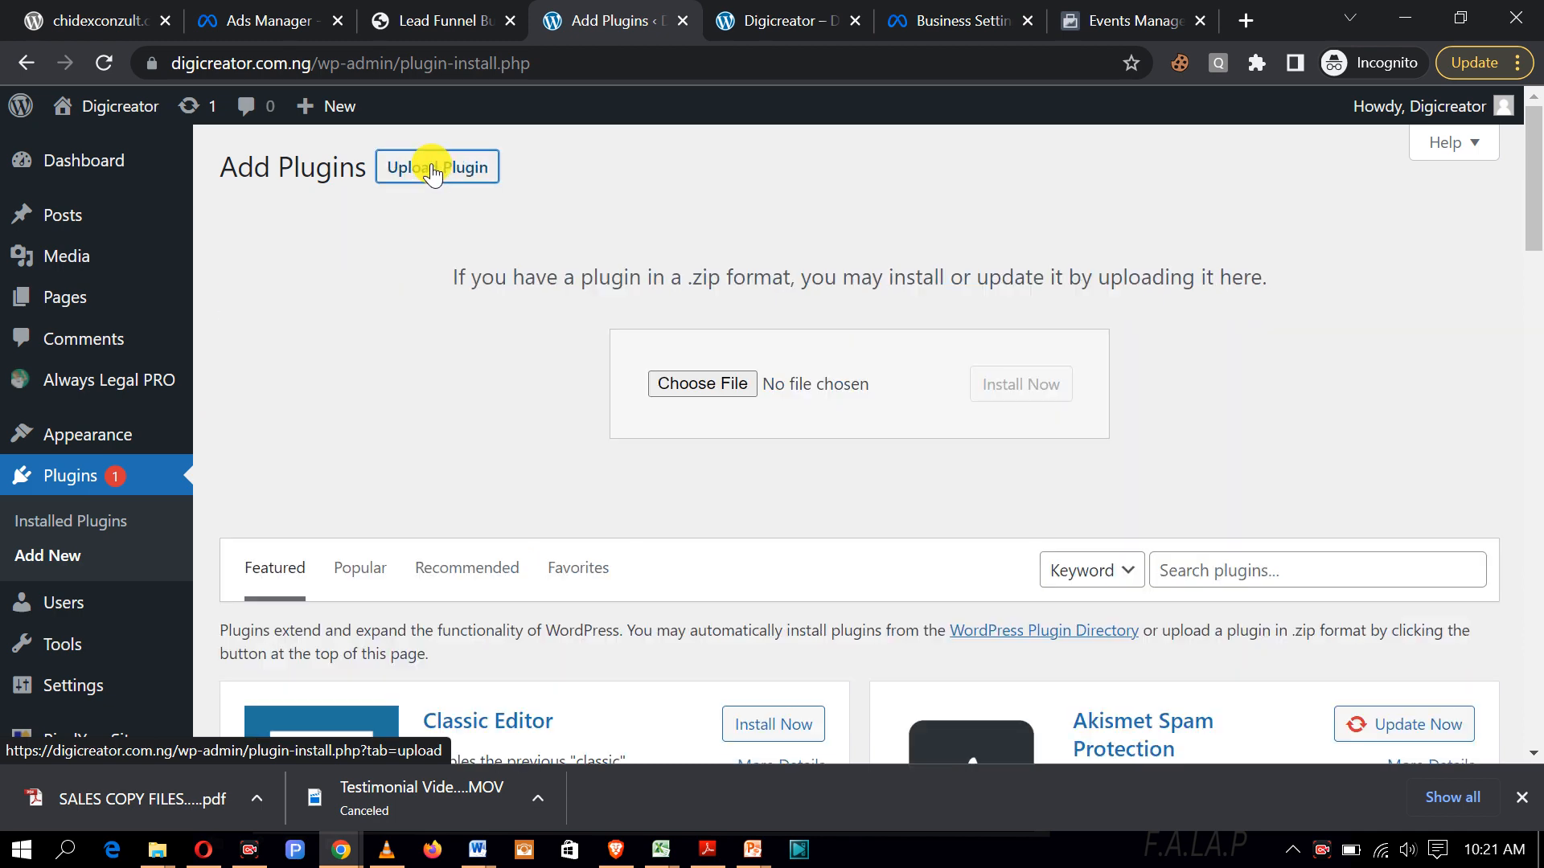
left_click(711, 389)
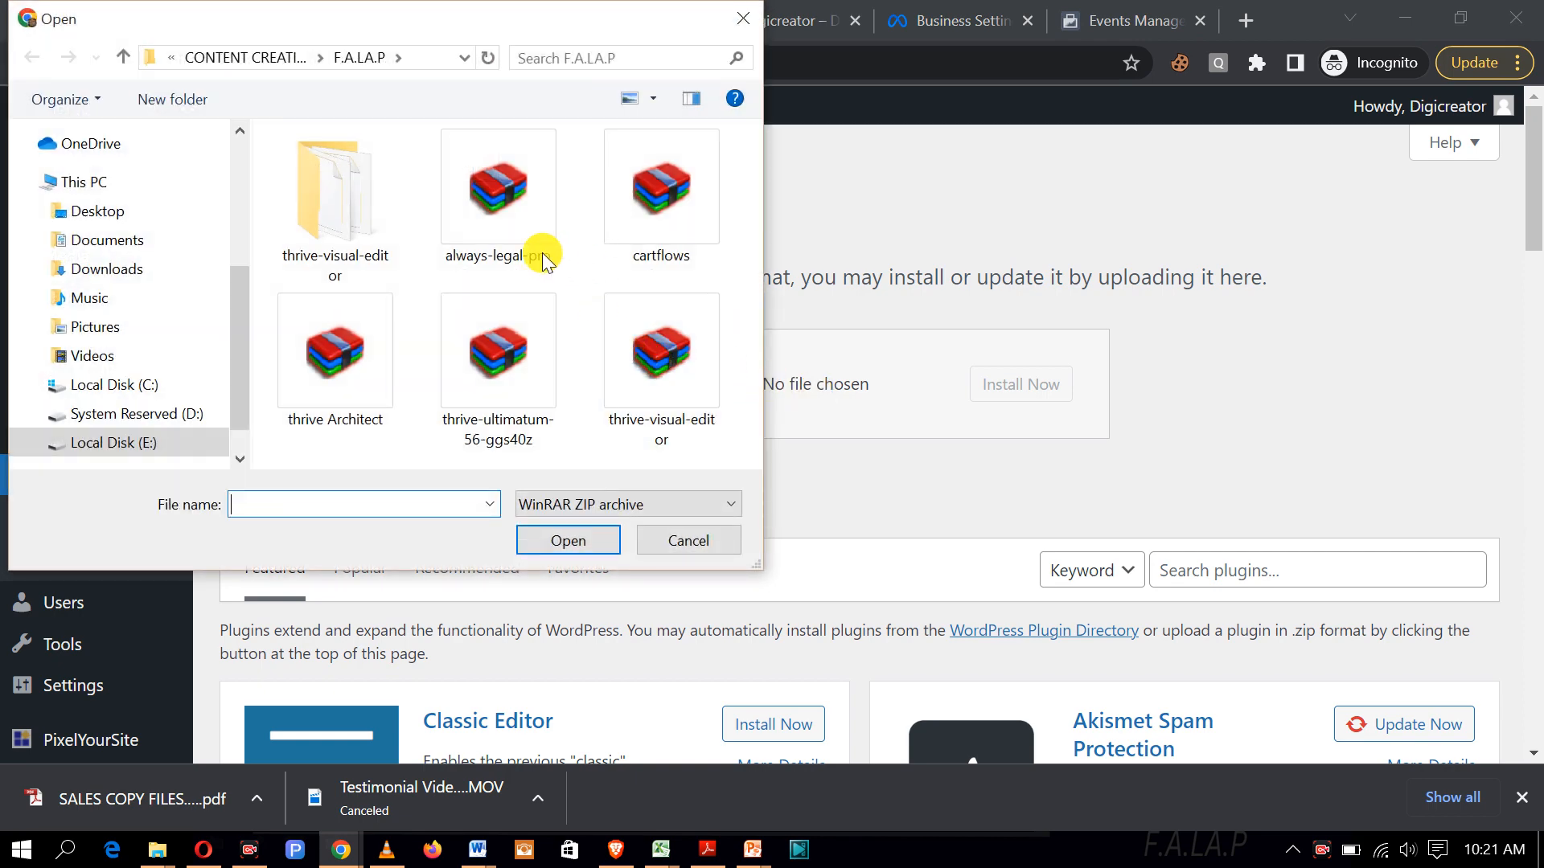
left_click(335, 378)
left_click(567, 543)
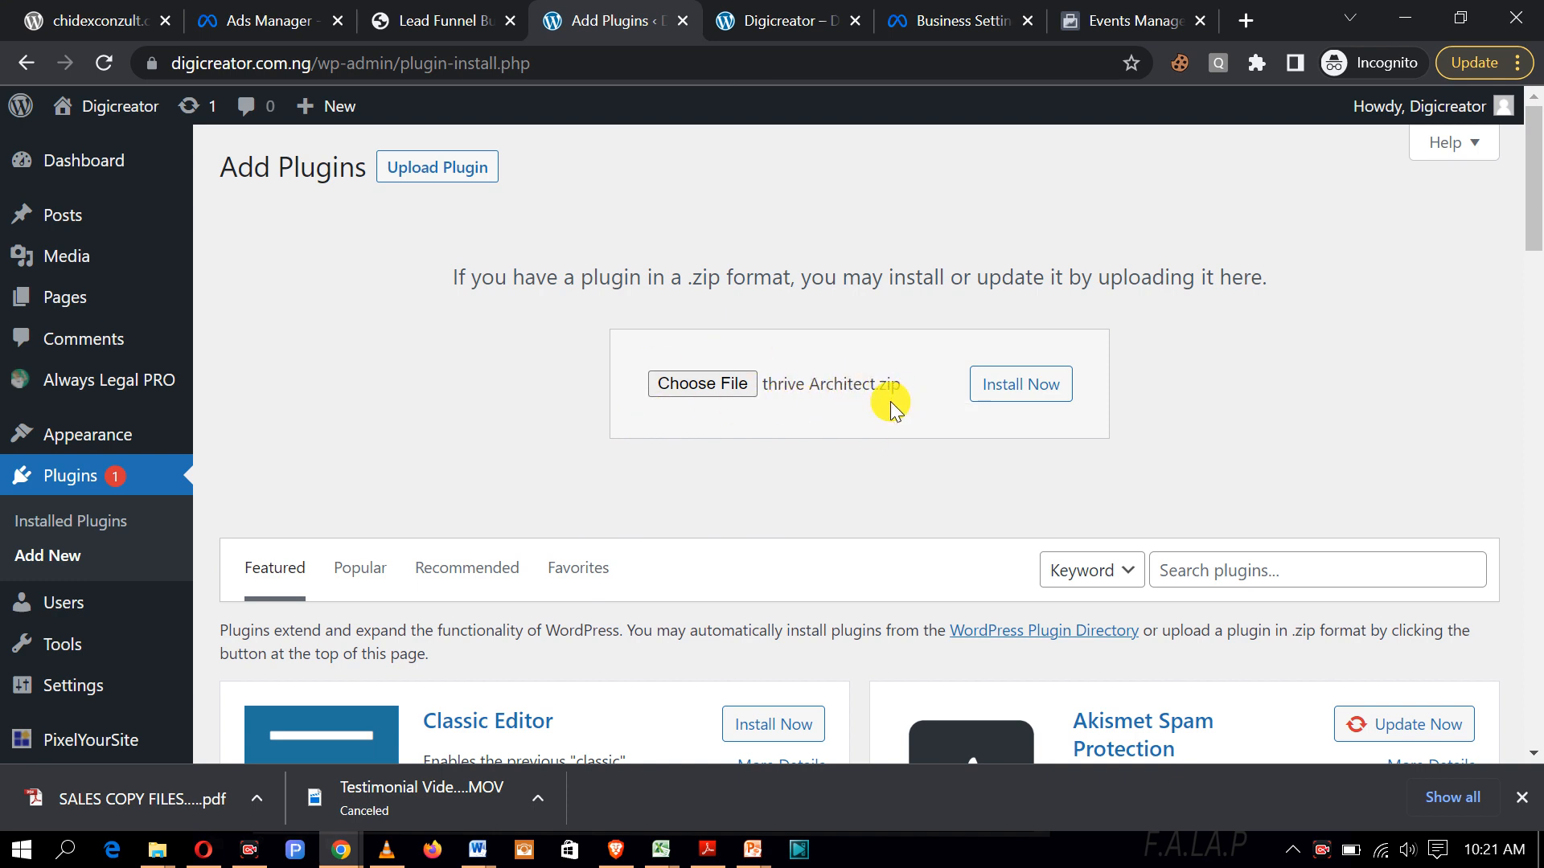
left_click(1006, 394)
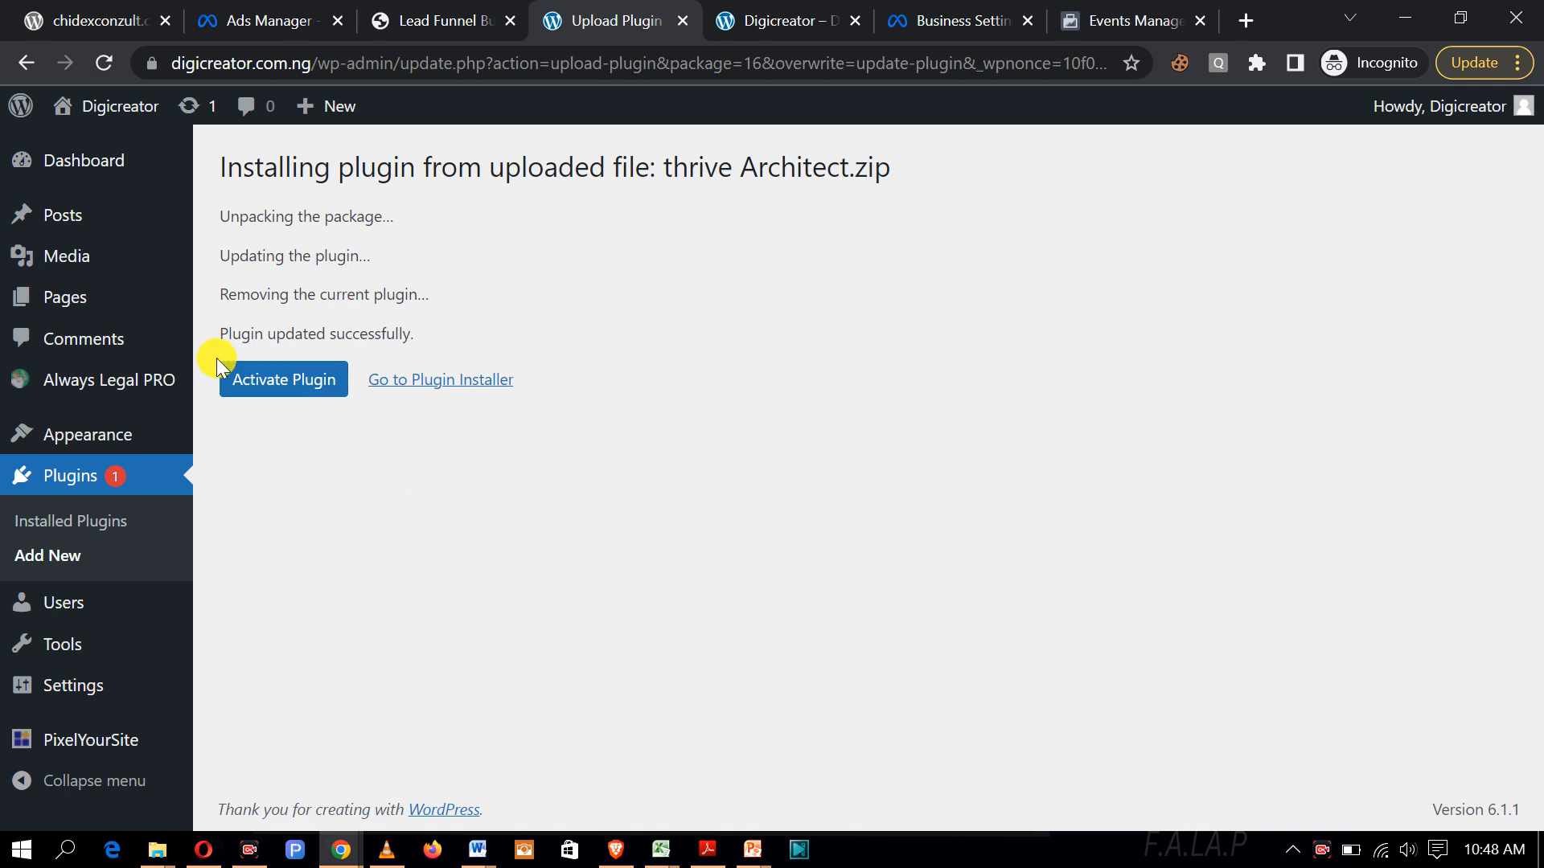
Step: Activate Thrive Architect from the installation results page
left_click(286, 382)
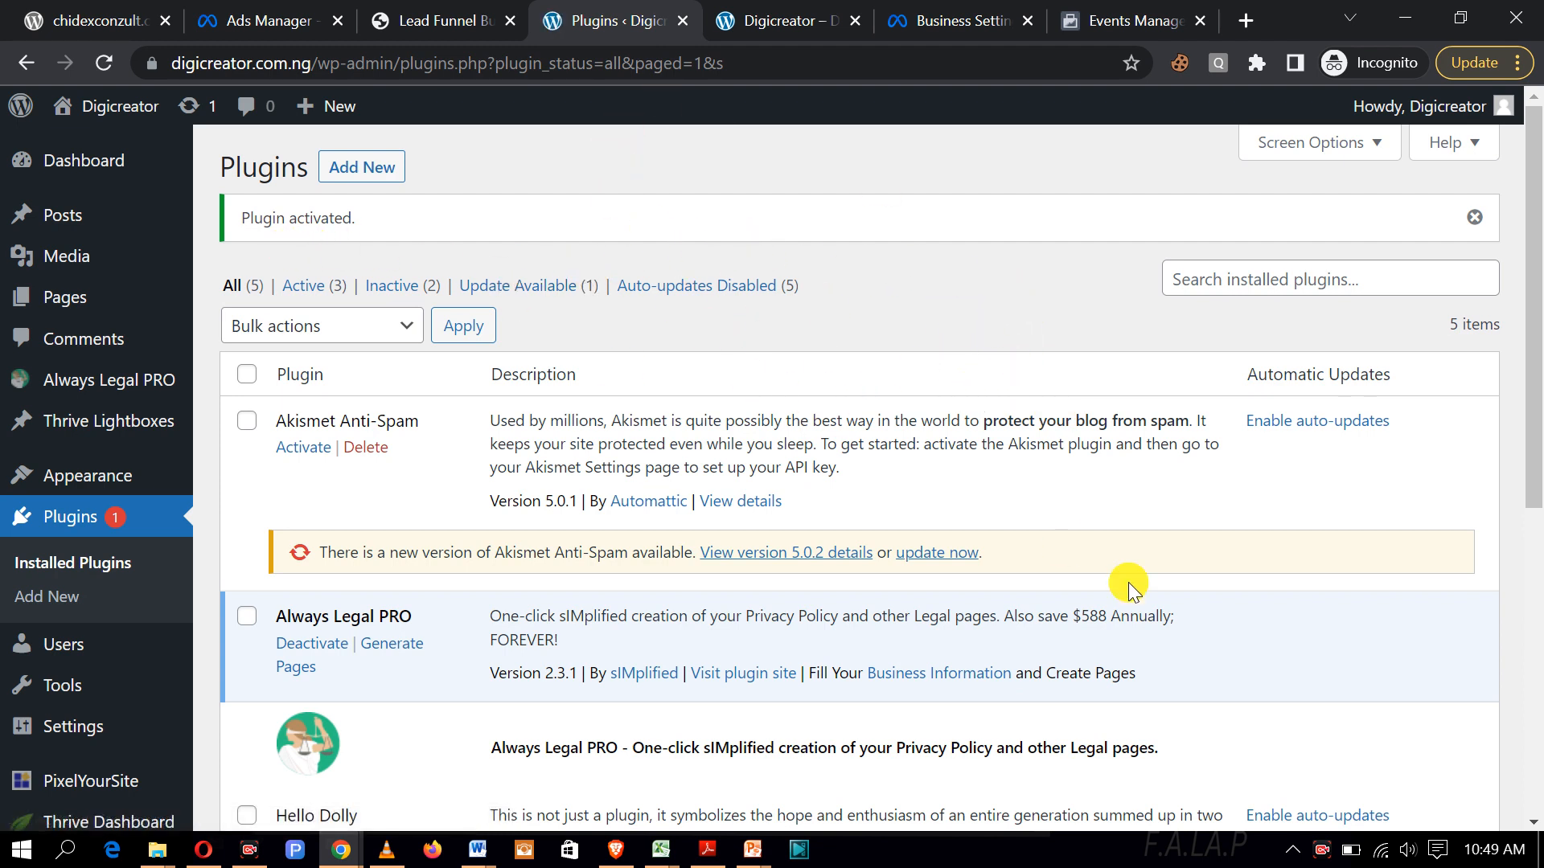
Step: Point out the activation notice and new sidebar entries with arrows, then view the live site
left_click(1107, 812)
mouse_move(225, 199)
left_mouse_down()
mouse_move(269, 243)
mouse_move(345, 235)
mouse_move(234, 212)
mouse_move(261, 228)
left_mouse_up()
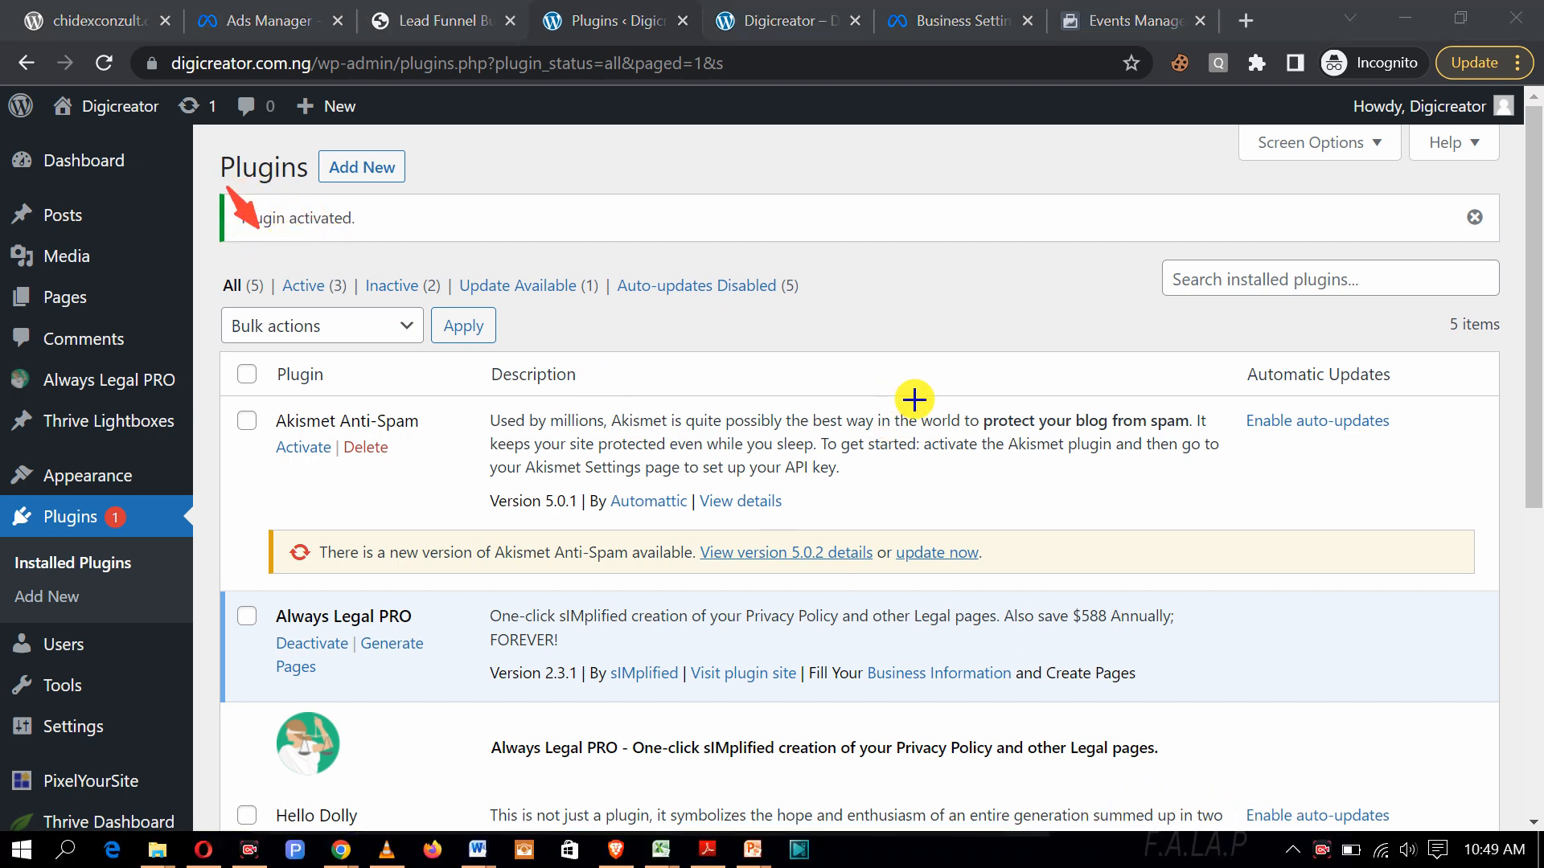
left_click_drag(105, 203, 103, 811)
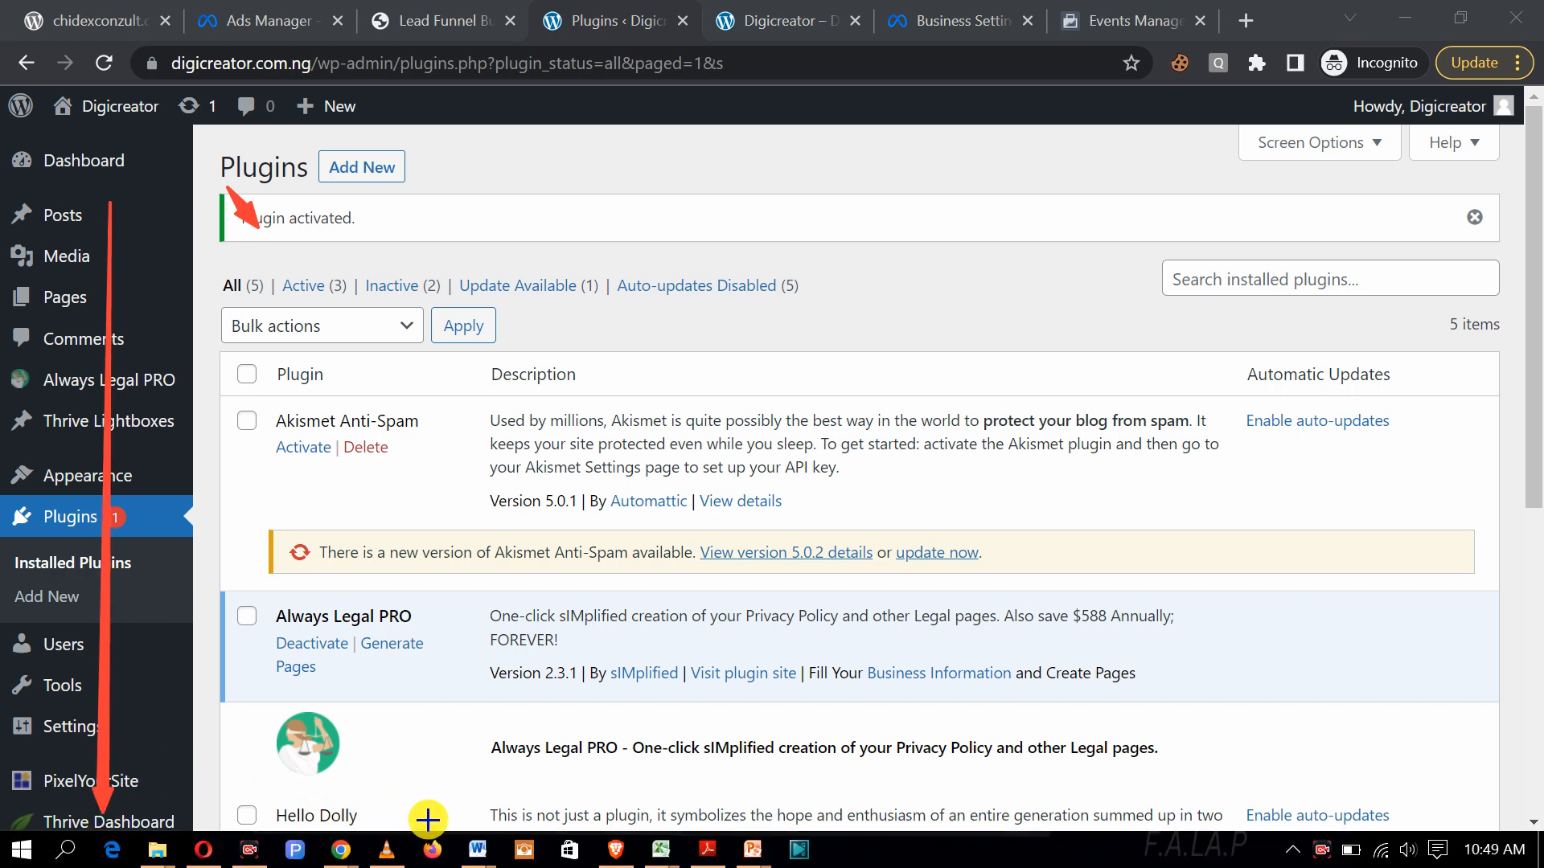
mouse_move(426, 818)
left_mouse_down()
mouse_move(141, 314)
mouse_move(169, 385)
left_mouse_up()
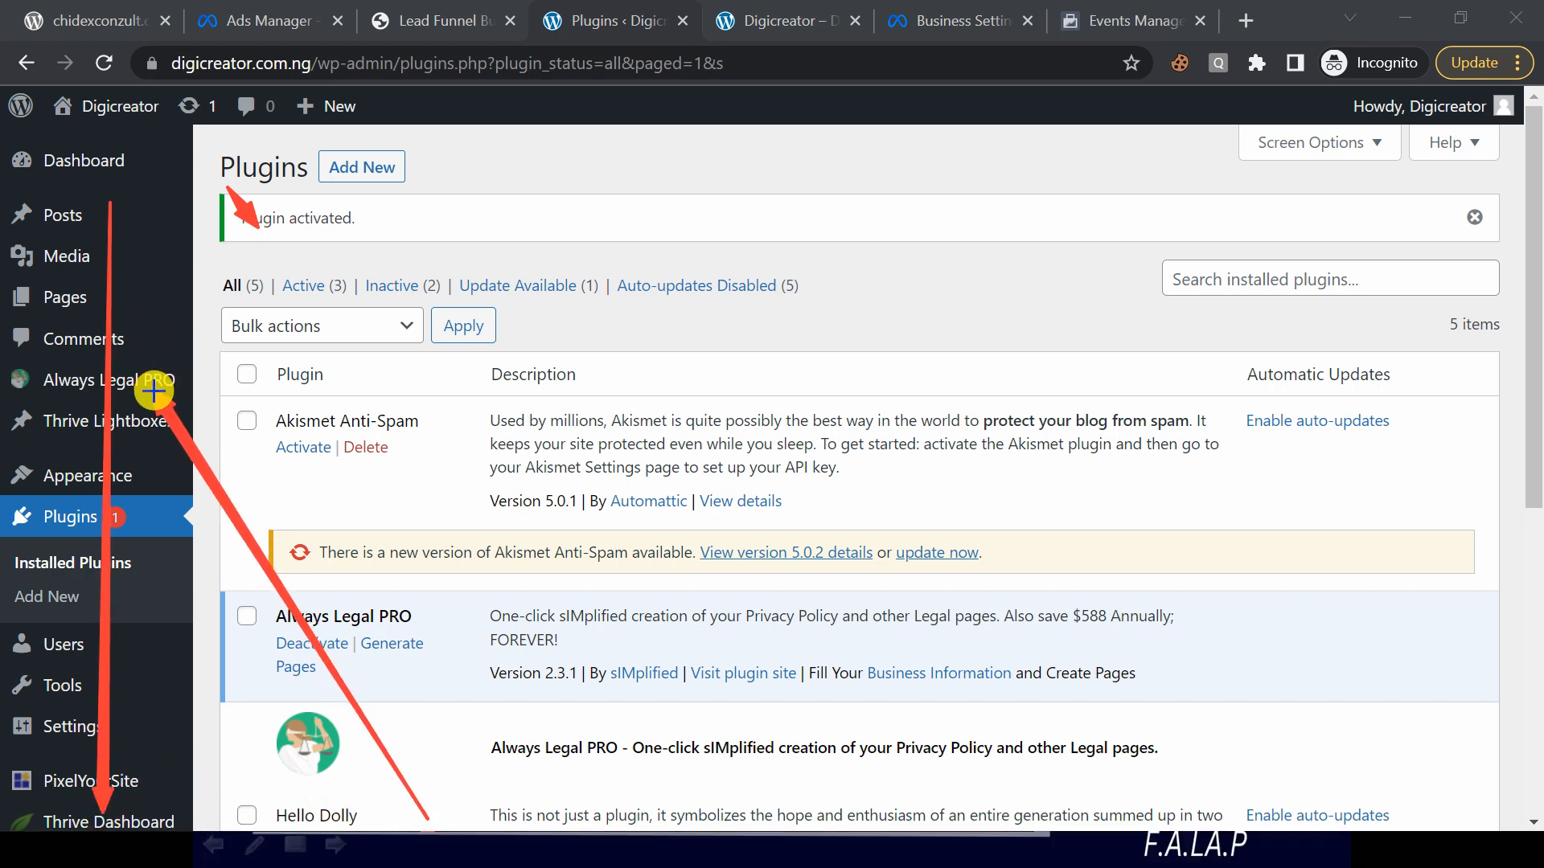
left_click(1055, 809)
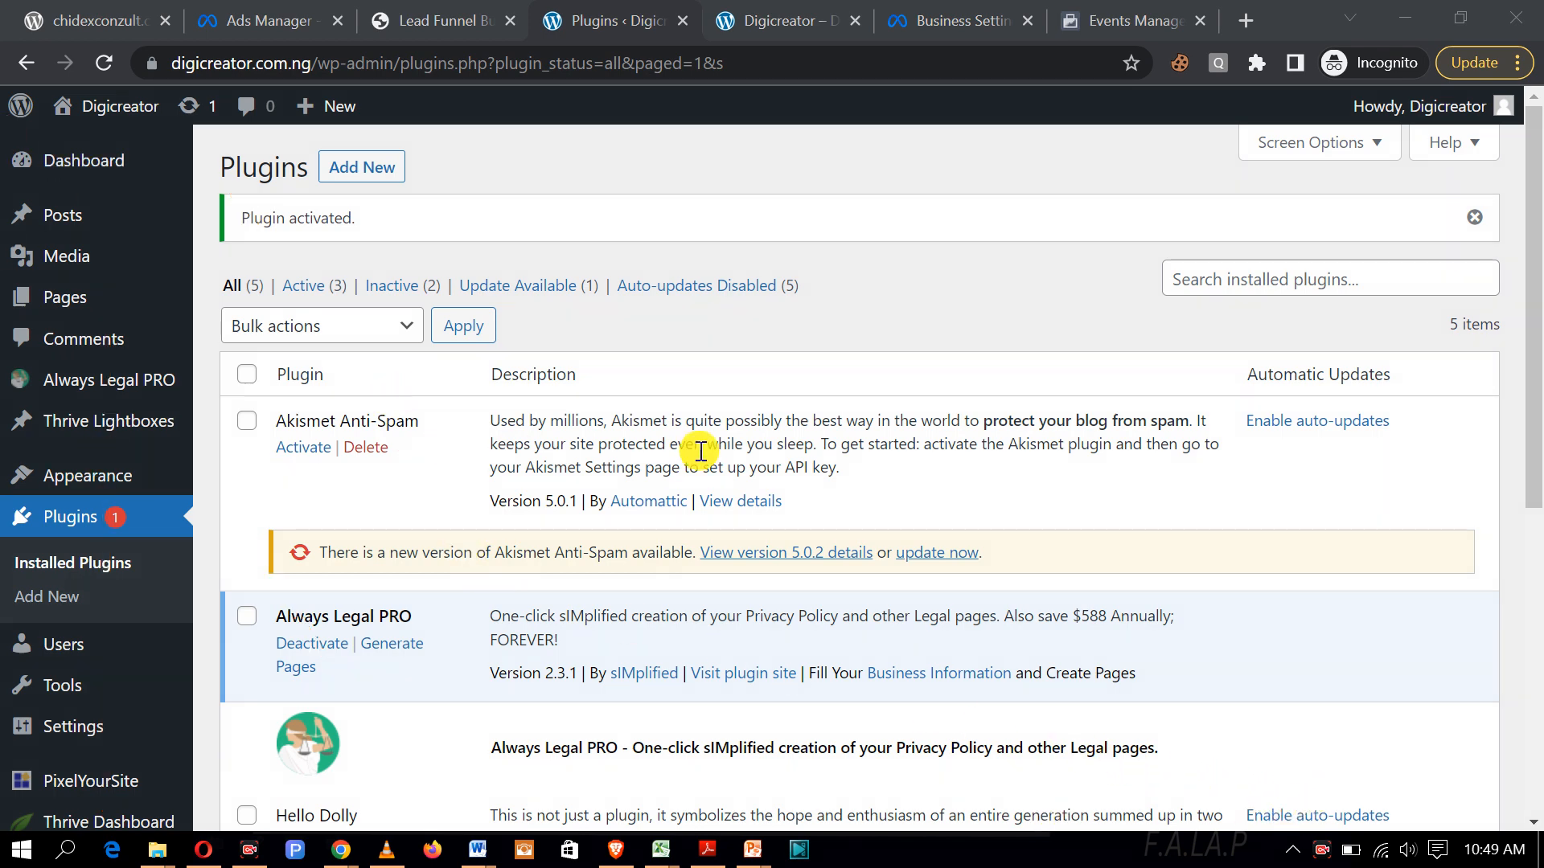
scroll(1518, 300, "down", 5)
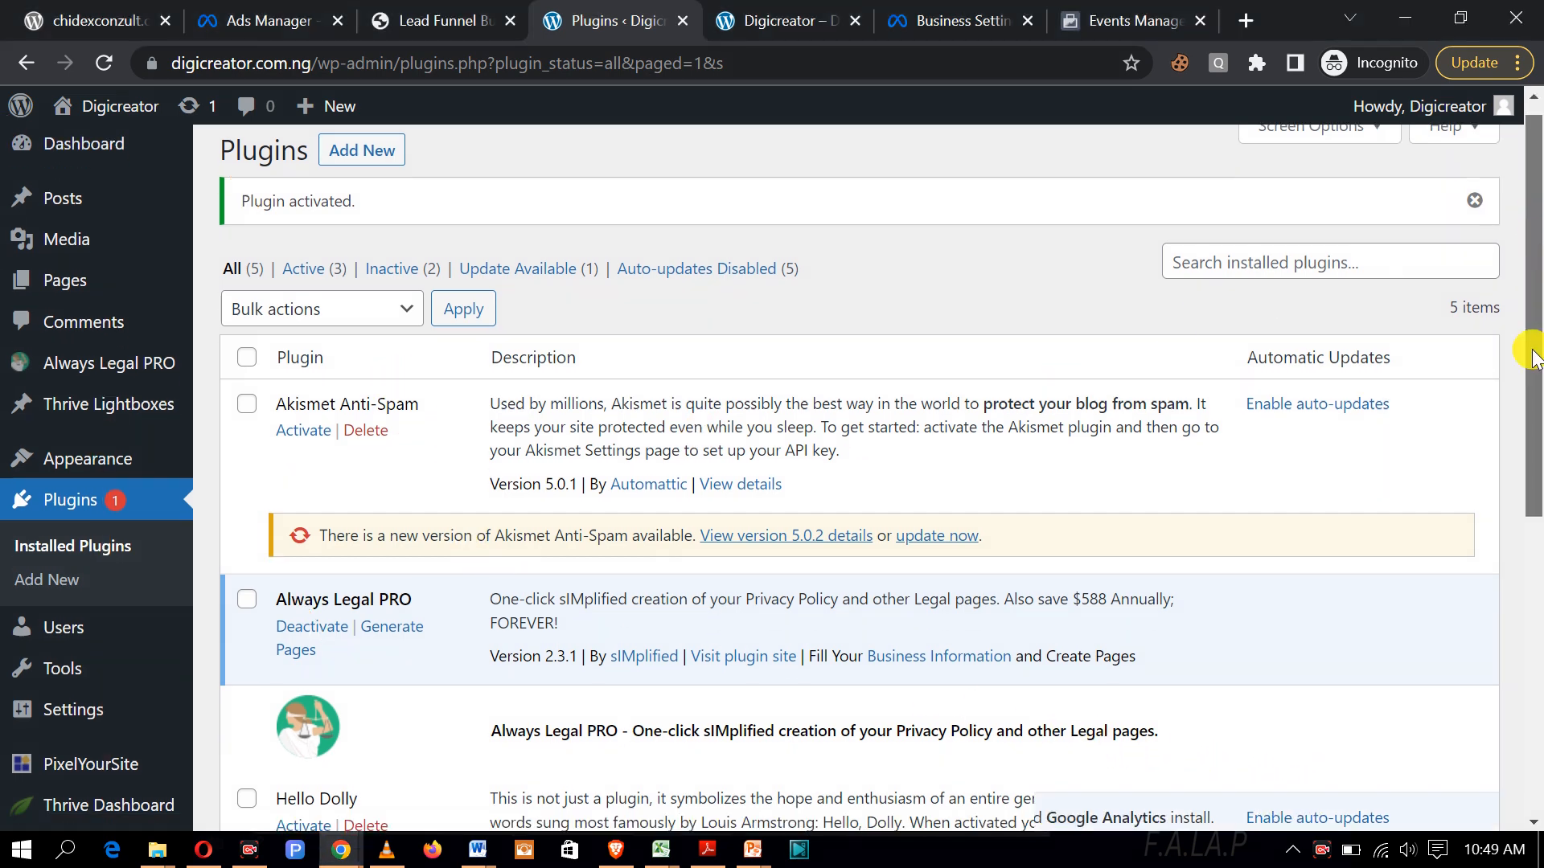
left_click(756, 19)
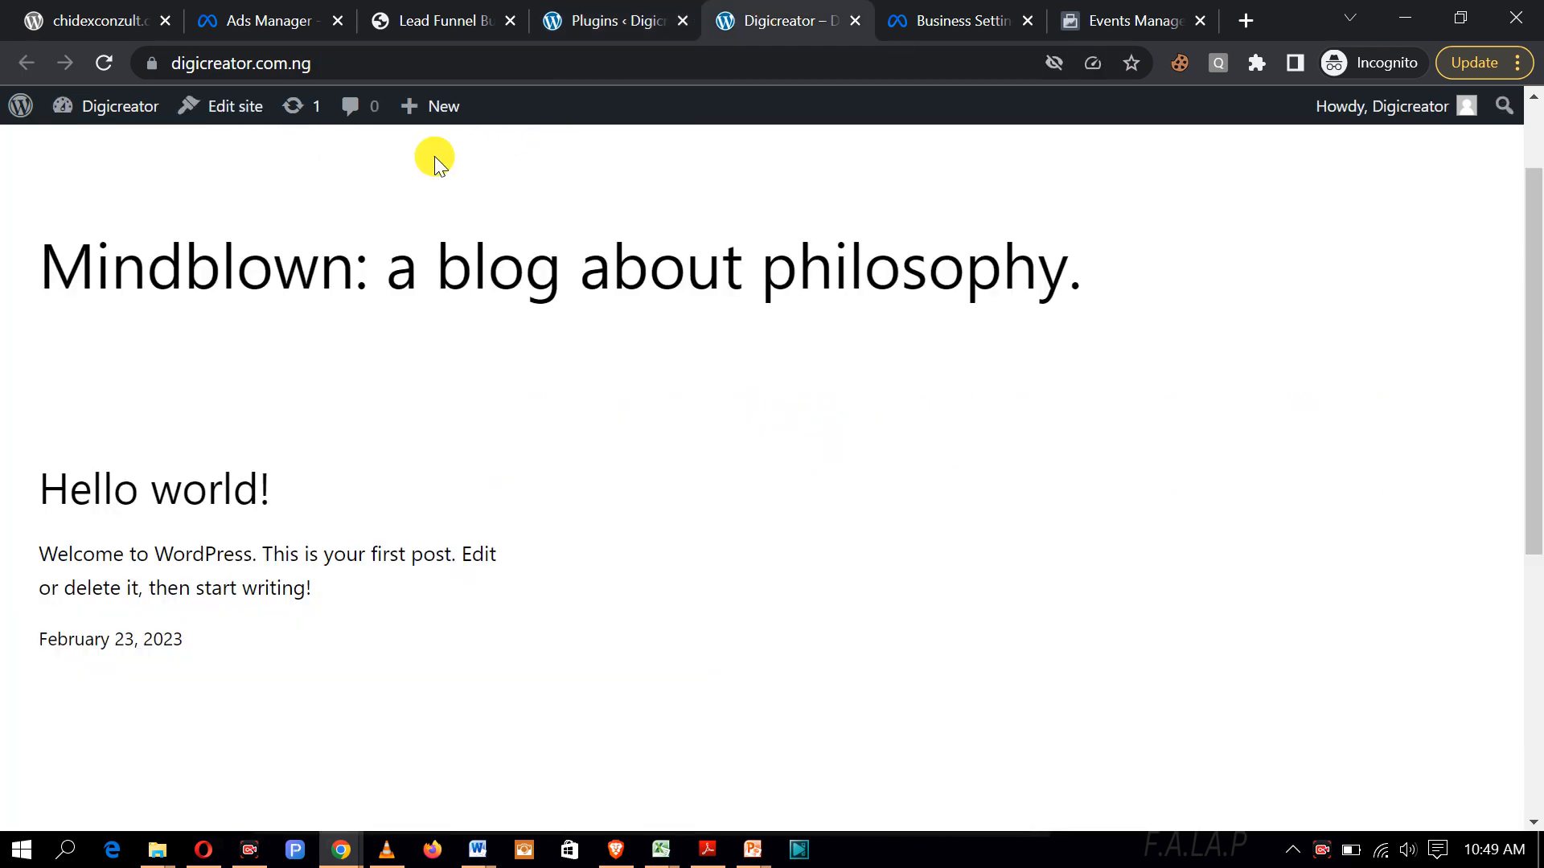
Step: Reload the live front page, then return to the installed plugins list
left_click(103, 63)
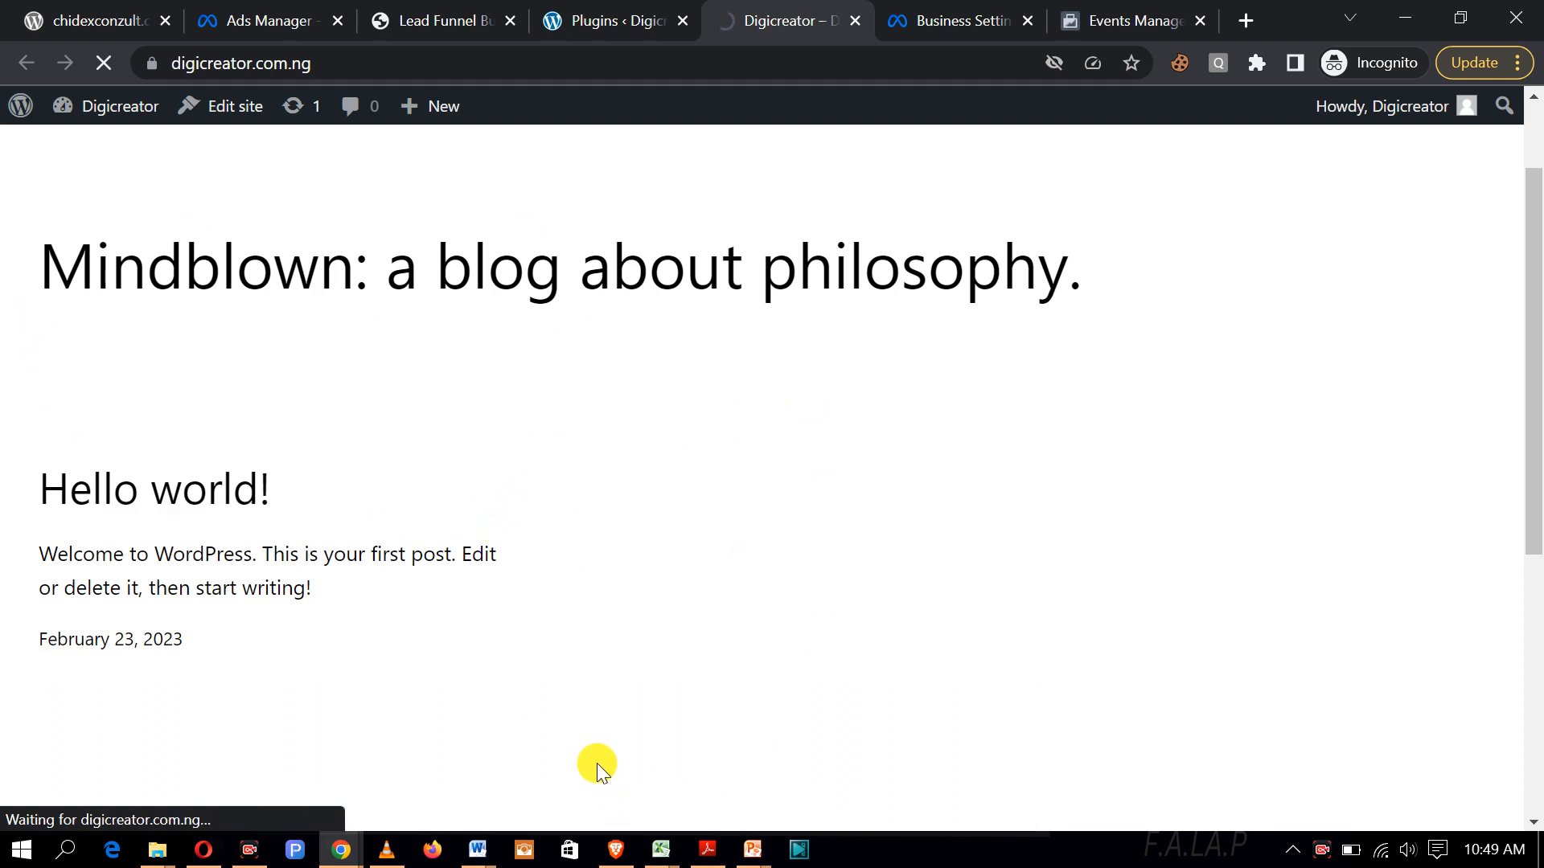
left_click(595, 21)
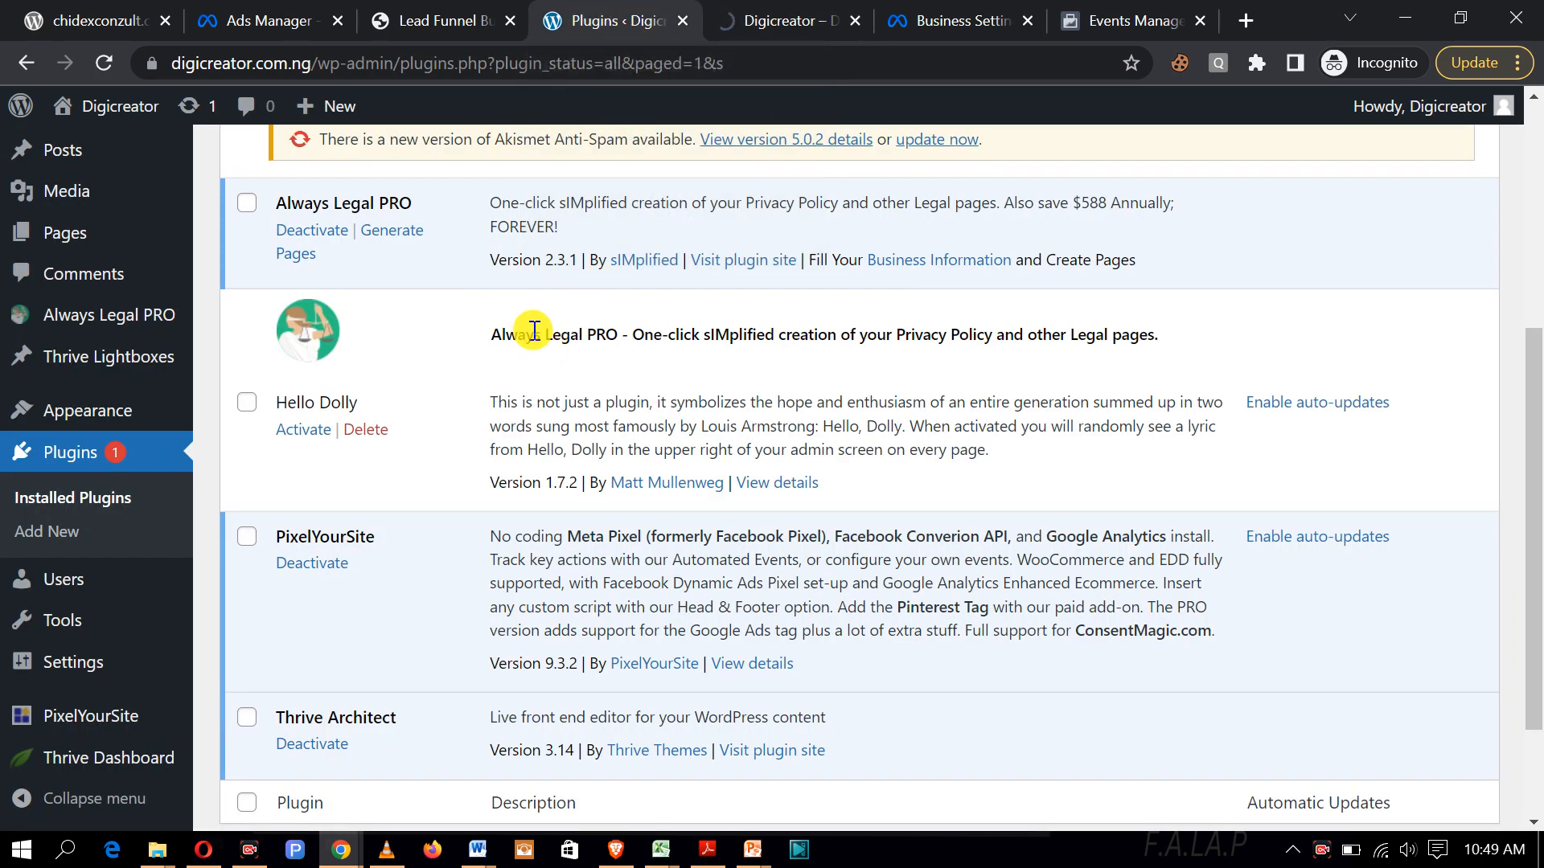
scroll(73, 445, "up", 5)
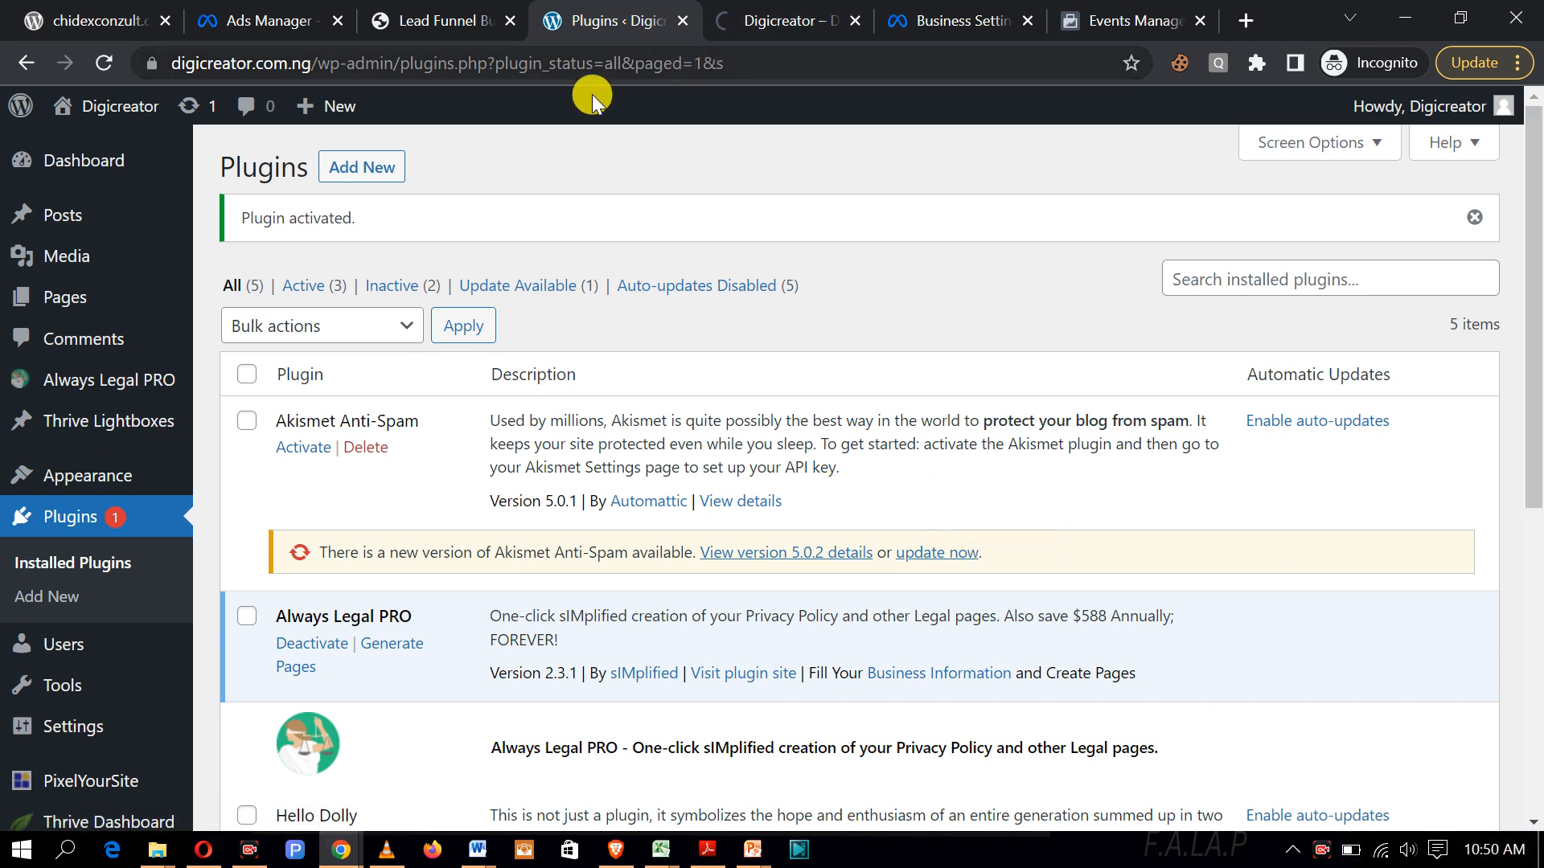
mouse_move(41, 304)
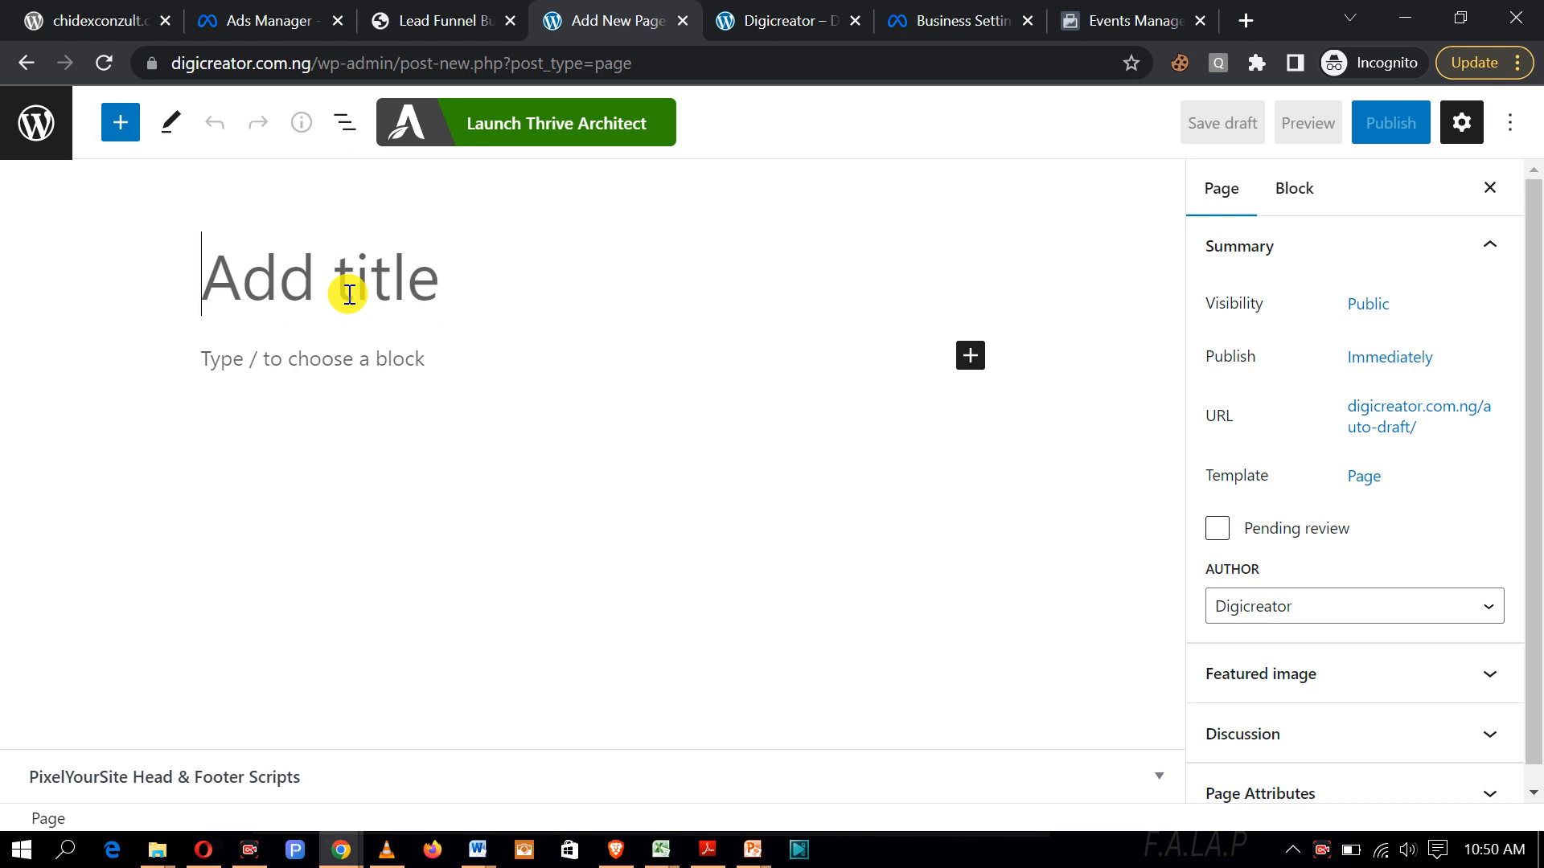
Step: Begin typing the title f.a.l.a.p in the new page's Add title field, fixing the capital F
left_click(349, 294)
type("F.A.LA")
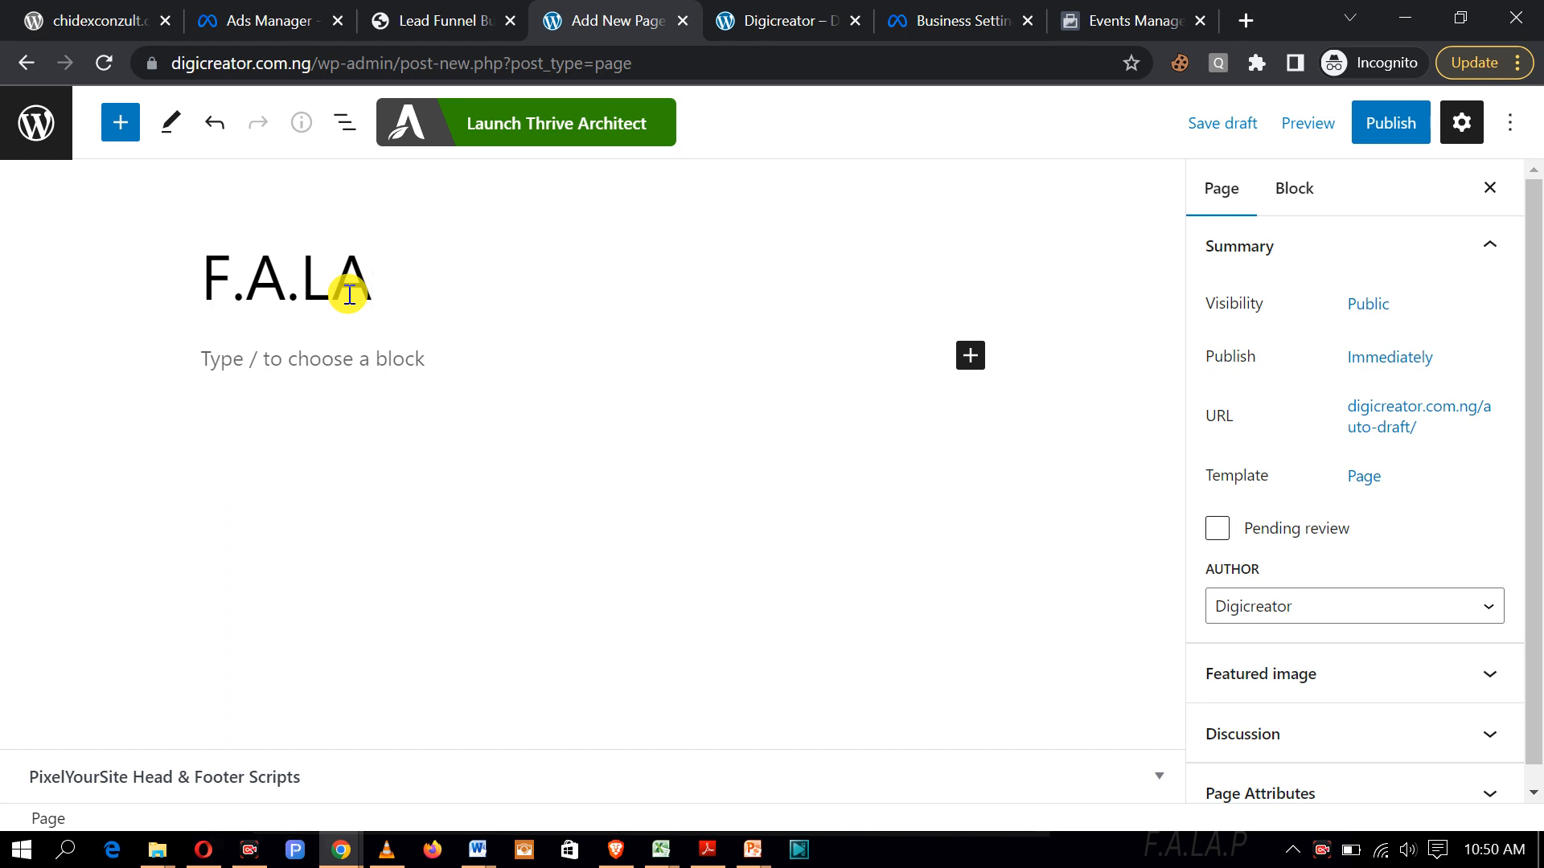
key("BackSpace")
key("BackSpace")
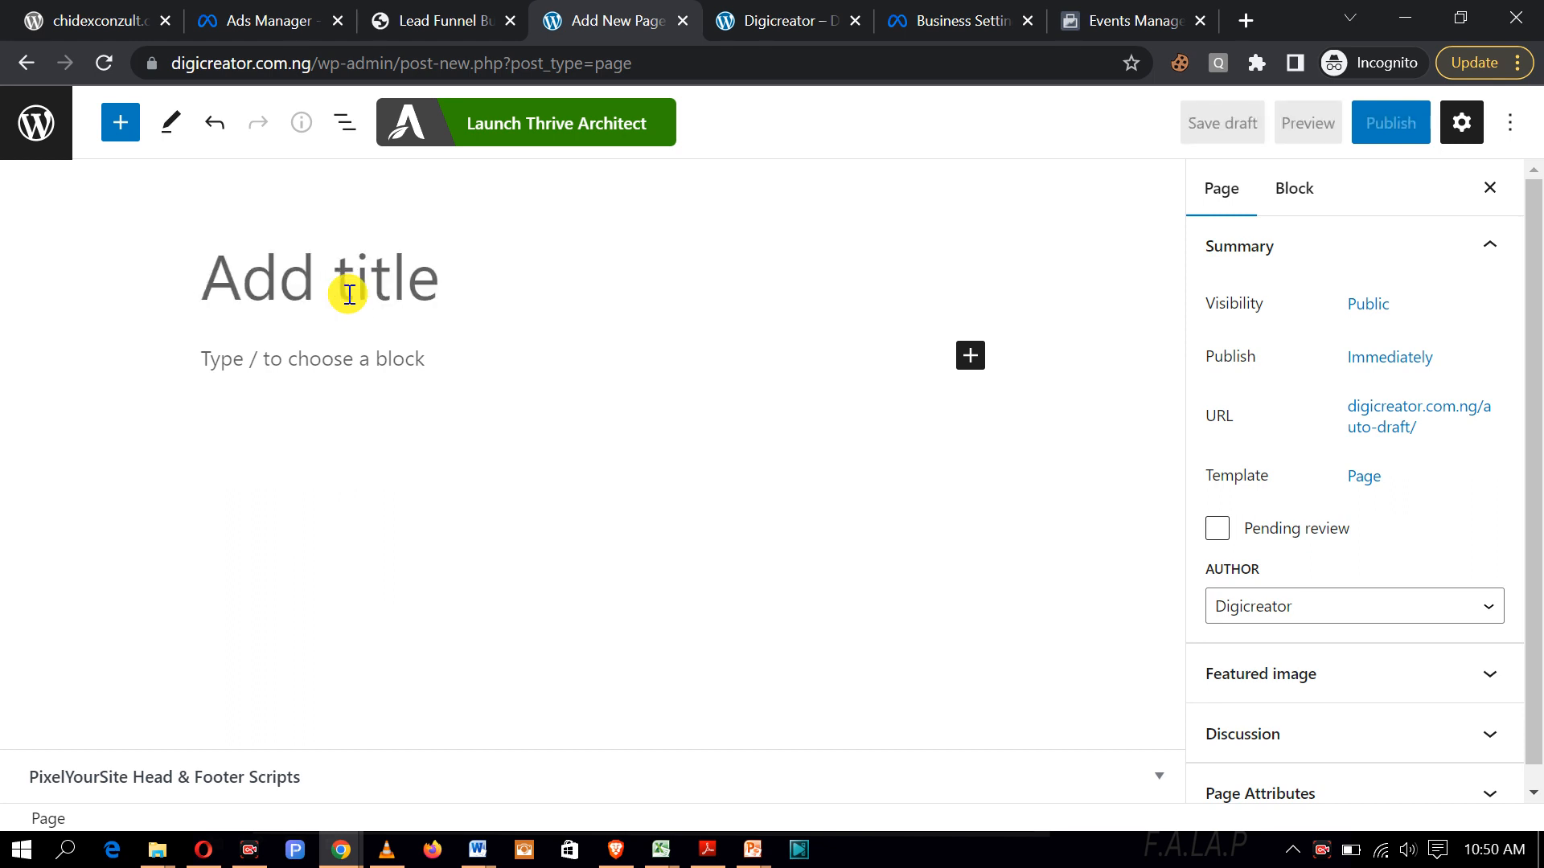
type("f.a.l.a.p")
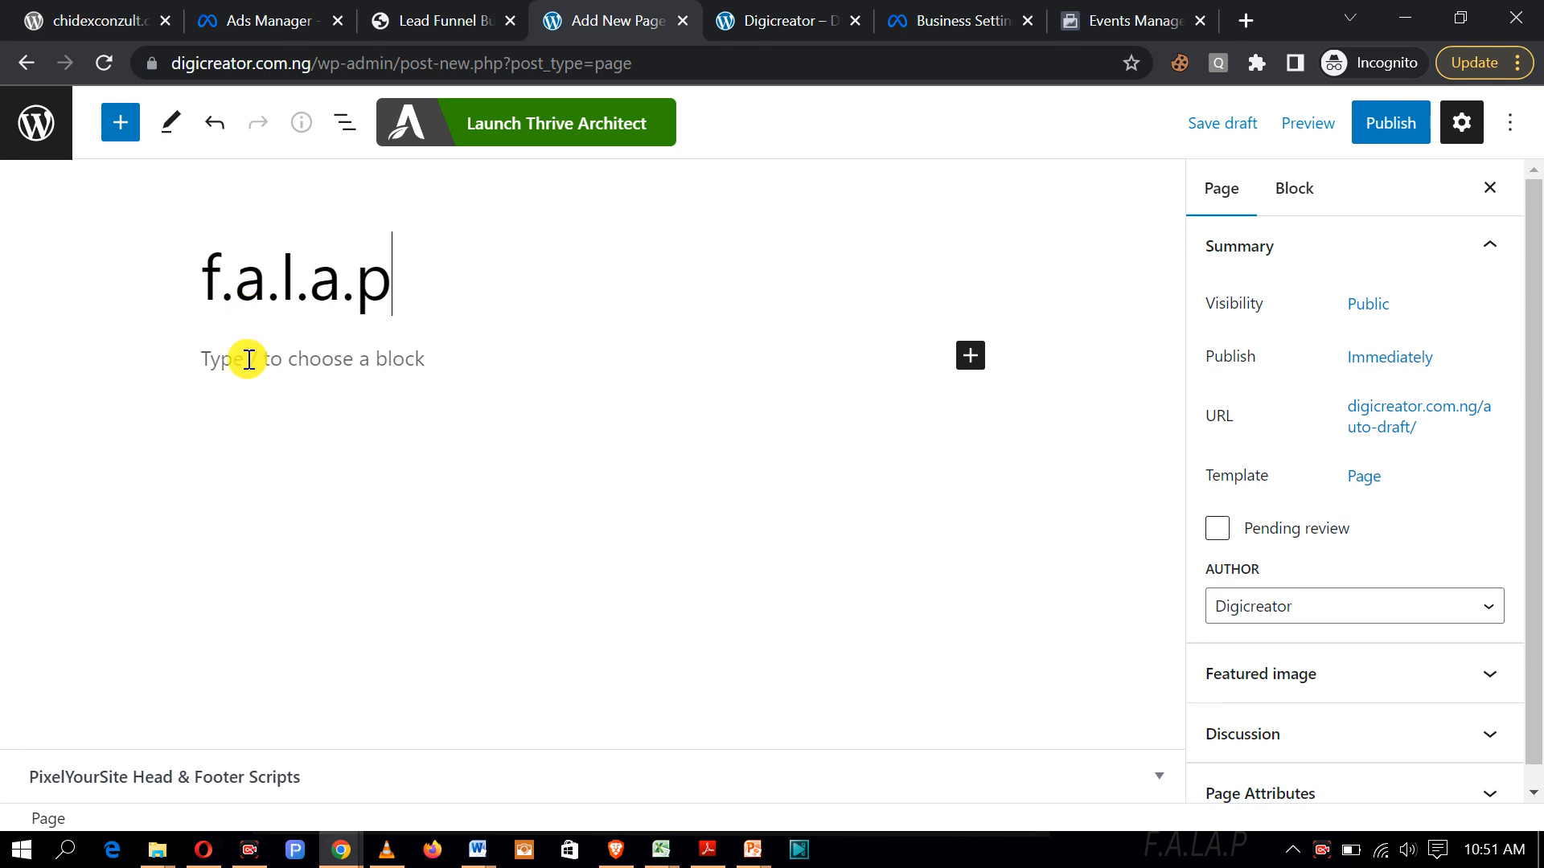
Step: Publish the f.a.l.a.p page through the pre-publish confirmation and copy its page URL
left_click(1365, 128)
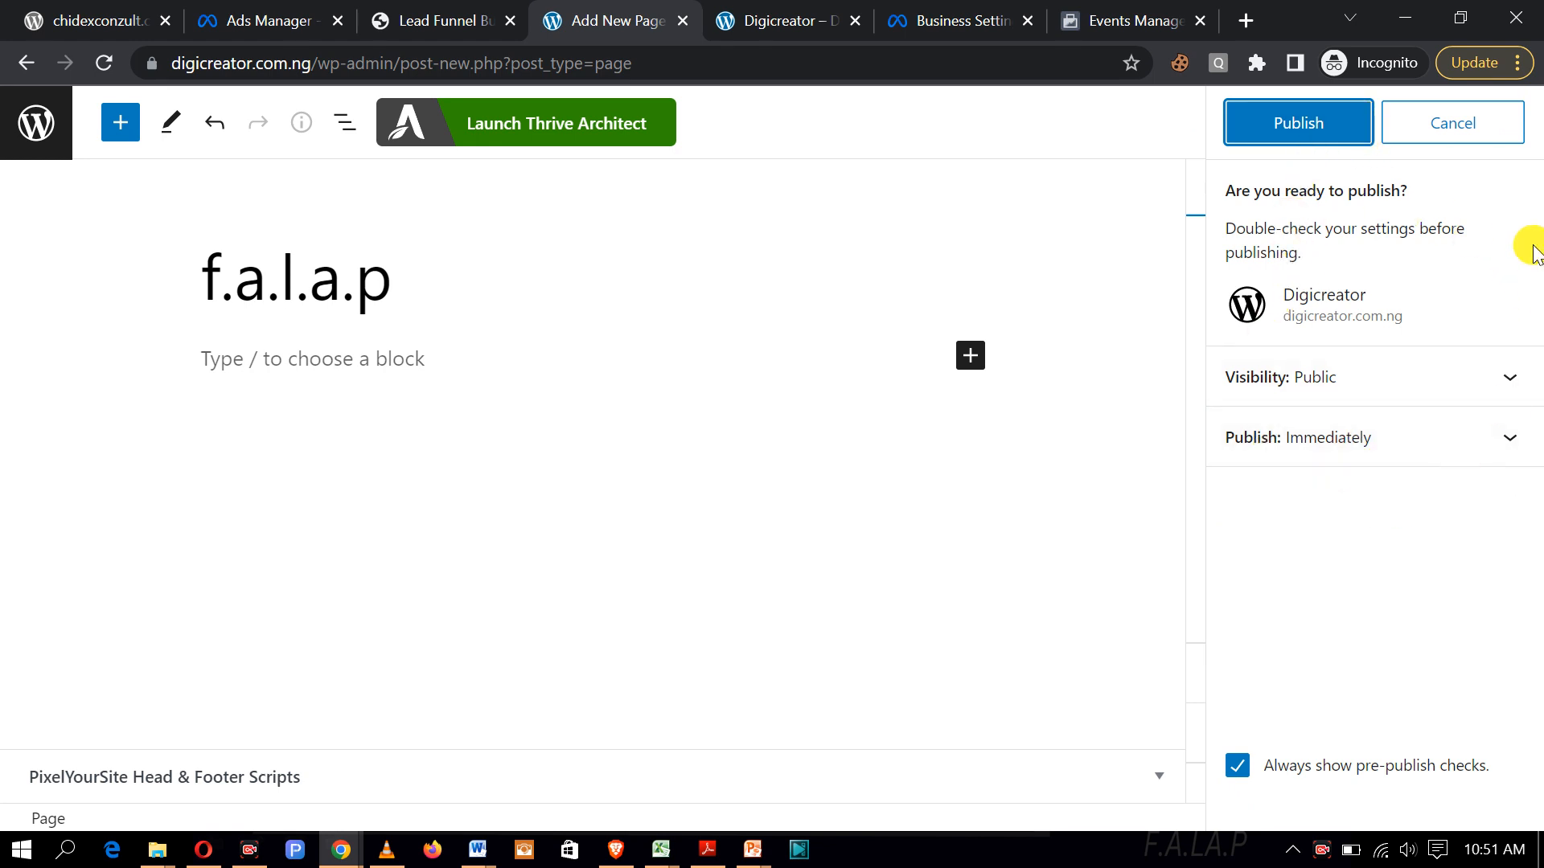
left_click(1286, 121)
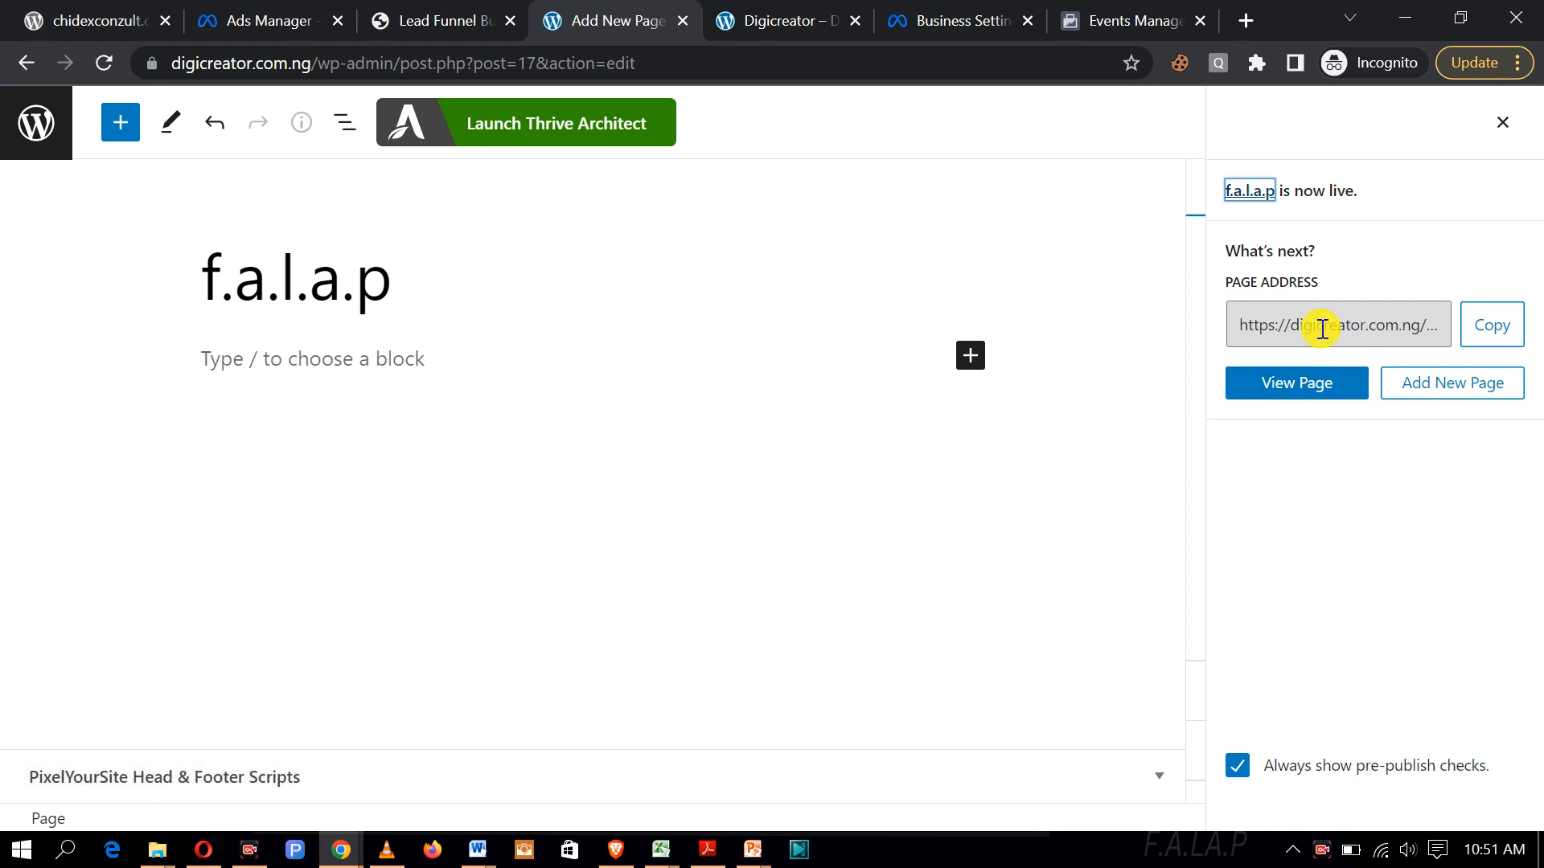
left_click(1482, 338)
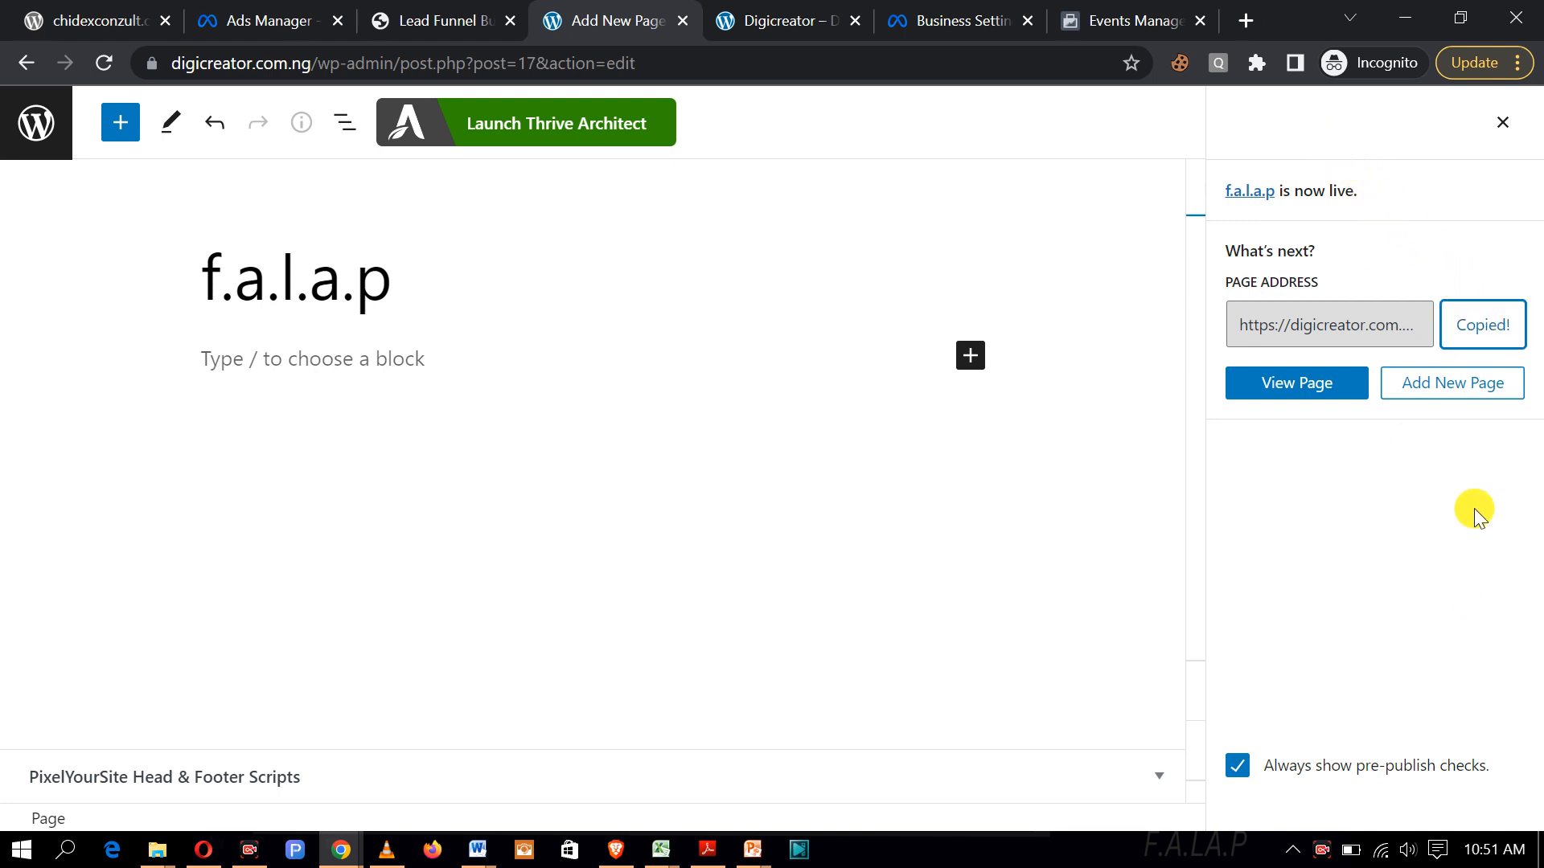
Step: Load the copied f.a.l.a.p page address in a new browser tab
left_click(1248, 20)
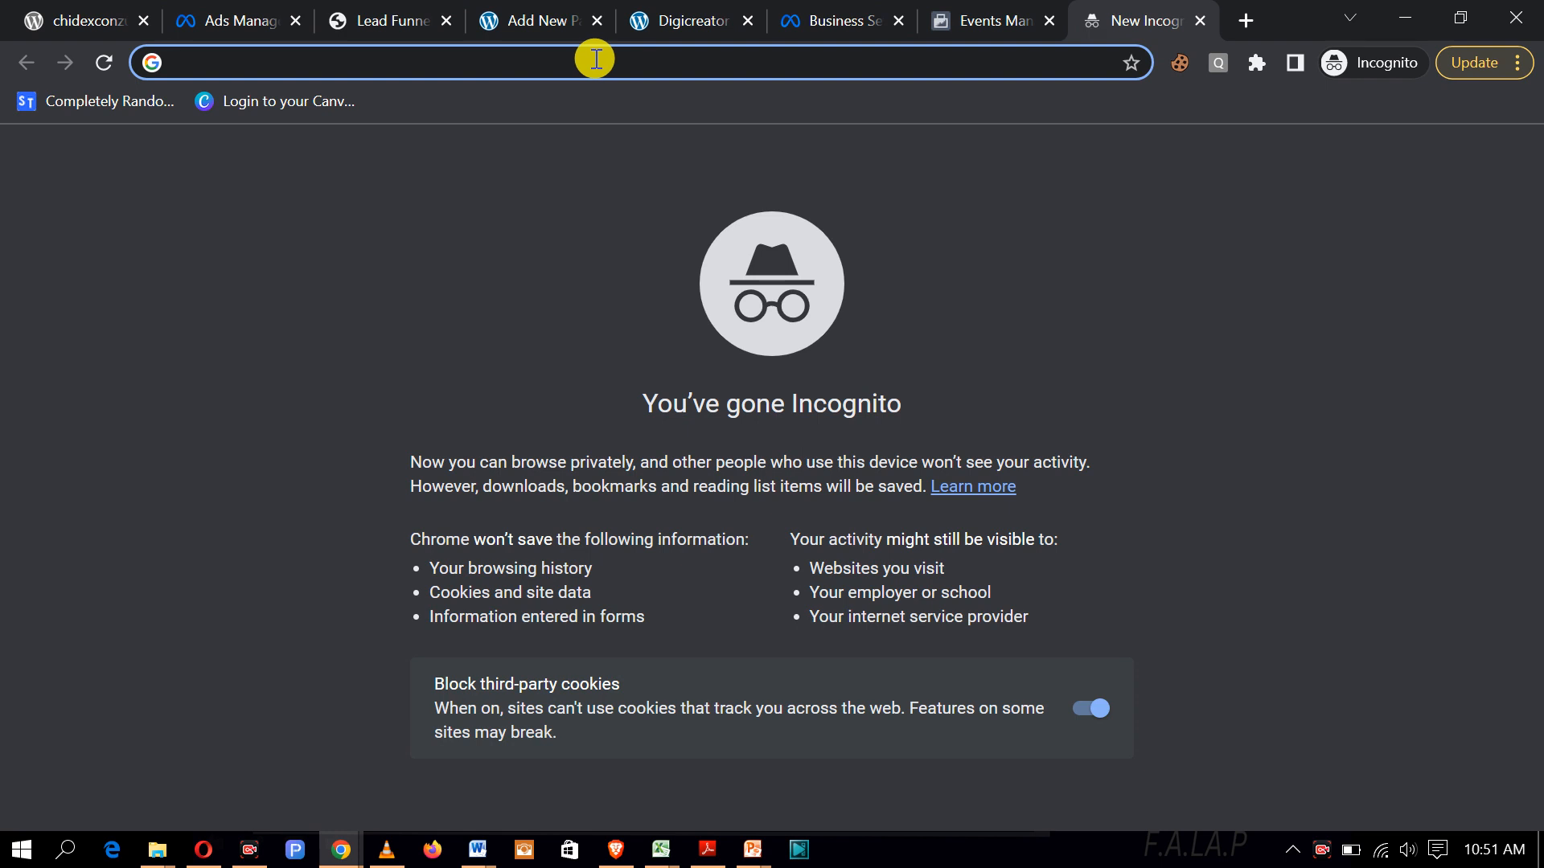
key("ctrl+v")
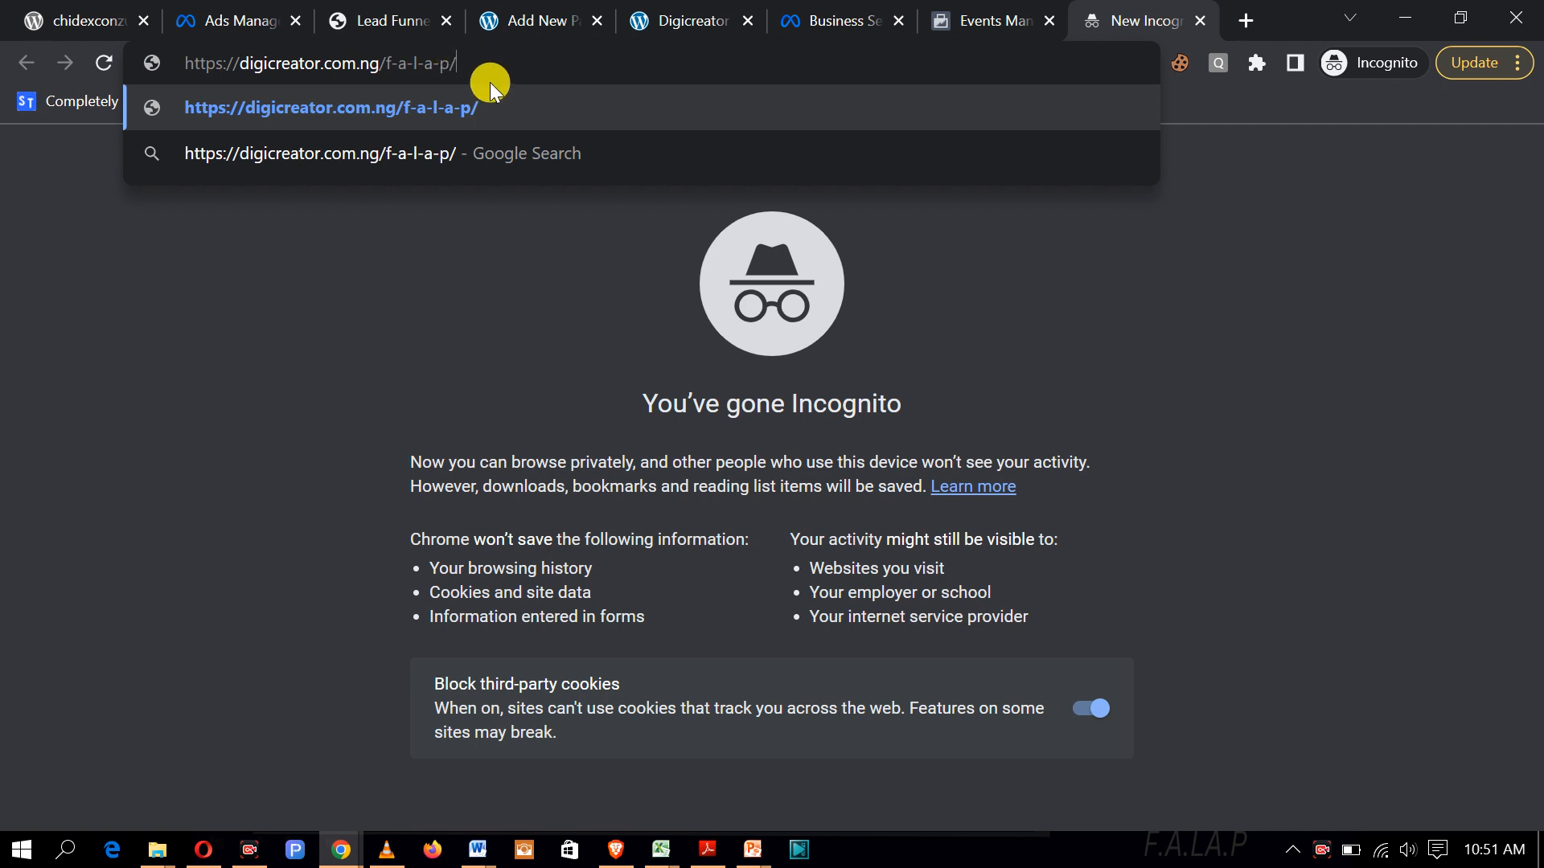
key("Return")
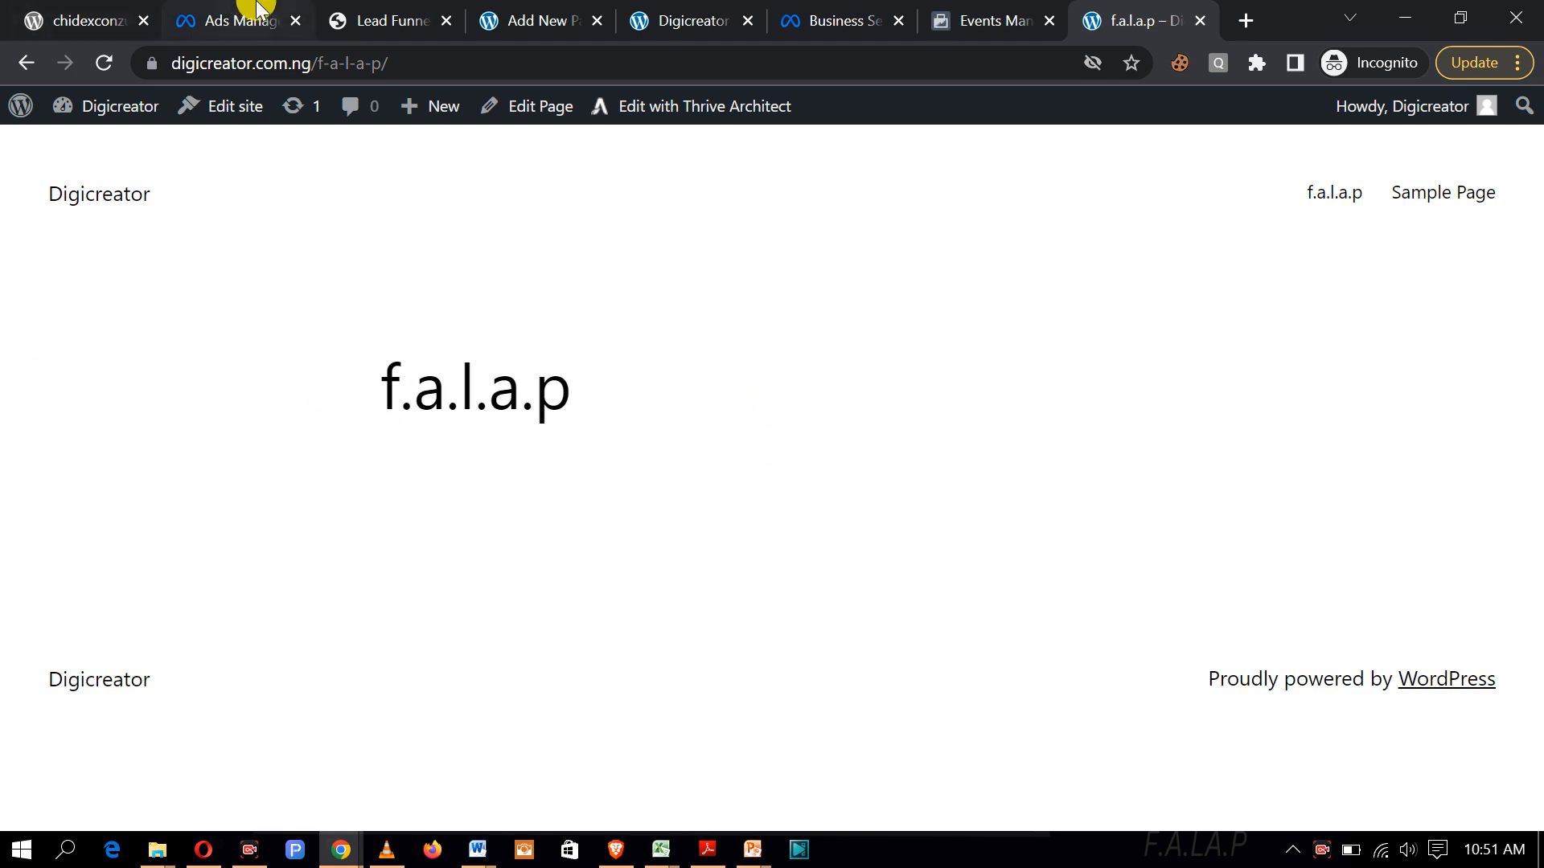
Step: Check the live page, move its tab beside the editor, and go back to the editor
left_click(678, 30)
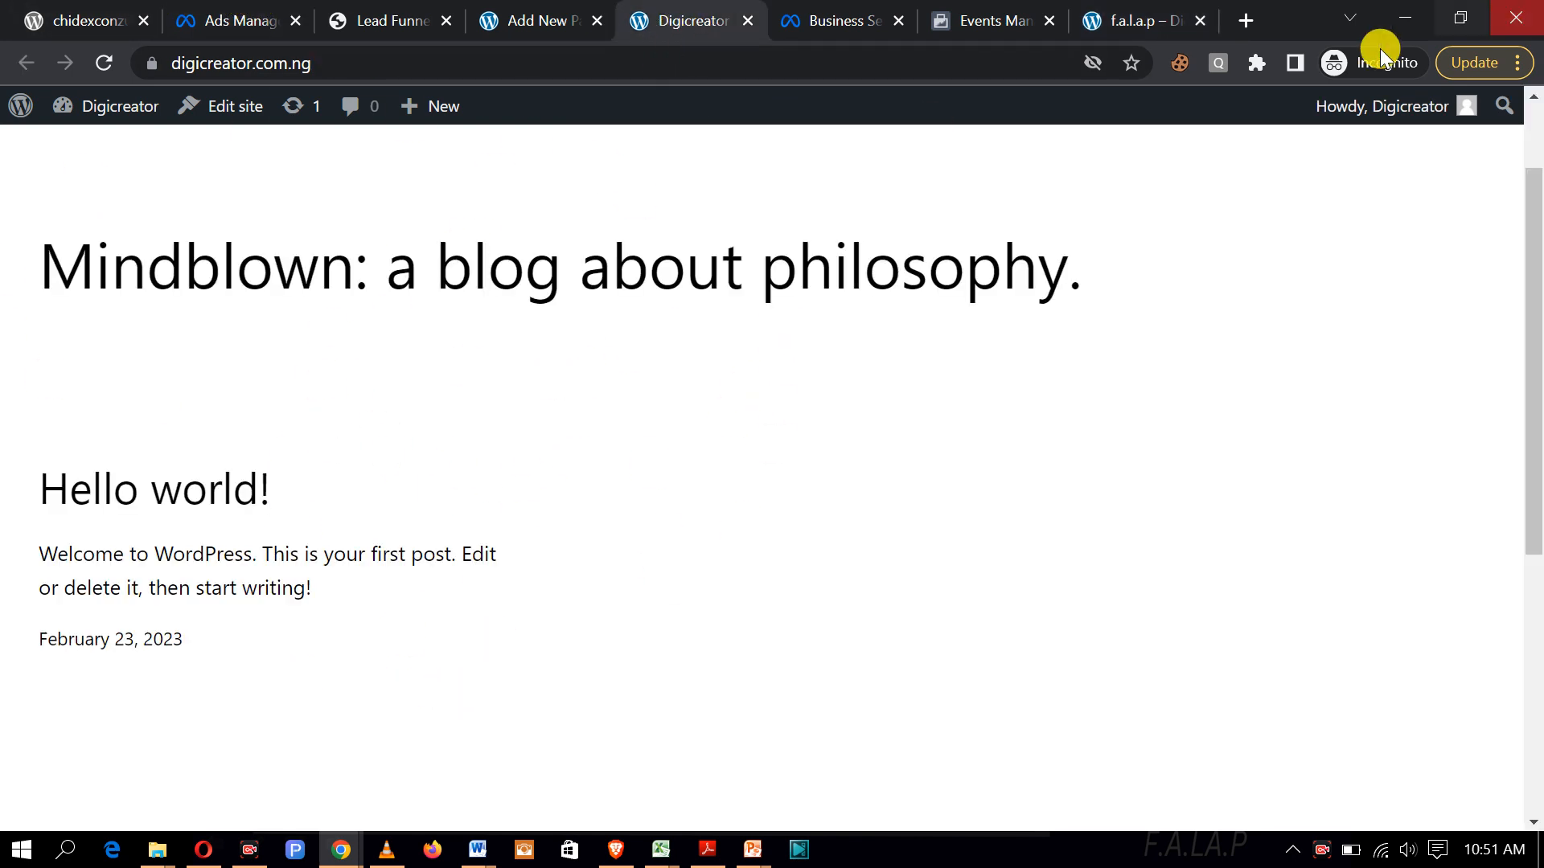
left_click(1137, 15)
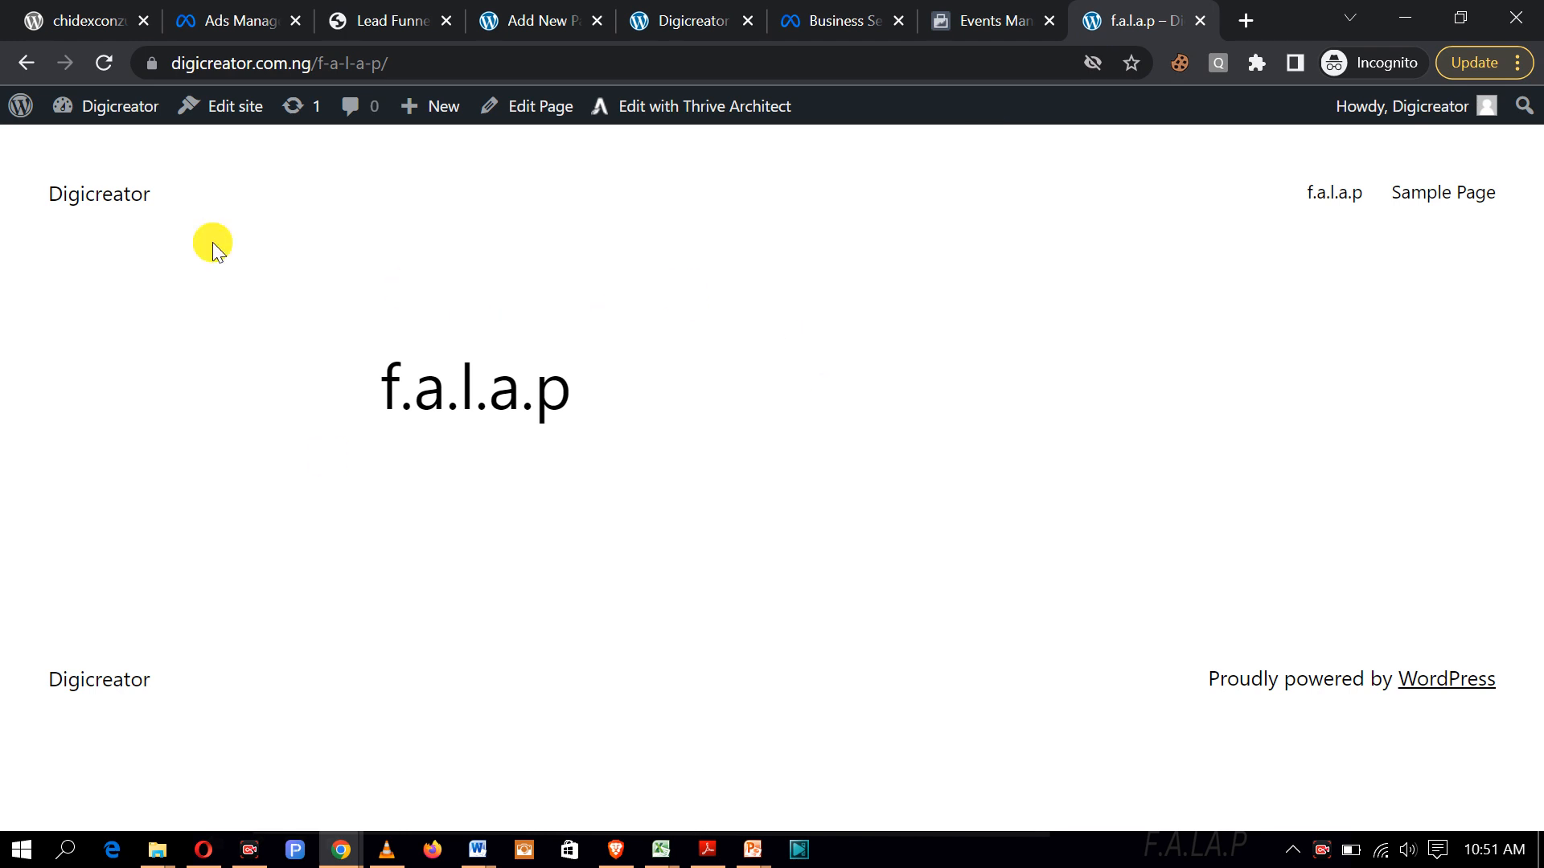
left_click(553, 29)
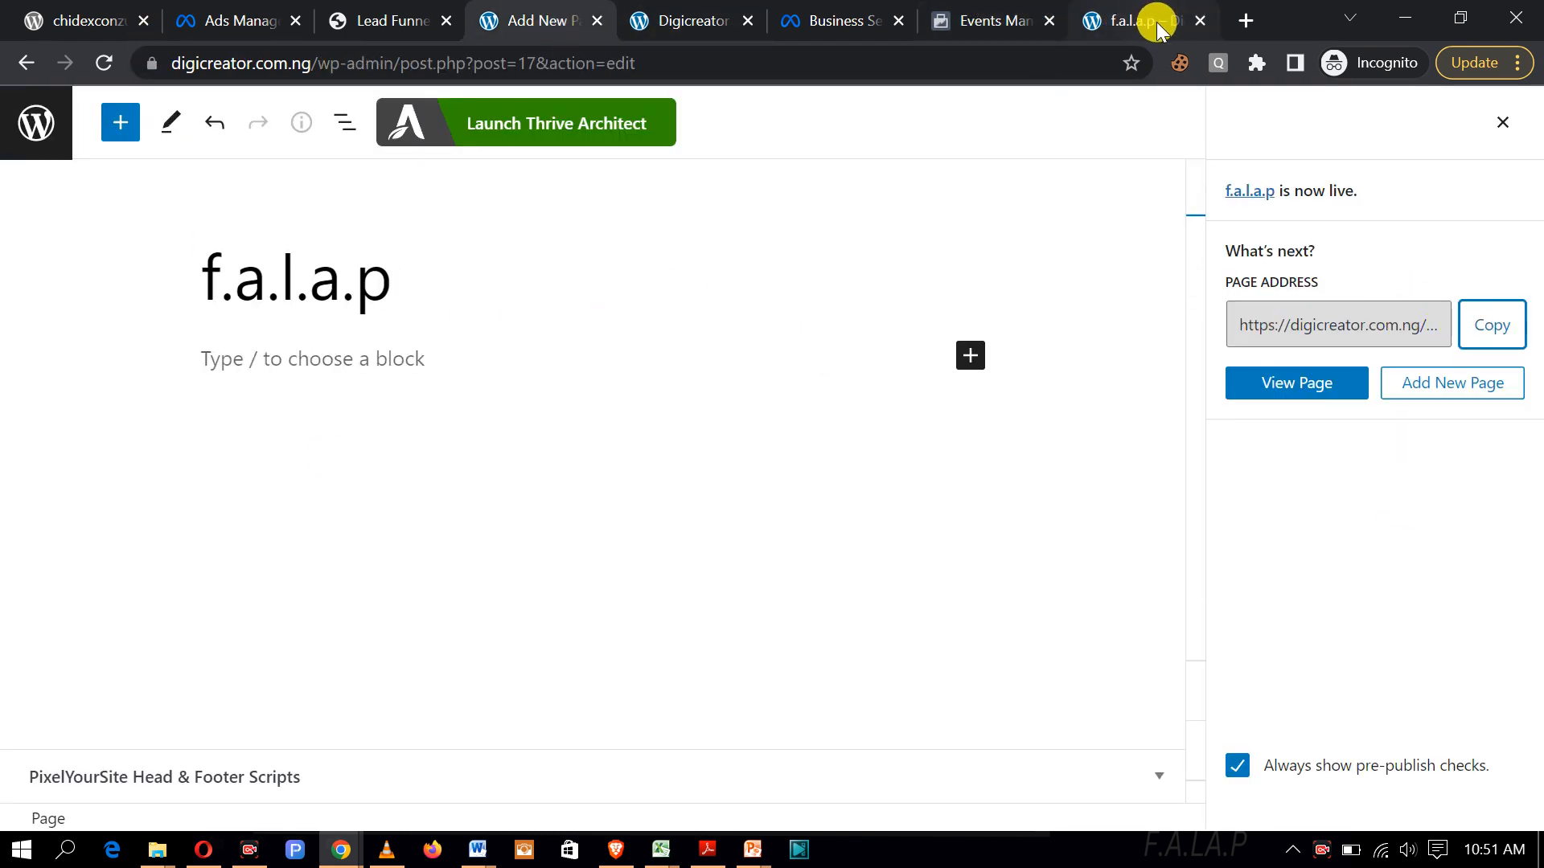
left_click_drag(1151, 22, 690, 25)
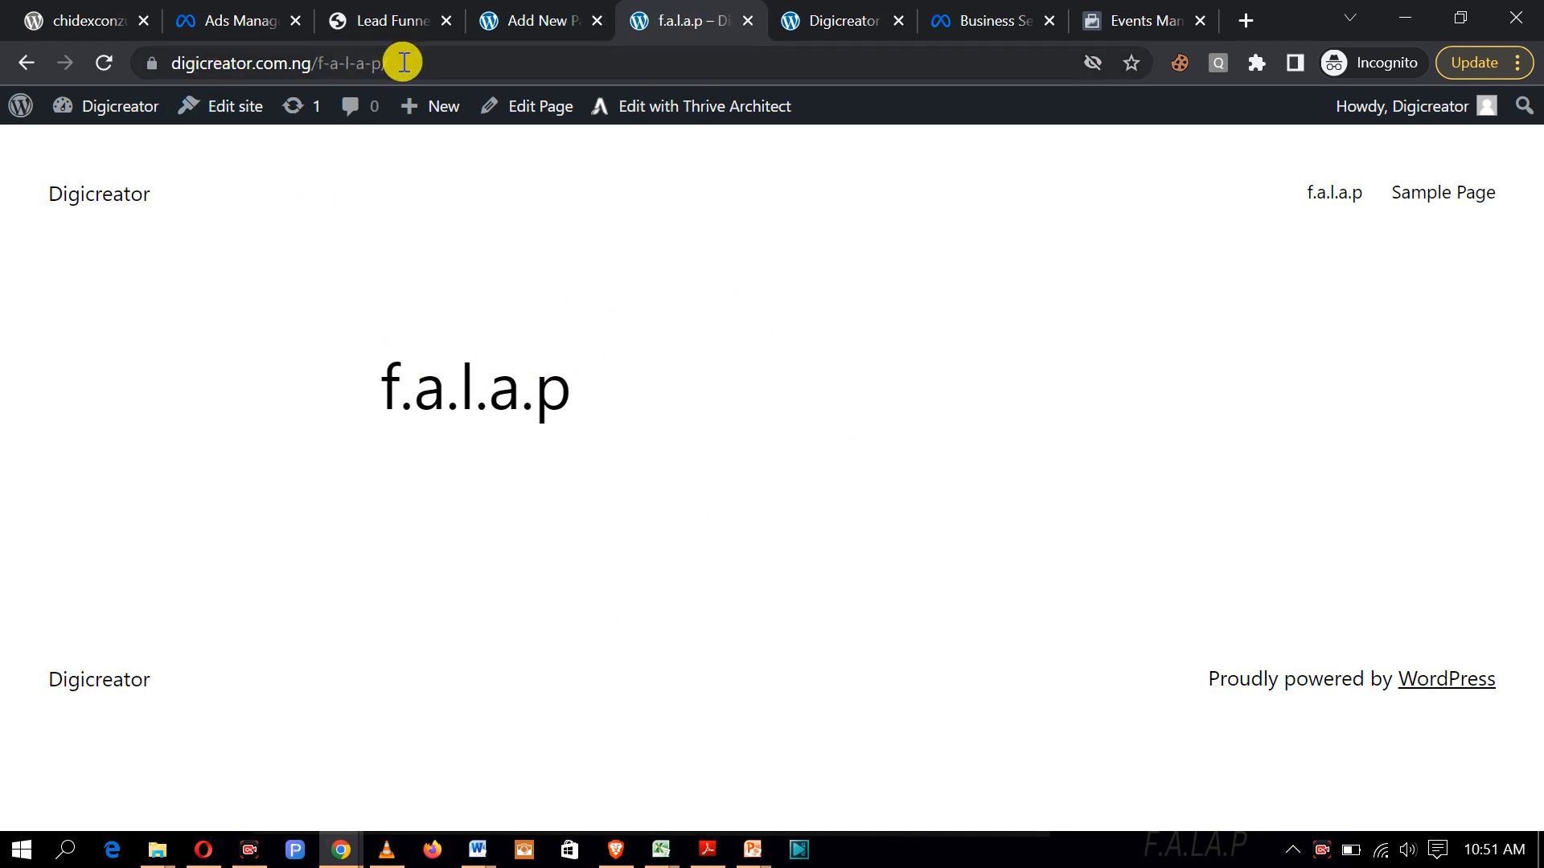
left_click_drag(404, 62, 172, 54)
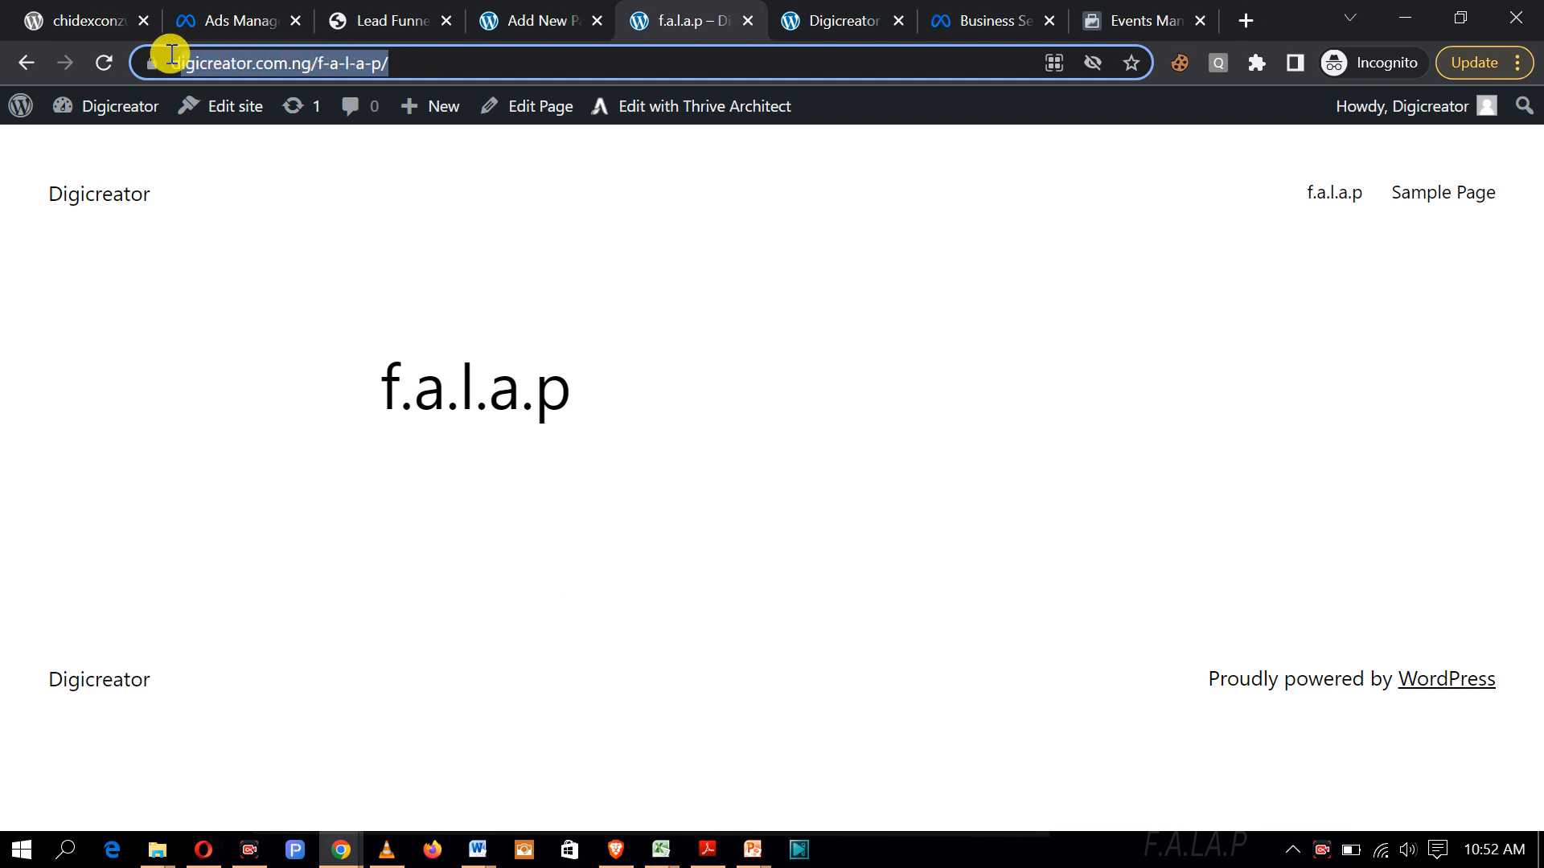
left_click(744, 331)
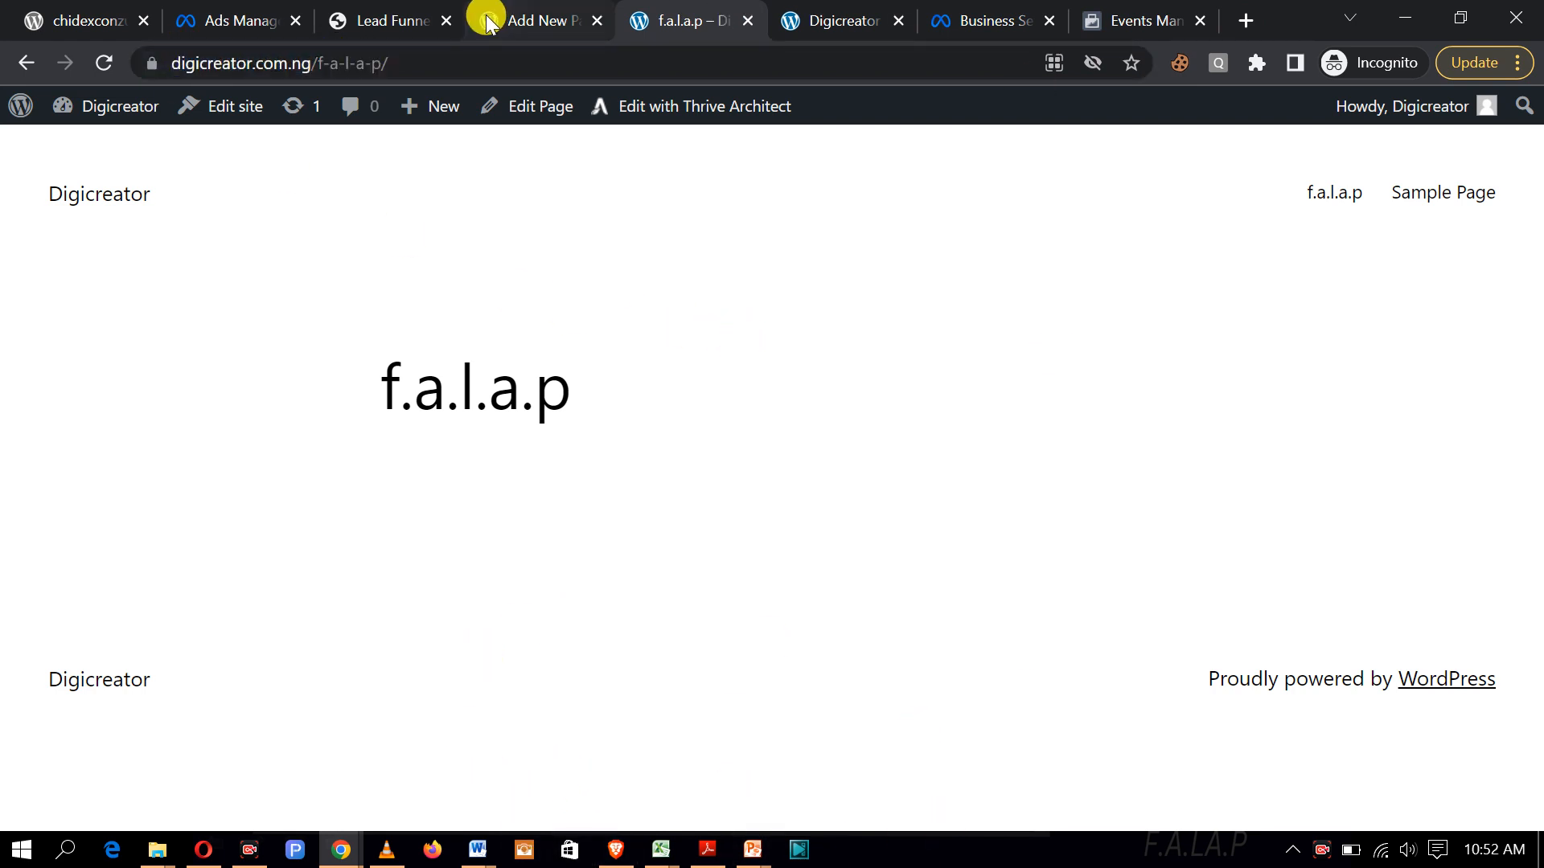
left_click(524, 24)
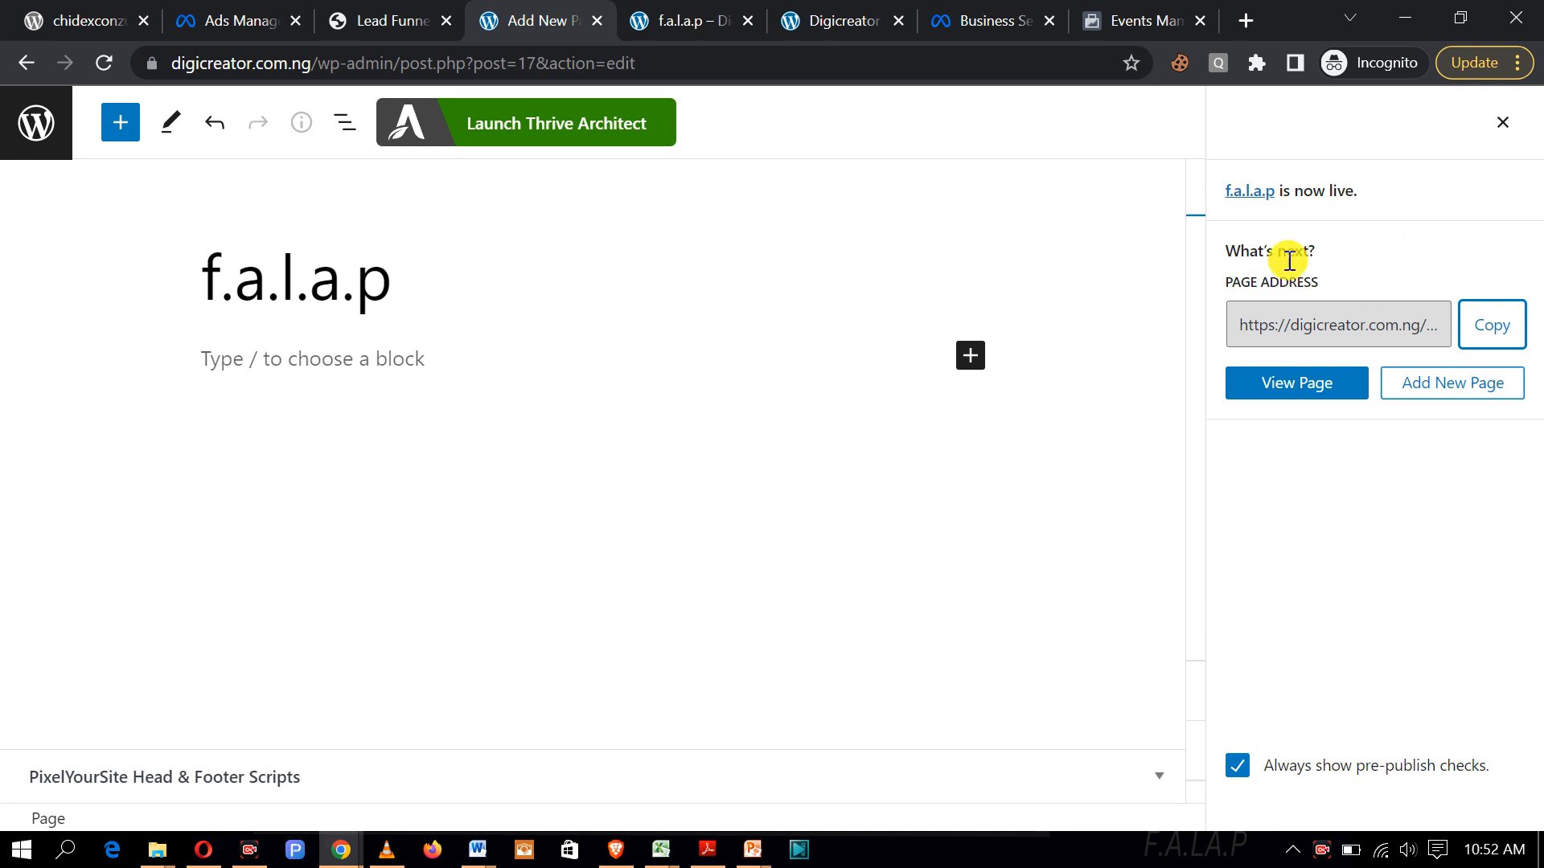
Step: Open the page in Thrive Architect, choose a pre-built landing page, and browse the Smart Landing Page sets
left_click(594, 125)
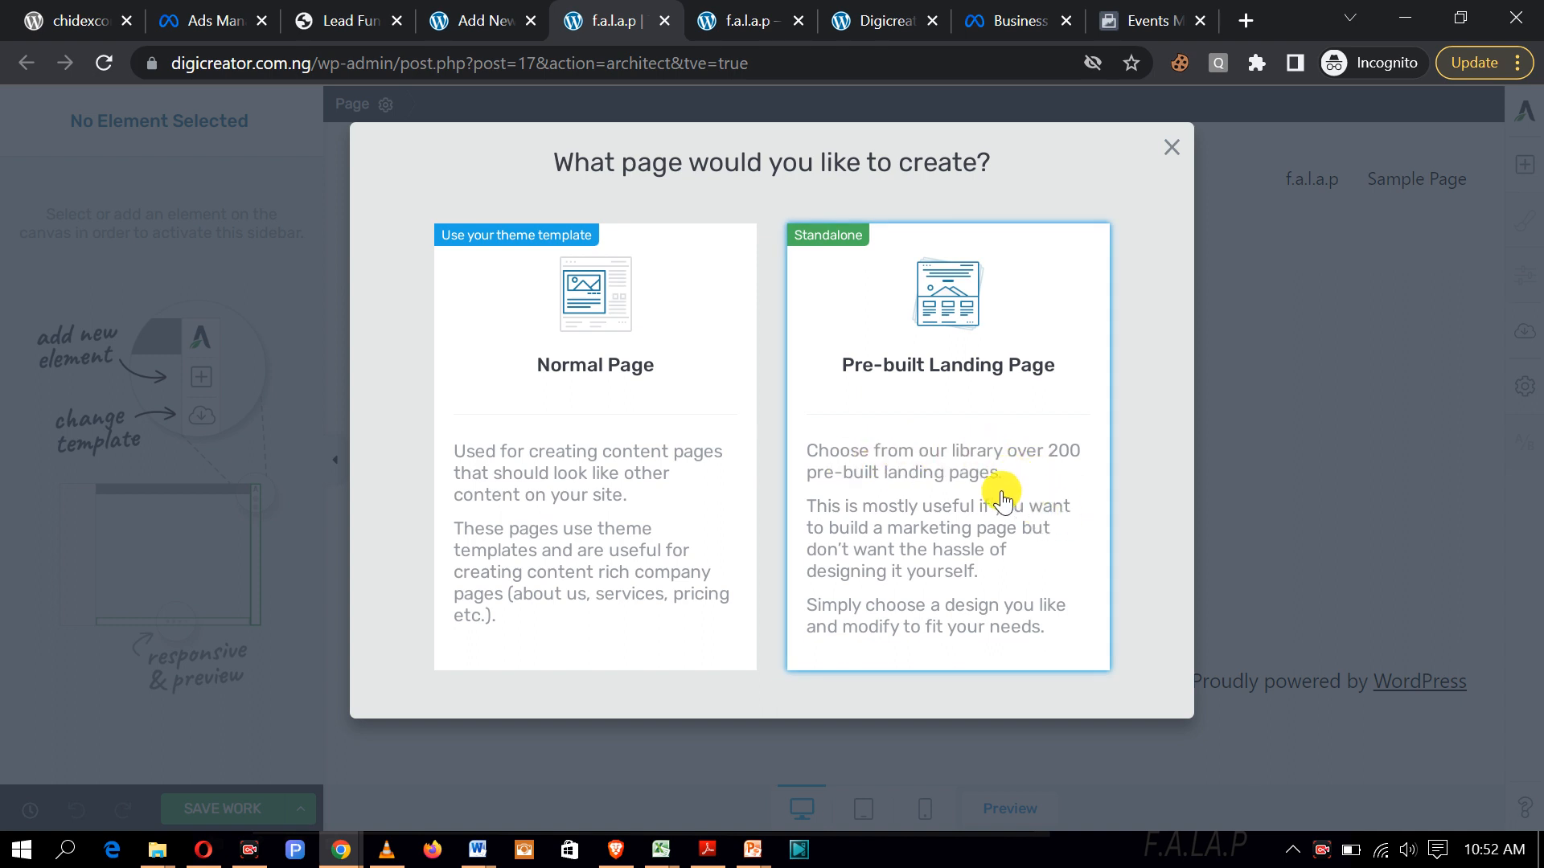
left_click(893, 457)
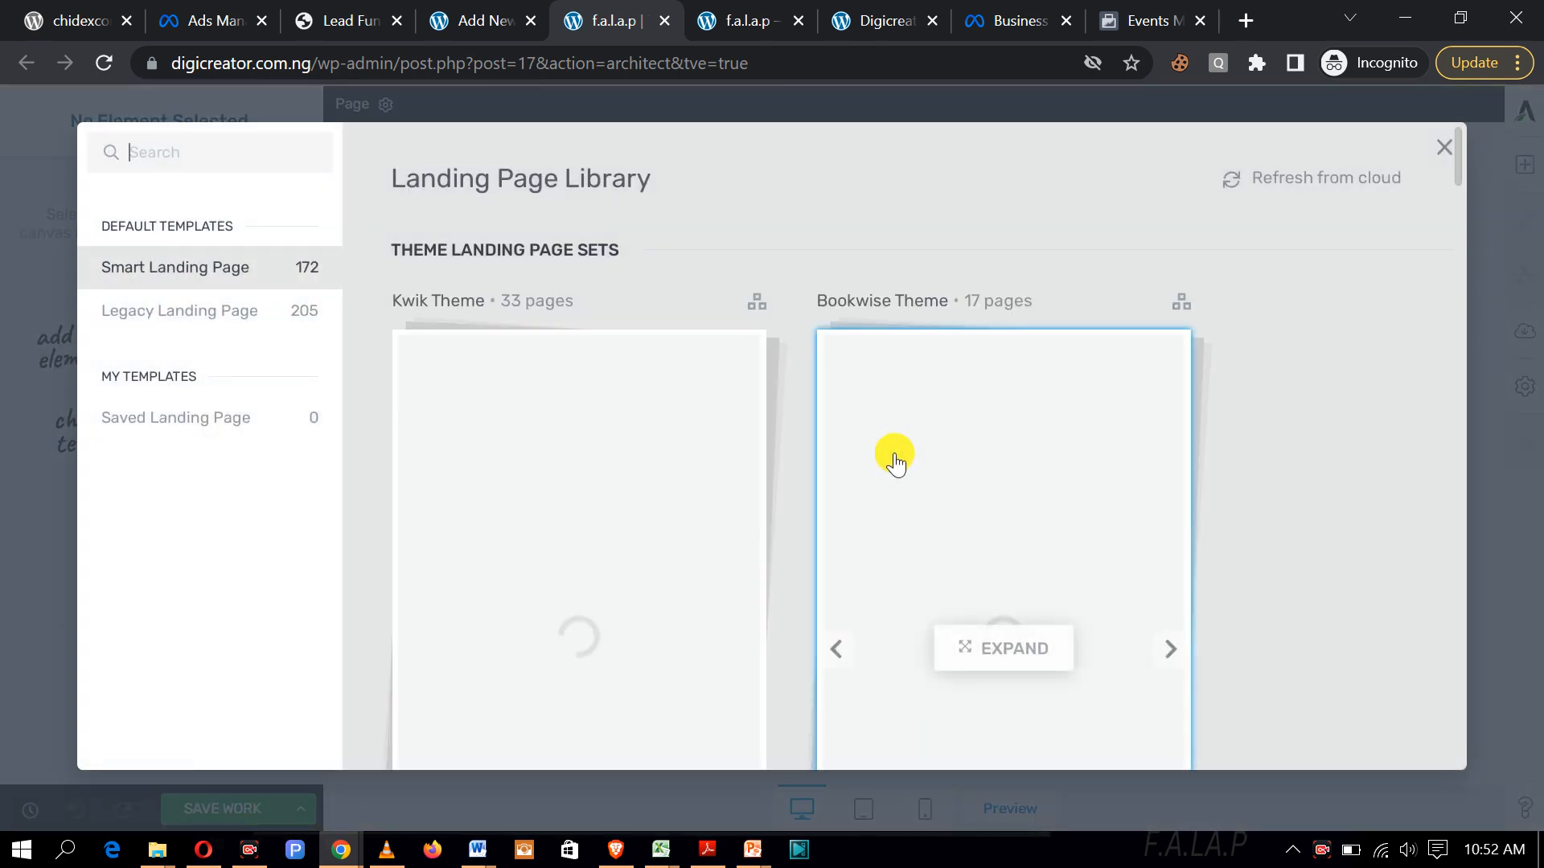
scroll(672, 407, "down", 7)
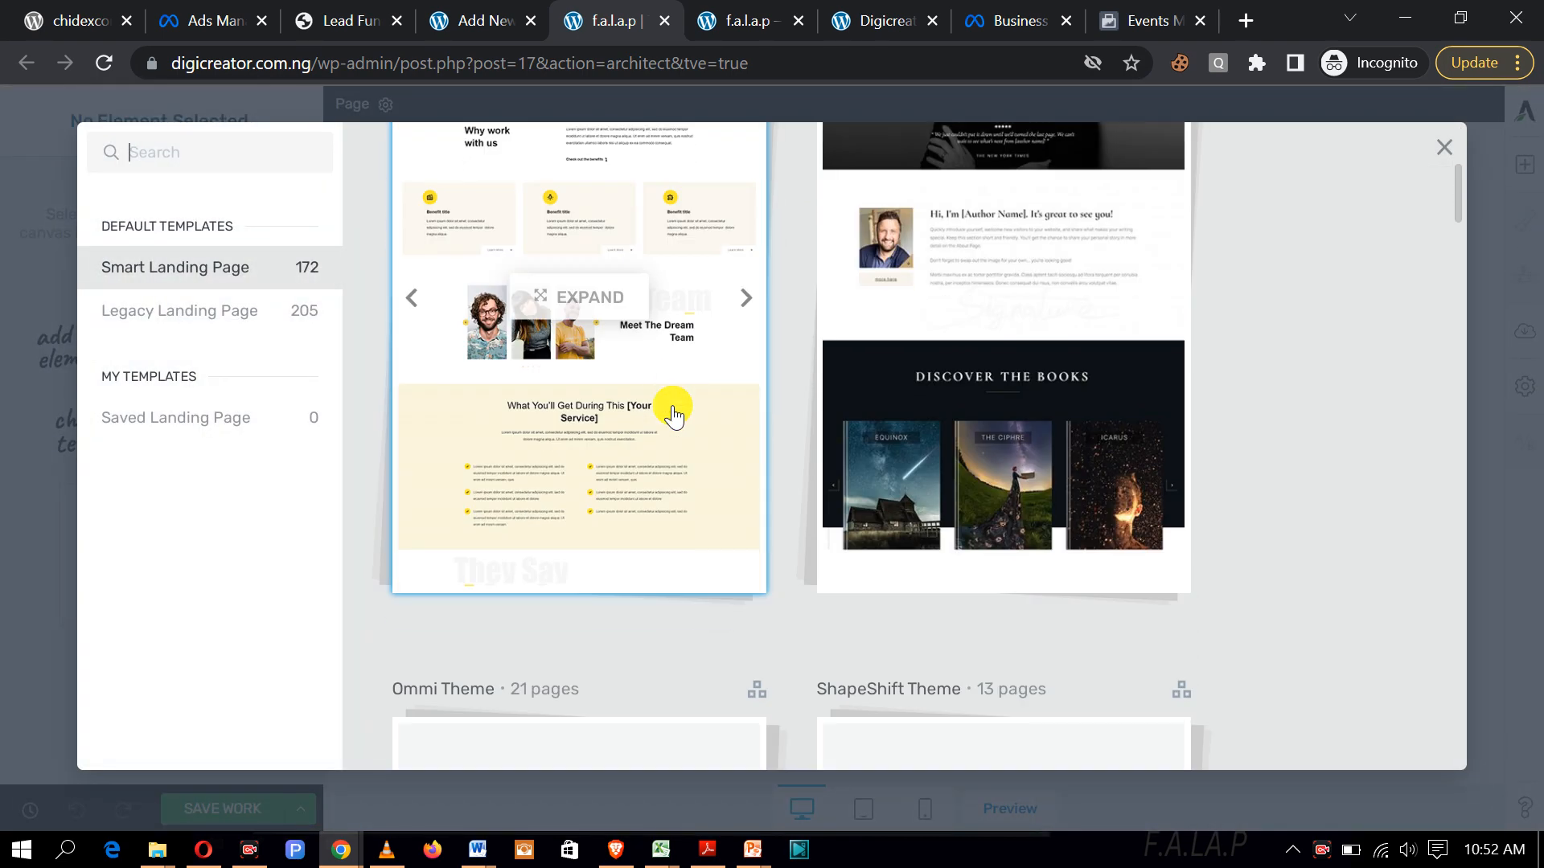
scroll(672, 415, "down", 3)
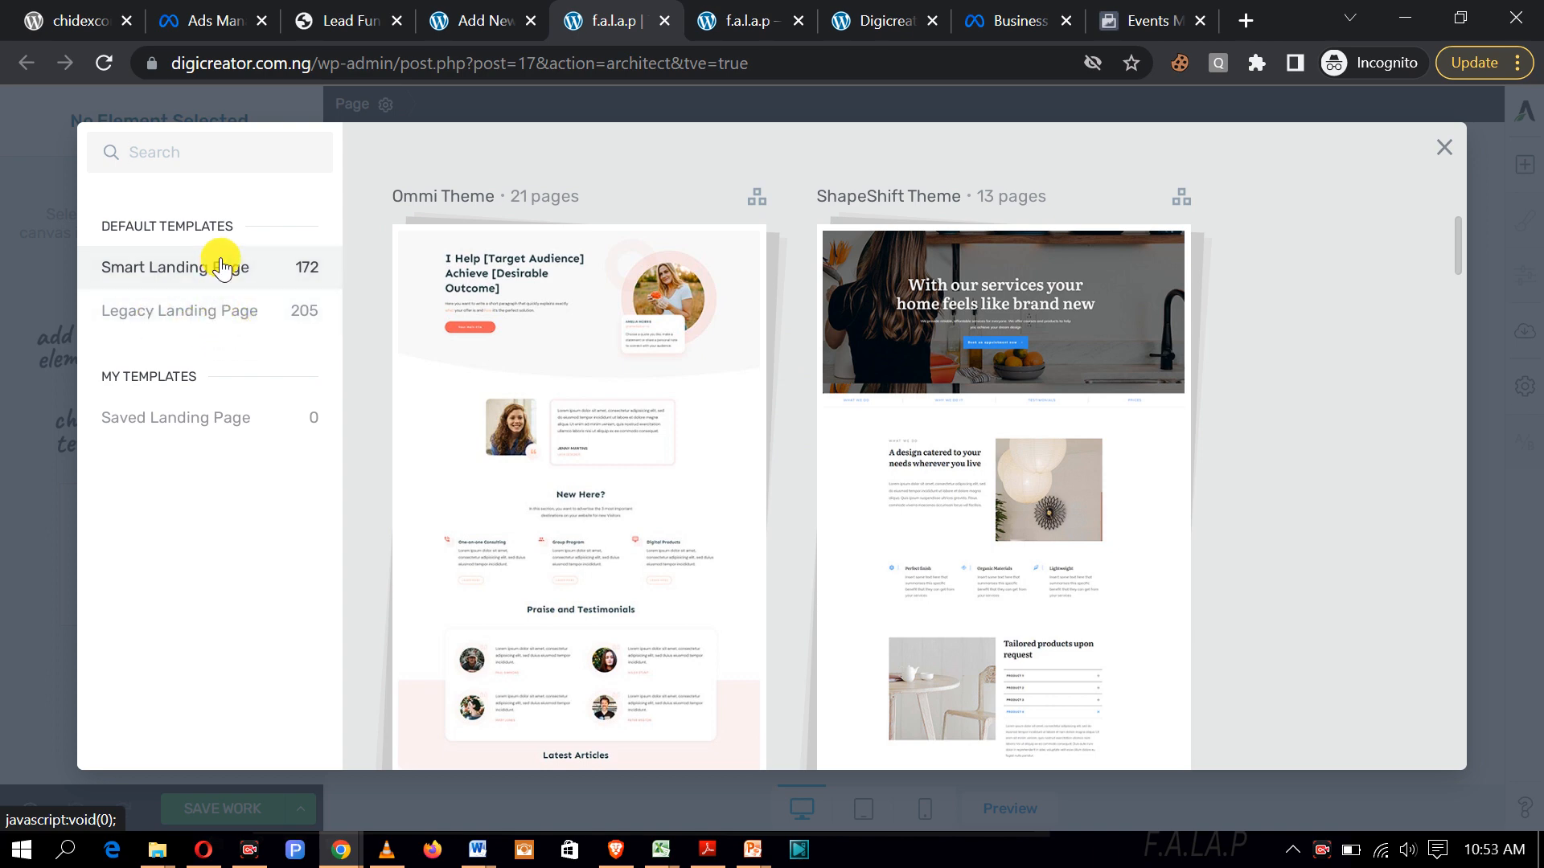
scroll(1011, 444, "down", 5)
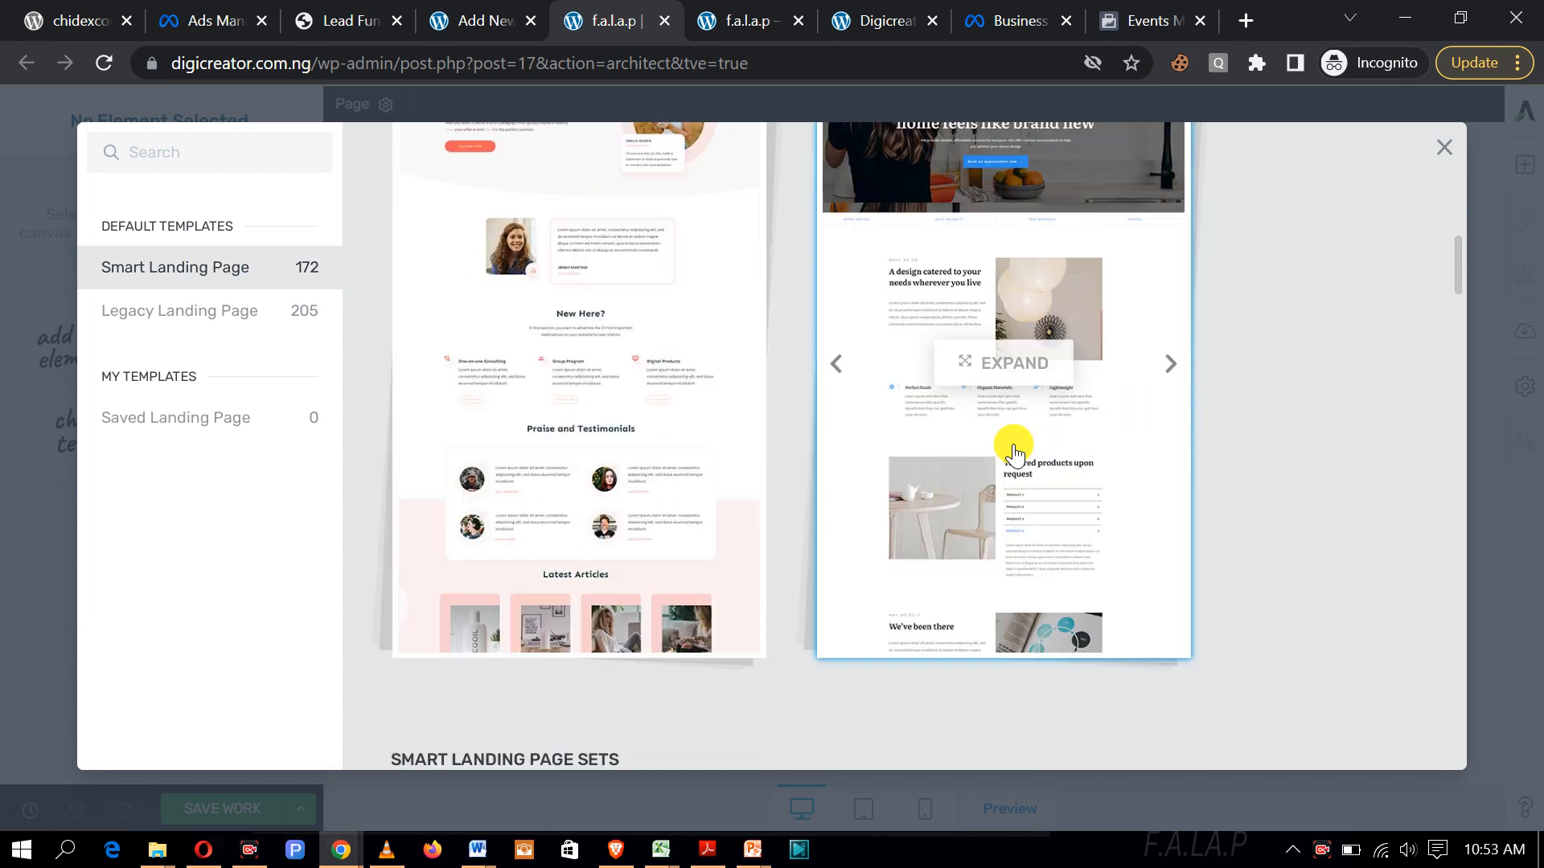
scroll(1011, 447, "down", 5)
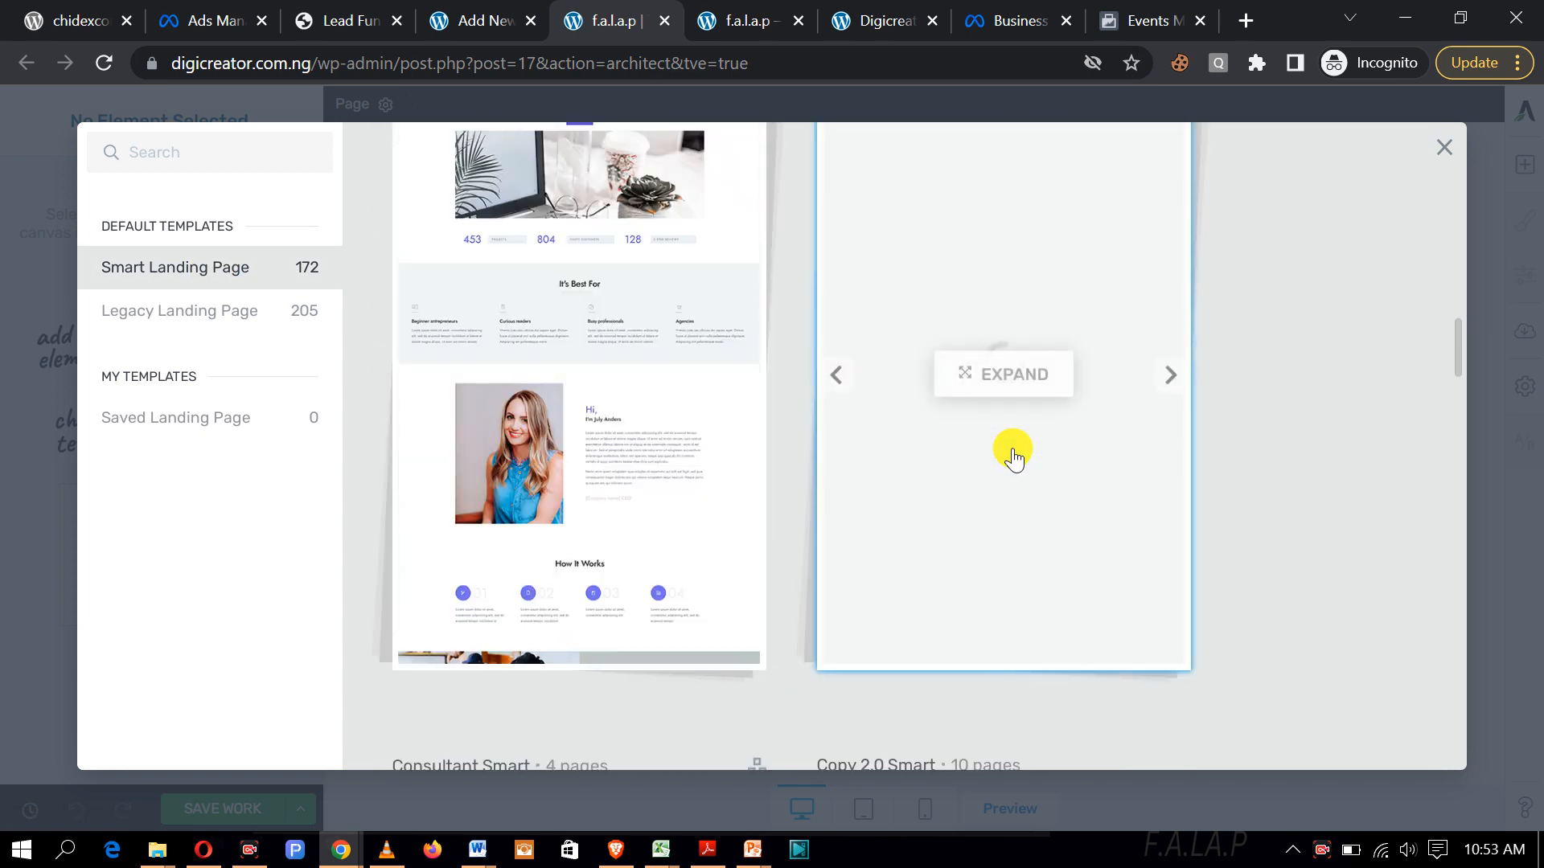
scroll(1013, 458, "down", 8)
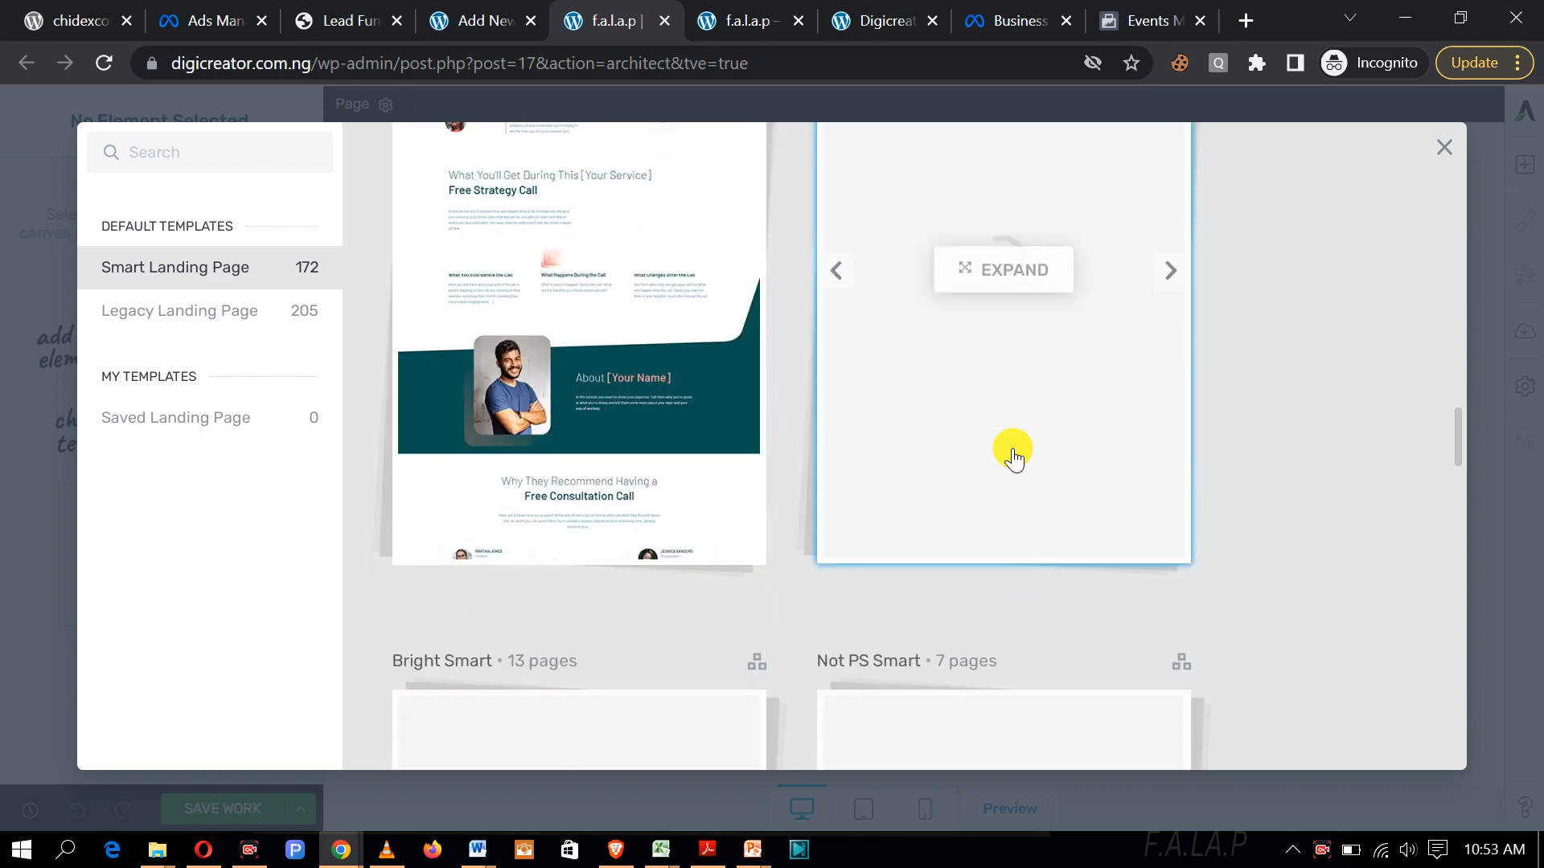
scroll(1013, 458, "down", 5)
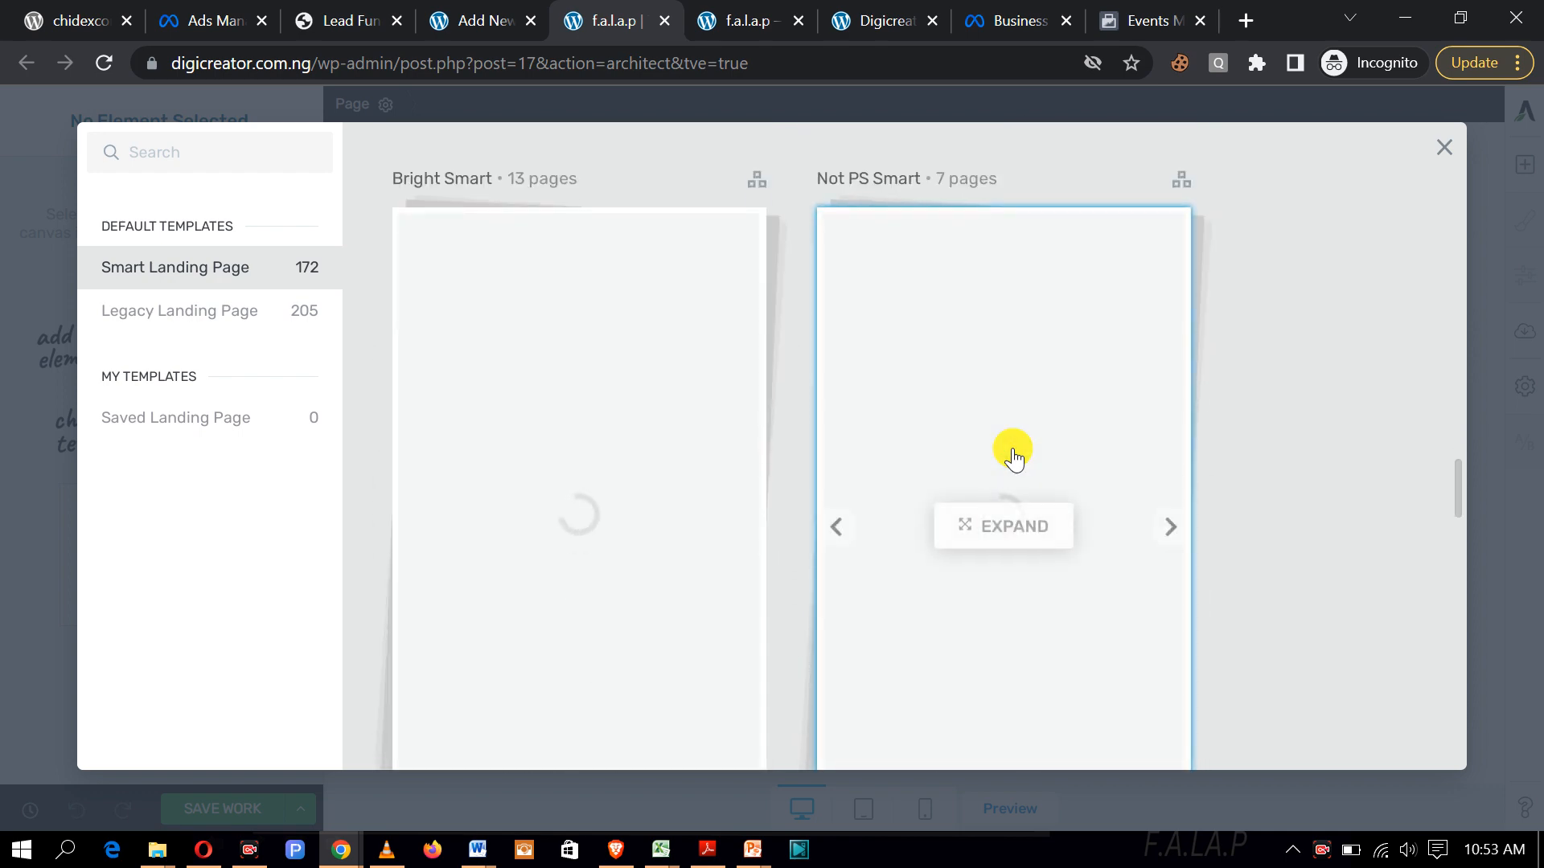
scroll(1013, 458, "down", 6)
scroll(1014, 457, "down", 8)
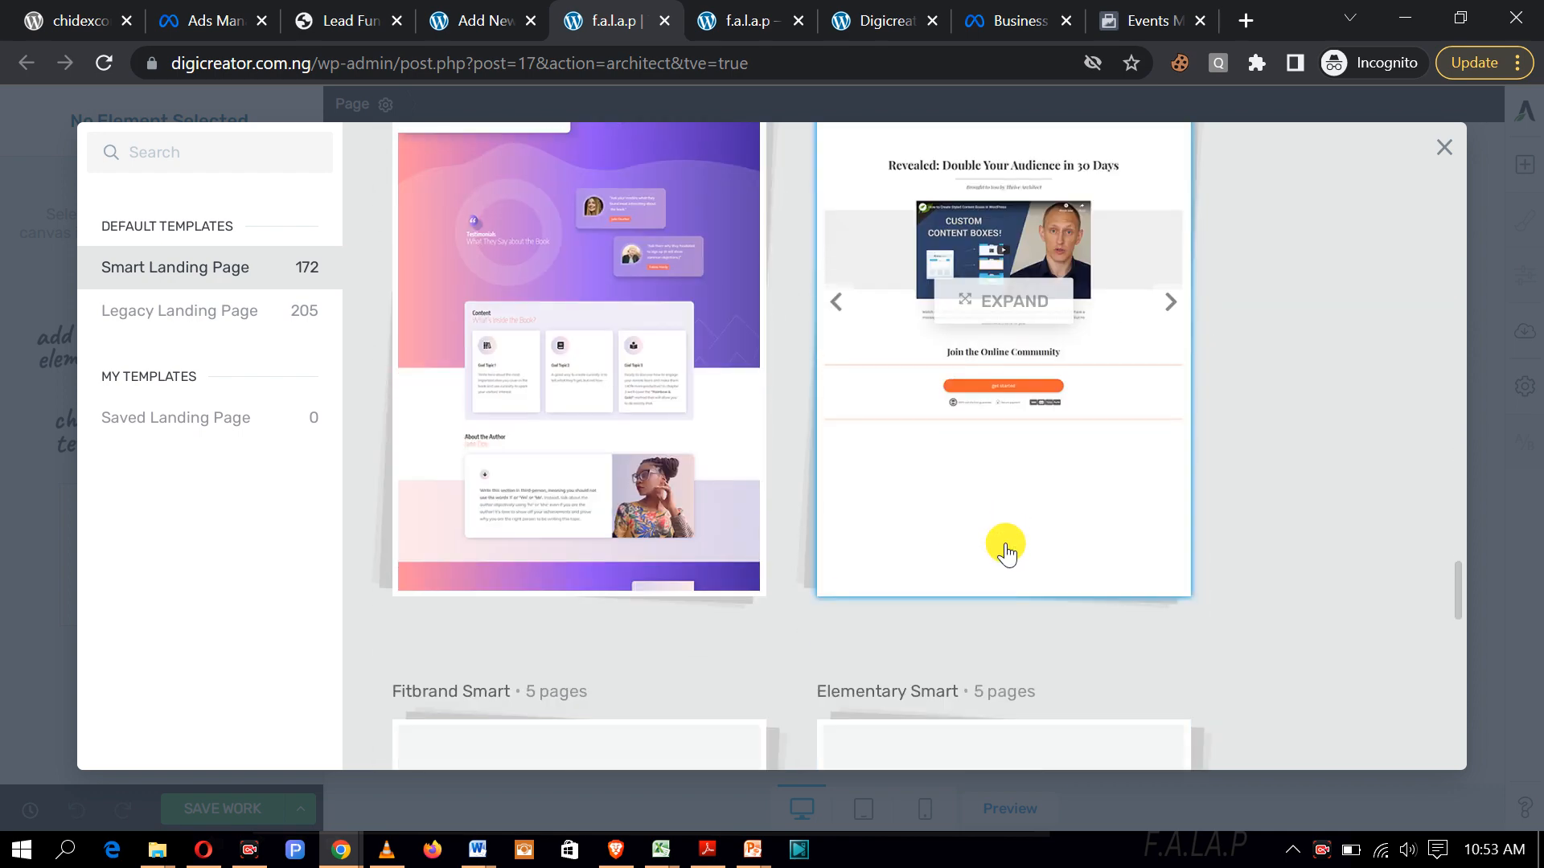
scroll(1006, 546, "down", 5)
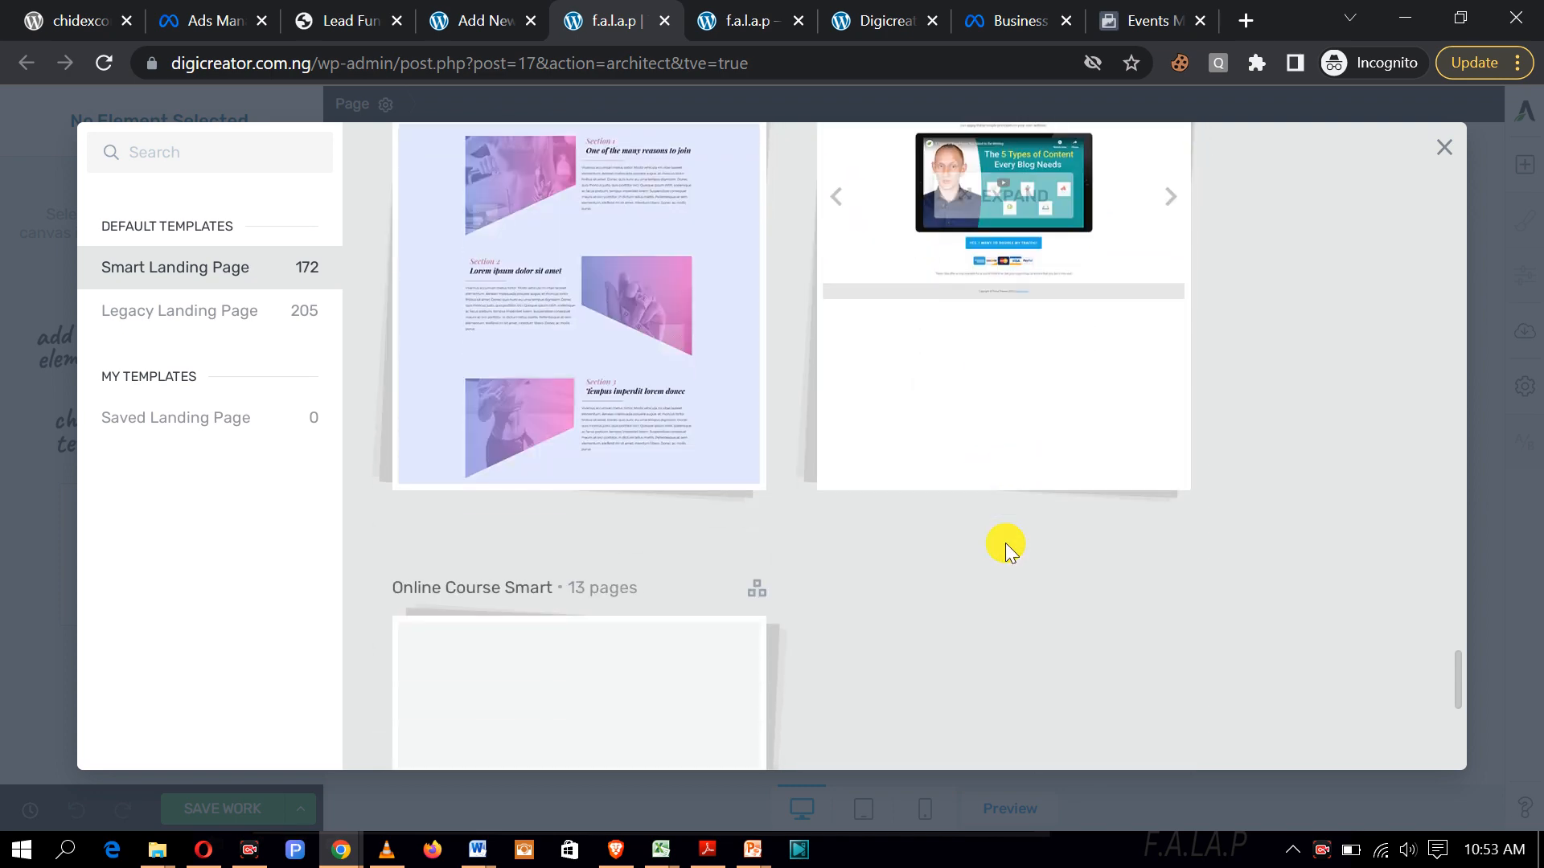
Step: Browse the remaining smart sets, then switch to the Legacy Landing Page category
scroll(1011, 569, "up", 5)
scroll(1011, 569, "up", 8)
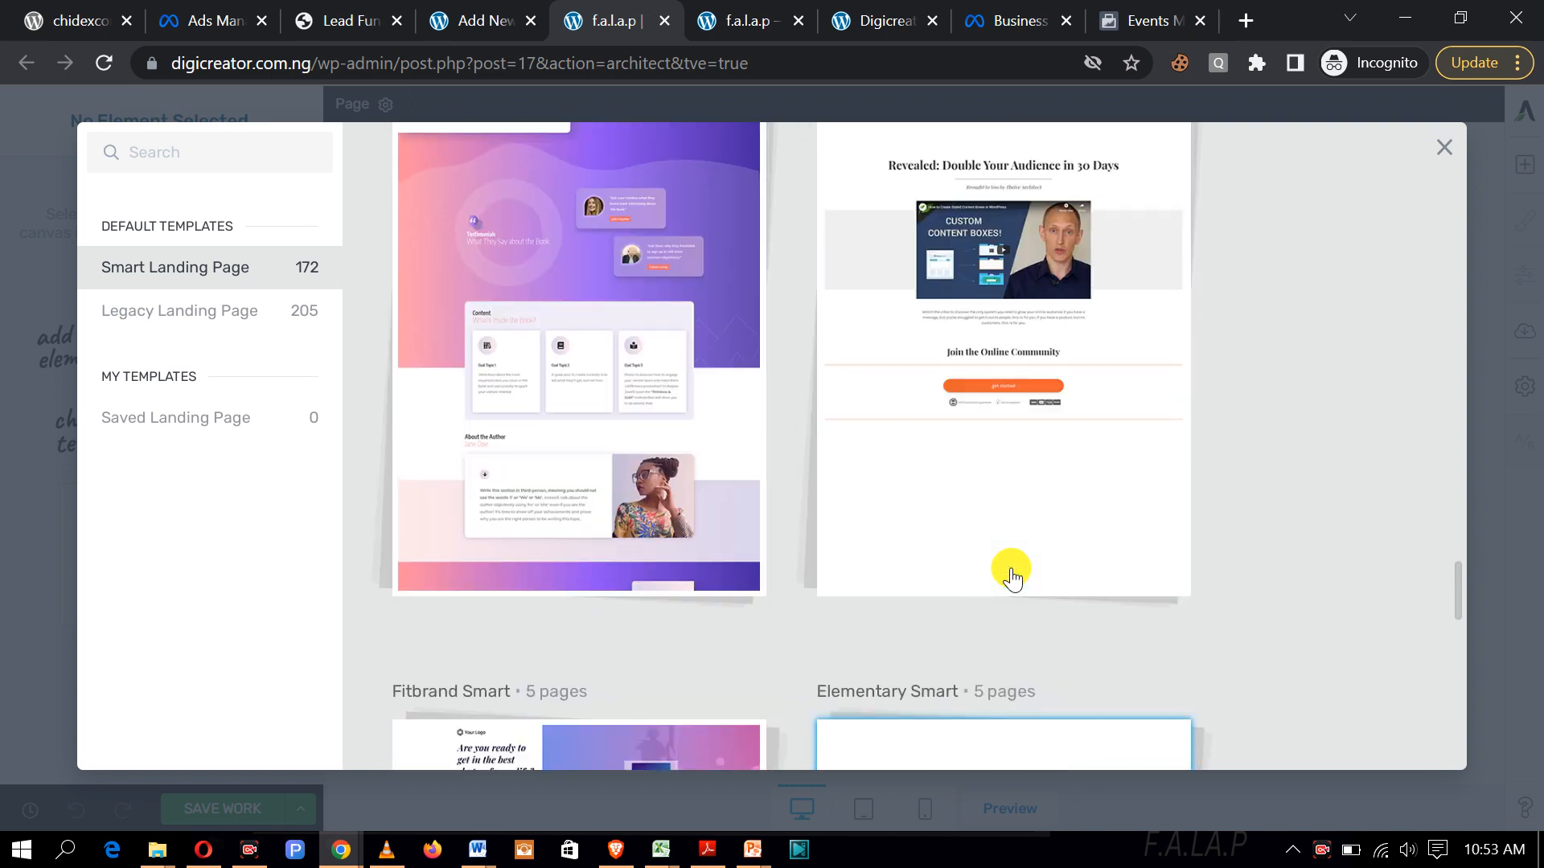
scroll(1011, 576, "up", 10)
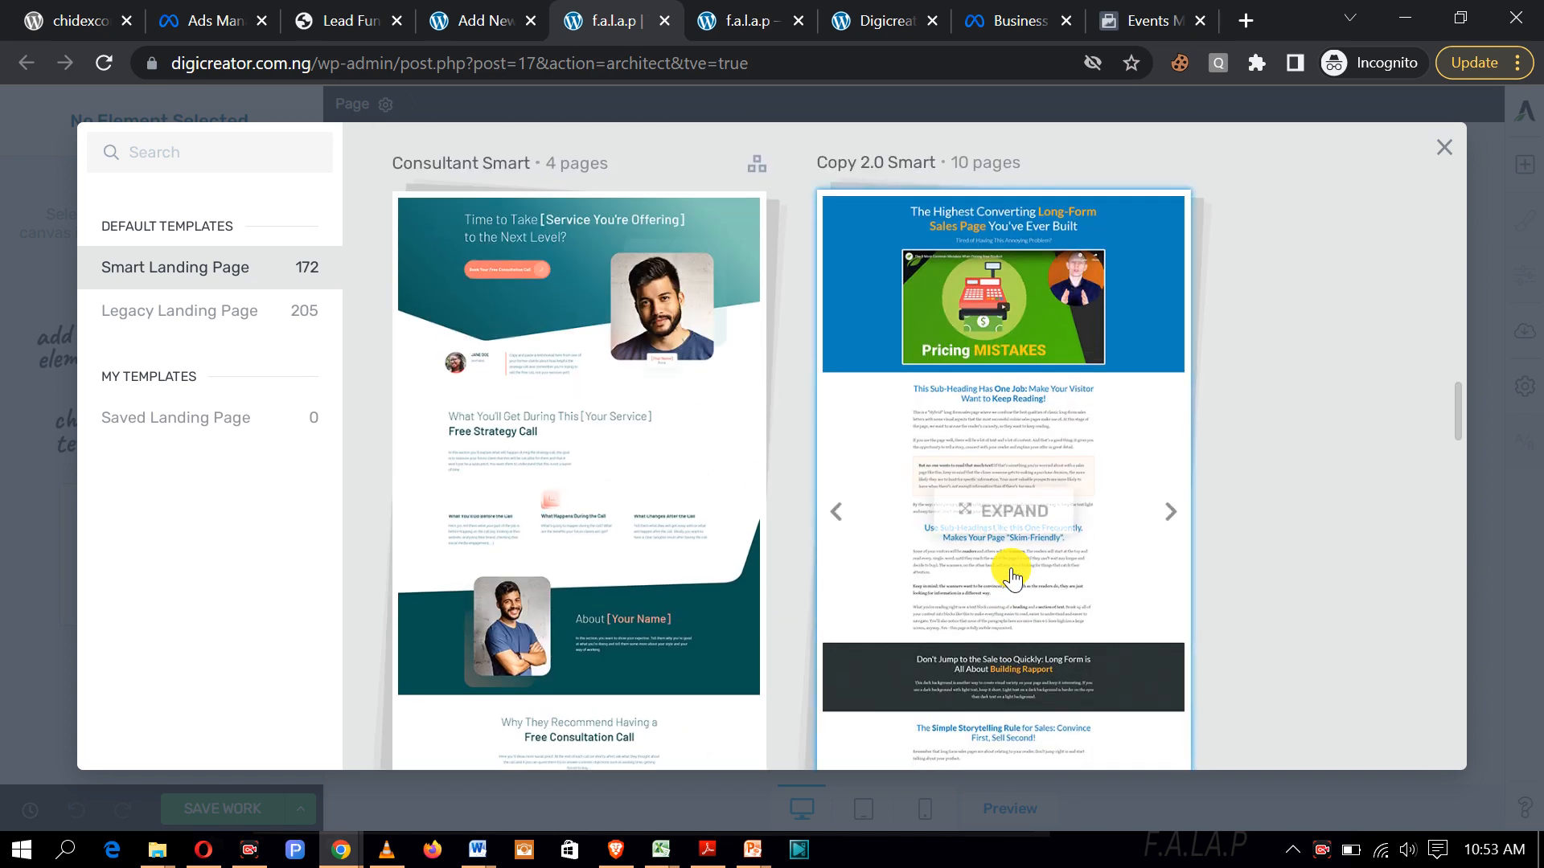
scroll(1011, 576, "up", 2)
scroll(1012, 575, "up", 8)
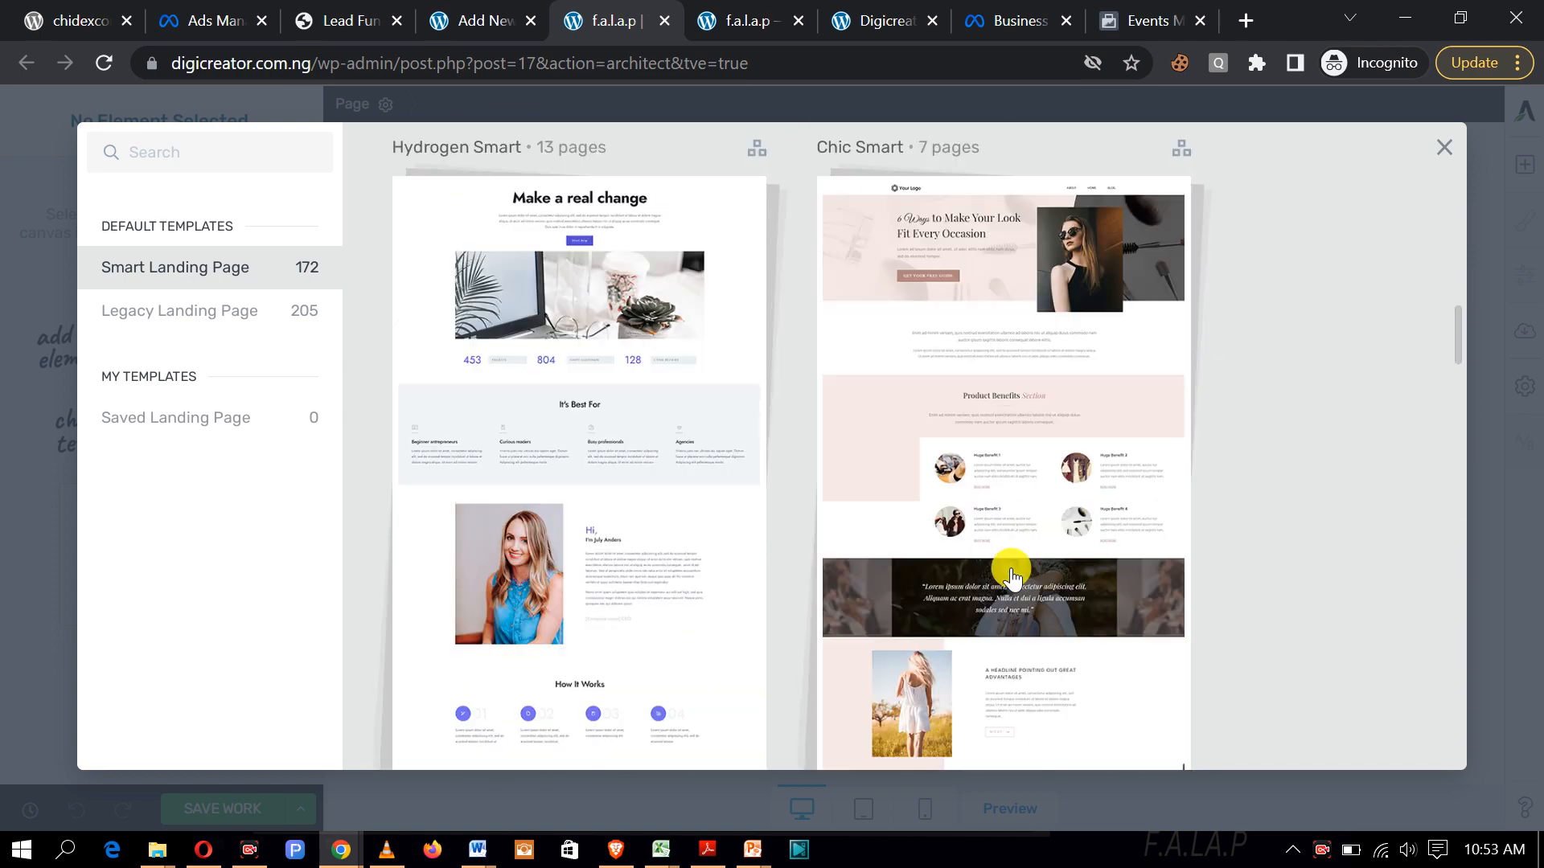
scroll(1012, 576, "down", 3)
scroll(1012, 576, "down", 5)
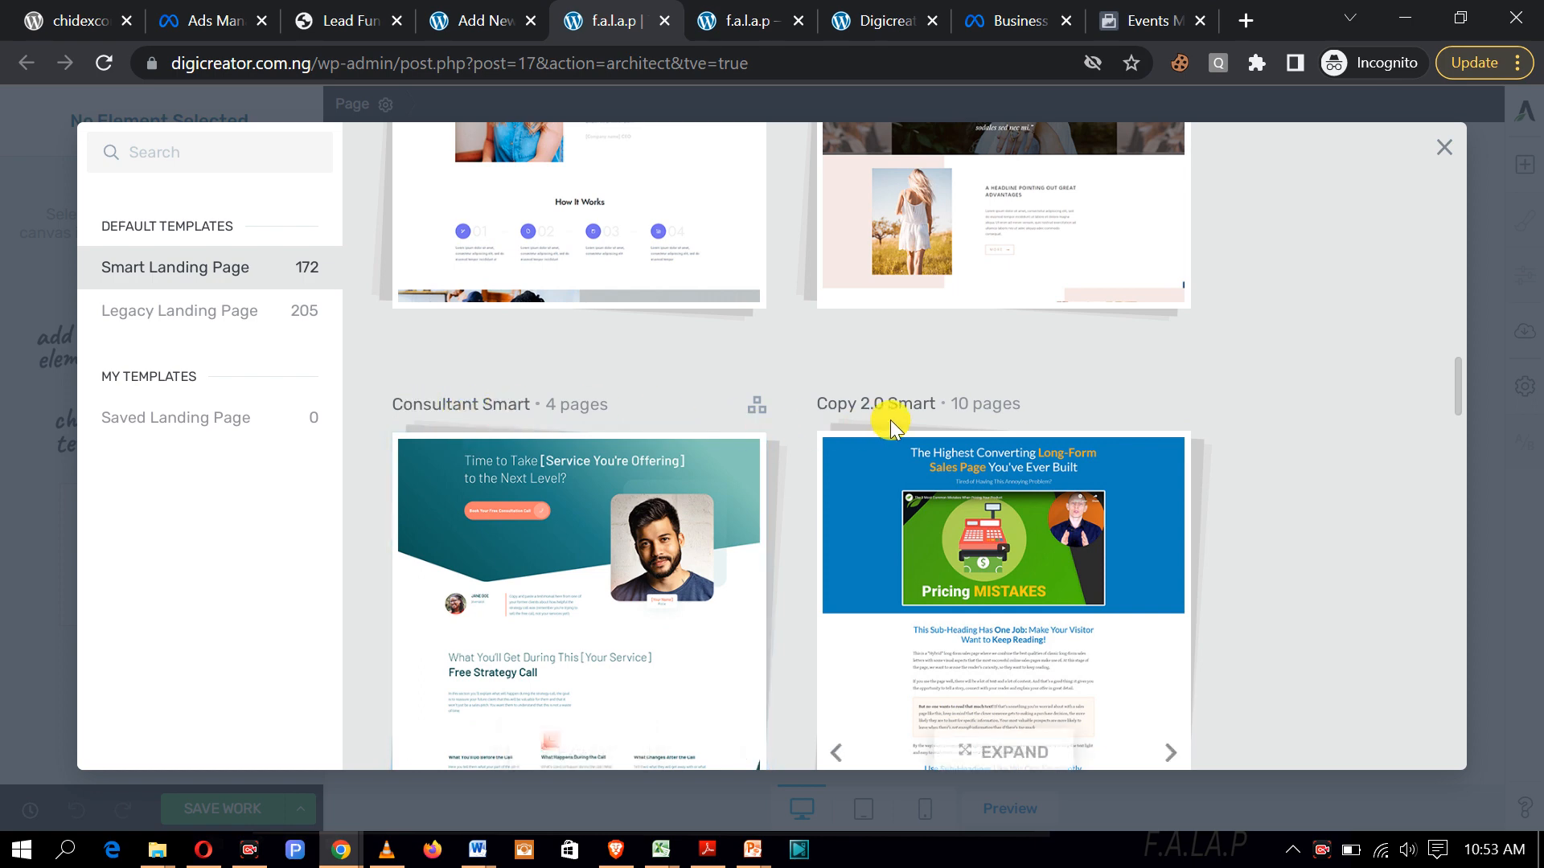
scroll(888, 418, "down", 5)
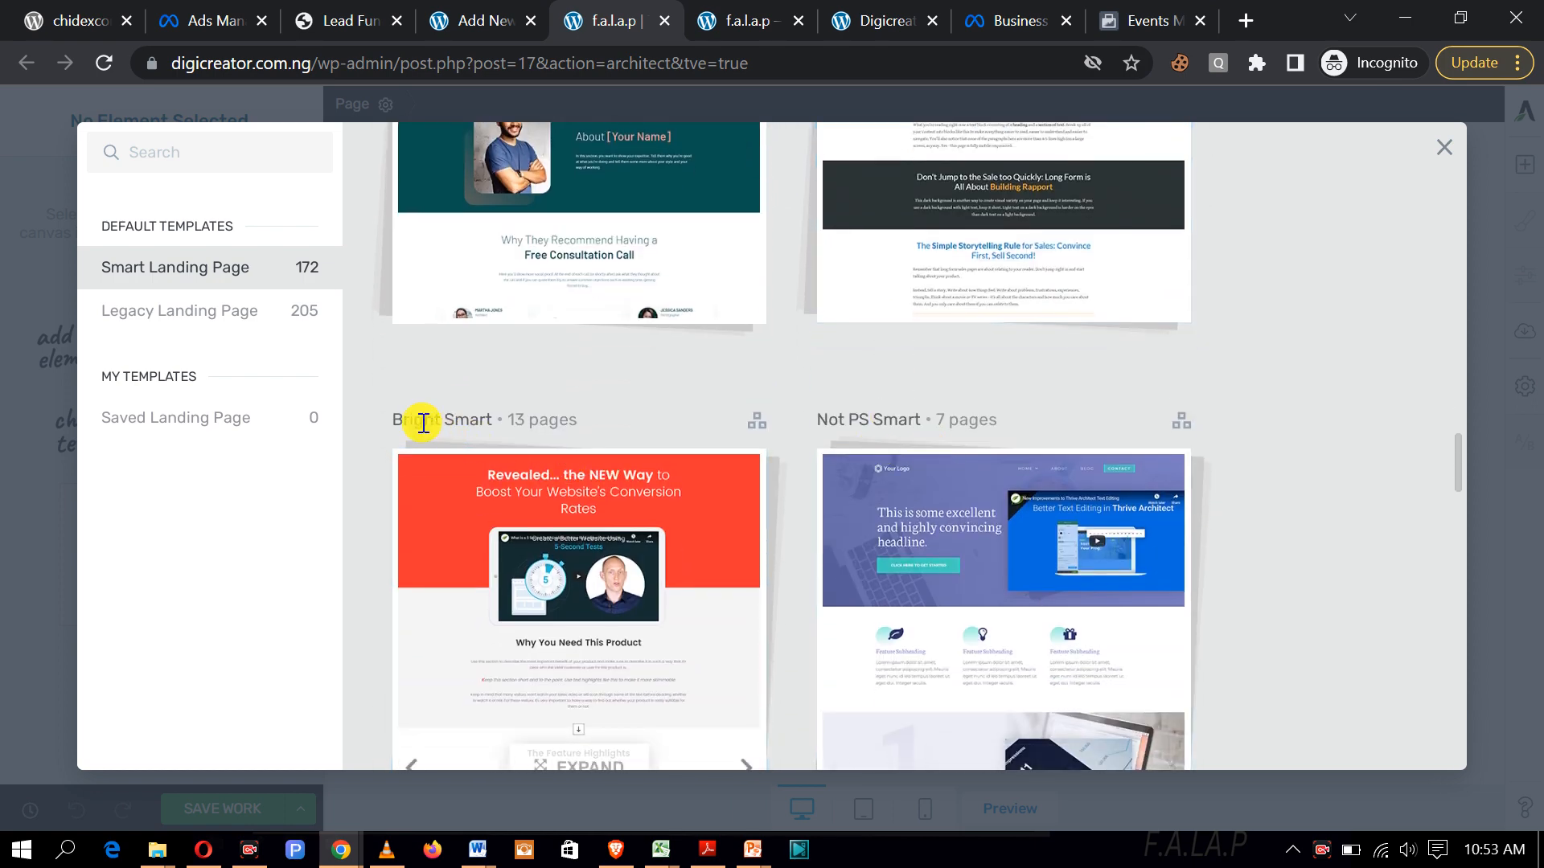
scroll(868, 475, "down", 5)
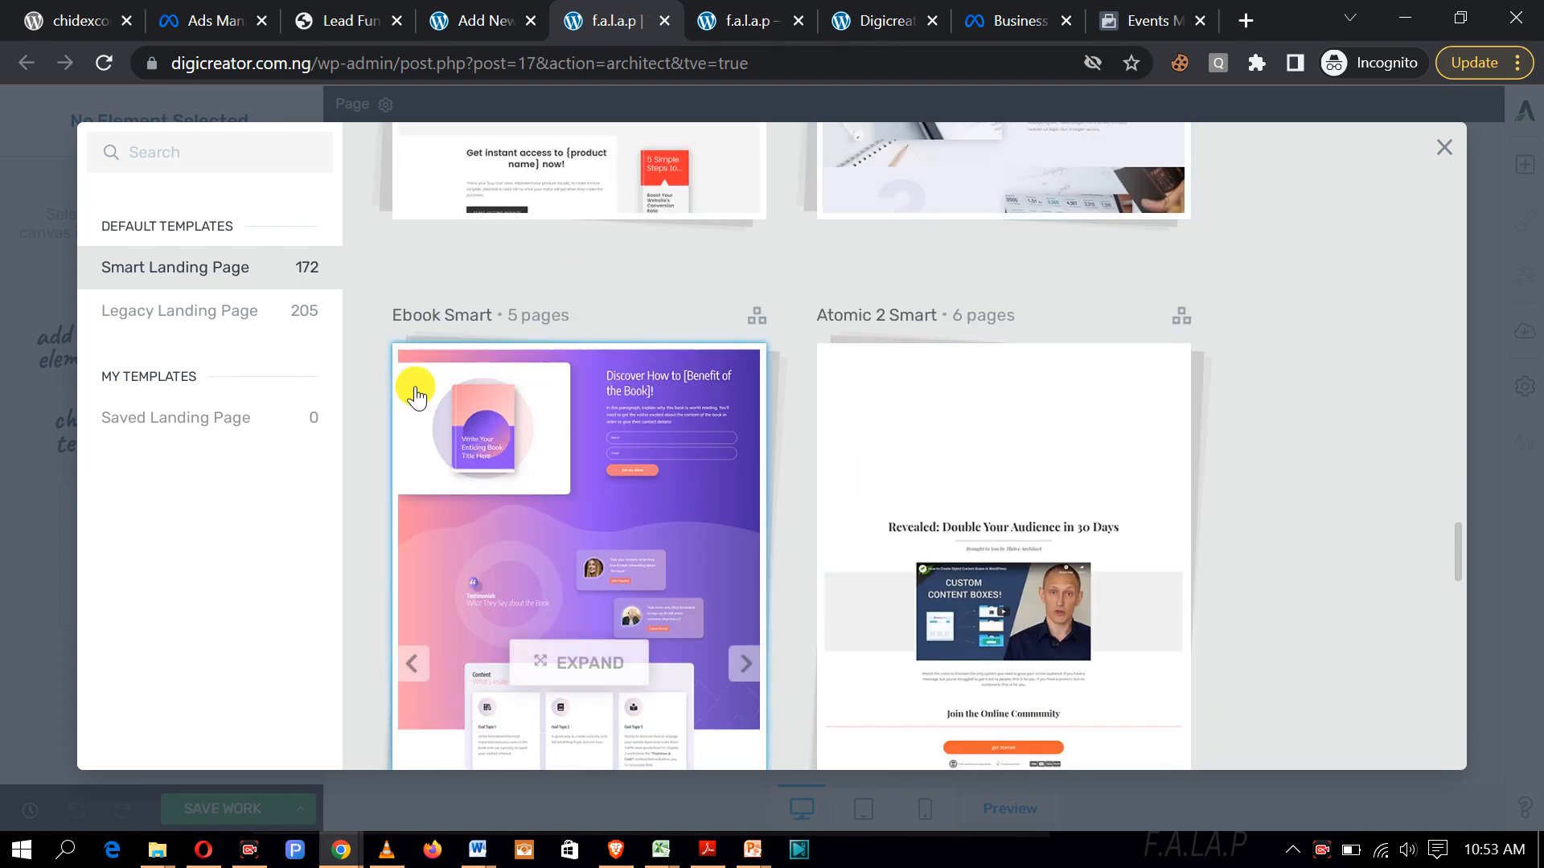
scroll(889, 398, "down", 5)
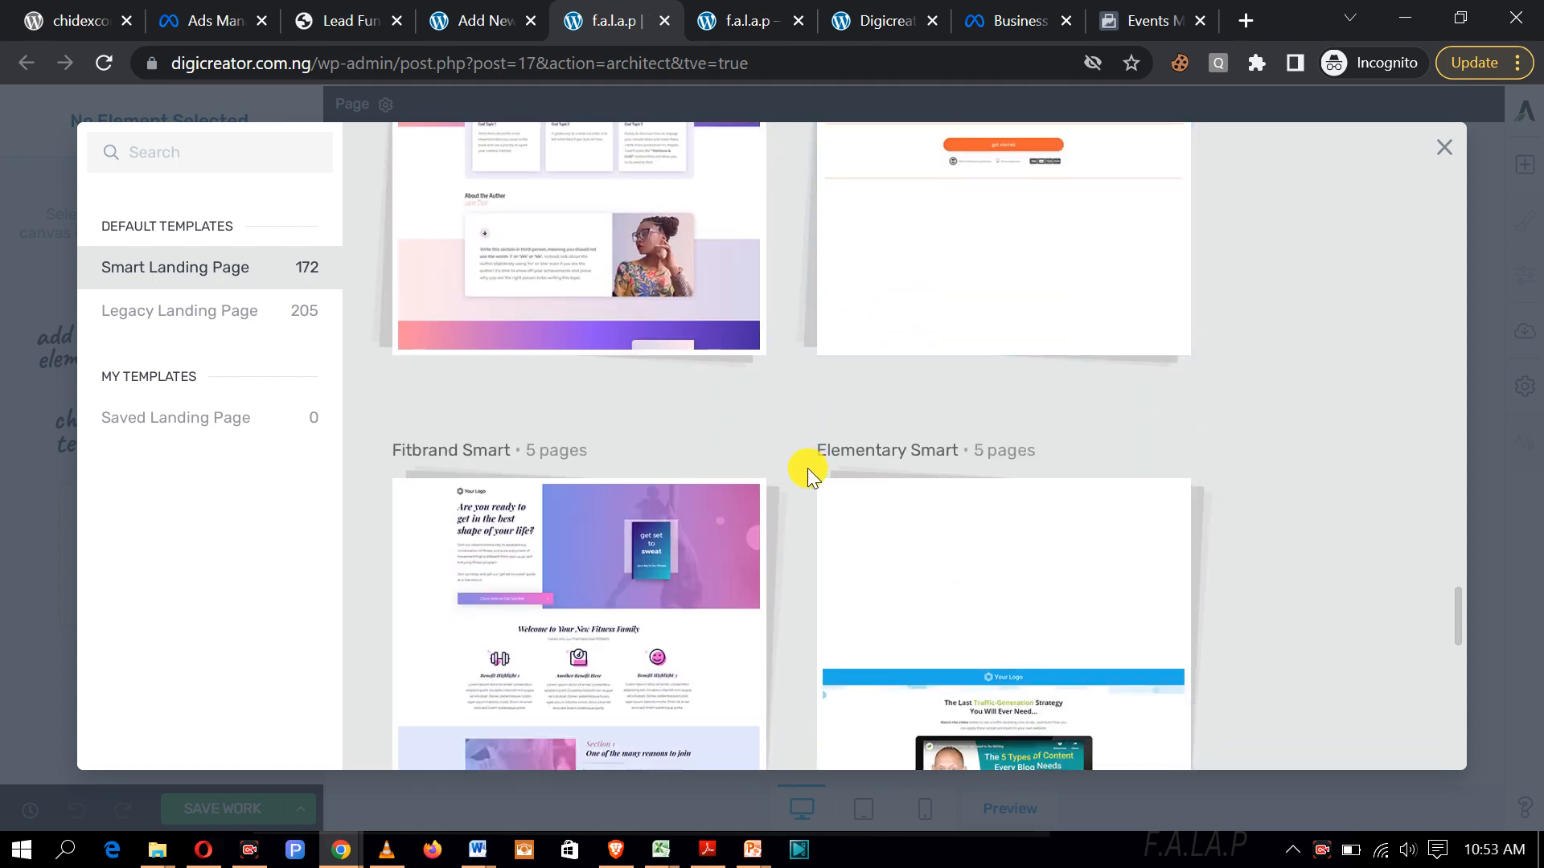
scroll(807, 468, "down", 5)
scroll(617, 514, "down", 4)
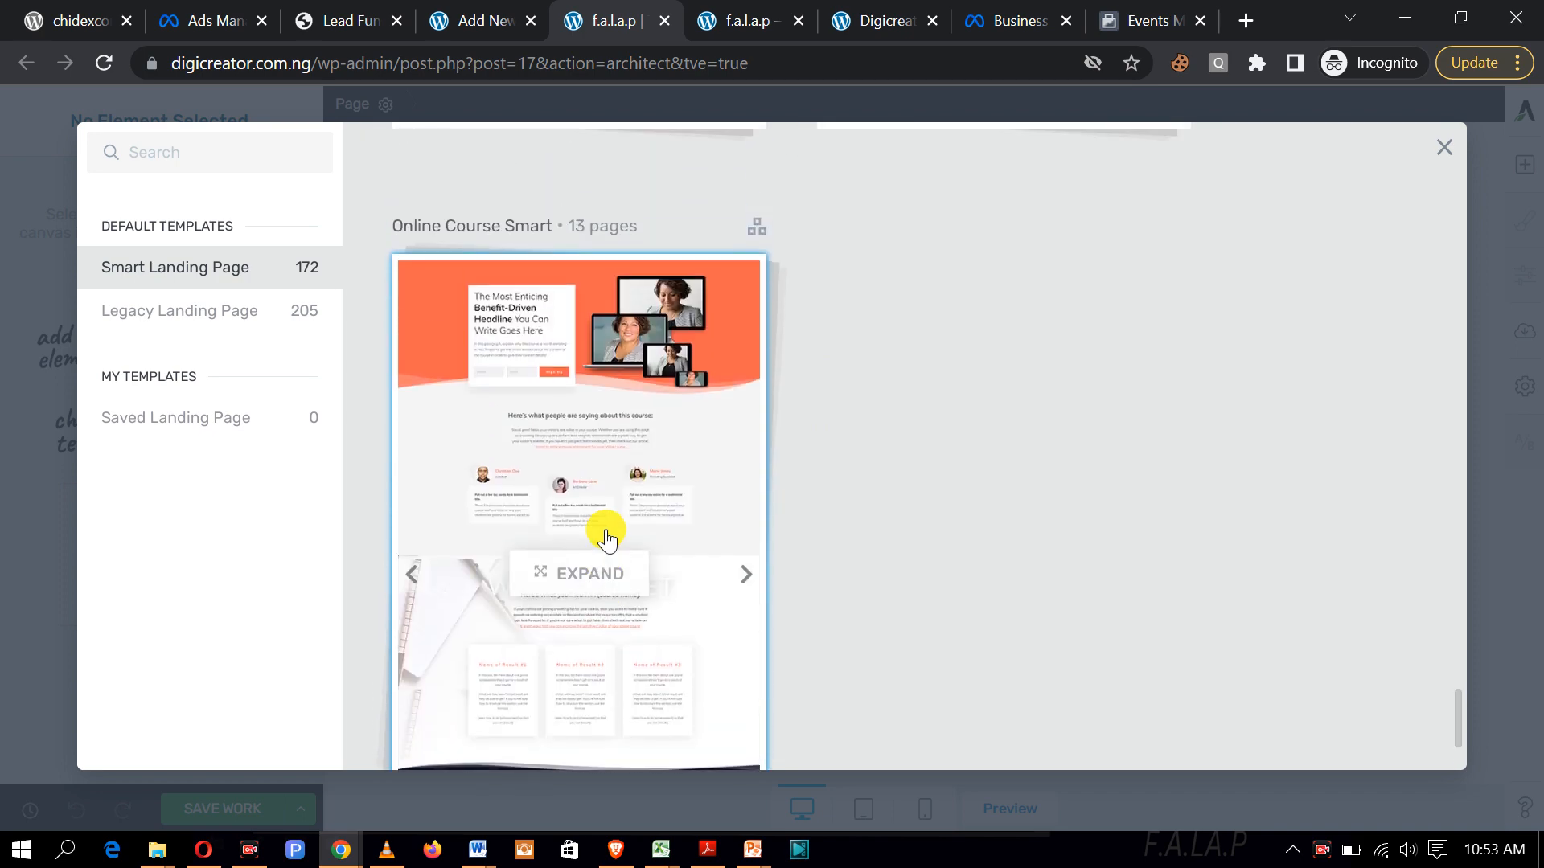
scroll(605, 537, "up", 10)
scroll(608, 538, "up", 15)
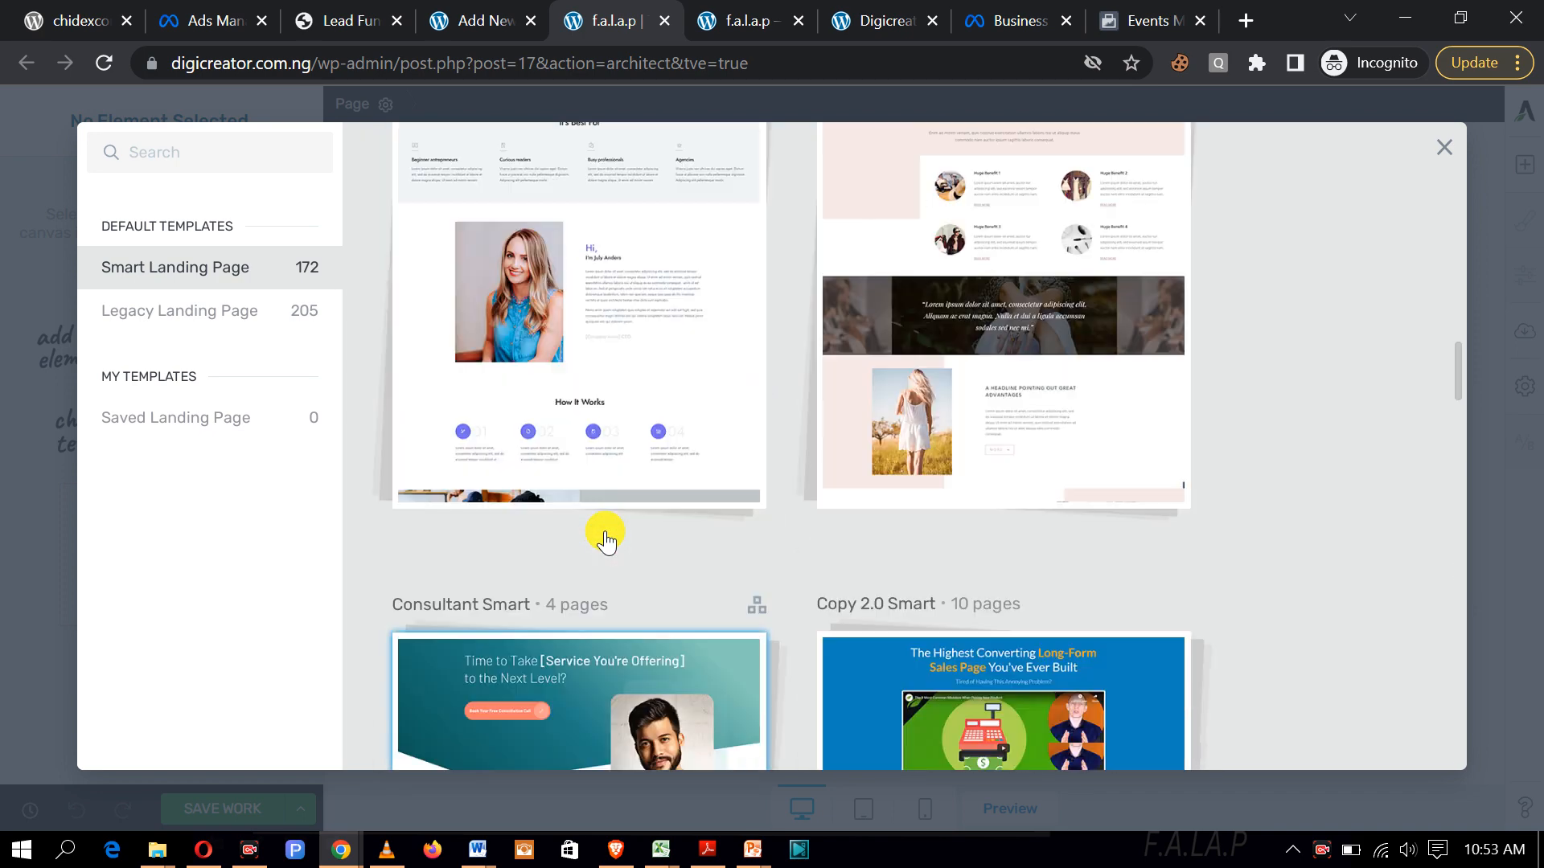
scroll(603, 537, "down", 3)
scroll(601, 536, "up", 3)
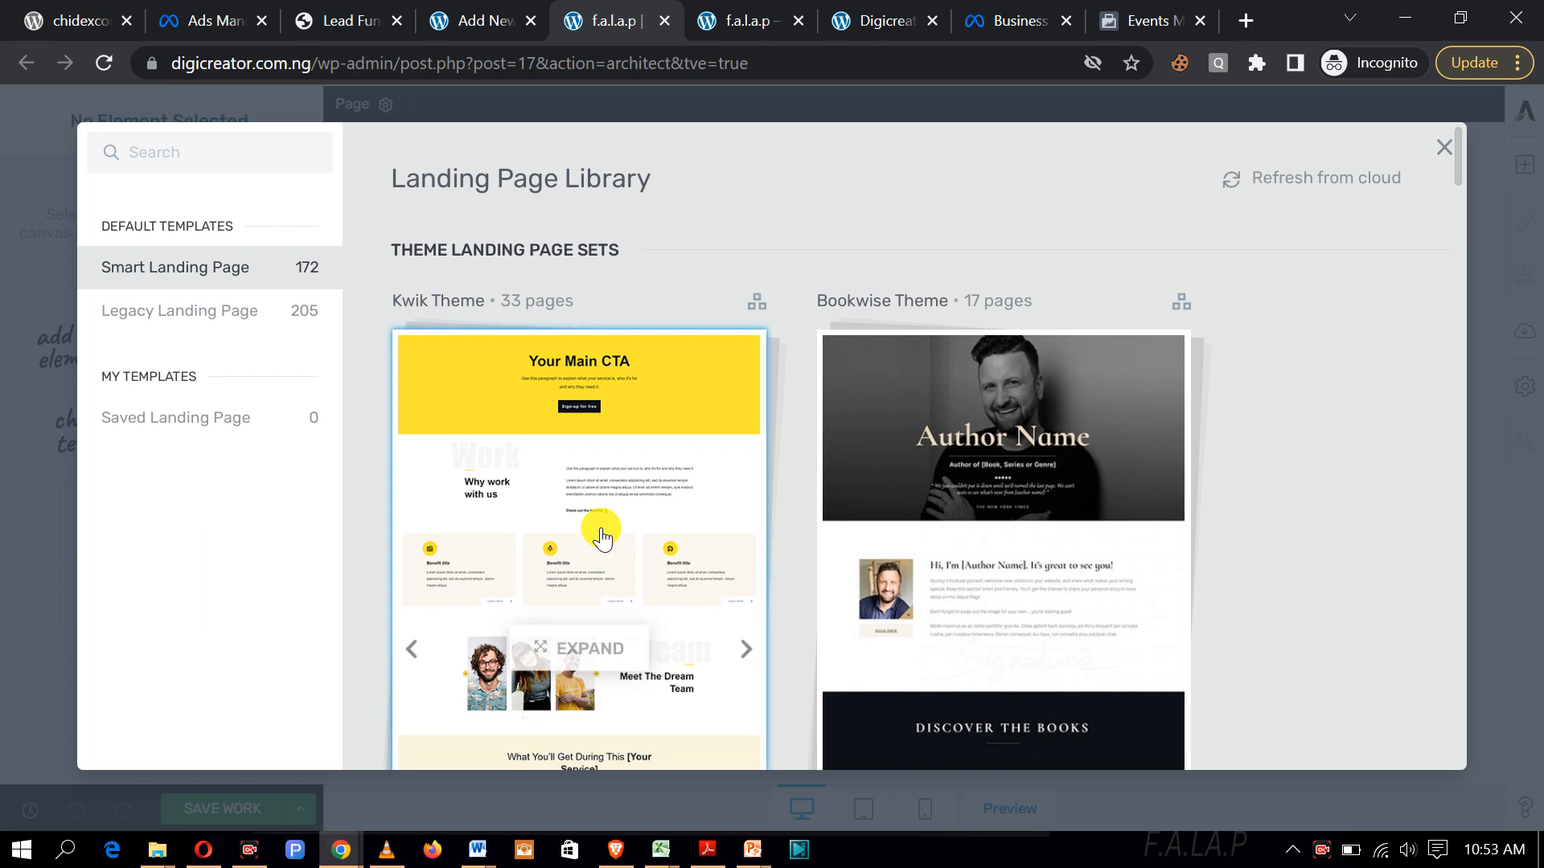
scroll(603, 537, "down", 10)
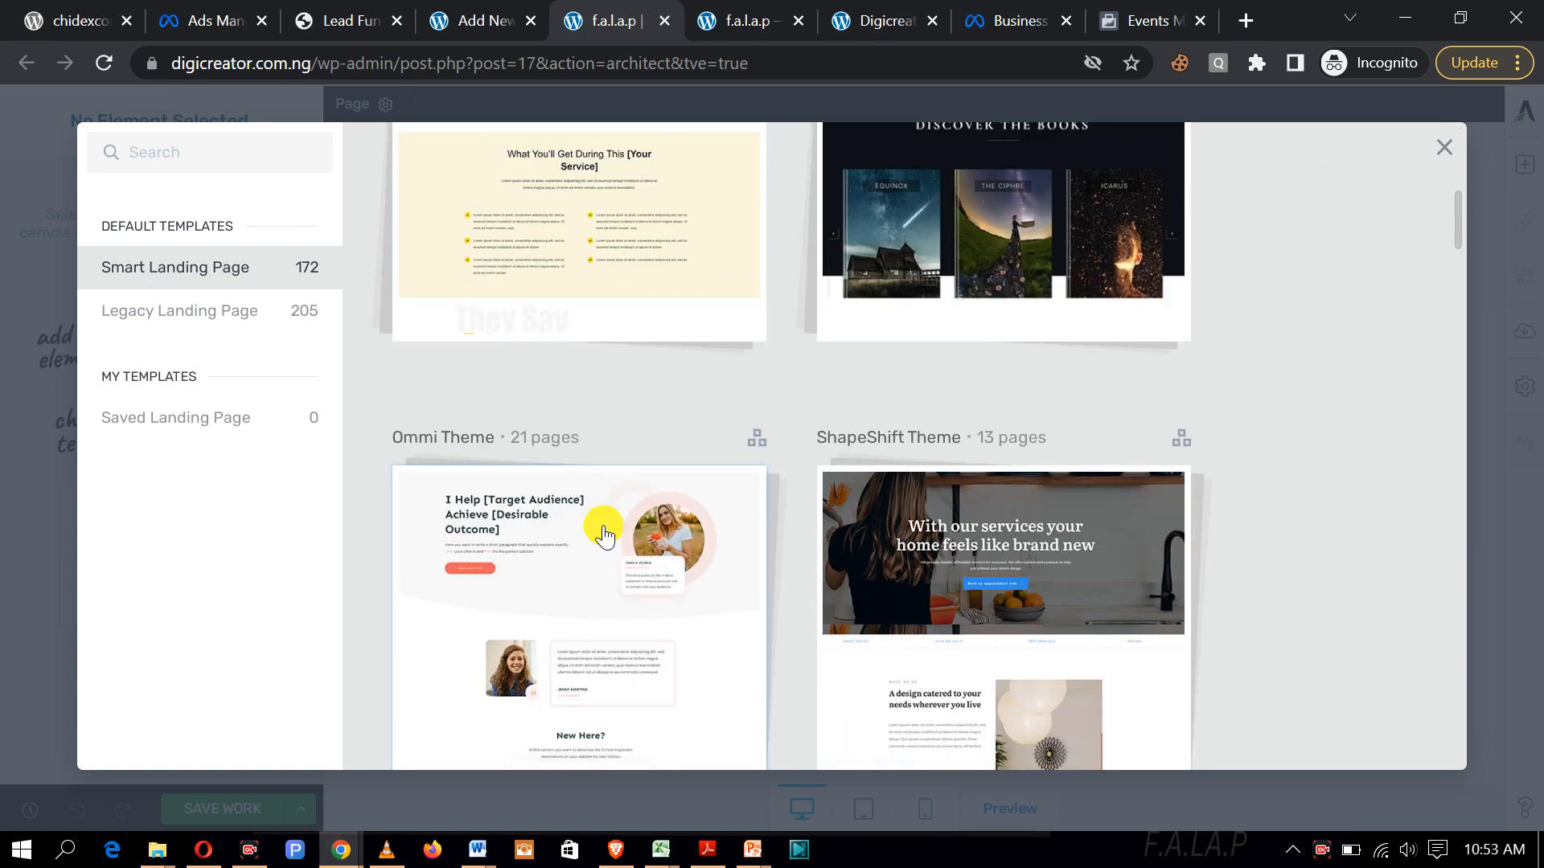
scroll(603, 535, "down", 6)
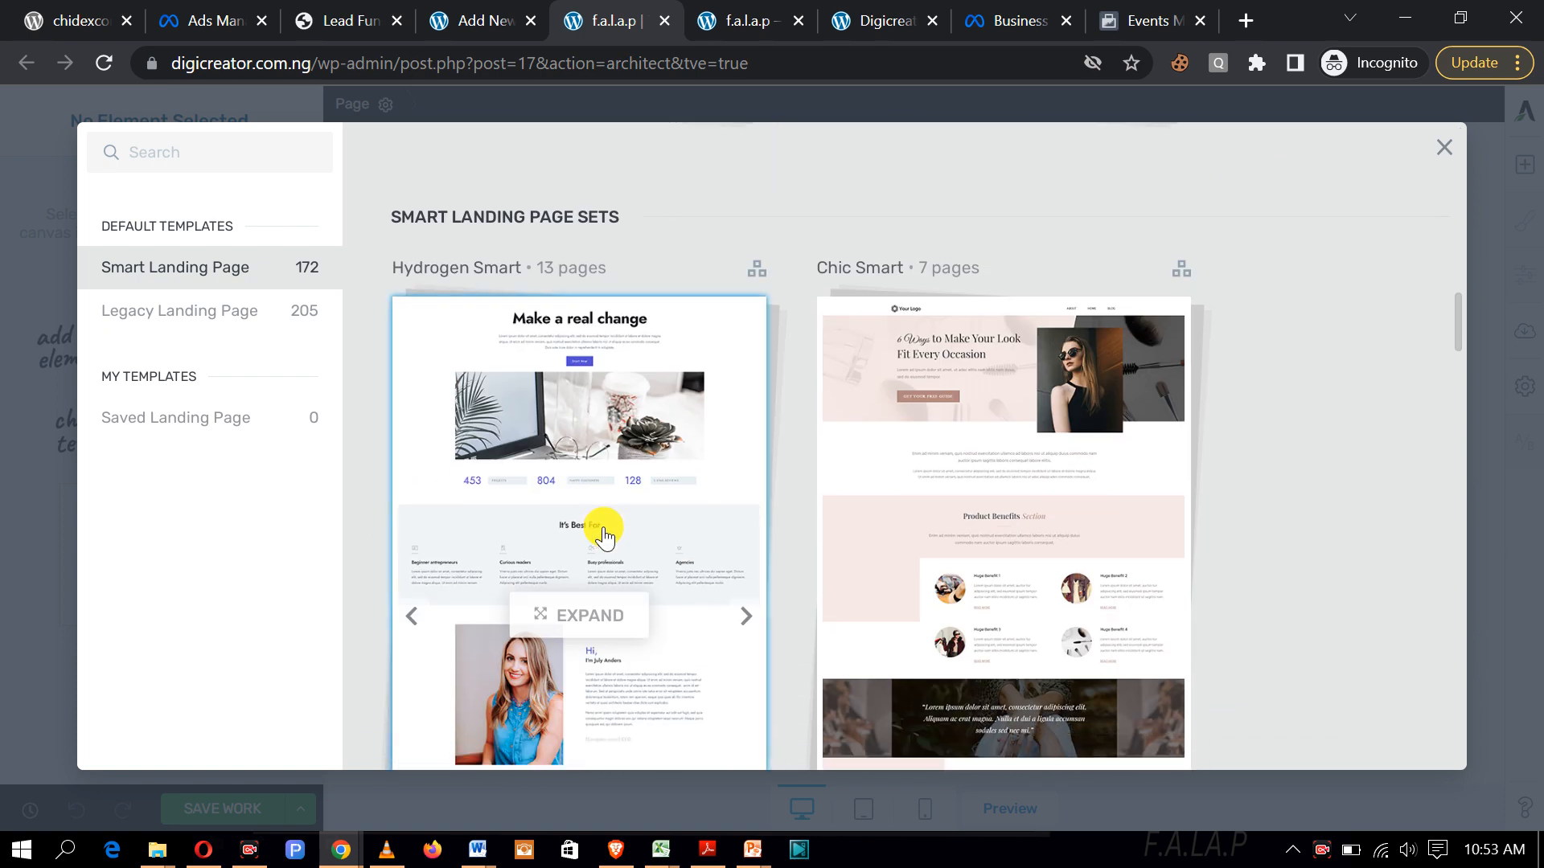
scroll(652, 561, "down", 4)
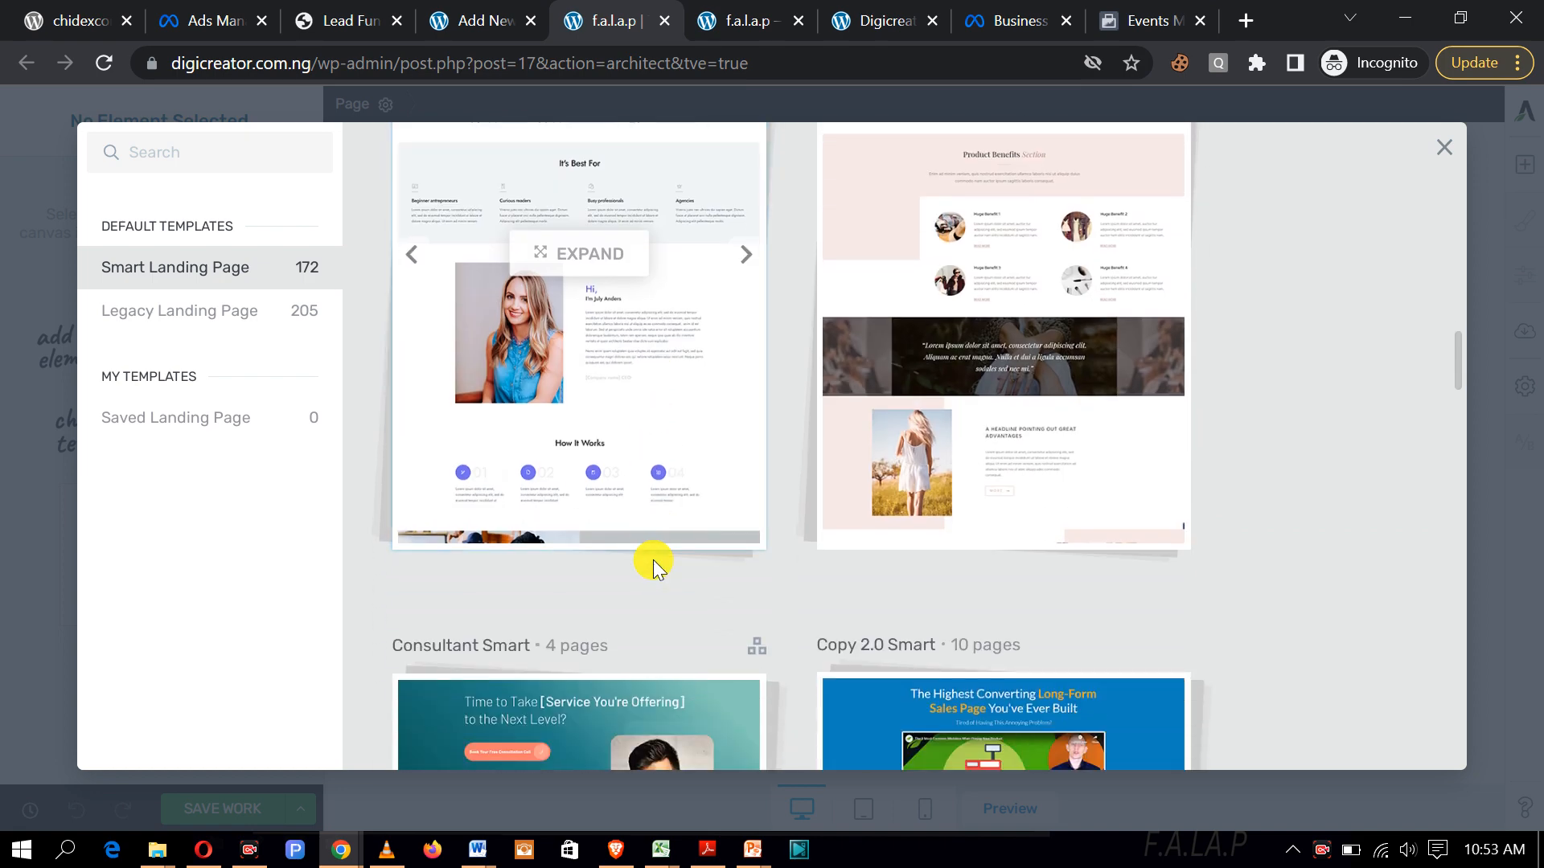
scroll(653, 560, "up", 4)
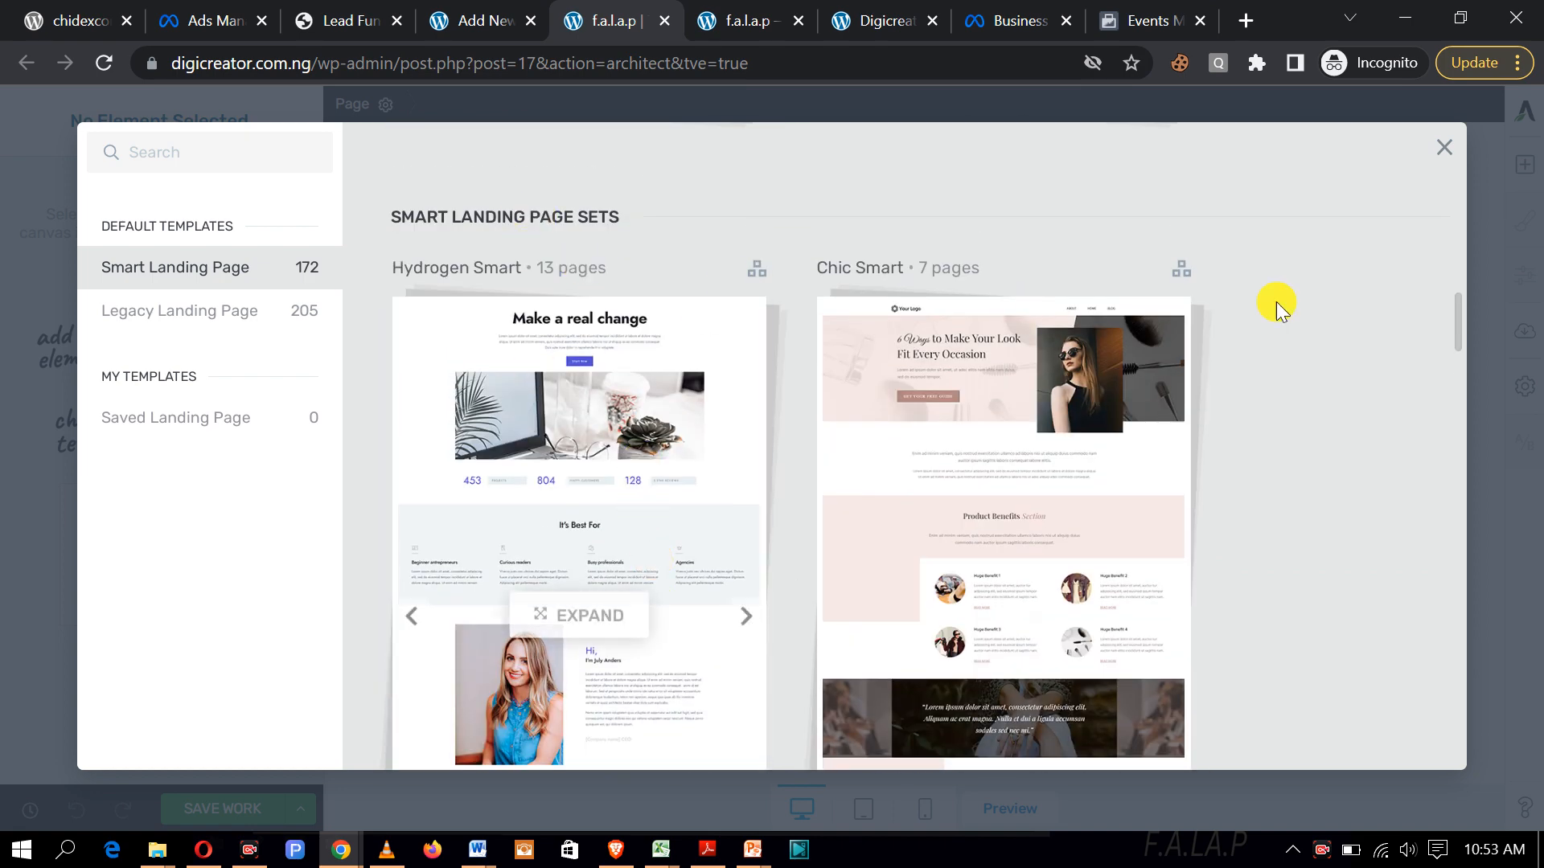
scroll(772, 434, "down", 4)
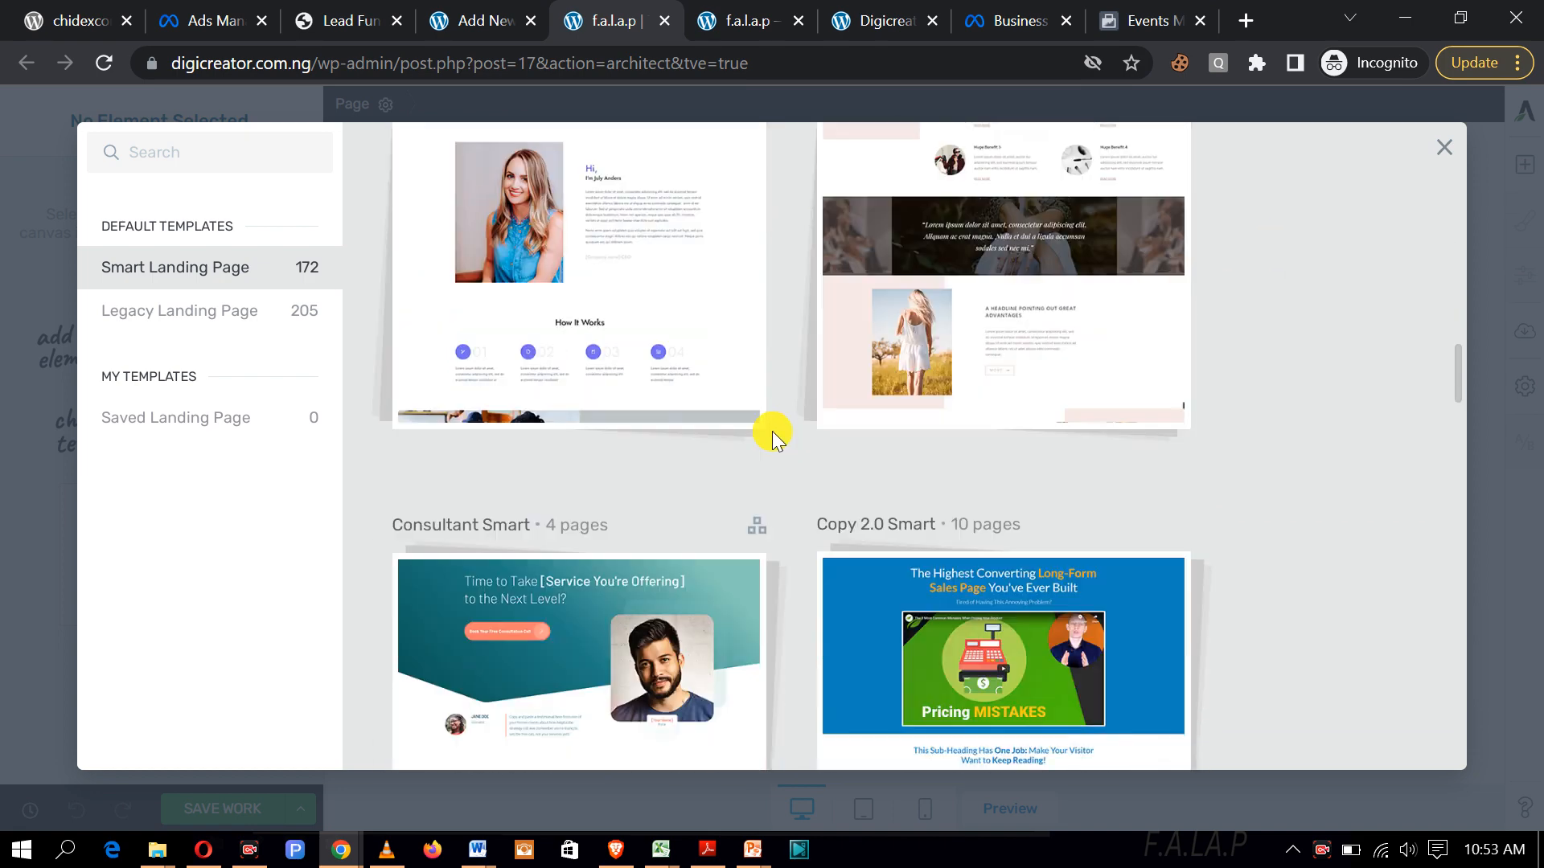
scroll(599, 555, "down", 4)
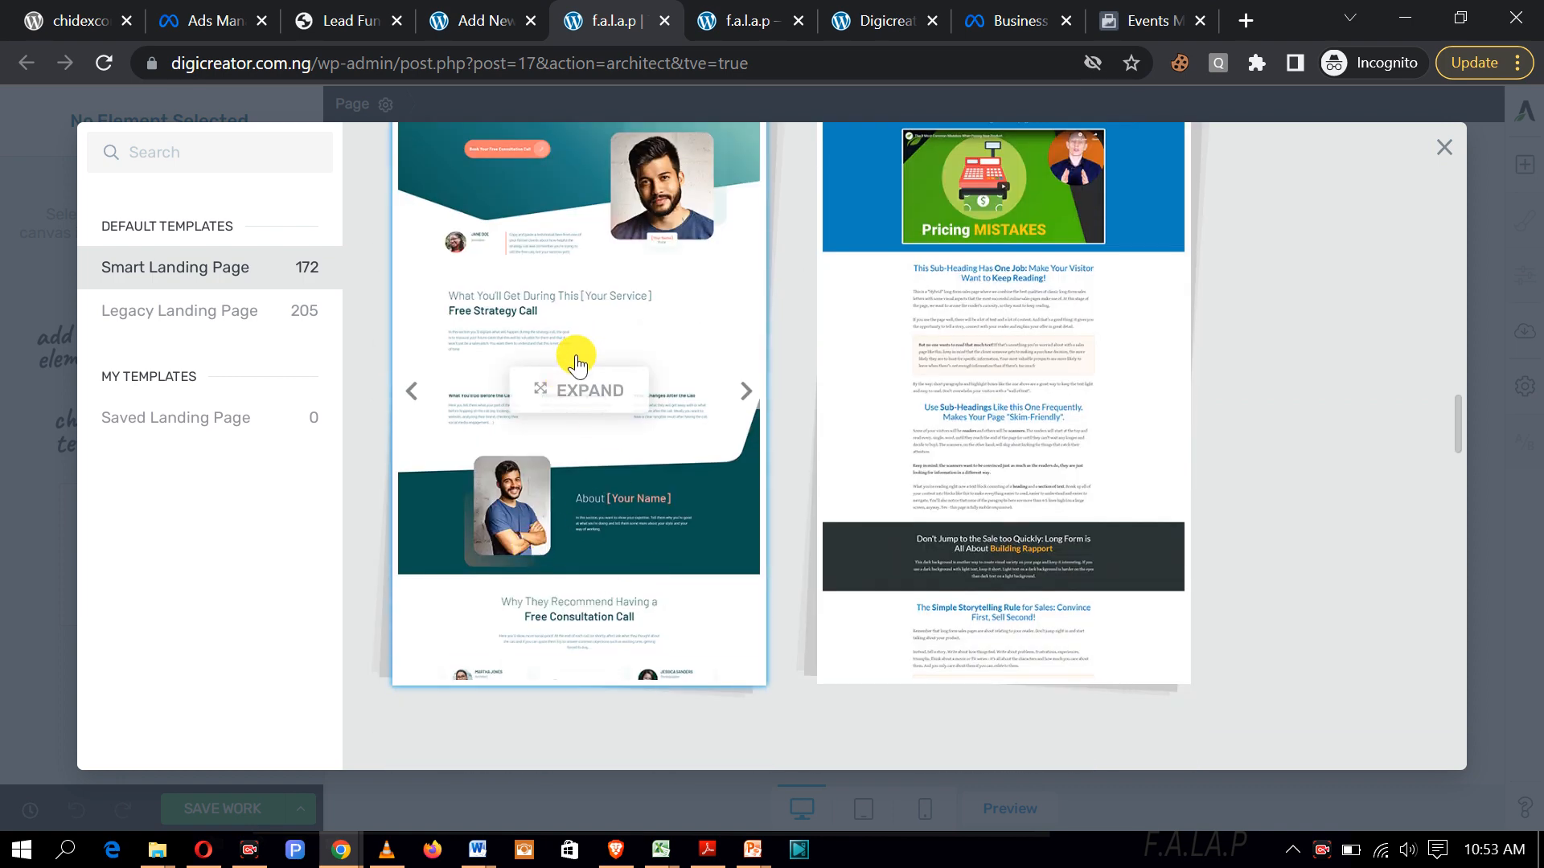
scroll(571, 394, "up", 2)
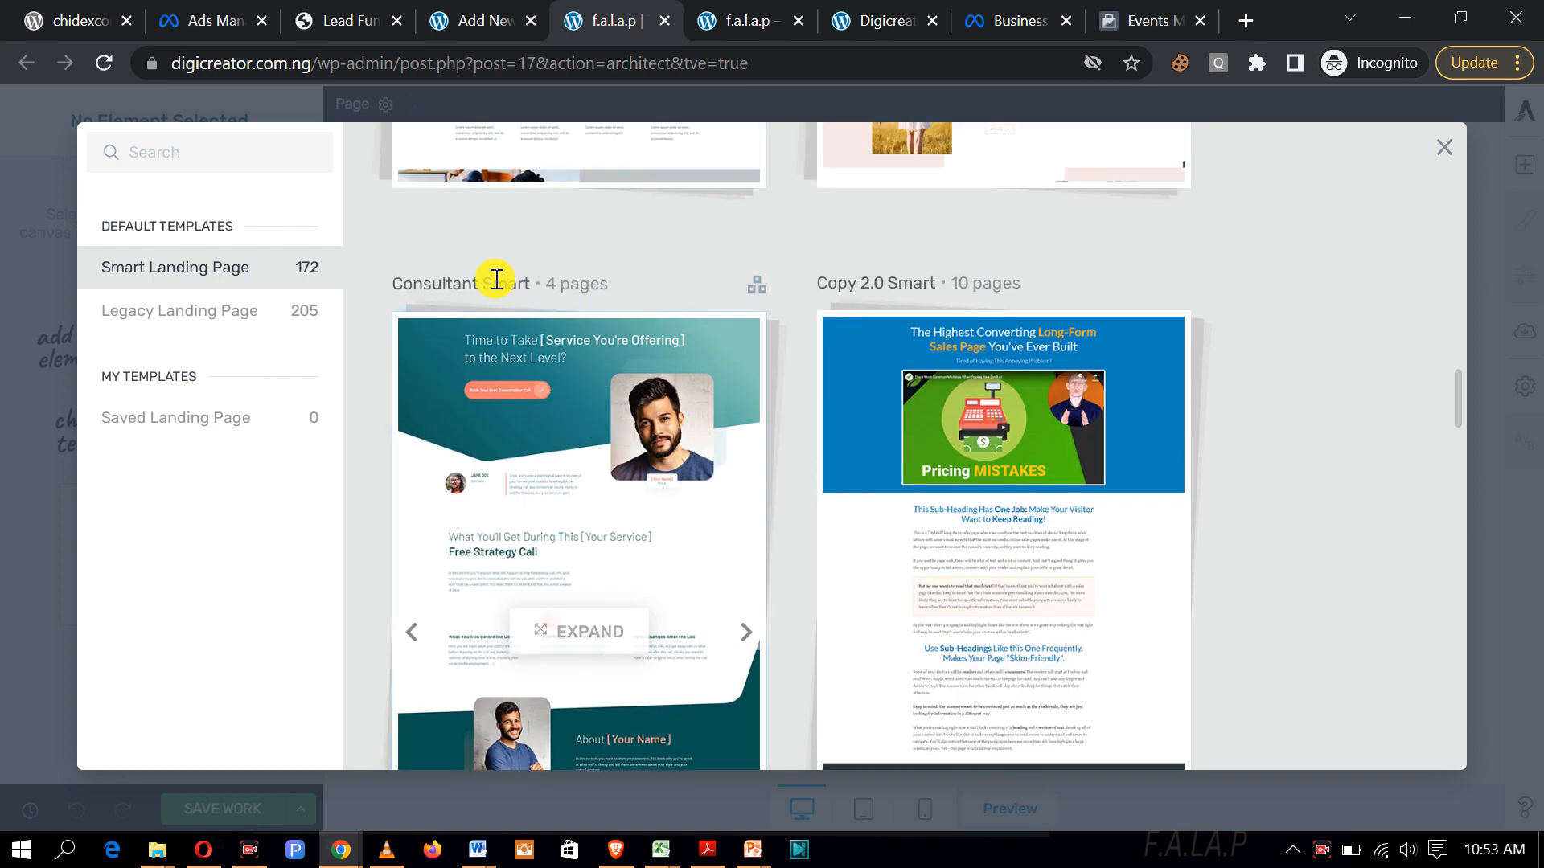
scroll(499, 362, "down", 2)
scroll(509, 463, "up", 3)
scroll(507, 468, "down", 10)
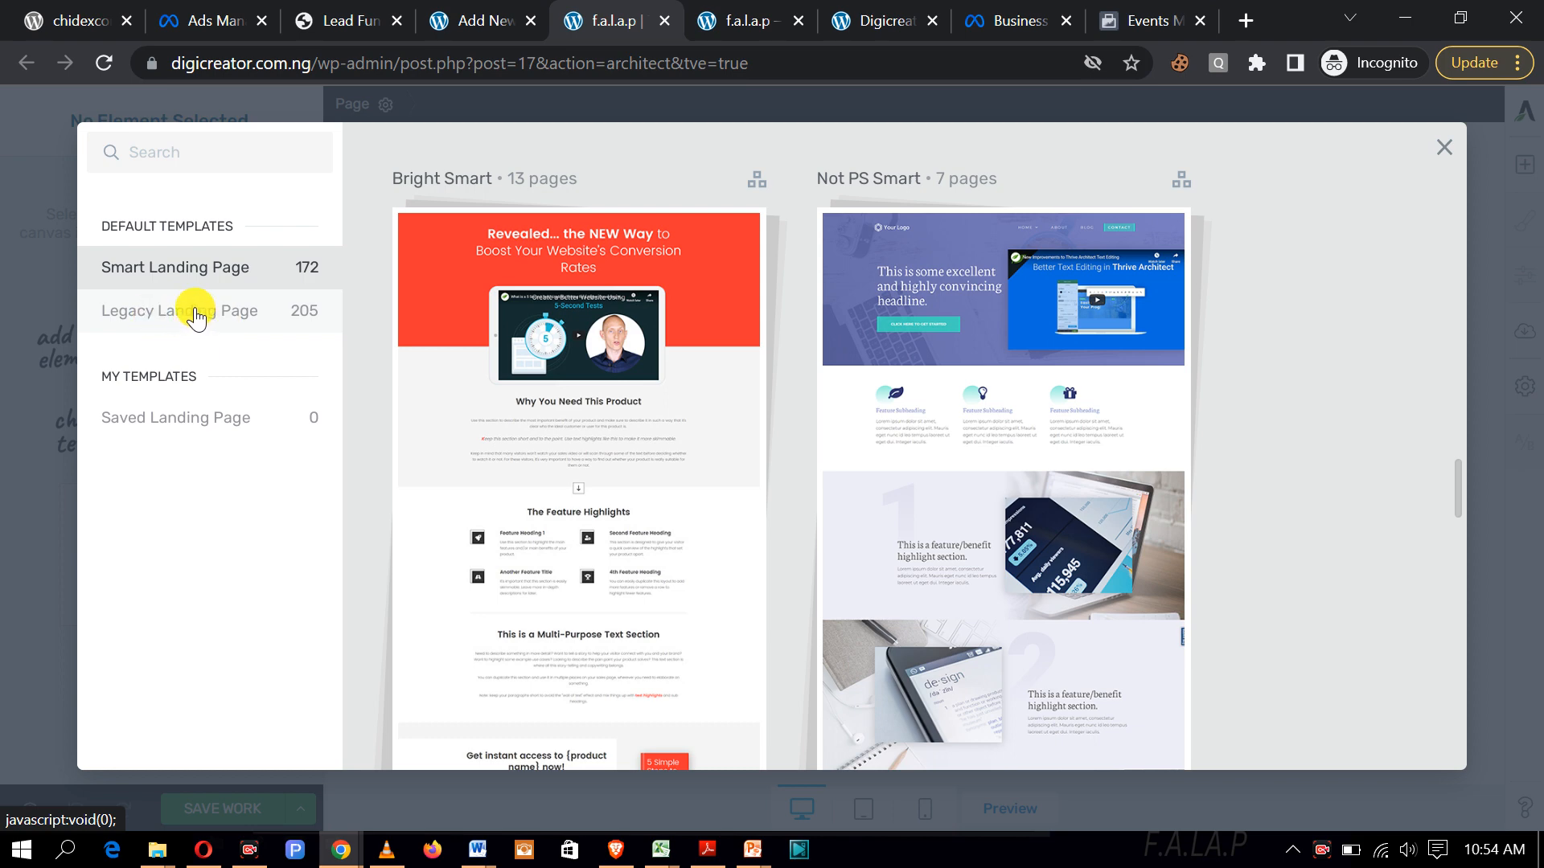
scroll(655, 431, "up", 6)
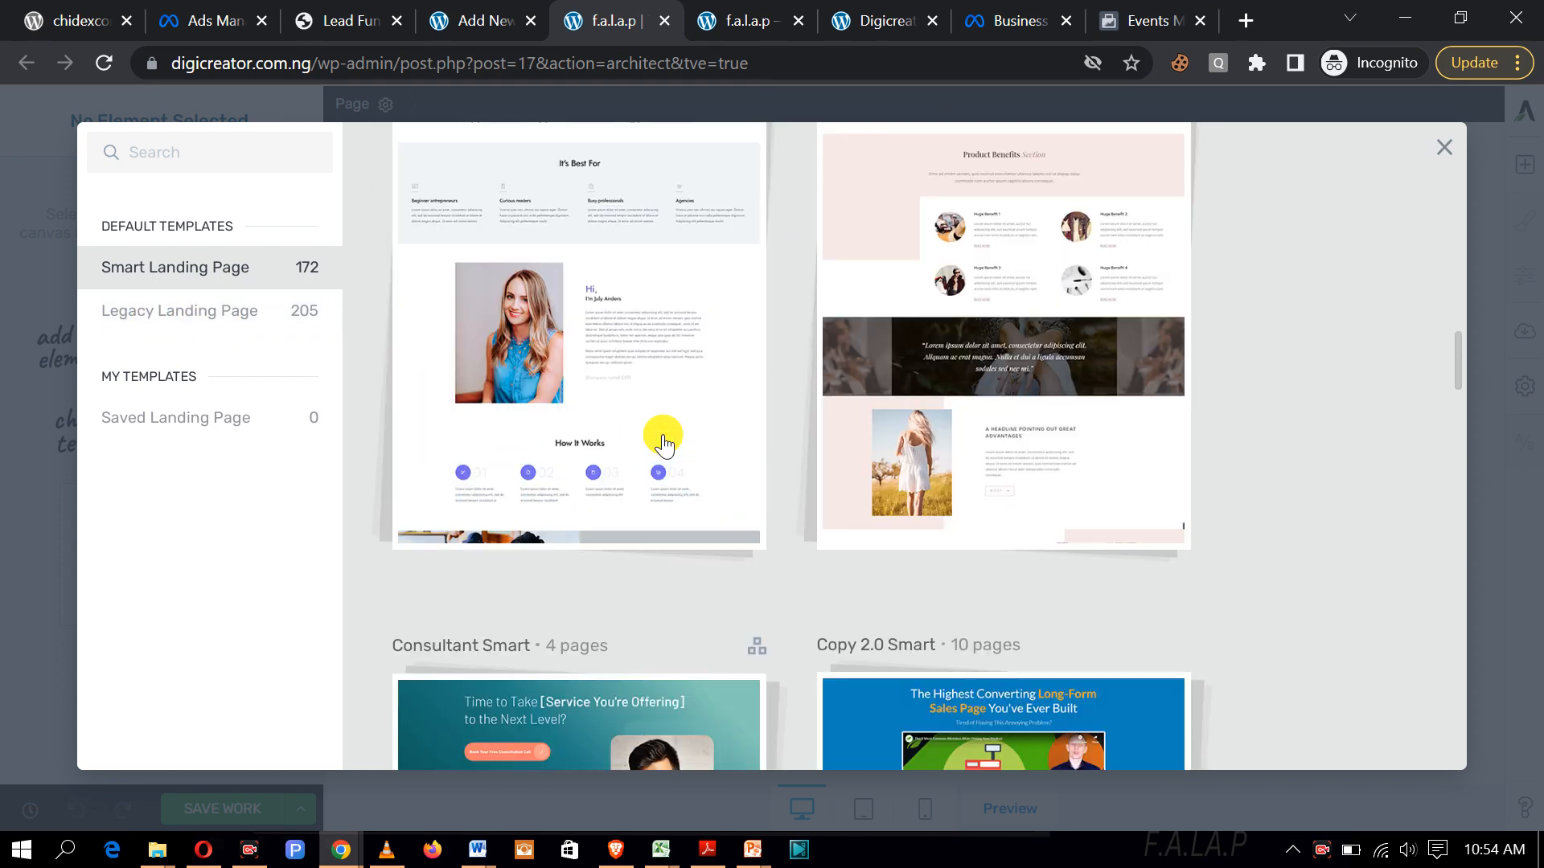
scroll(663, 441, "up", 10)
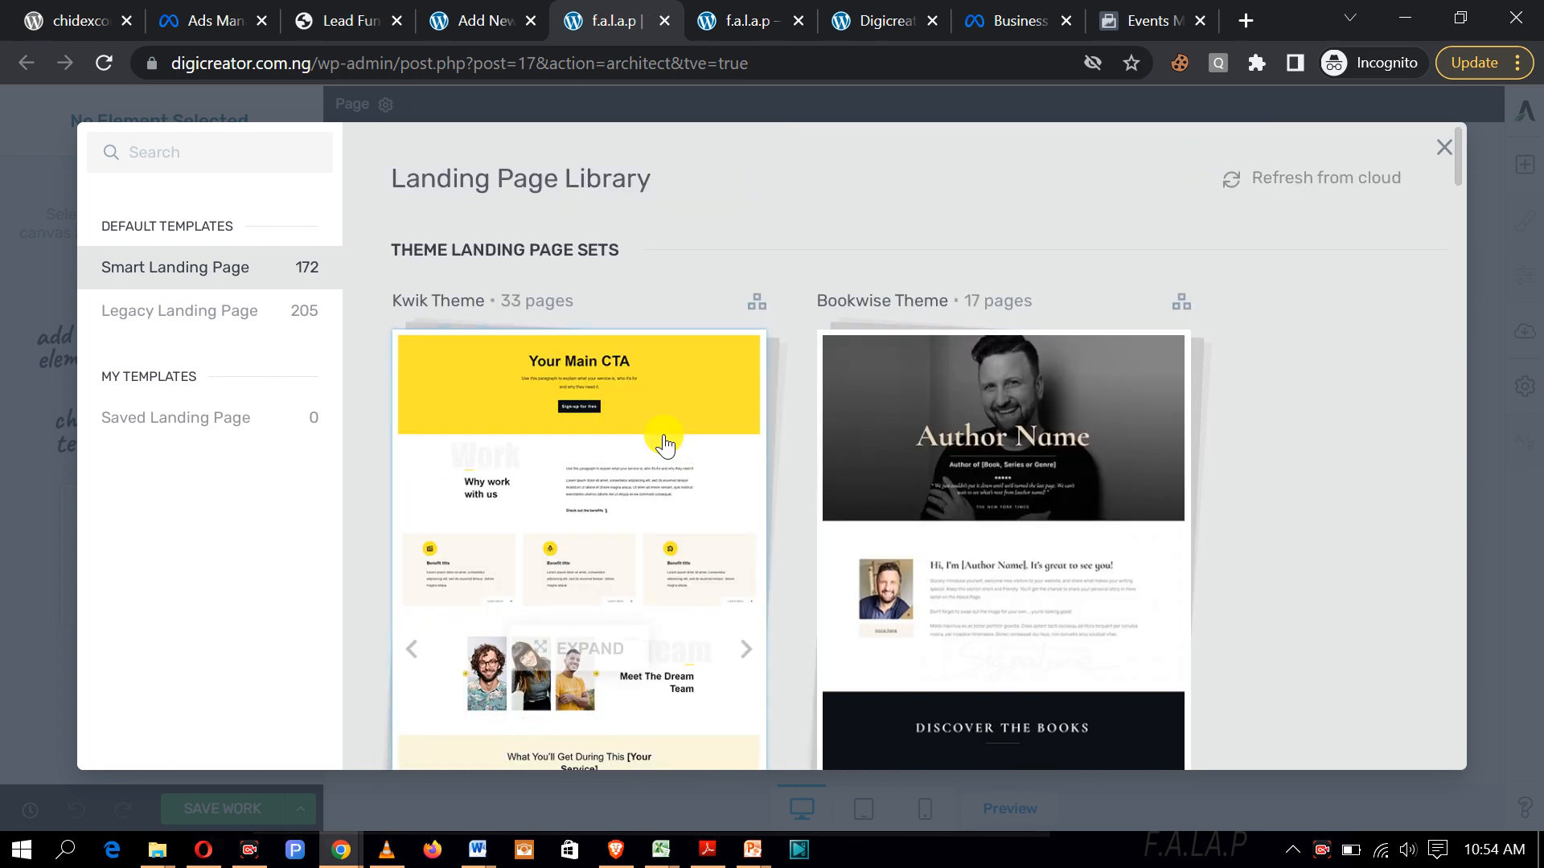
left_click(254, 315)
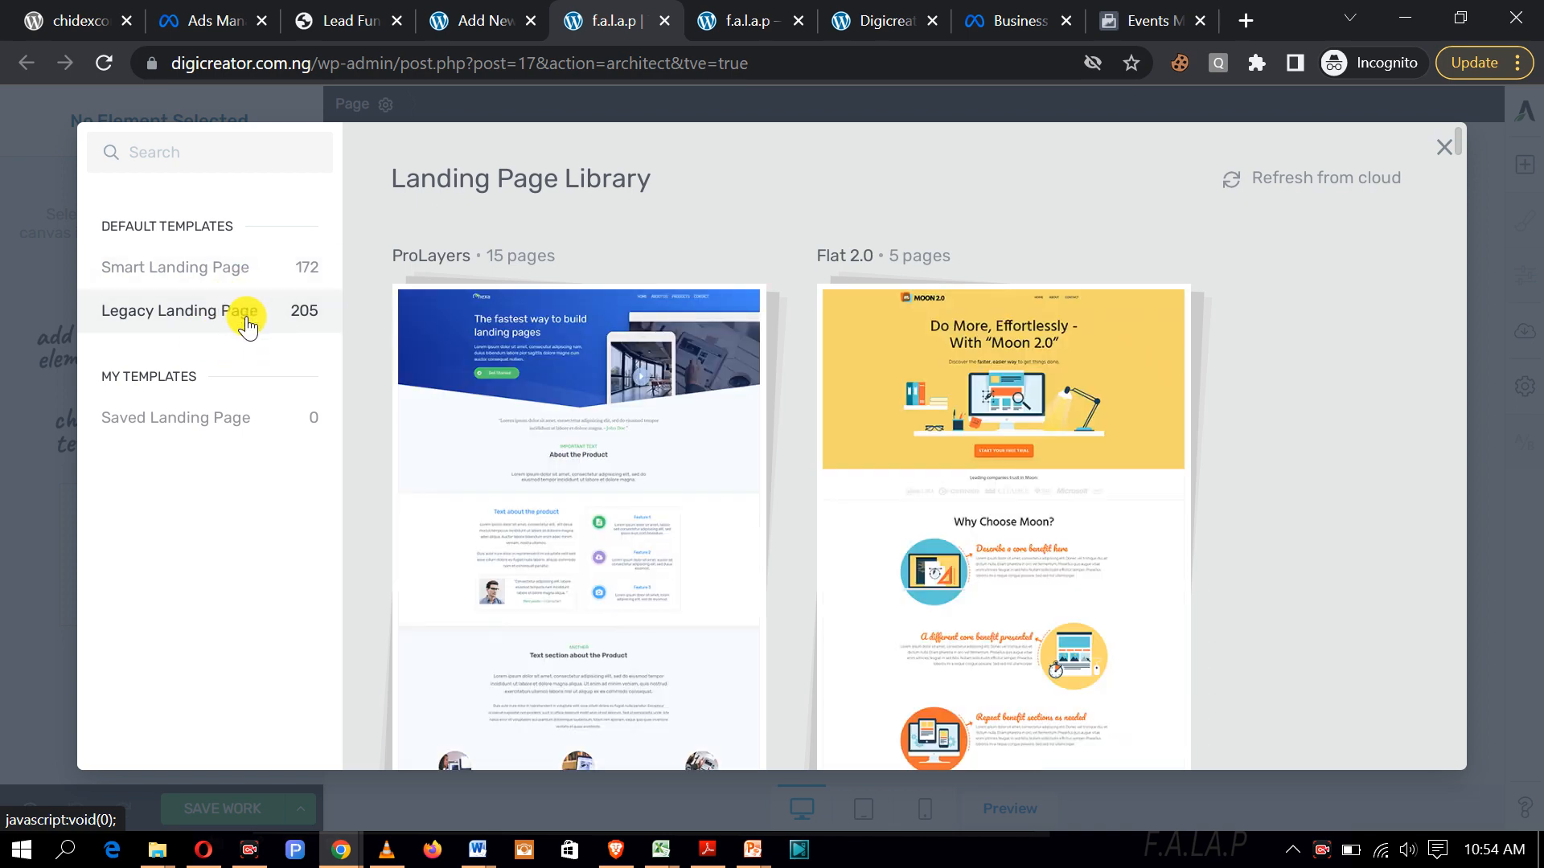
Step: Scroll through the legacy landing page sets and expand the Review set's four pages
scroll(482, 424, "down", 5)
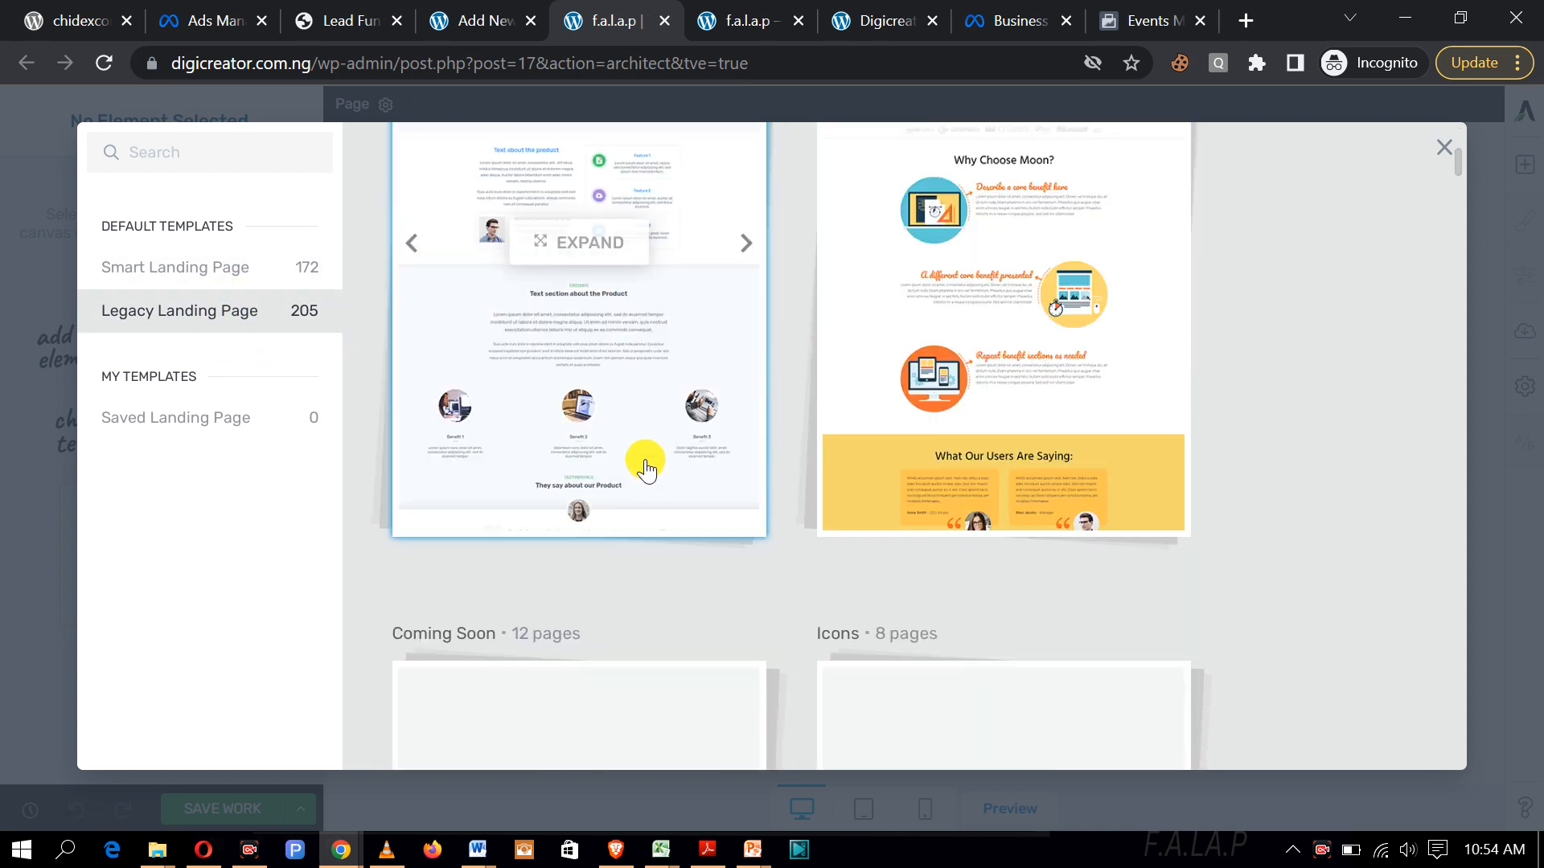
scroll(648, 466, "down", 10)
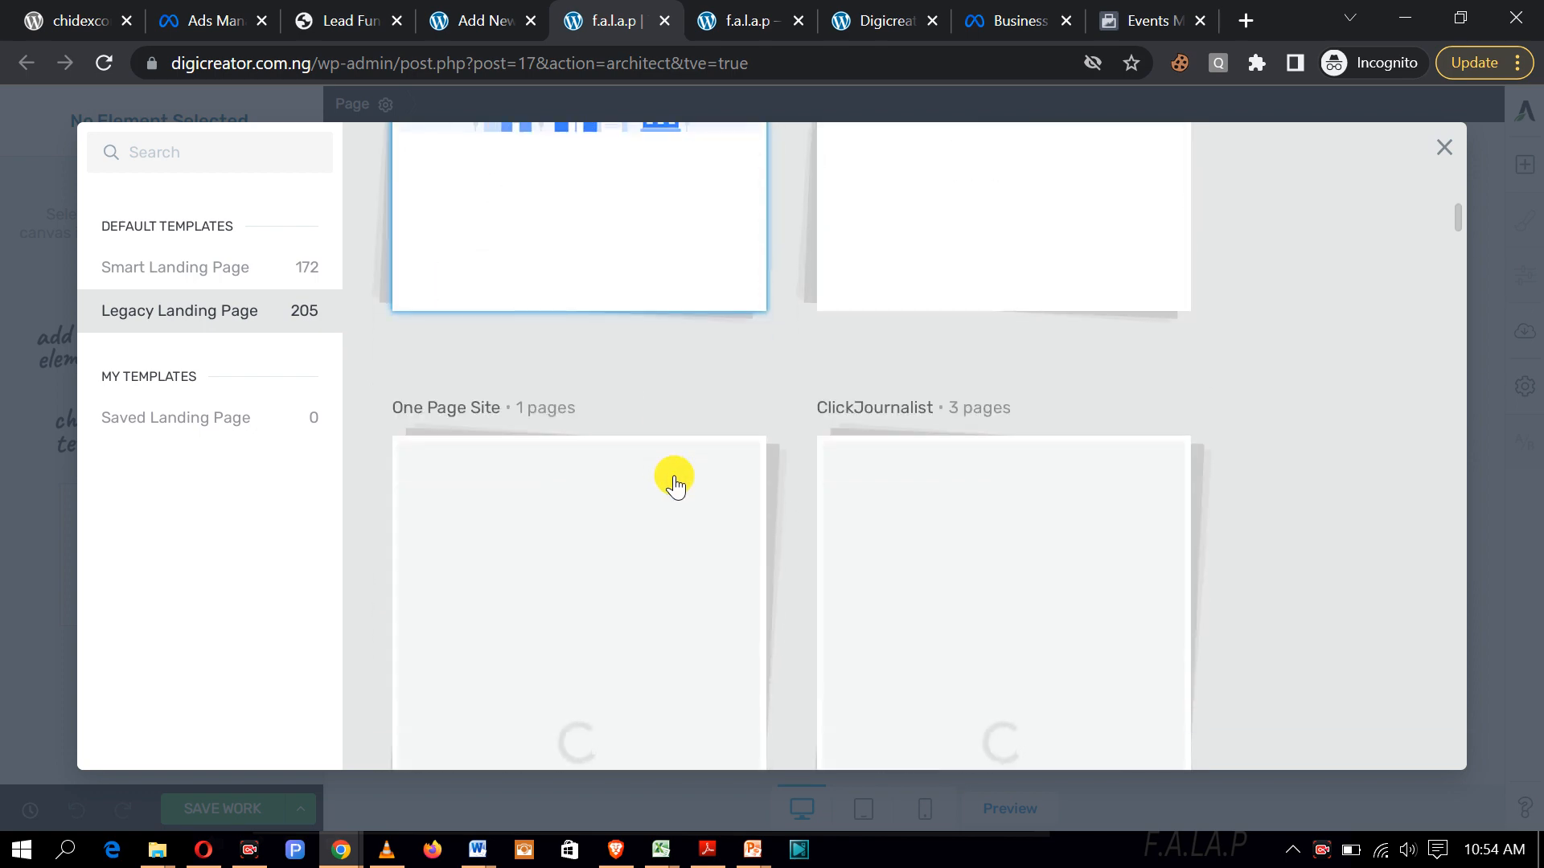
scroll(643, 465, "down", 2)
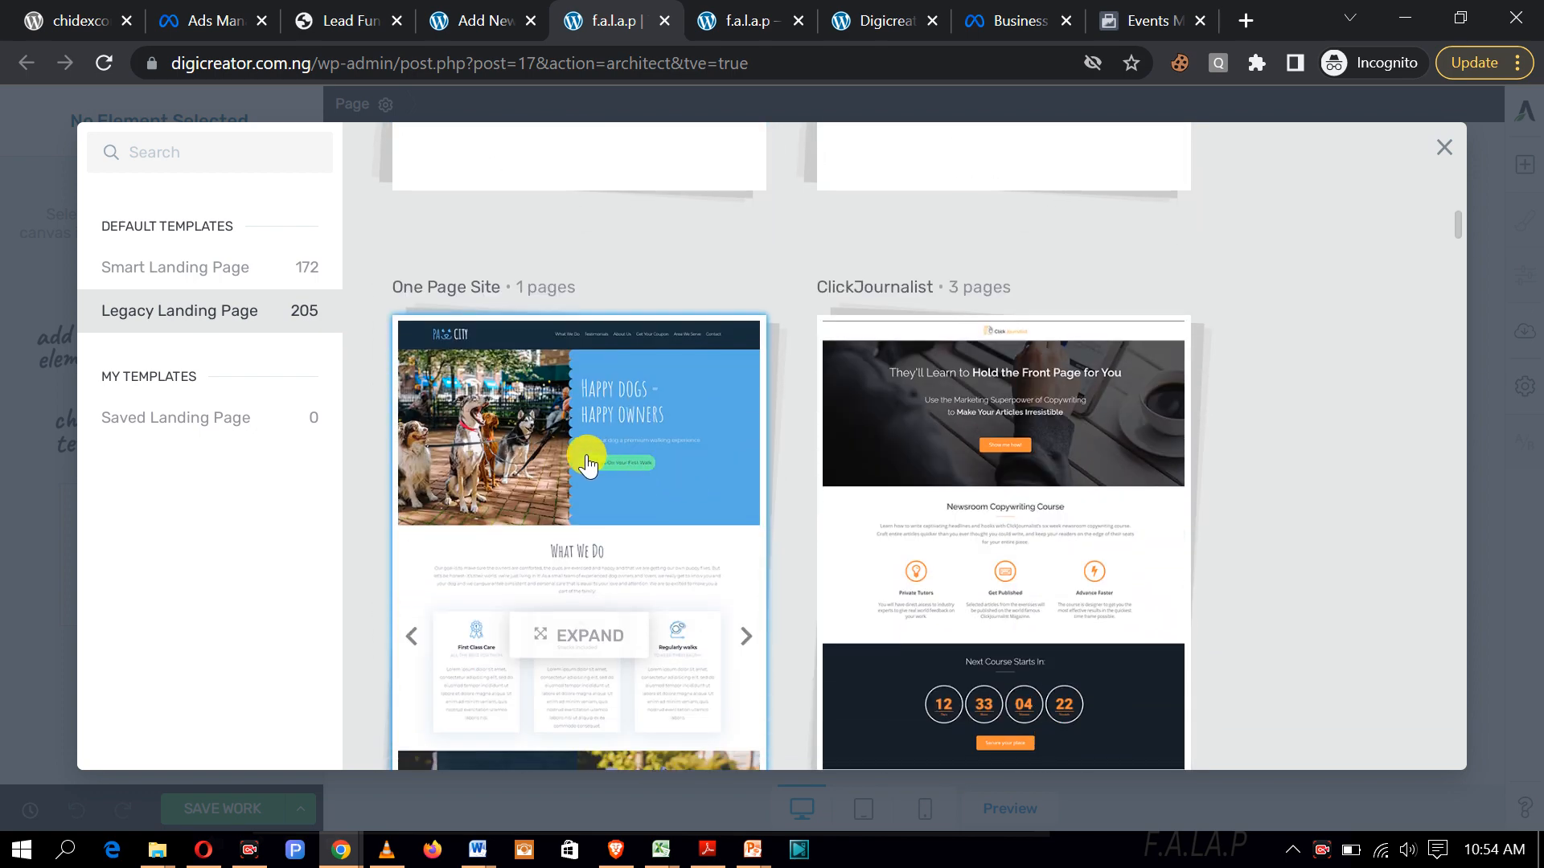
scroll(978, 541, "down", 9)
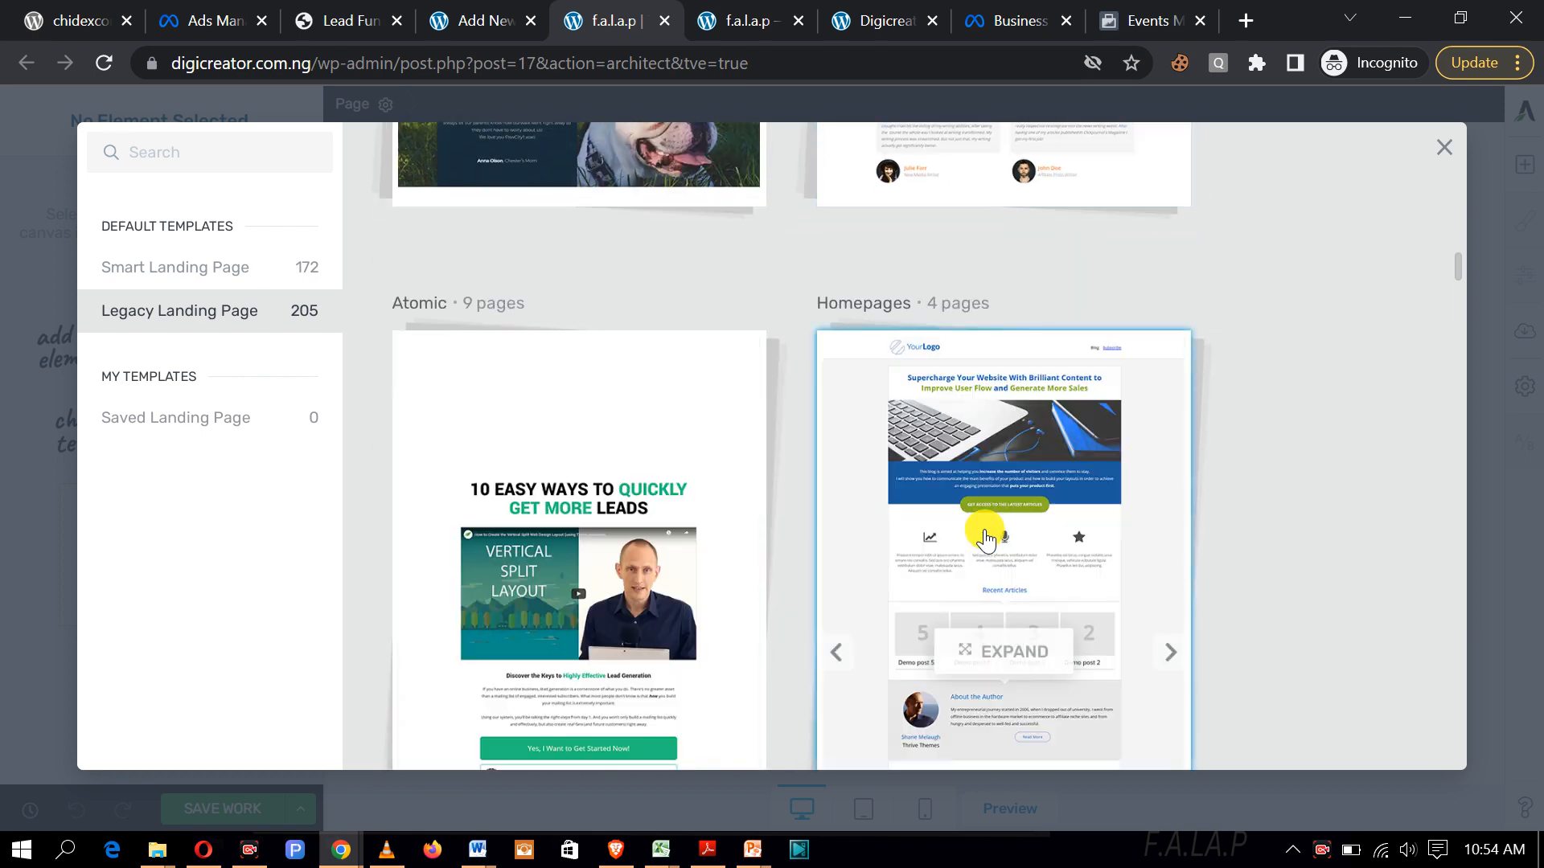
scroll(985, 539, "down", 3)
scroll(985, 537, "up", 2)
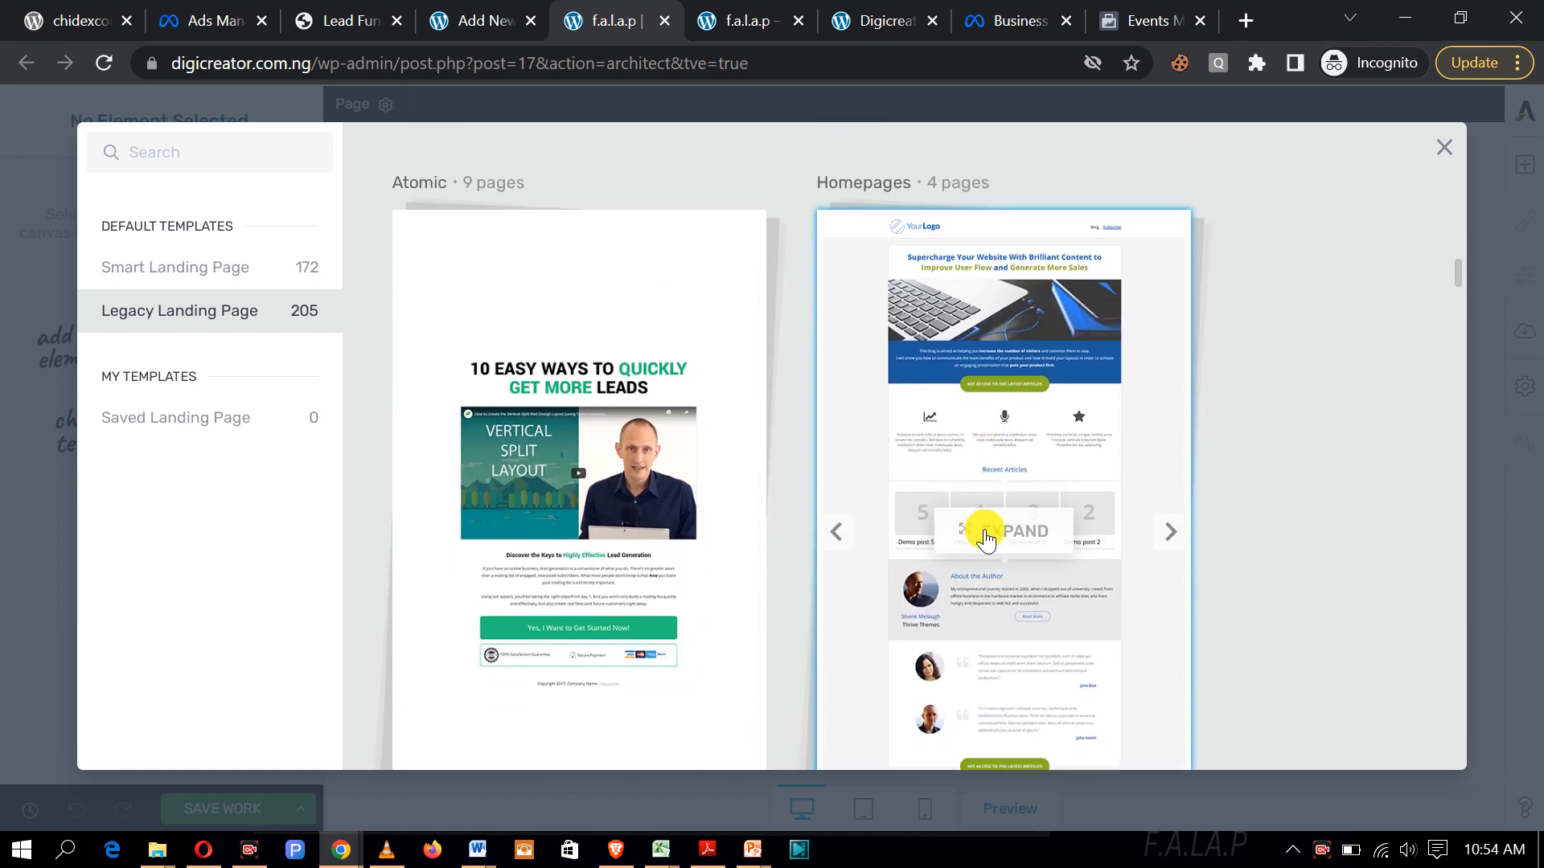
scroll(985, 538, "down", 7)
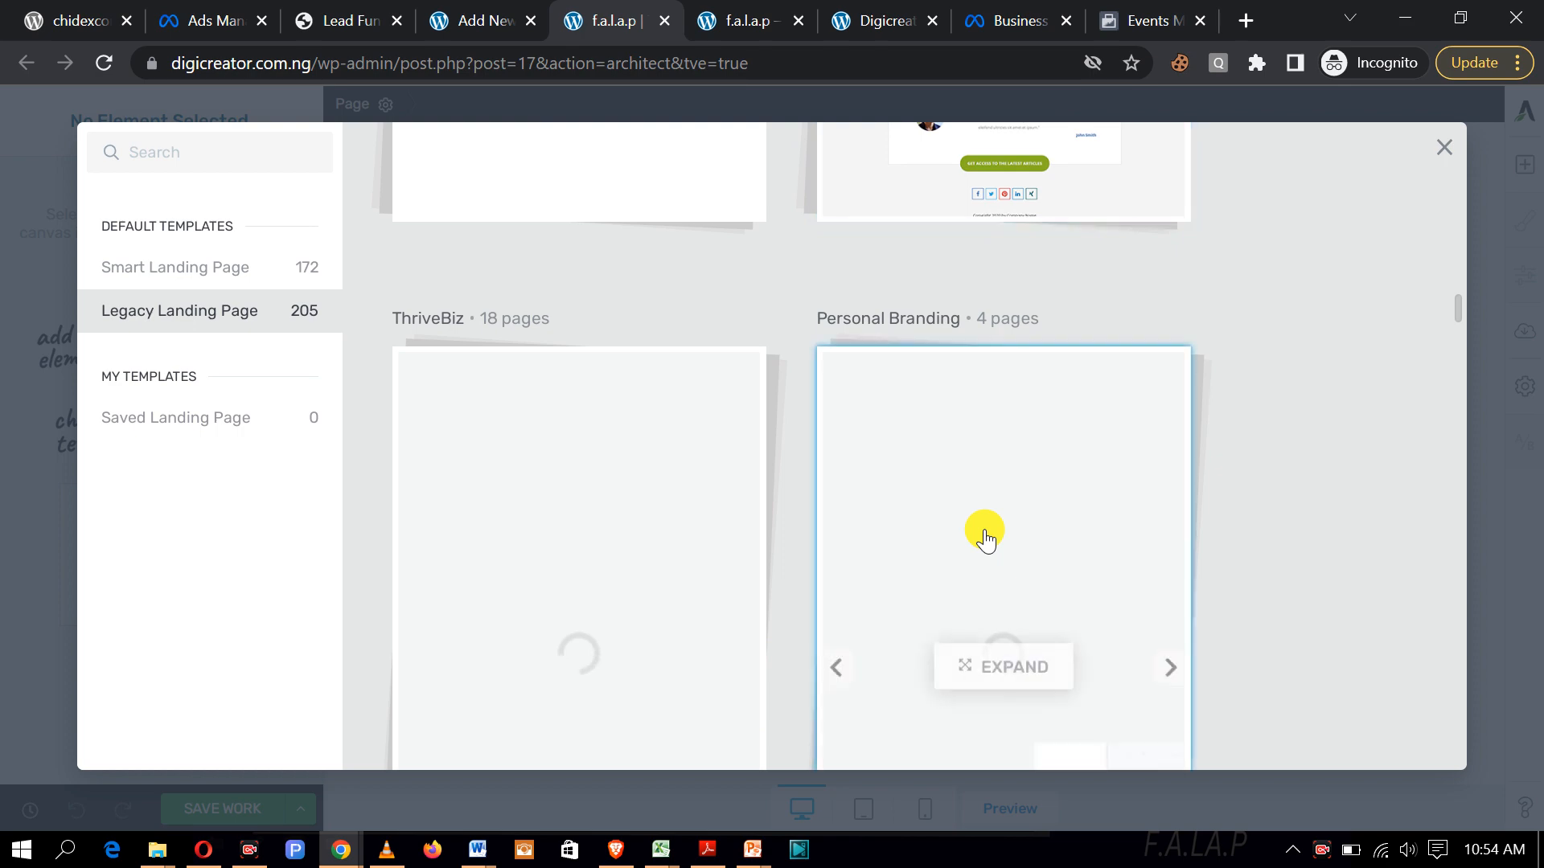
scroll(985, 537, "down", 4)
scroll(985, 539, "down", 7)
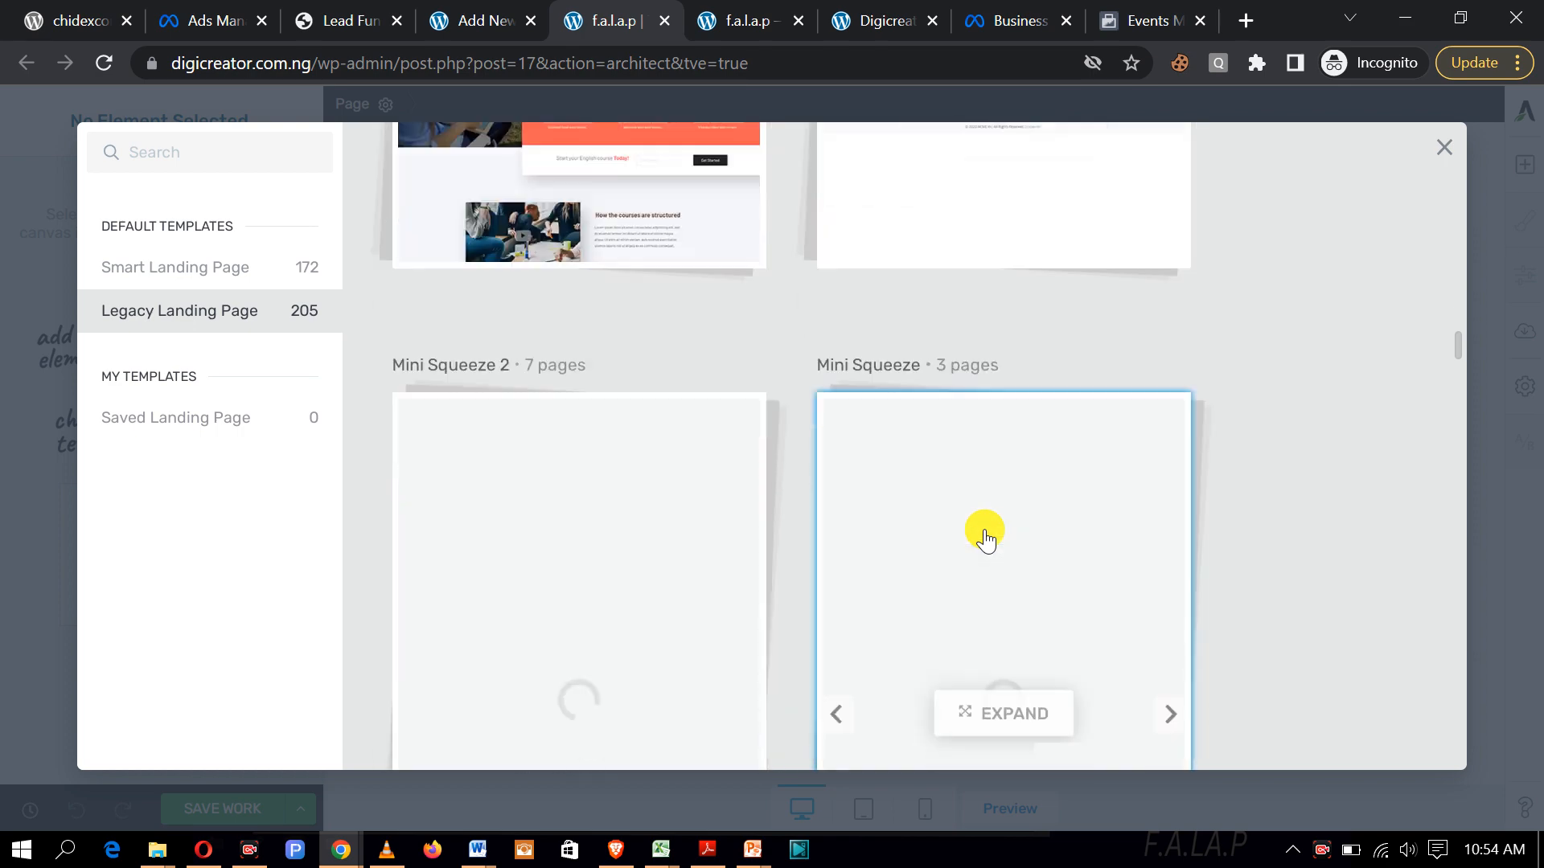
scroll(985, 537, "down", 7)
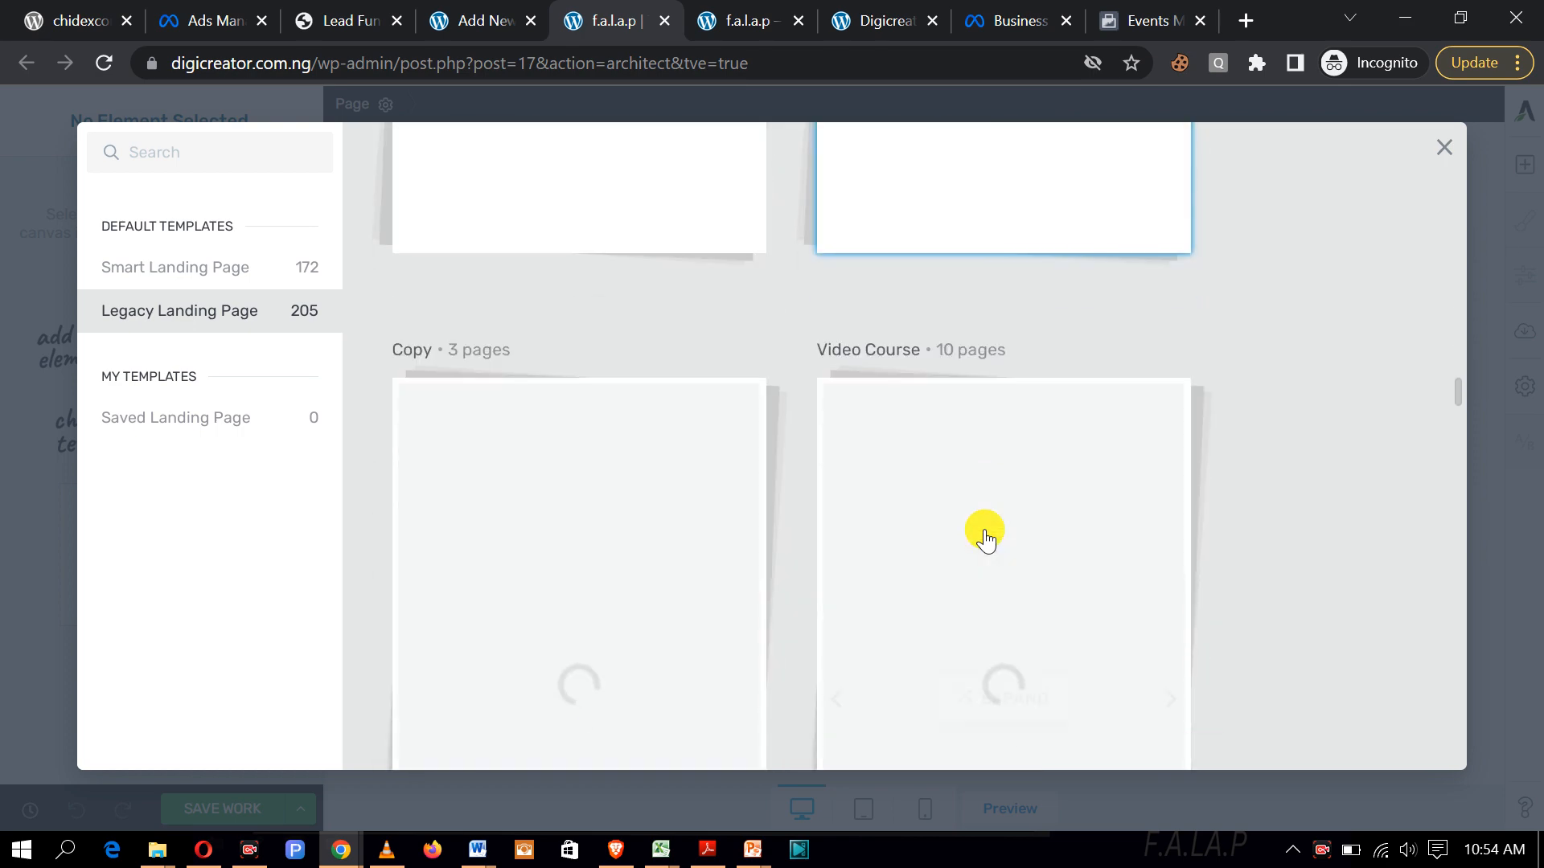
scroll(985, 537, "down", 6)
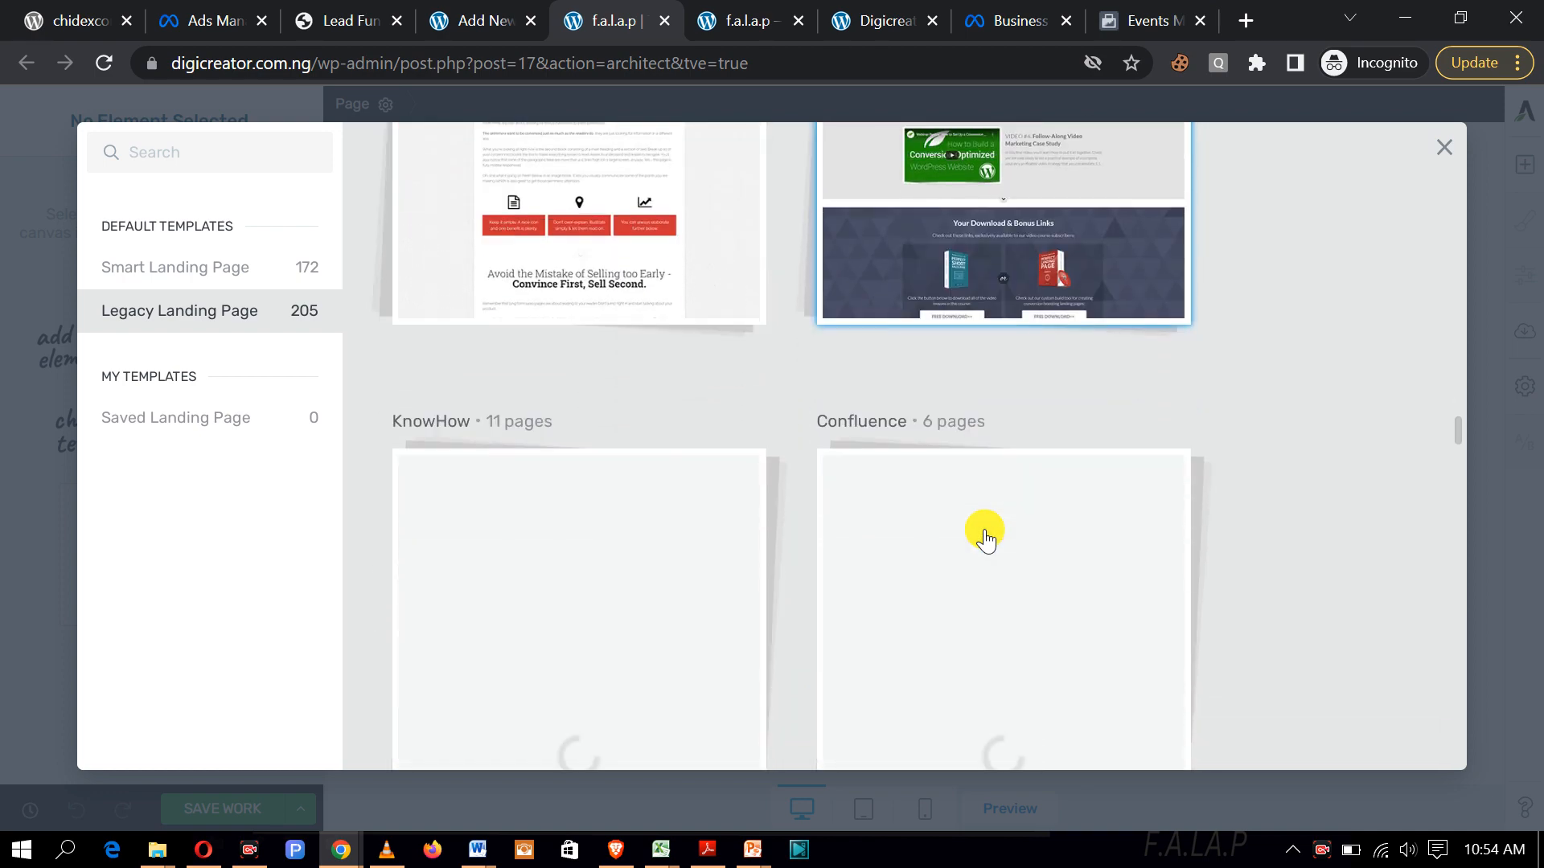
scroll(985, 538, "down", 7)
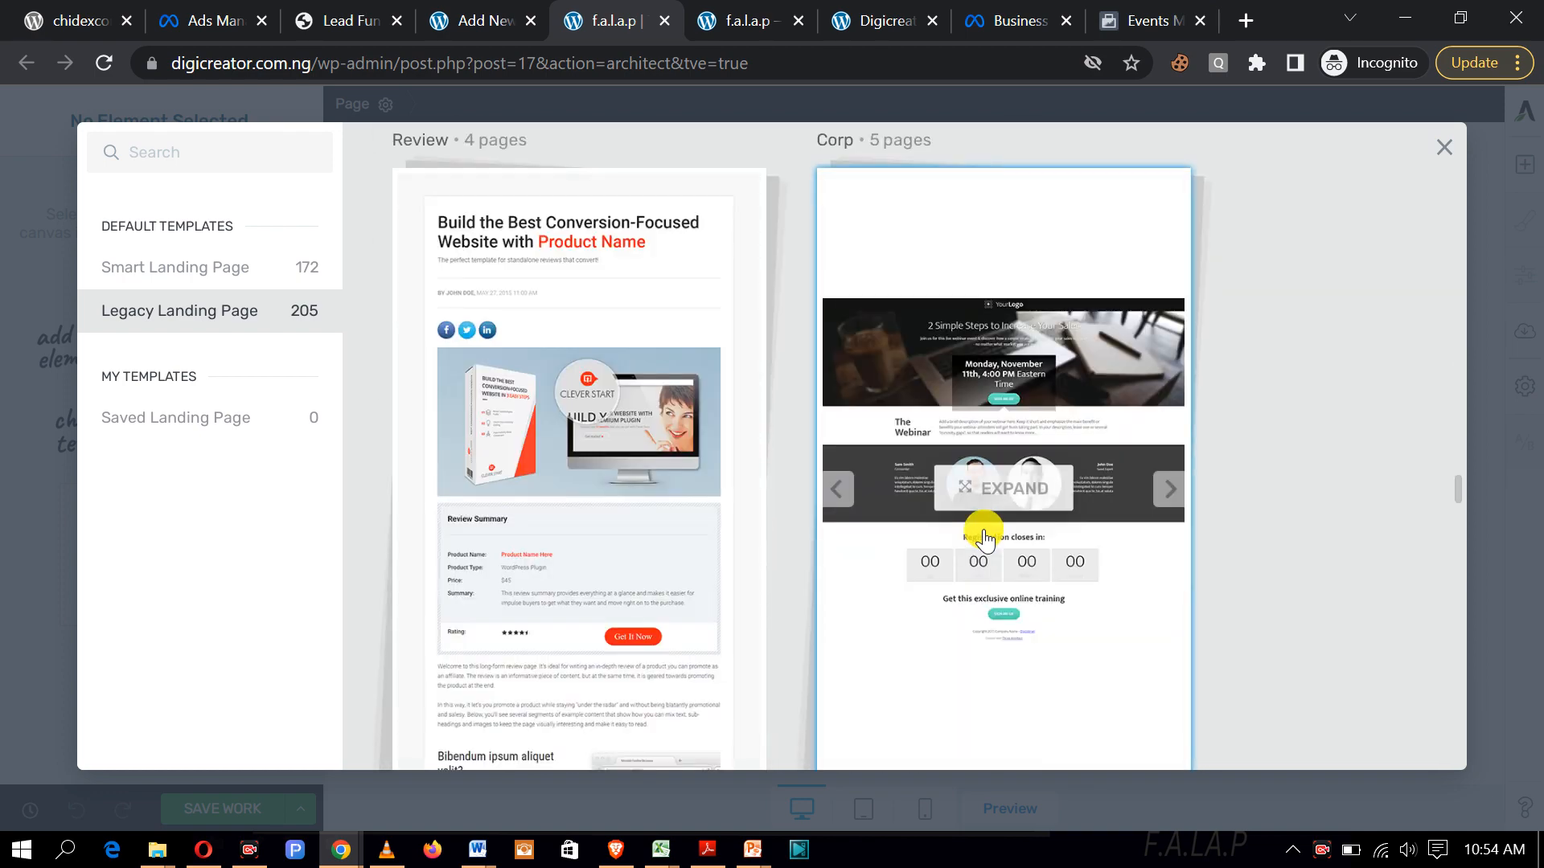
scroll(985, 538, "down", 2)
scroll(985, 537, "down", 5)
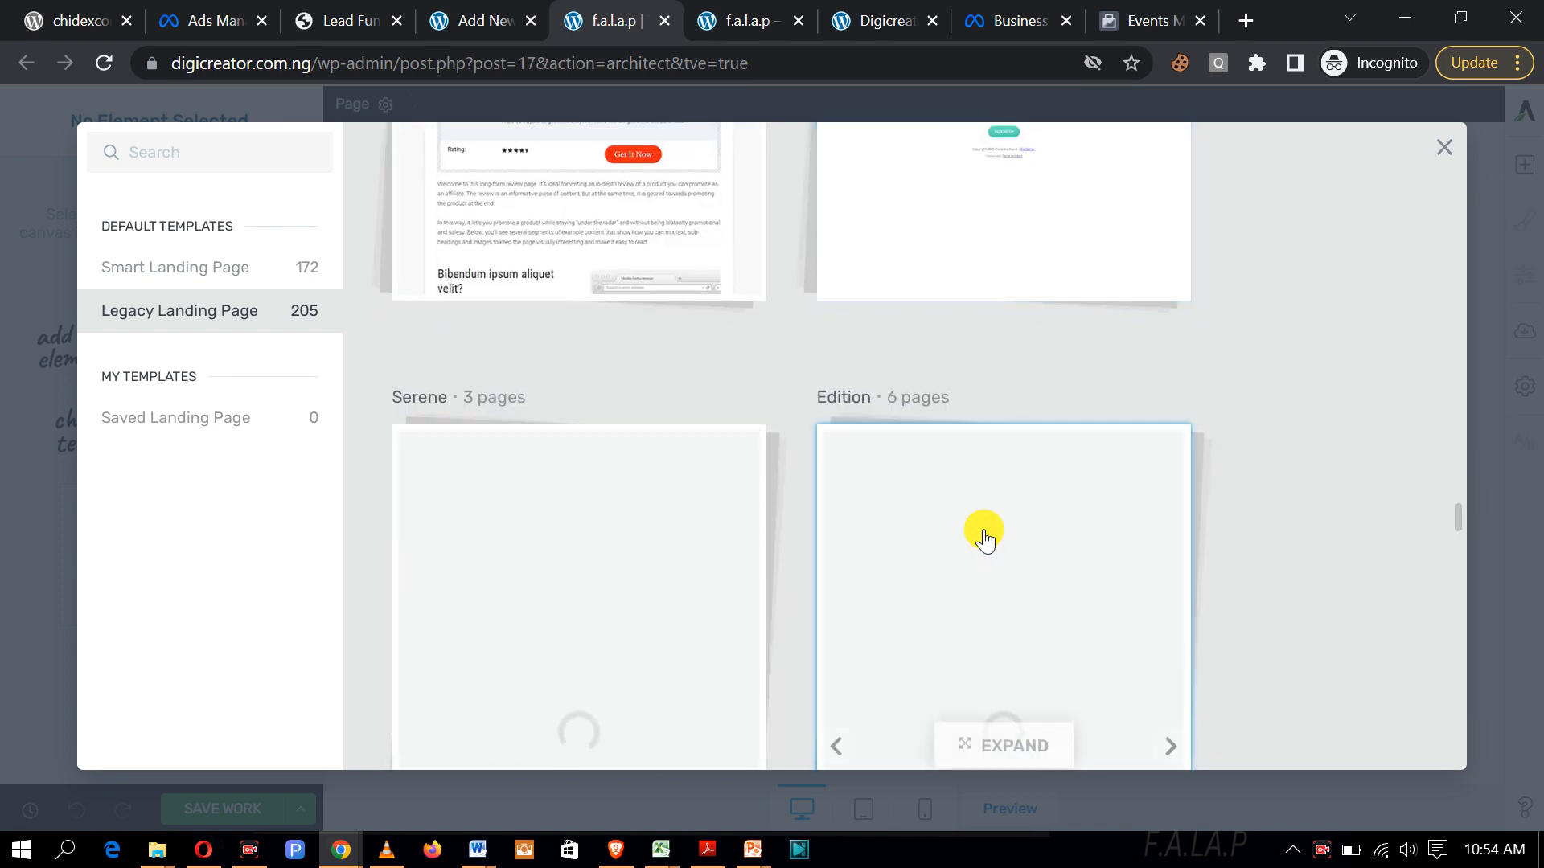
scroll(985, 537, "down", 5)
scroll(985, 537, "up", 2)
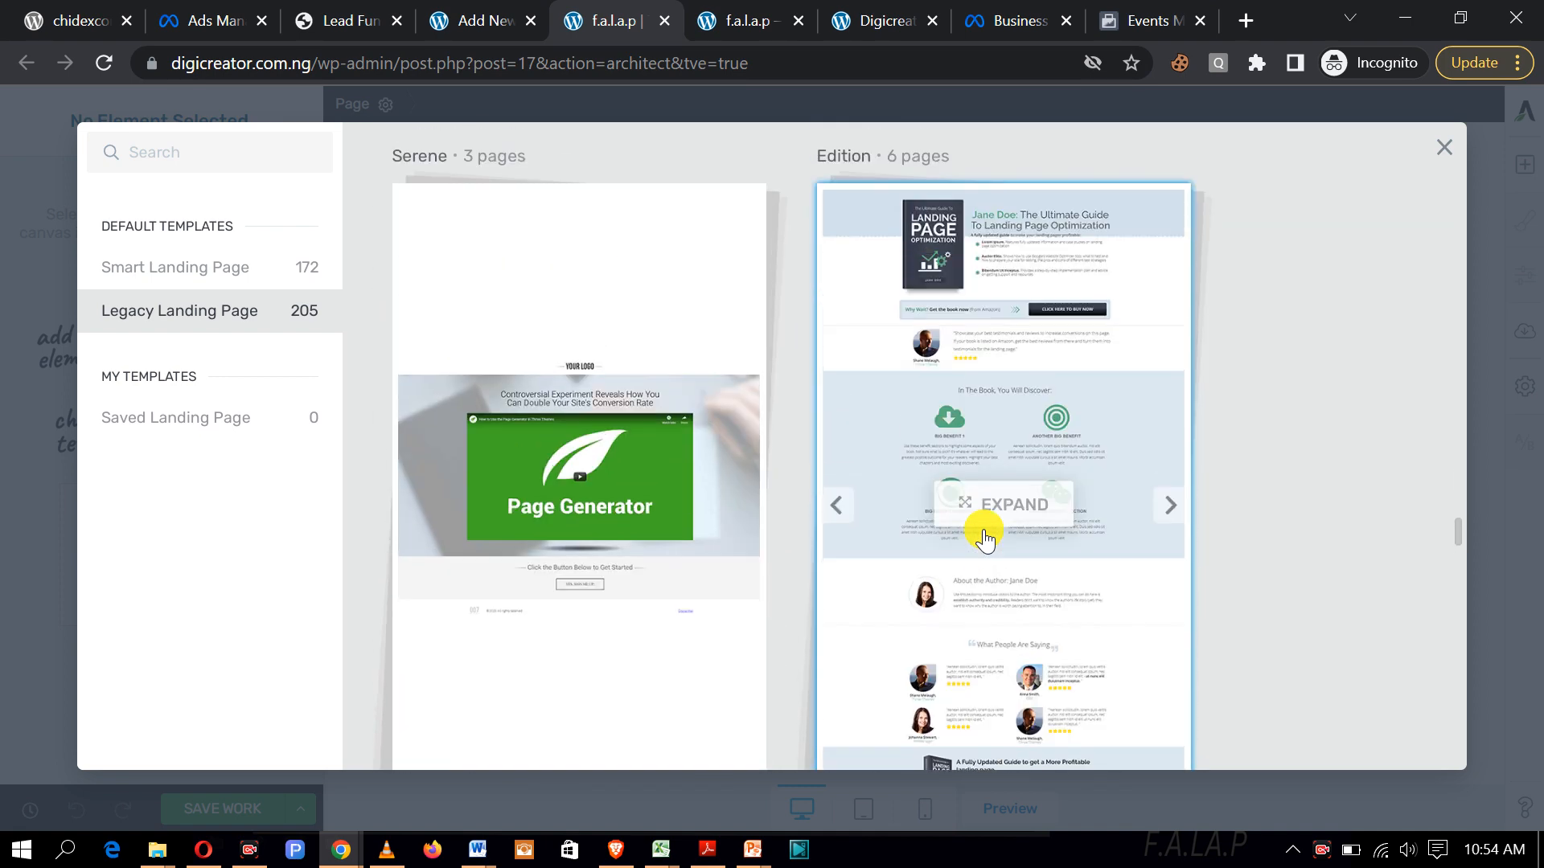
scroll(985, 538, "up", 10)
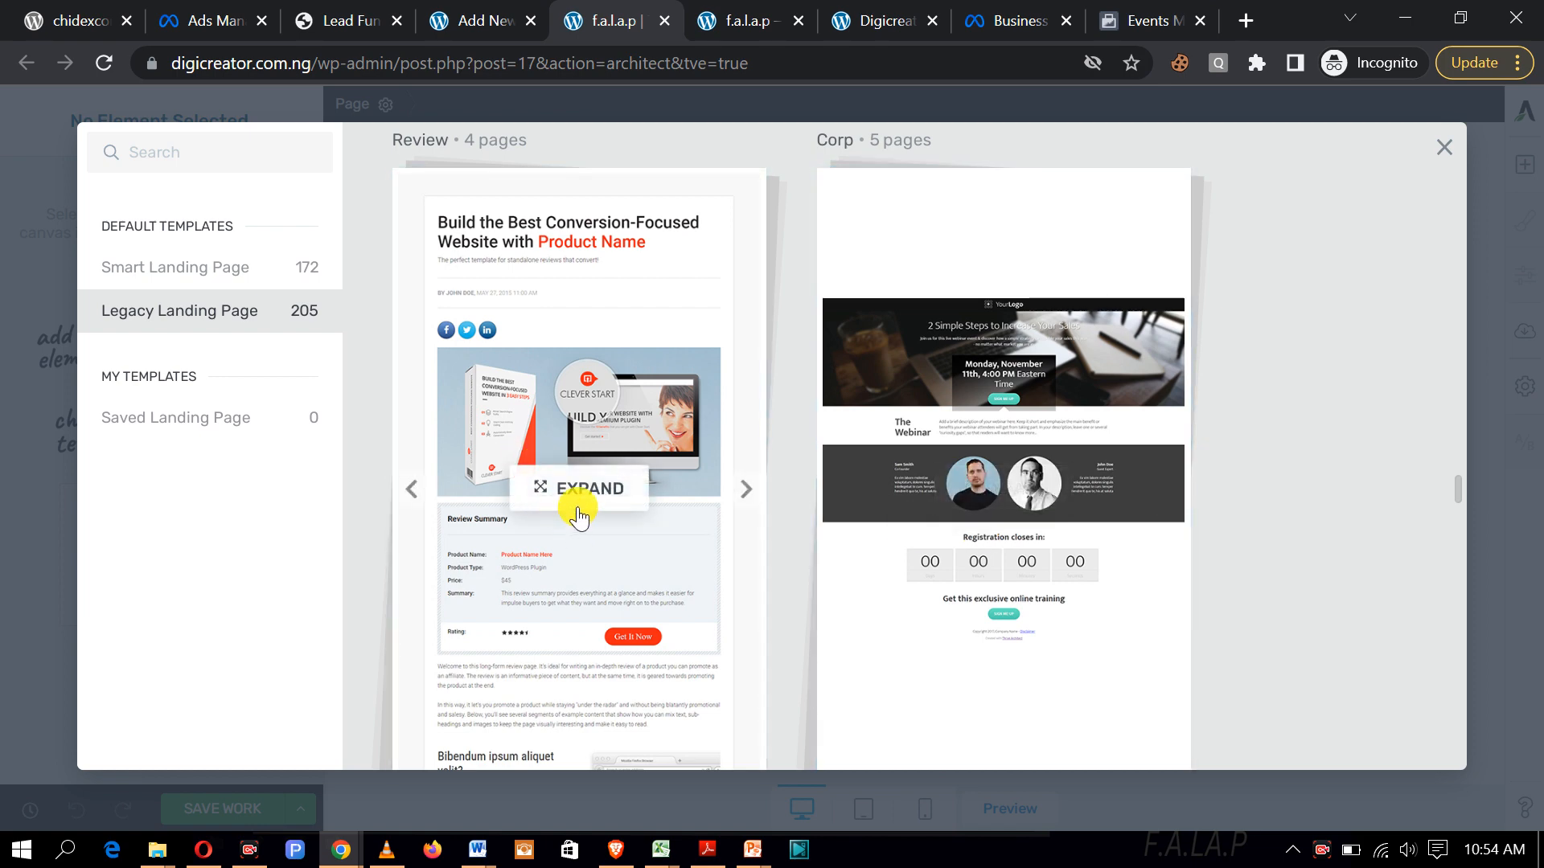
scroll(565, 514, "up", 2)
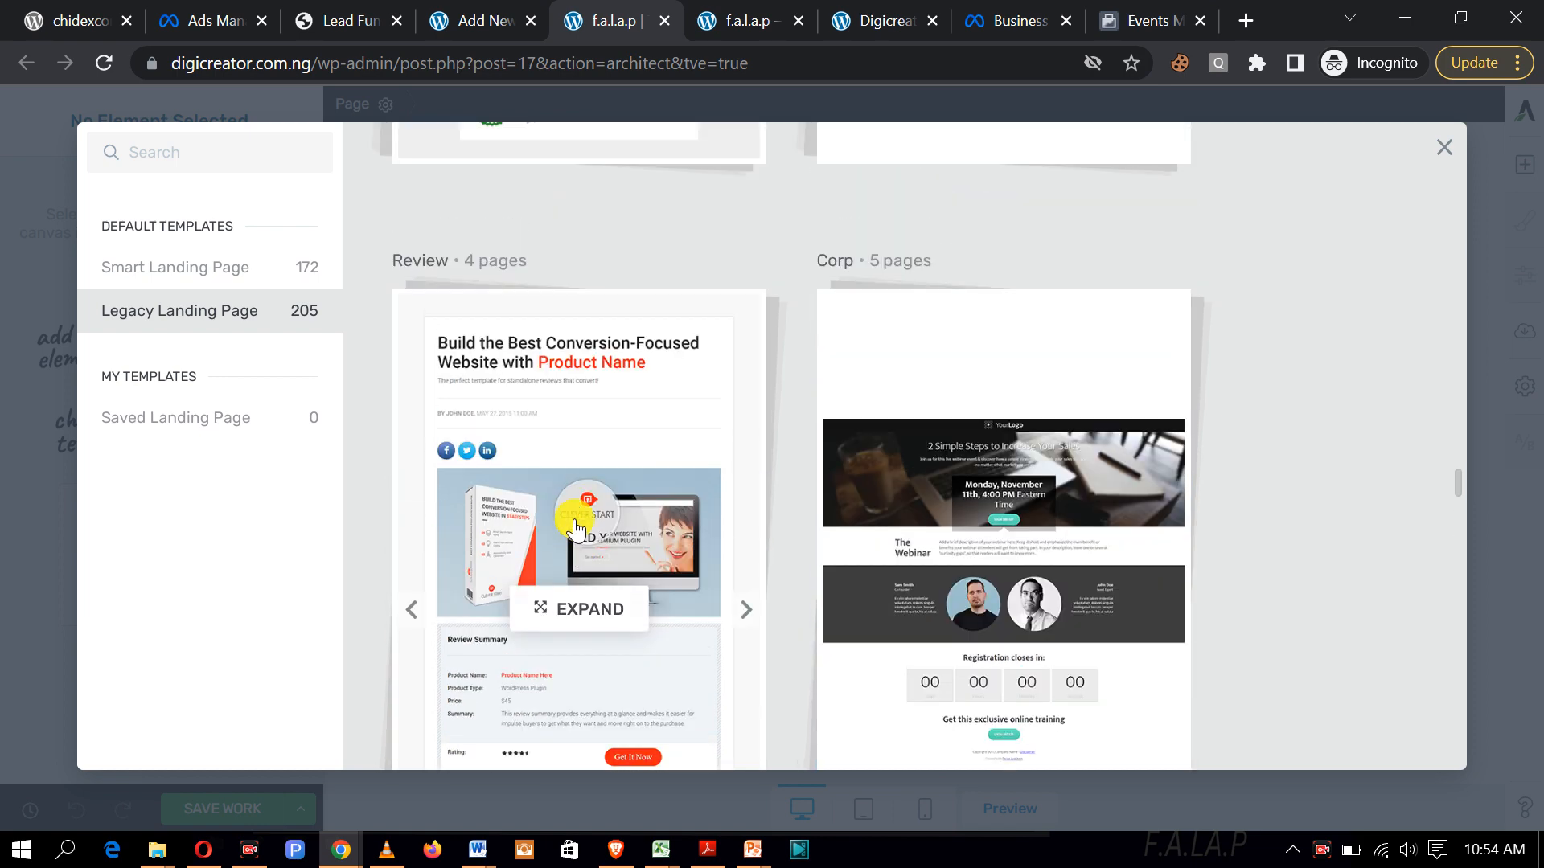
left_click(590, 613)
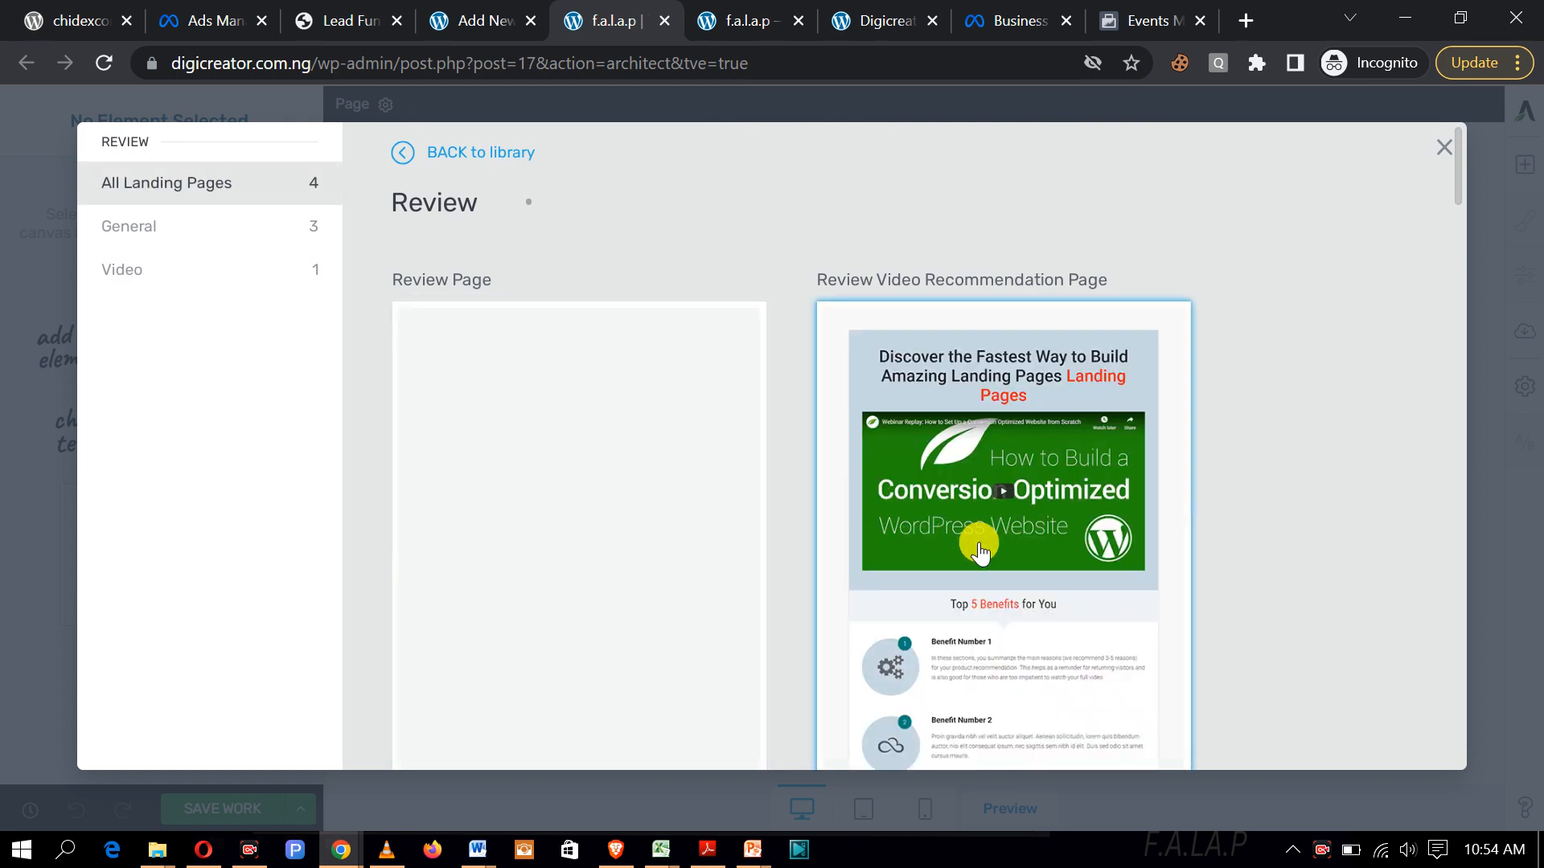
Step: Choose the Review Video Recommendation Page template and apply it to the f.a.l.a.p page
scroll(980, 551, "down", 2)
scroll(979, 551, "down", 10)
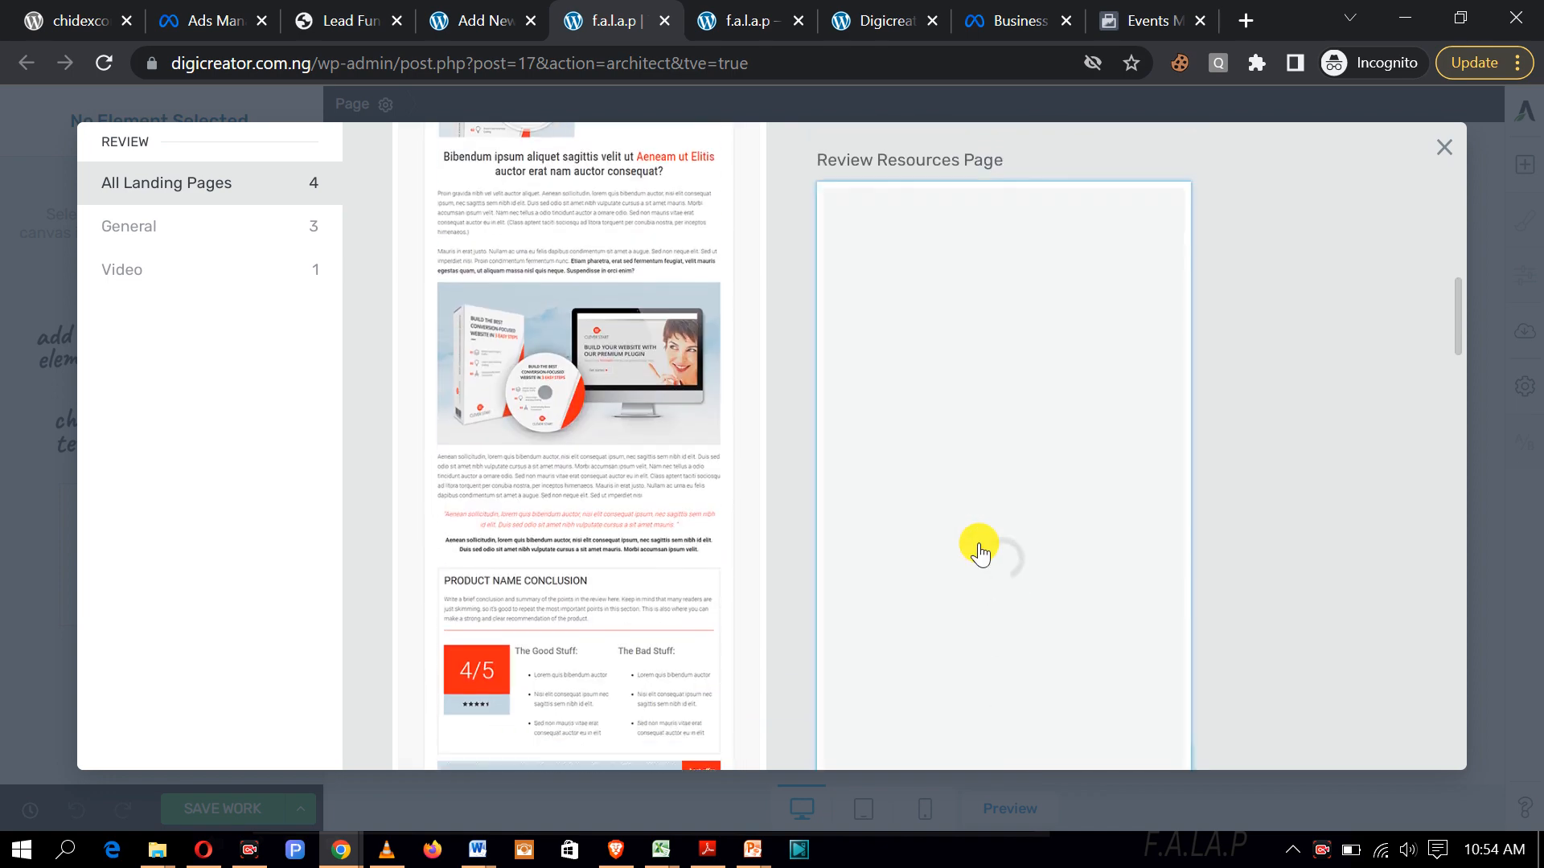
scroll(979, 547, "down", 7)
scroll(979, 552, "up", 5)
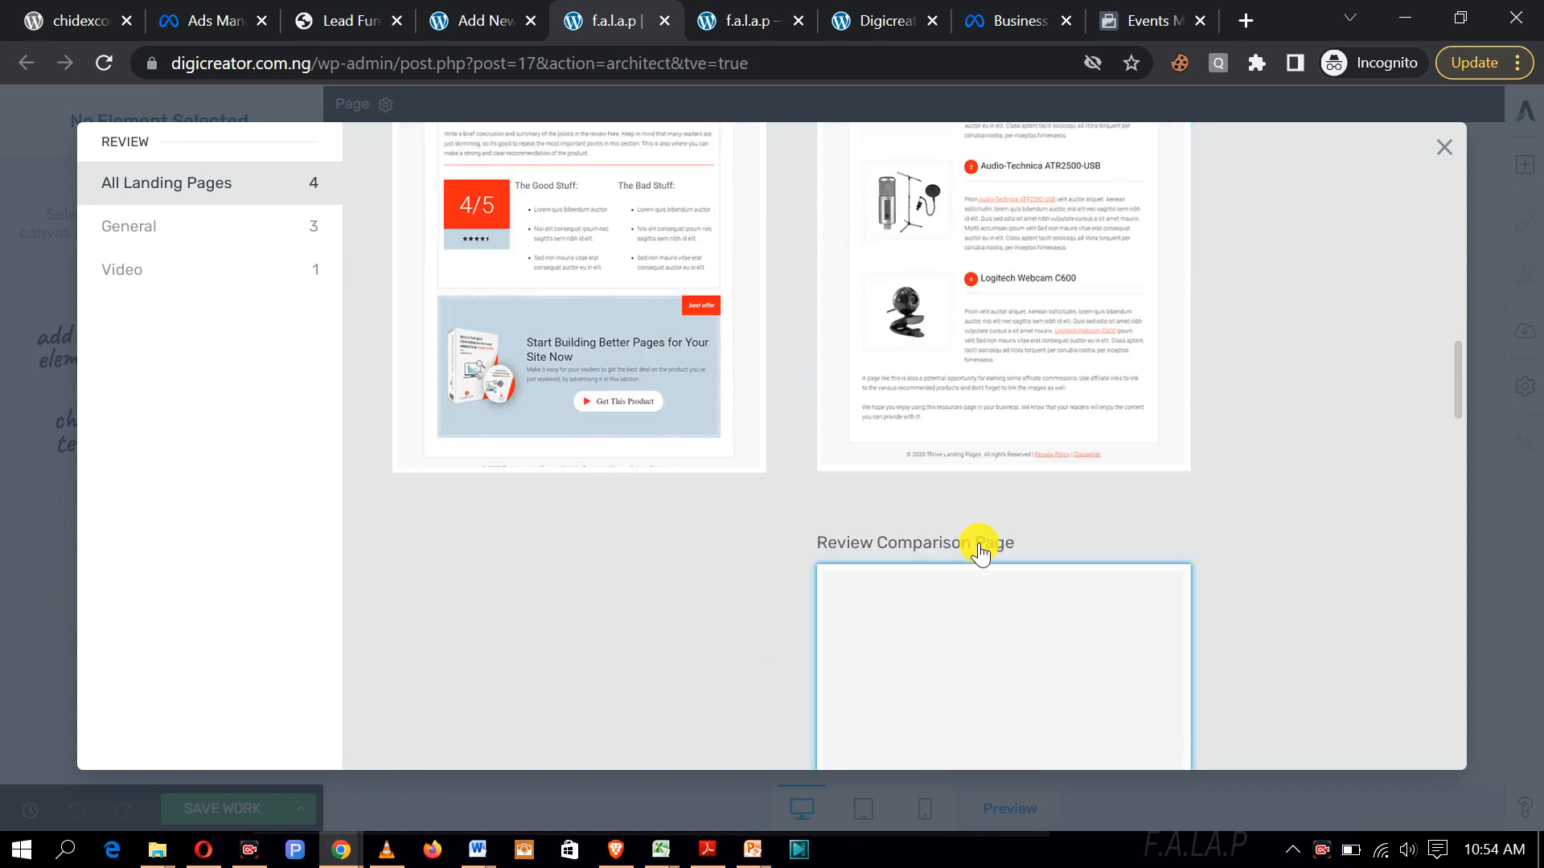
scroll(982, 644, "down", 6)
scroll(985, 637, "down", 1)
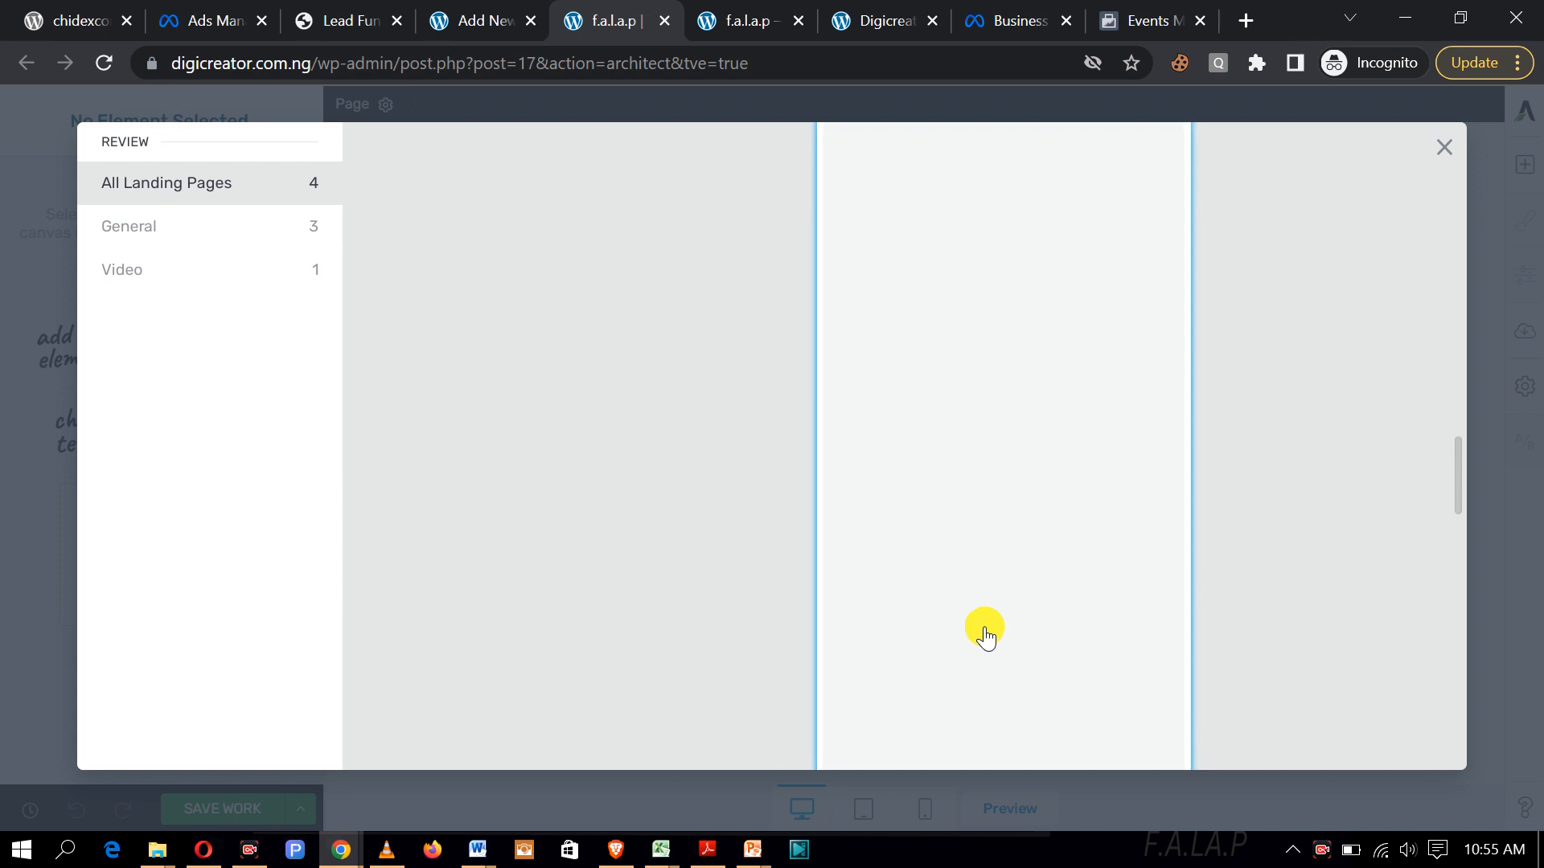
scroll(986, 638, "up", 20)
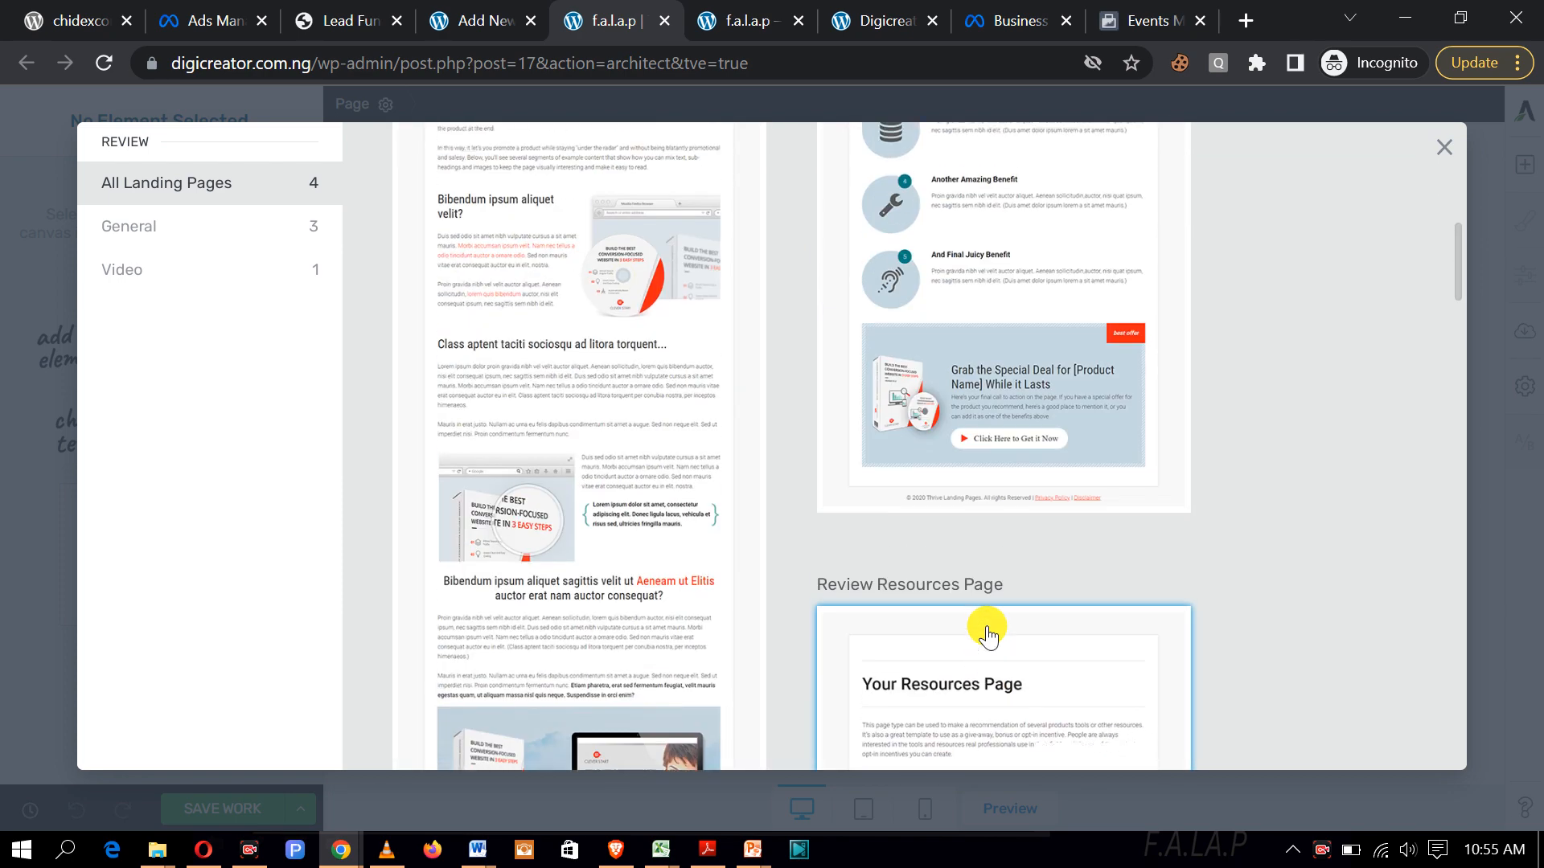
scroll(988, 635, "up", 2)
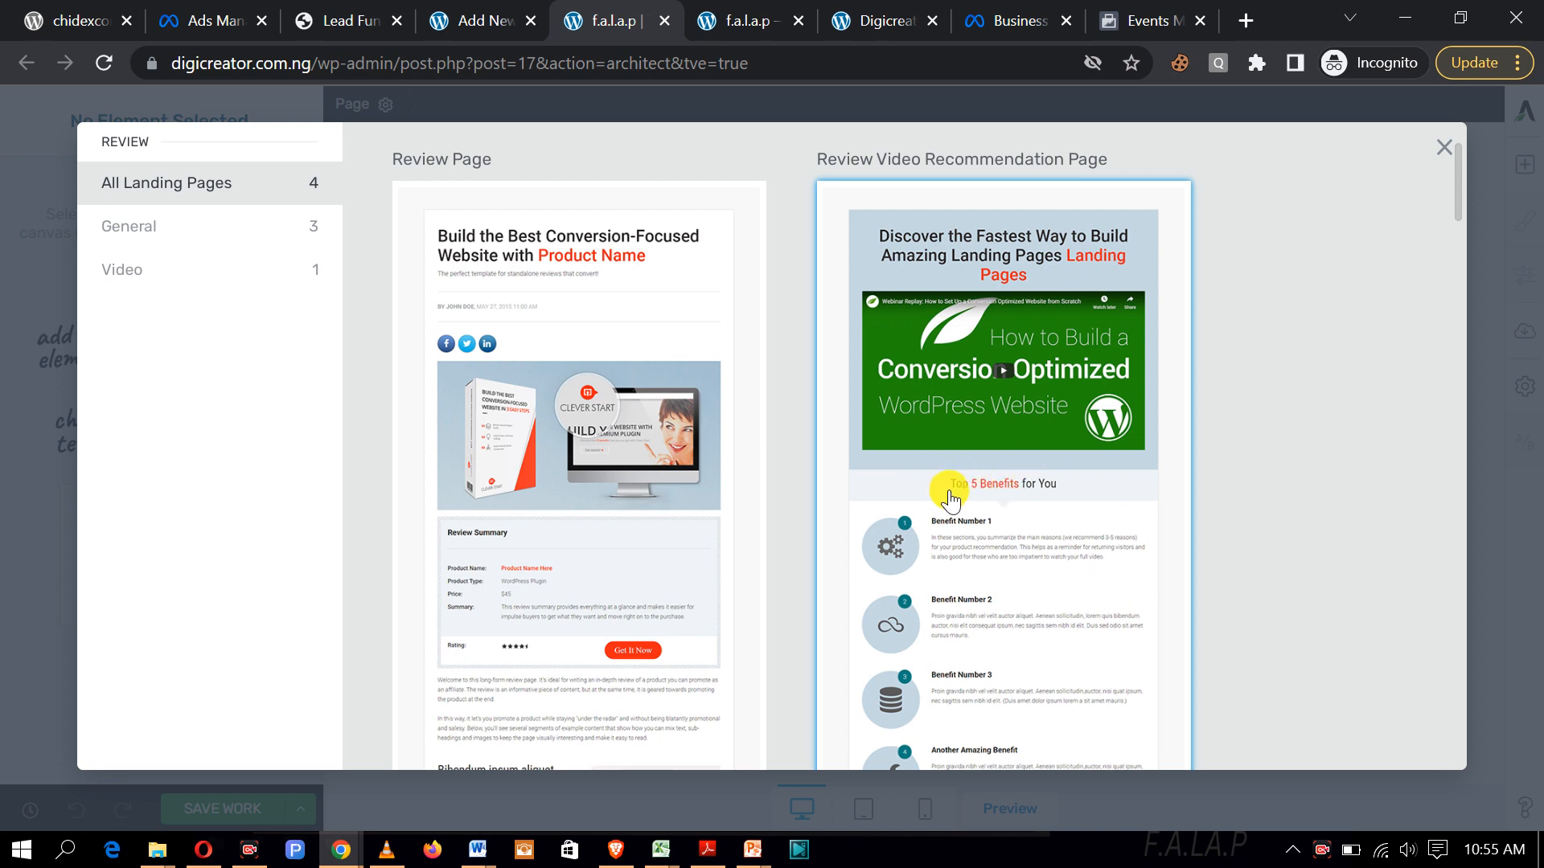
scroll(949, 486, "down", 1)
scroll(1037, 503, "down", 1)
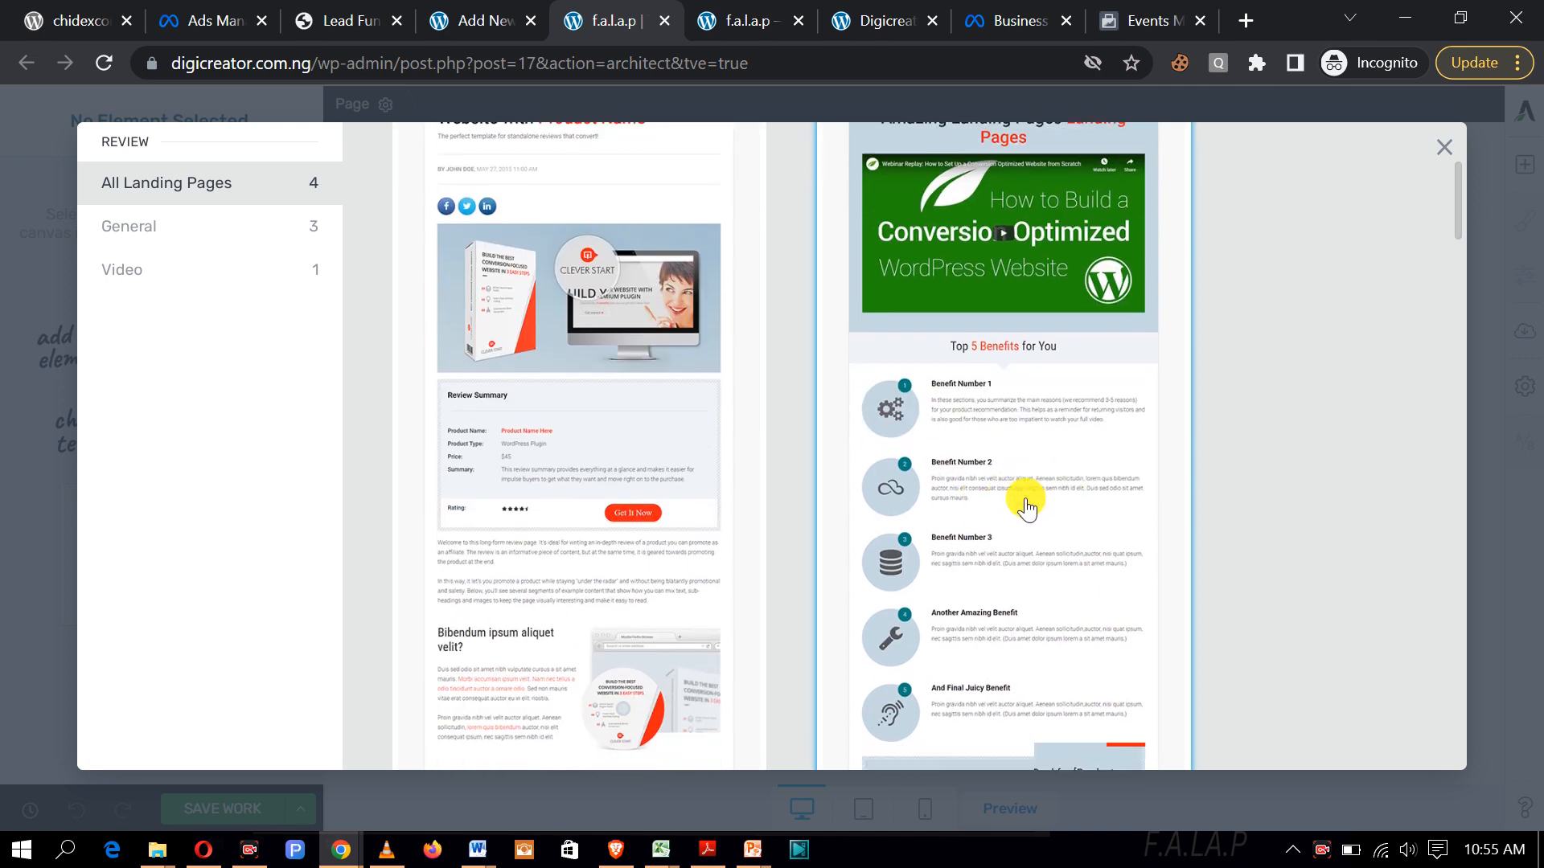
left_click(1012, 455)
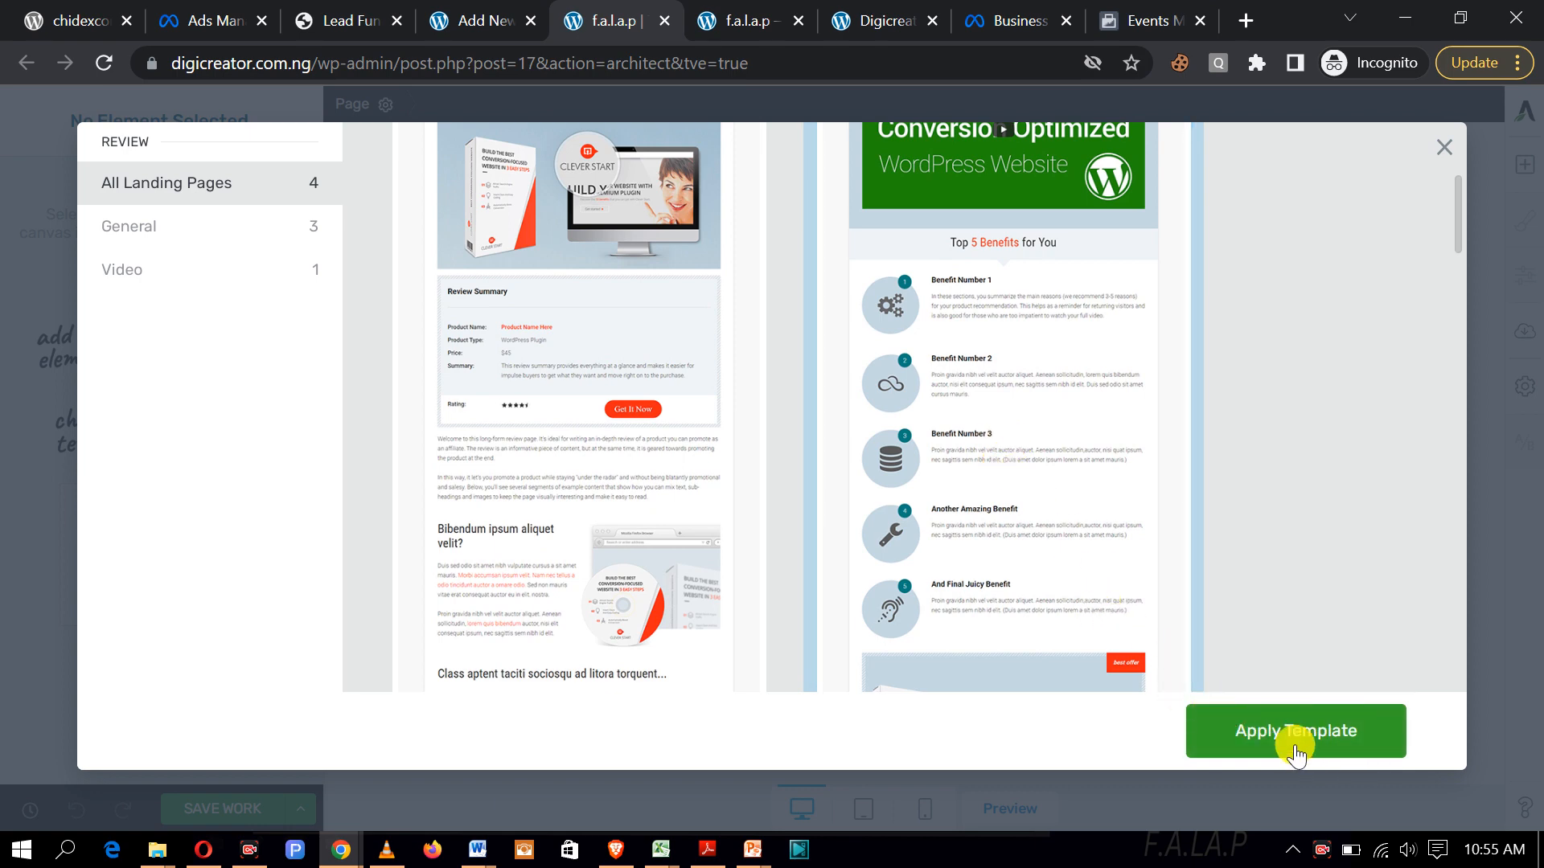
left_click(1275, 733)
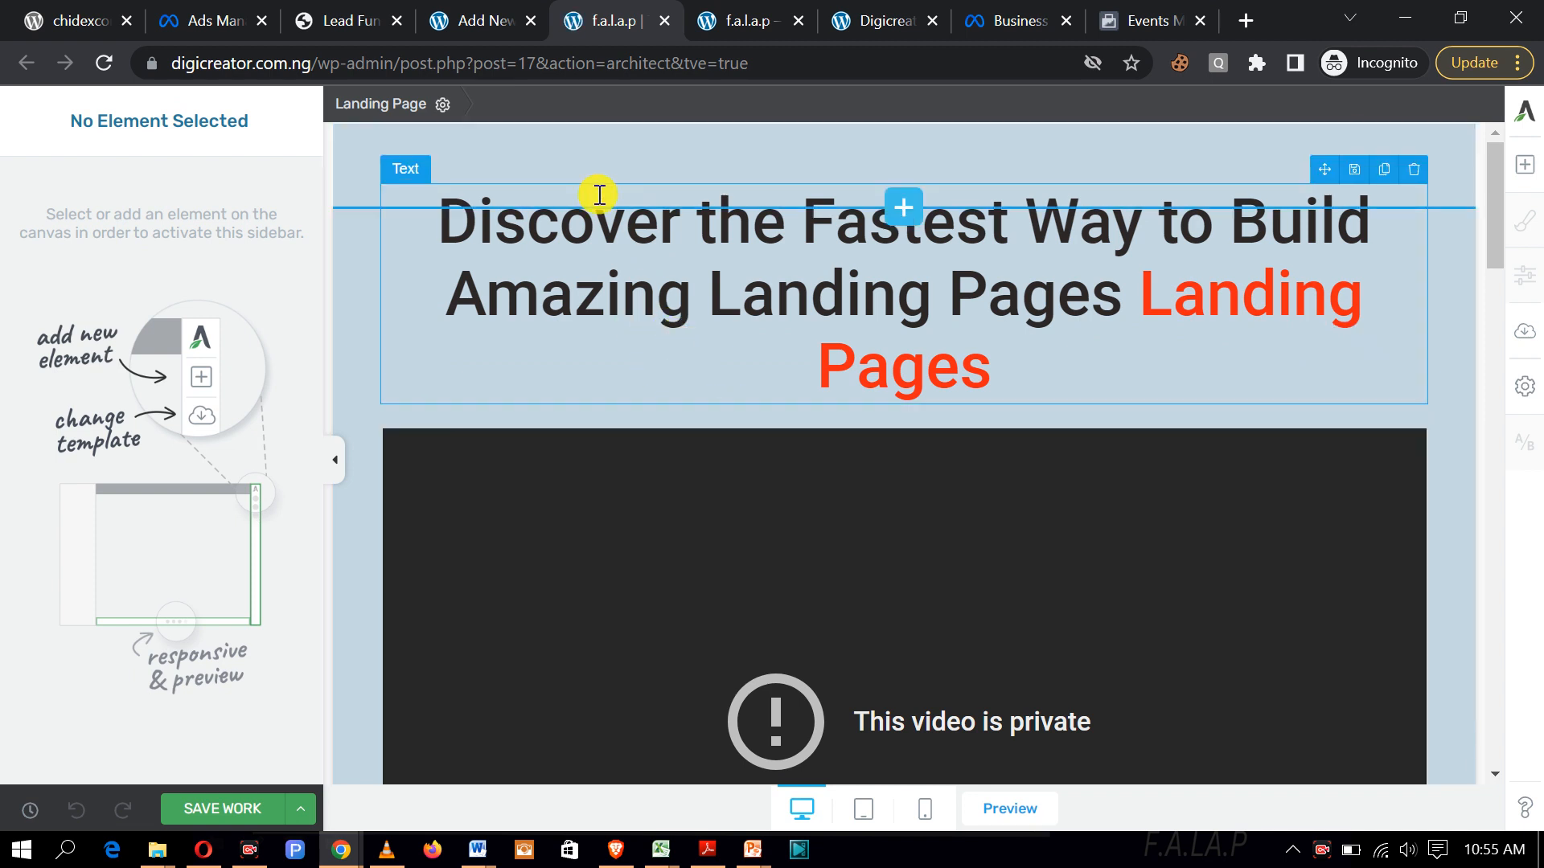
Step: Replace the headline's opening words with 'Introducing the Facebook Ads Like A Pro Course'
left_click(916, 300)
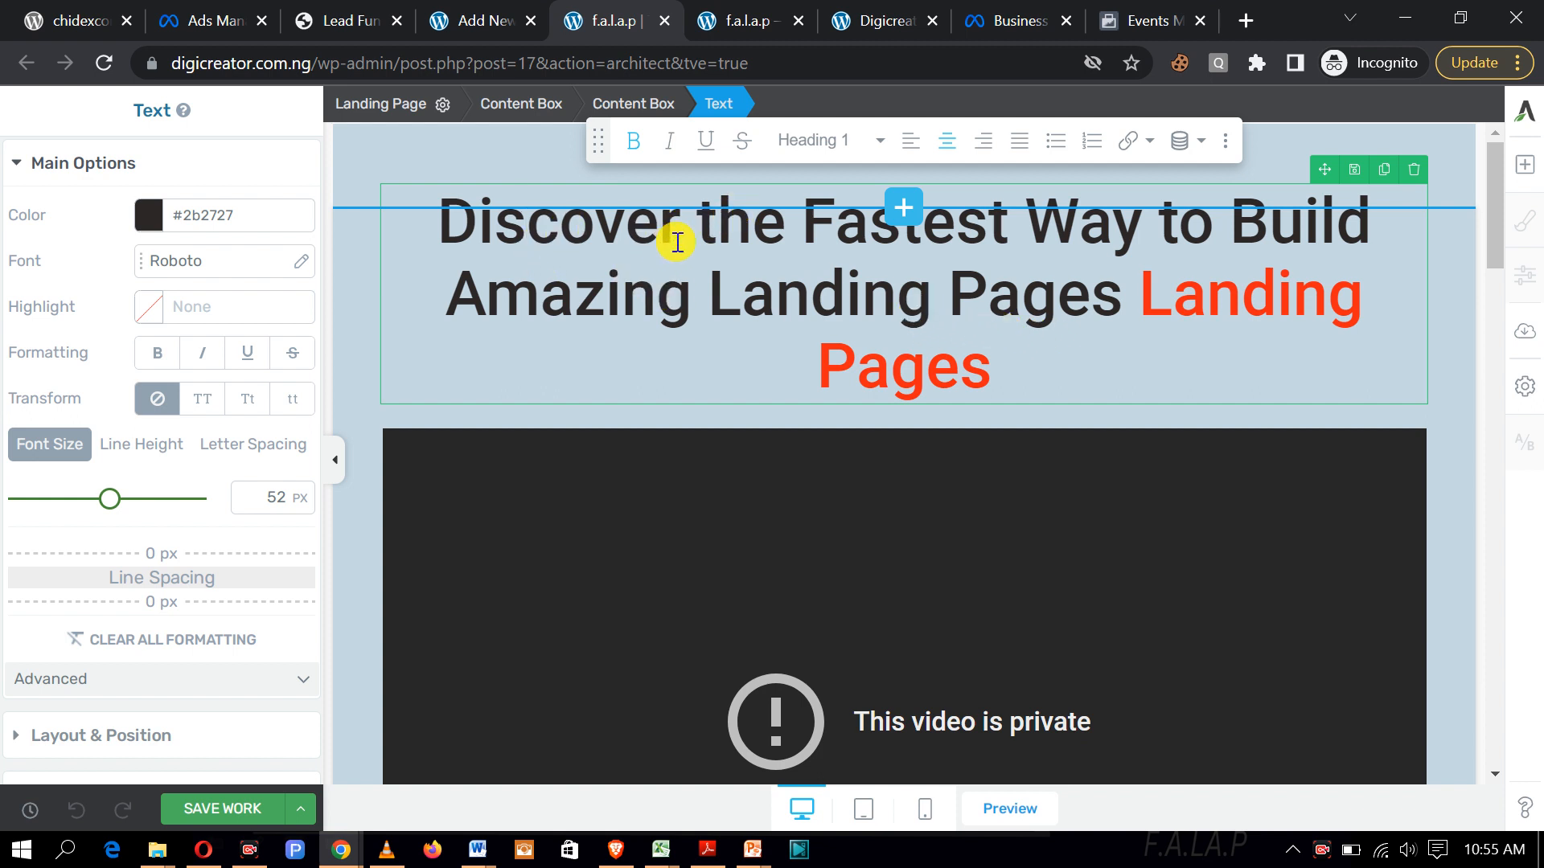
key("BackSpace")
key("BackSpace")
key("BackSpace")
key("BackSpace")
key("BackSpace")
key("BackSpace")
key("BackSpace")
key("BackSpace")
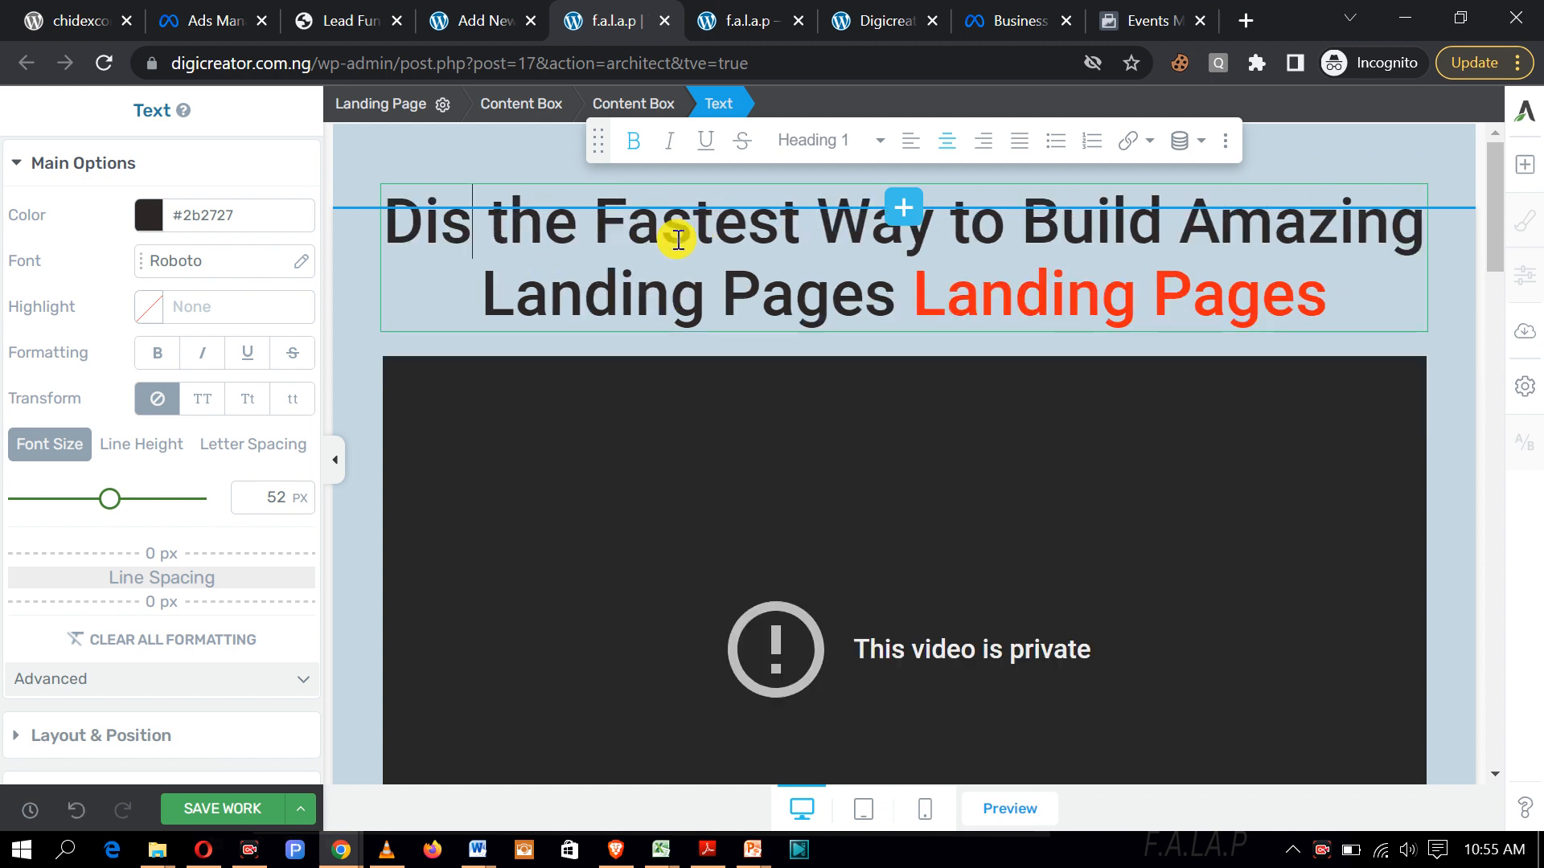
type("Introducin")
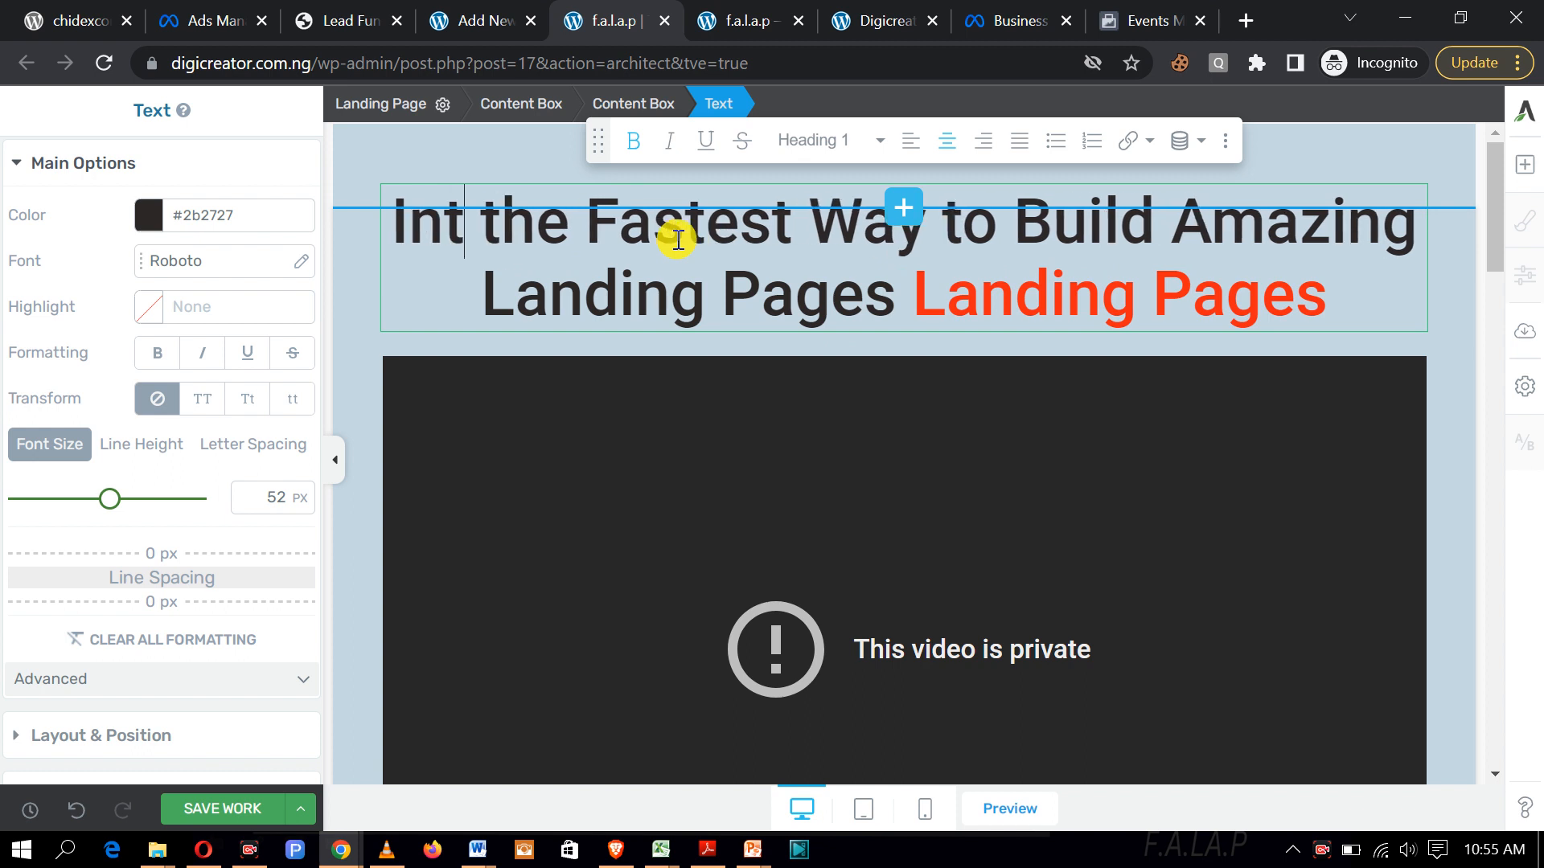
type("g")
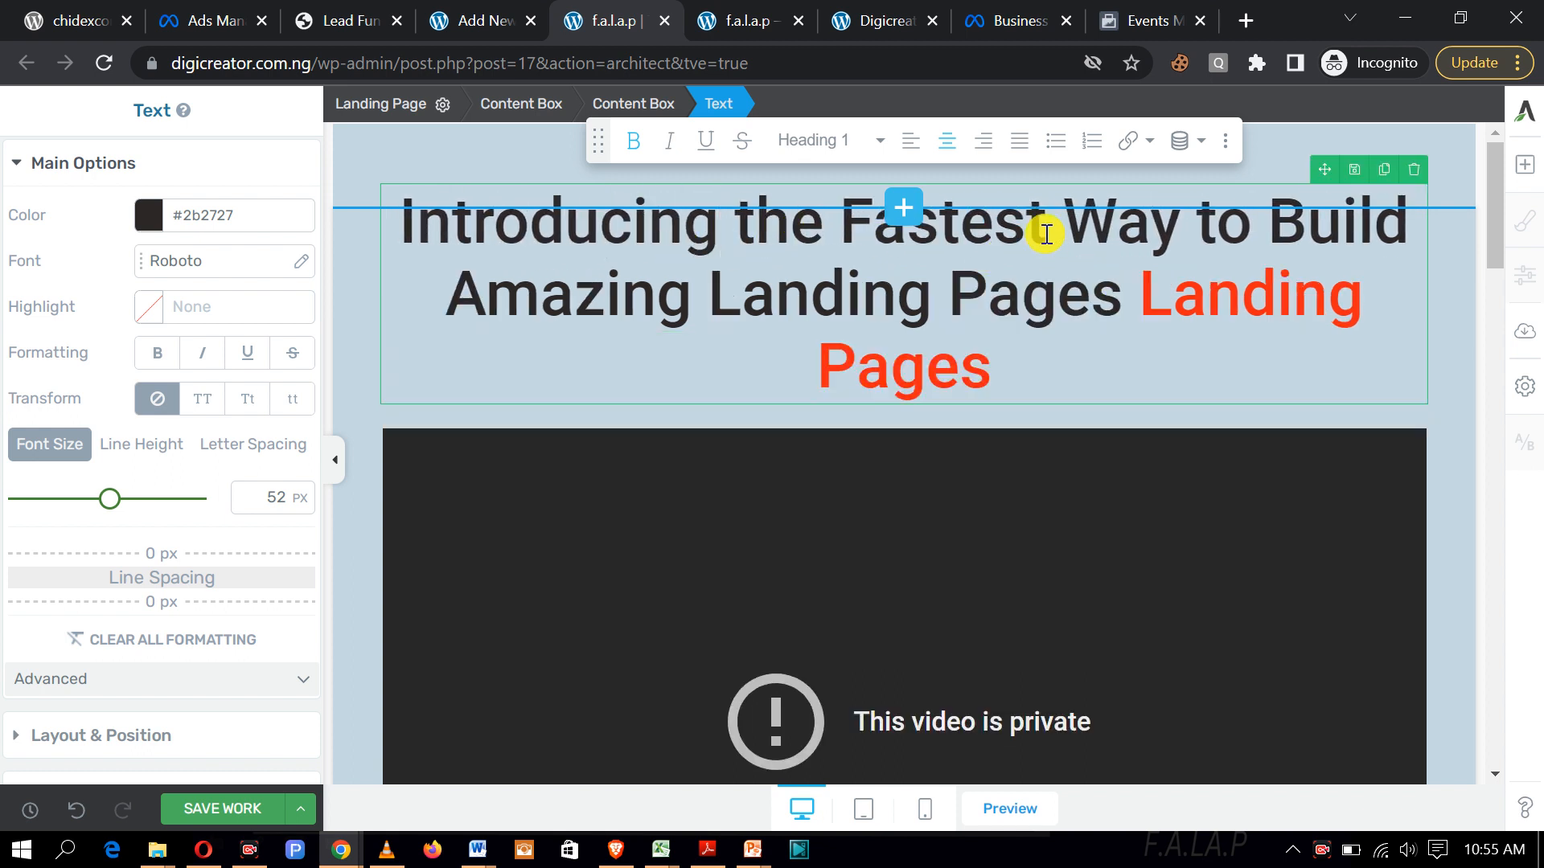
key("BackSpace")
key("BackSpace")
key("BackSpace")
key("BackSpace")
key("BackSpace")
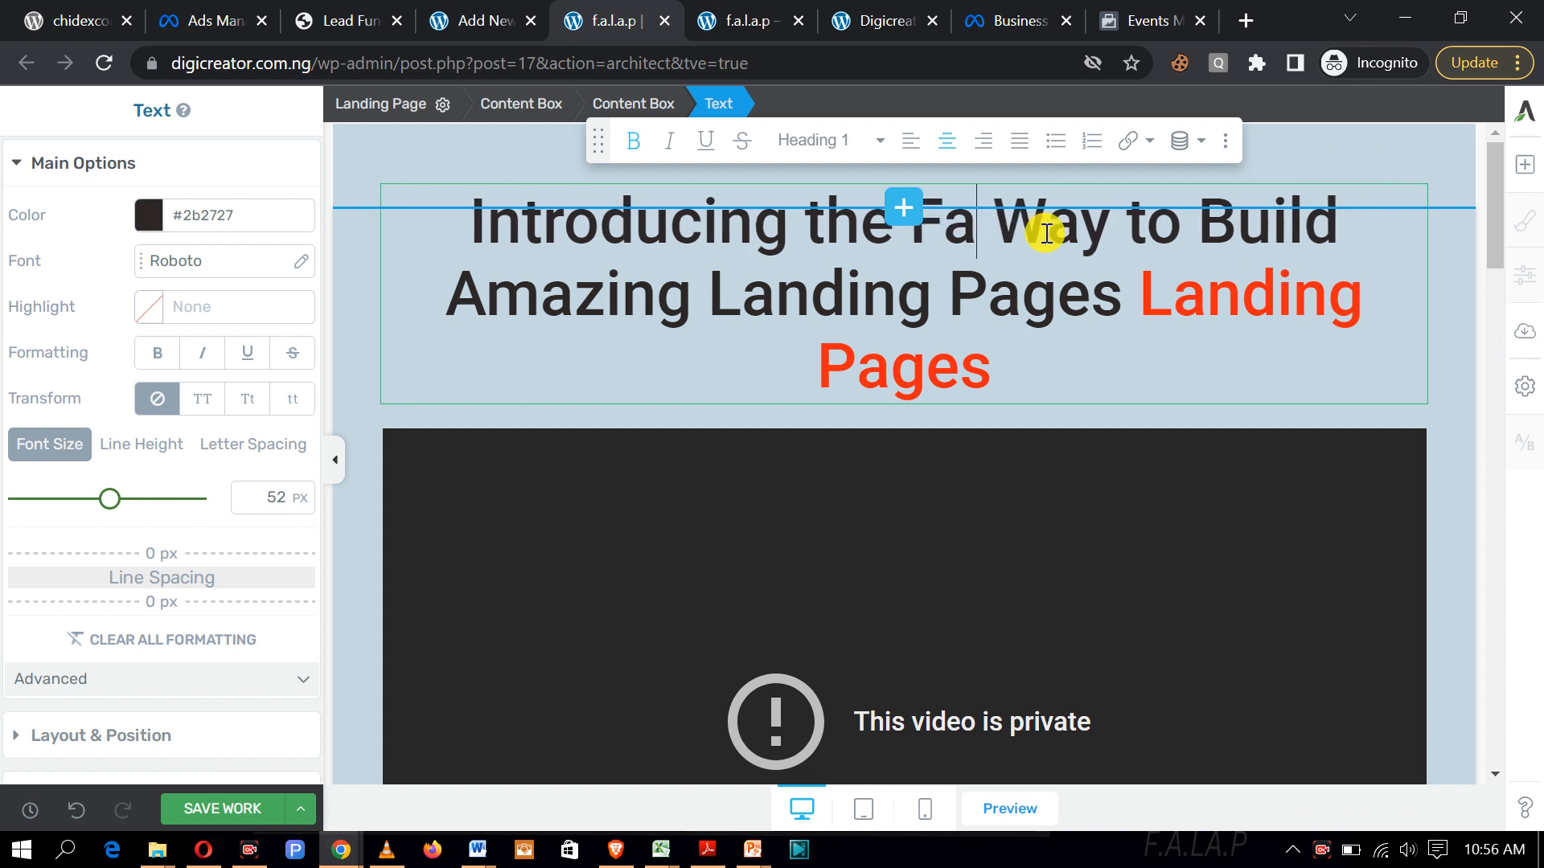
type("cebook")
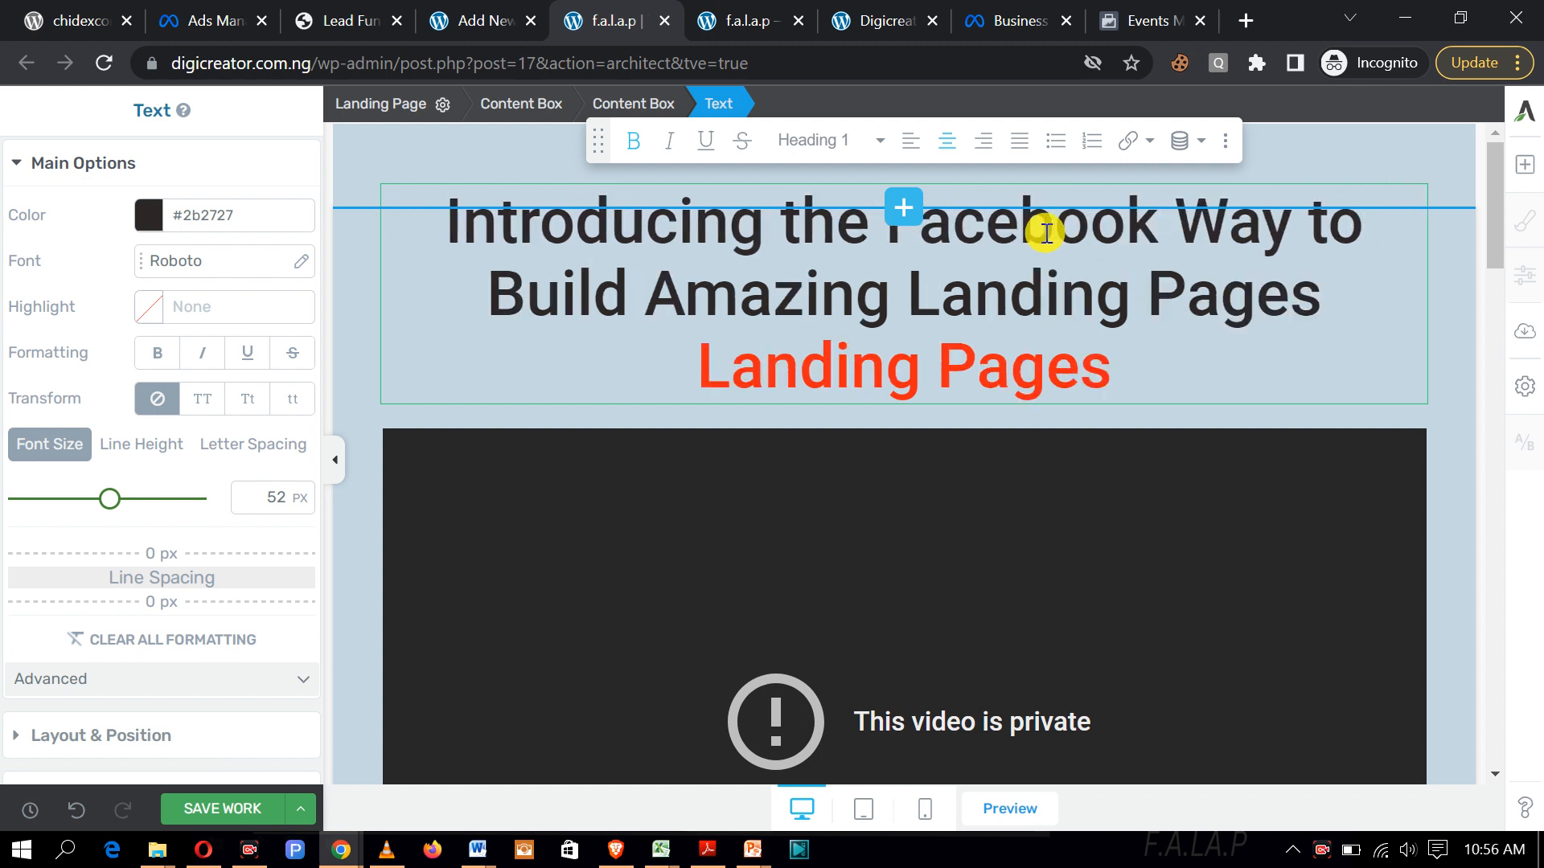
type(" AD")
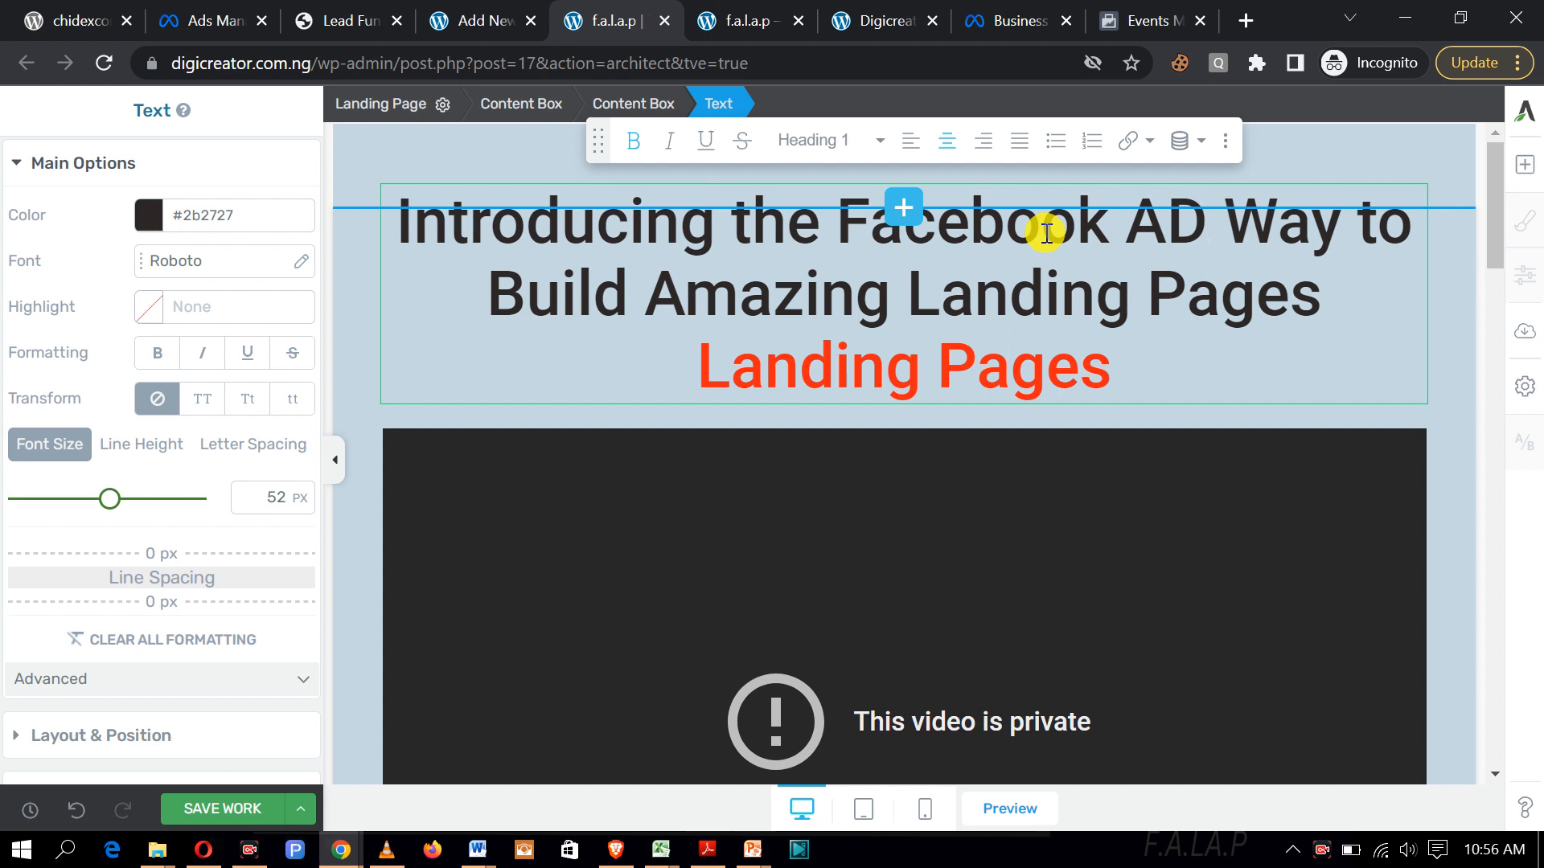
key("BackSpace")
type("ds ")
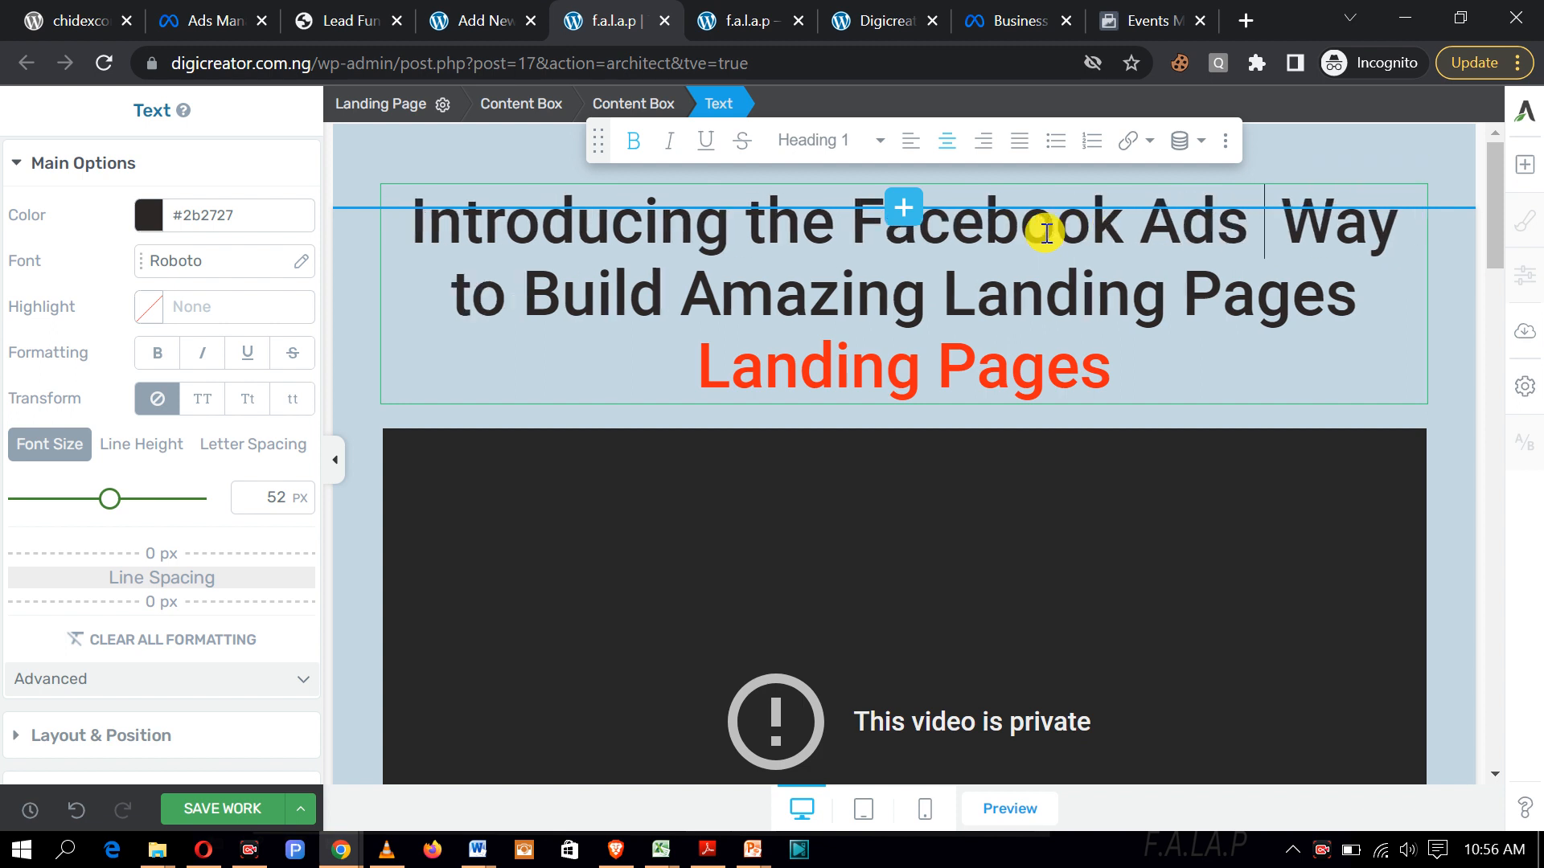
type("Lk")
key("BackSpace")
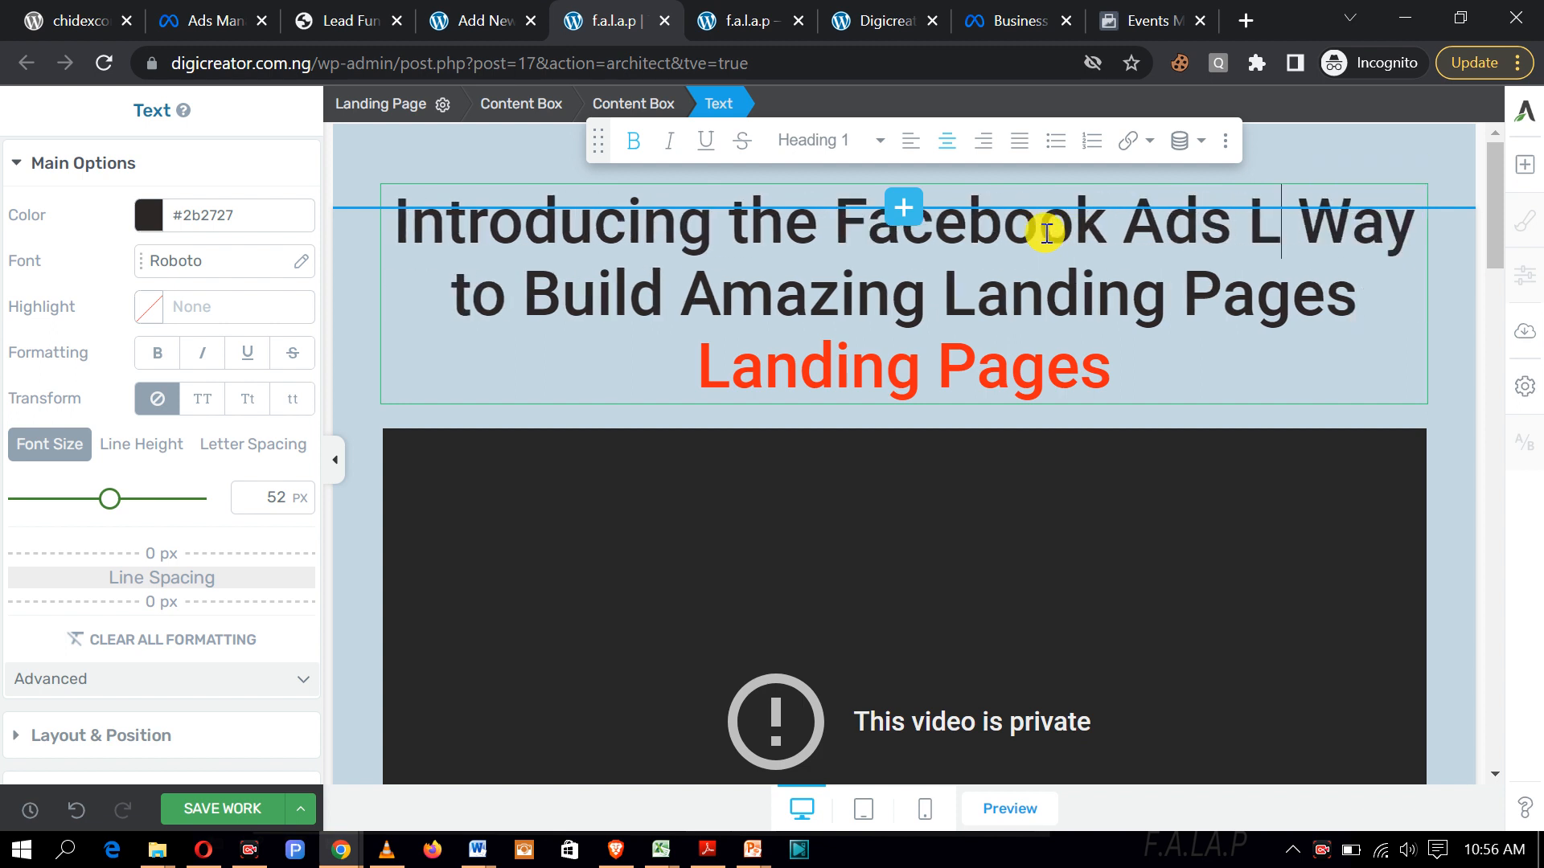
type("ike A P")
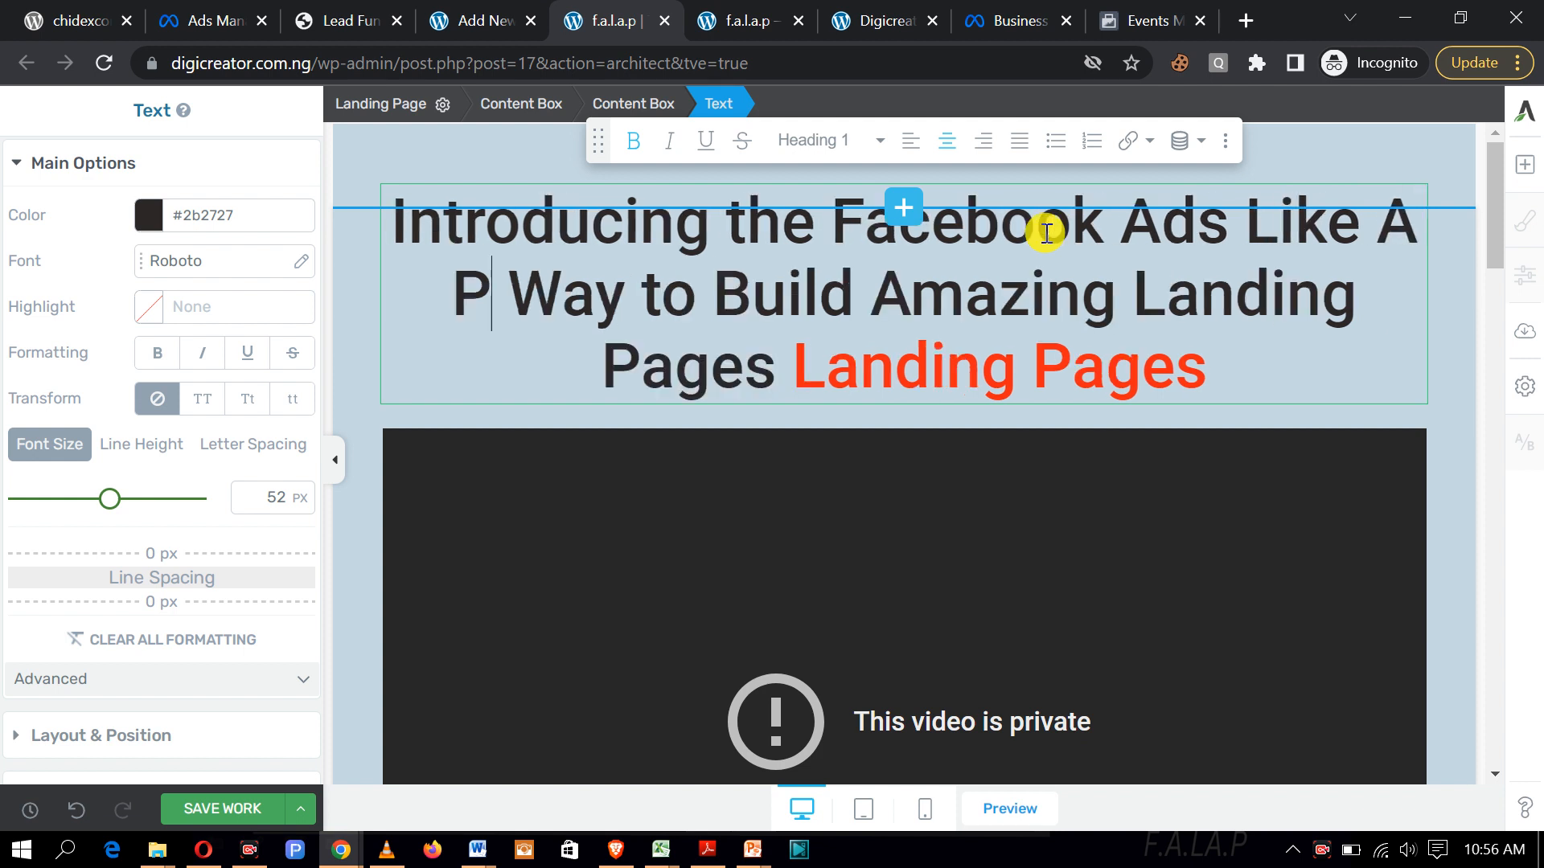
type("RO")
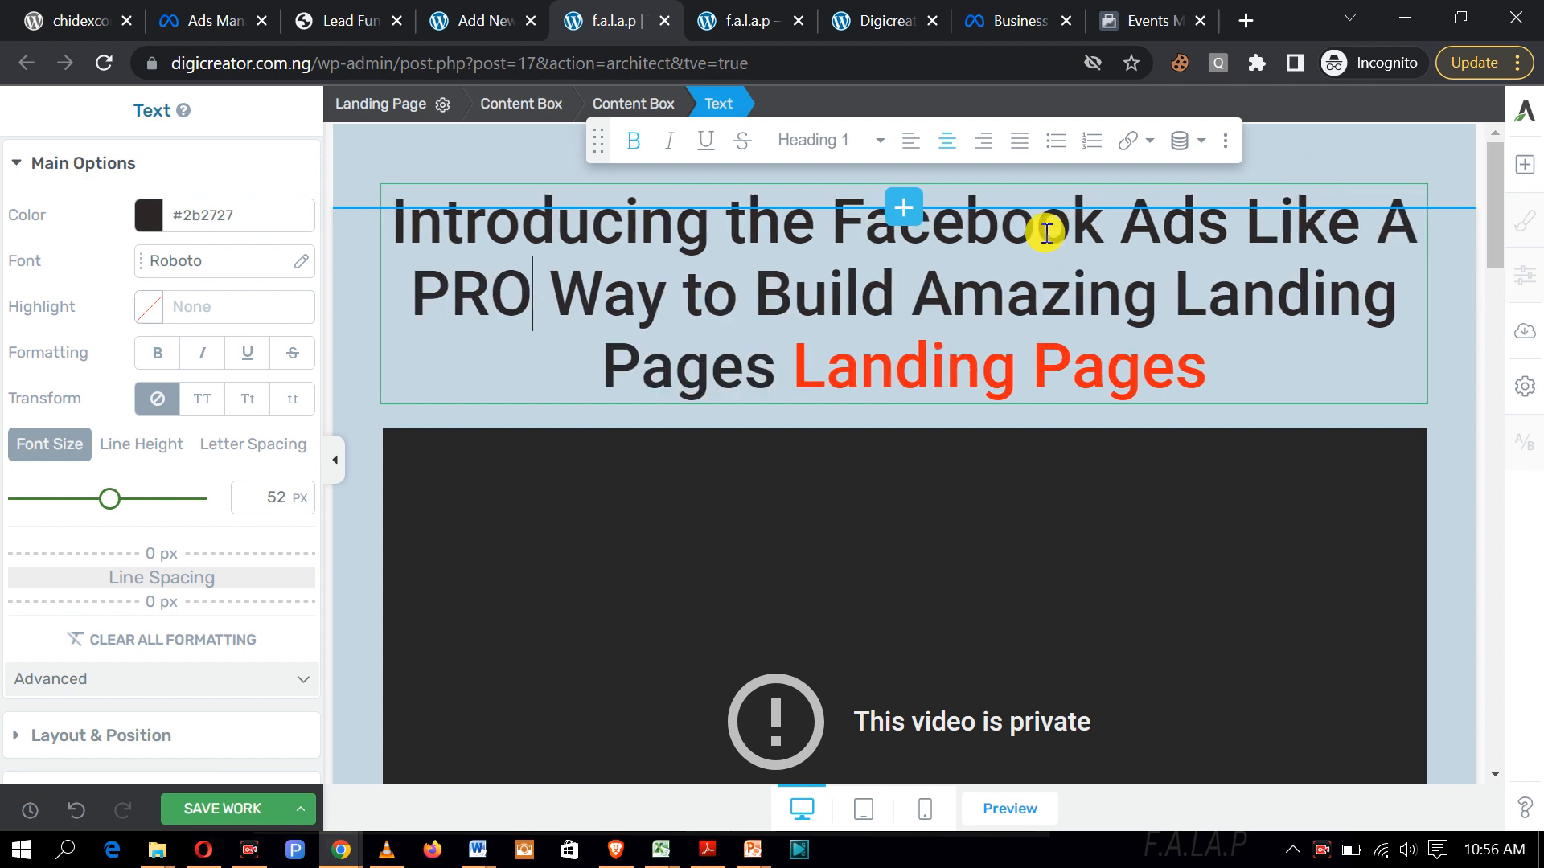
key("BackSpace")
key("BackSpace")
key("BackSpace")
type("ro C")
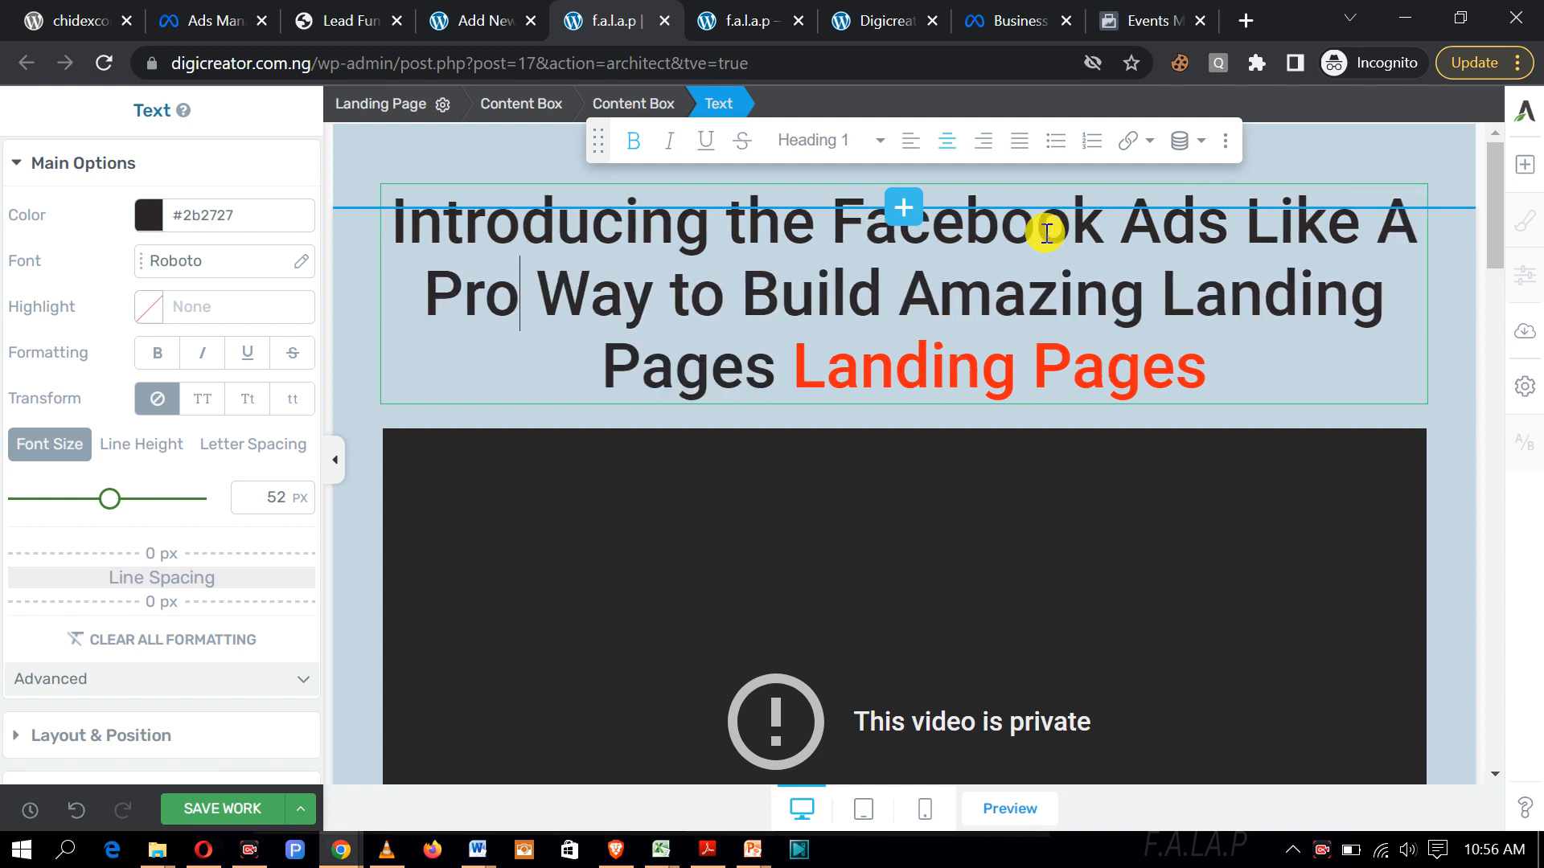
type("ours")
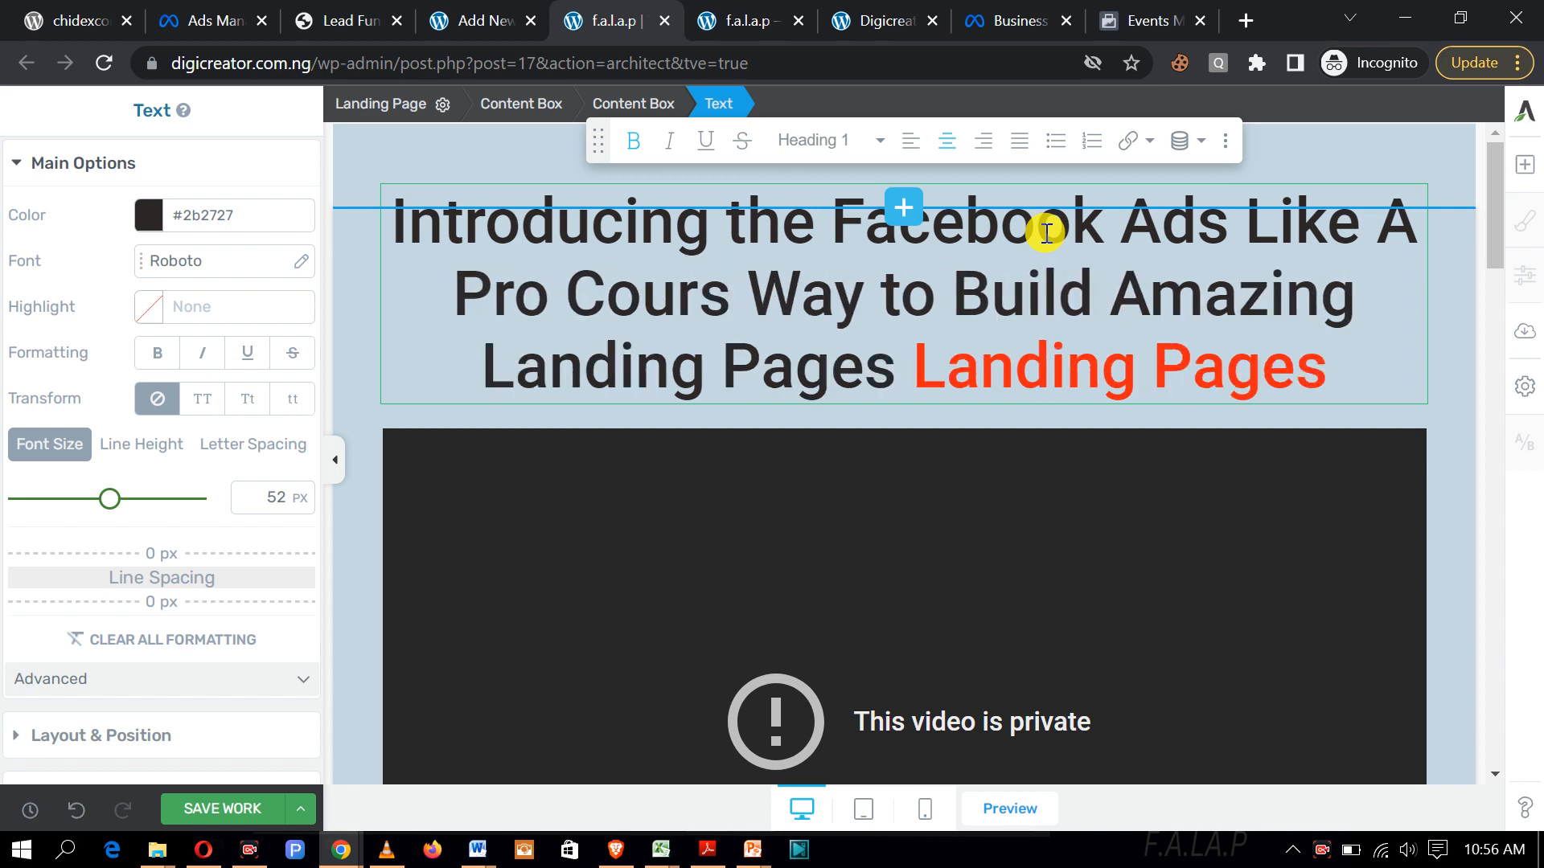
type("e")
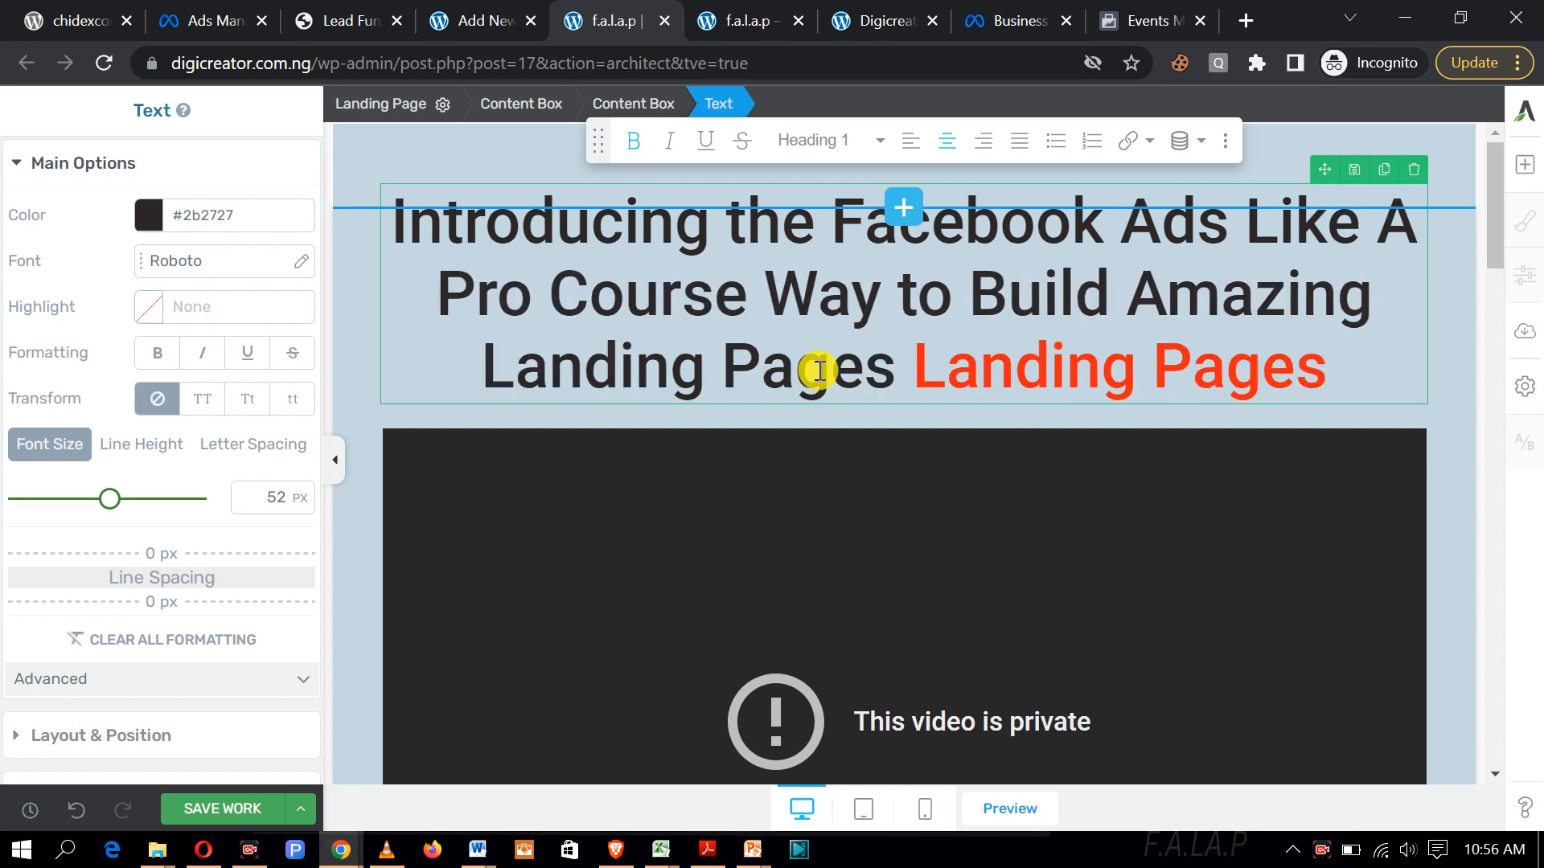
Step: Delete the leftover 'Way to Build Amazing Landing Pages' and red 'Landing Pages' text
left_click_drag(774, 288, 891, 355)
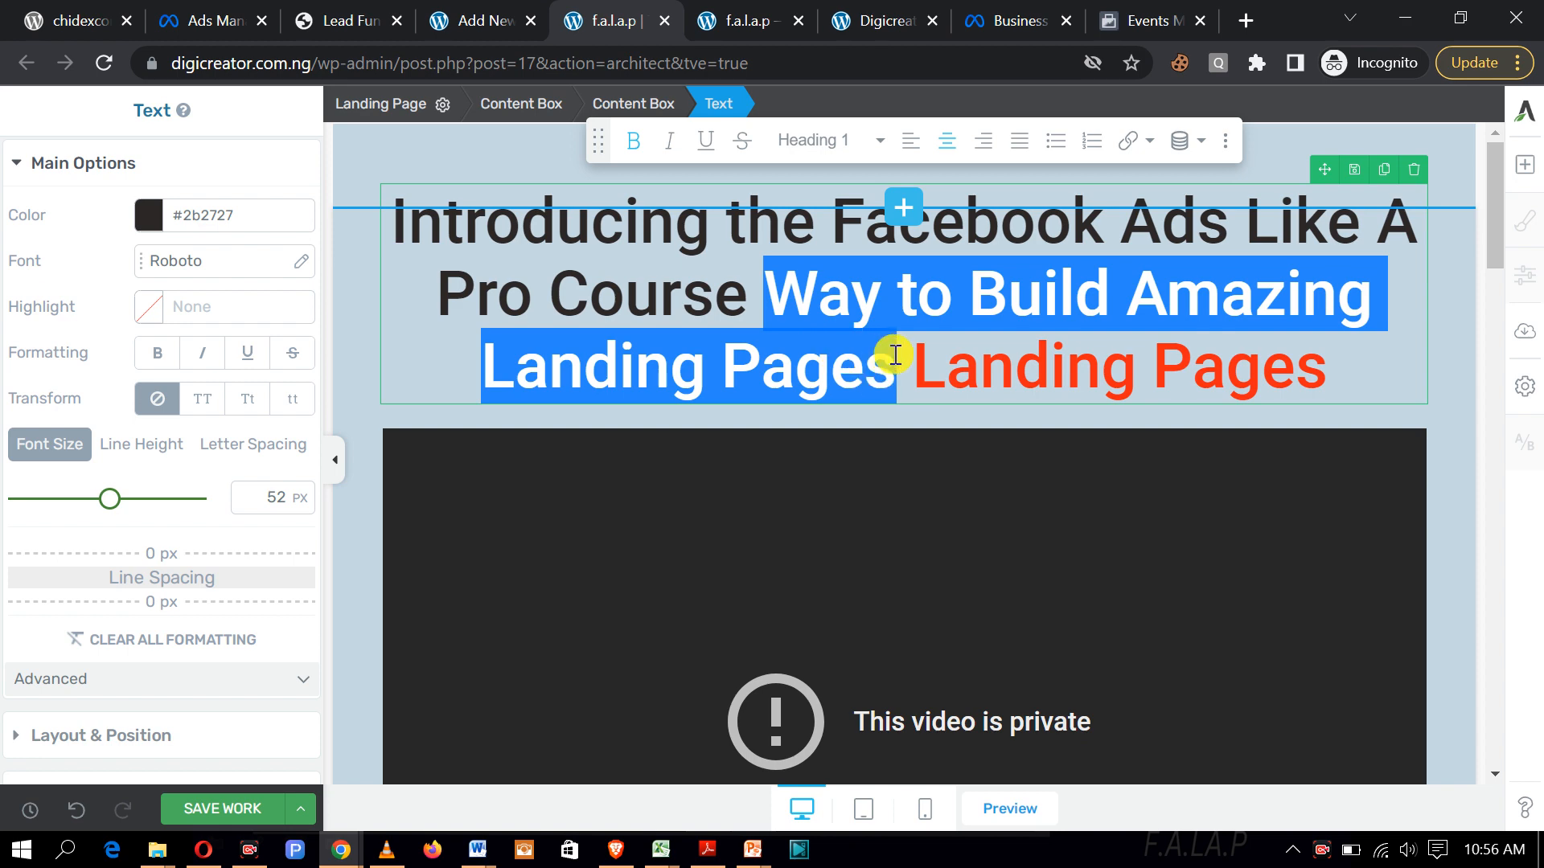
key("BackSpace")
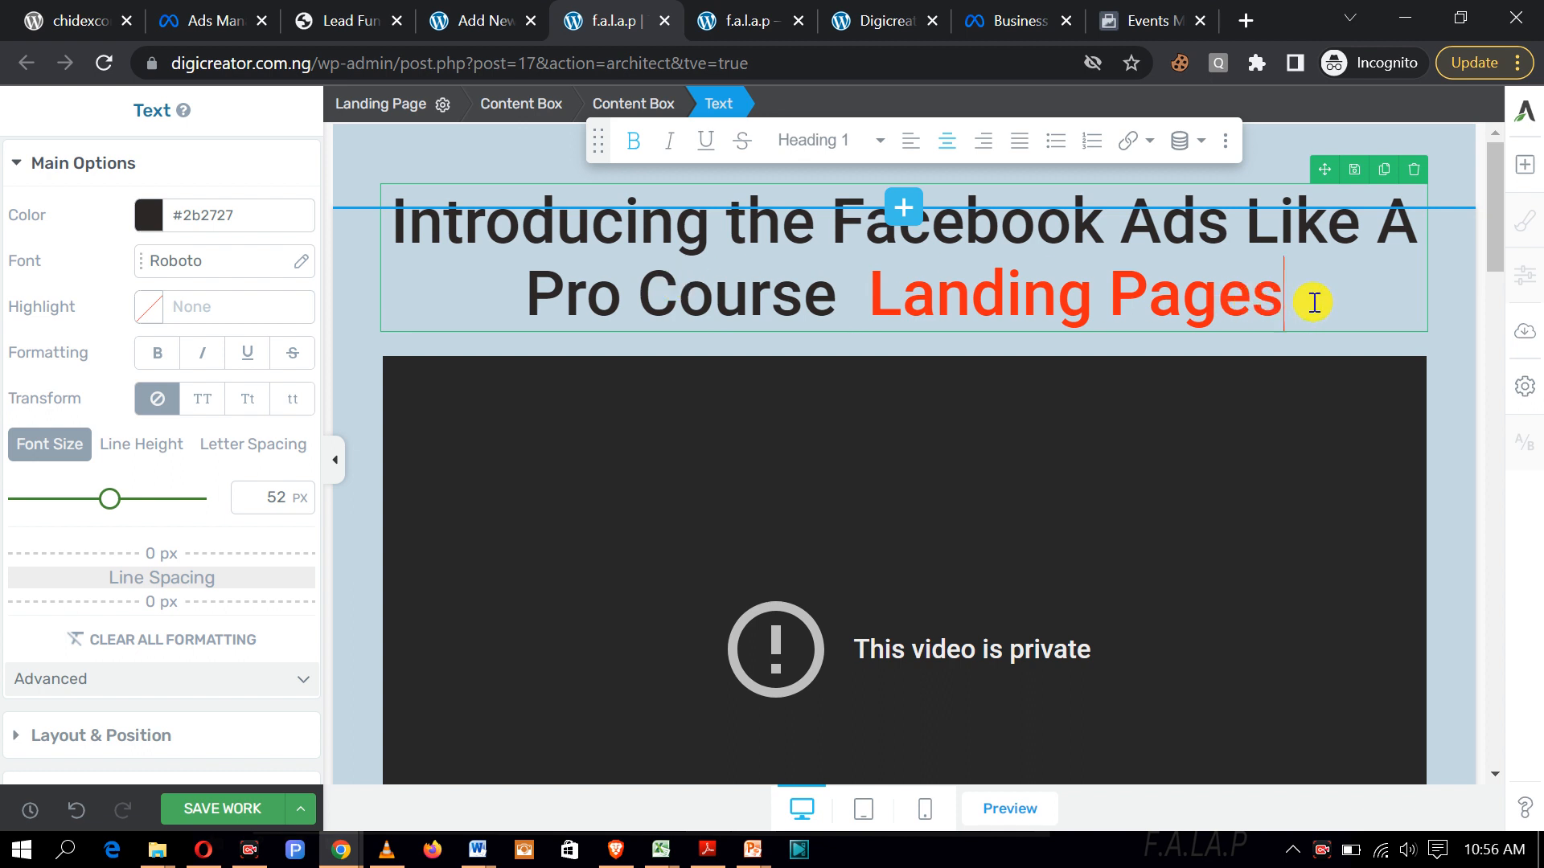
left_click_drag(1313, 302, 874, 282)
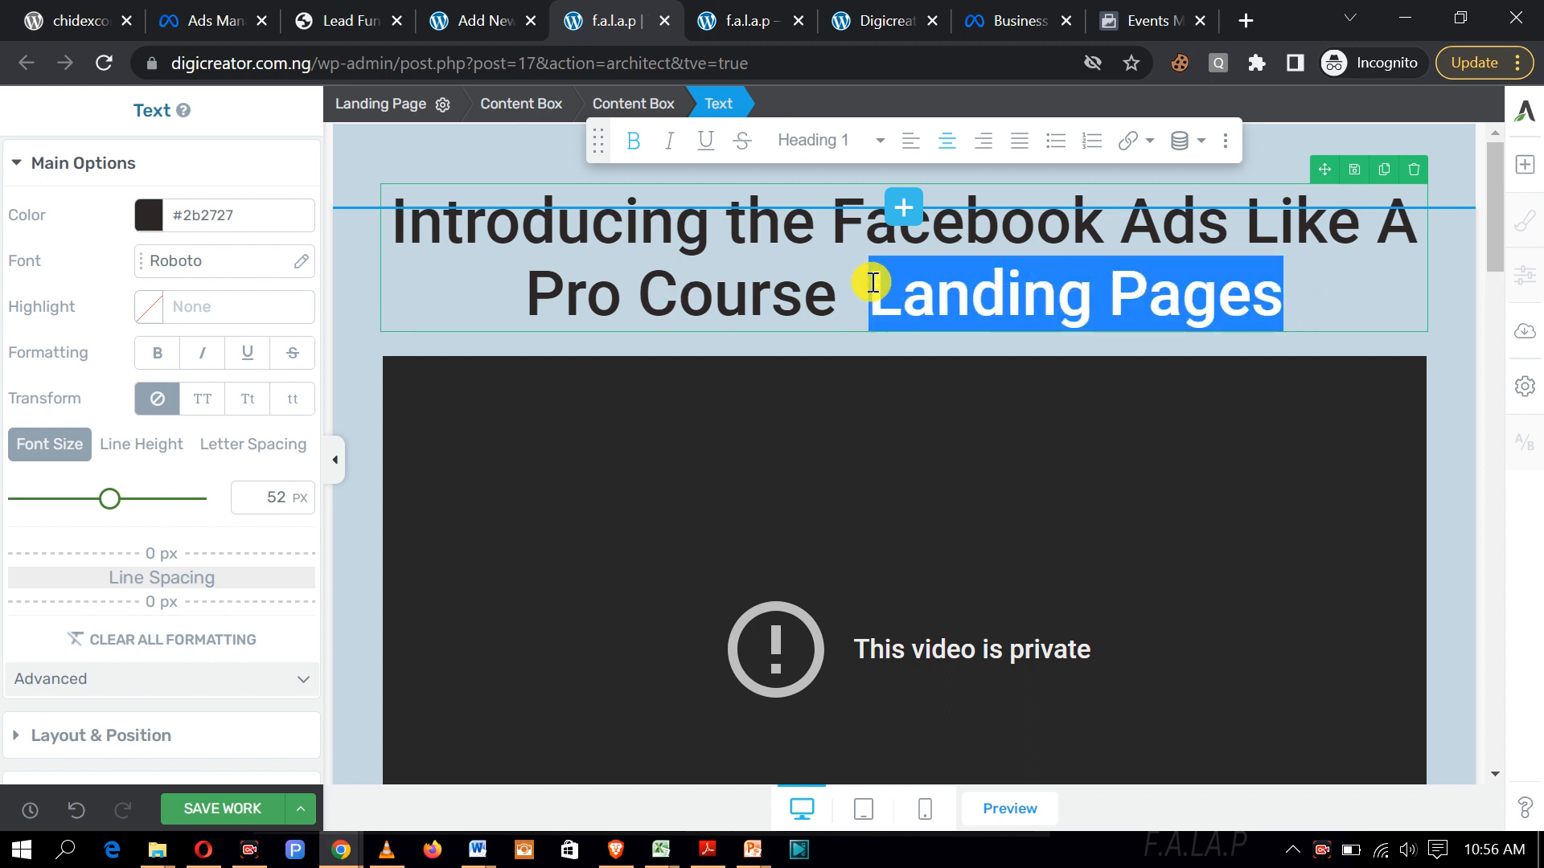
key("BackSpace")
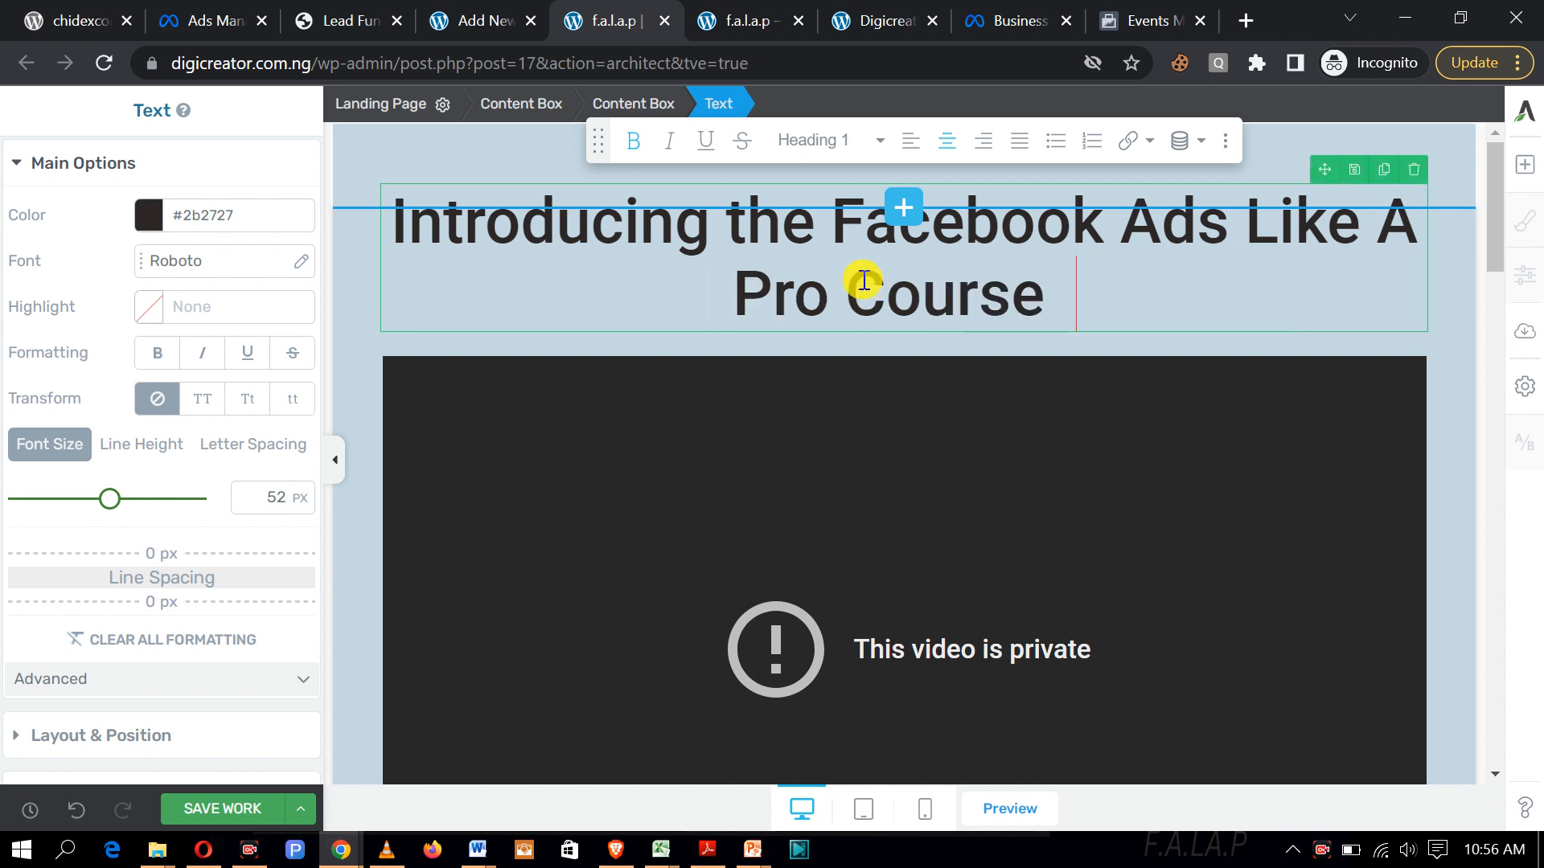
Step: Select the whole headline and set its font size to 39 px to keep it on one line
left_click_drag(1043, 297, 409, 245)
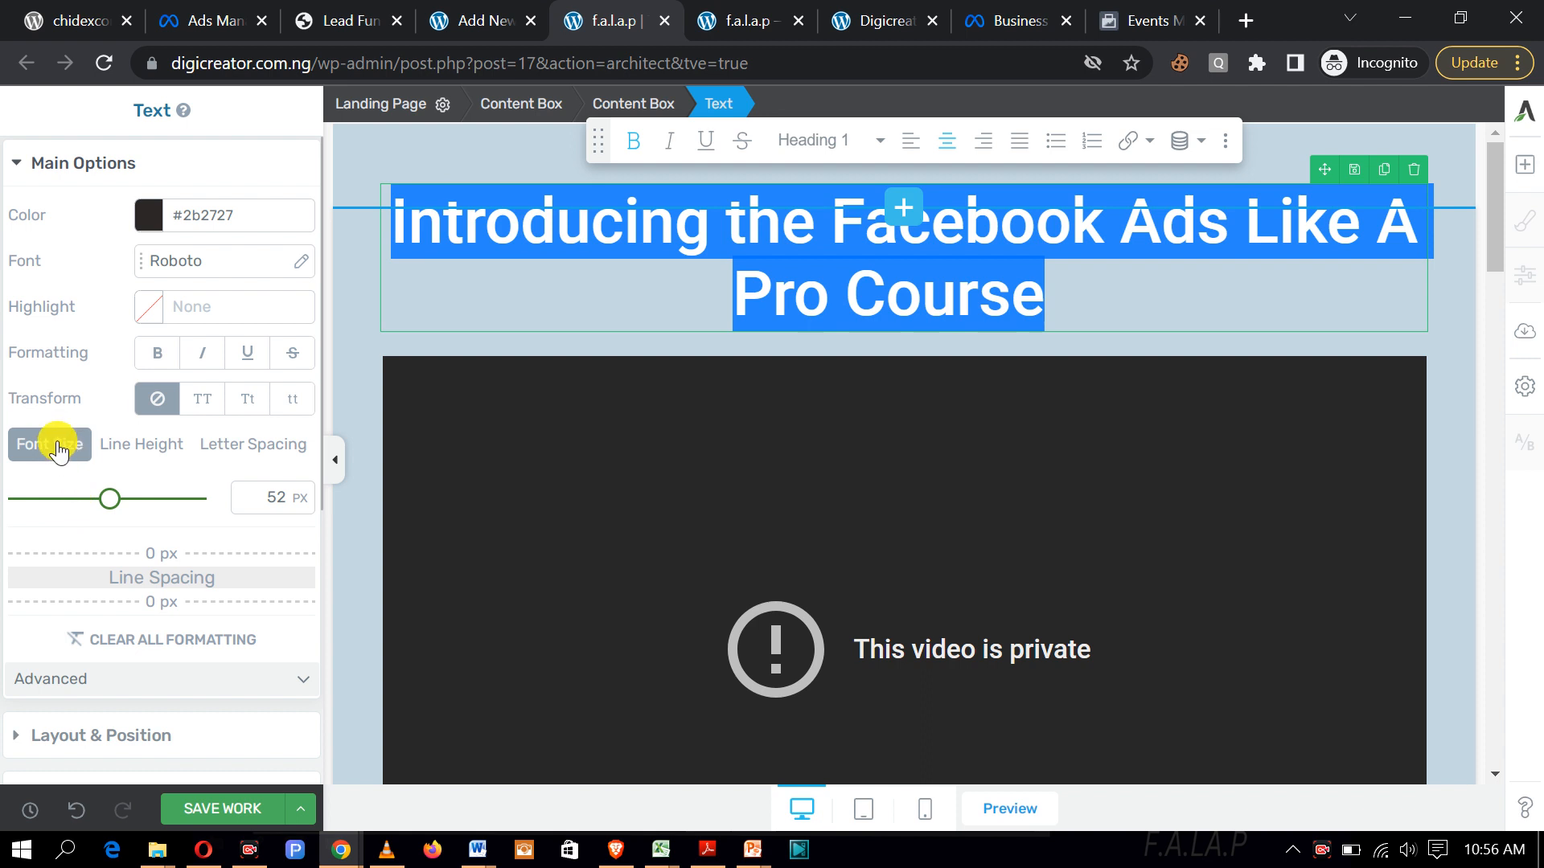
left_click_drag(115, 502, 88, 473)
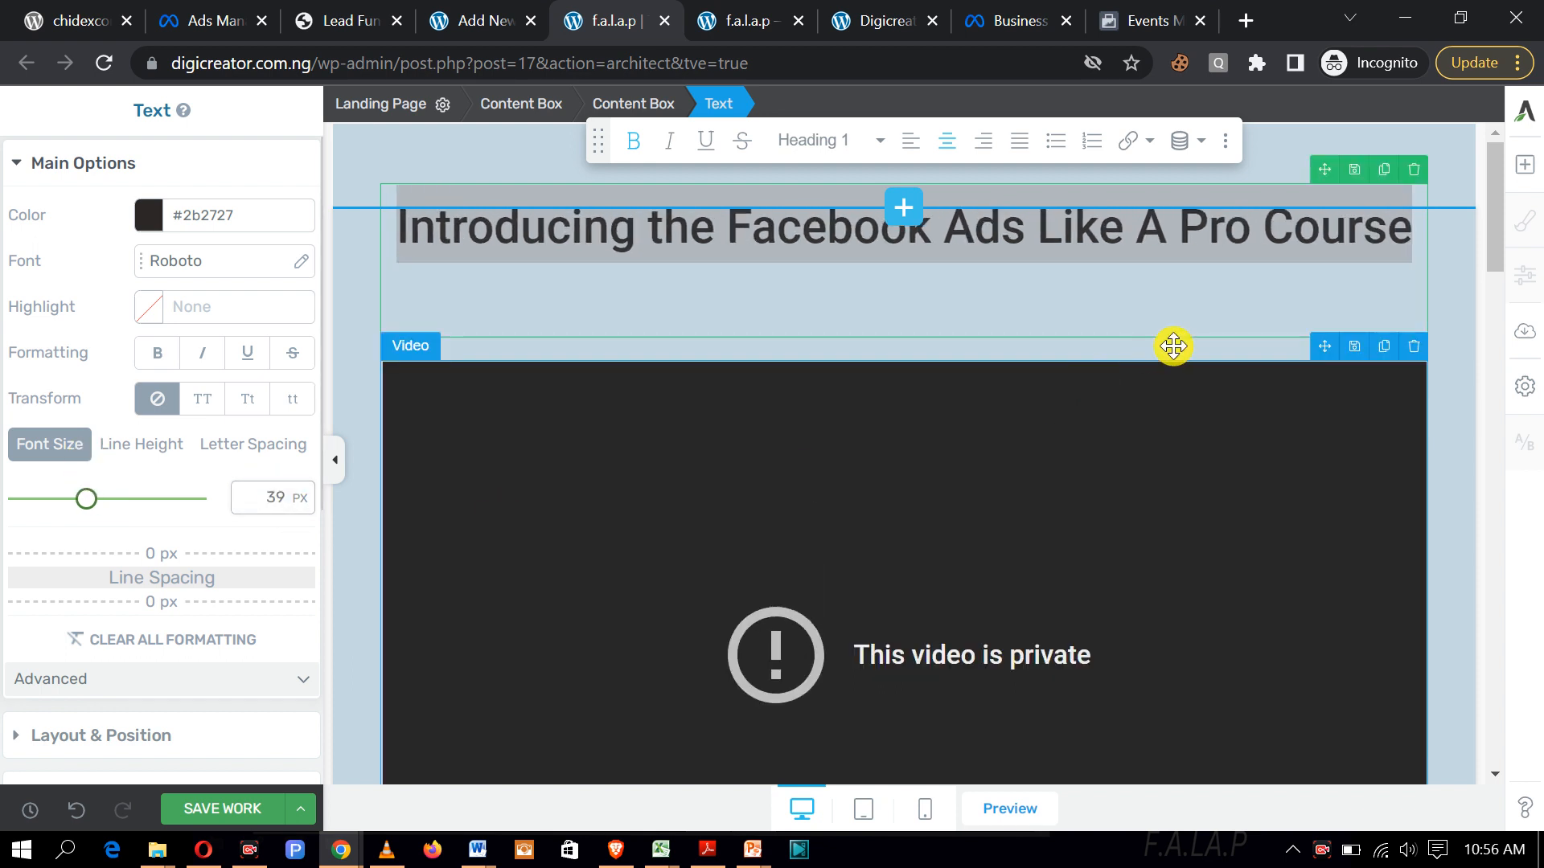
left_click(1060, 280)
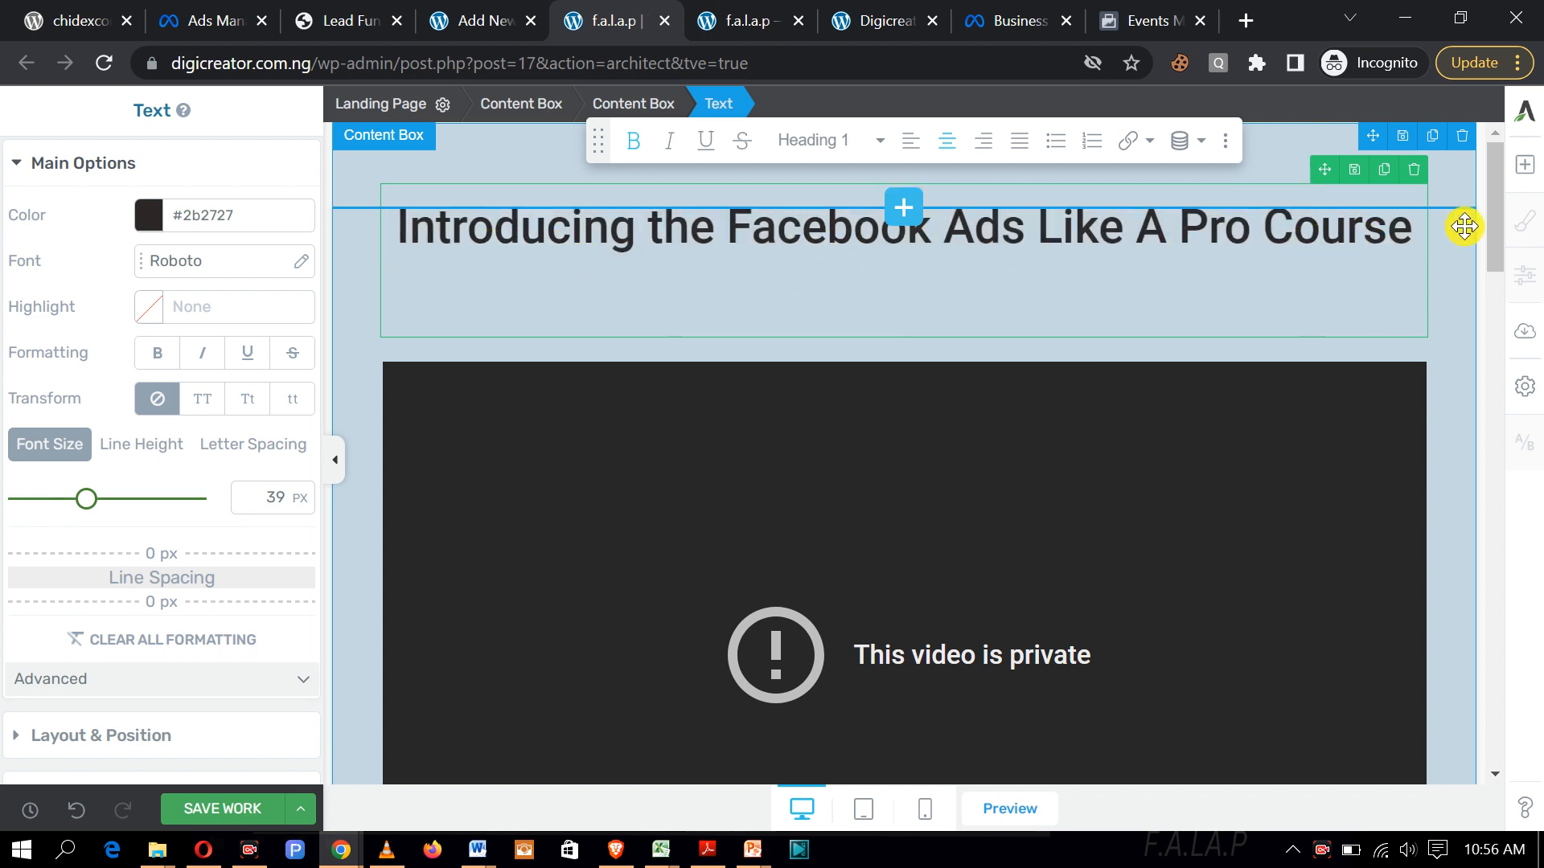
mouse_move(1495, 256)
left_mouse_down()
mouse_move(1488, 303)
mouse_move(1487, 261)
left_mouse_up()
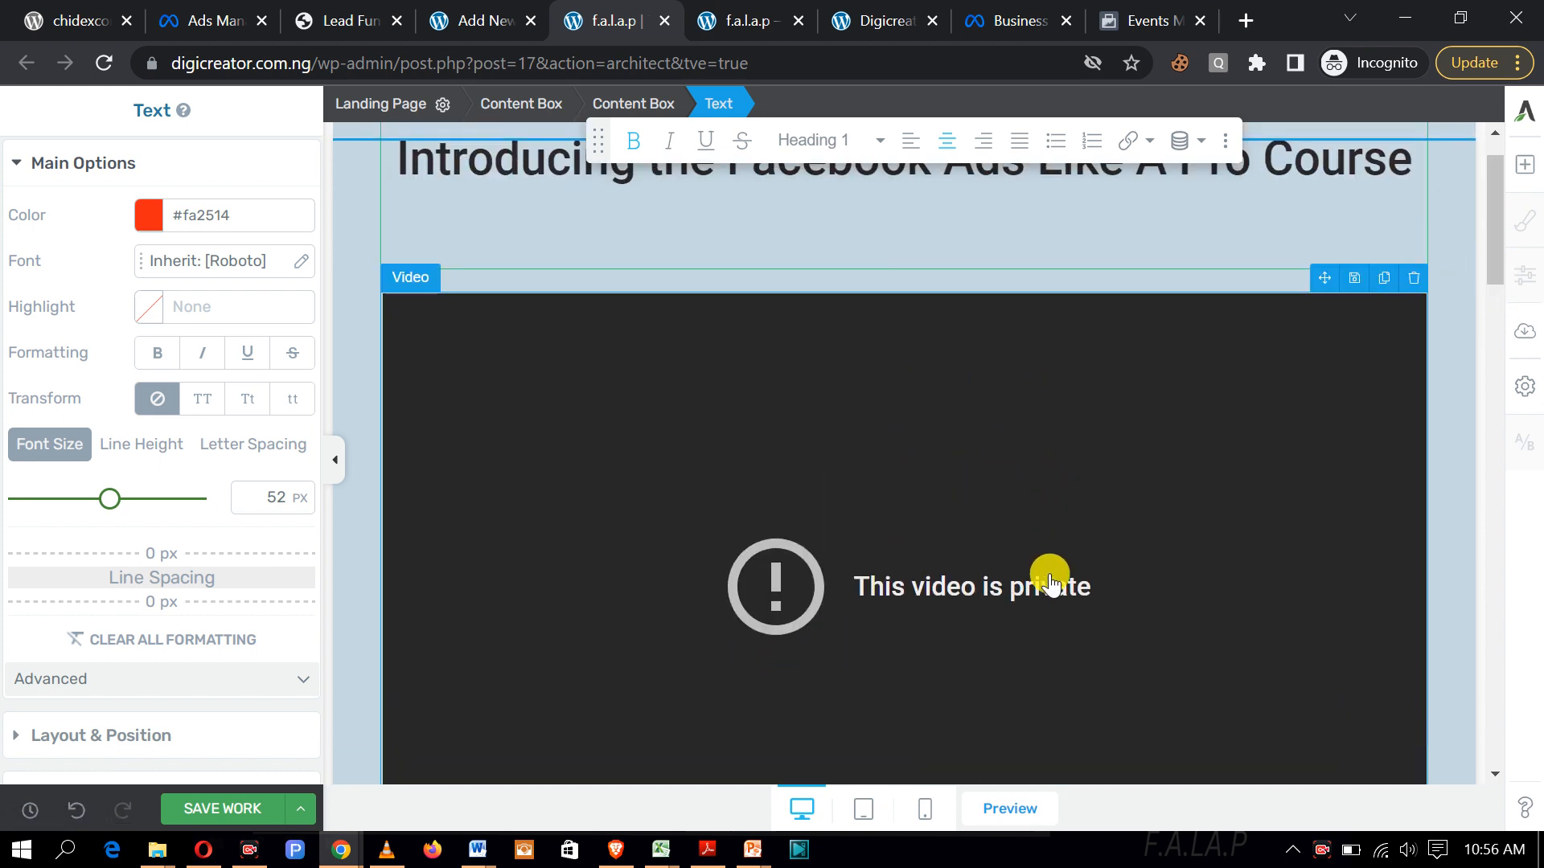
Step: Select the embedded video and delete its existing YouTube link from the URL field
scroll(1060, 500, "down", 1)
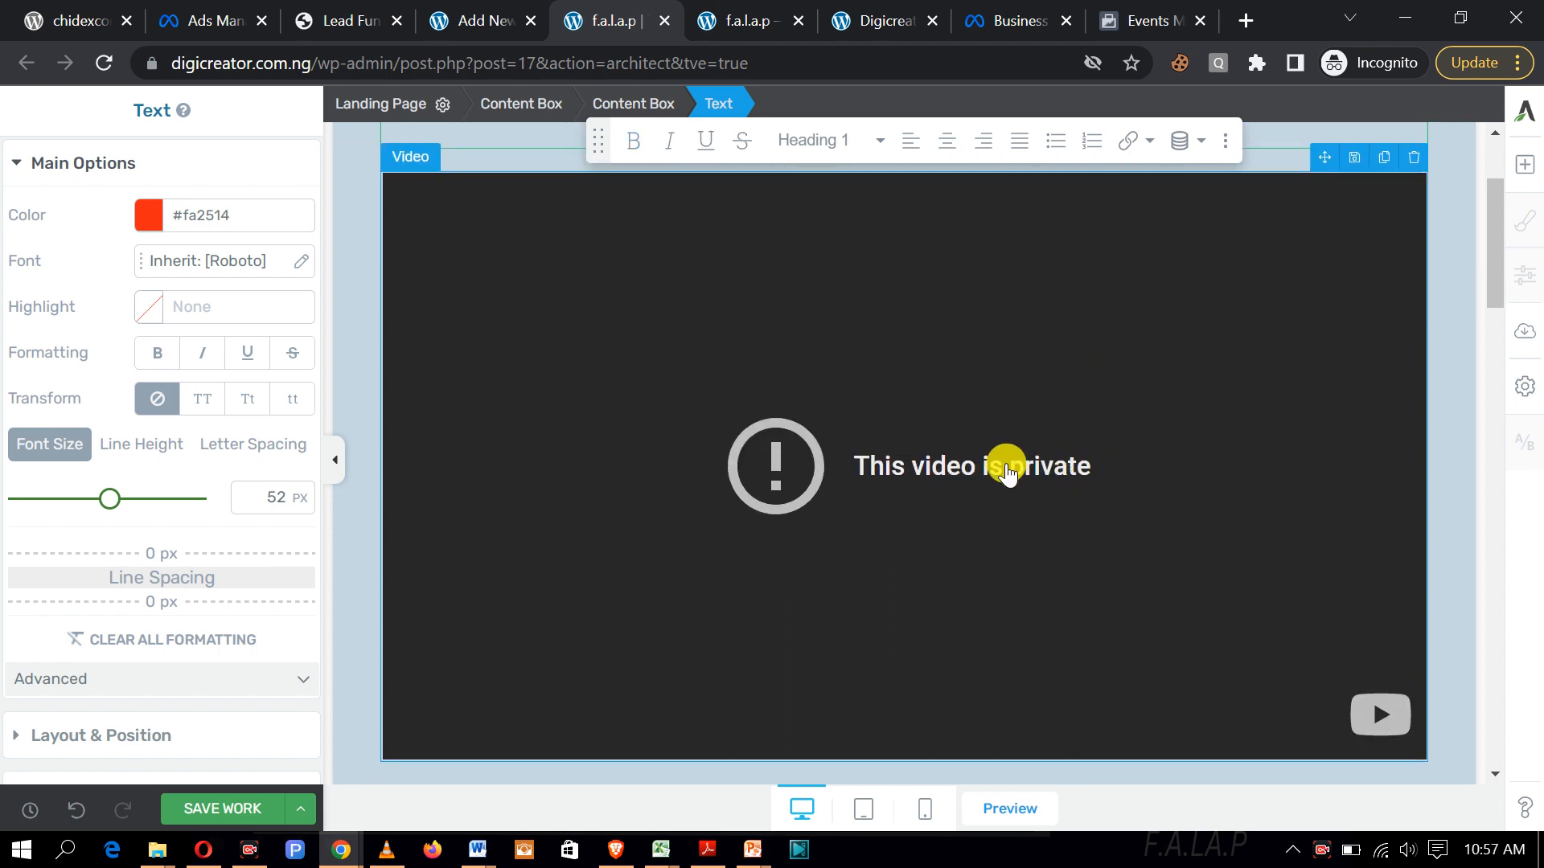
left_click(1008, 474)
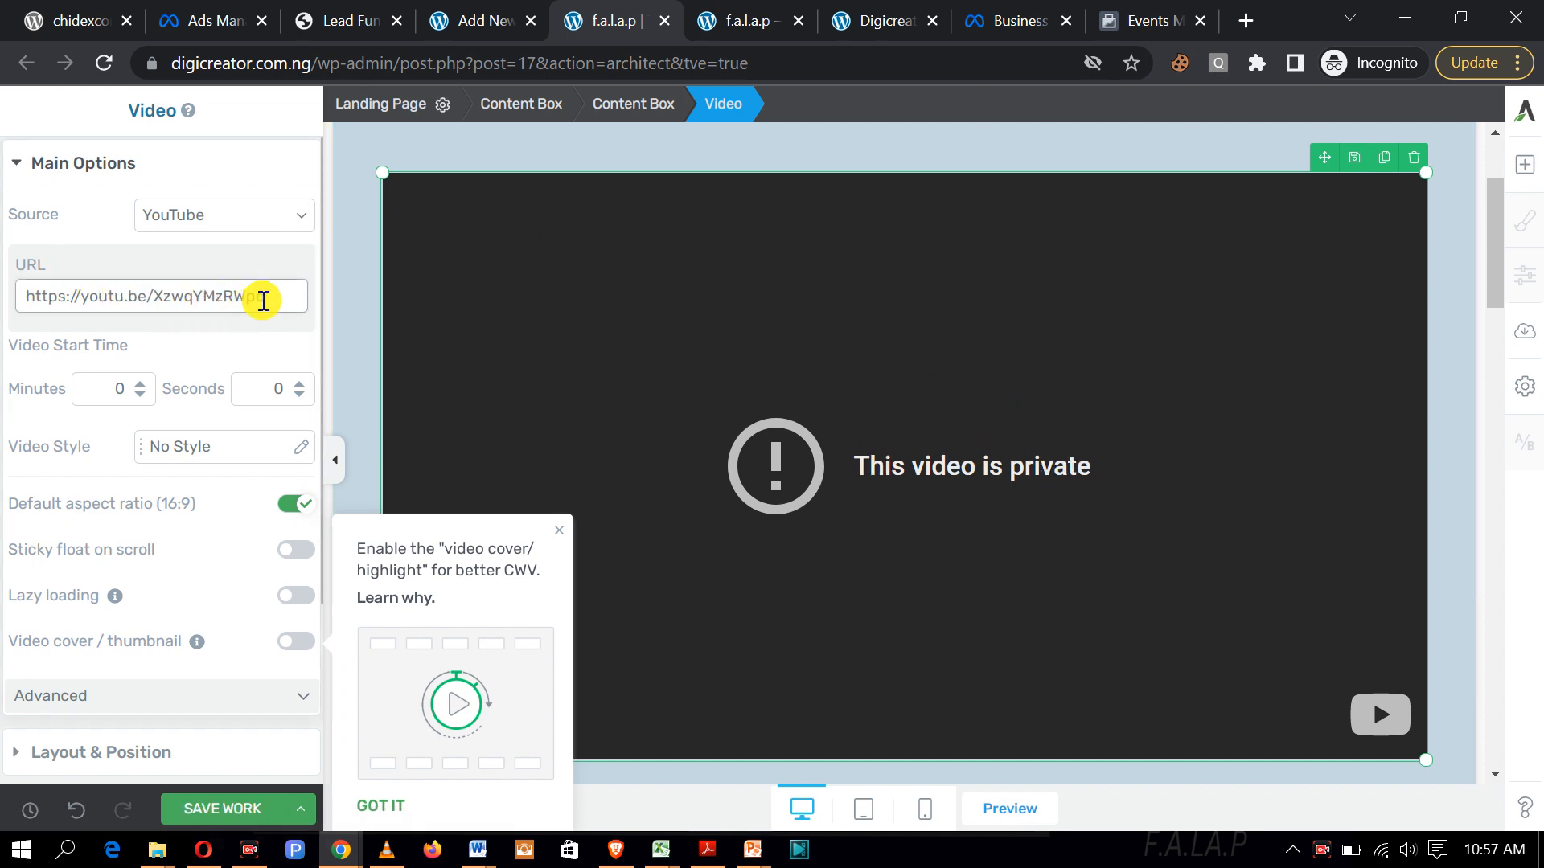
mouse_move(283, 298)
left_mouse_down()
mouse_move(235, 295)
mouse_move(297, 292)
mouse_move(287, 302)
left_mouse_up()
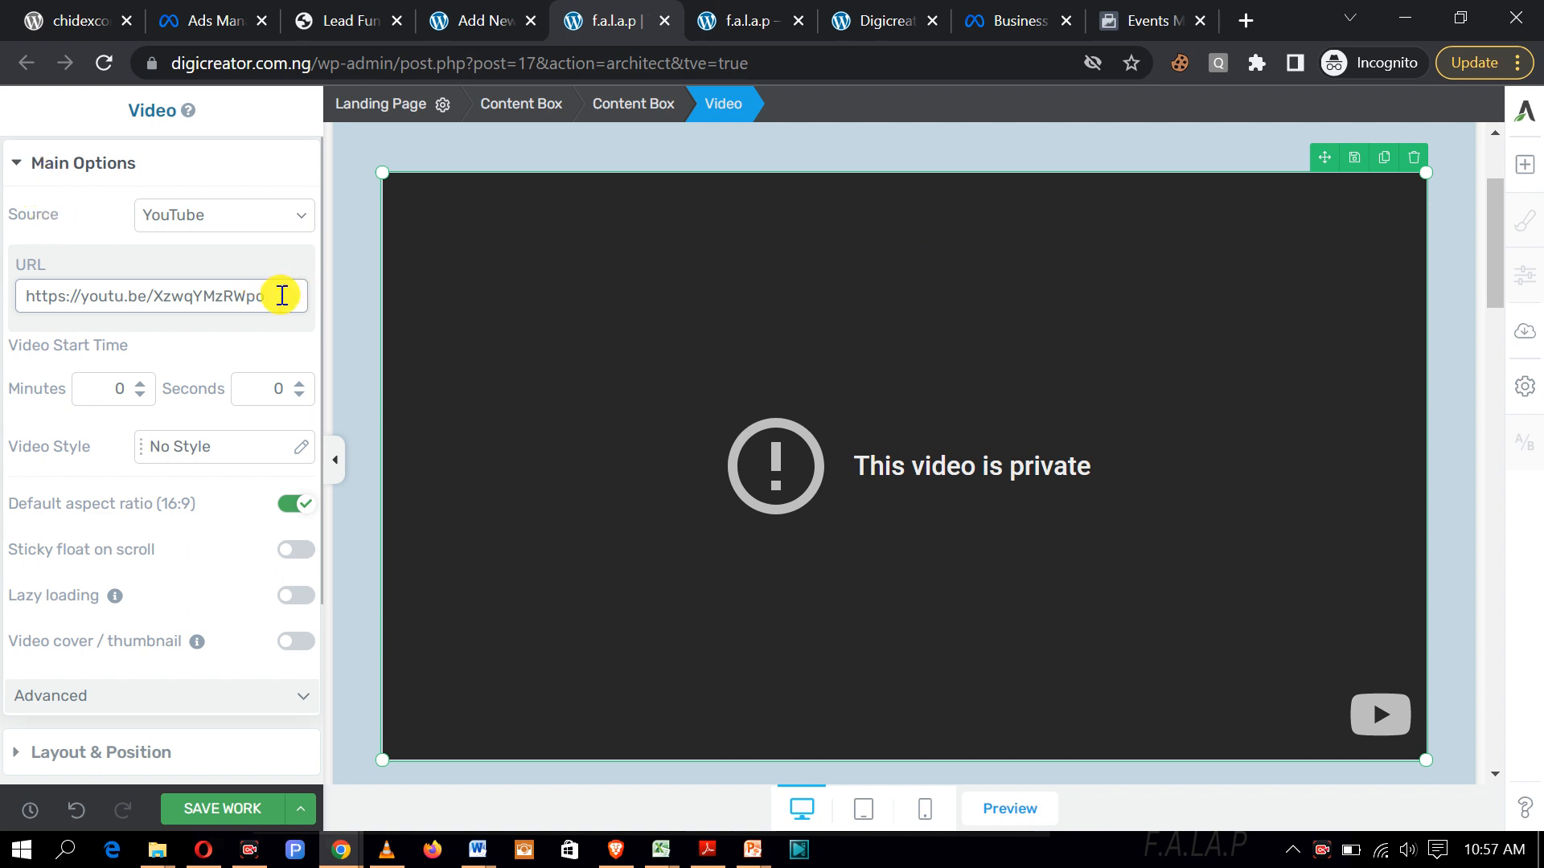
left_click(279, 297)
left_click_drag(281, 296, 24, 286)
key("BackSpace")
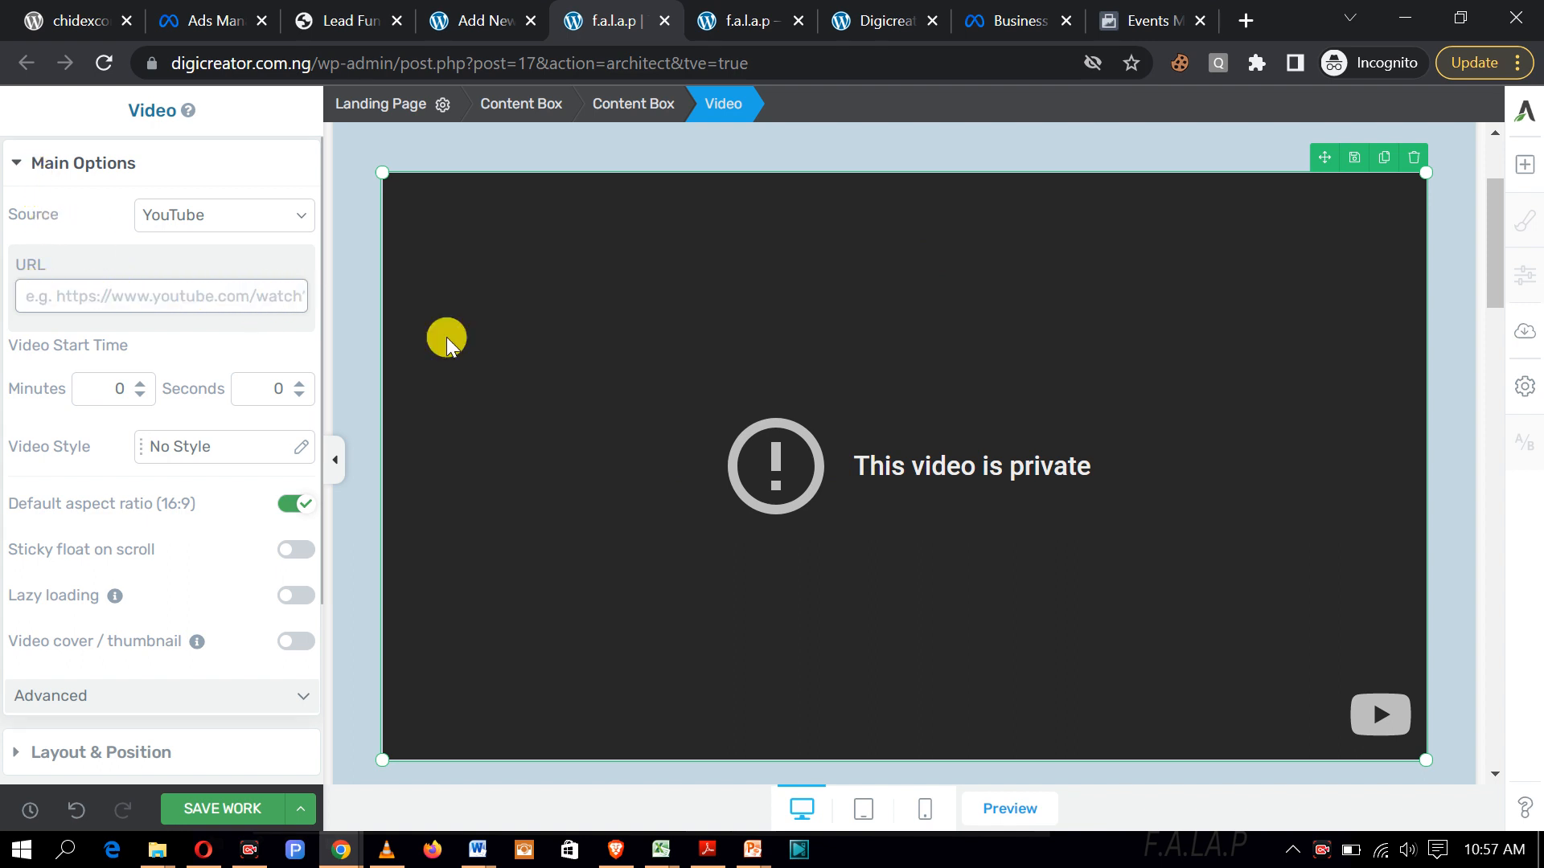
Step: Switch to the other browser window's YouTube Studio tab
mouse_move(341, 844)
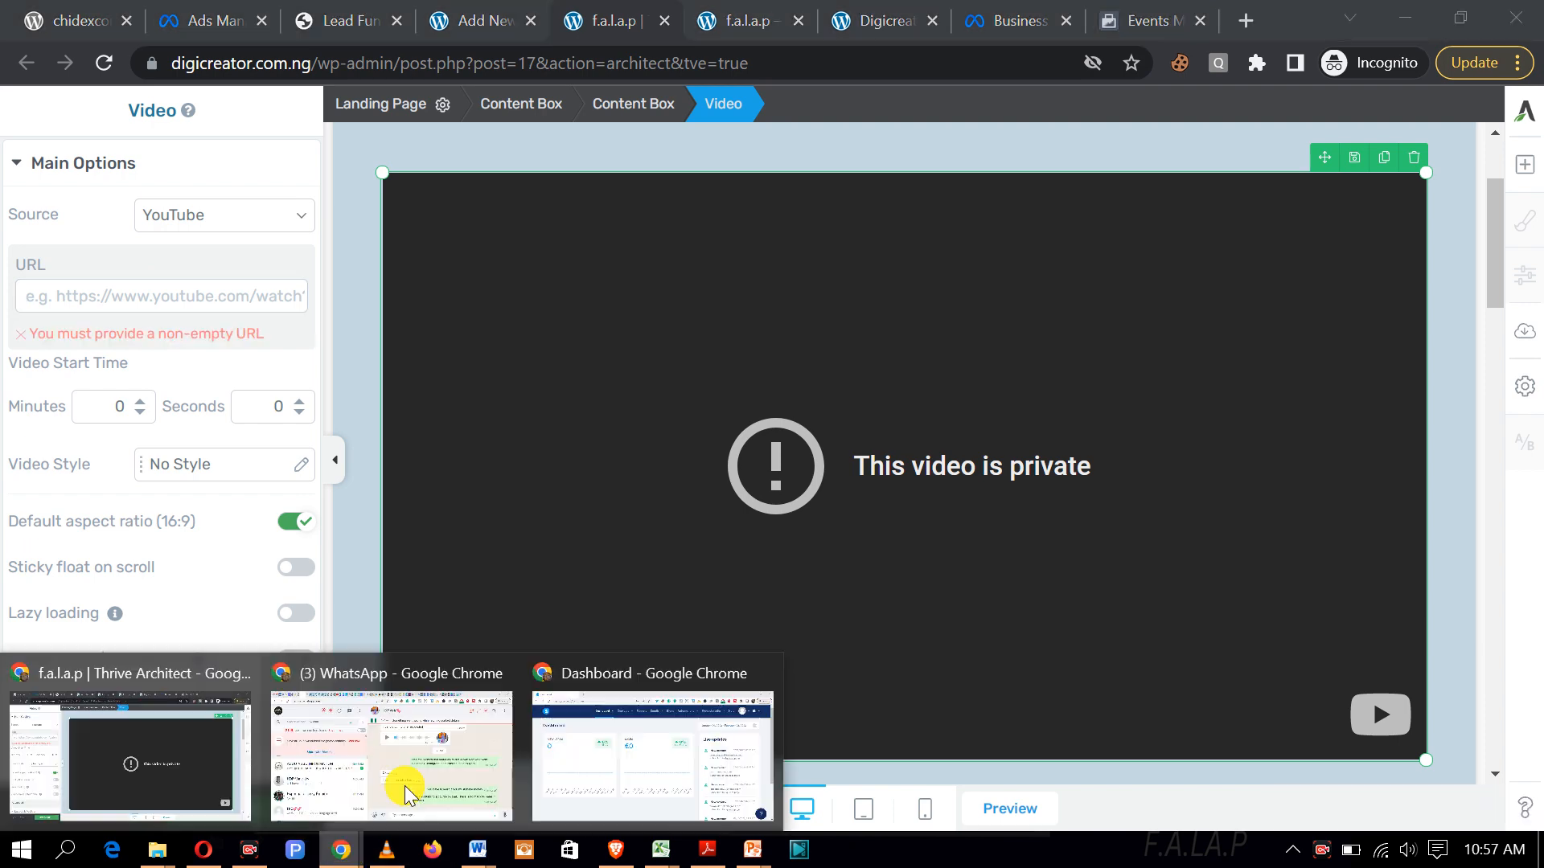
left_click(431, 759)
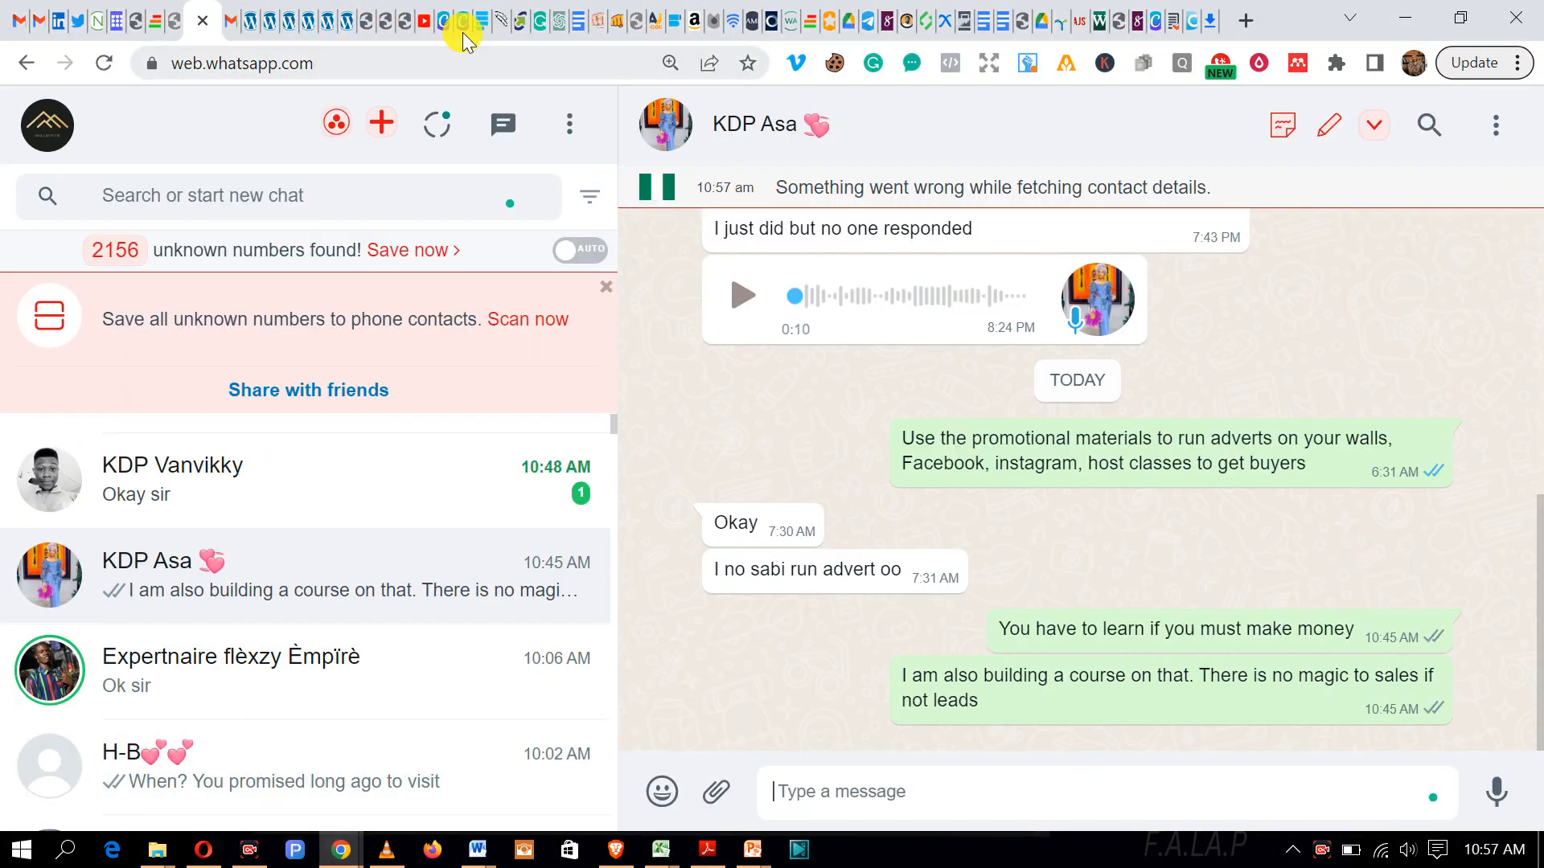
left_click(420, 26)
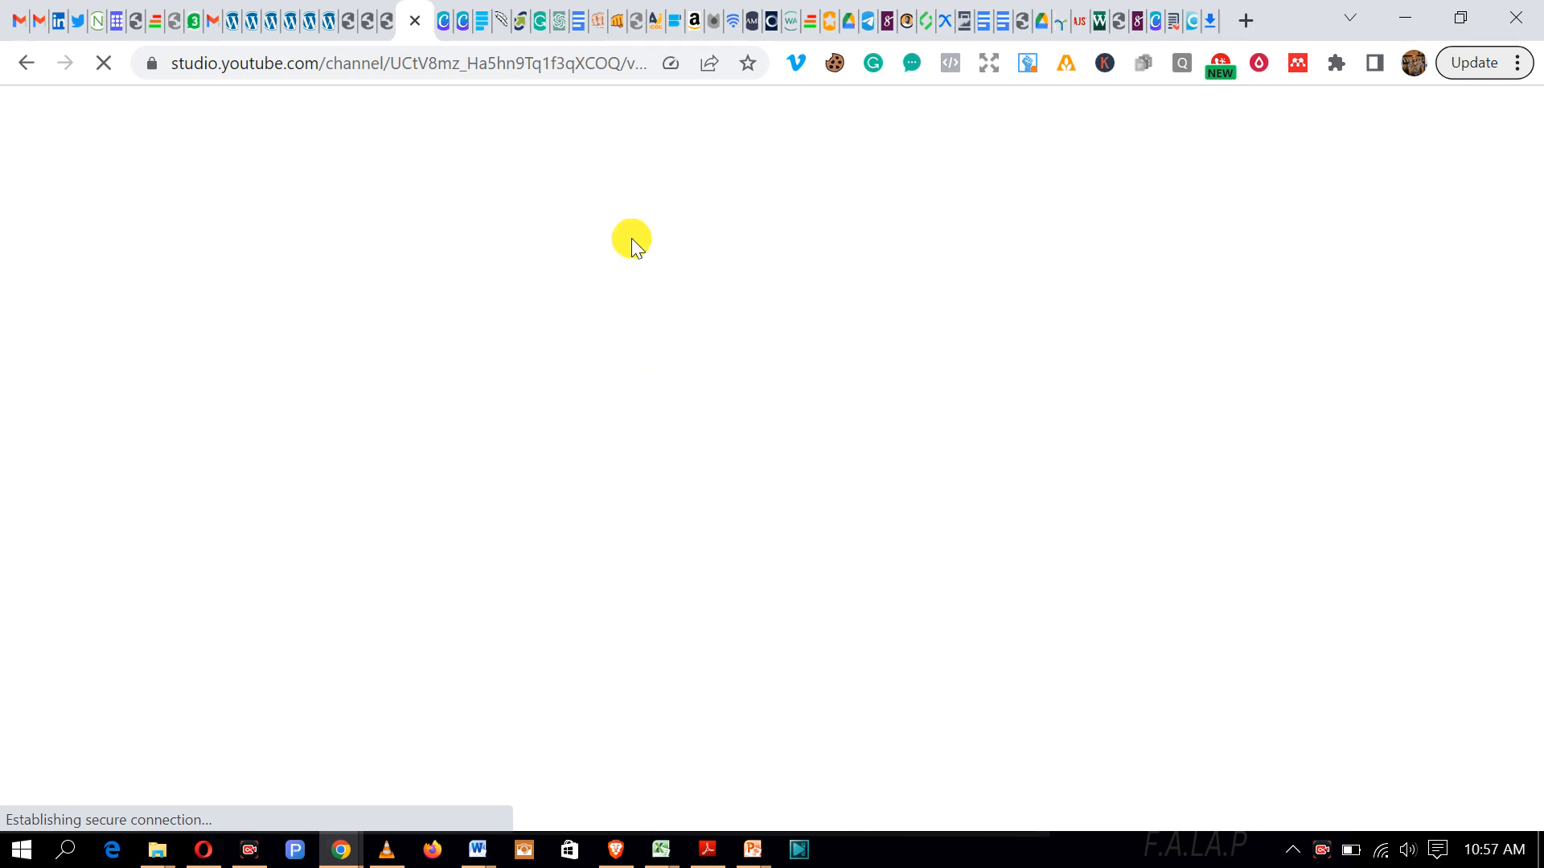
left_click(444, 37)
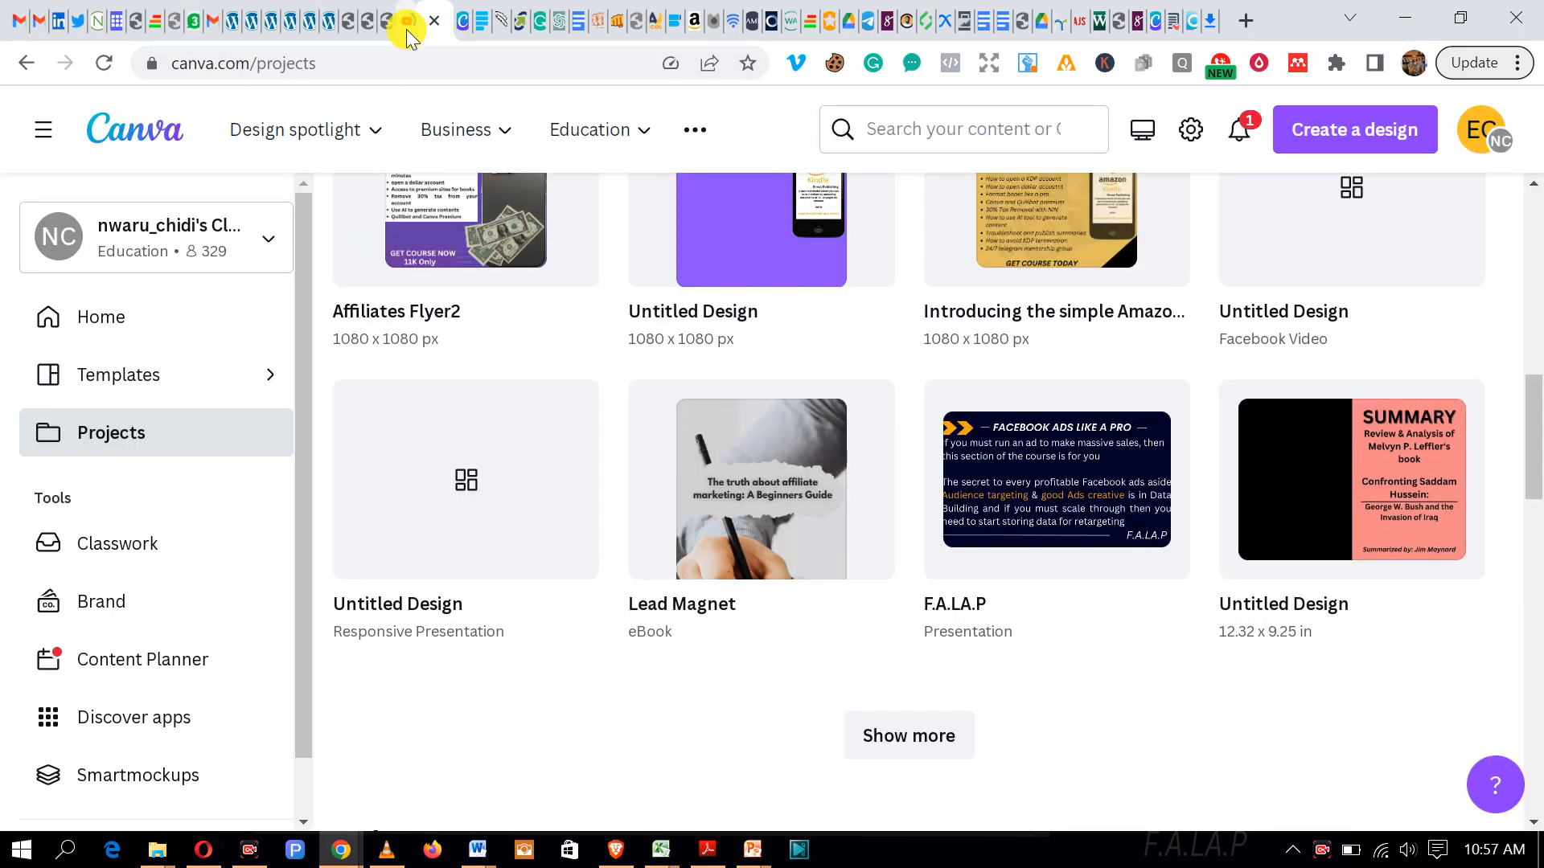
left_click(407, 29)
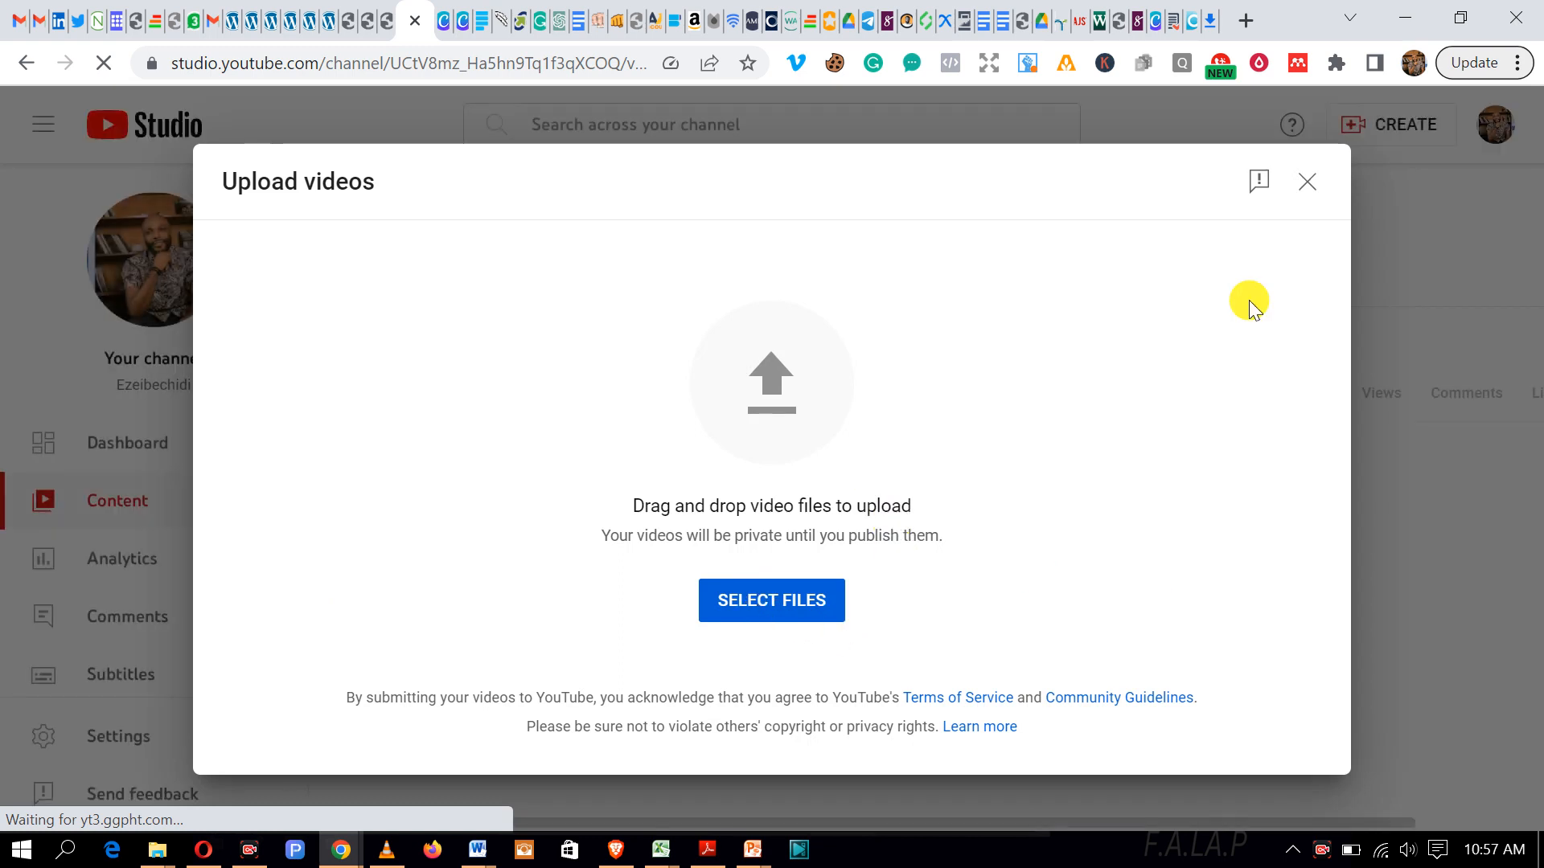
Step: Close Upload videos, copy the Testimonial video's shareable link, and go back to the page editor
left_click(1306, 190)
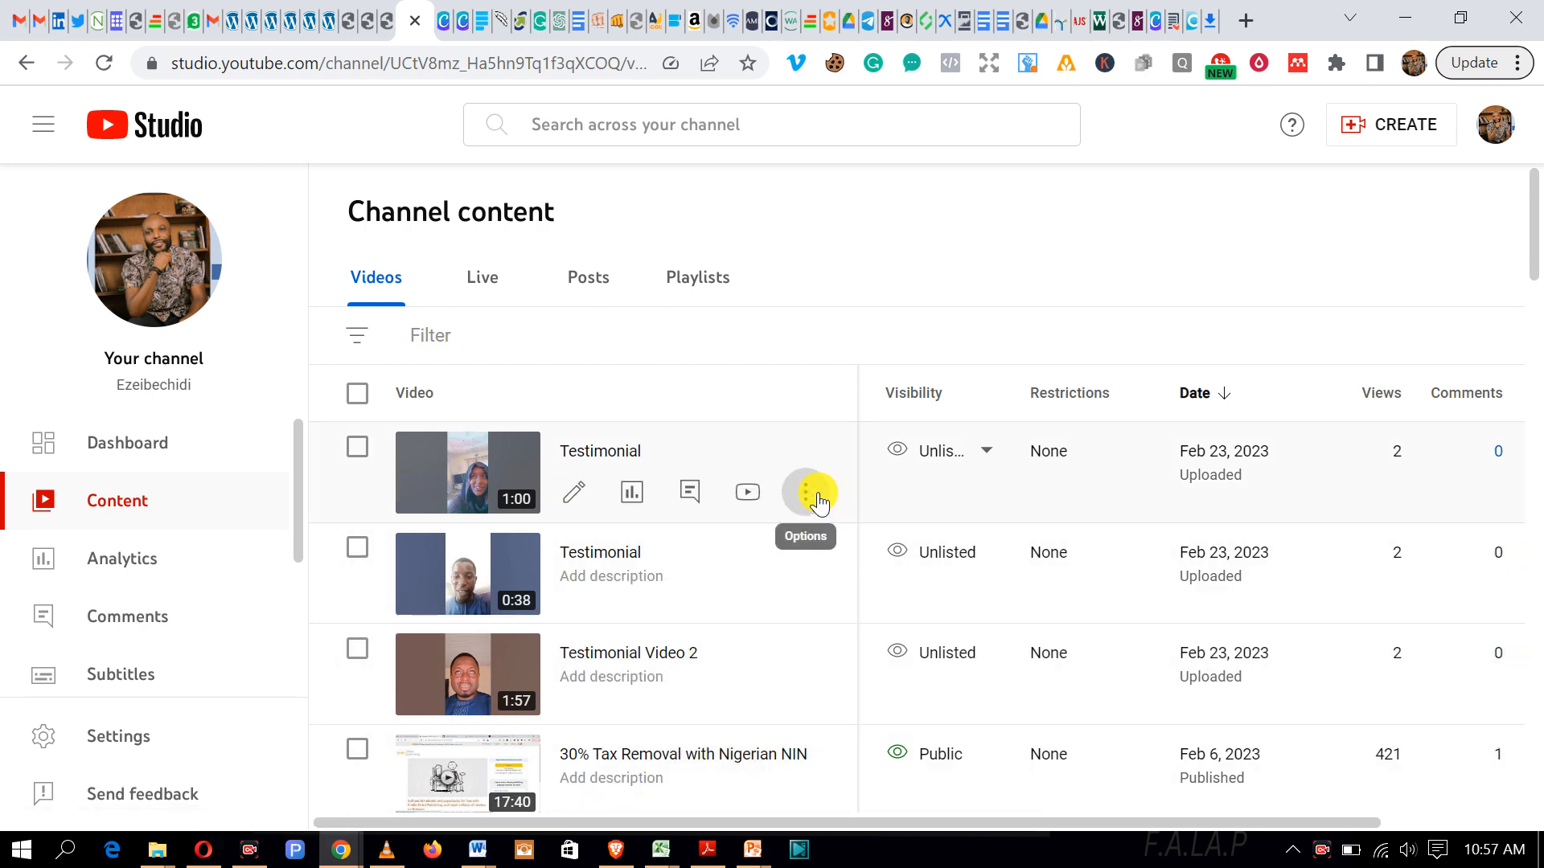
left_click(807, 493)
left_click(685, 535)
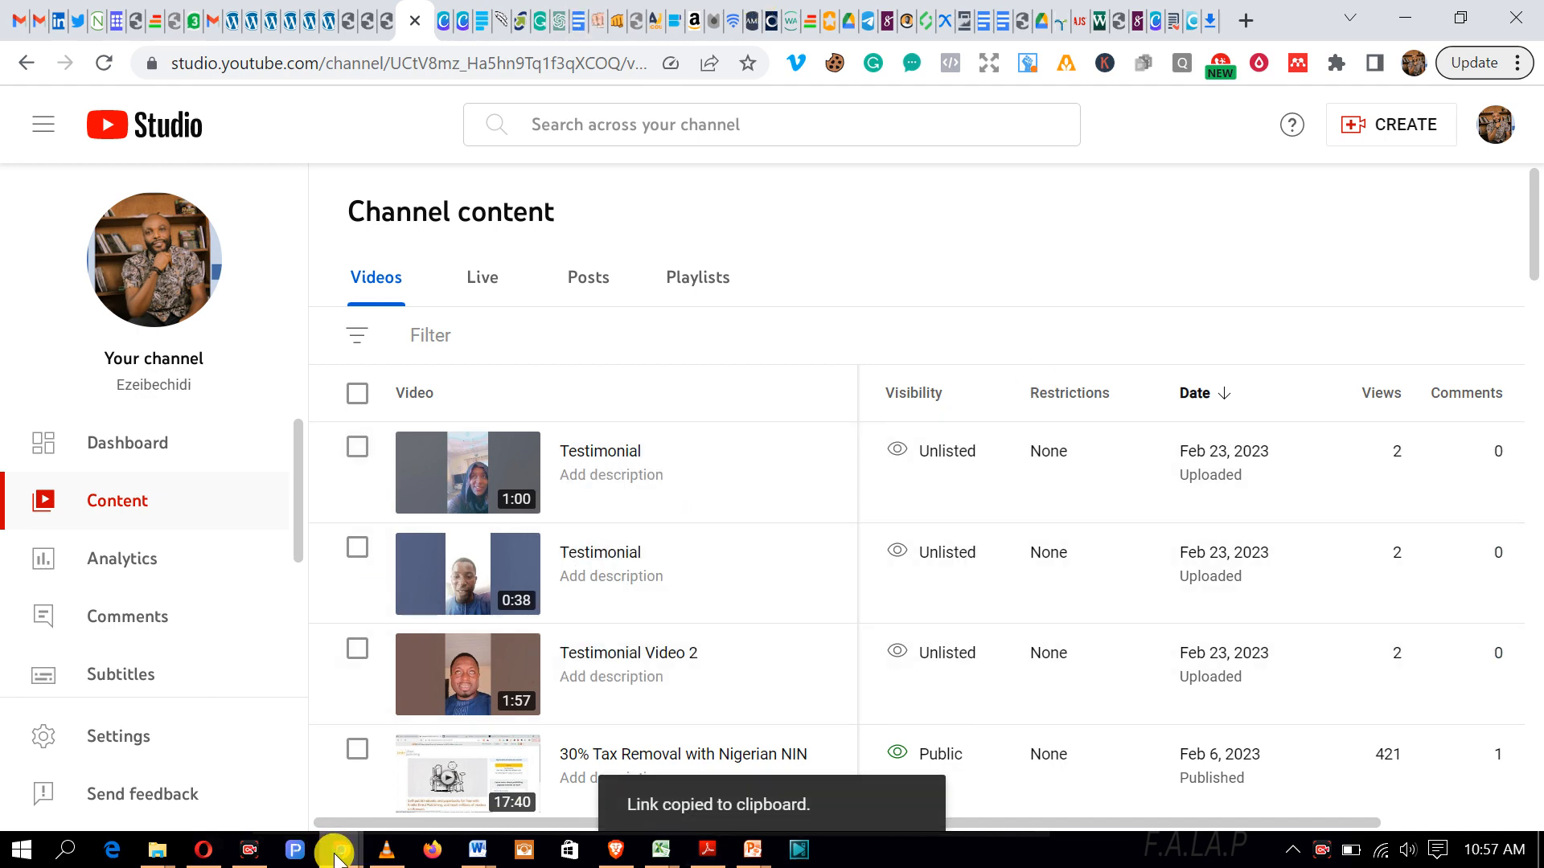
mouse_move(336, 856)
left_click(214, 682)
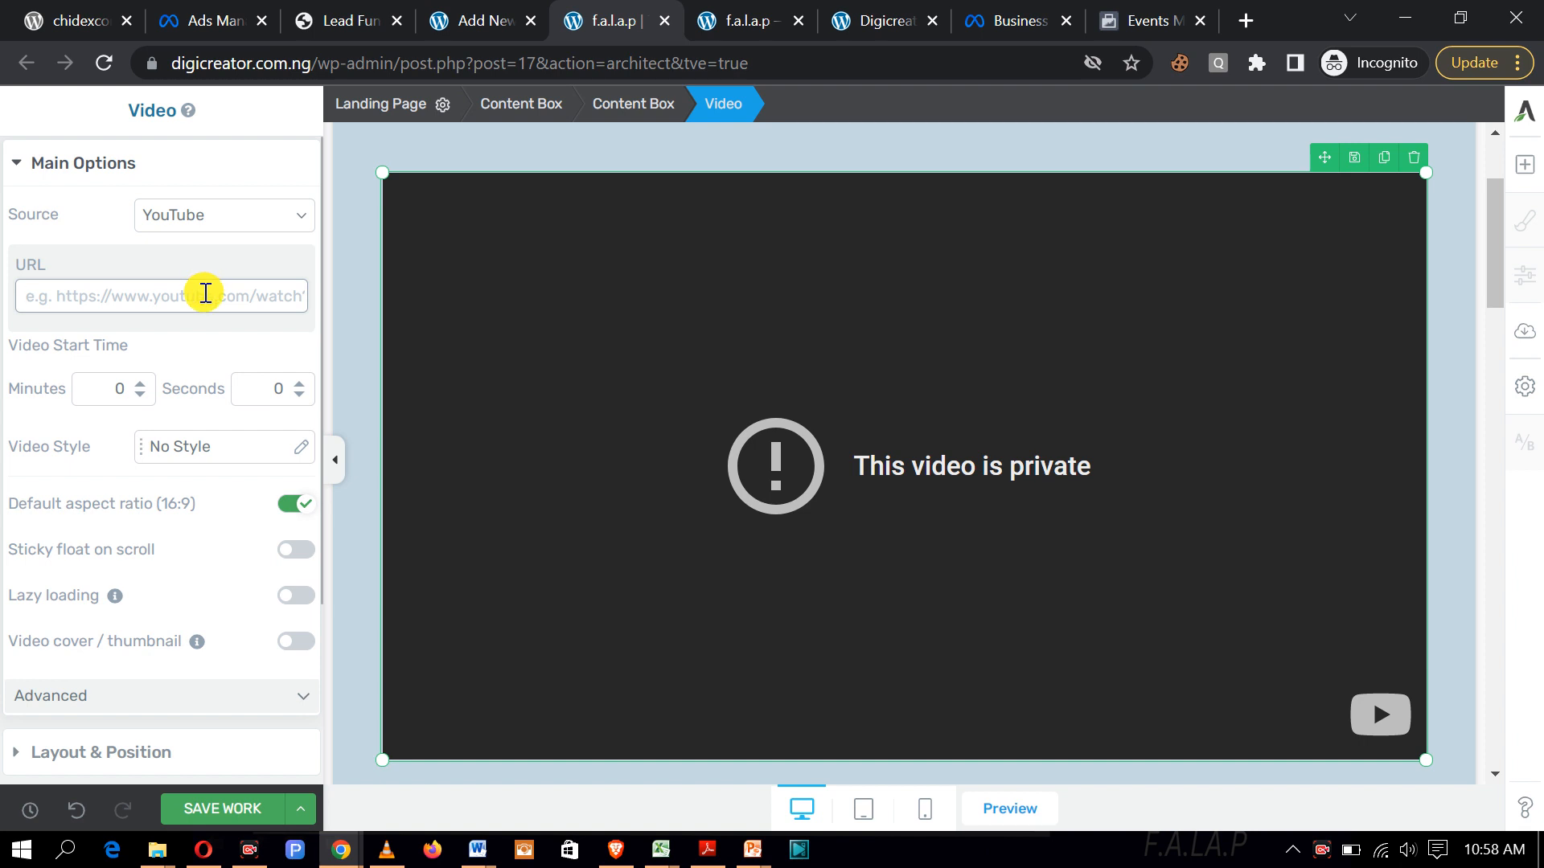
Step: Paste the copied YouTube Shorts link into the empty video URL field and save the page
left_click(206, 293)
key("ctrl+v")
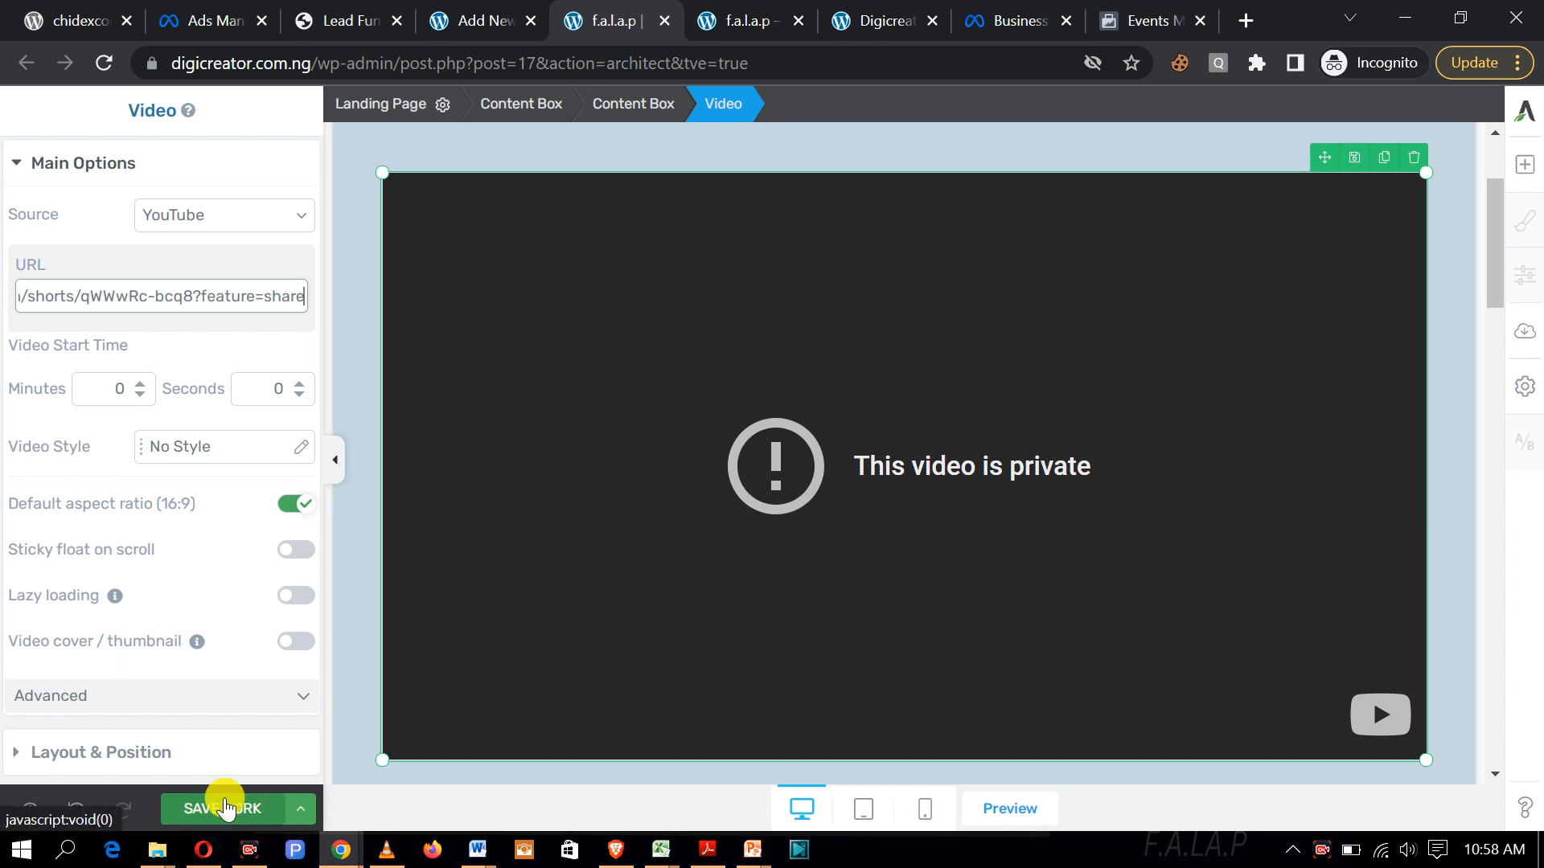
left_click(216, 808)
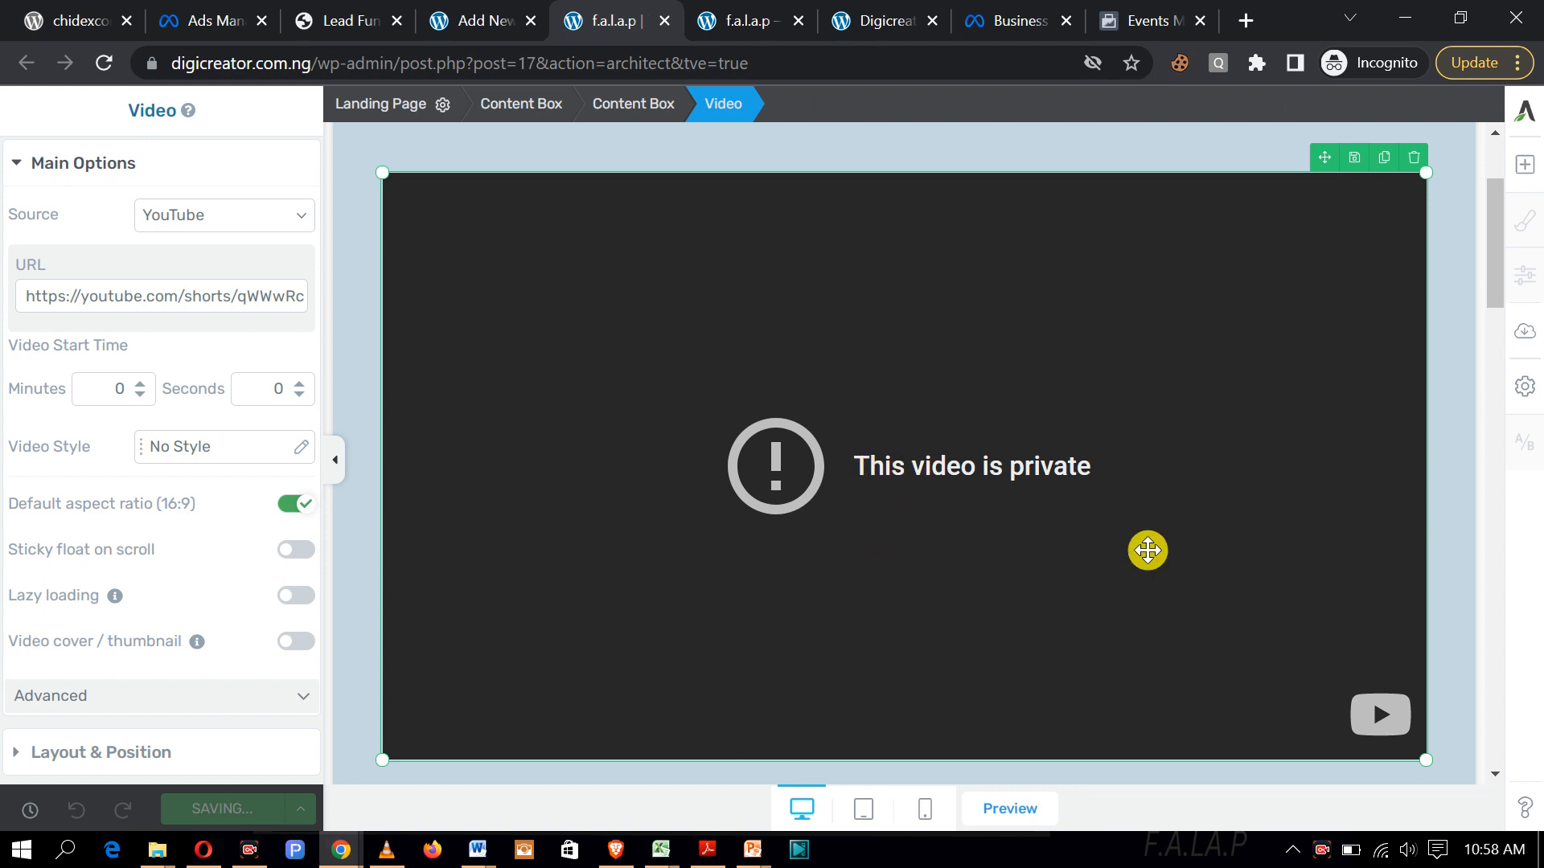
scroll(1019, 446, "down", 1)
scroll(1019, 447, "down", 4)
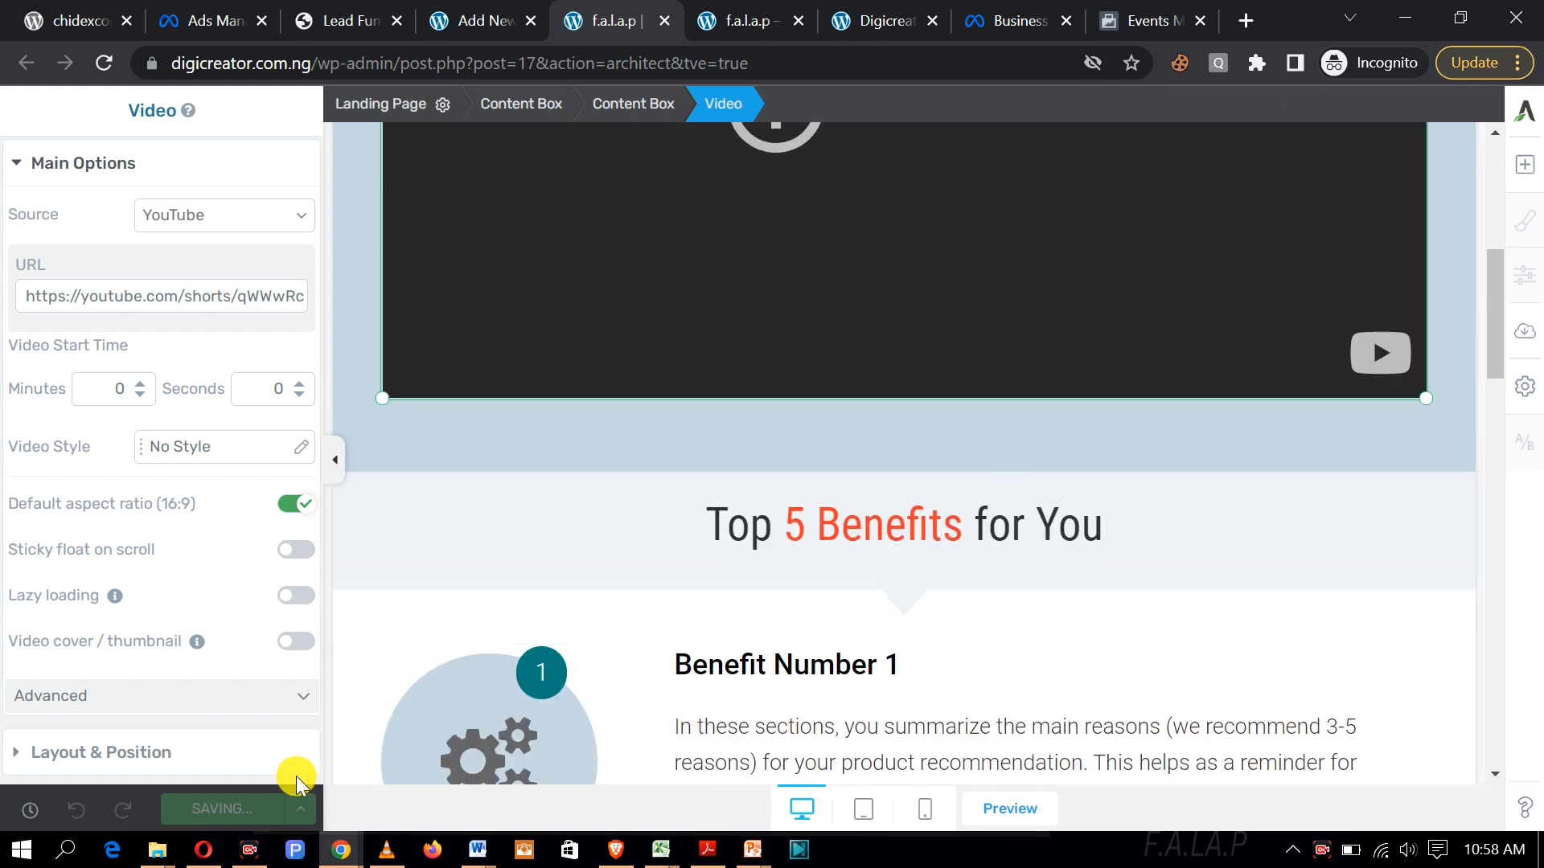
scroll(497, 693, "up", 7)
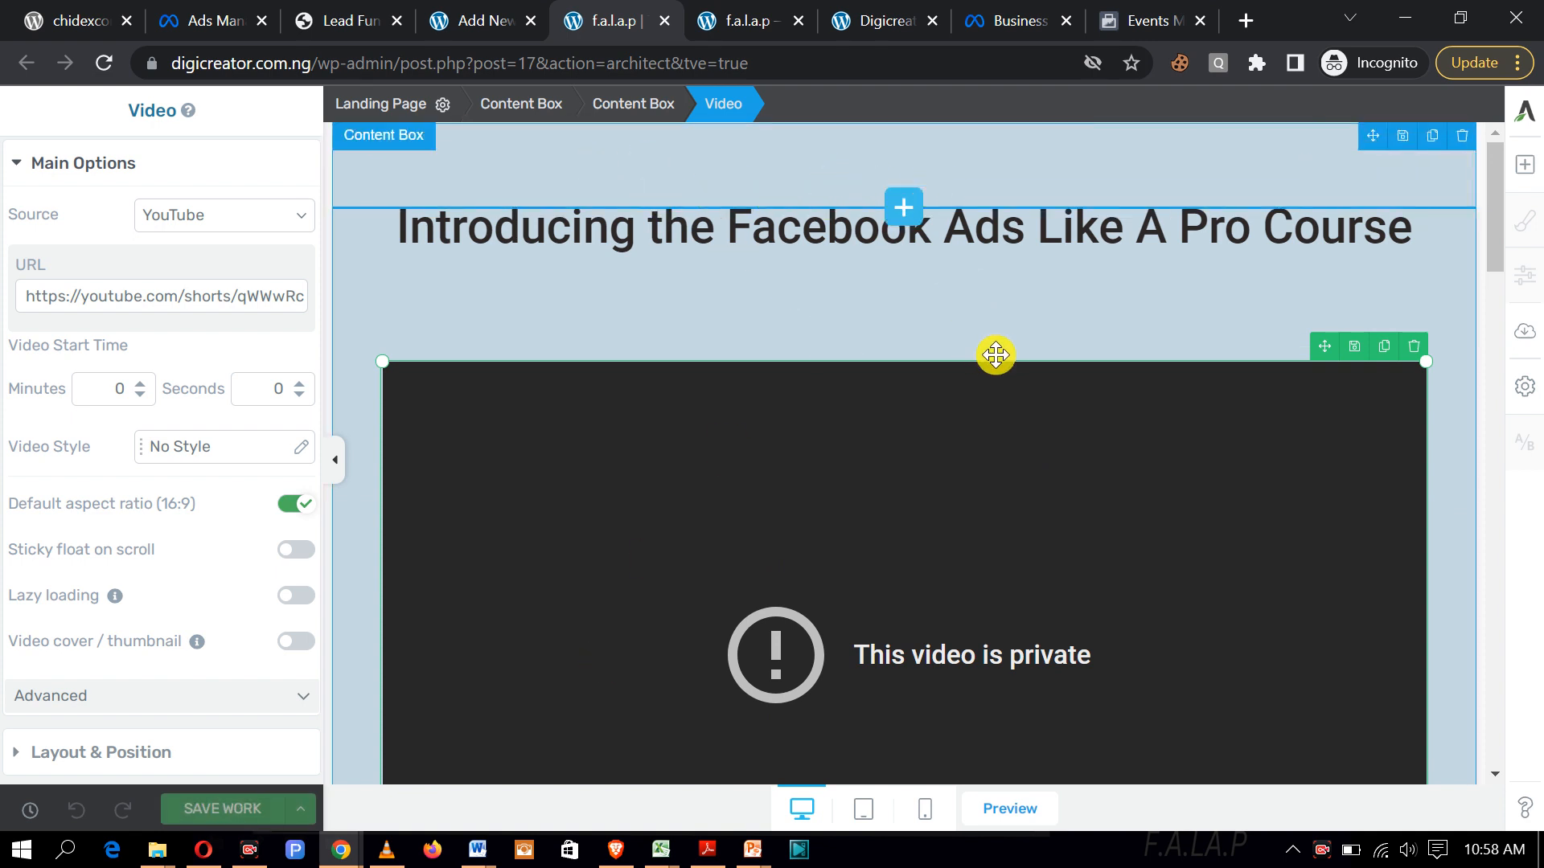
scroll(1003, 354, "down", 2)
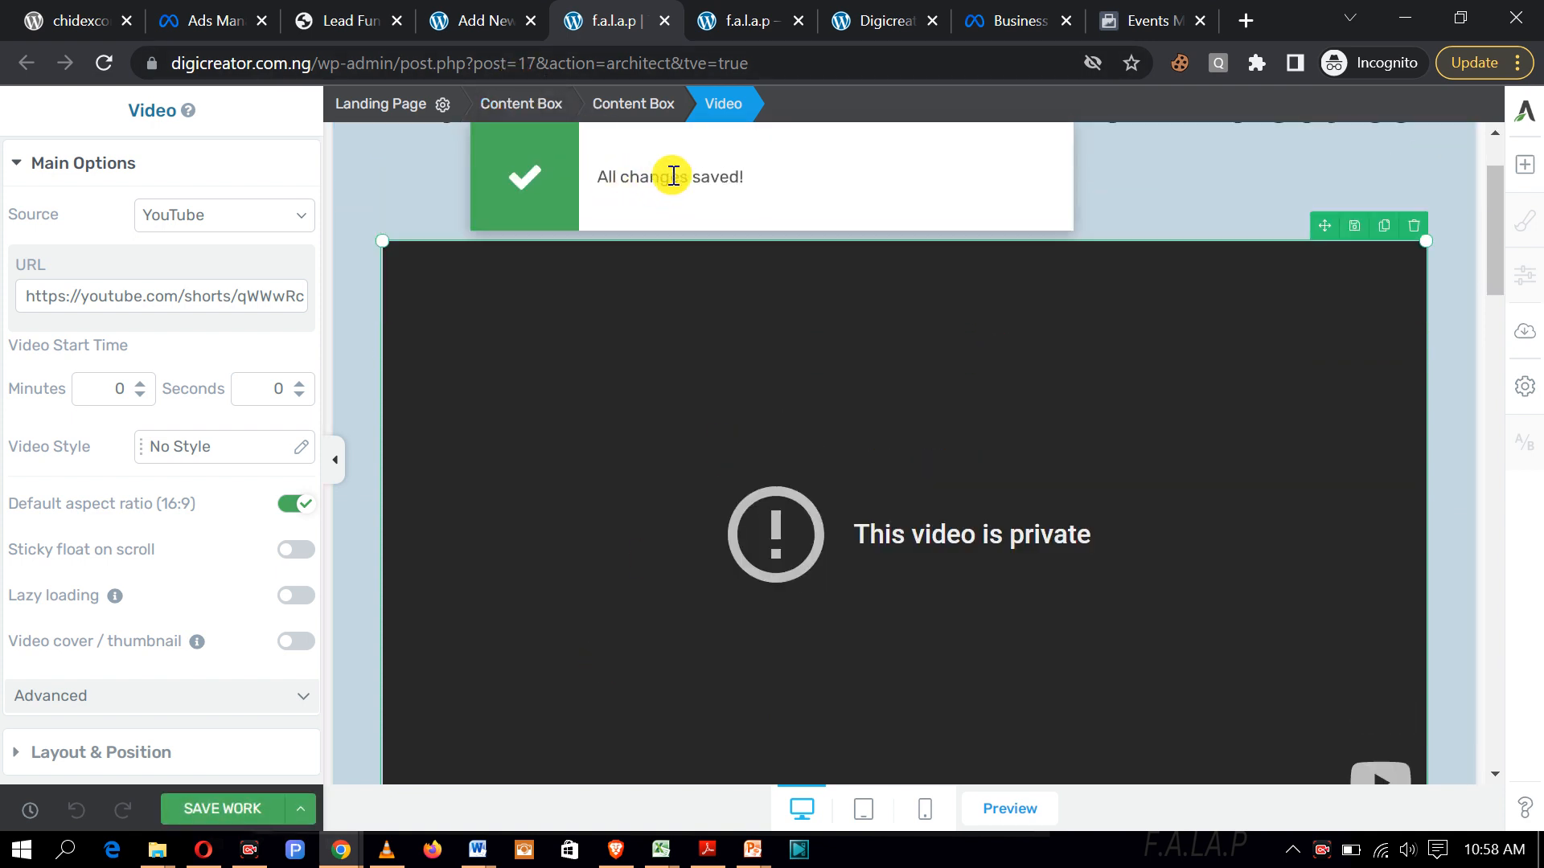
scroll(803, 462, "down", 3)
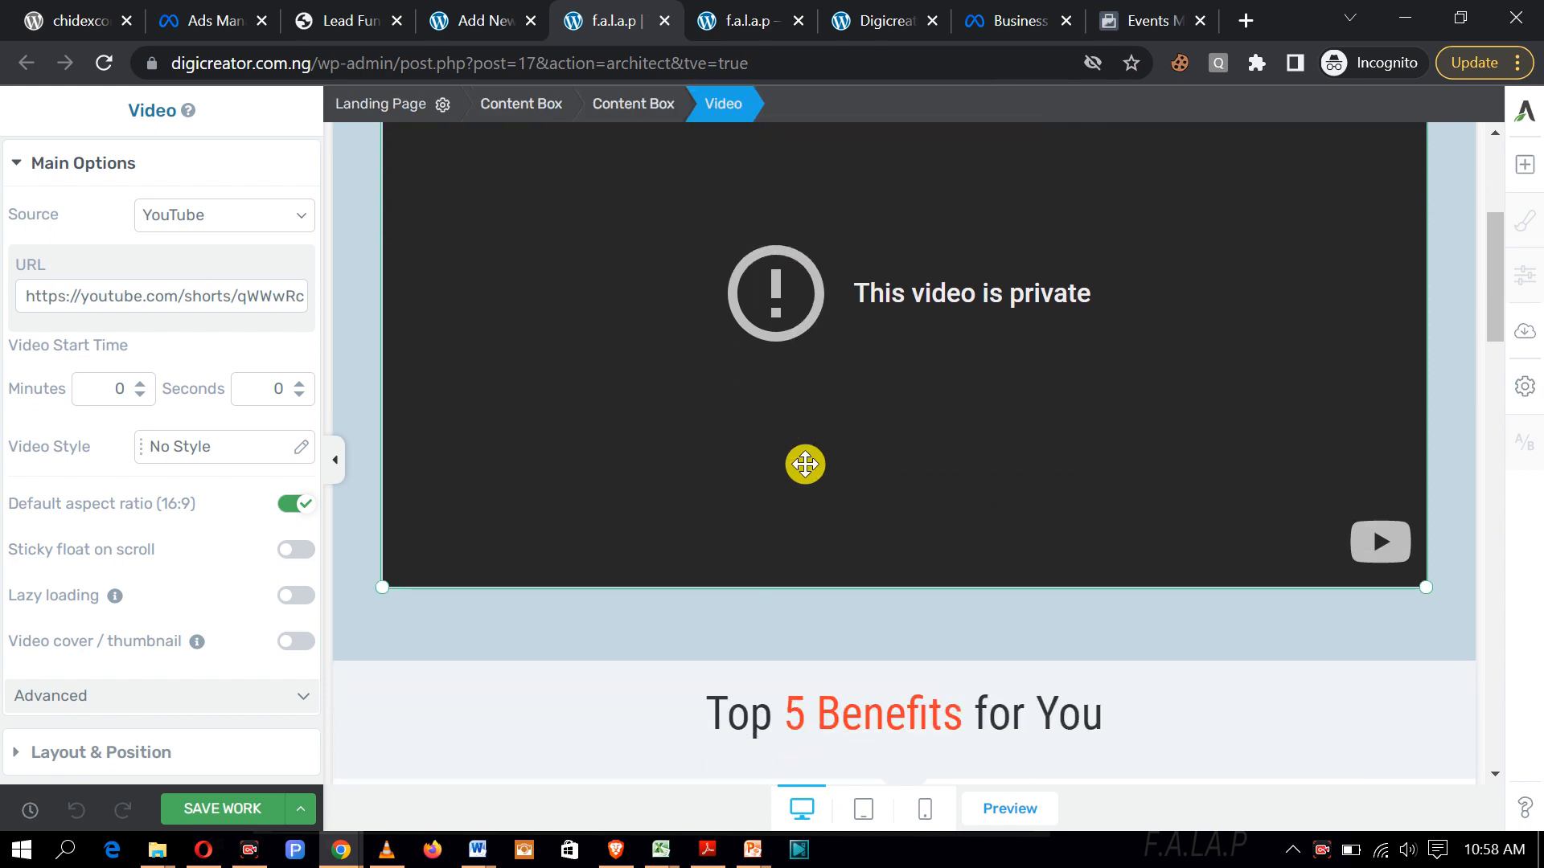
scroll(804, 465, "up", 3)
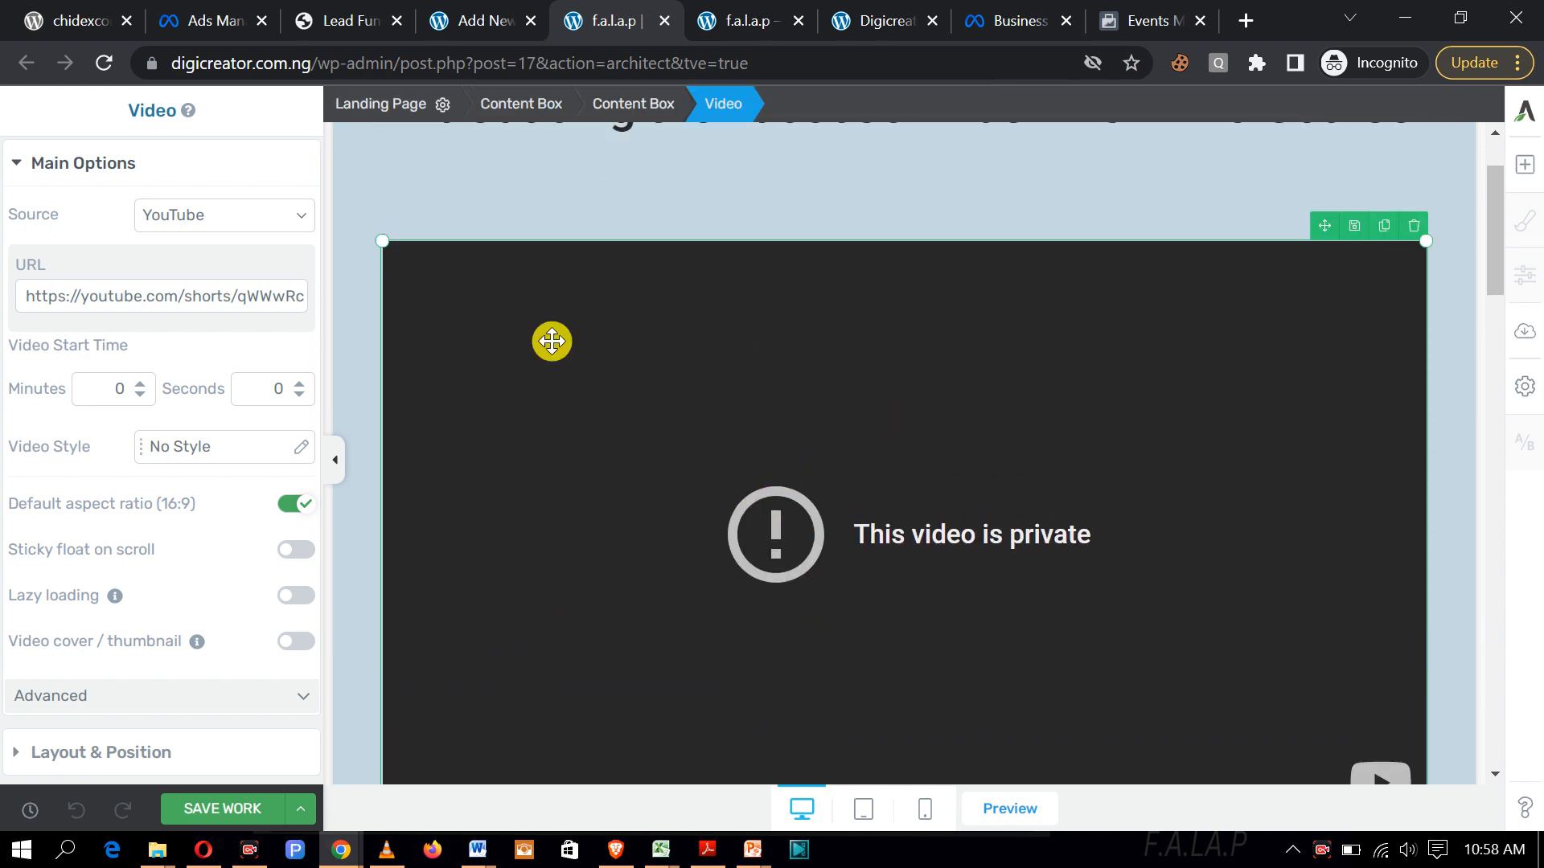
left_click(748, 25)
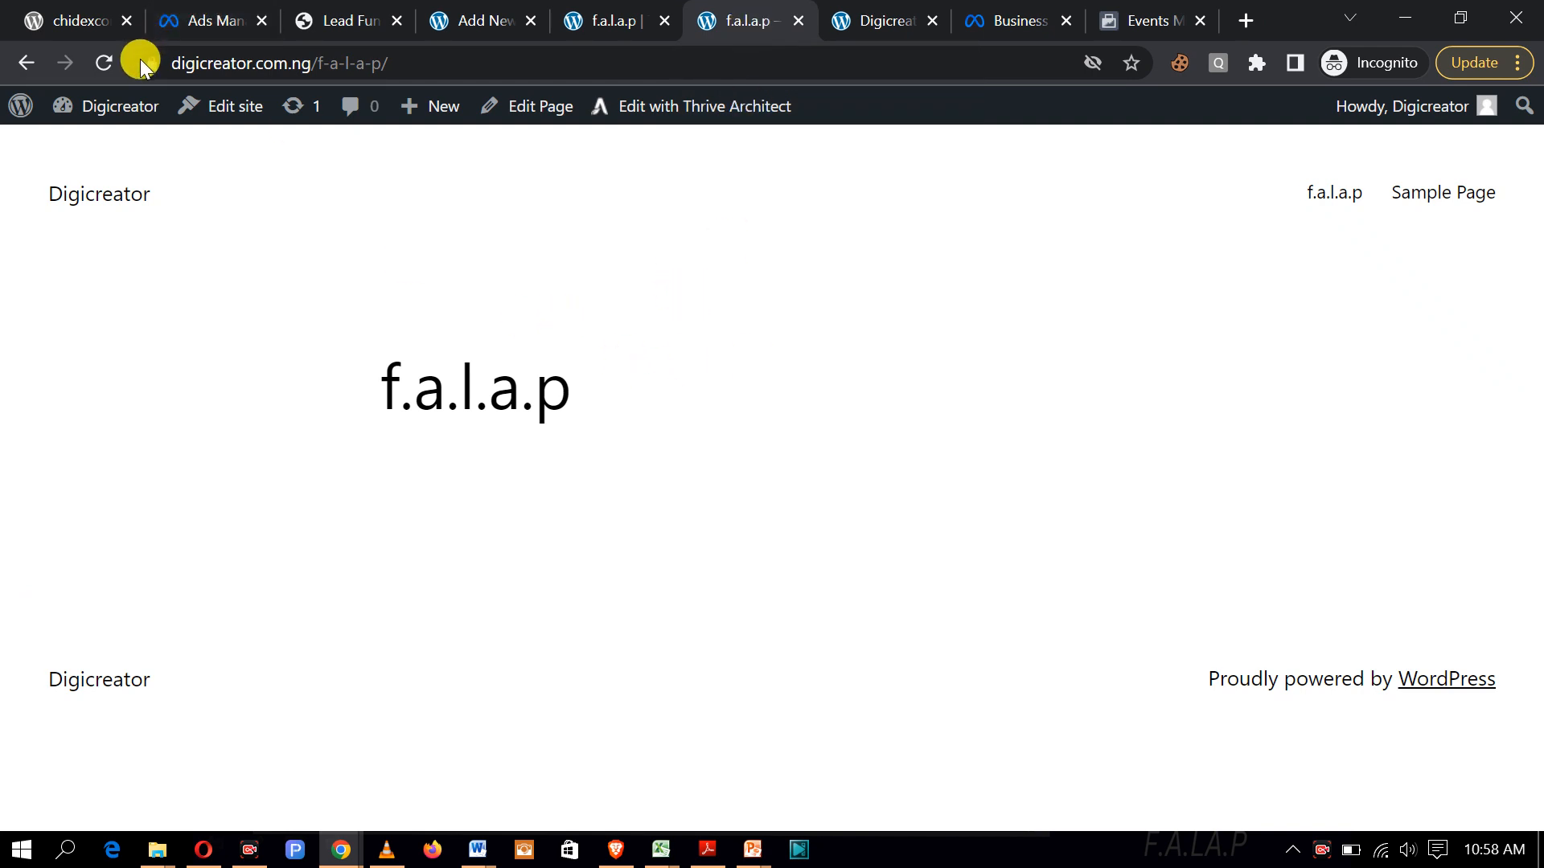
left_click(99, 63)
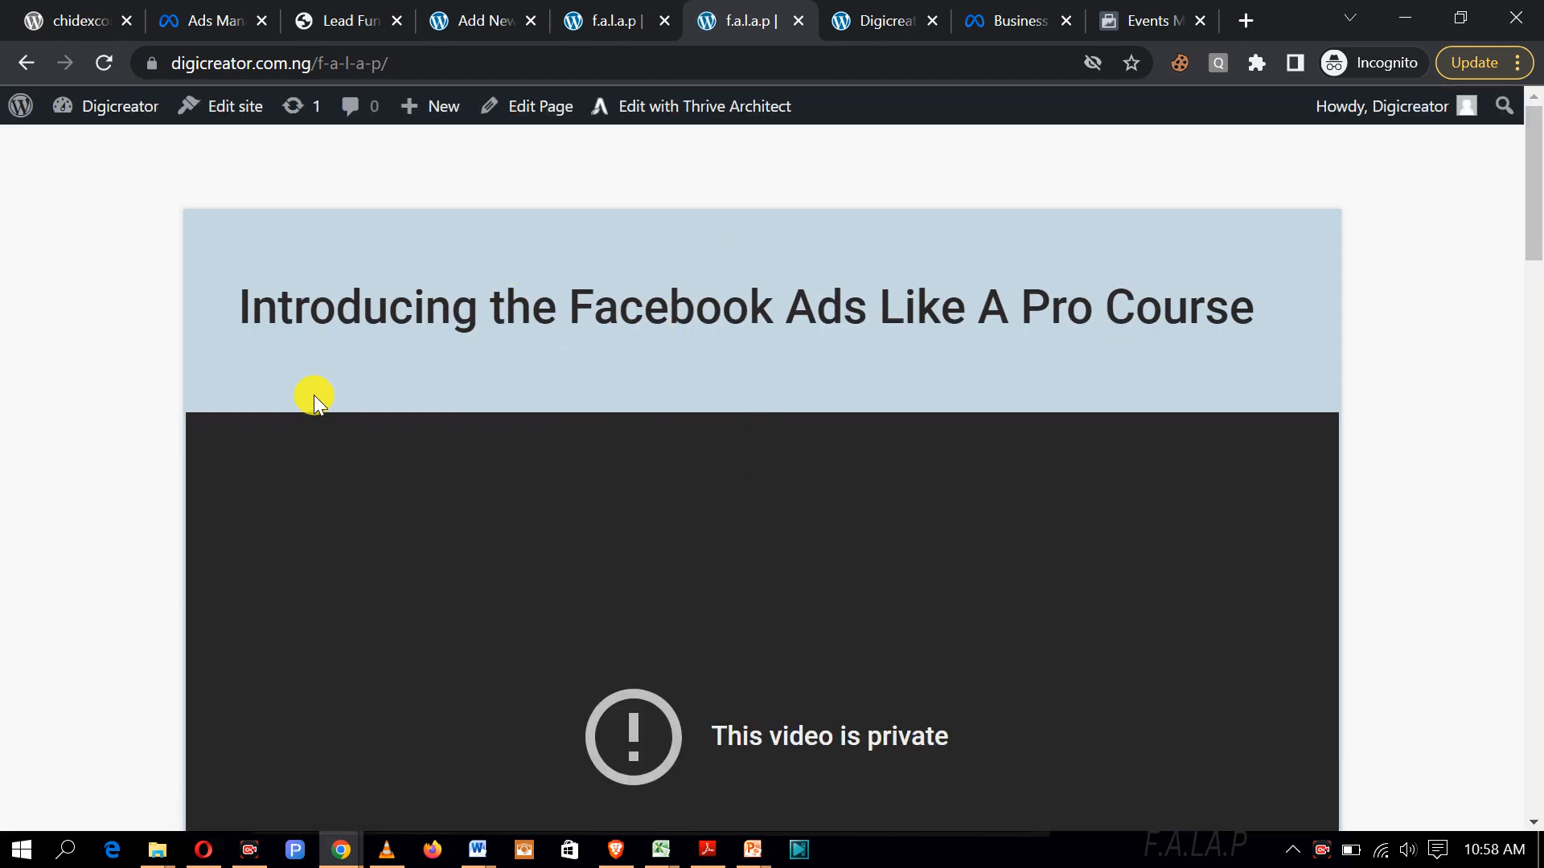
scroll(1120, 322, "down", 6)
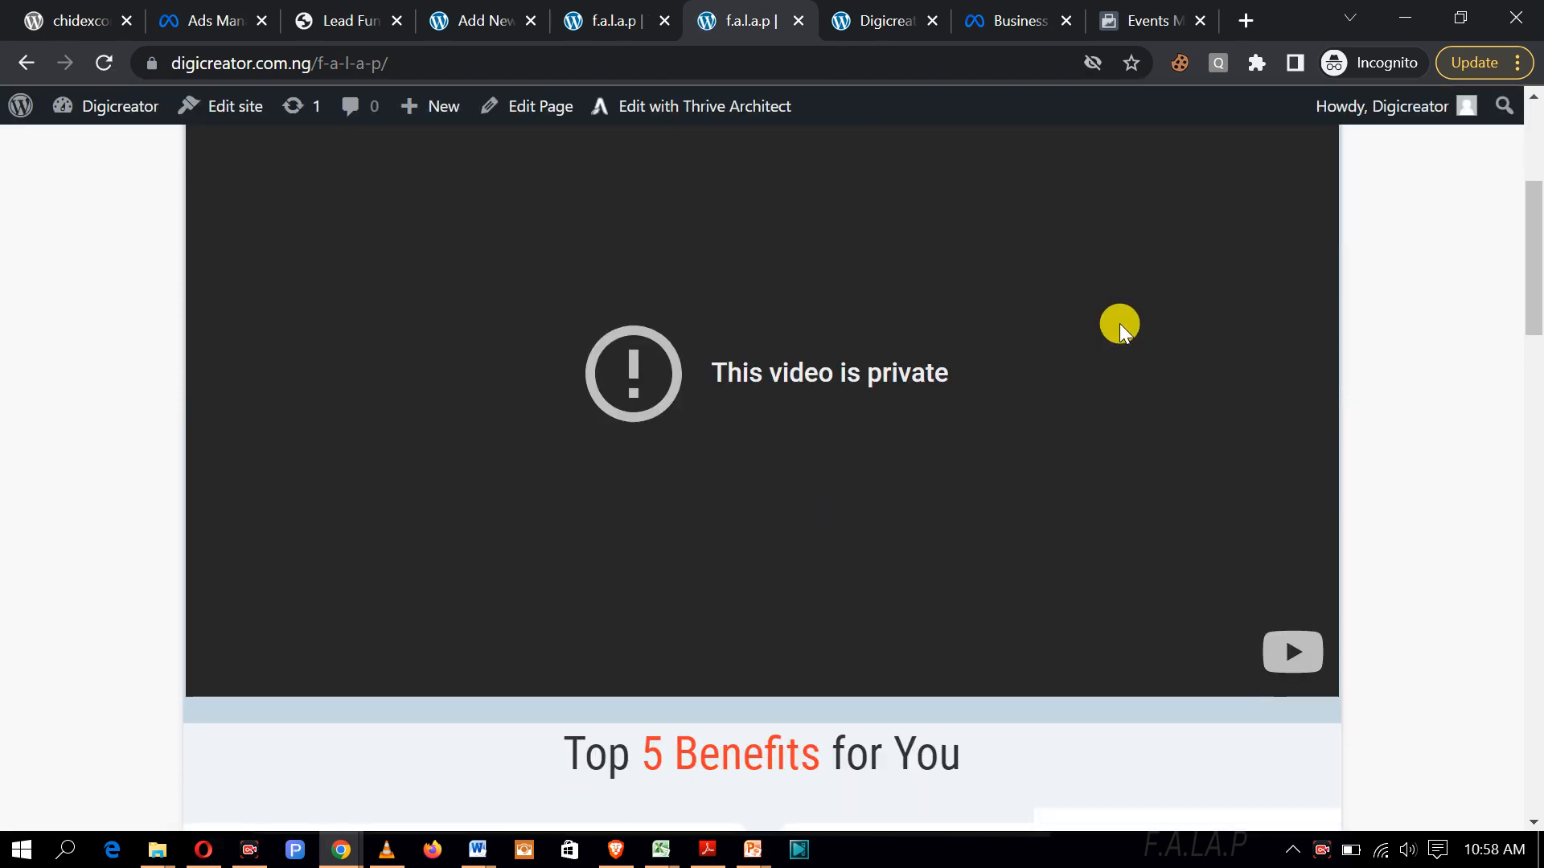
scroll(621, 316, "up", 1)
scroll(664, 318, "up", 3)
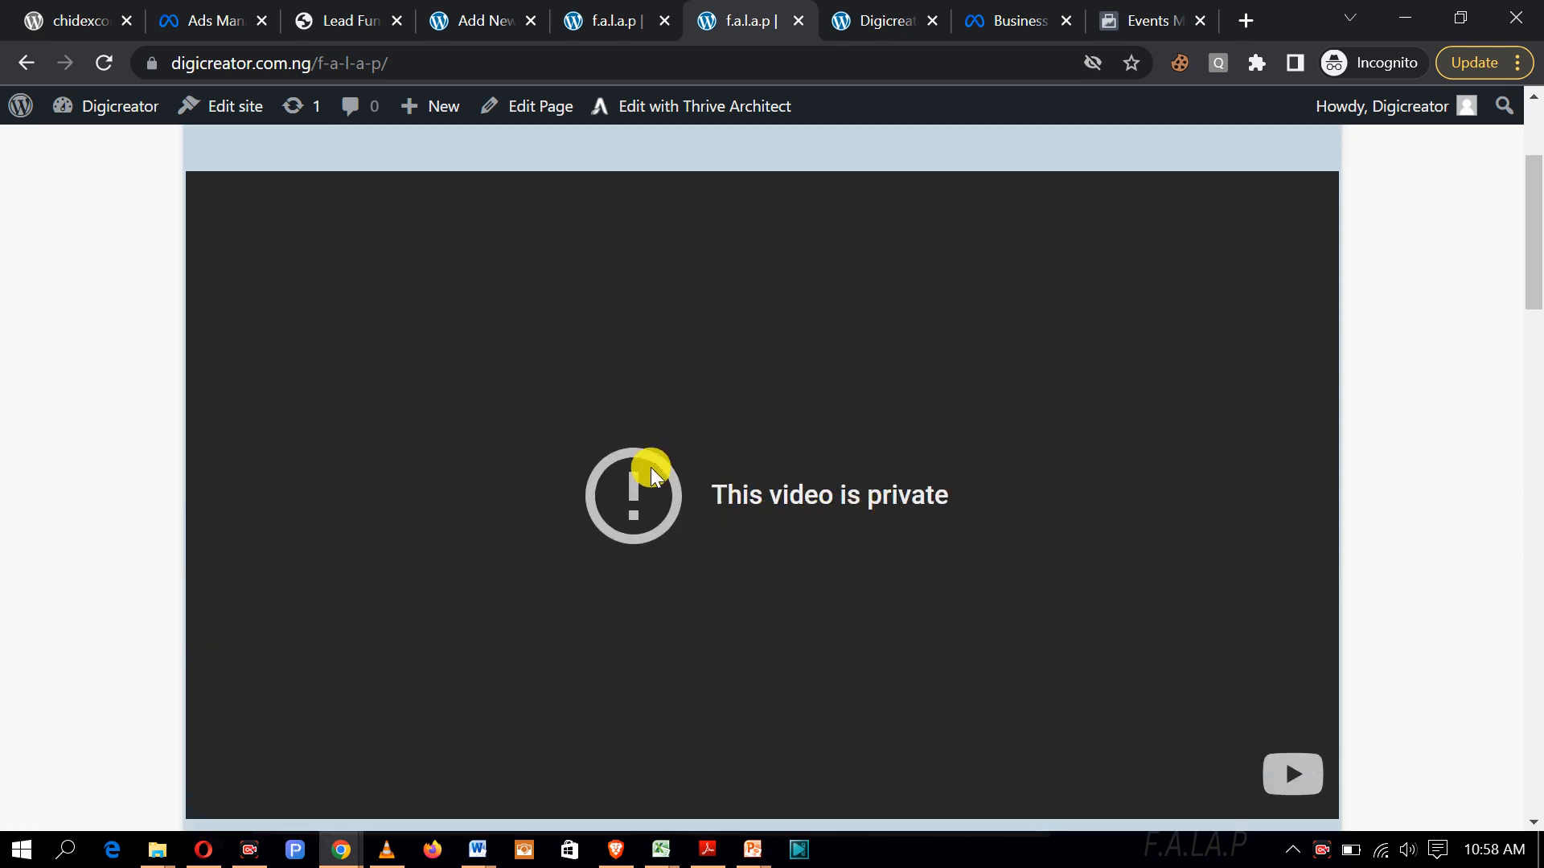
left_click(599, 20)
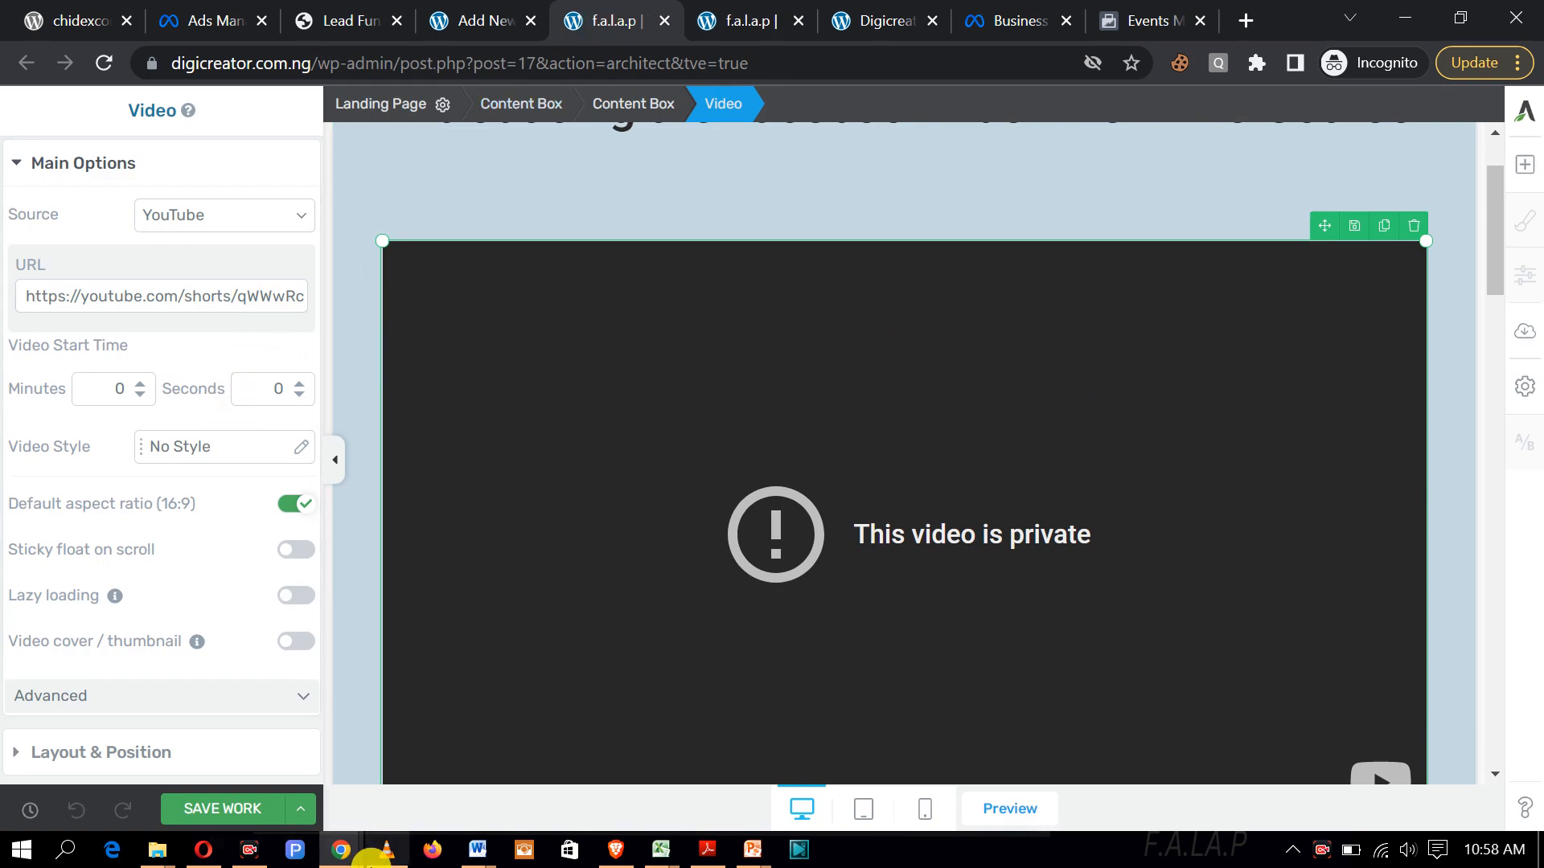
Step: Copy the shareable link of the 30% Tax Removal with Nigerian NIN video in YouTube Studio
mouse_move(336, 857)
left_click(392, 772)
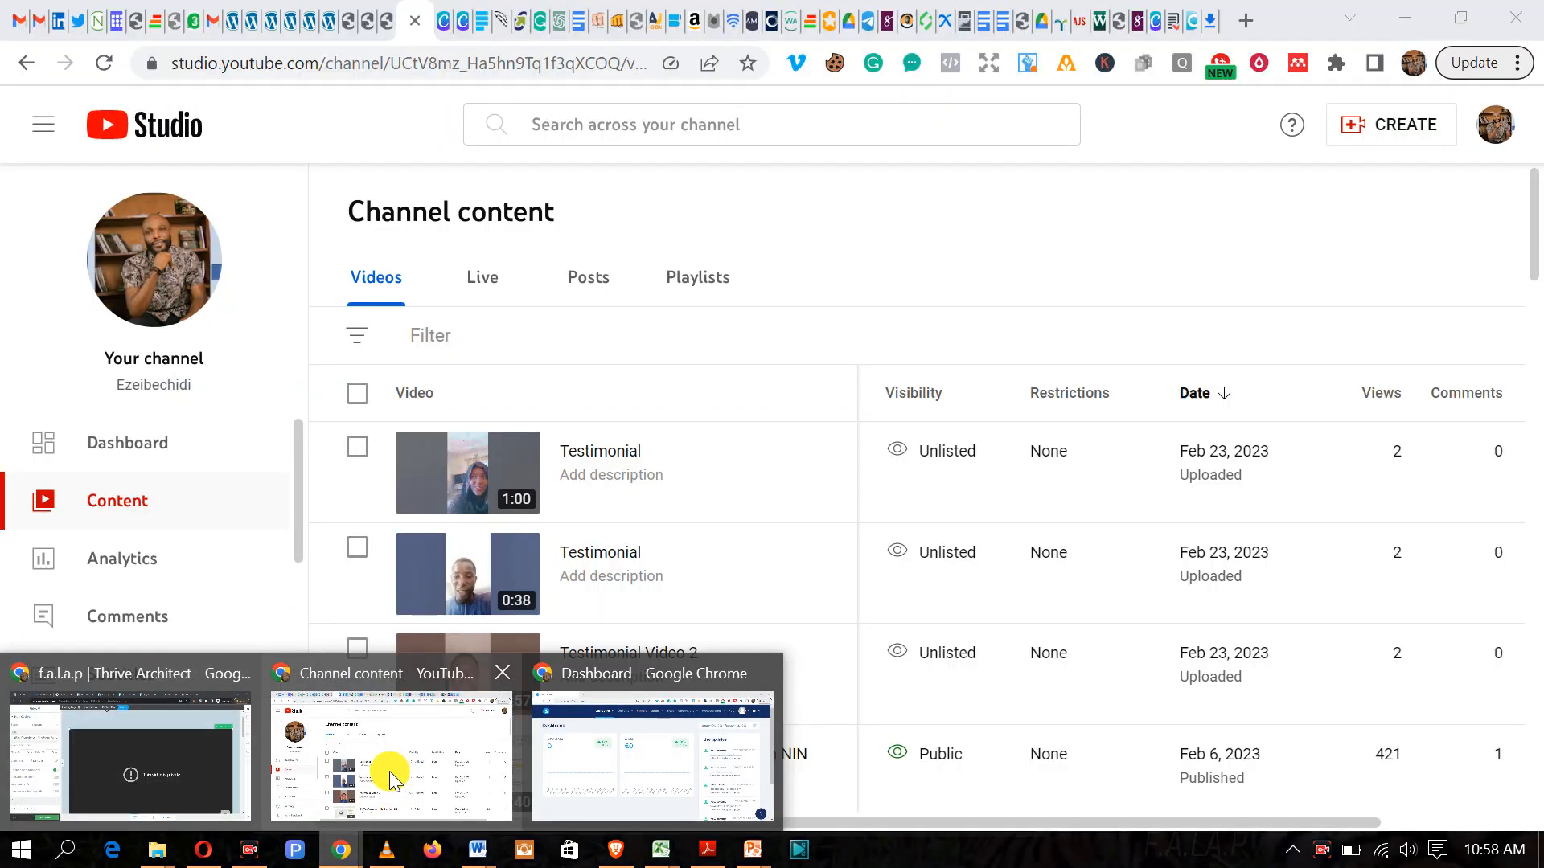
scroll(772, 681, "down", 3)
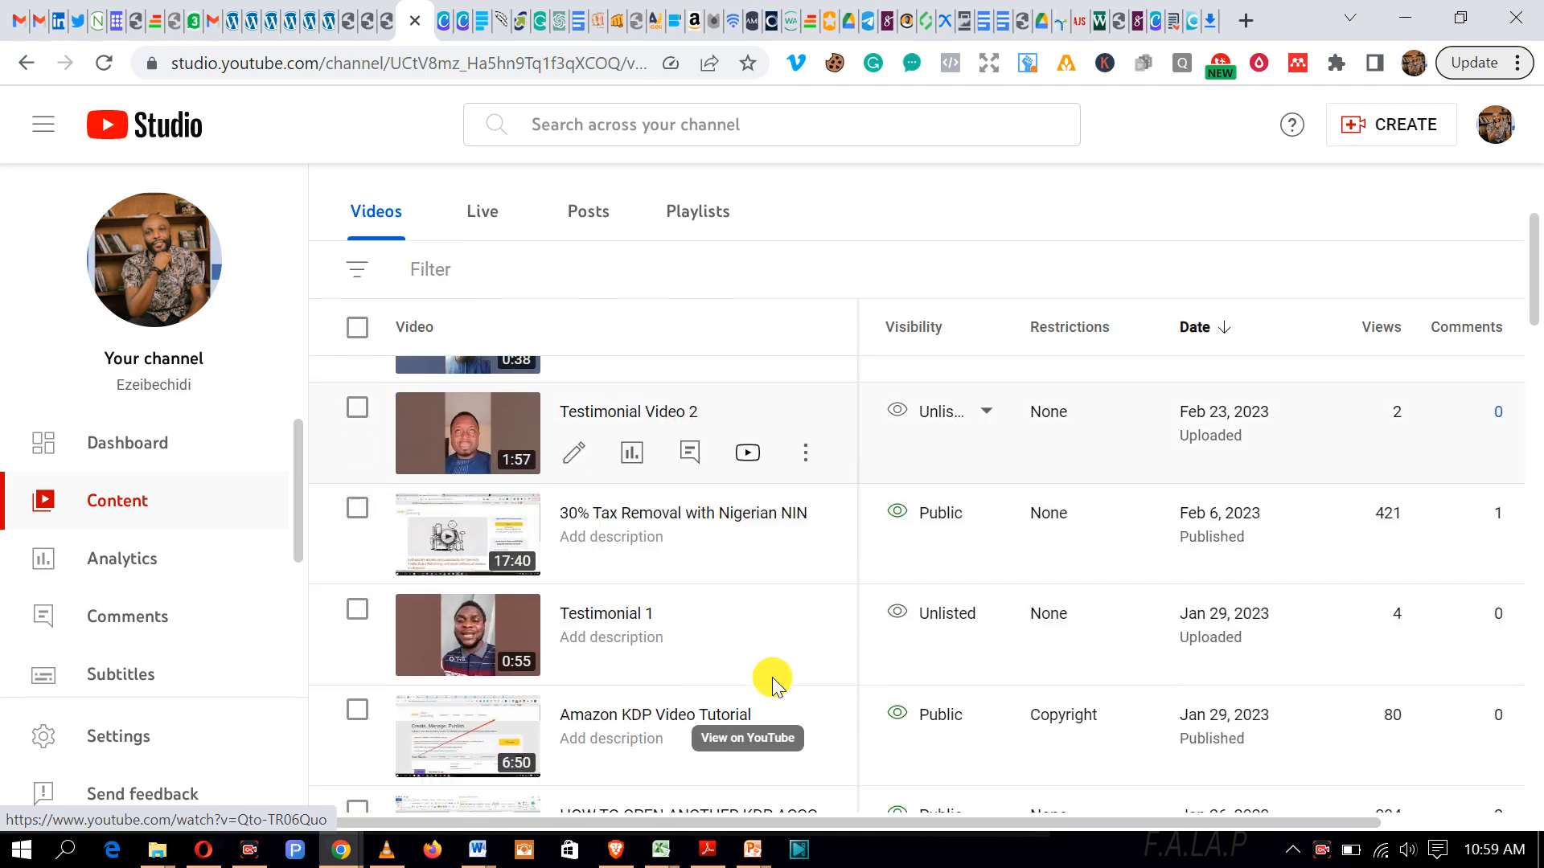
left_click(807, 557)
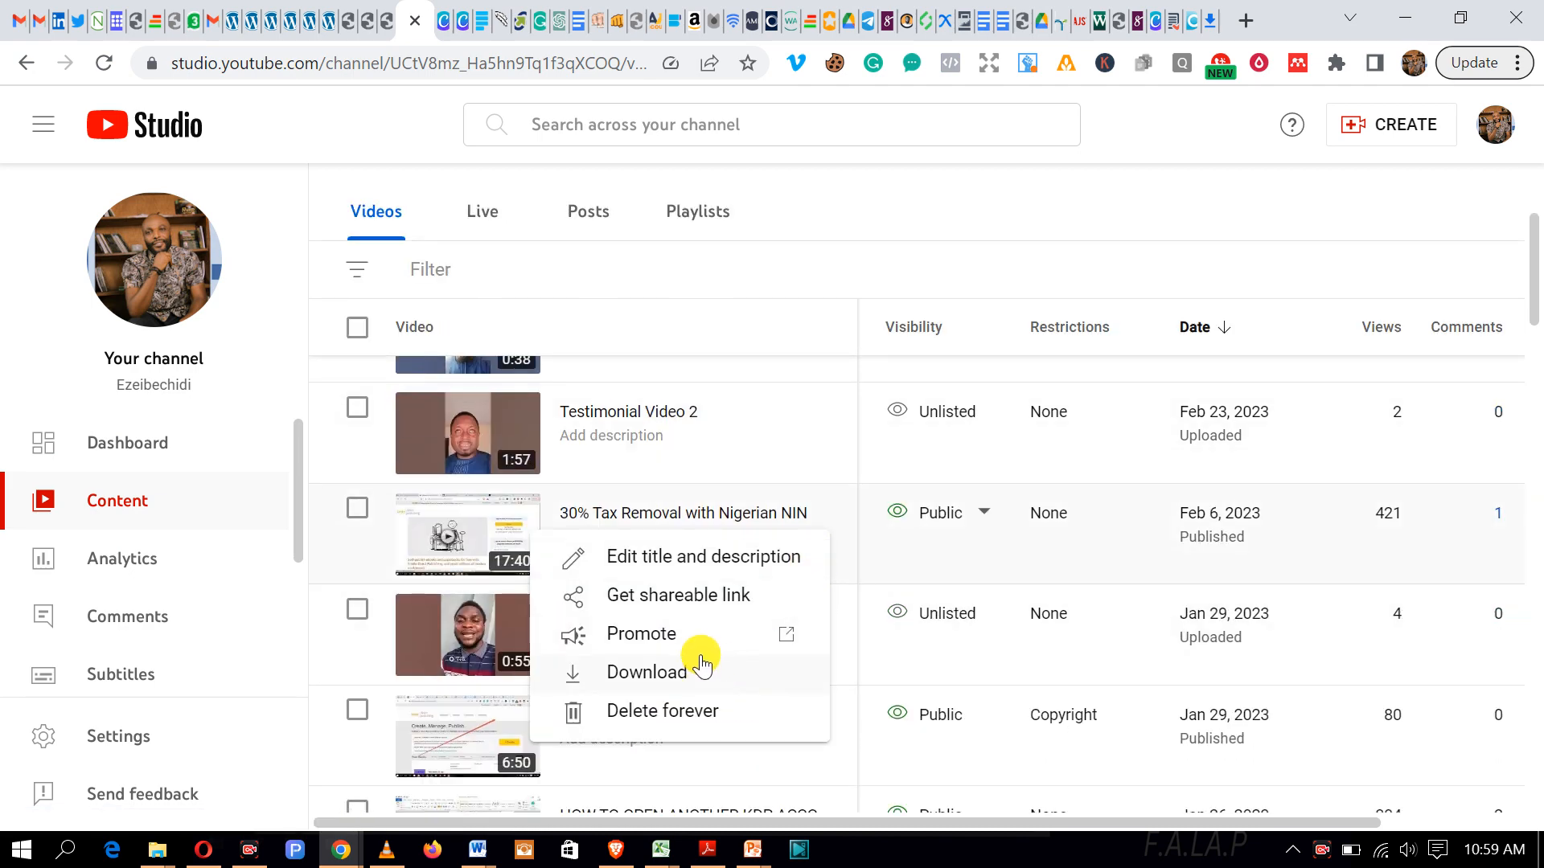
left_click(718, 596)
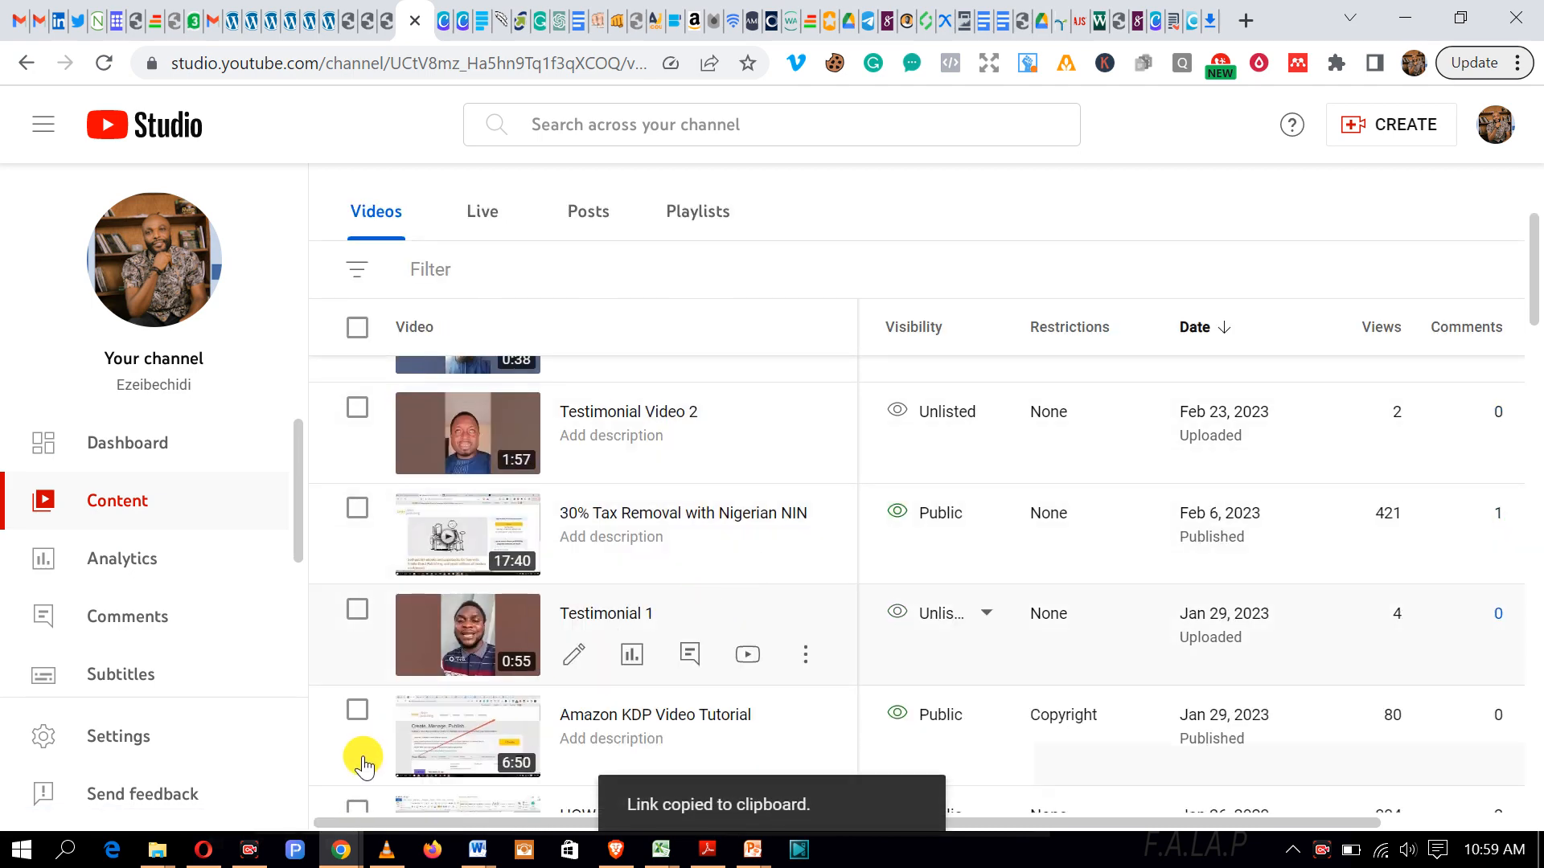
Step: Replace the Shorts link in the editor's video URL field with the copied youtu.be link
mouse_move(343, 846)
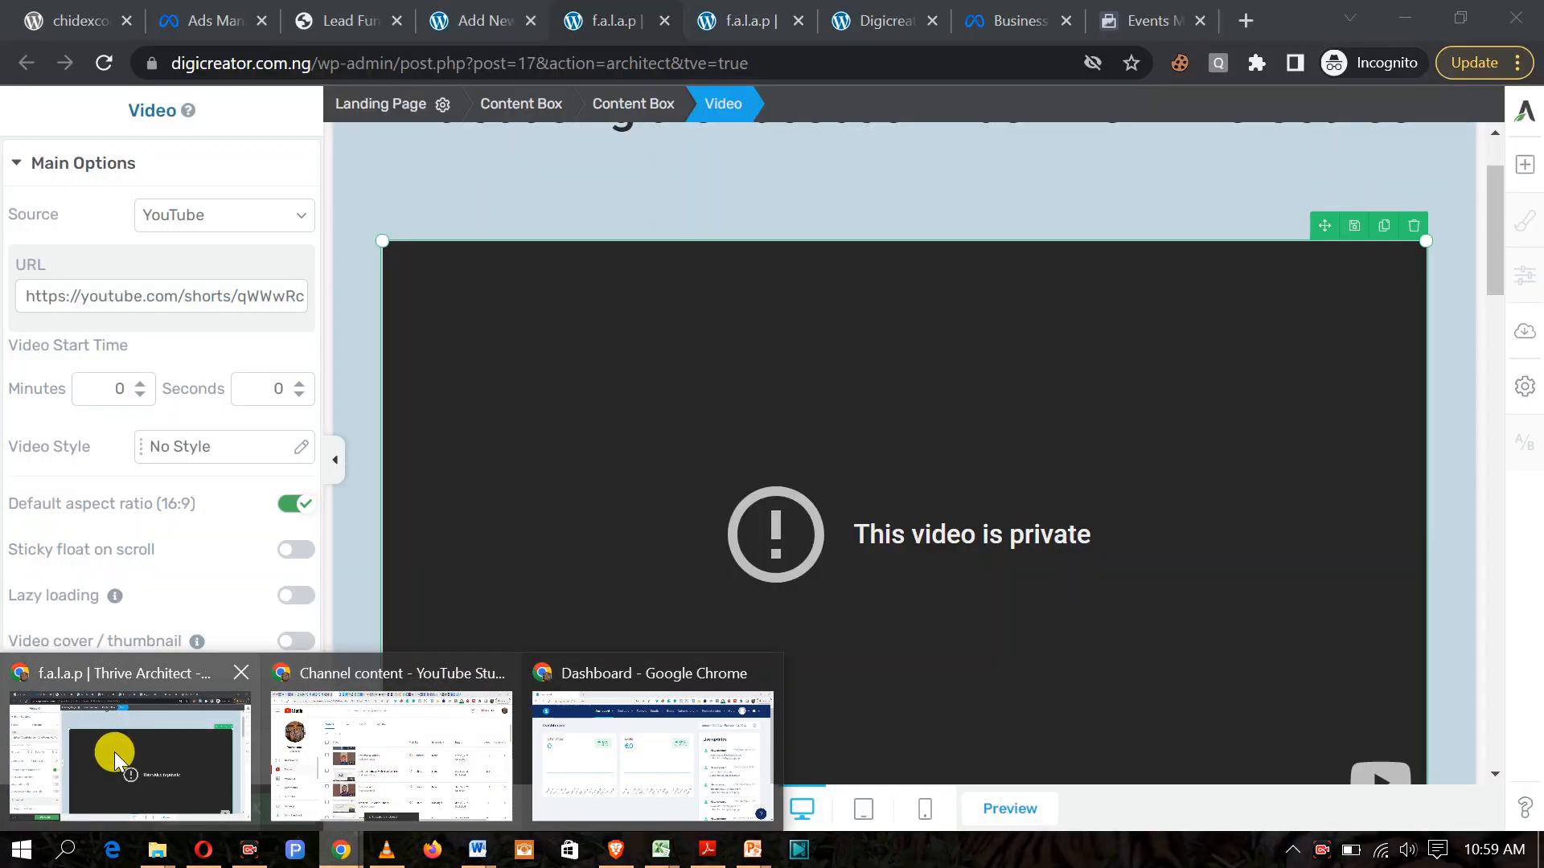
left_click(120, 751)
triple_click(294, 299)
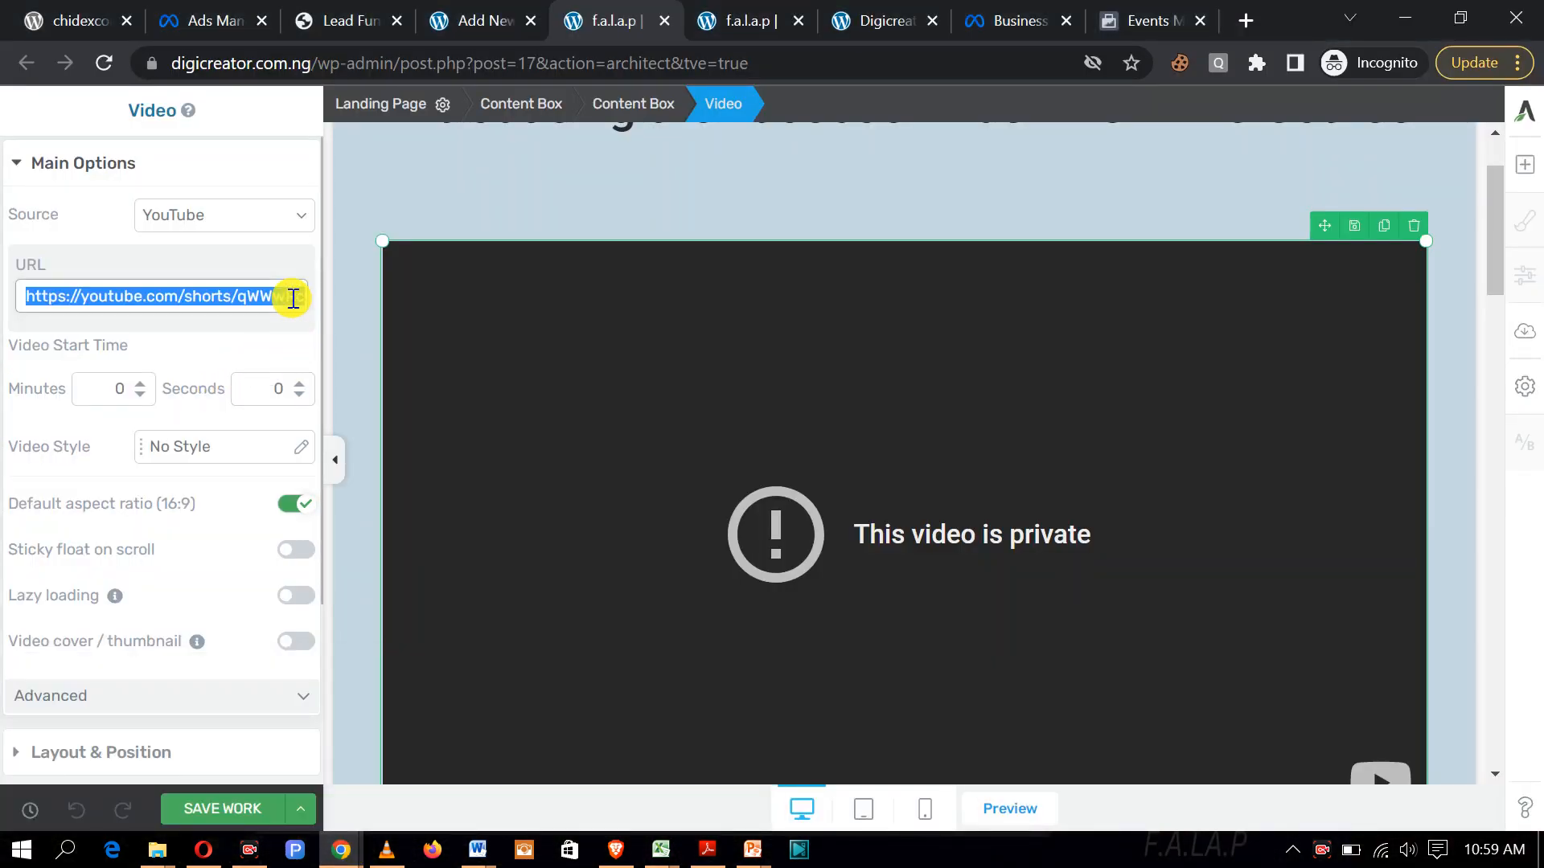
key("BackSpace")
key("ctrl+v")
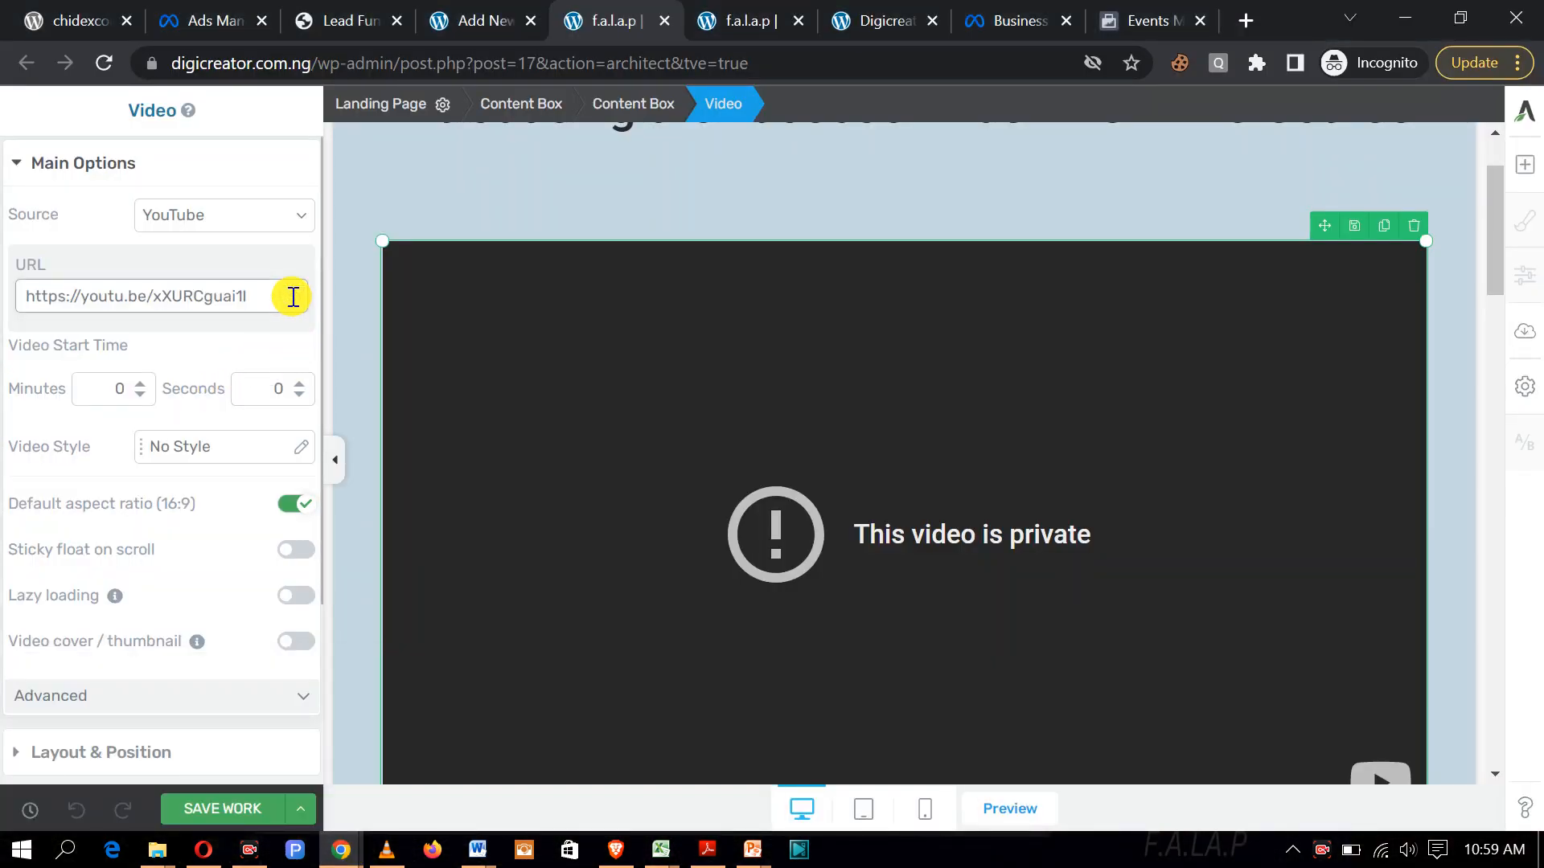
Step: Save the page with the 30% Tax Removal video and switch to the live f.a.l.a.p tab
left_click(216, 812)
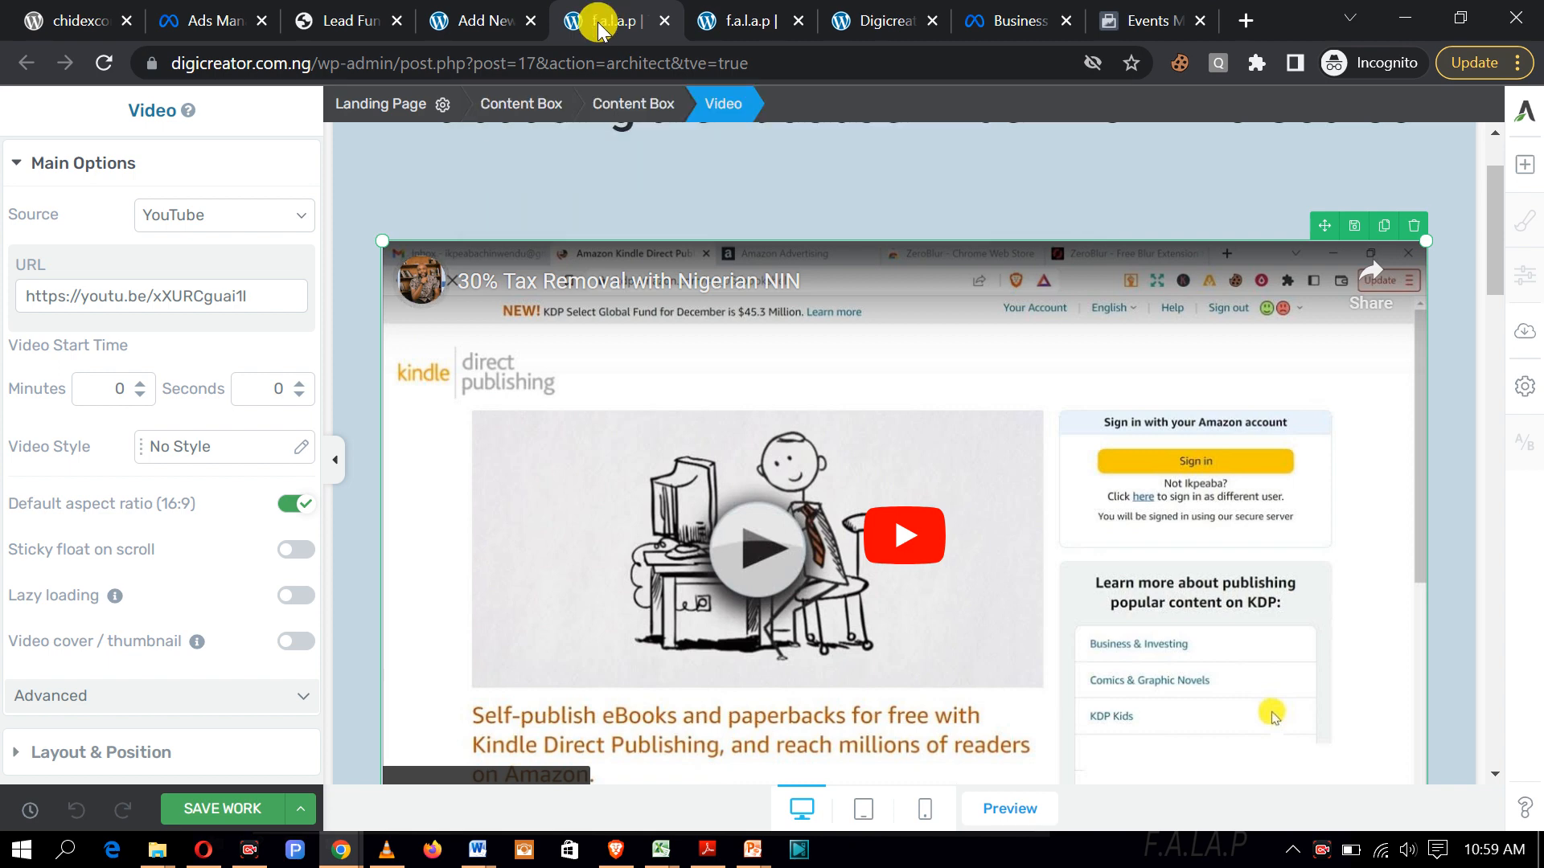
left_click(744, 19)
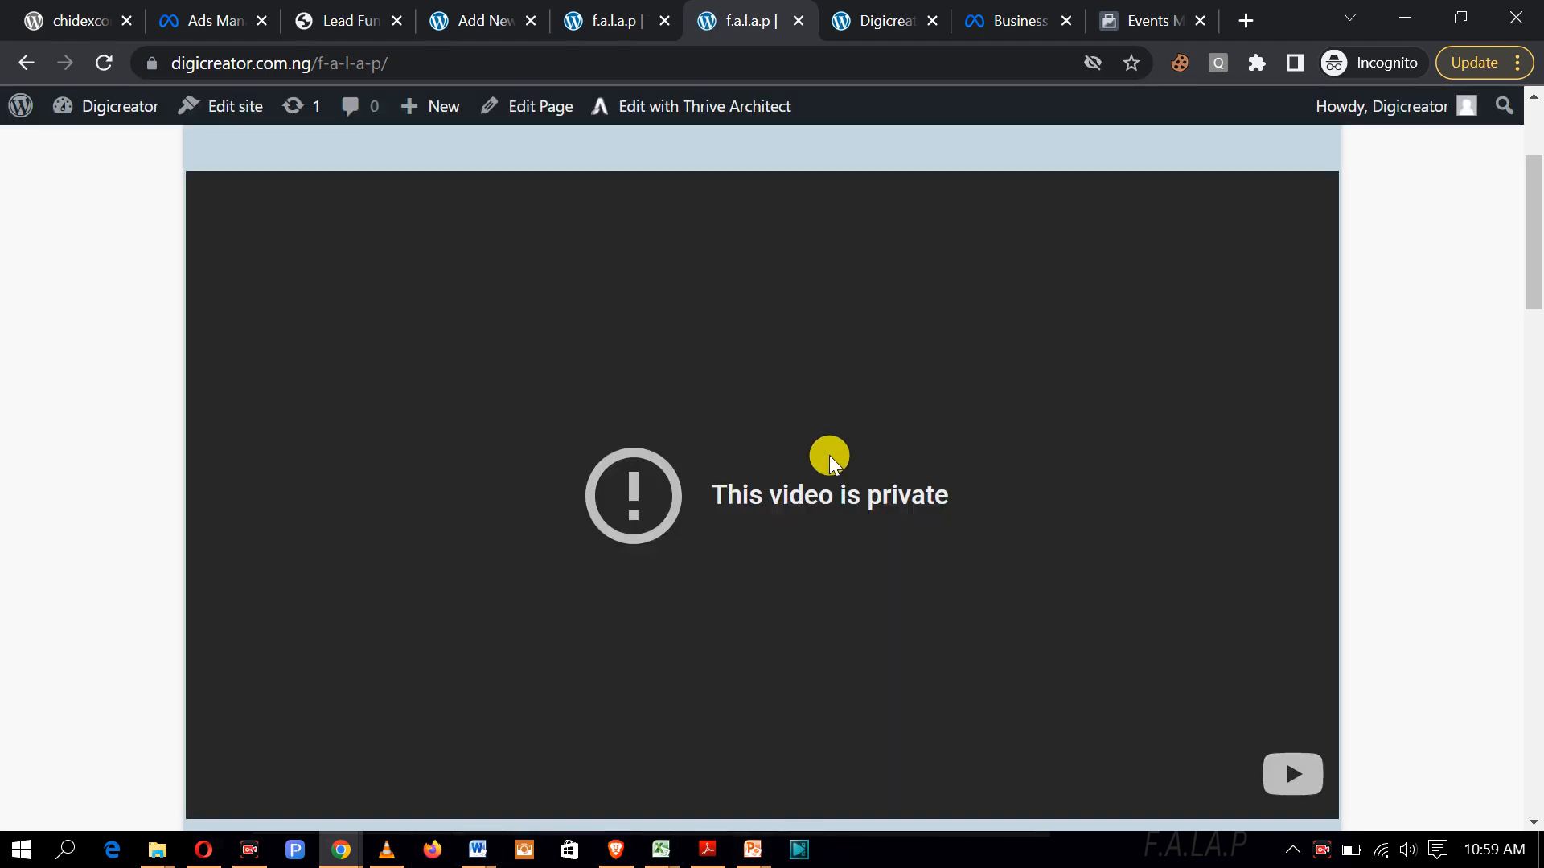
Step: Reload and scroll the live f.a.l.a.p page, where the video still shows as private
scroll(998, 450, "up", 2)
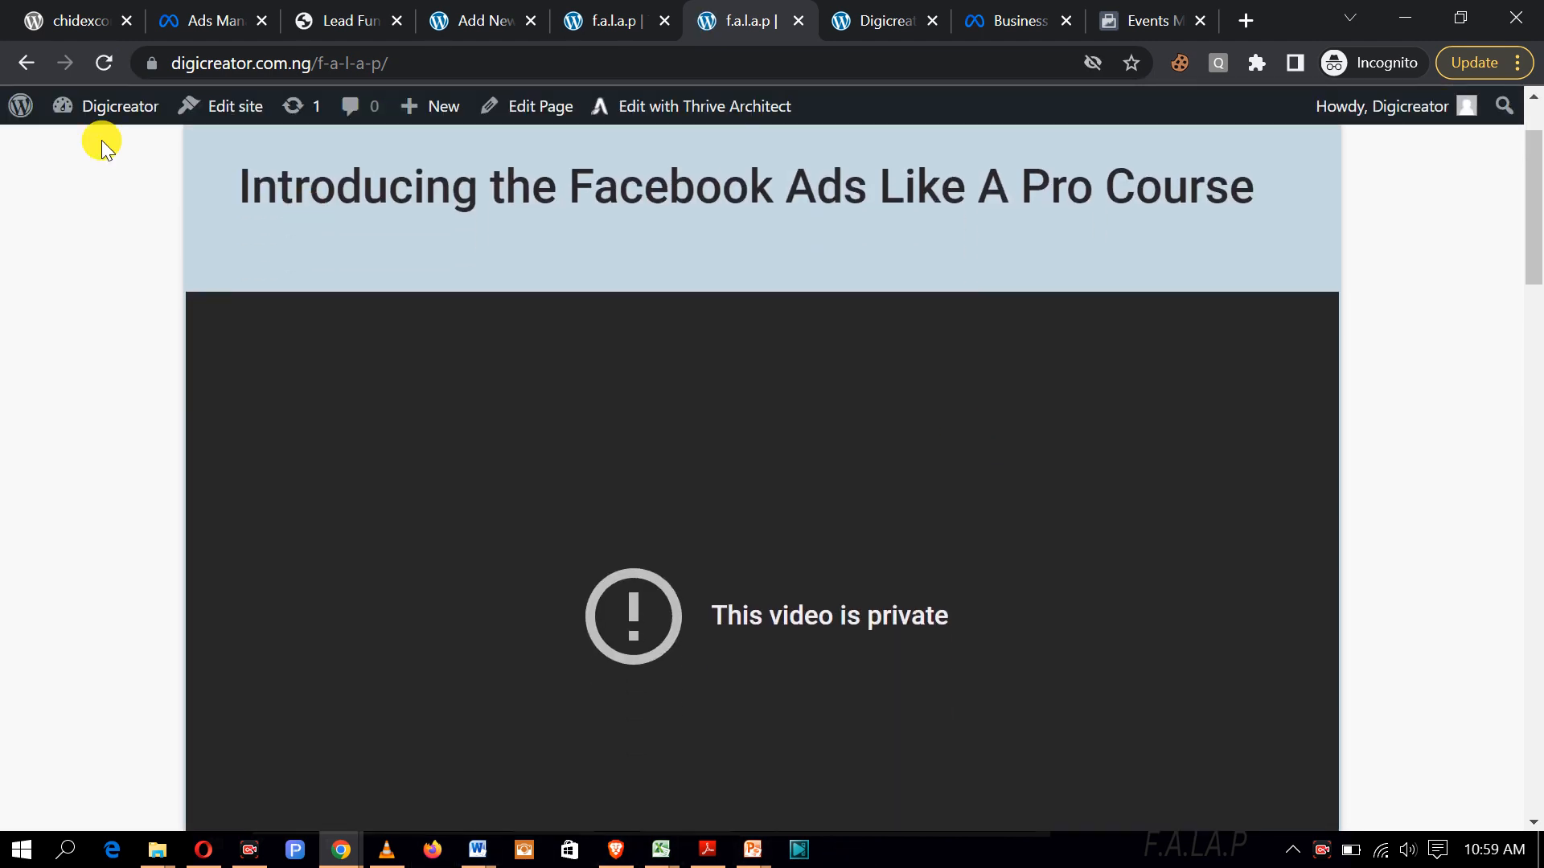
left_click(103, 63)
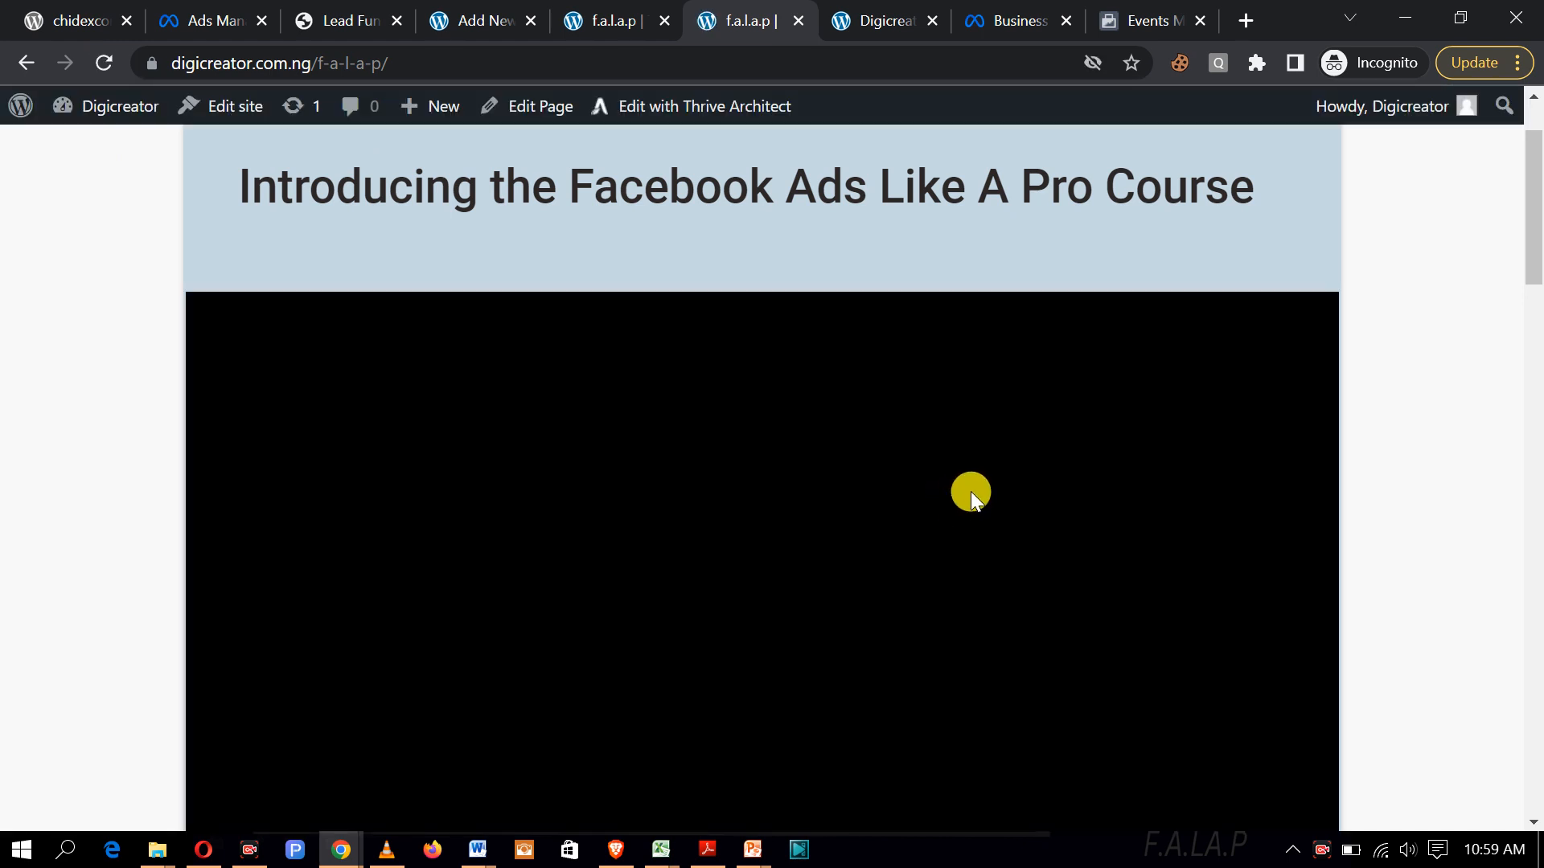
scroll(971, 491, "down", 2)
scroll(972, 492, "down", 2)
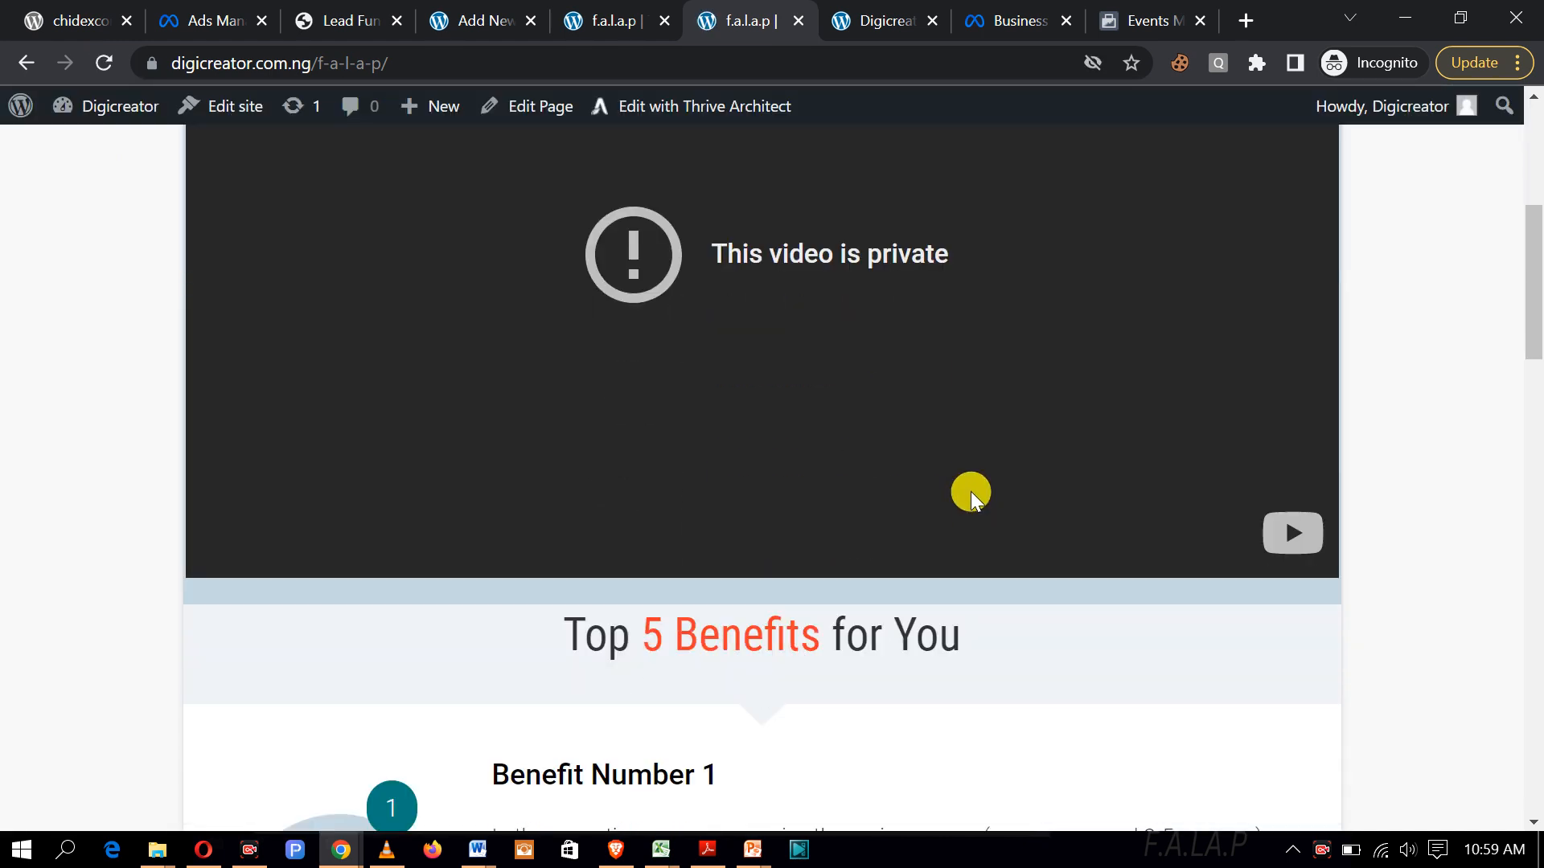
scroll(971, 493, "up", 5)
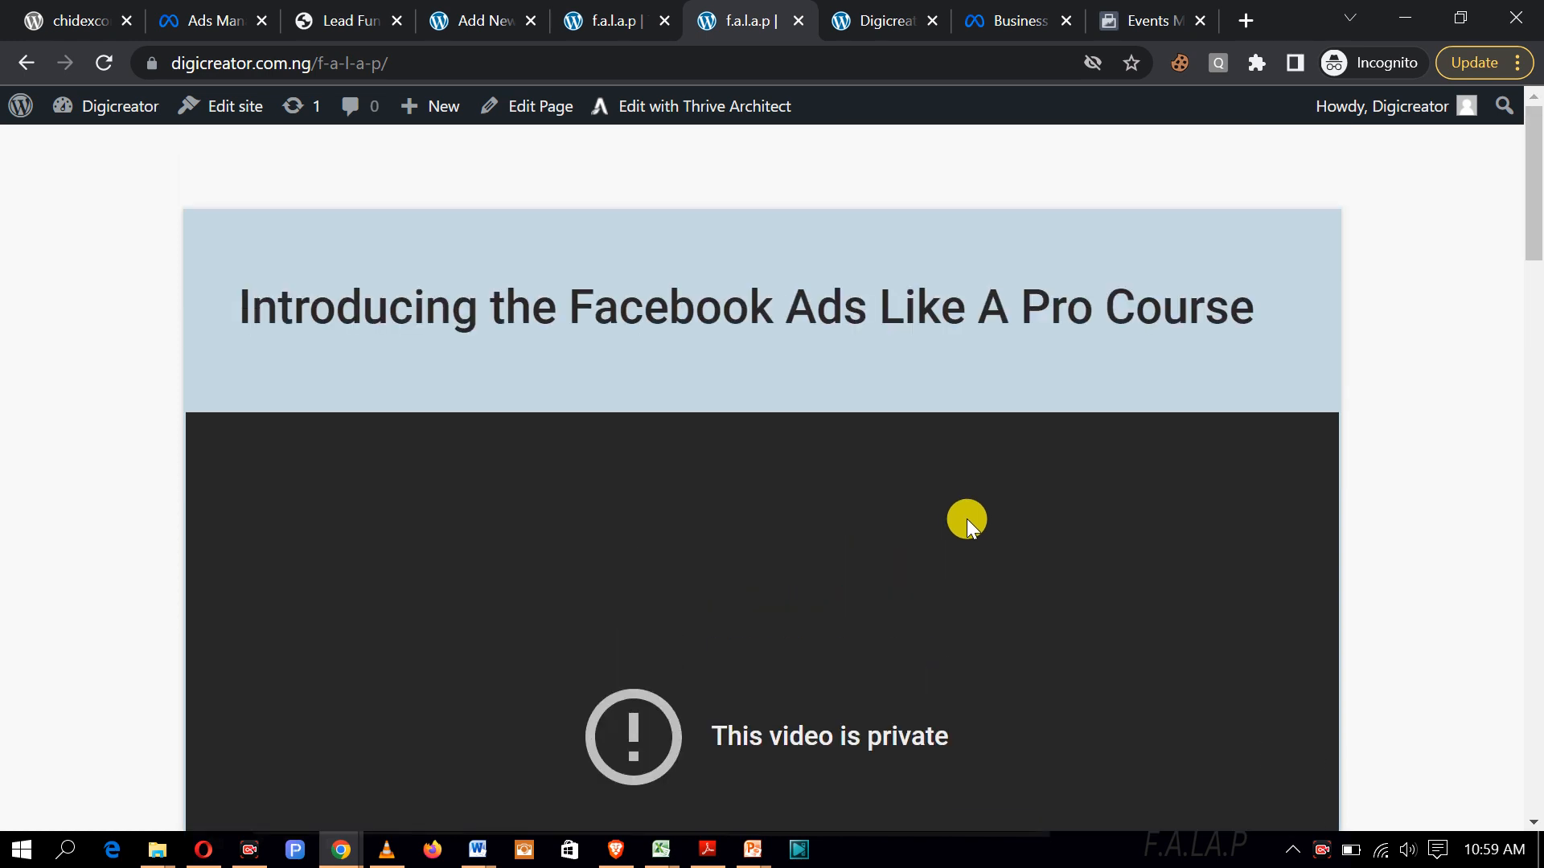
scroll(967, 519, "down", 1)
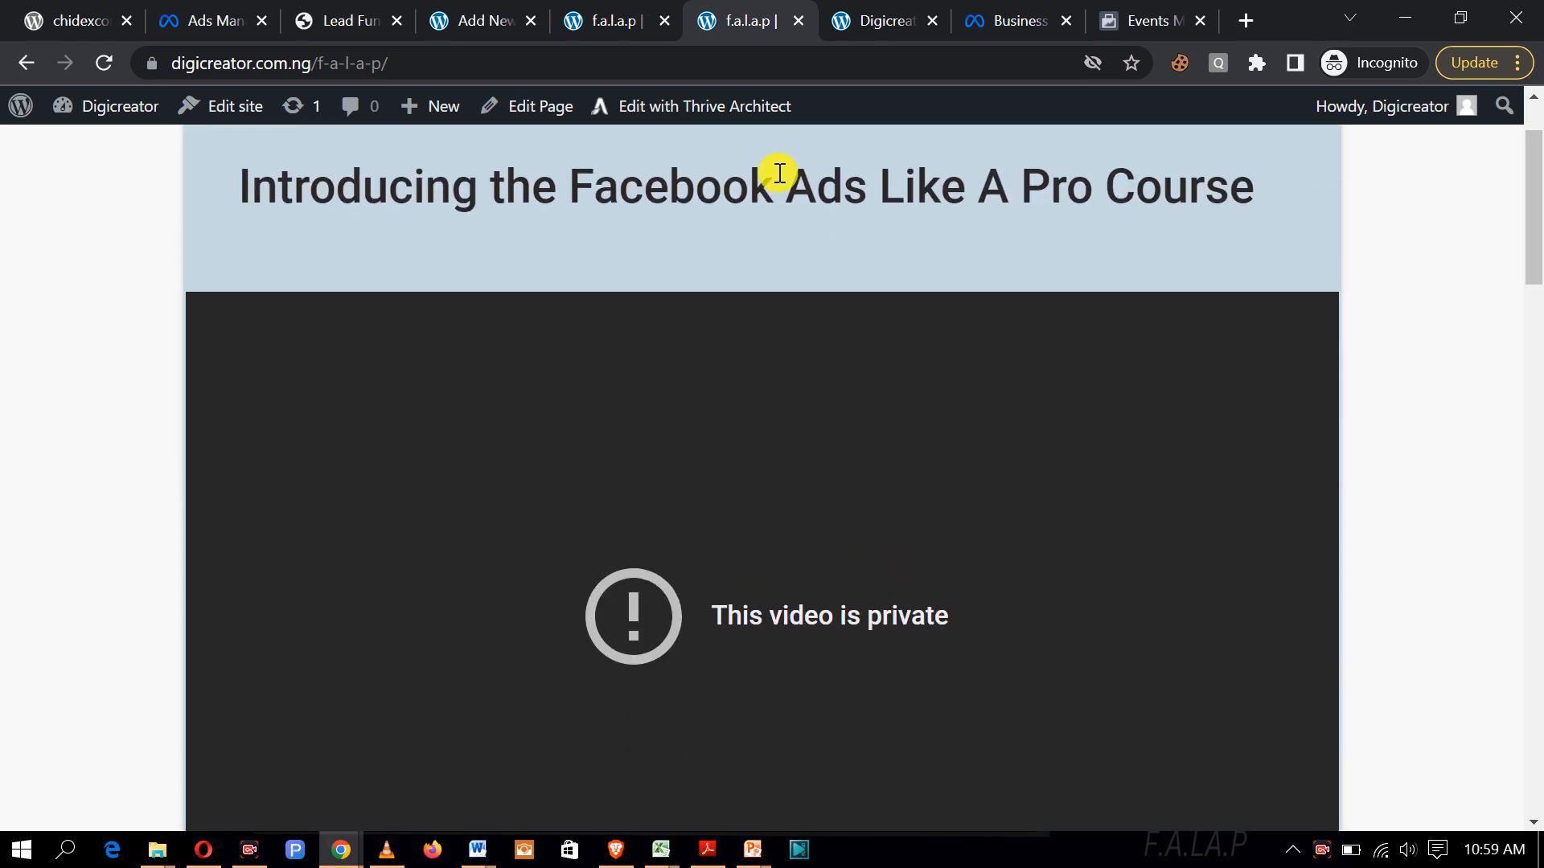
left_click(475, 22)
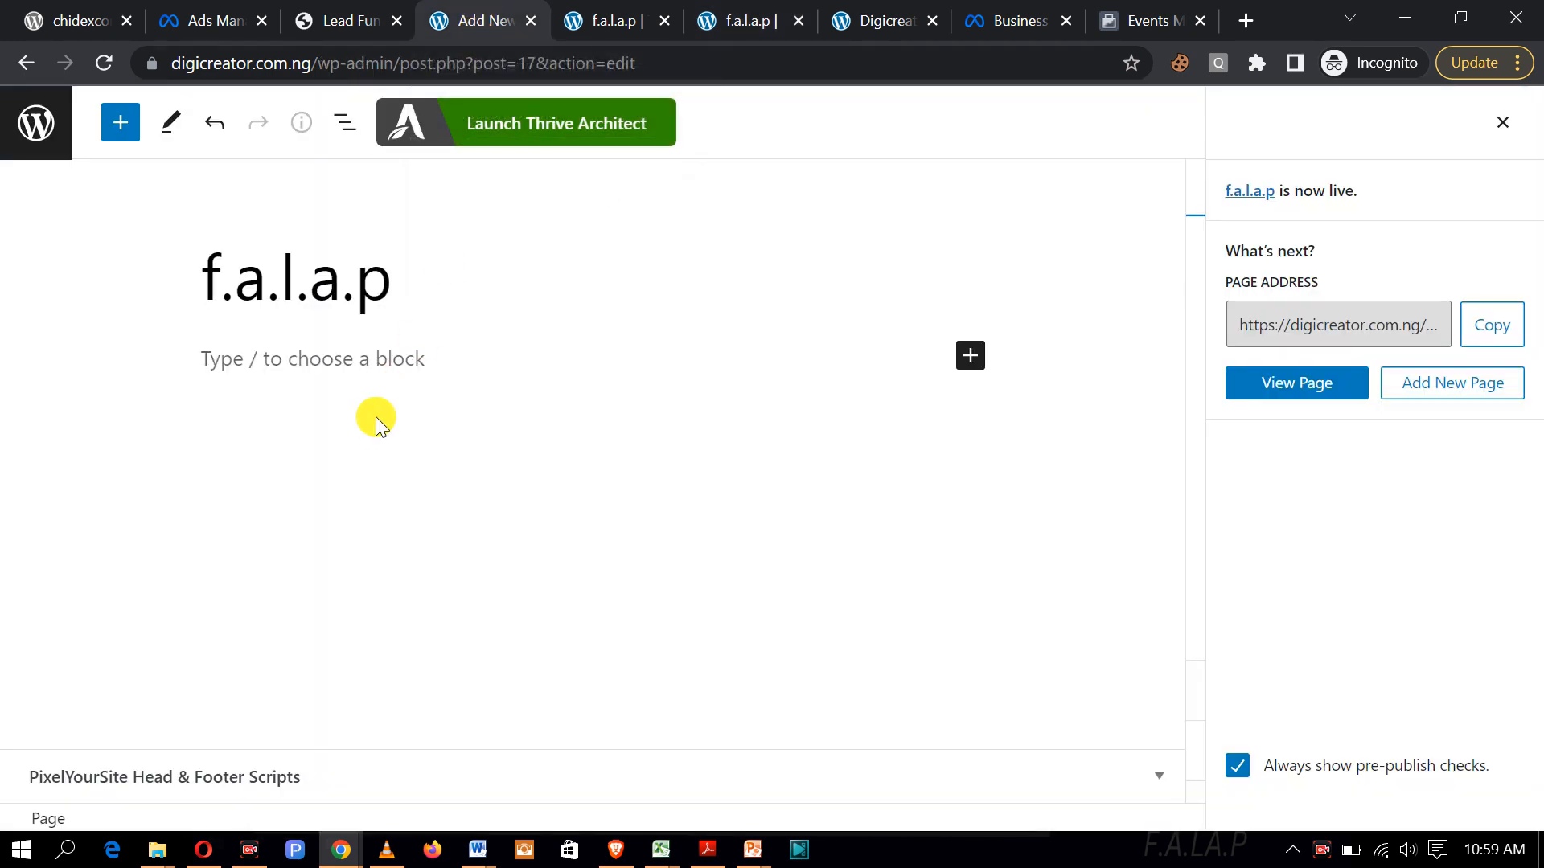
Step: Save the f.a.l.a.p page in Thrive Architect with the youtu.be video and scroll down to the offer section
left_click(607, 30)
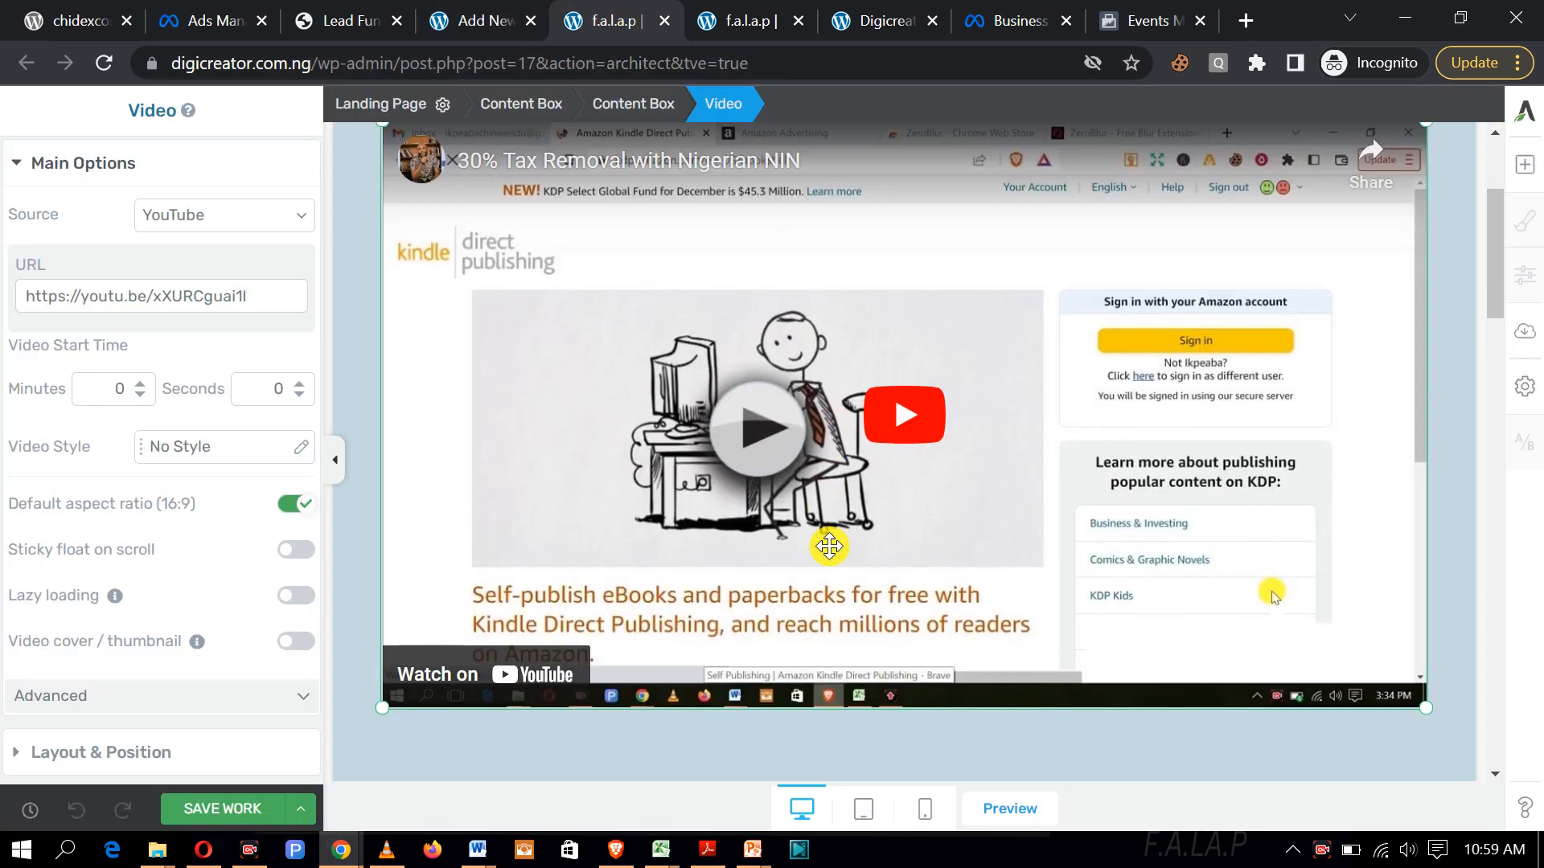
left_click(251, 804)
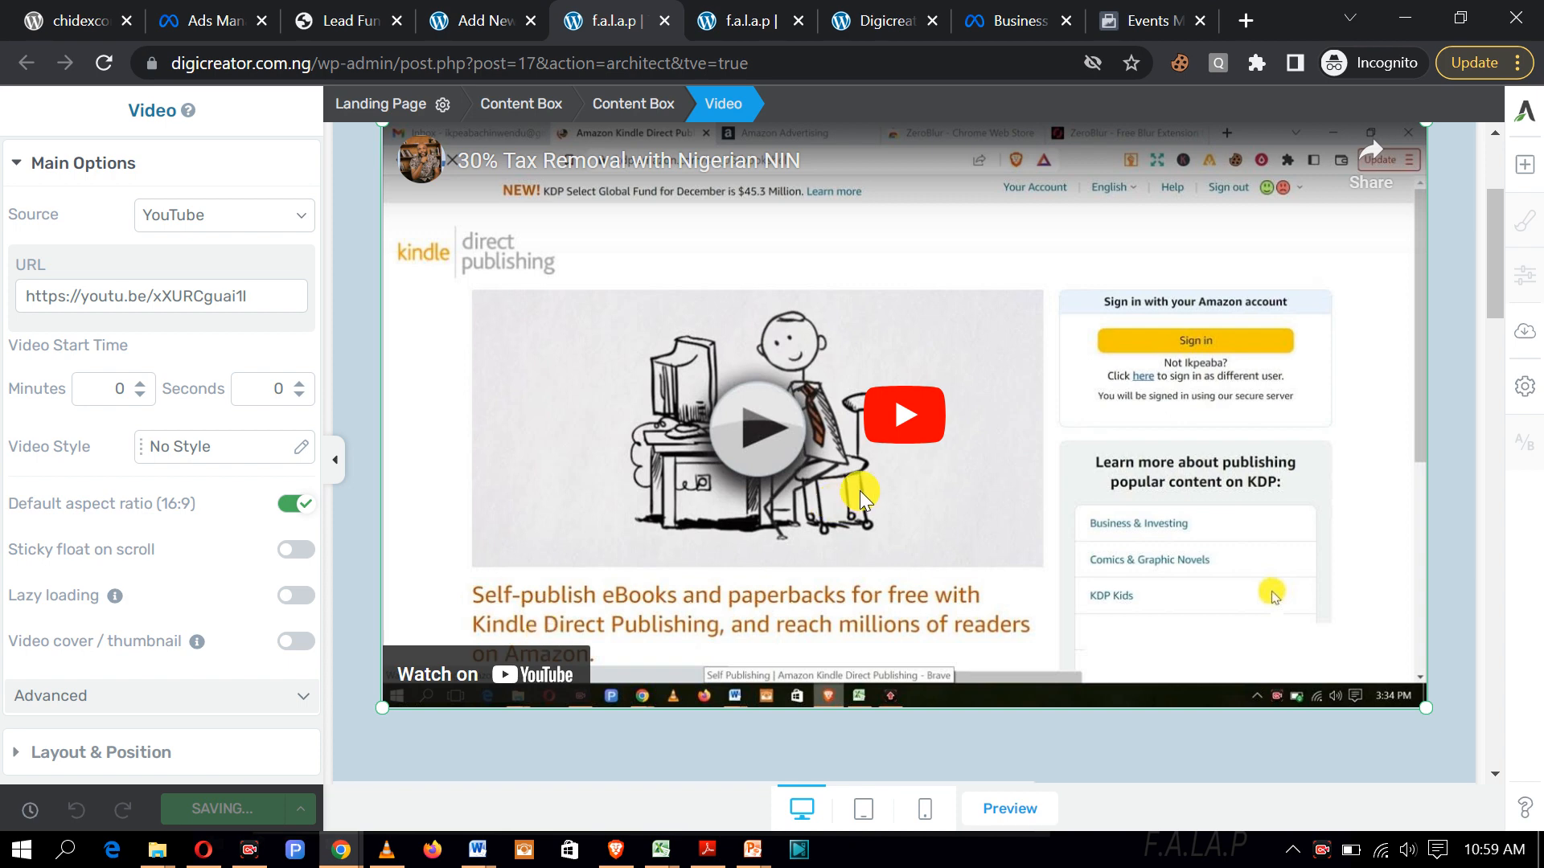
scroll(860, 490, "up", 3)
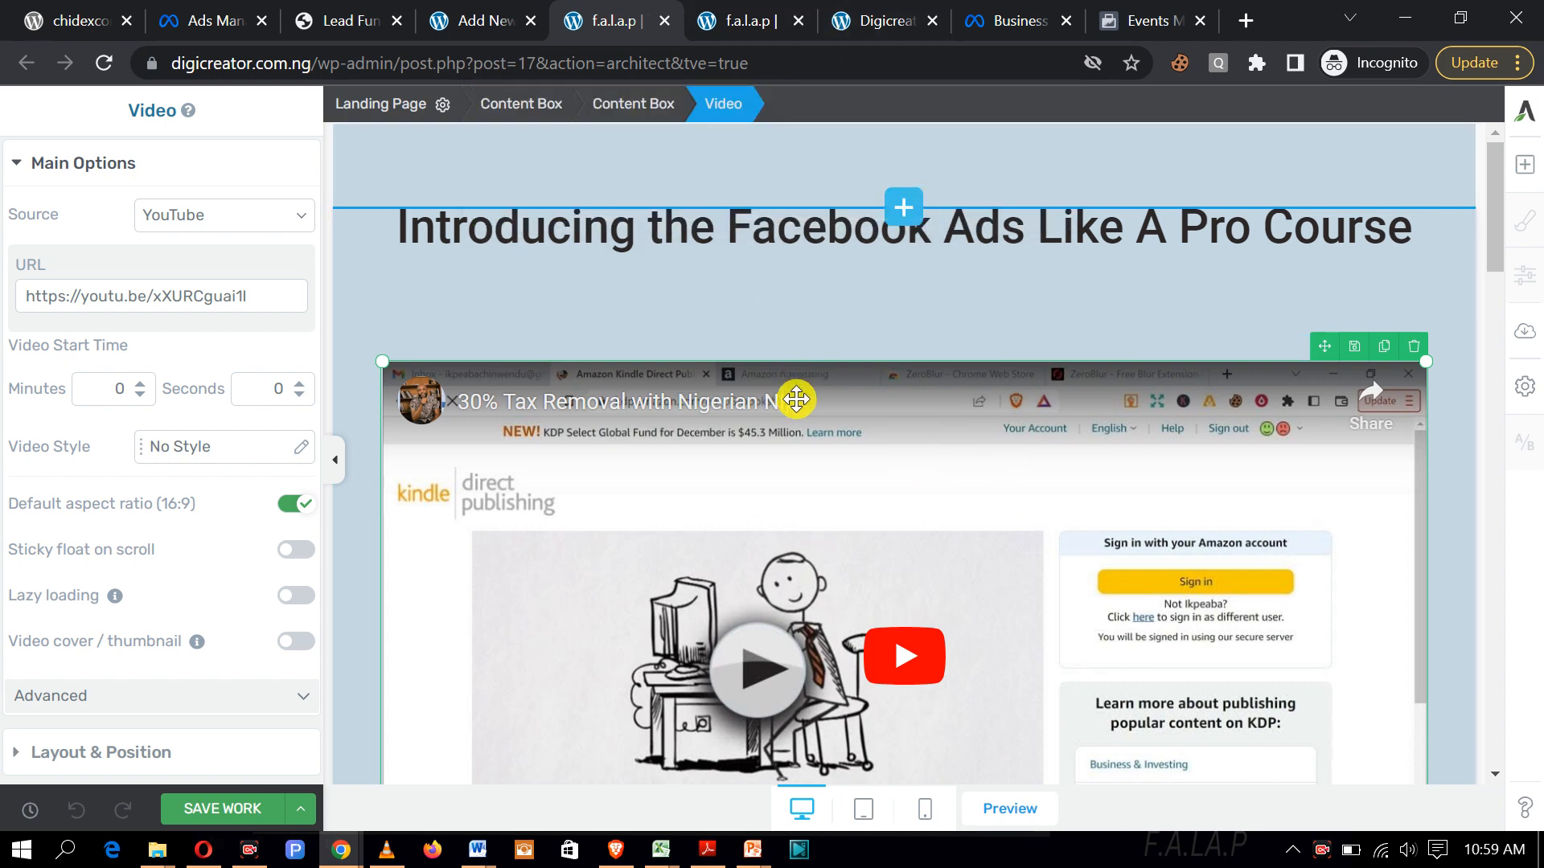
scroll(933, 386, "down", 3)
scroll(935, 381, "down", 1)
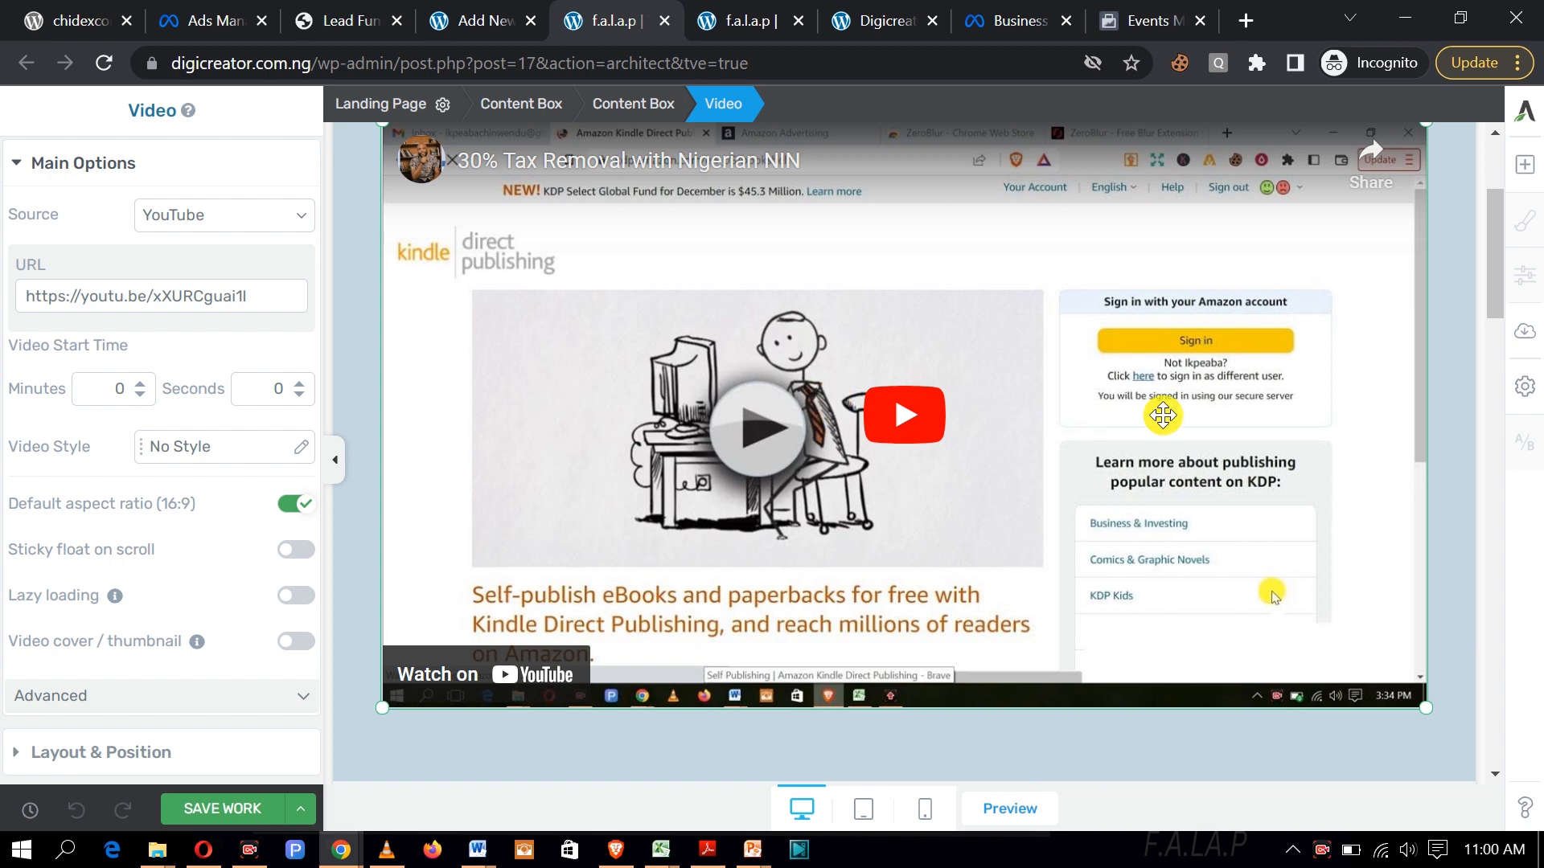
scroll(1037, 402, "down", 8)
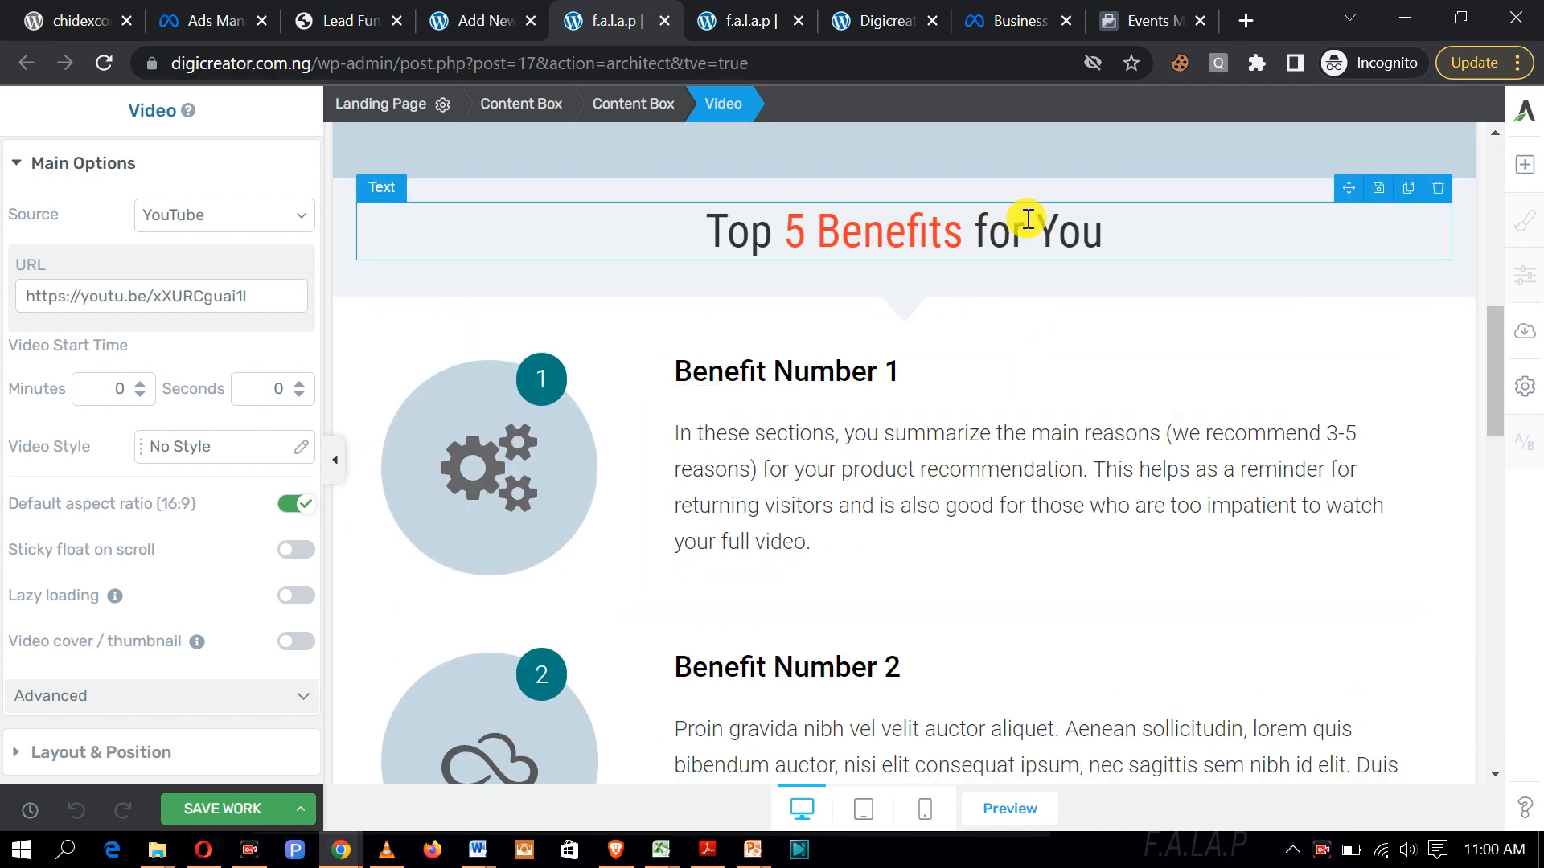
scroll(969, 341, "down", 3)
scroll(975, 366, "down", 12)
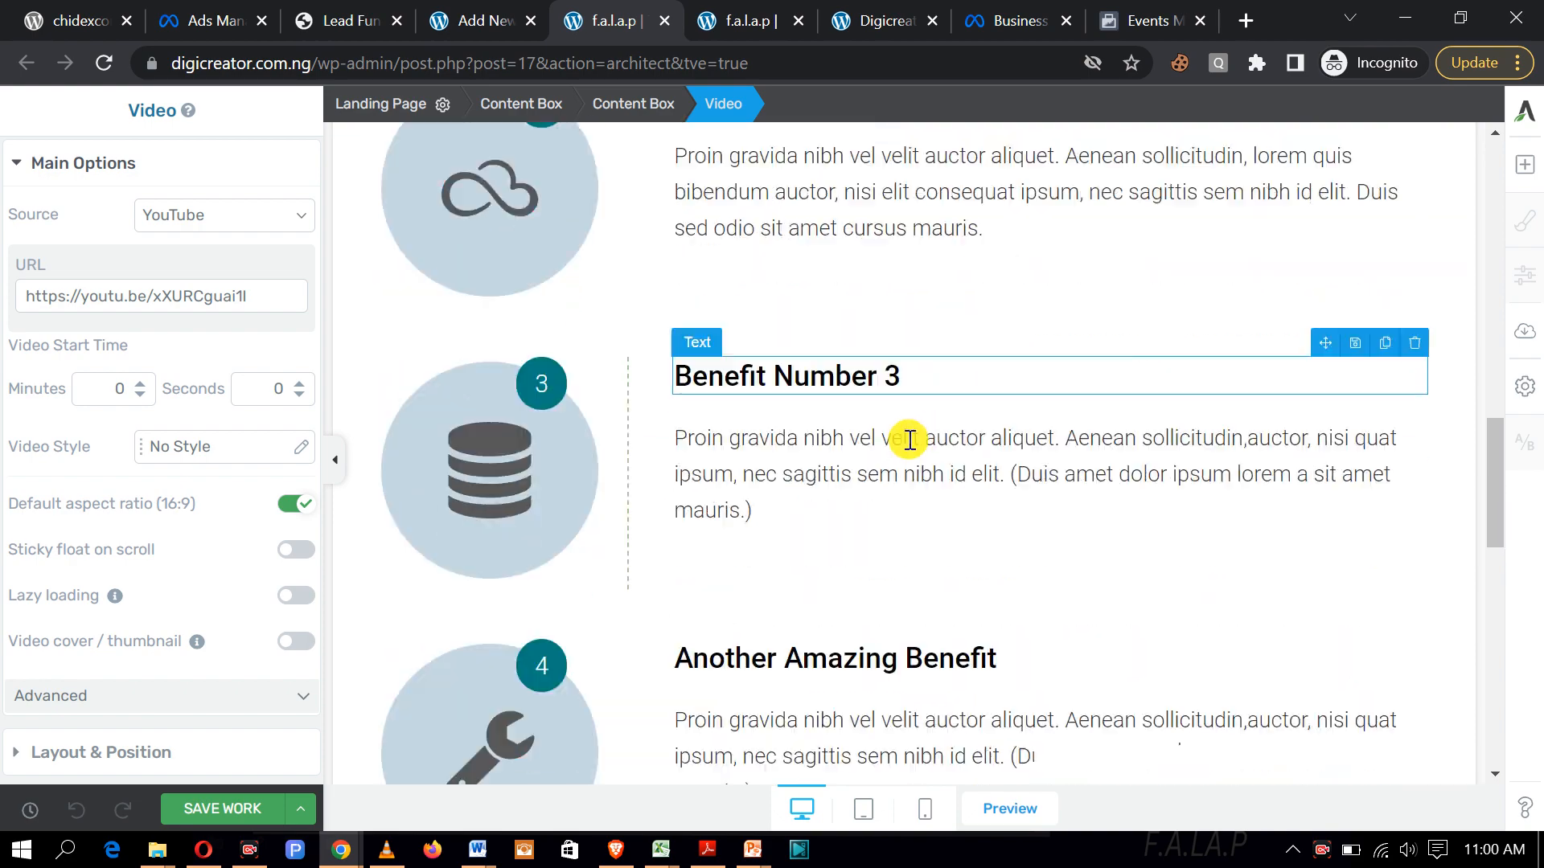
scroll(999, 641, "down", 4)
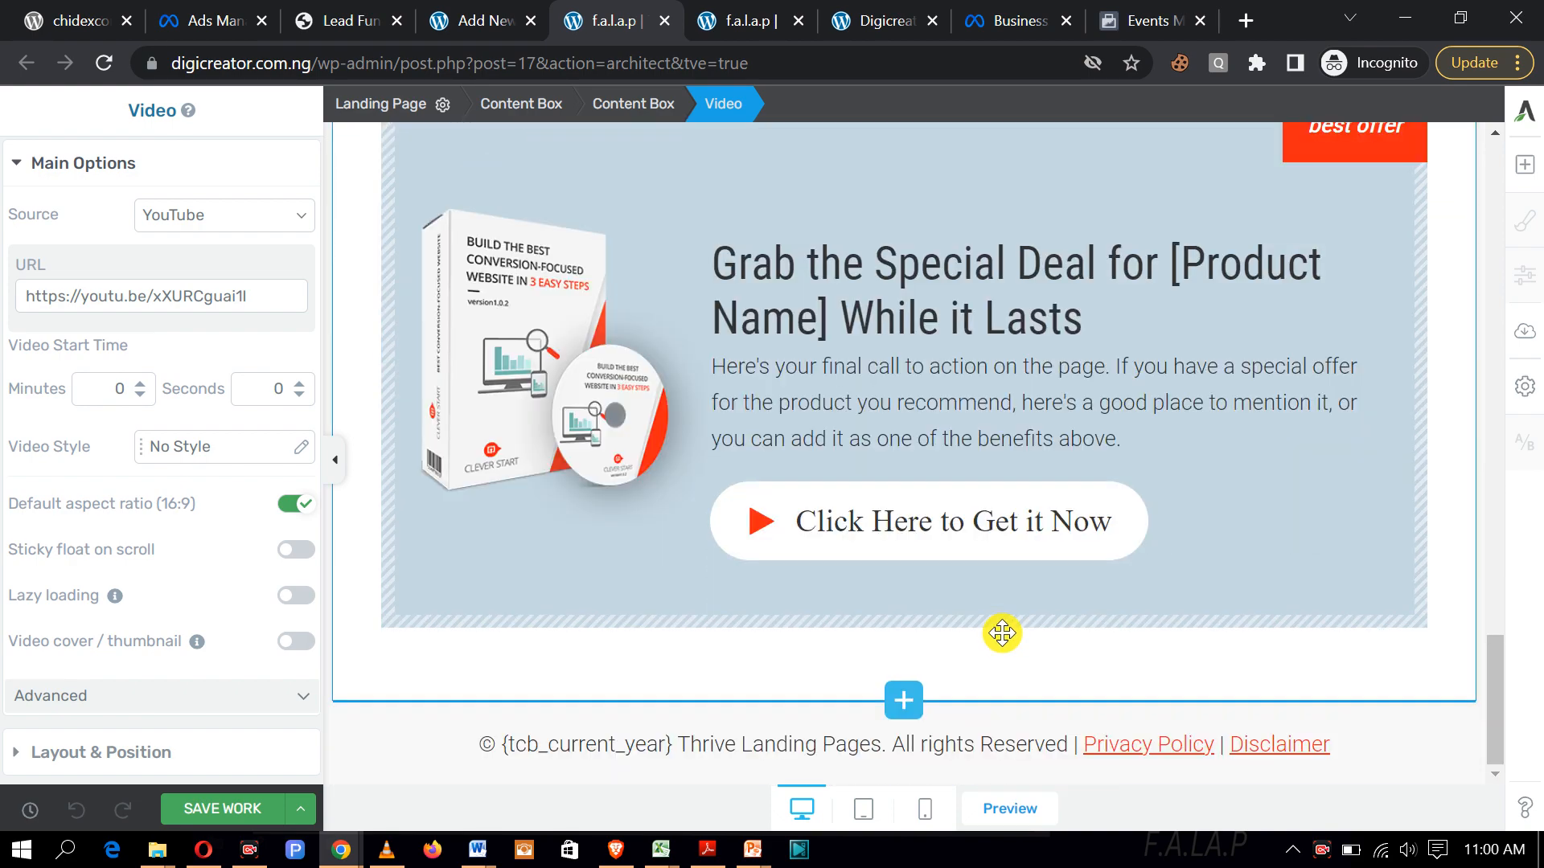
scroll(1004, 641, "up", 3)
scroll(654, 517, "down", 3)
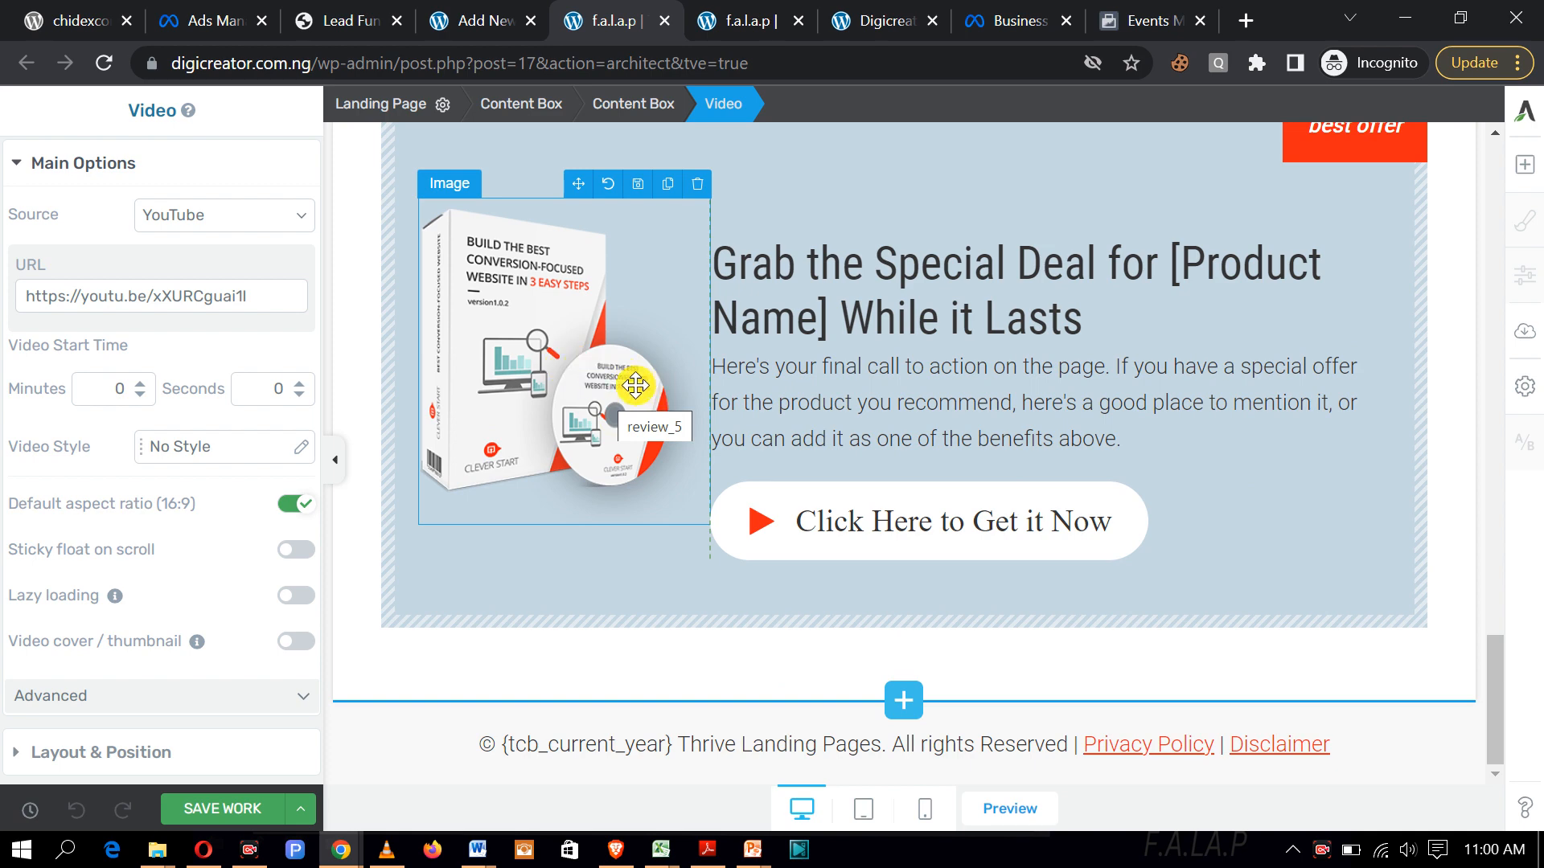
Step: Open Replace image for the offer box's product image, then cancel, leaving the review_5 image unchanged
left_click(554, 362)
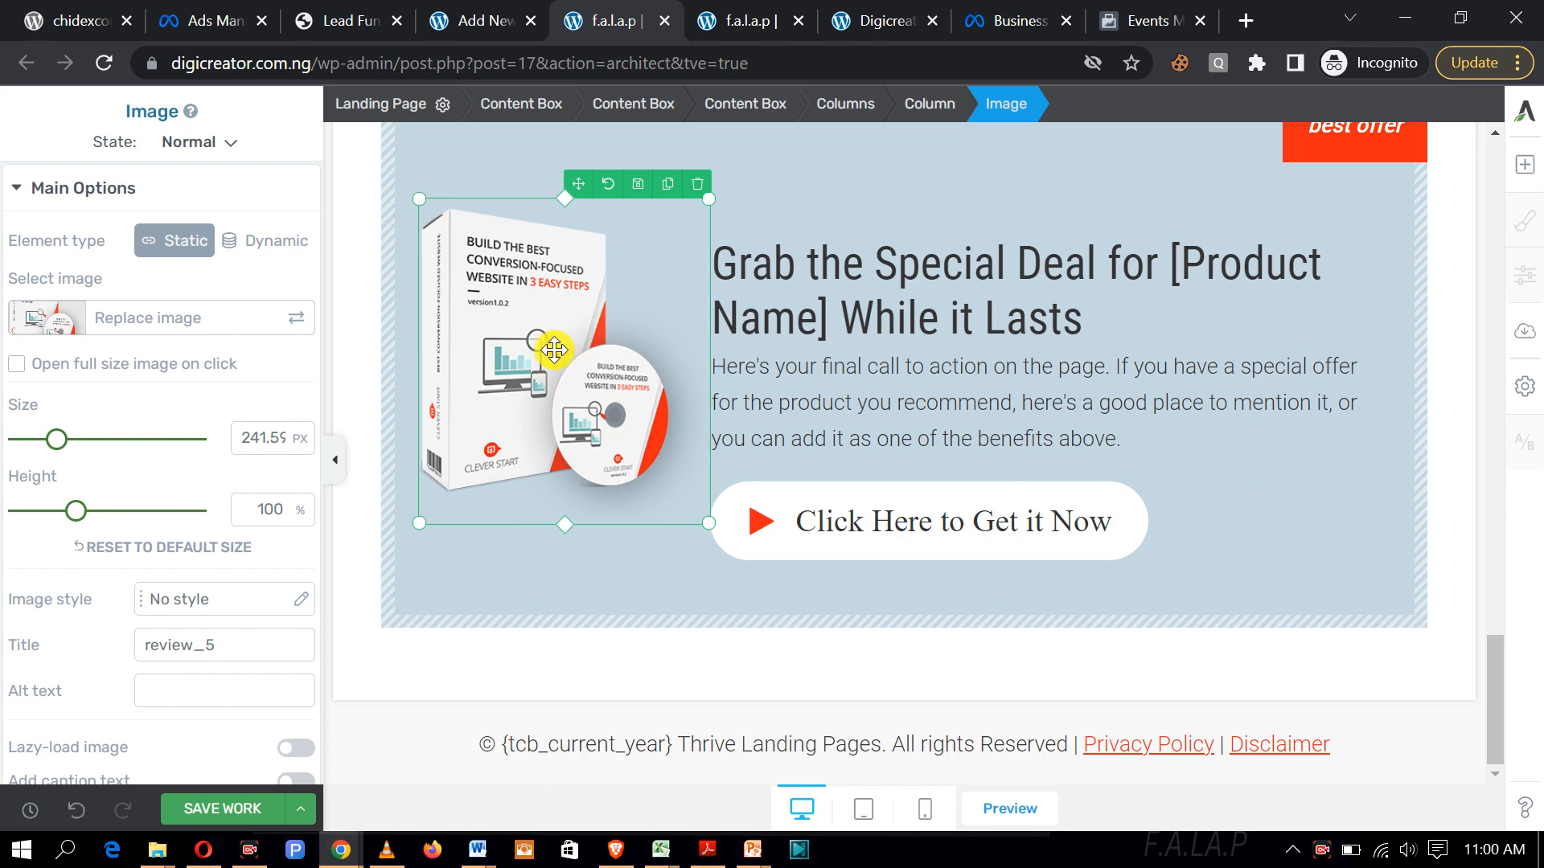
left_click(177, 320)
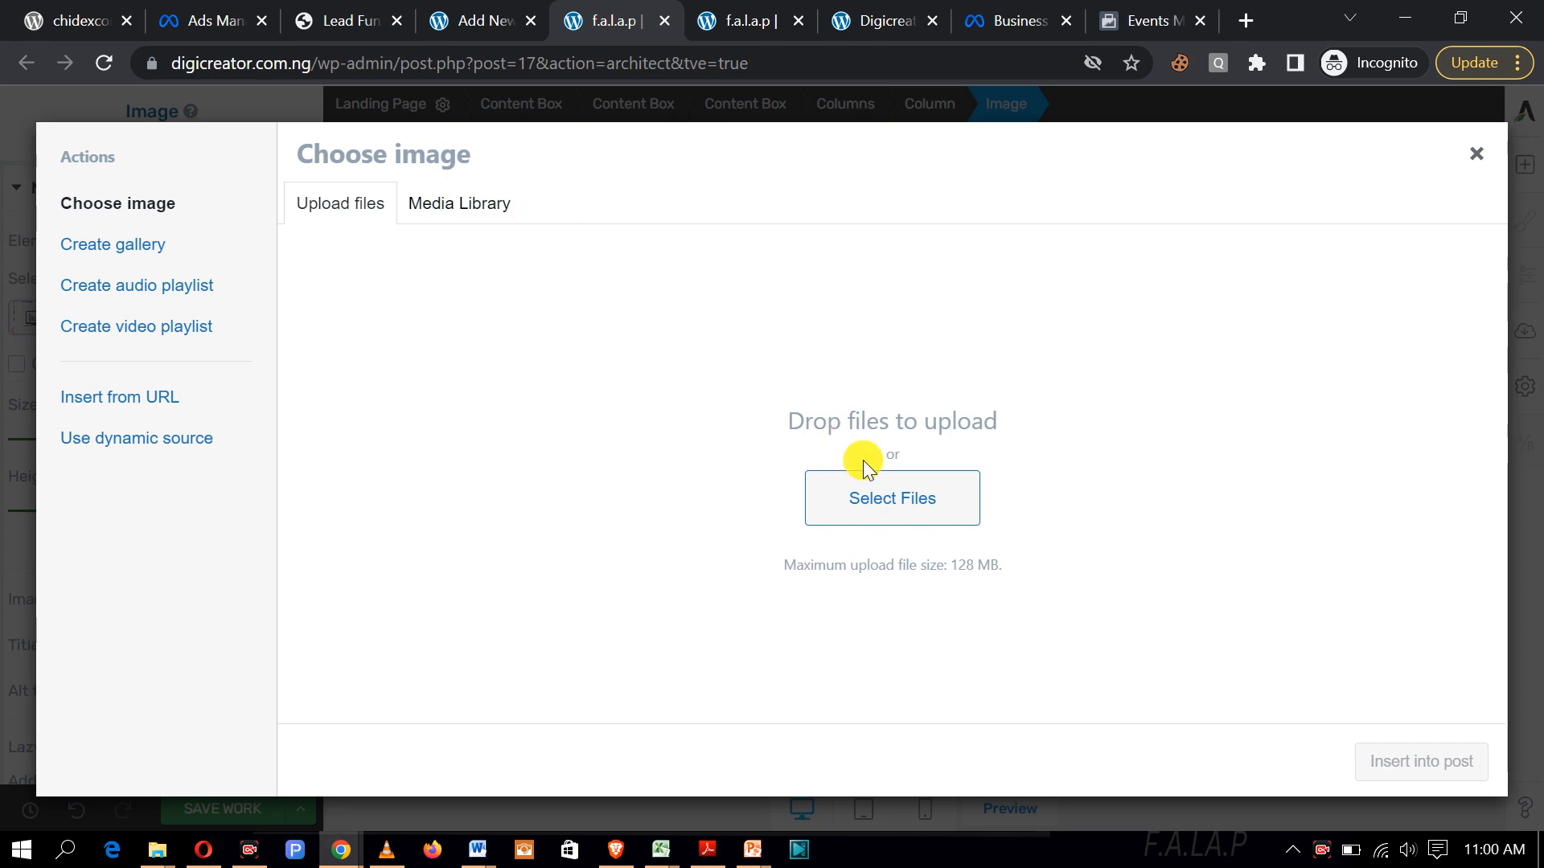
left_click(866, 499)
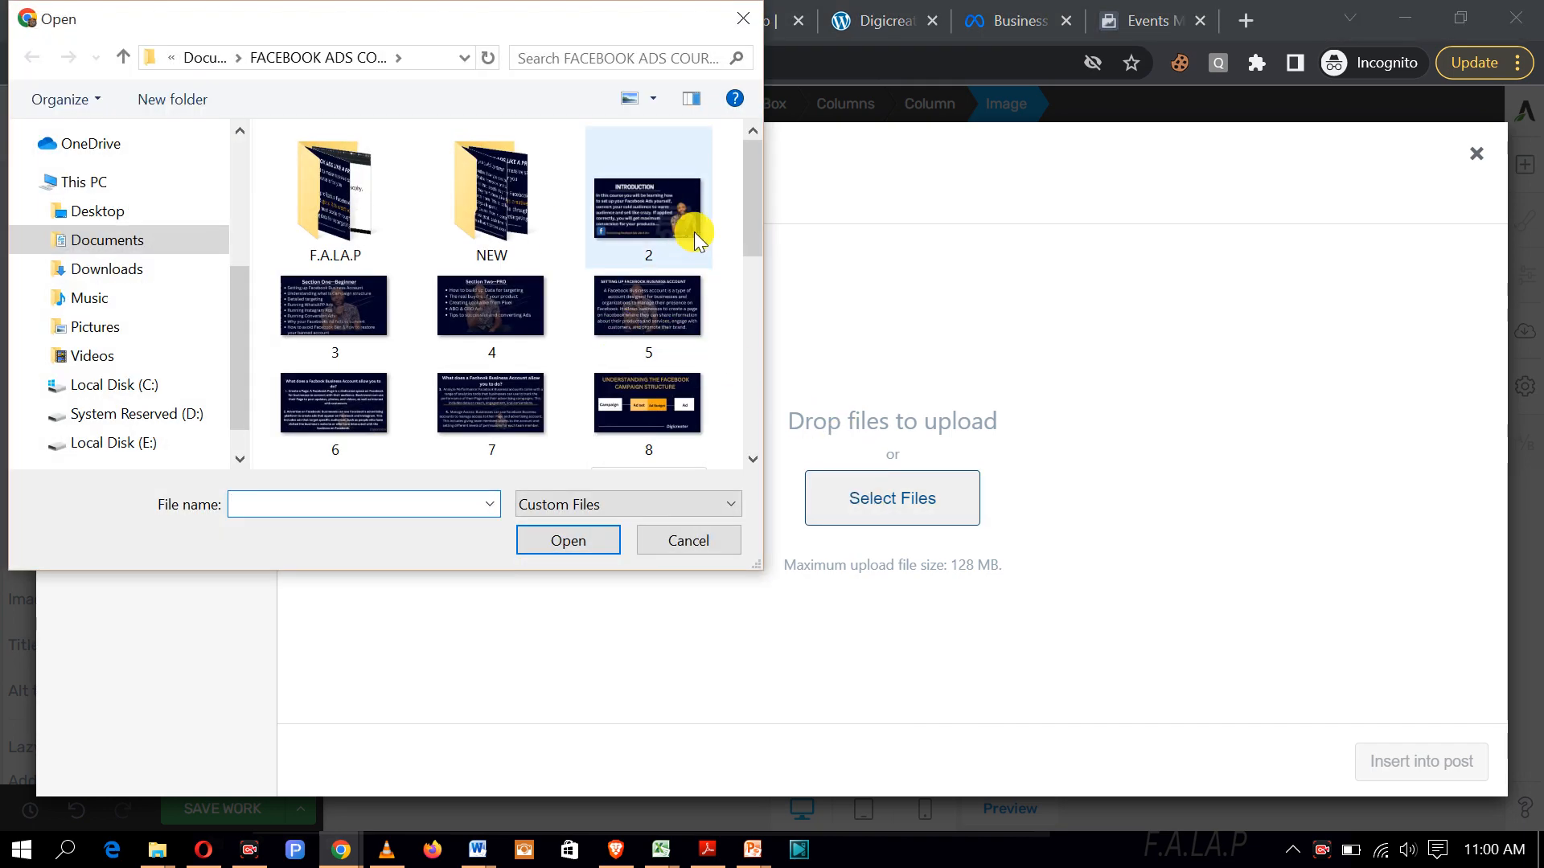
mouse_move(743, 196)
left_mouse_down()
mouse_move(766, 442)
mouse_move(732, 188)
left_mouse_up()
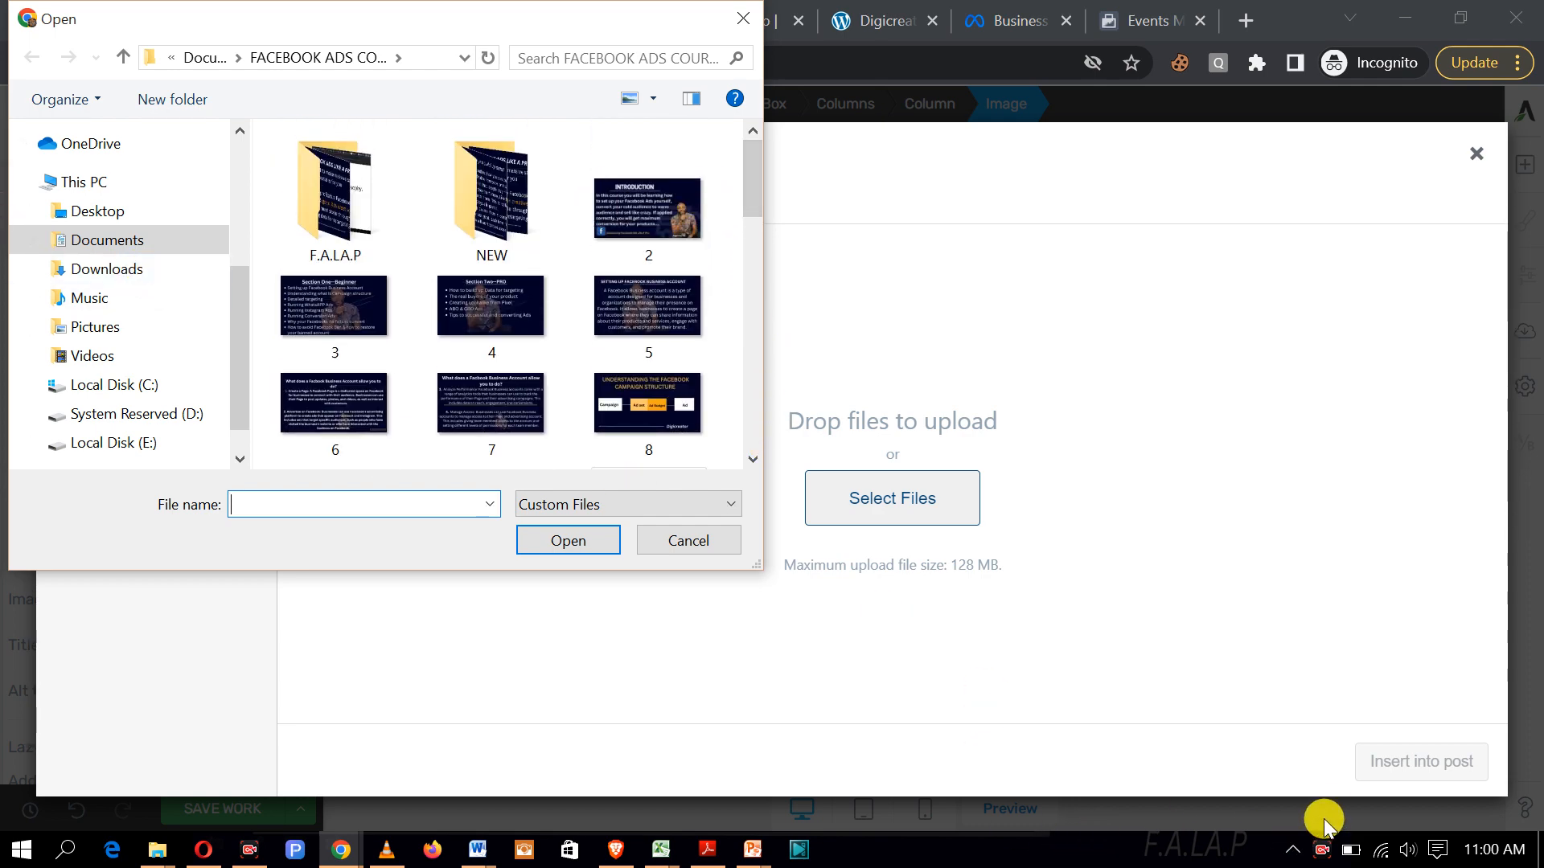
key("Escape")
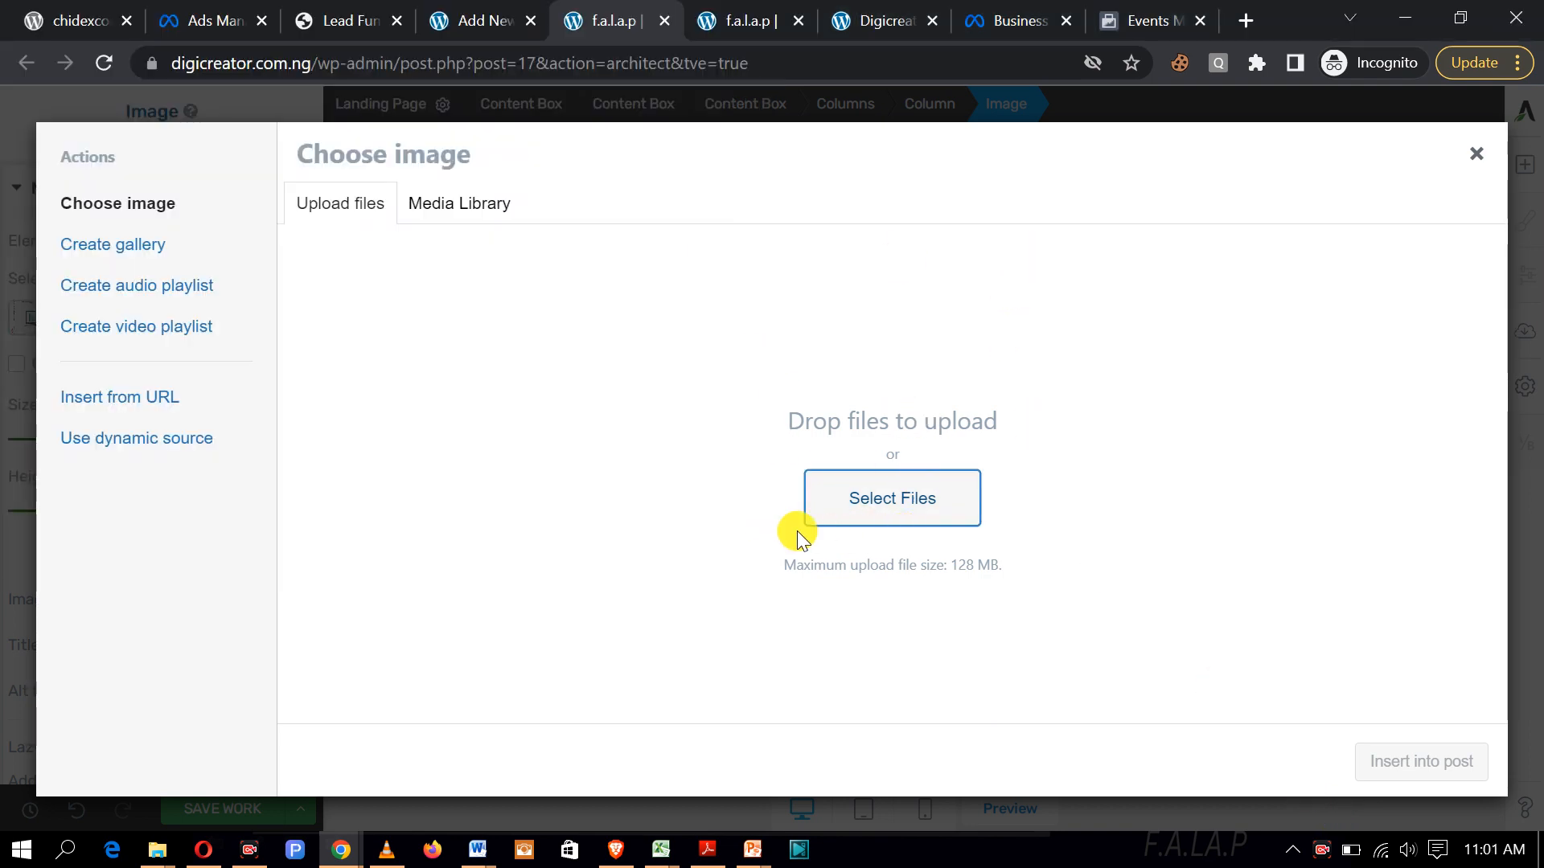
left_click(1475, 148)
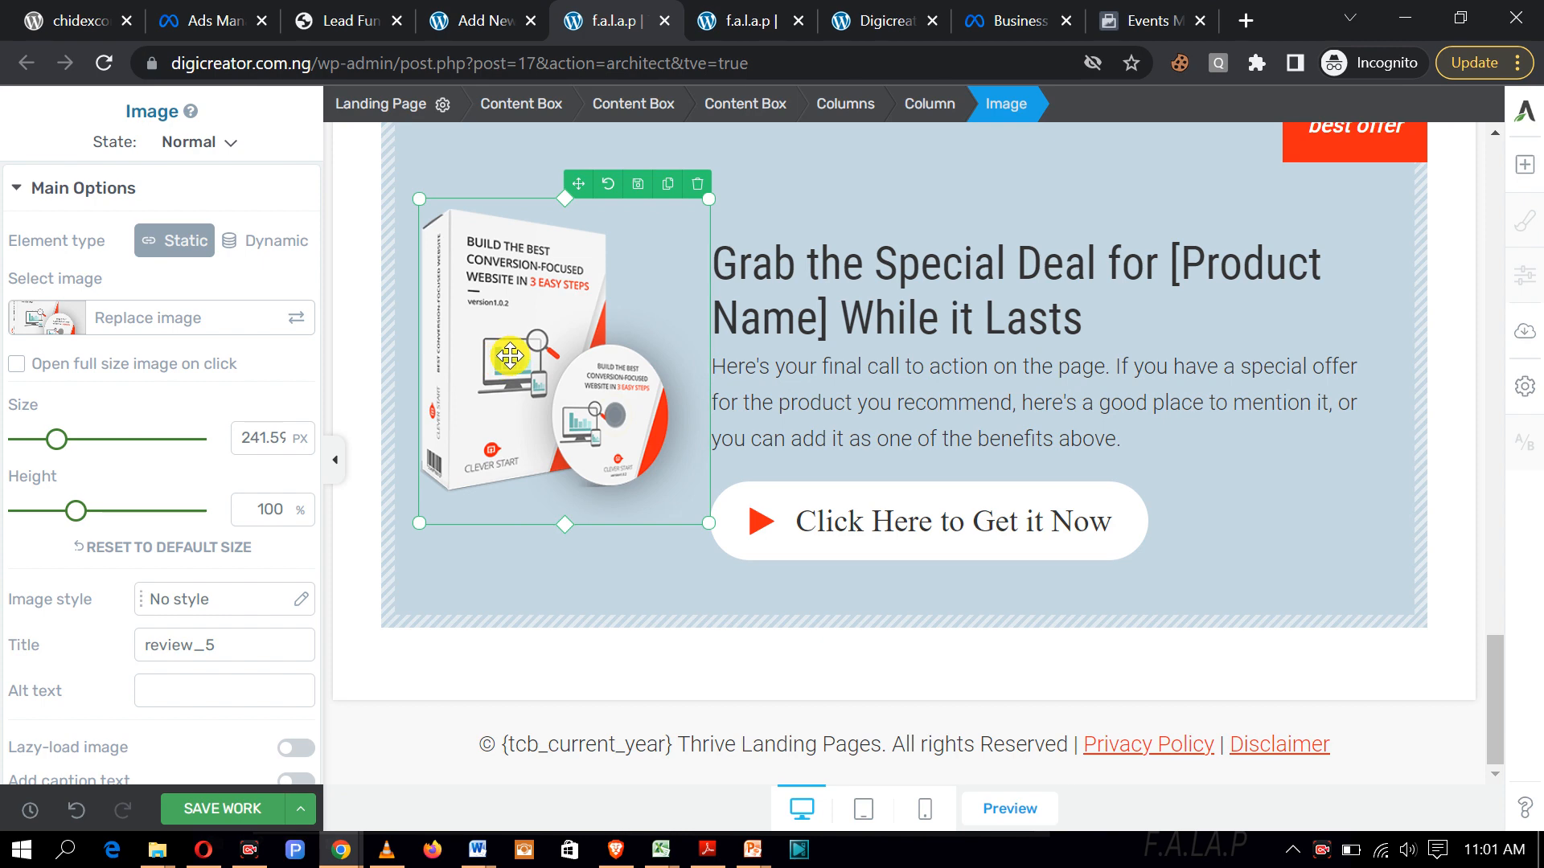
left_click(149, 322)
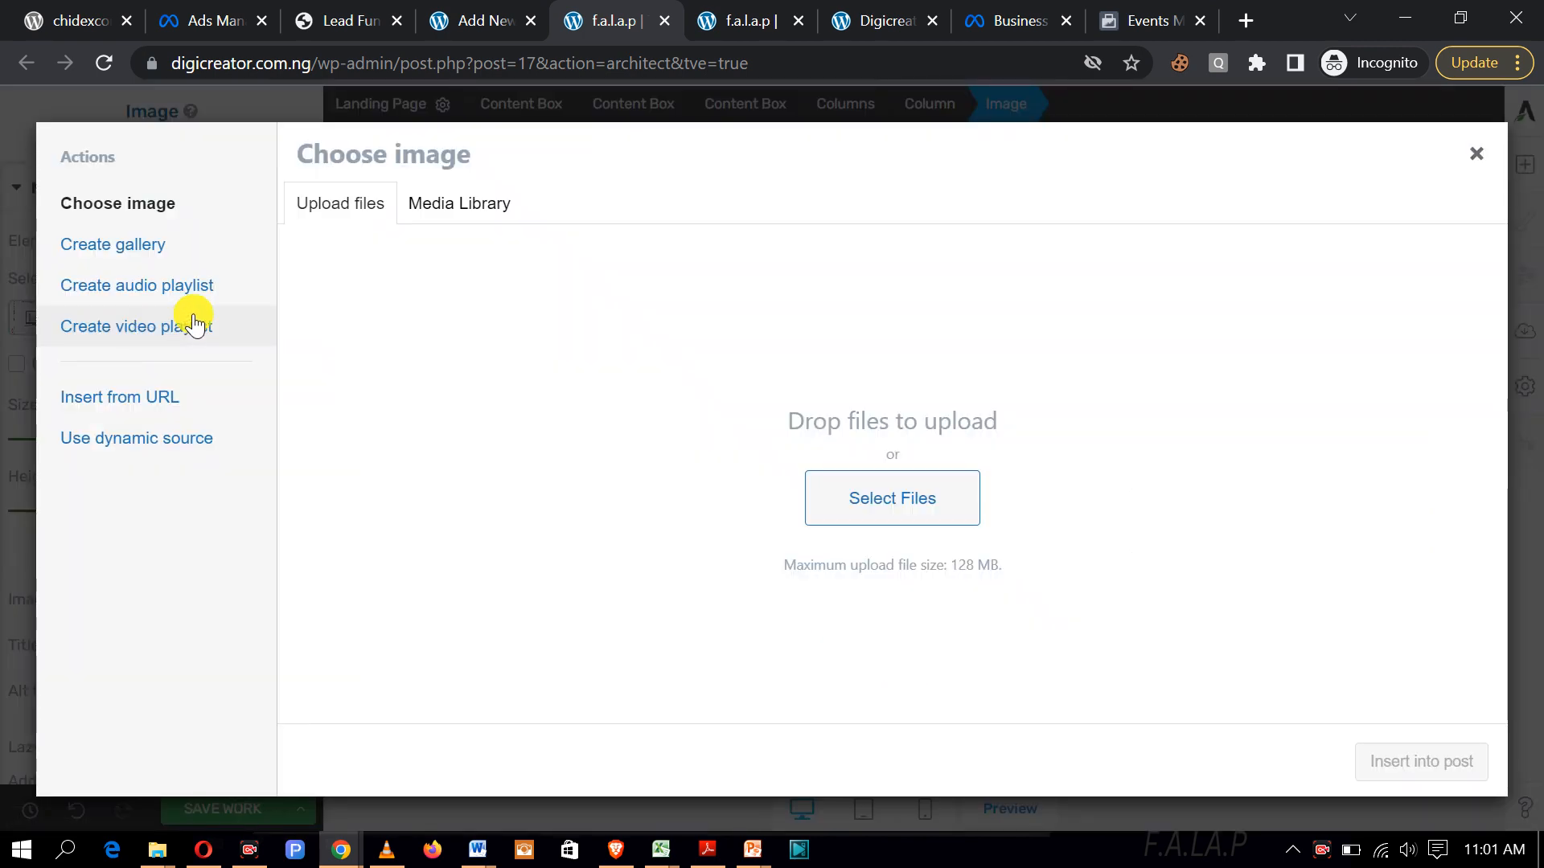
left_click(900, 499)
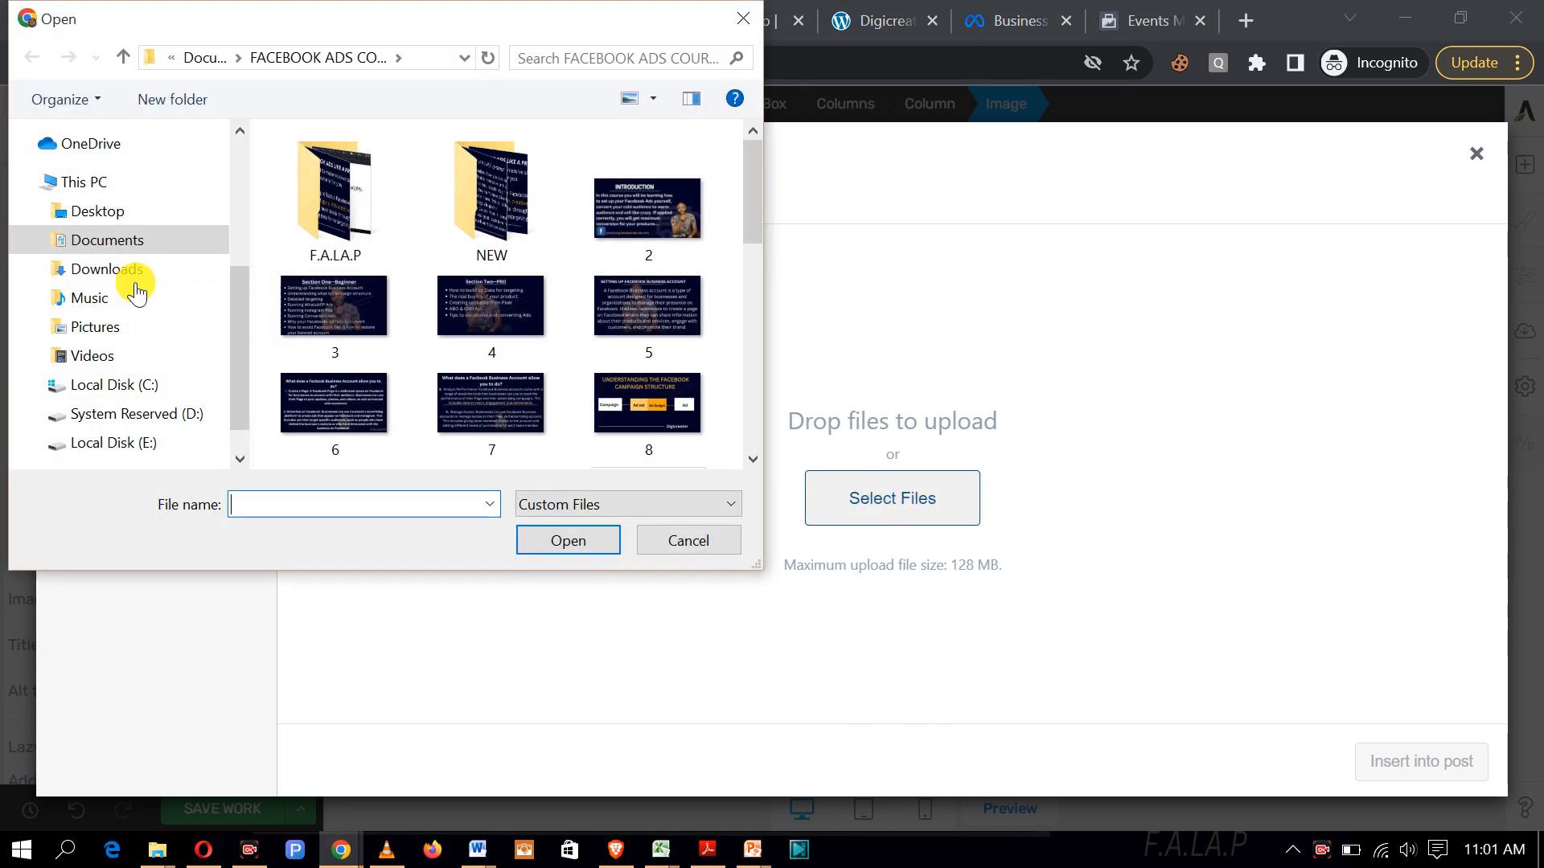
left_click_drag(751, 166, 750, 355)
left_click(642, 262)
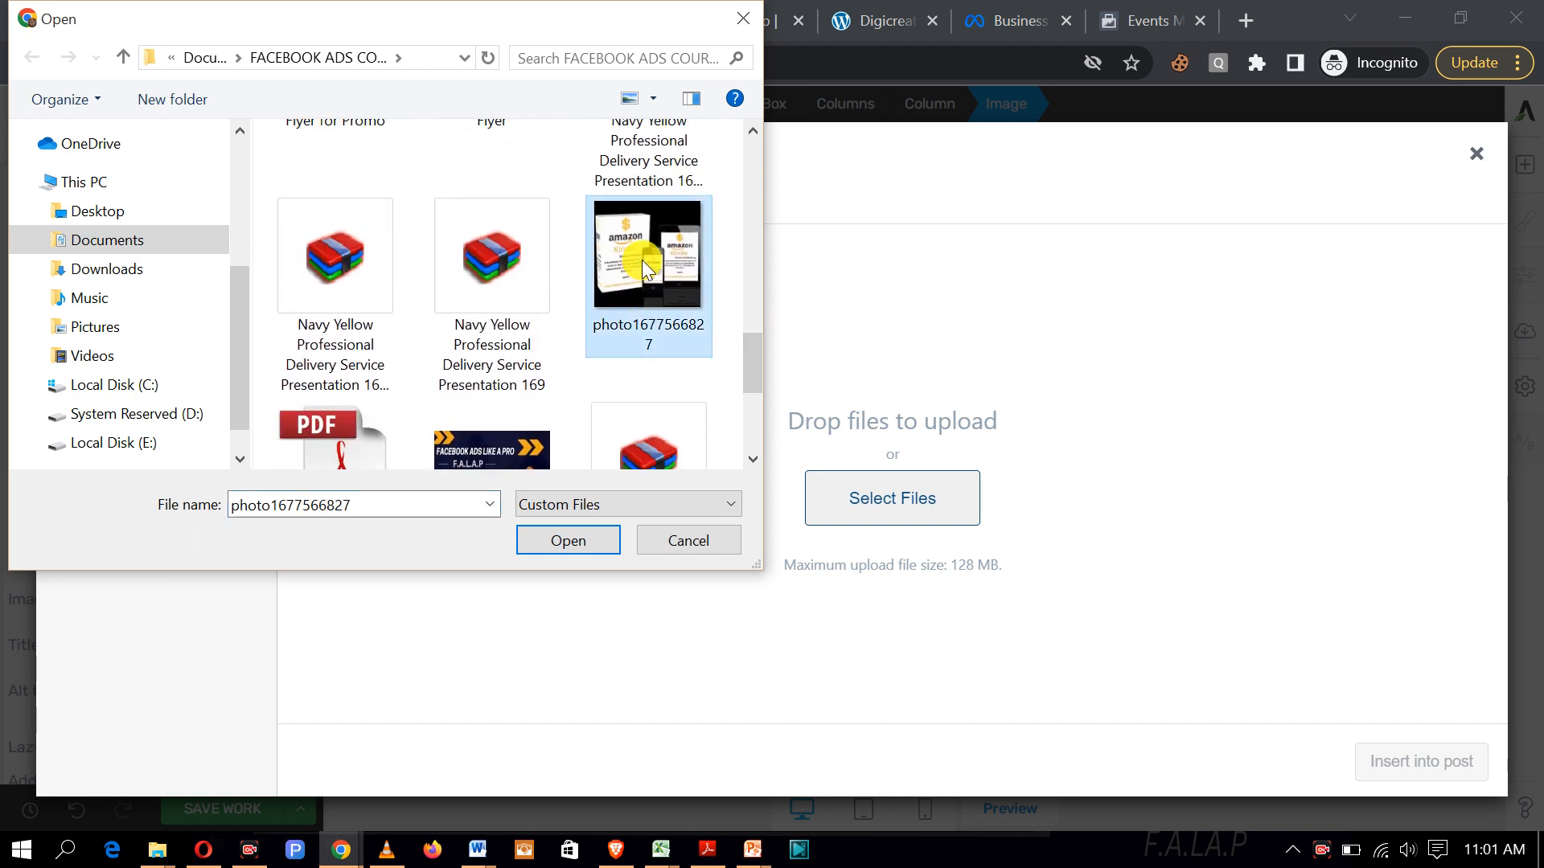
left_click(560, 541)
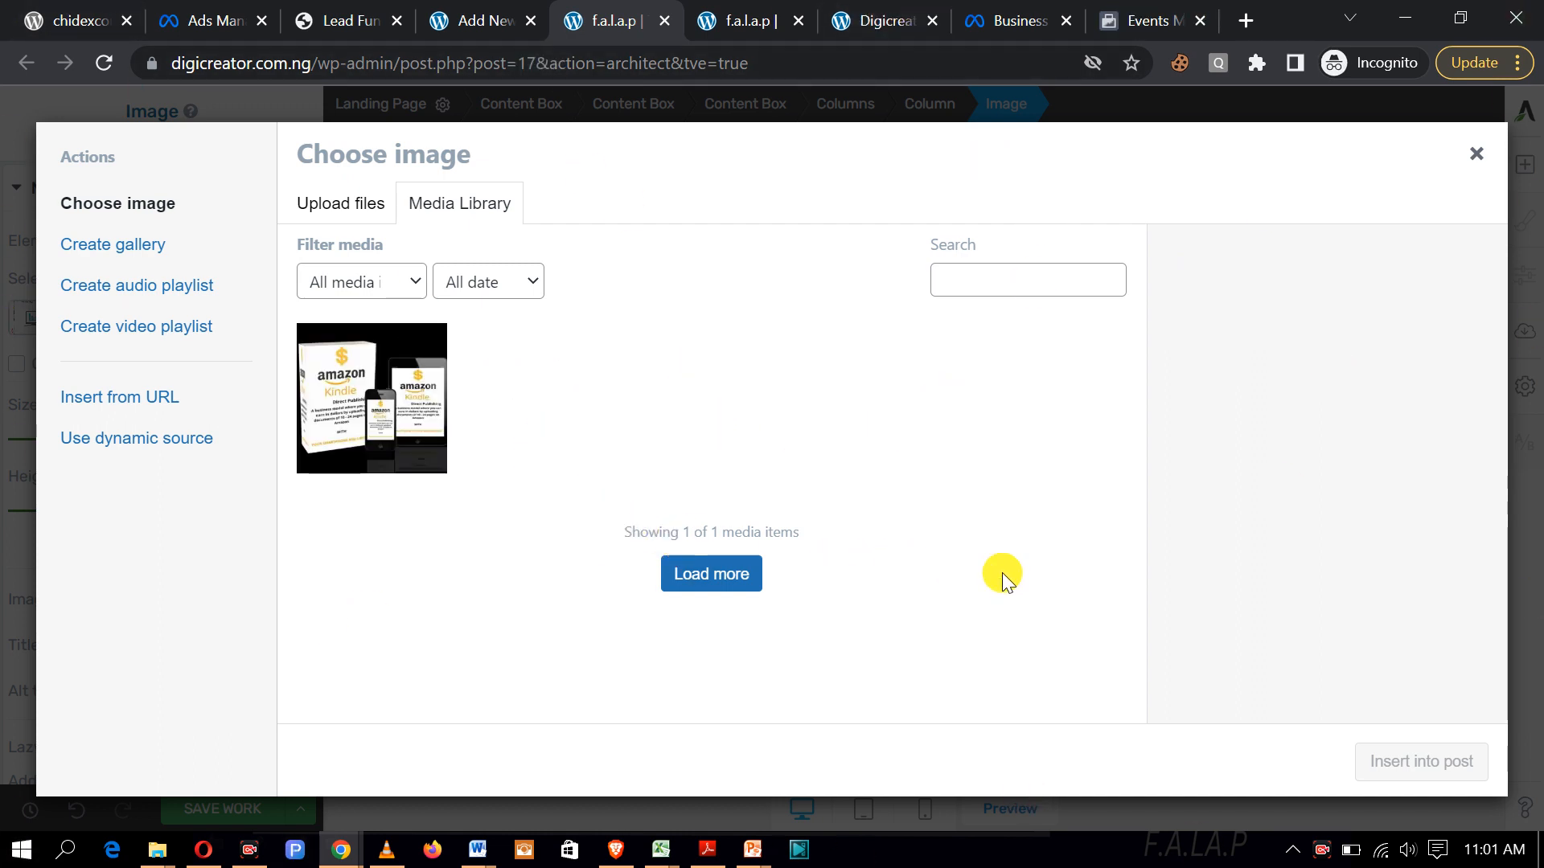
left_click(389, 423)
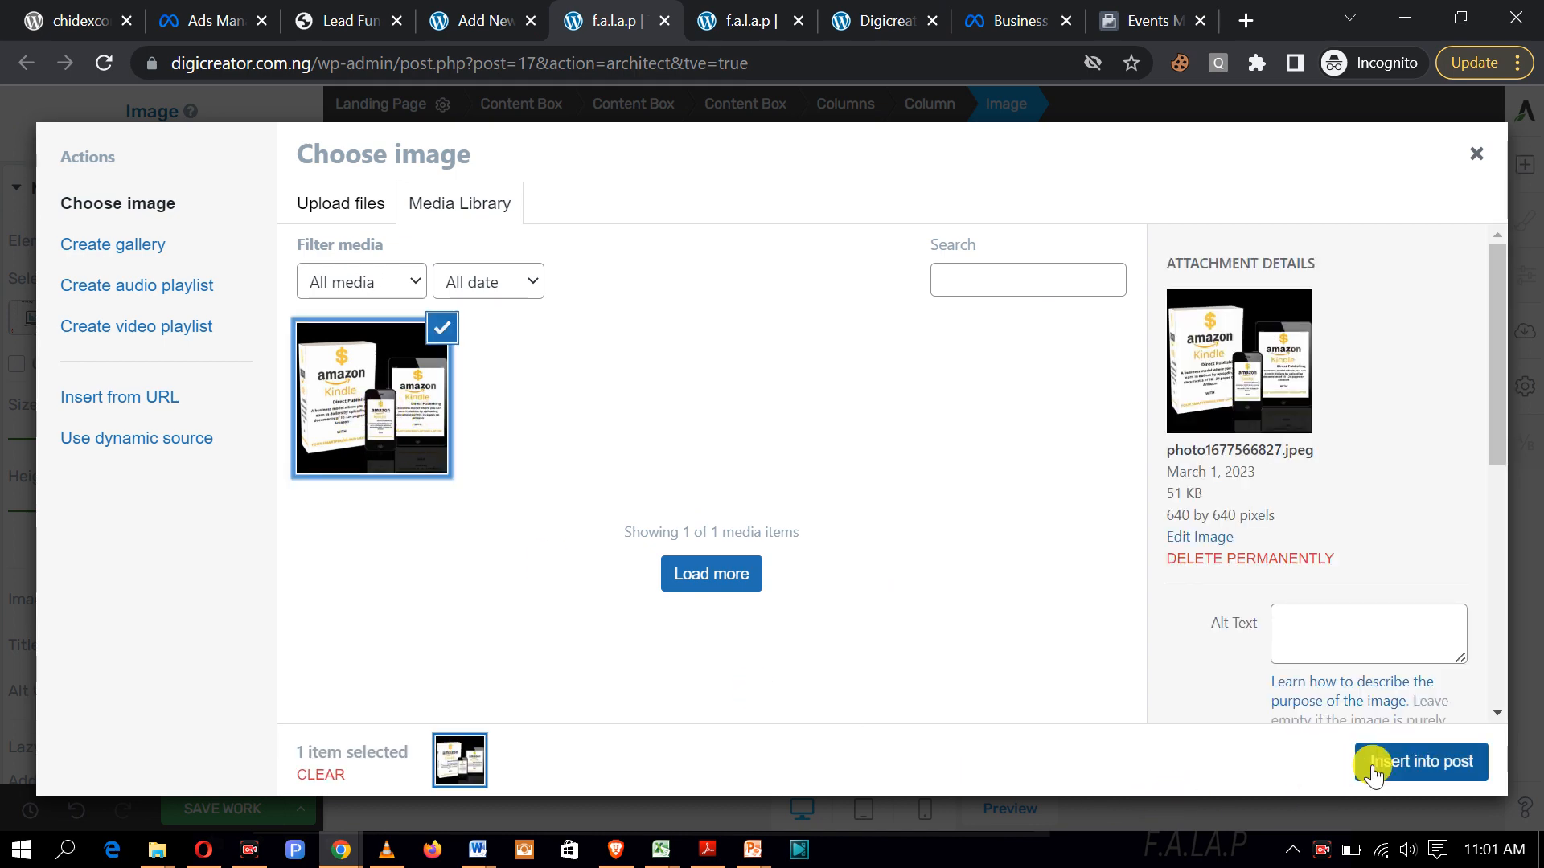
left_click(1419, 762)
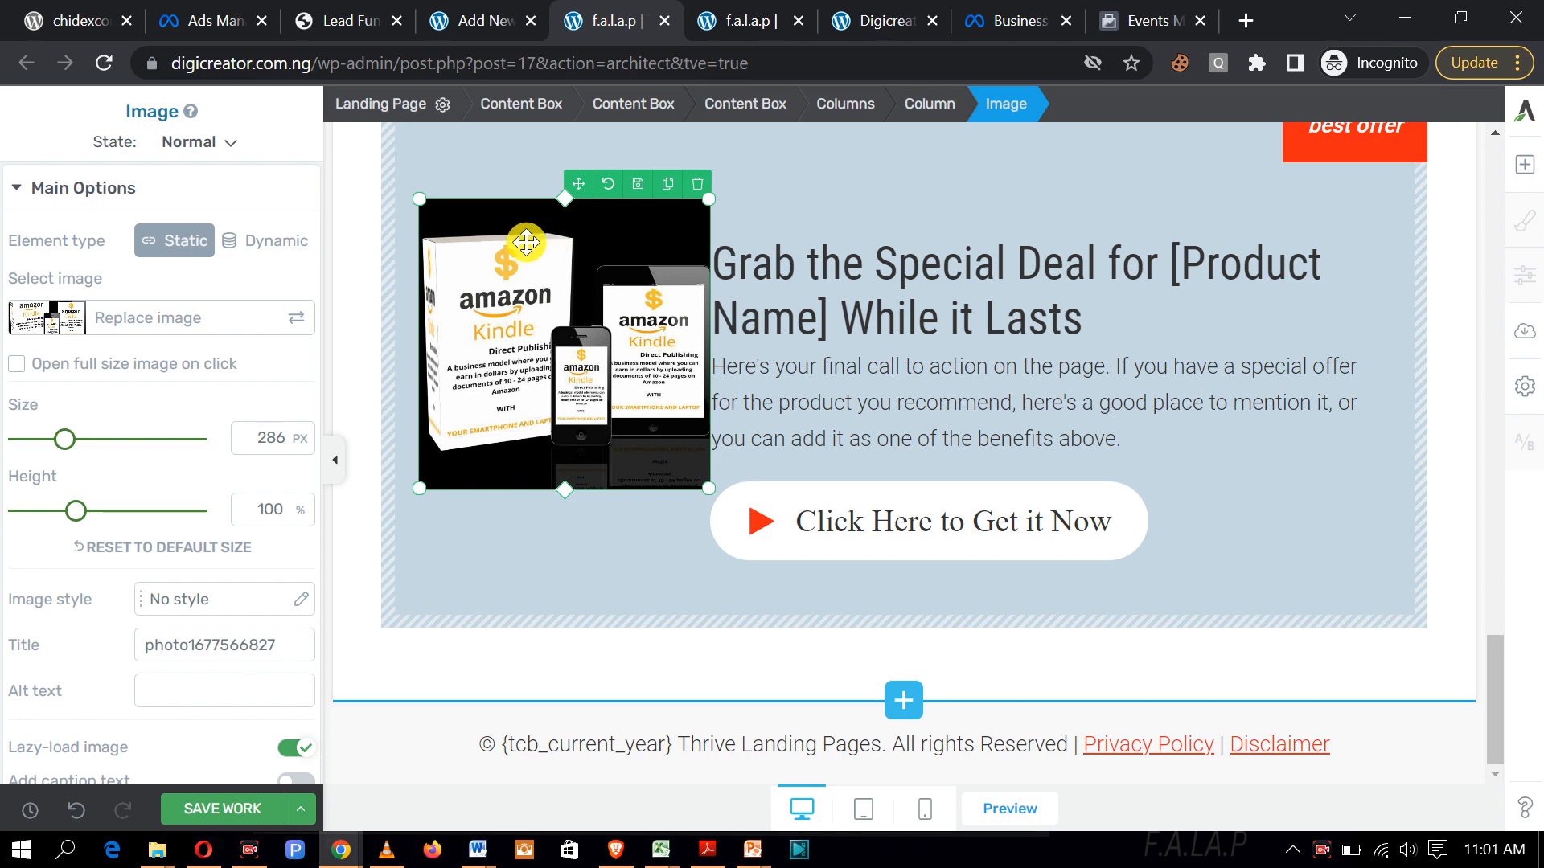
Step: Save the page with the new Kindle image and bring up the live page
left_click(224, 814)
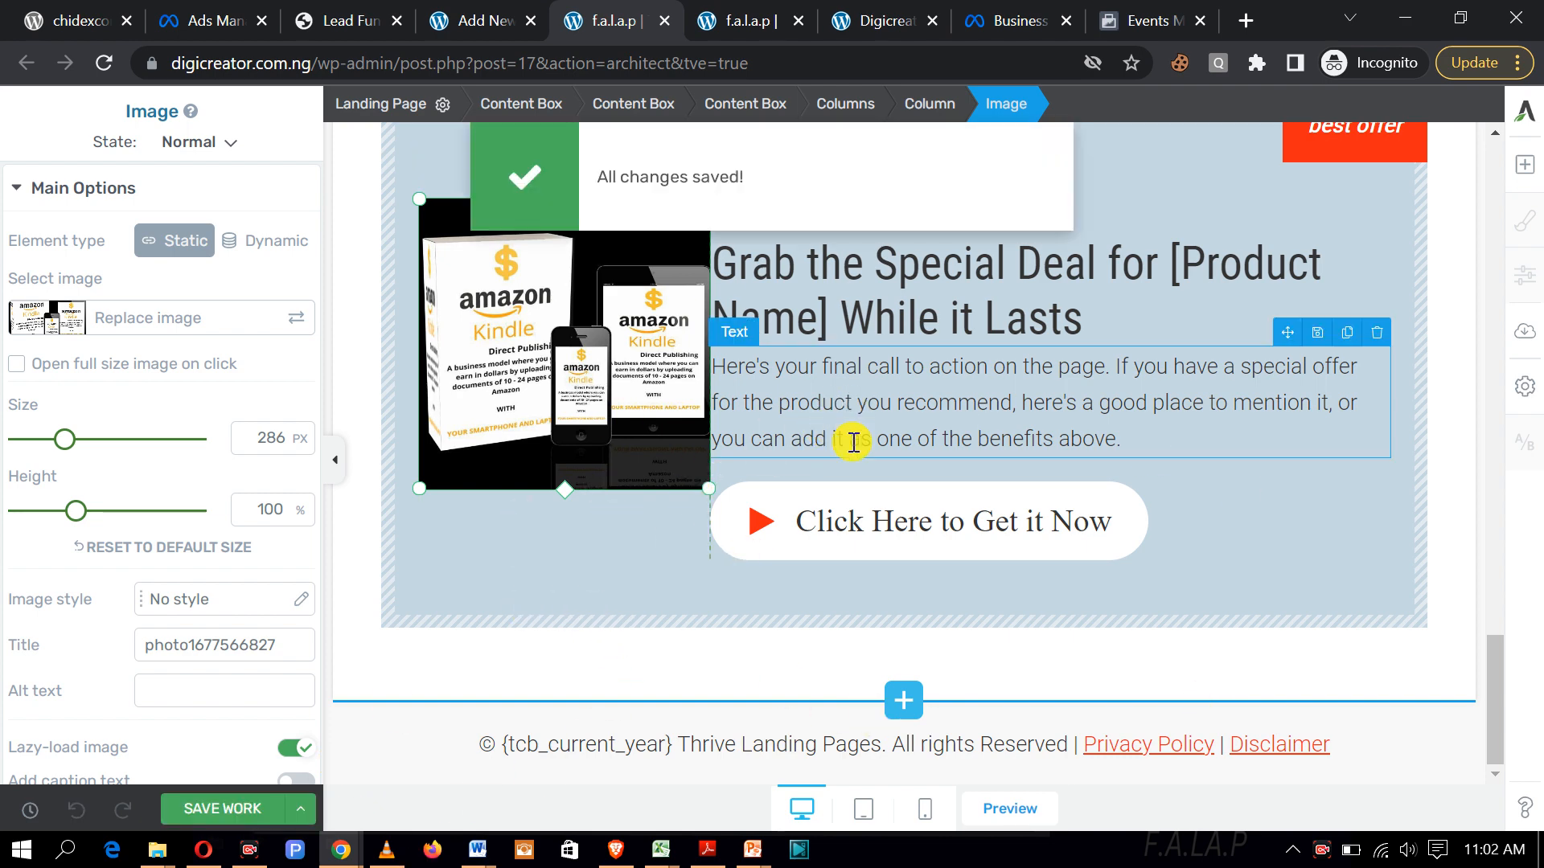
scroll(853, 472, "up", 10)
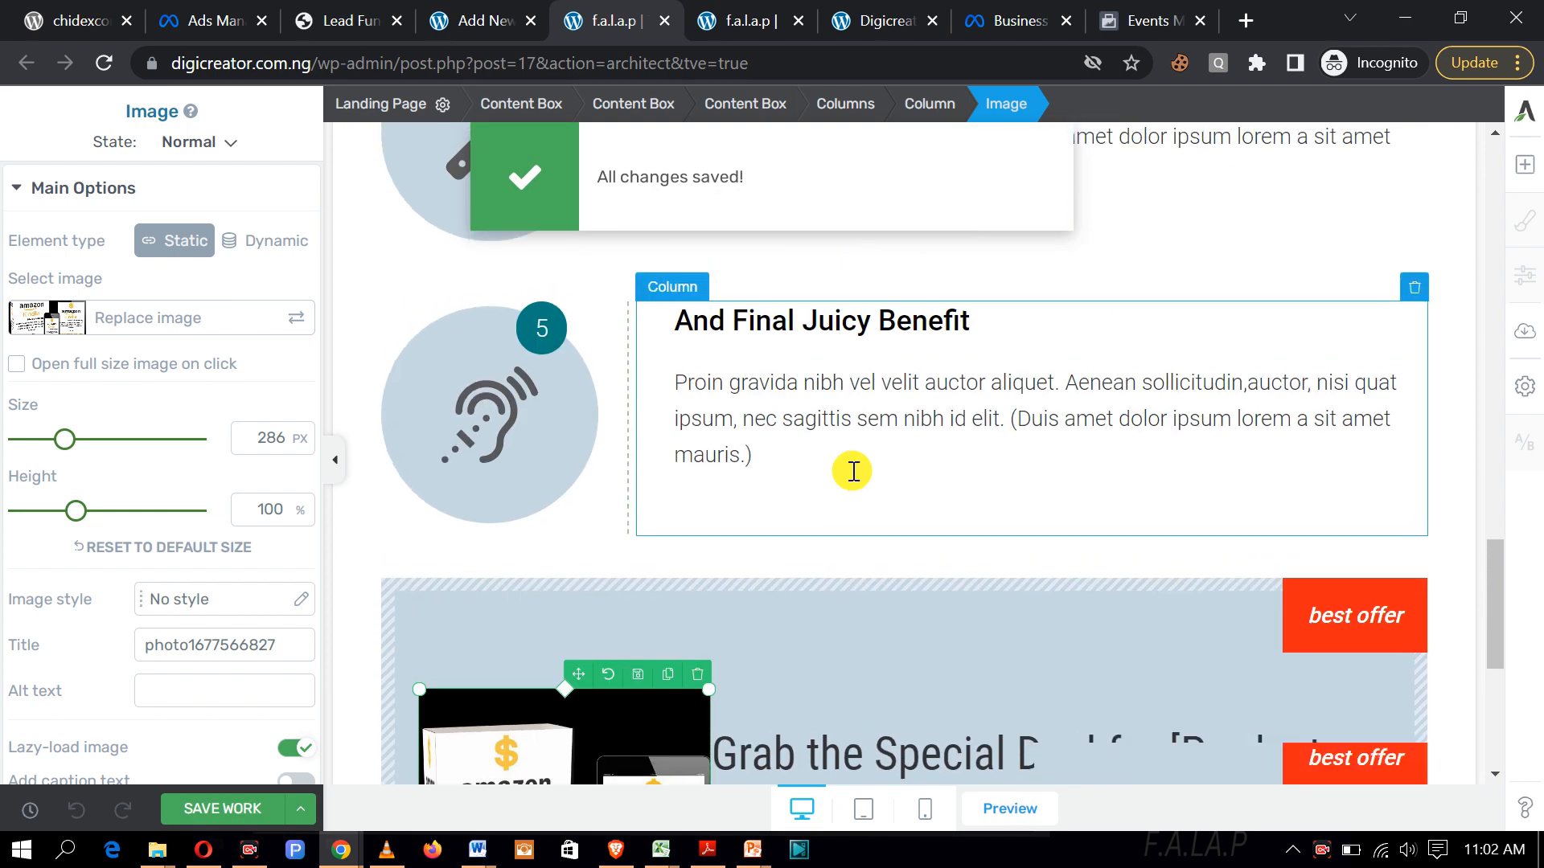
left_click(734, 21)
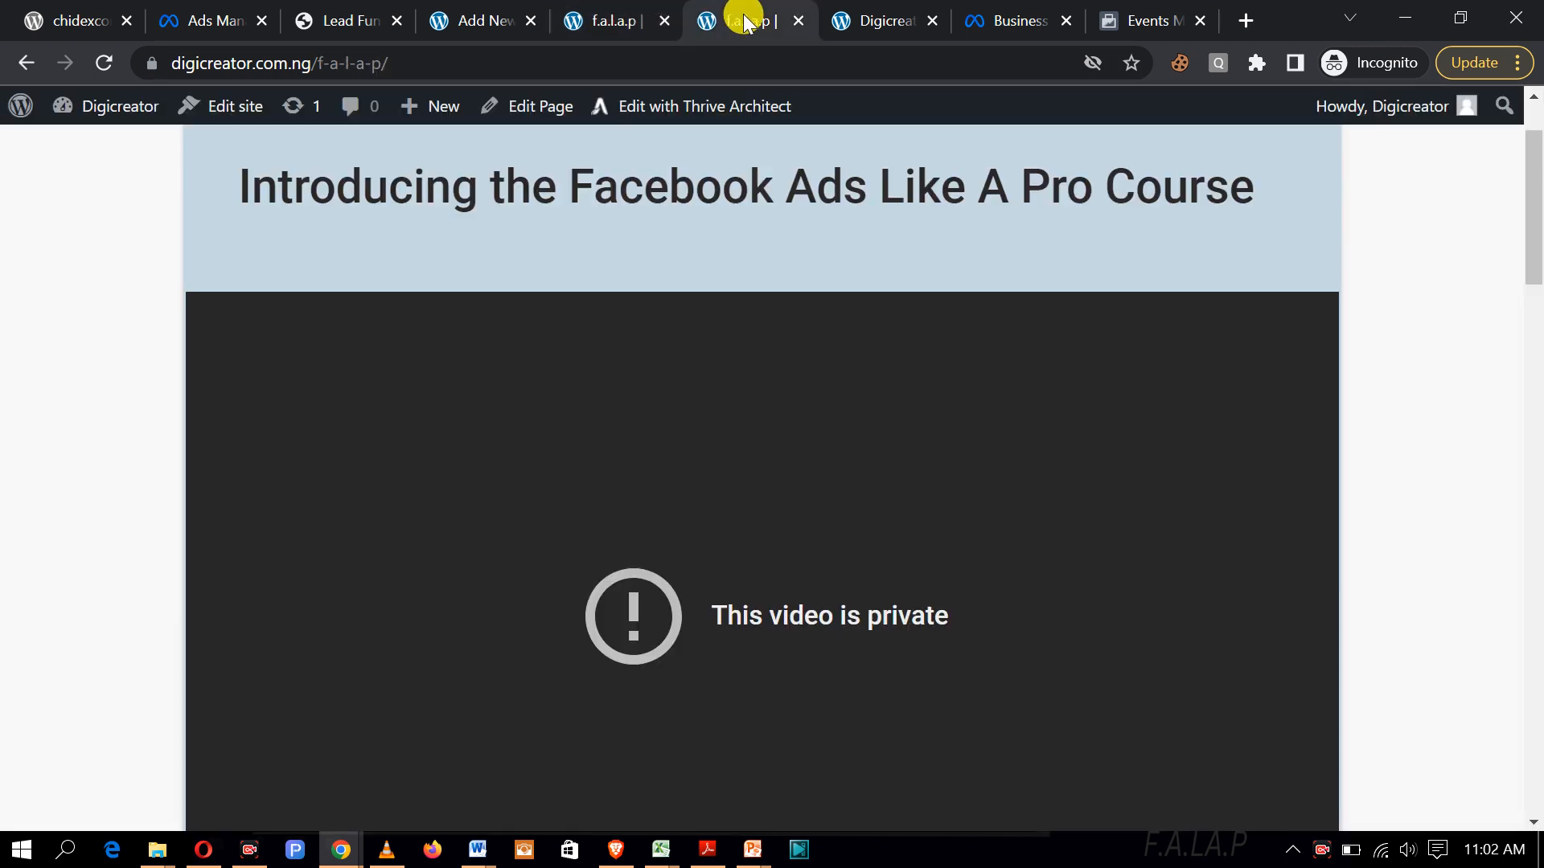
Step: Reload the live page, play the 30% Tax video and check the Kindle image before returning to the editor
left_click(106, 62)
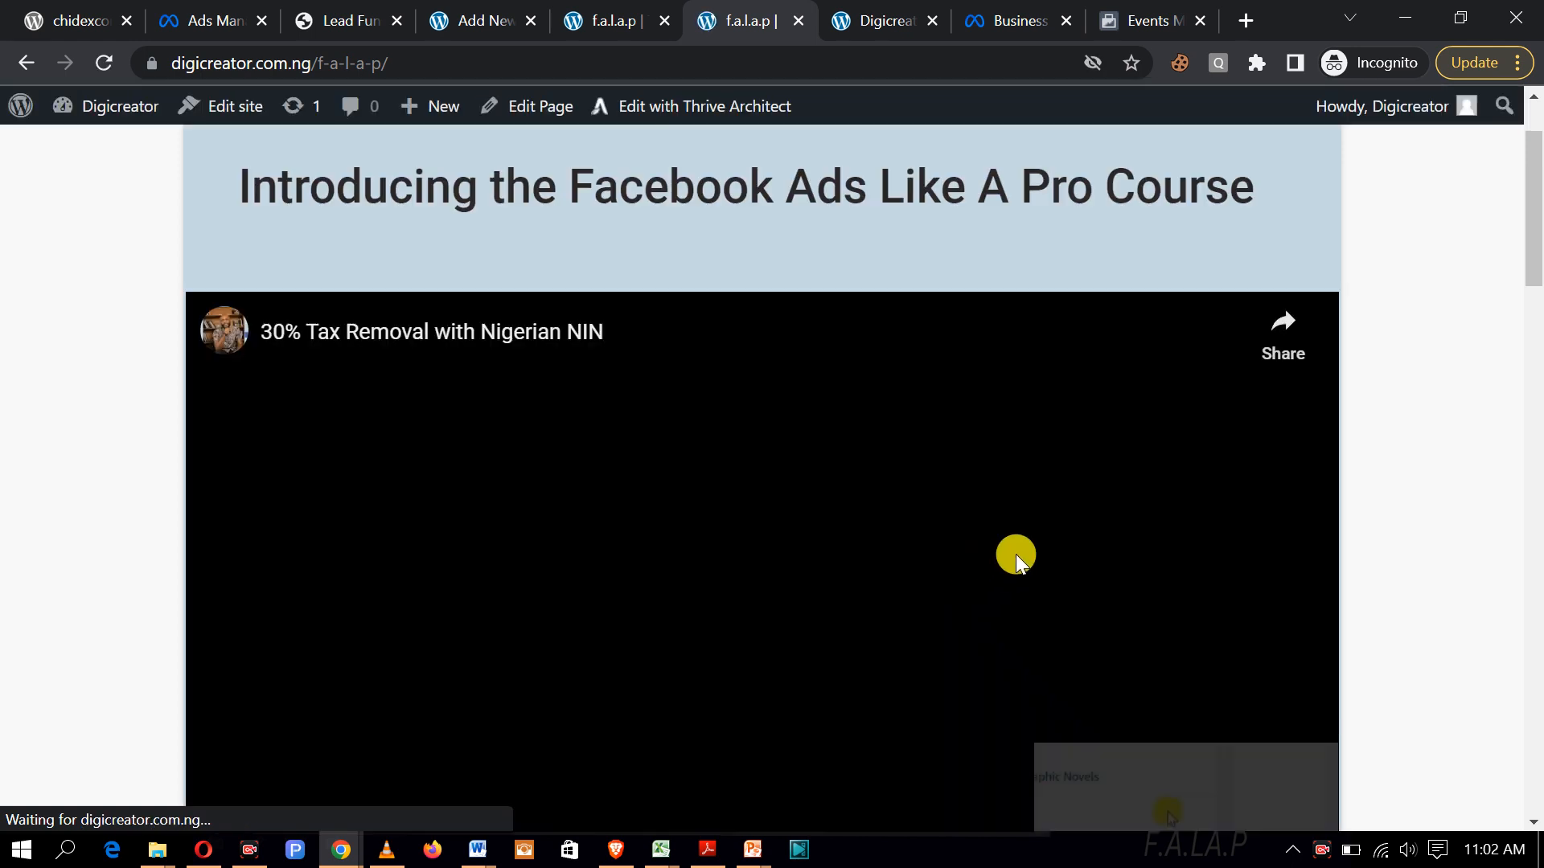
left_click(1015, 553)
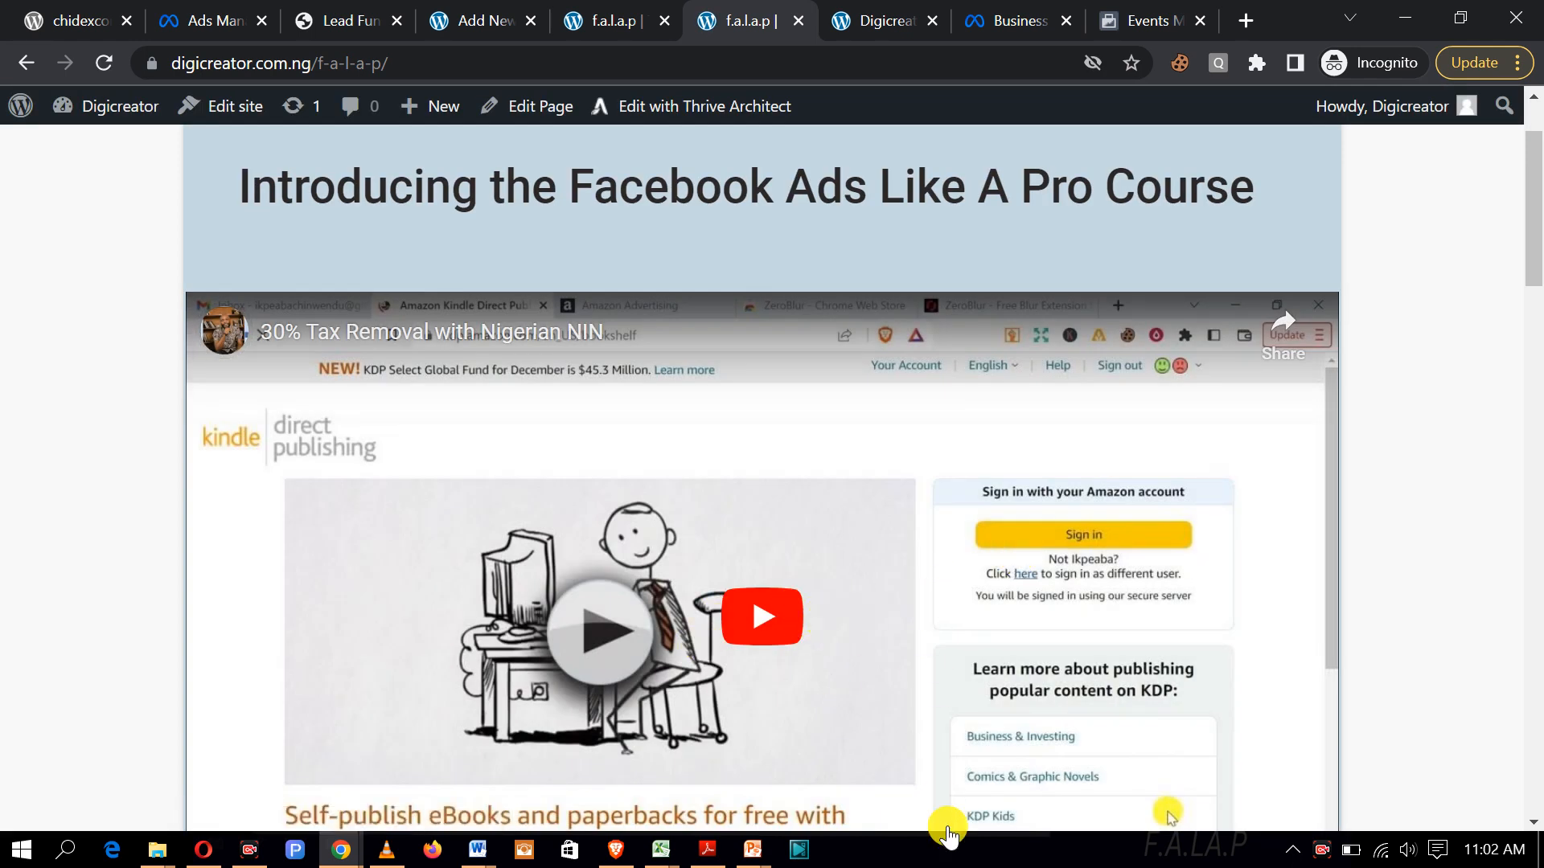
scroll(1272, 544, "down", 5)
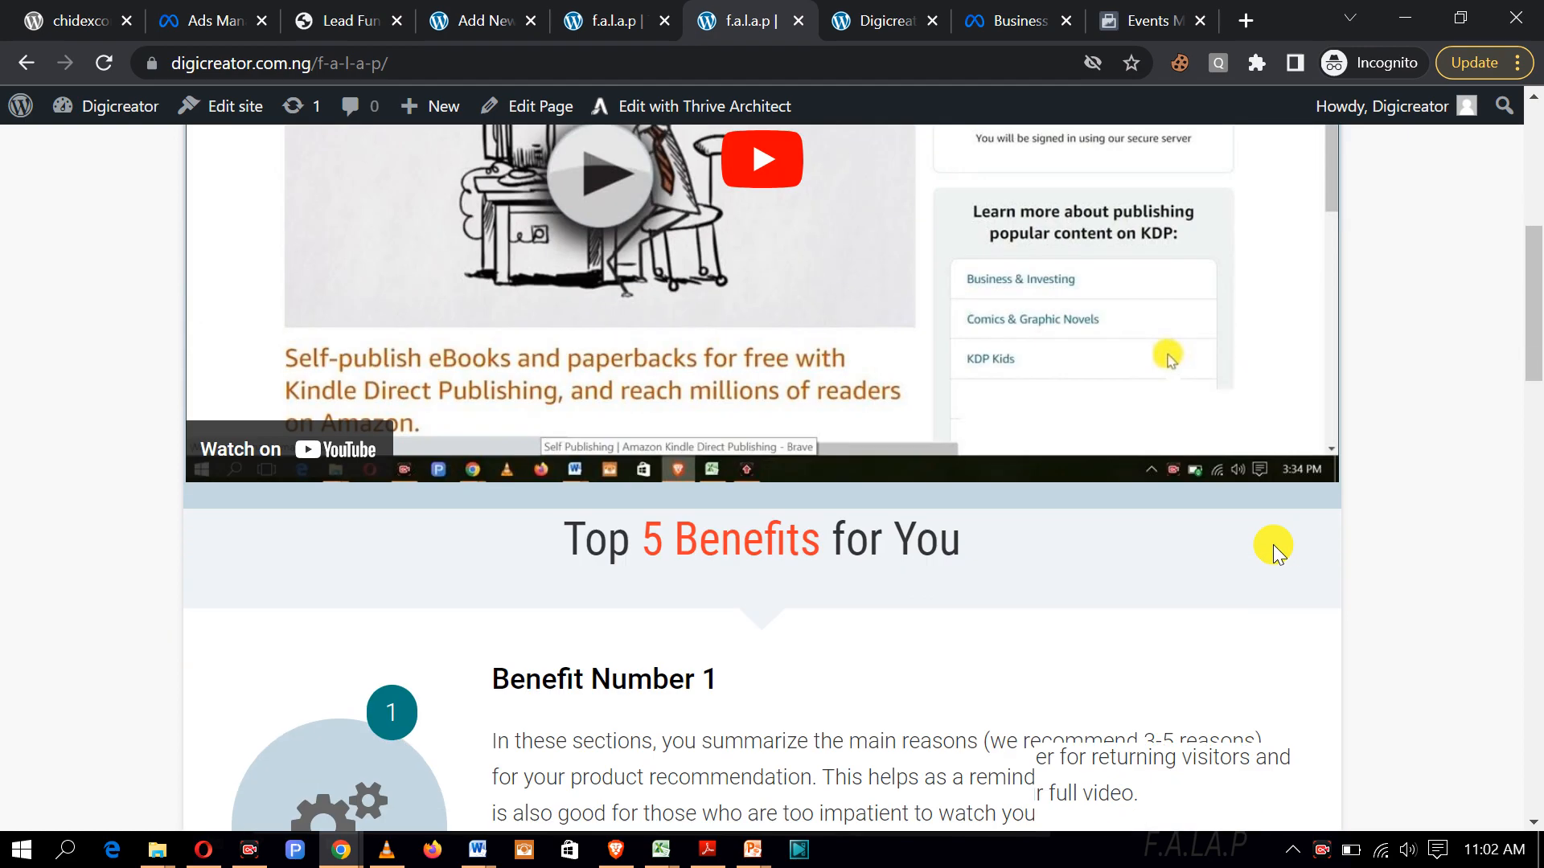
scroll(1272, 543, "down", 20)
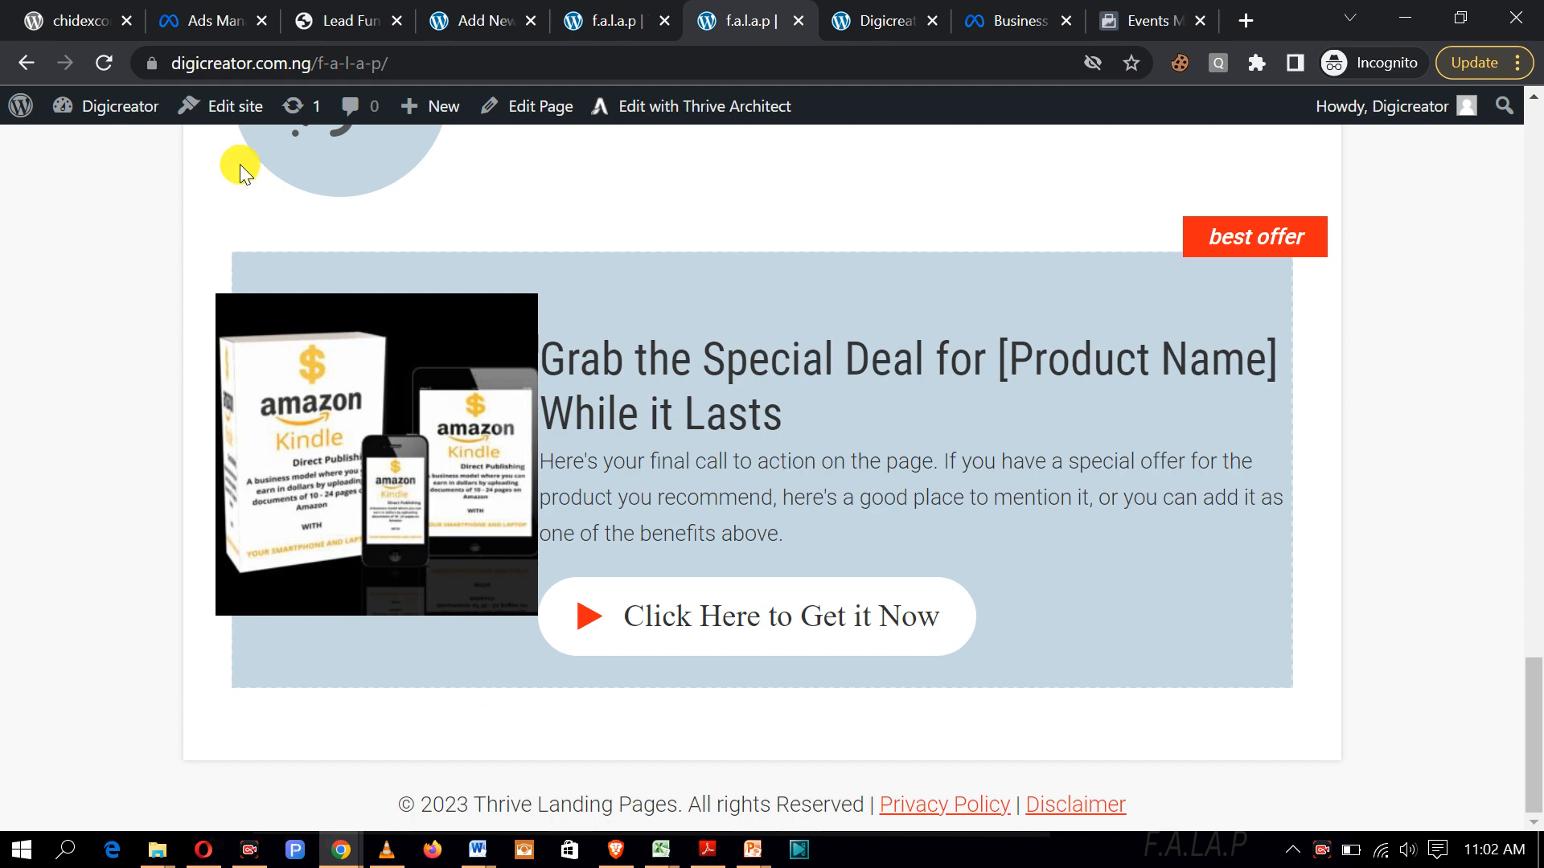
scroll(1062, 596, "up", 20)
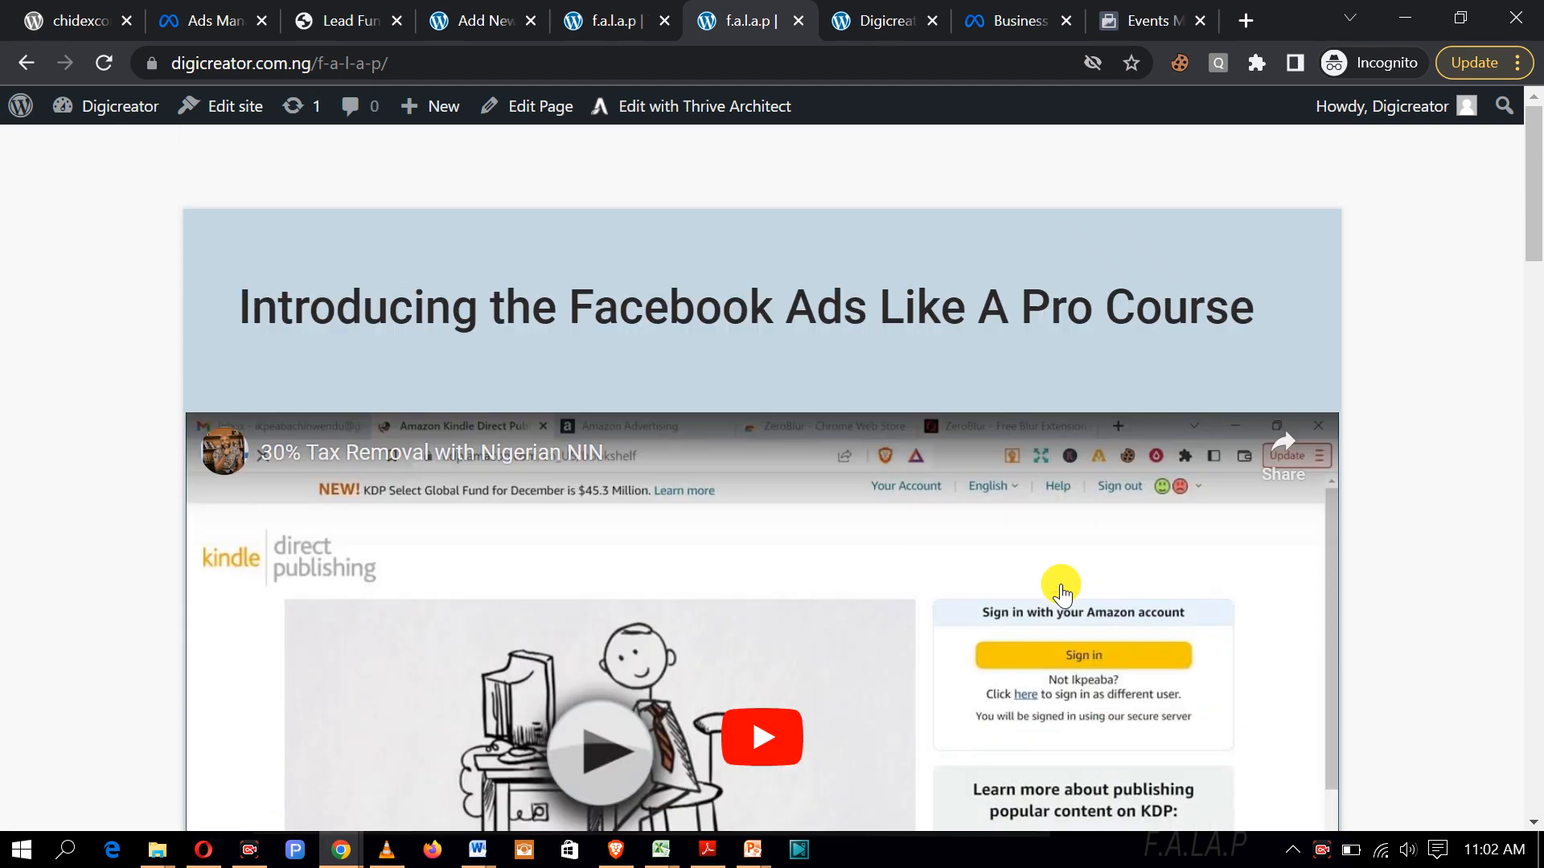
left_click(595, 20)
scroll(789, 522, "up", 10)
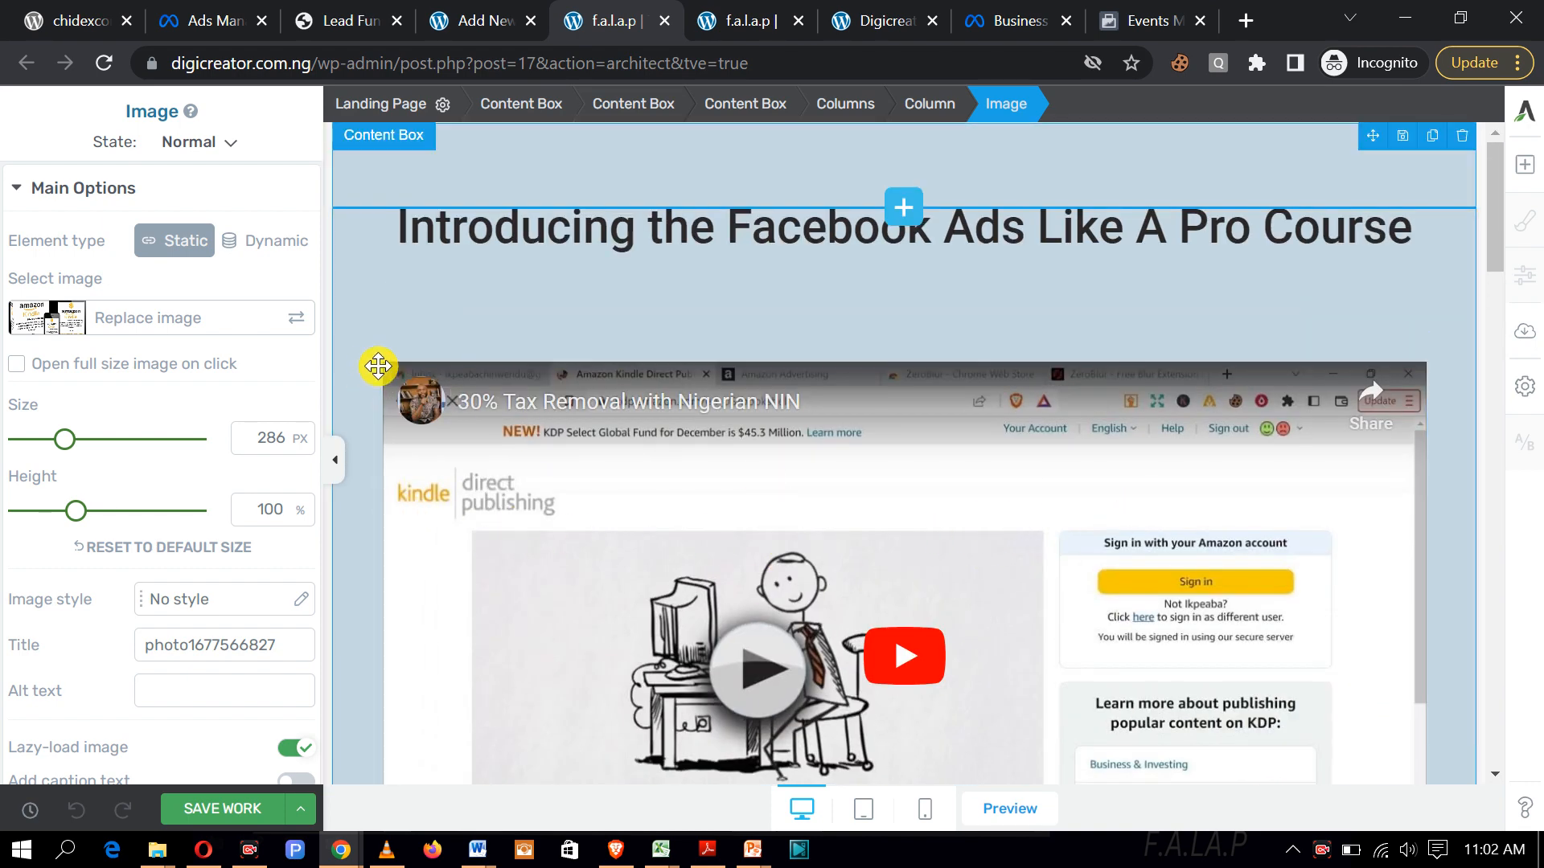
Step: Shrink the YouTube video by dragging its handles inward and save the page
left_click(388, 374)
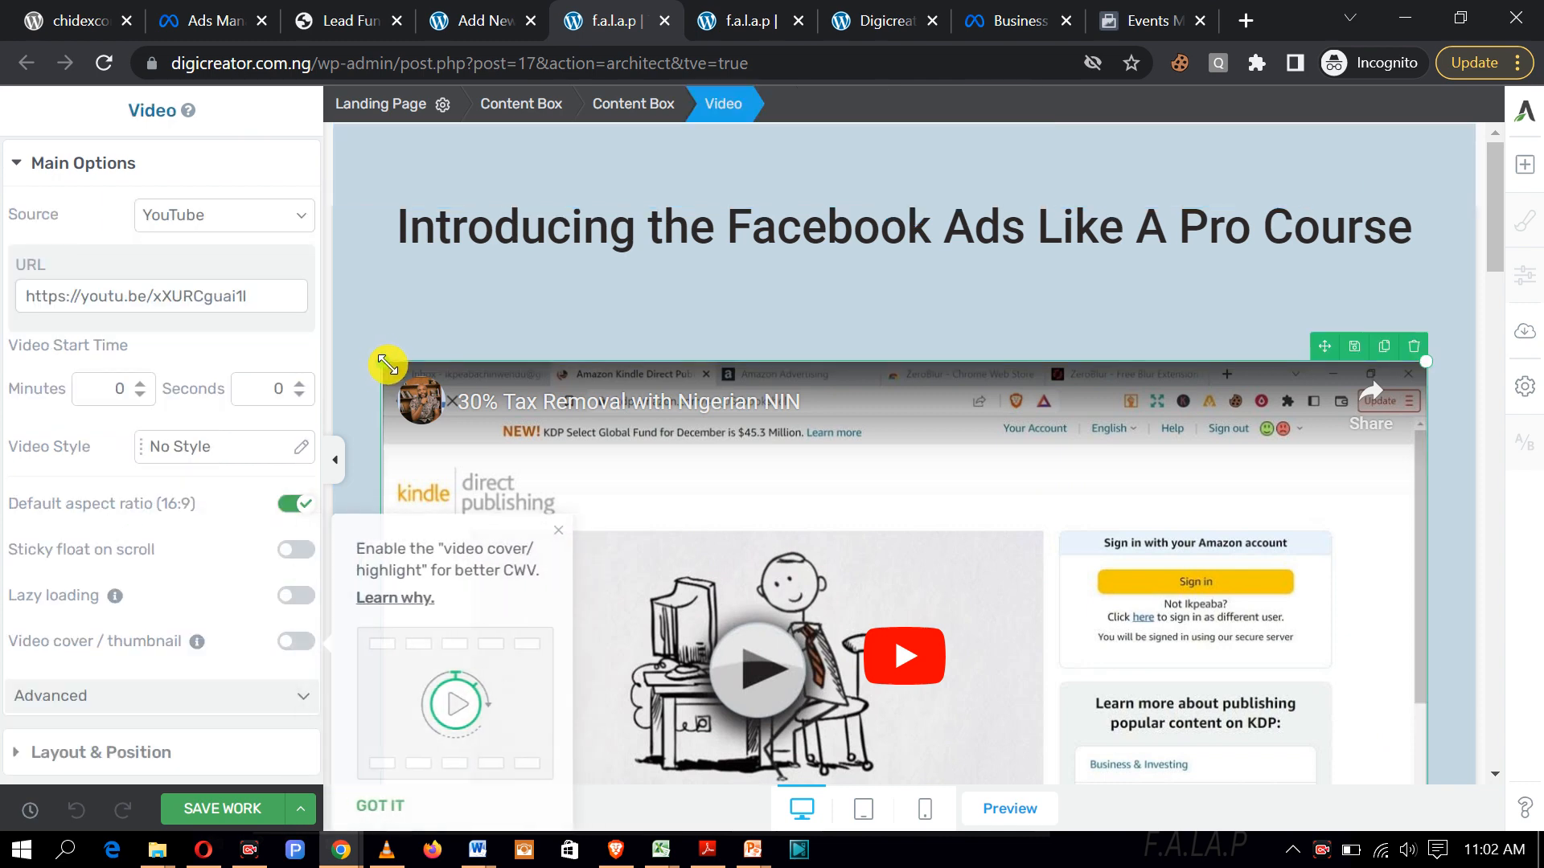
left_click_drag(380, 354, 456, 361)
left_click_drag(523, 432, 567, 538)
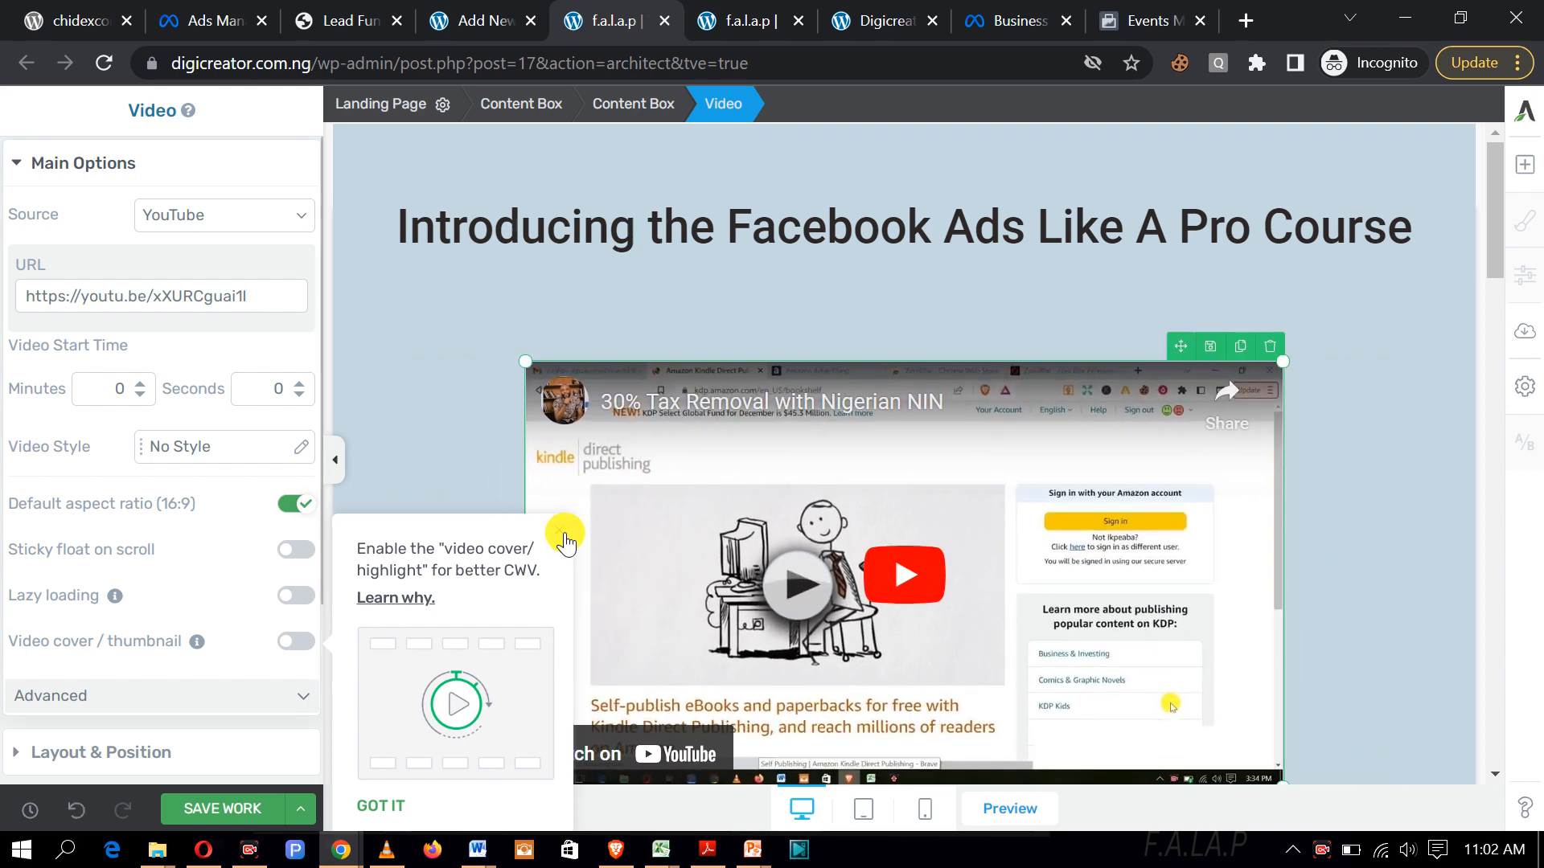
left_click(563, 536)
left_click(266, 805)
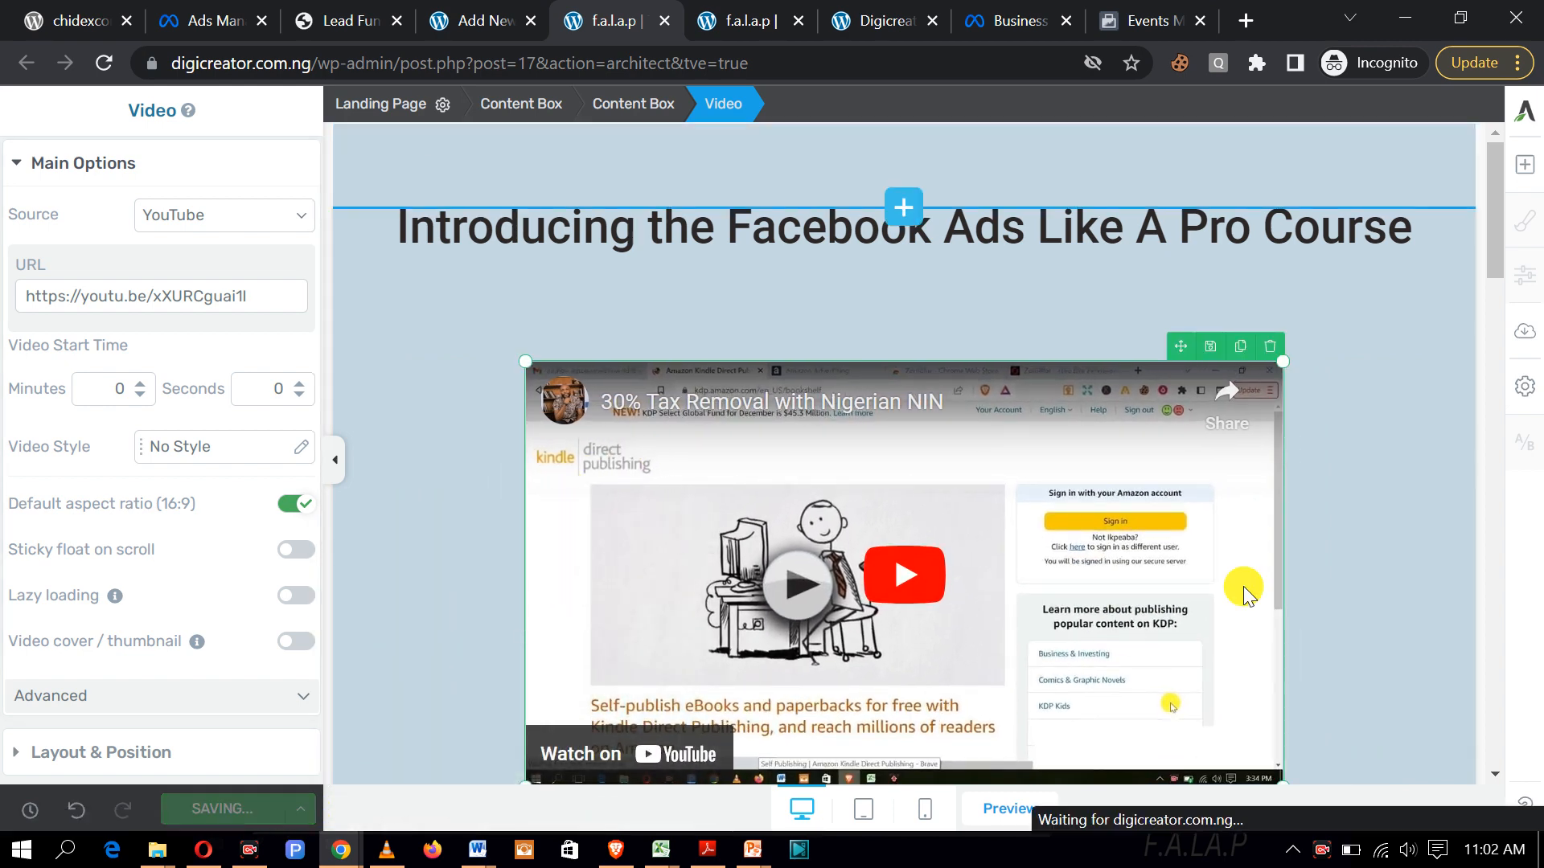
Step: Delete Benefit Number 1's placeholder paragraph text
scroll(1378, 481, "down", 7)
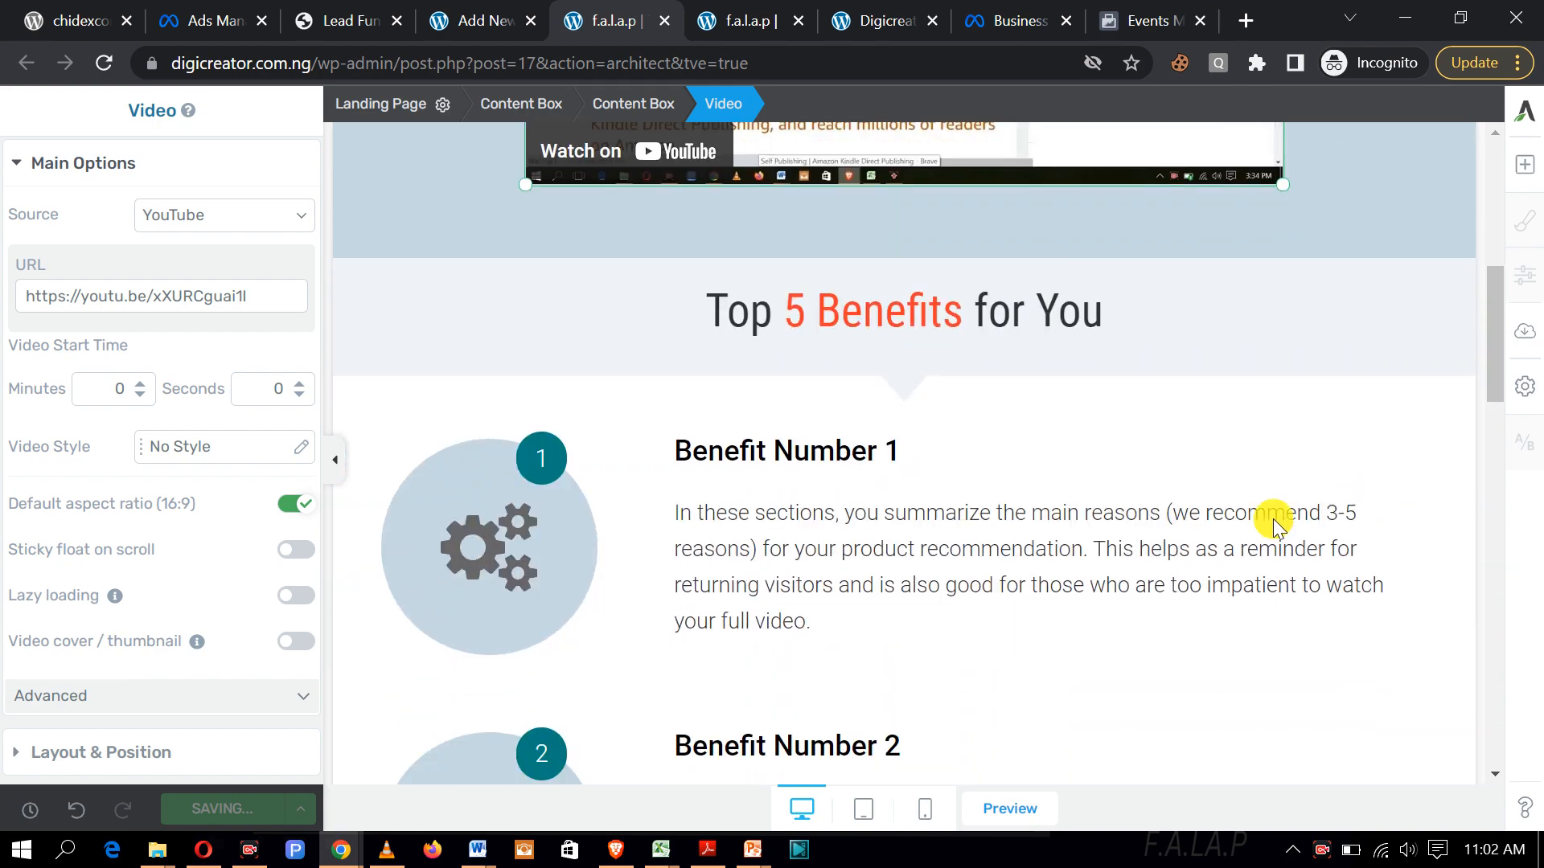
scroll(953, 542, "down", 3)
scroll(953, 575, "down", 20)
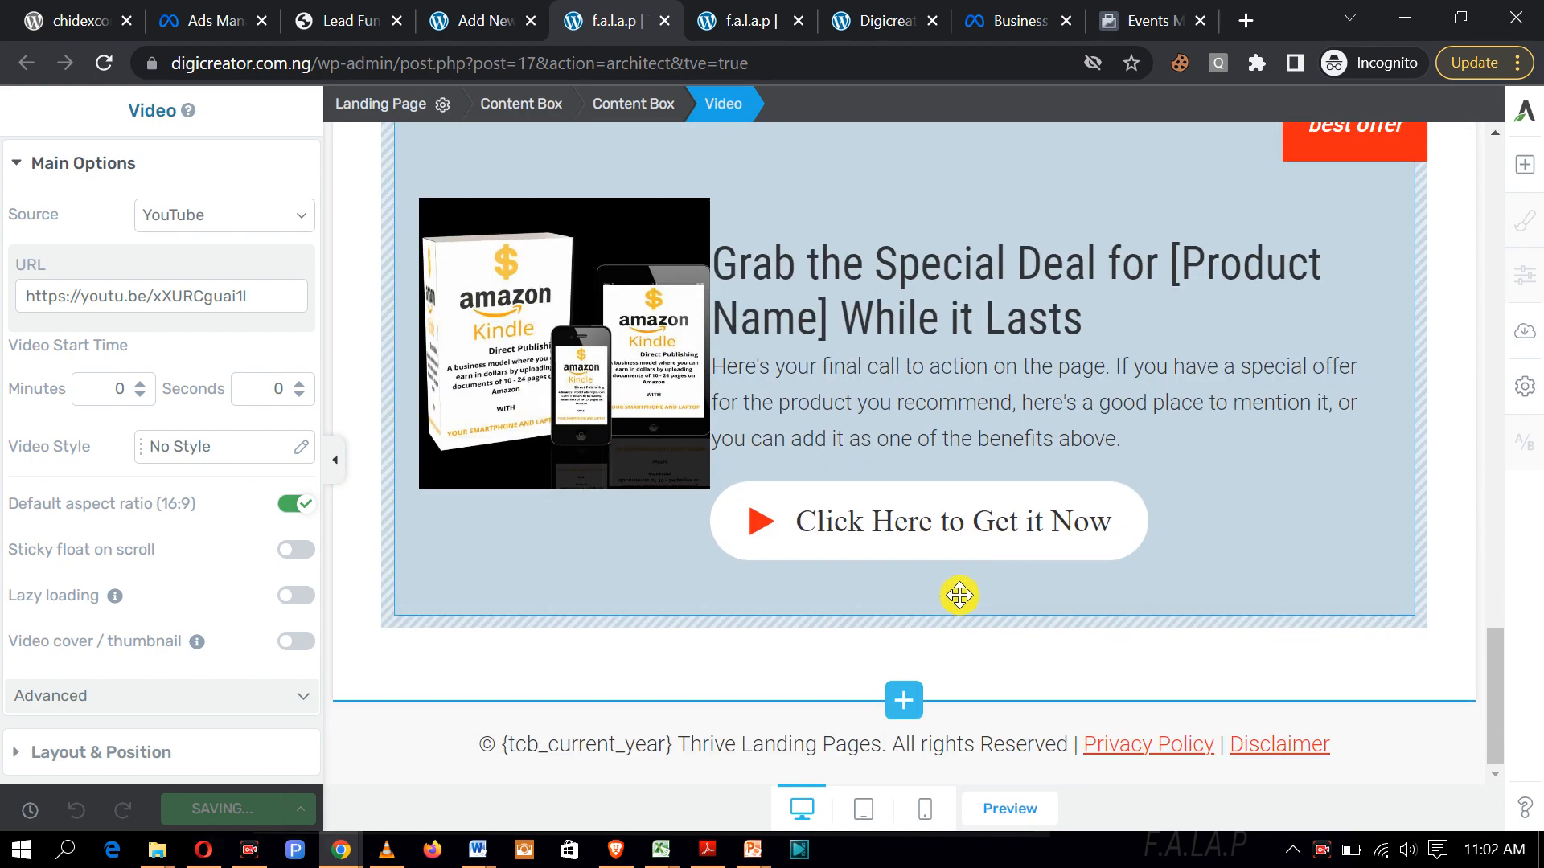
scroll(959, 595, "up", 15)
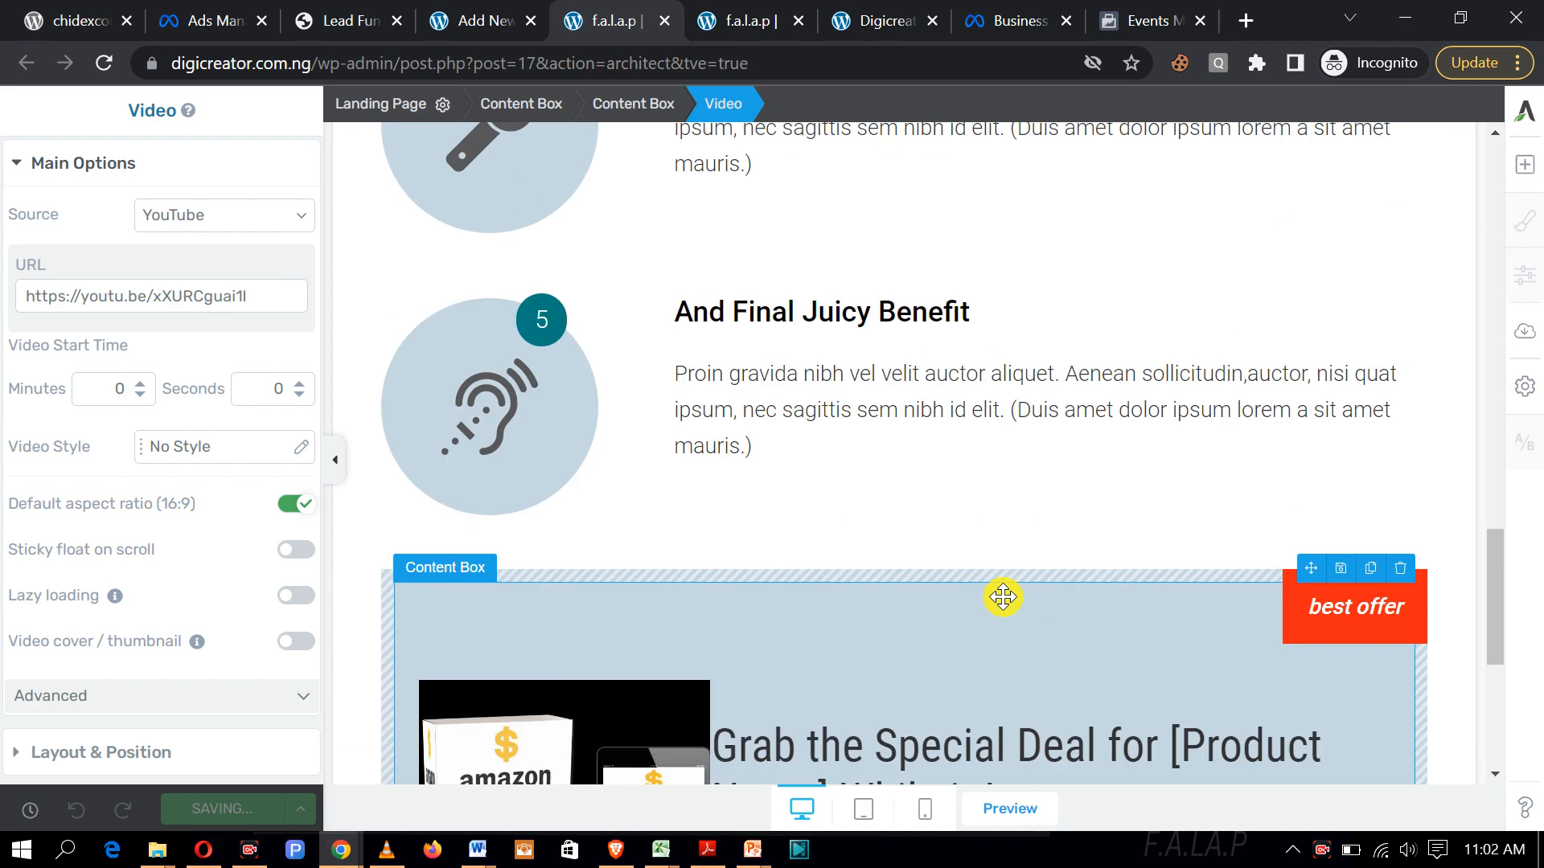
scroll(1004, 596, "up", 13)
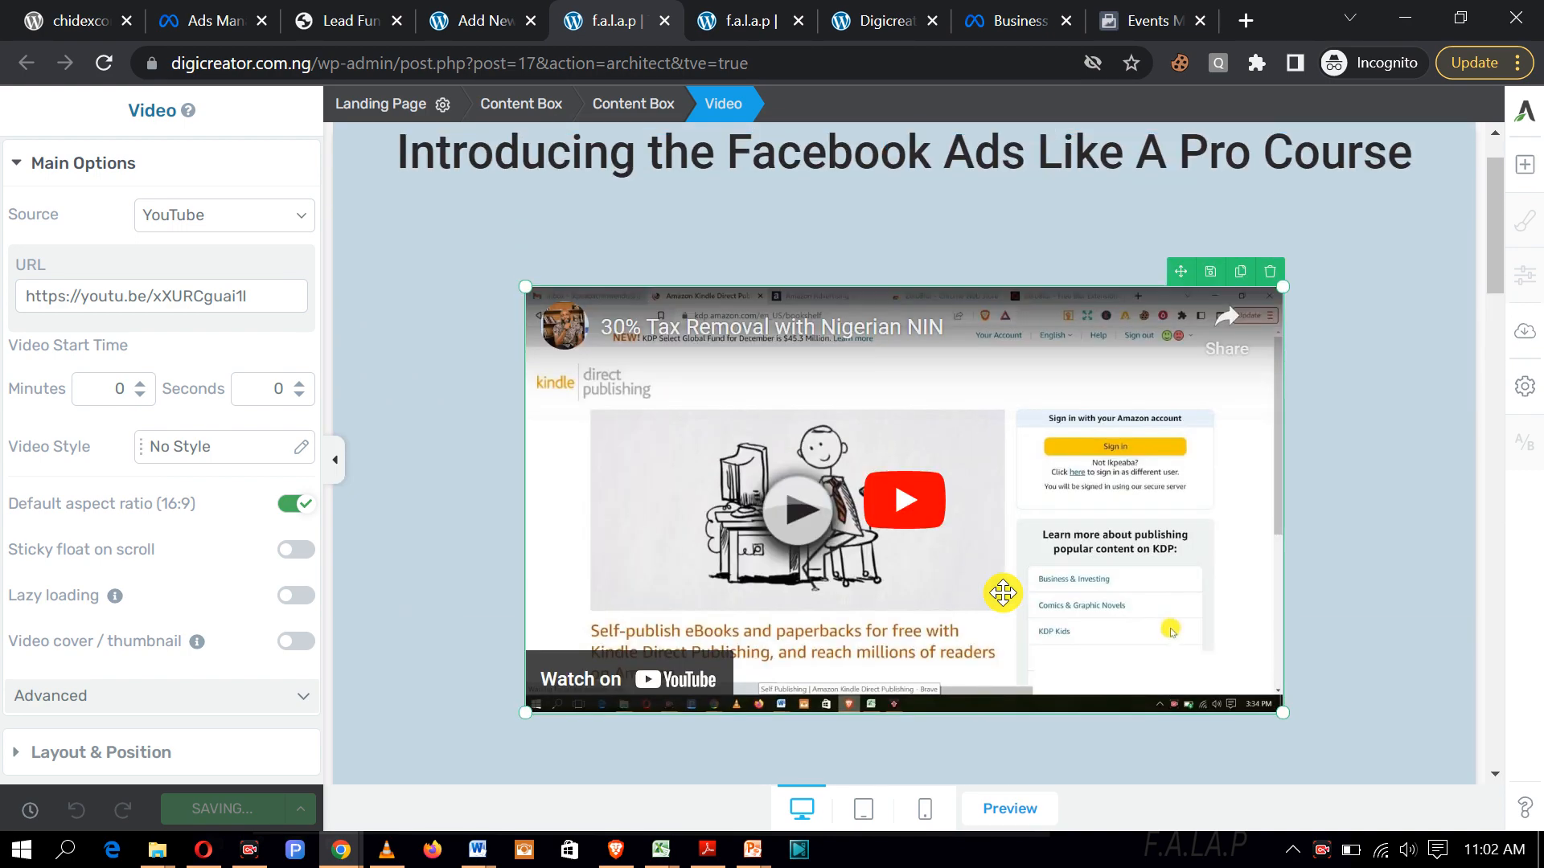
scroll(1003, 592, "down", 5)
scroll(1002, 592, "down", 5)
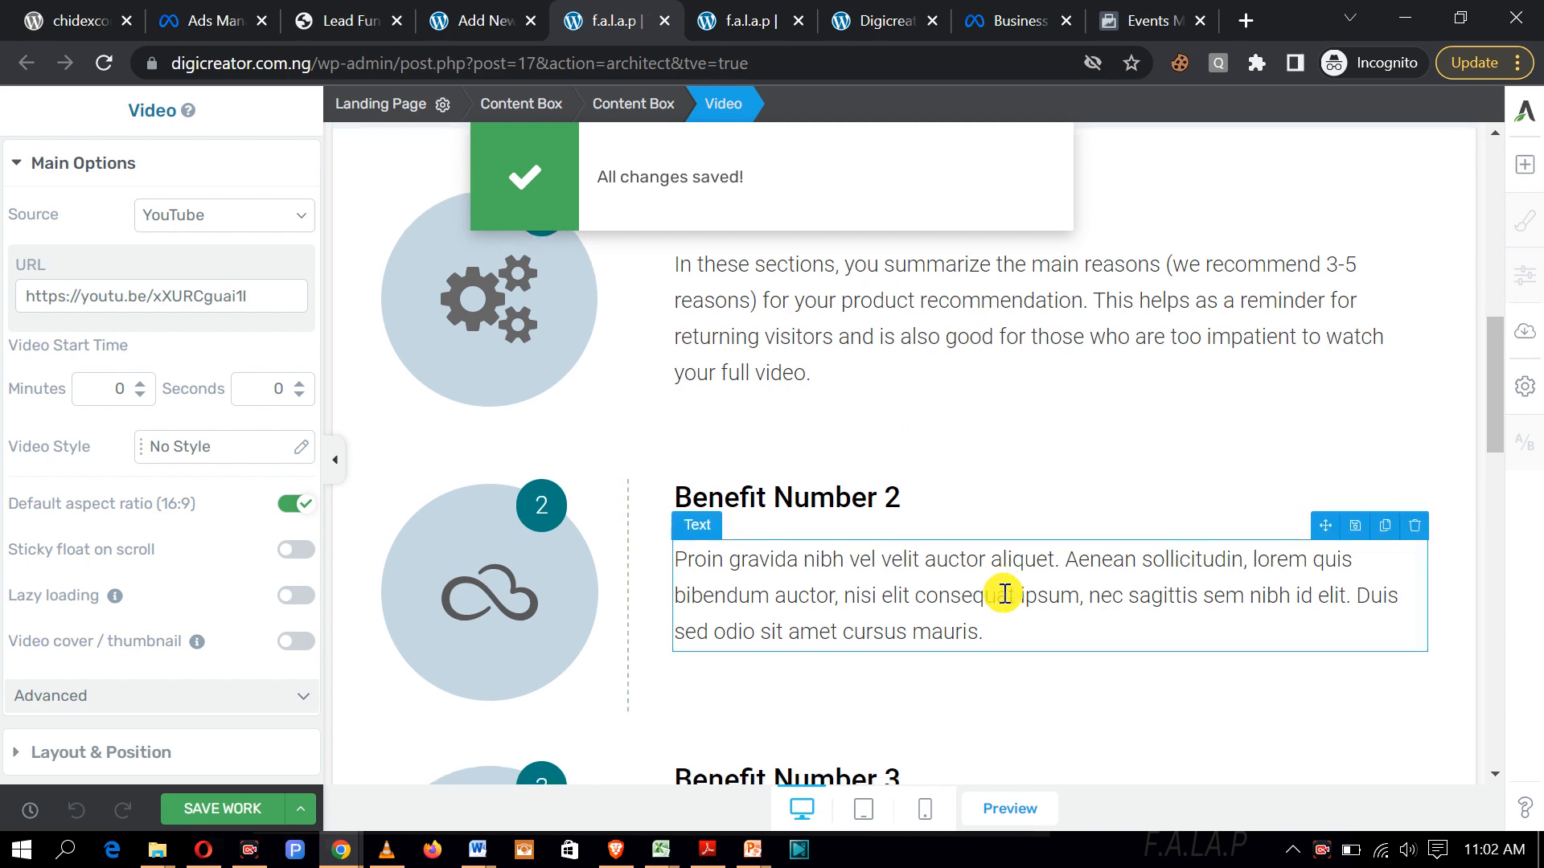
scroll(1002, 593, "down", 6)
scroll(1004, 593, "up", 8)
scroll(1004, 593, "up", 4)
scroll(1000, 593, "down", 3)
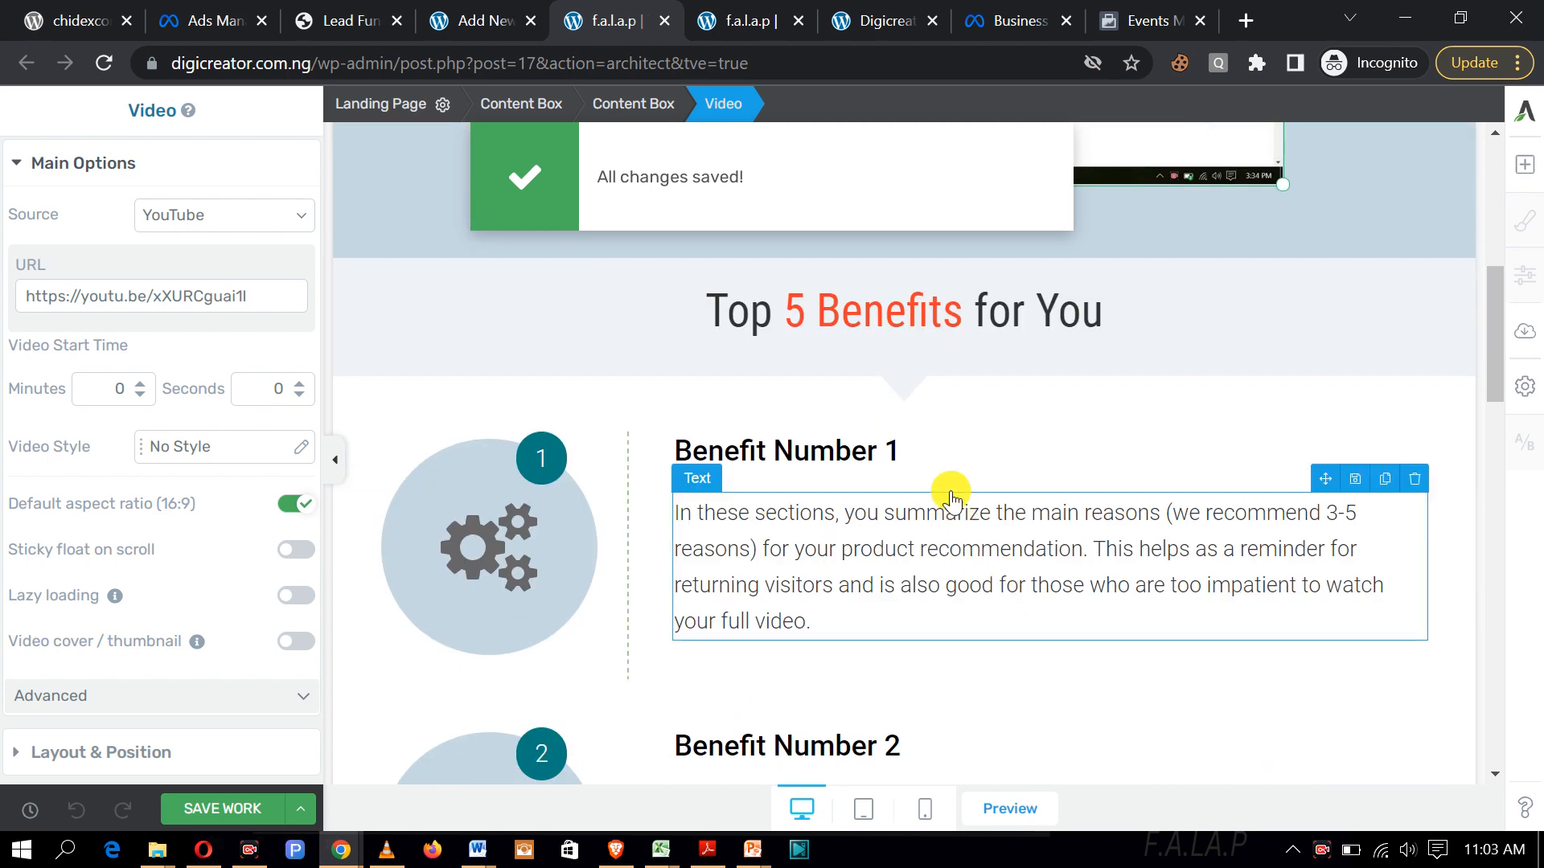
left_click_drag(844, 624, 698, 517)
key("BackSpace")
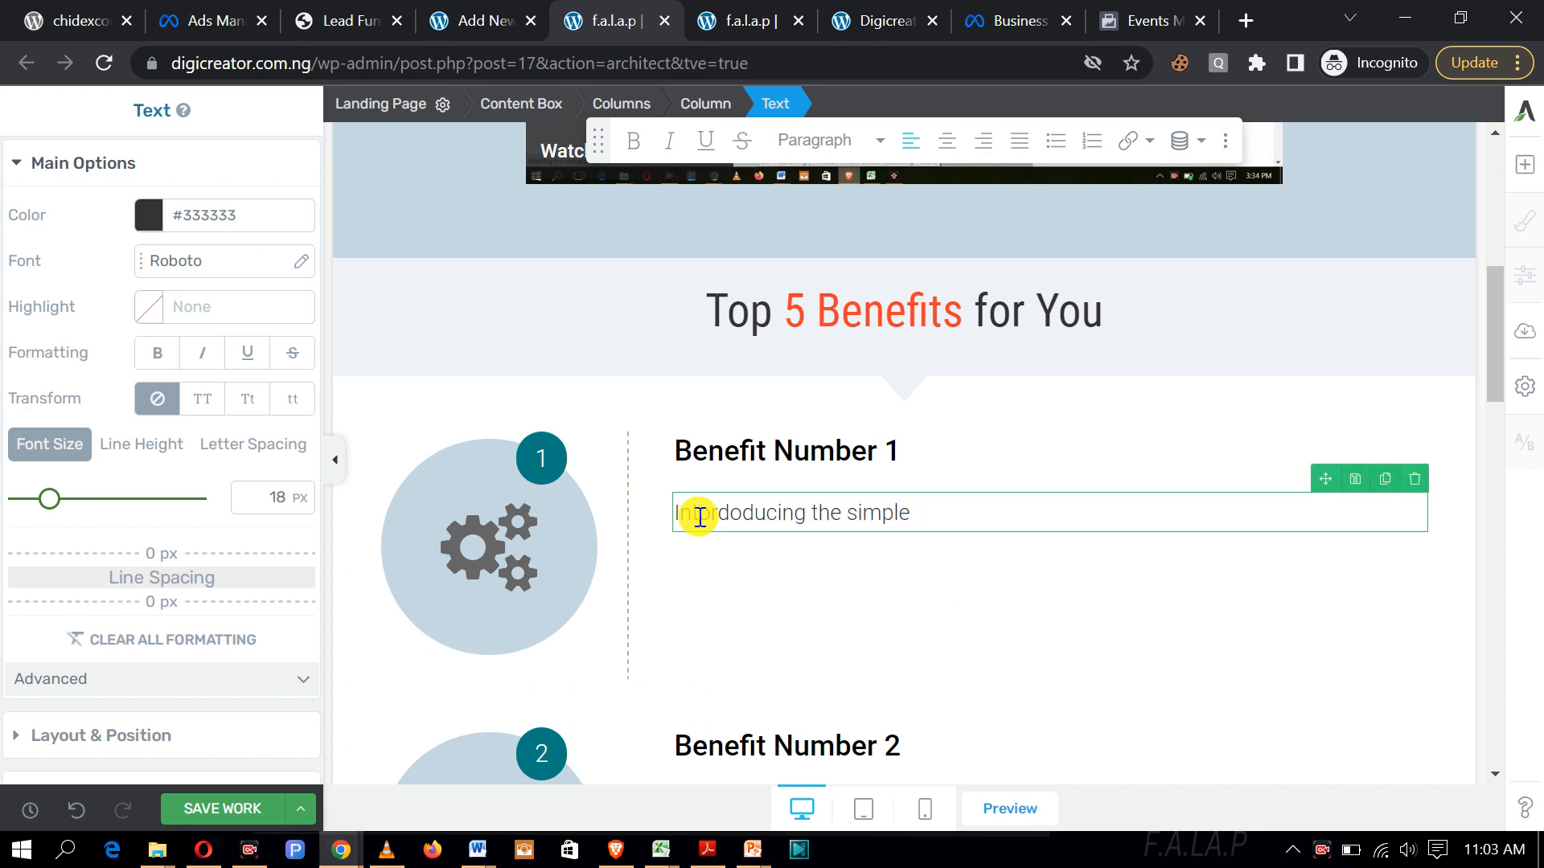
Step: Finish Benefit 1's text as "Intrododucing the simple Facebook Ad Course like never before.", fixing typos
type("Facebook")
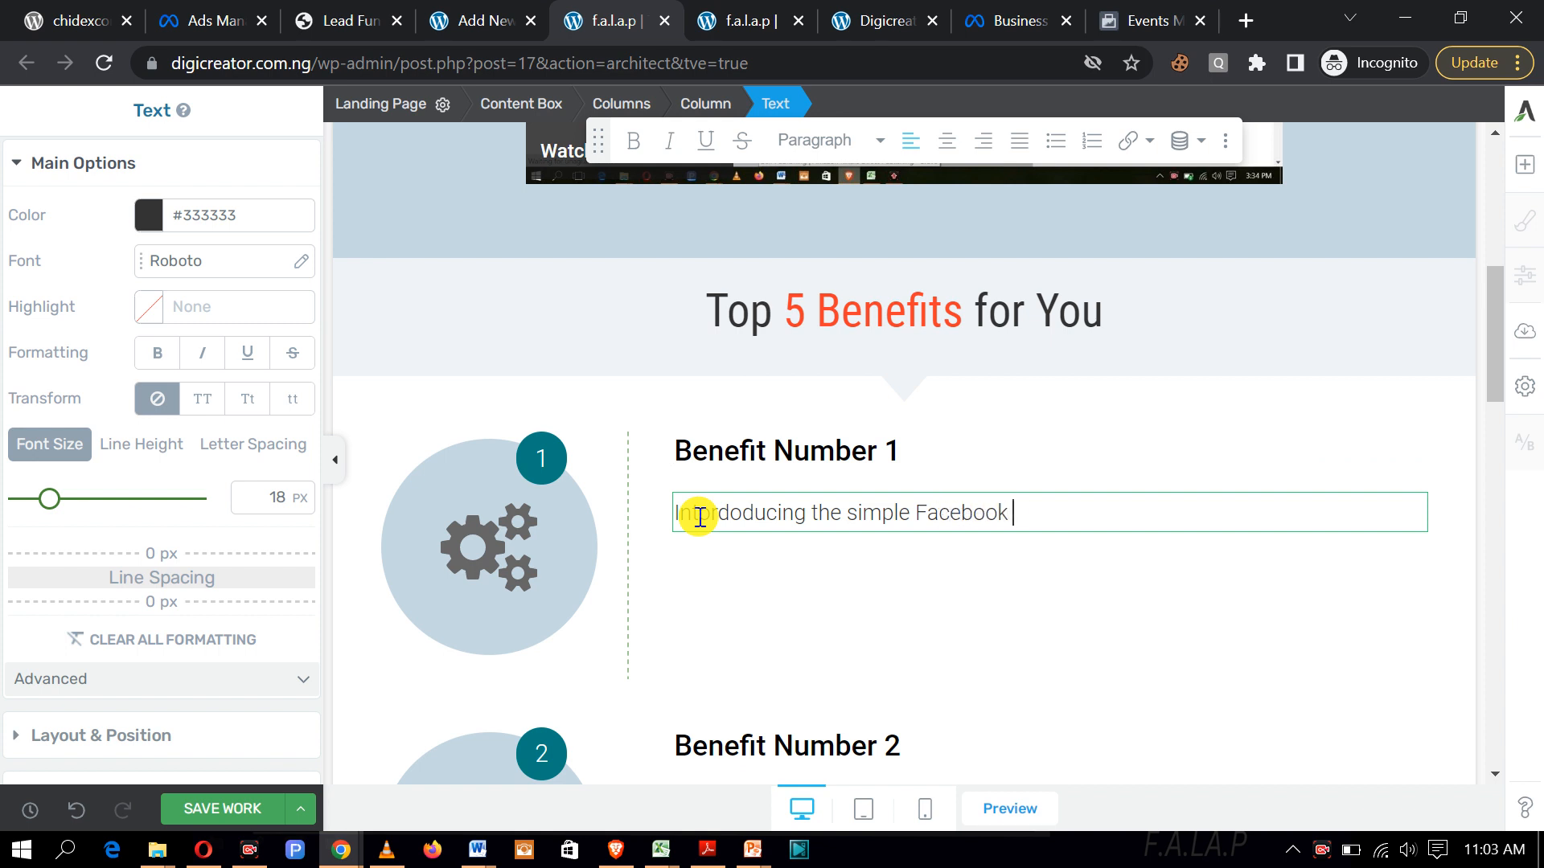
type(" Ad C")
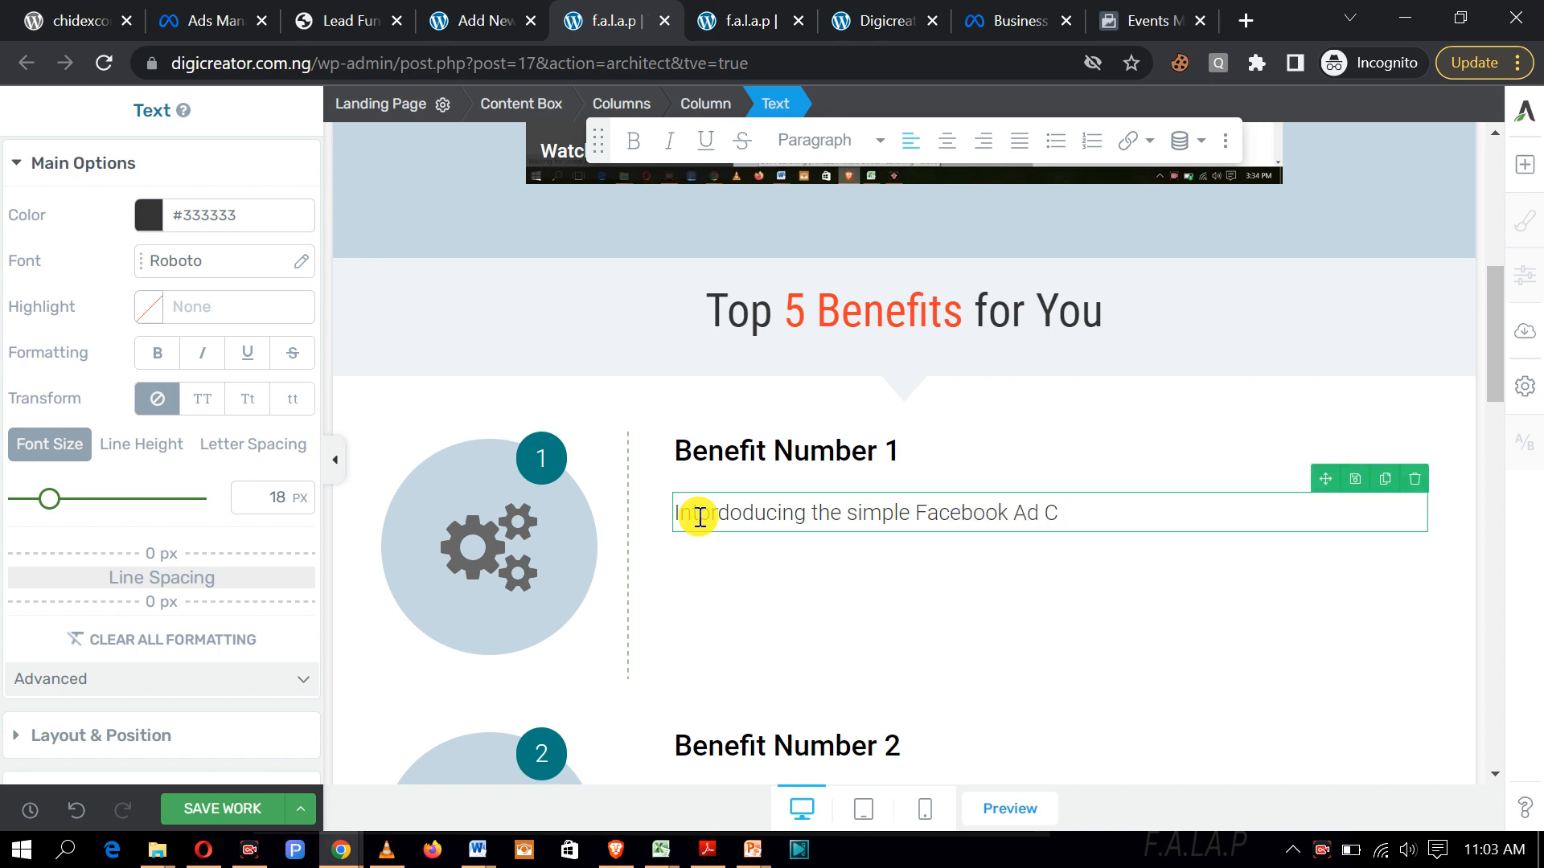
type("ourse")
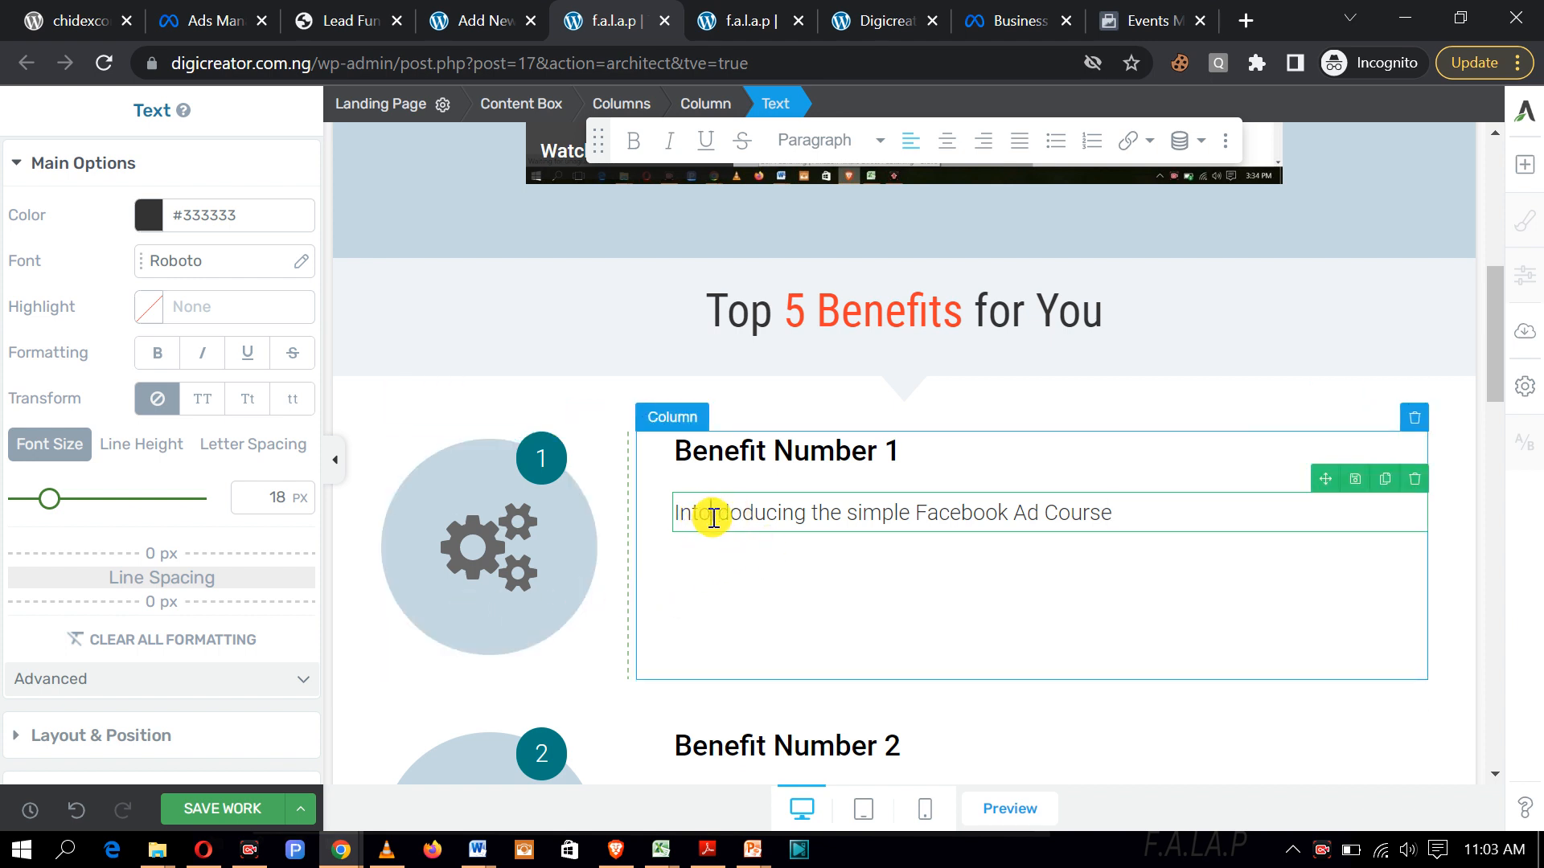
key("BackSpace")
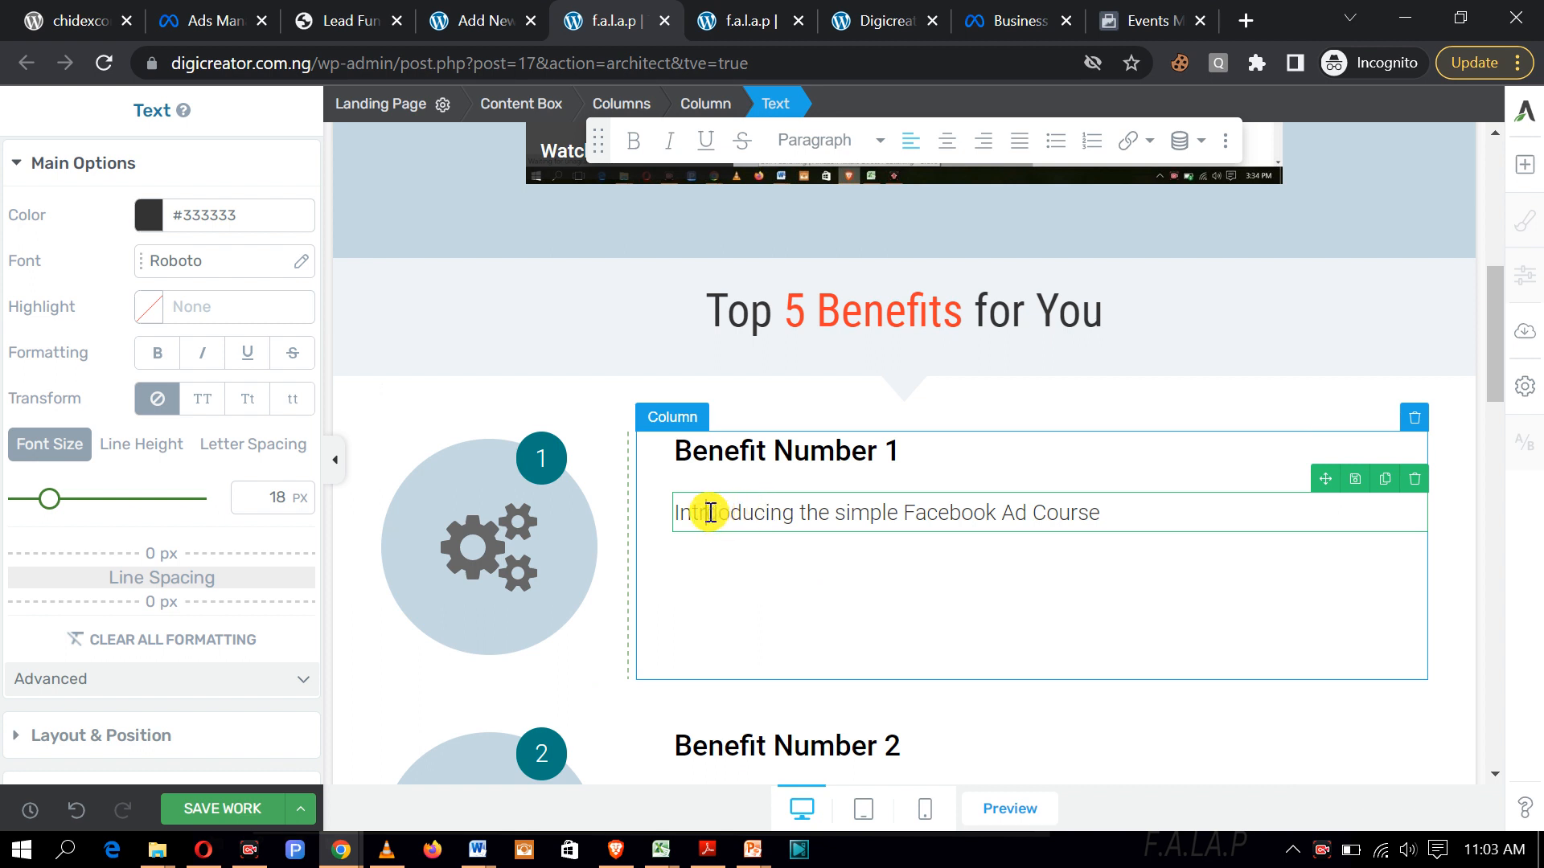
type("d")
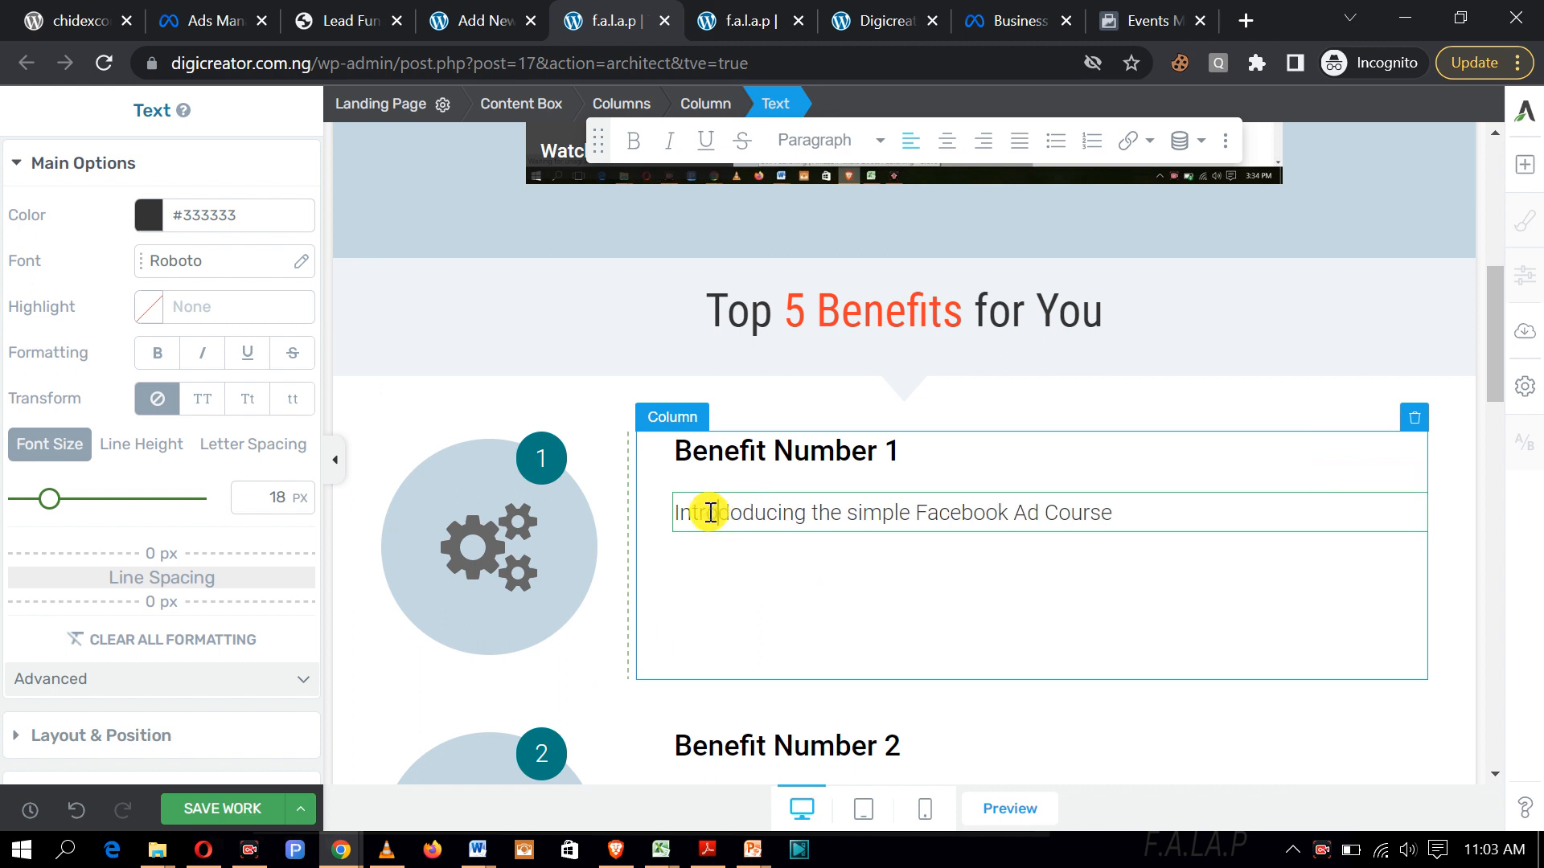
left_click(1129, 519)
type("ore.")
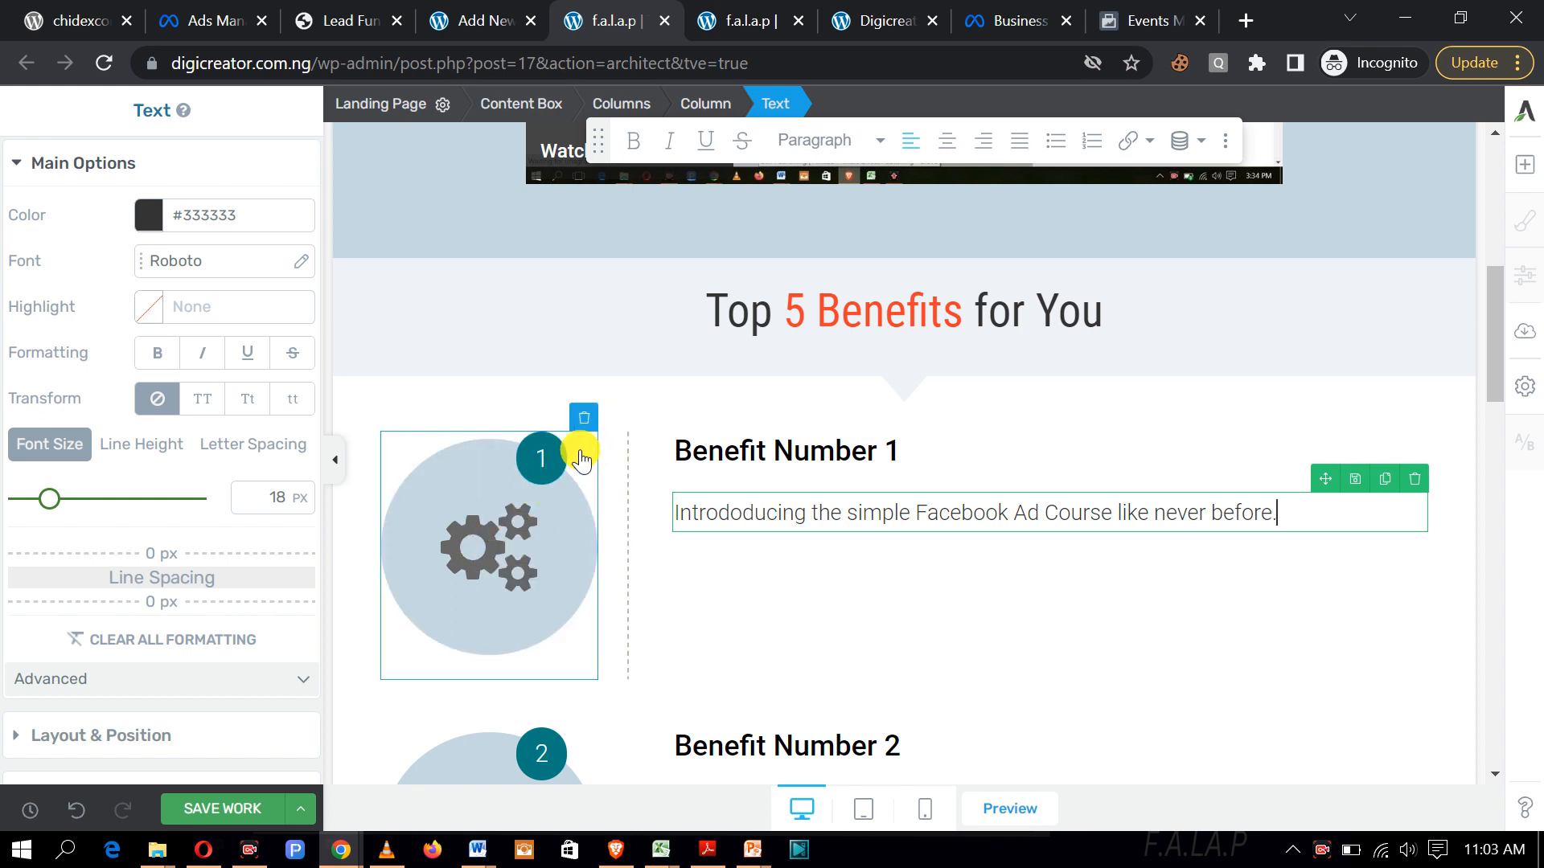
Step: Delete the gear image beside Benefit 1 and center the Benefit 1 sentence
left_click(580, 420)
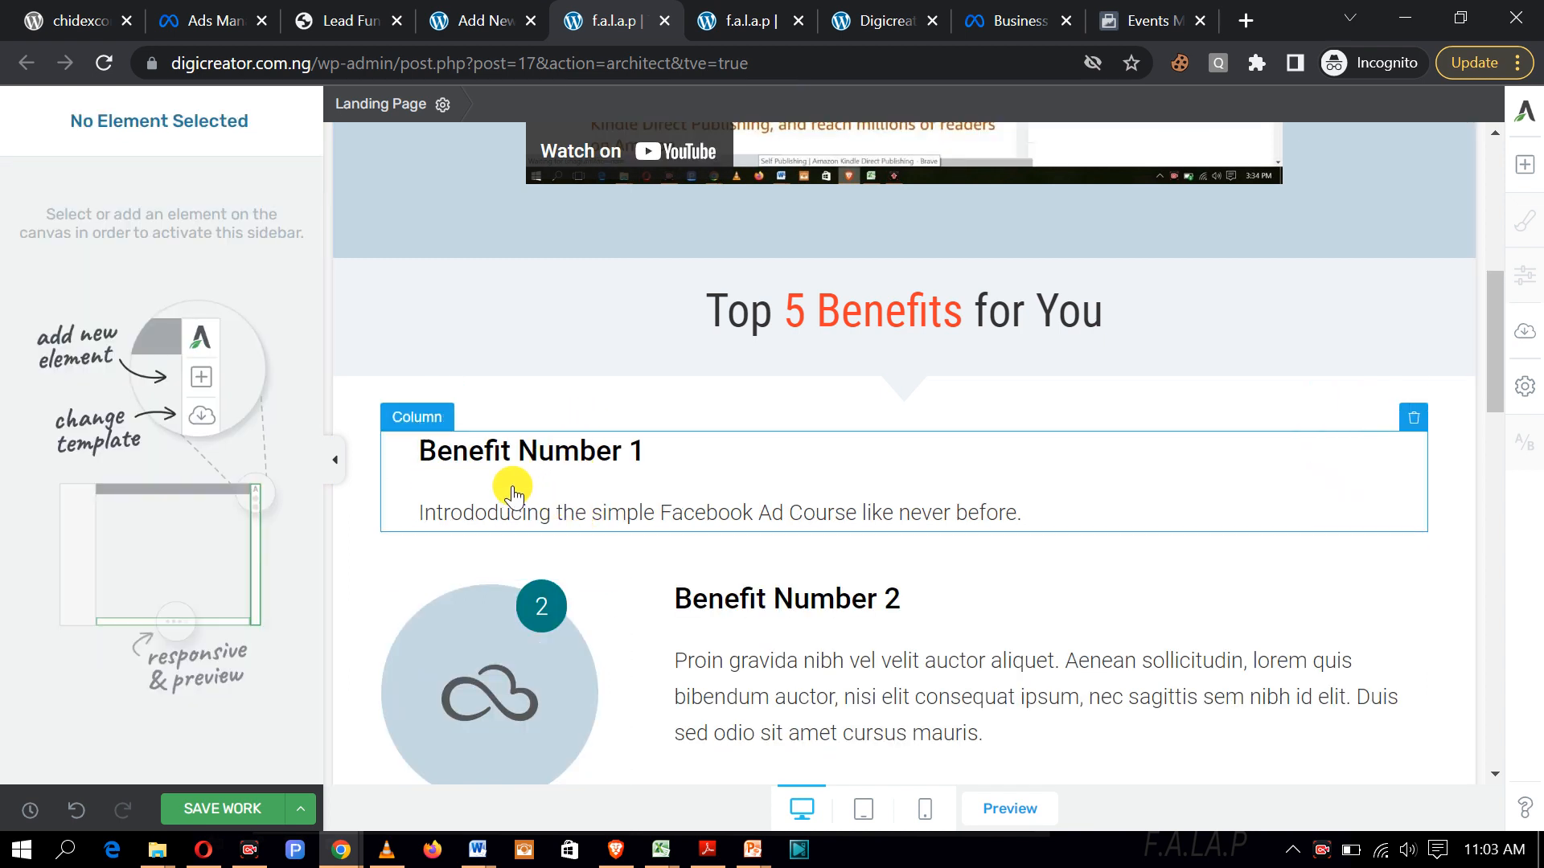
left_click_drag(1044, 518, 426, 502)
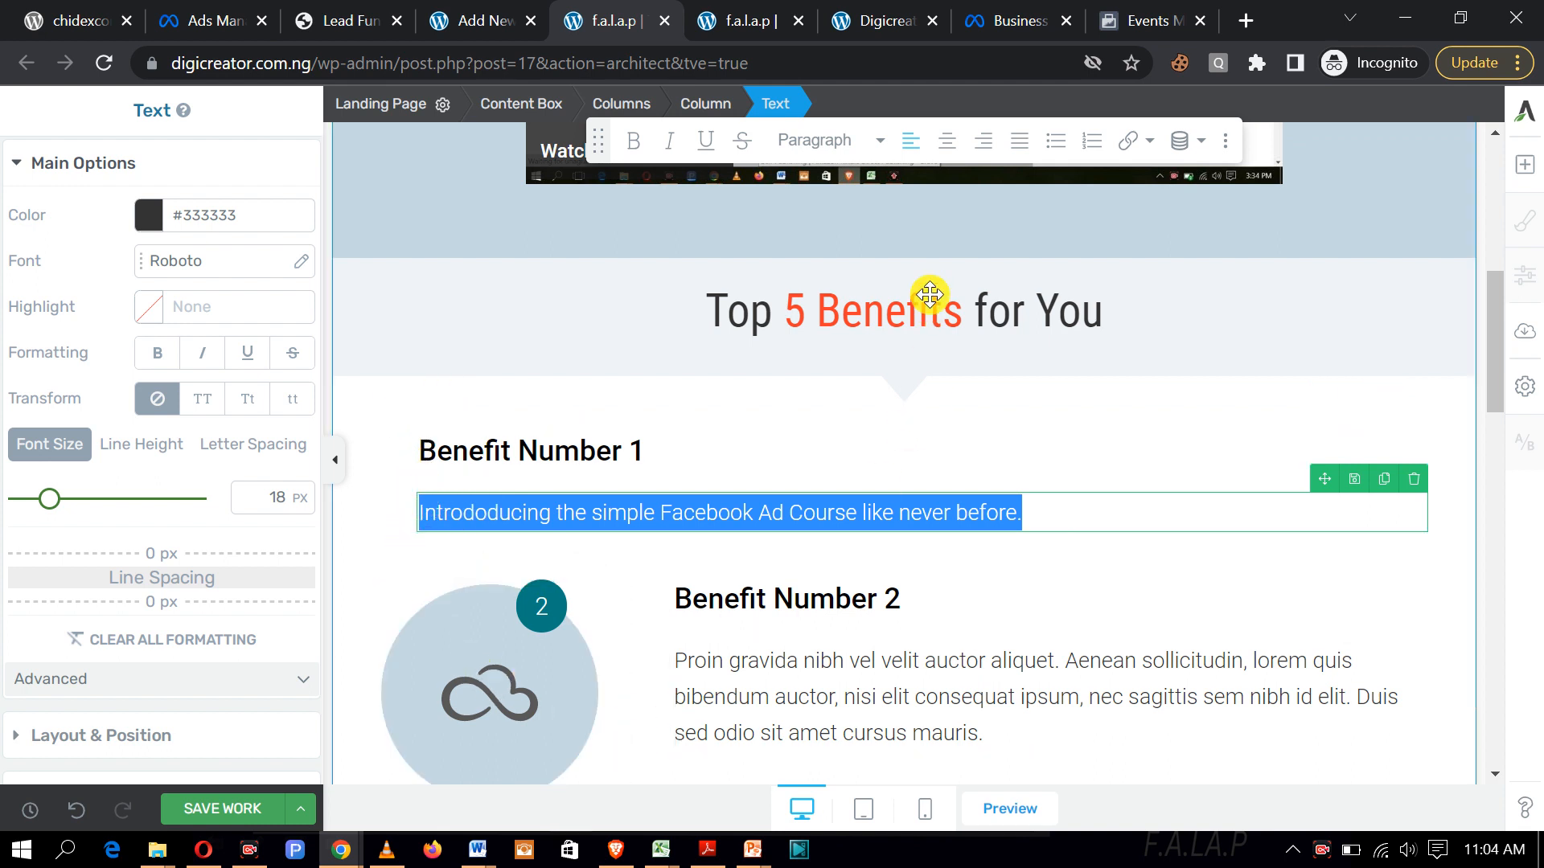
left_click(946, 147)
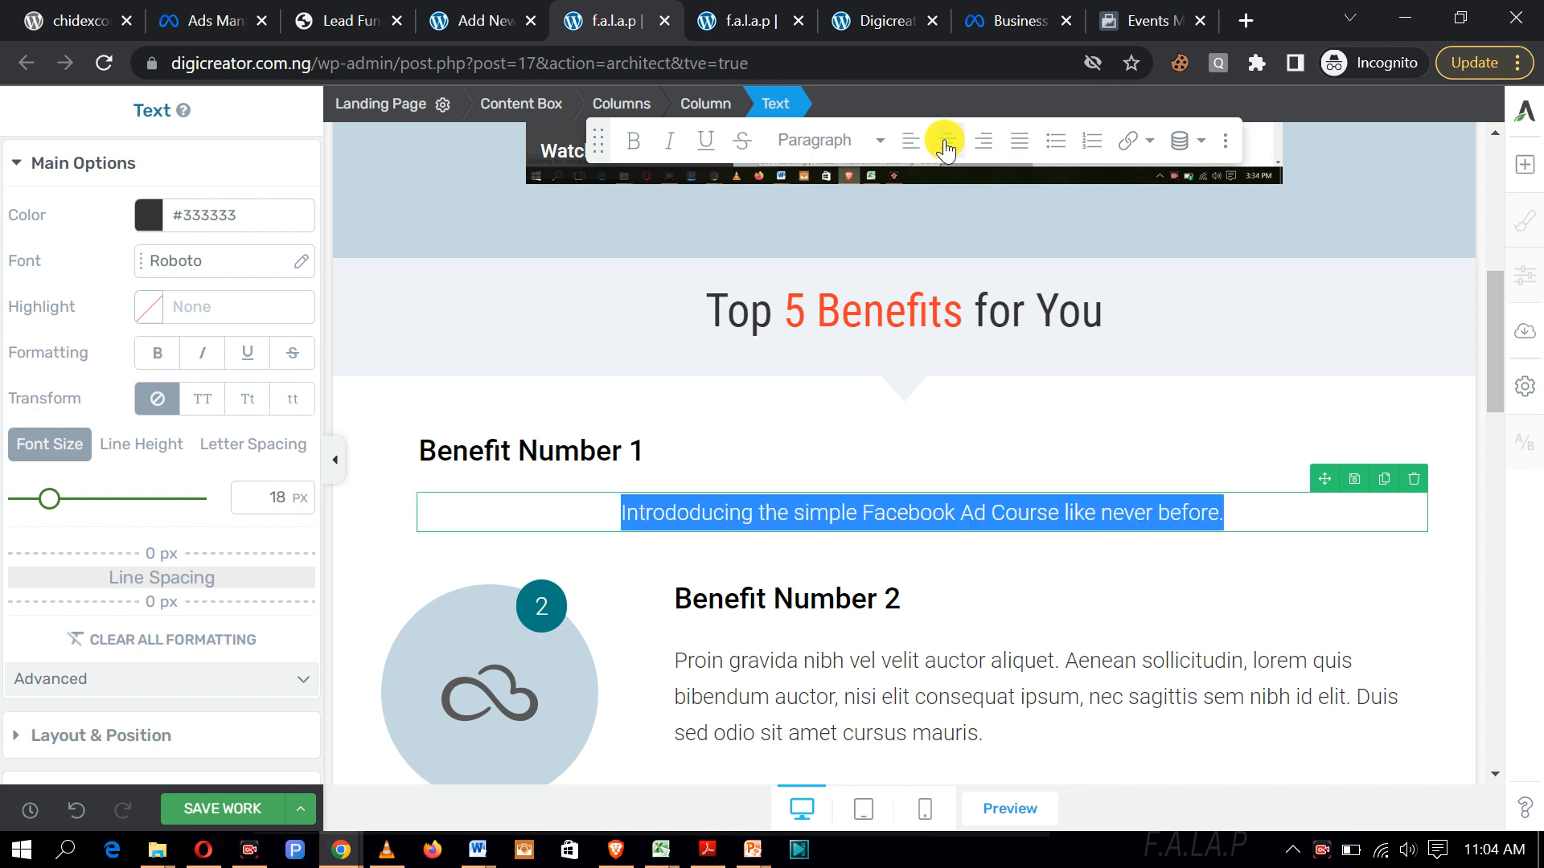
Step: Enlarge the Benefit 1 sentence's font size from 18 px to 22 px
left_click(1245, 515)
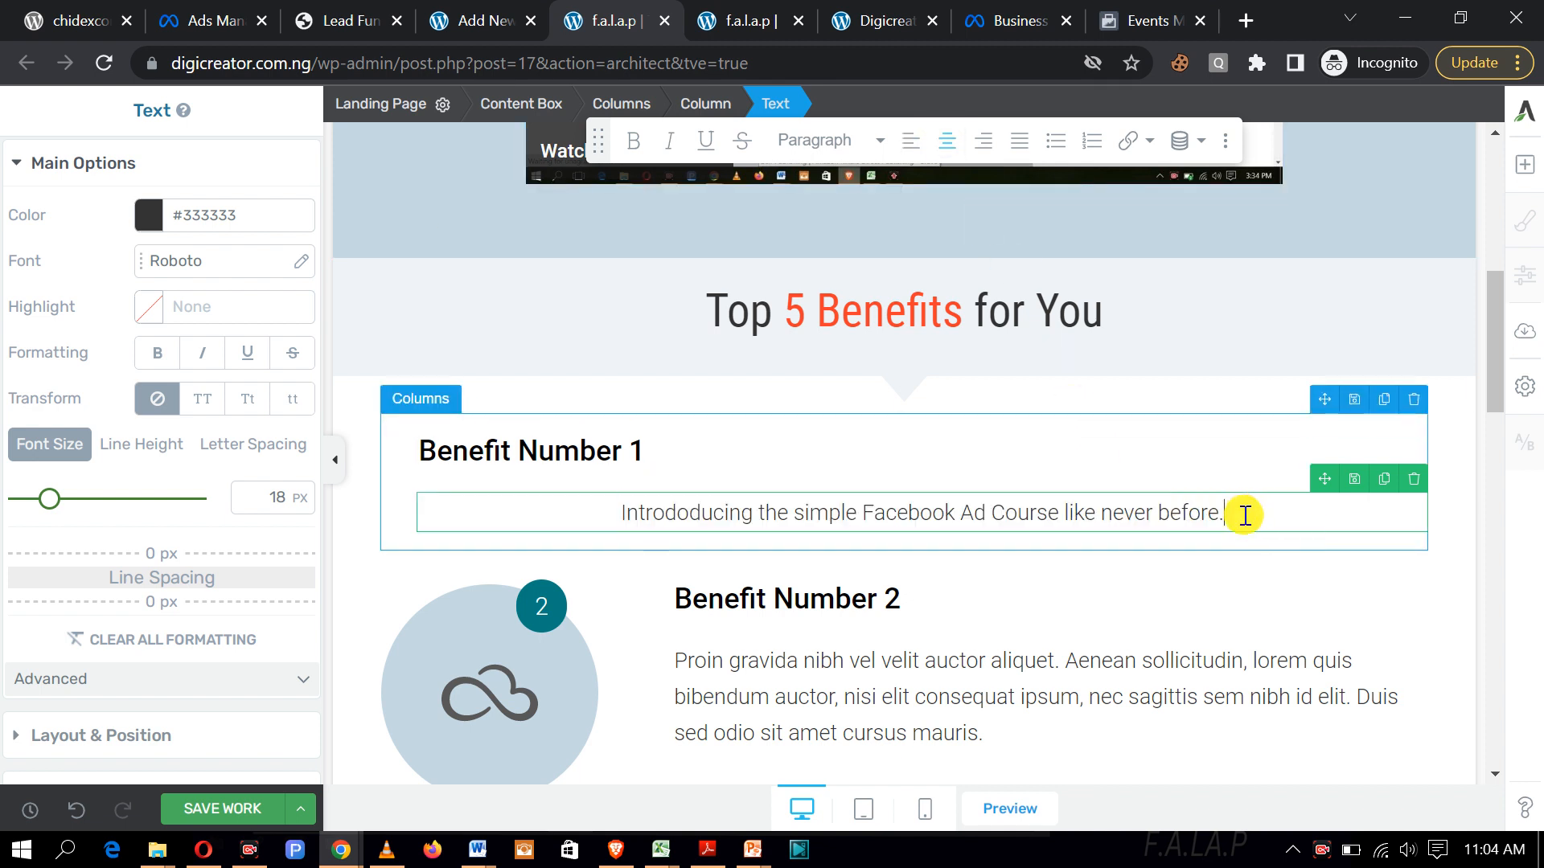
left_click_drag(1245, 521, 624, 511)
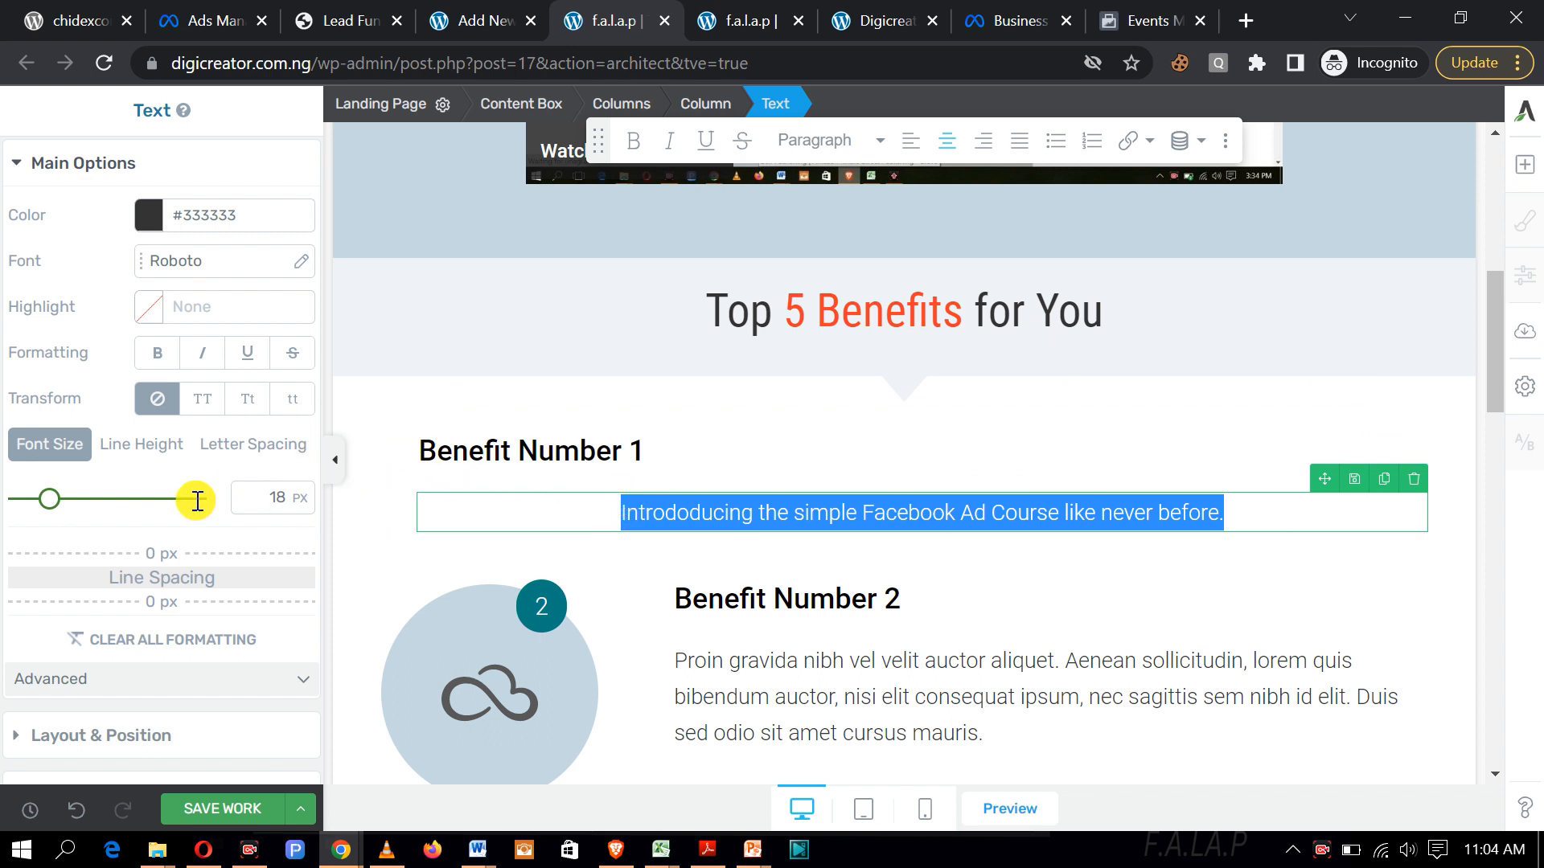
left_click_drag(49, 506, 58, 511)
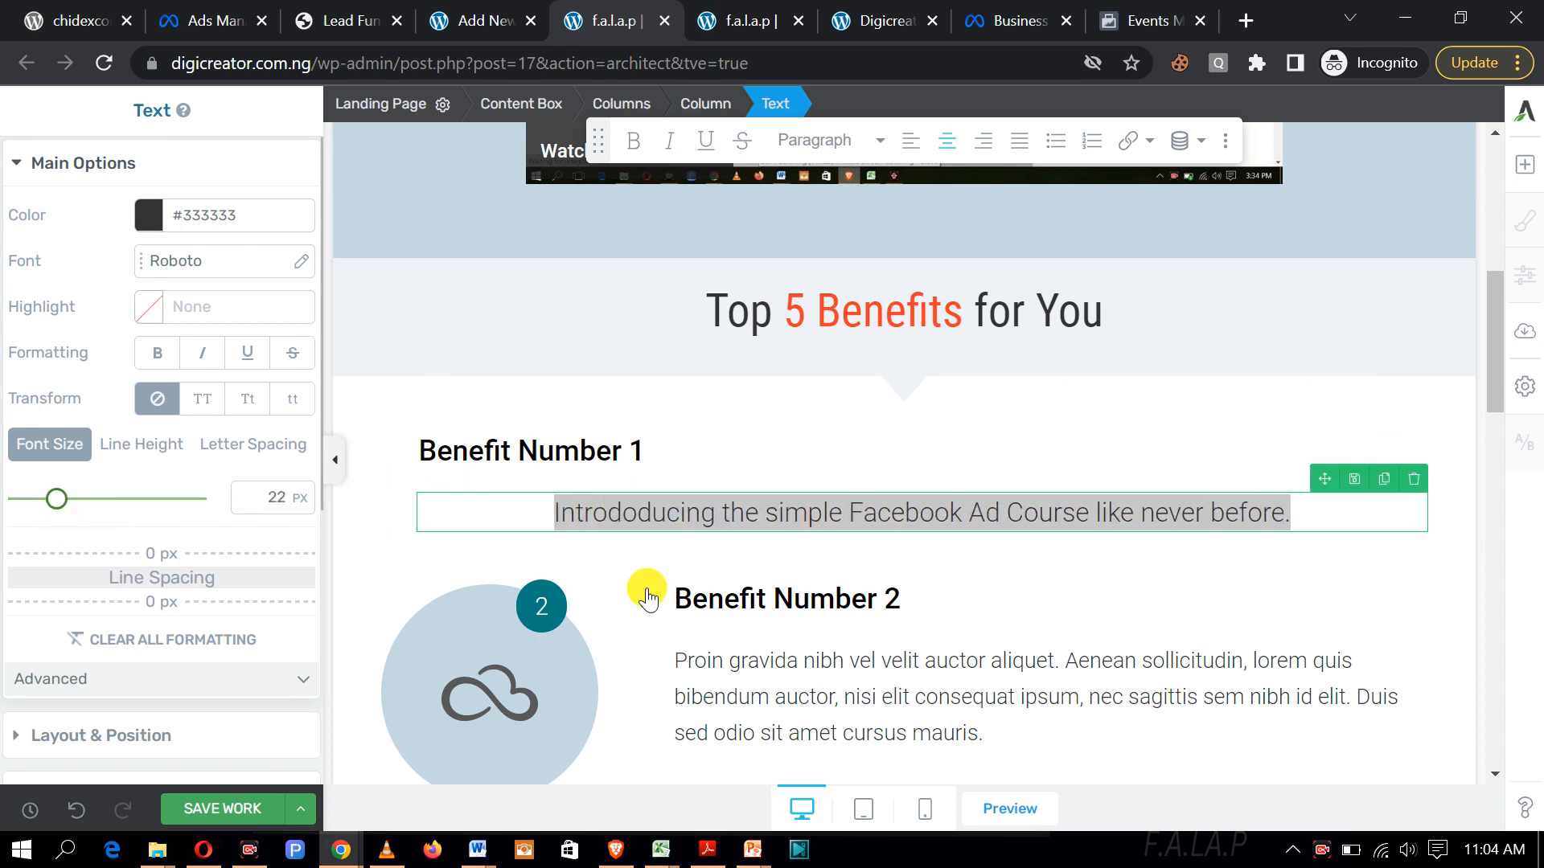
left_click(1299, 515)
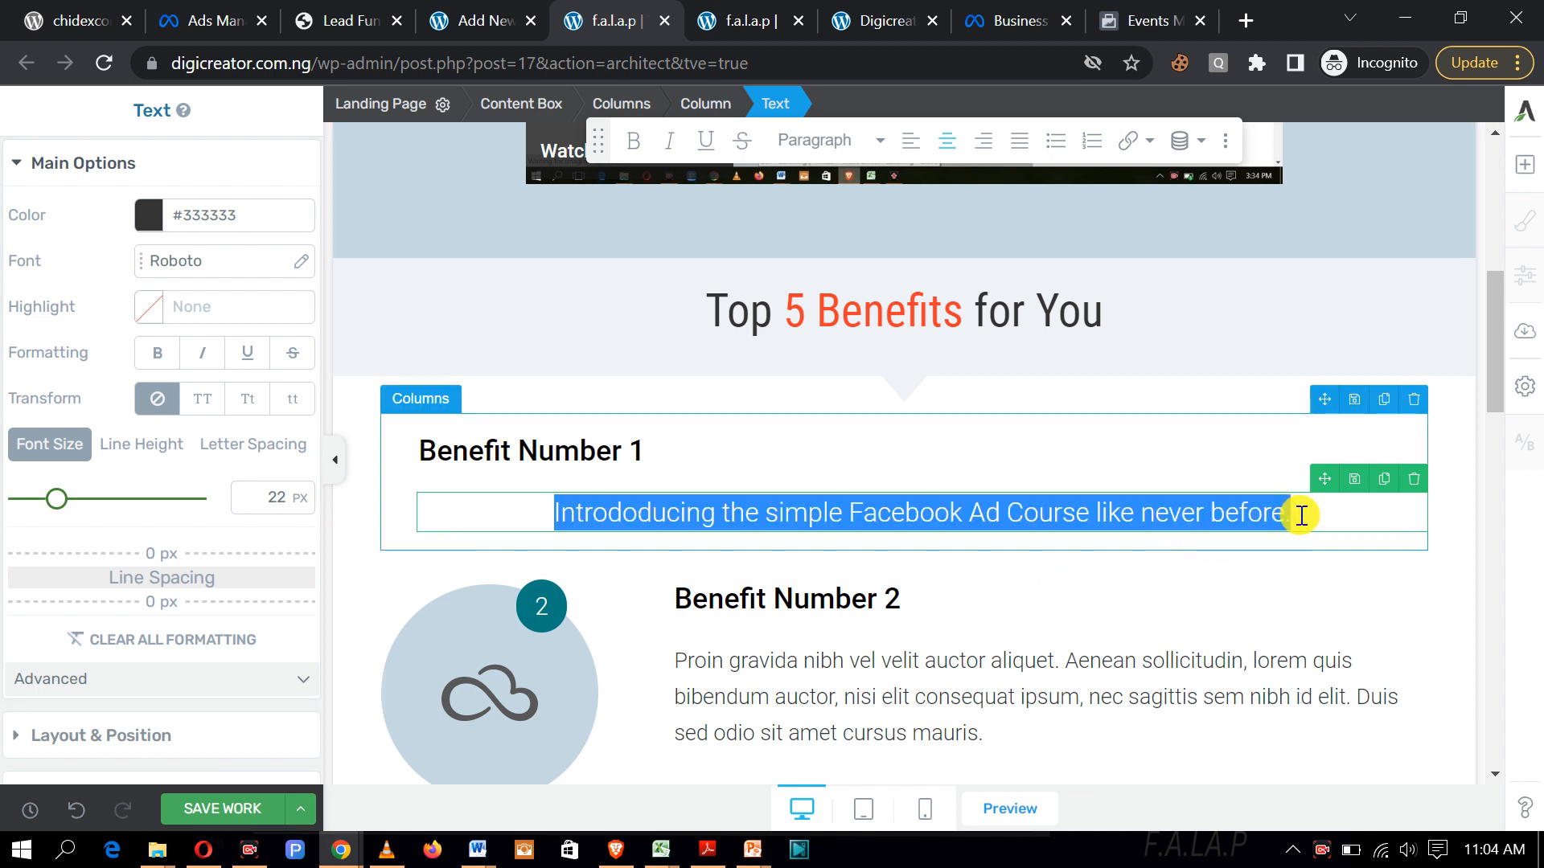
left_click(1300, 515)
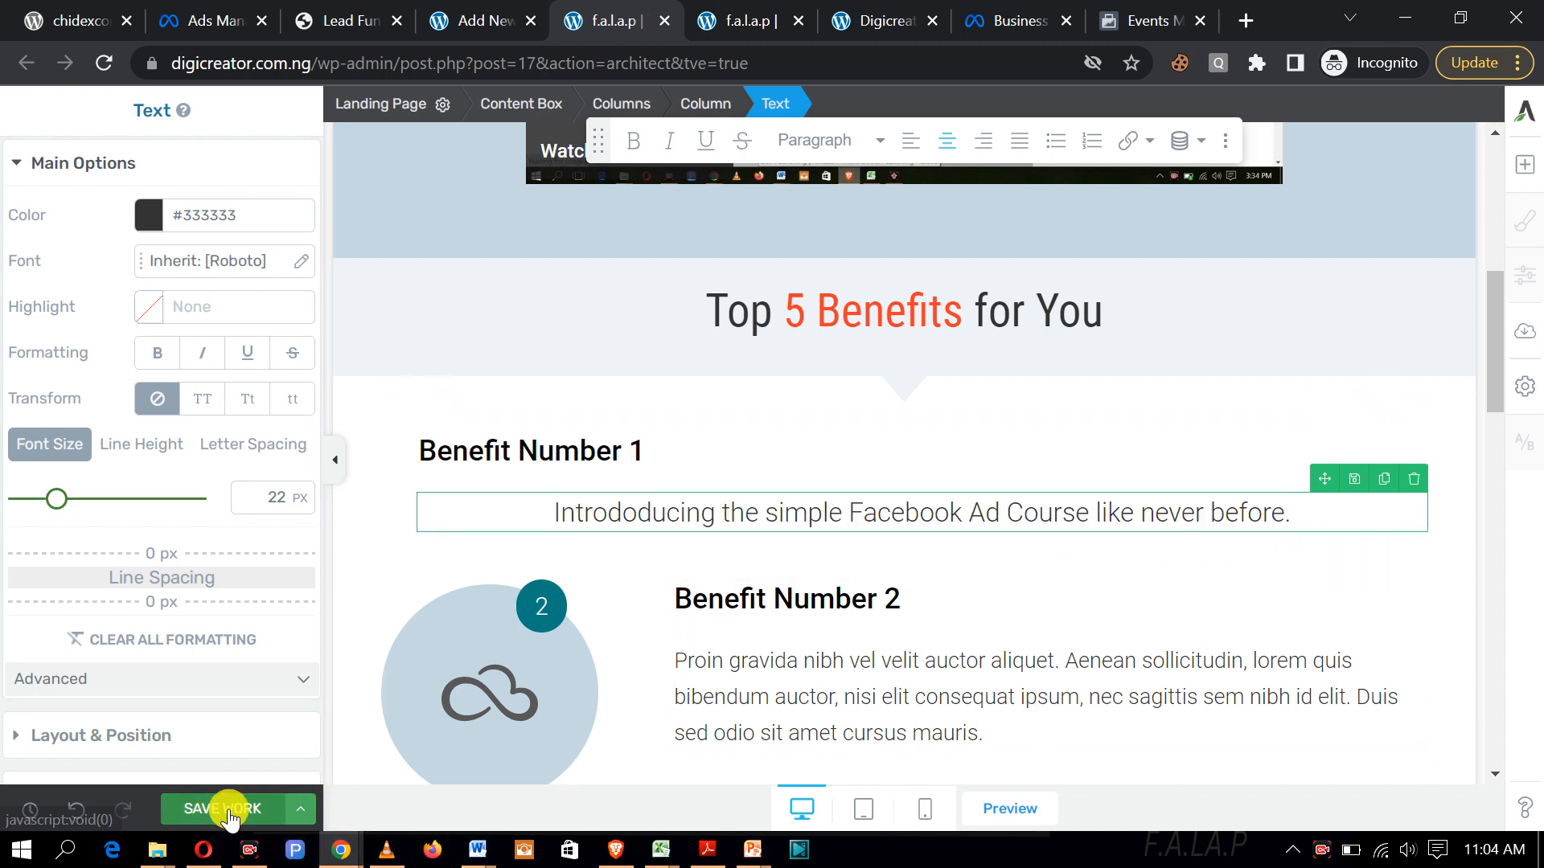
scroll(1114, 623, "down", 4)
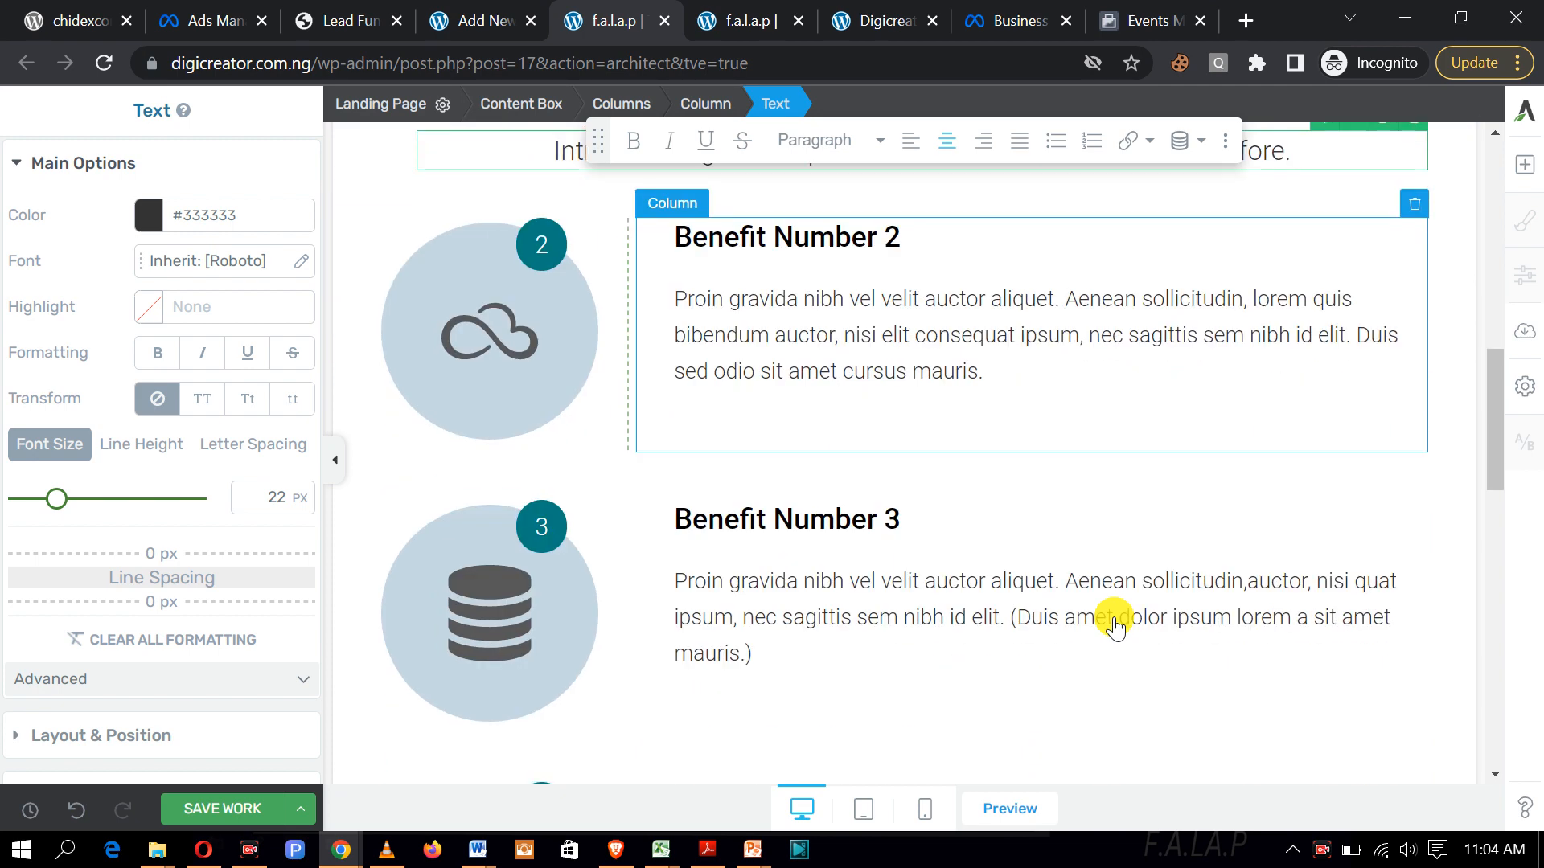
scroll(1113, 623, "down", 2)
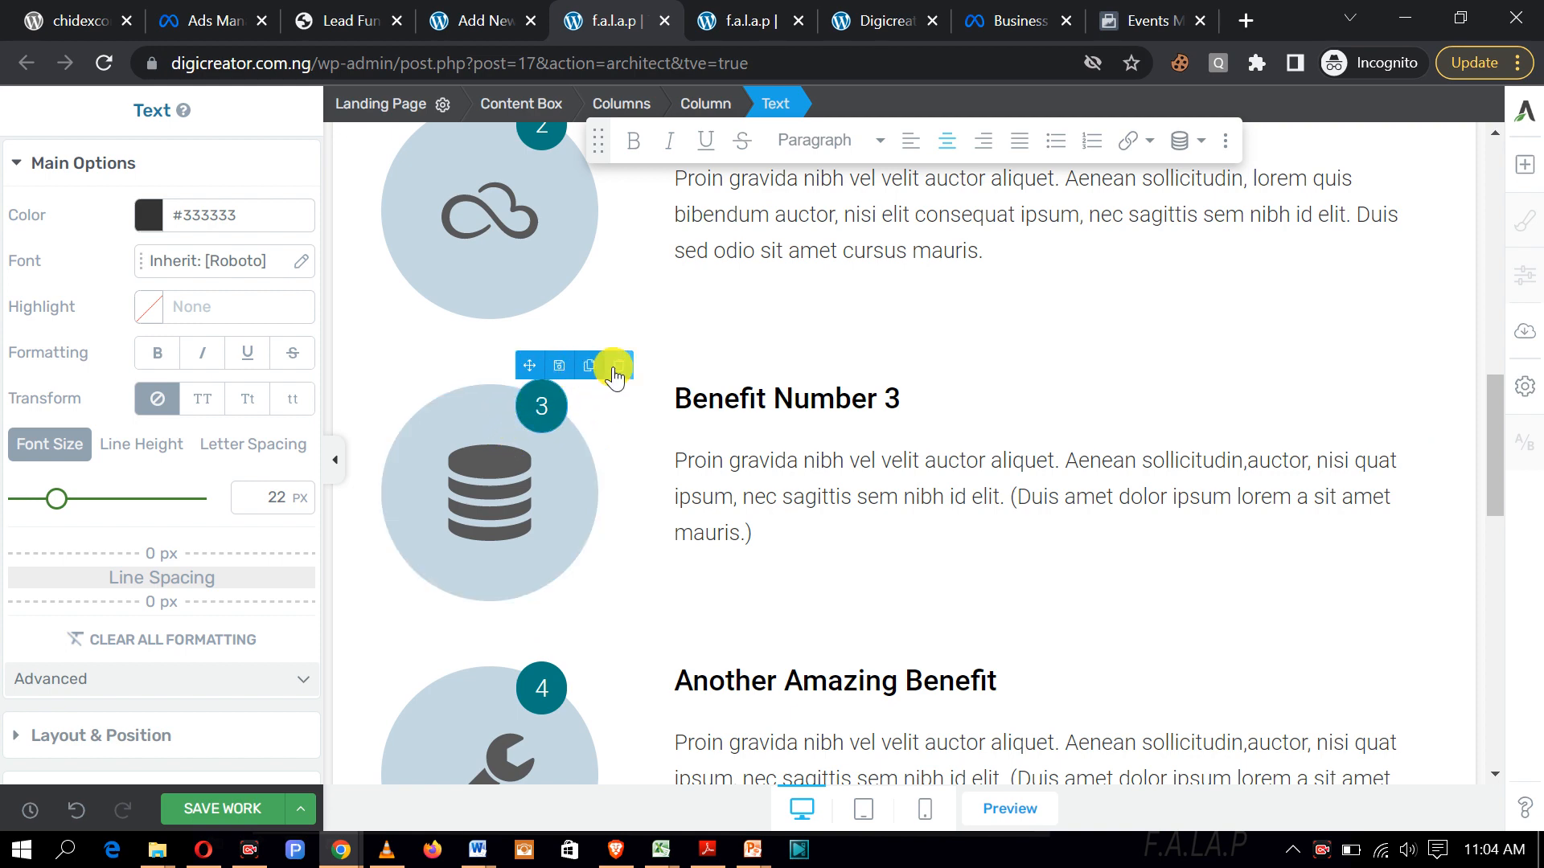
left_click(616, 367)
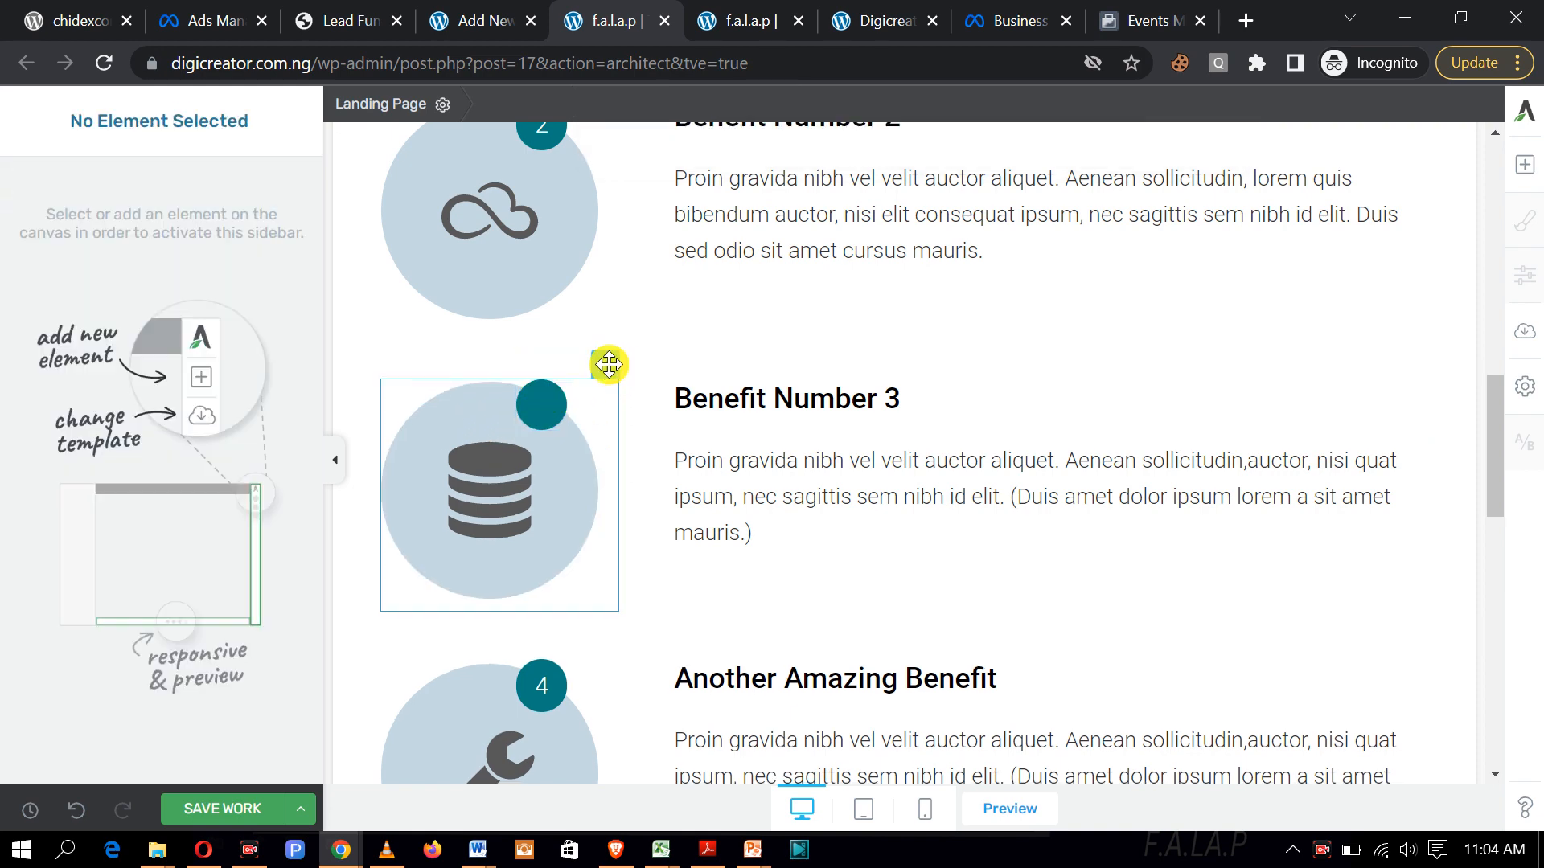
left_click(609, 365)
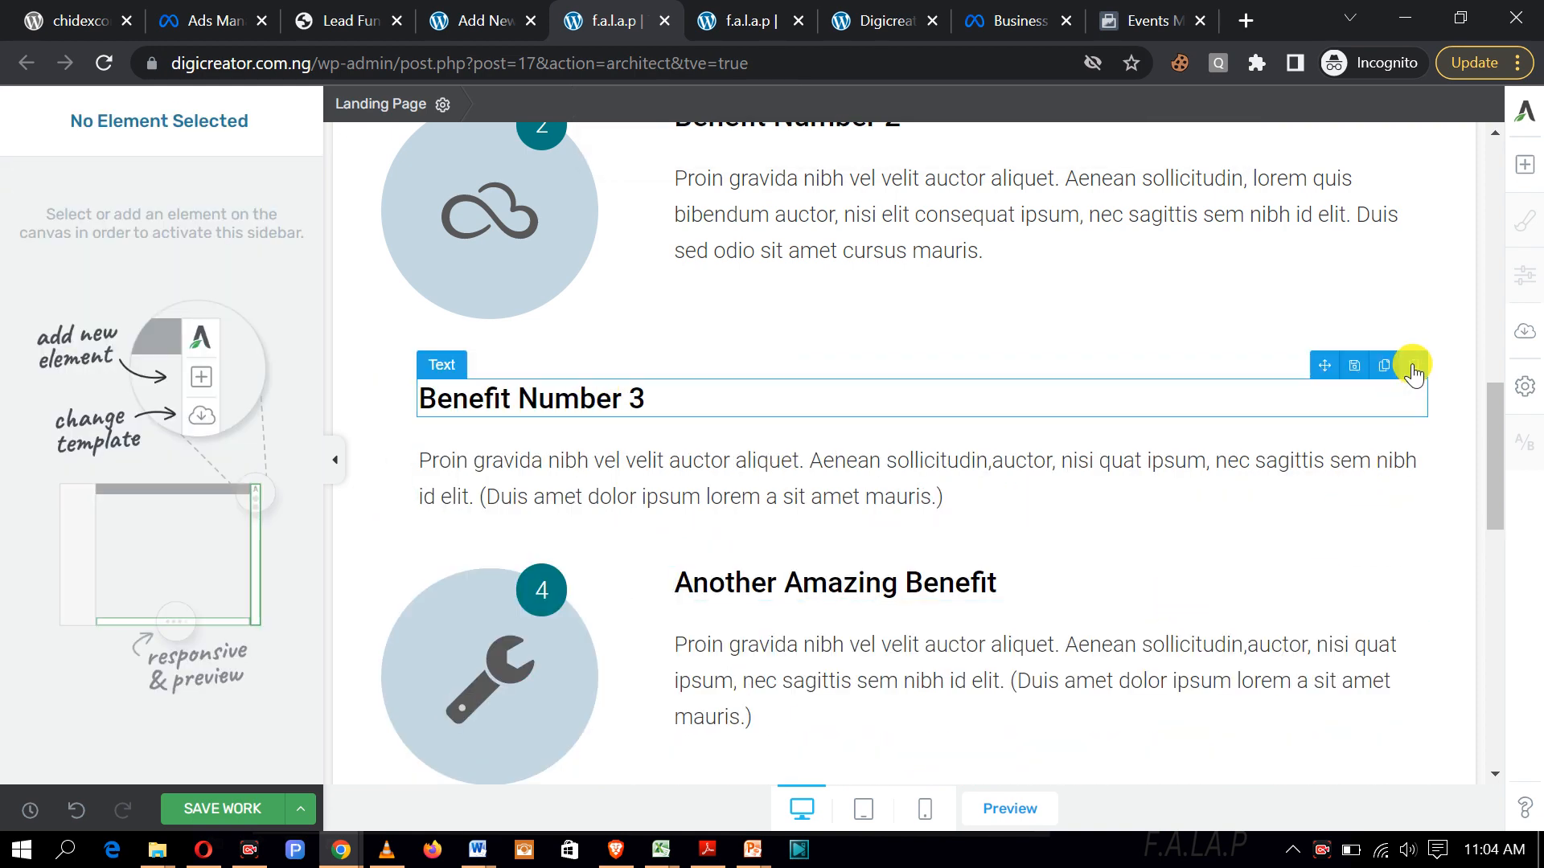
left_click(1413, 368)
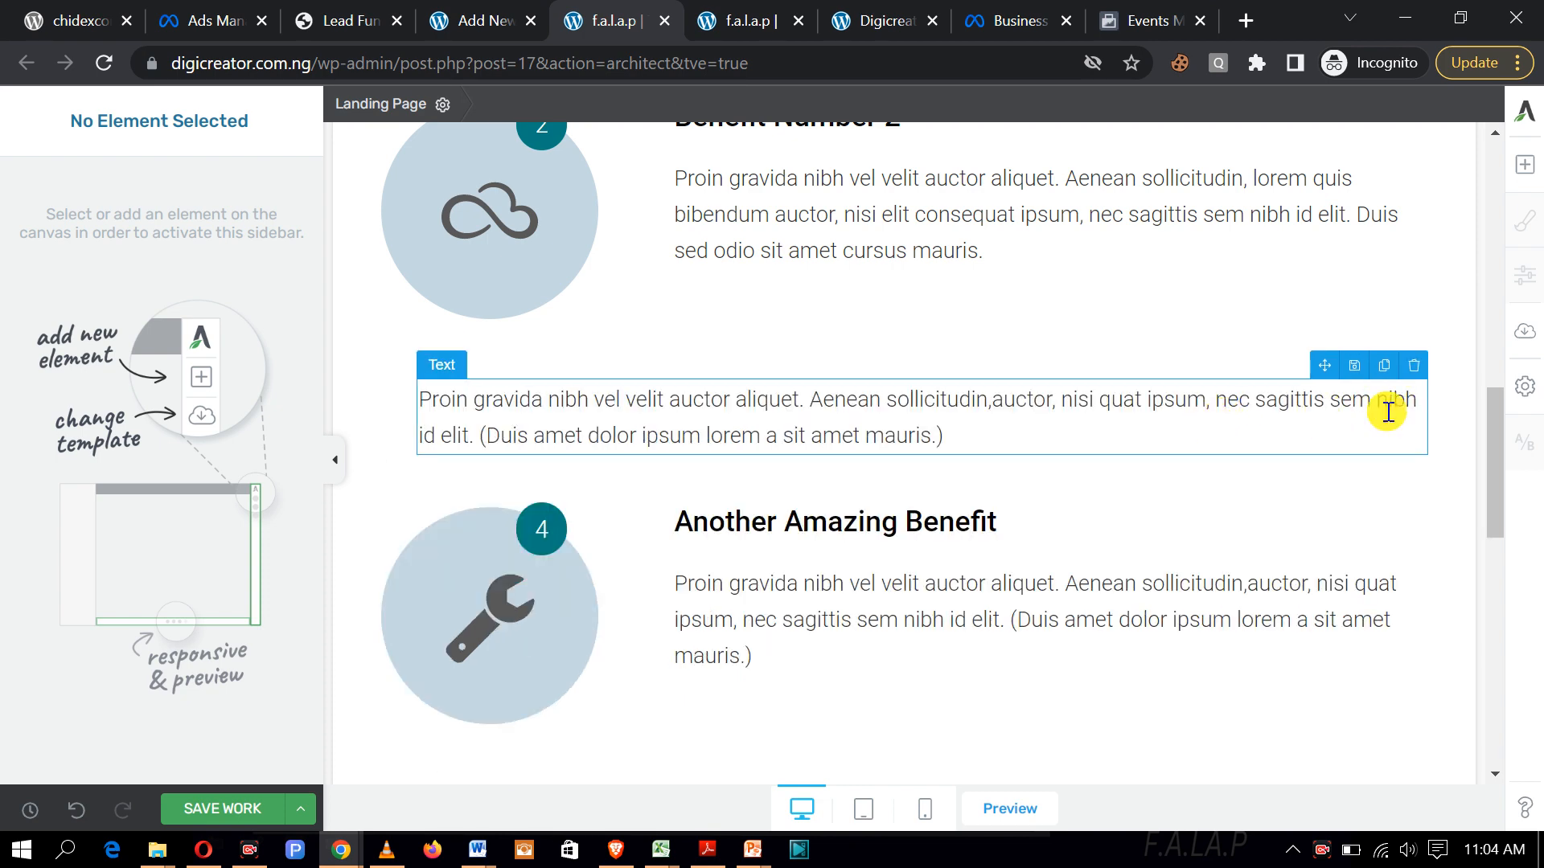
left_click(1413, 368)
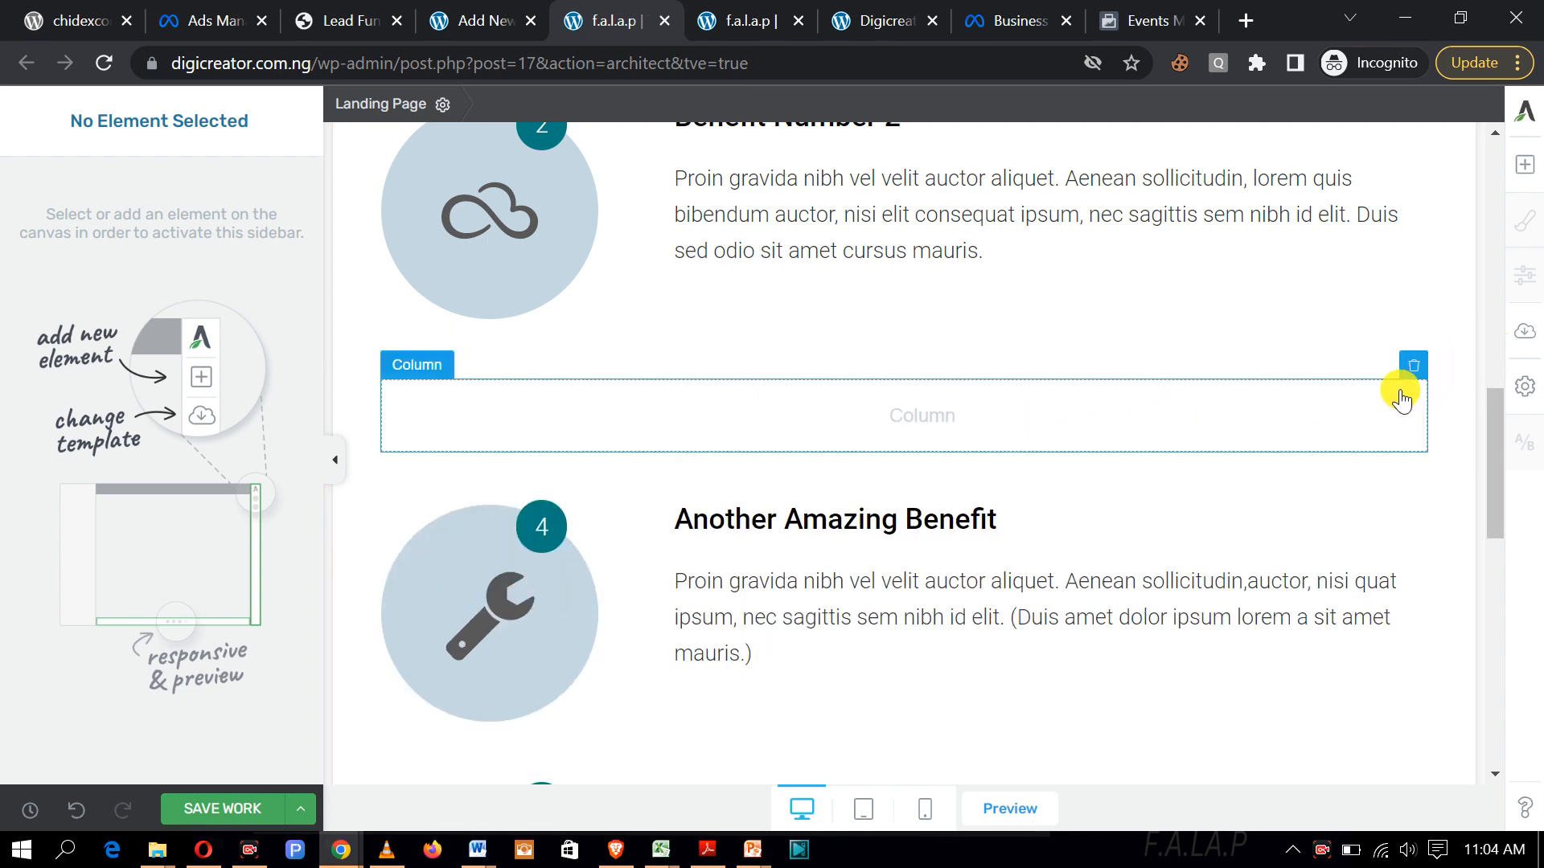
left_click(1415, 369)
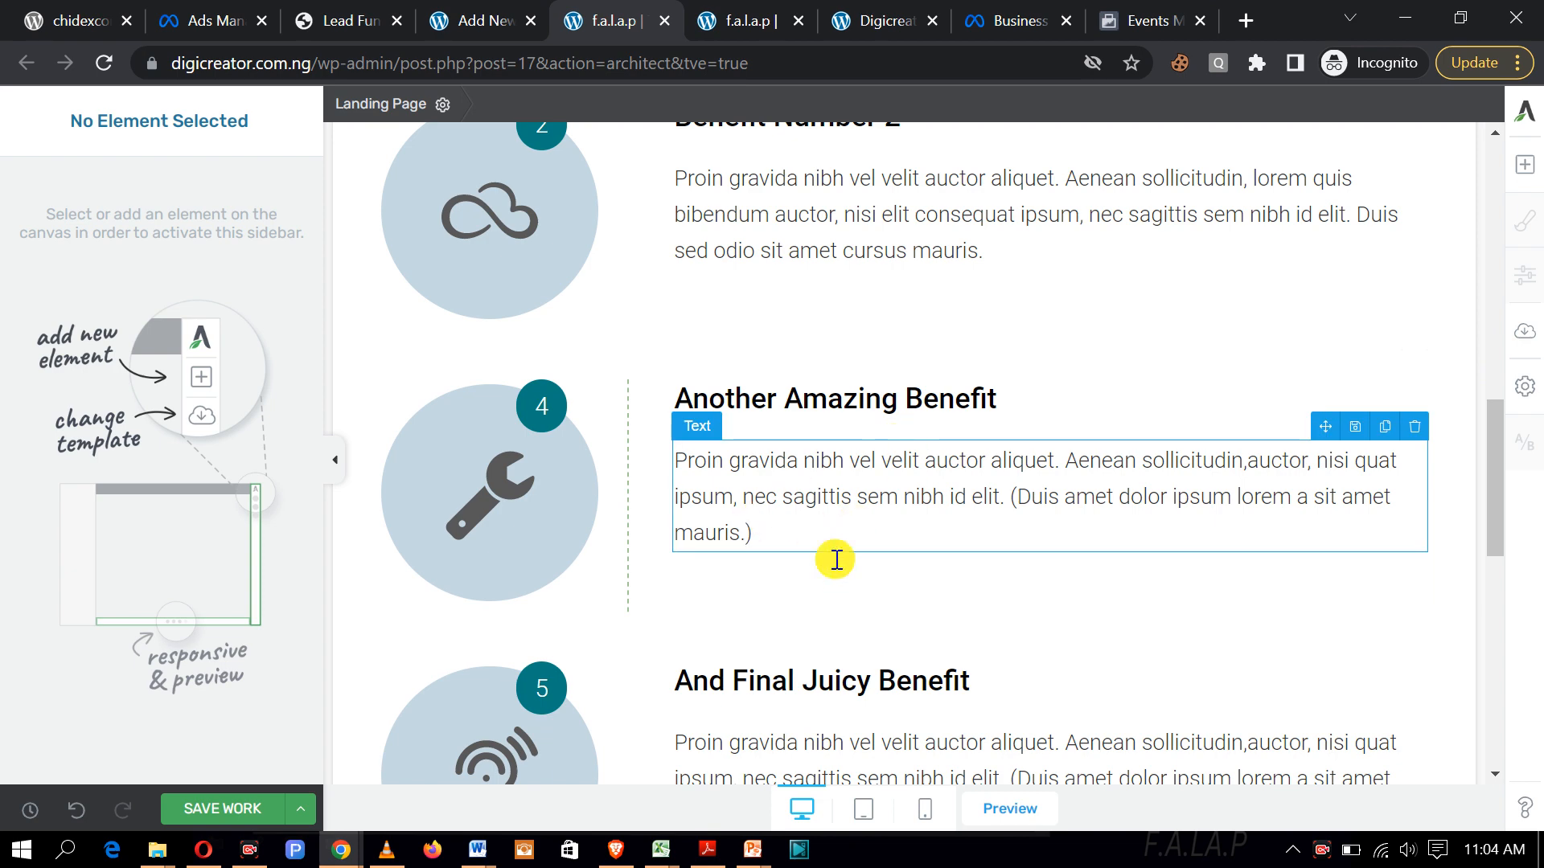
scroll(1049, 655, "up", 7)
scroll(1175, 606, "down", 4)
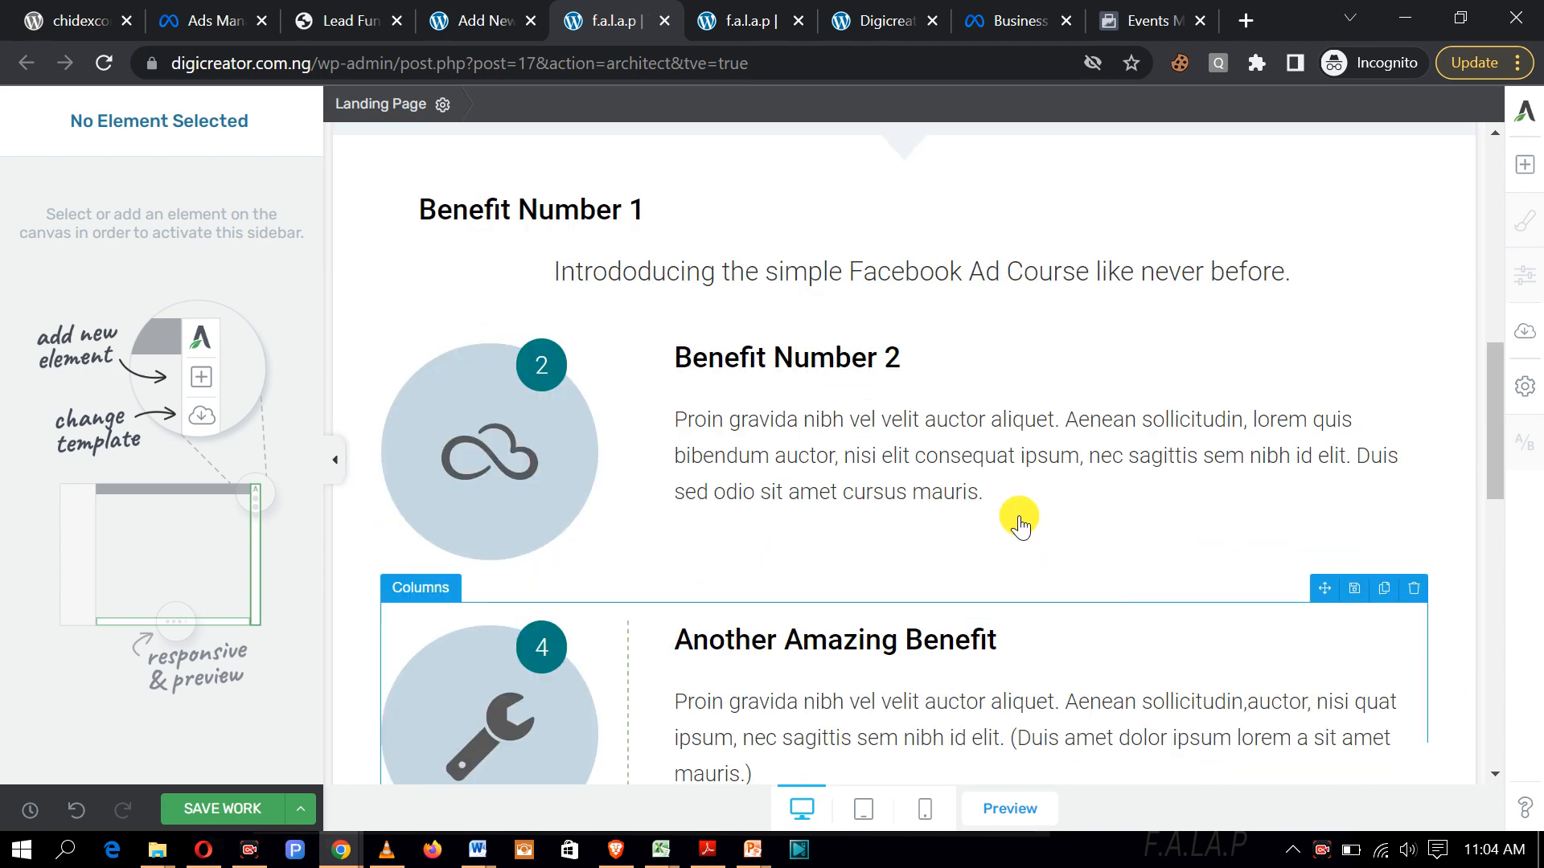
Step: From the Benefit Number 2 text, open the element library with Text, Image, Button and Columns
left_click(1012, 495)
type("teheho")
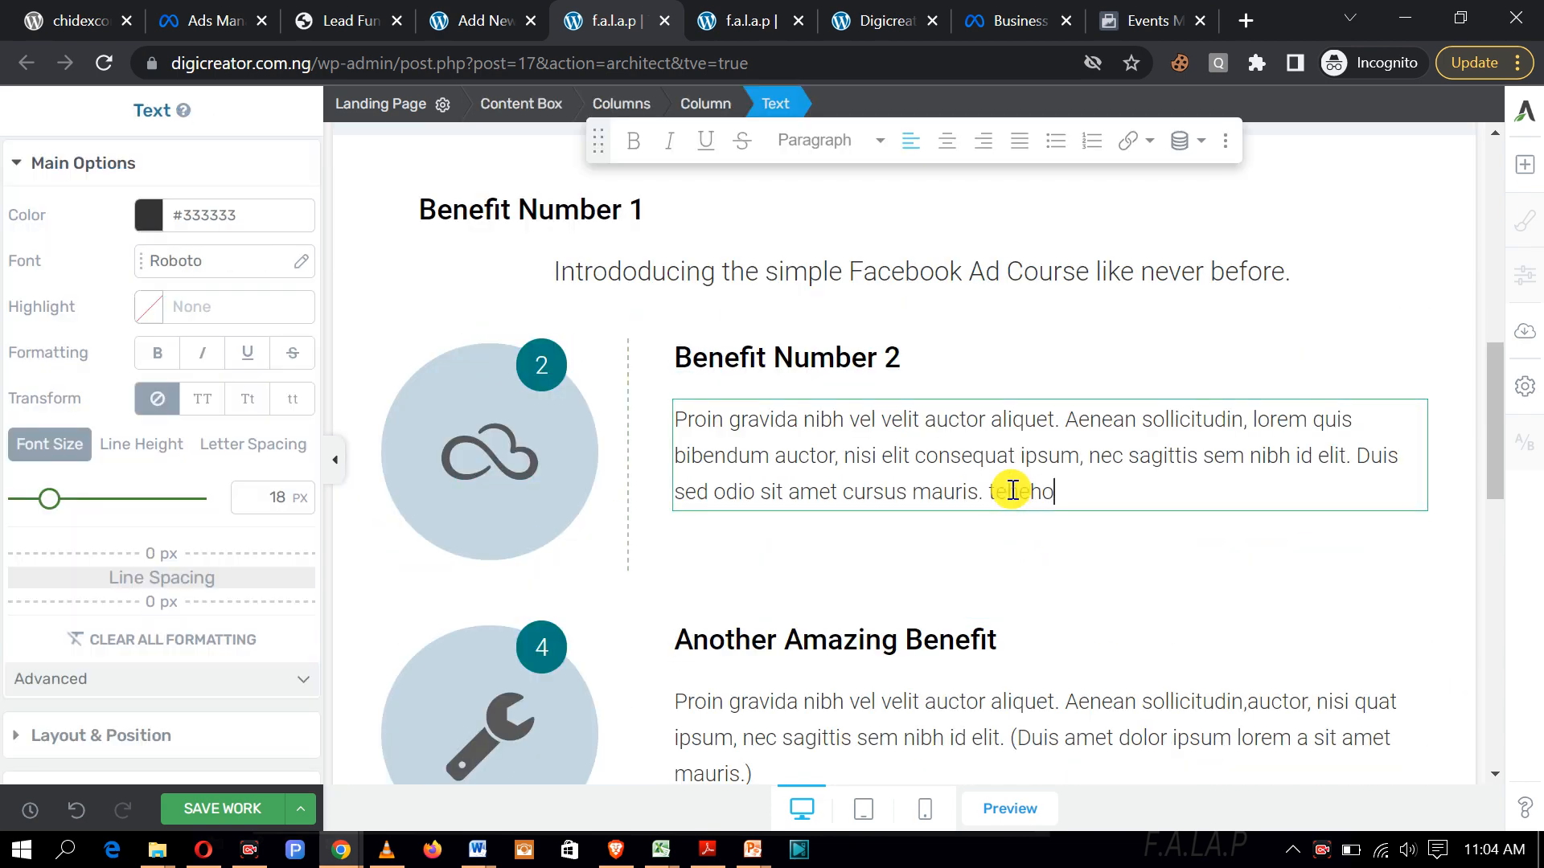
type("elehops[s[[skkkk")
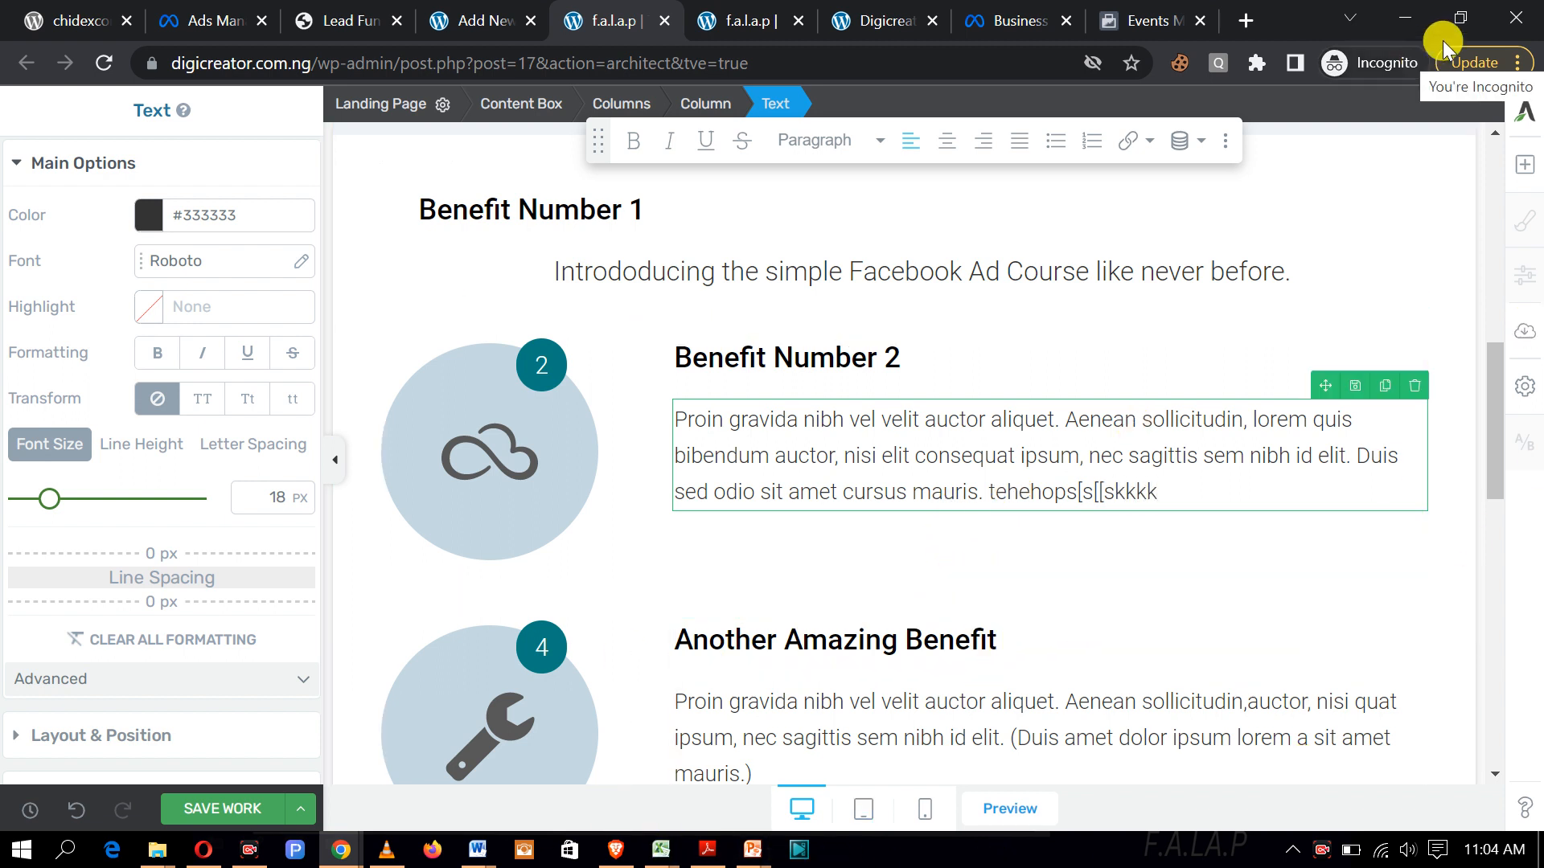
left_click(1526, 165)
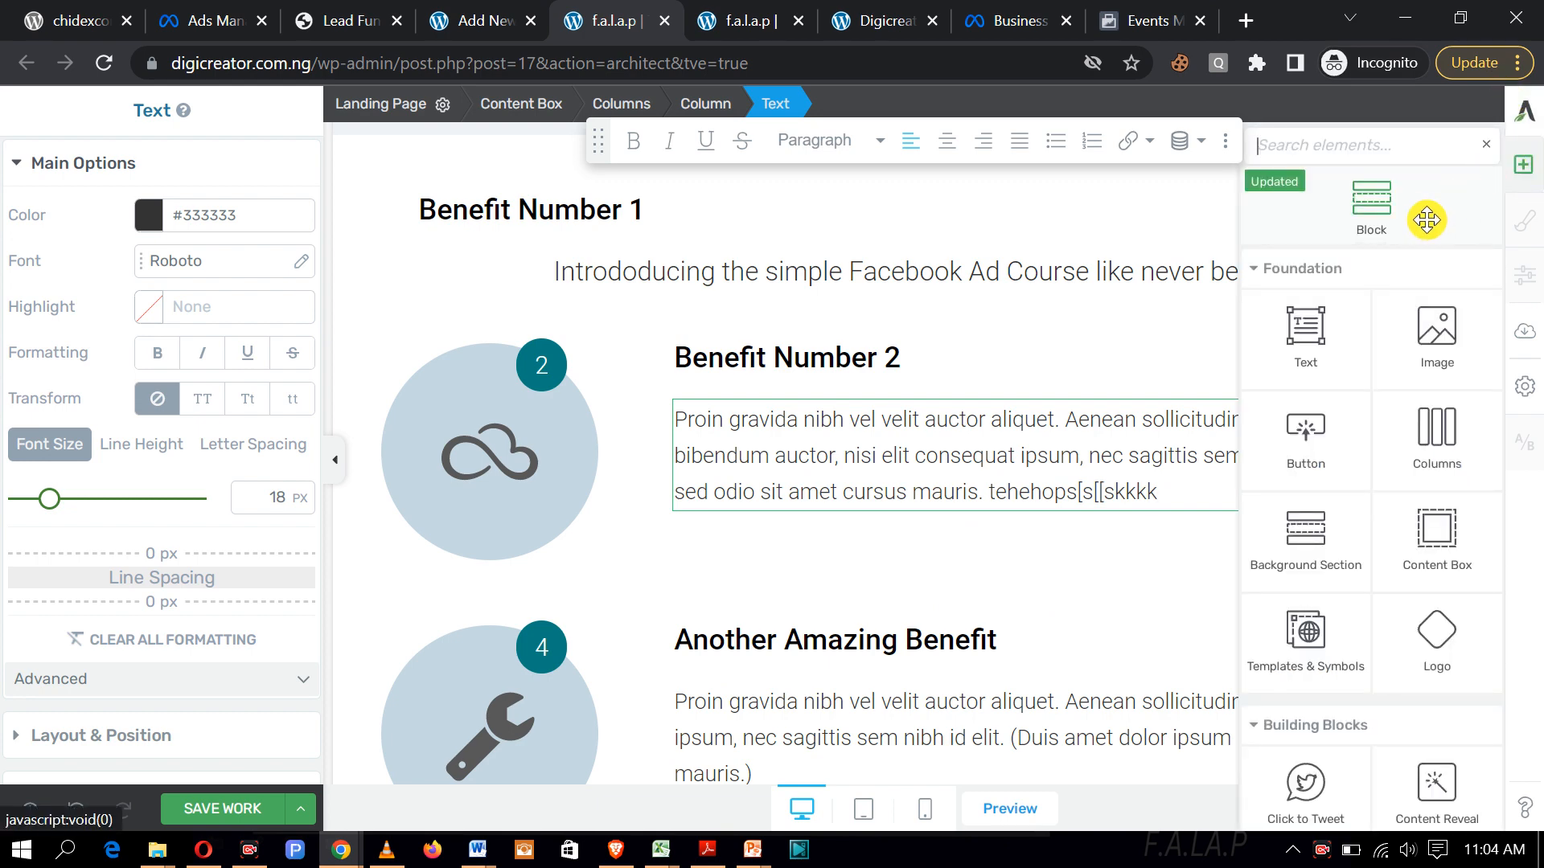
scroll(1405, 293, "down", 3)
scroll(1403, 289, "down", 4)
scroll(1399, 330, "up", 6)
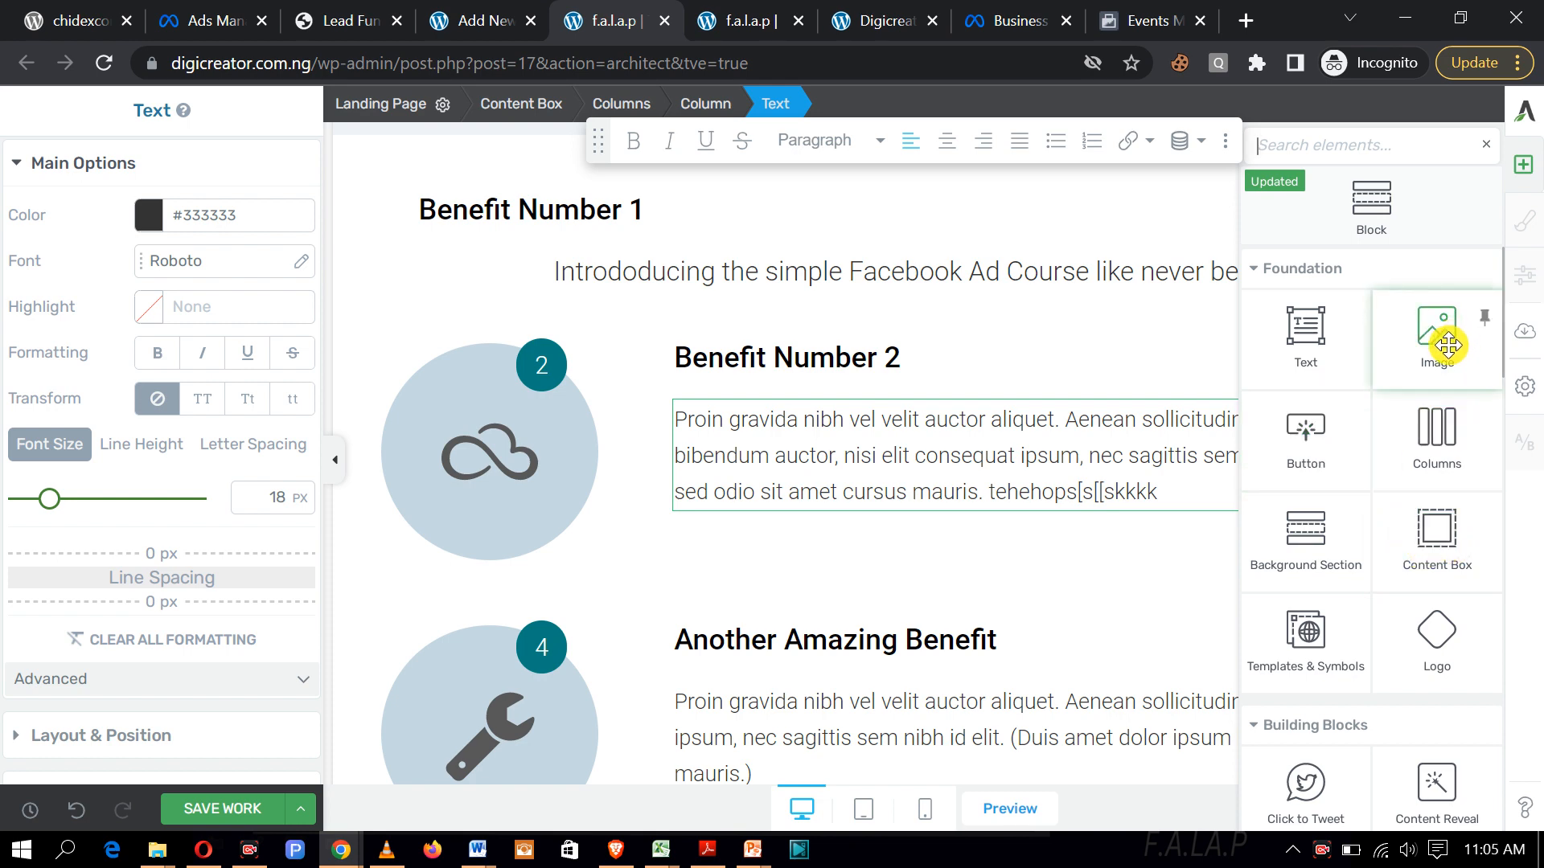
Step: Place an Image element below Benefit Number 2 and insert the uploaded 5.png slide
left_click_drag(1445, 336, 1029, 540)
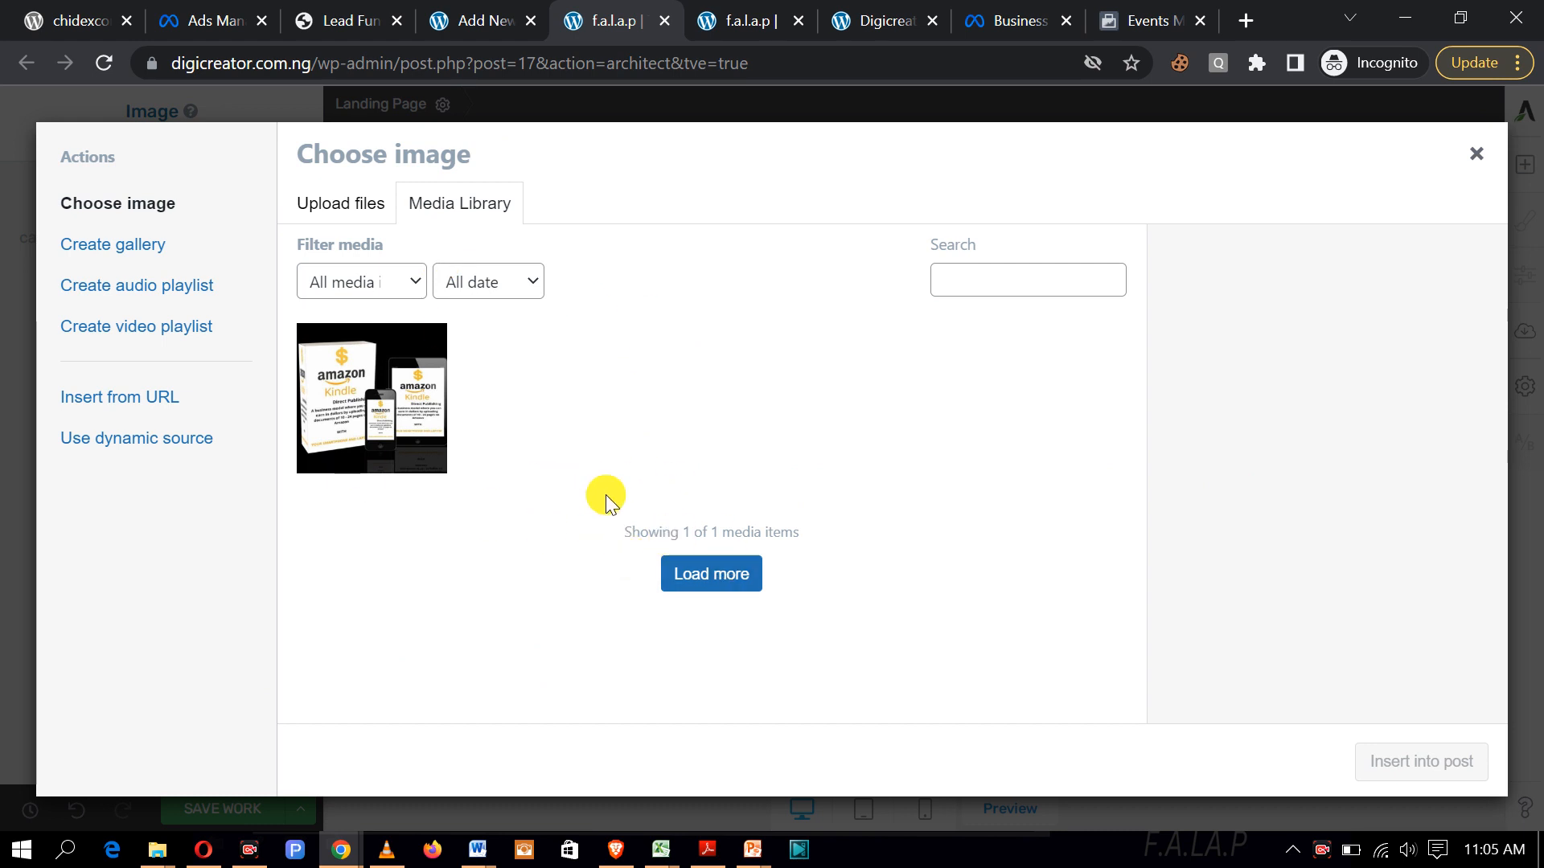
left_click(357, 211)
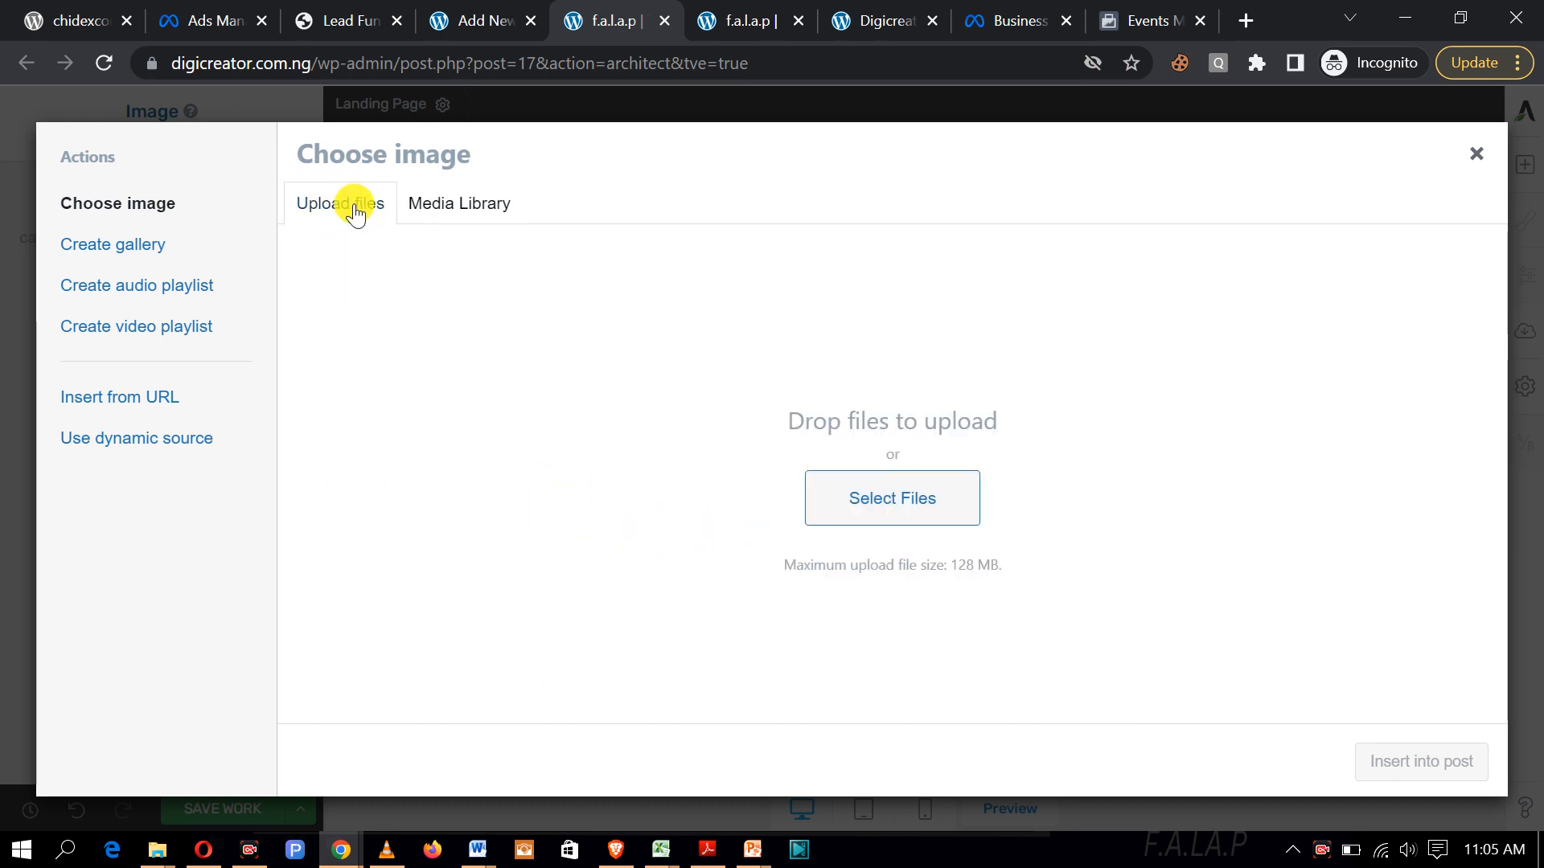
left_click(889, 499)
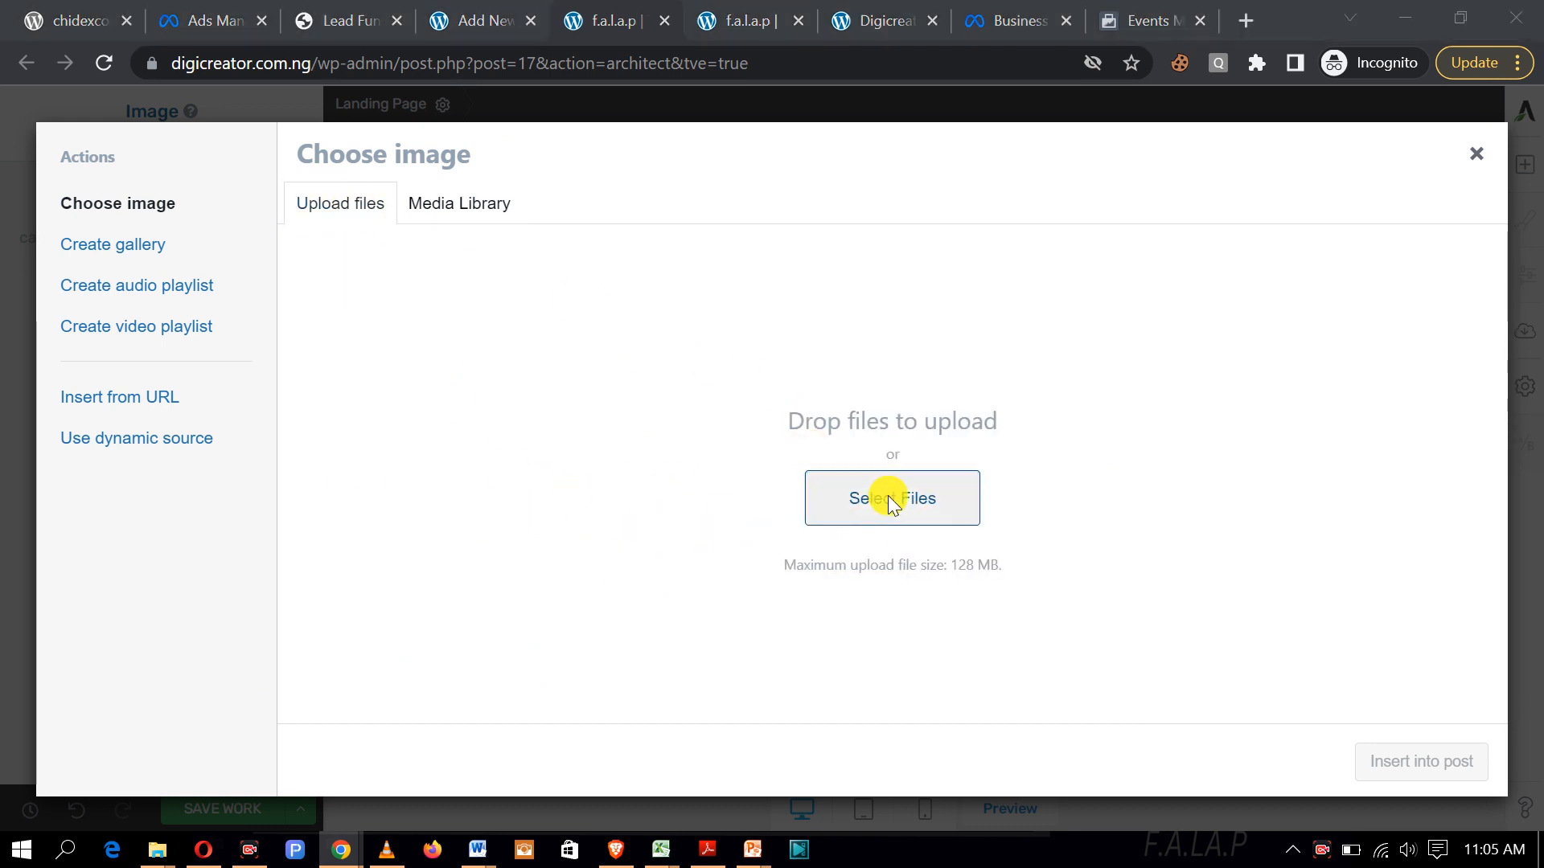
mouse_move(754, 189)
left_mouse_down()
mouse_move(754, 212)
mouse_move(760, 189)
left_mouse_up()
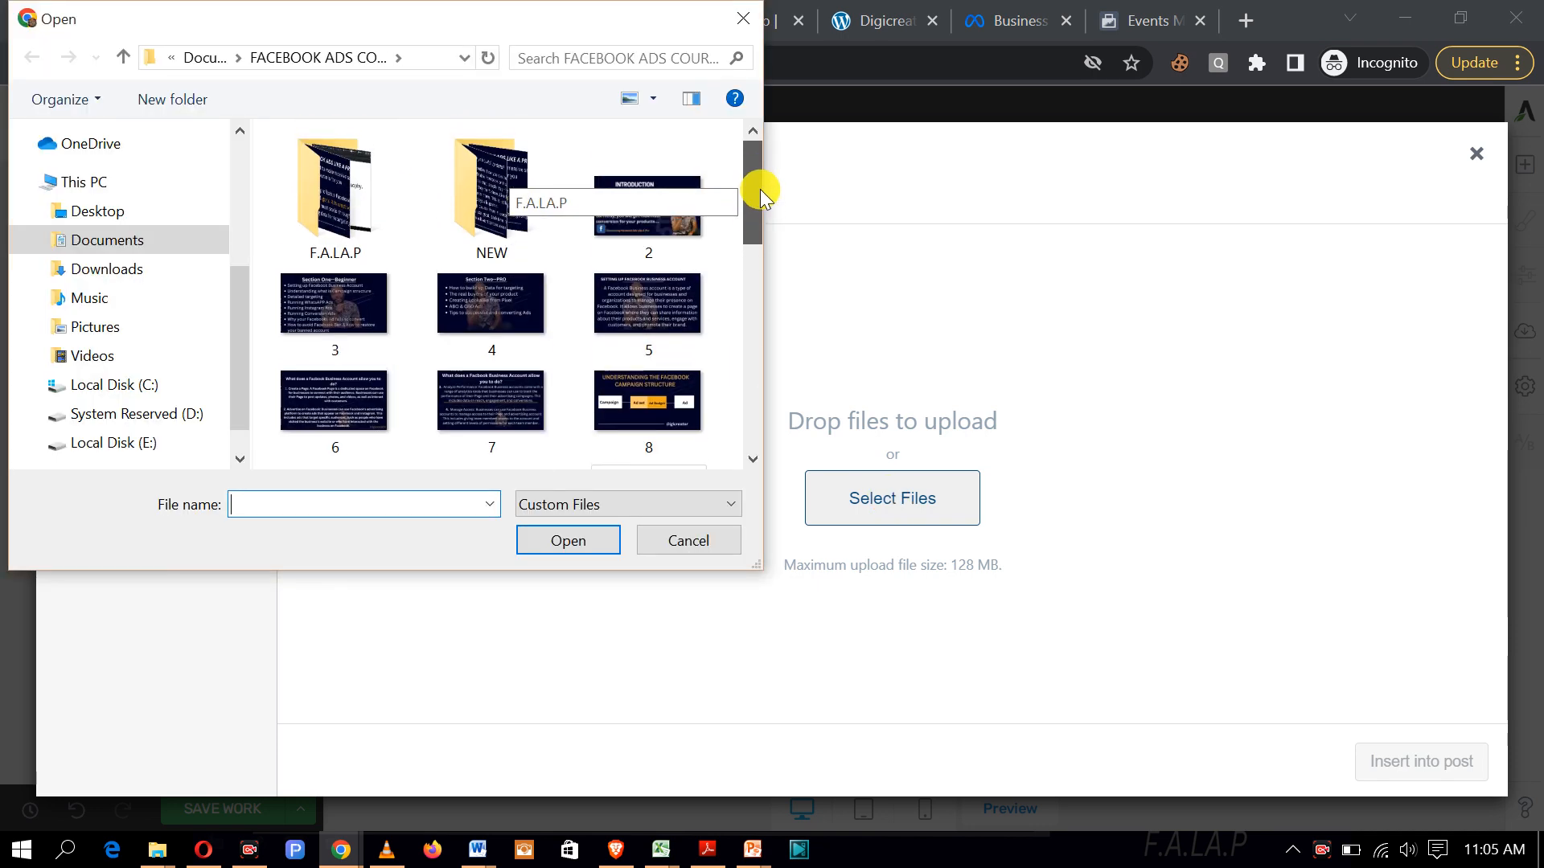
left_click(651, 301)
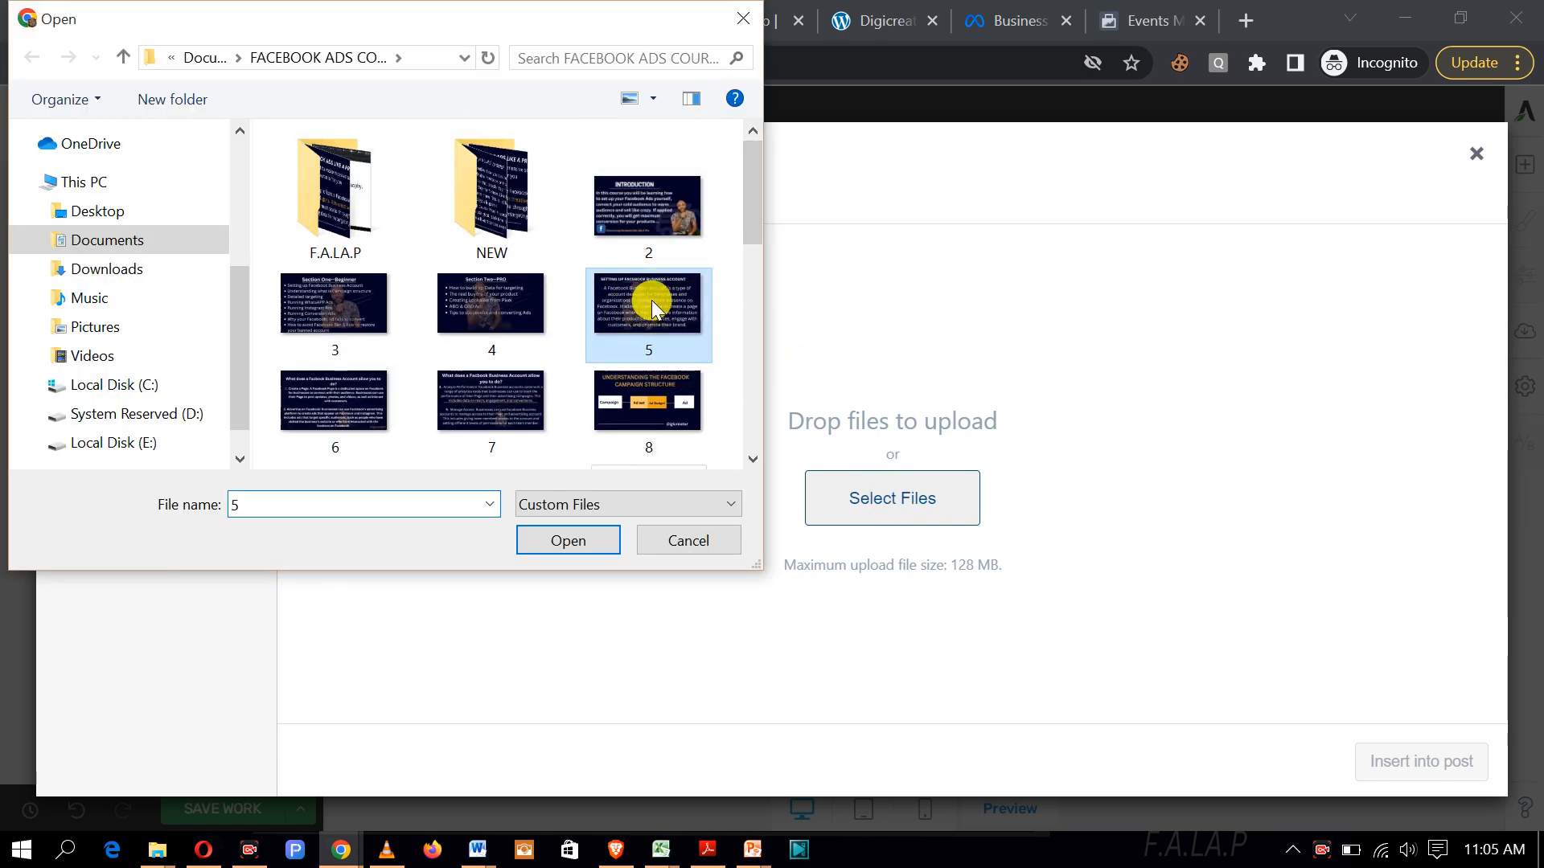
left_click(571, 538)
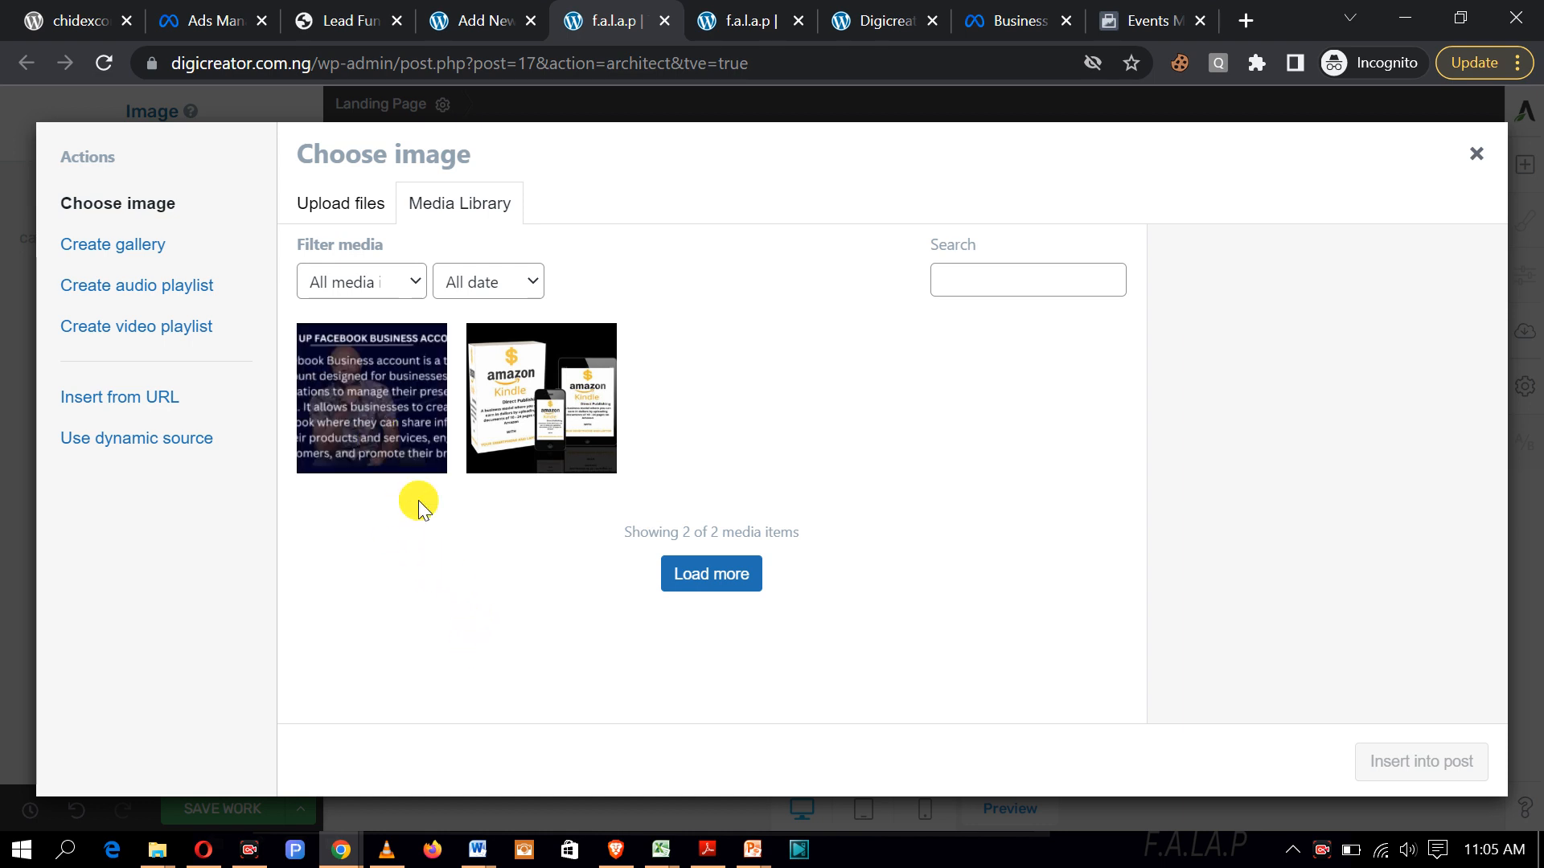
left_click(372, 434)
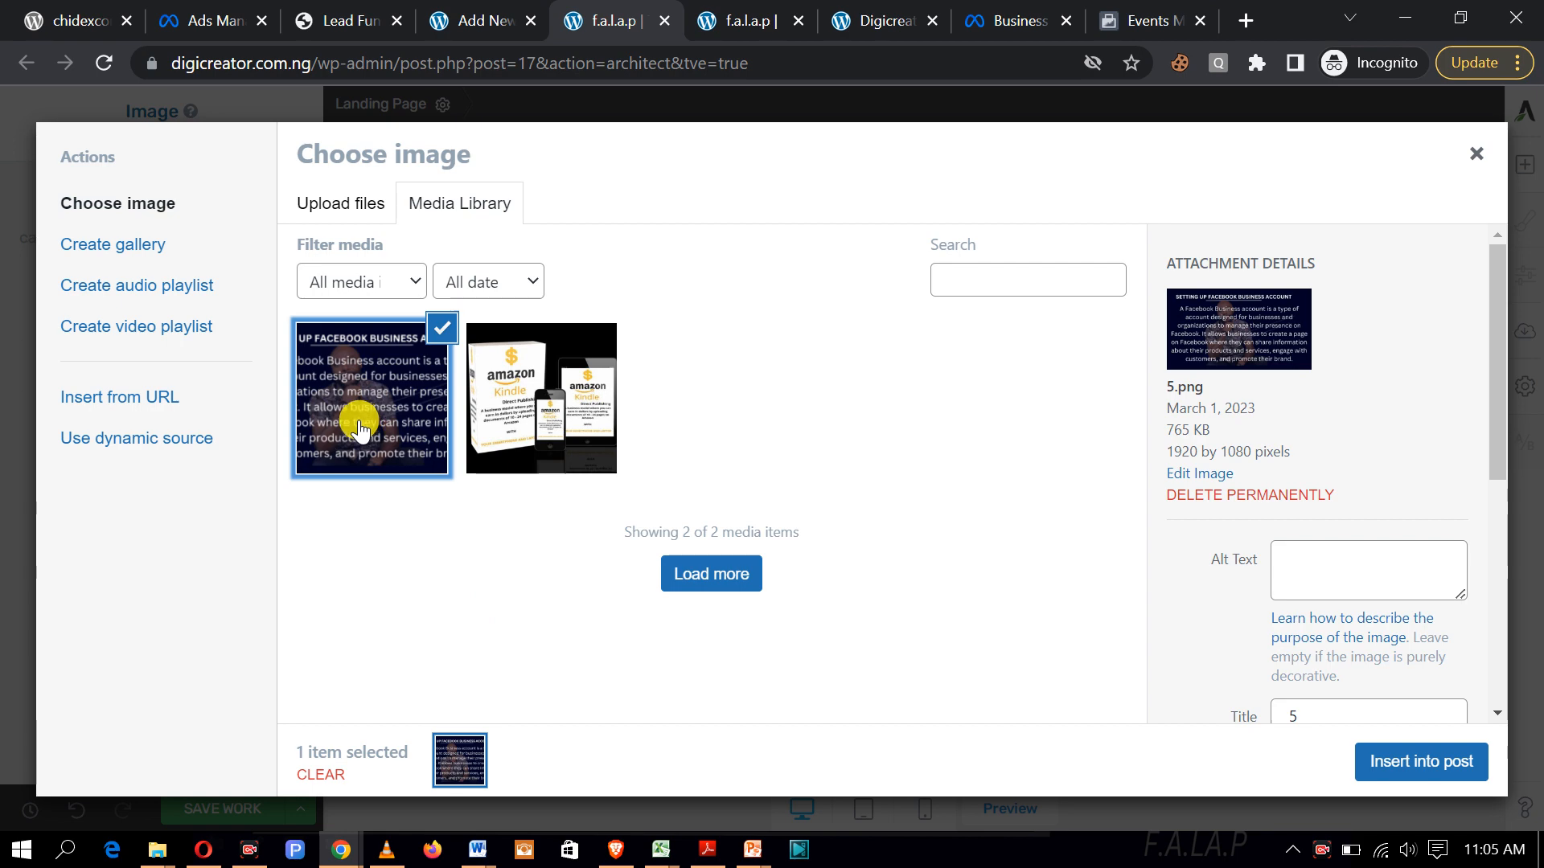
left_click(1412, 764)
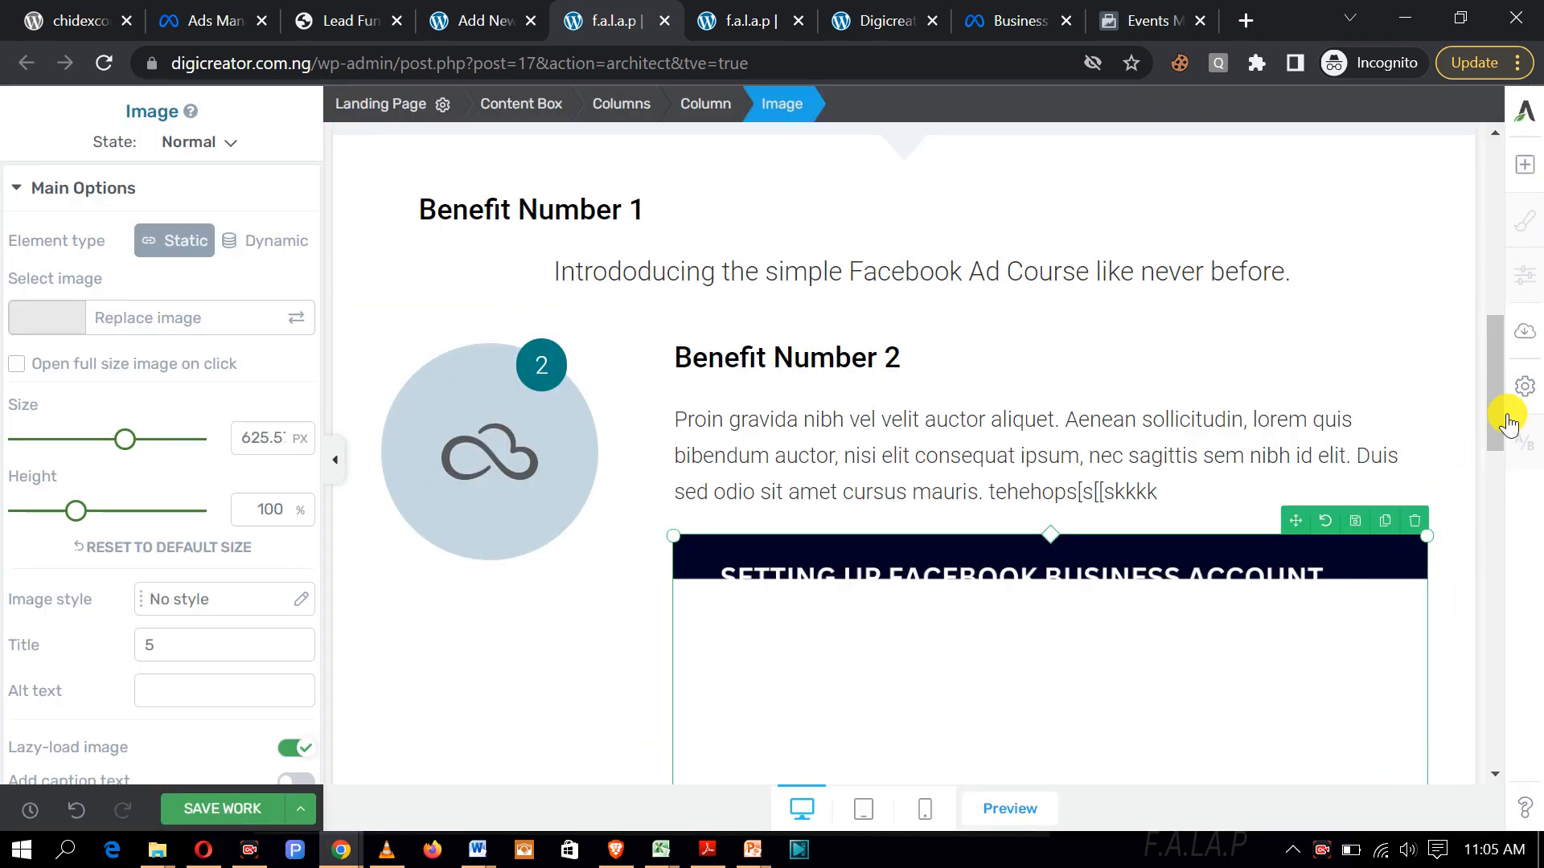
Step: Check the 5.png Facebook Business Account image below Benefit Number 2 and save the work
left_click_drag(1497, 420, 1498, 490)
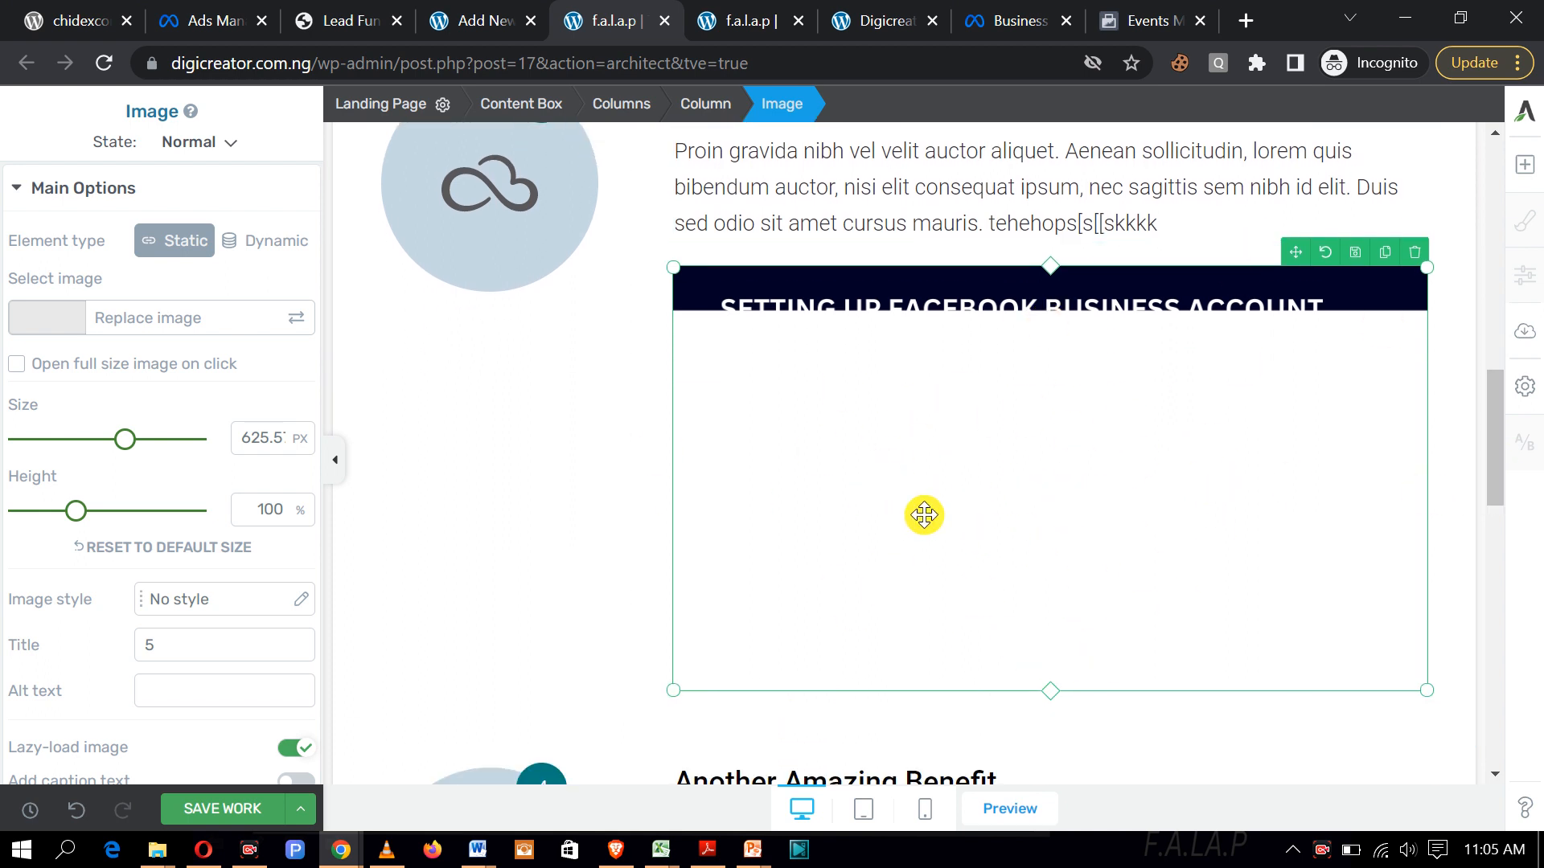
left_click(255, 811)
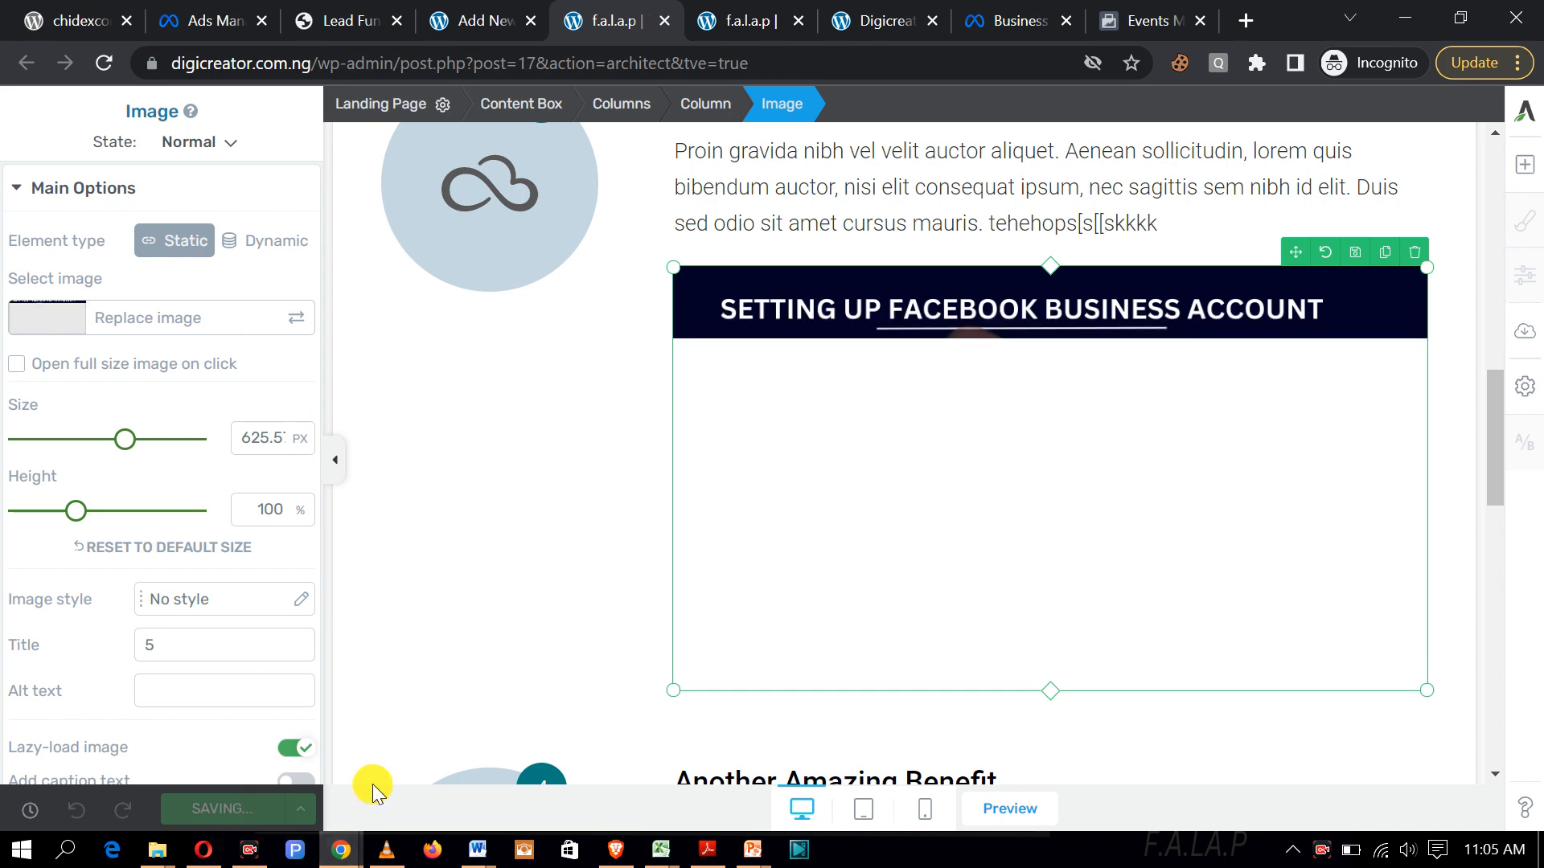
scroll(941, 603, "down", 6)
scroll(971, 573, "down", 10)
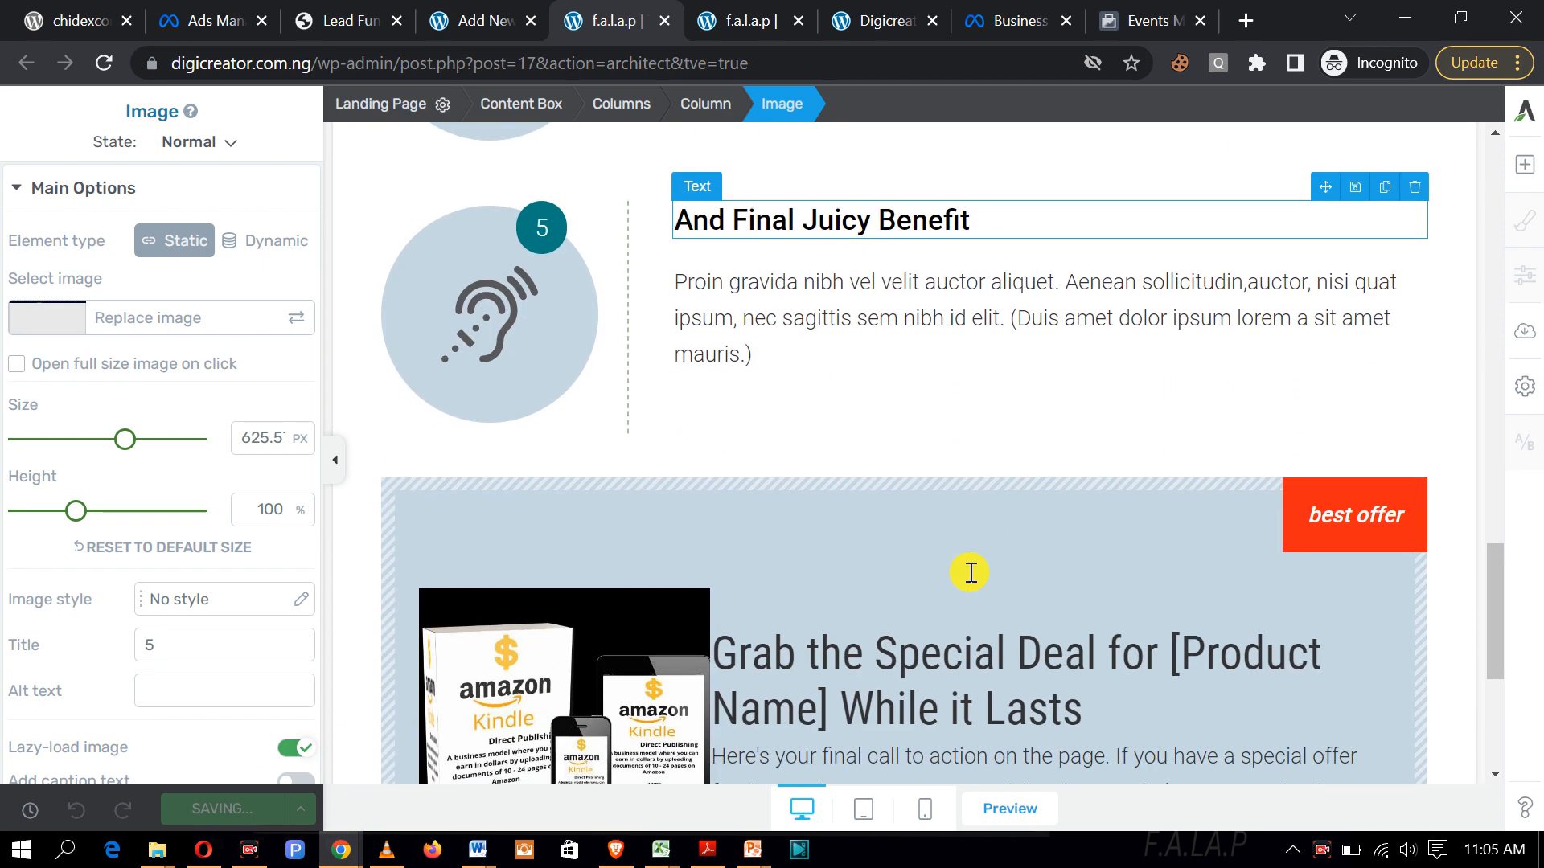
scroll(970, 583, "up", 13)
scroll(963, 587, "up", 1)
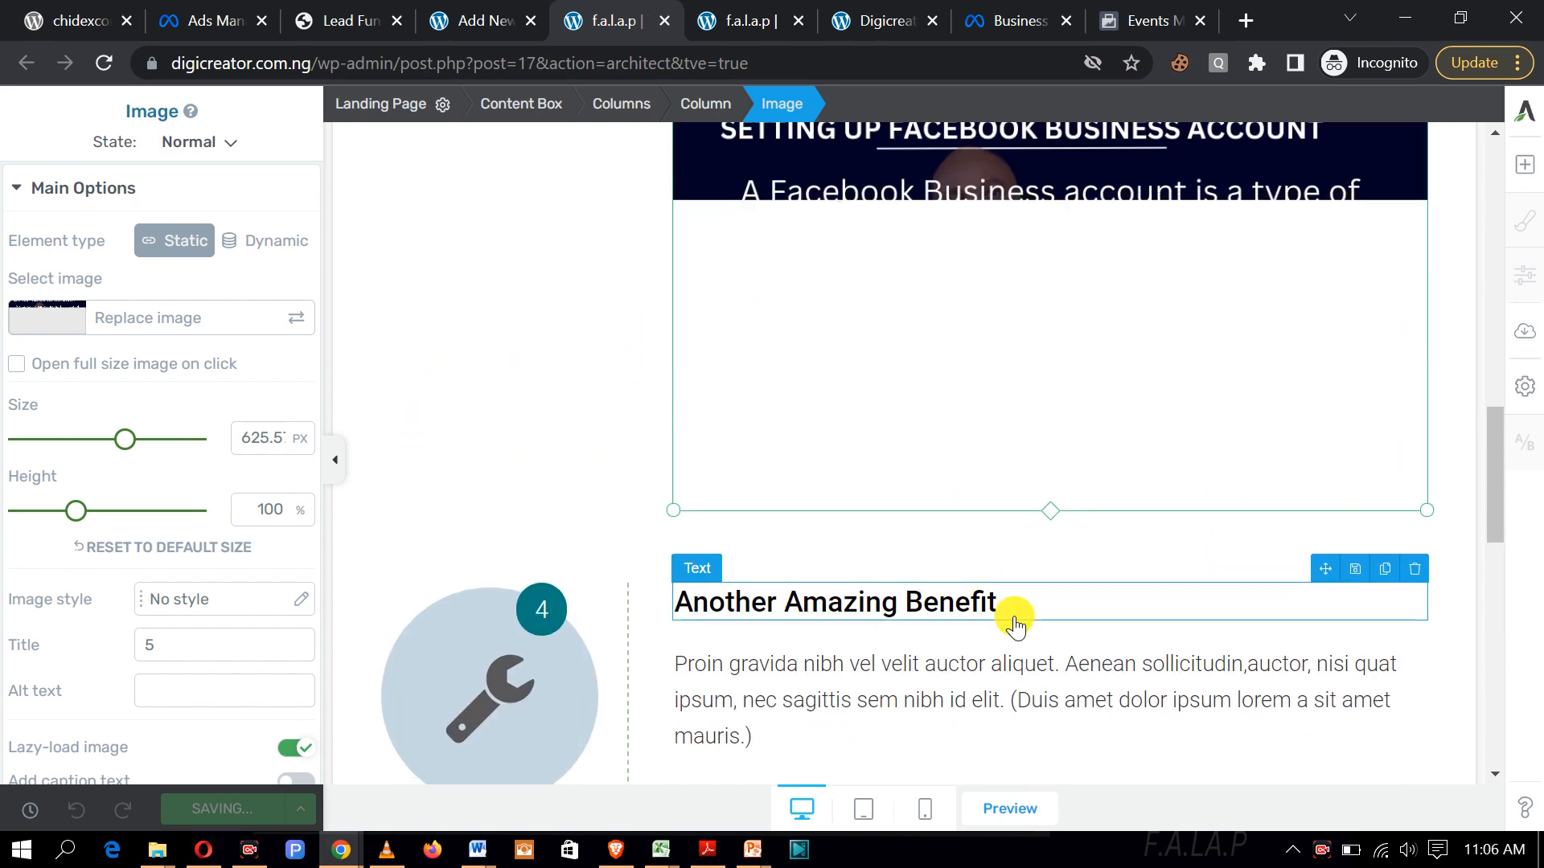
scroll(1010, 614, "down", 1)
Step: Delete the Benefit 4 heading and the Benefit 4 and 5 column blocks, then save
left_click(1413, 458)
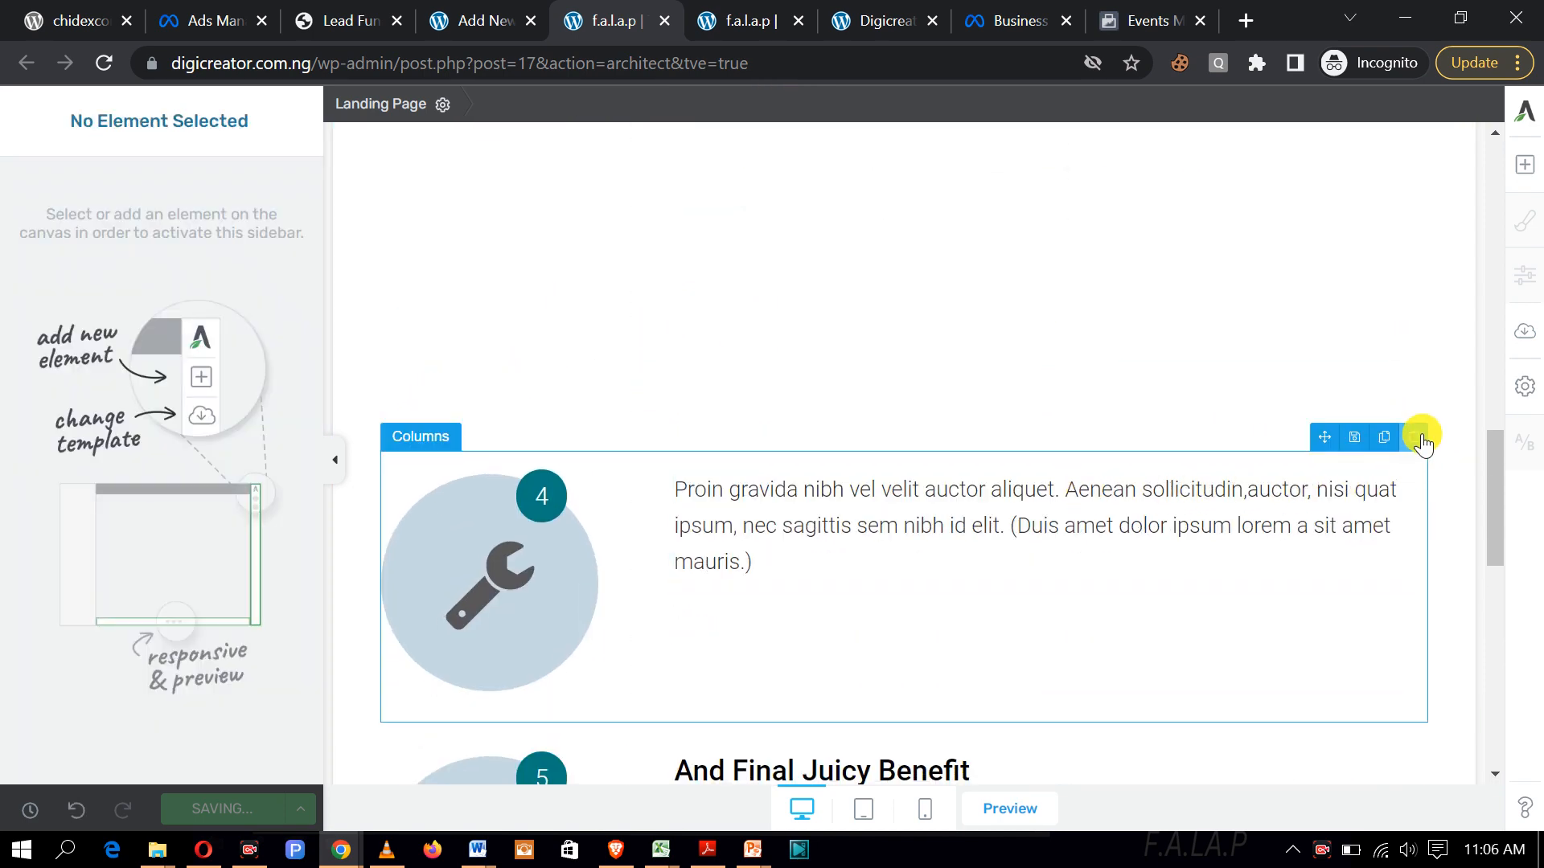
left_click(1417, 439)
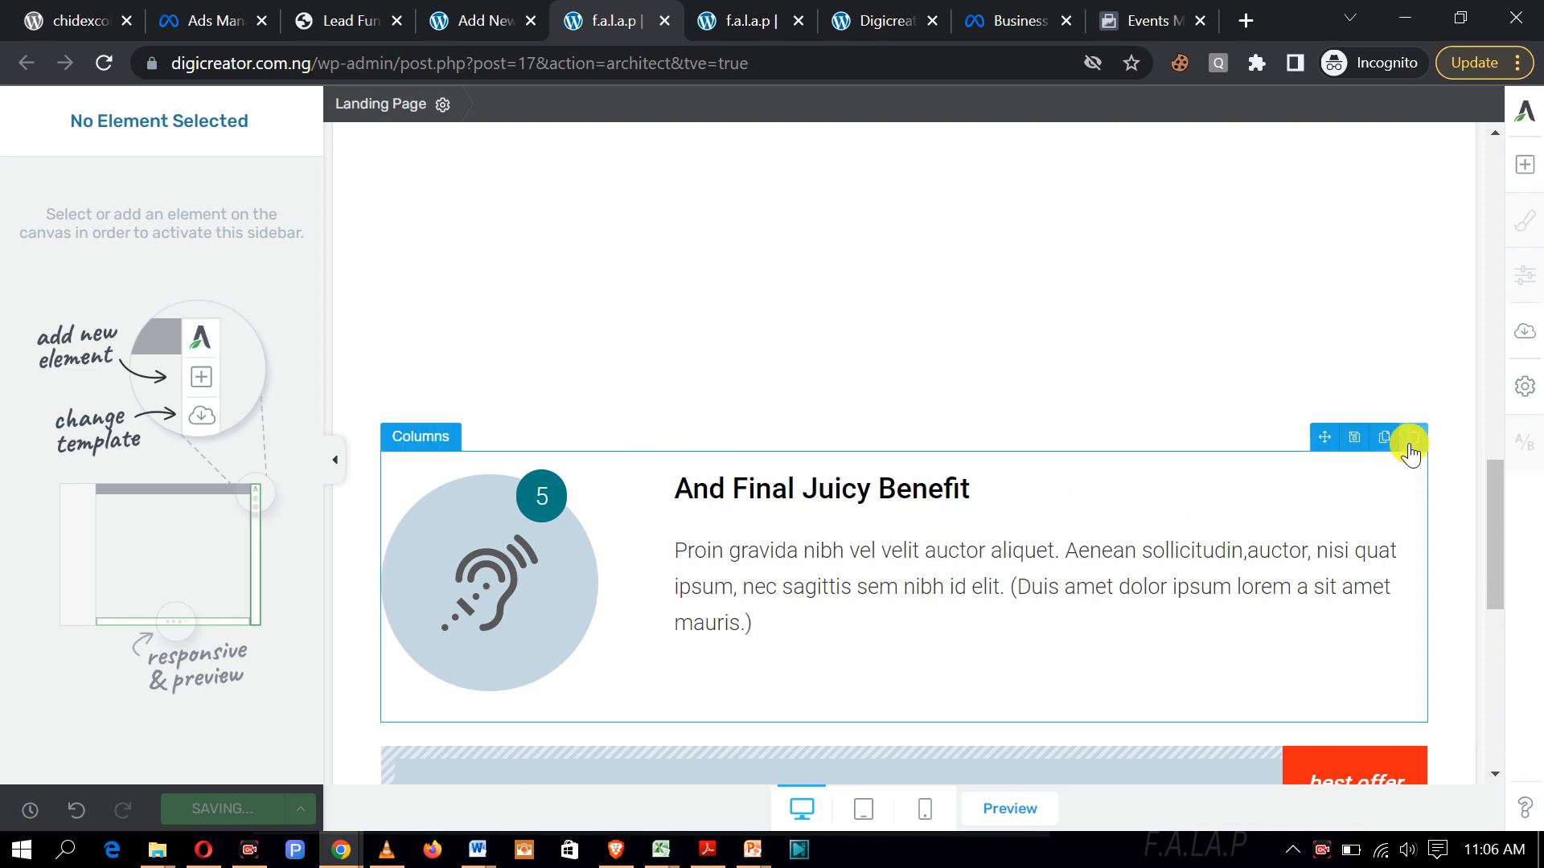
left_click(1413, 438)
scroll(1115, 619, "down", 5)
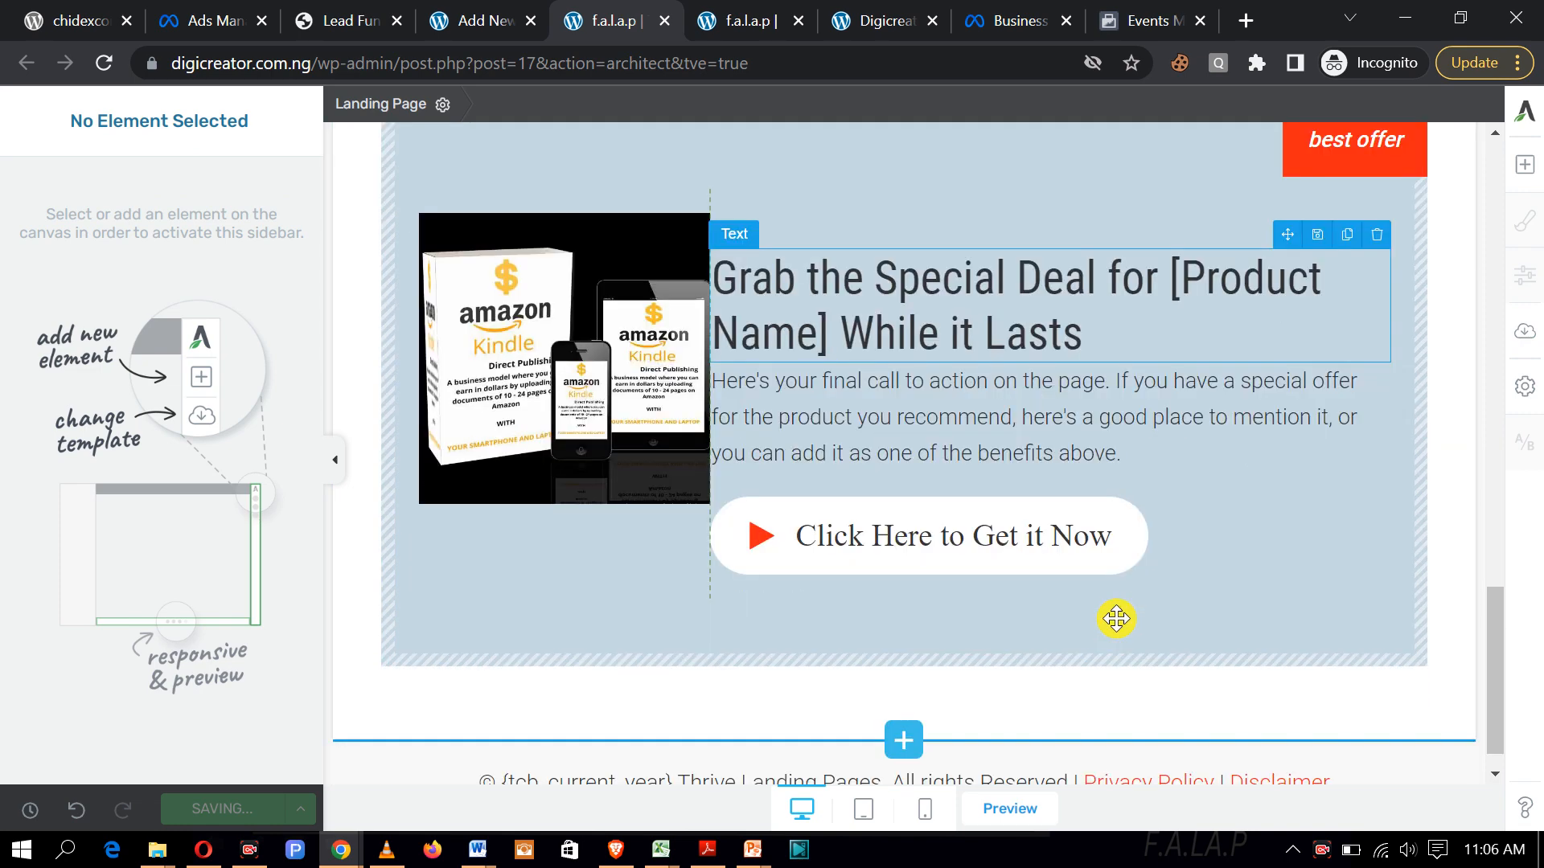
scroll(1158, 386, "up", 4)
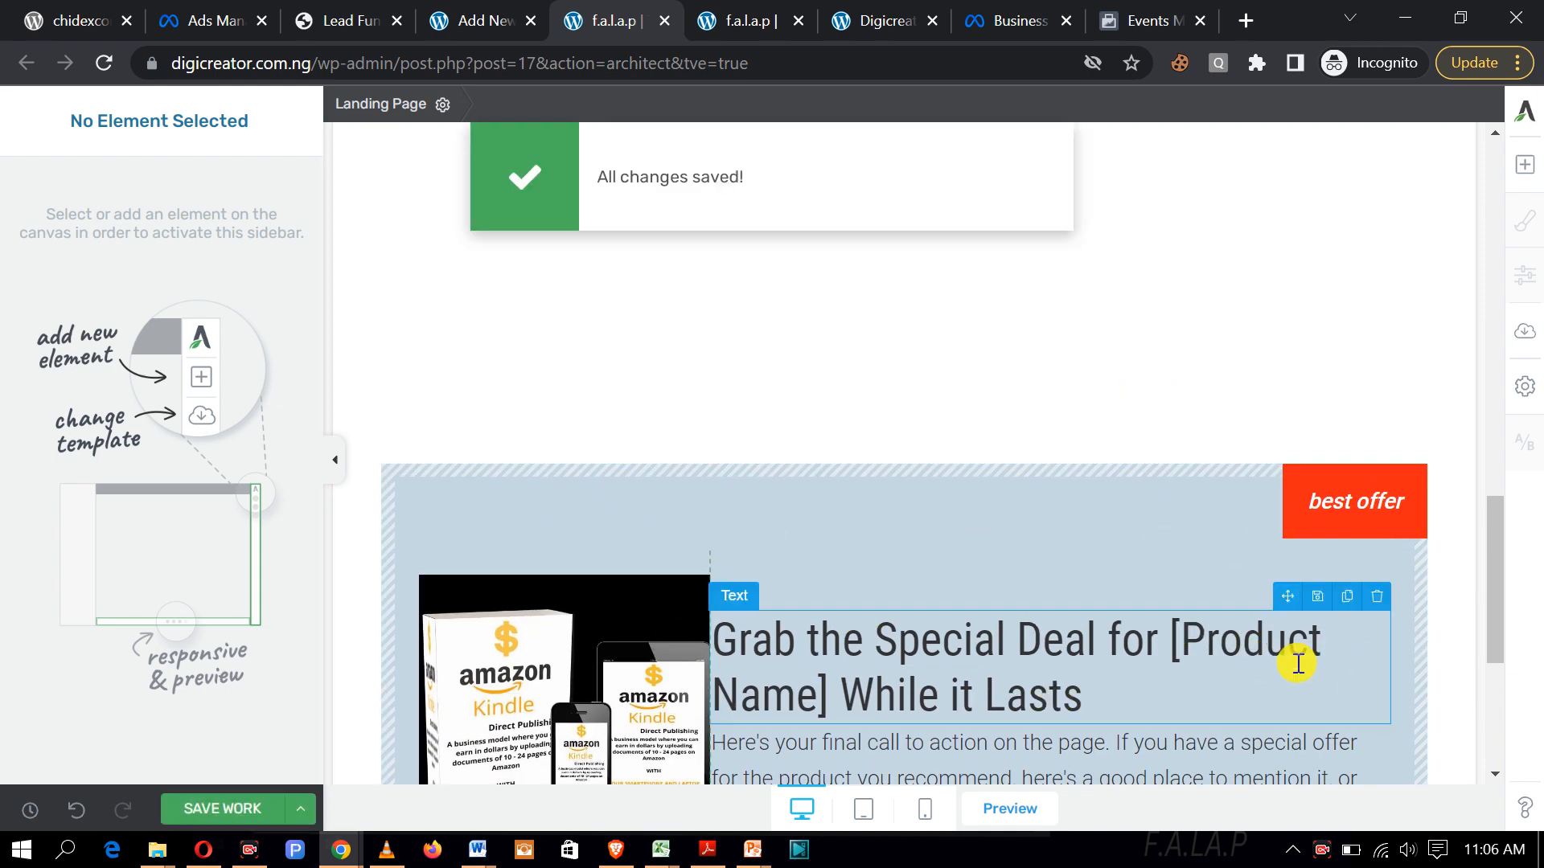
scroll(1241, 617, "down", 1)
scroll(1155, 579, "down", 3)
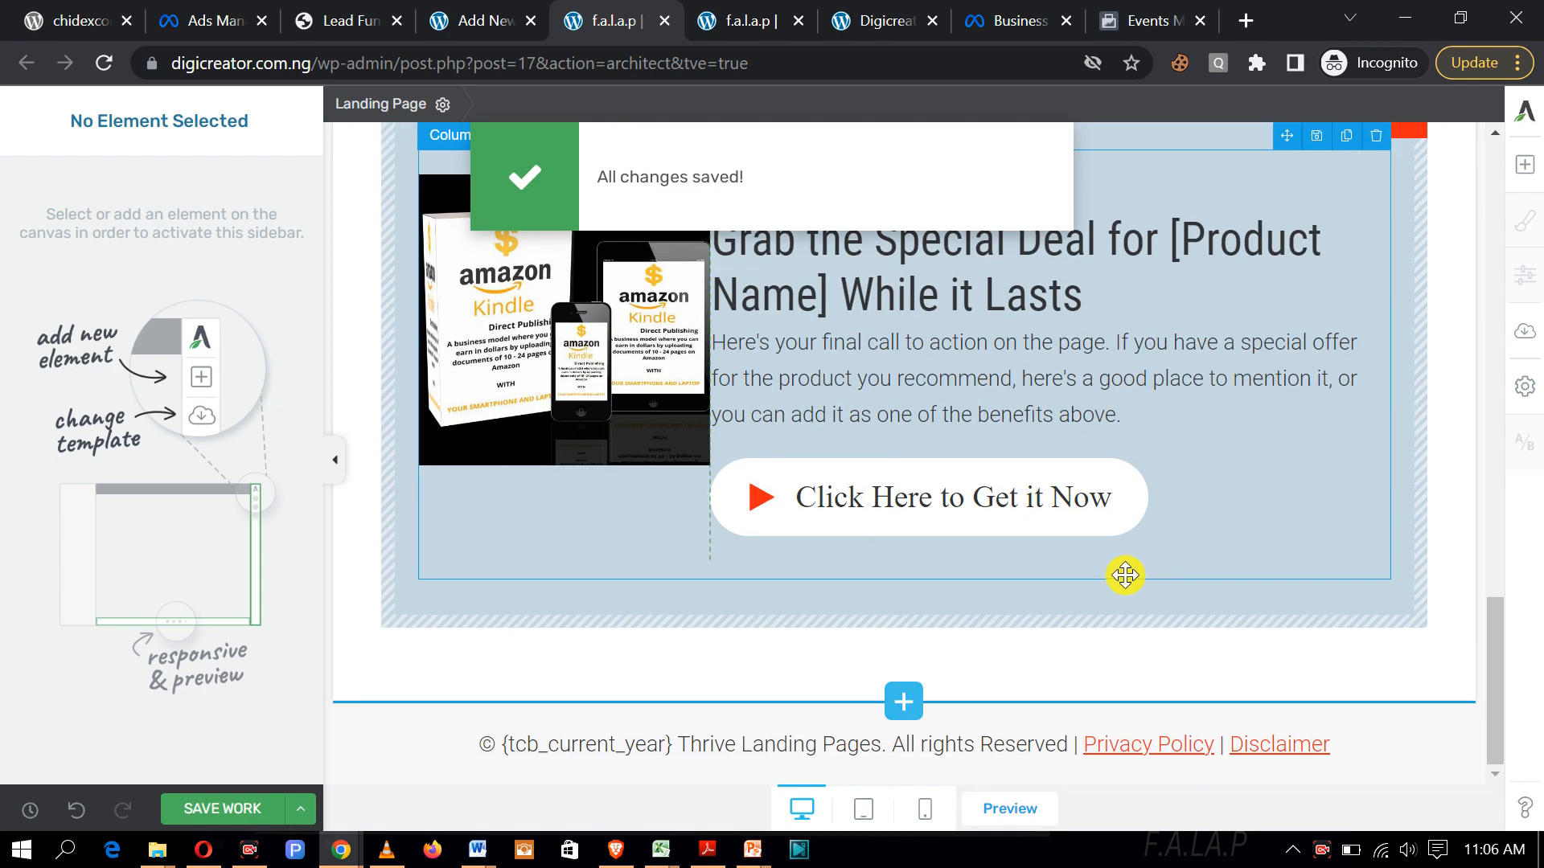
scroll(1094, 531, "up", 15)
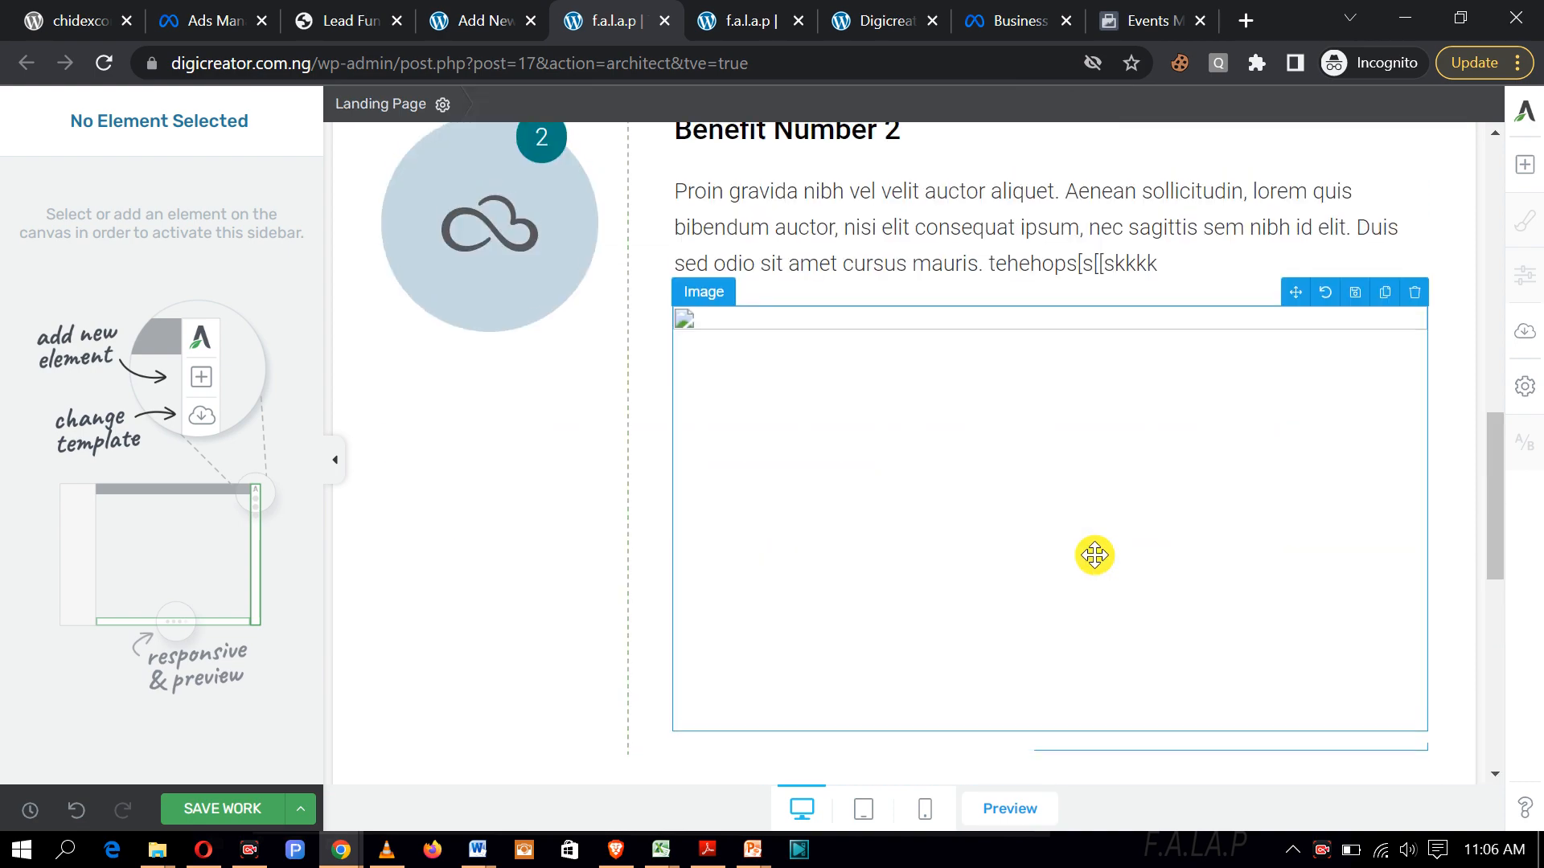
scroll(1095, 555, "down", 3)
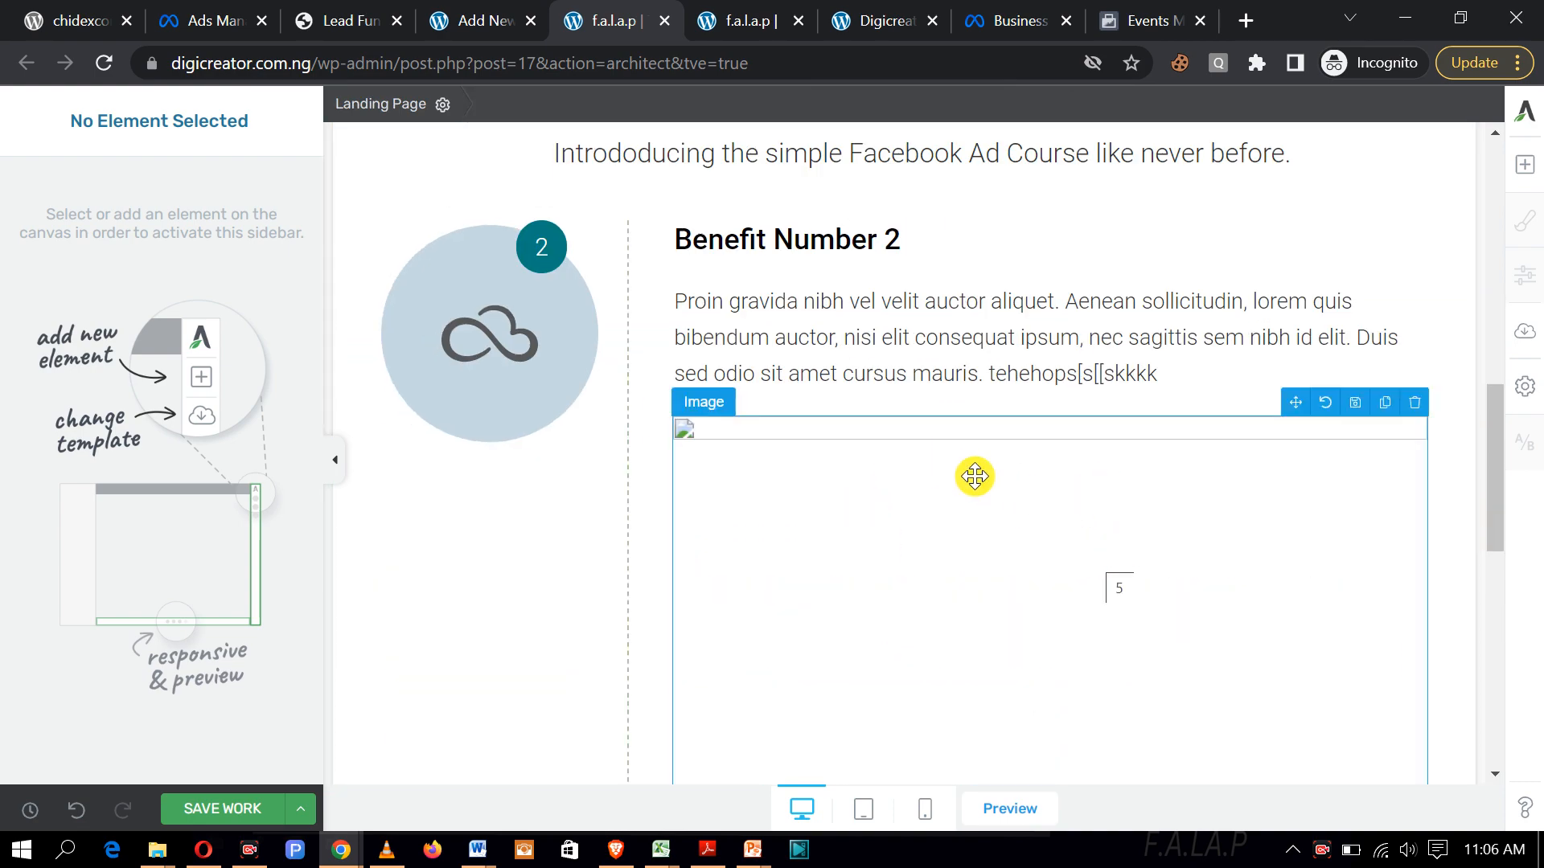
left_click(257, 804)
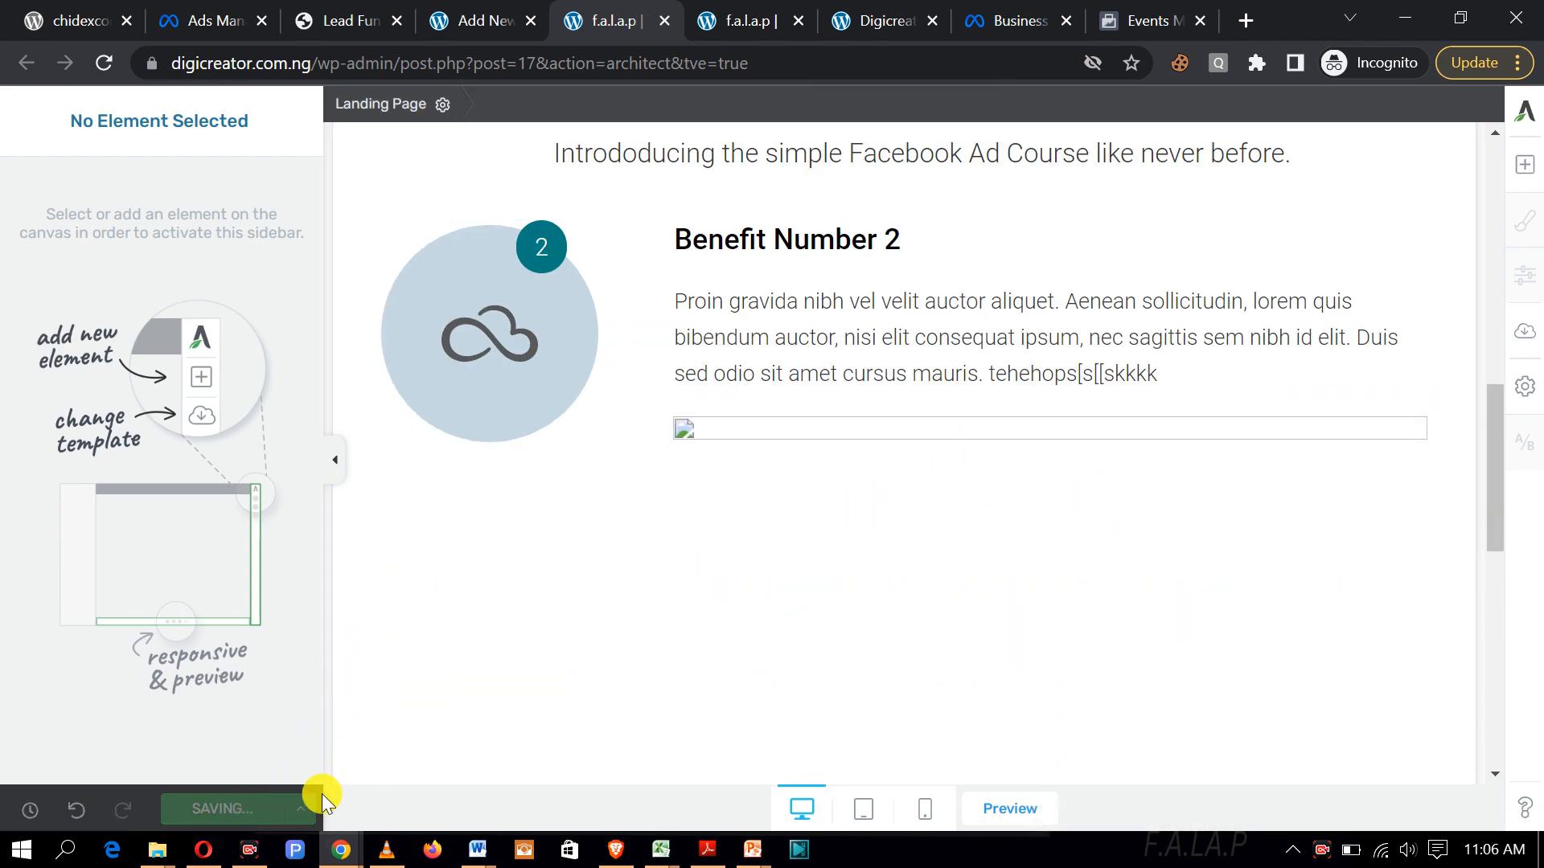
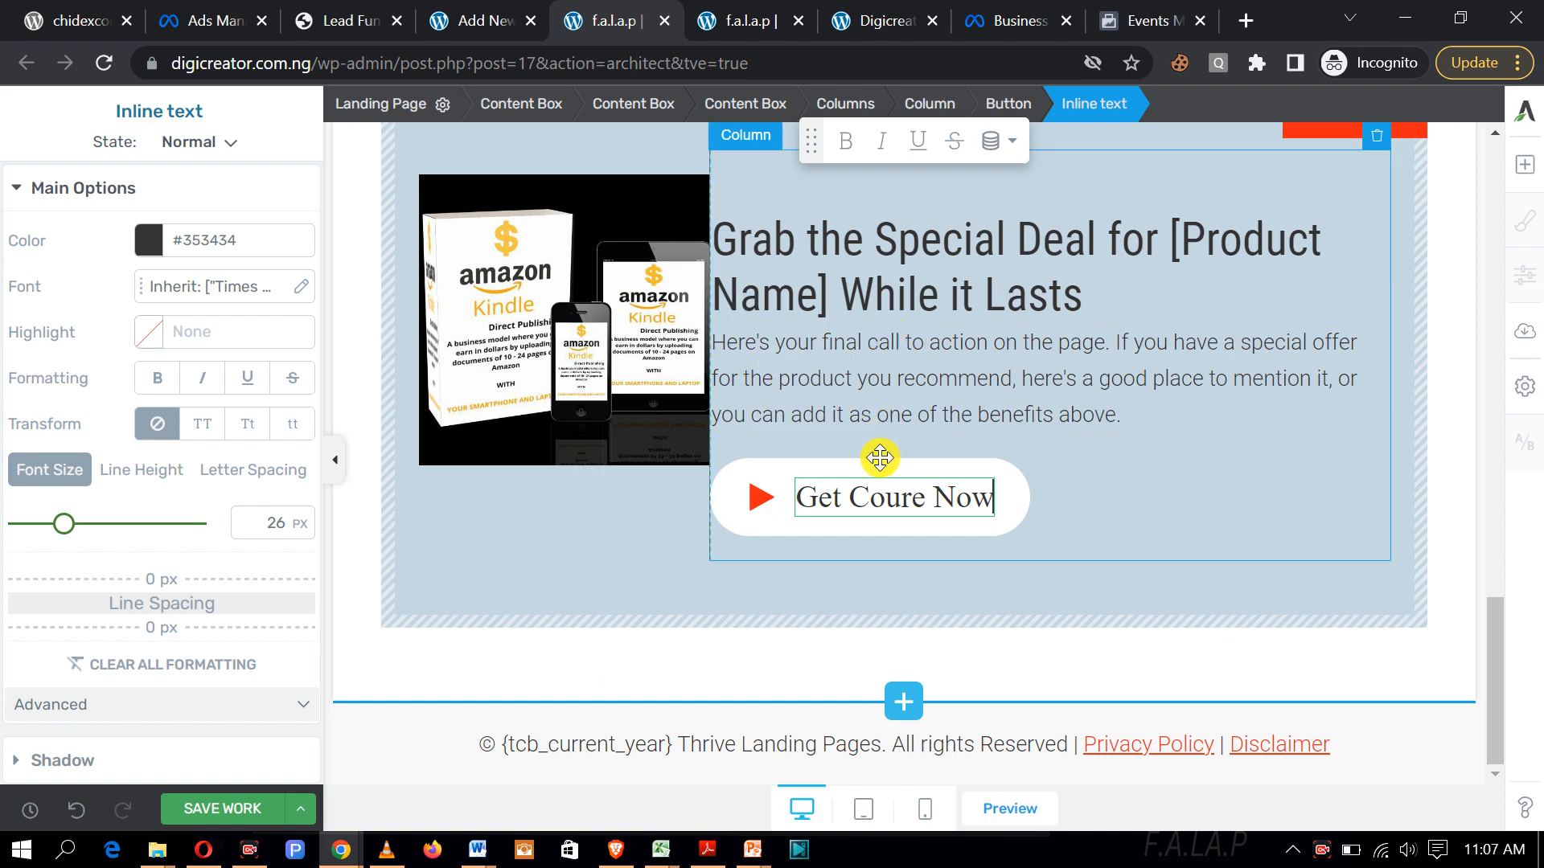
Step: Select the 'Get Coure Now' button, focus its Target URL field, and open a new incognito tab
left_click(1018, 513)
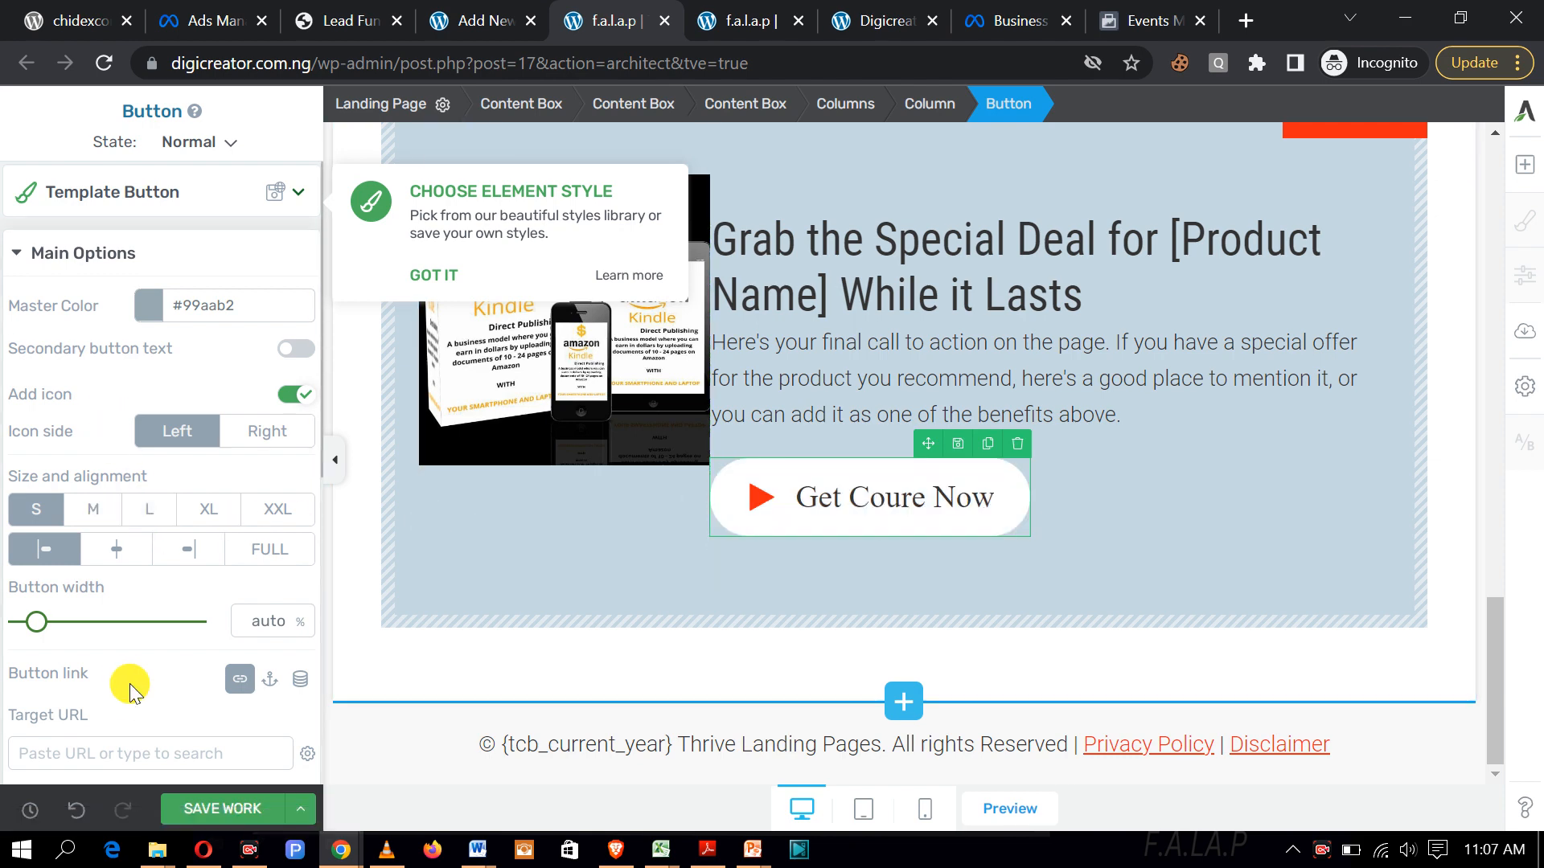
scroll(143, 641, "down", 2)
scroll(143, 641, "down", 1)
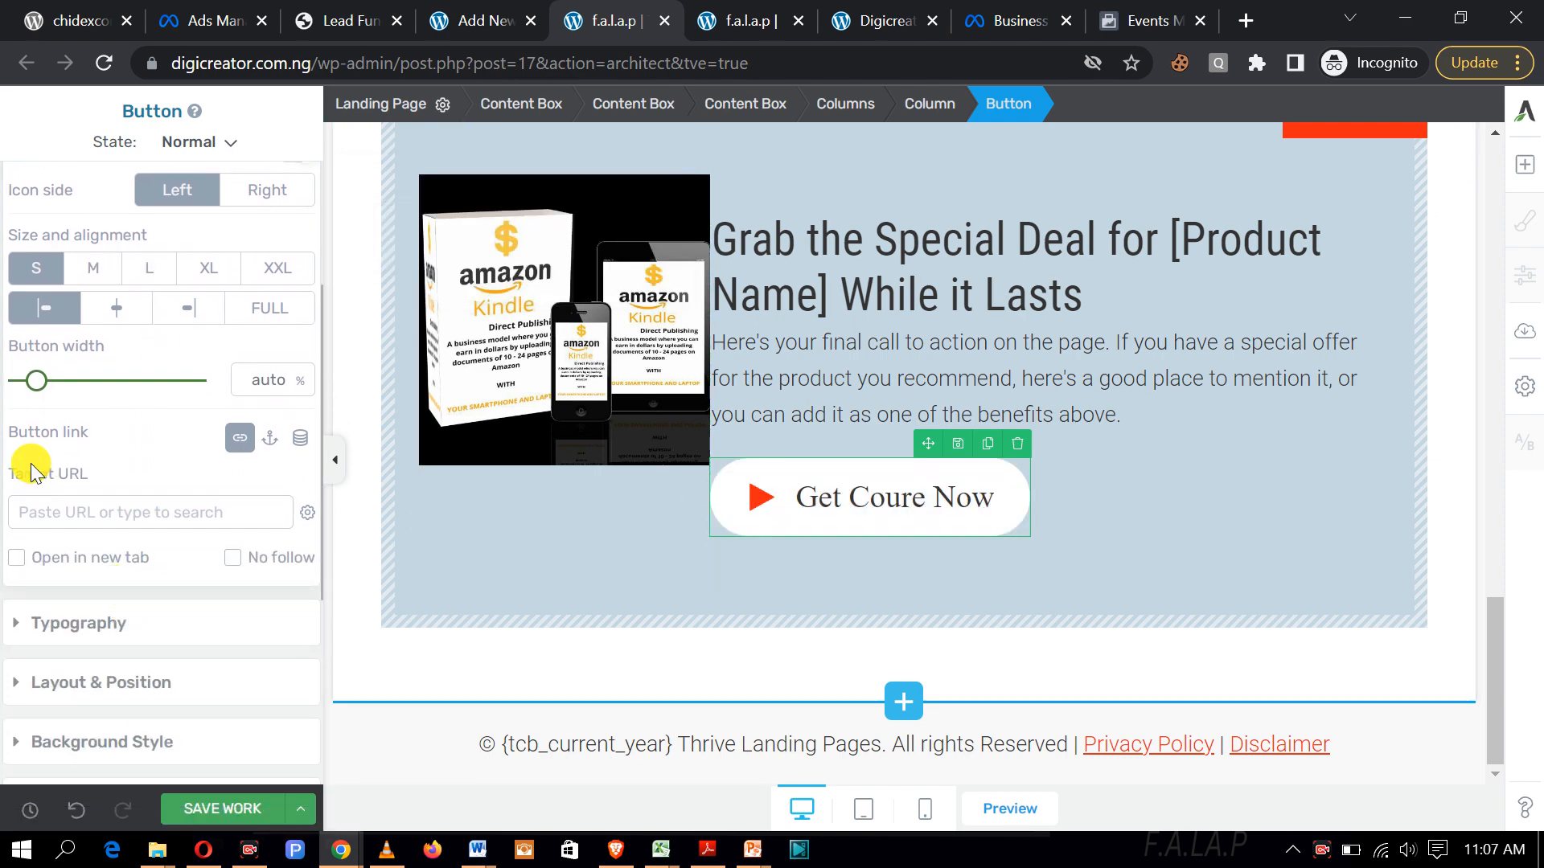
left_click(173, 517)
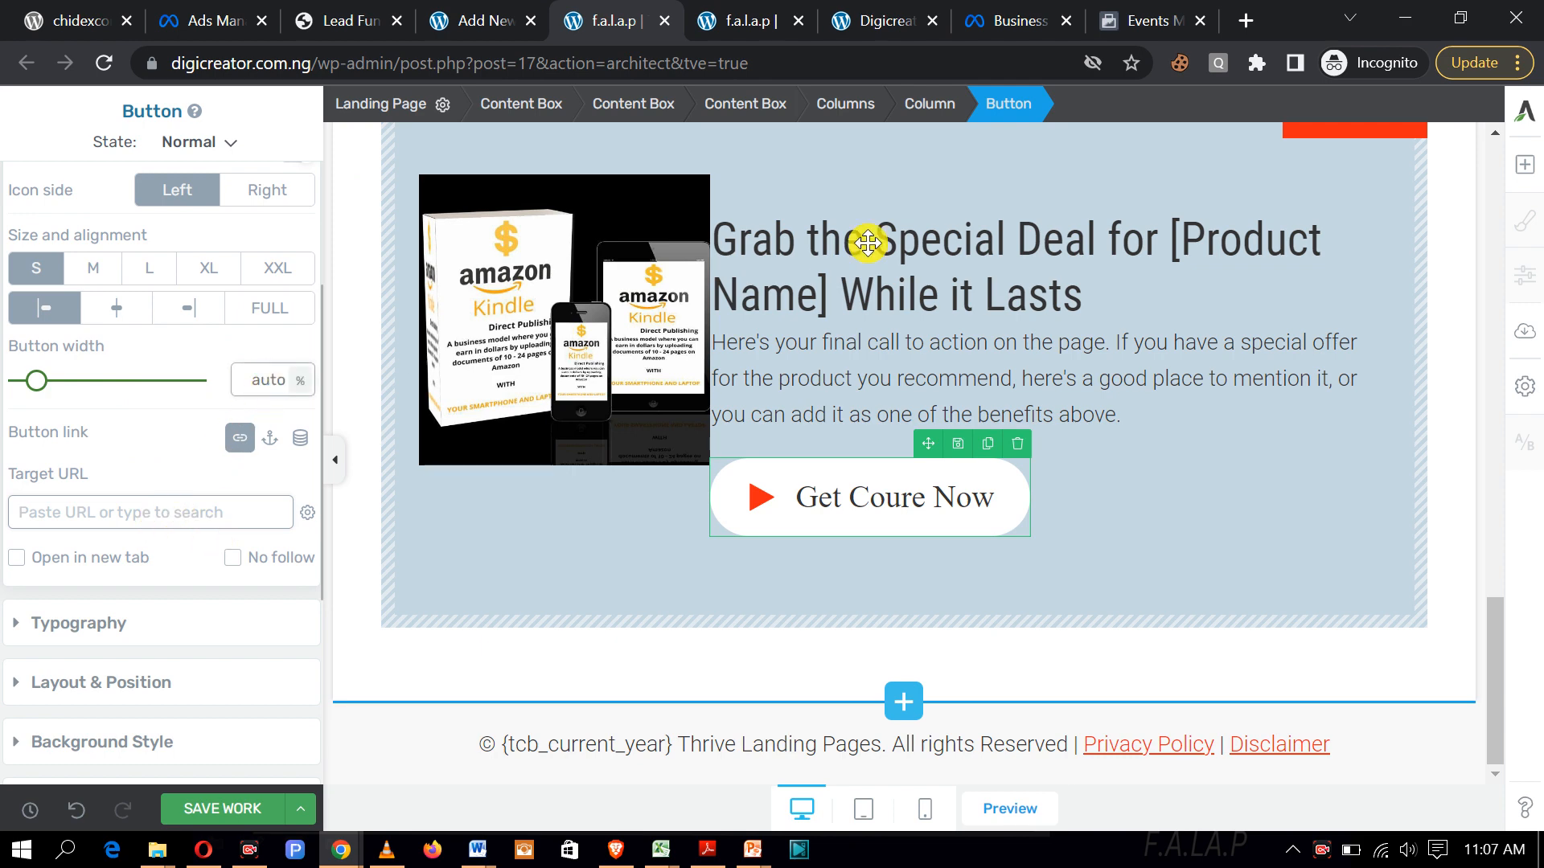
left_click(1245, 22)
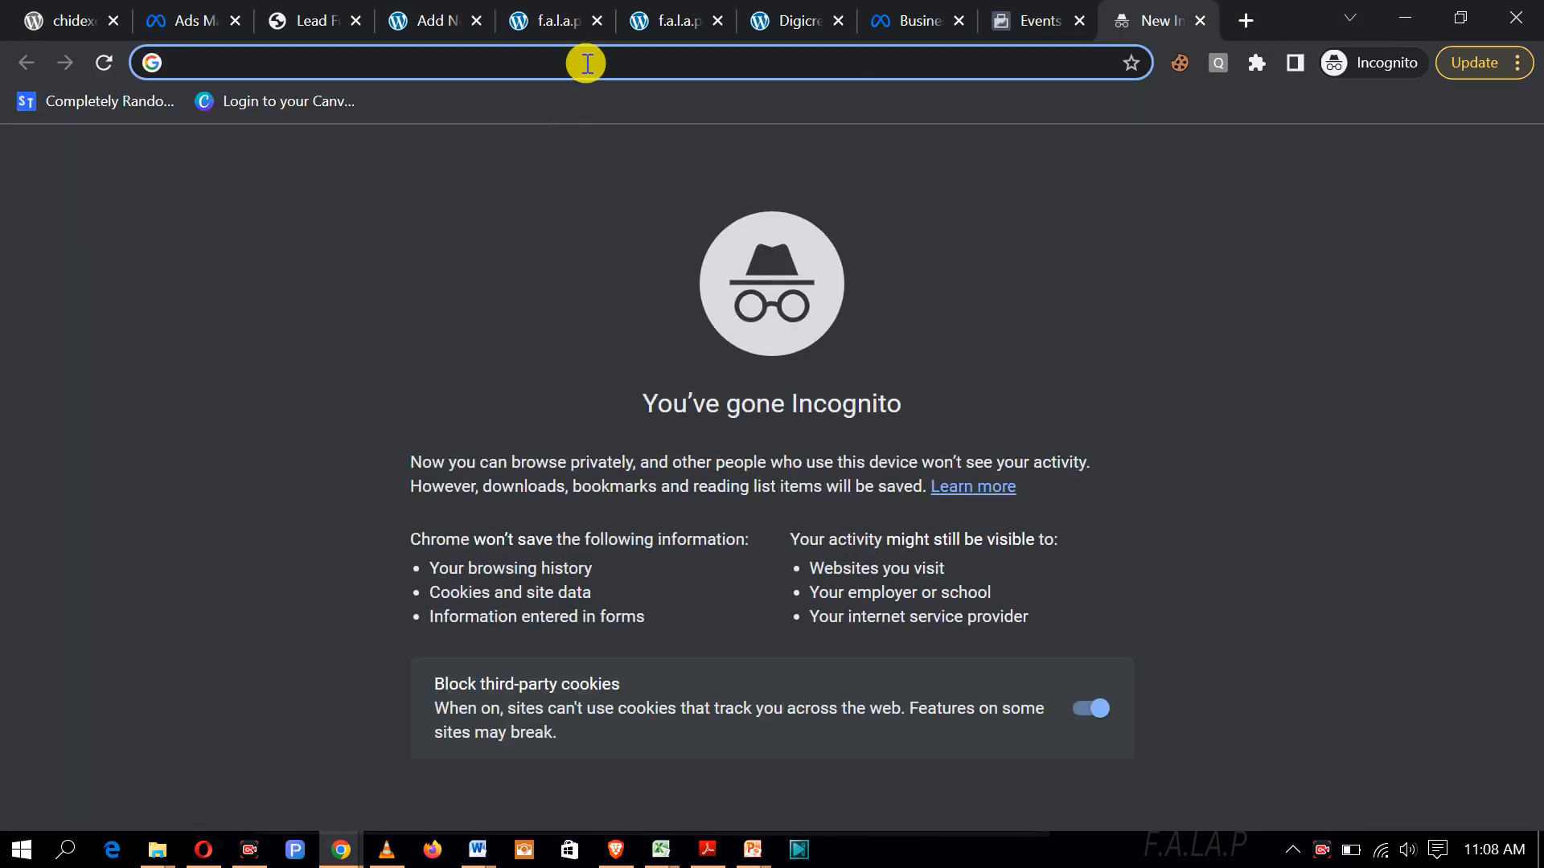
Step: Go to the create.wa.link short-link generator site
type("wa.link")
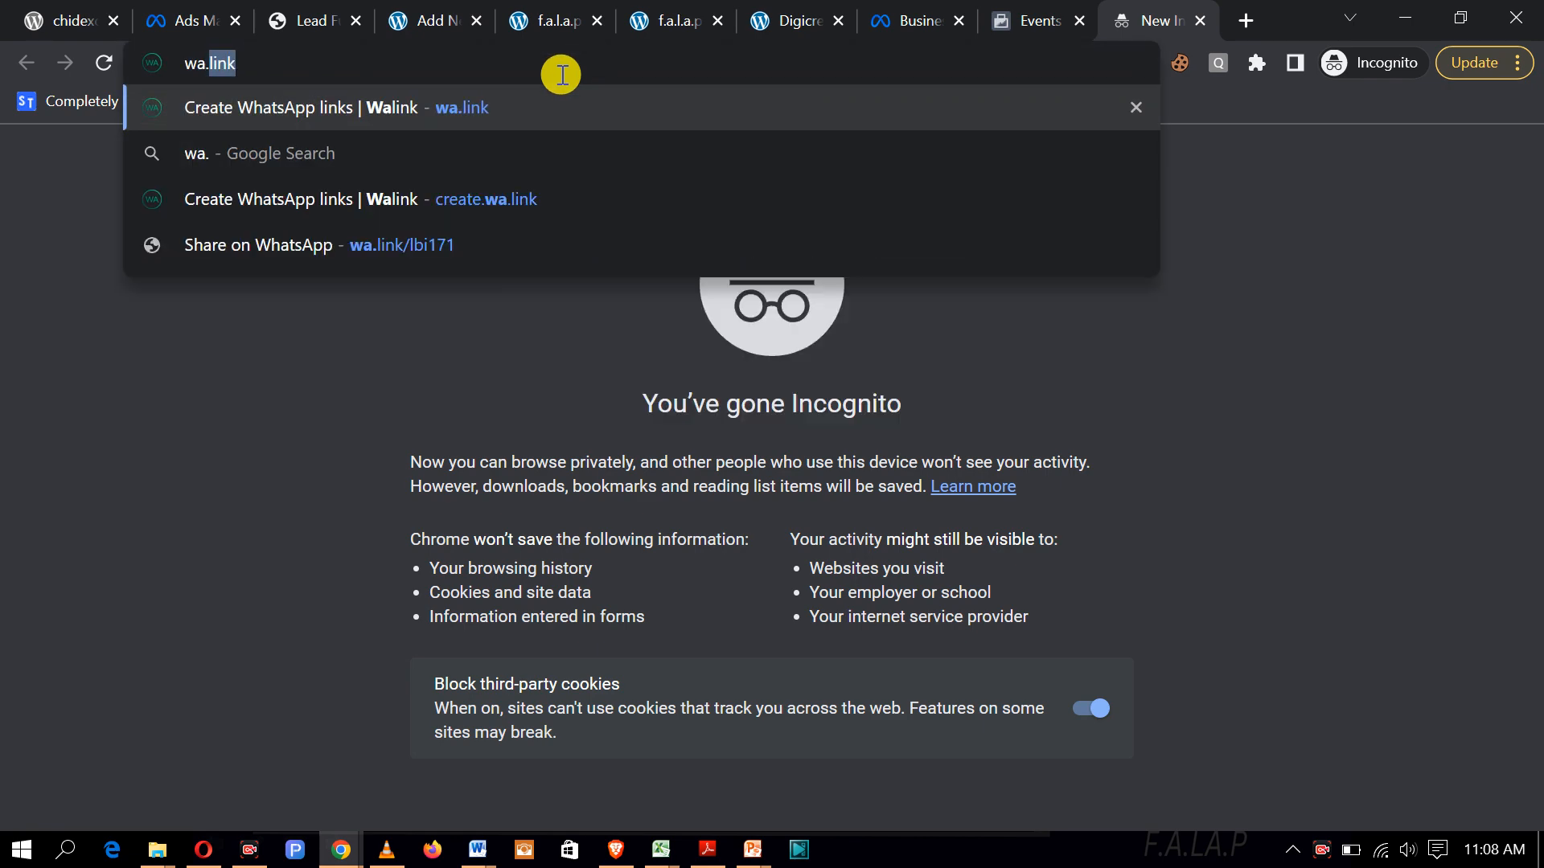
left_click(531, 108)
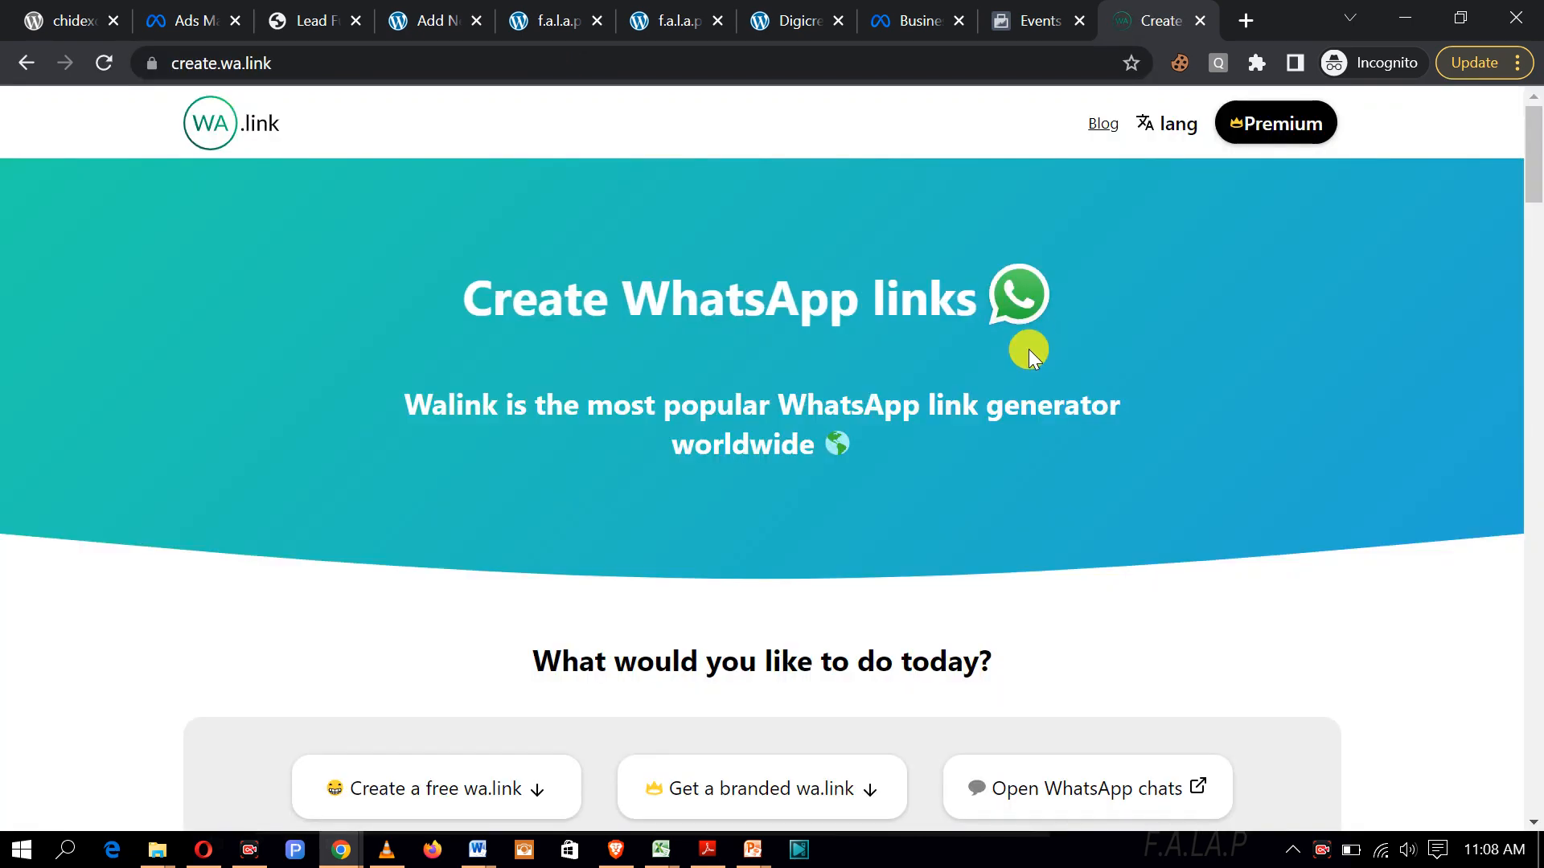
scroll(1031, 356, "down", 15)
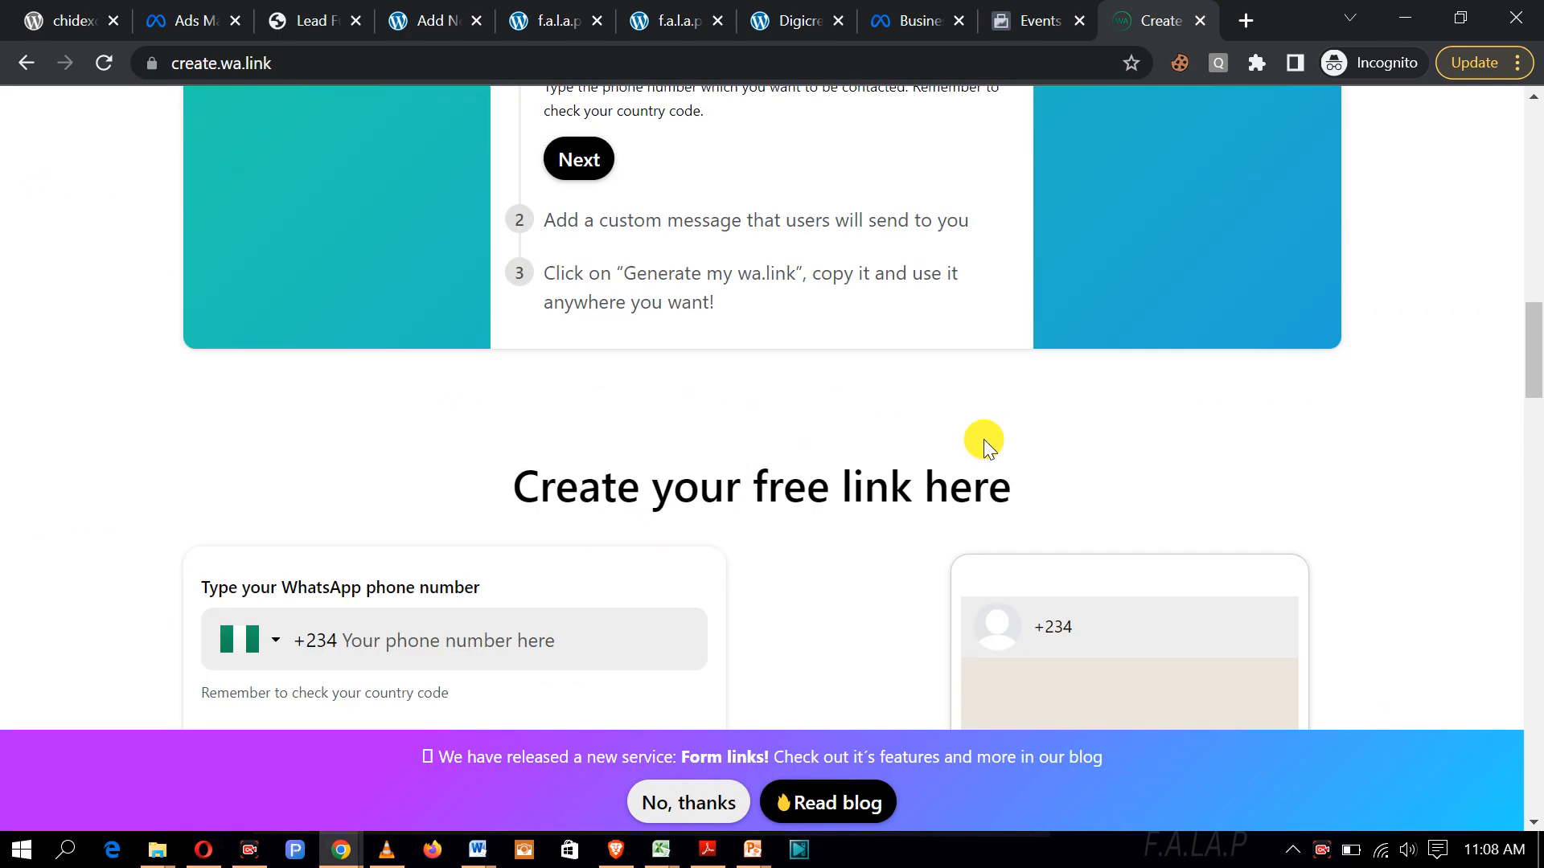
scroll(982, 437, "down", 8)
scroll(694, 409, "up", 4)
Step: Enter the WhatsApp phone number and a custom course-purchase greeting message
left_click(475, 362)
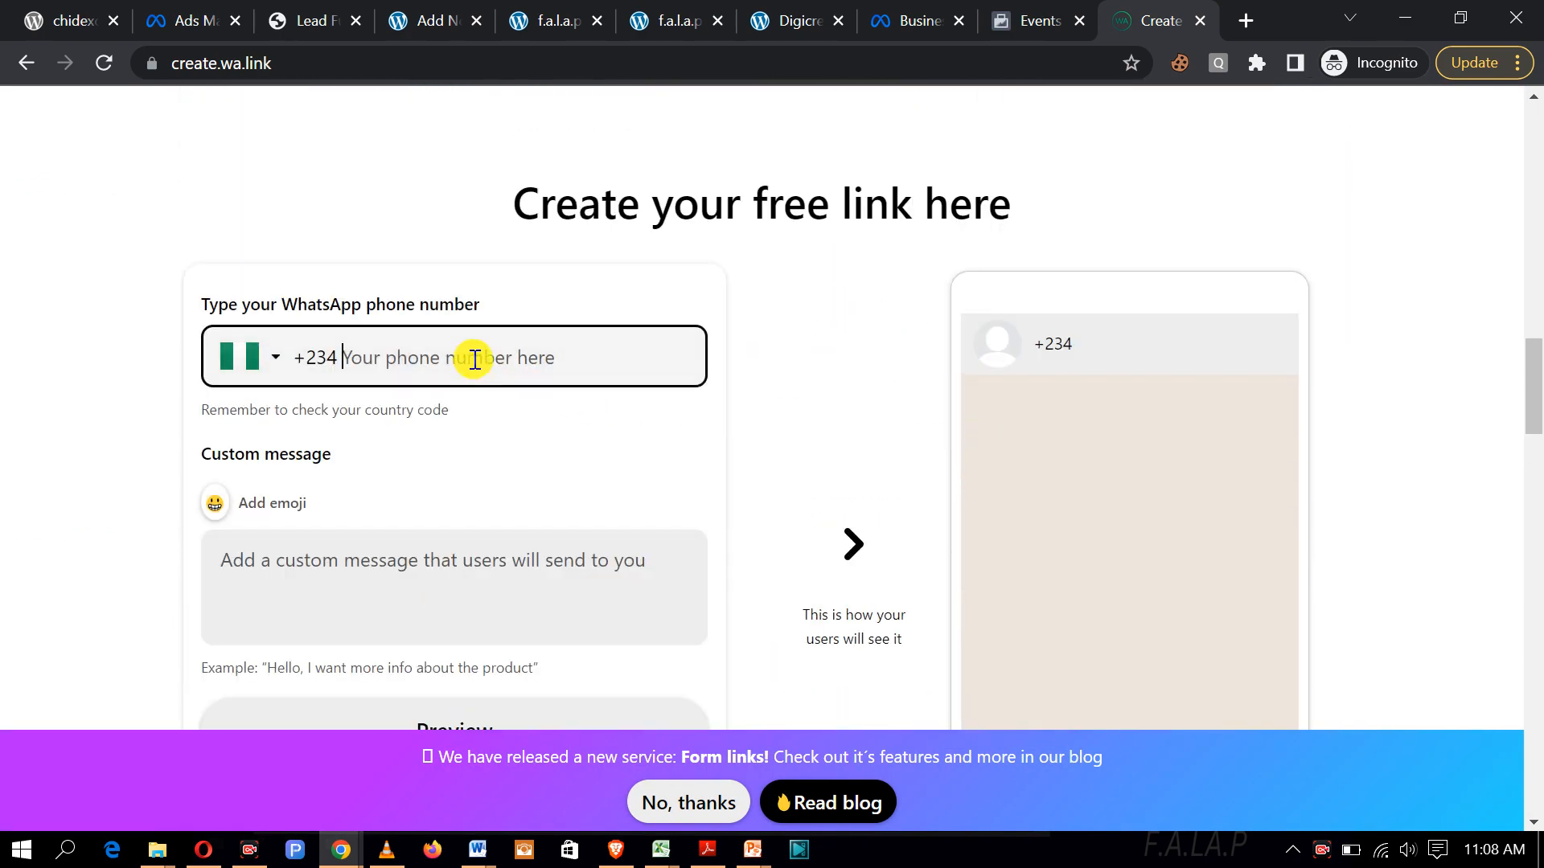
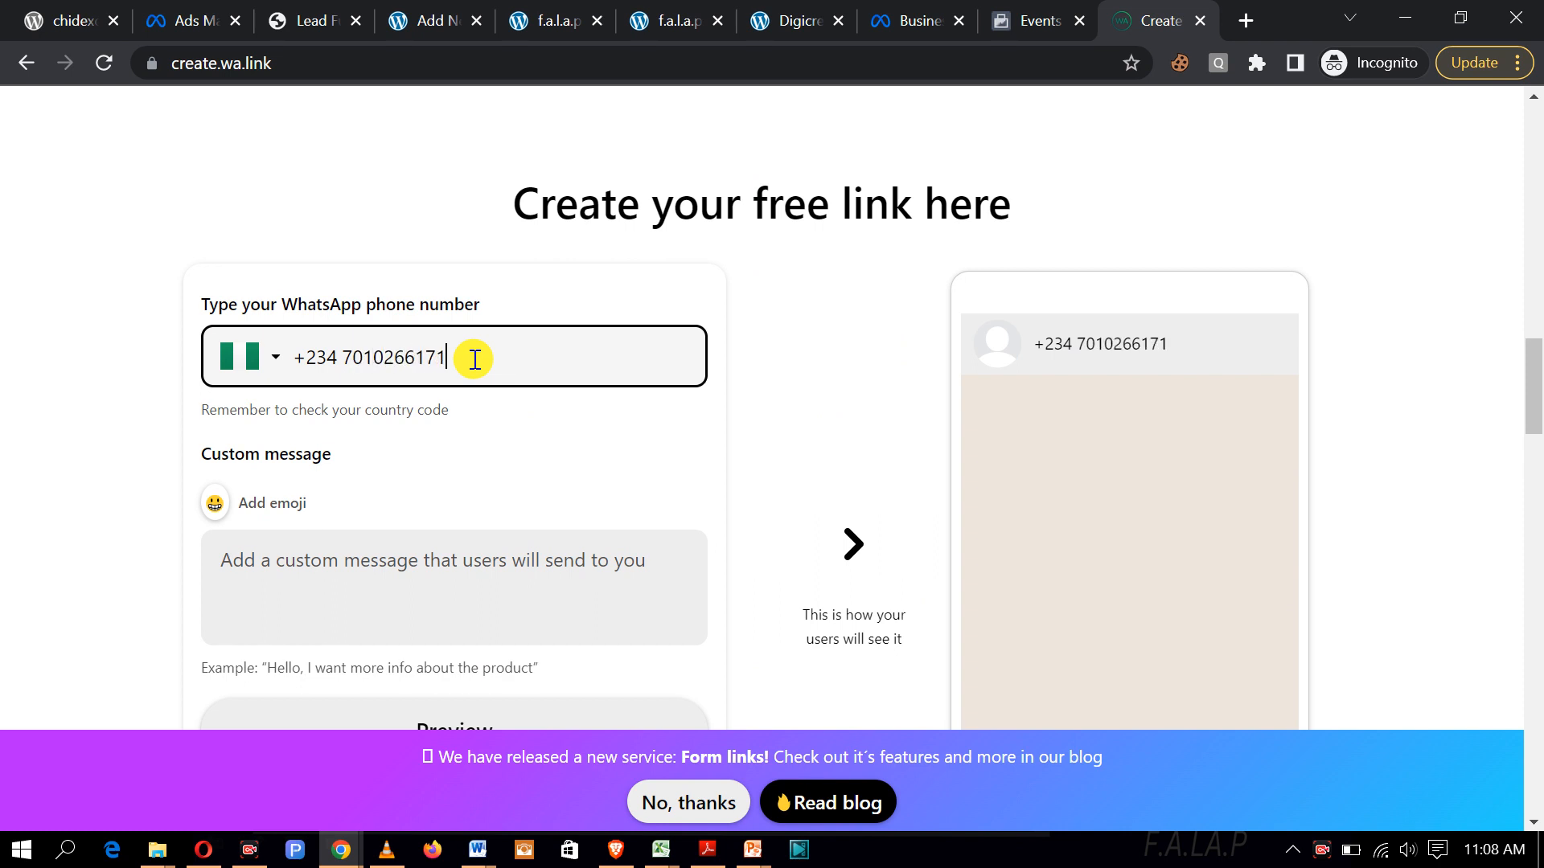
scroll(448, 558, "down", 2)
left_click(496, 455)
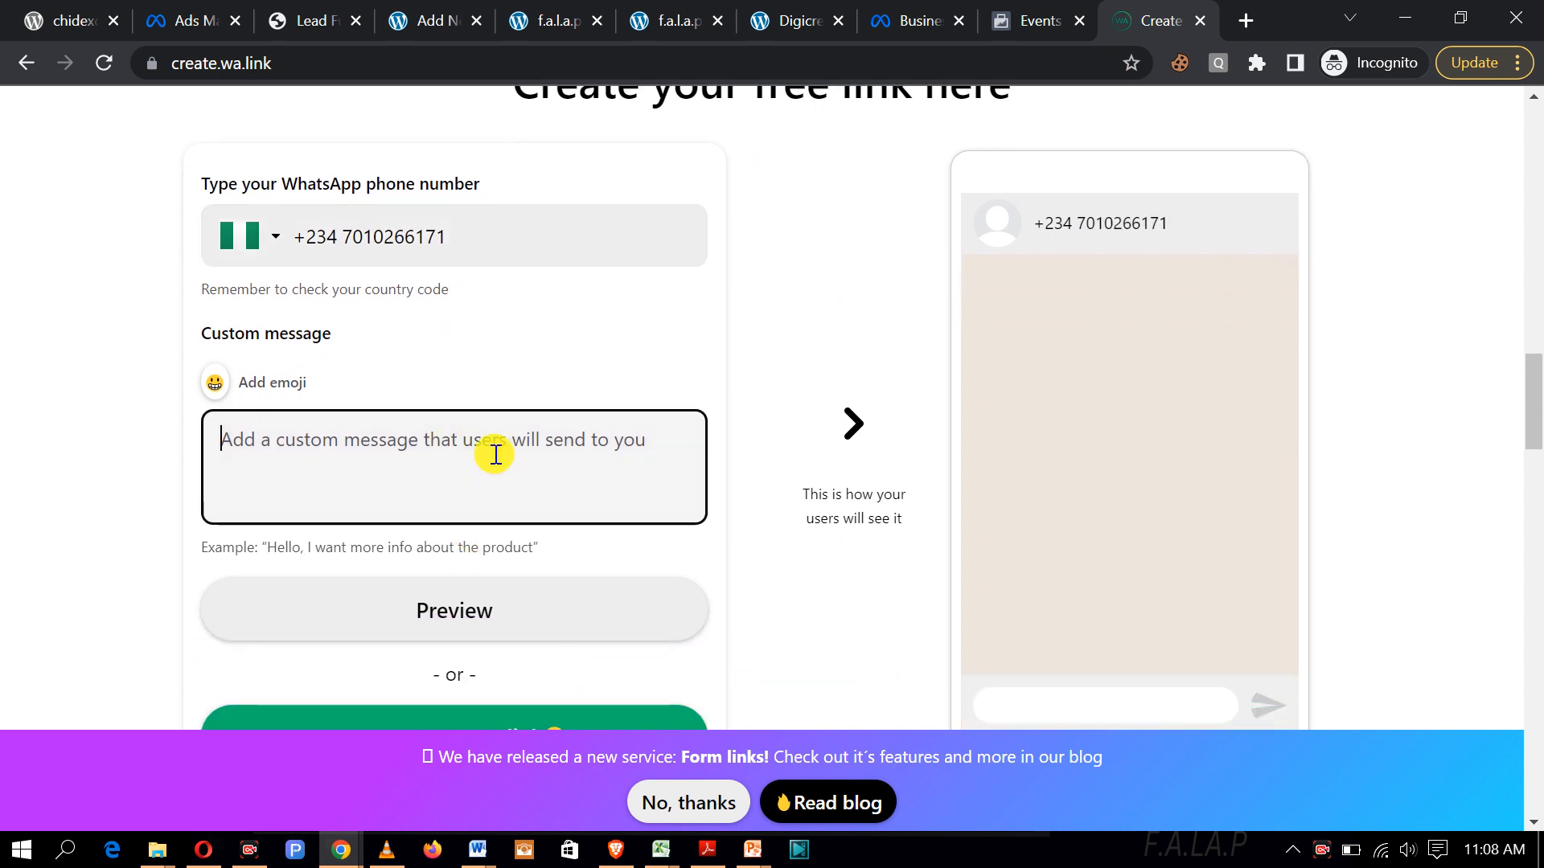
type("hELLO")
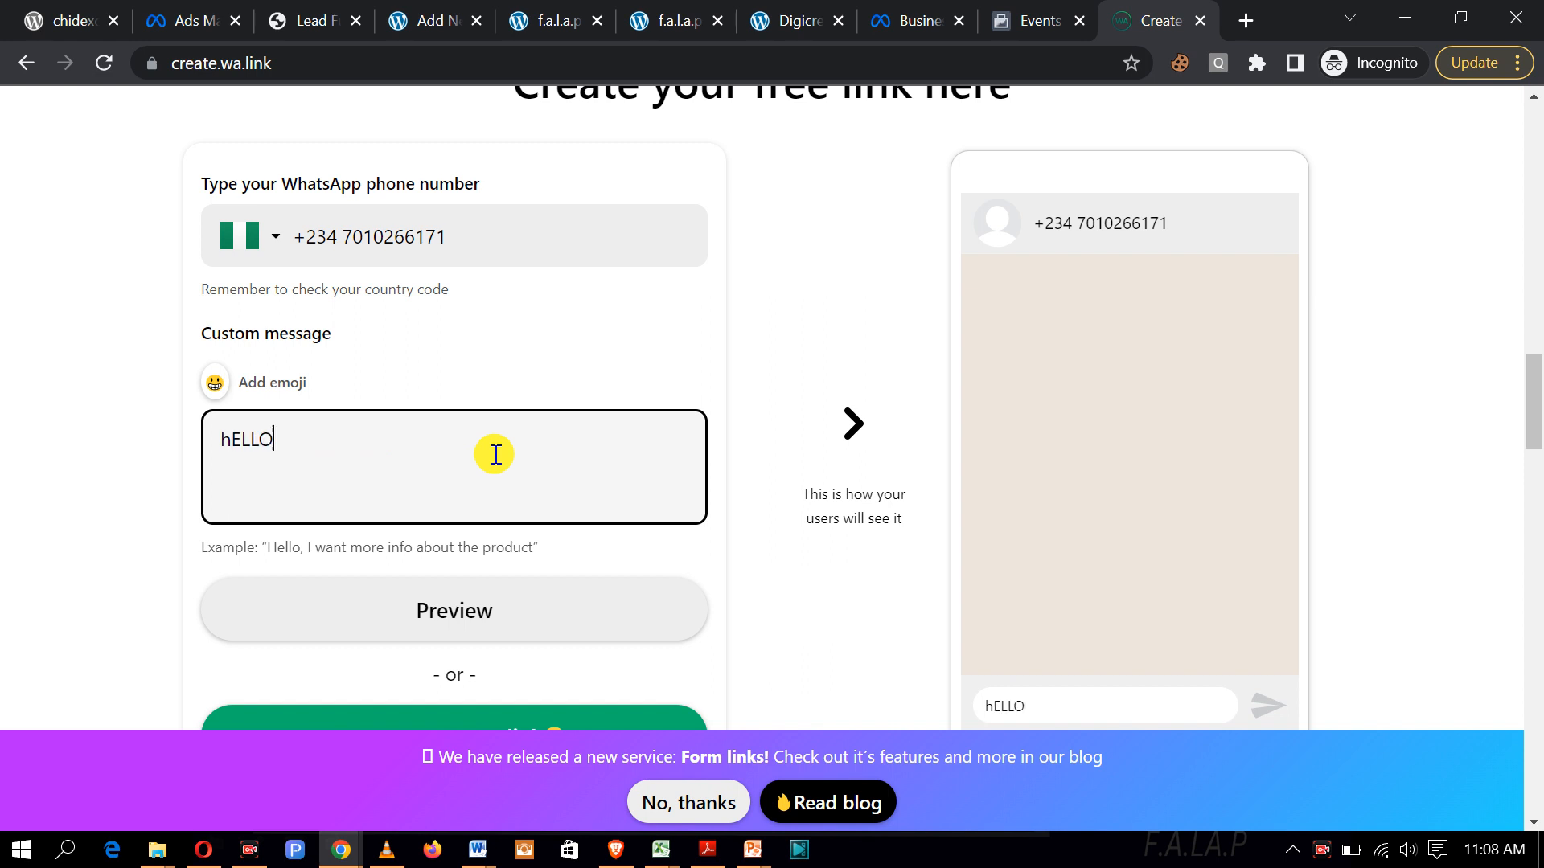
key("BackSpace")
type("H")
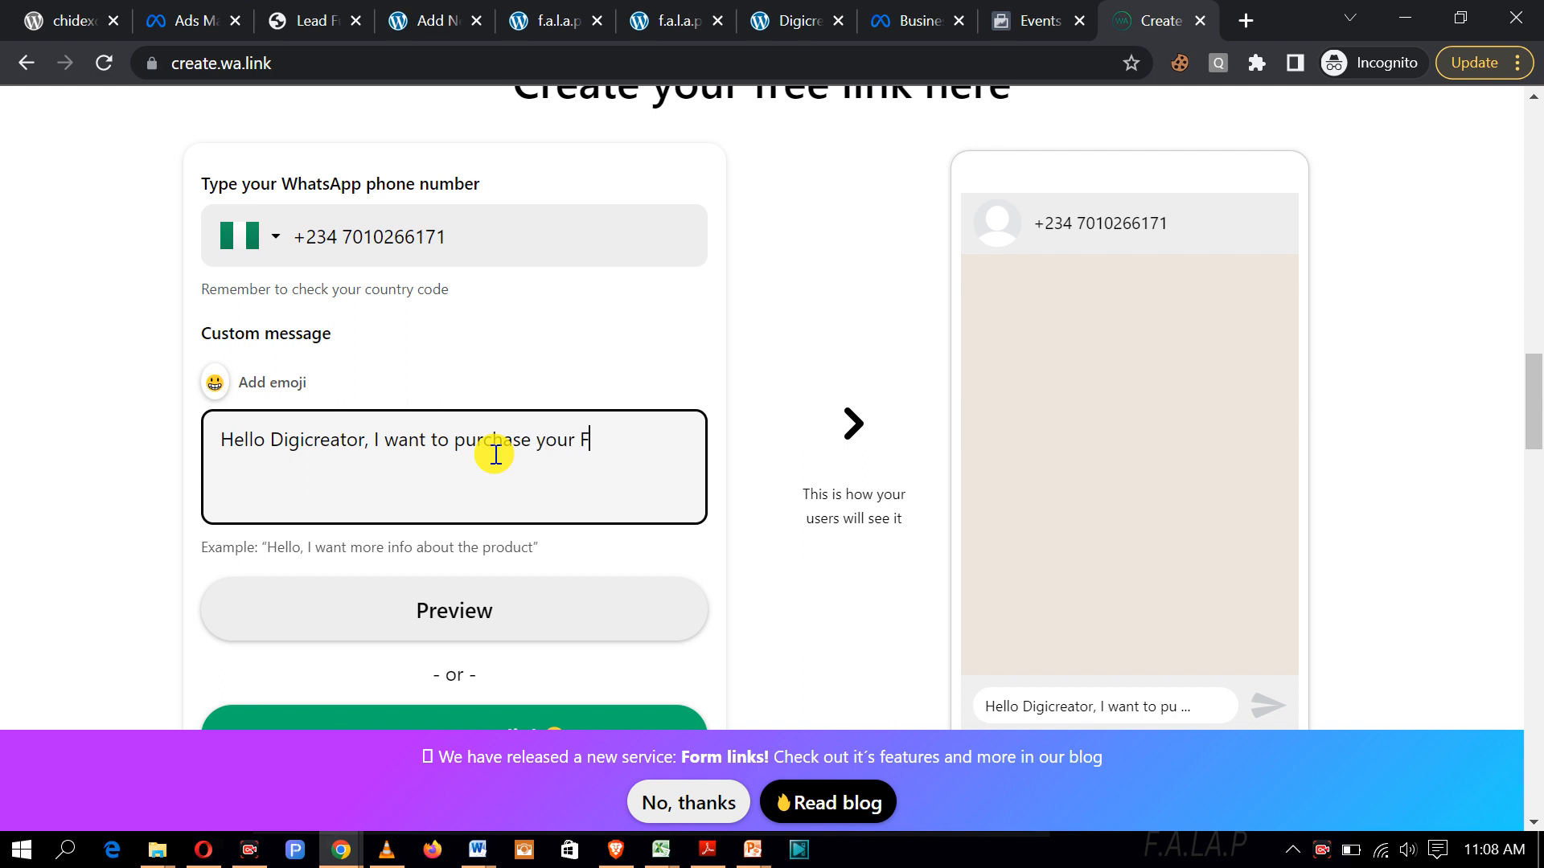
type(".LA.")
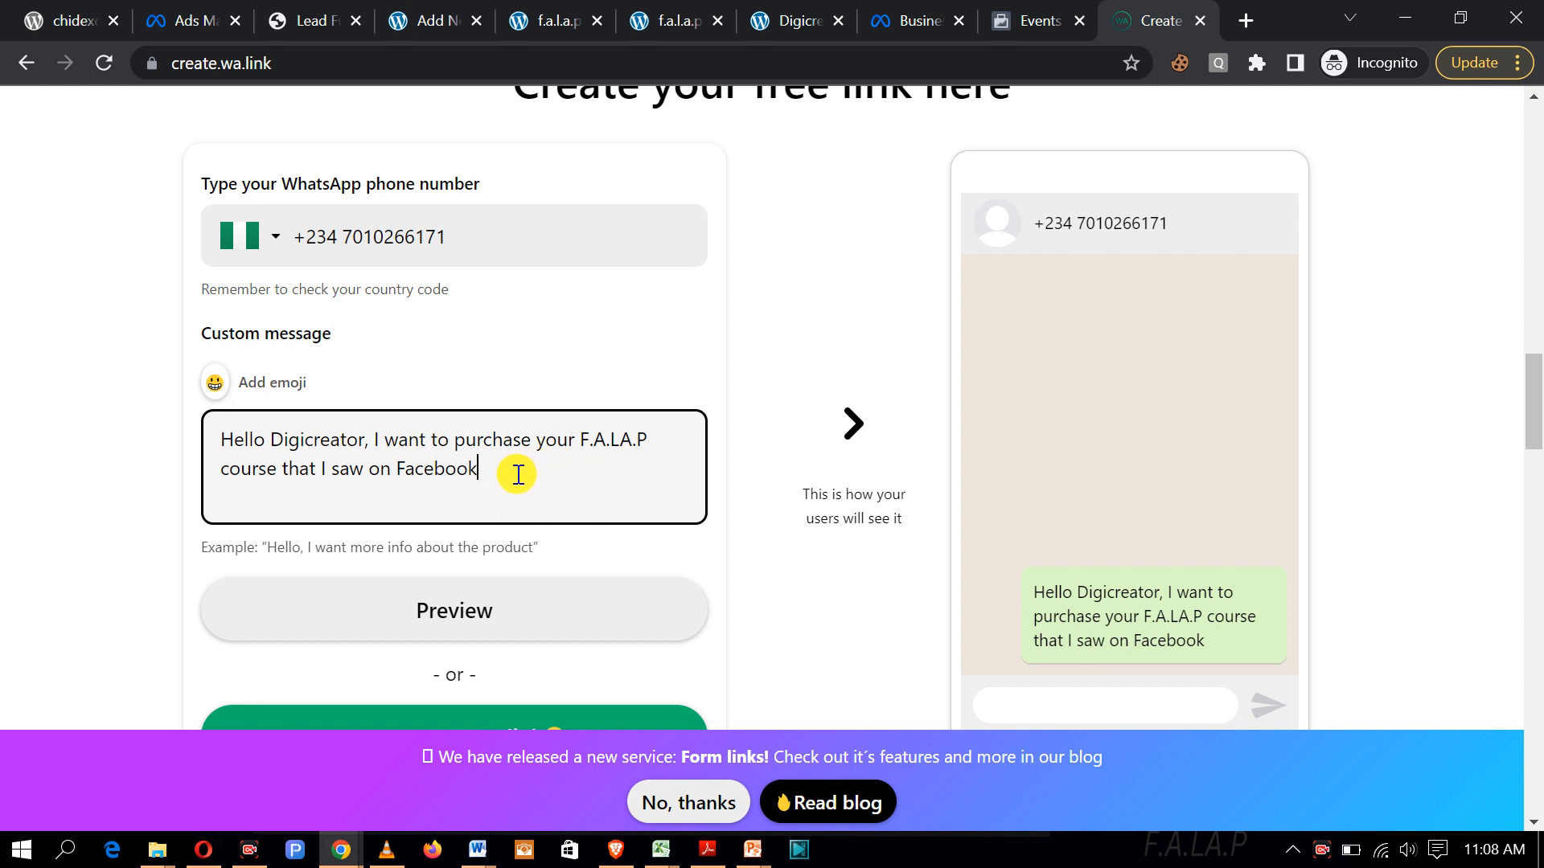
scroll(519, 475, "down", 1)
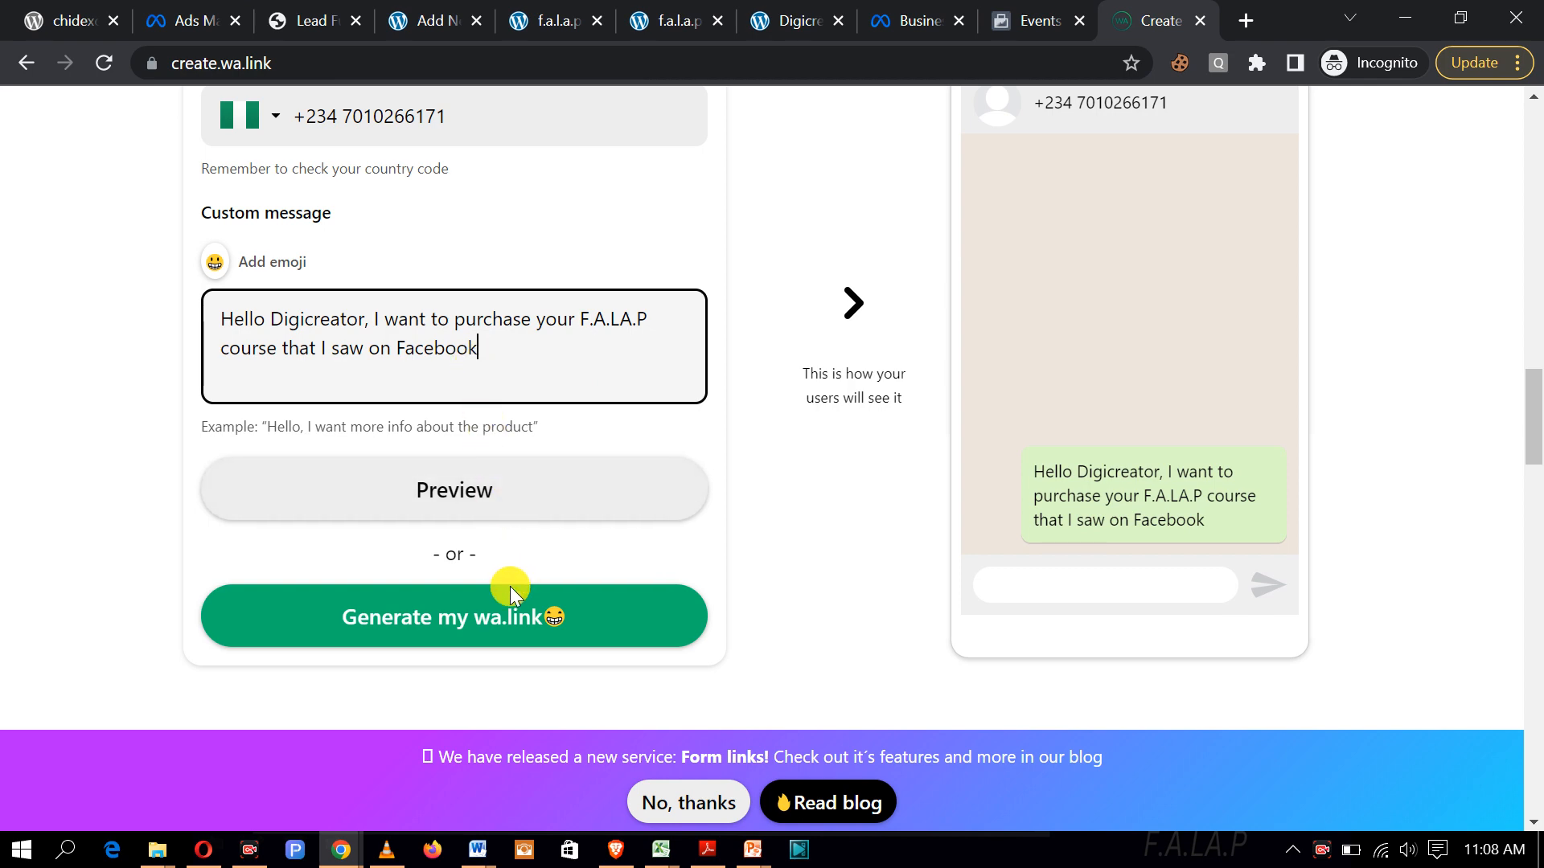
left_click(517, 635)
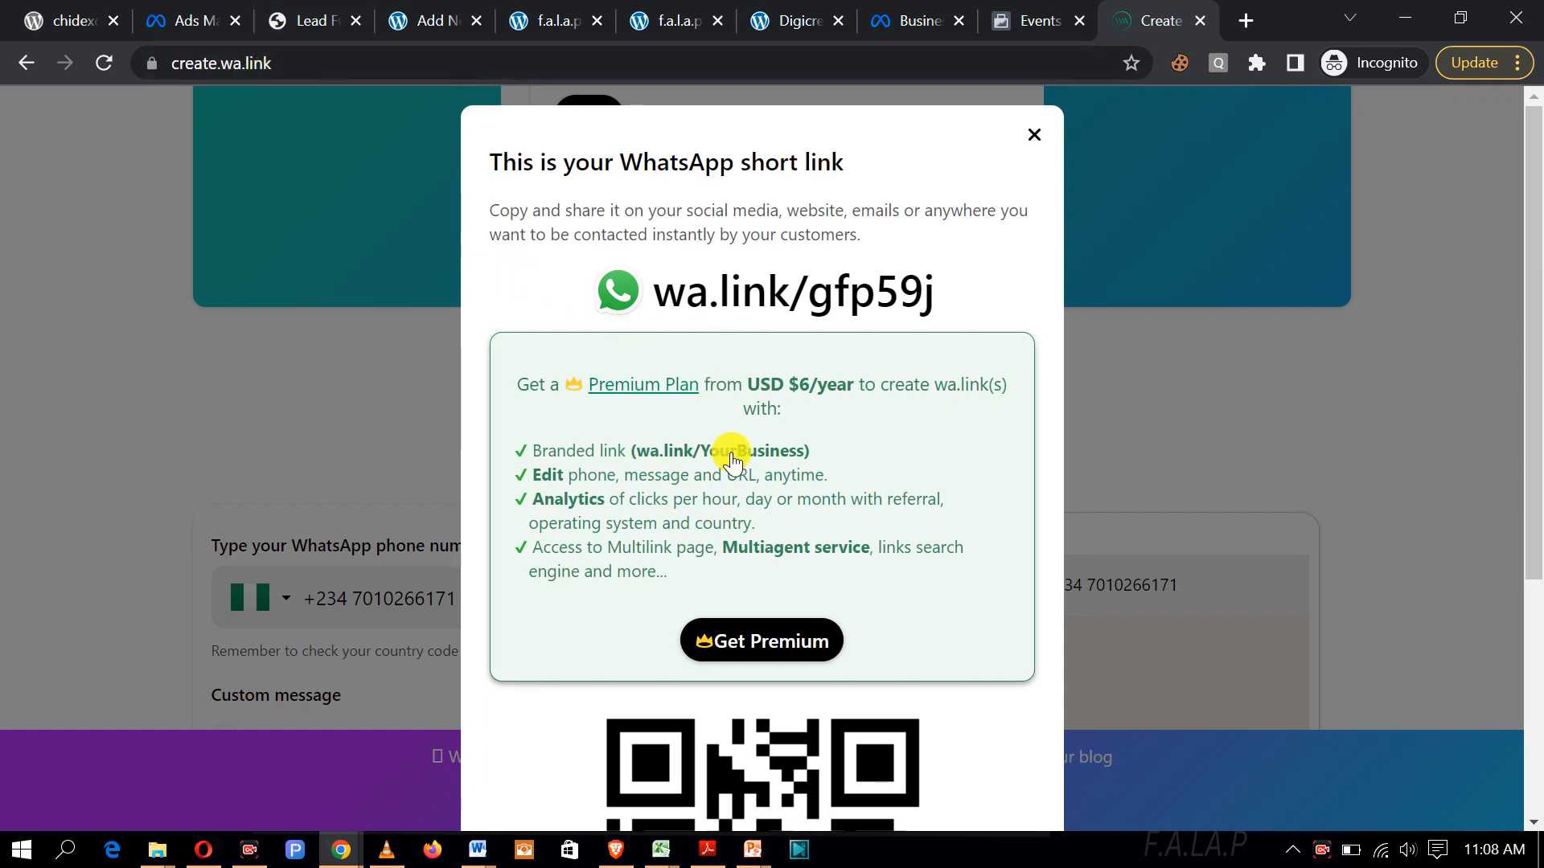
scroll(706, 407, "down", 5)
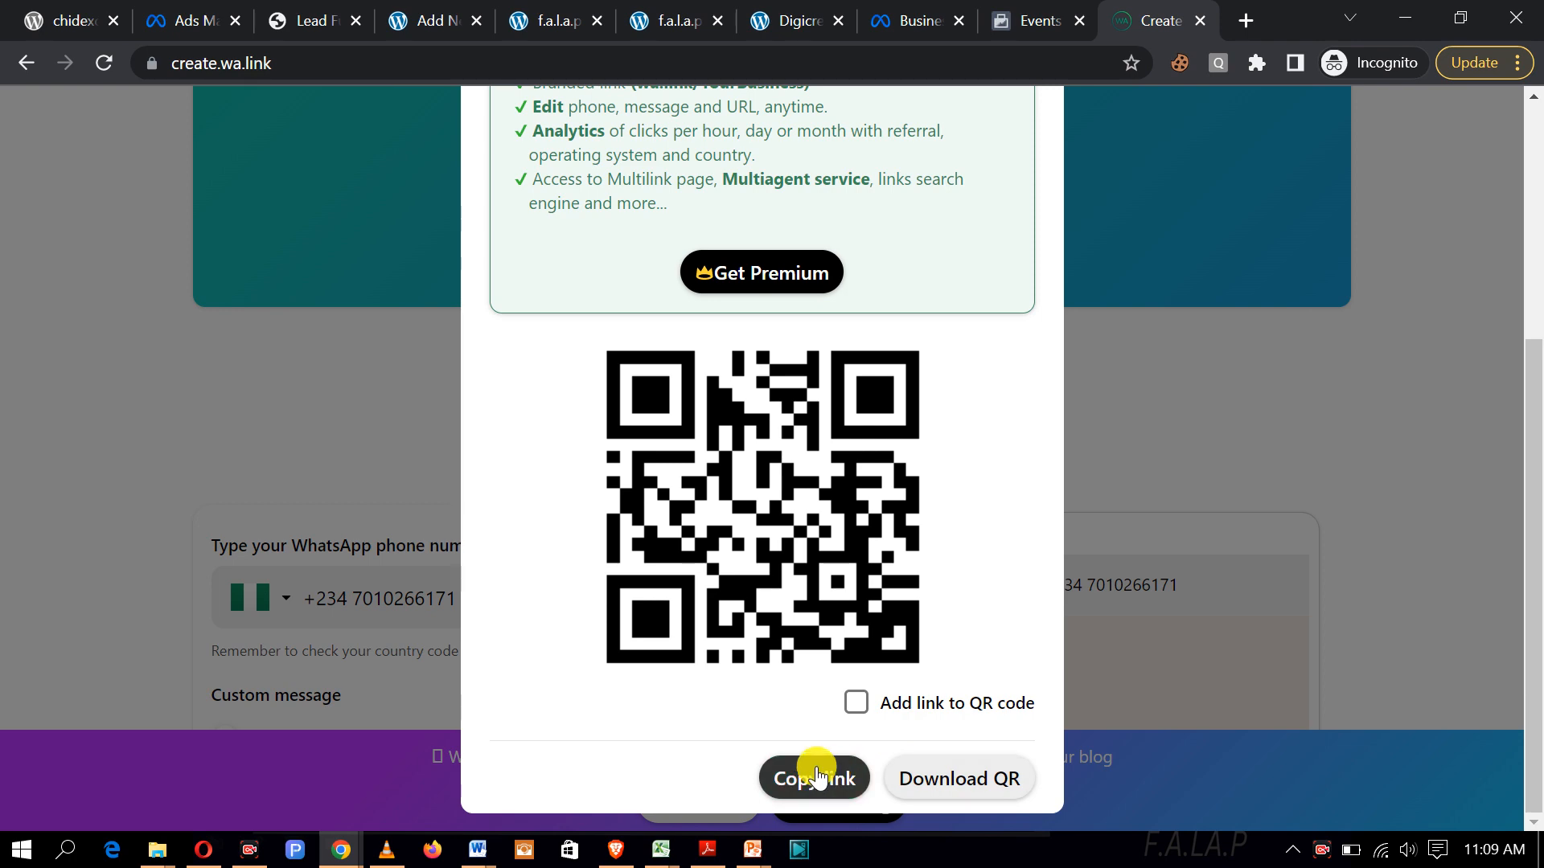
left_click(817, 776)
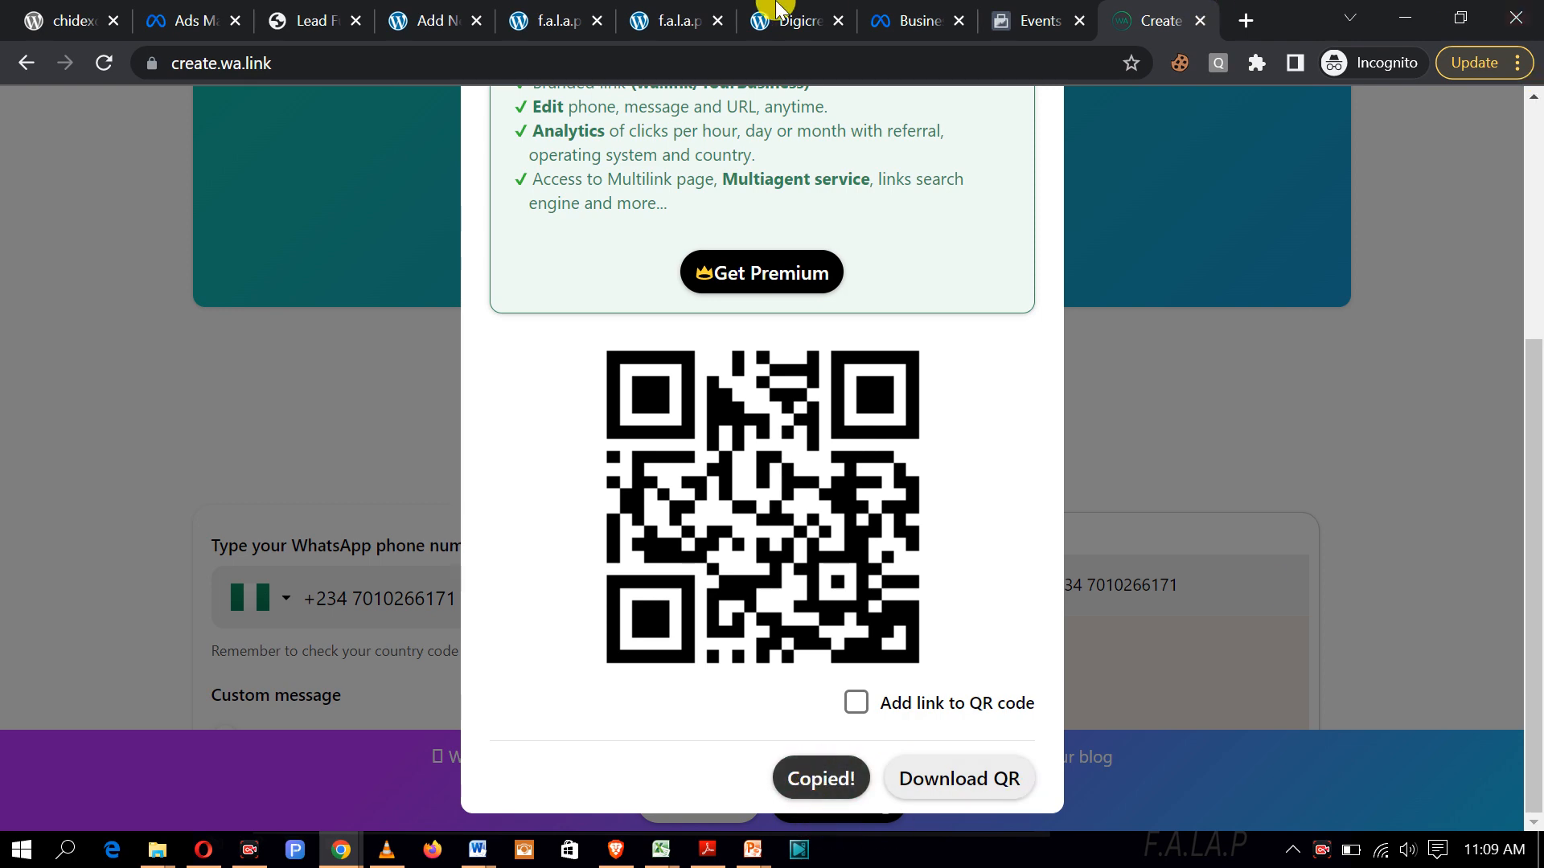
left_click(541, 24)
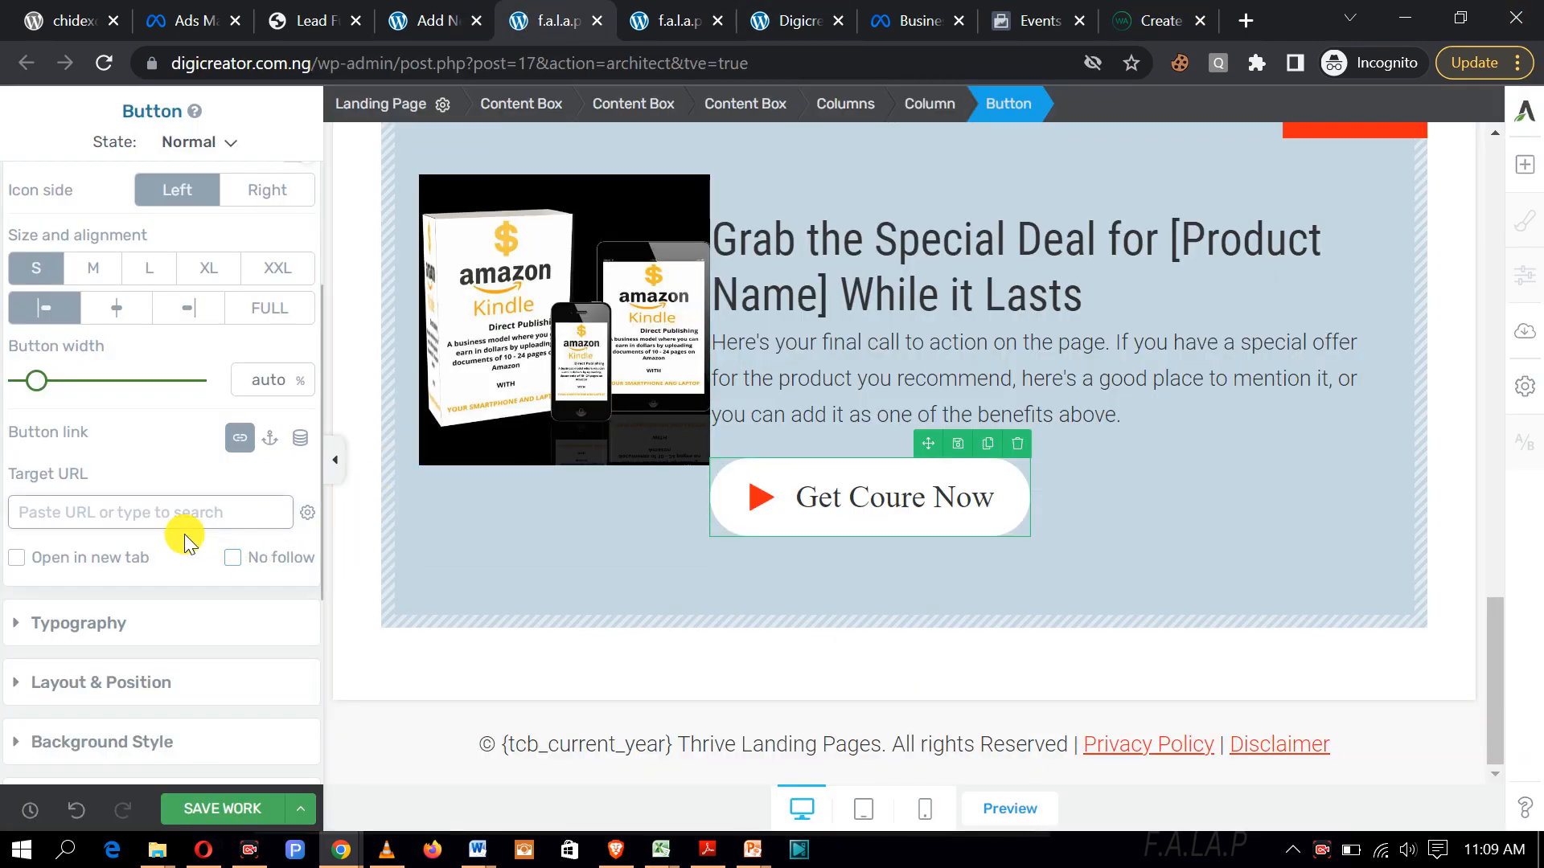
left_click(168, 515)
key("ctrl+v")
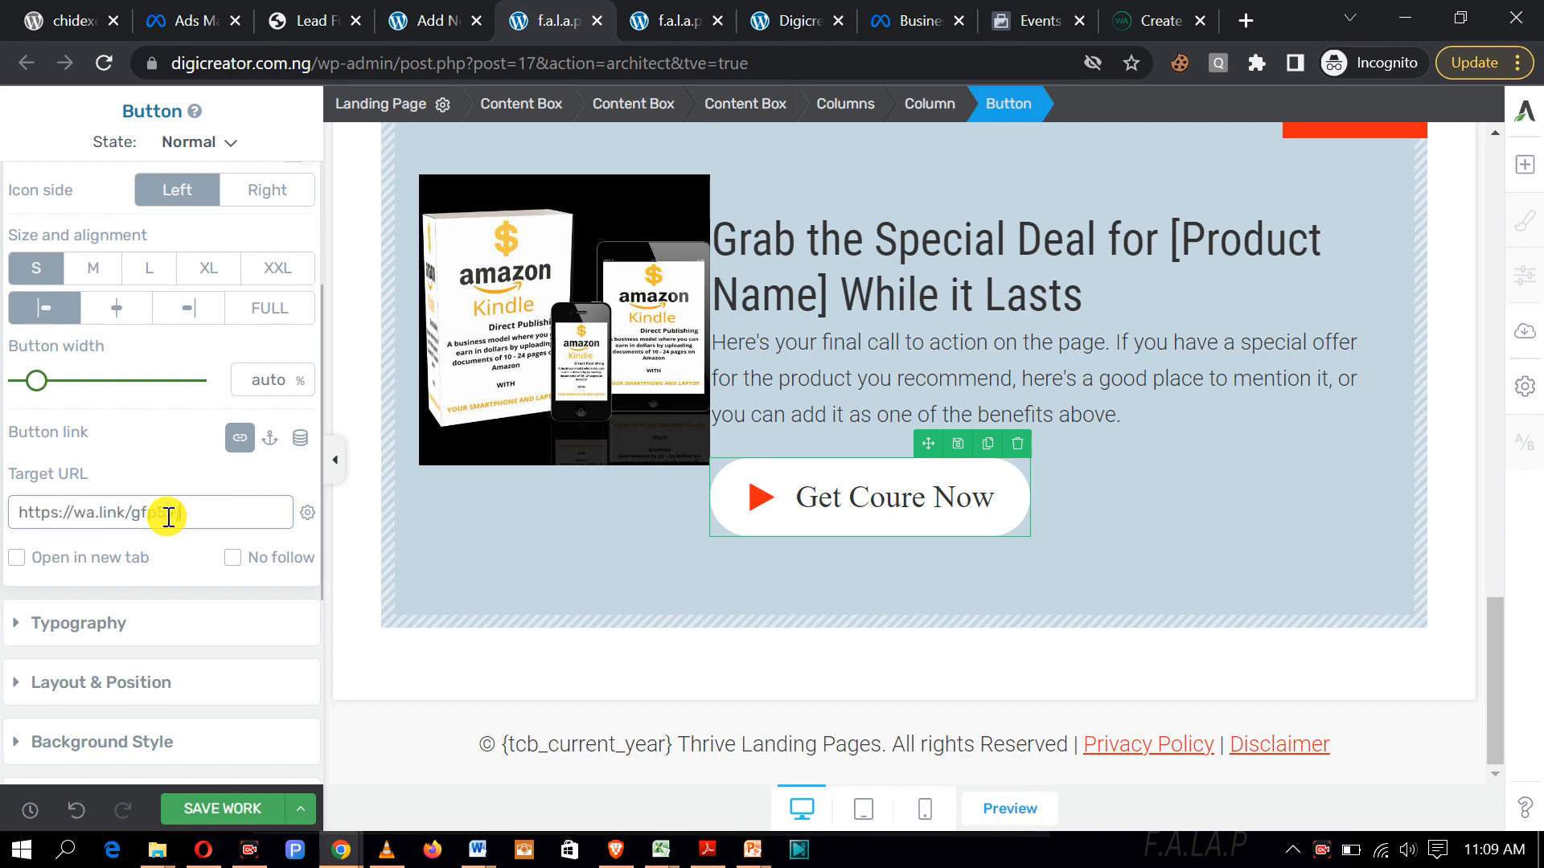
left_click(240, 808)
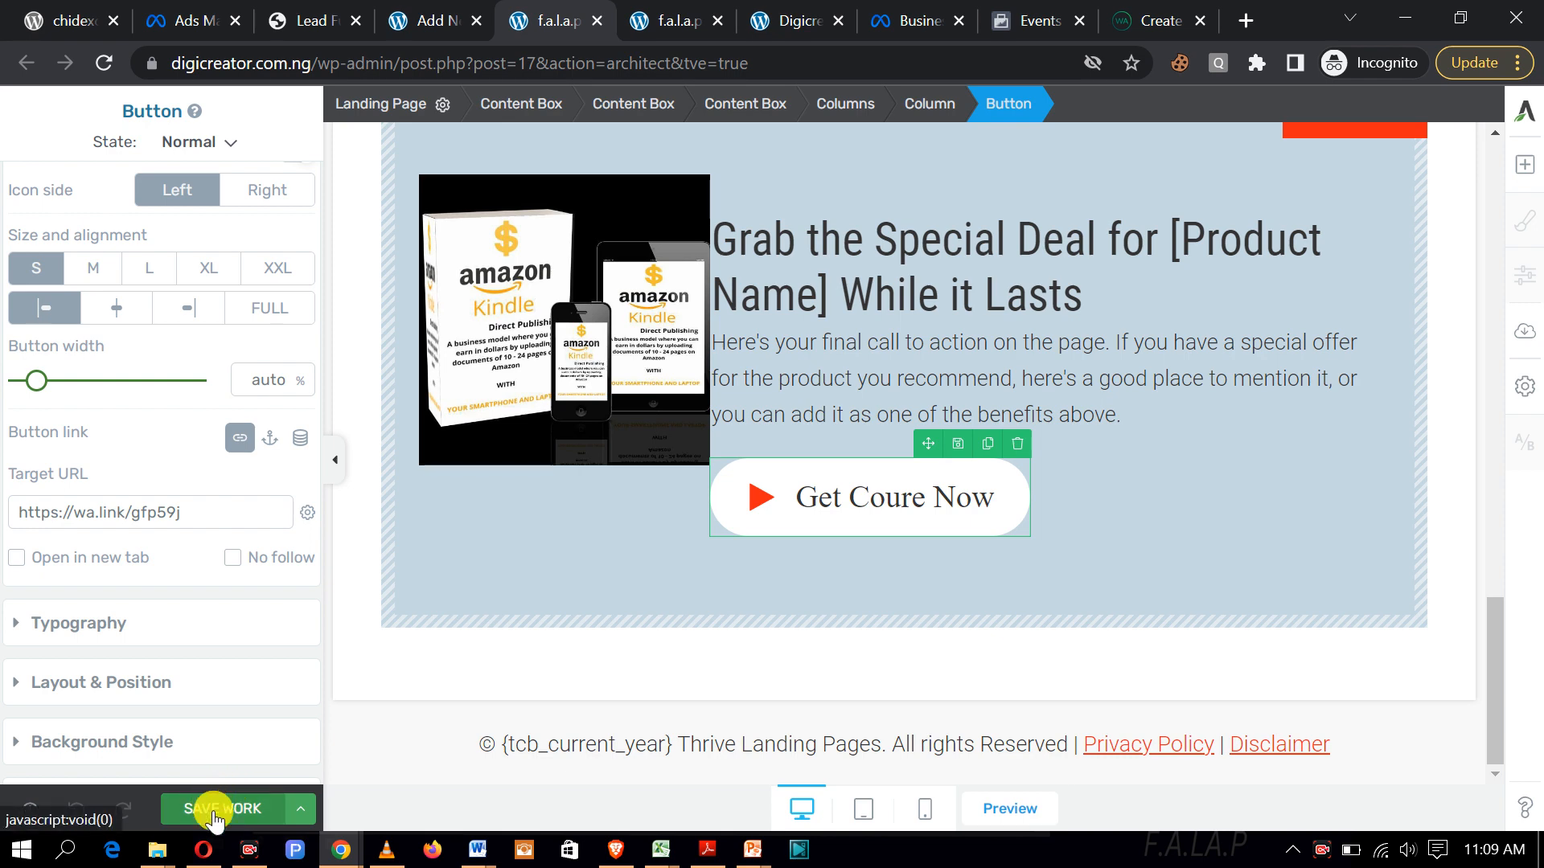
left_click(230, 809)
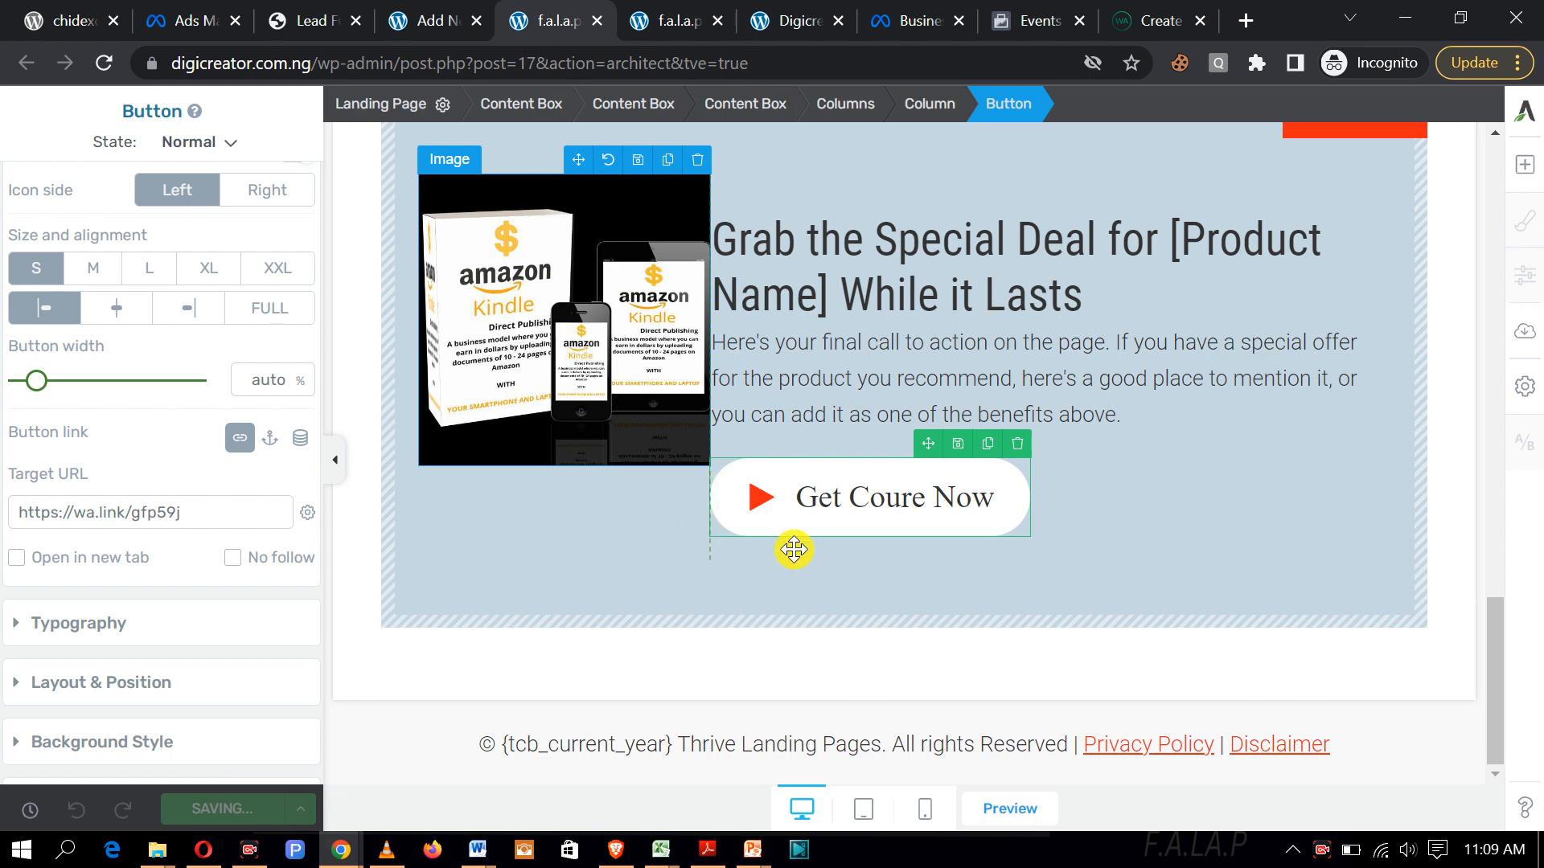
Step: Reload the live f.a.l.a.p page and test the 'Get Coure Now' button
left_click(656, 20)
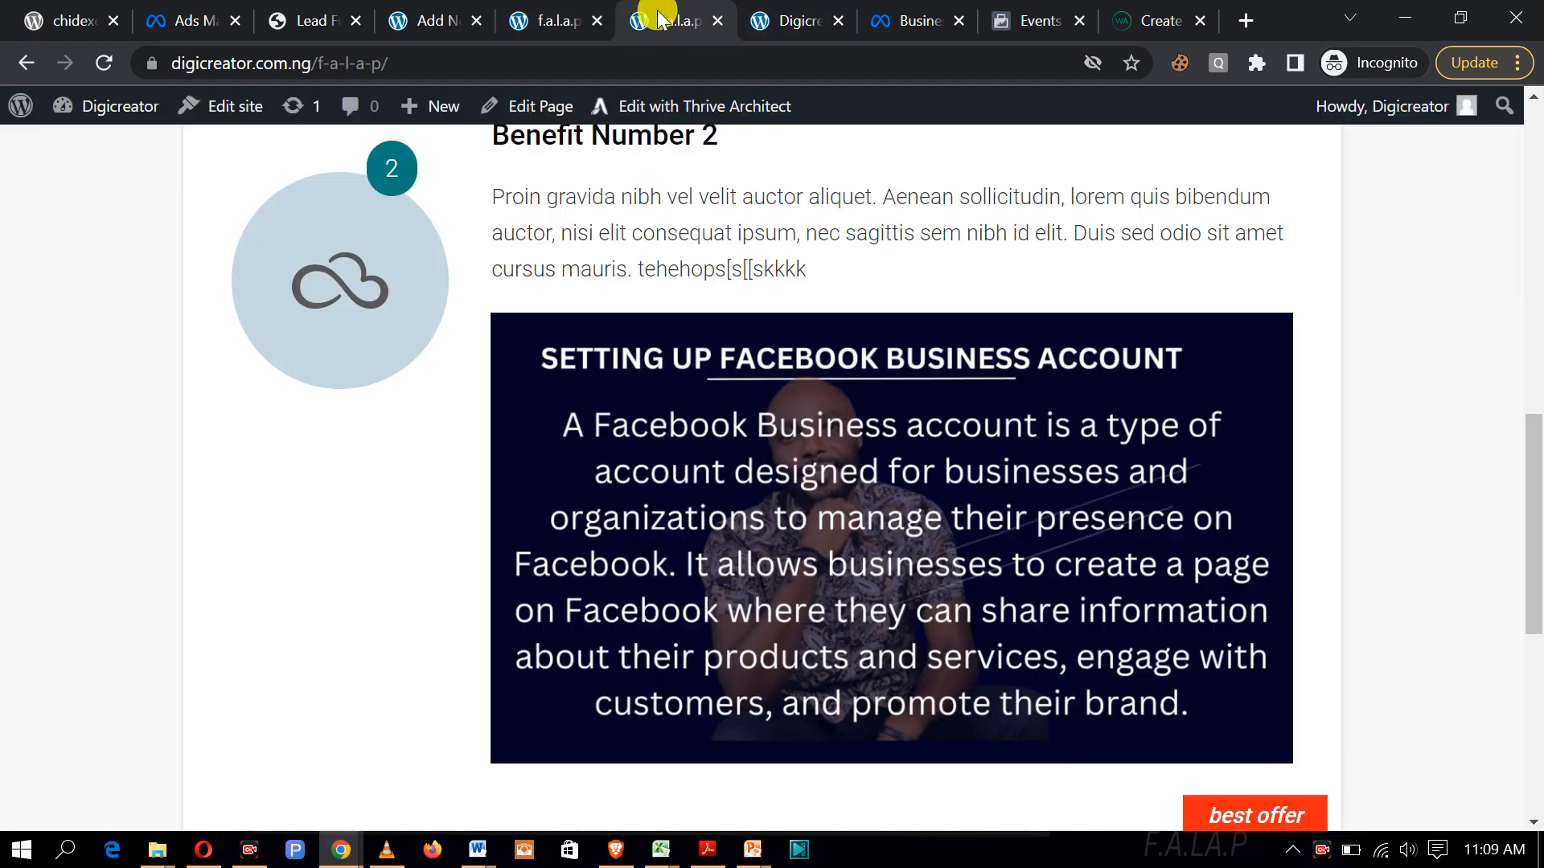
scroll(804, 282, "down", 1)
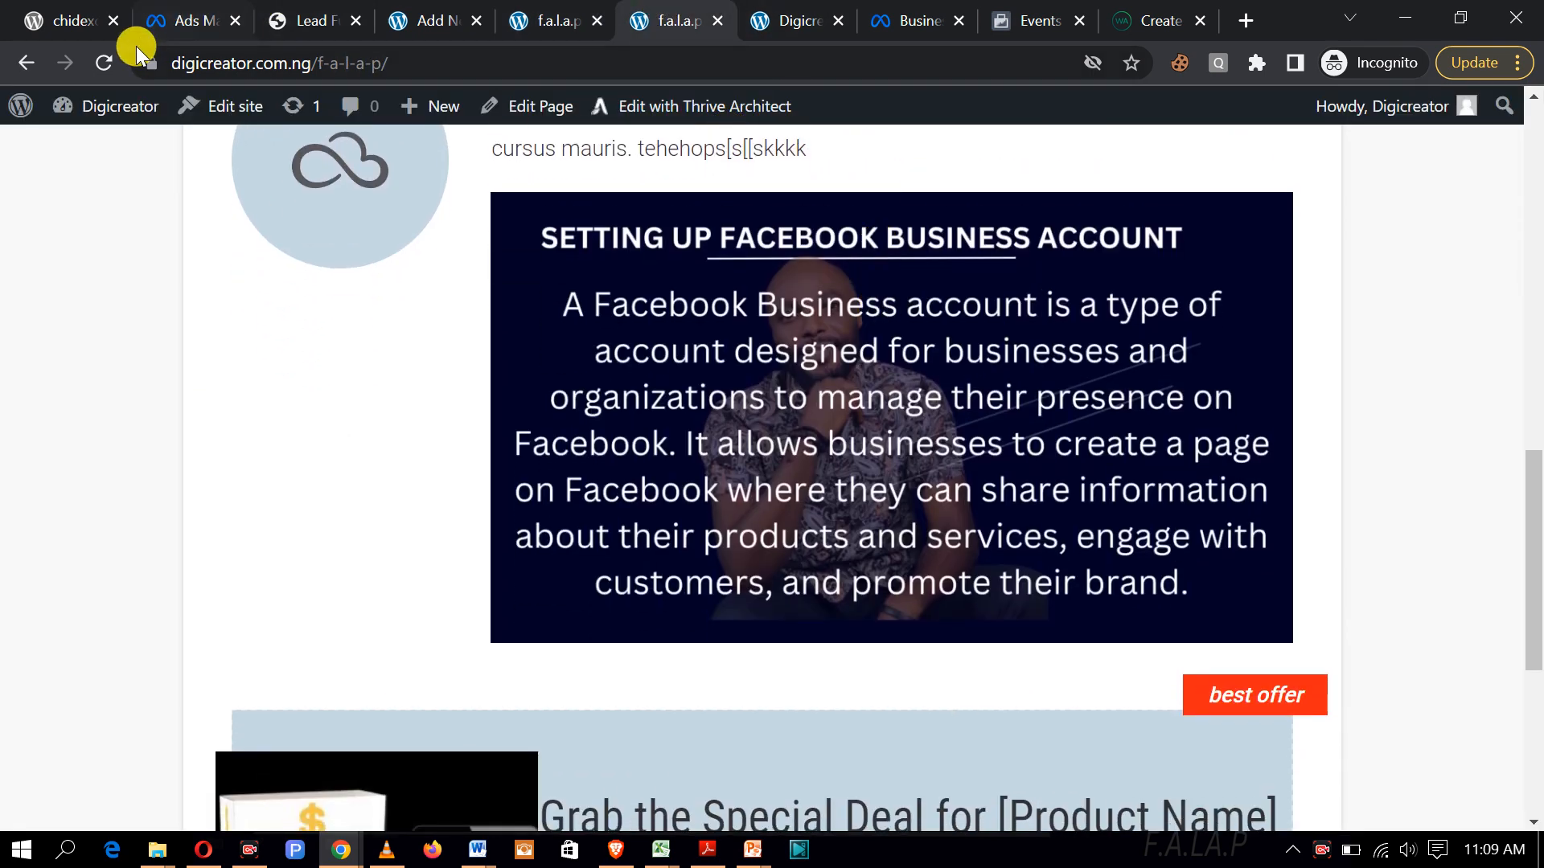
left_click(105, 63)
scroll(979, 163, "down", 5)
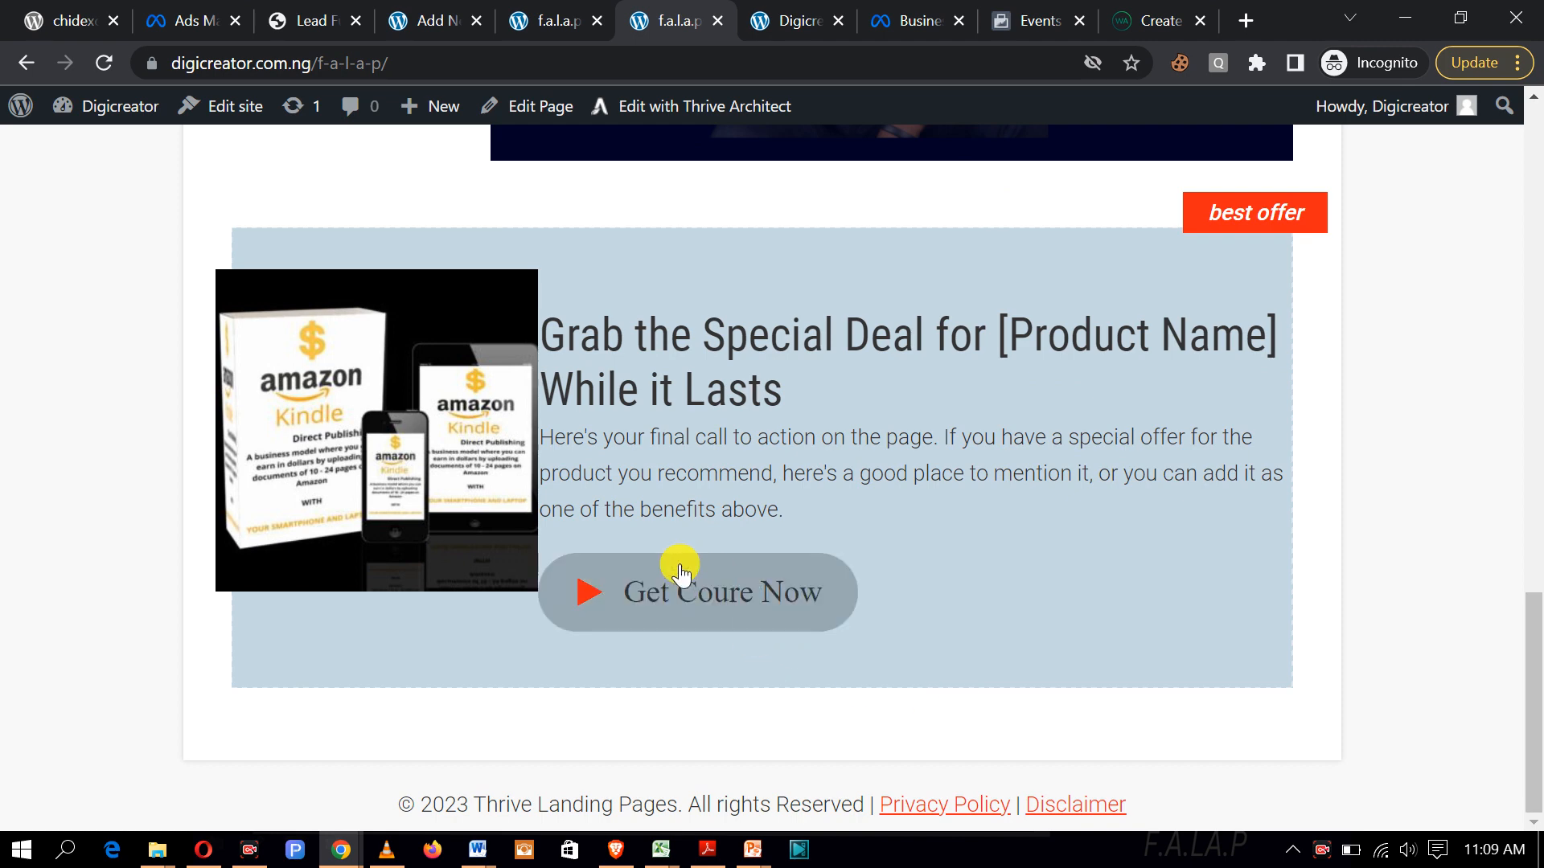
left_click(726, 595)
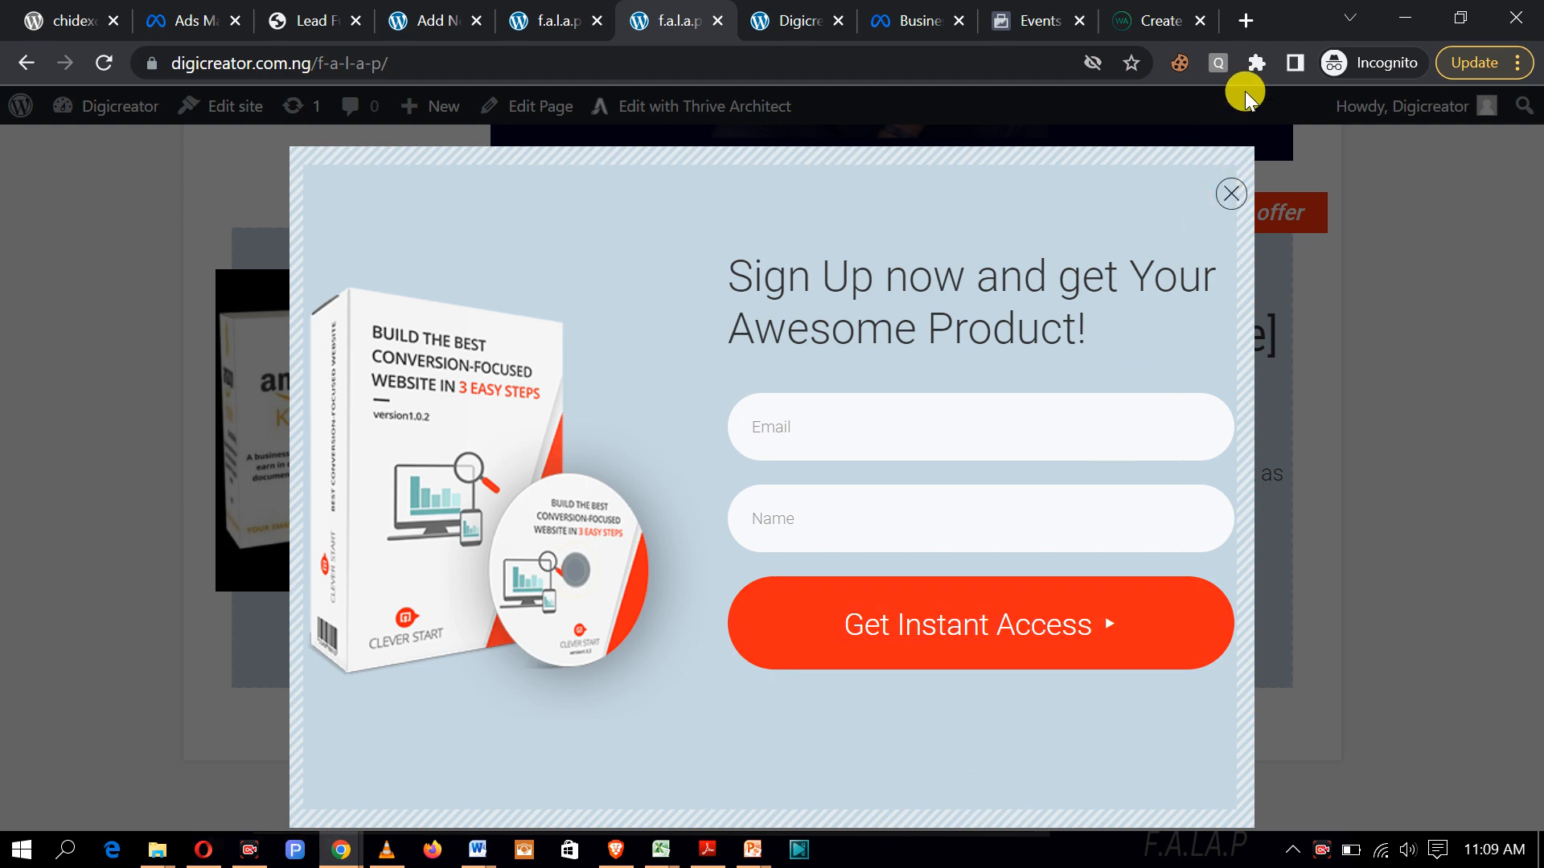
Step: Close the signup popup, reload the live page, and return to Thrive Architect
double_click(1245, 199)
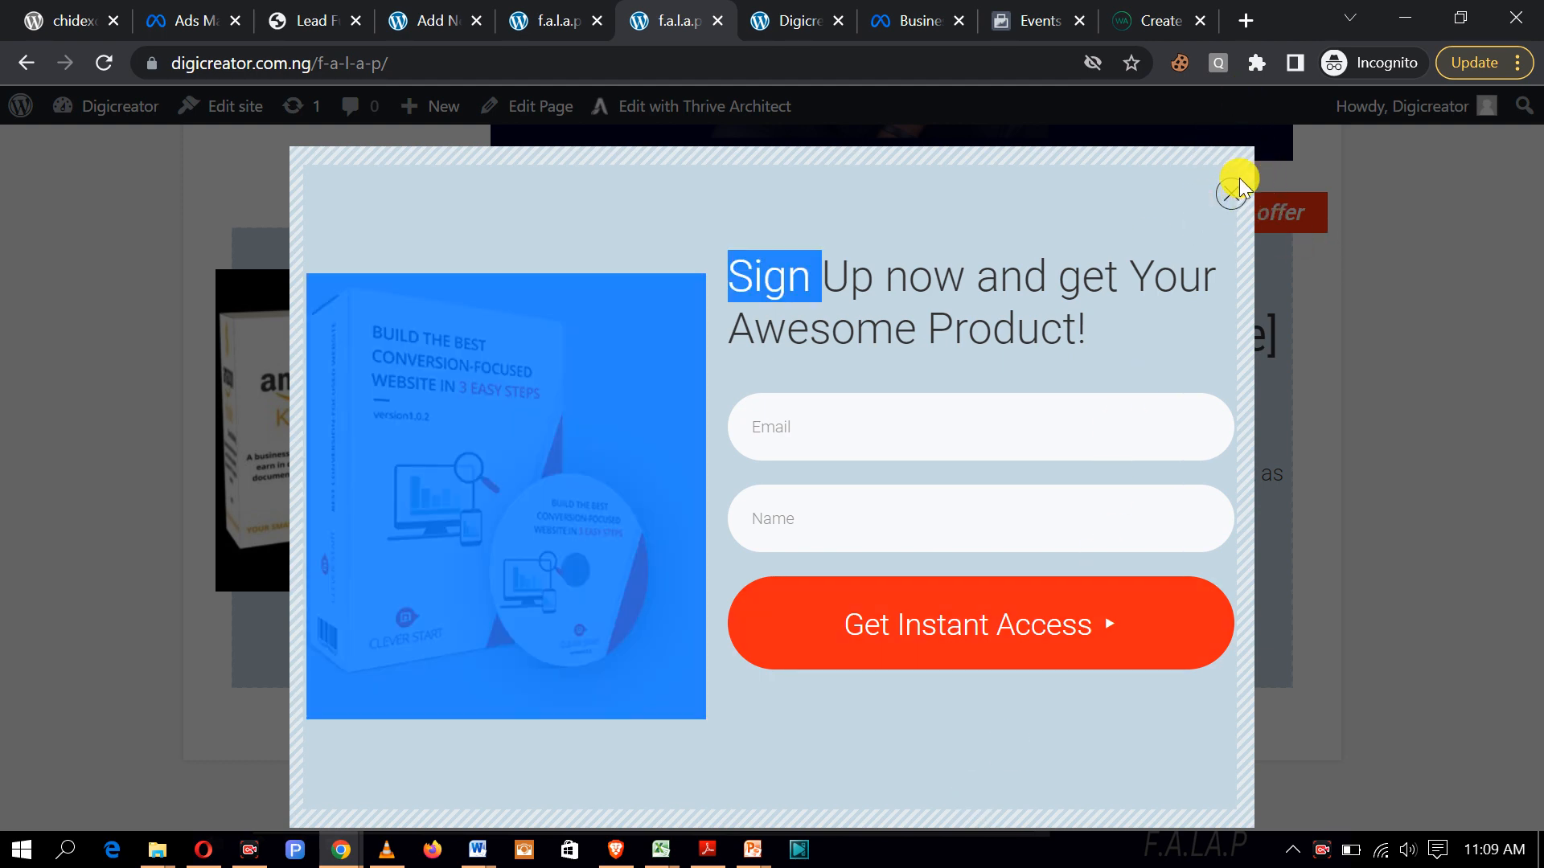
left_click(1253, 201)
left_click(103, 62)
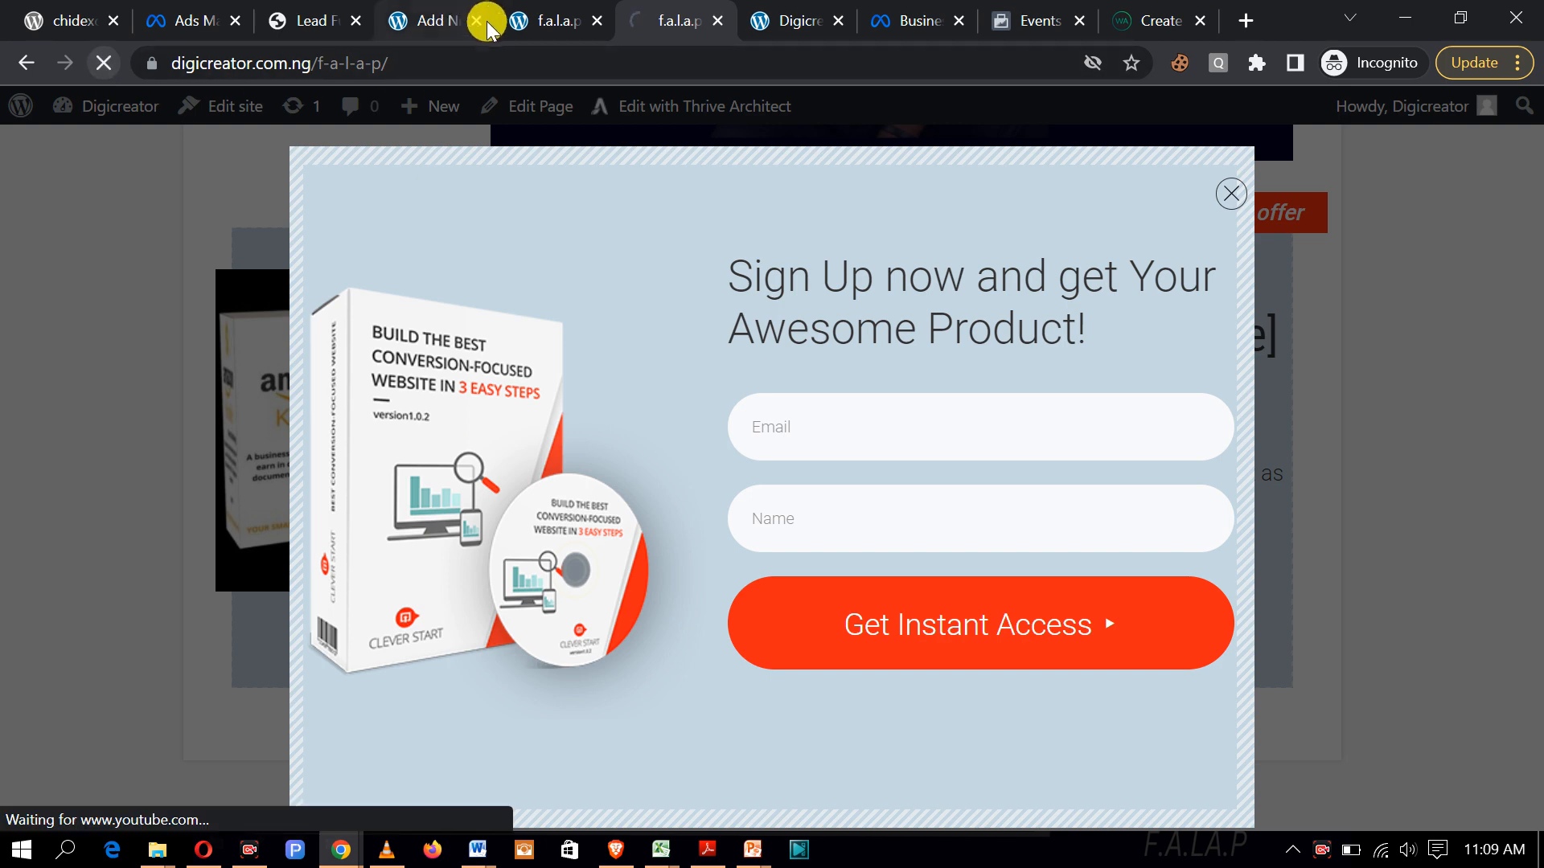
left_click(547, 28)
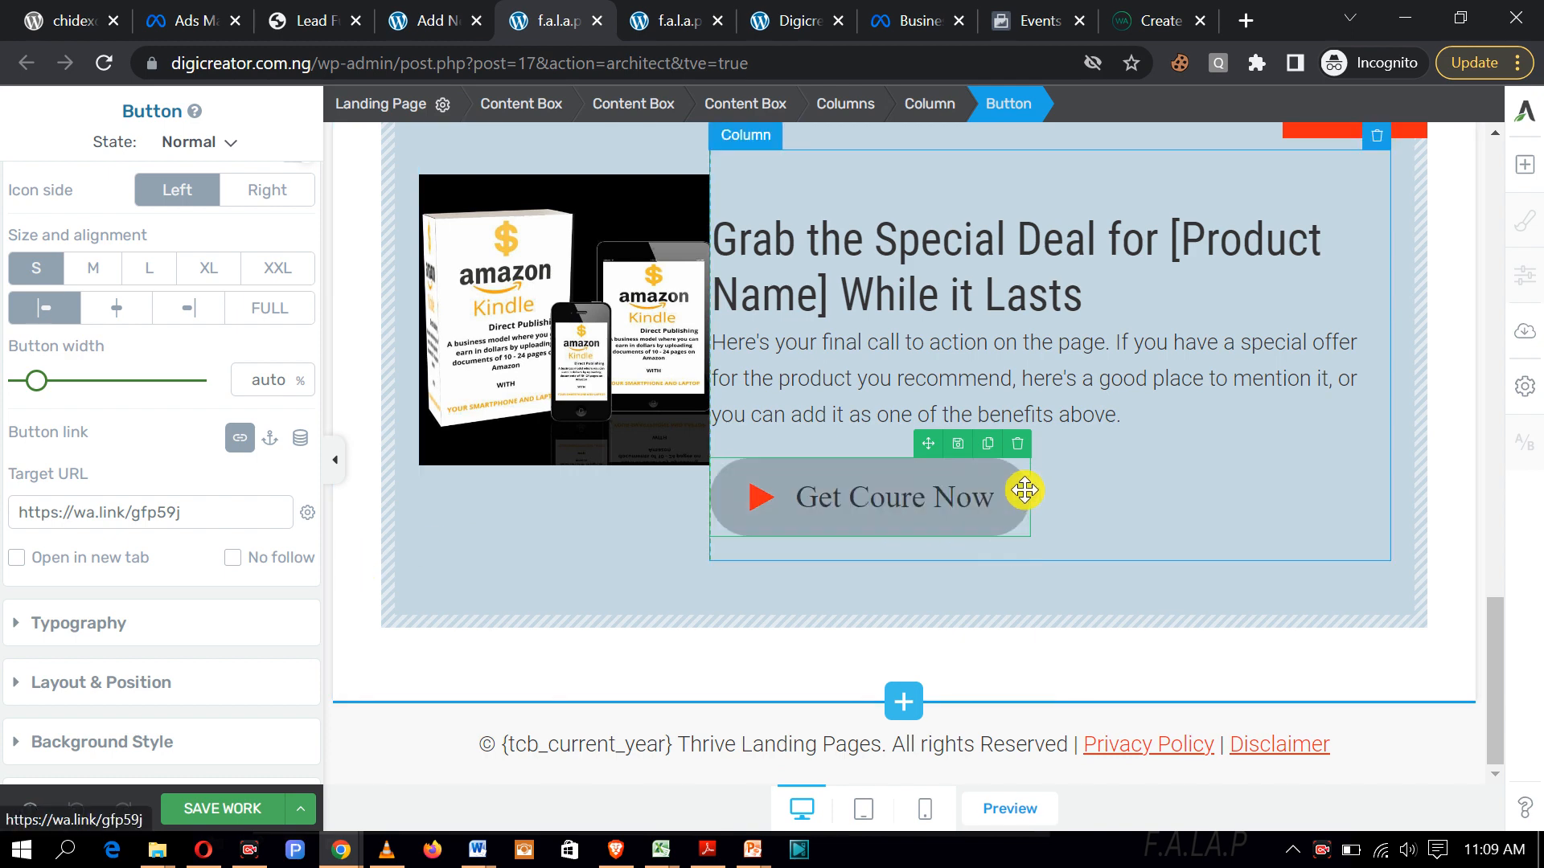
Step: Replace the 'Get Coure Now' button with a new button below the offer paragraph
left_click(1018, 444)
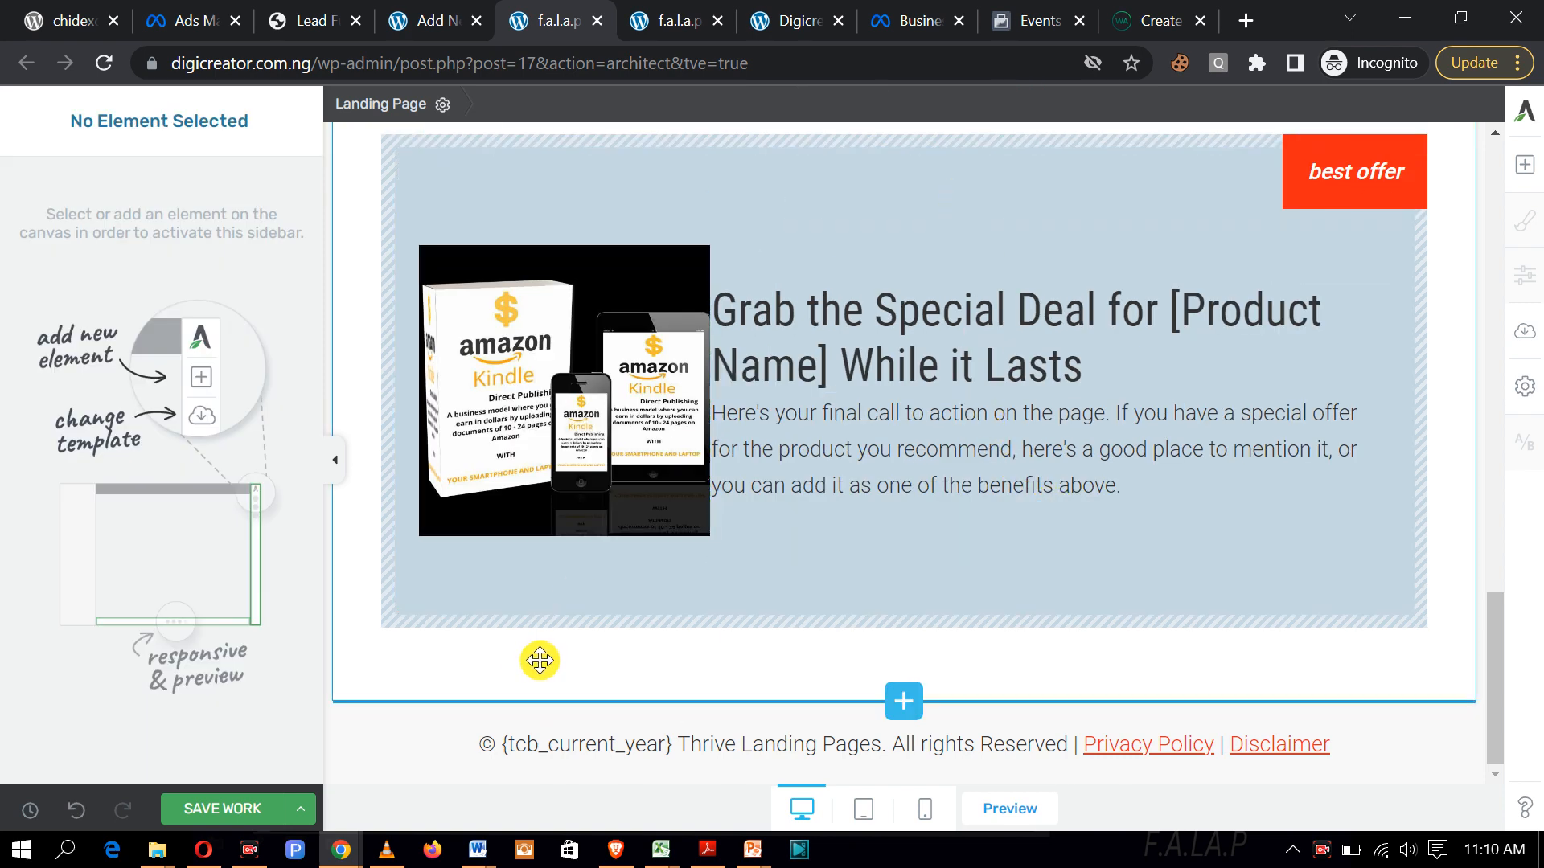
left_click(1526, 168)
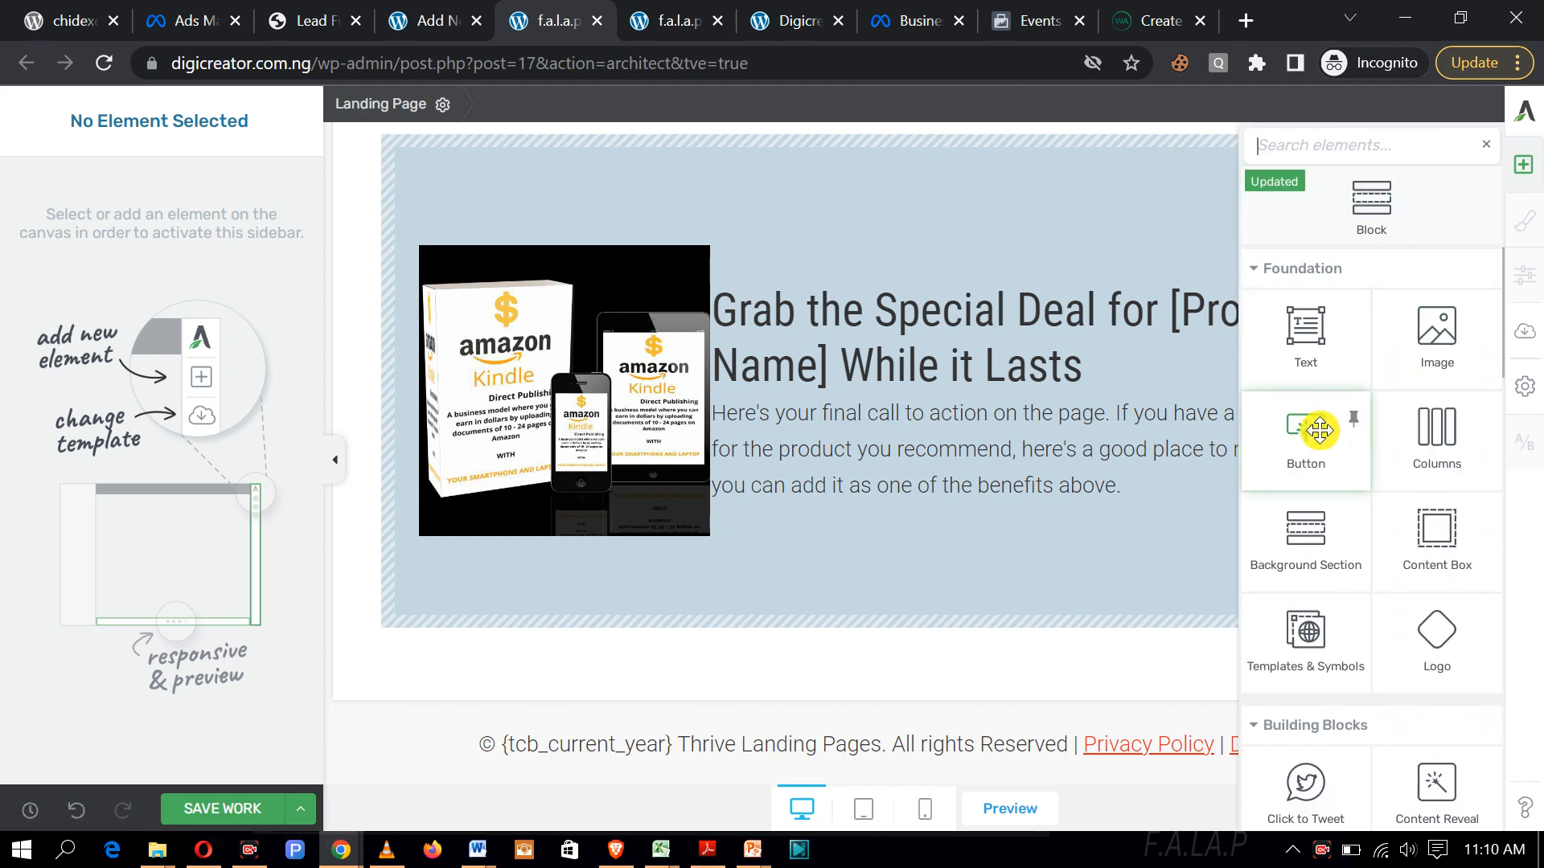
left_click_drag(1319, 430, 998, 520)
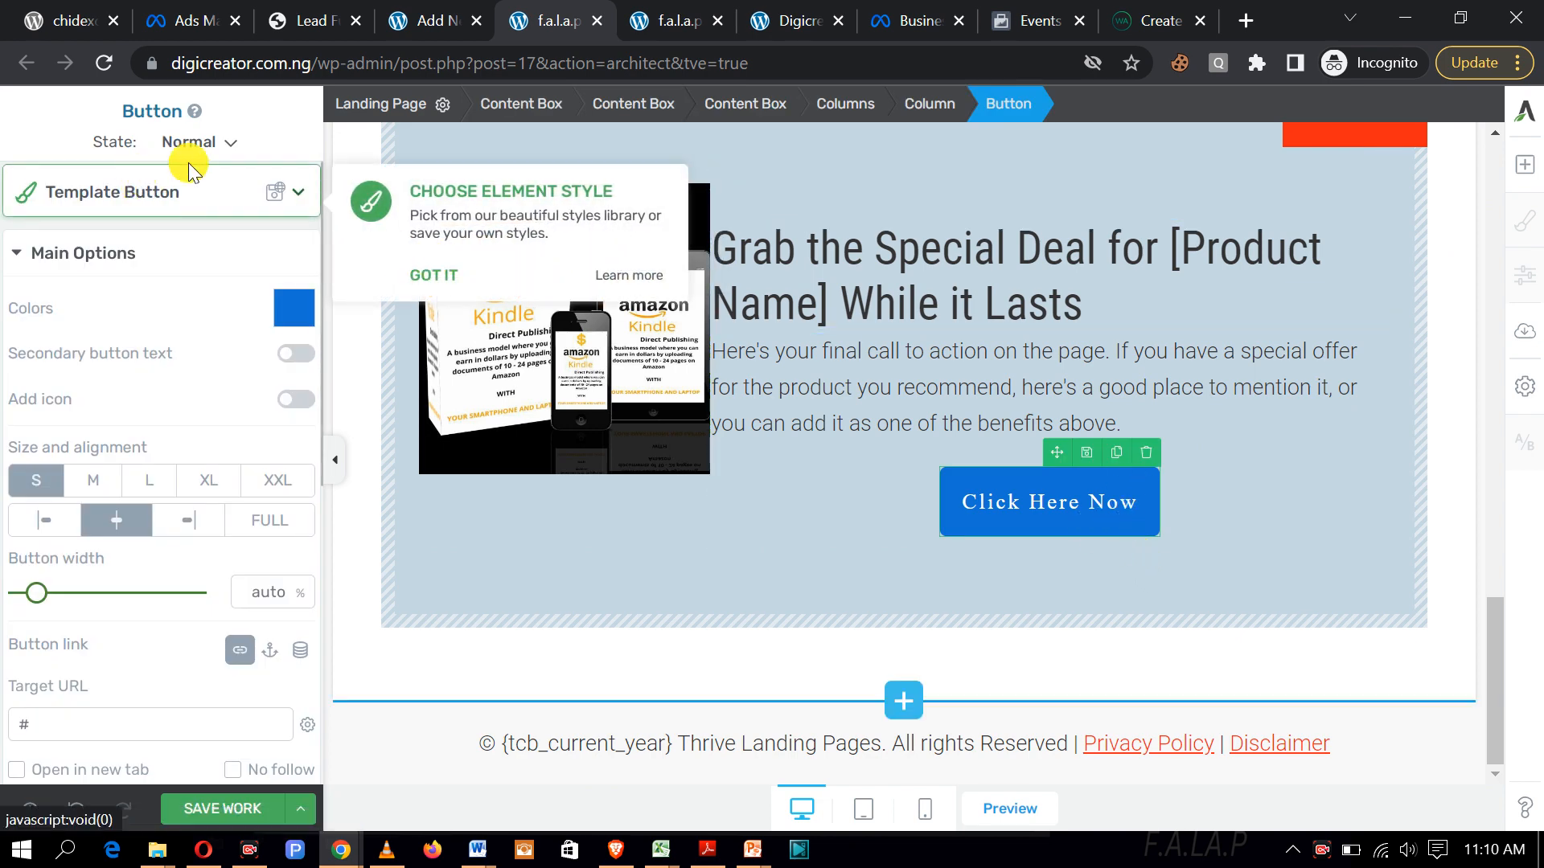
Step: Apply the rounded Borders 03 template style to the new button
left_click(299, 195)
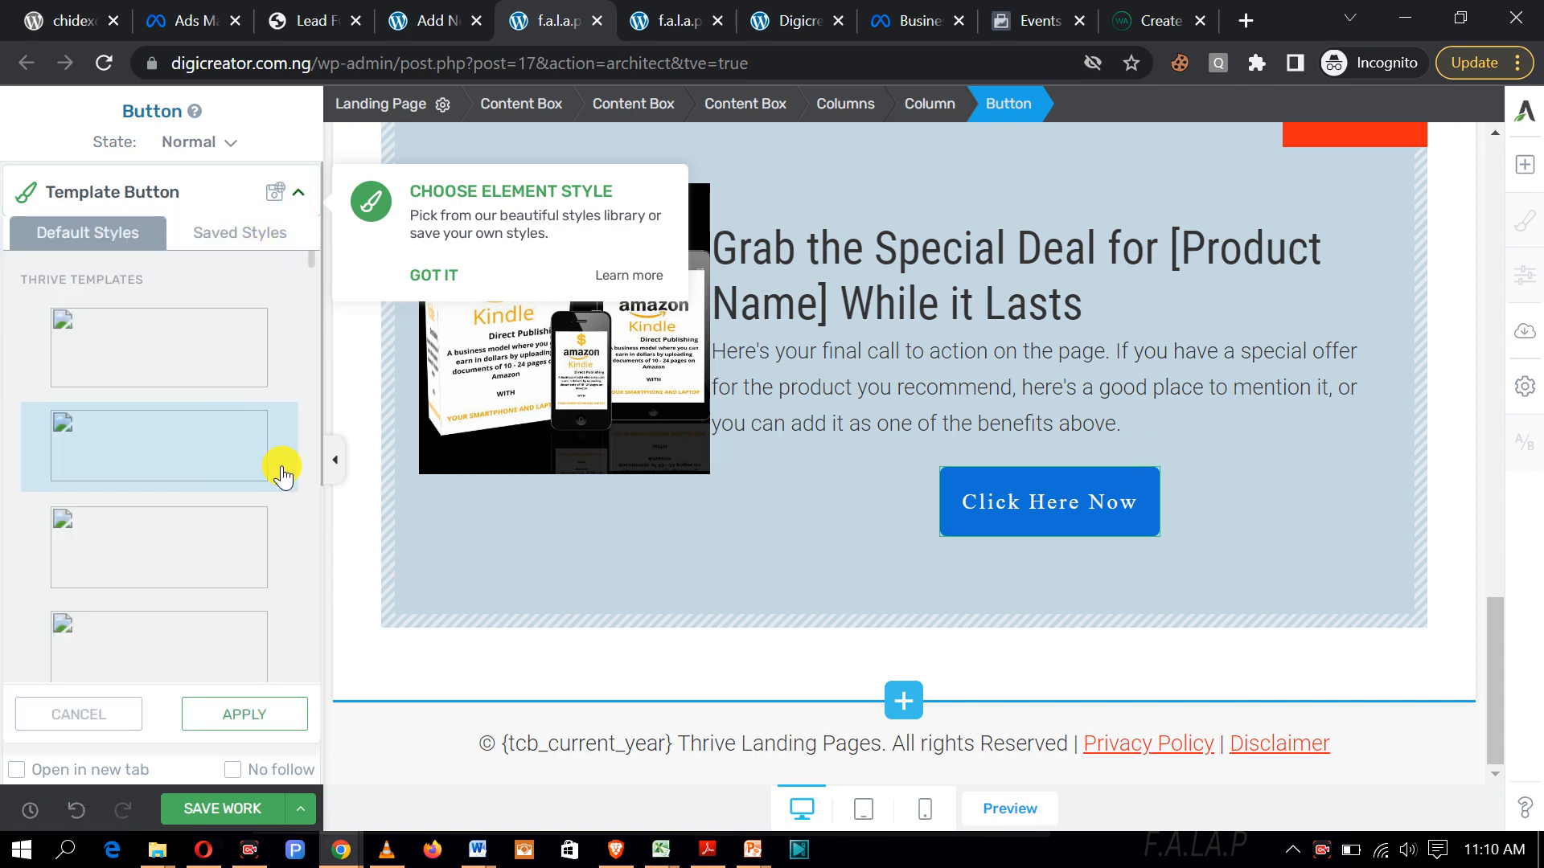
scroll(158, 586, "down", 3)
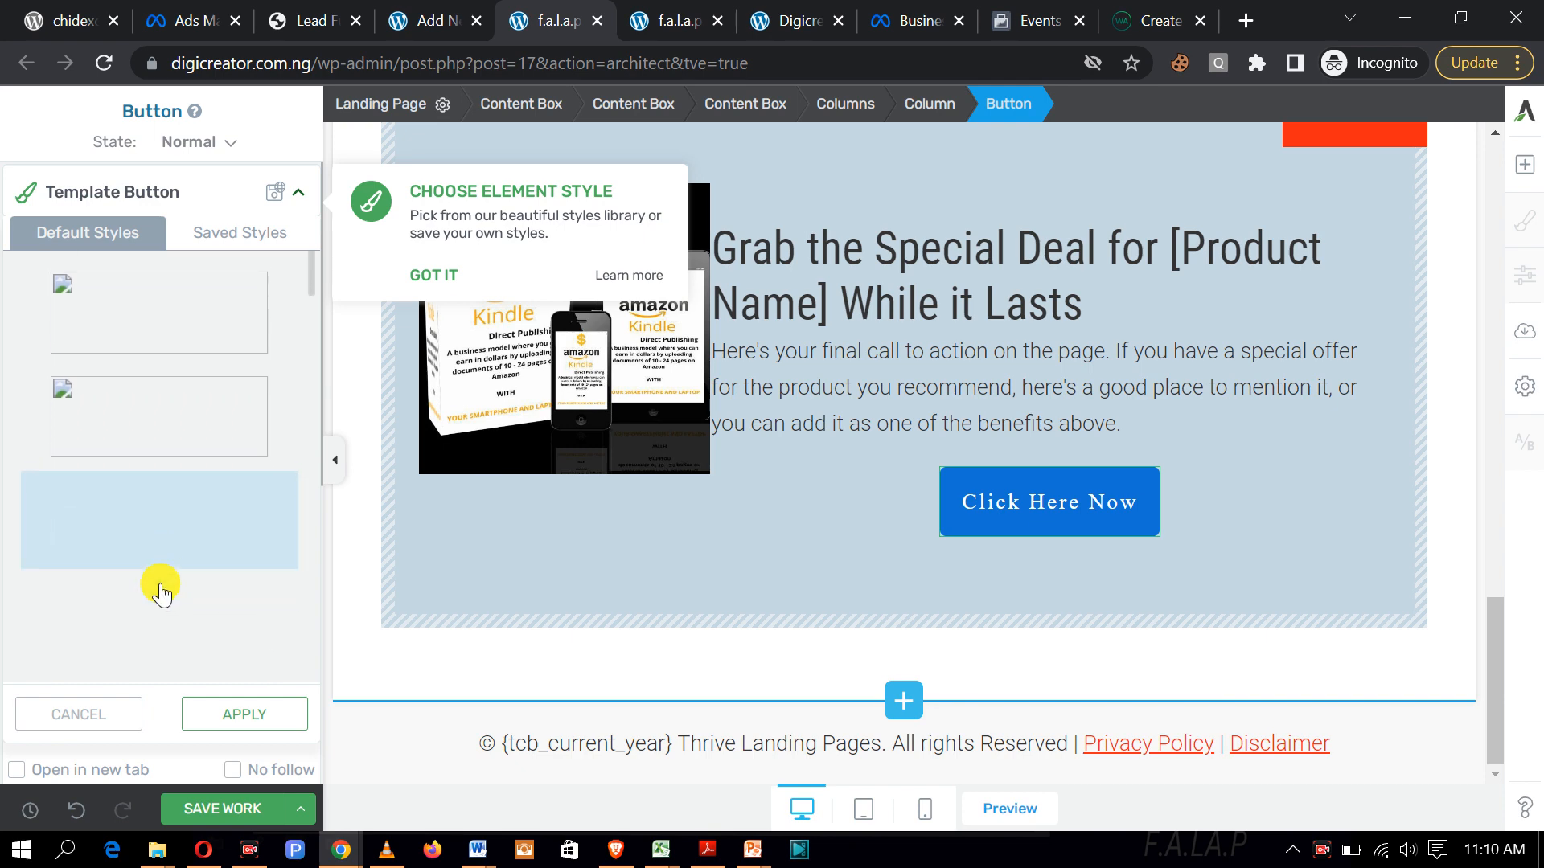
scroll(157, 587, "up", 3)
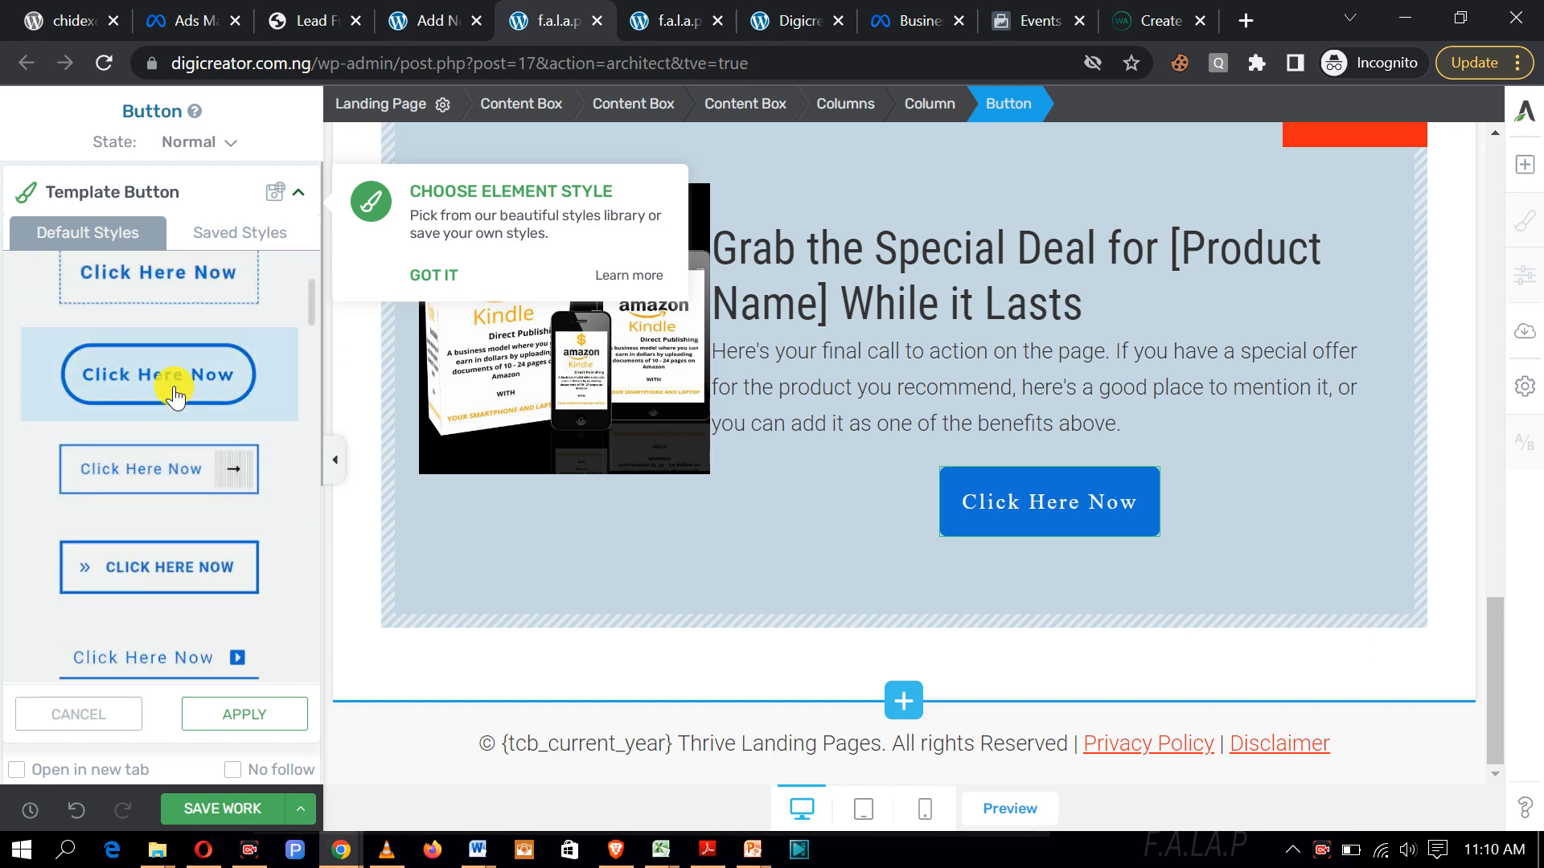
left_click(197, 377)
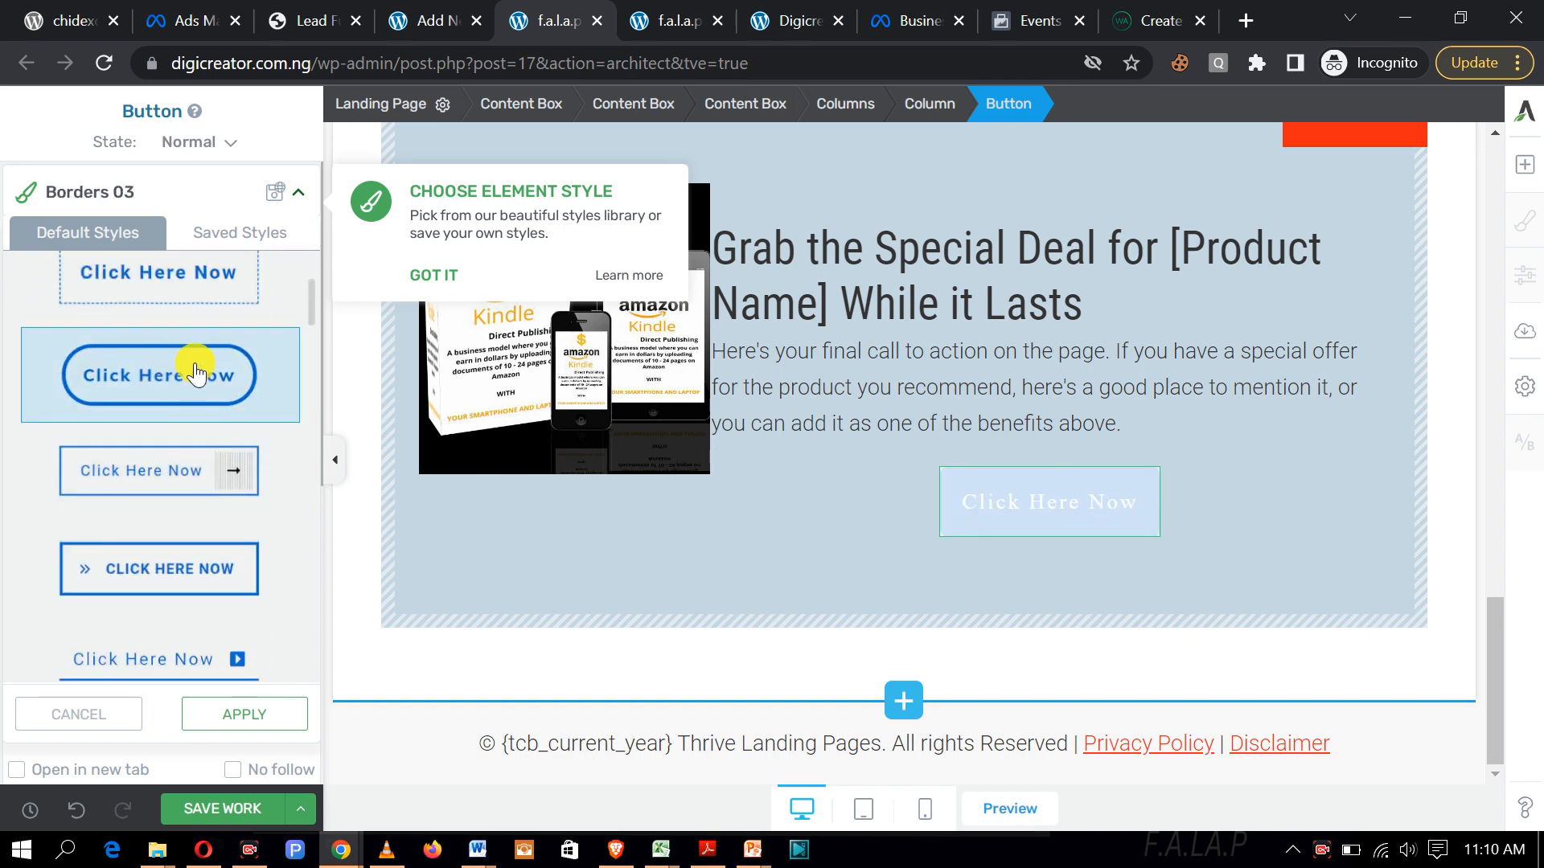
Step: Change the button label to 'Get Course Now' and make it bold
left_click(1136, 502)
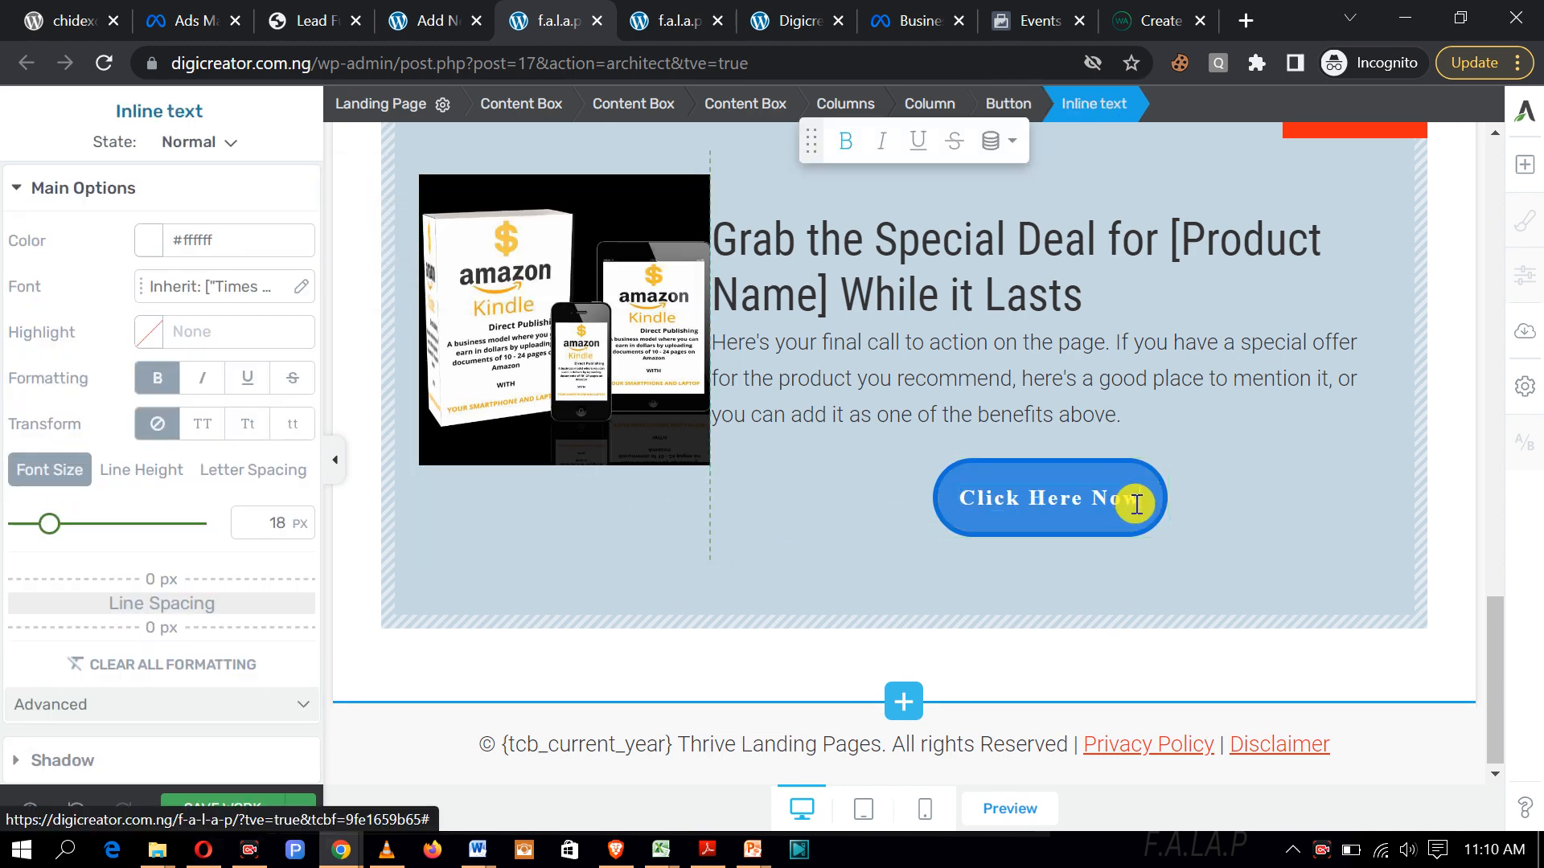
key("BackSpace")
key("BackSpace")
key("BackSpace")
key("BackSpace")
key("BackSpace")
key("BackSpace")
key("BackSpace")
key("BackSpace")
key("BackSpace")
key("BackSpace")
key("BackSpace")
key("BackSpace")
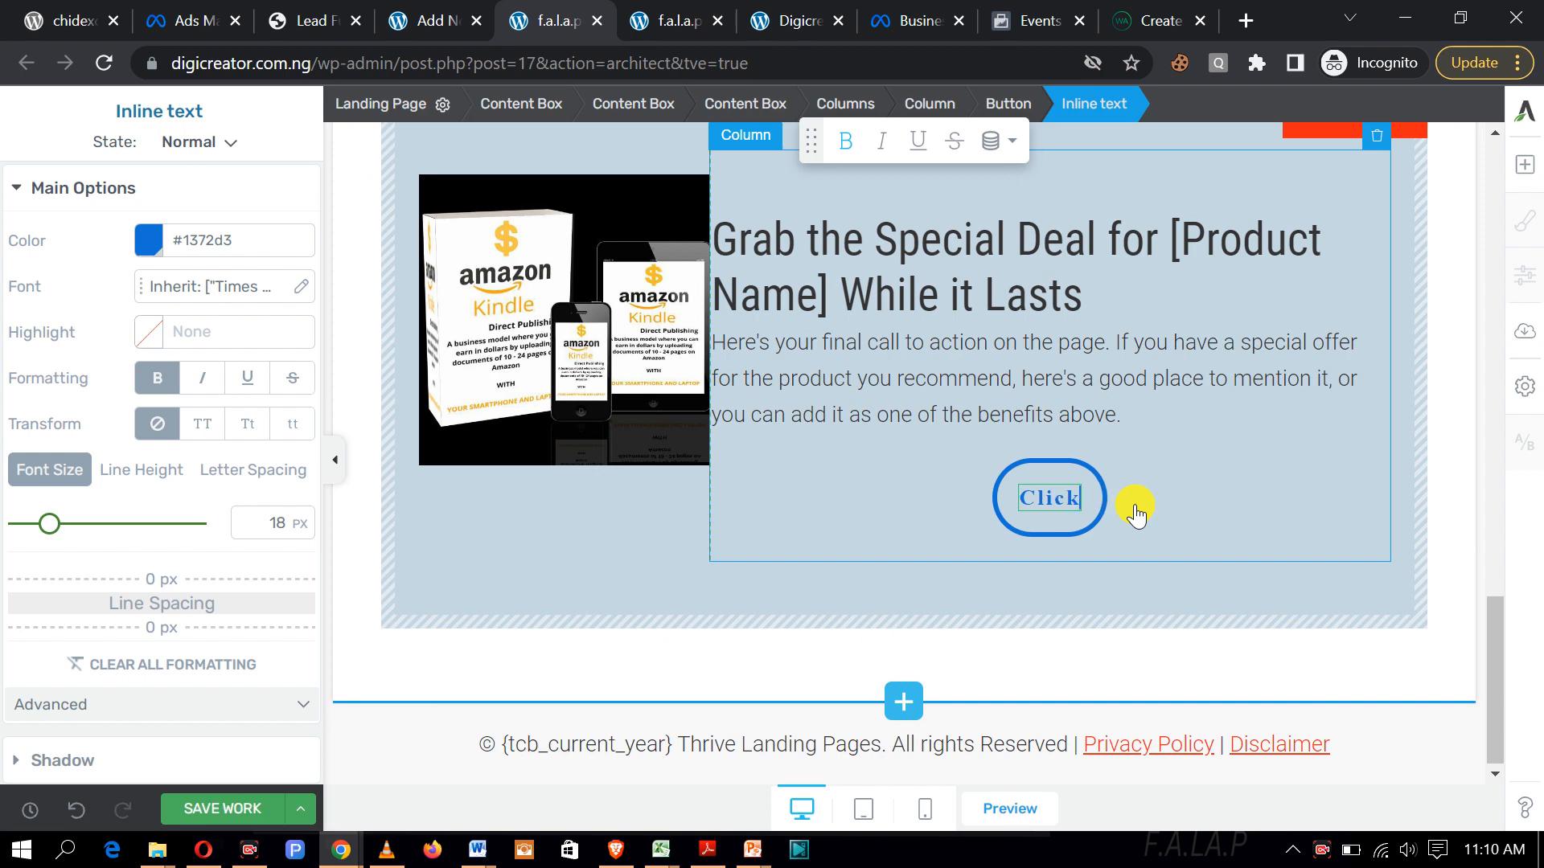
key("BackSpace")
key("BackSpace")
type("Get Cu")
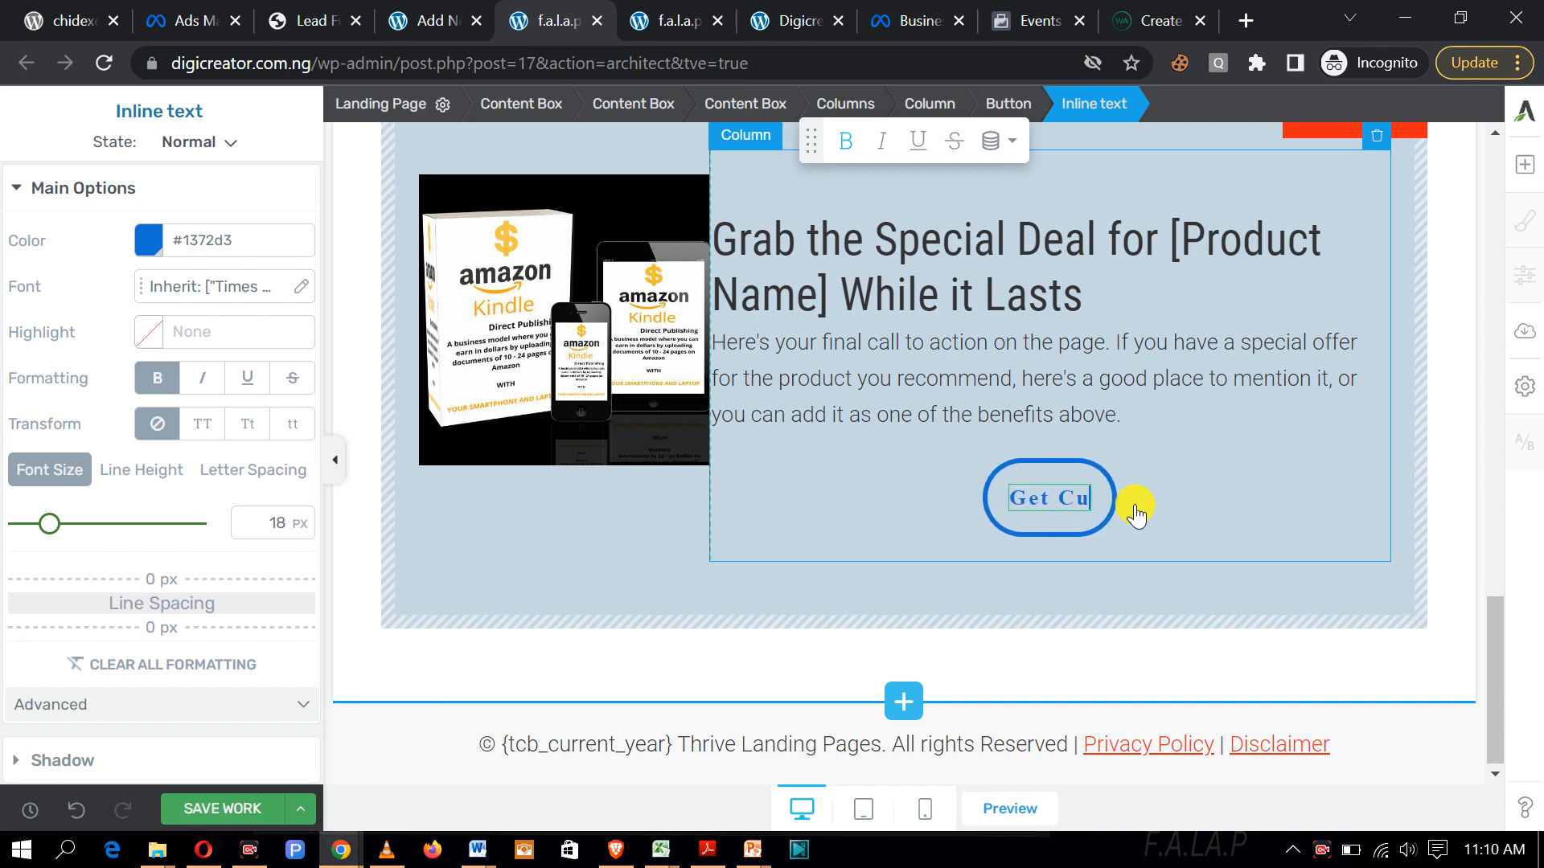
key("BackSpace")
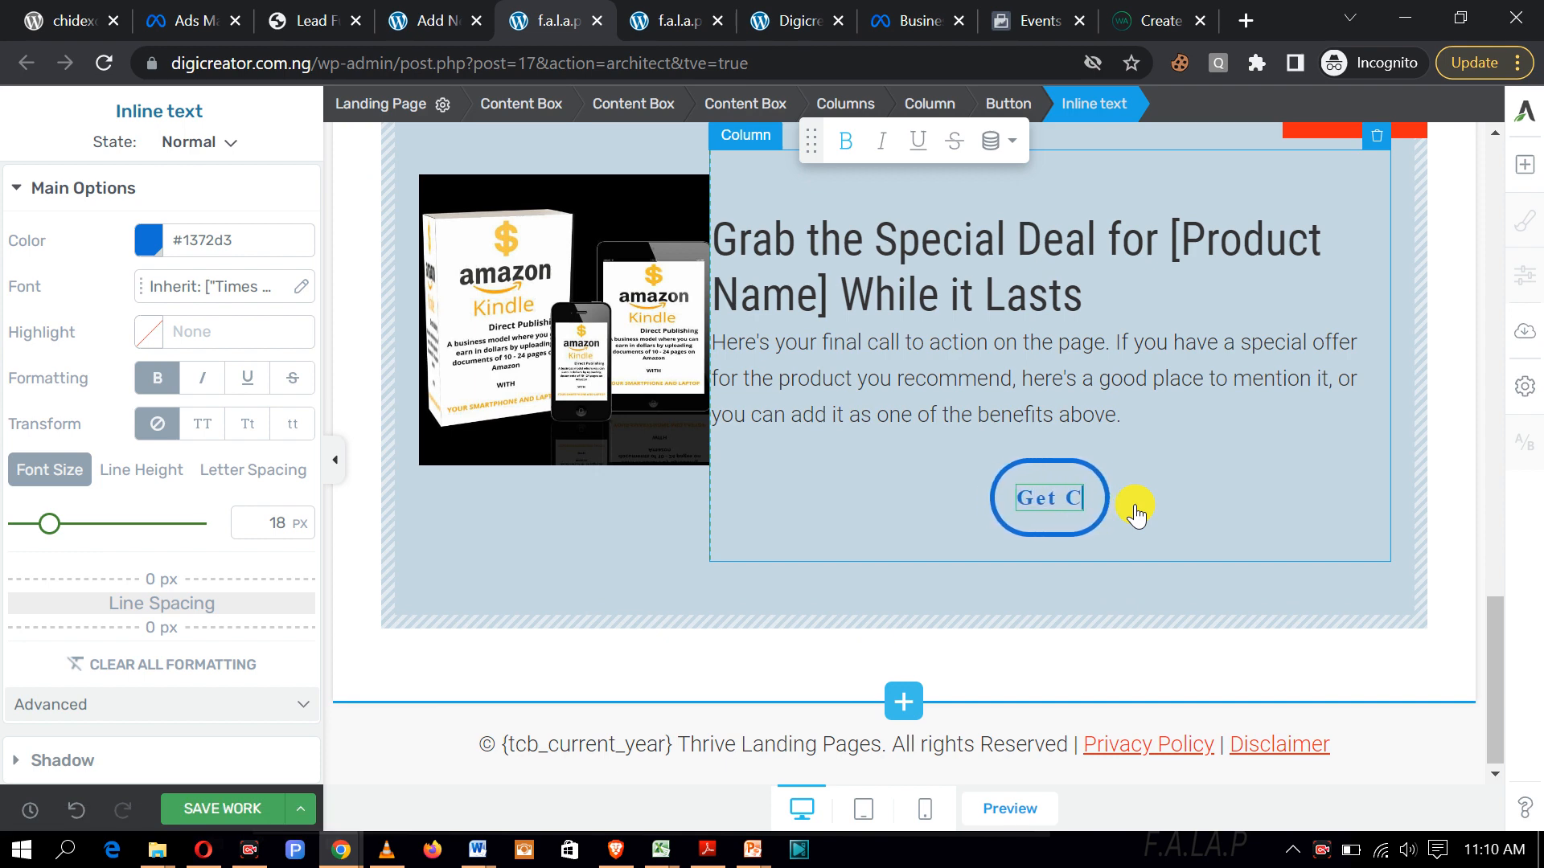
type("oursed")
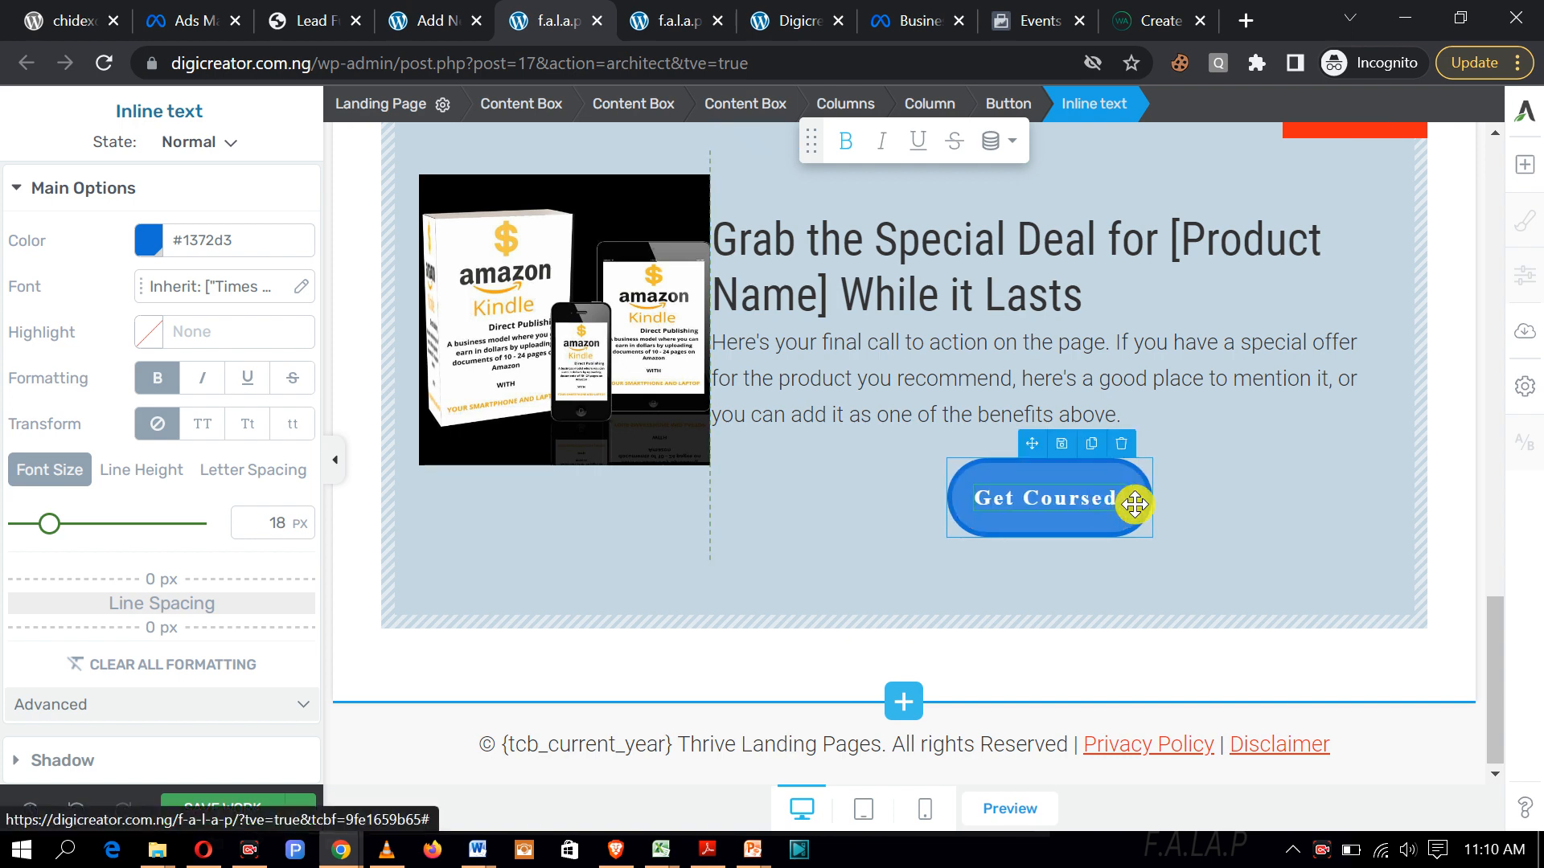
key("BackSpace")
type("Now")
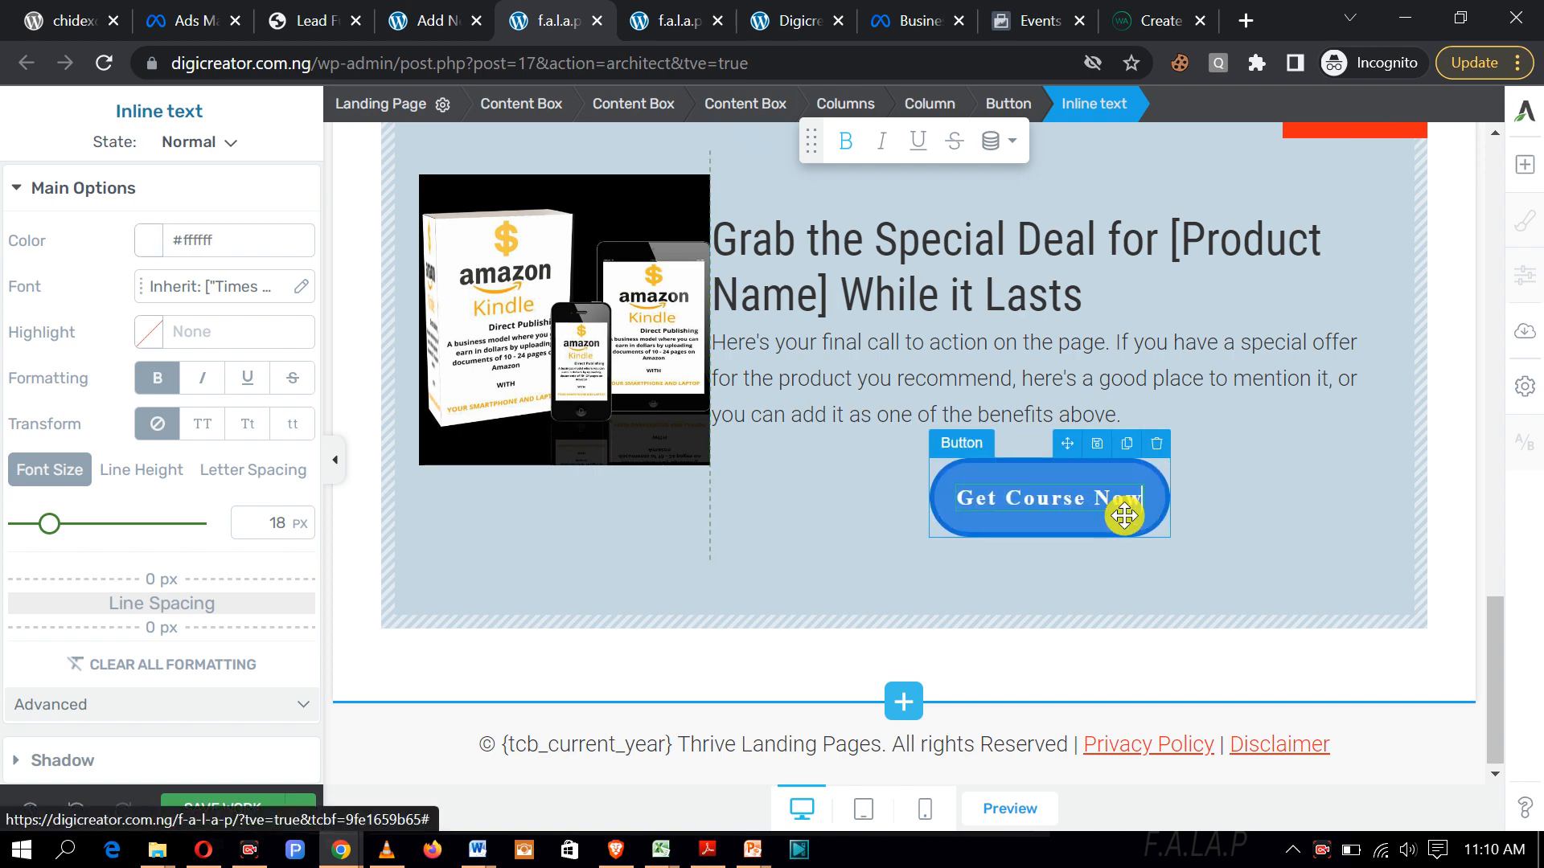
left_click_drag(1140, 501, 968, 507)
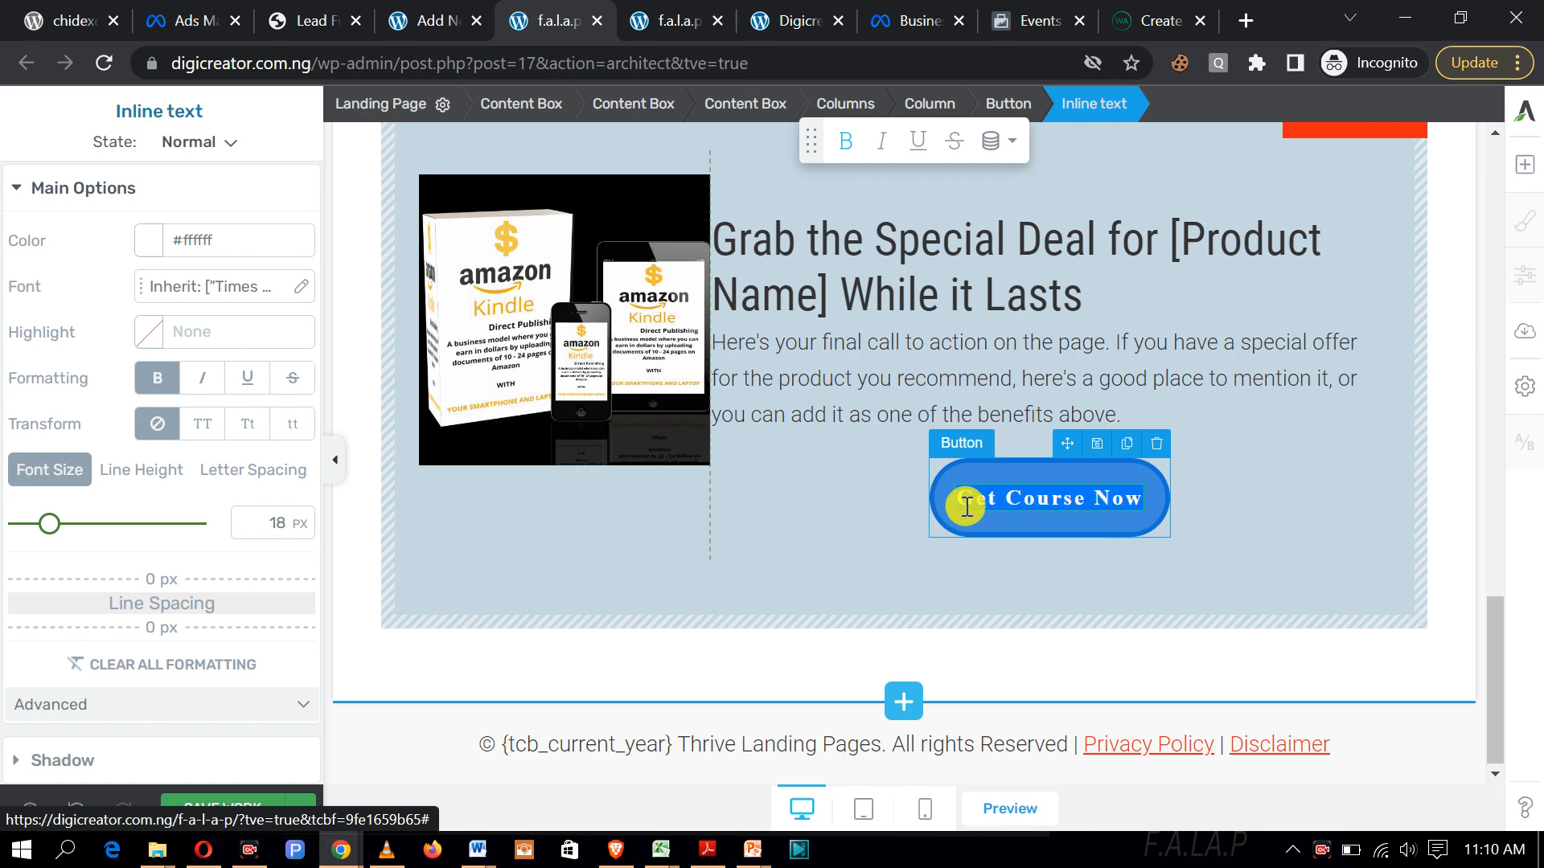
left_click(845, 140)
left_click(1253, 552)
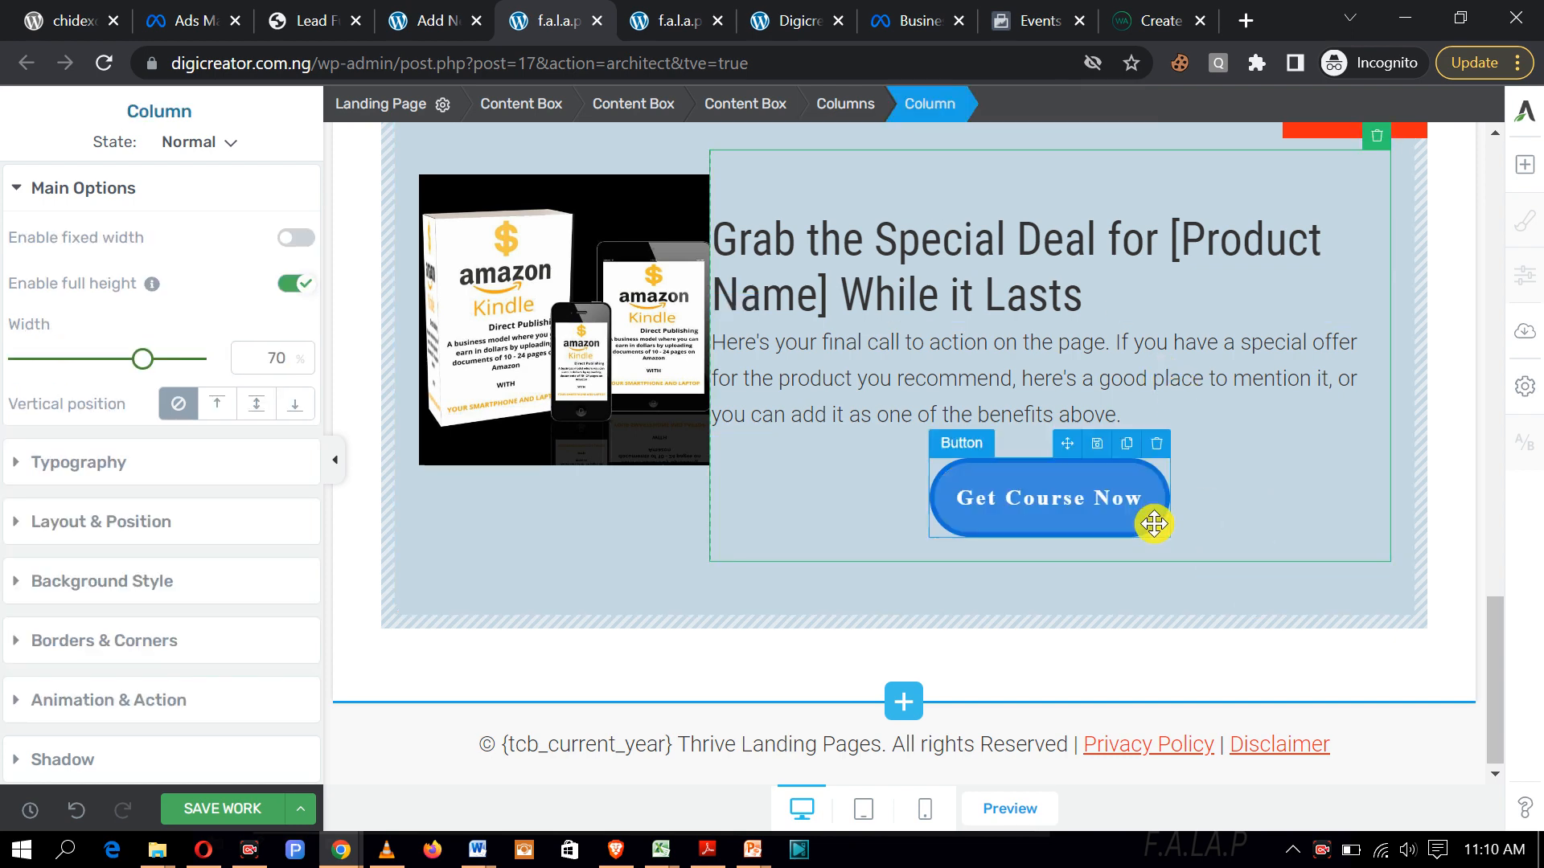
Step: Set the 'Get Course Now' label colour to red #da3c15
left_click(1148, 500)
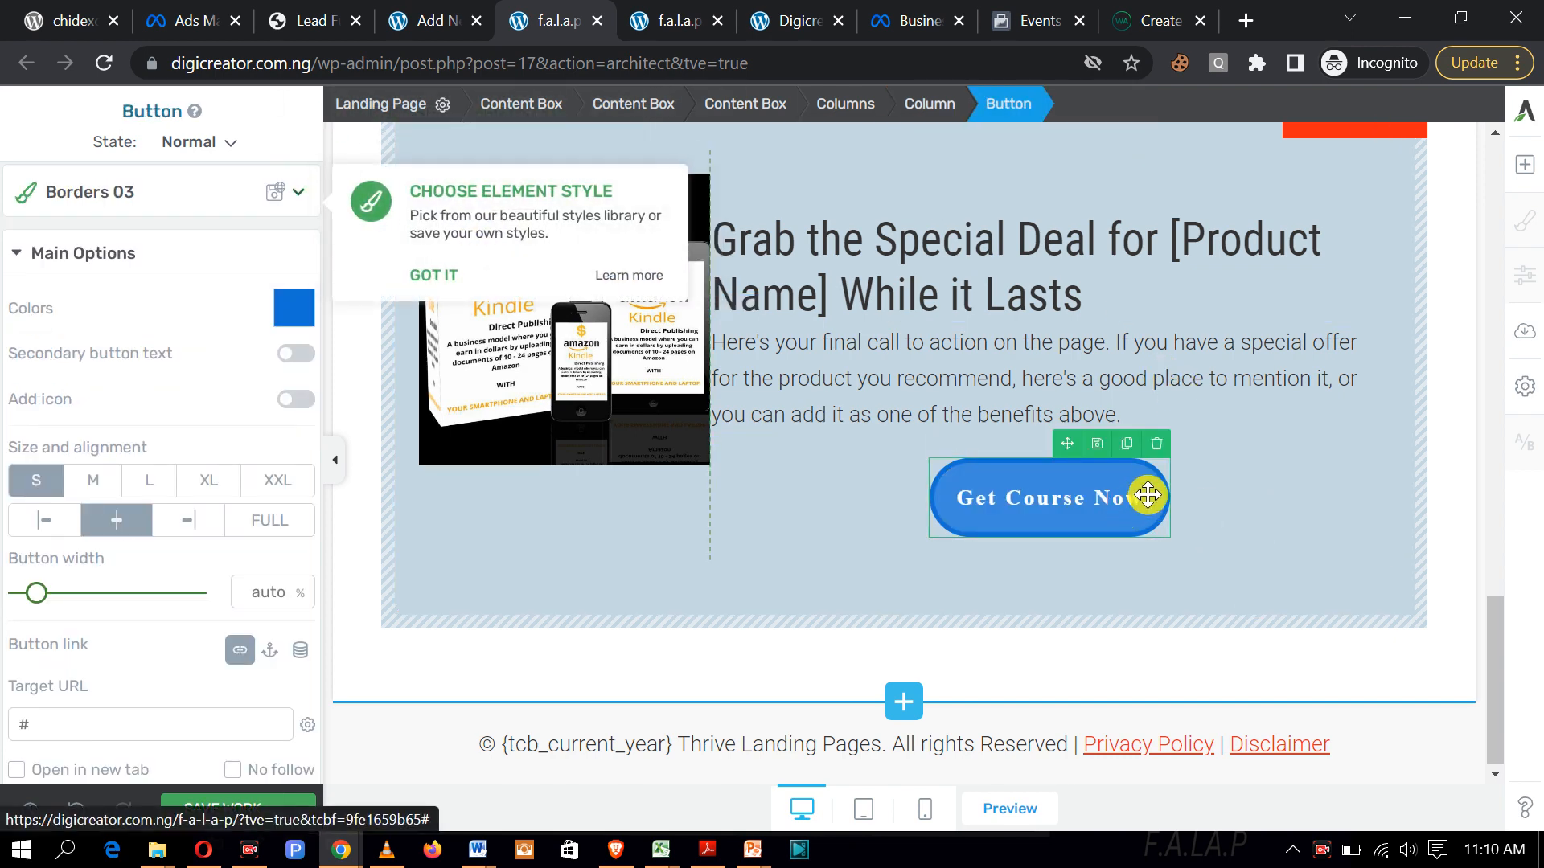
left_click_drag(1142, 498, 948, 499)
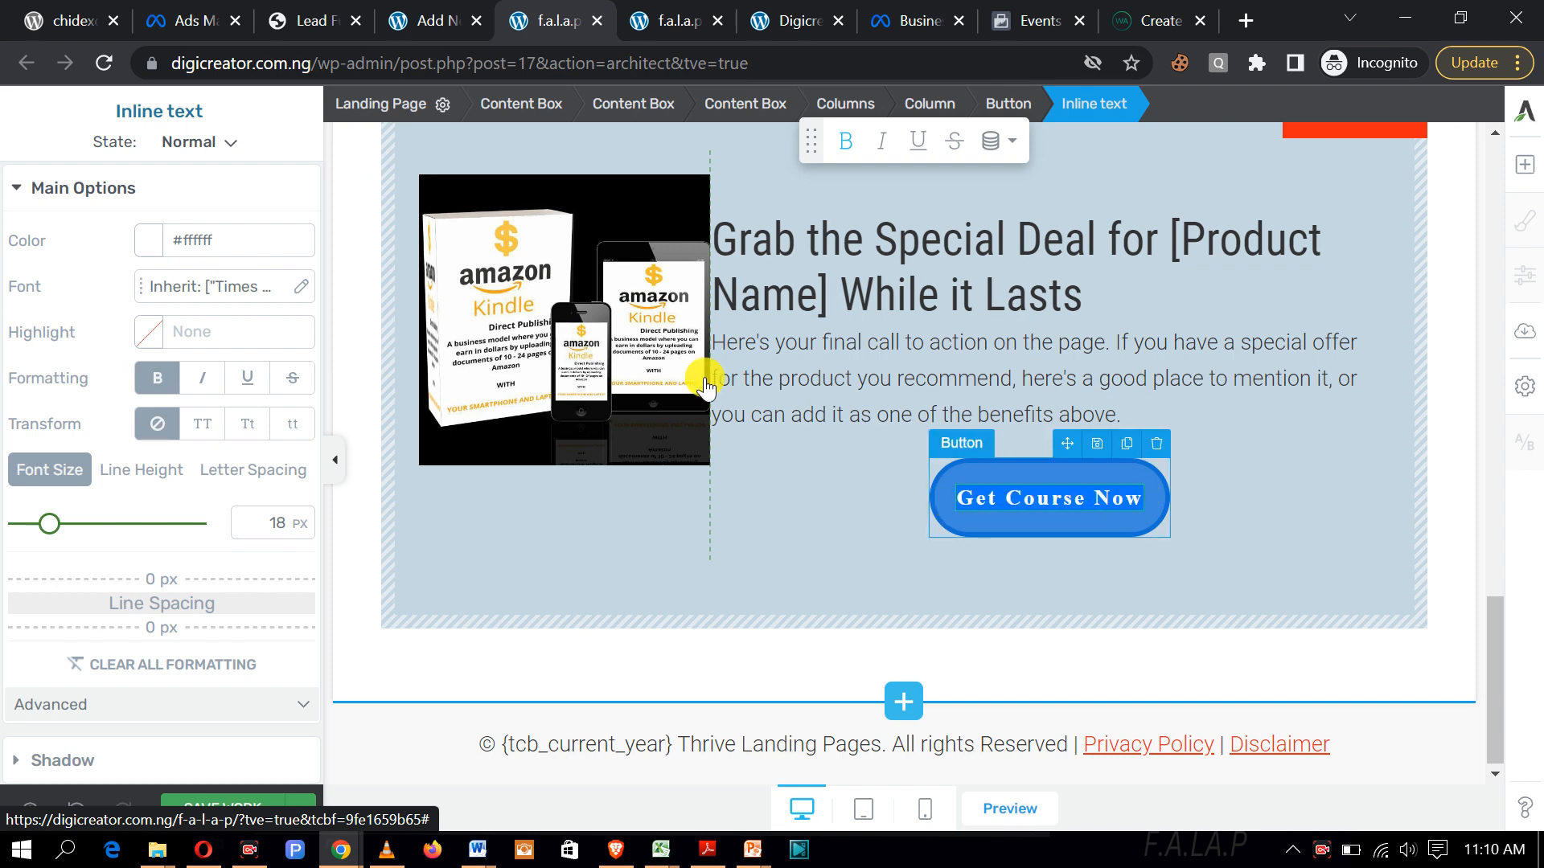
left_click(147, 240)
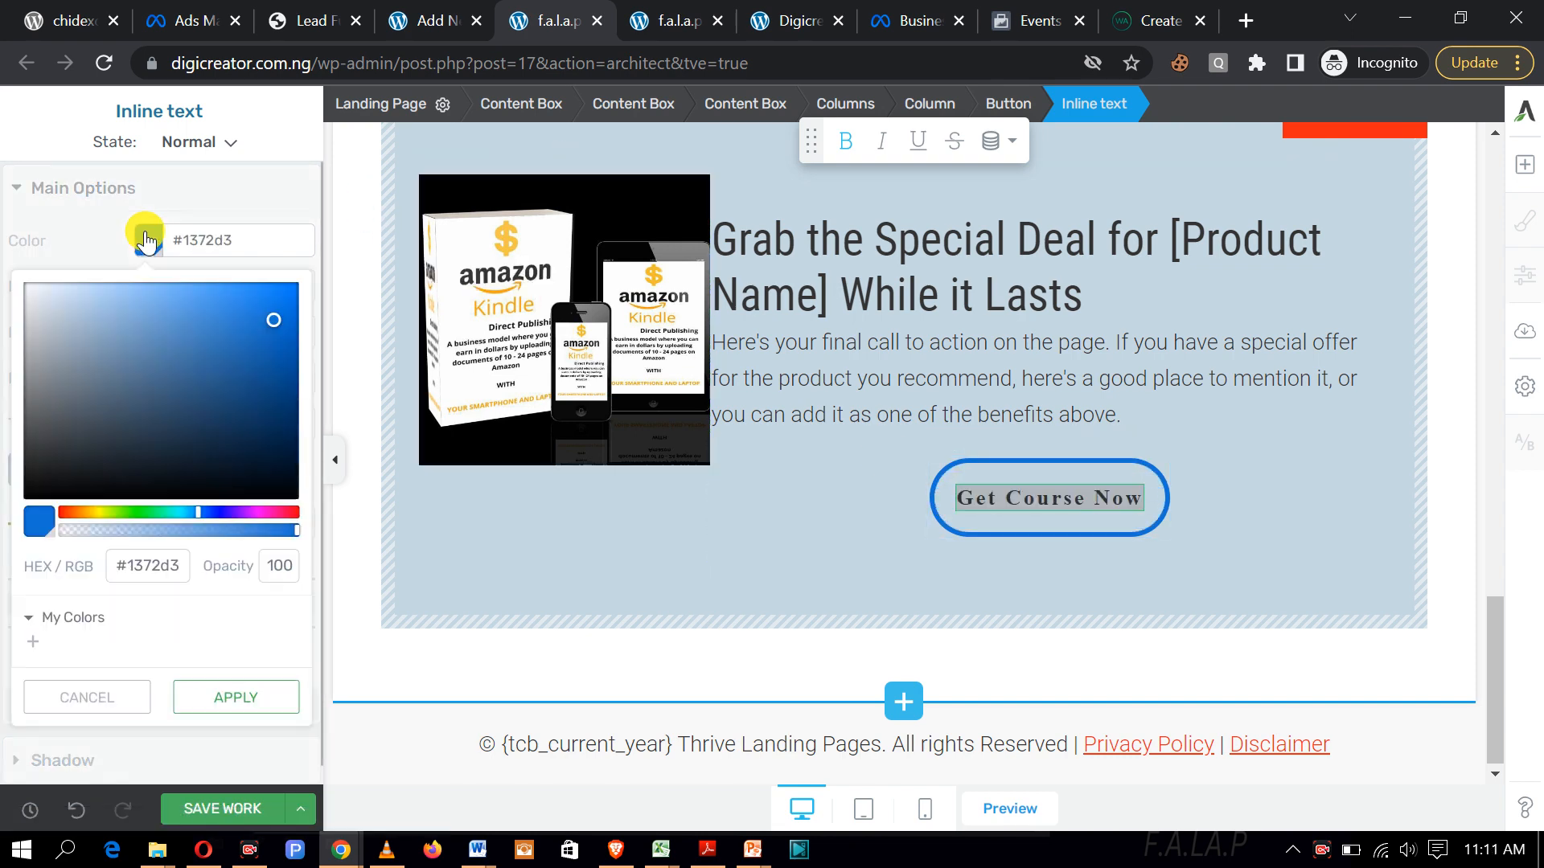
left_click(67, 512)
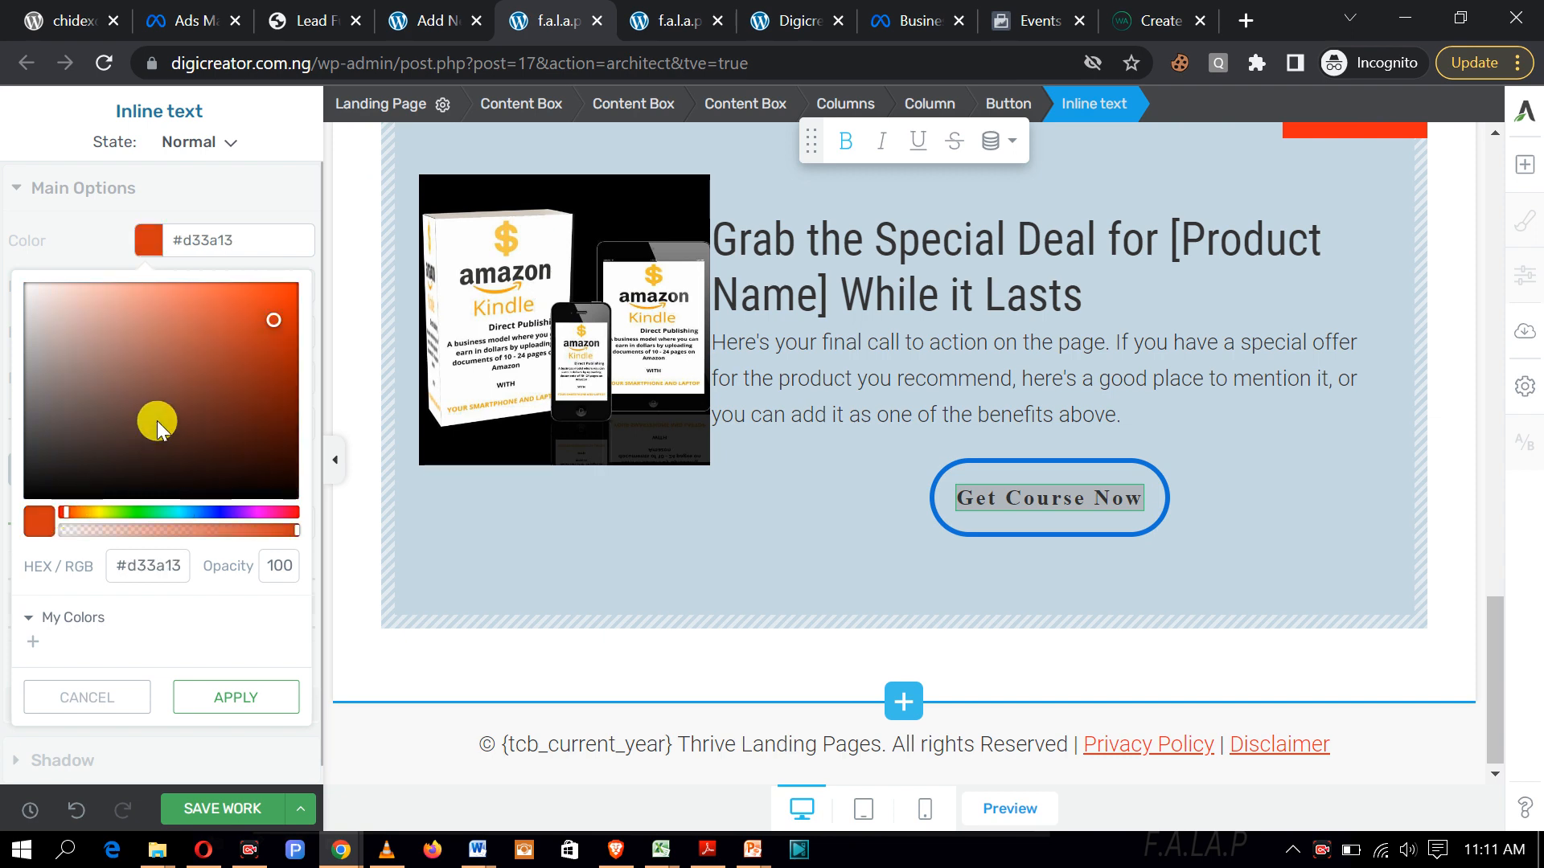
left_click(273, 314)
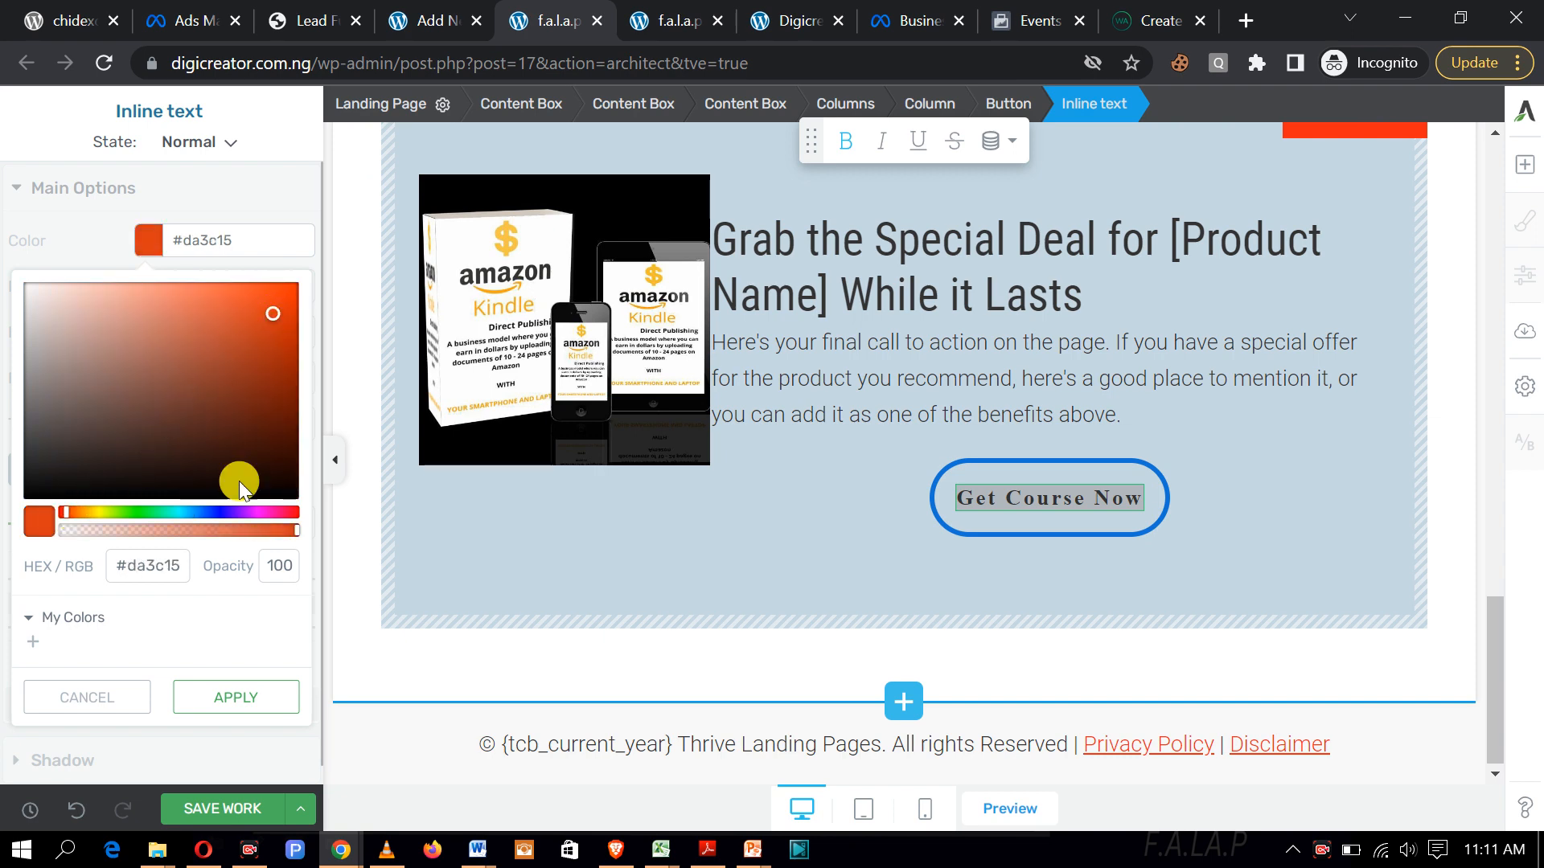
left_click(236, 700)
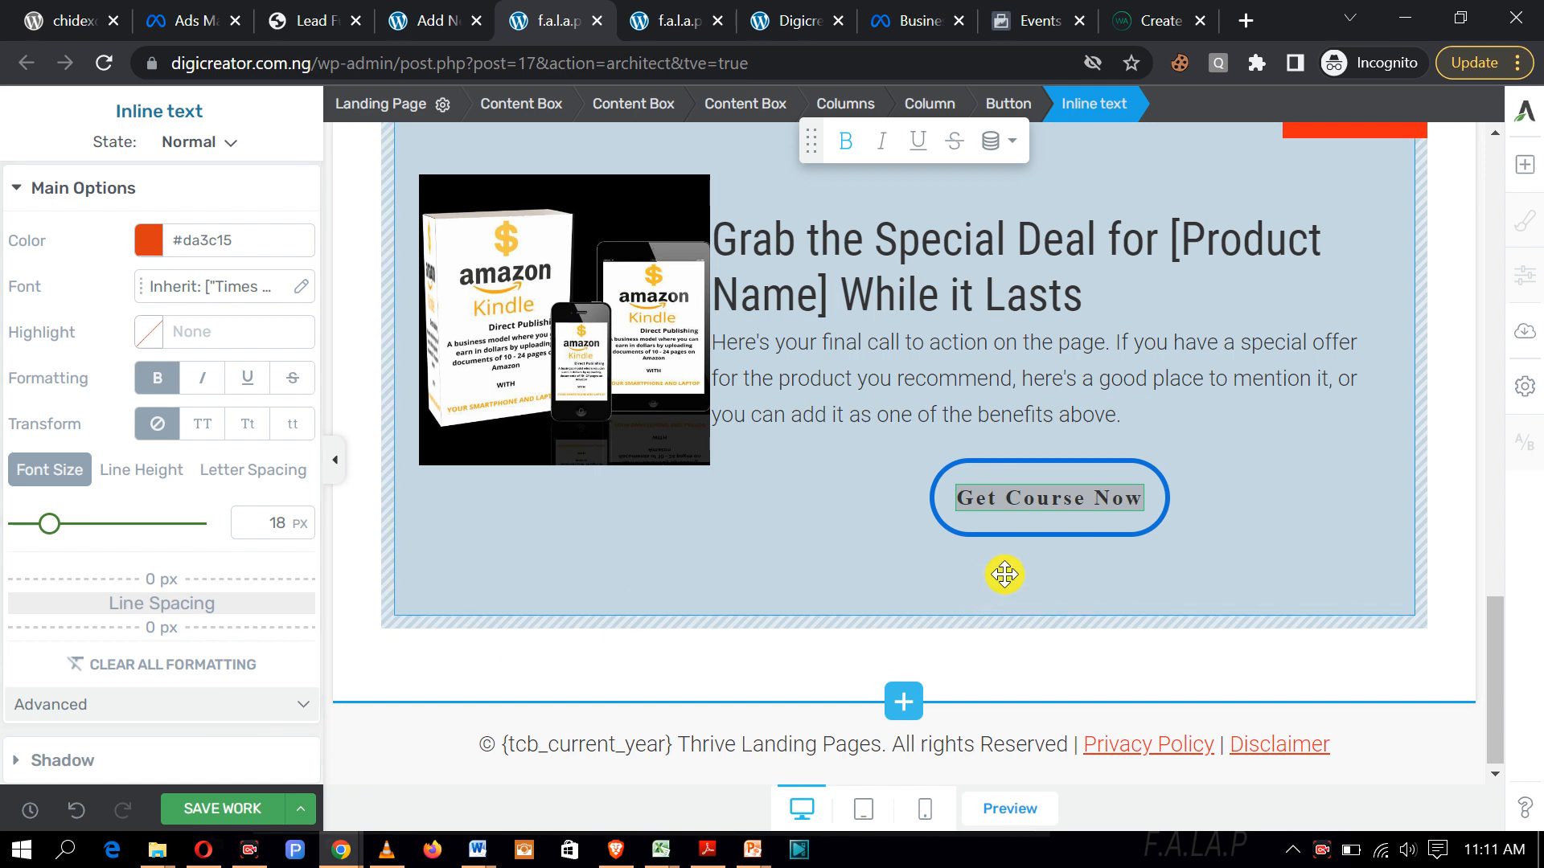
left_click(1239, 529)
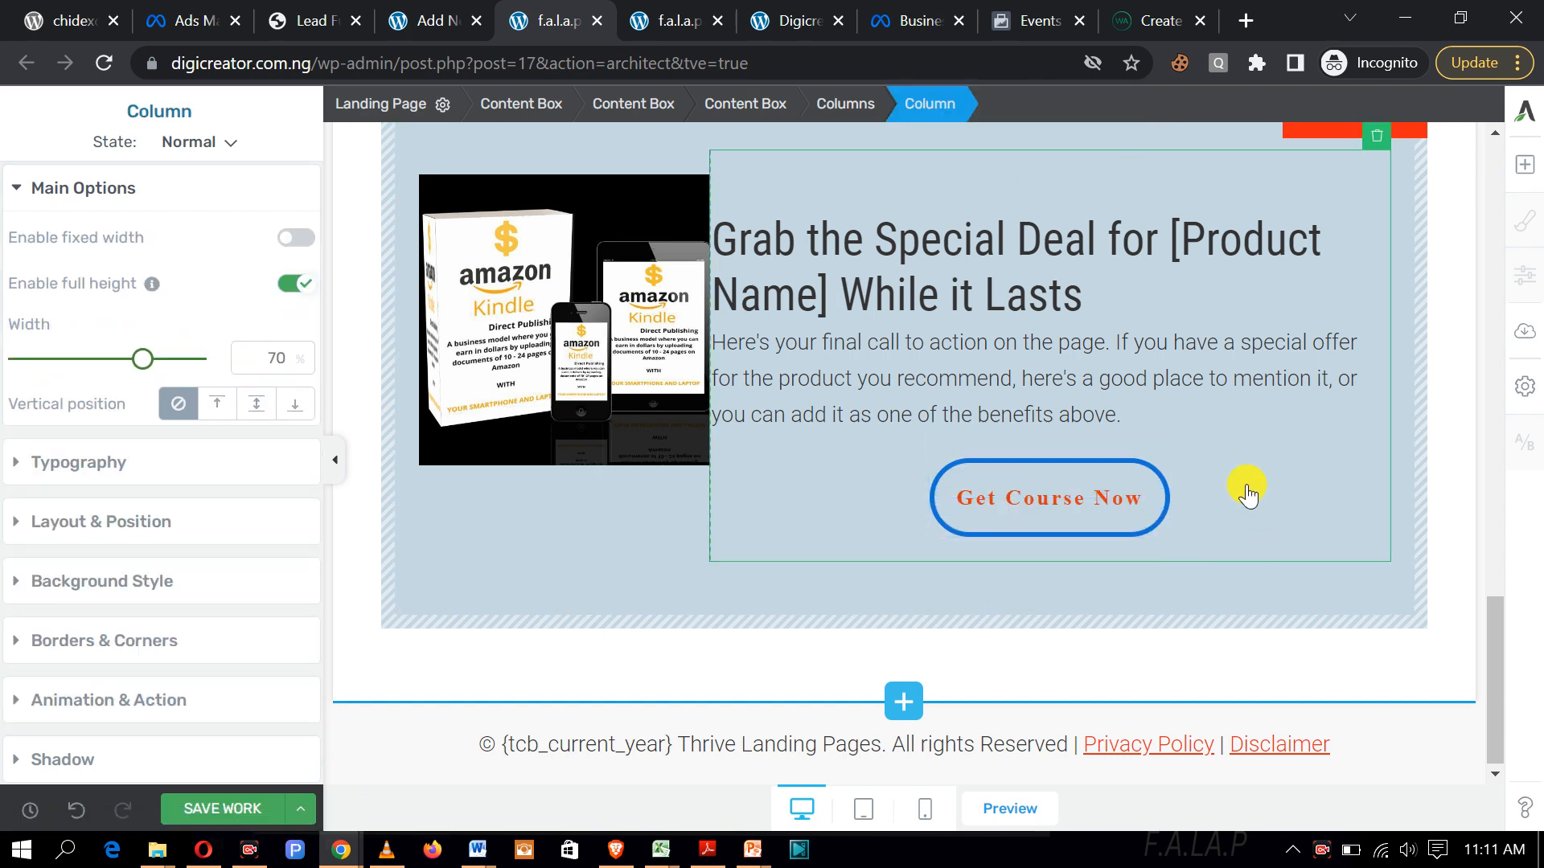
Step: Close the old dialog on create.wa.link, generate a fresh short link, and copy it
left_click(1142, 16)
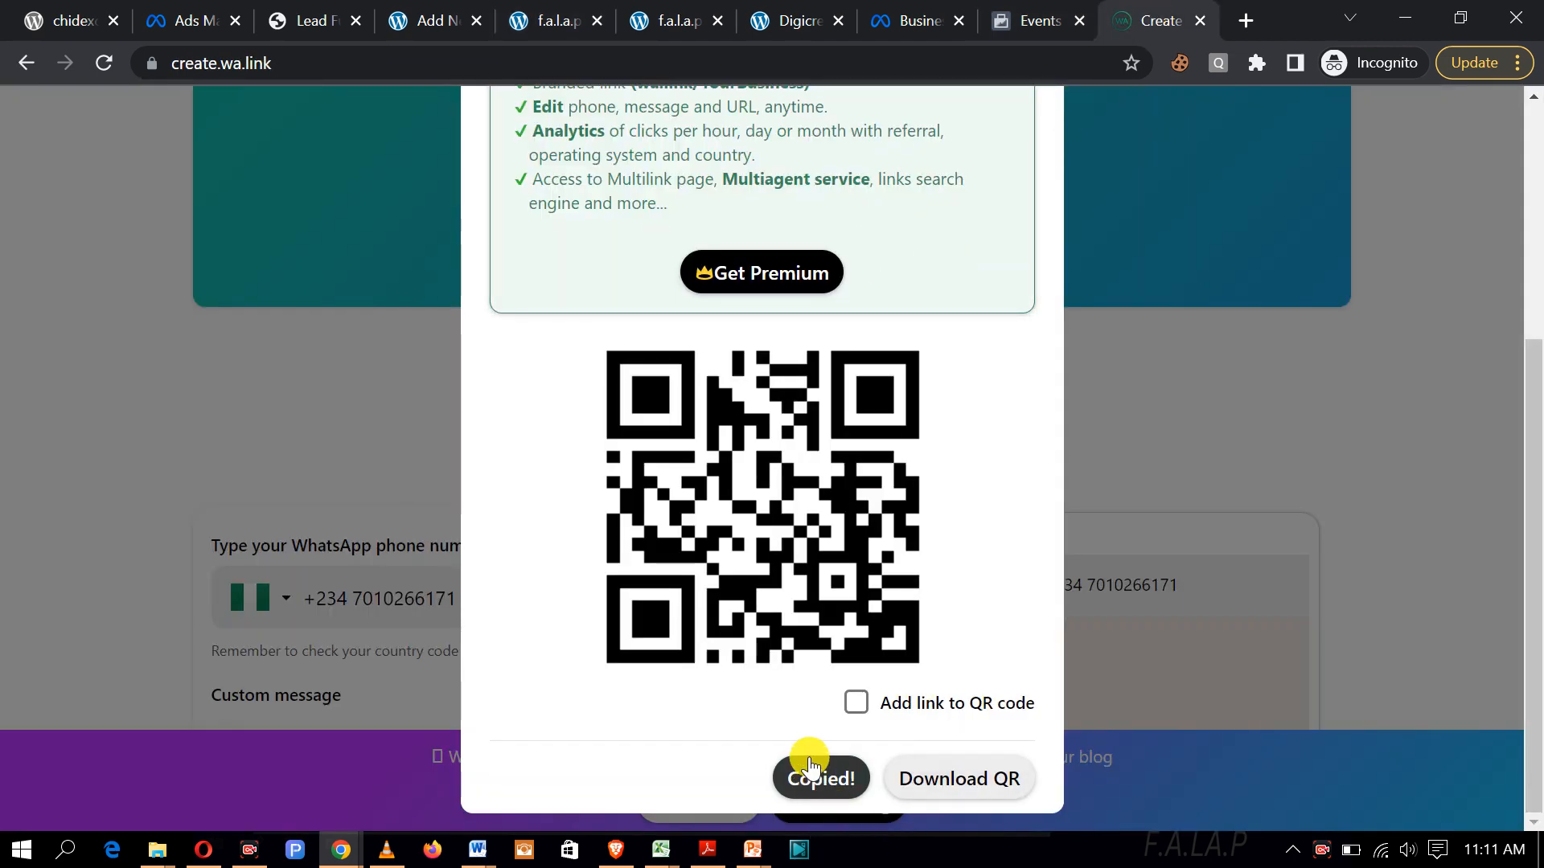
scroll(851, 775, "up", 5)
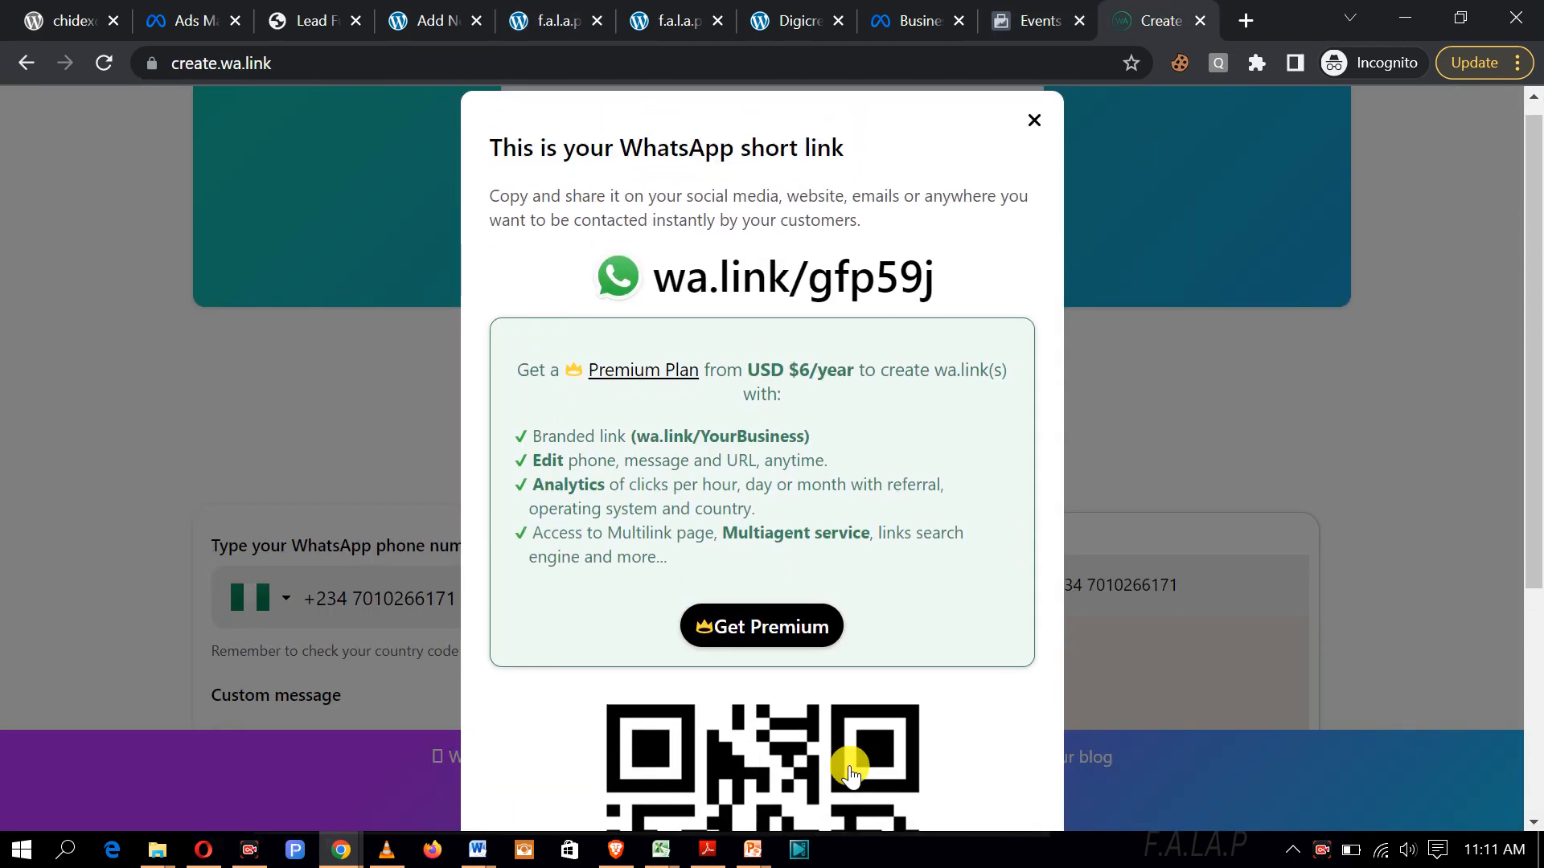
scroll(851, 774, "down", 5)
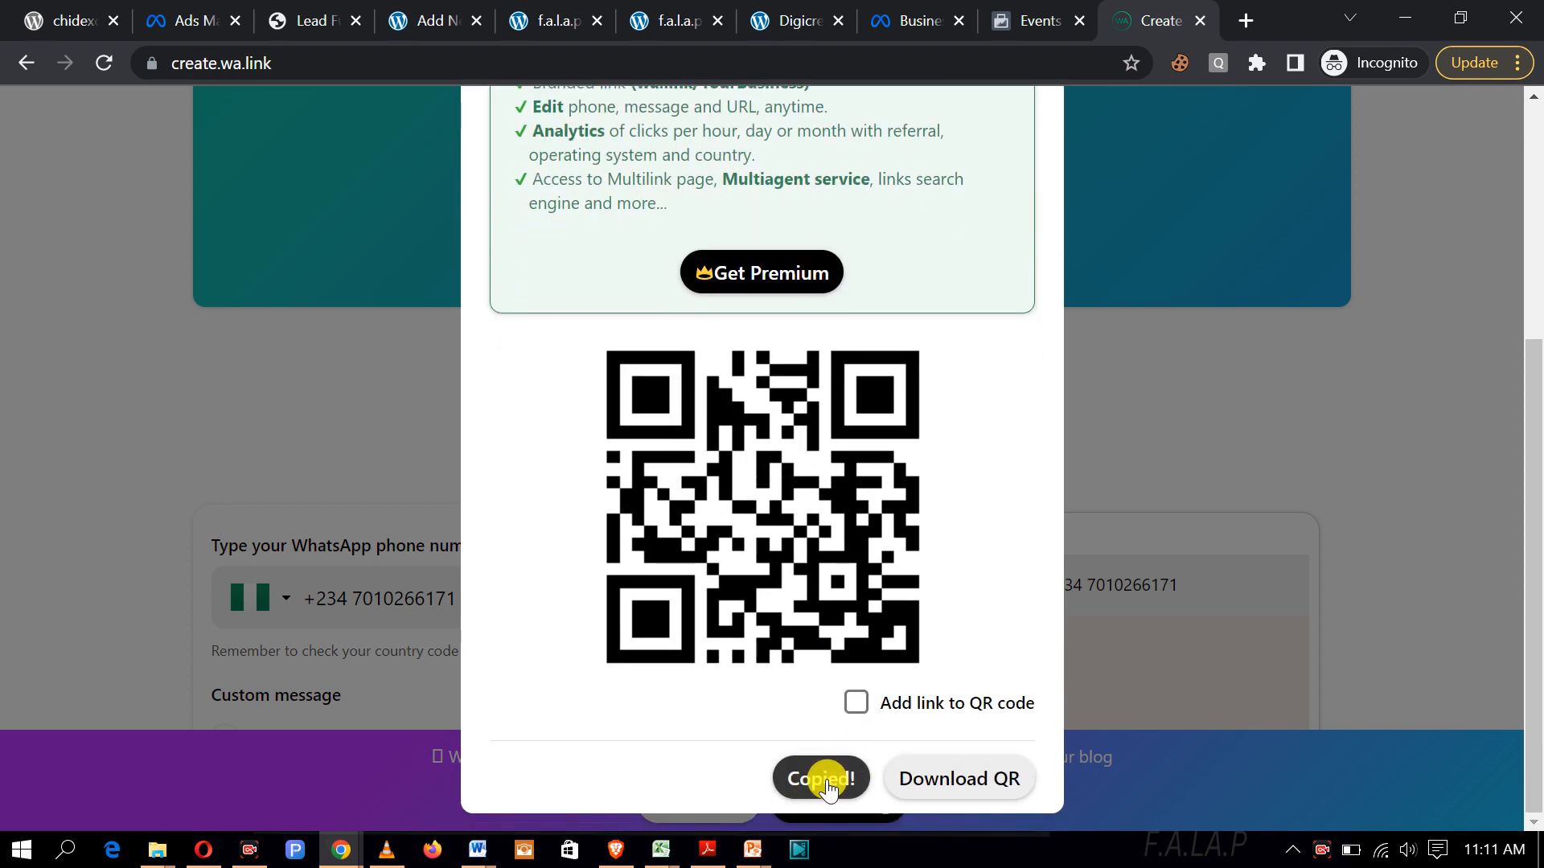
scroll(903, 517, "up", 5)
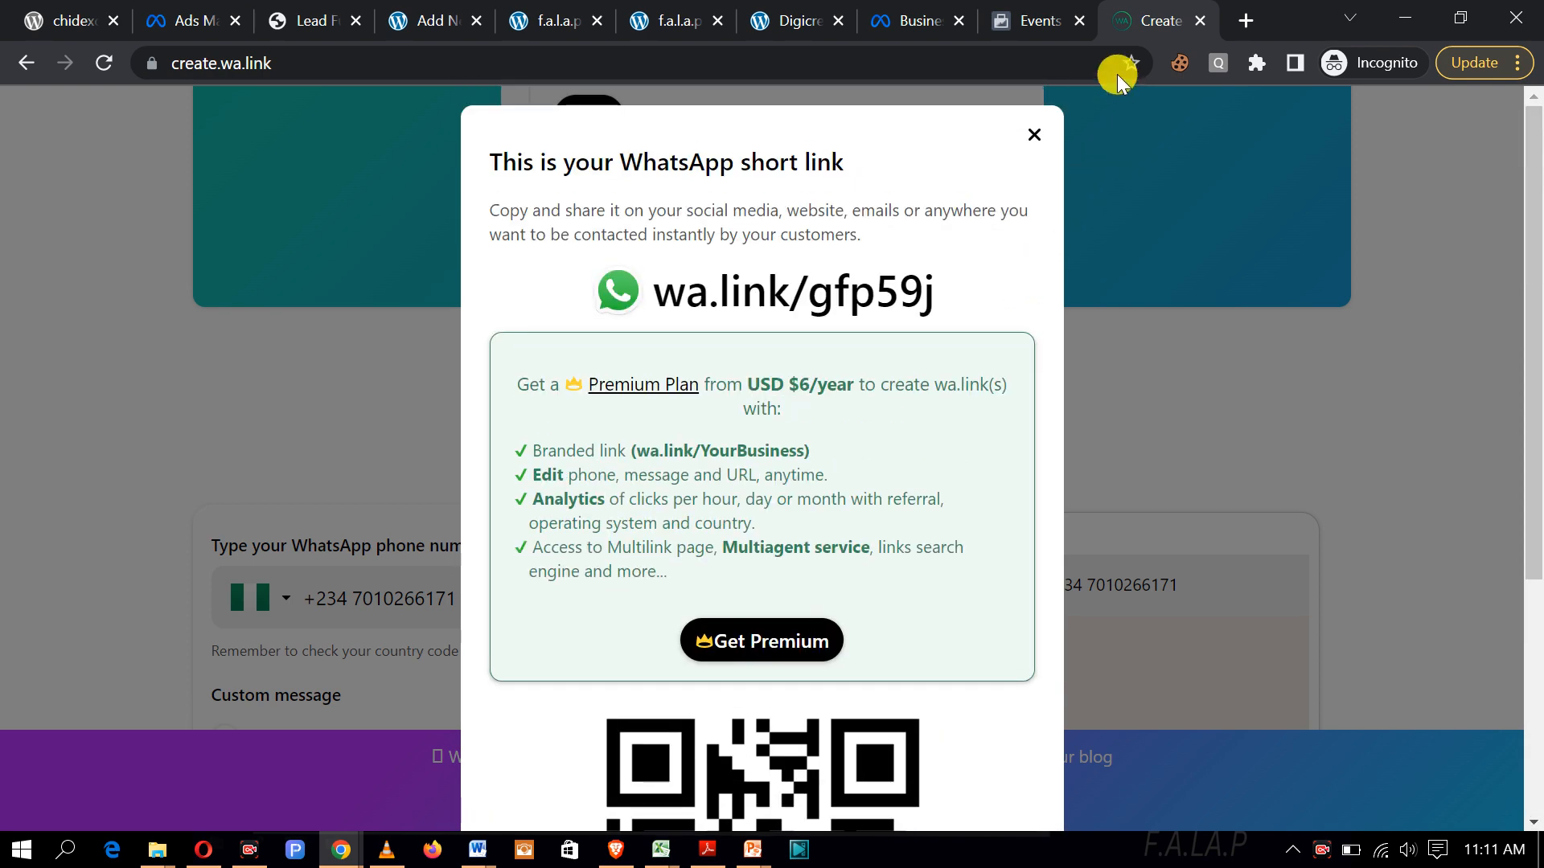
left_click(1030, 135)
scroll(931, 365, "down", 9)
scroll(933, 370, "up", 3)
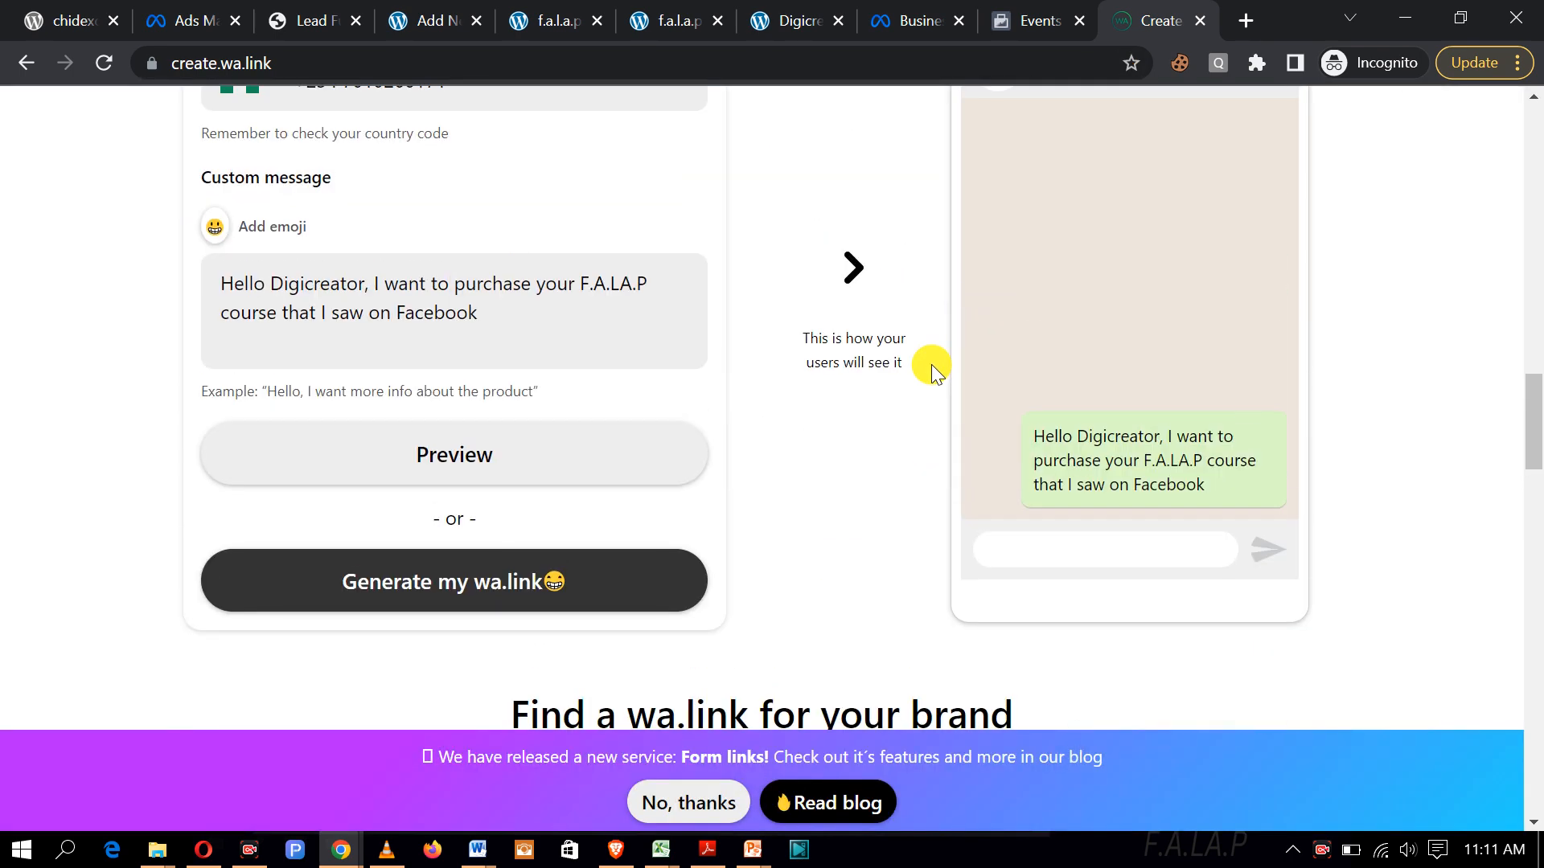
left_click(541, 585)
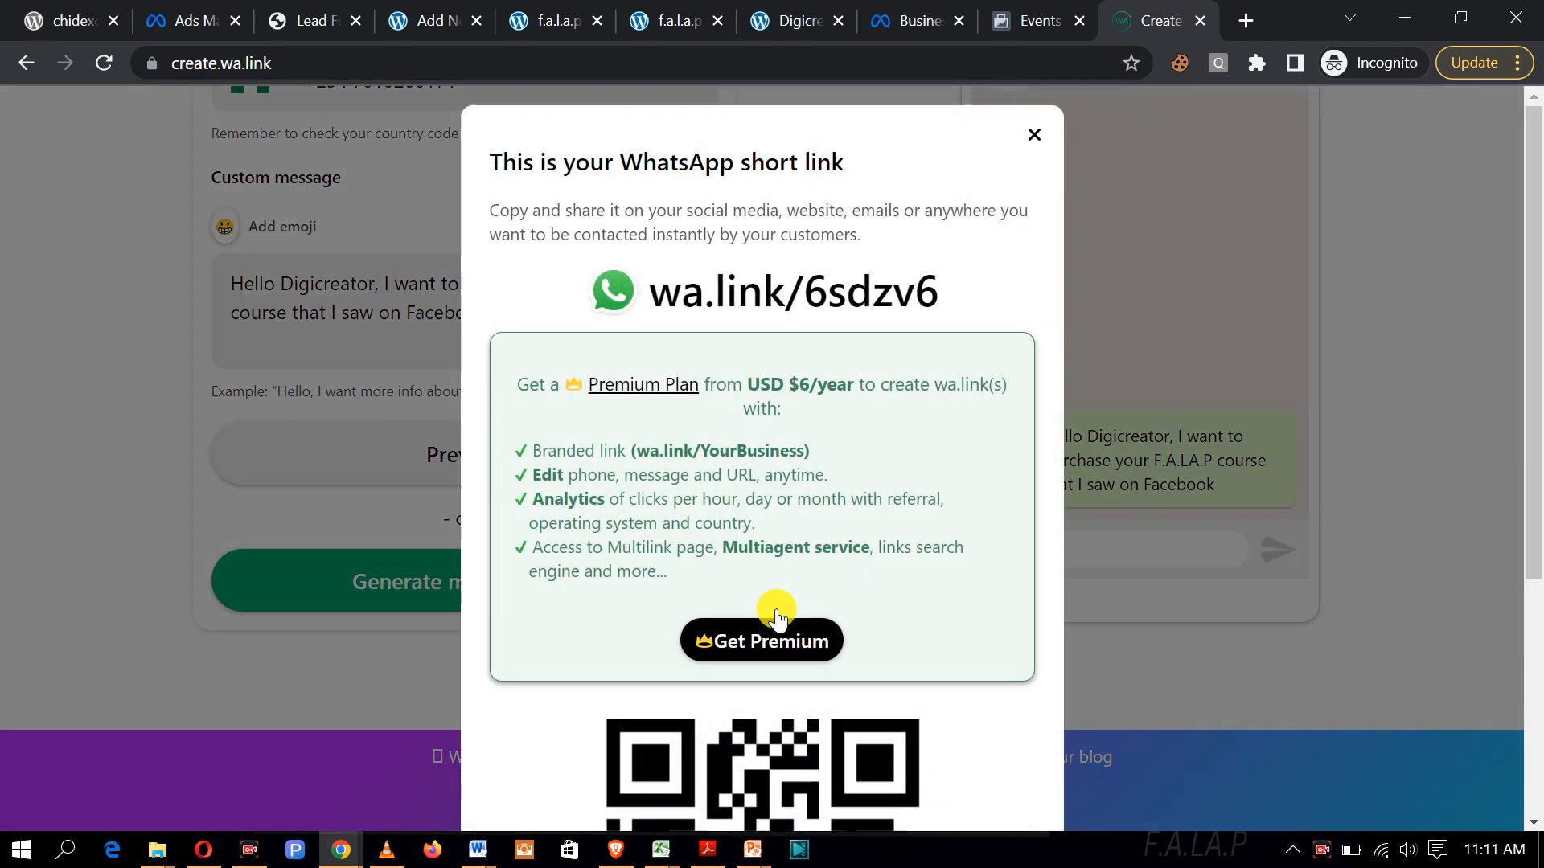
scroll(774, 616, "down", 5)
left_click(819, 784)
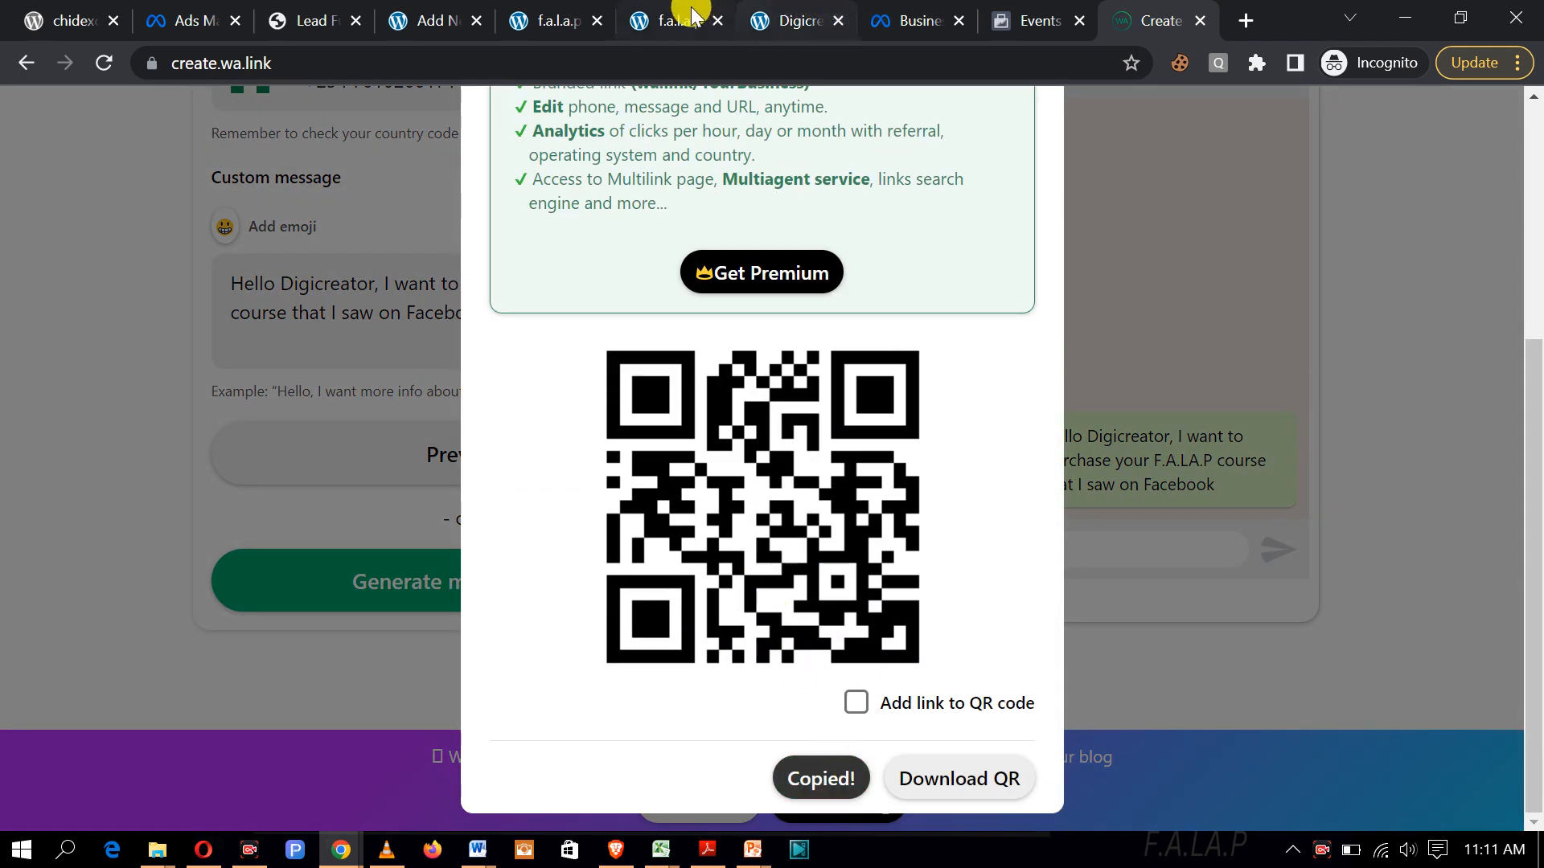
left_click(574, 34)
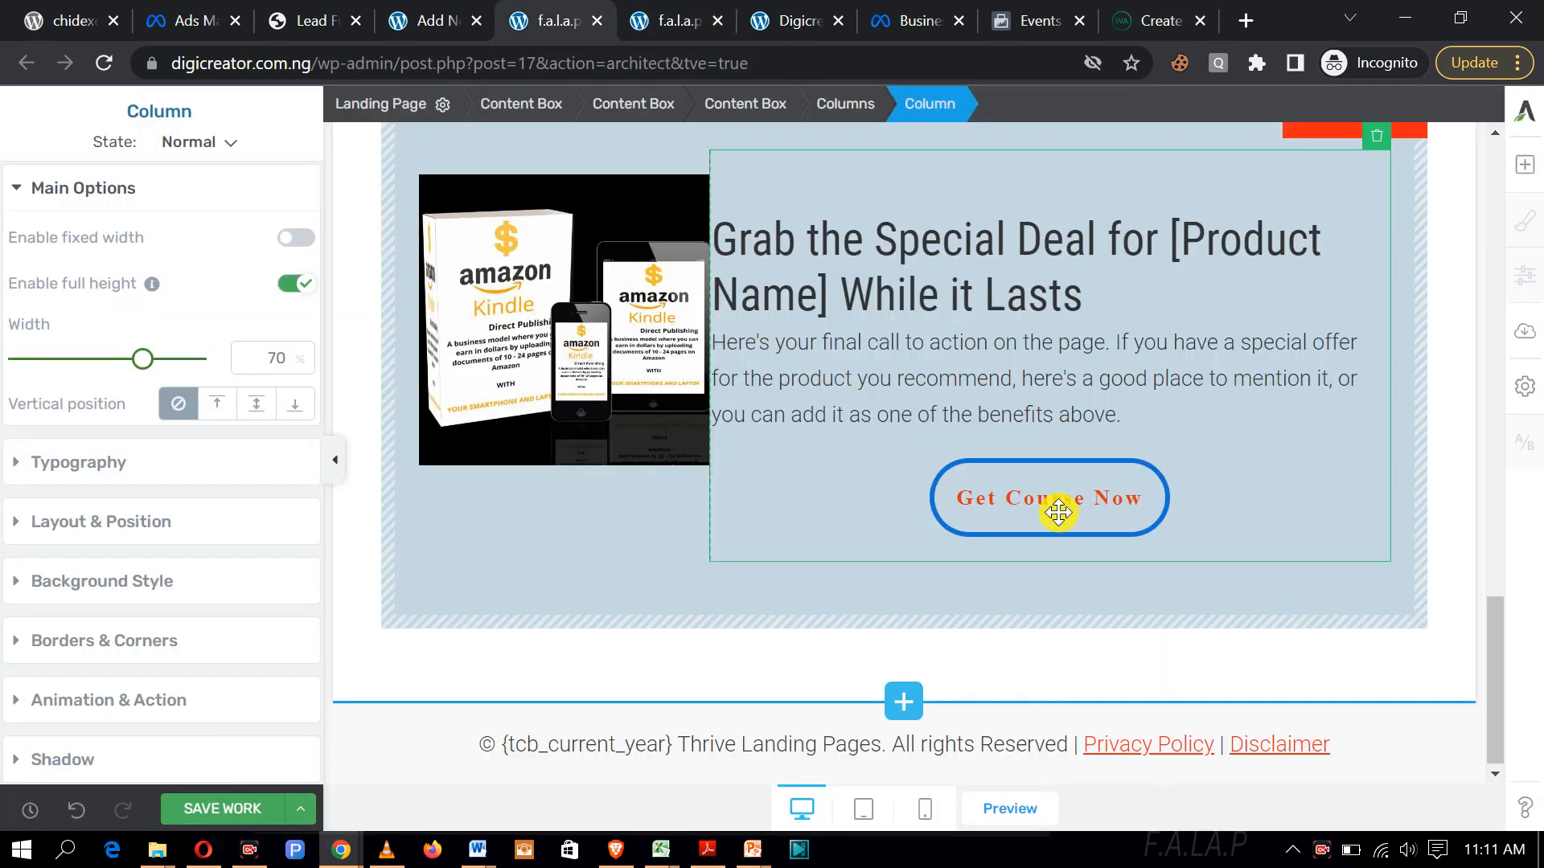
left_click(1151, 518)
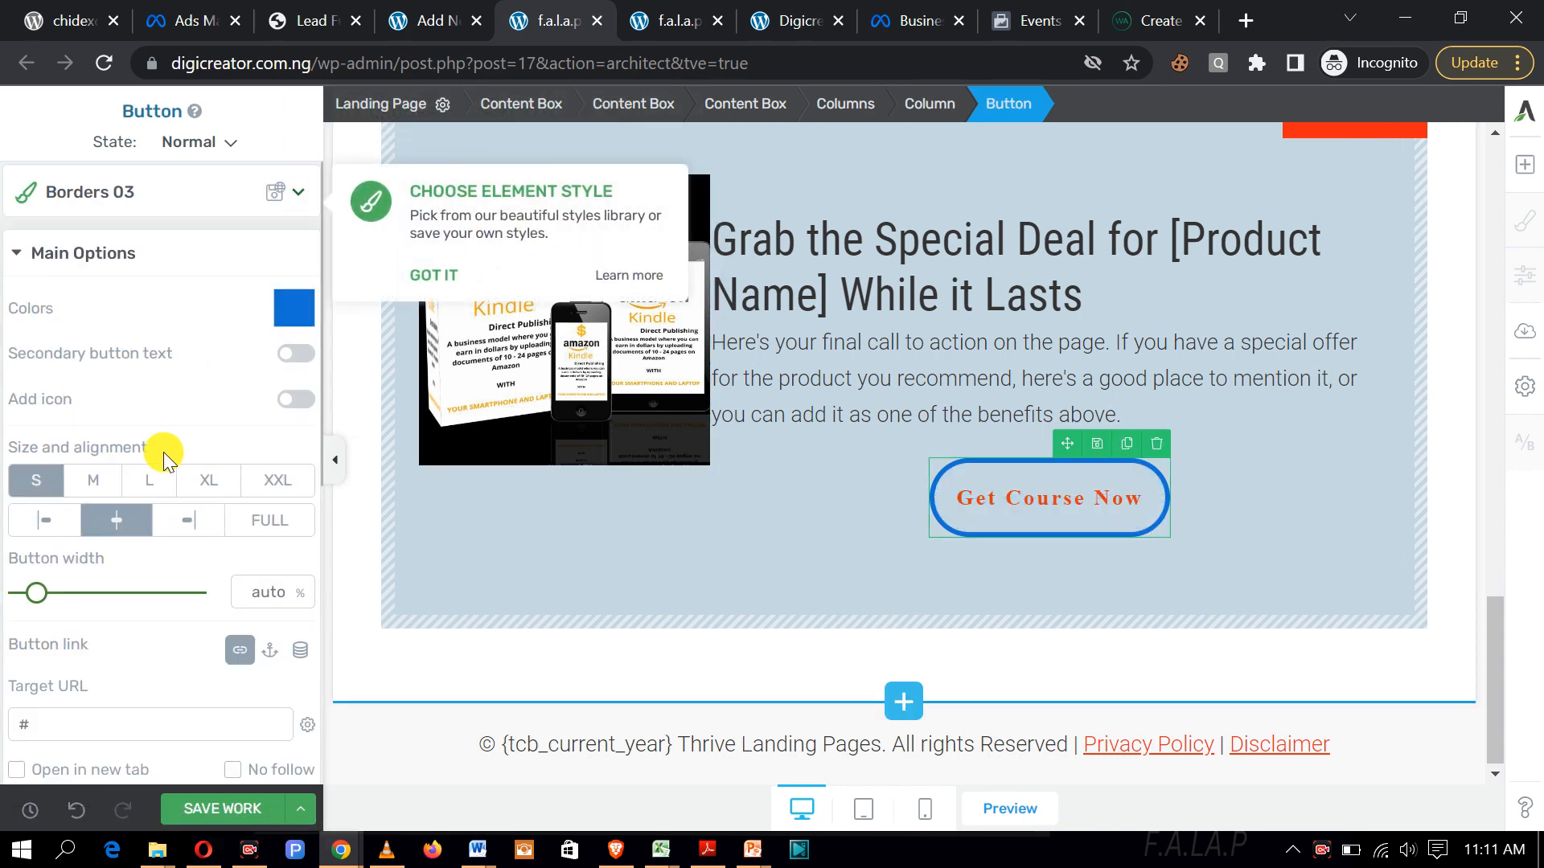
scroll(161, 451, "down", 2)
scroll(161, 451, "down", 2)
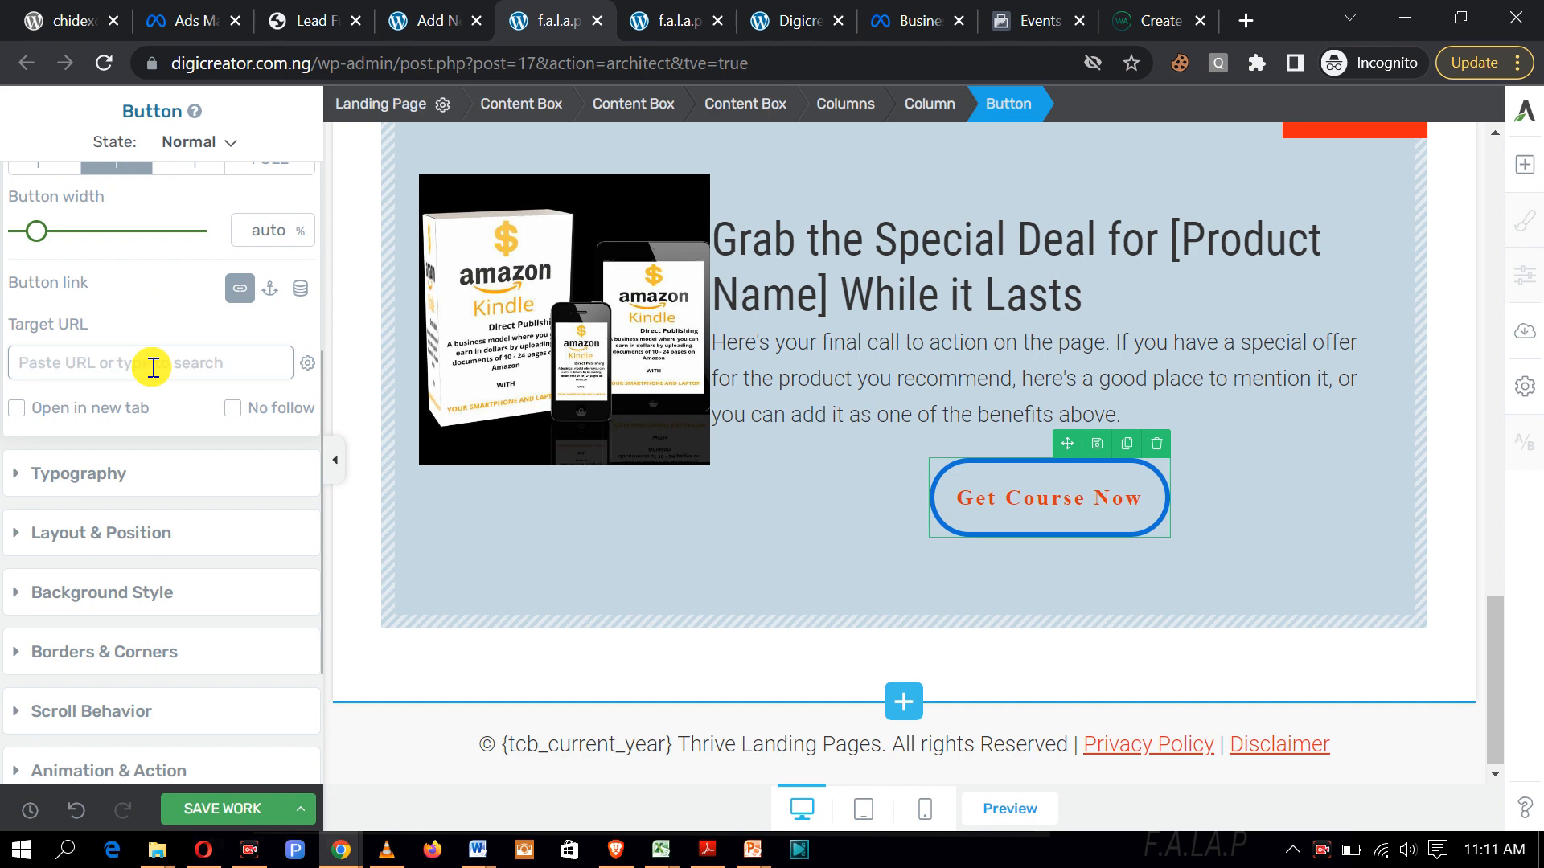
left_click(18, 409)
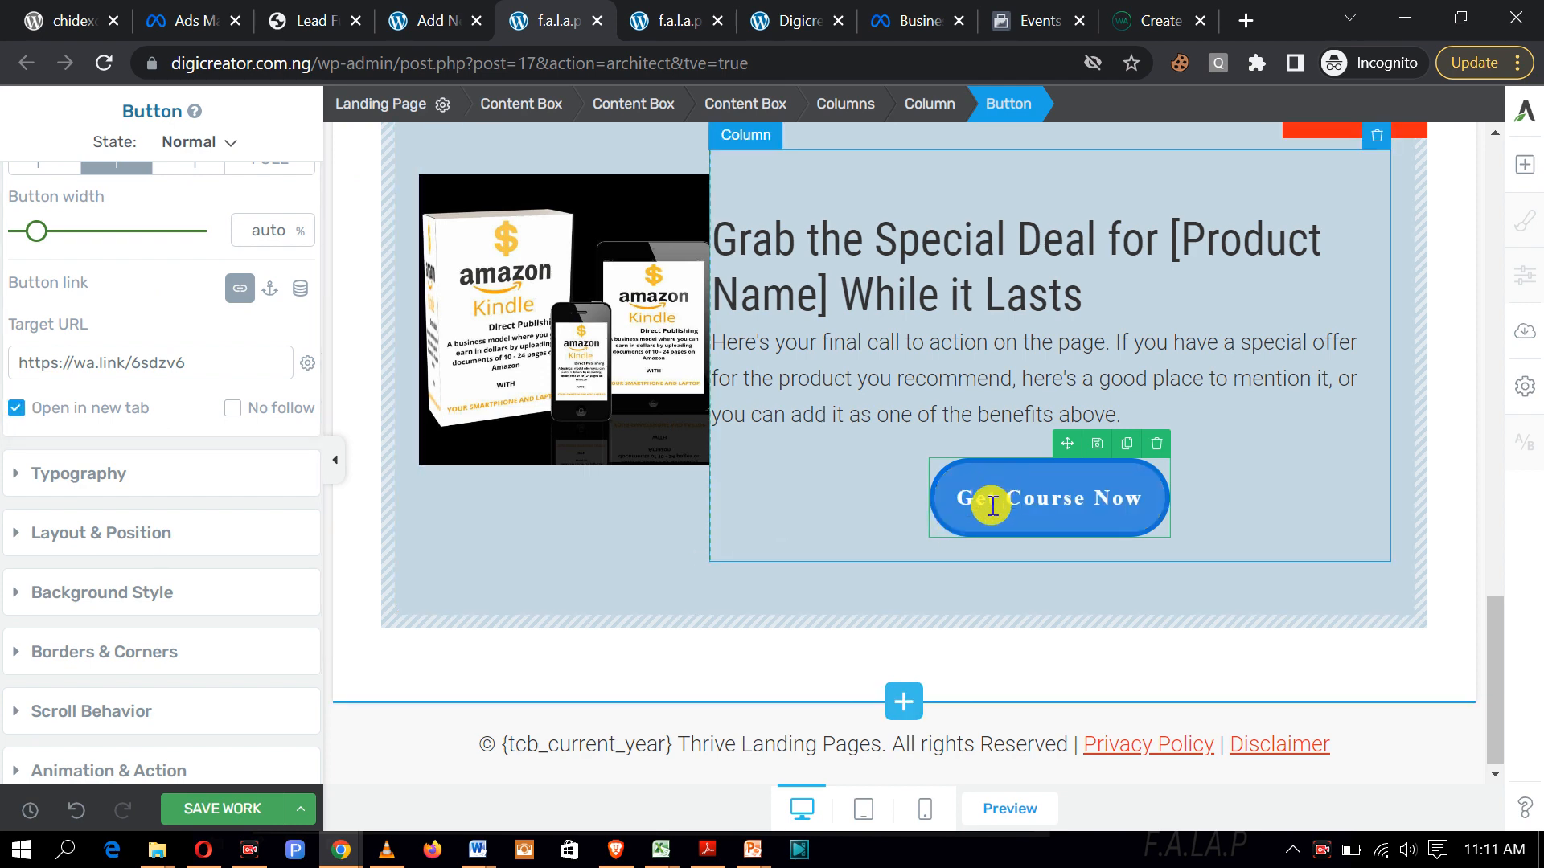
left_click(15, 408)
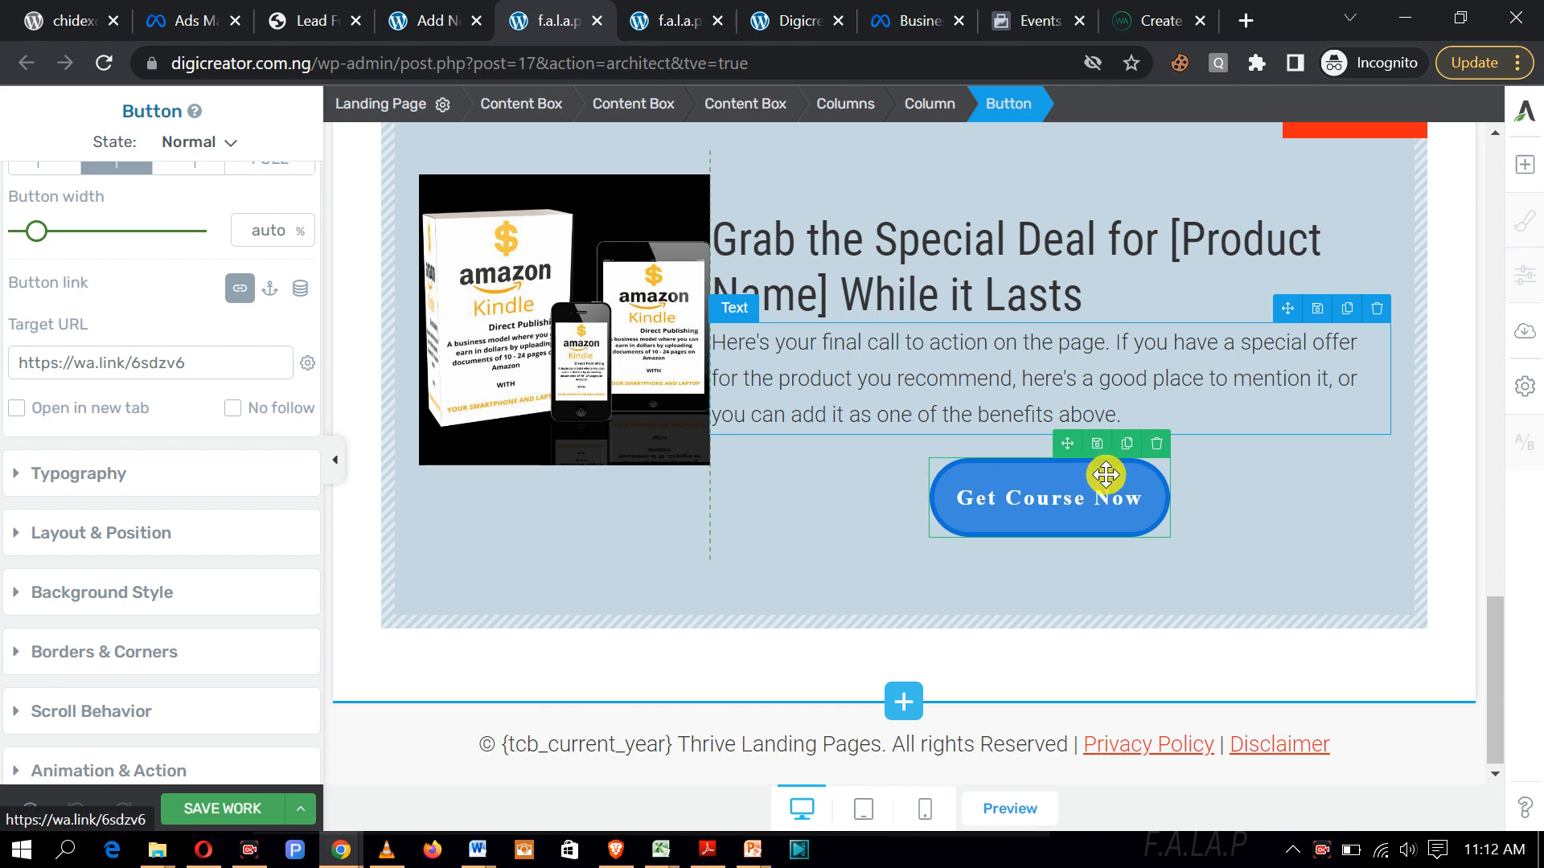
left_click(686, 27)
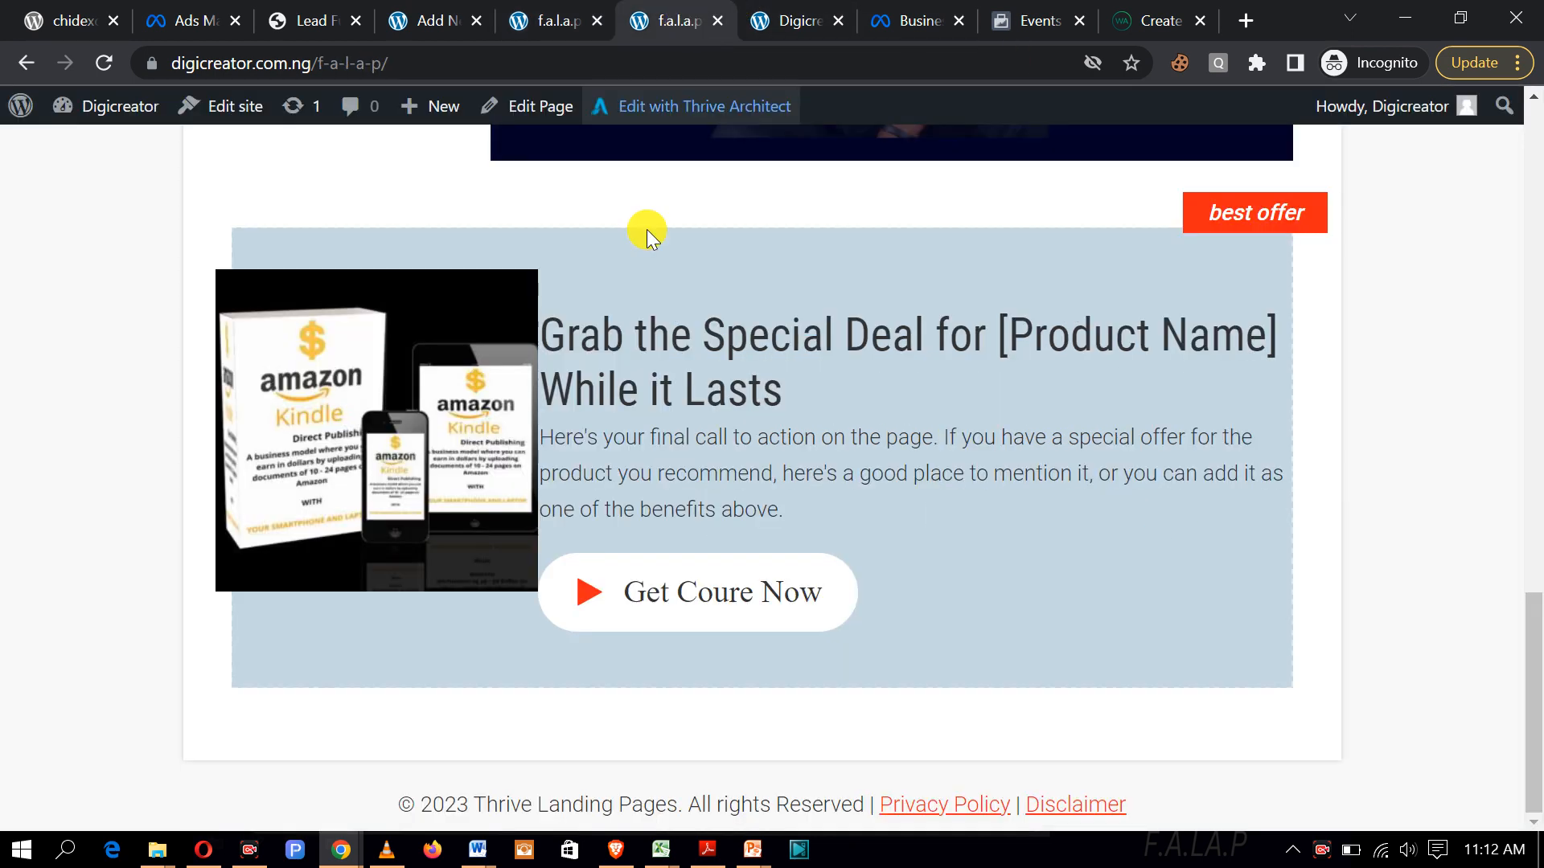
left_click(98, 63)
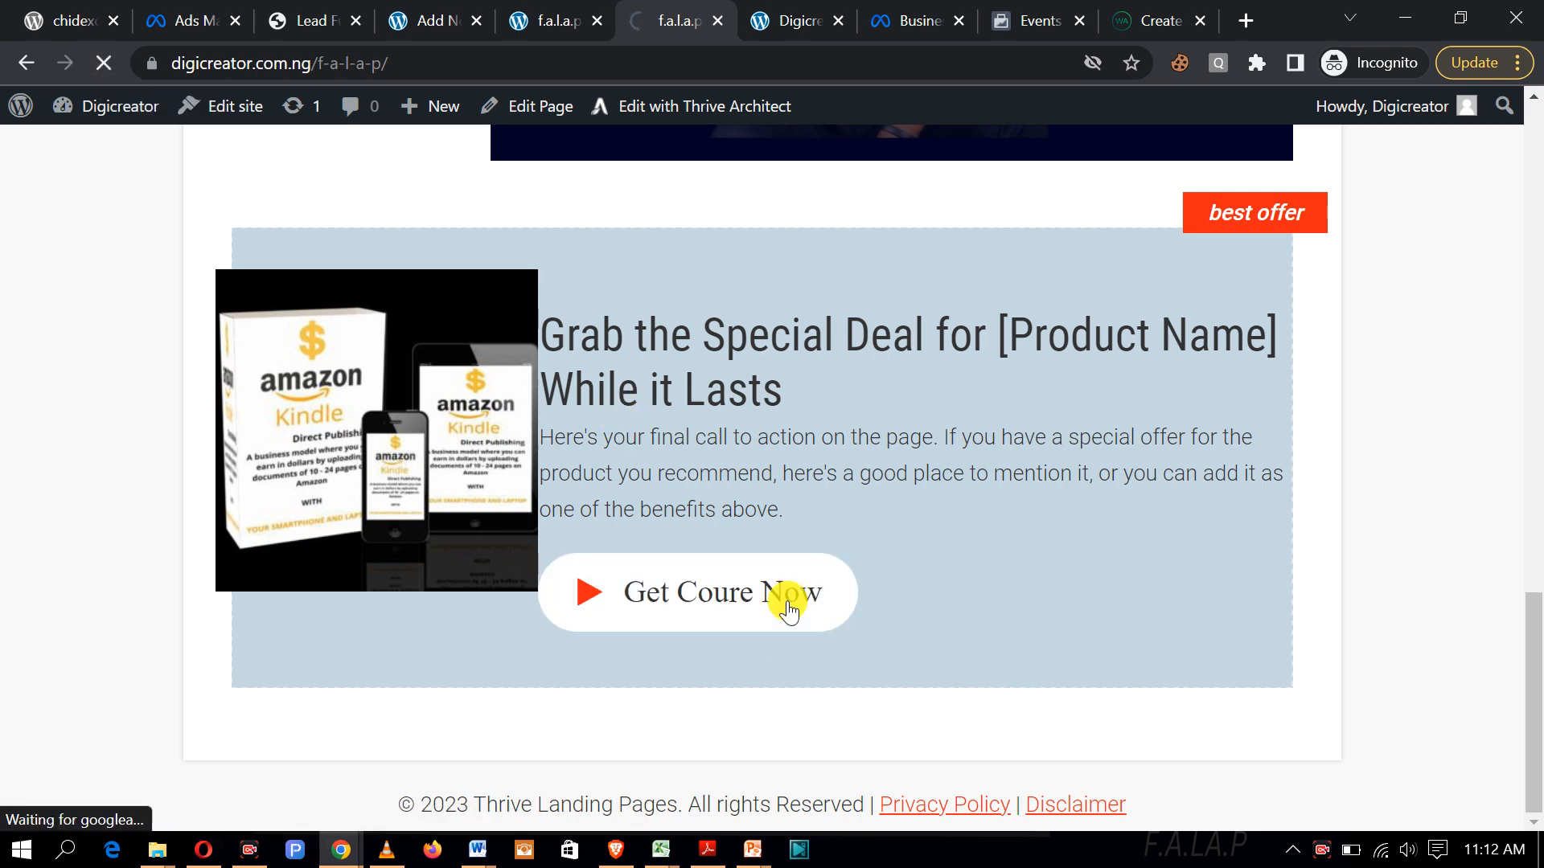
scroll(907, 631, "down", 3)
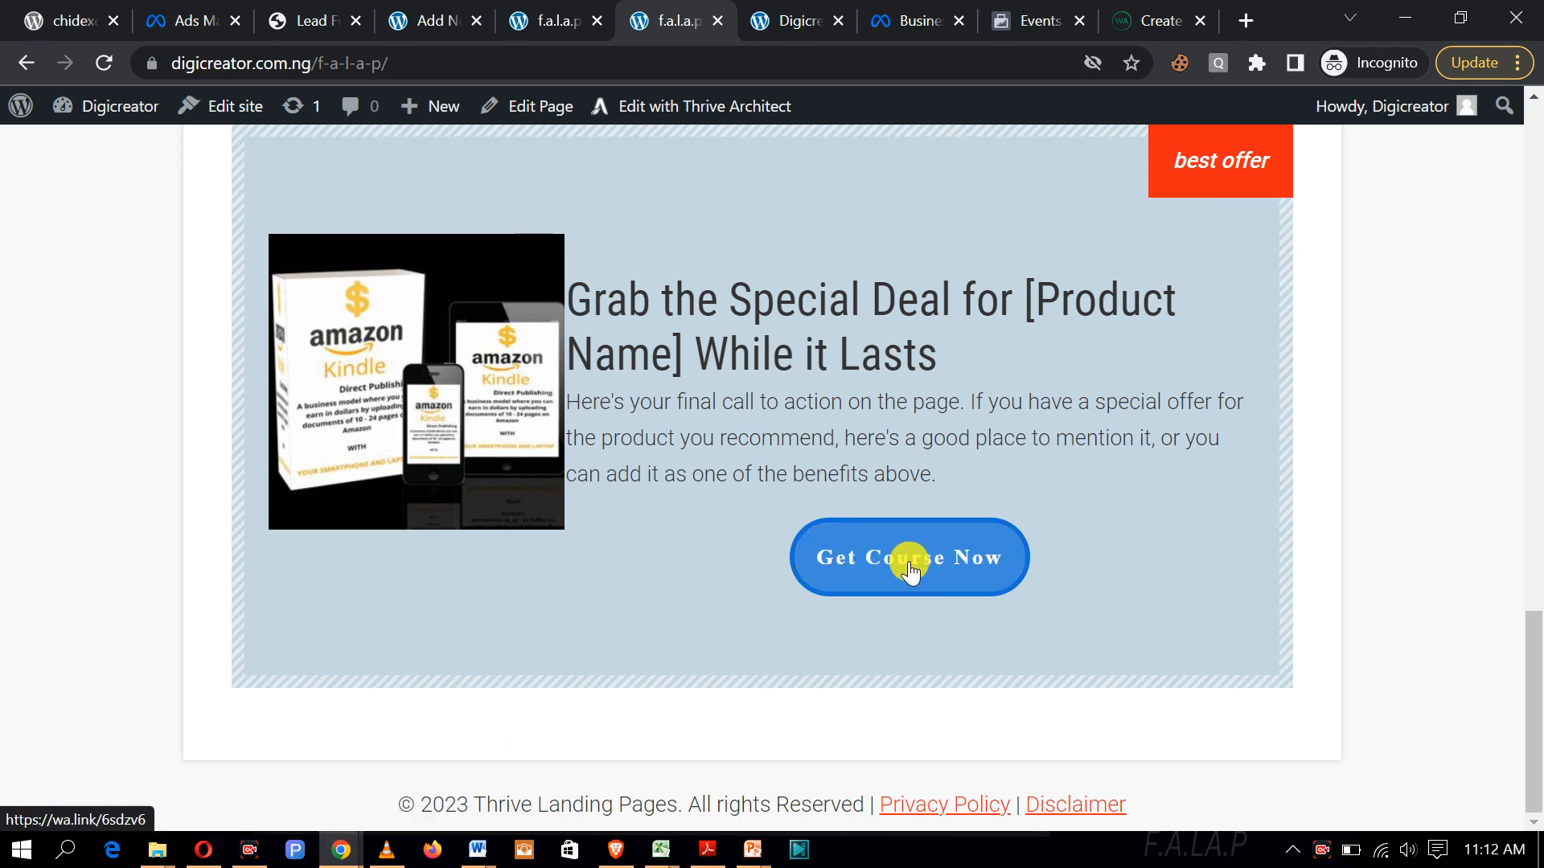
left_click(910, 569)
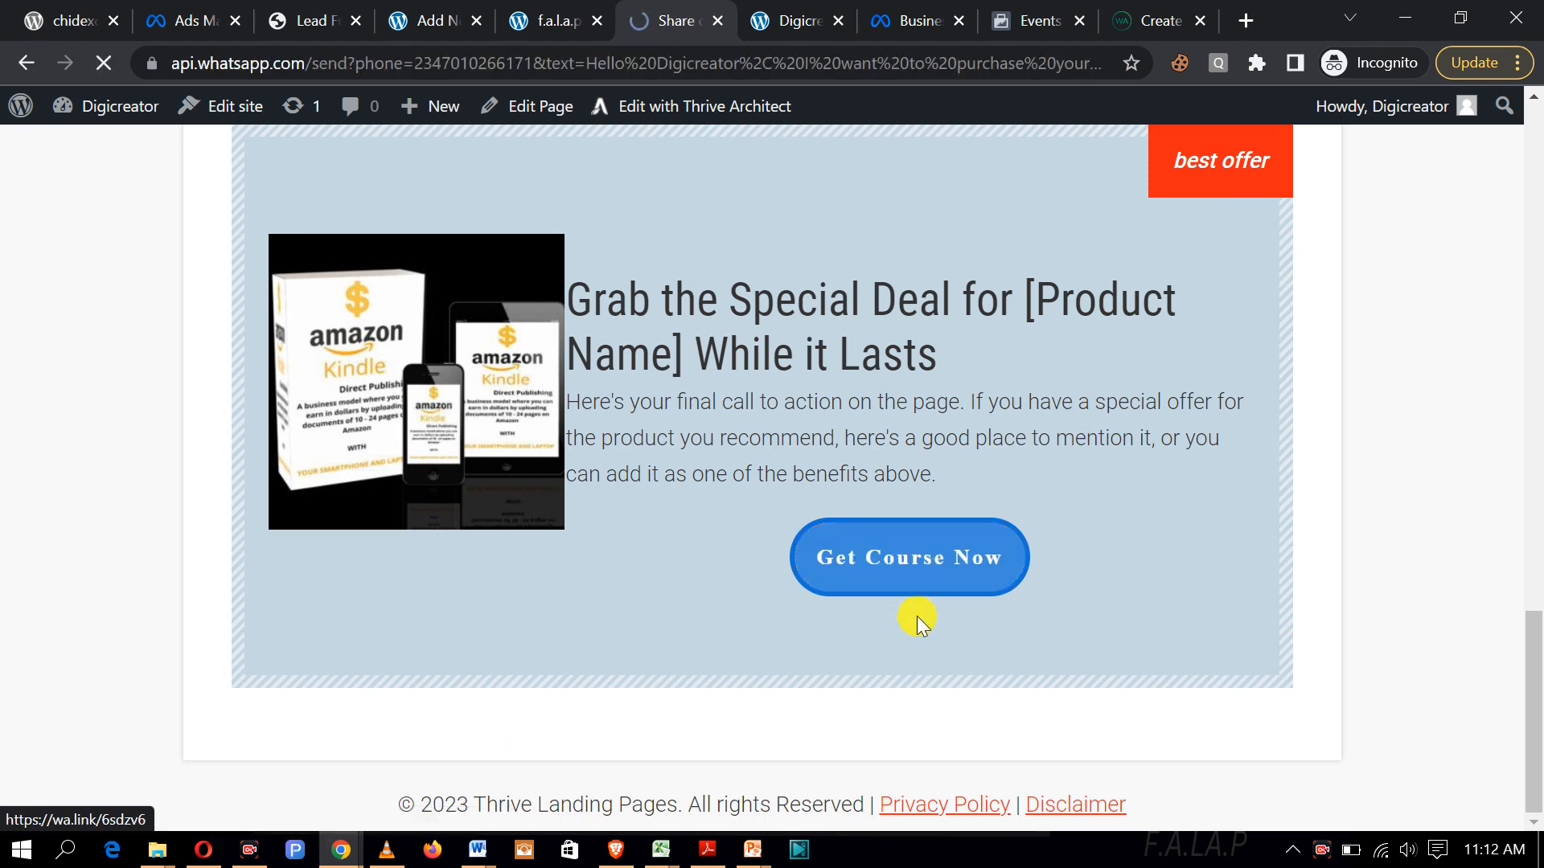
scroll(558, 532, "down", 3)
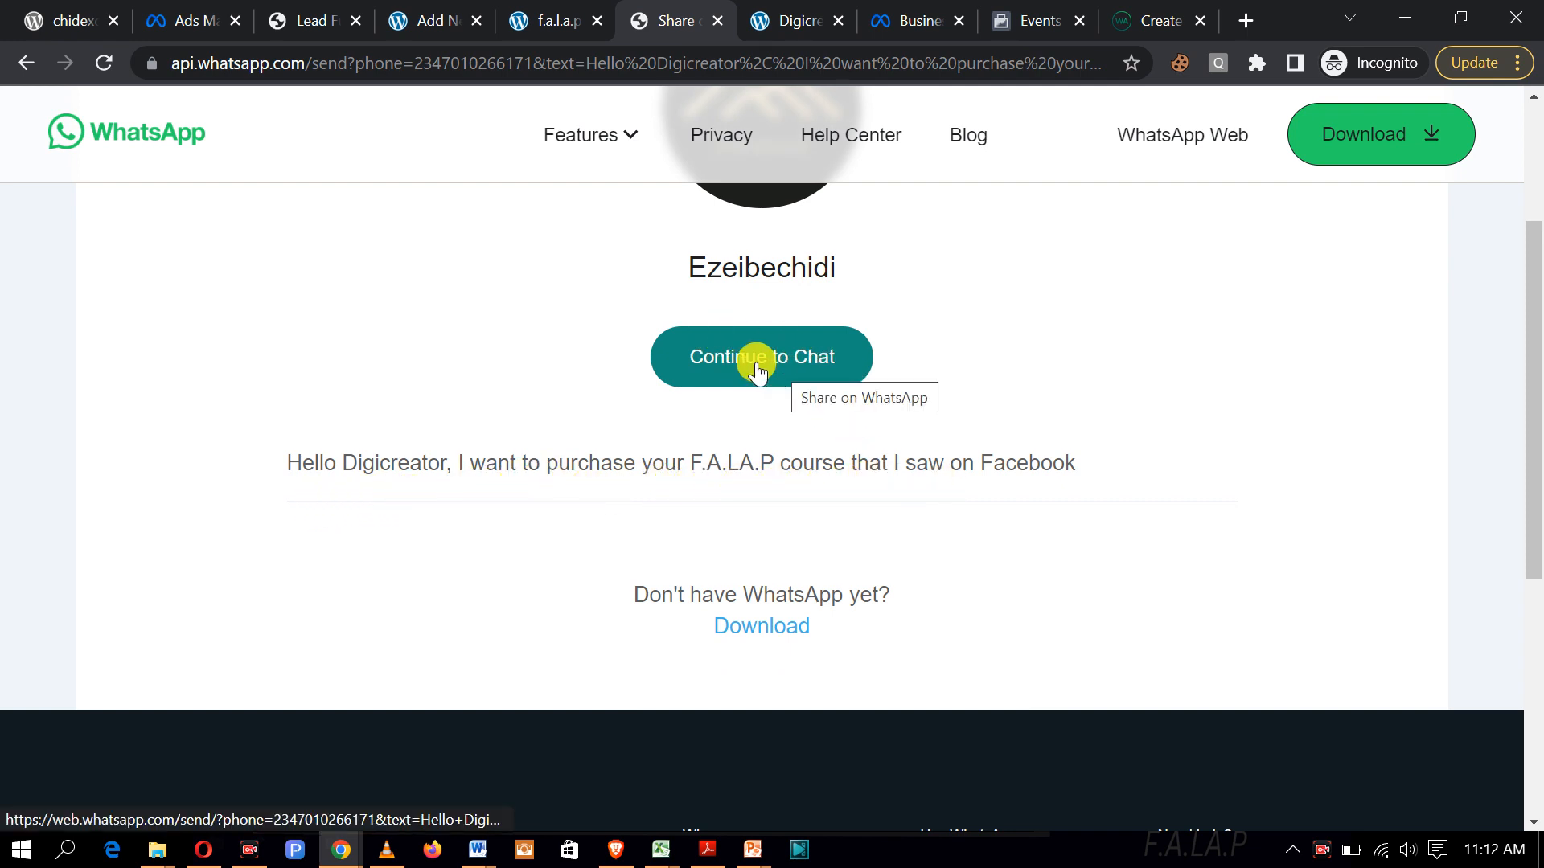
left_click(25, 68)
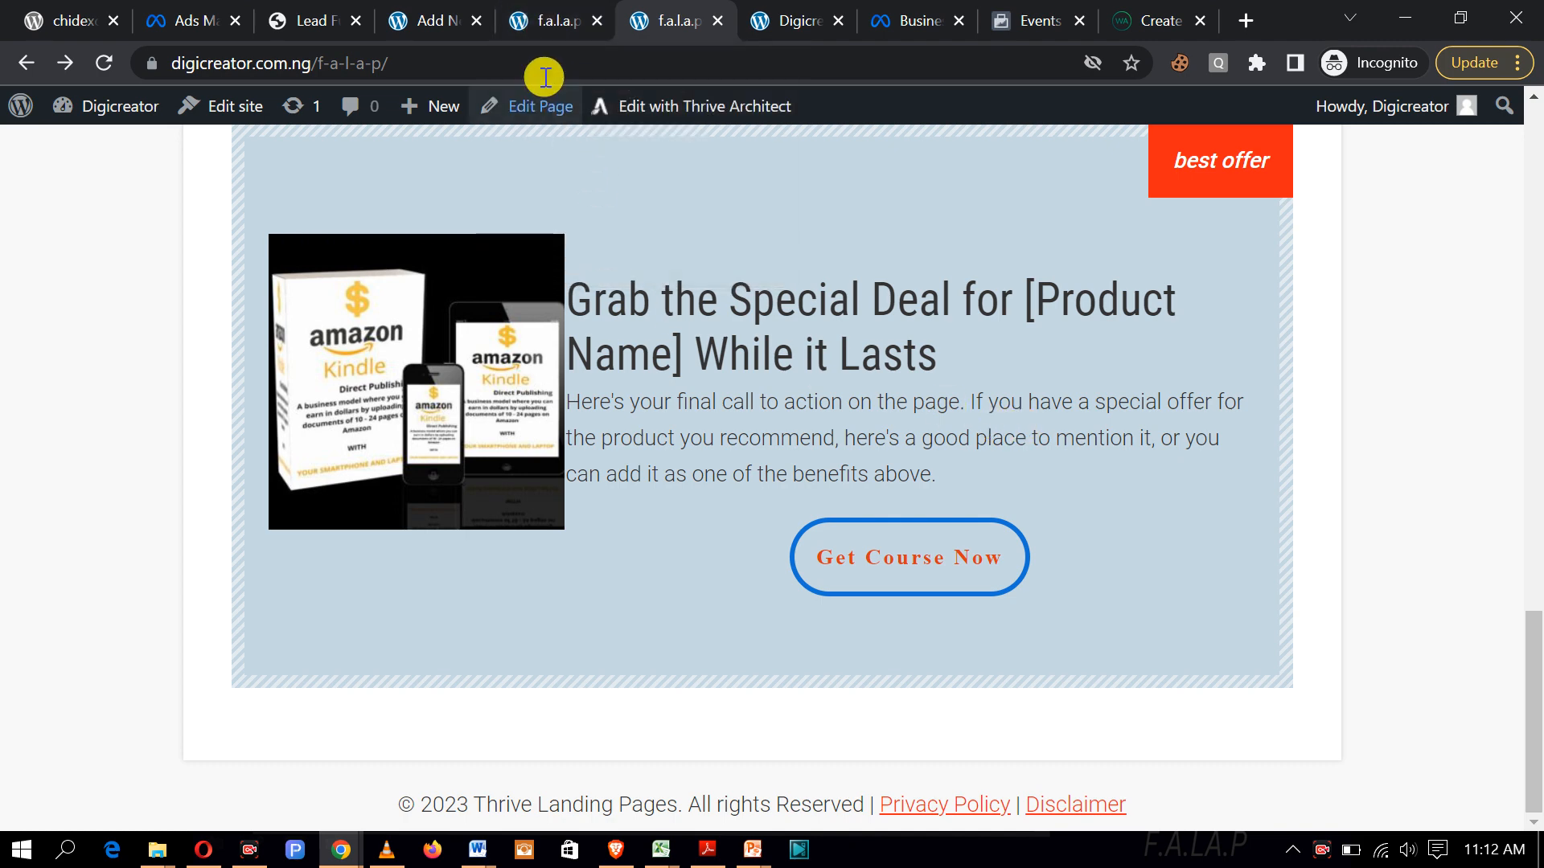
Step: Replace 'best' with 'Get' in the special deal box's 'best offer' corner label
left_click(554, 17)
scroll(1172, 431, "up", 5)
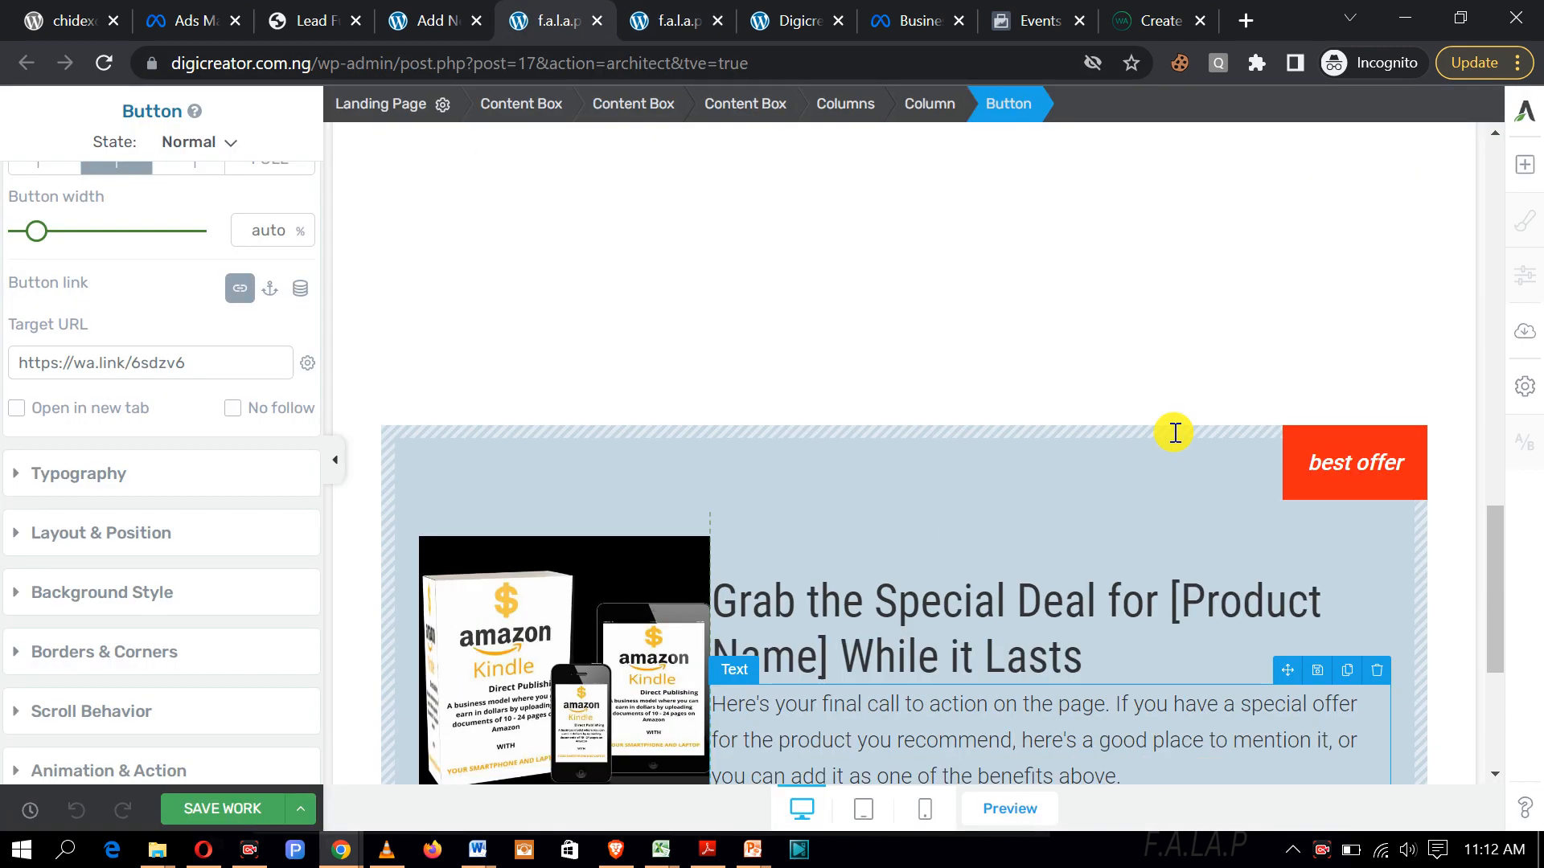
left_click(1398, 467)
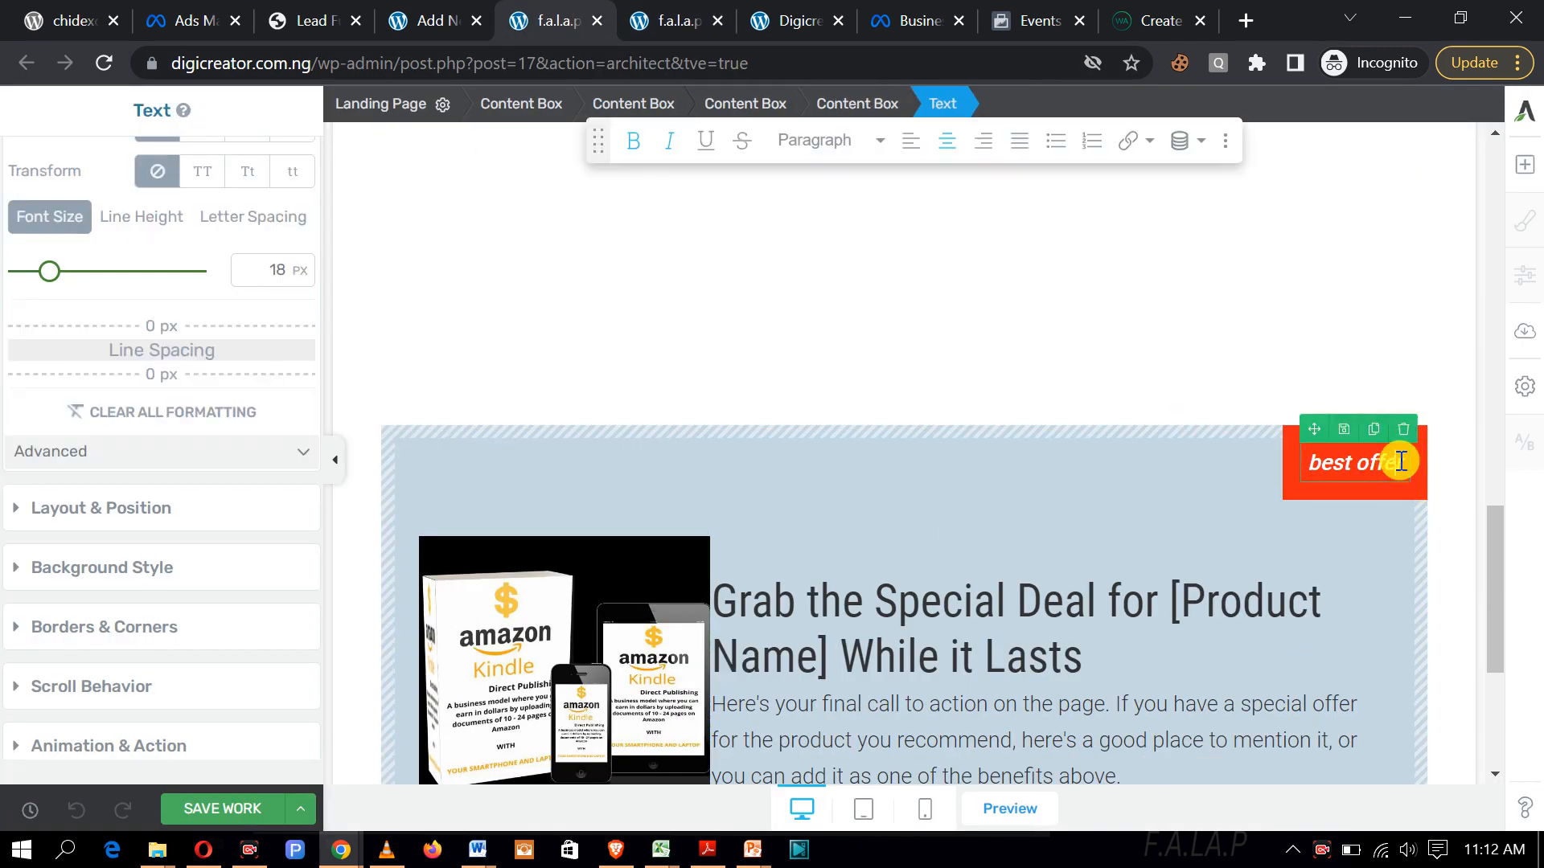
left_click(1355, 471)
key("BackSpace")
key("BackSpace")
key("BackSpace")
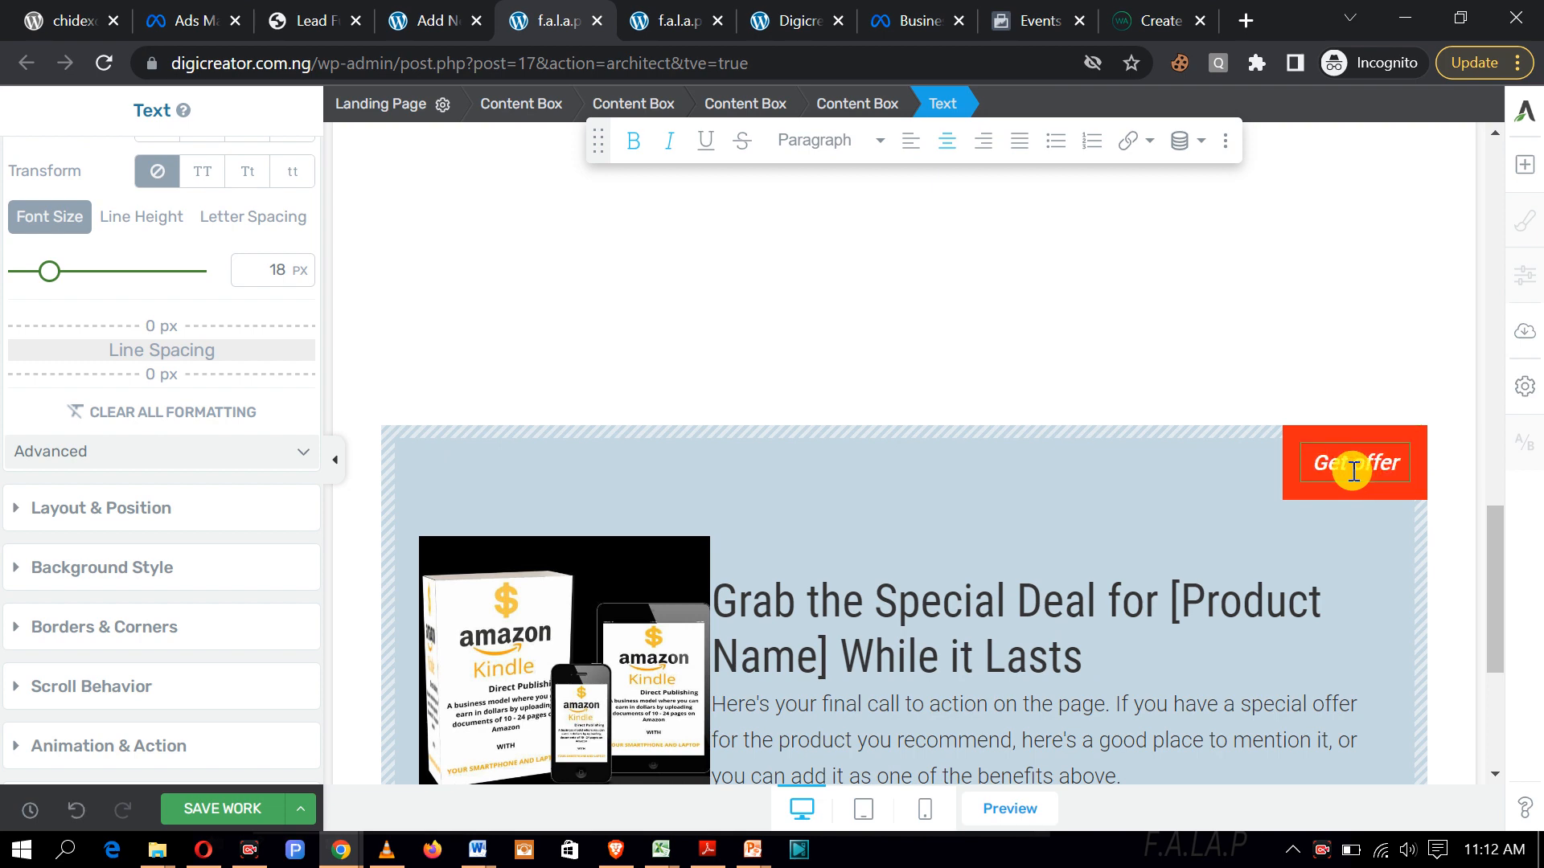
Step: Save the page and scroll through it to review the Benefit Number 2 area
left_click(249, 806)
scroll(895, 618, "up", 15)
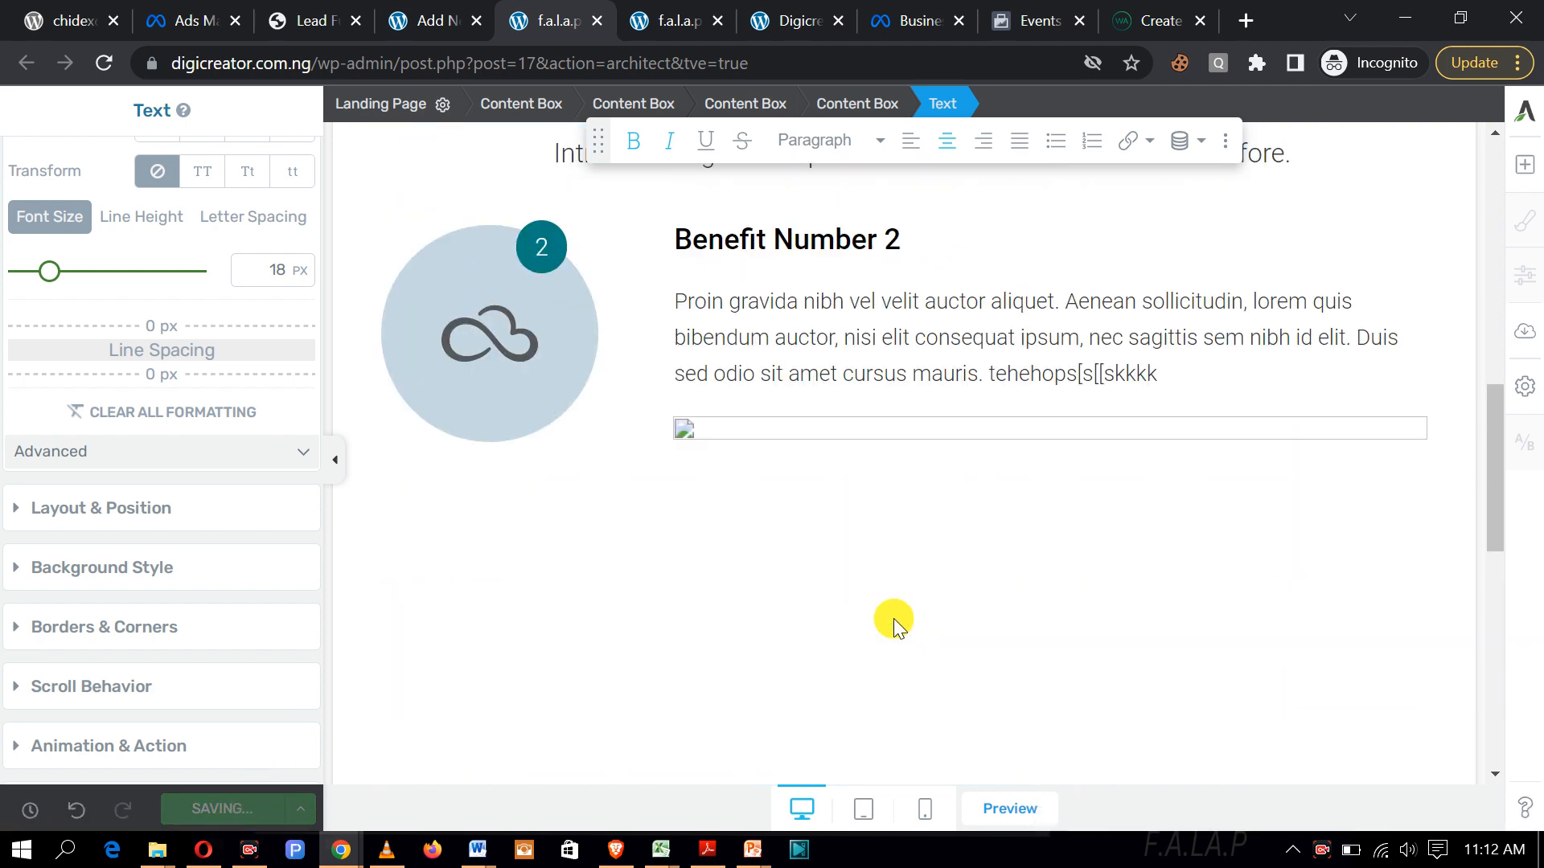
scroll(895, 619, "up", 2)
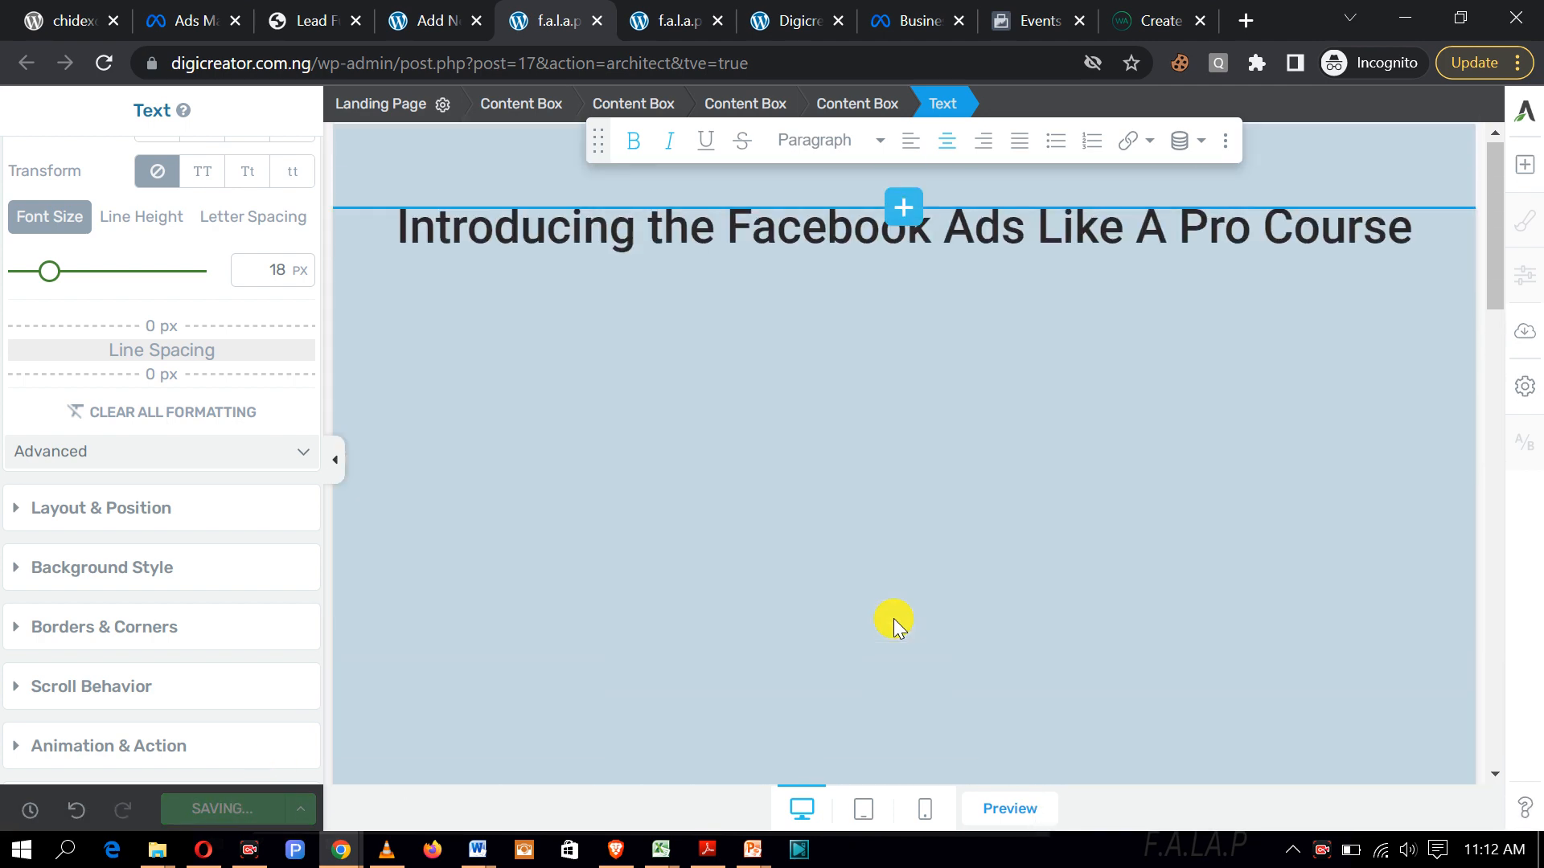
scroll(894, 619, "down", 4)
scroll(882, 629, "down", 3)
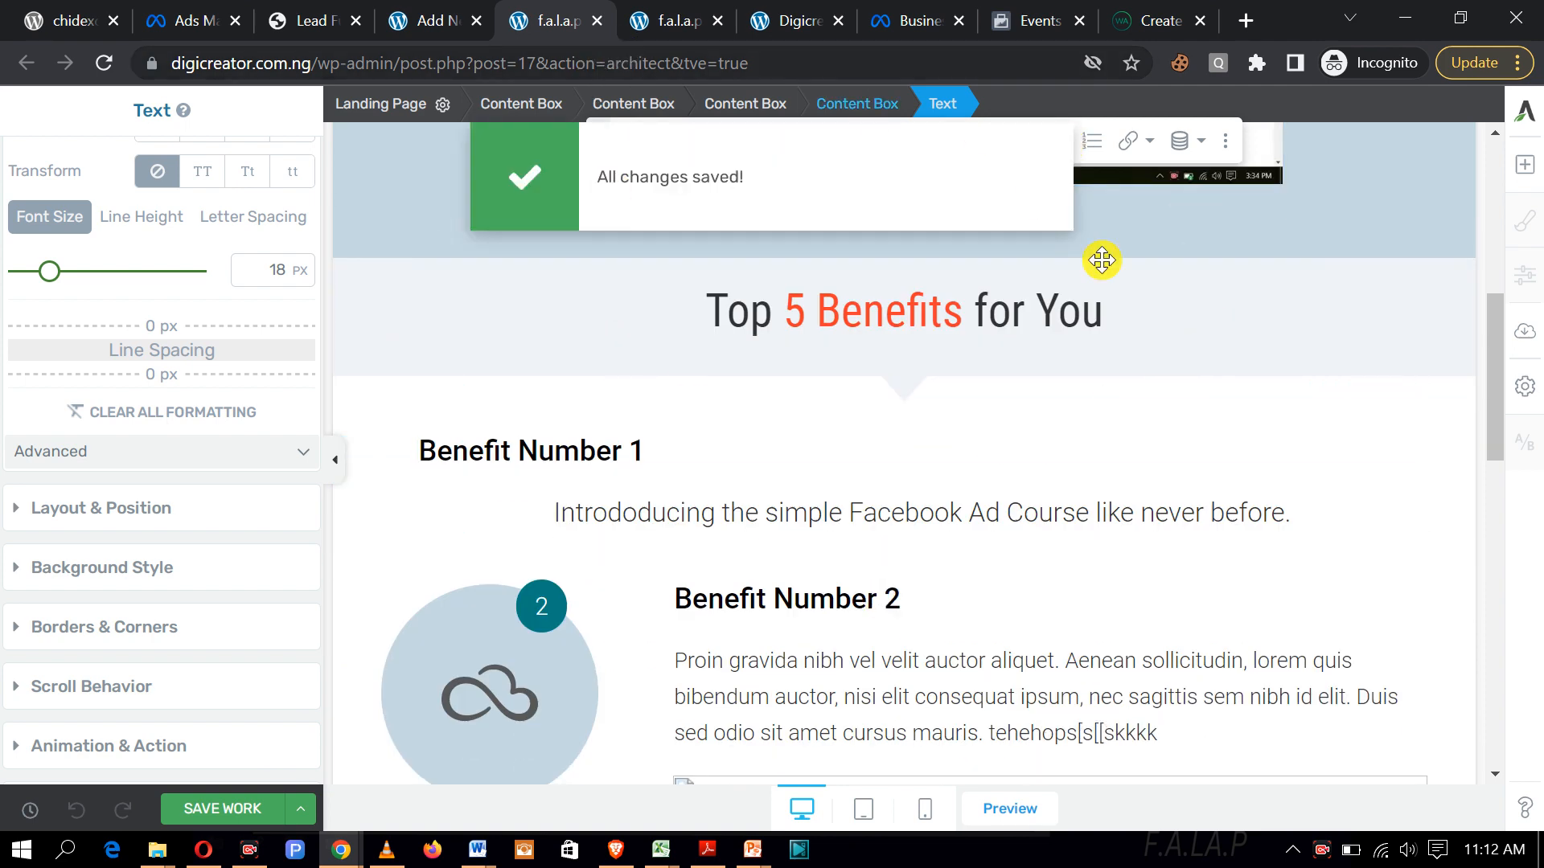
scroll(1025, 443, "down", 4)
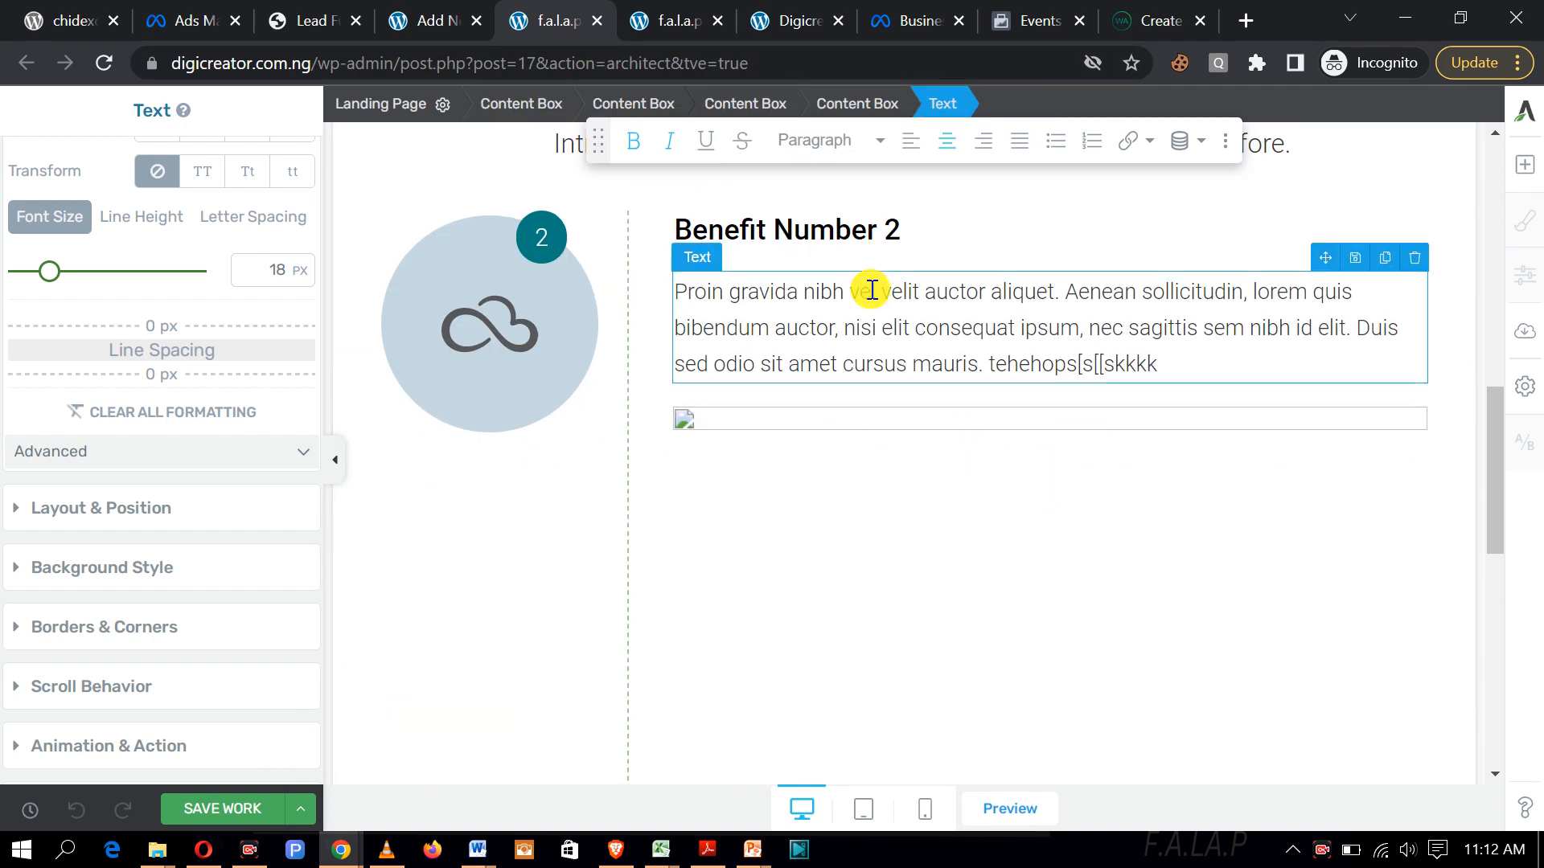
scroll(893, 257, "down", 1)
scroll(1057, 302, "up", 3)
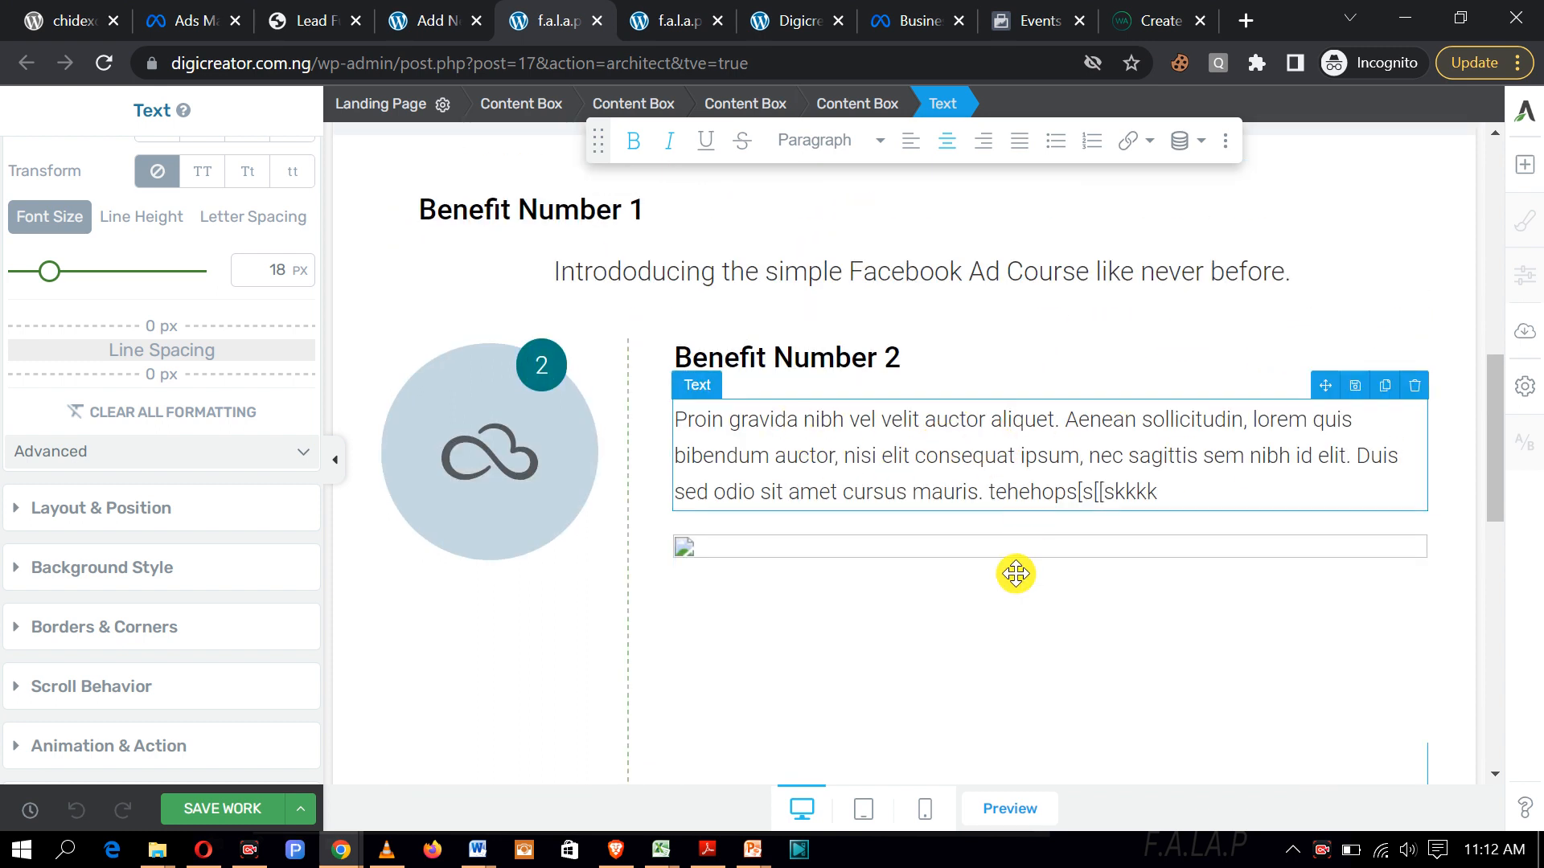
scroll(1005, 483, "down", 1)
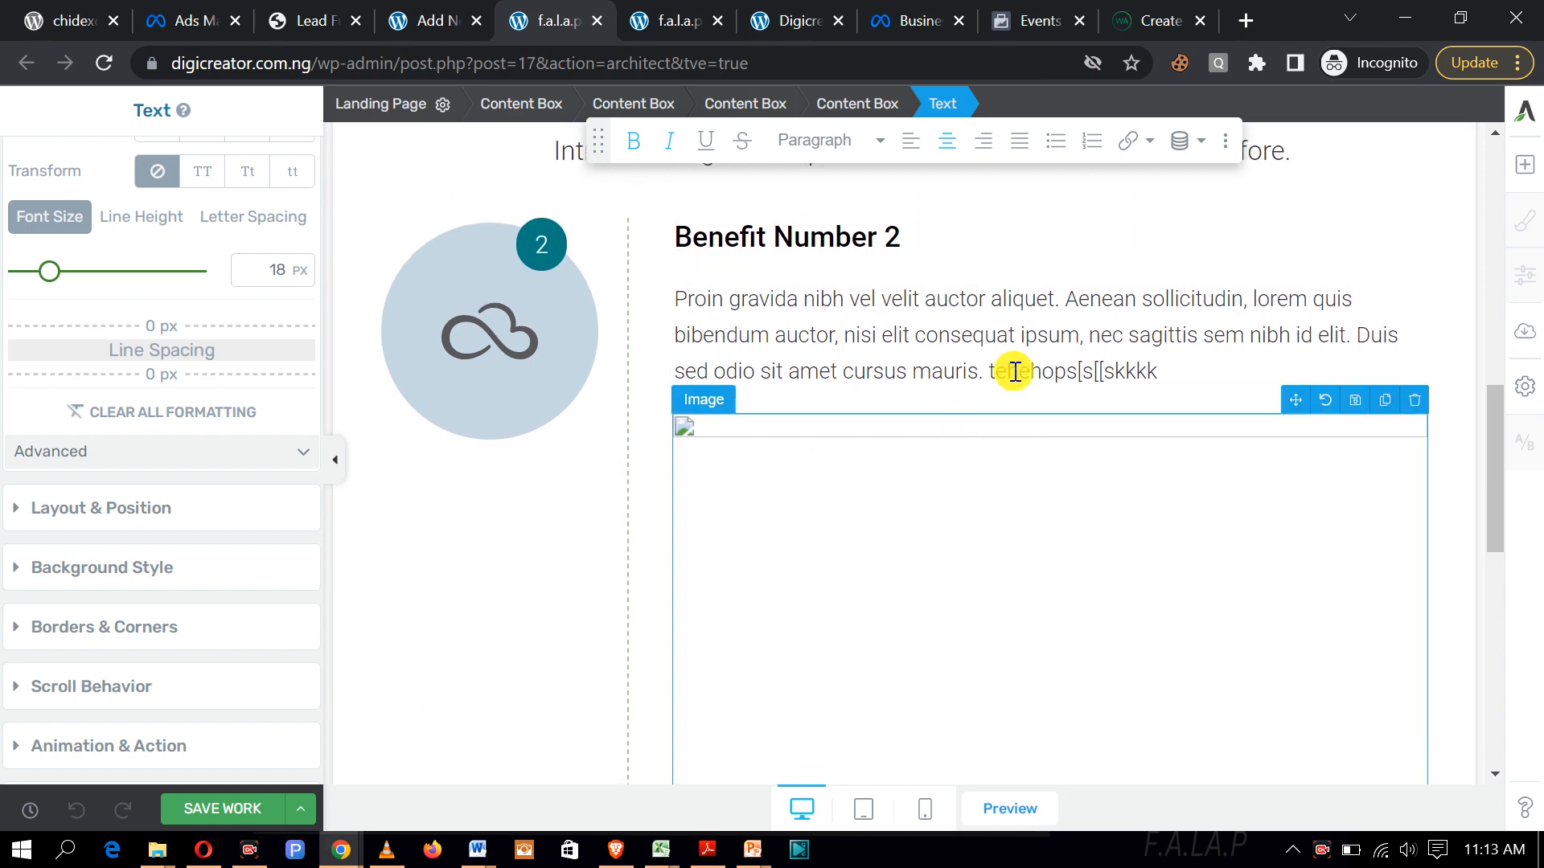
scroll(968, 386, "down", 1)
scroll(971, 439, "down", 4)
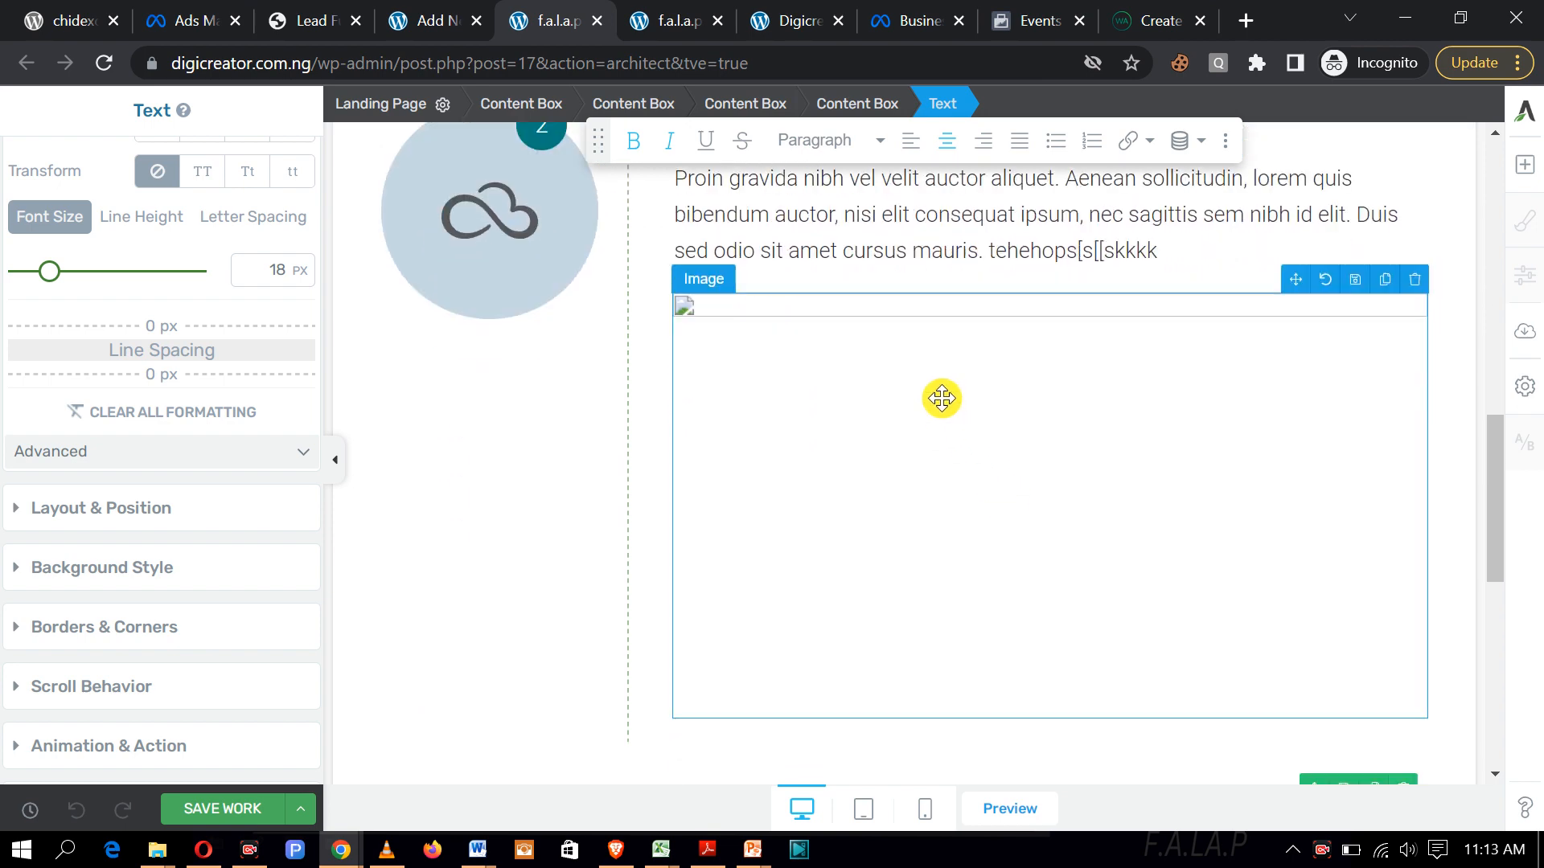
scroll(941, 488, "up", 3)
scroll(923, 476, "up", 5)
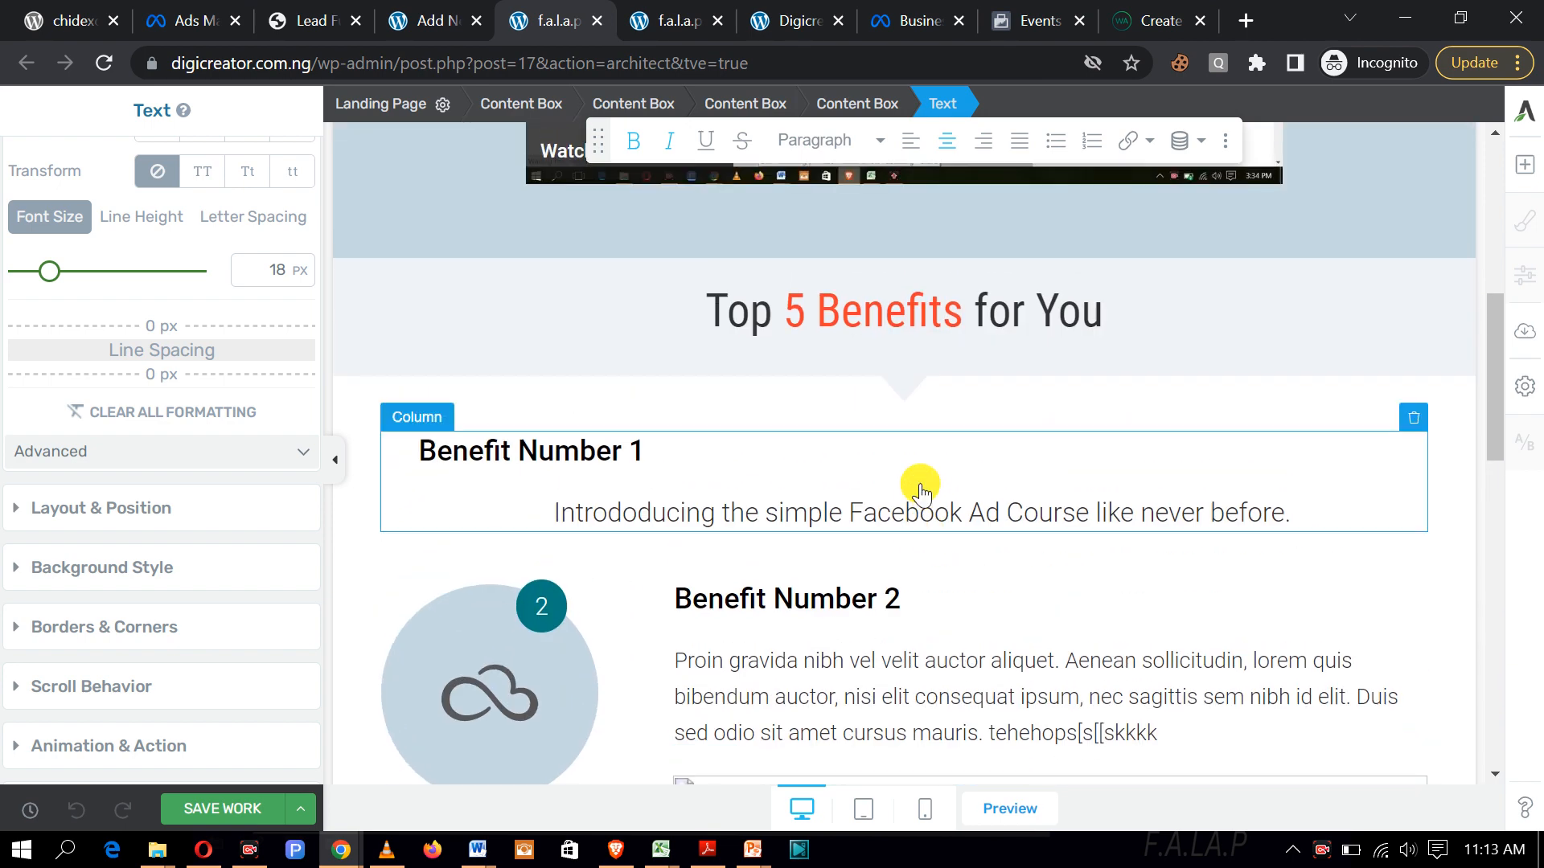
scroll(950, 551, "down", 7)
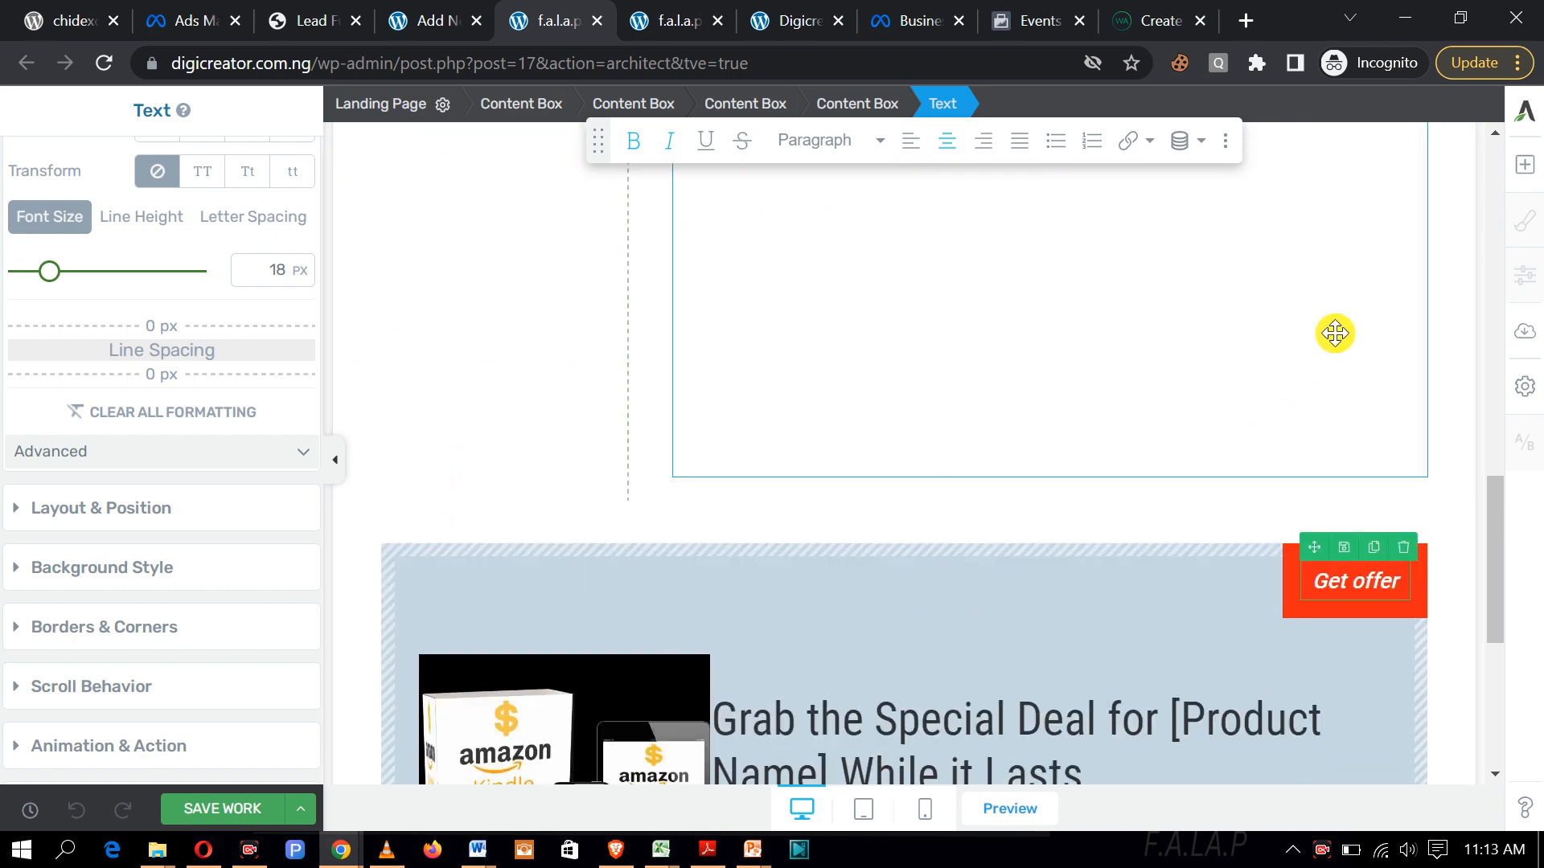
Step: Add a text block under Benefit Number 2, then delete the empty block
left_click(1528, 169)
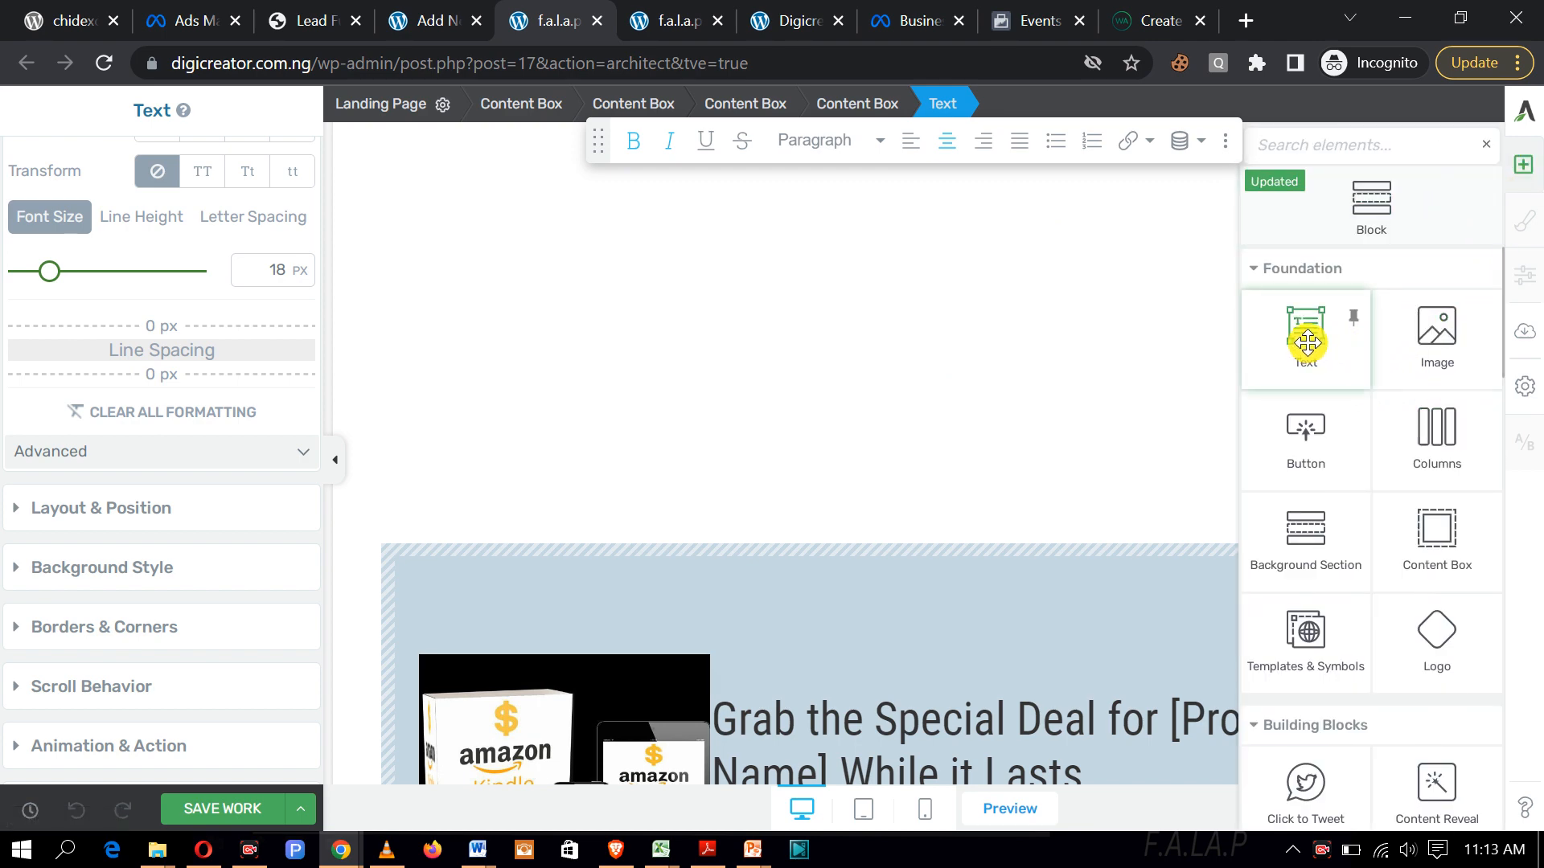
left_click_drag(851, 437, 848, 442)
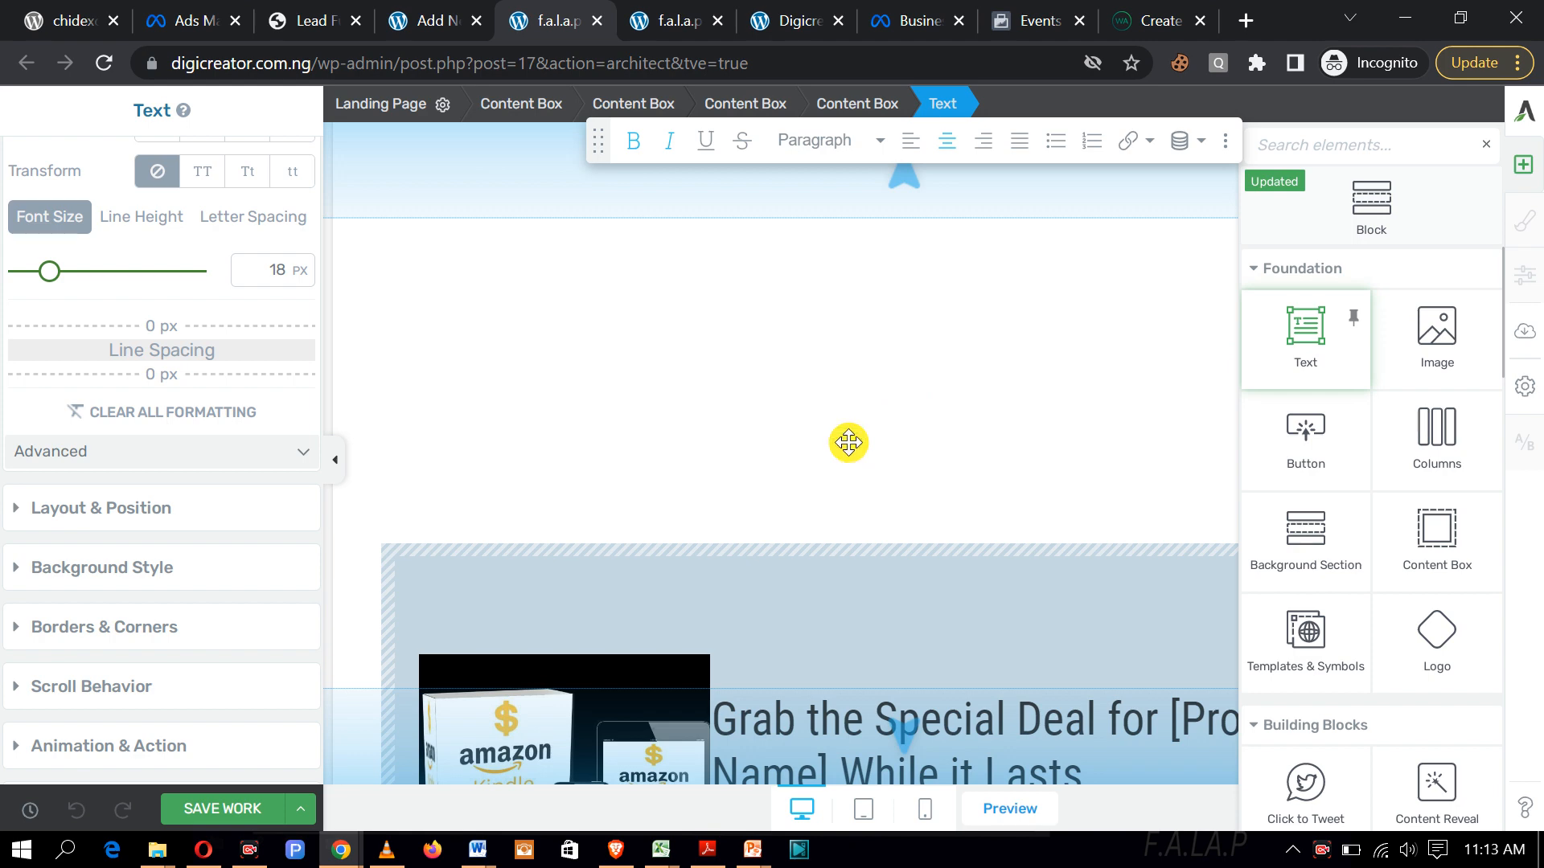
left_click_drag(1326, 349, 1060, 347)
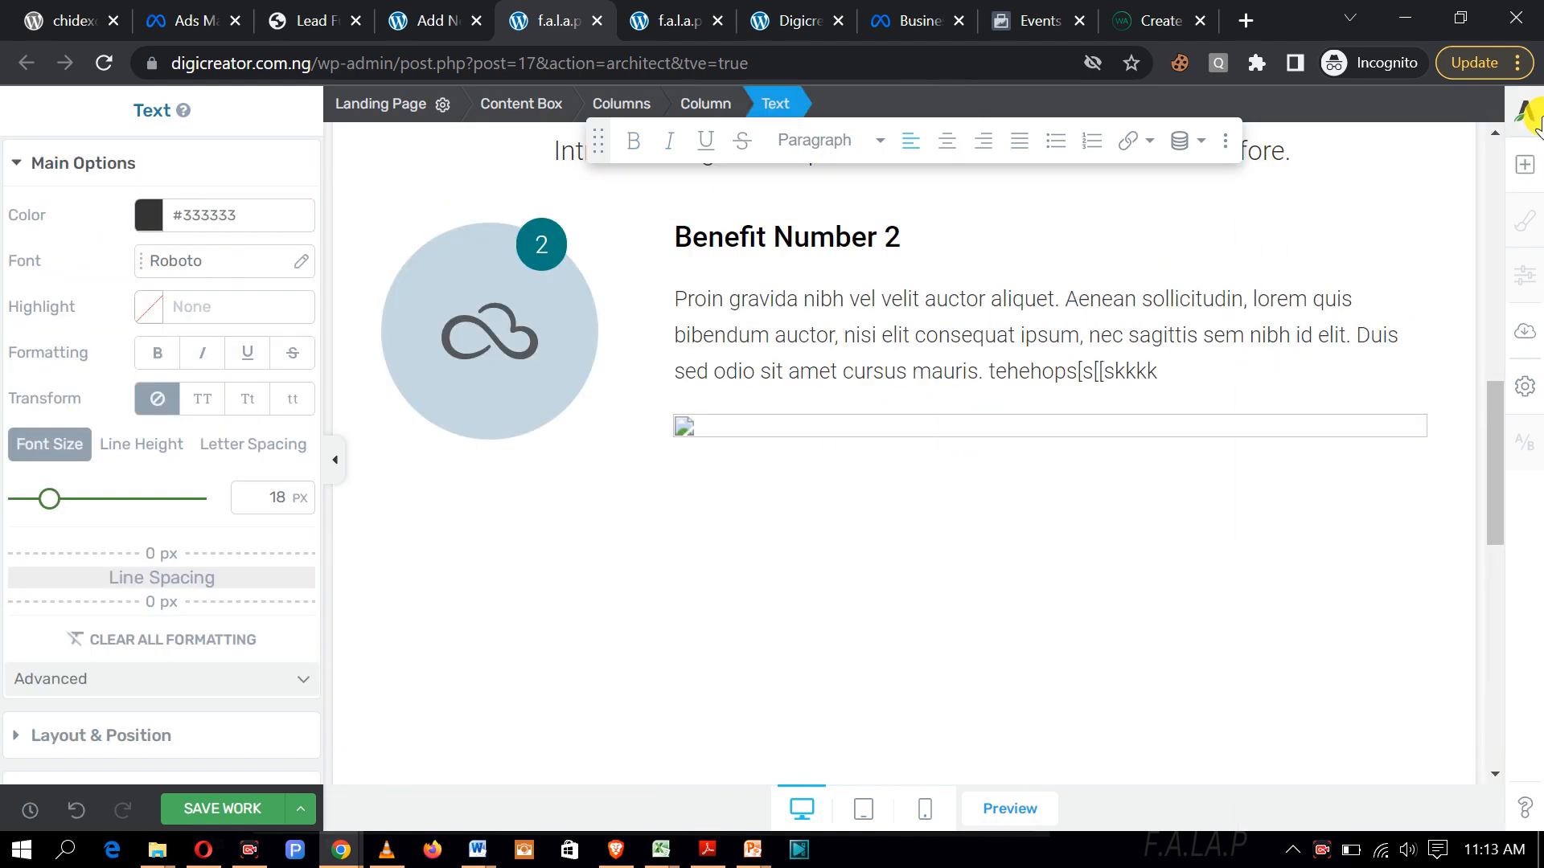
scroll(1022, 435, "up", 3)
scroll(1020, 435, "up", 1)
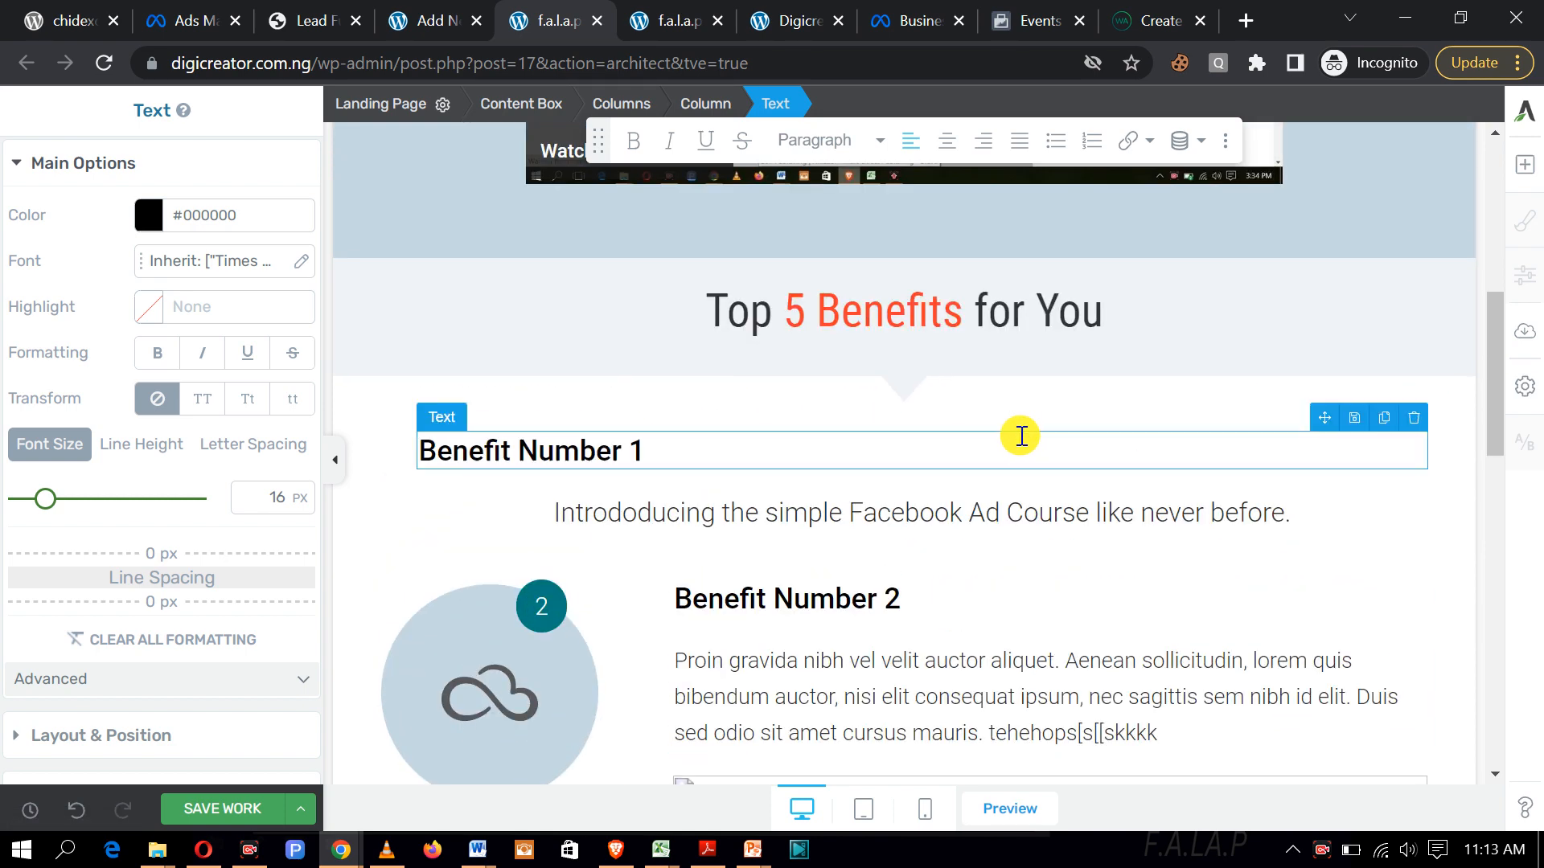
scroll(1020, 435, "down", 8)
scroll(1020, 435, "up", 1)
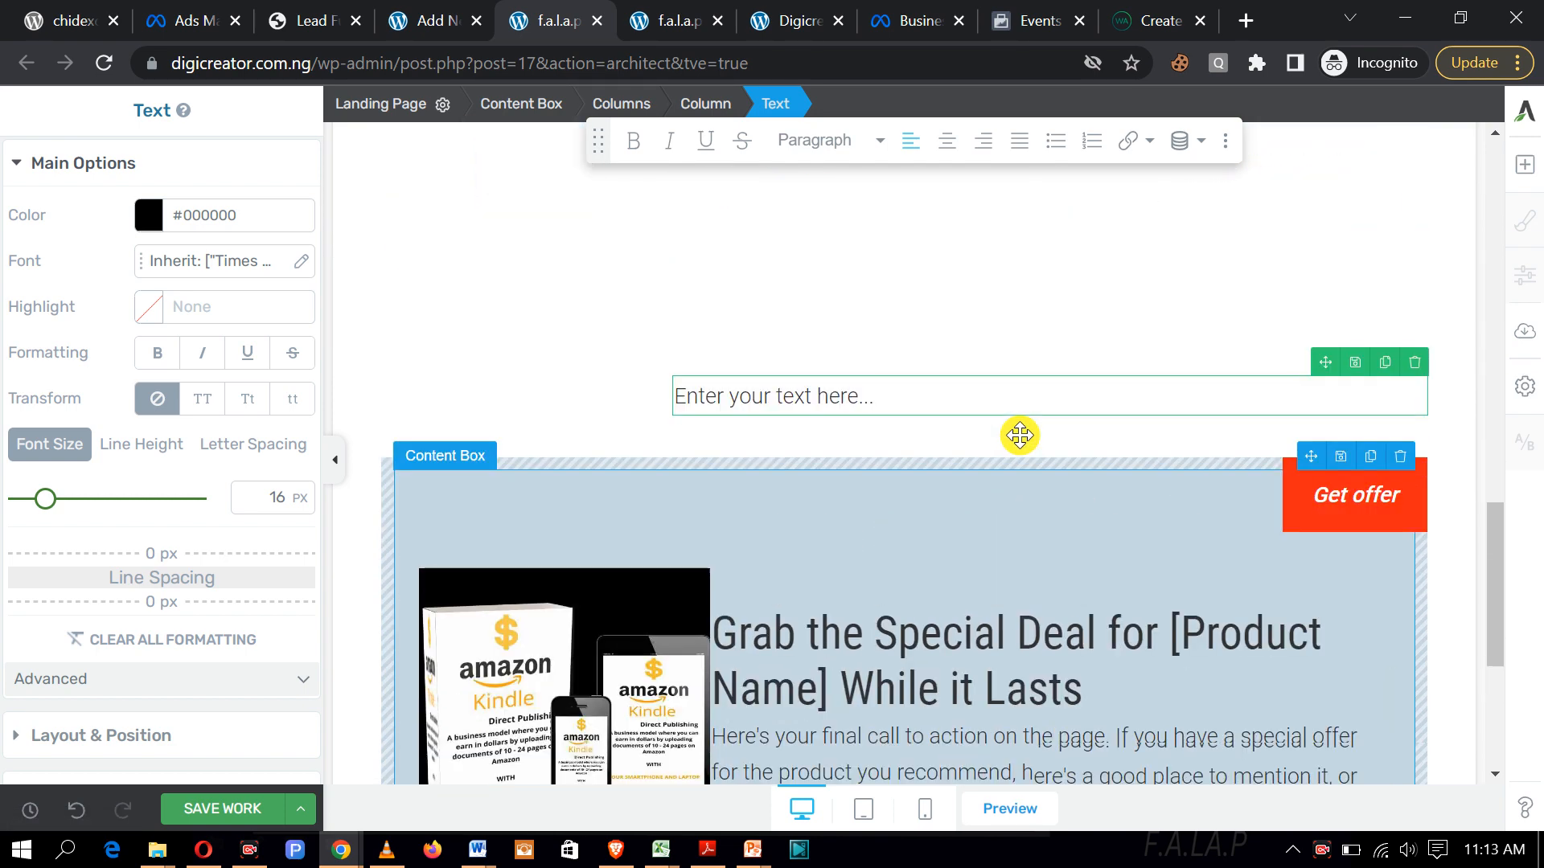
left_click(1415, 362)
scroll(1120, 393, "up", 4)
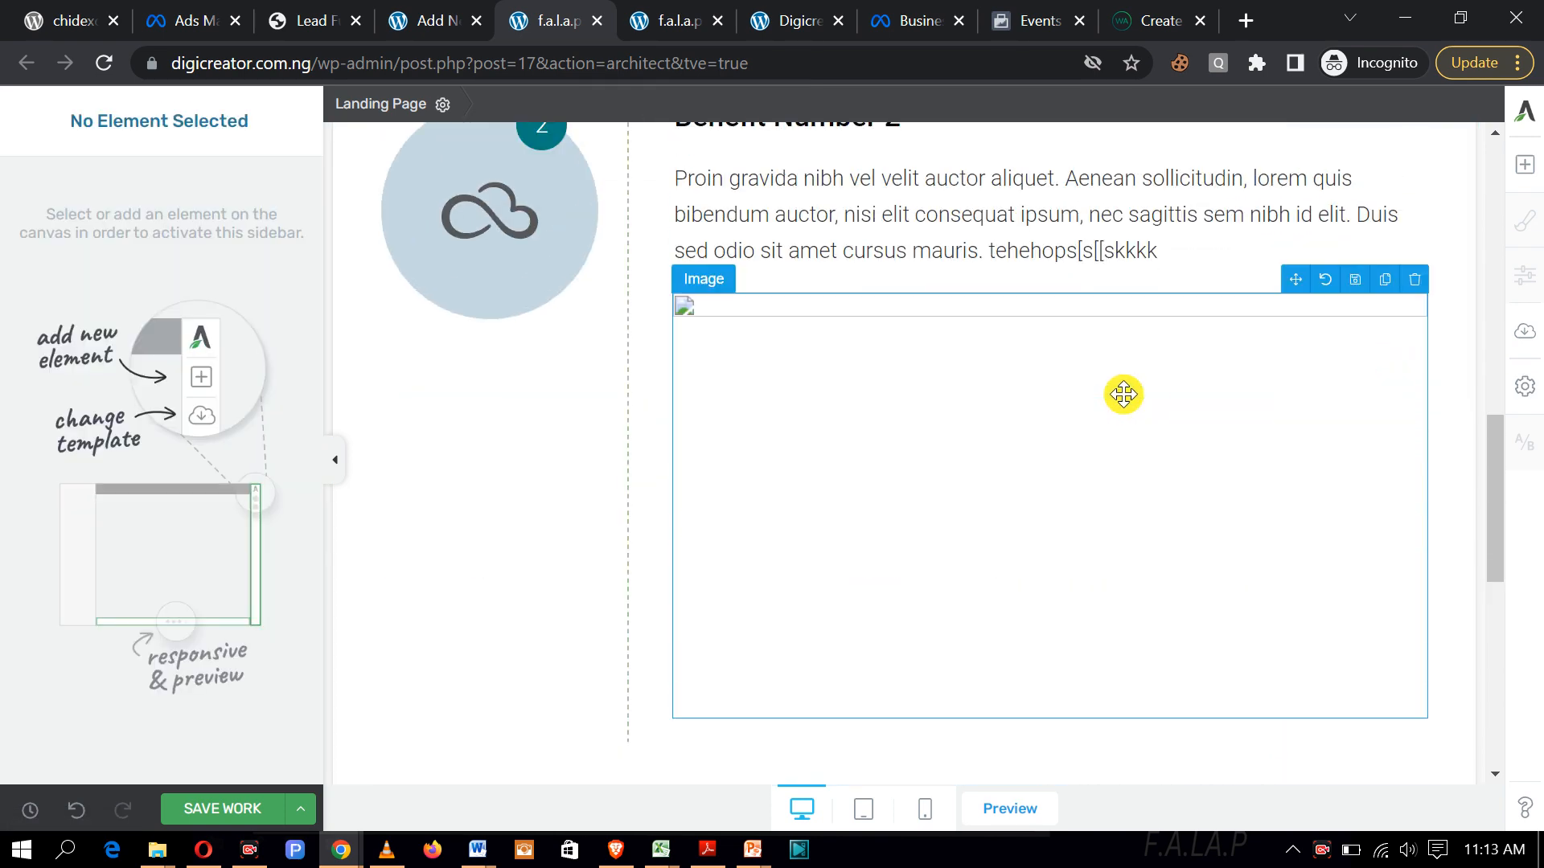
scroll(1124, 394, "down", 2)
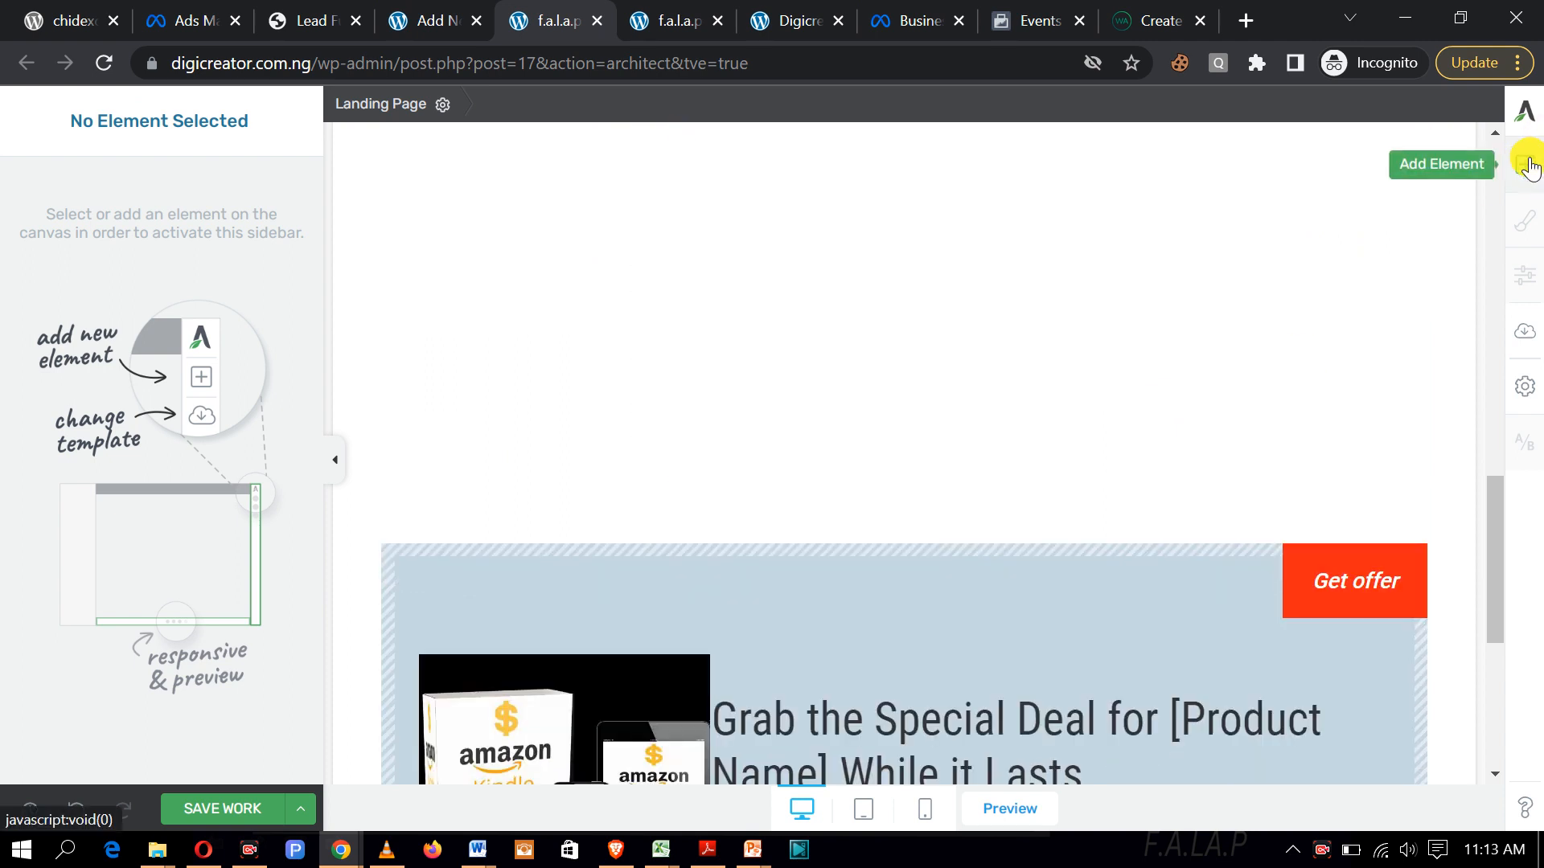
Step: Add a text block above the special deal box and centre-align its line
left_click(1526, 165)
left_click_drag(1320, 324, 1042, 417)
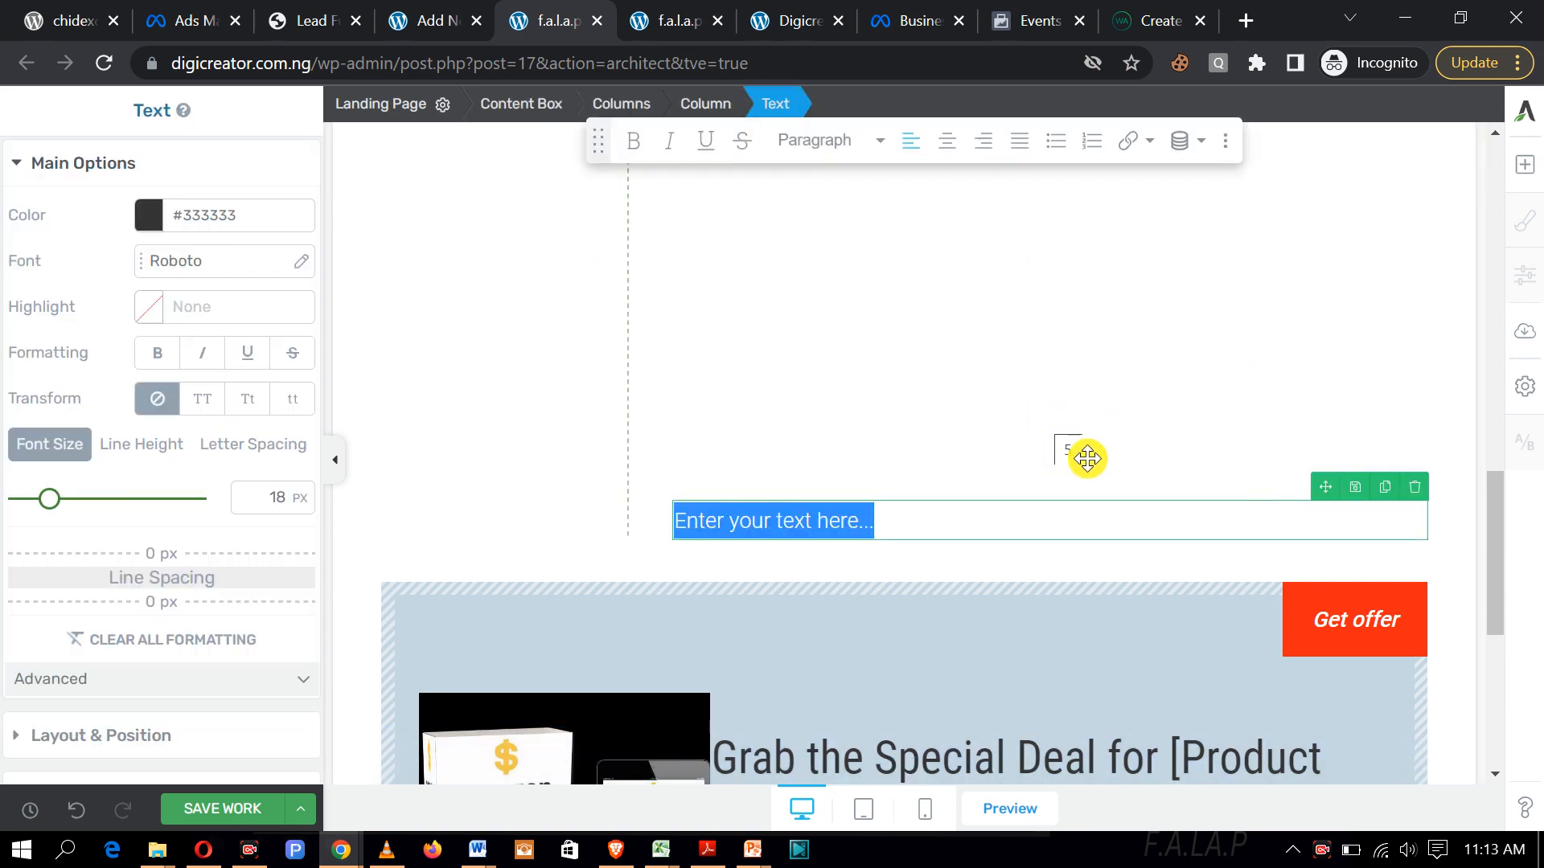
left_click(973, 529)
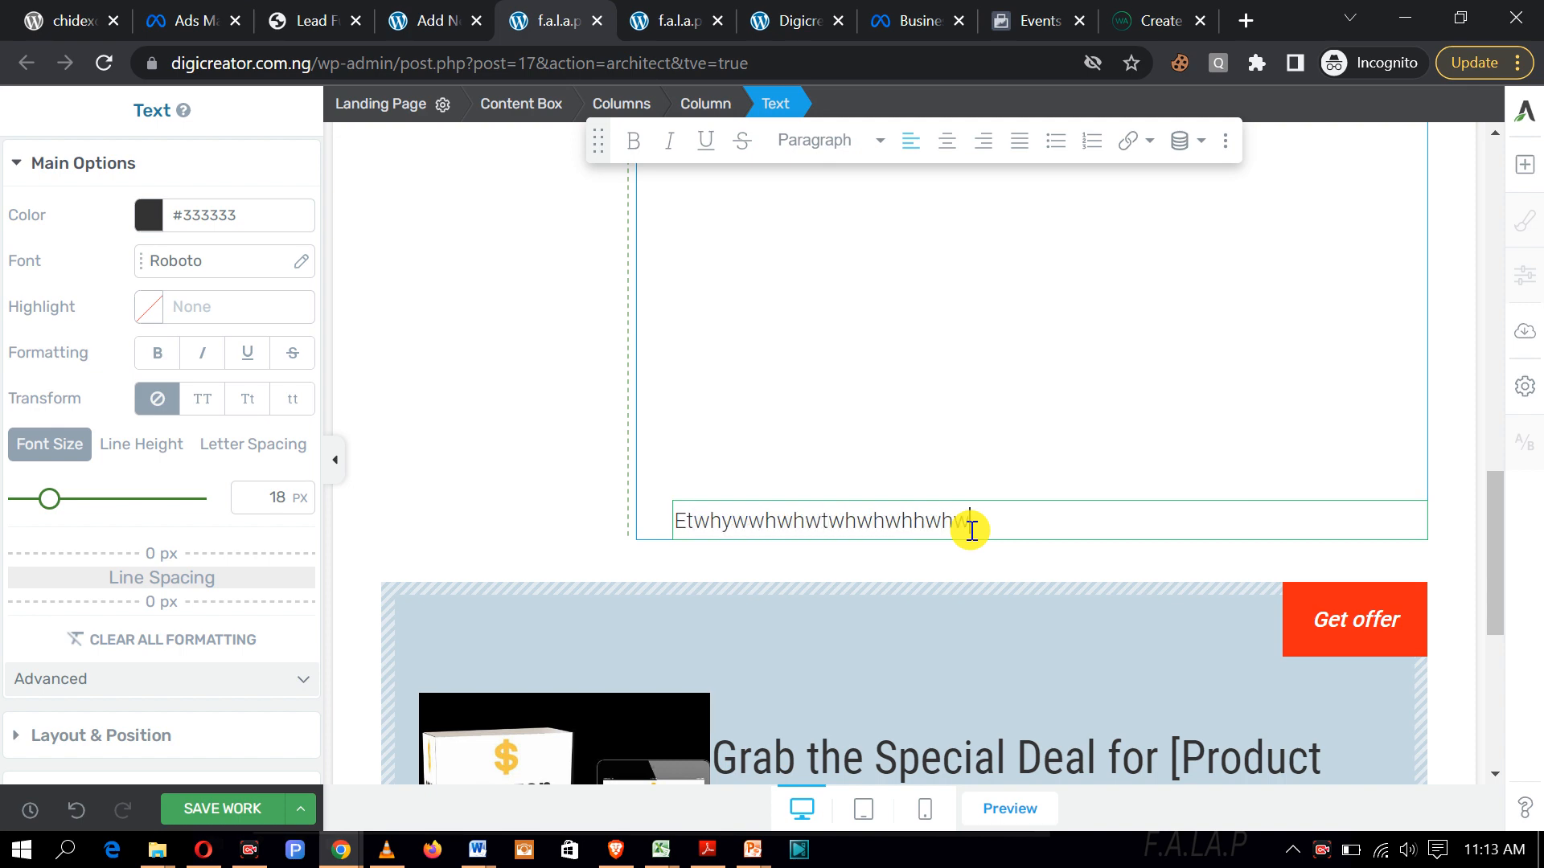
left_click_drag(1031, 529, 682, 506)
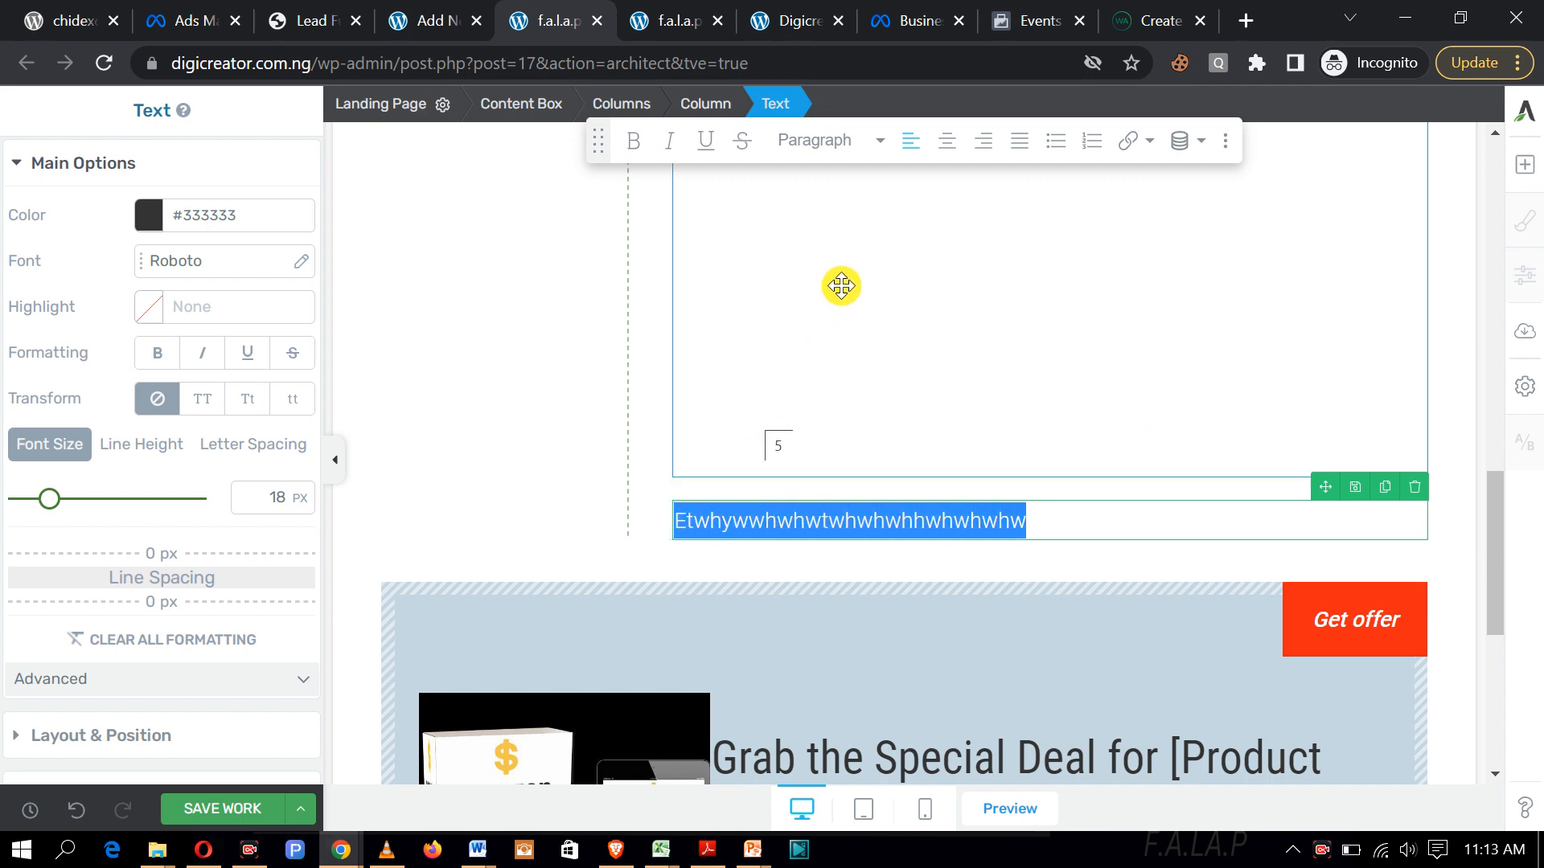
left_click(949, 145)
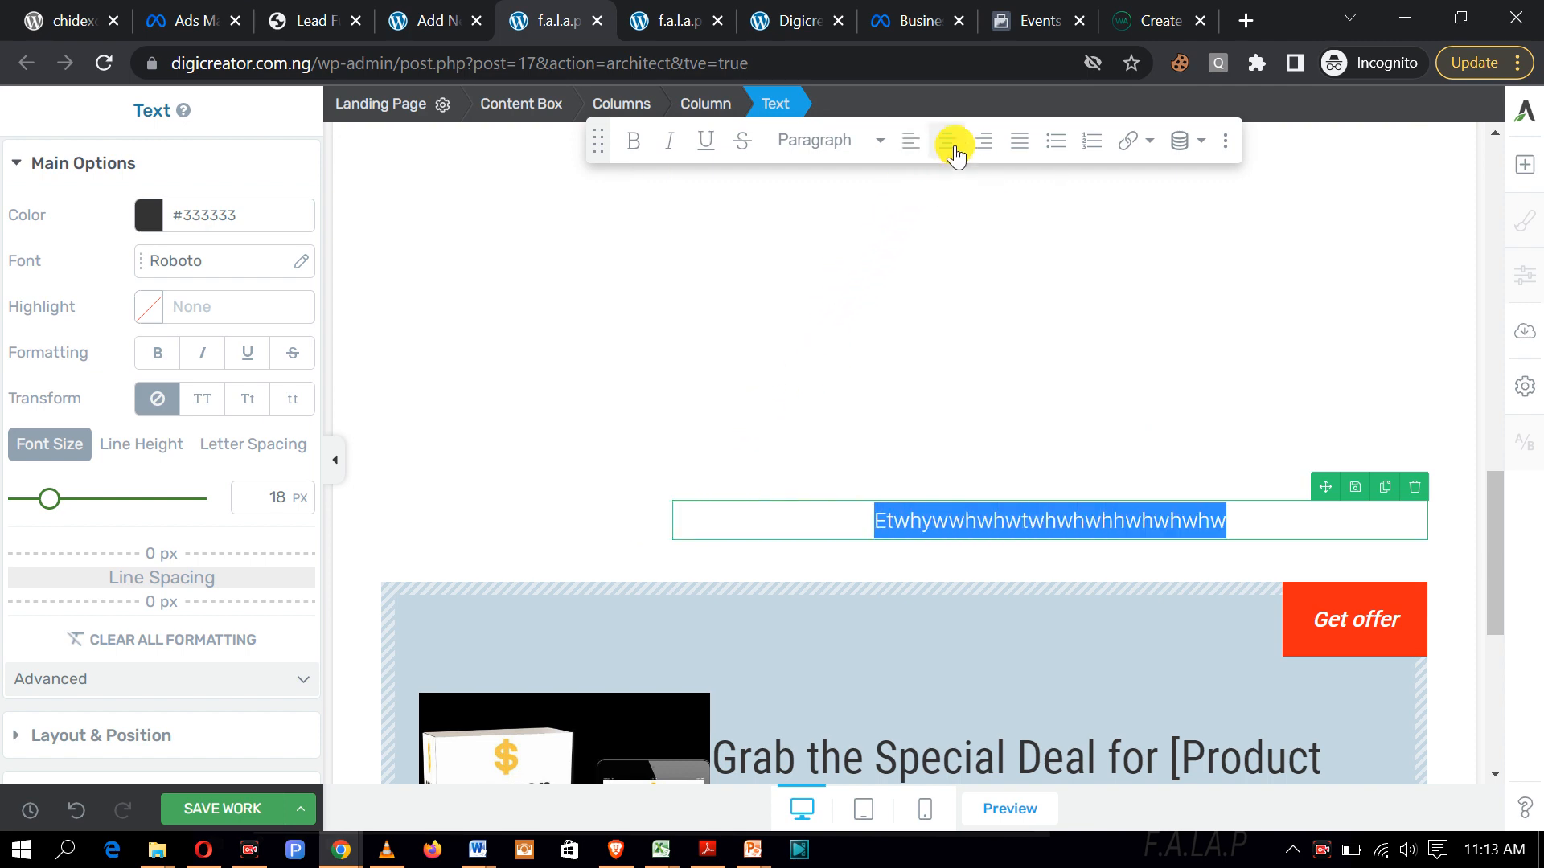
scroll(968, 510, "up", 4)
scroll(968, 510, "down", 3)
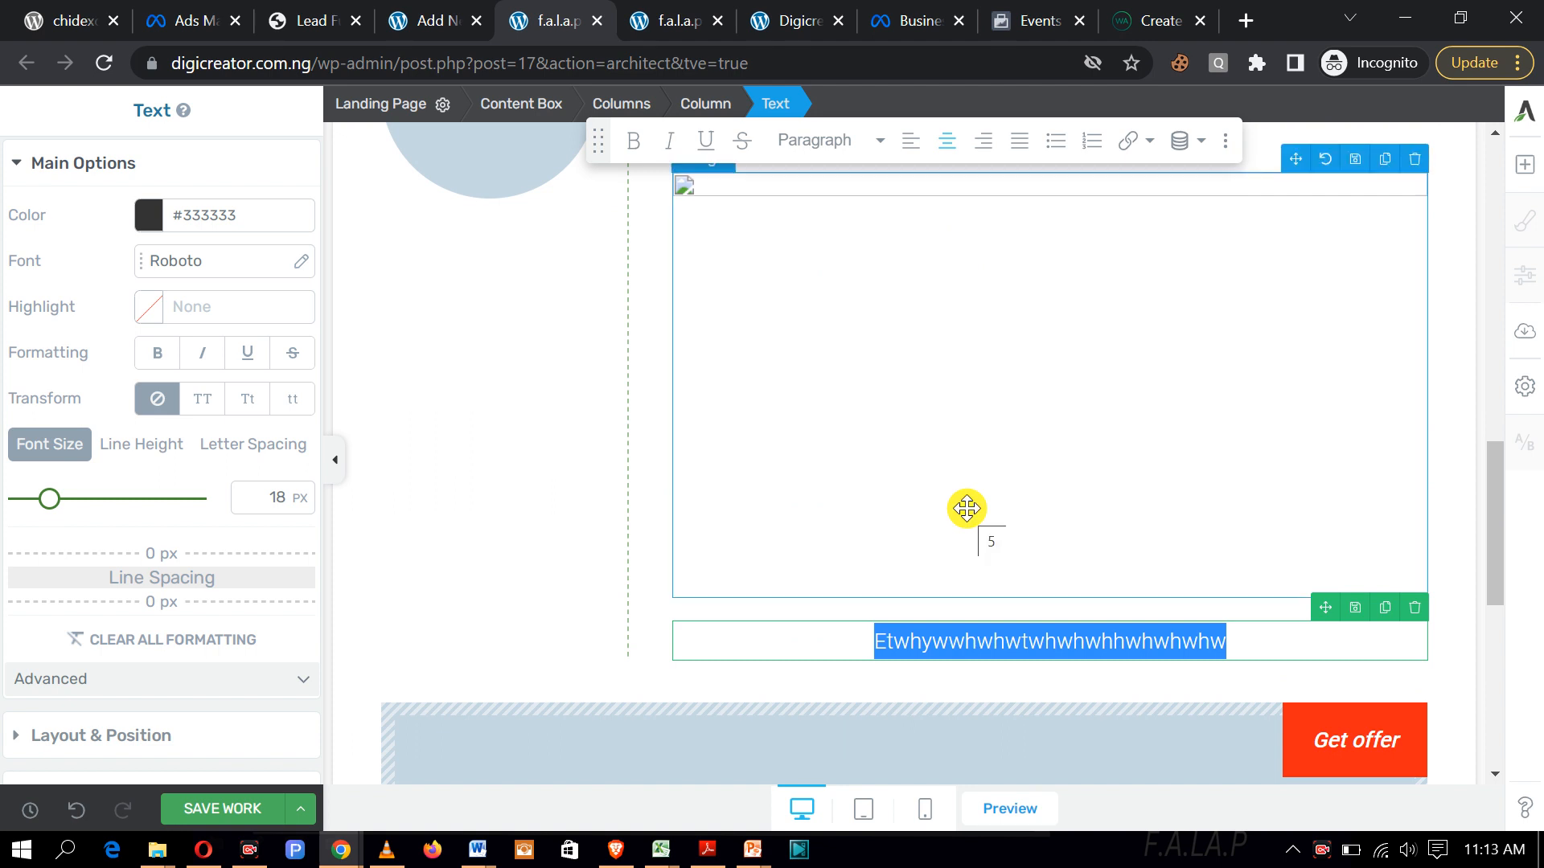
Step: Save the page and scroll down to review the new text line
left_click(207, 807)
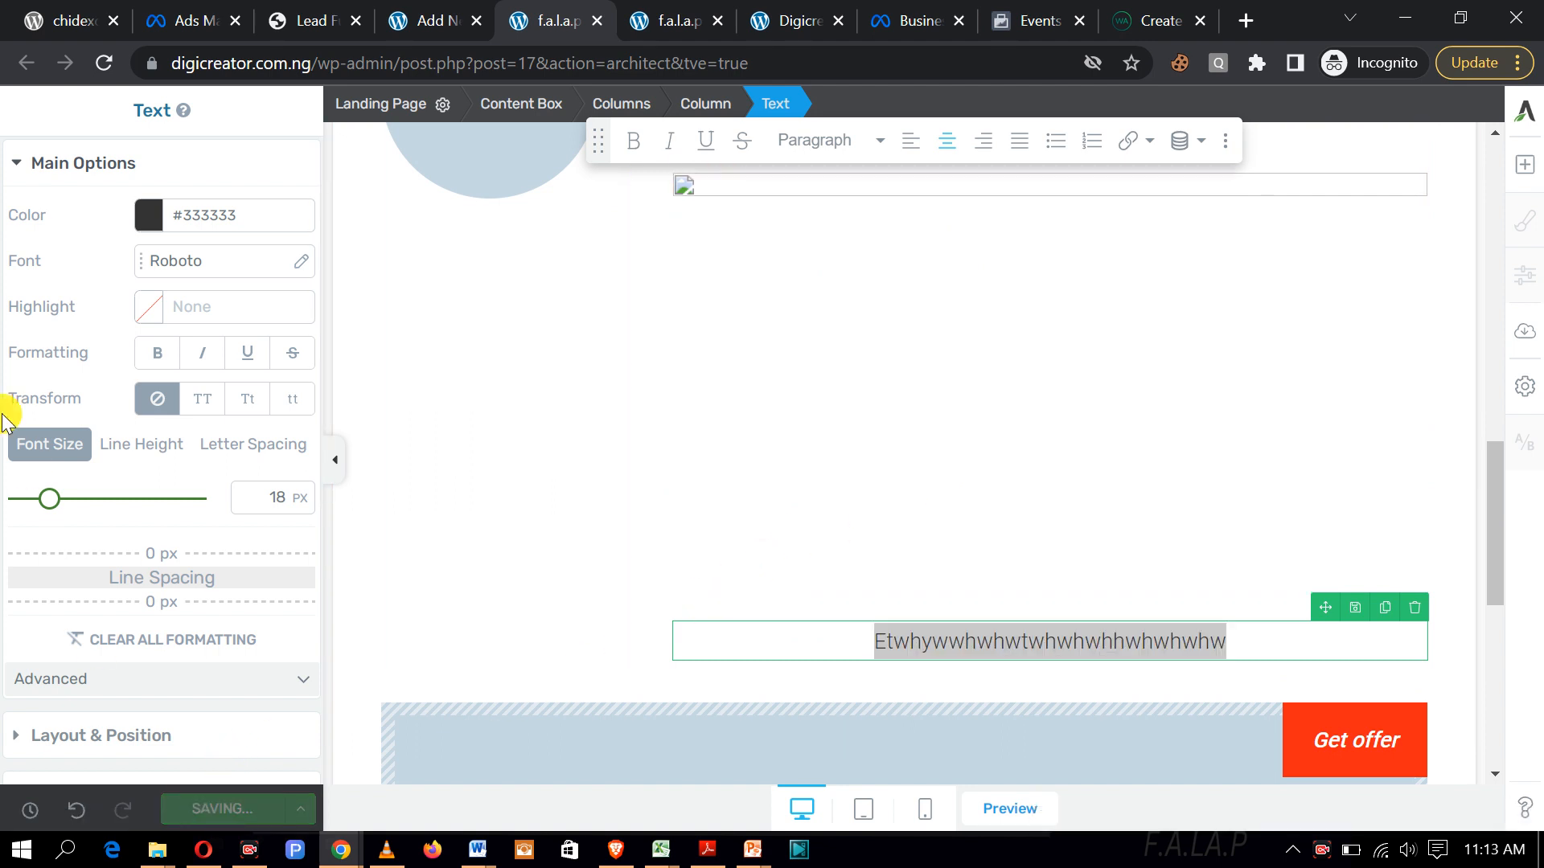
scroll(807, 336, "up", 4)
scroll(806, 335, "down", 5)
scroll(806, 335, "up", 10)
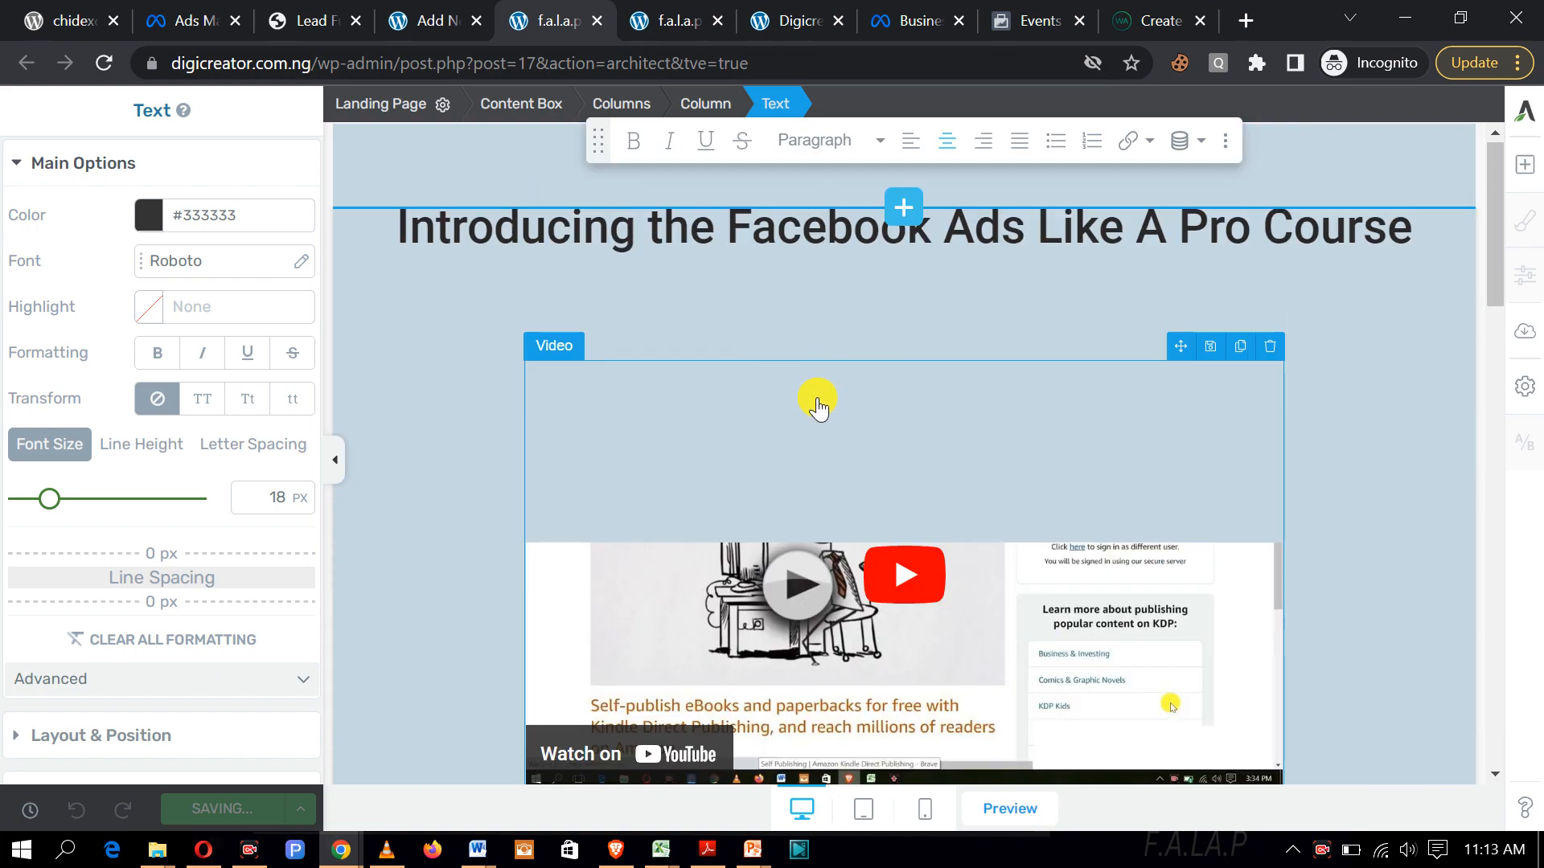
scroll(949, 472, "down", 2)
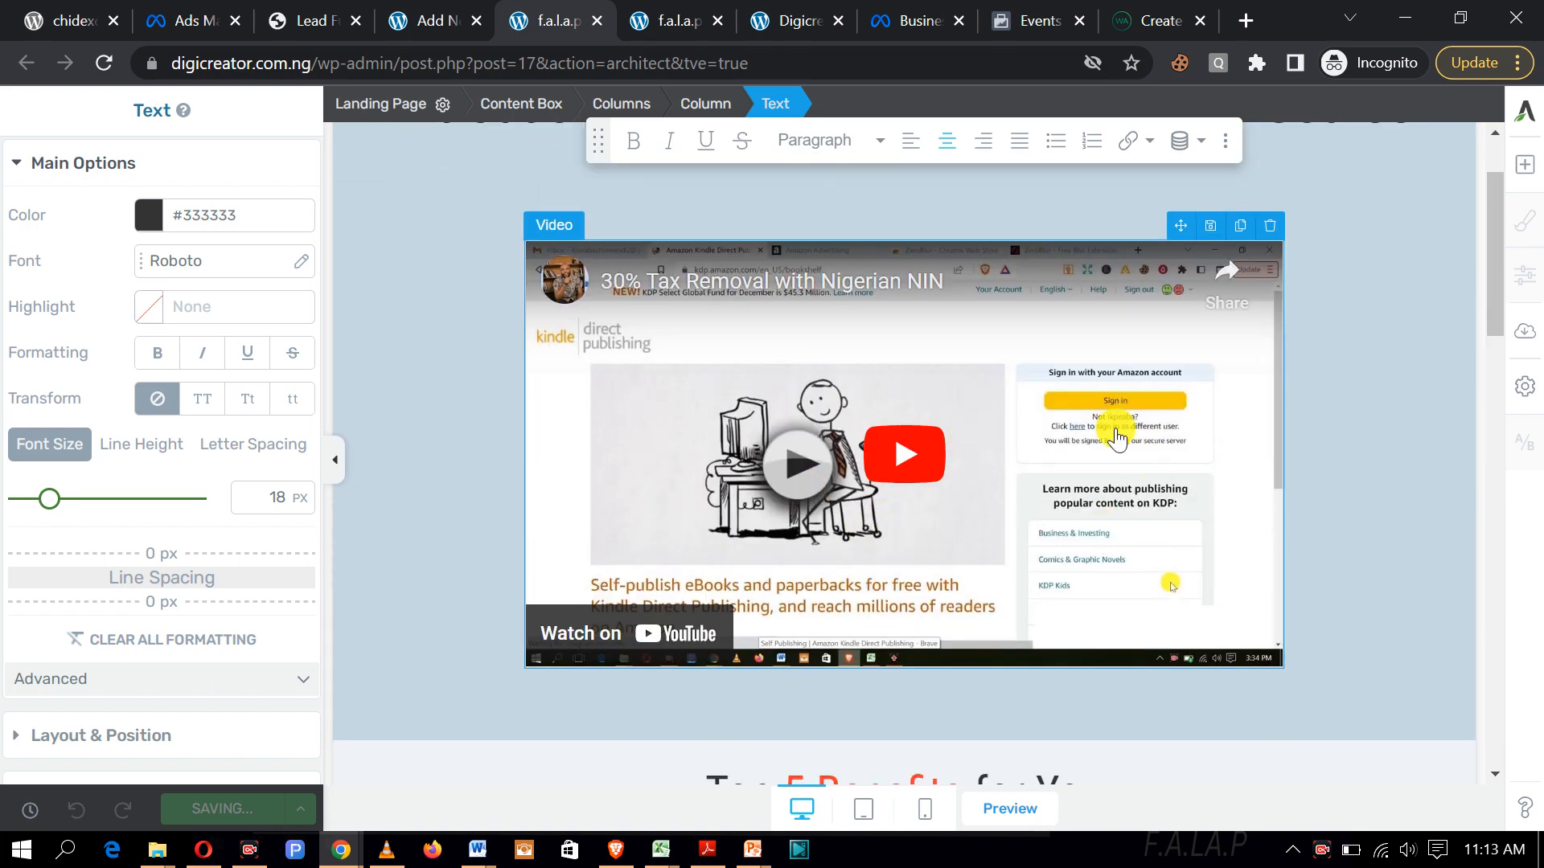
scroll(1020, 413, "down", 10)
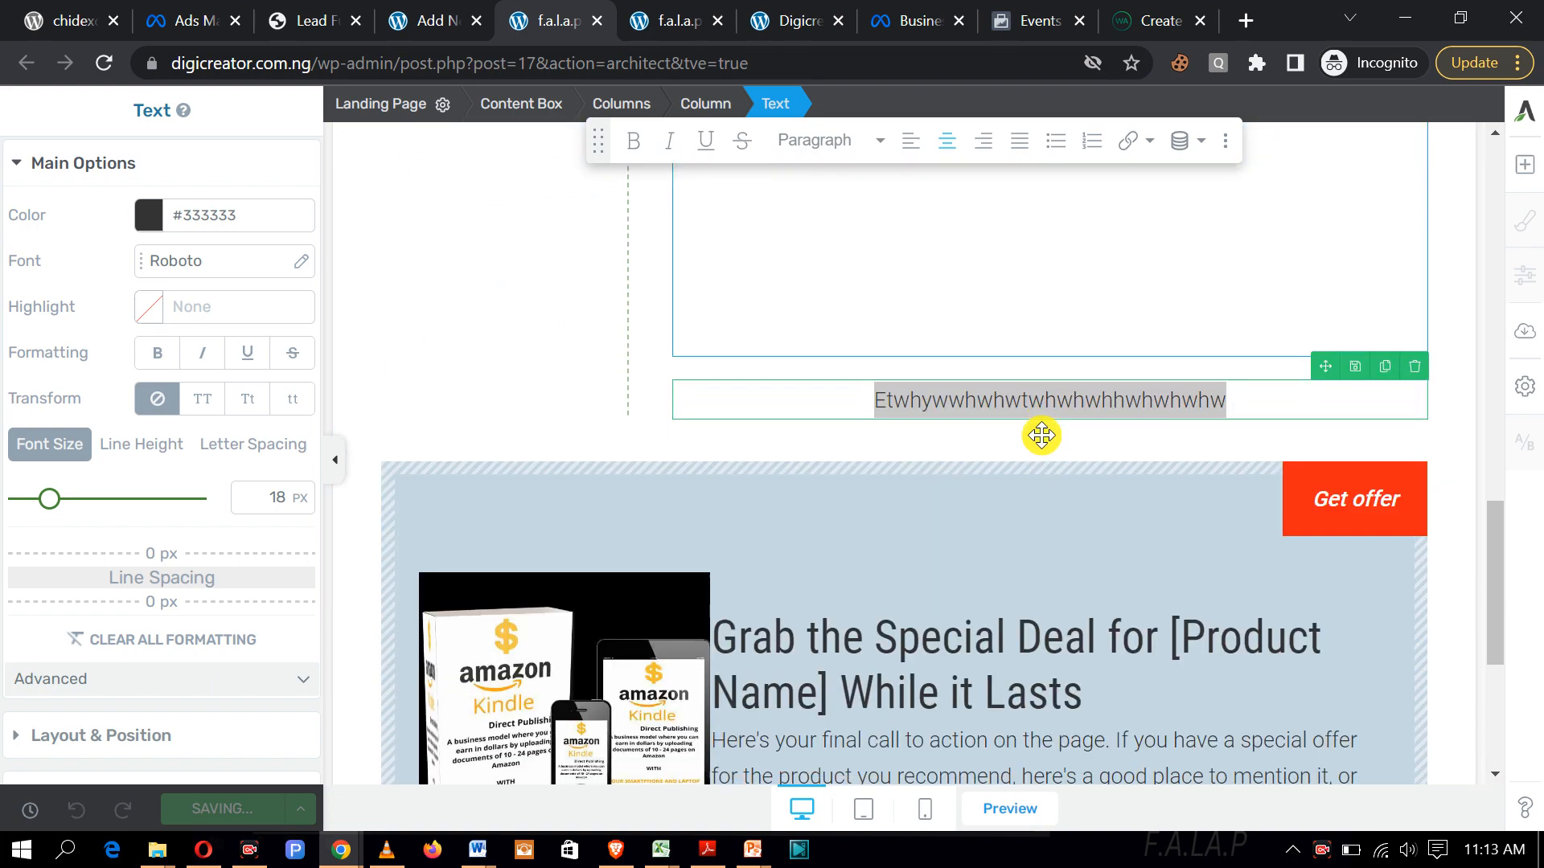
Step: Drag a Video element from the Add Element panel to just above the Get offer section
left_click(1525, 165)
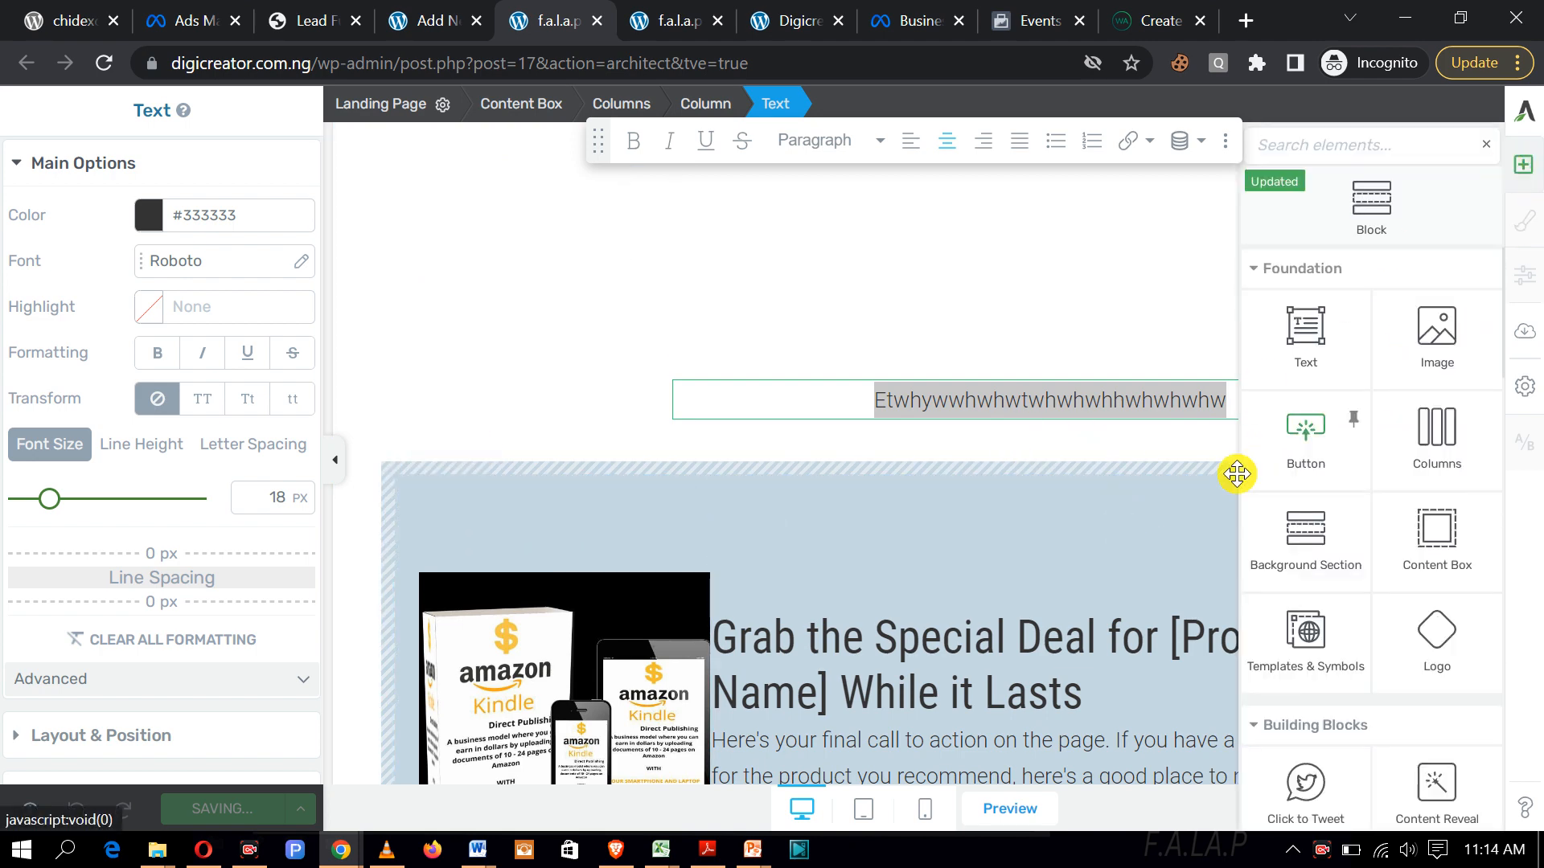
scroll(1354, 419, "down", 5)
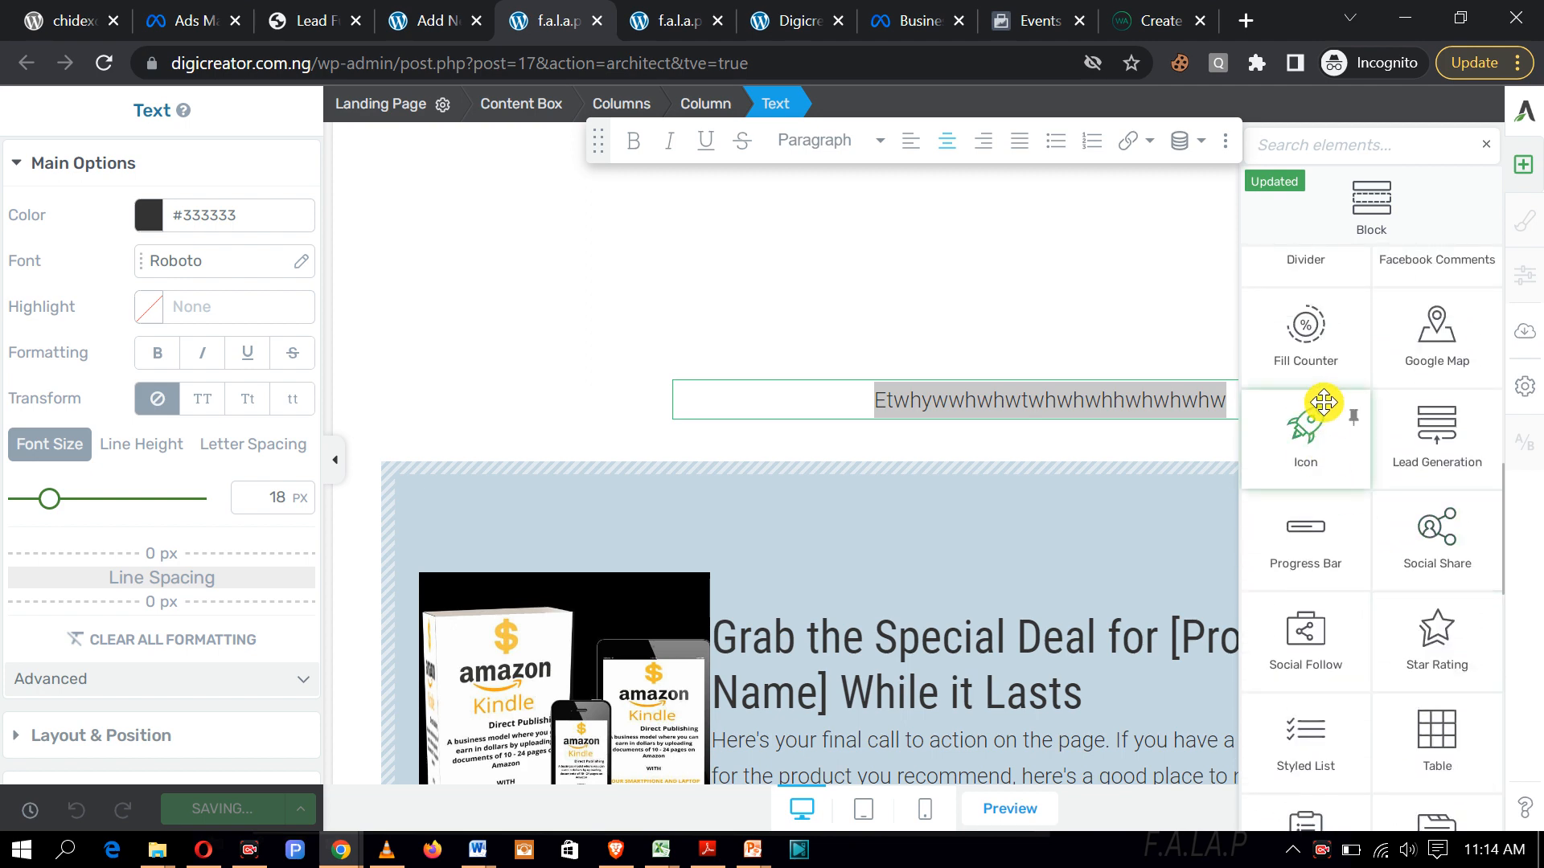
scroll(1324, 403, "up", 3)
scroll(1327, 495, "up", 5)
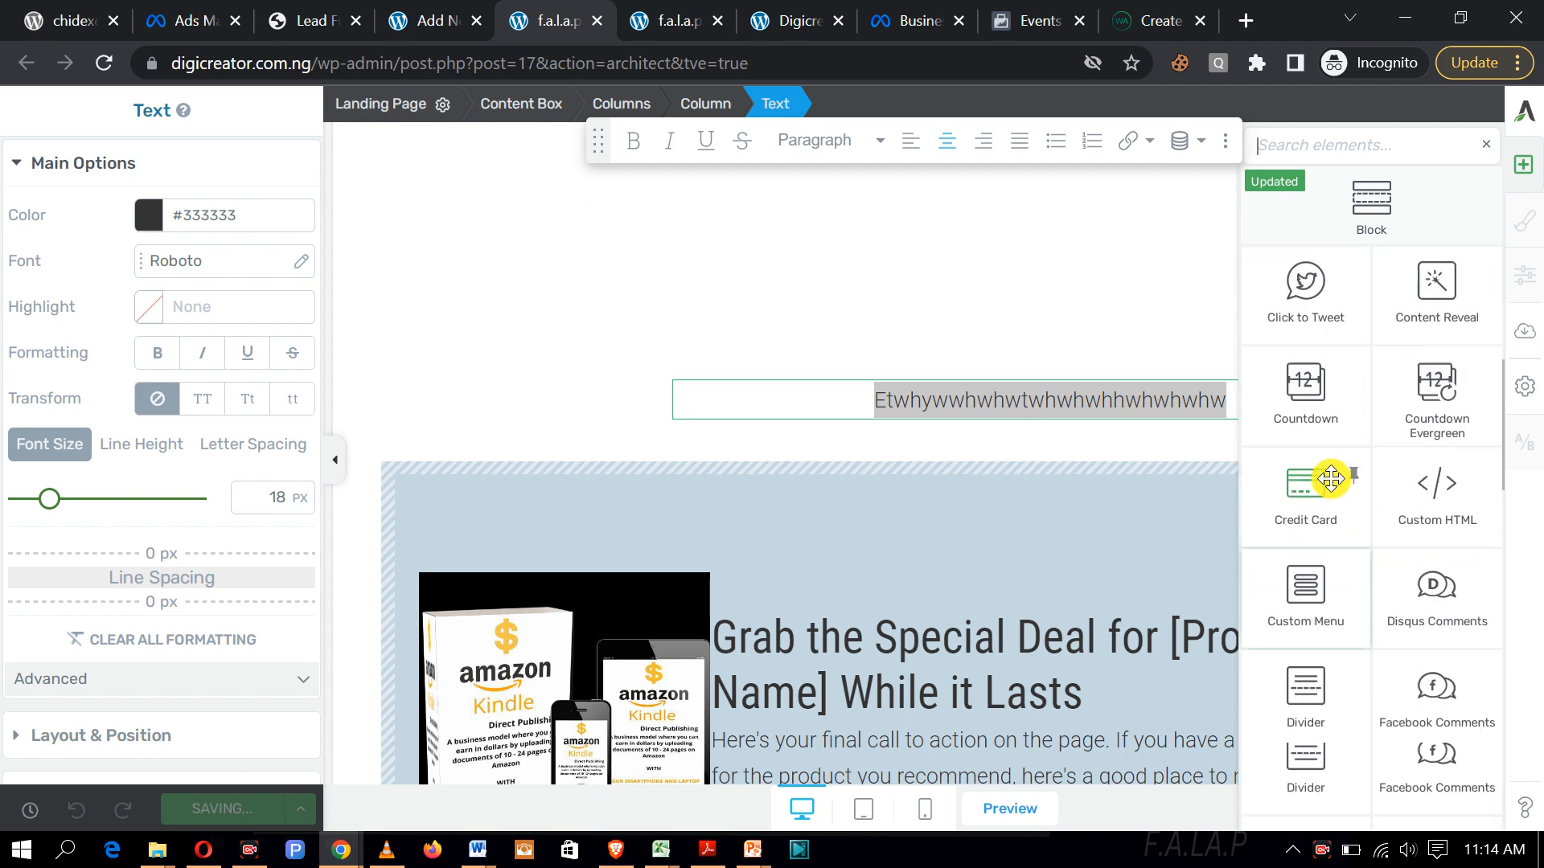
scroll(1312, 476, "up", 5)
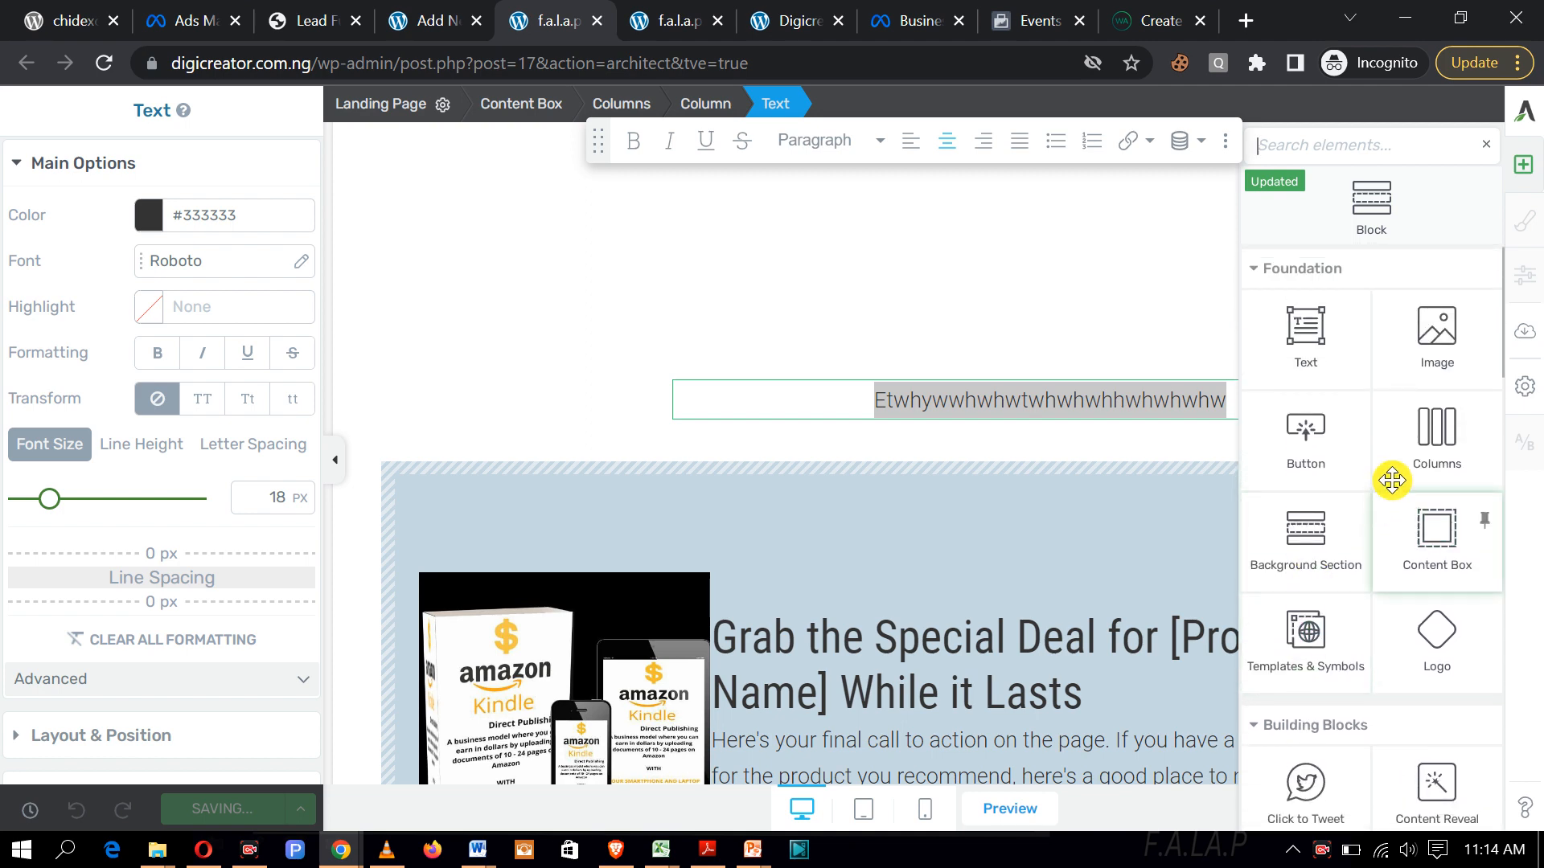
scroll(1392, 474, "down", 2)
scroll(1392, 475, "down", 8)
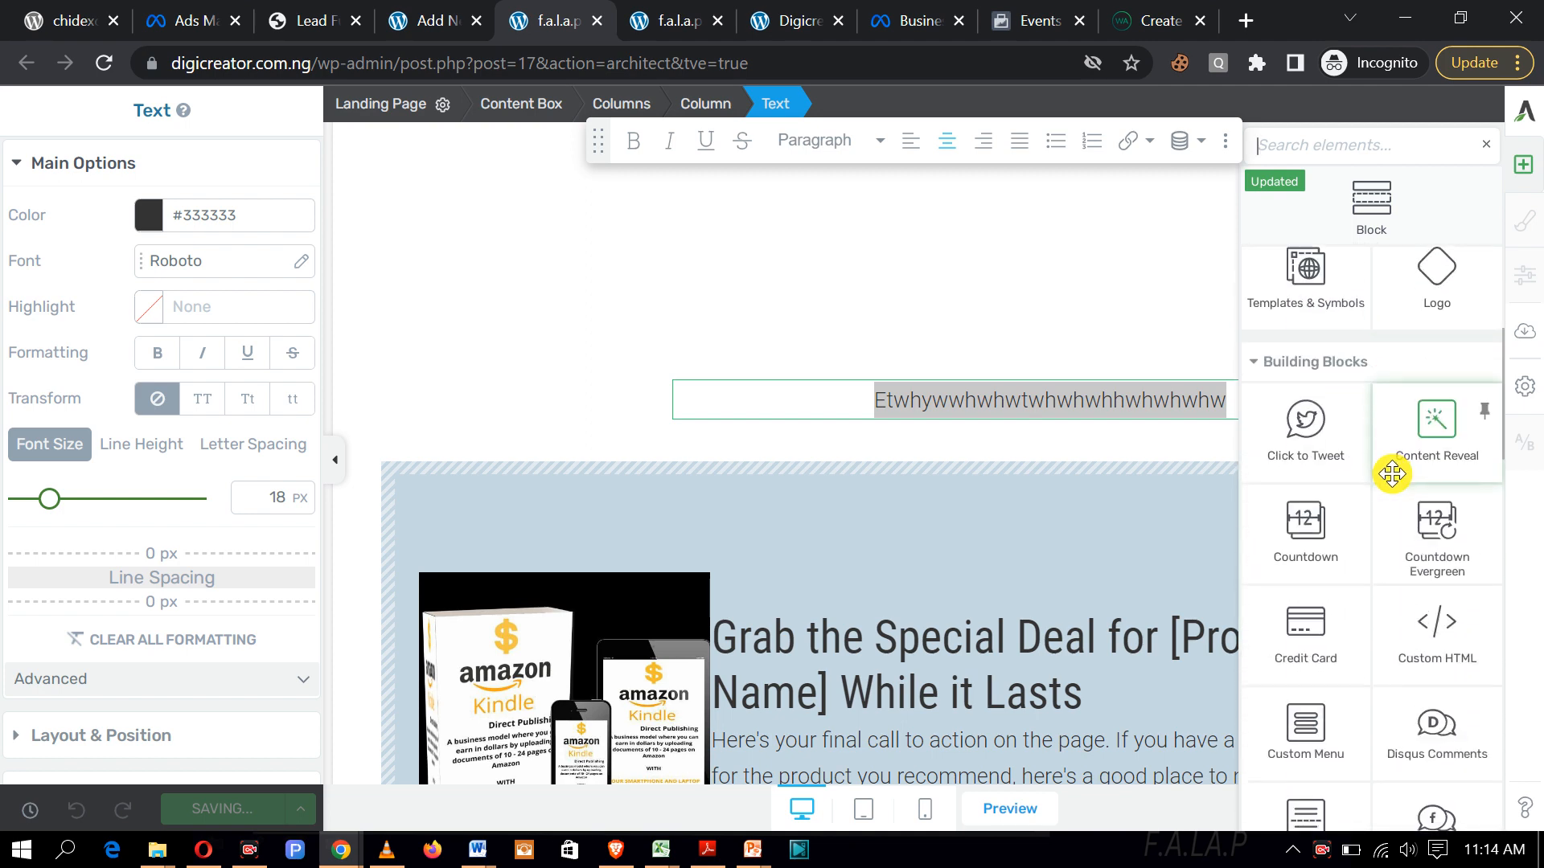
scroll(1392, 475, "down", 8)
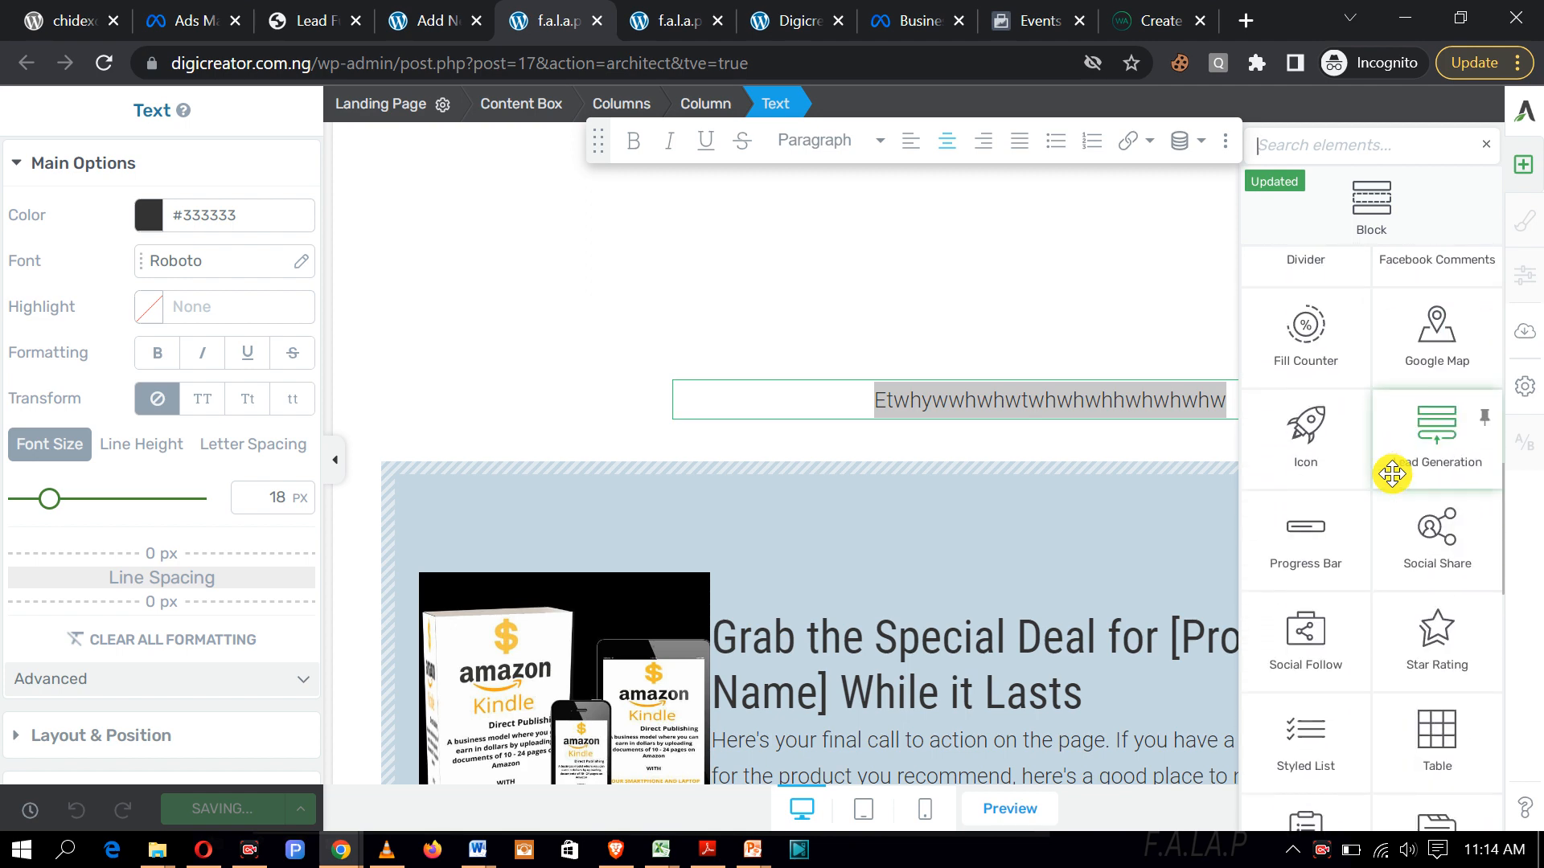
scroll(1392, 475, "down", 2)
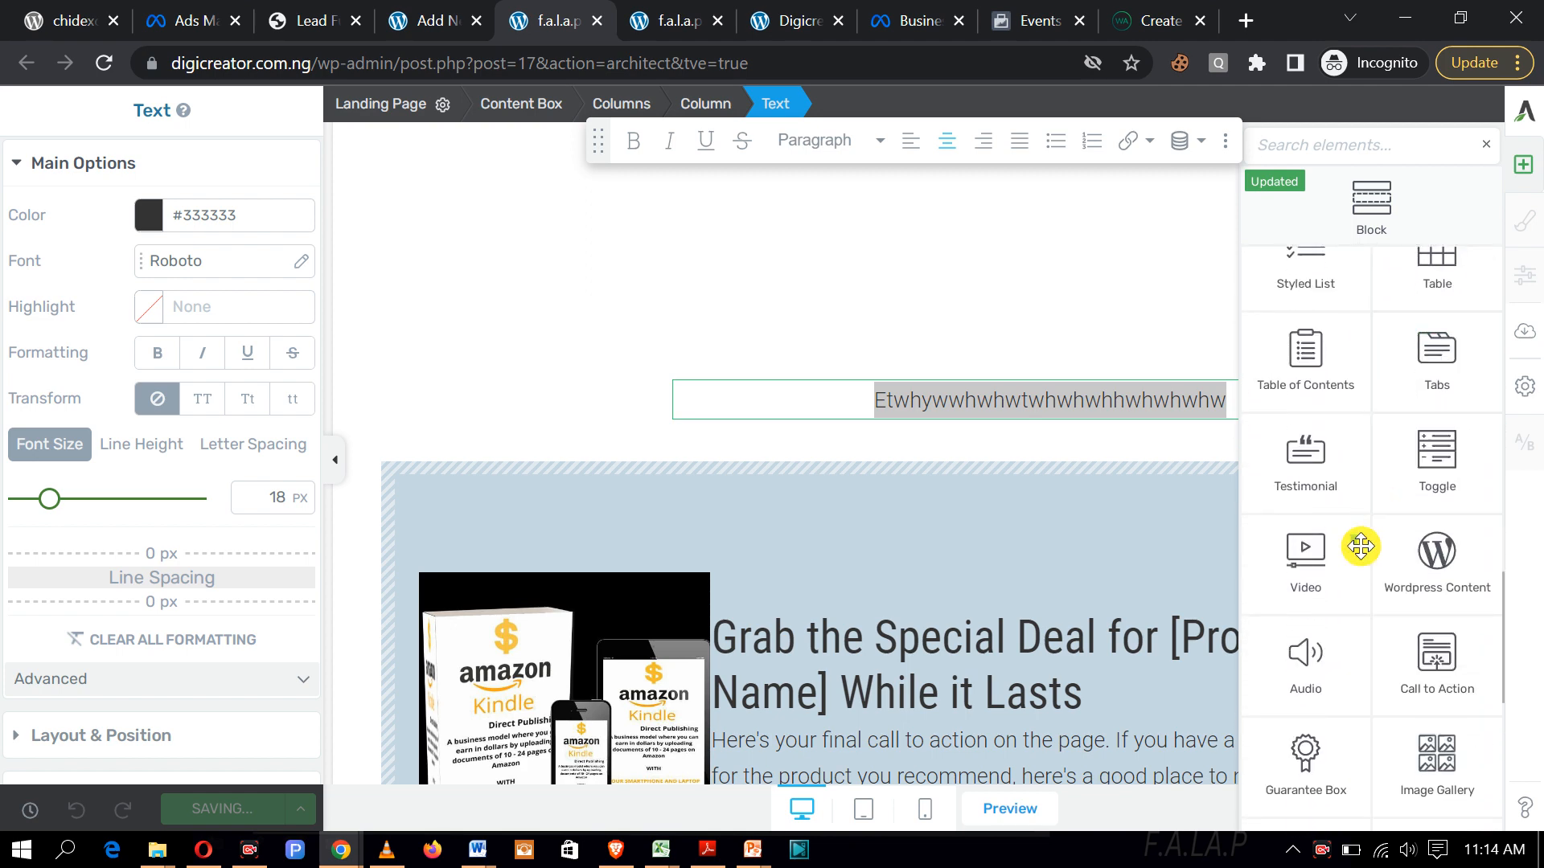
left_click_drag(1330, 559, 1050, 456)
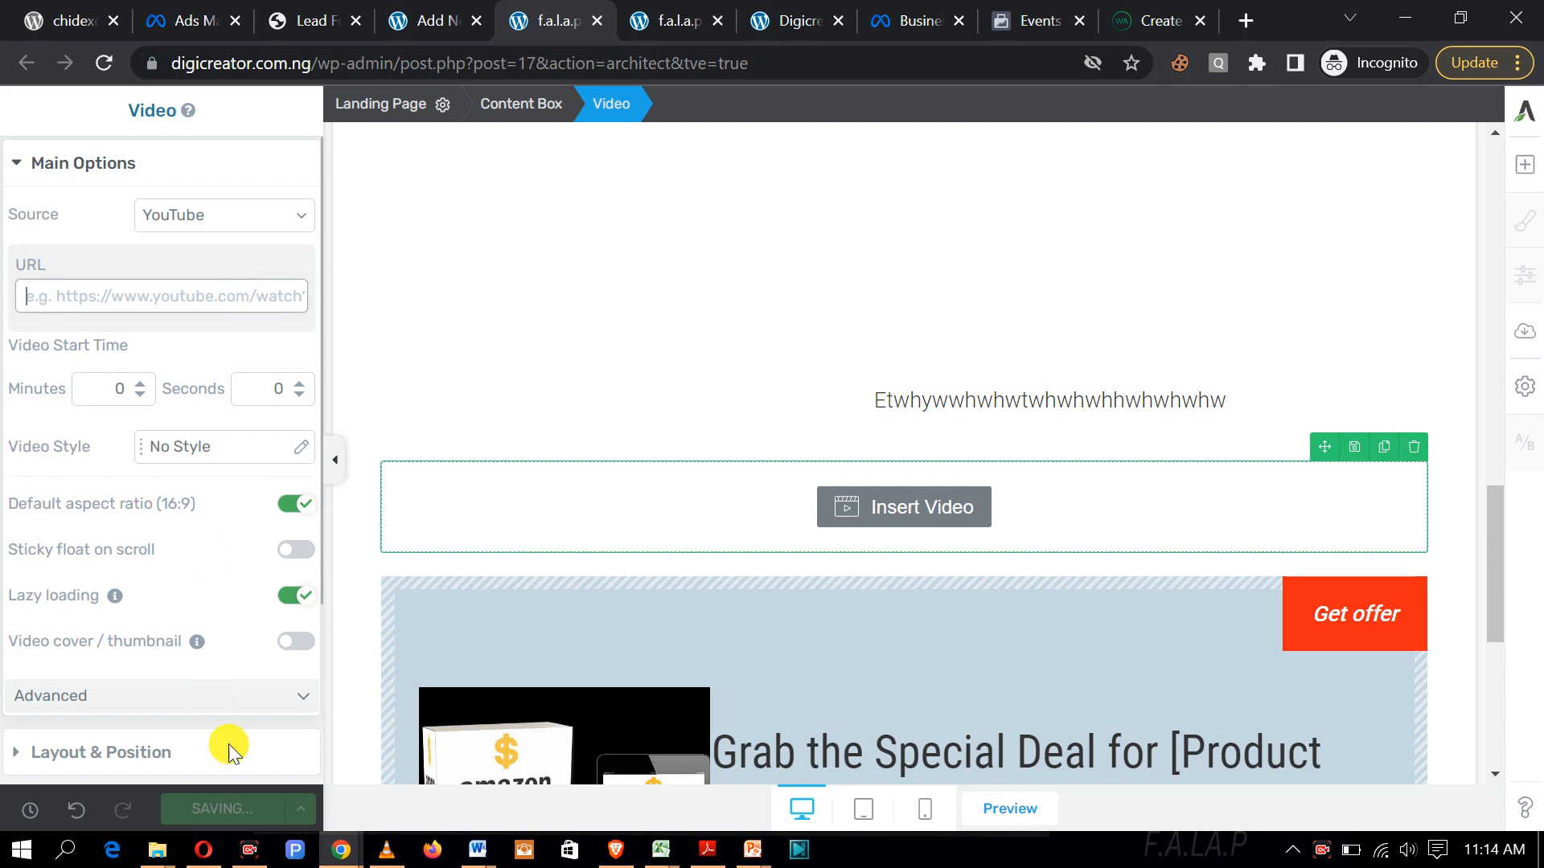
left_click(334, 848)
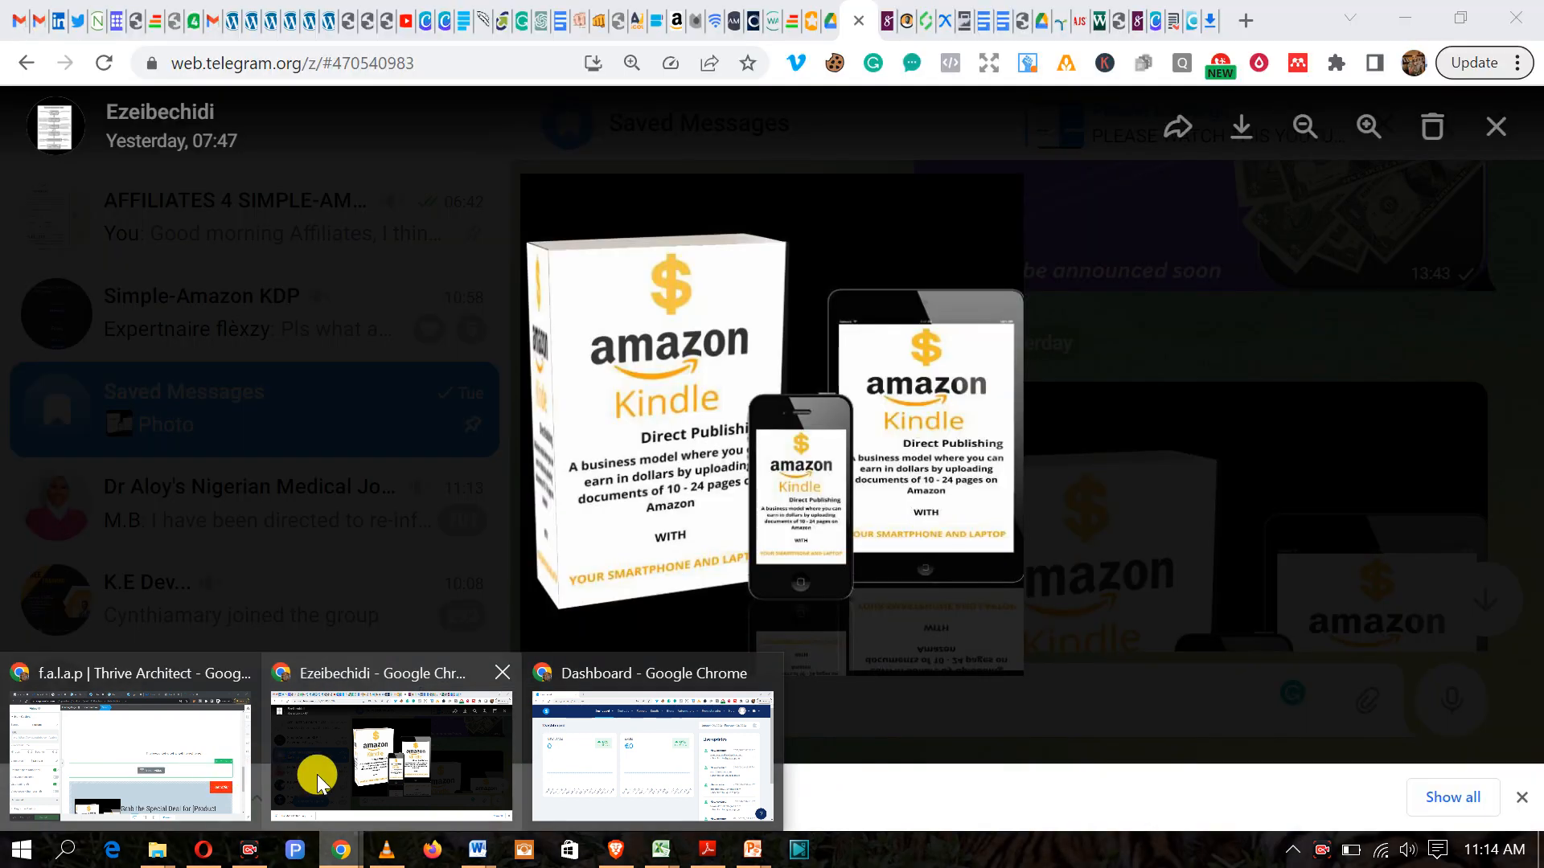
Step: Copy the Instructional video's shareable link from the YouTube Studio content list
left_click(317, 775)
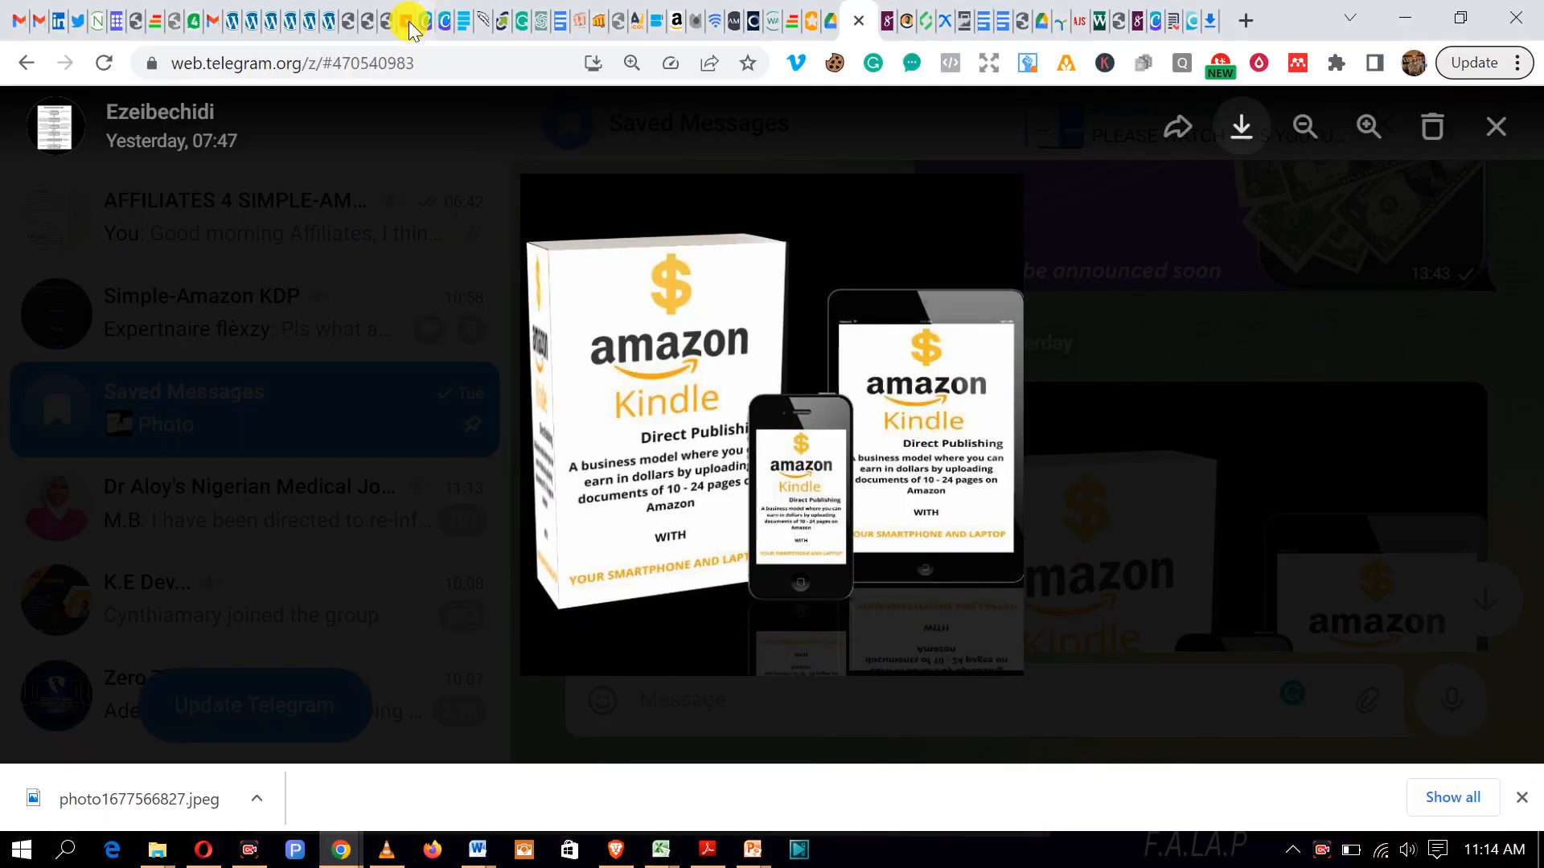
left_click(406, 20)
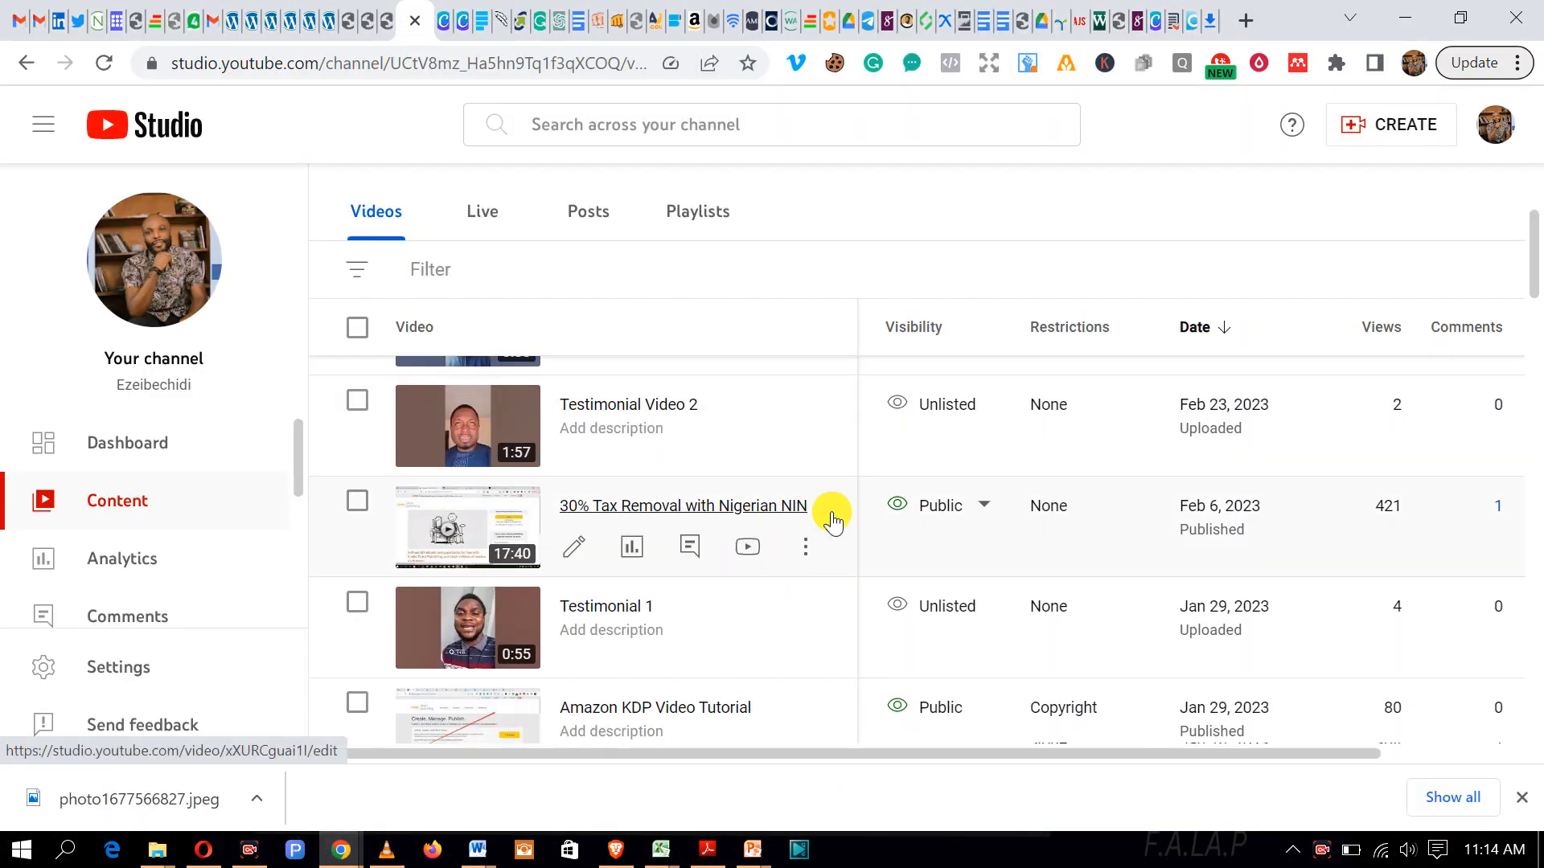
scroll(833, 510, "down", 4)
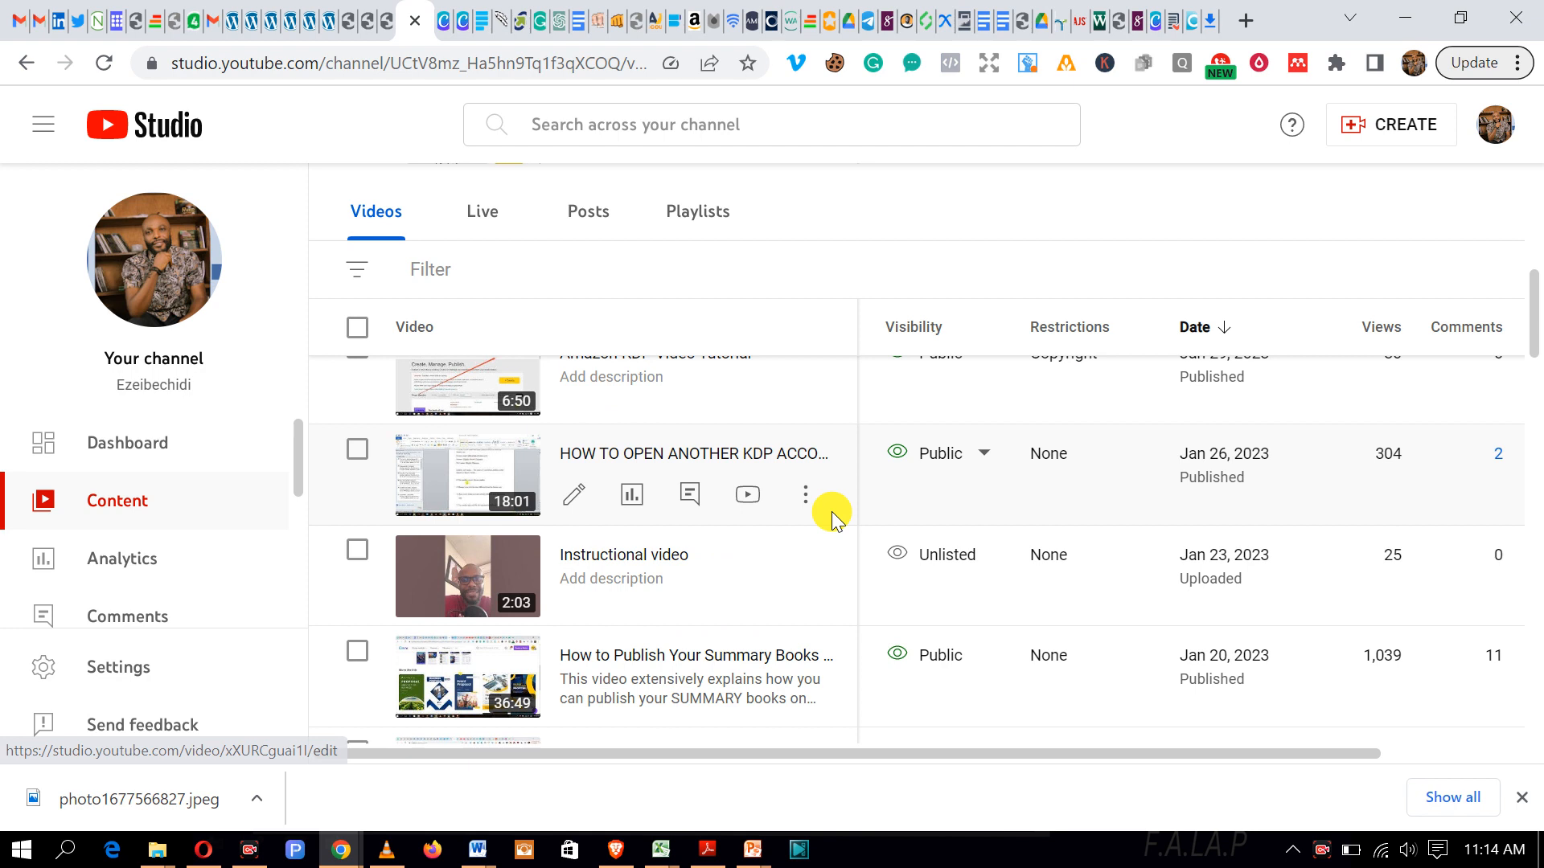
scroll(832, 512, "down", 1)
left_click(805, 478)
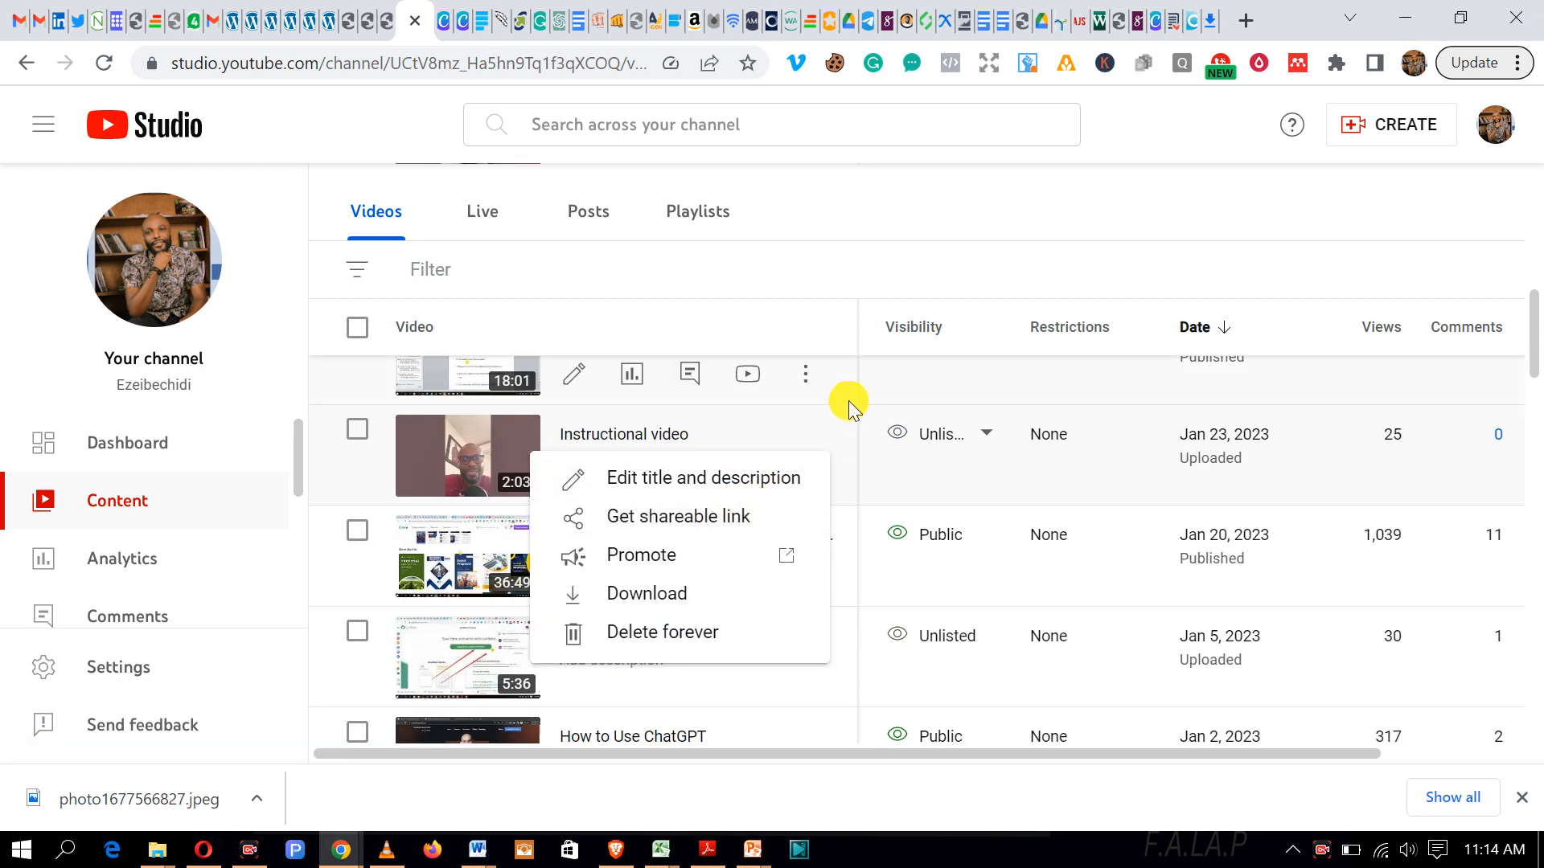
left_click(848, 401)
left_click(815, 488)
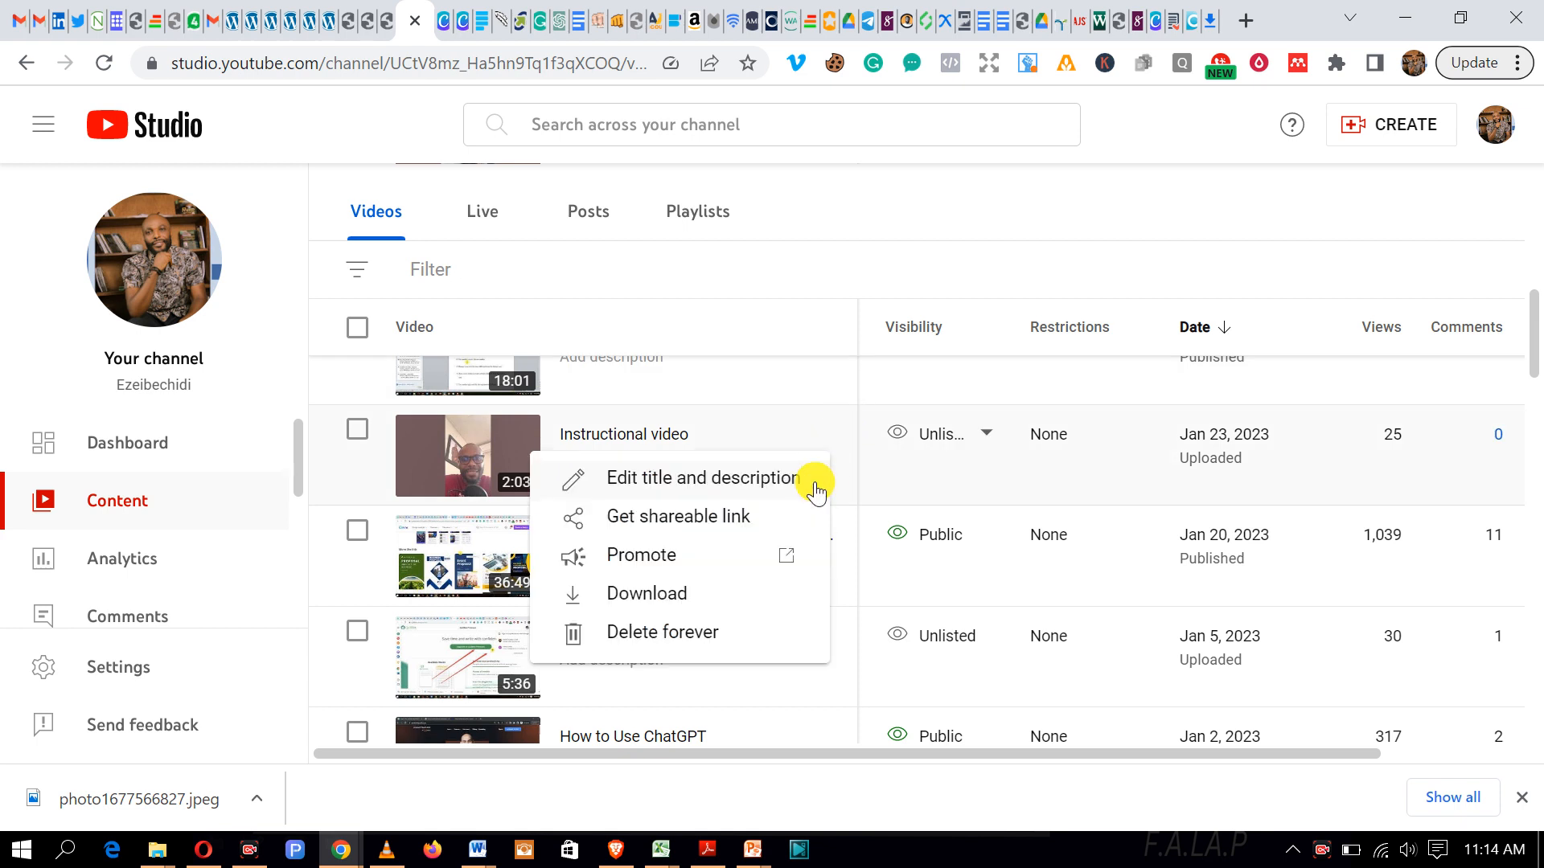
left_click(697, 521)
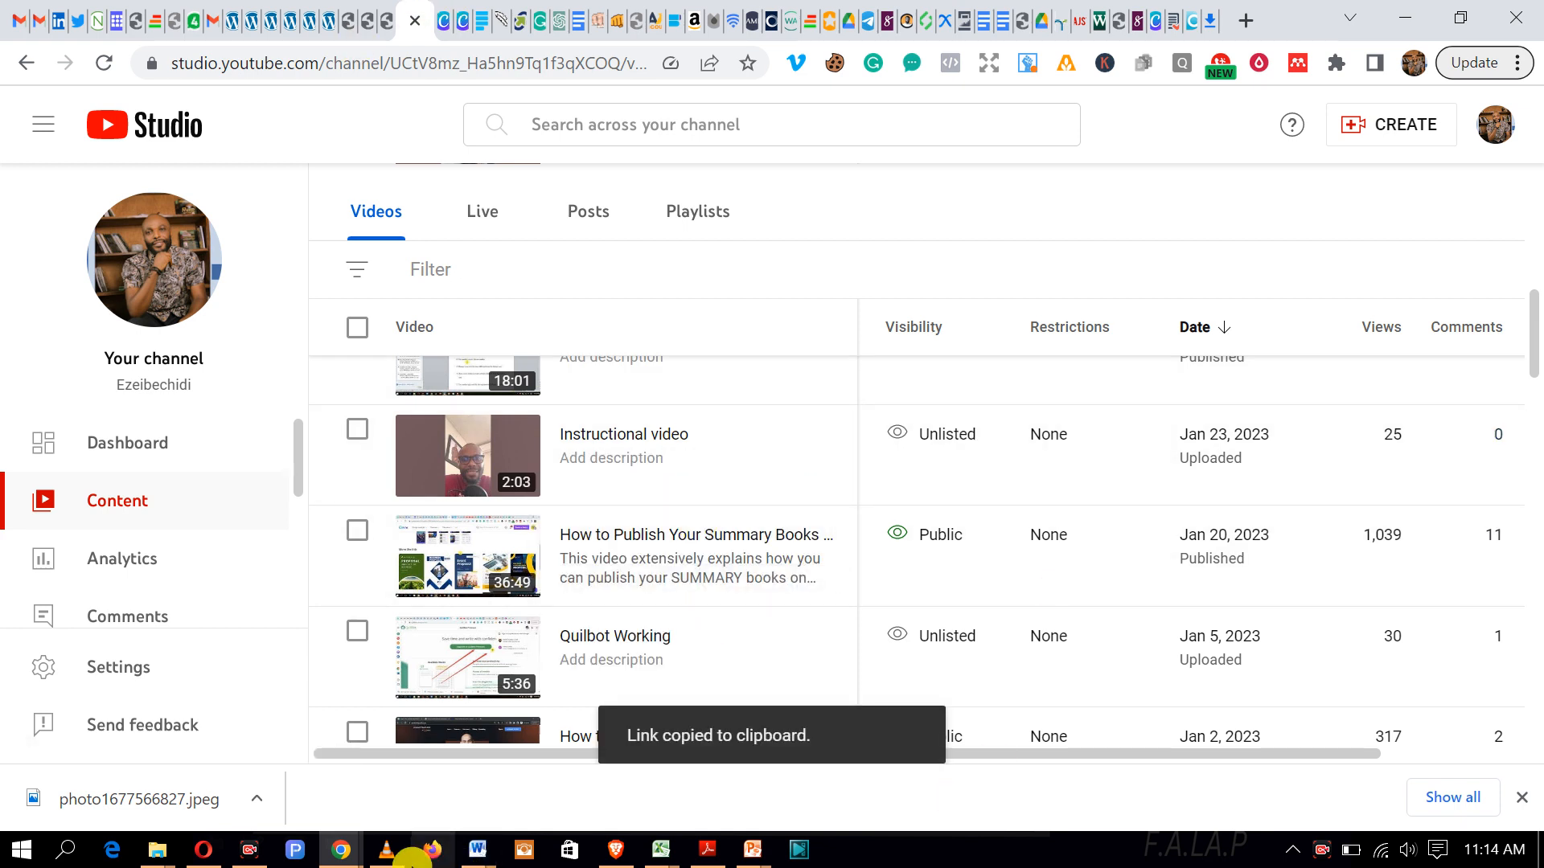
left_click(354, 858)
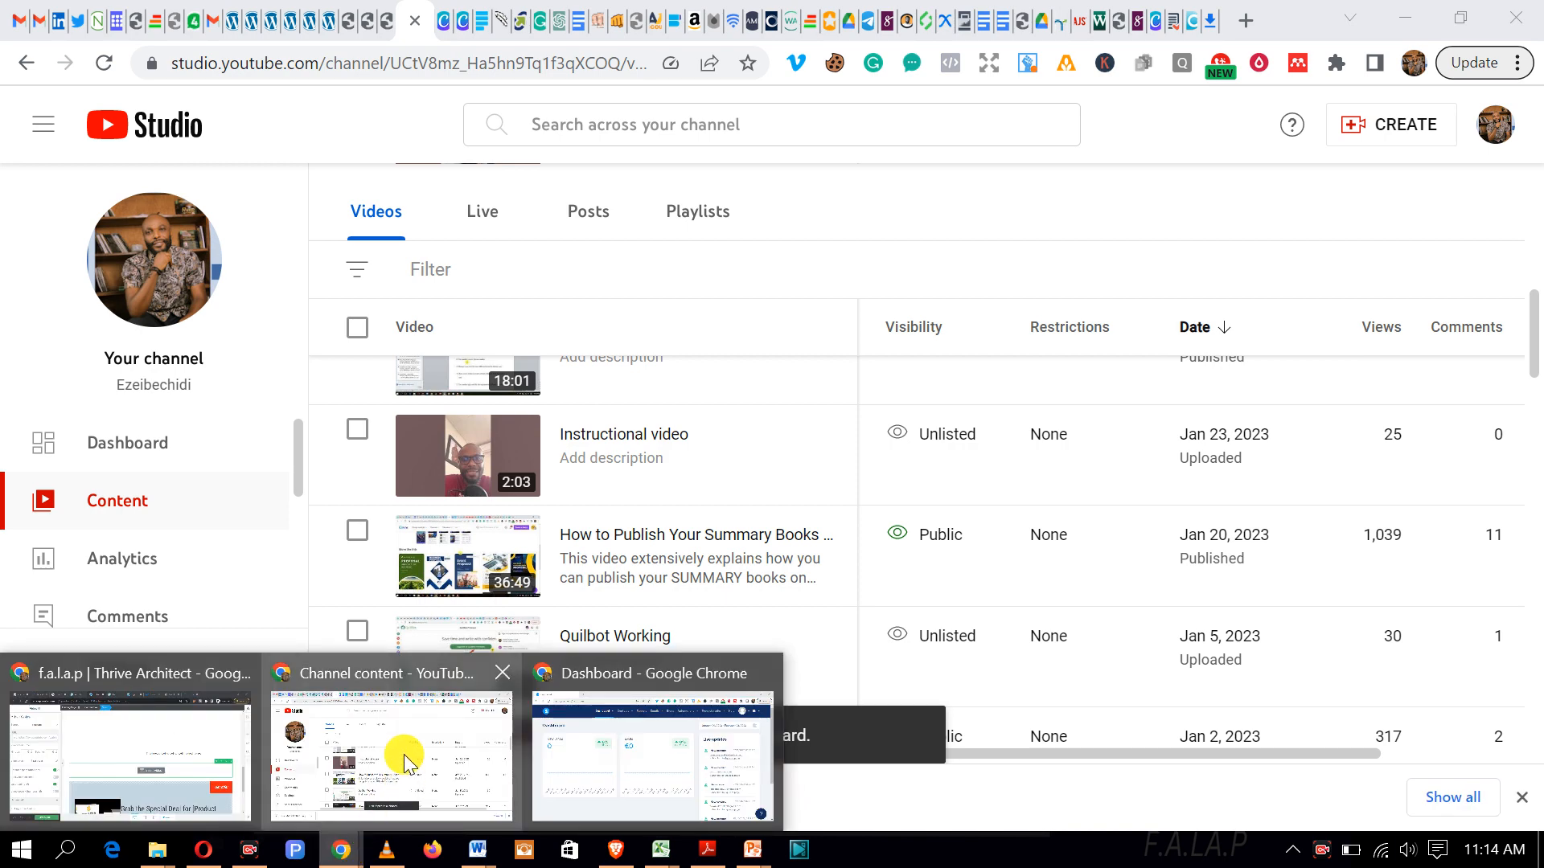
left_click(414, 735)
mouse_move(341, 850)
left_click(197, 727)
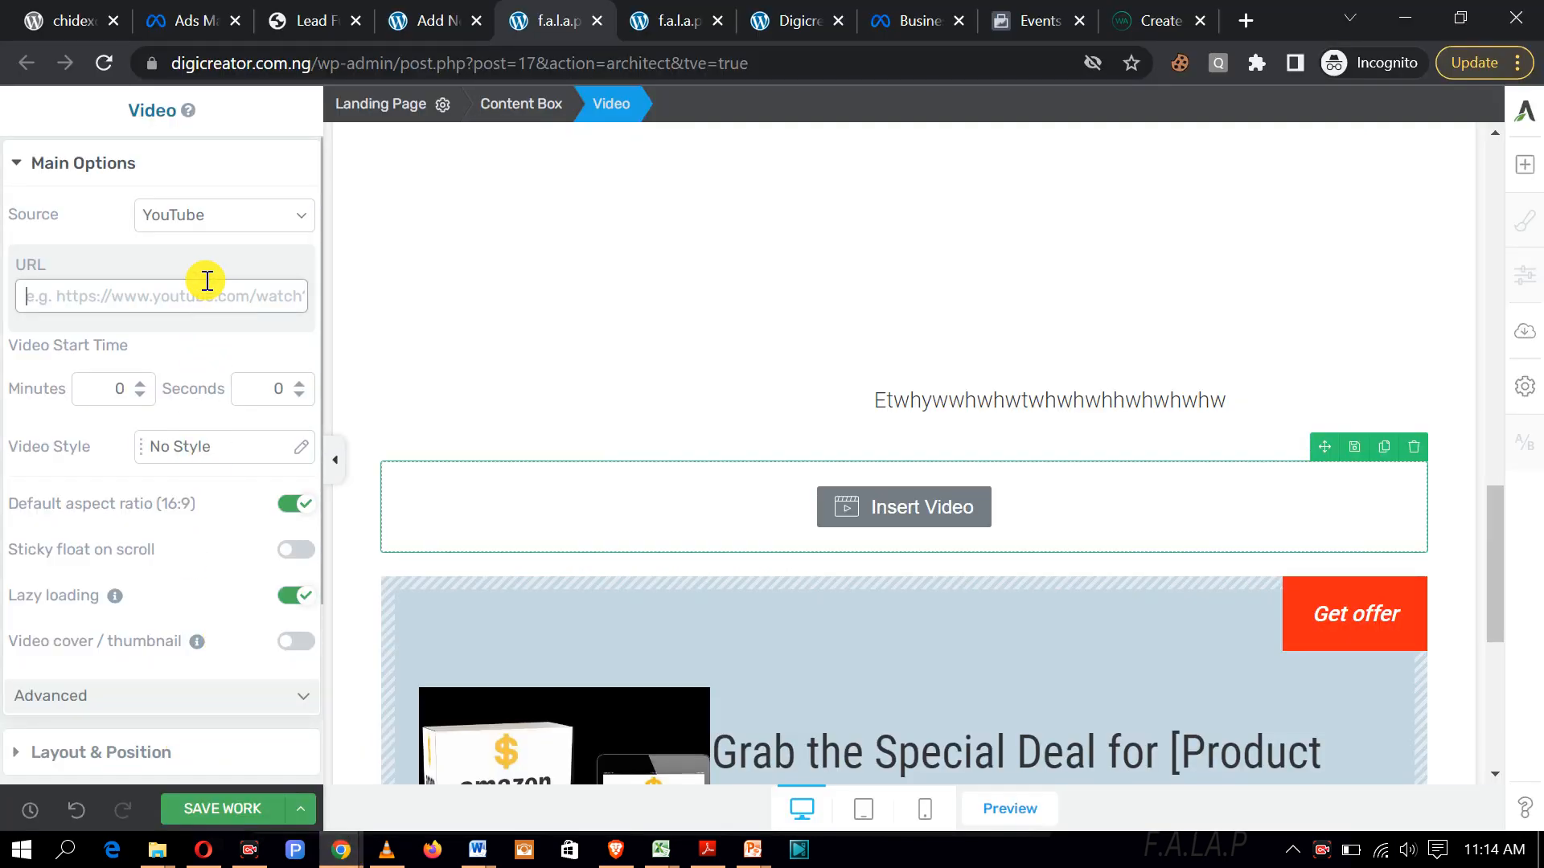
left_click(304, 217)
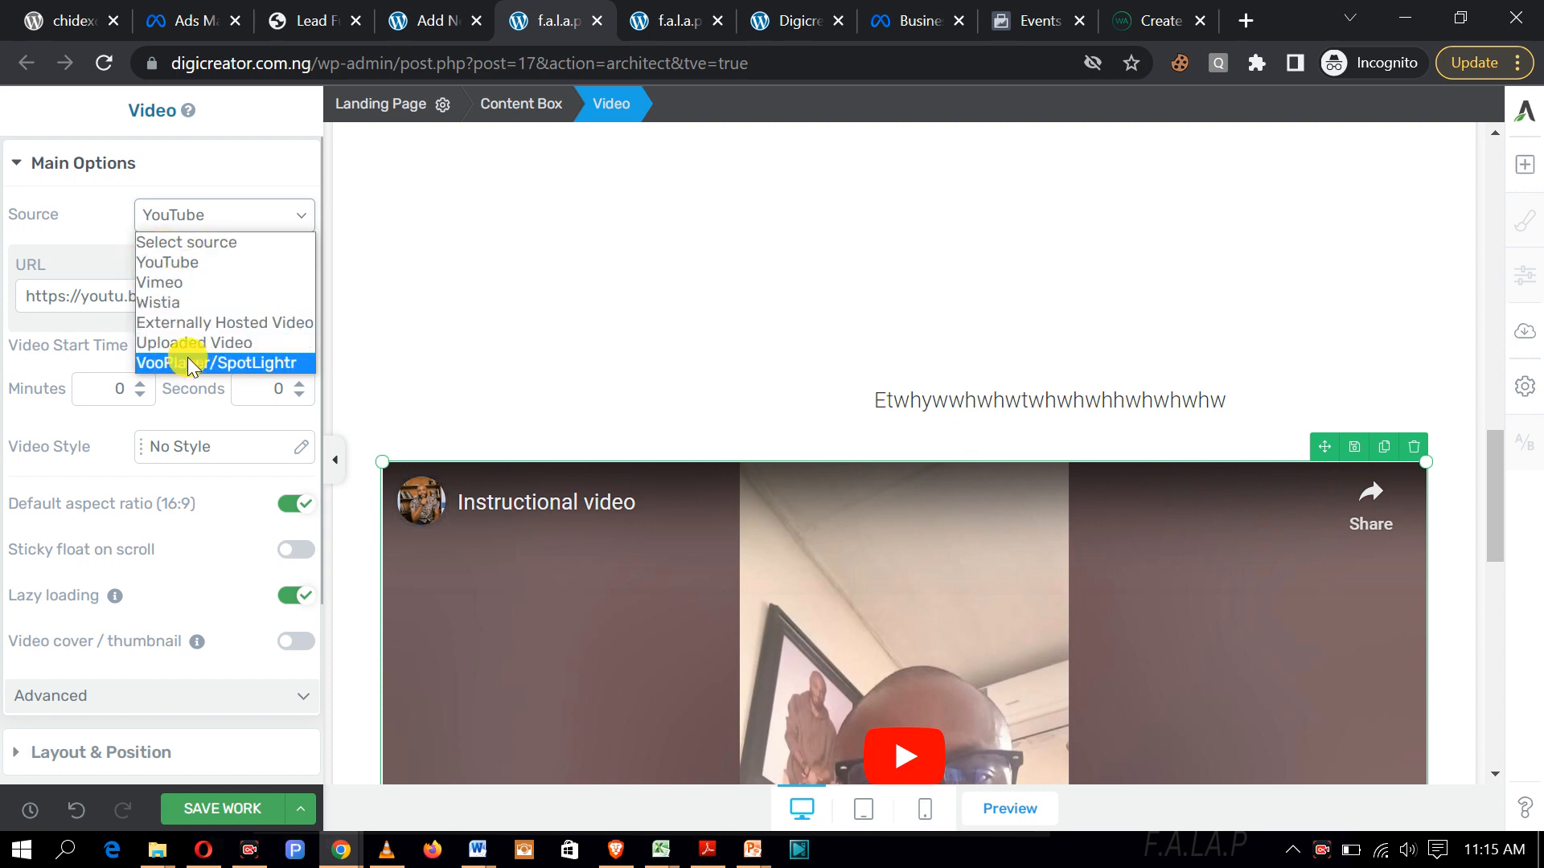
left_click(292, 221)
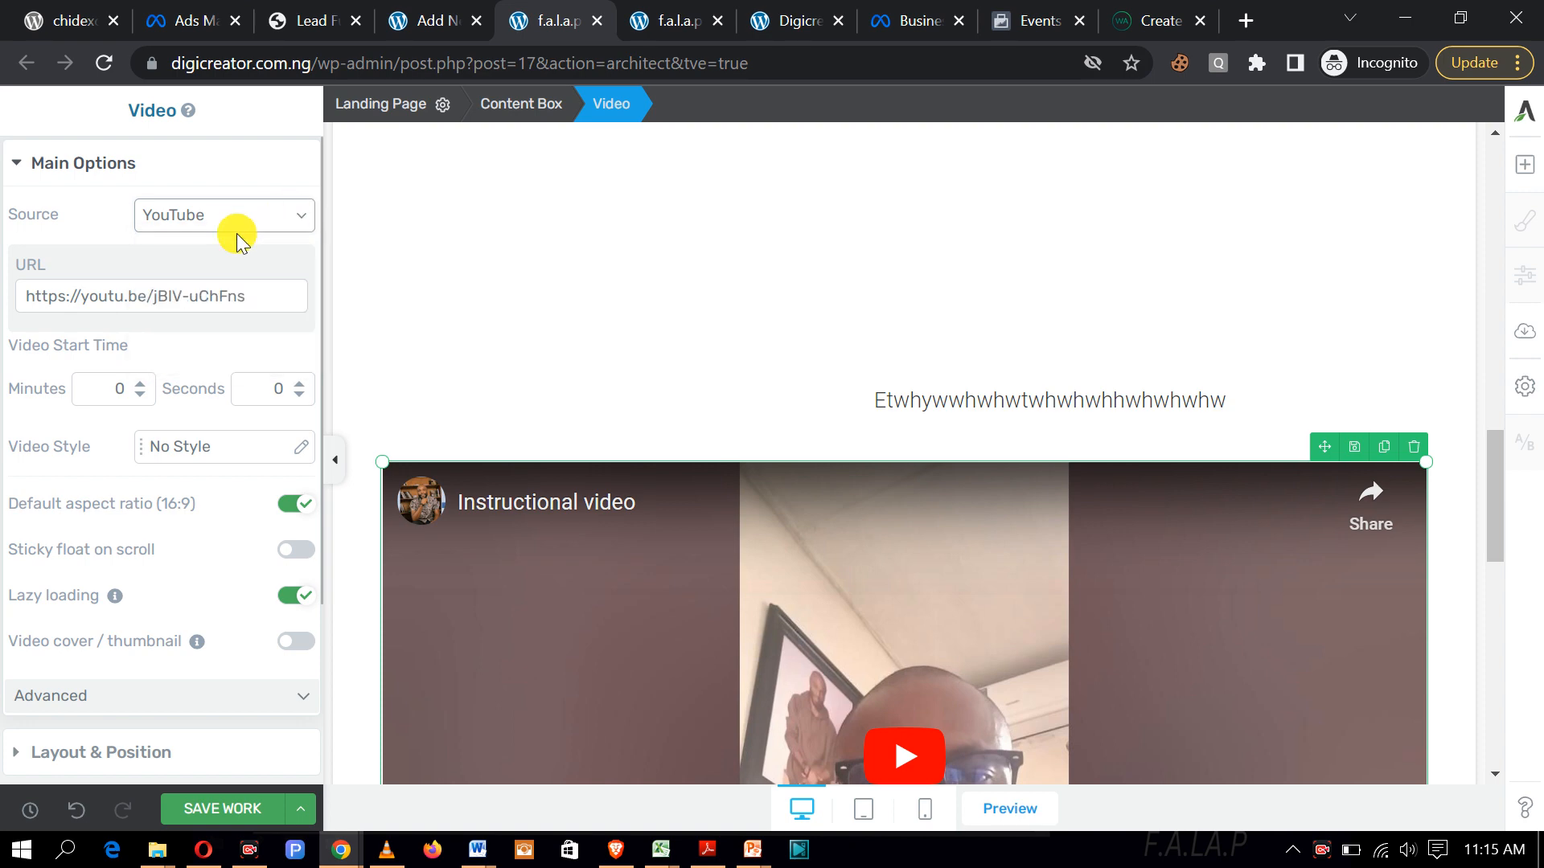
Step: Shrink the embedded Instructional video by its corner handle and save the page
scroll(603, 499, "down", 5)
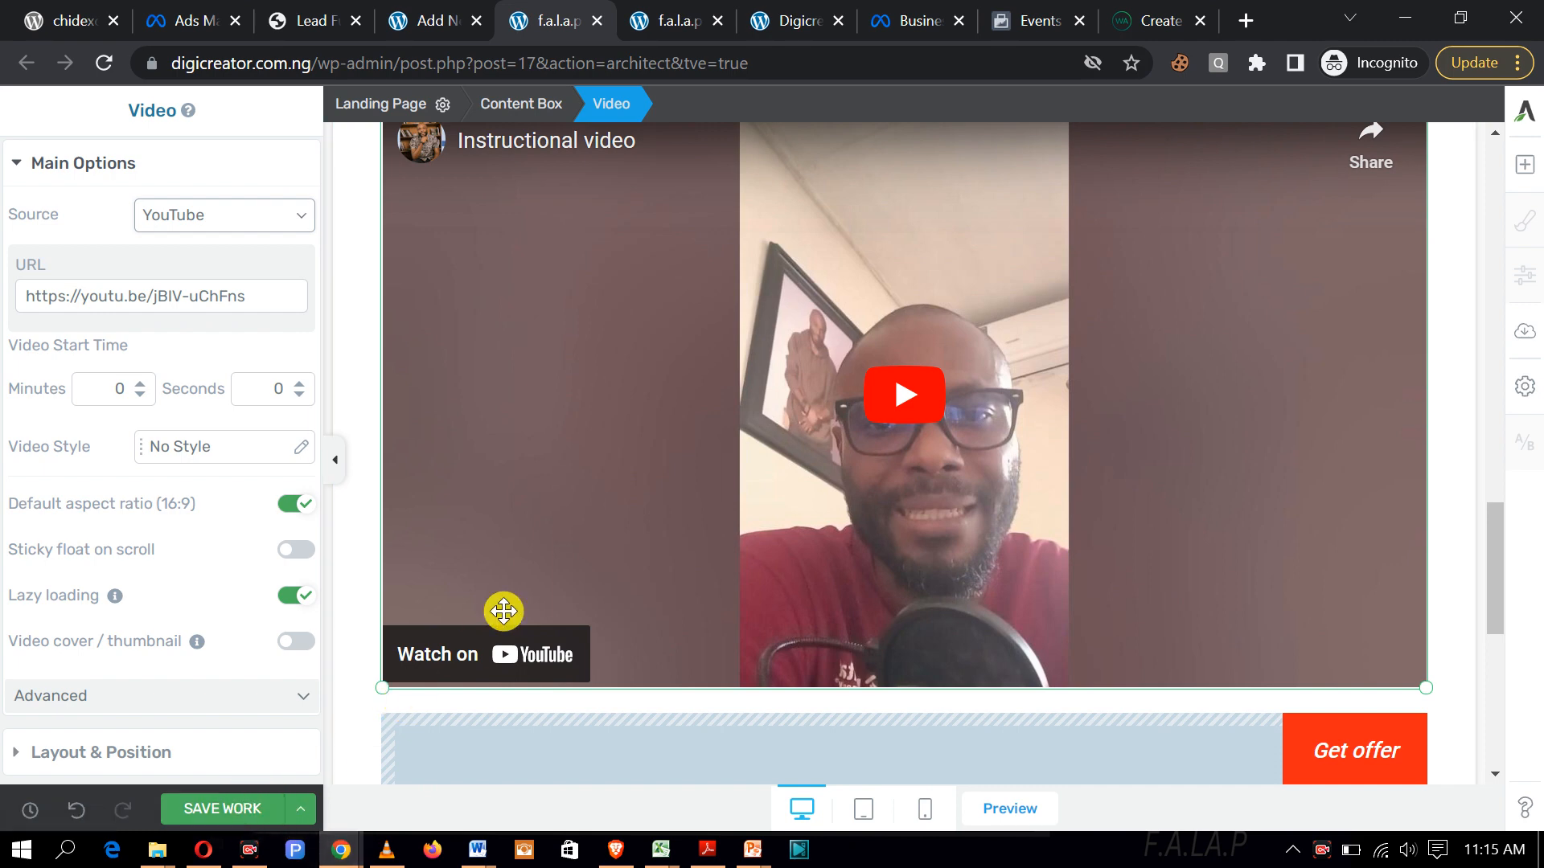
scroll(503, 610, "up", 3)
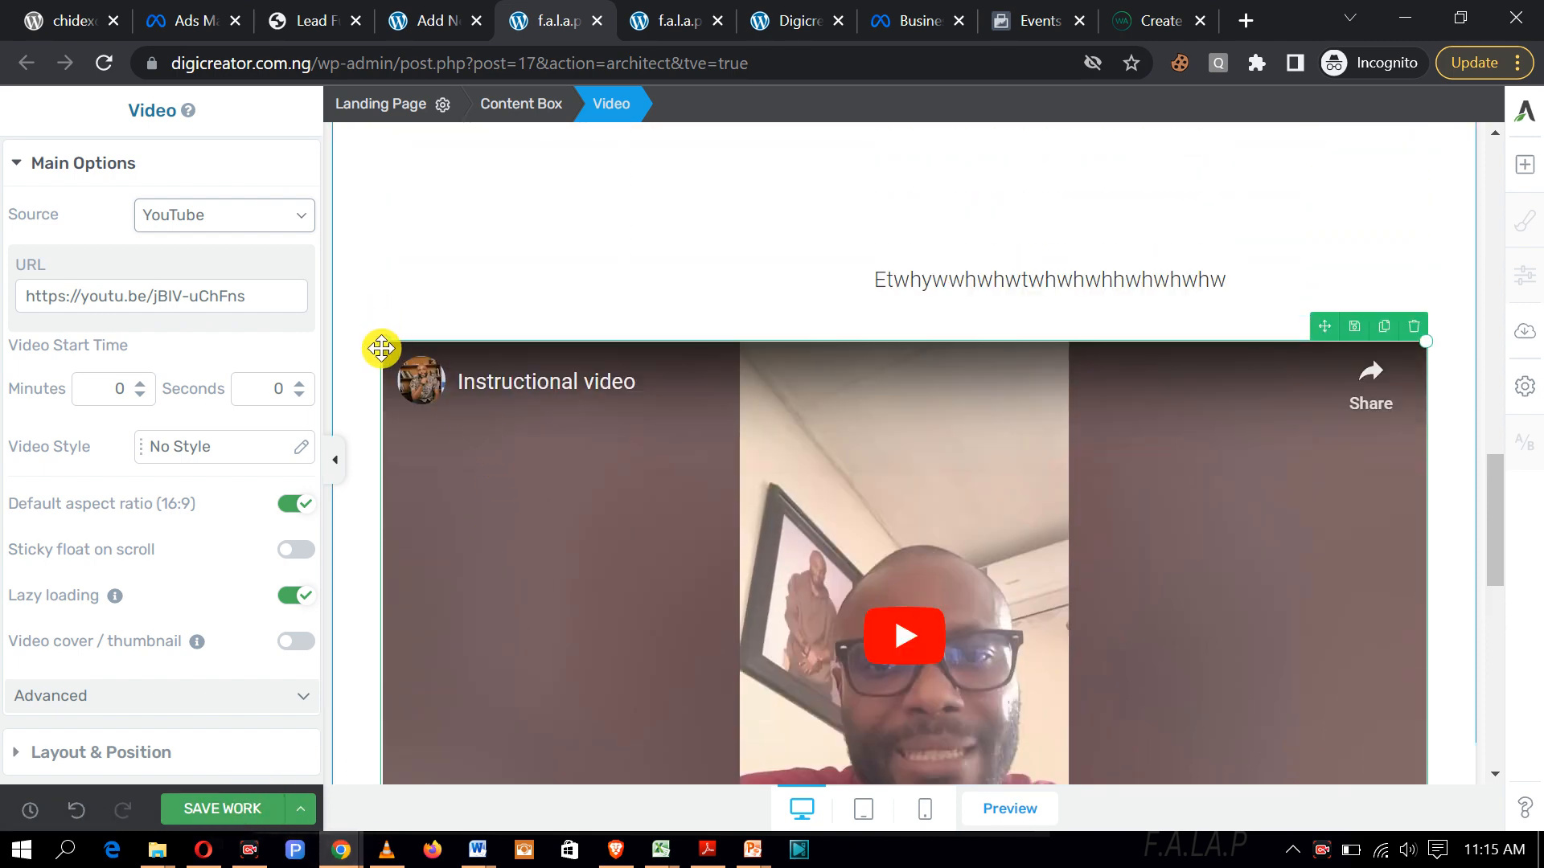
left_click_drag(383, 344, 905, 409)
scroll(905, 410, "up", 10)
scroll(906, 408, "down", 20)
scroll(481, 246, "up", 5)
left_click_drag(480, 220, 543, 265)
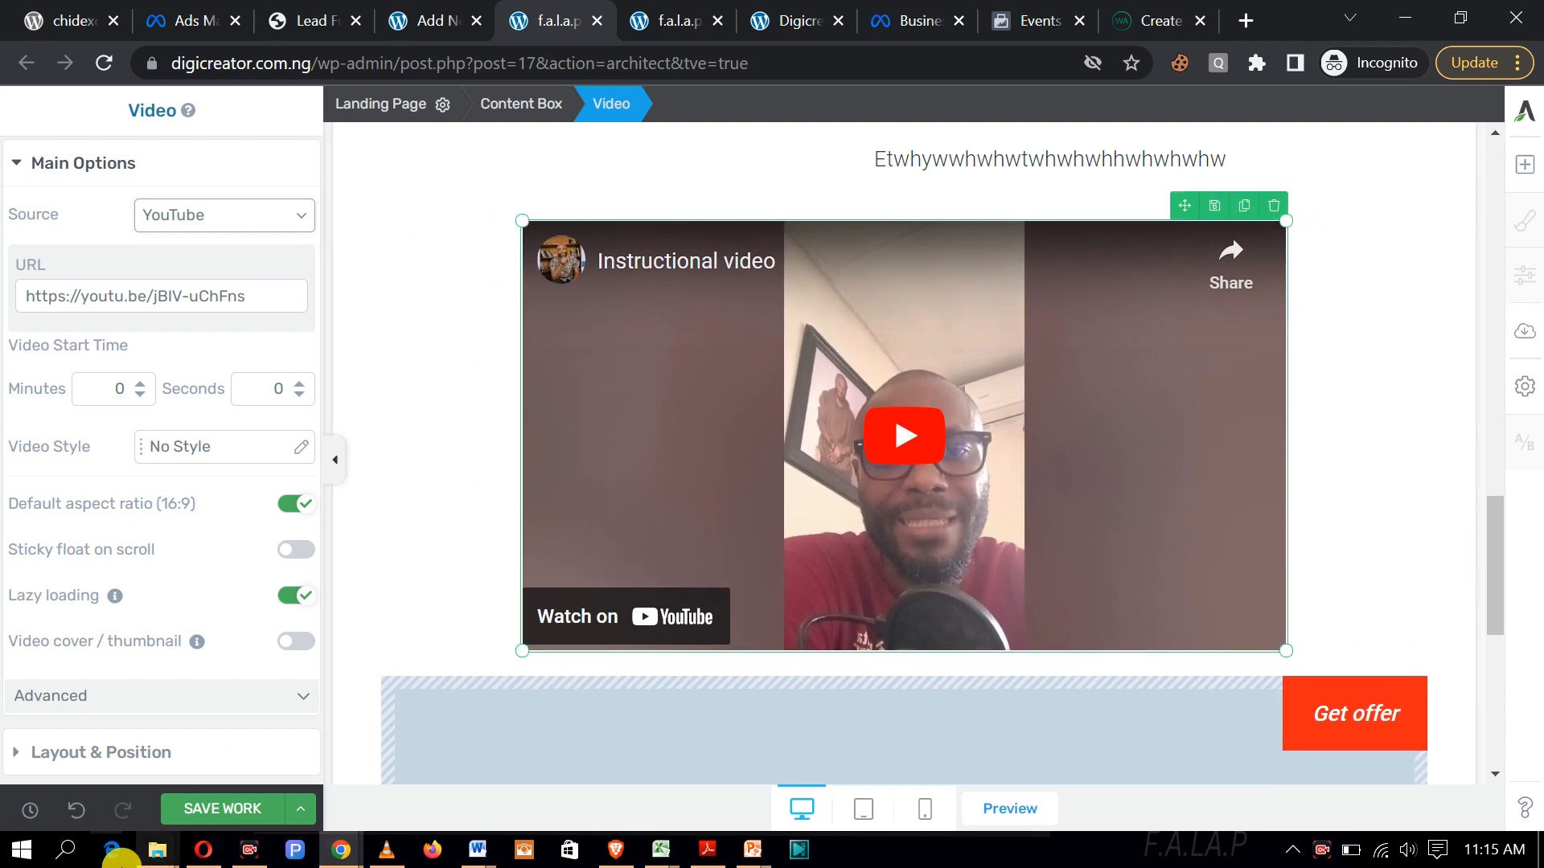
left_click(211, 809)
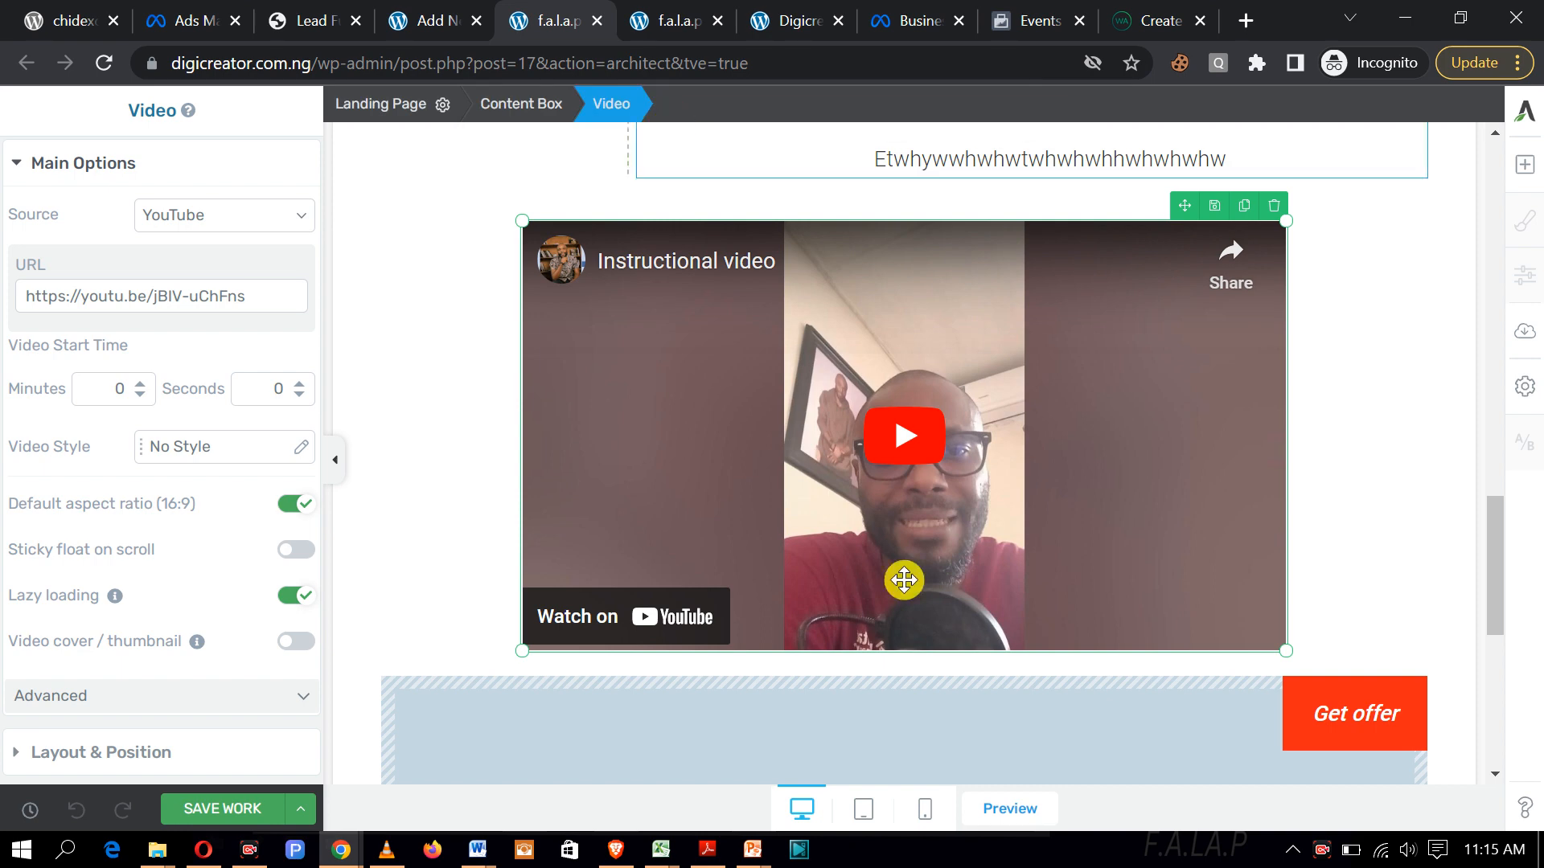
left_click(670, 24)
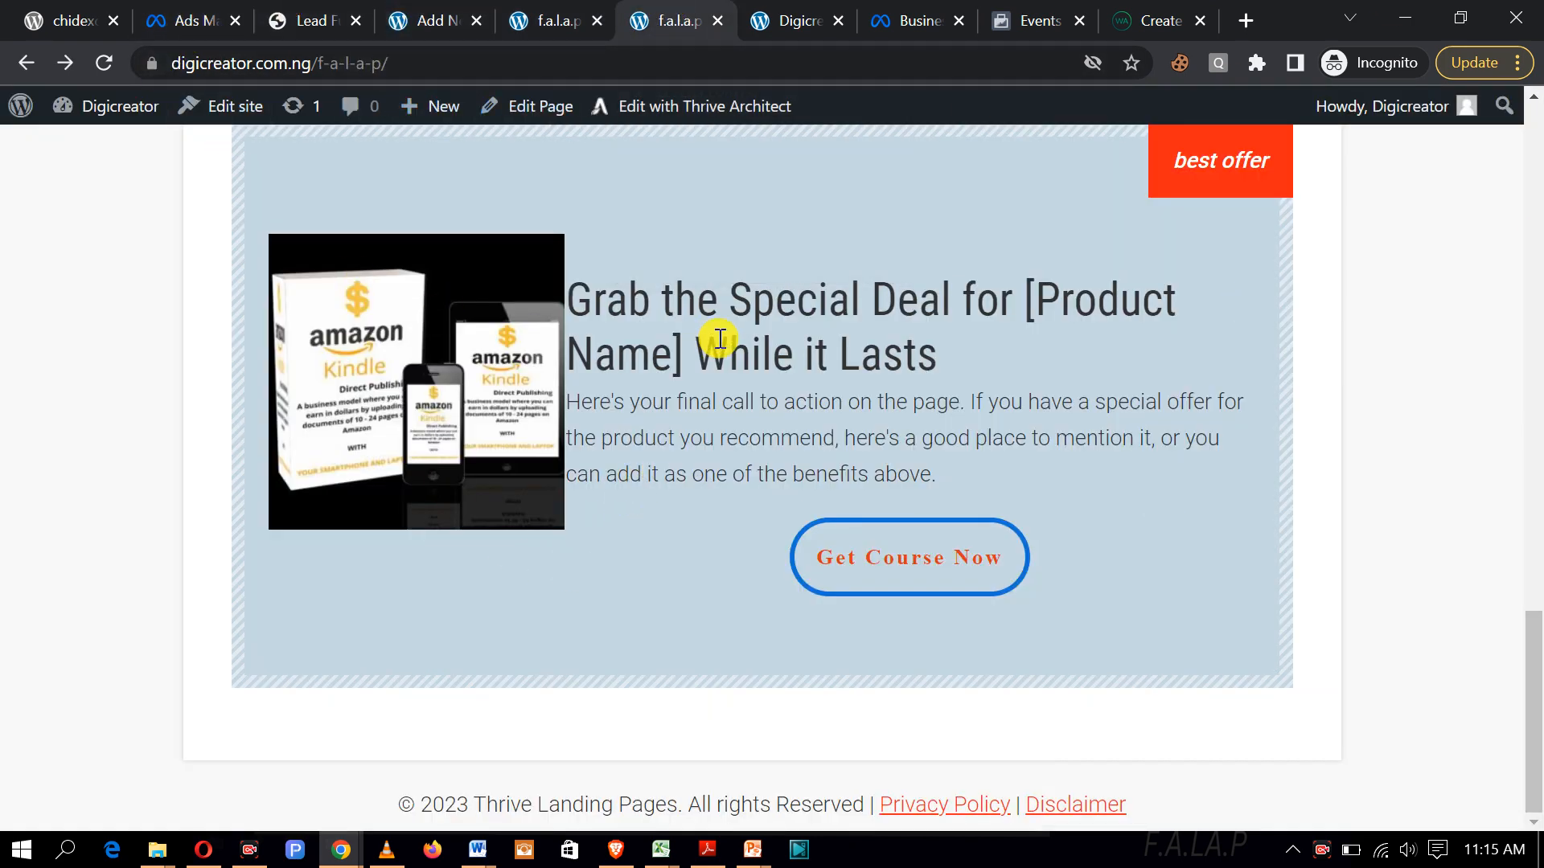
Step: Reload the live page to show the Instructional video above the Get offer box
left_click(90, 66)
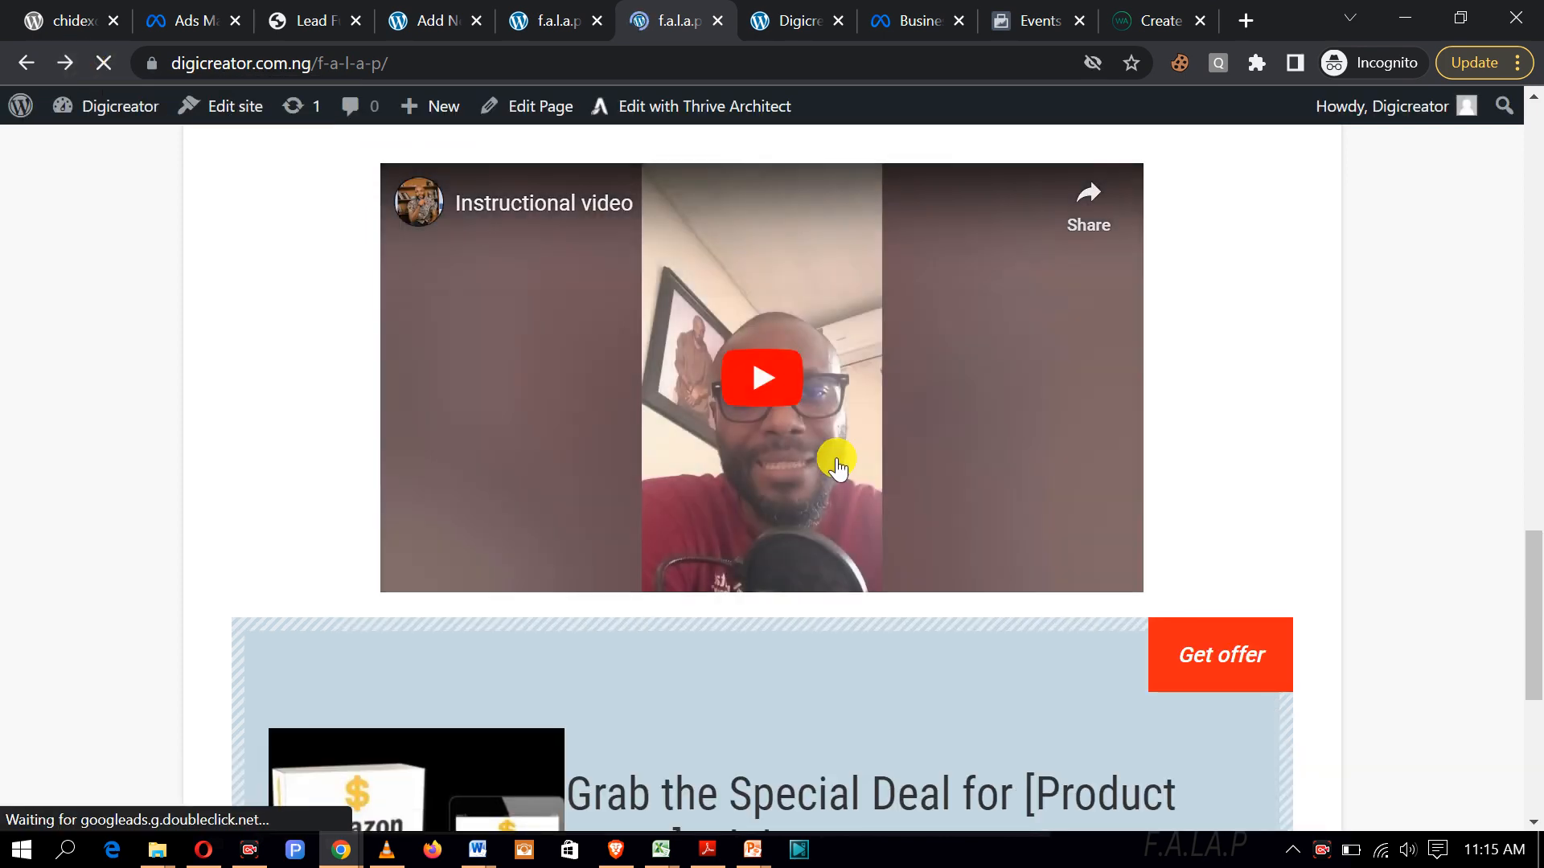
scroll(837, 458, "up", 8)
scroll(837, 462, "up", 9)
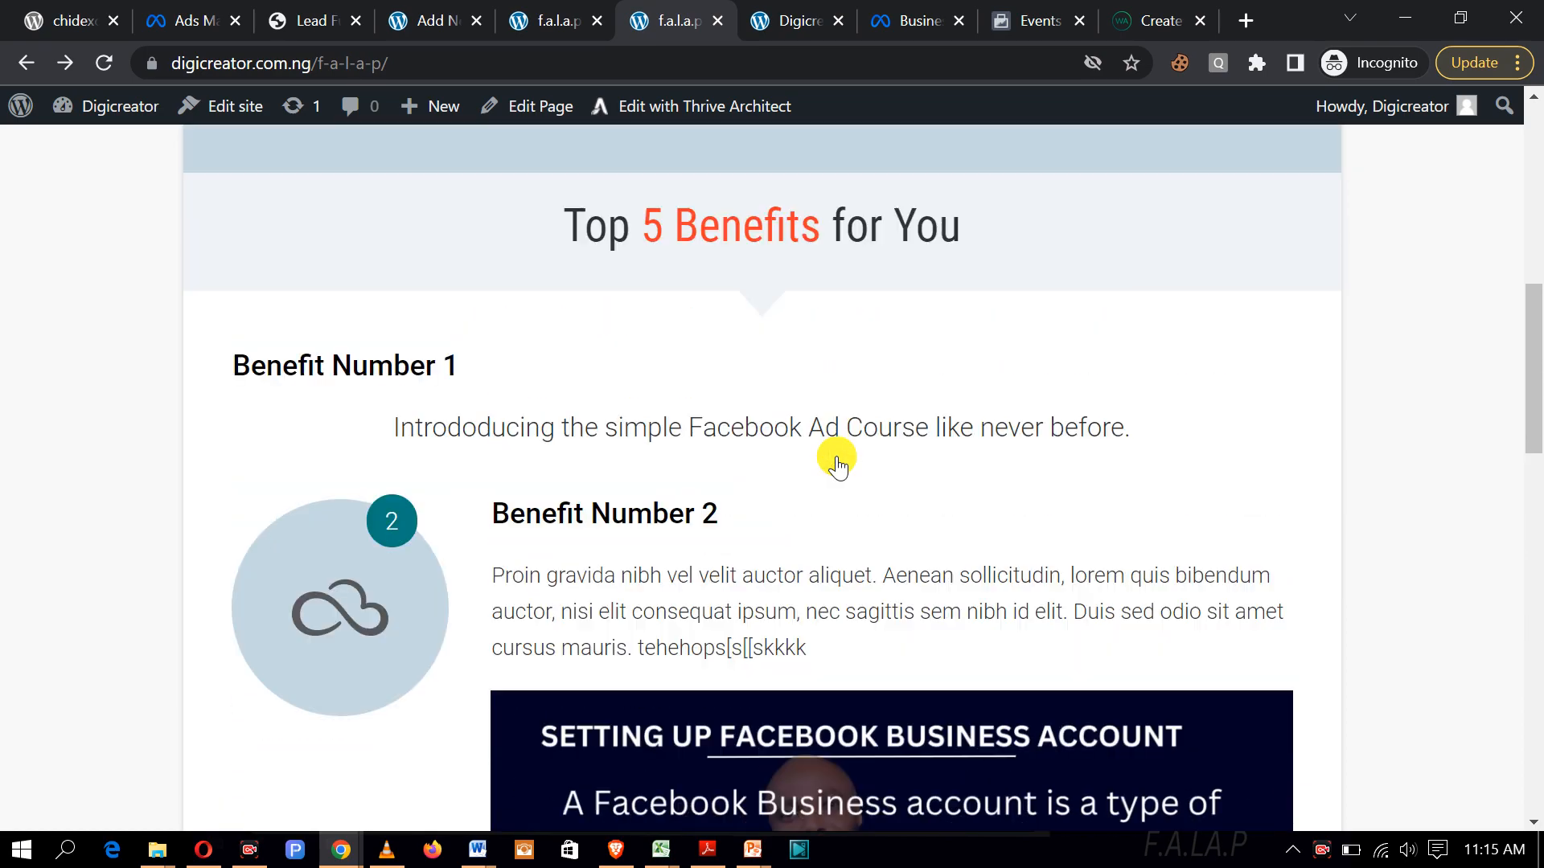
scroll(836, 463, "down", 18)
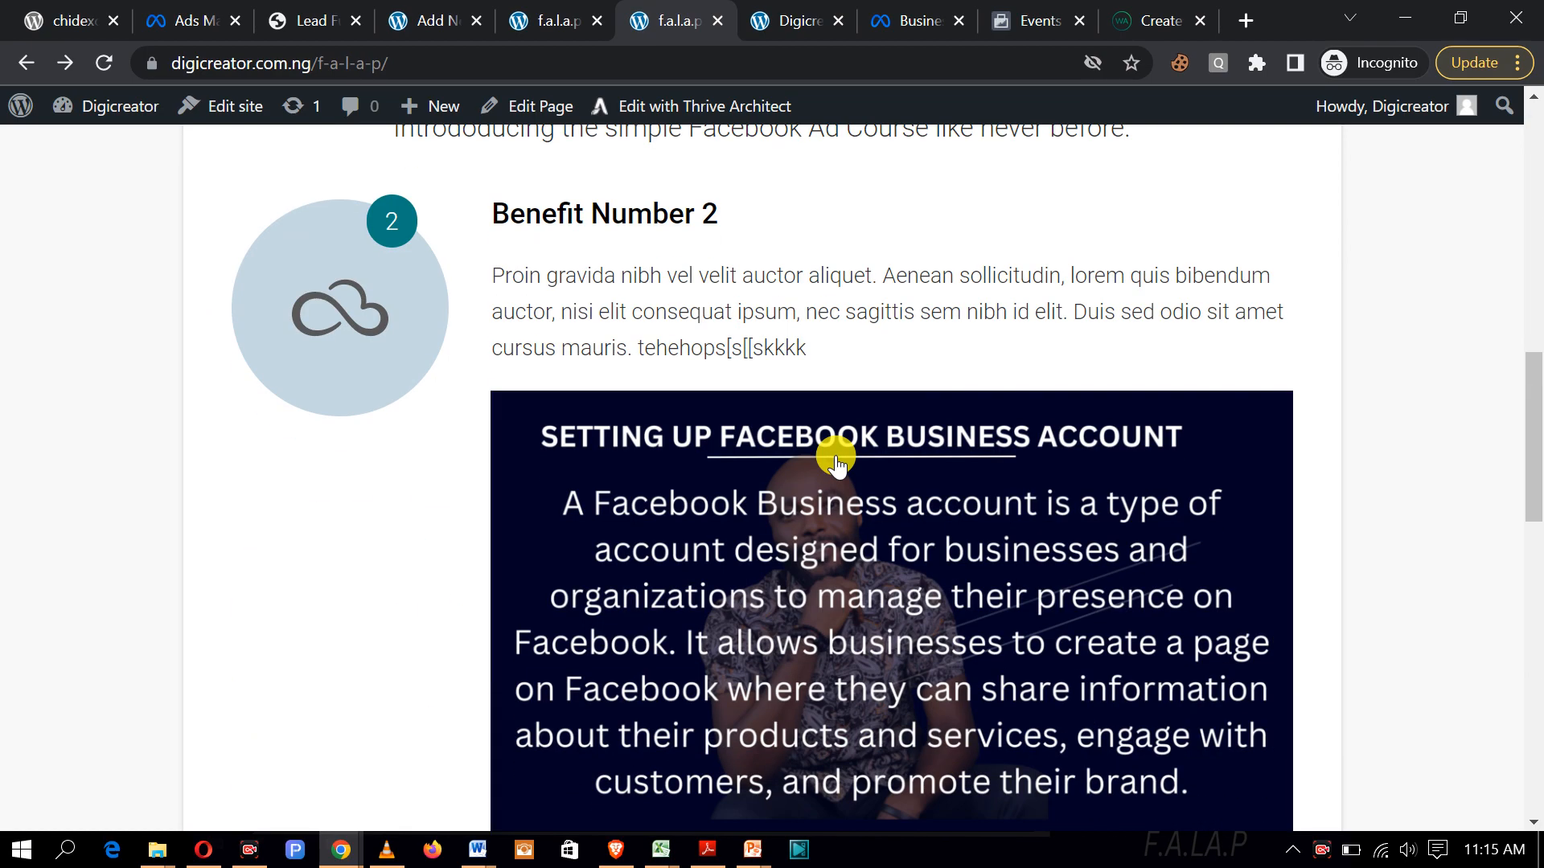
scroll(837, 463, "up", 7)
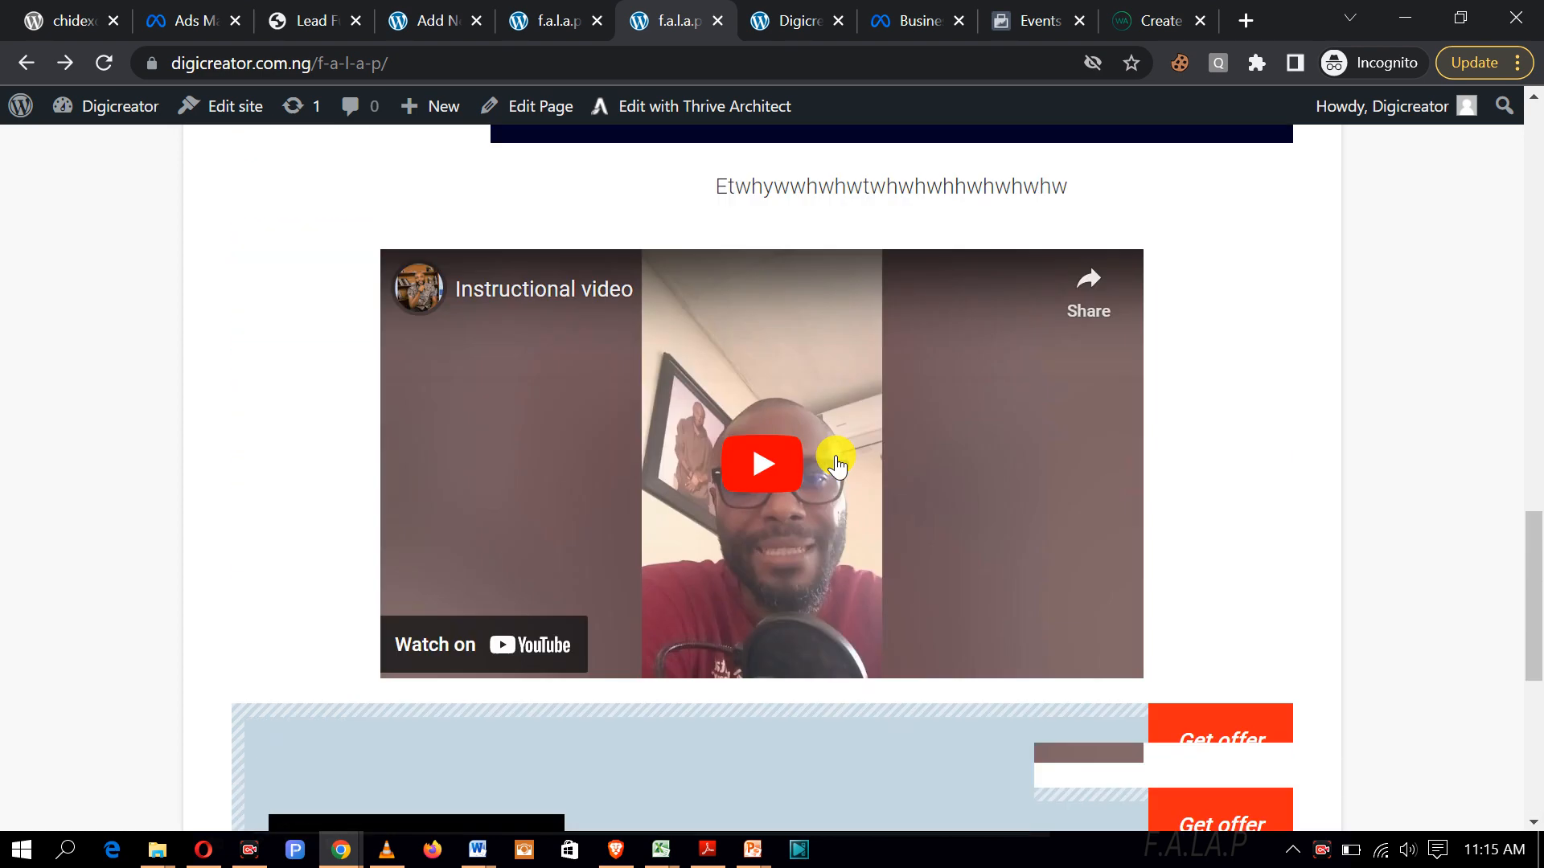
scroll(836, 457, "down", 1)
Step: Play the embedded Instructional video briefly, then pause it near the start
left_click(765, 368)
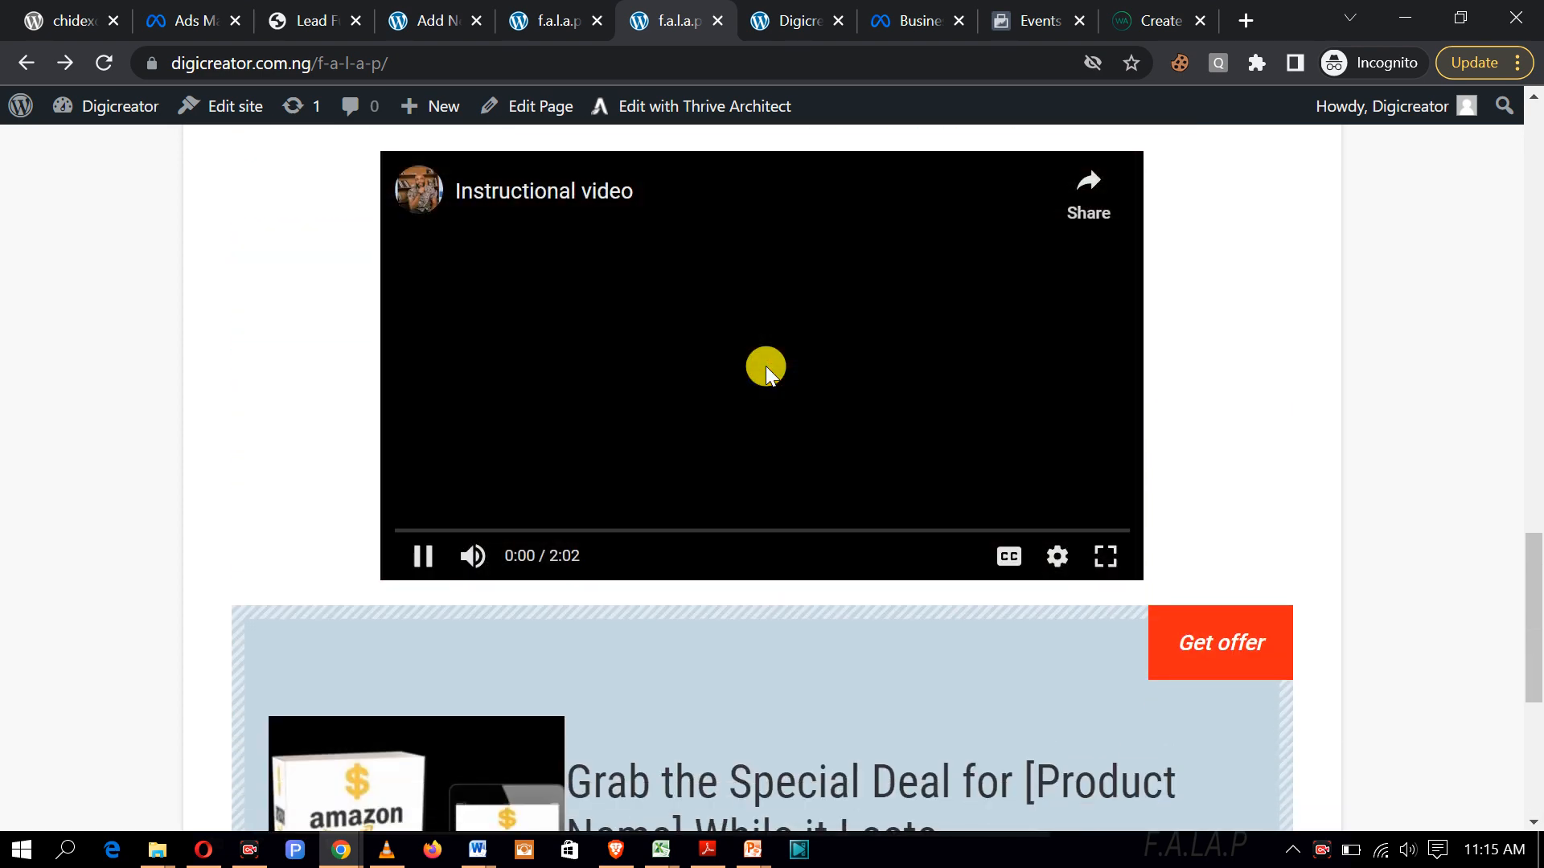
left_click(421, 566)
scroll(774, 573, "up", 1)
scroll(773, 571, "down", 8)
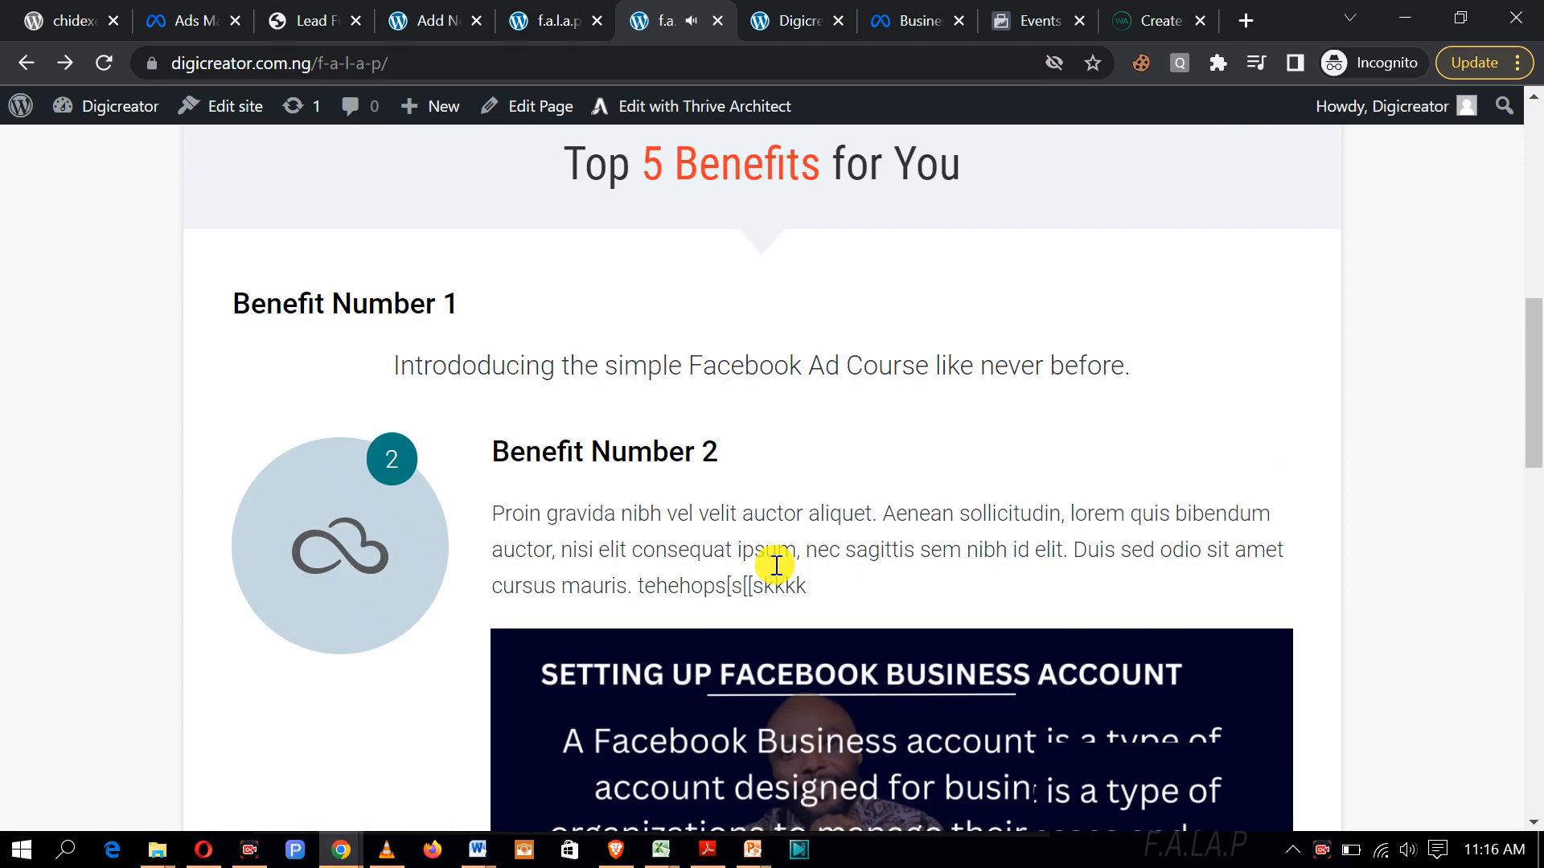
scroll(723, 515, "up", 1)
Step: Back in the editor, select the image under Benefit Number 2
left_click(560, 11)
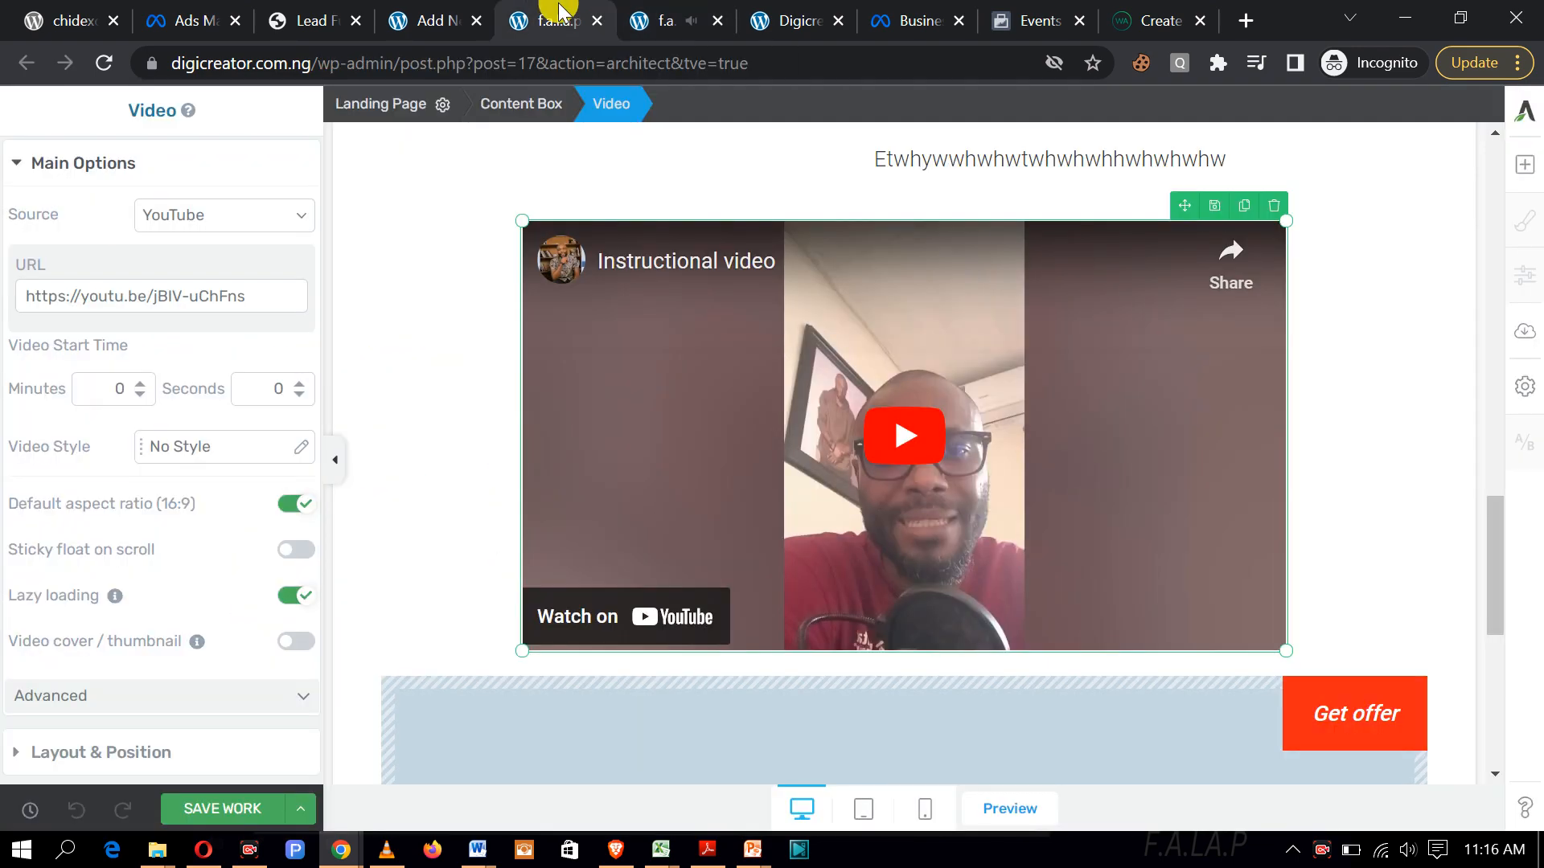
scroll(1026, 595, "up", 8)
scroll(1026, 596, "up", 10)
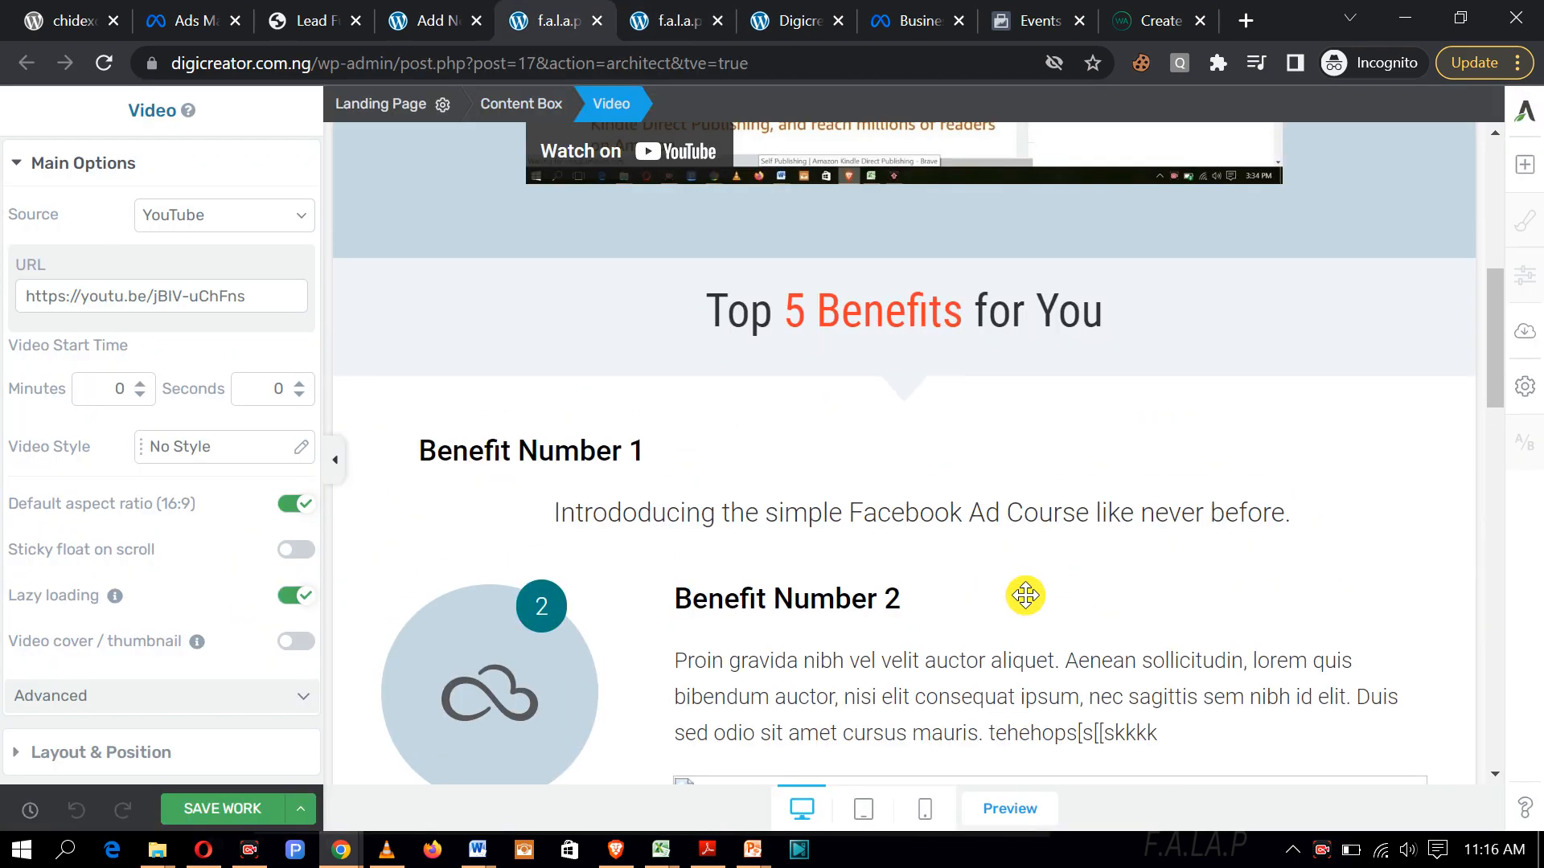
scroll(1026, 595, "down", 4)
scroll(1026, 595, "down", 12)
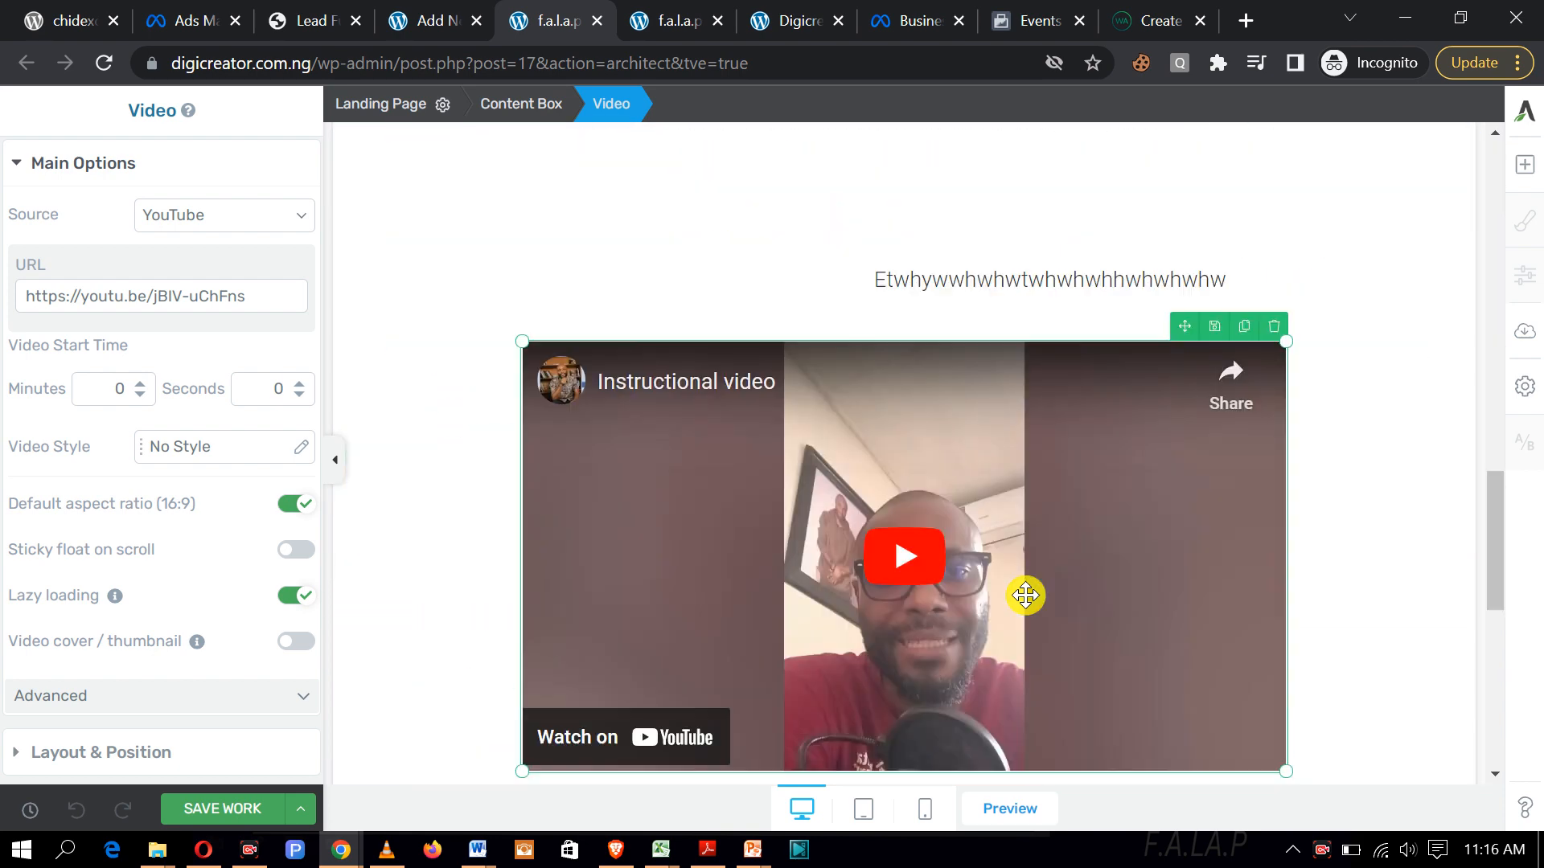
scroll(1023, 593, "up", 7)
left_click(902, 582)
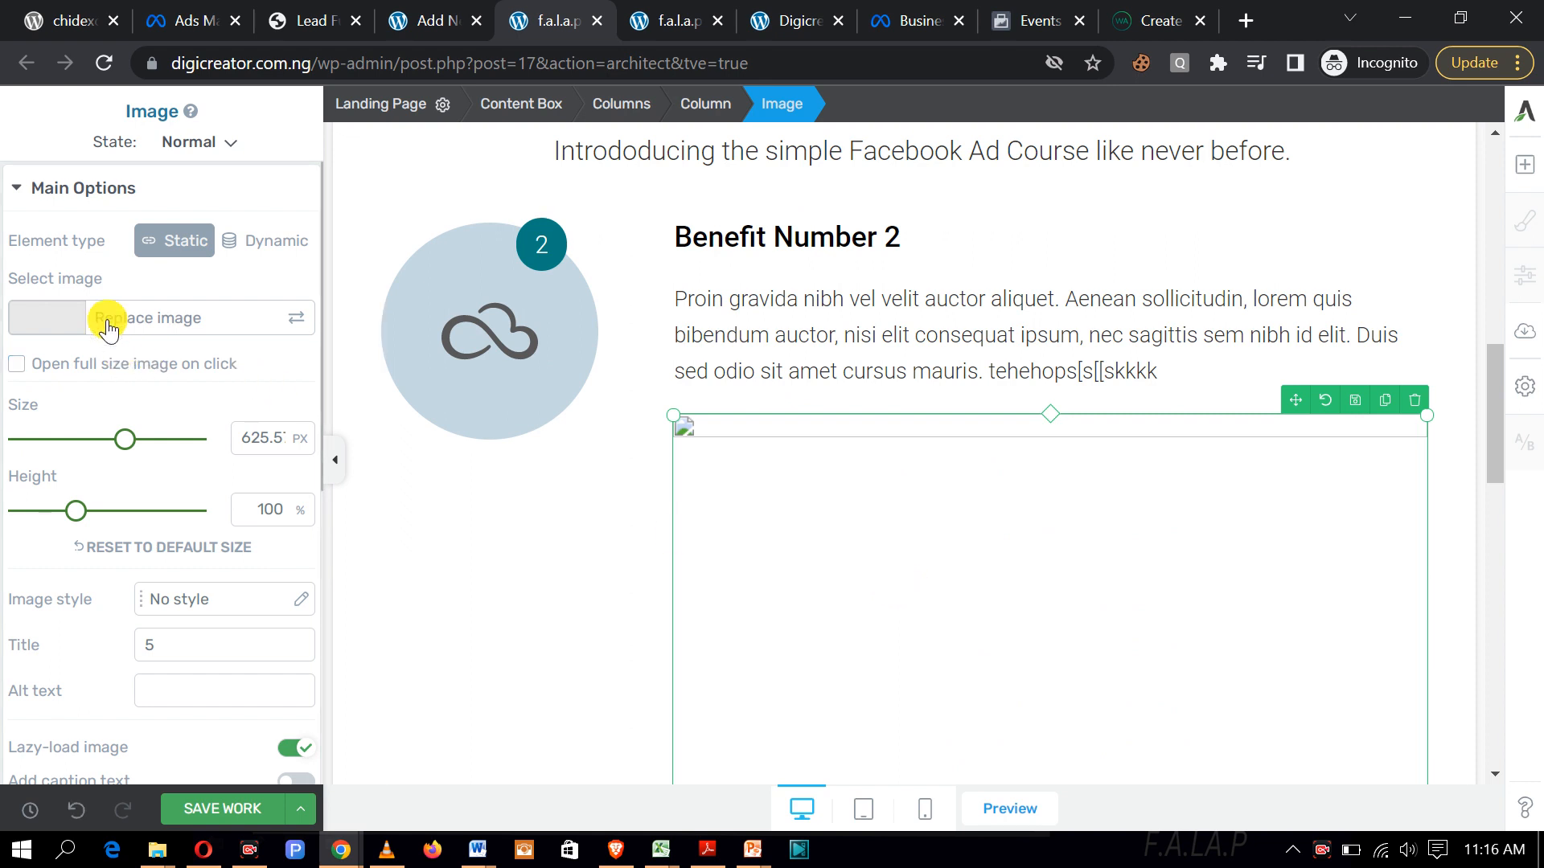
scroll(108, 320, "down", 4)
scroll(108, 320, "down", 2)
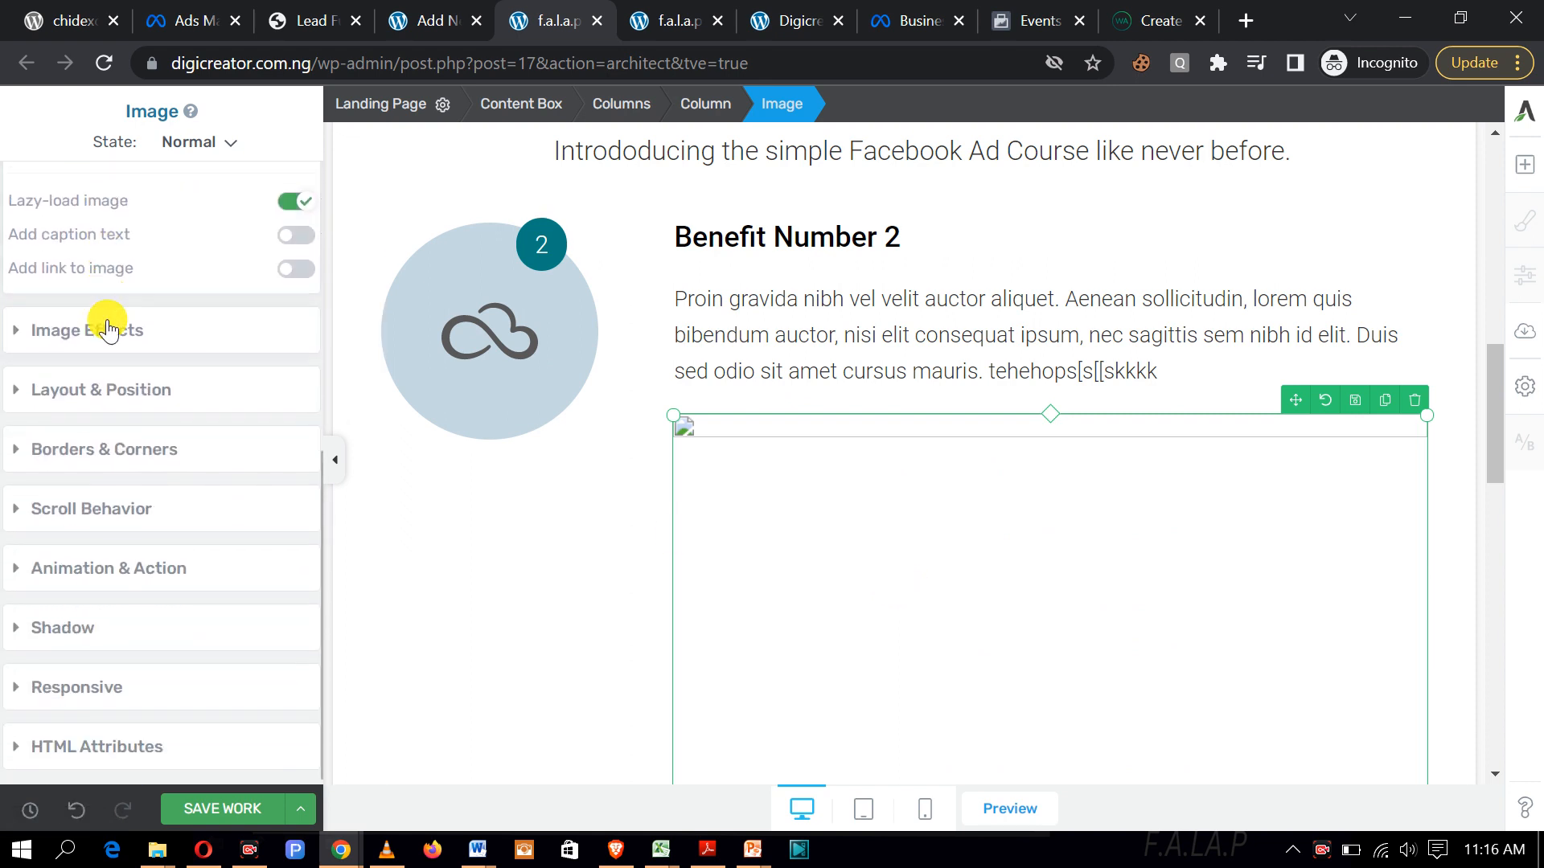
Step: Align the Benefit Number 2 image to the centre in Layout & Position
left_click(12, 338)
scroll(12, 344, "up", 8)
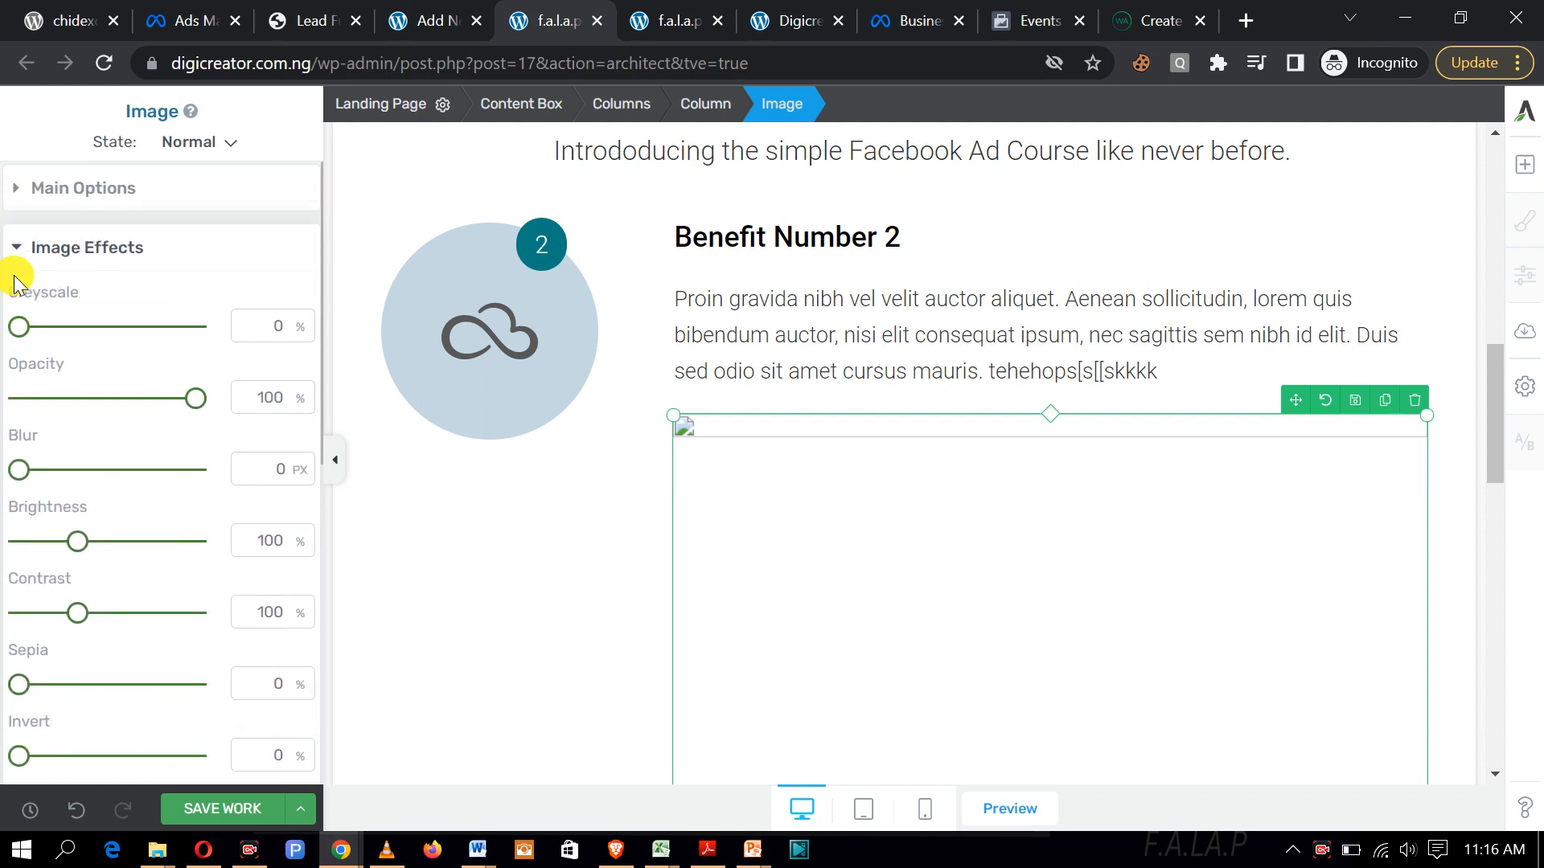
left_click(18, 250)
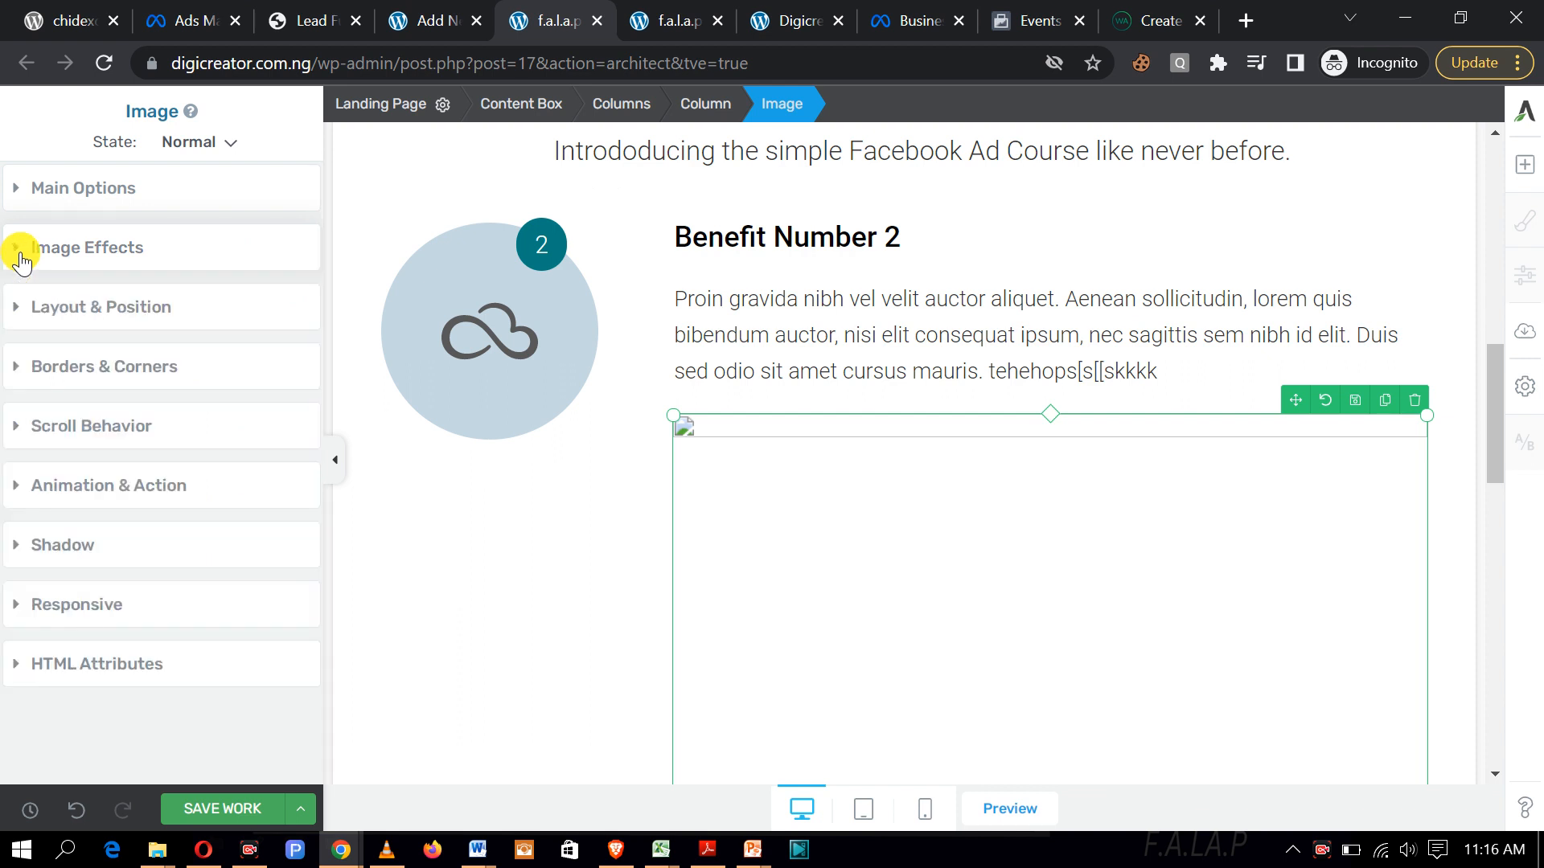
left_click(16, 312)
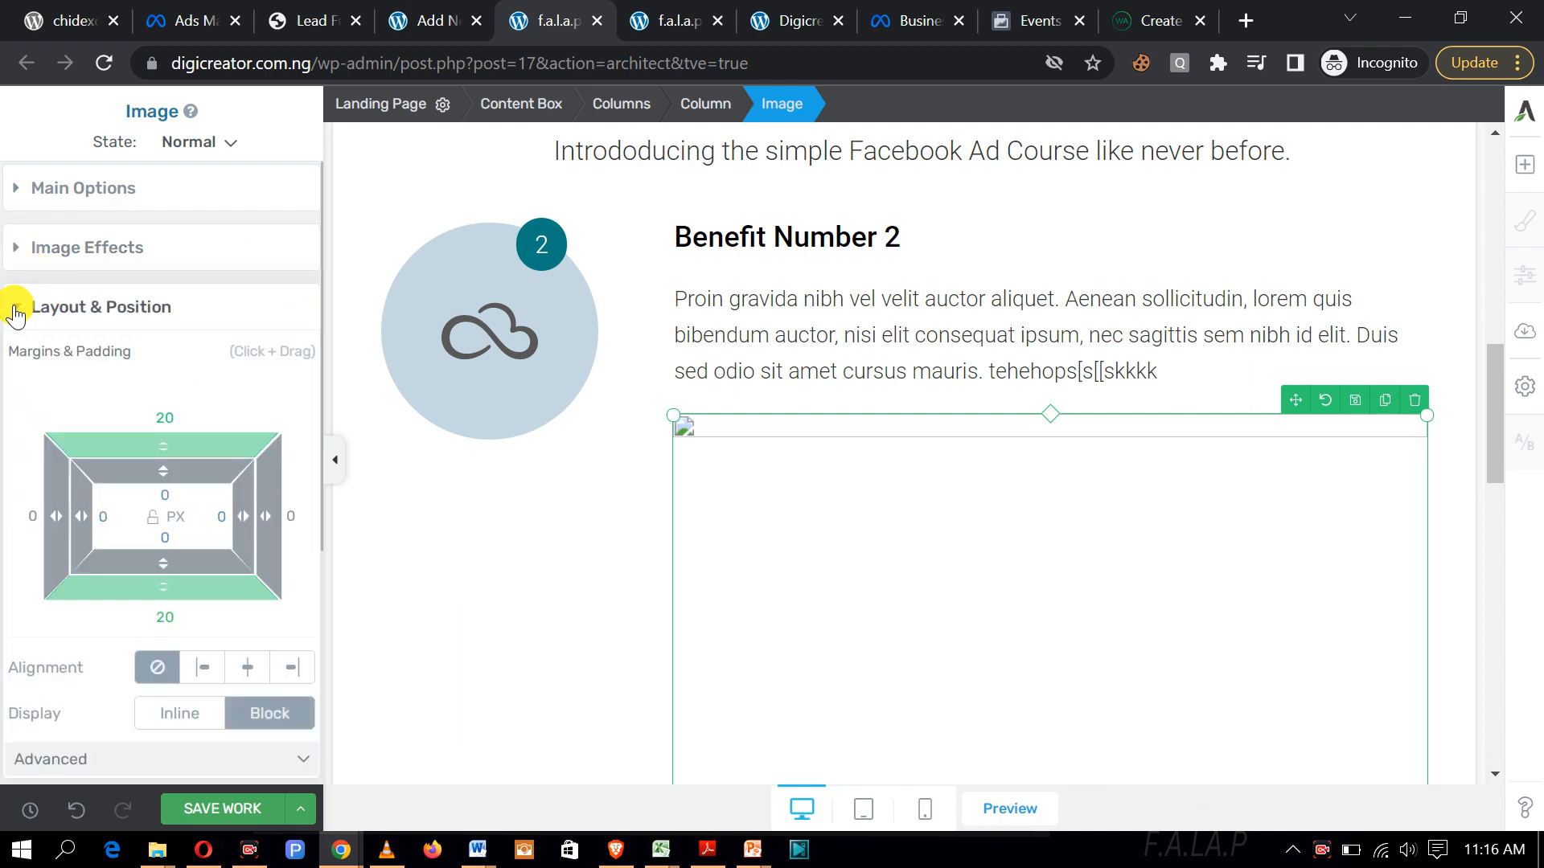
left_click(247, 672)
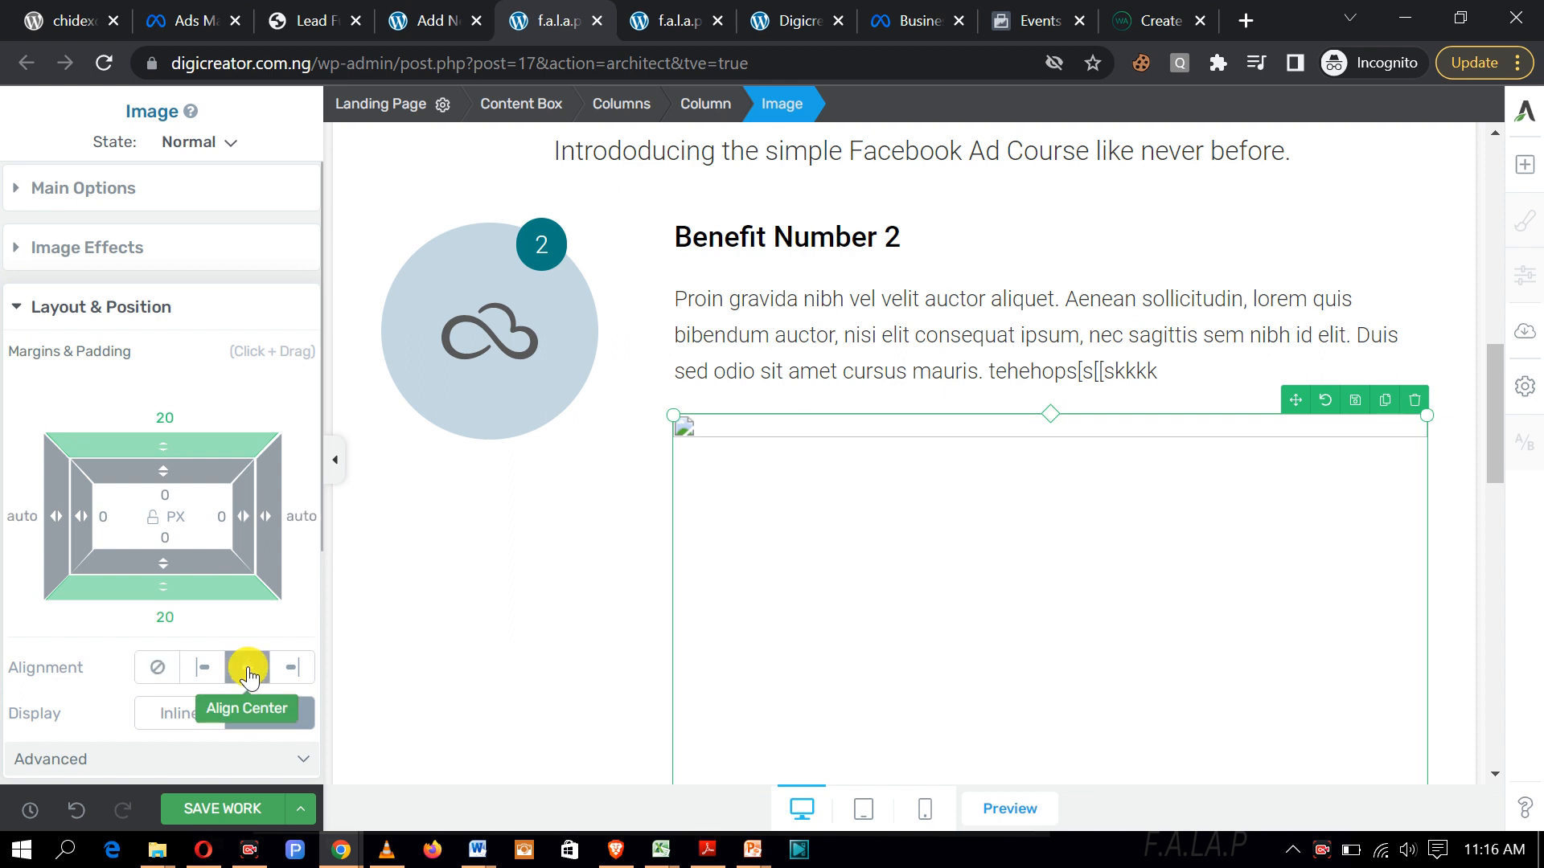
Step: Set the image's side margins to -45 px left and 17 px right, then save
scroll(948, 683, "down", 2)
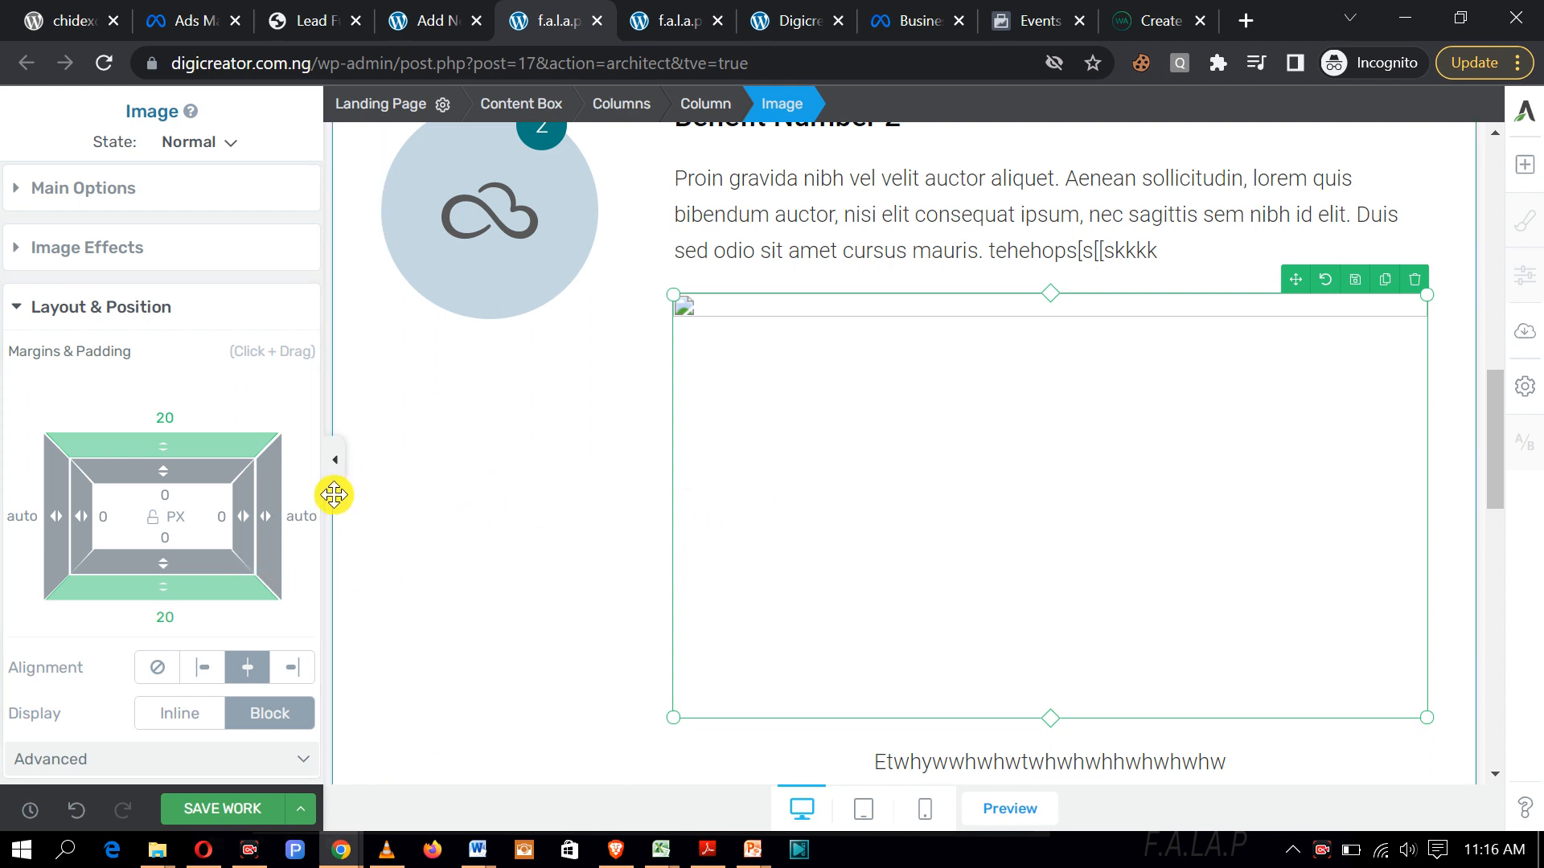
mouse_move(262, 513)
left_mouse_down()
mouse_move(226, 507)
mouse_move(281, 513)
left_mouse_up()
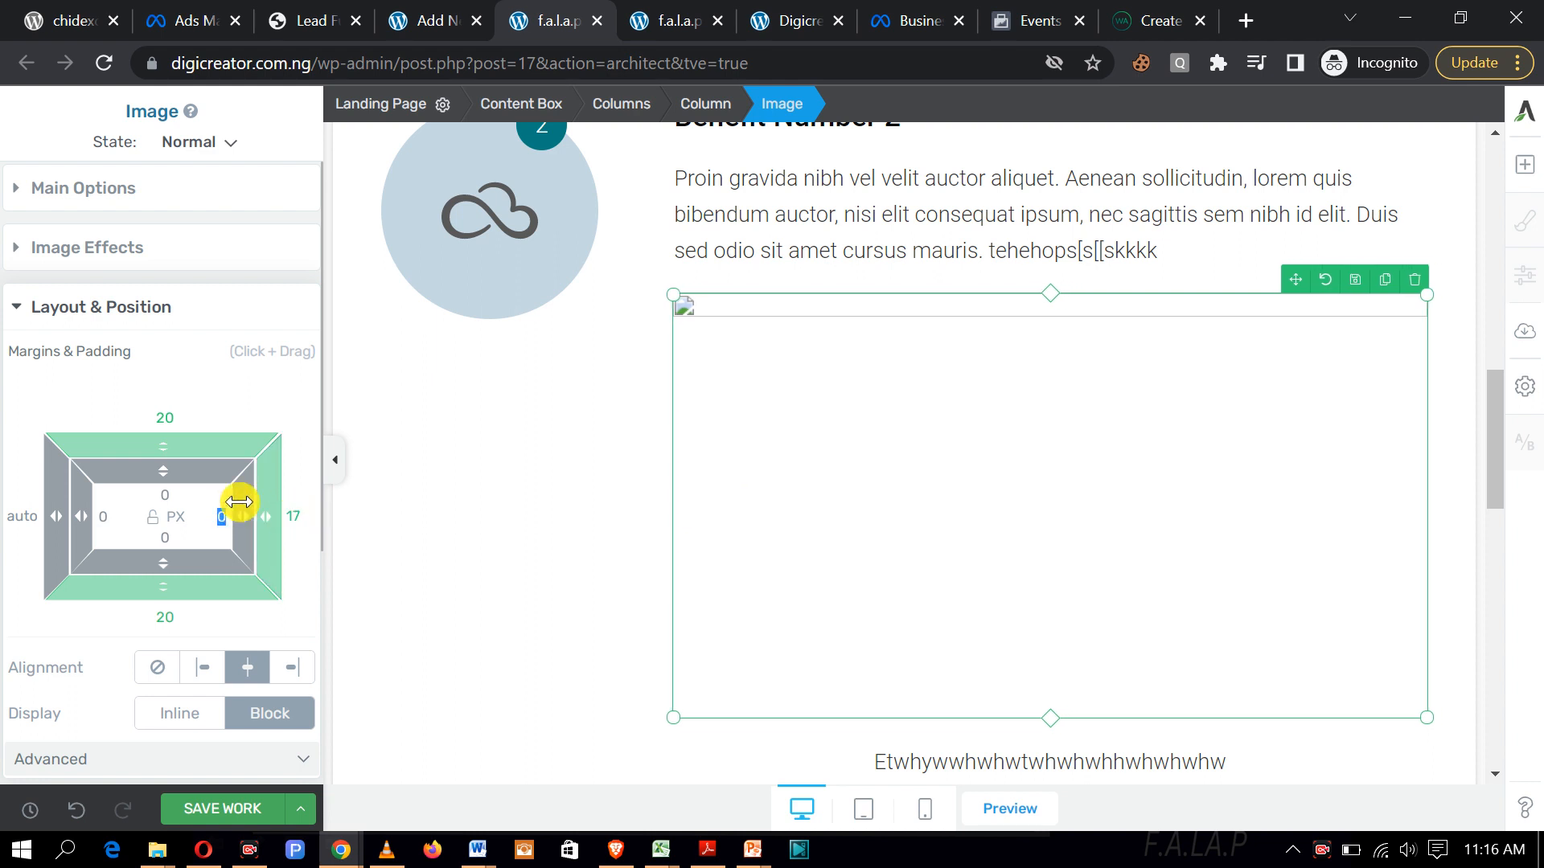
left_click_drag(59, 509, 167, 534)
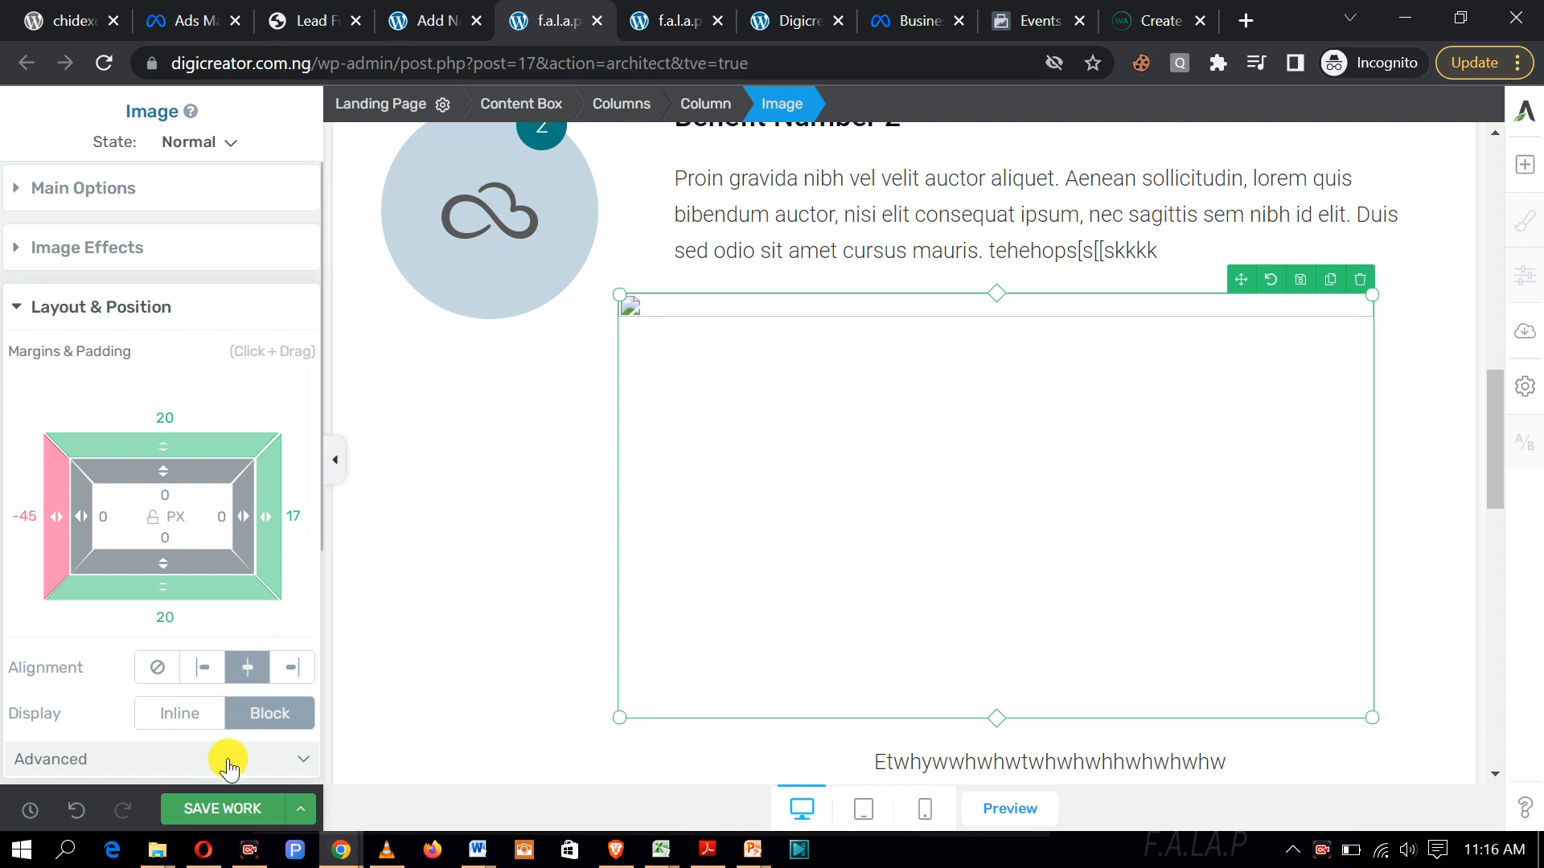
left_click(216, 800)
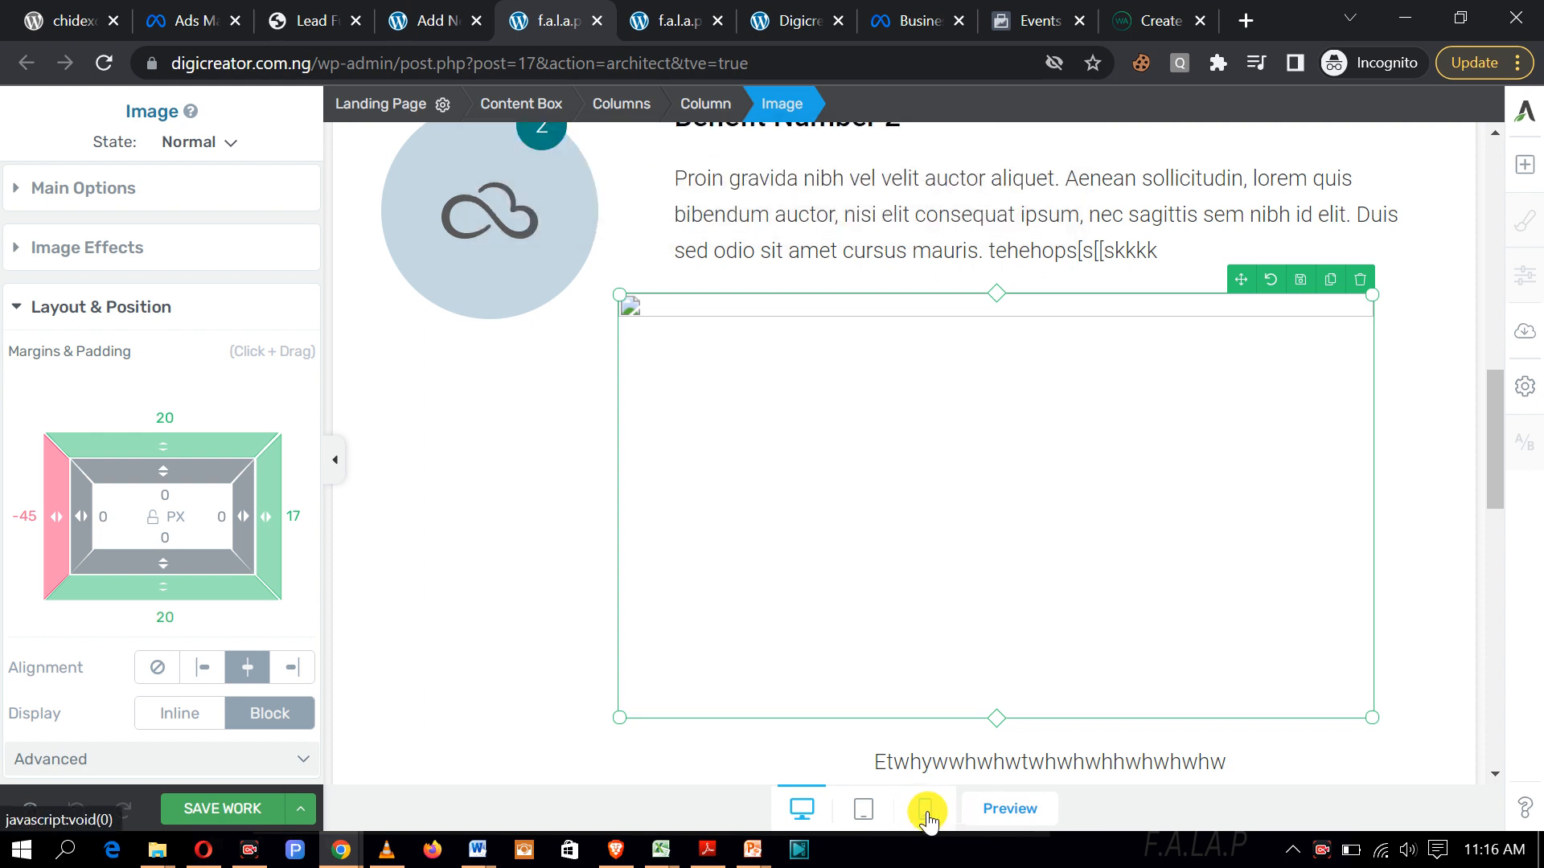
Step: Switch to the mobile preview and scroll to the Benefit Number 2 image
left_click(927, 814)
scroll(983, 675, "down", 3)
scroll(1033, 637, "down", 3)
scroll(1035, 639, "up", 10)
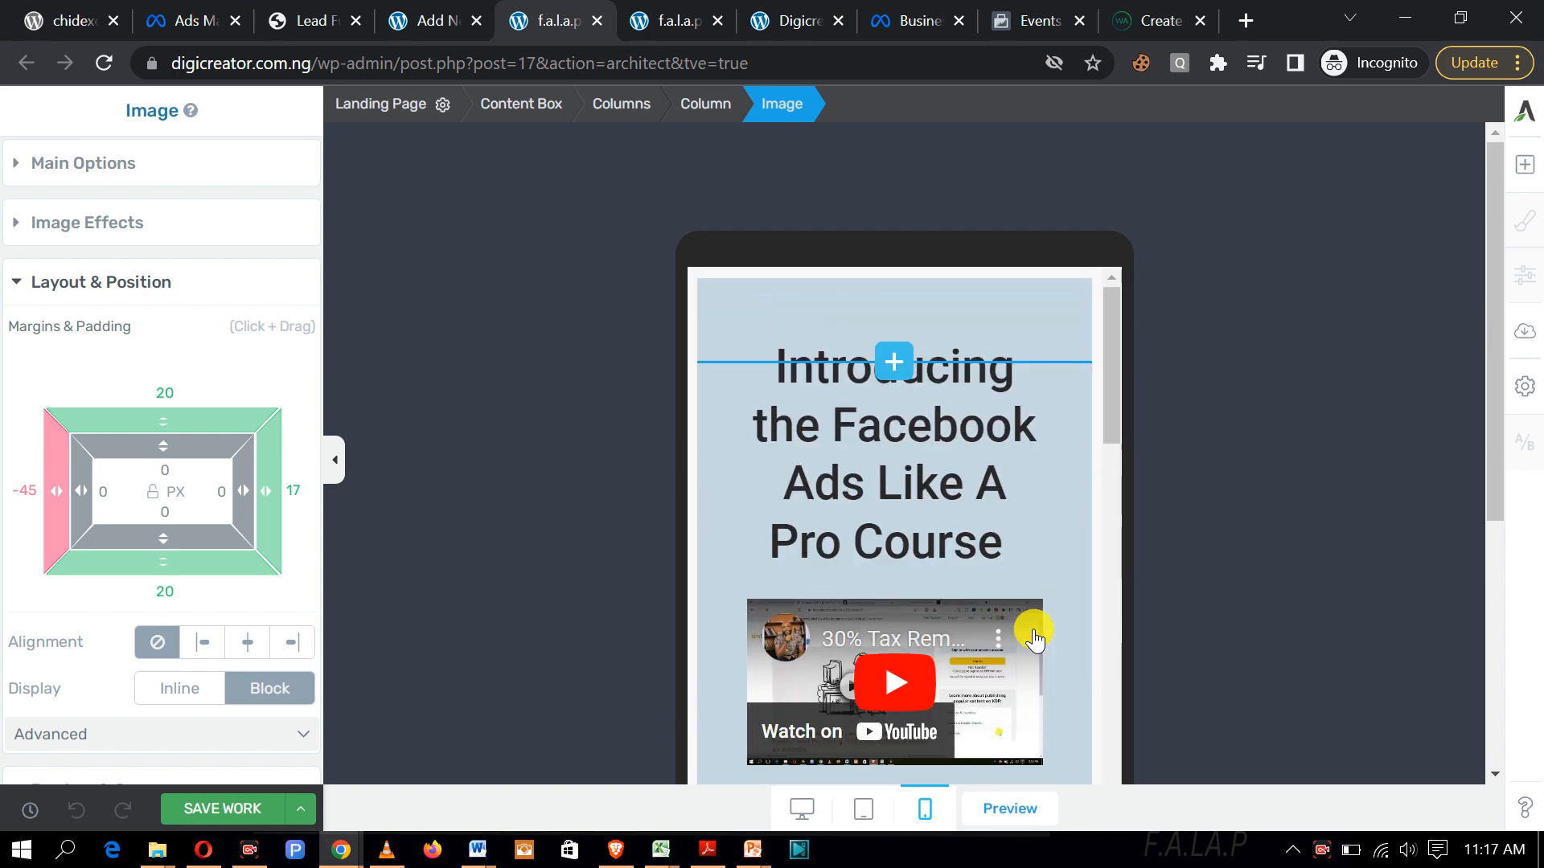
scroll(1035, 640, "down", 10)
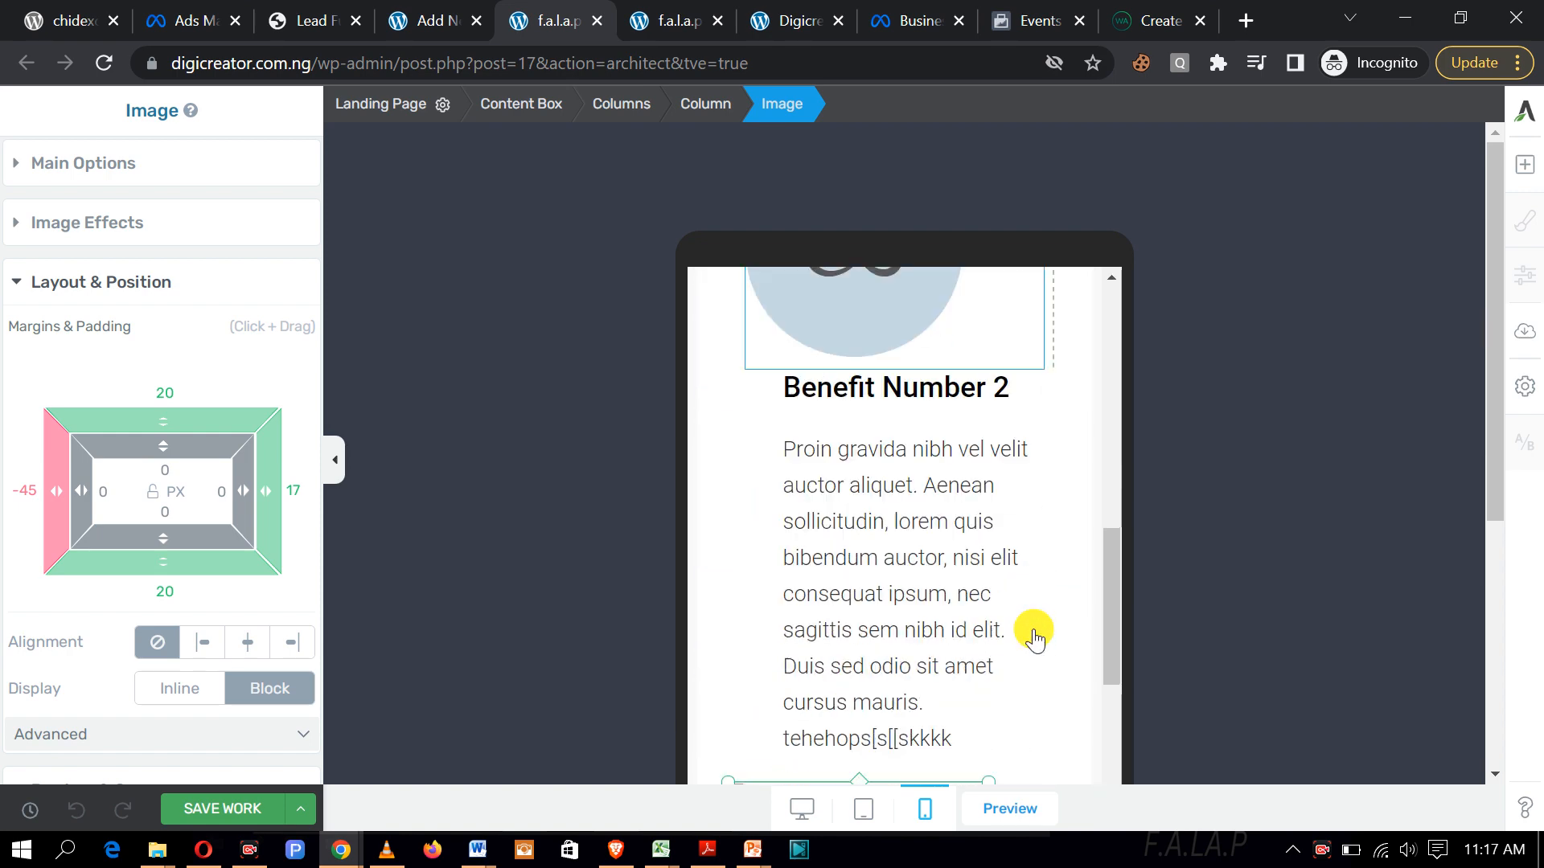
scroll(1035, 639, "down", 3)
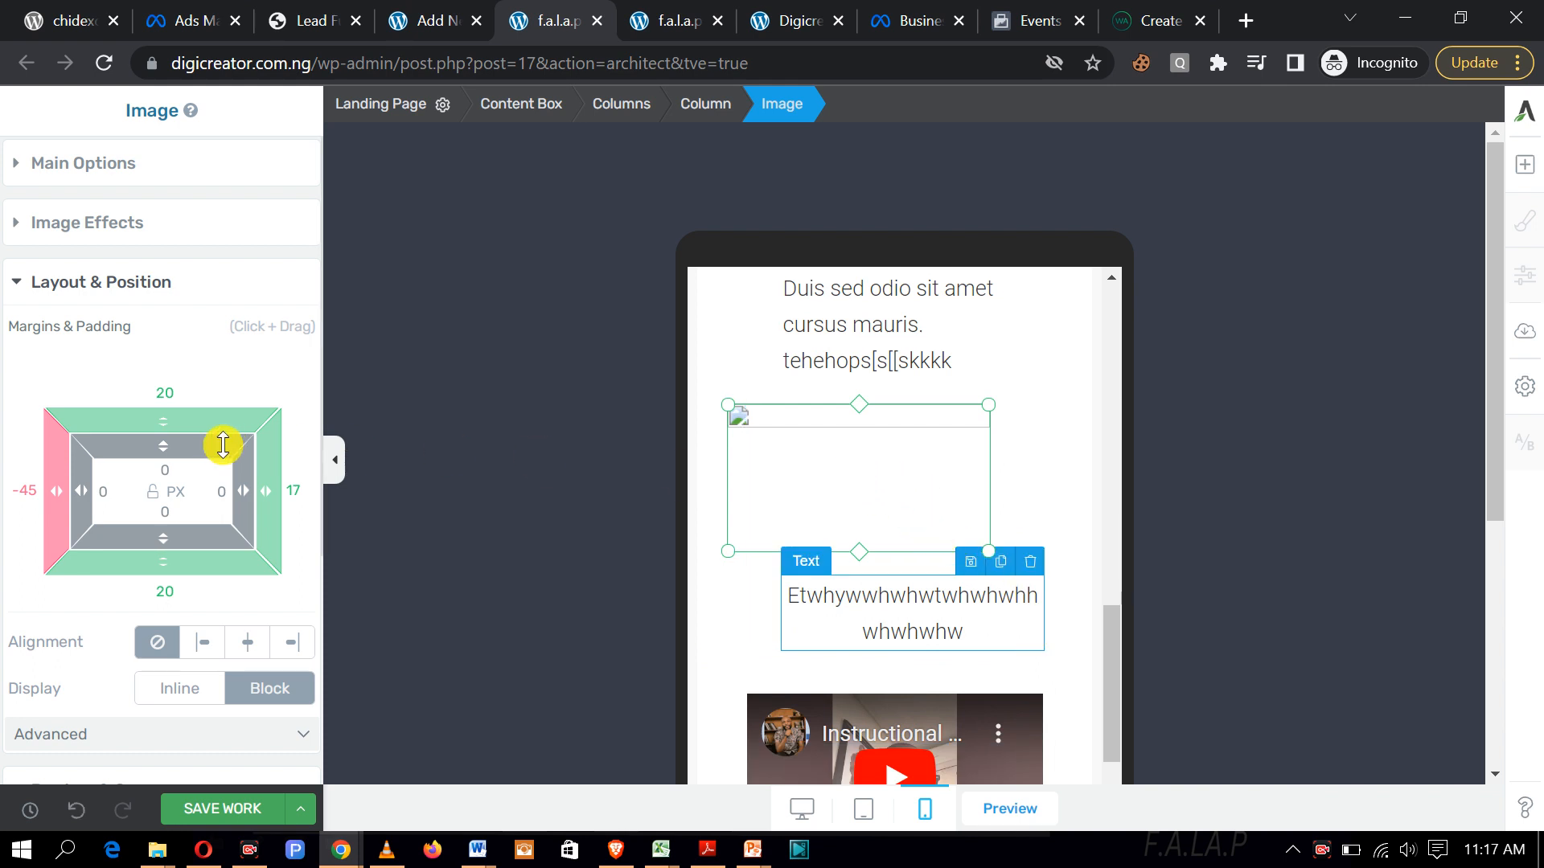
Step: Re-centre the image in mobile view with automatic 0 px side margins
left_click_drag(68, 492, 6, 468)
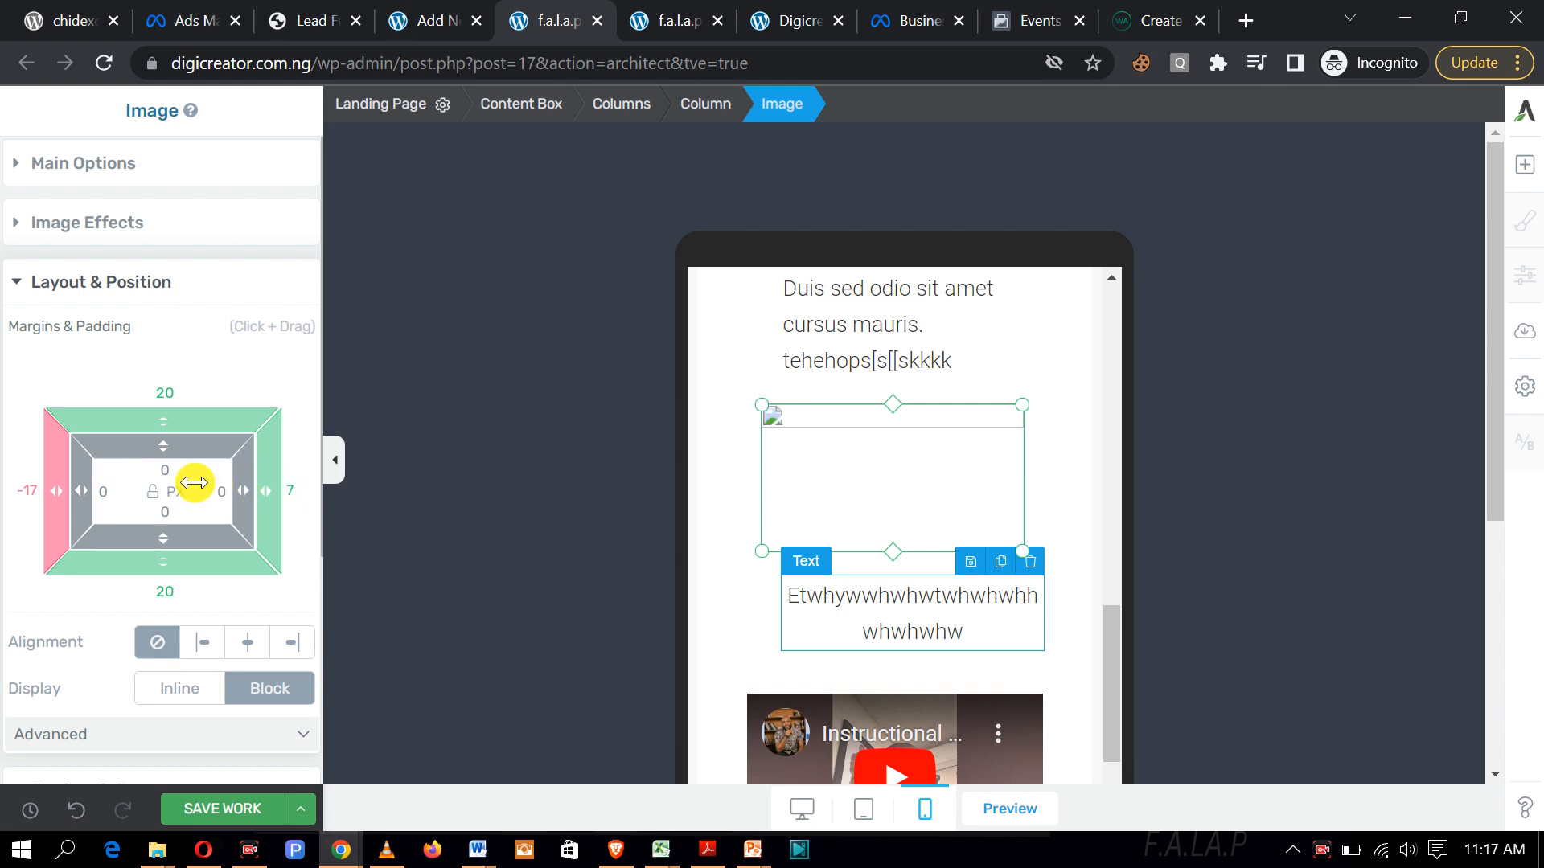
left_click_drag(264, 487, 223, 484)
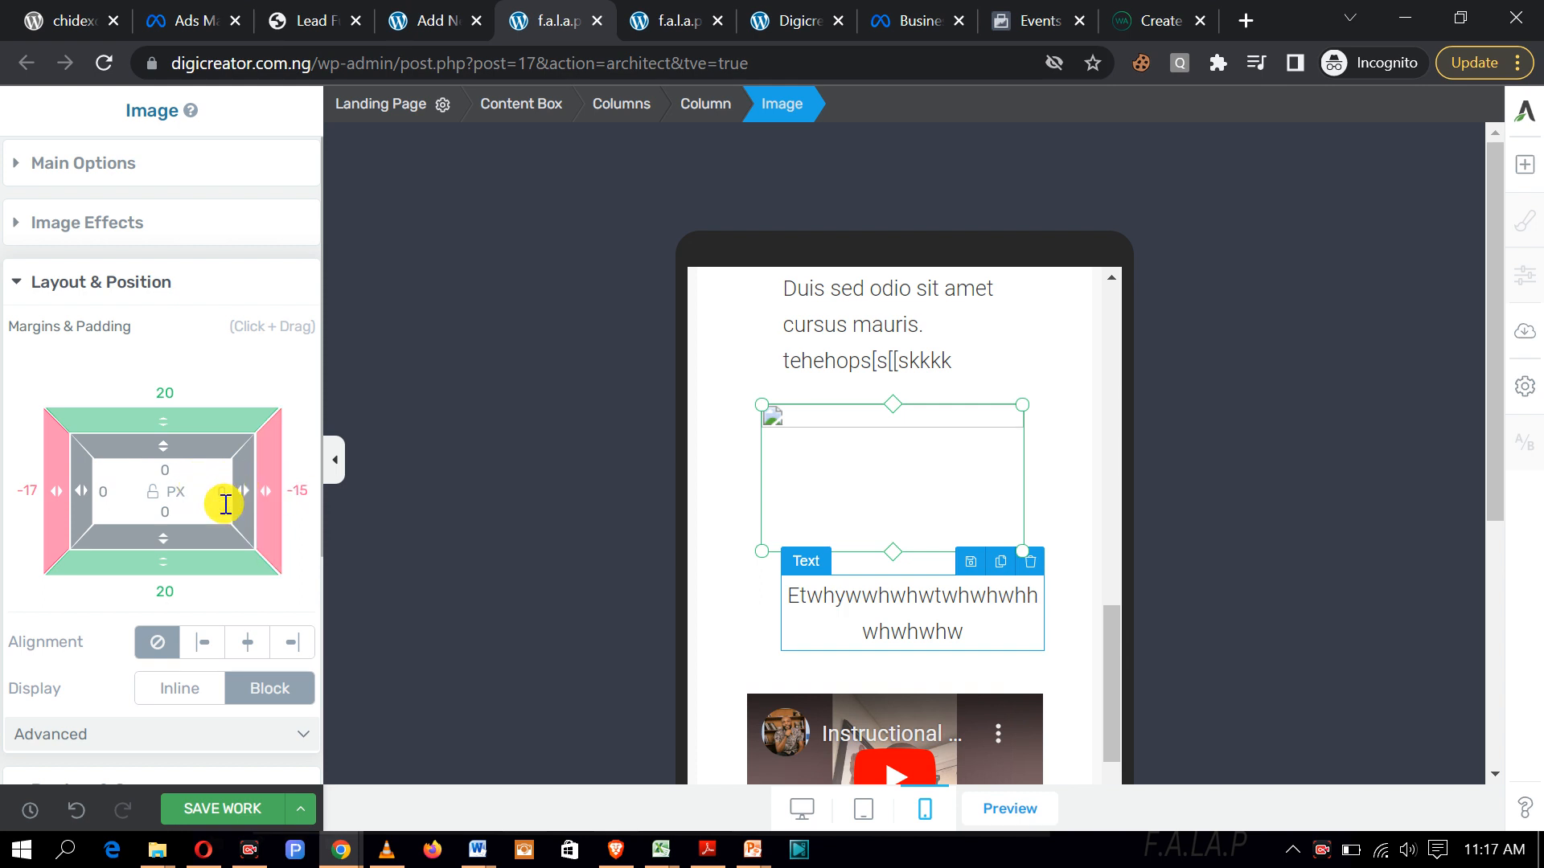
left_click(252, 641)
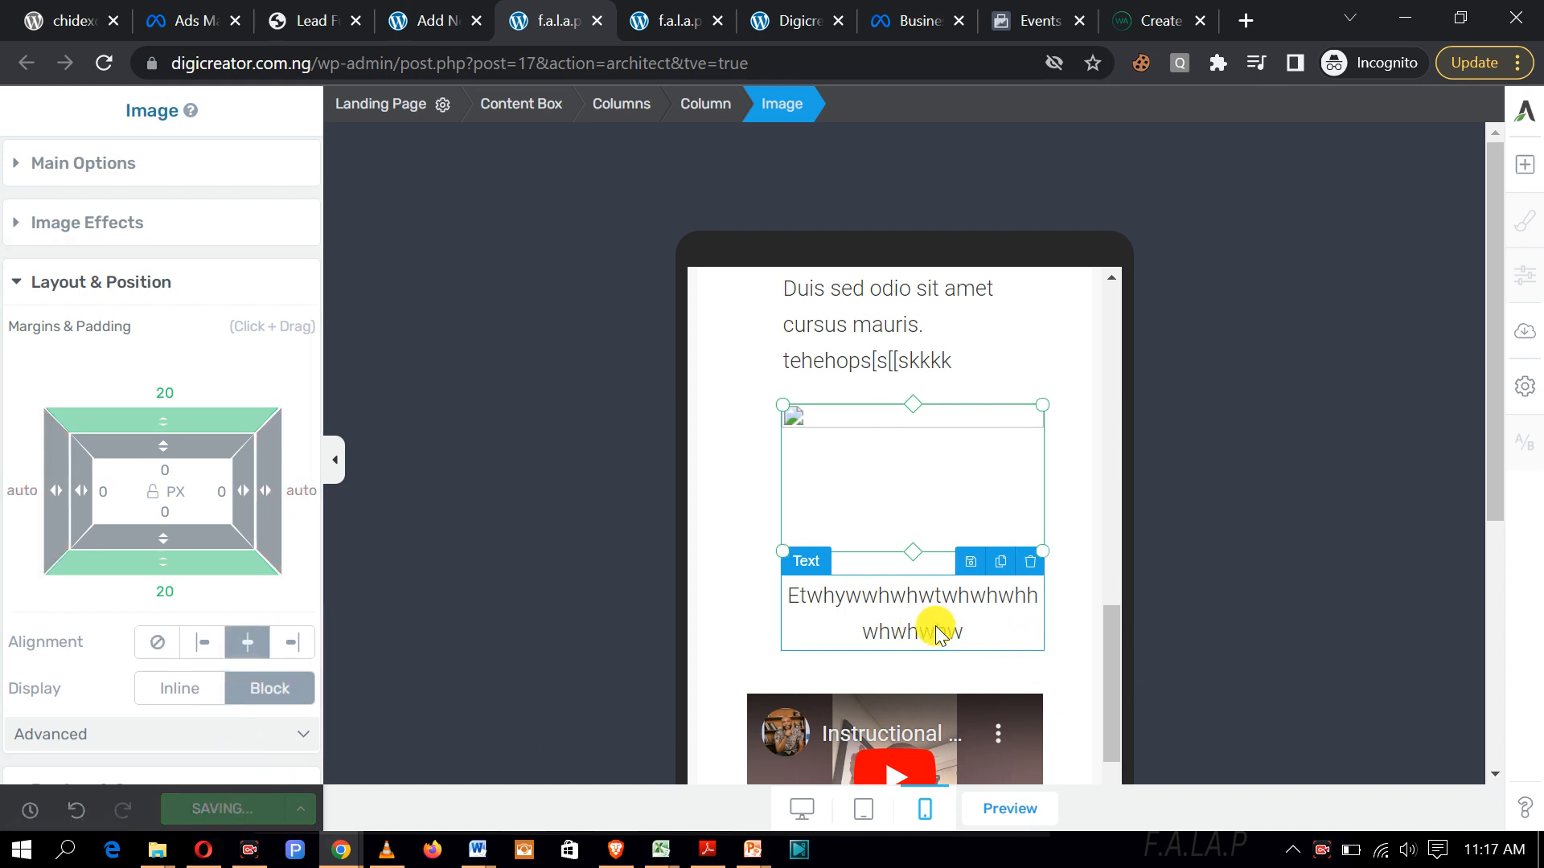
scroll(872, 619, "down", 3)
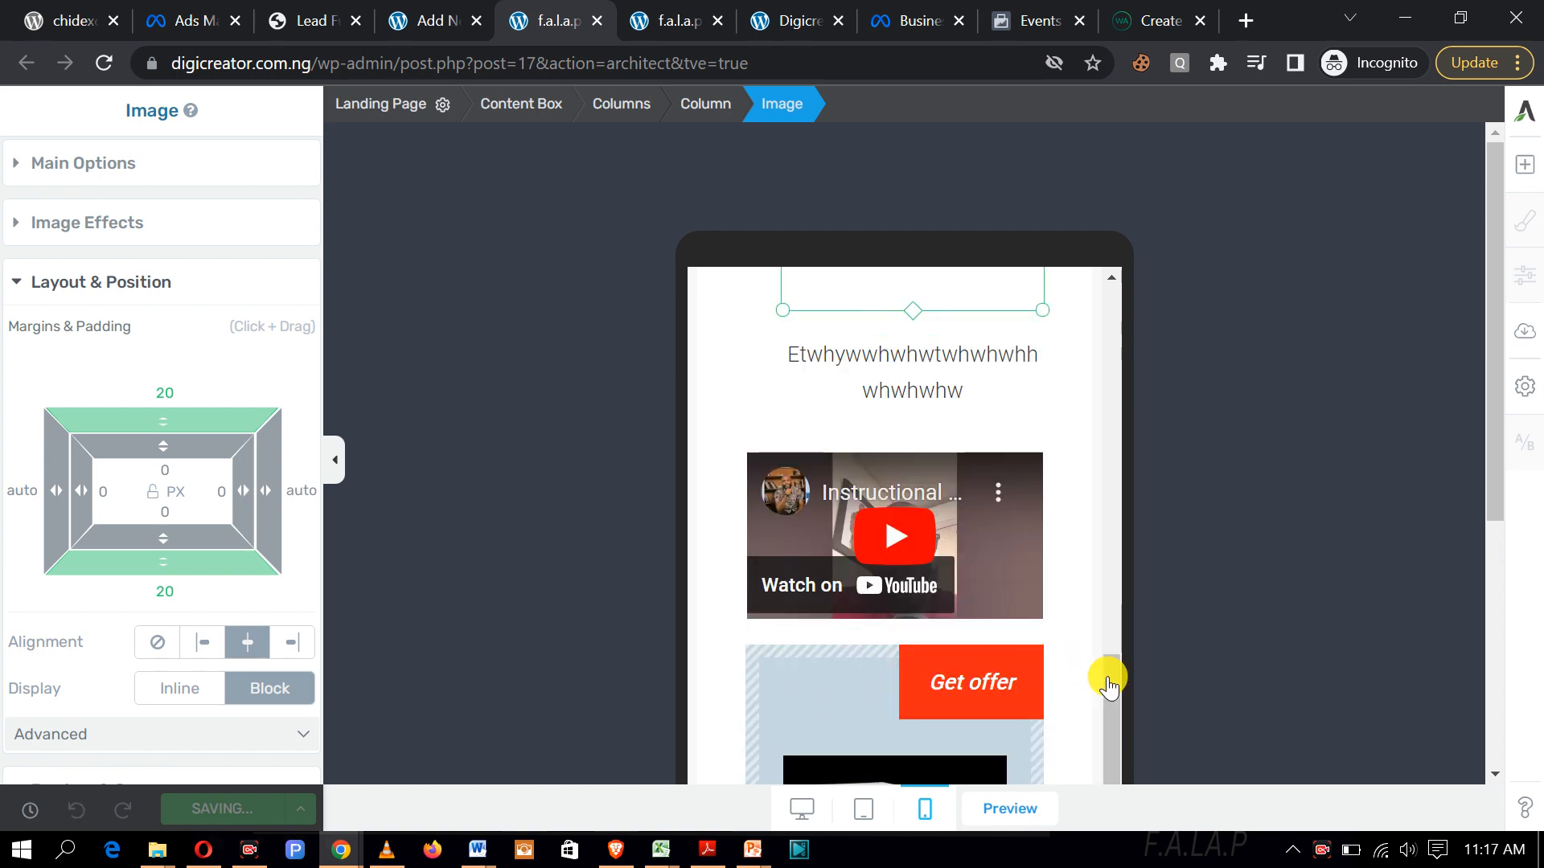
left_click_drag(1108, 682, 1093, 342)
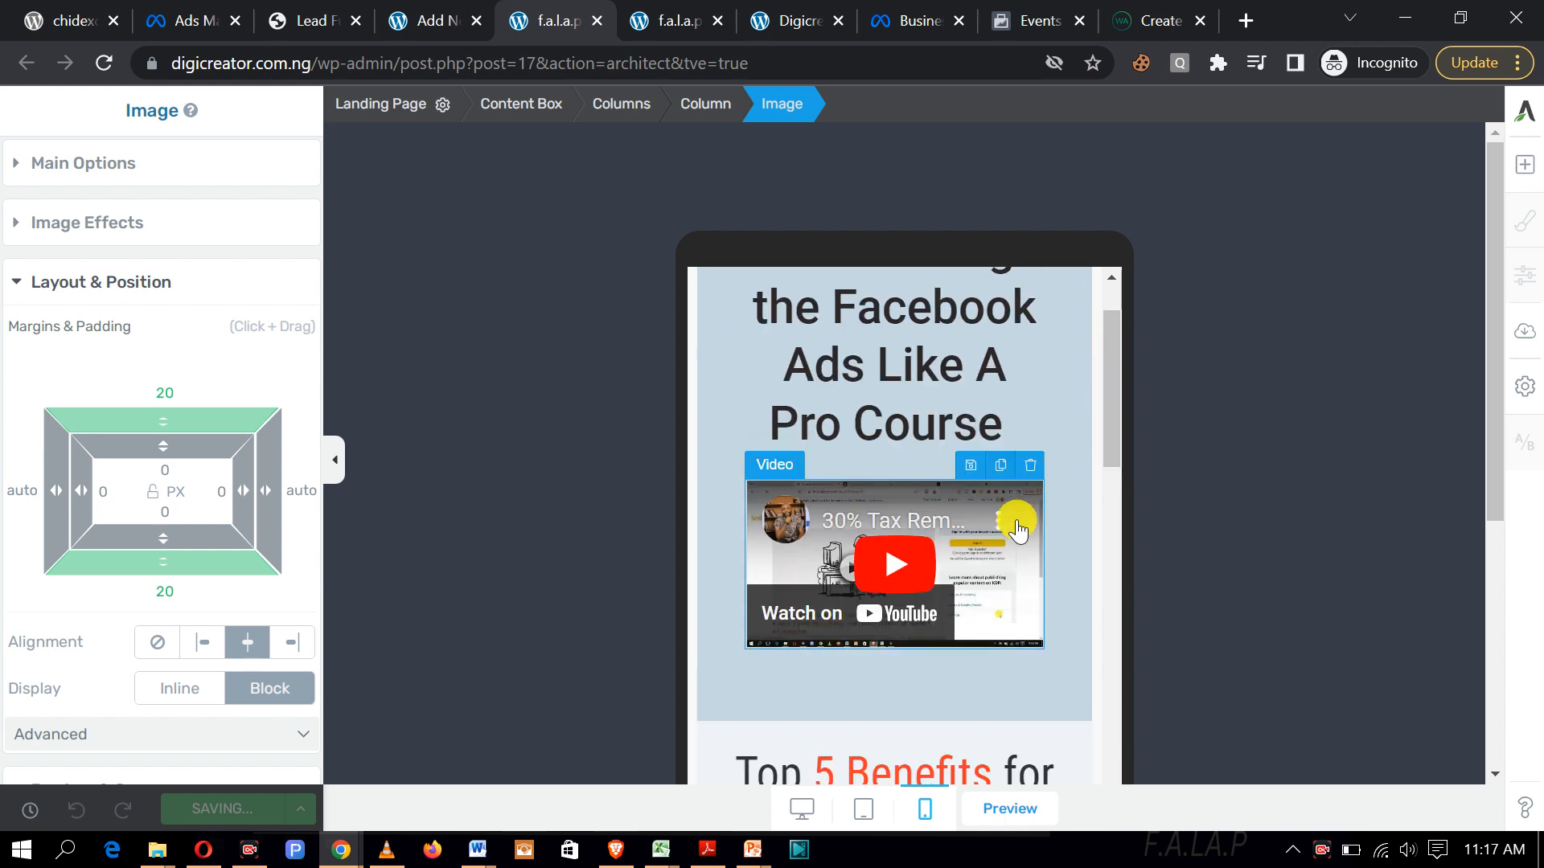
Step: Narrow the top YouTube video to 247 px width in mobile view
left_click(1030, 521)
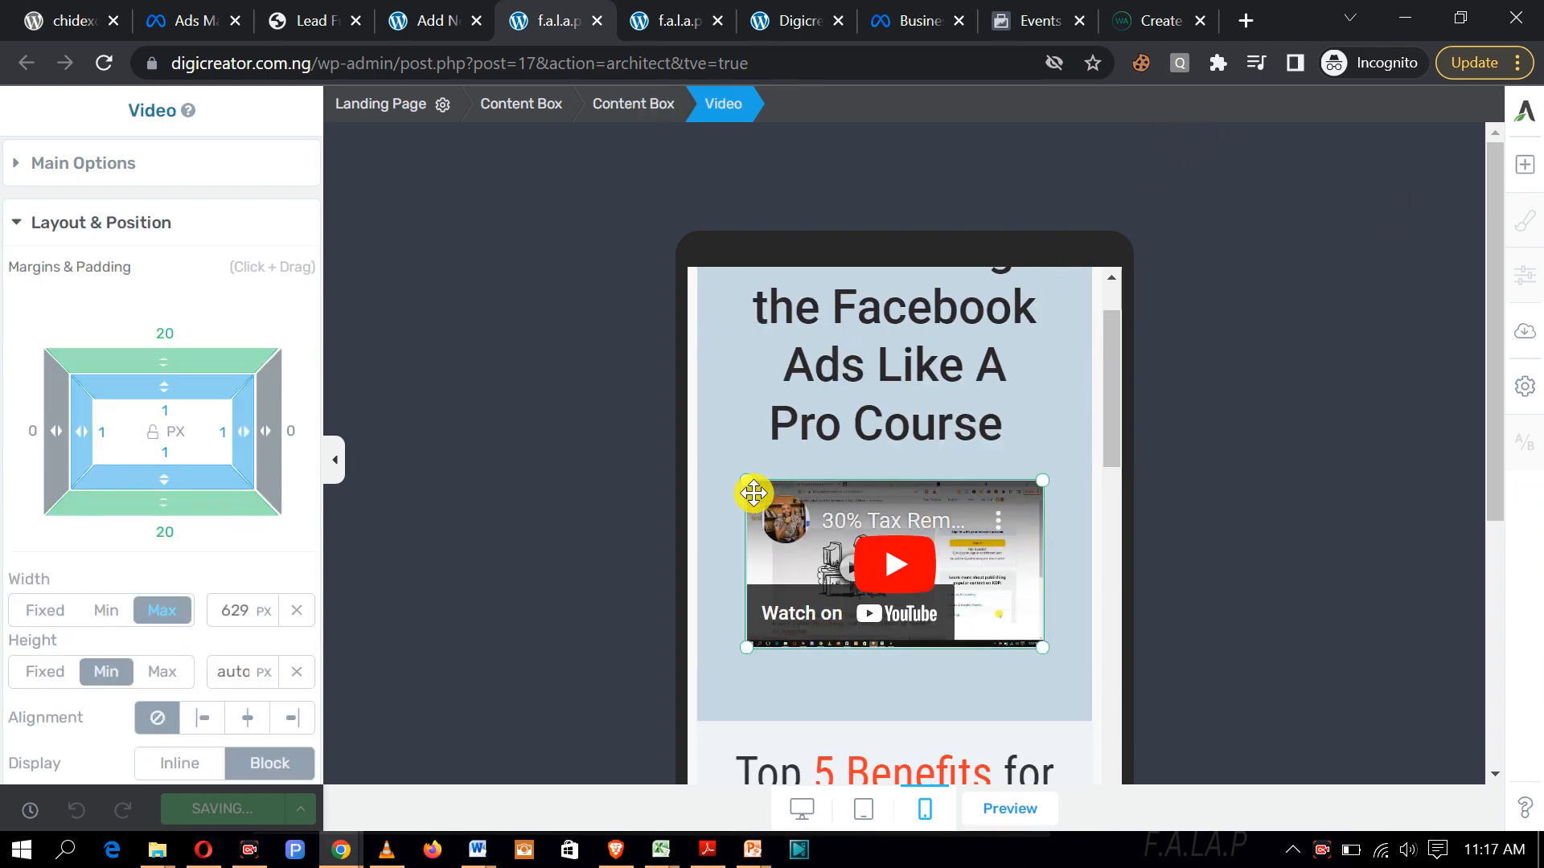
left_click_drag(747, 486, 725, 463)
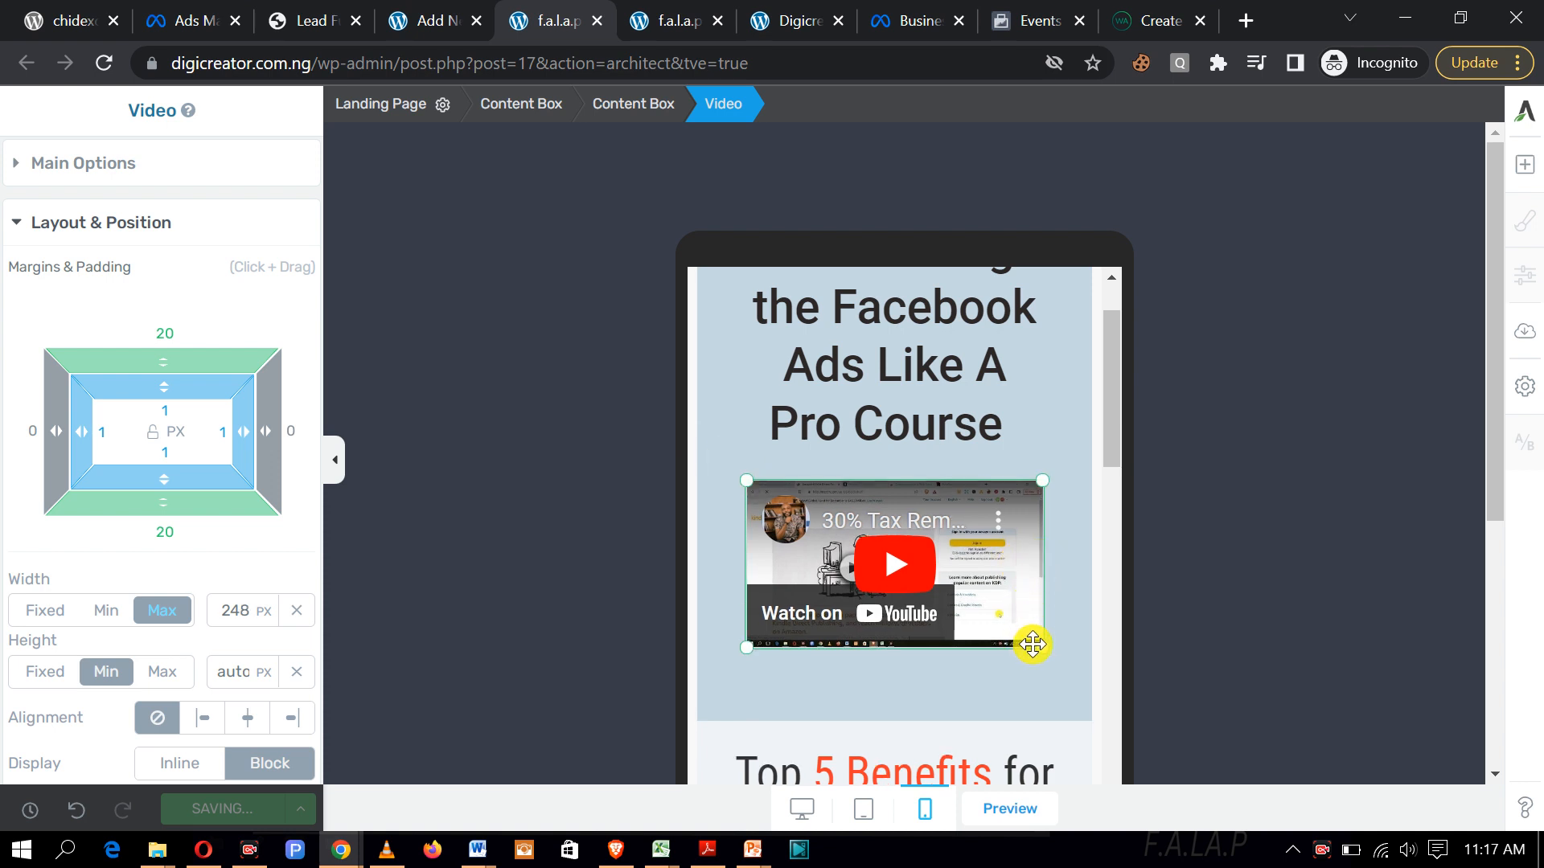
left_click_drag(1044, 648, 1051, 680)
left_click_drag(743, 654, 746, 653)
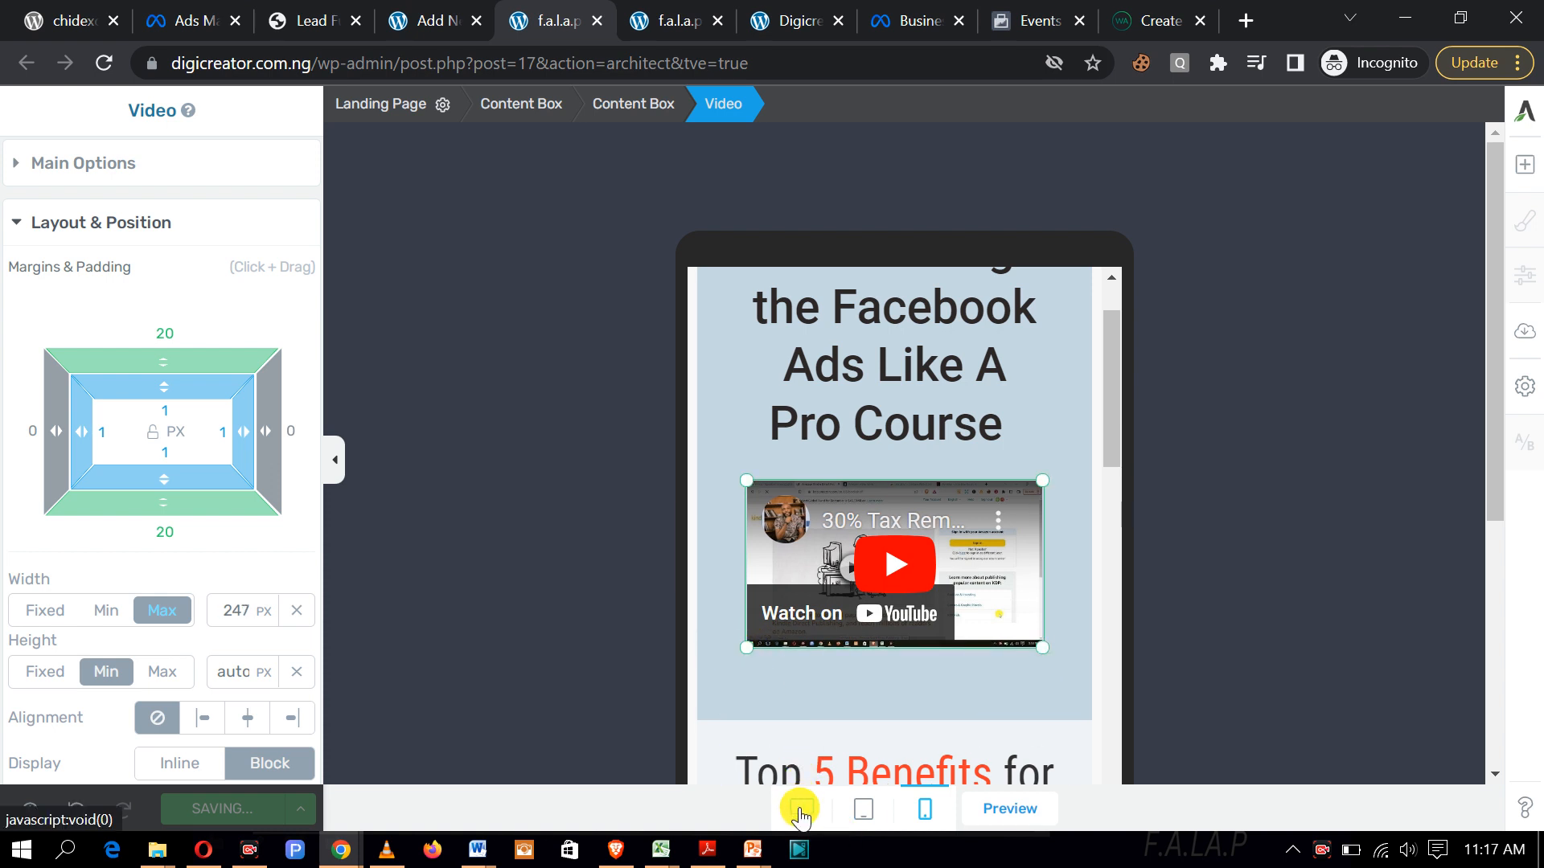
Step: In desktop view, widen the top and Instructional videos to about 691 px, then save
left_click(801, 809)
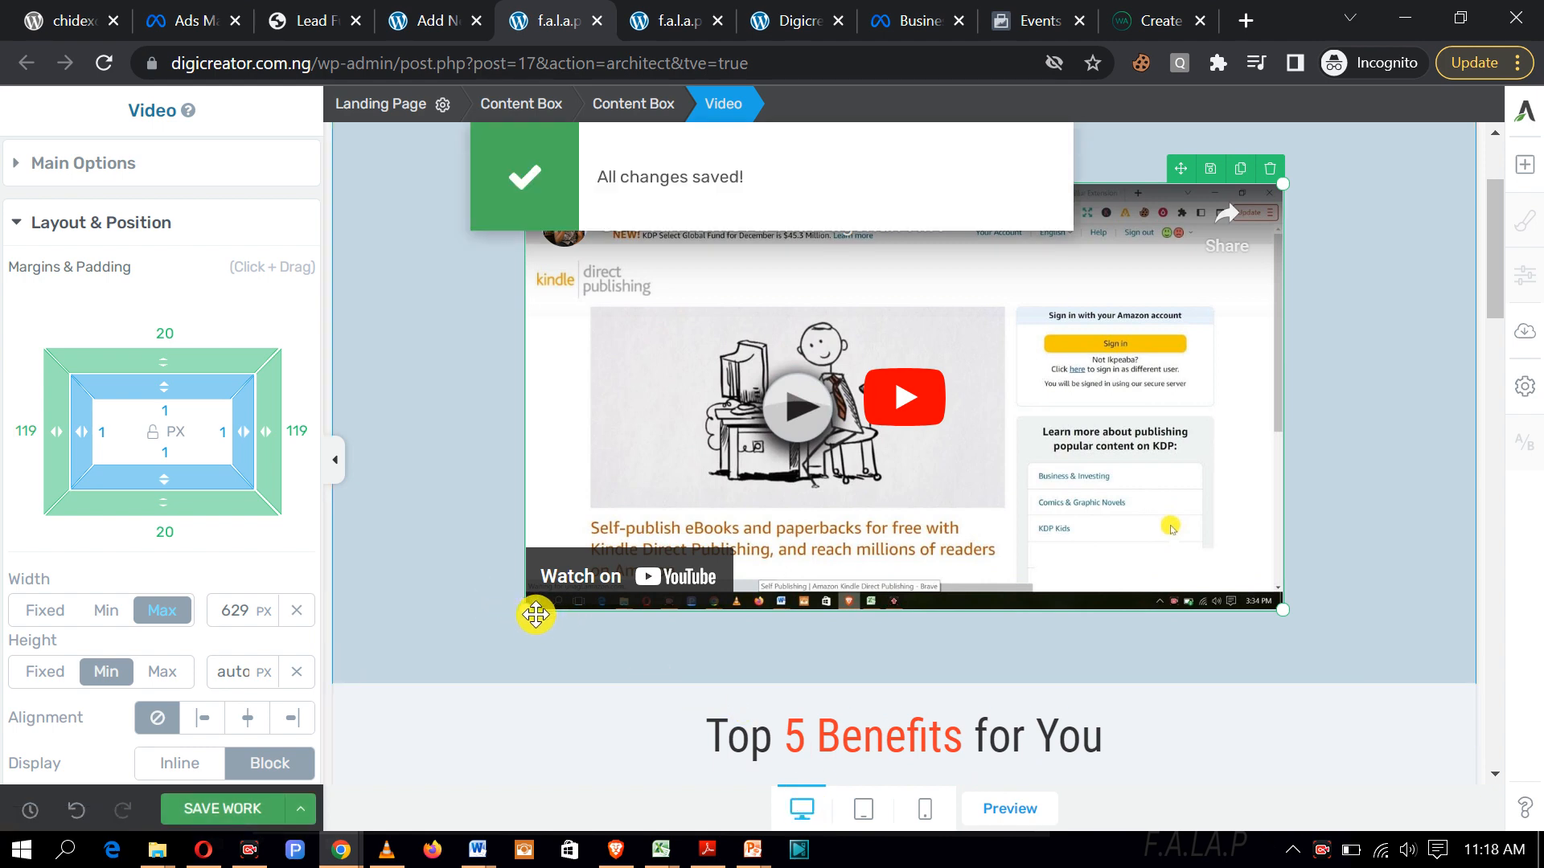
left_click_drag(523, 611, 448, 665)
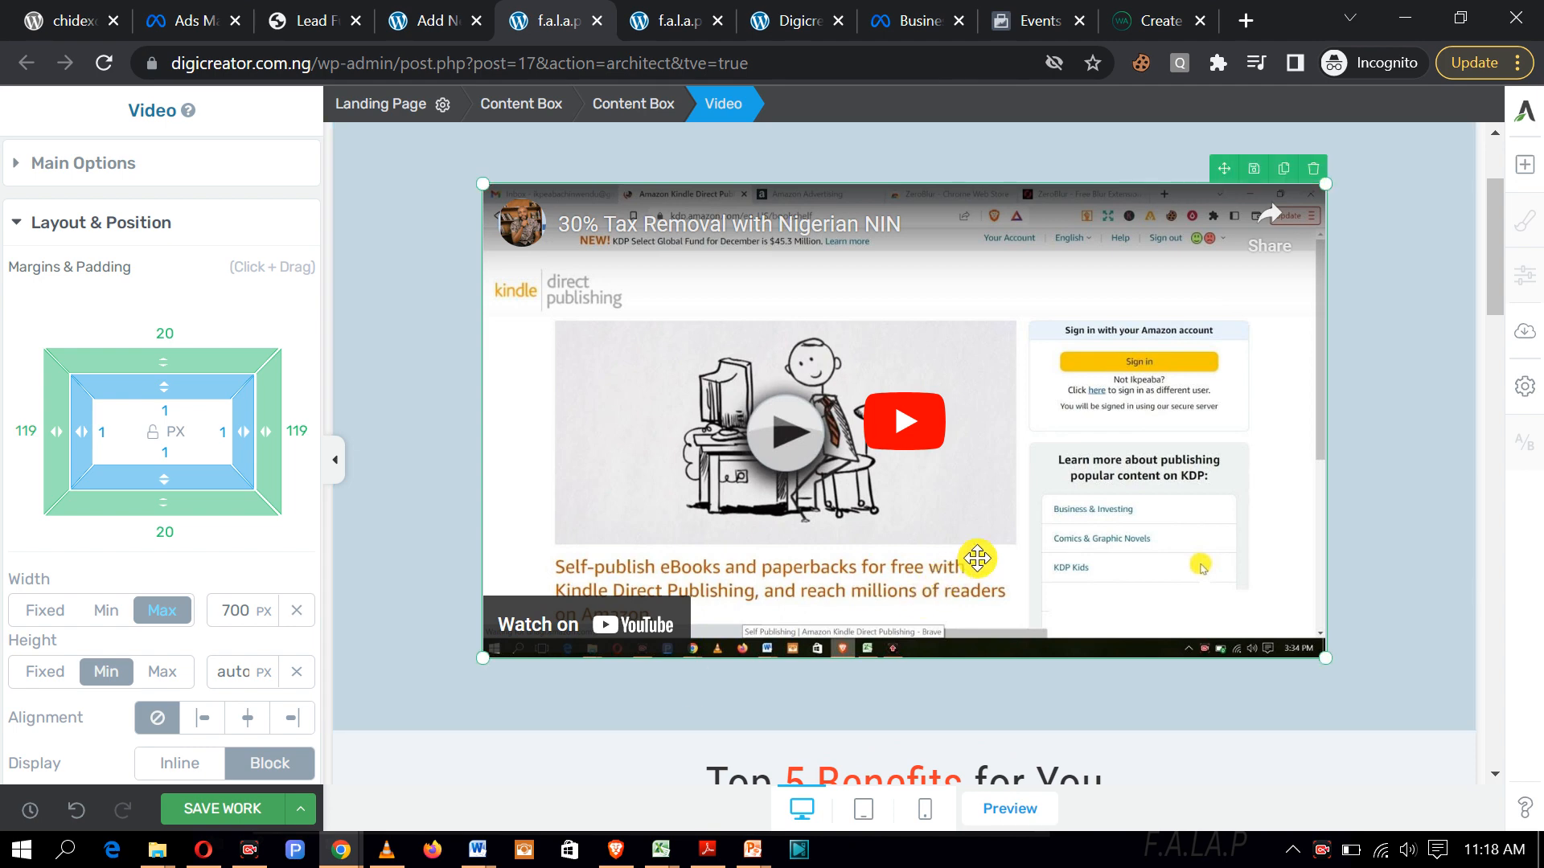
scroll(978, 558, "down", 15)
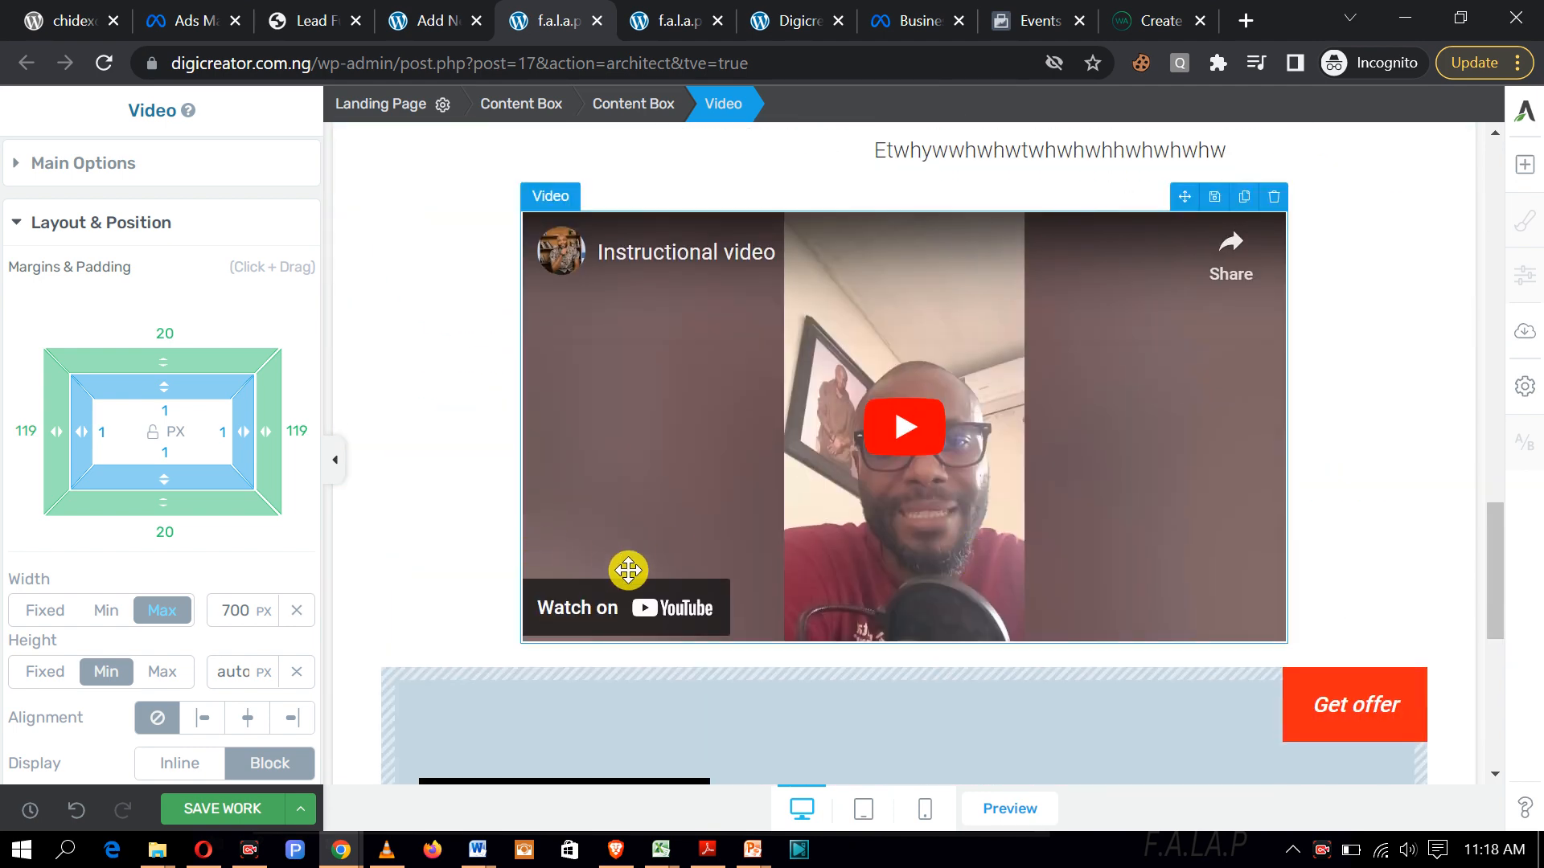
left_click_drag(518, 641, 333, 729)
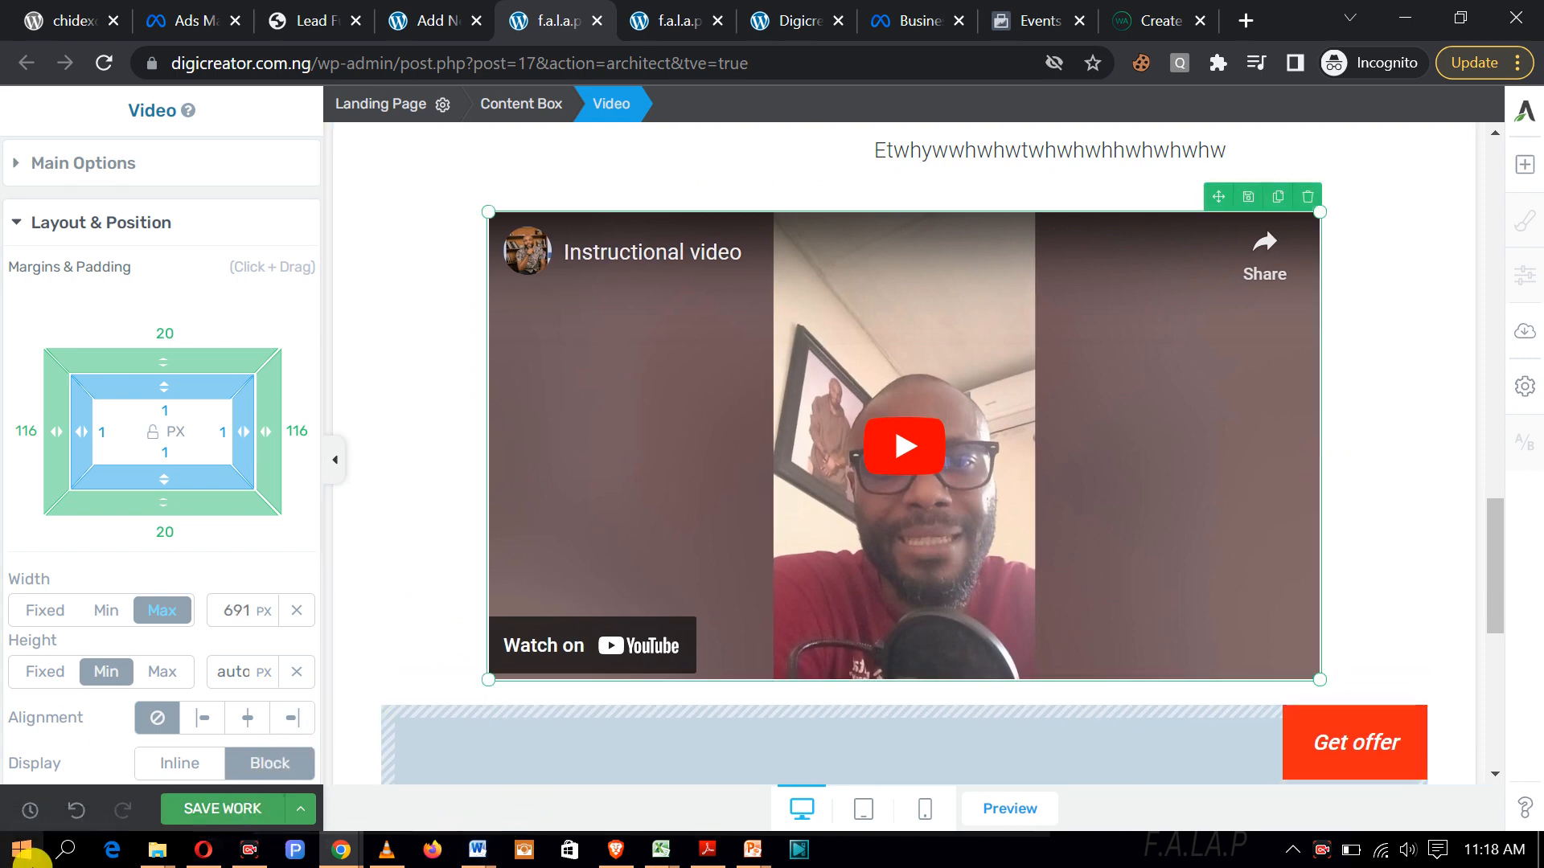
left_click(205, 809)
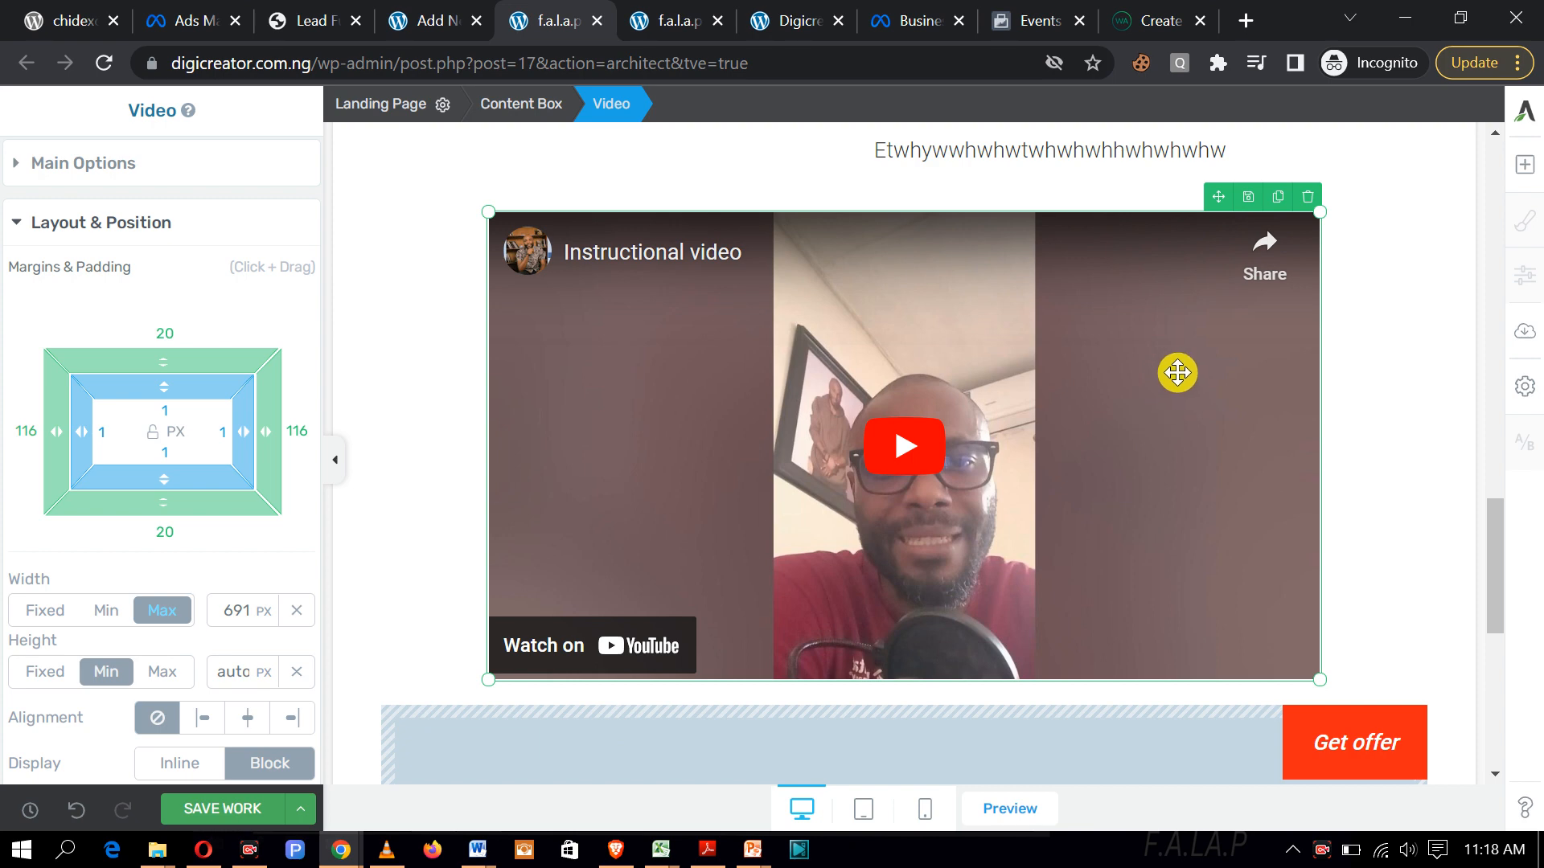
Step: In mobile preview, scroll to the 'Top 5 Benefits for You' heading and click into its text
left_click(925, 810)
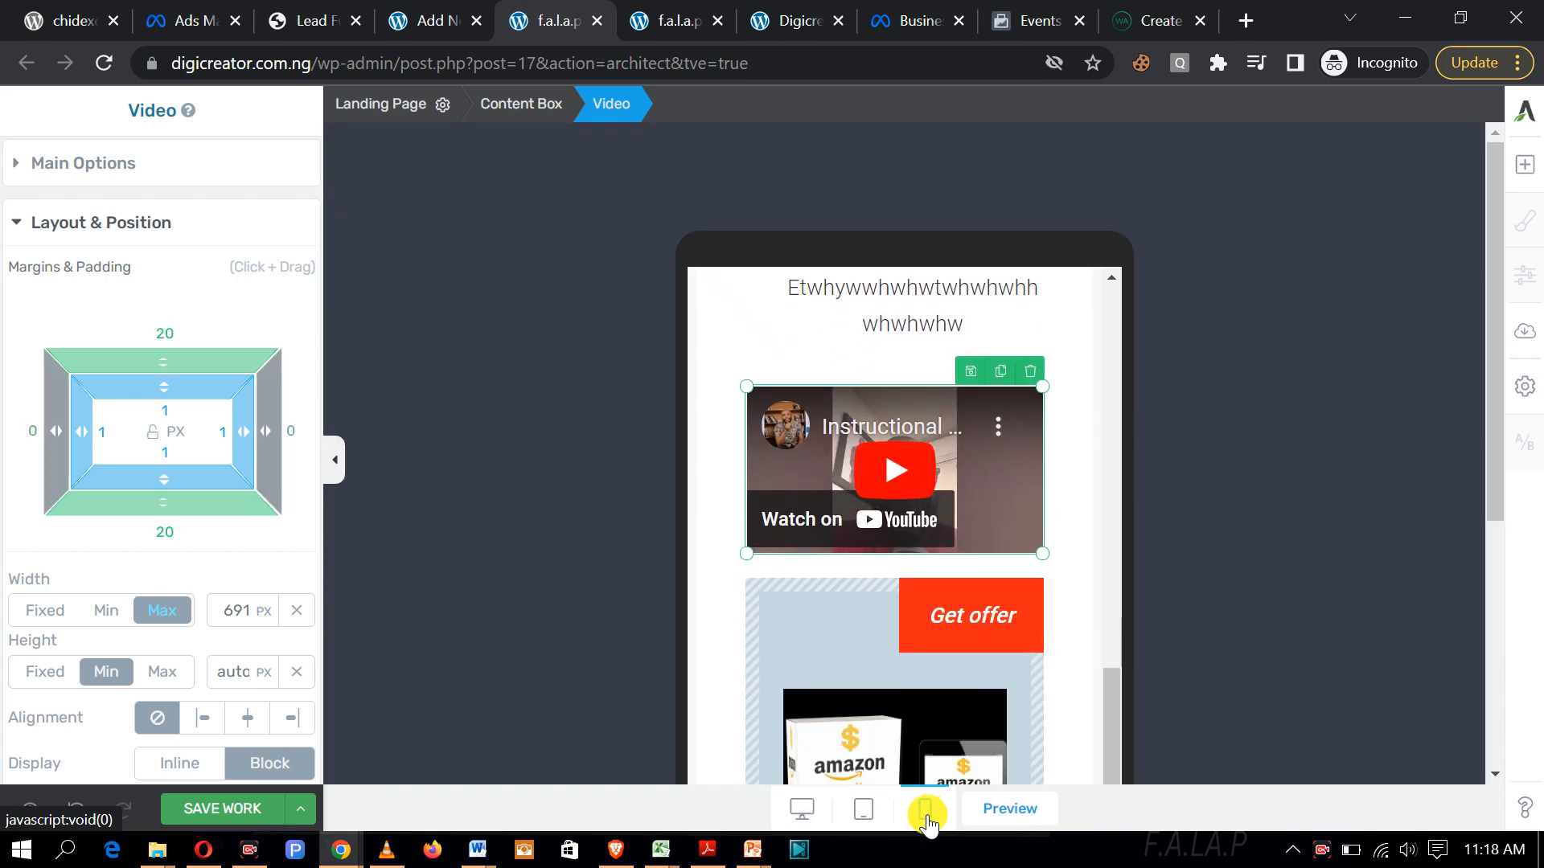
scroll(1074, 691, "down", 4)
scroll(1073, 695, "down", 4)
scroll(1074, 696, "up", 14)
scroll(1074, 693, "up", 10)
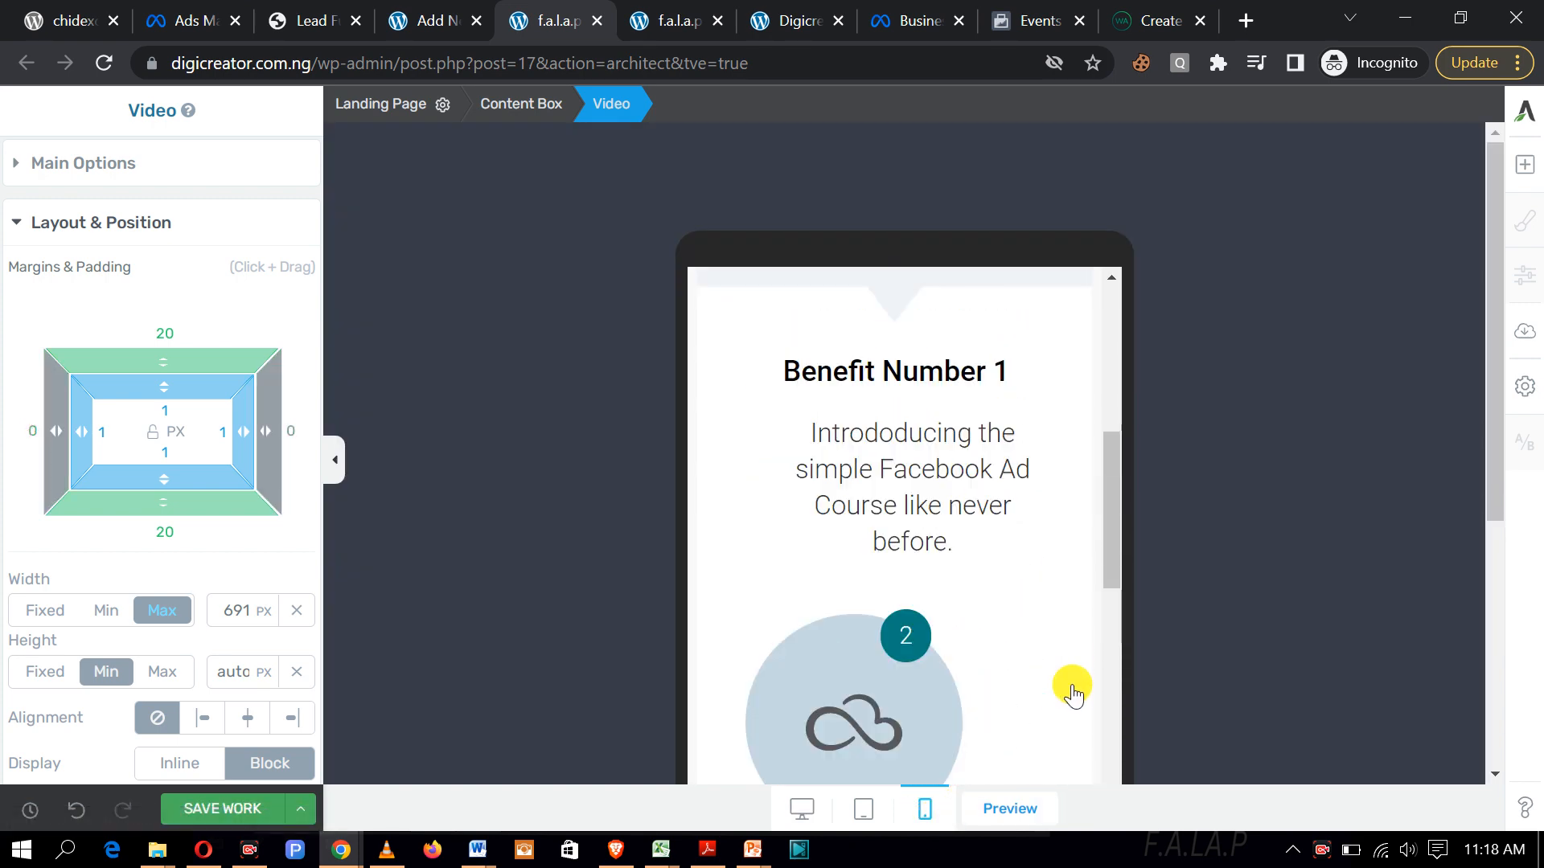
scroll(1074, 693, "down", 1)
scroll(1074, 693, "down", 1)
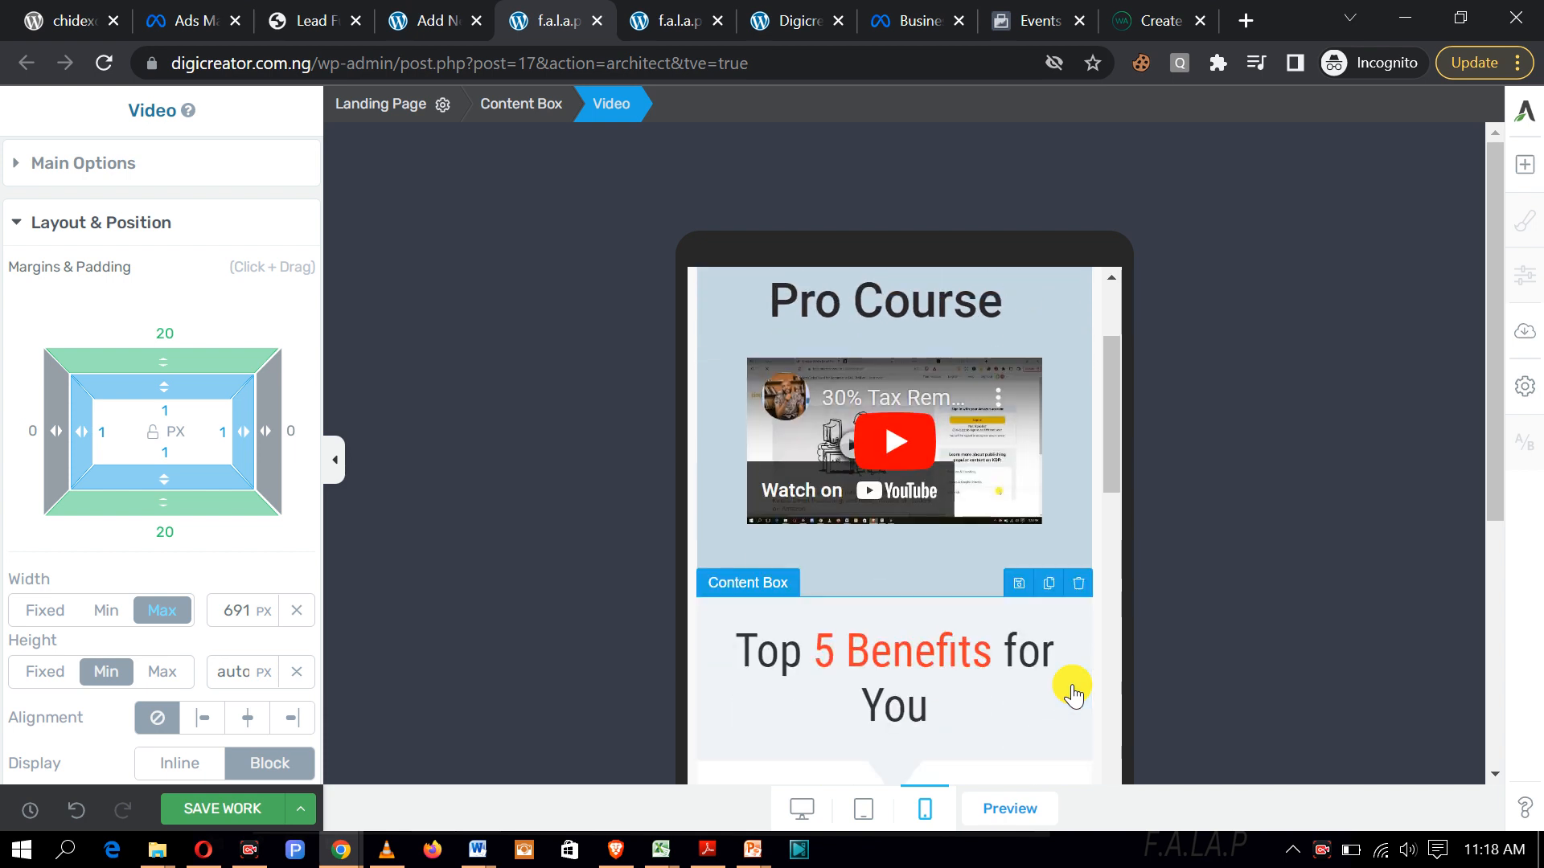
scroll(1085, 675, "down", 3)
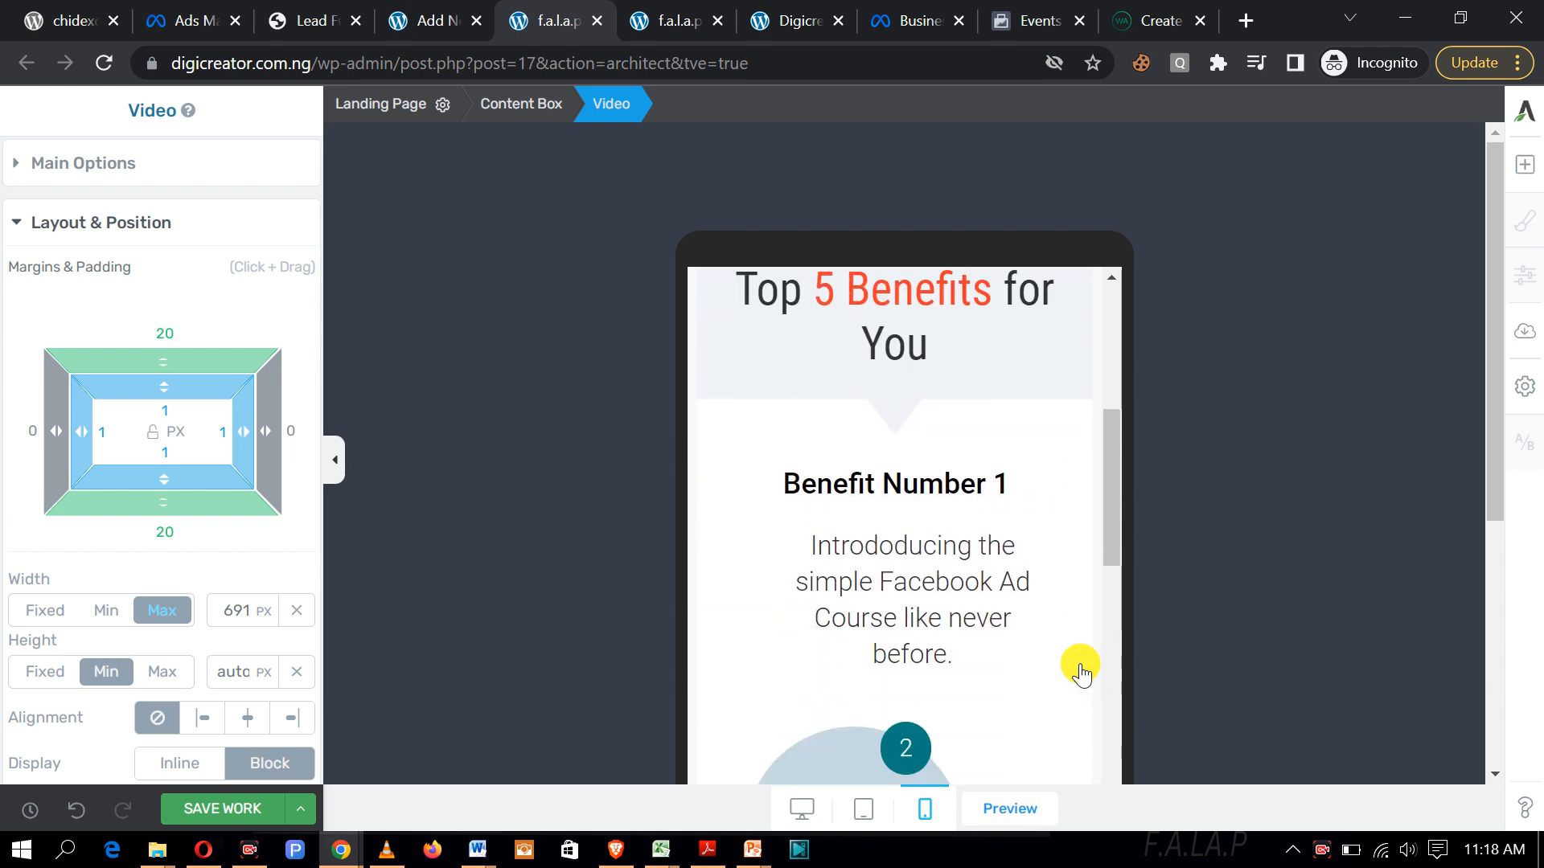
scroll(1081, 674, "up", 1)
scroll(1080, 672, "up", 1)
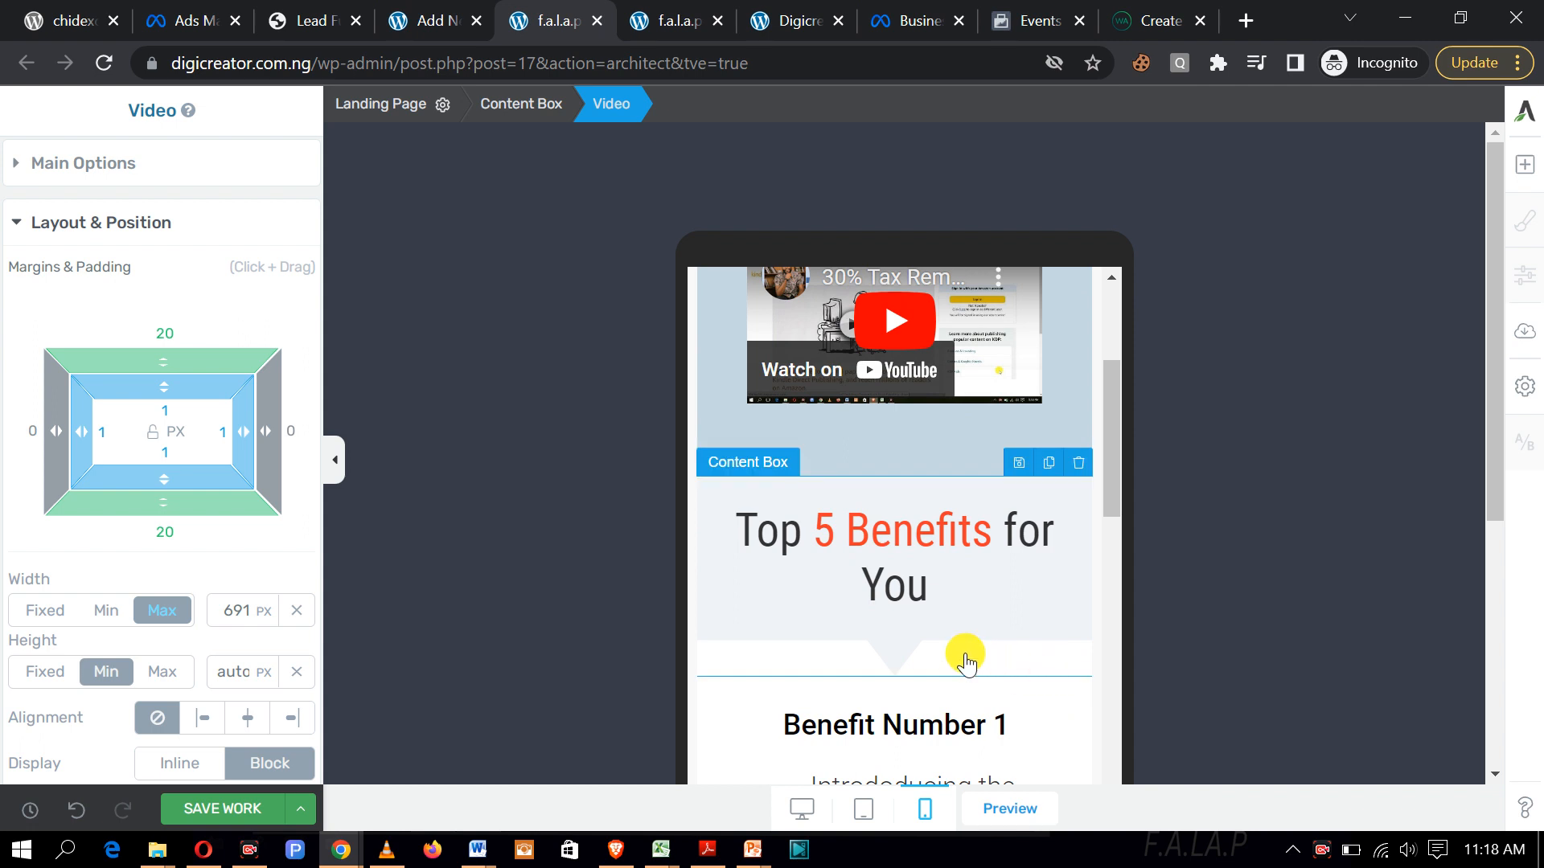
left_click(940, 583)
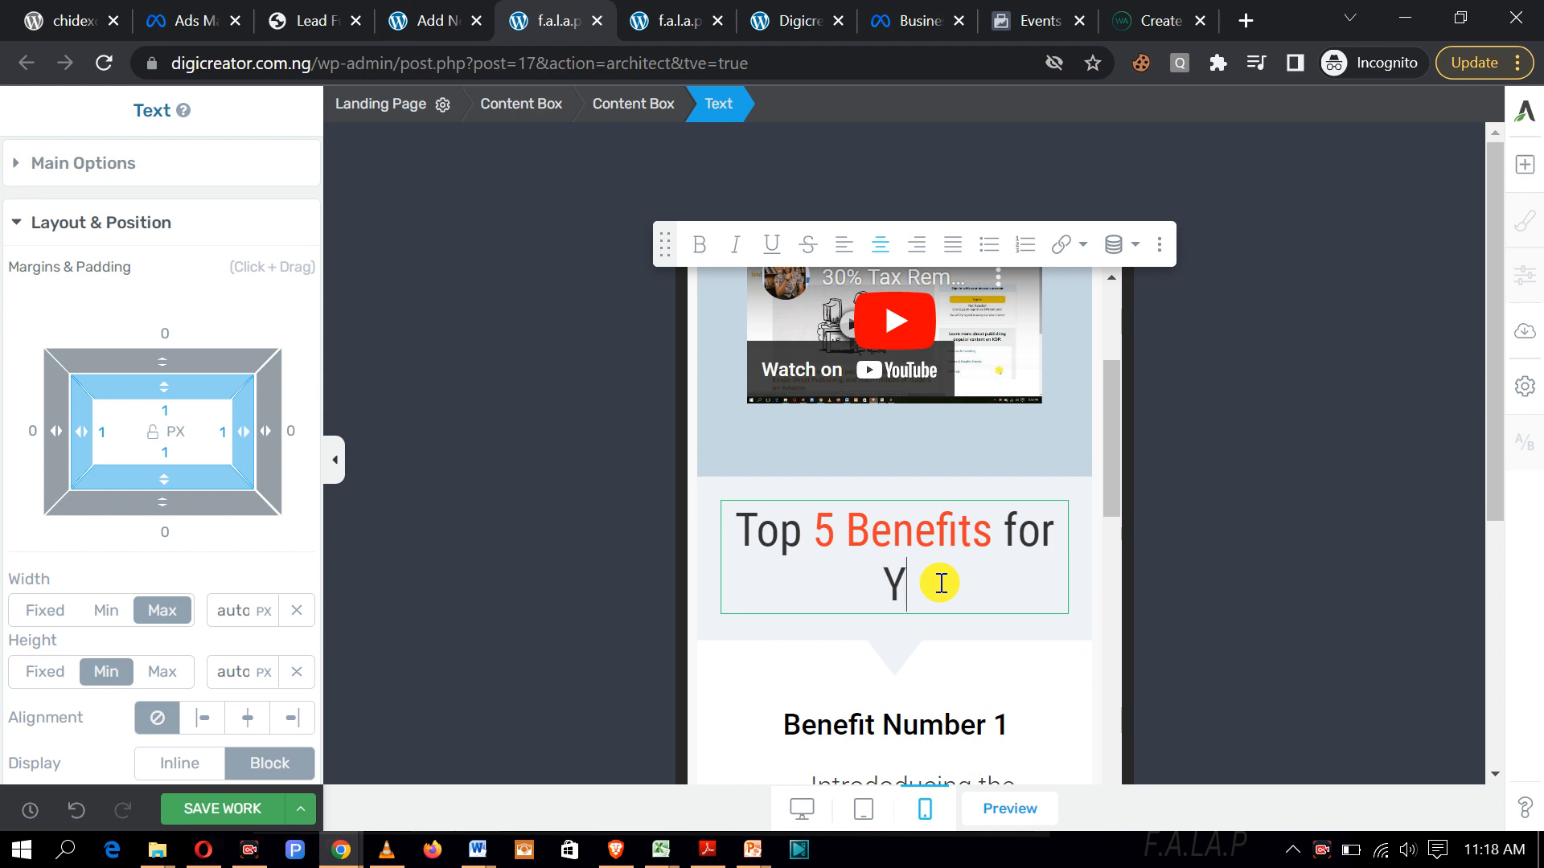
Step: Drop 'for You' and change 'Top 5' to 'The best' in the heading
key("BackSpace")
key("BackSpace")
key("BackSpace")
key("BackSpace")
key("BackSpace")
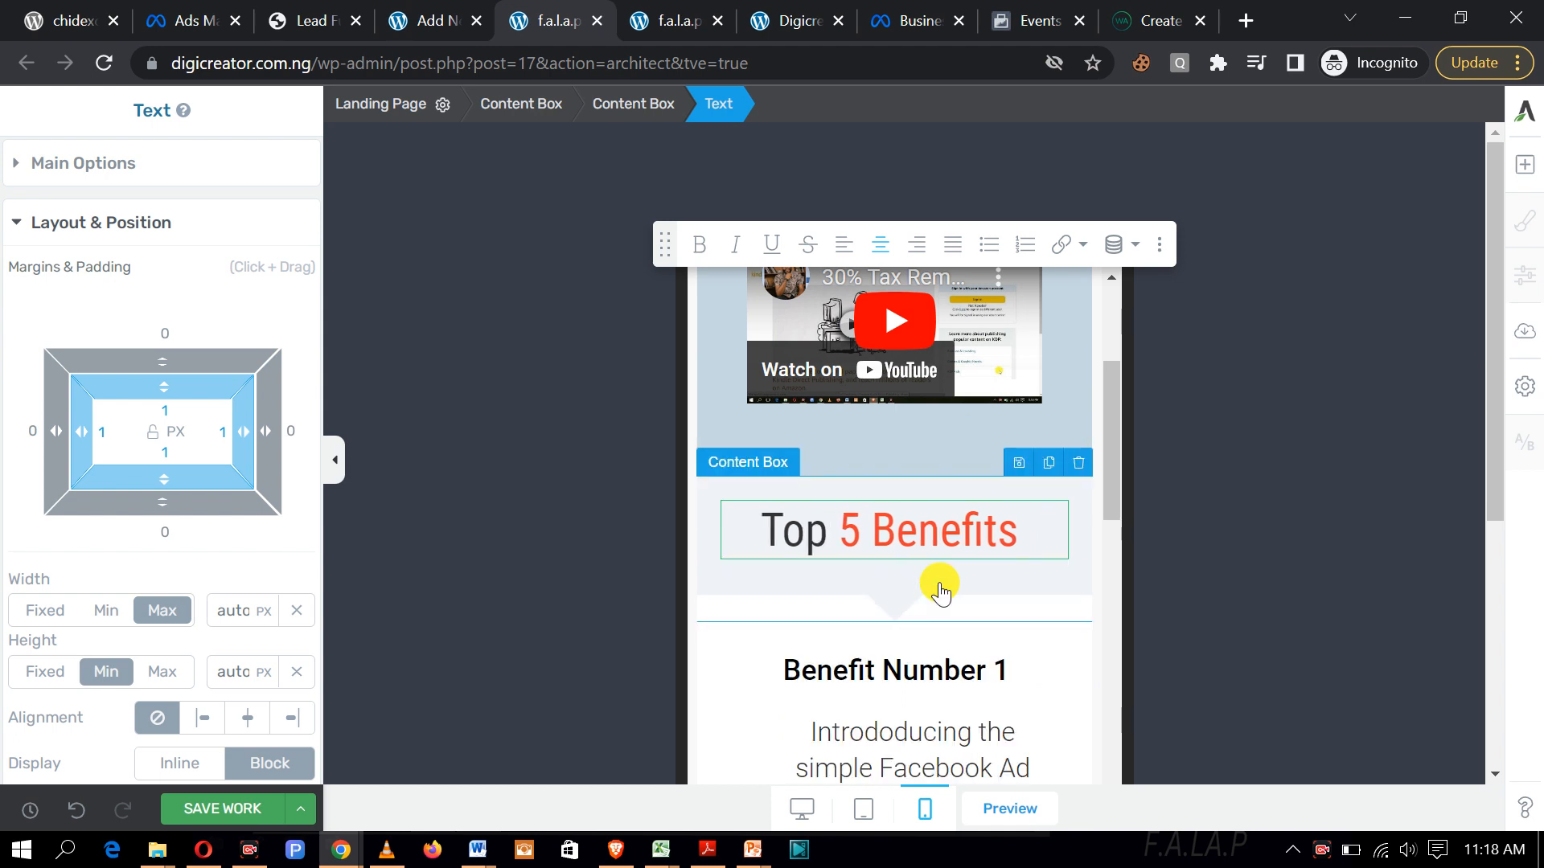
left_click(835, 540)
key("BackSpace")
key("BackSpace")
type("he")
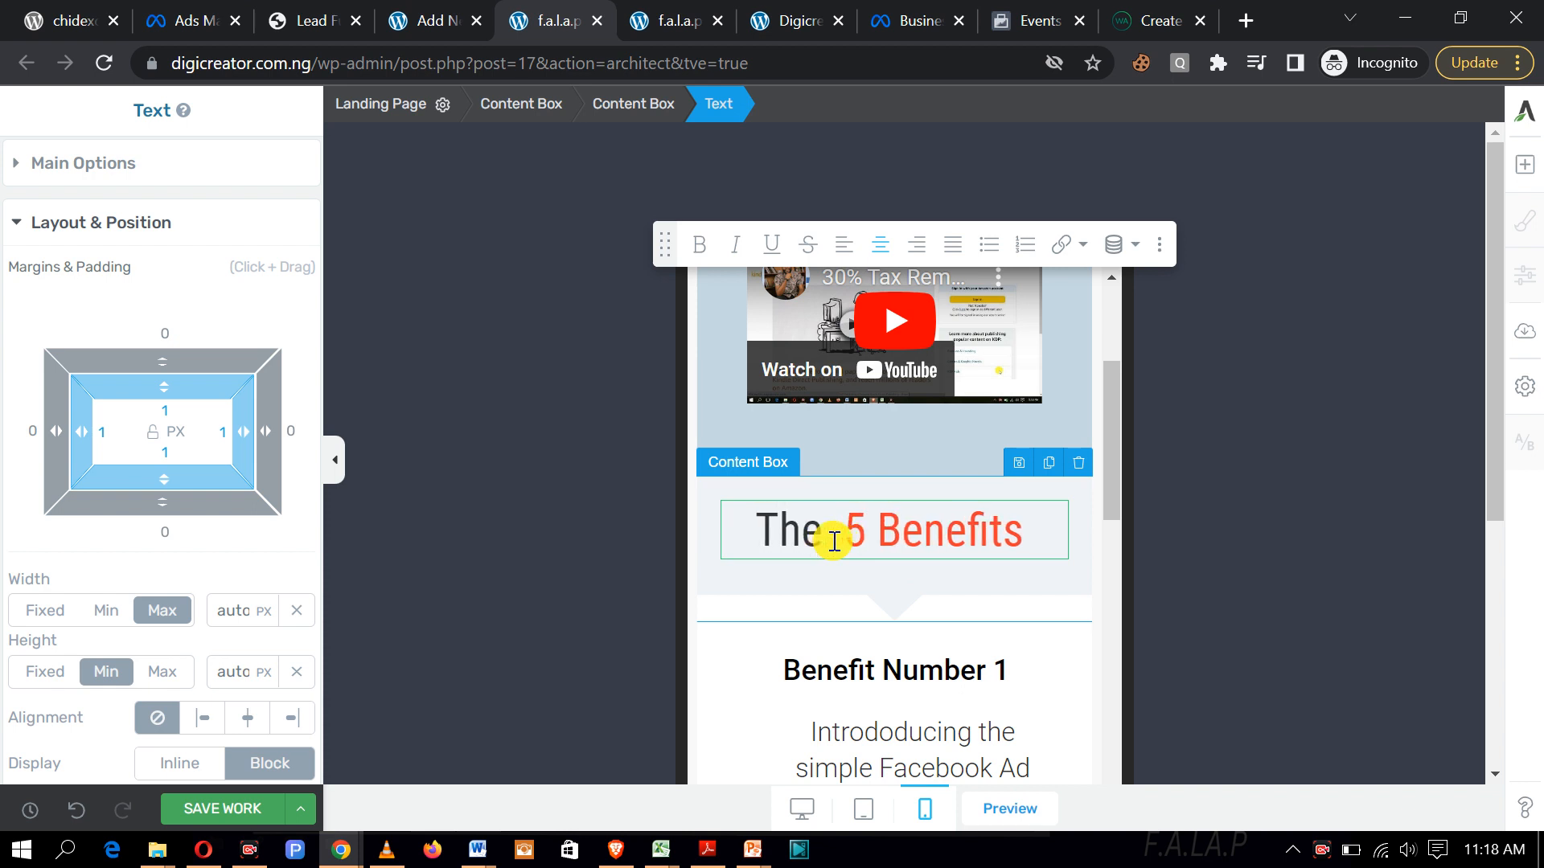
key("BackSpace")
type("bes")
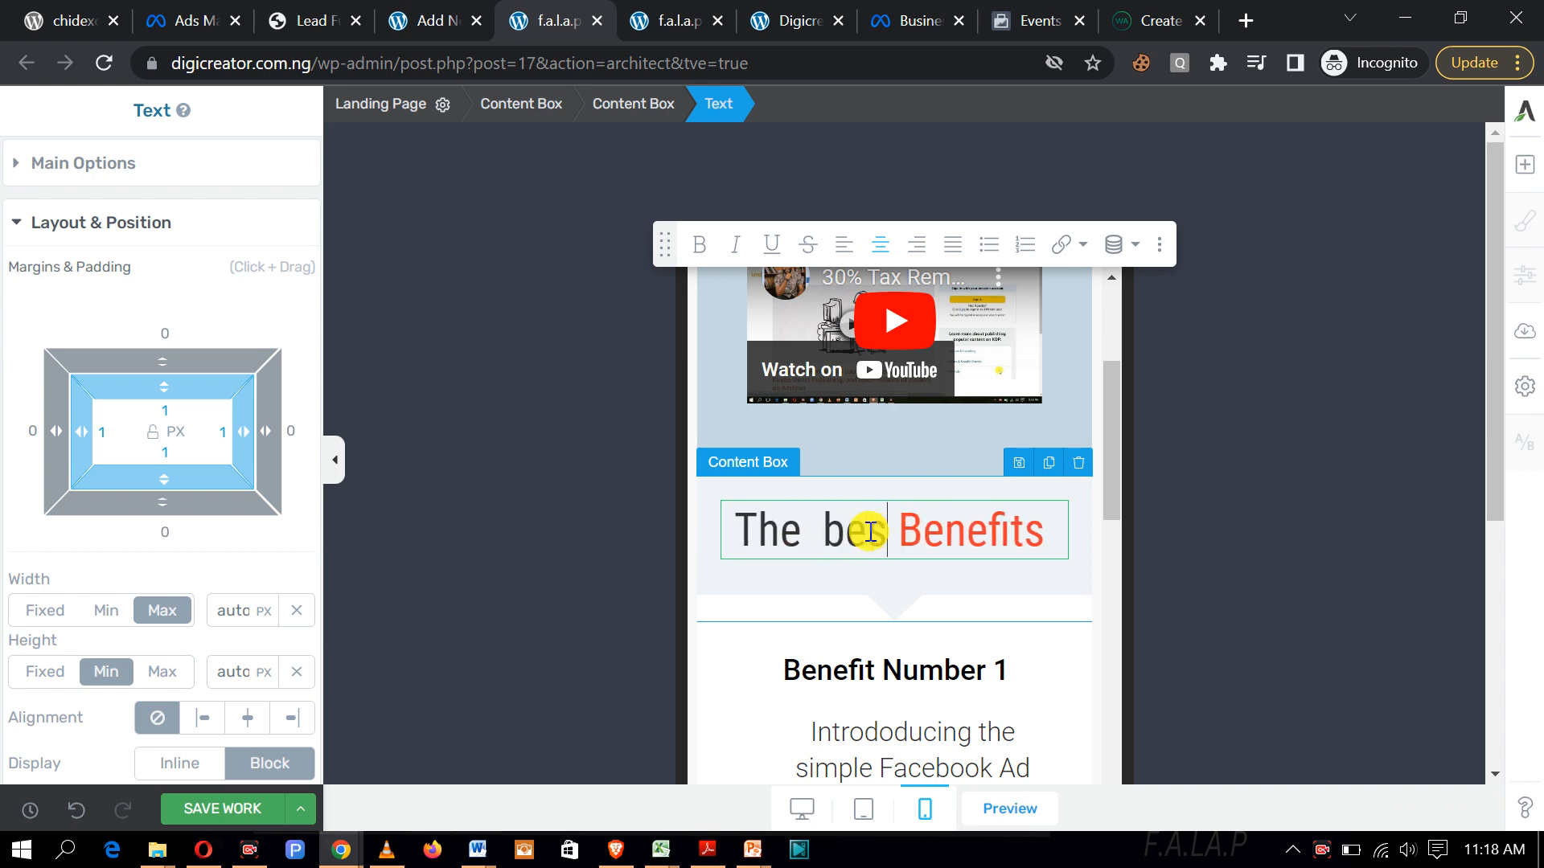
type("t")
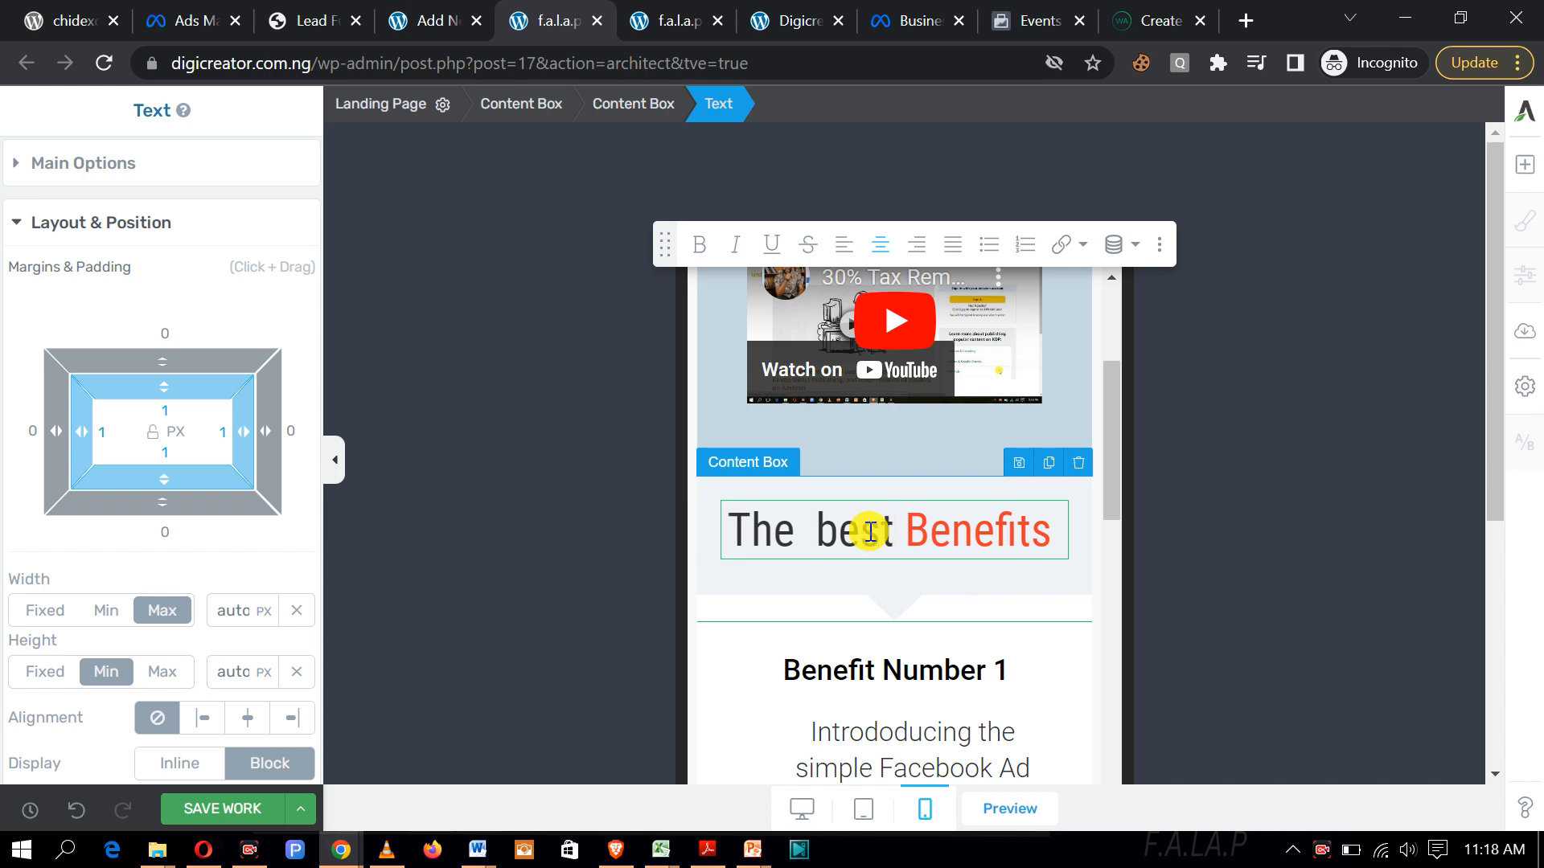
Step: Replace 'Benefits' with 'Facebook Ad Course', deleting the leftover 'enefits'
left_click(936, 528)
key("BackSpace")
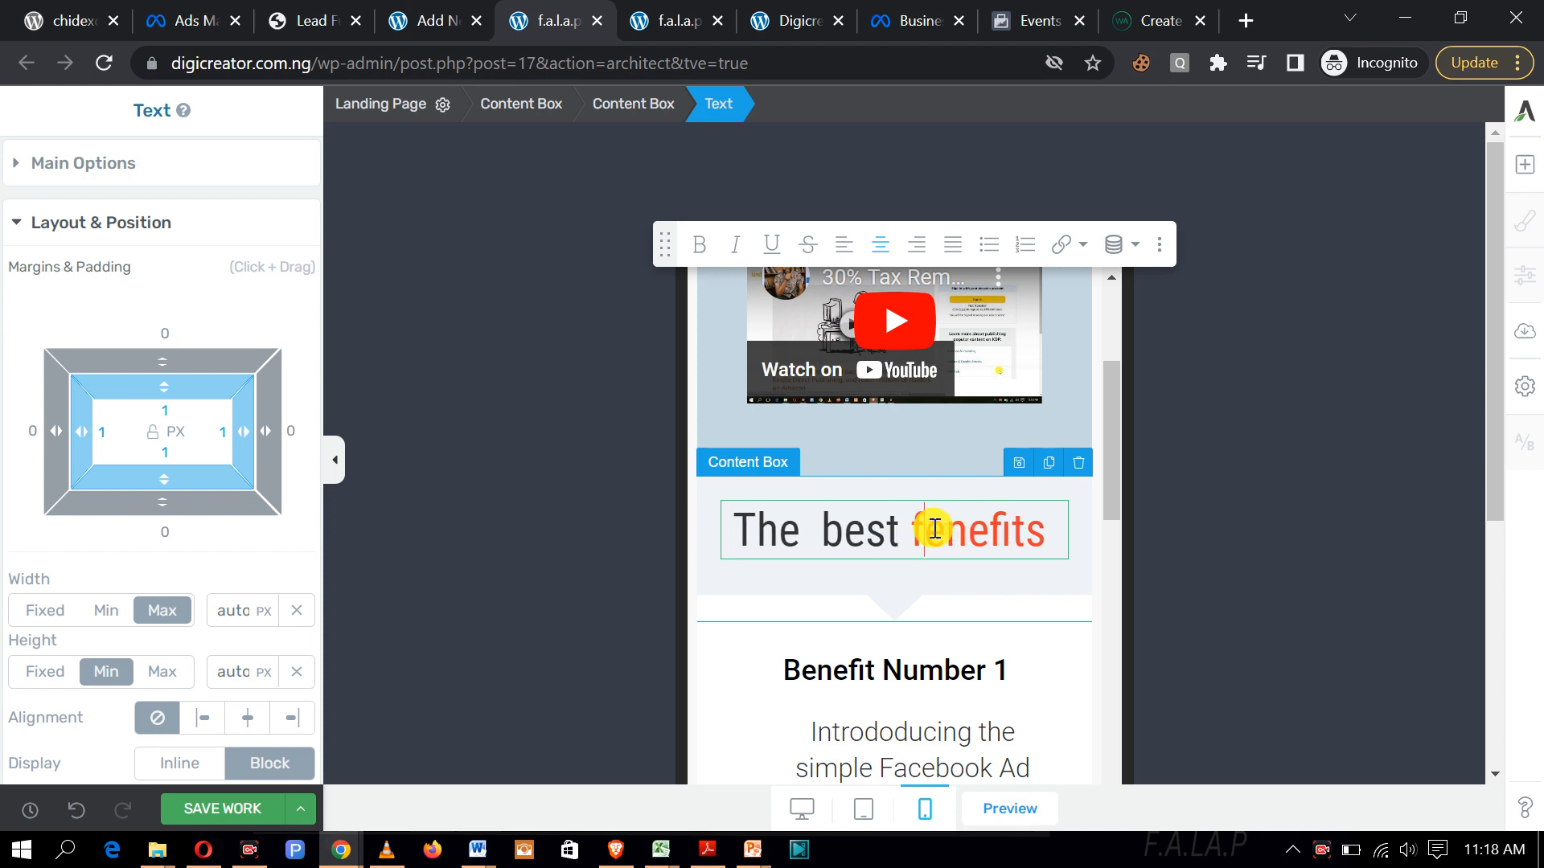
type("fa")
key("BackSpace")
key("BackSpace")
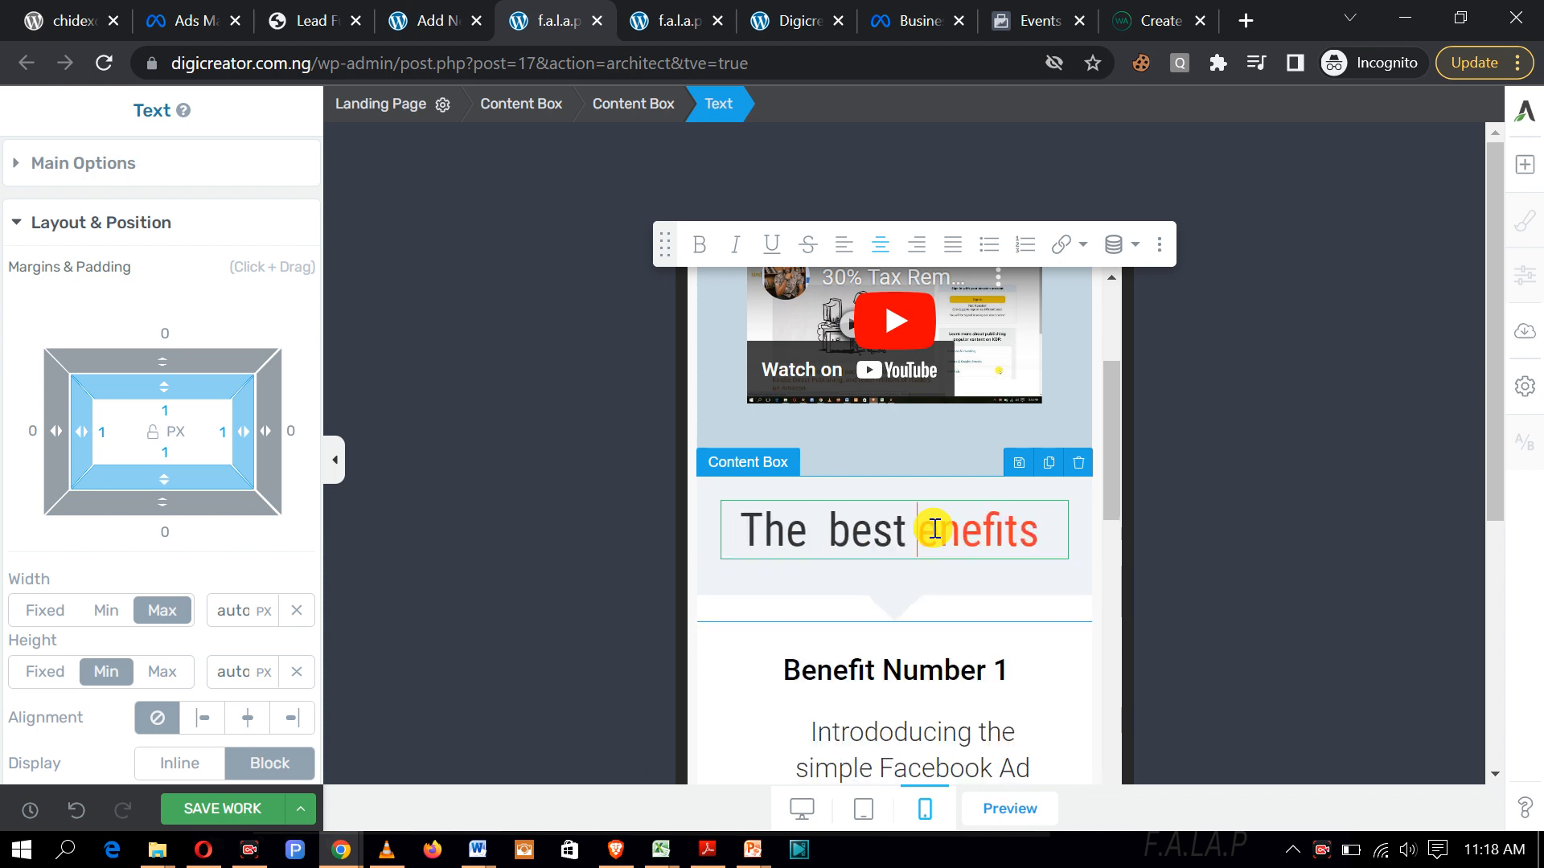
type("Facebook")
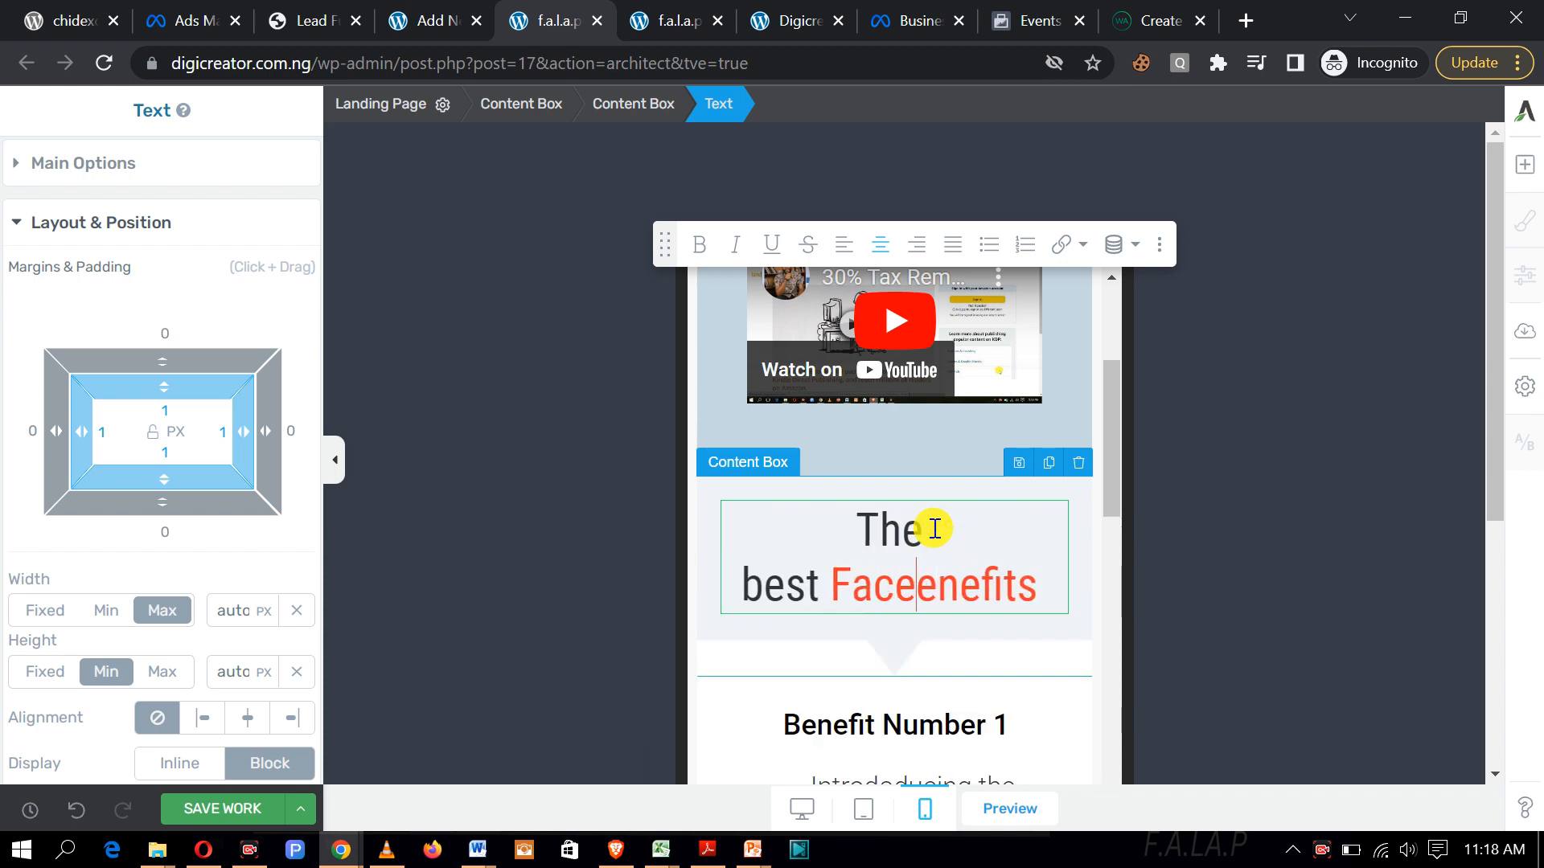
type(" Ad C")
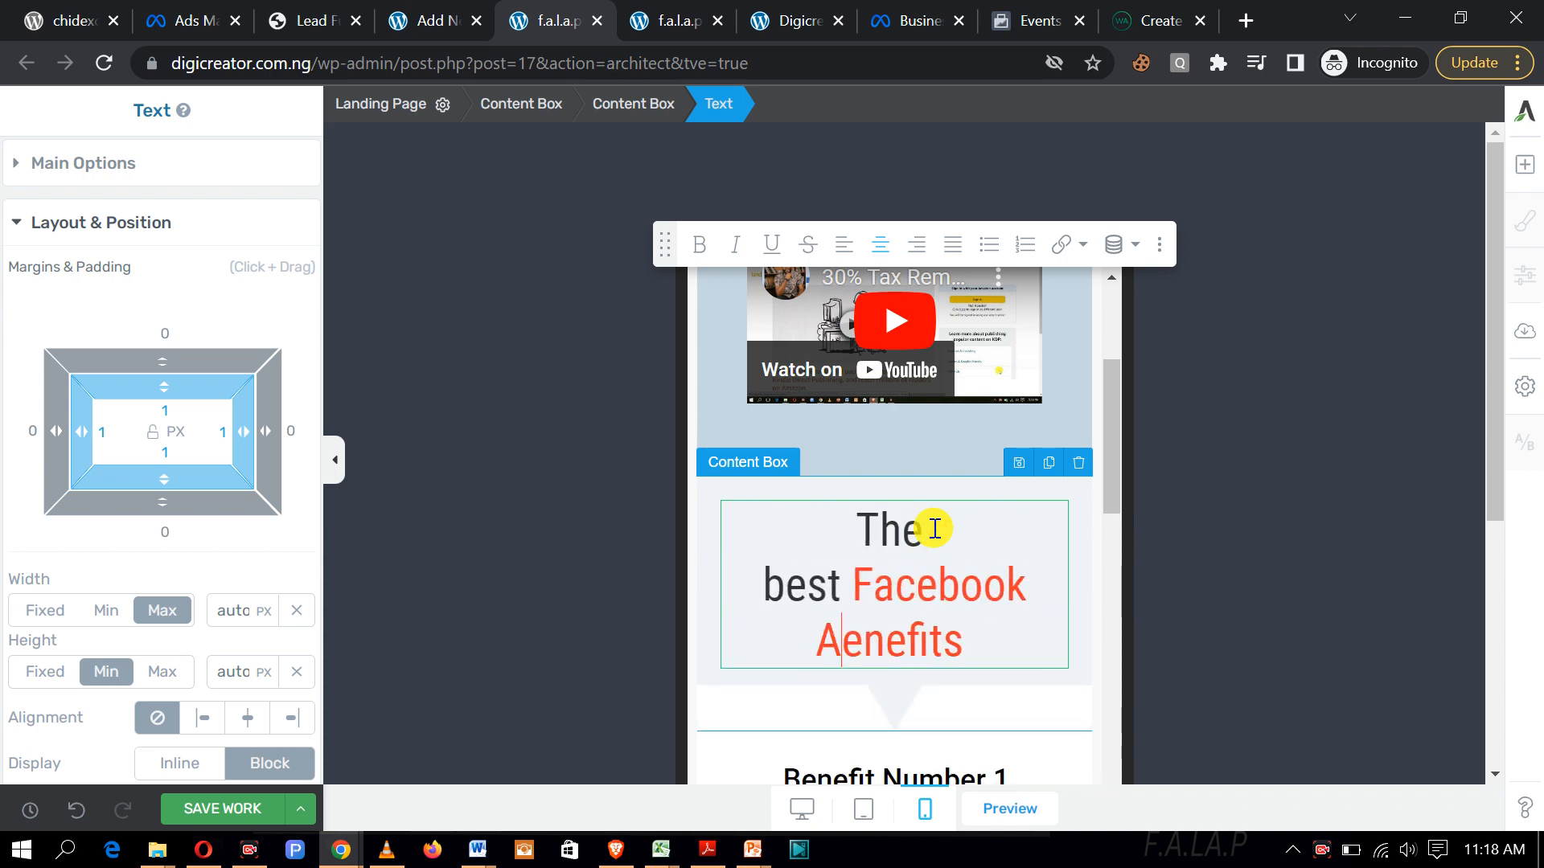
type("ourse")
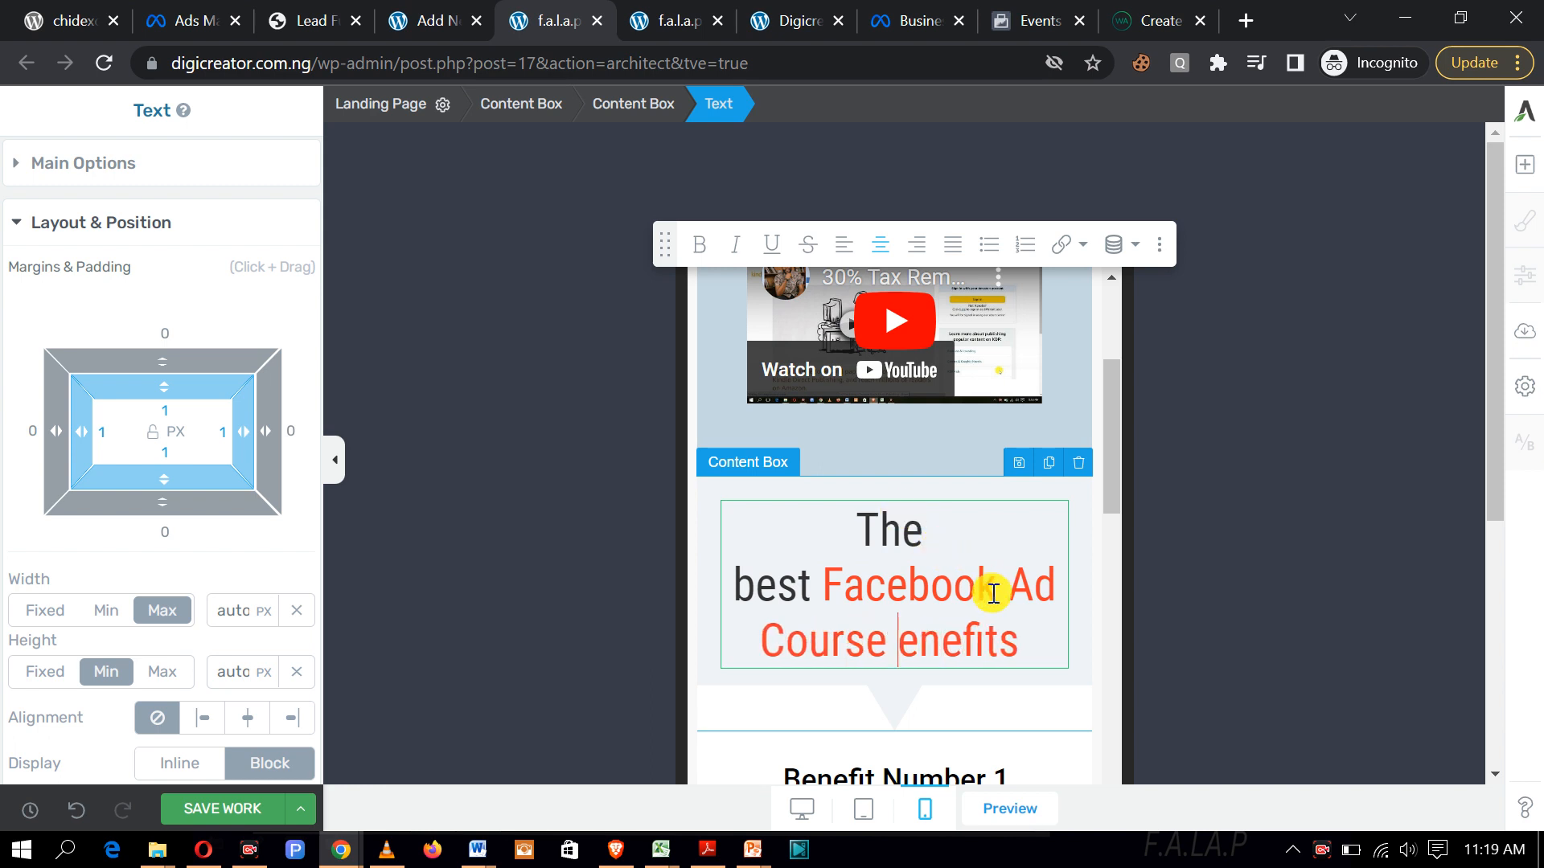
left_click_drag(1030, 635, 884, 639)
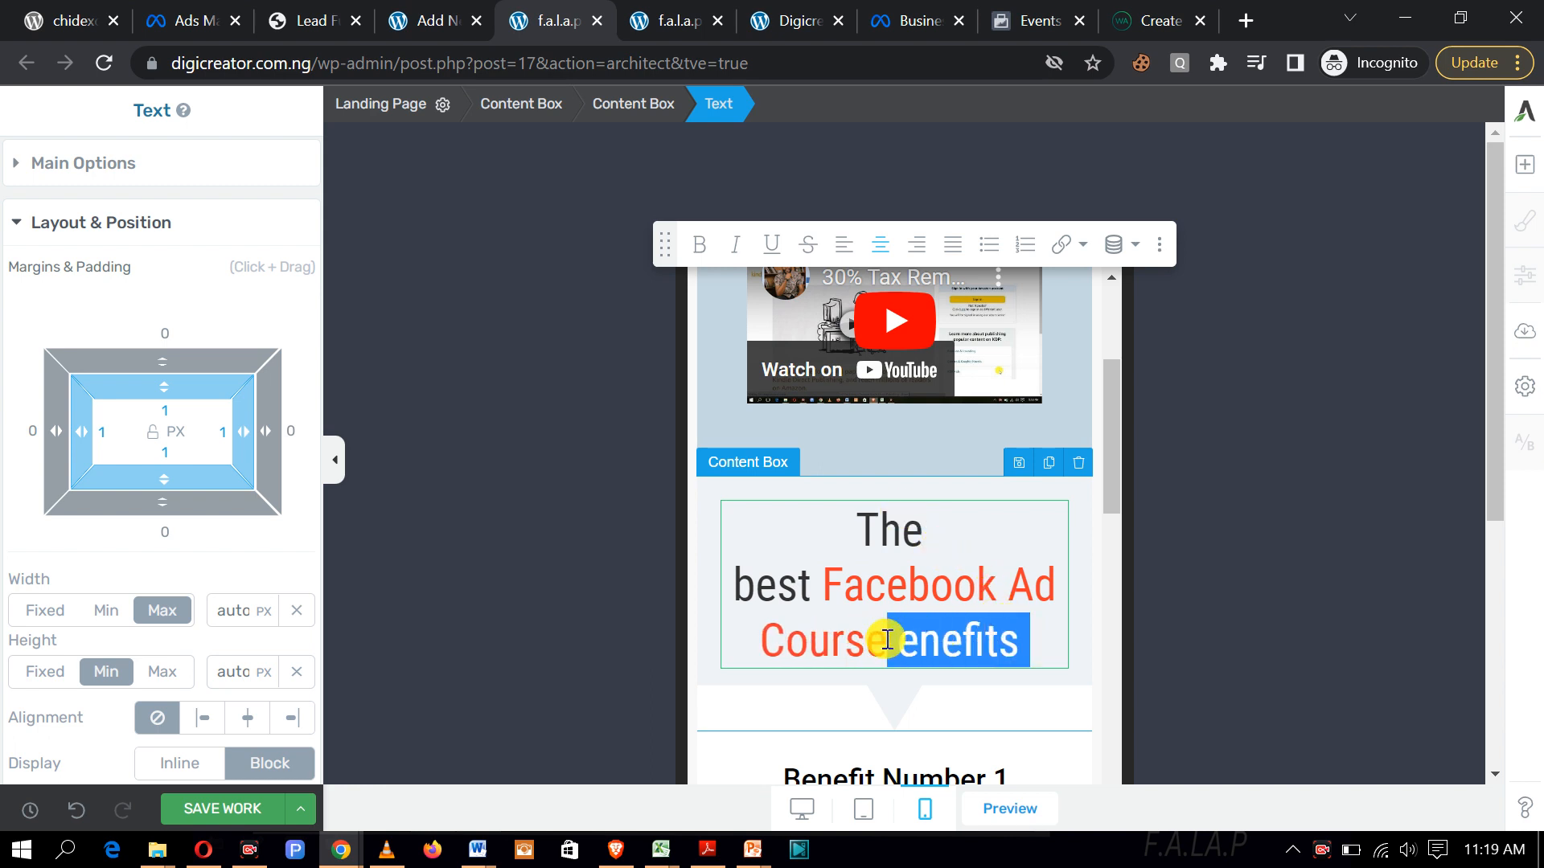
key("BackSpace")
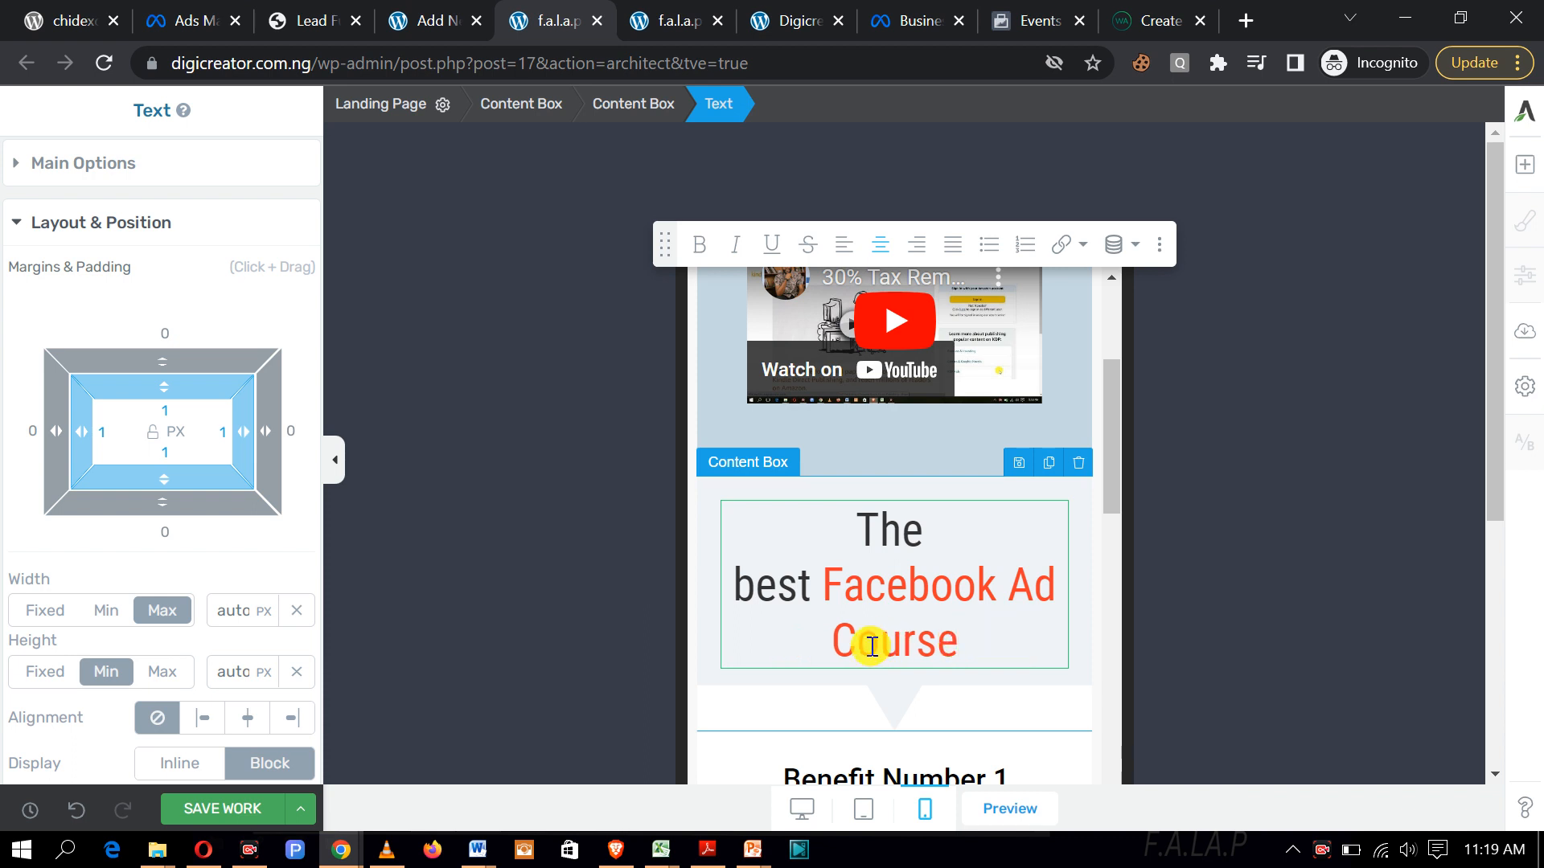
left_click_drag(972, 649, 853, 541)
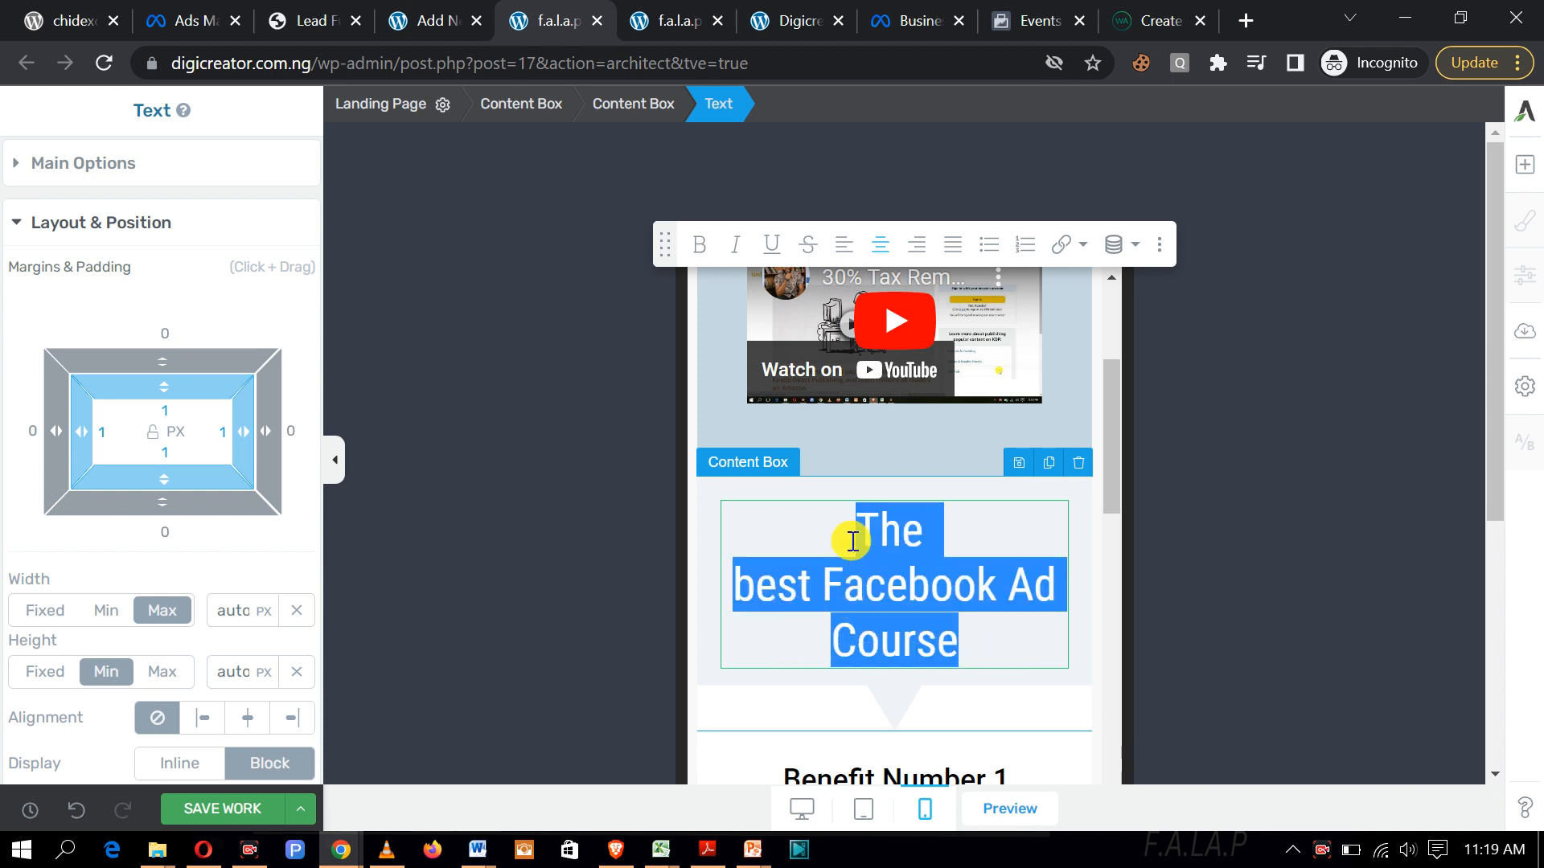
Step: Centre the heading, set its font size to 32 px and make it bold
left_click(882, 243)
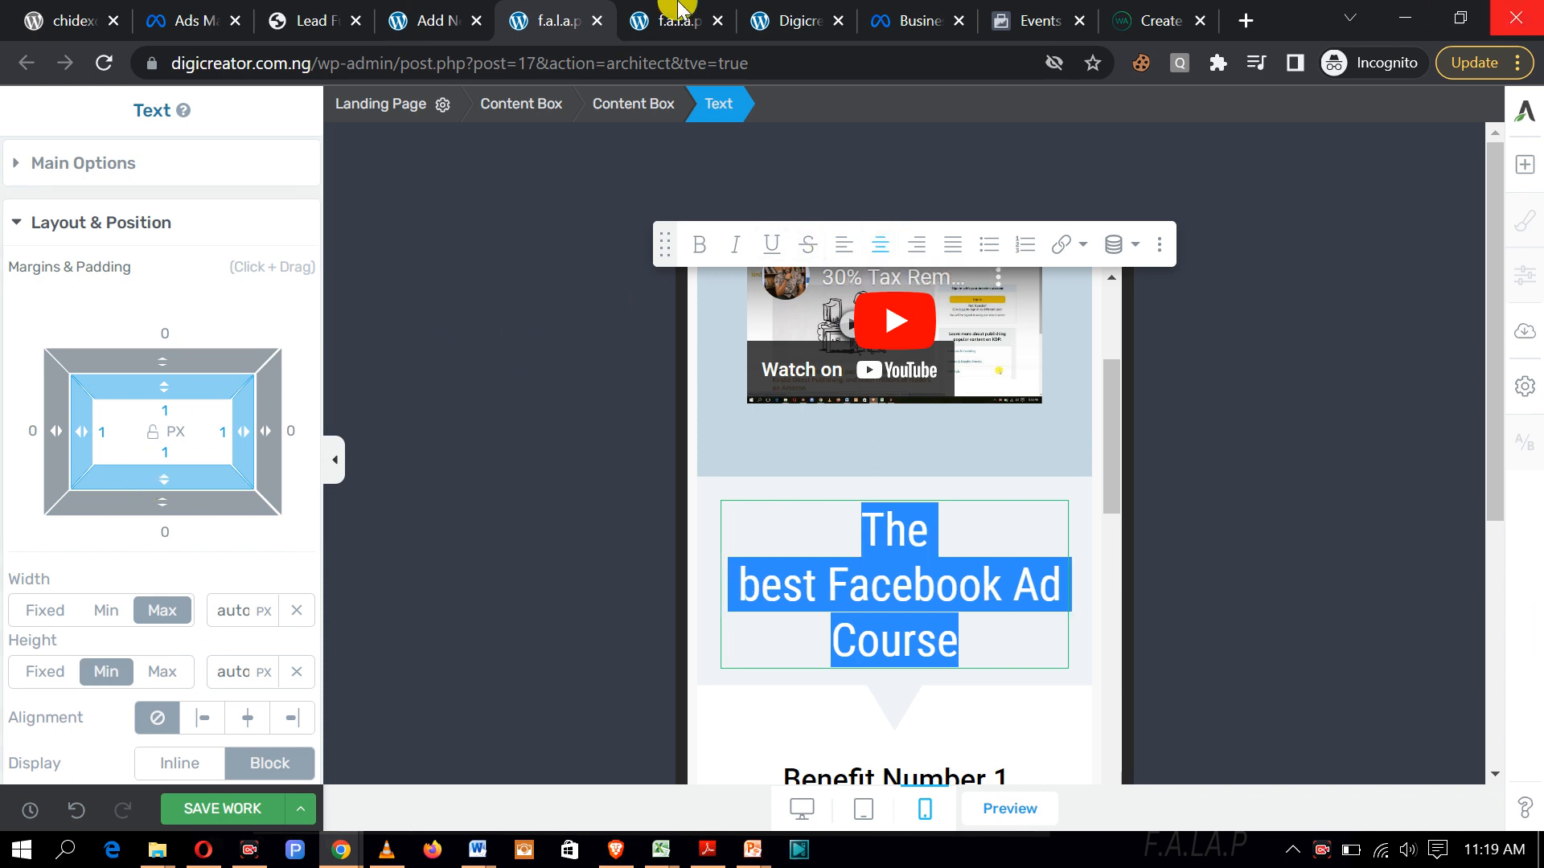
left_click(16, 168)
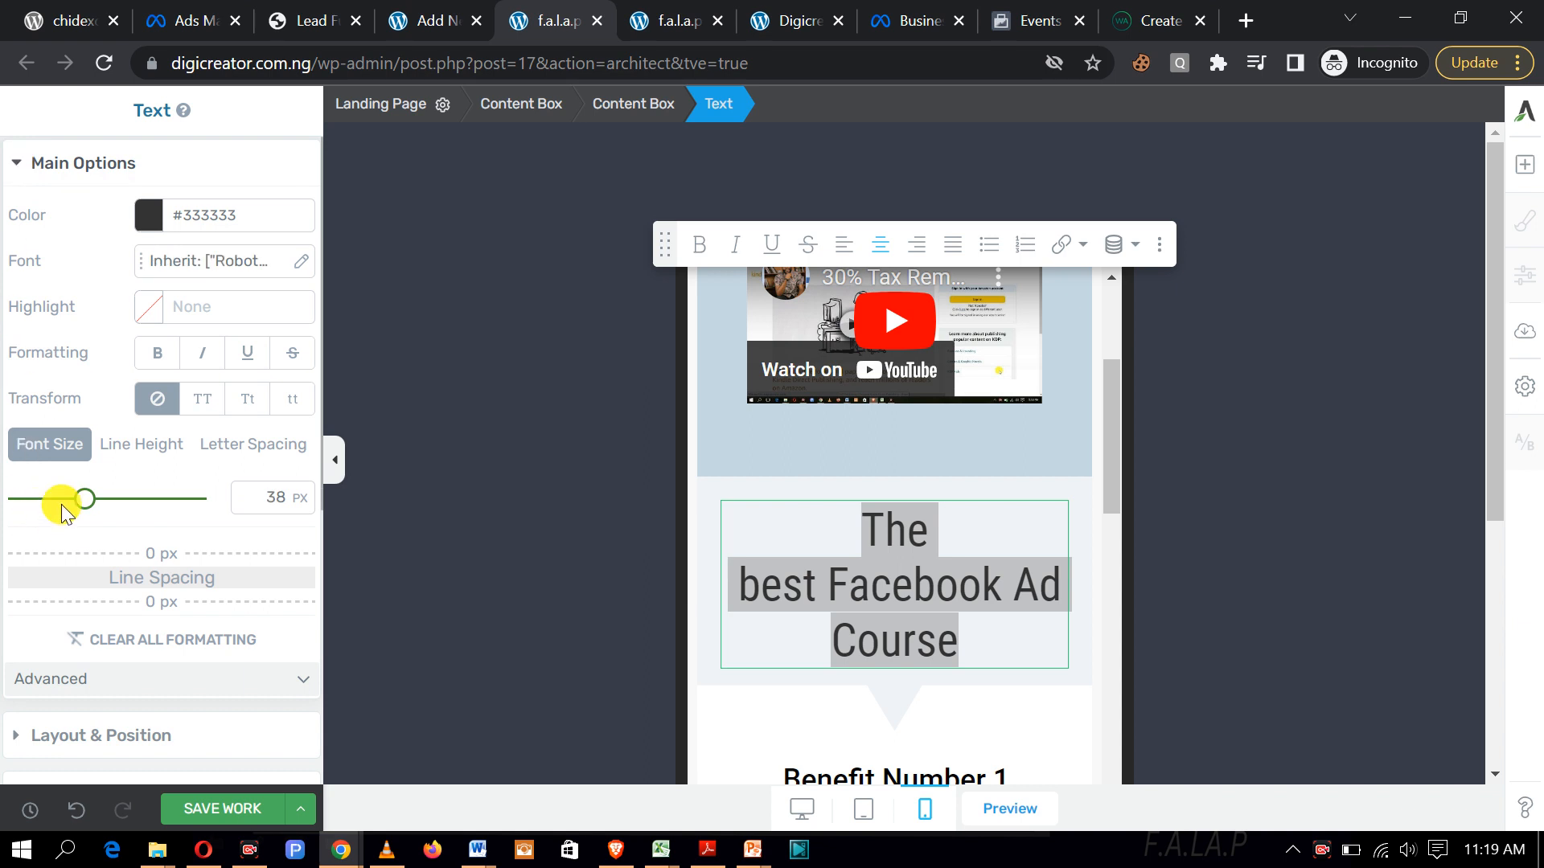
left_click_drag(86, 508, 76, 501)
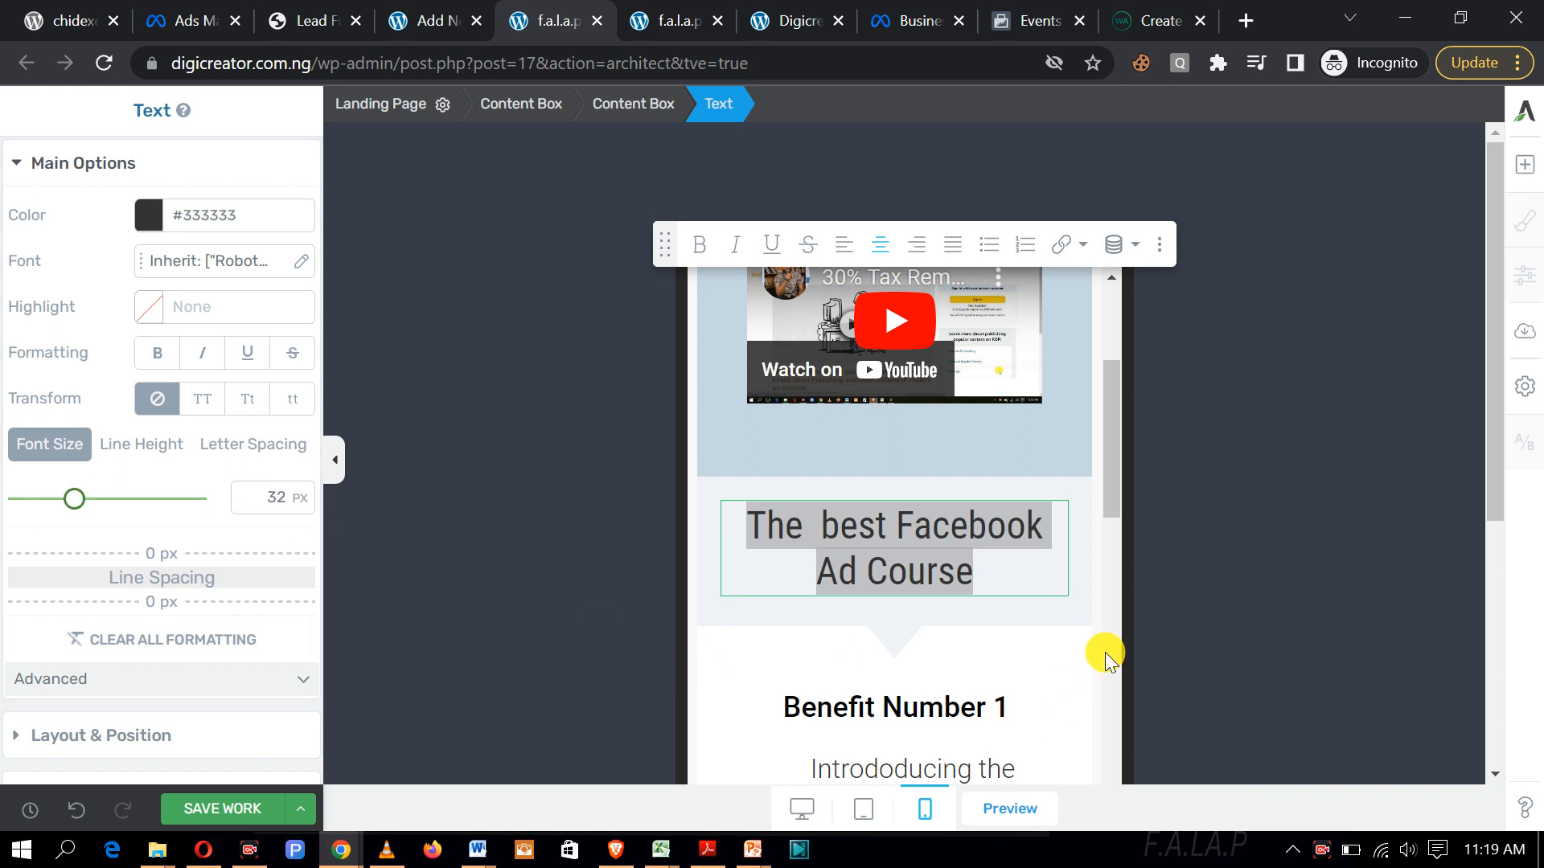
left_click(706, 245)
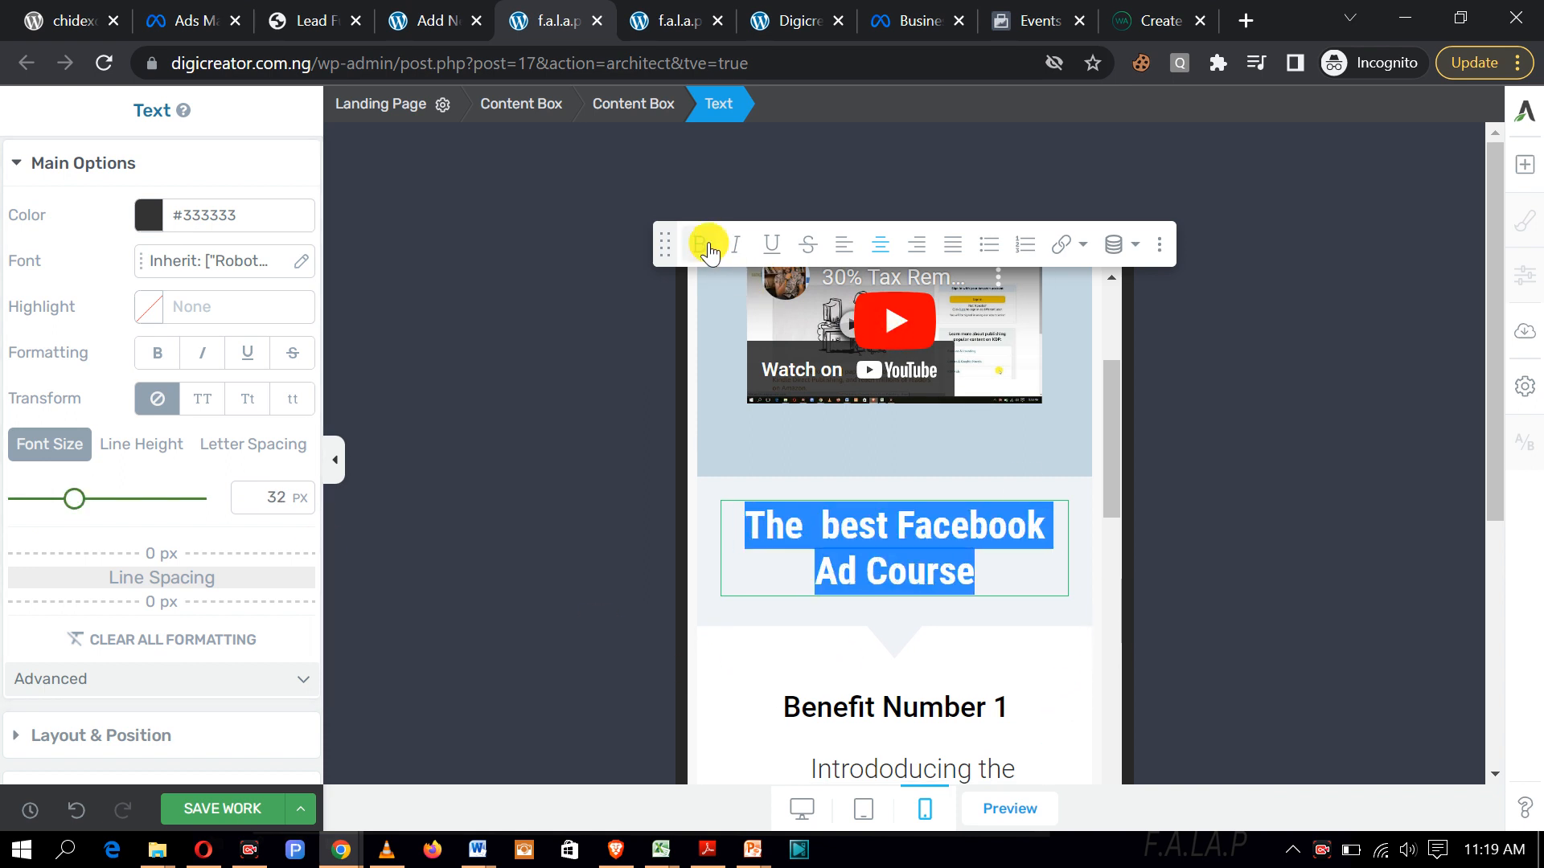
left_click(1085, 571)
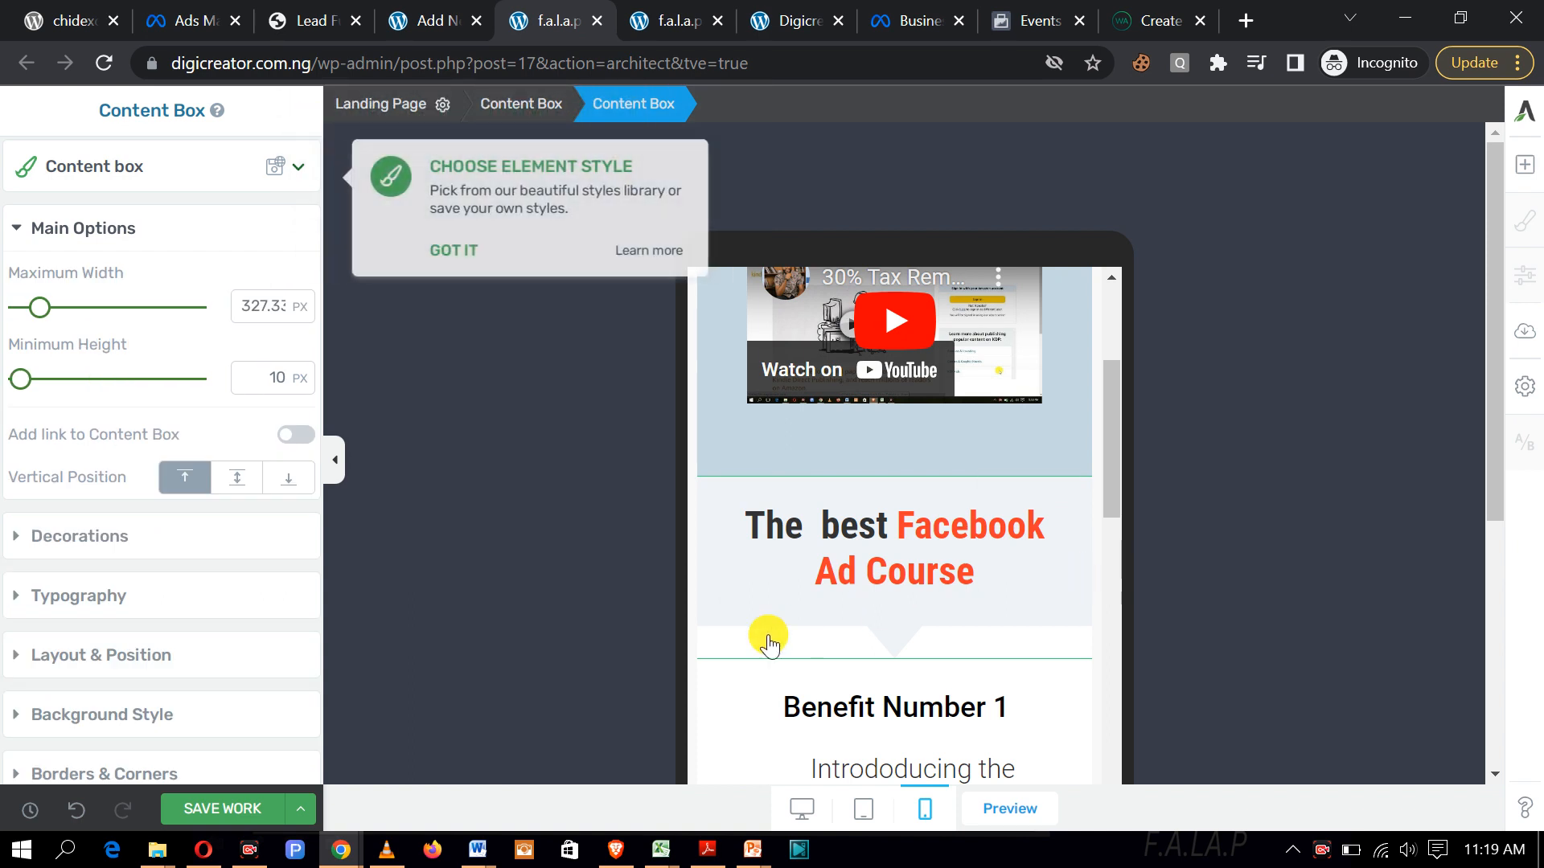
Step: Save the page changes and scroll back up the mobile preview
left_click(225, 807)
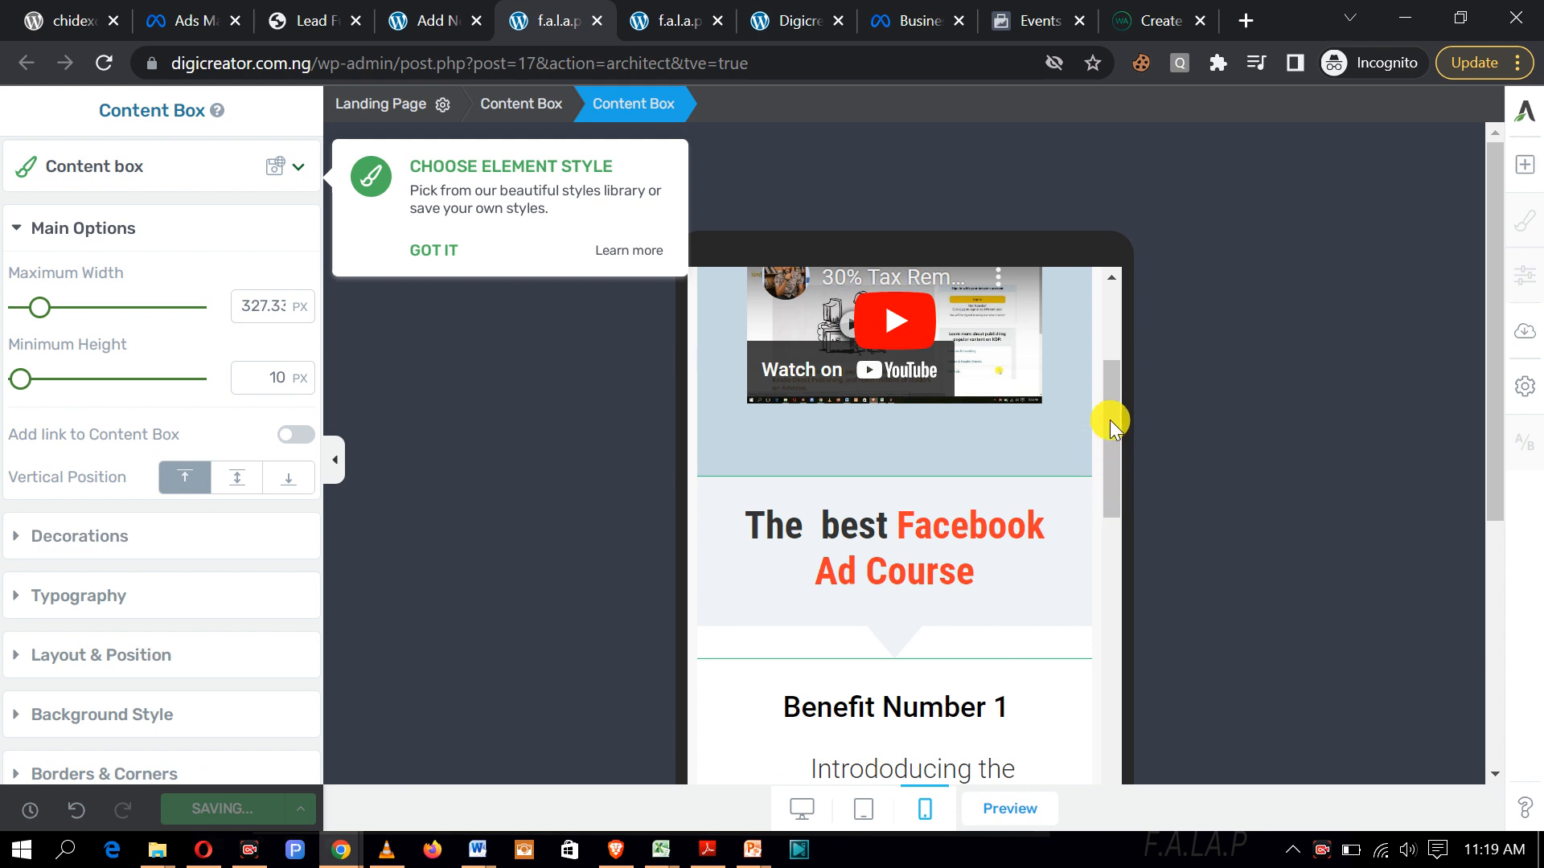
scroll(1113, 426, "up", 3)
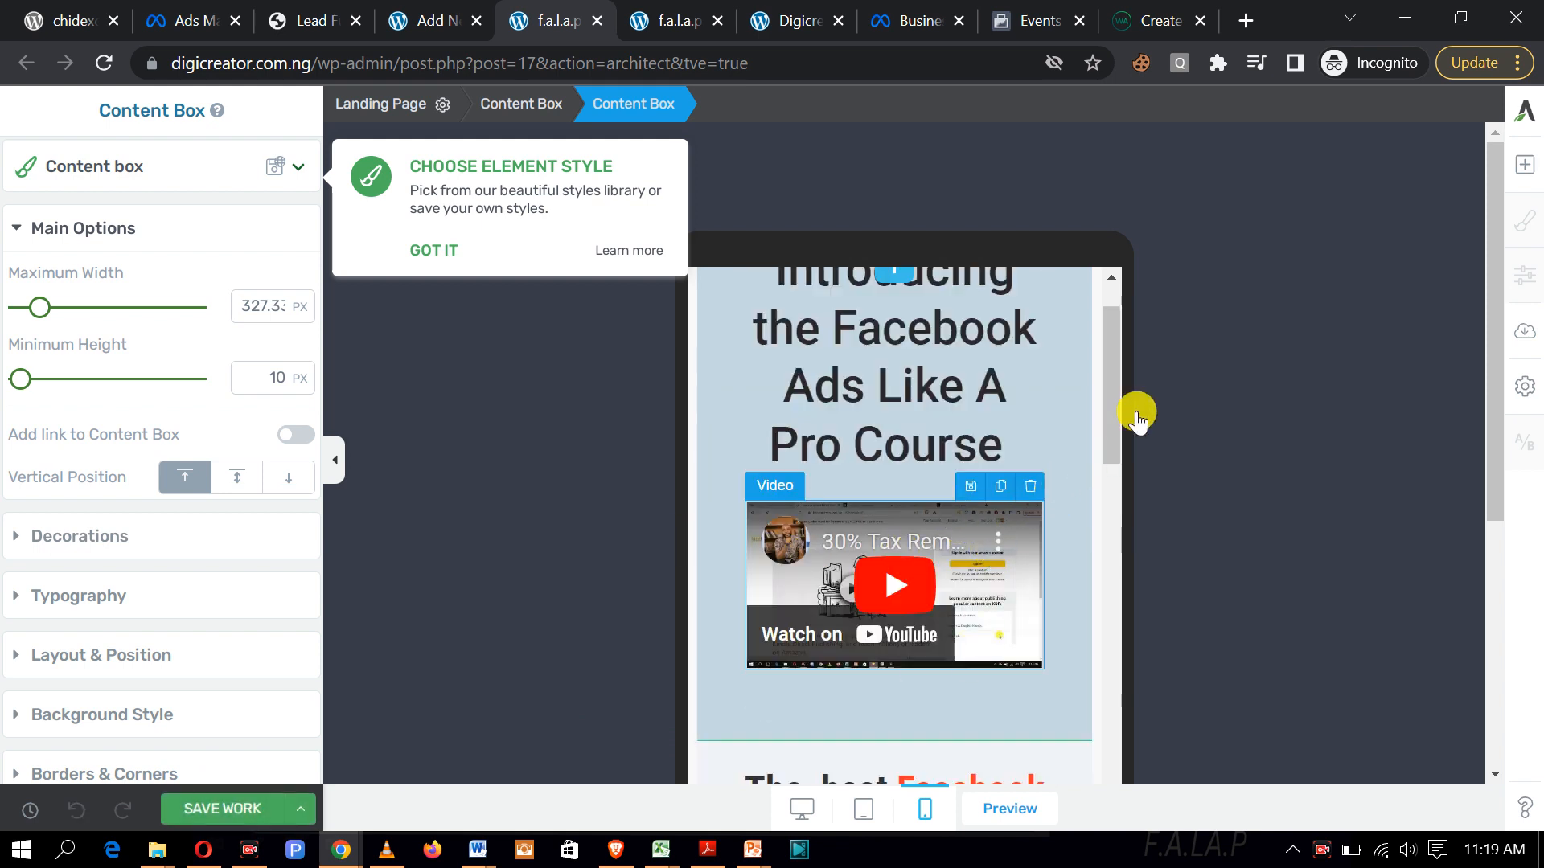
scroll(1113, 397, "up", 1)
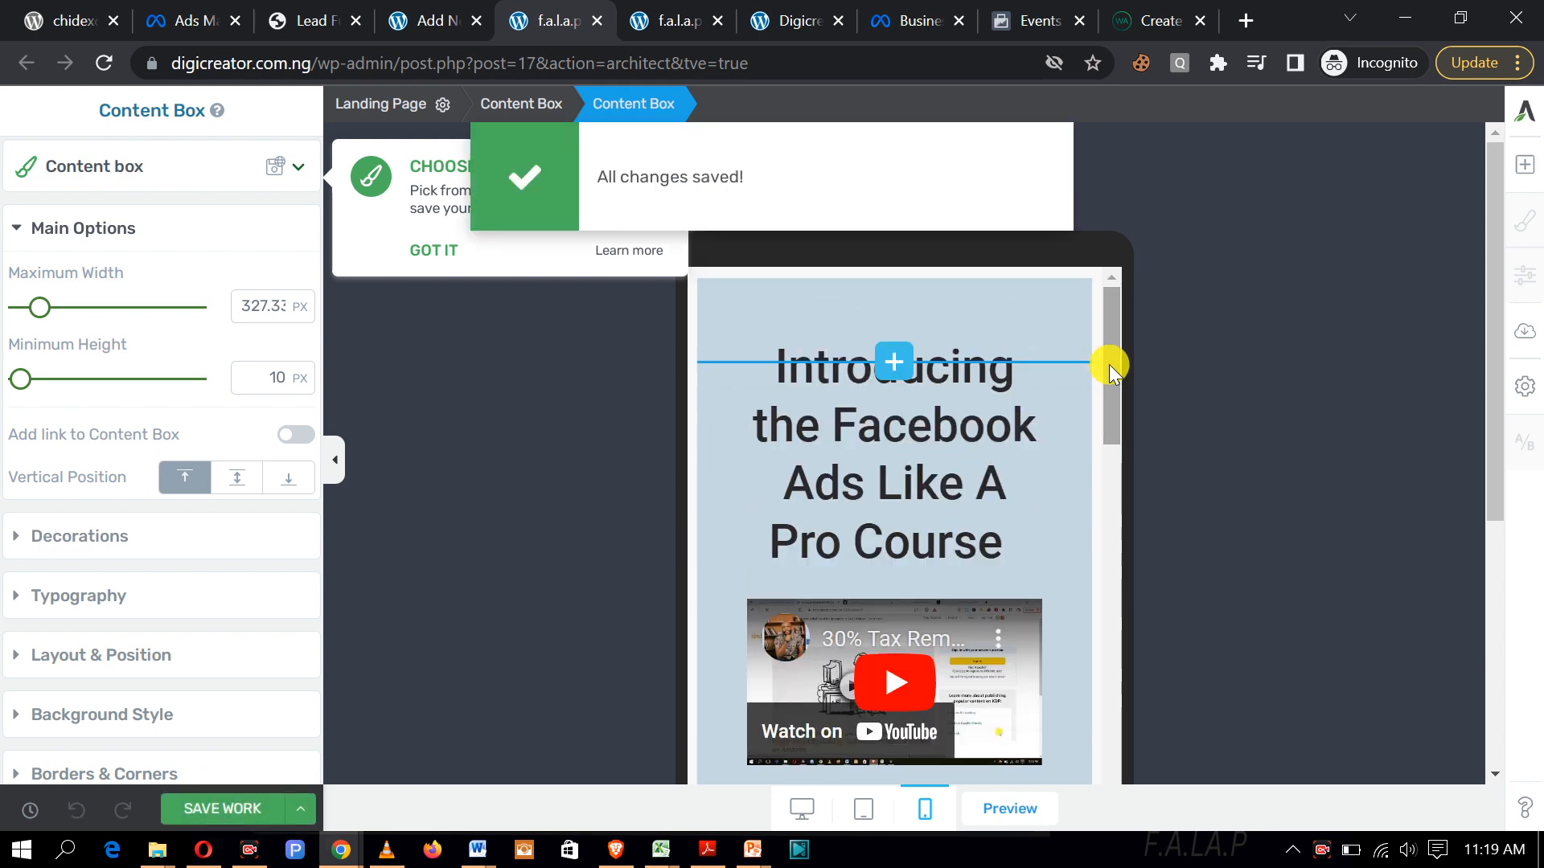
mouse_move(1110, 366)
left_mouse_down()
mouse_move(1127, 777)
mouse_move(1117, 346)
left_mouse_up()
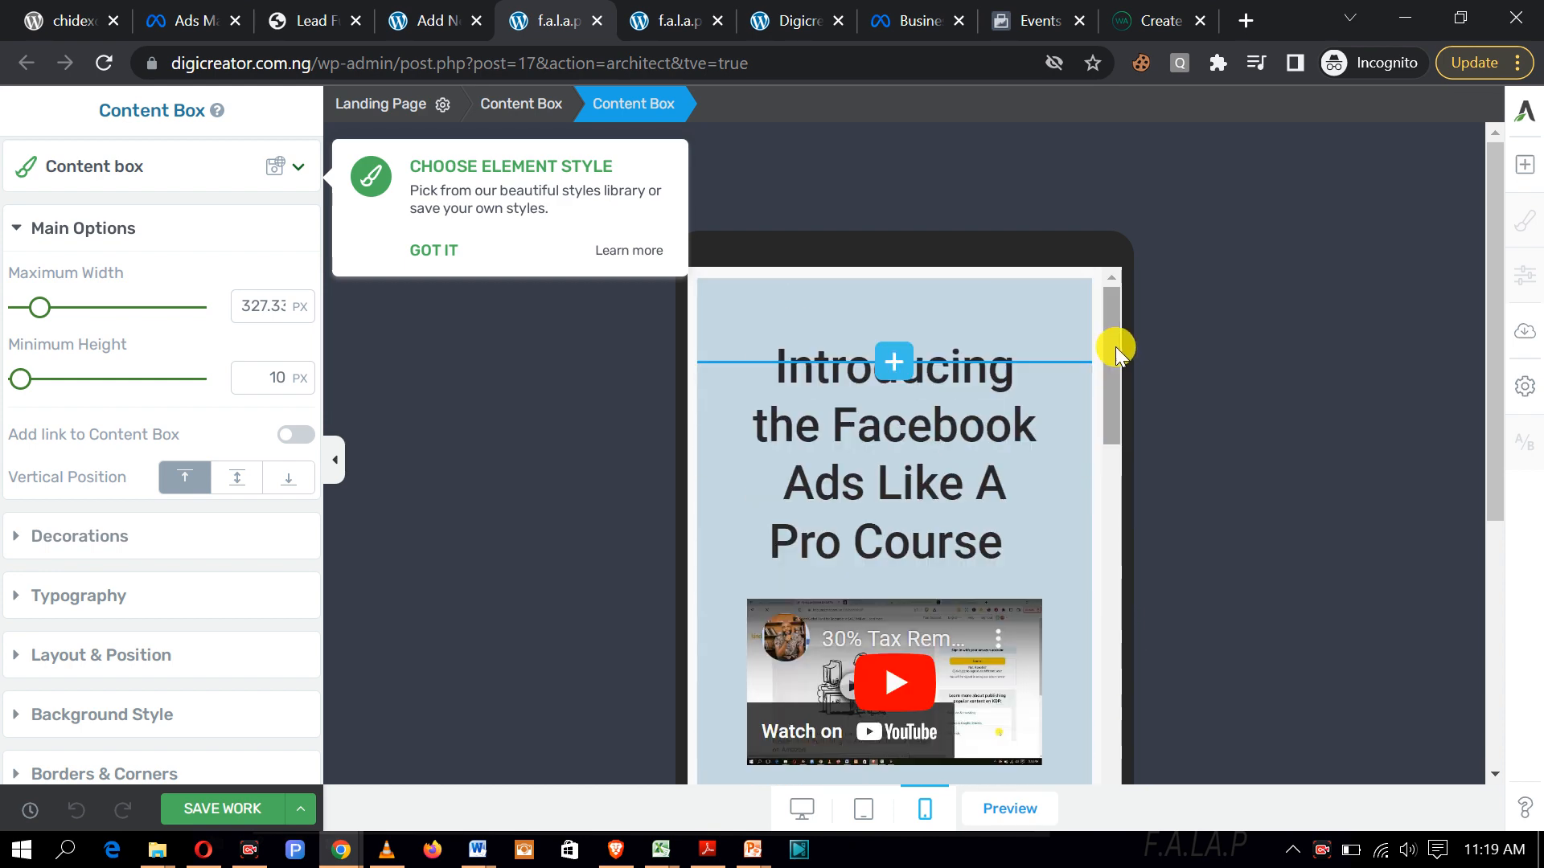
Step: Look over the saved landing page in the live WordPress preview, then return to the Thrive Architect editor
left_click(1005, 811)
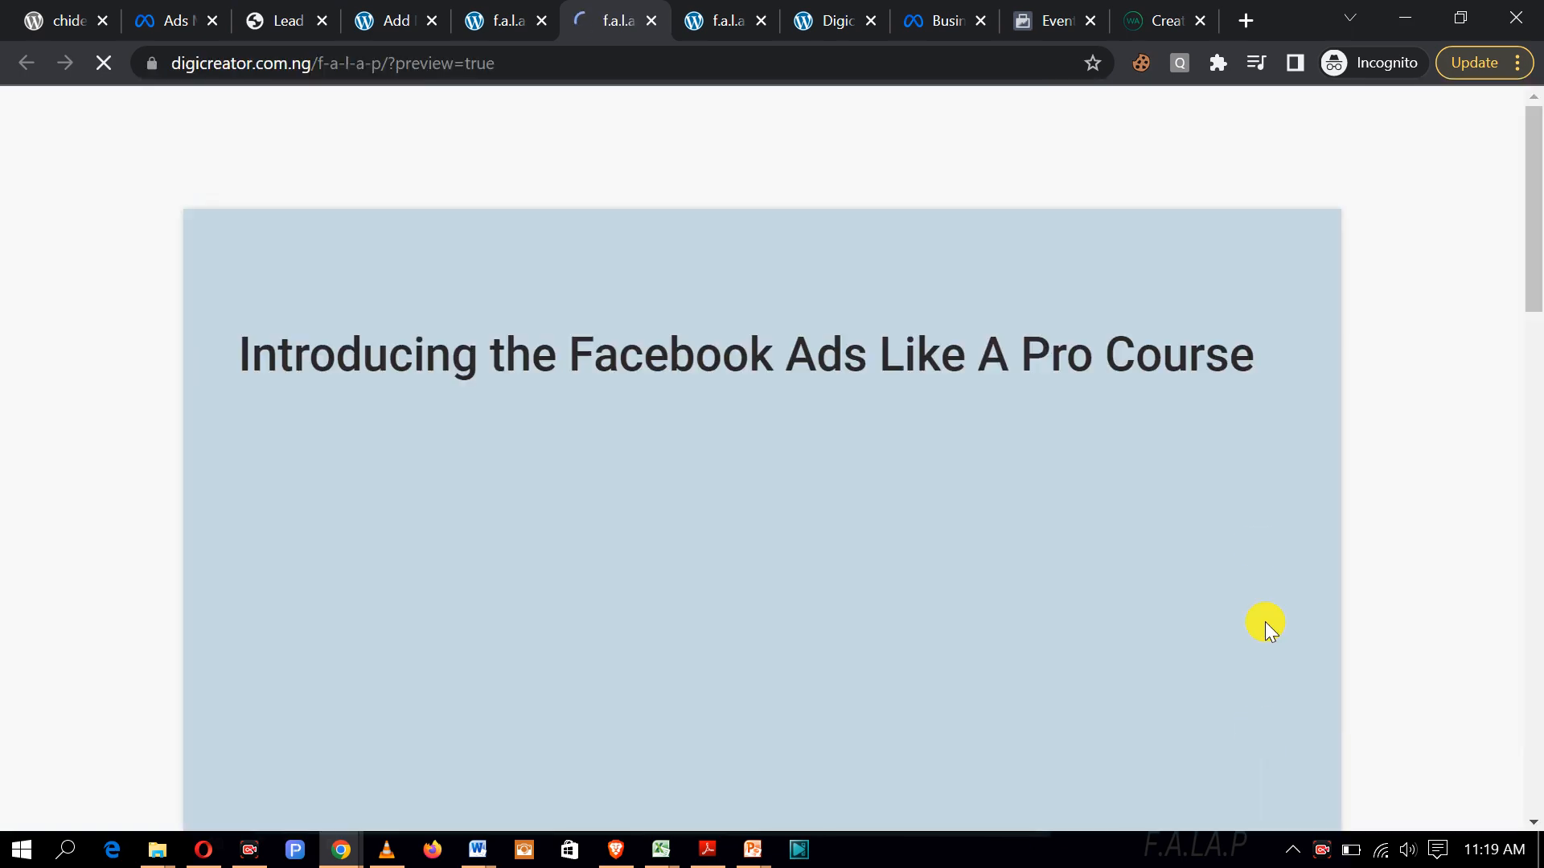
scroll(1021, 365, "down", 8)
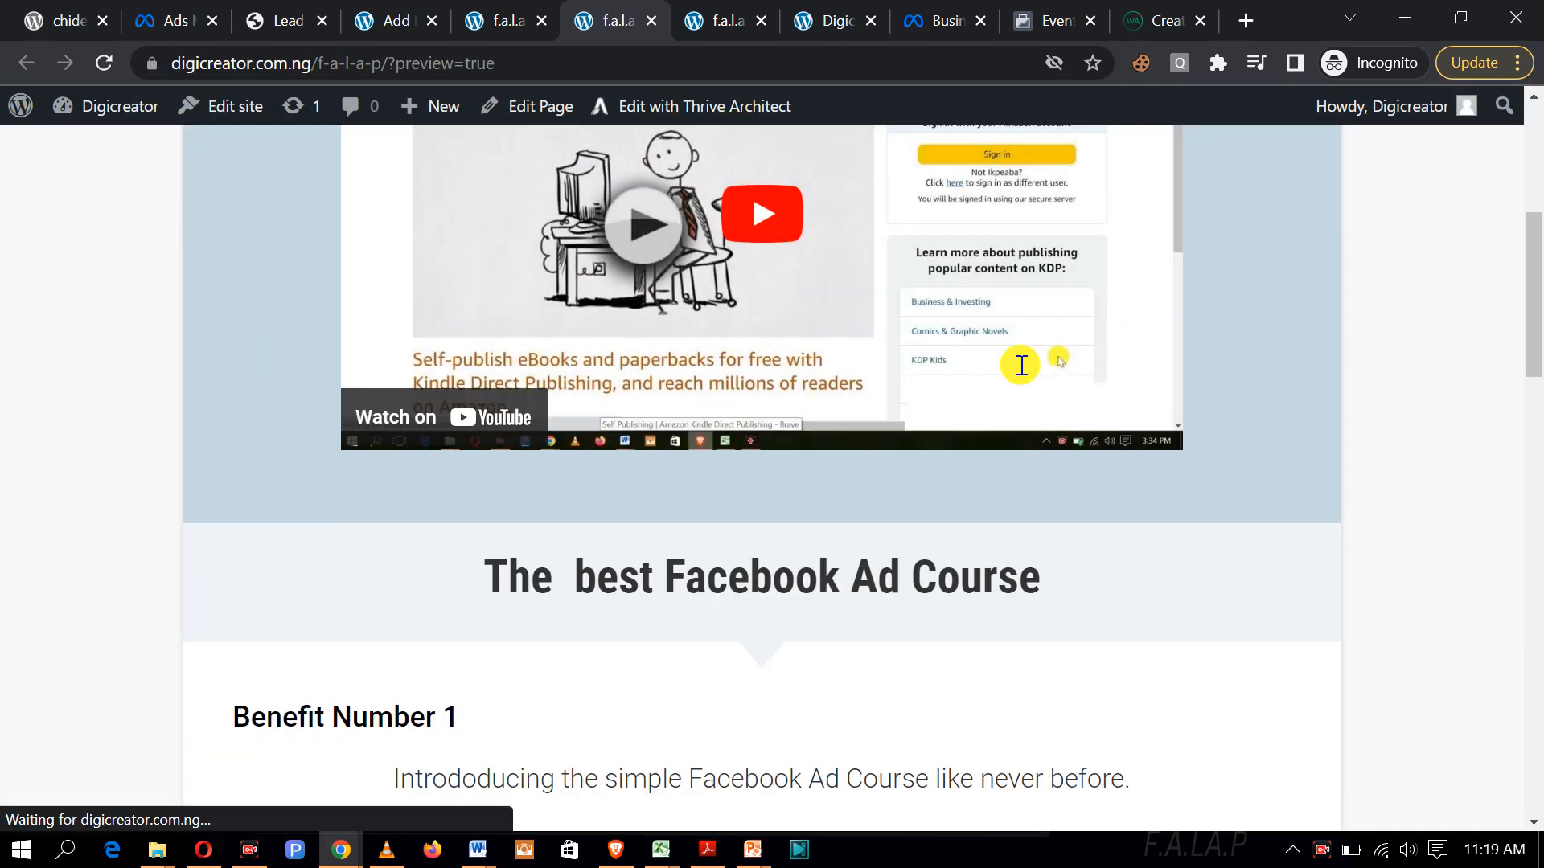
scroll(965, 306, "up", 6)
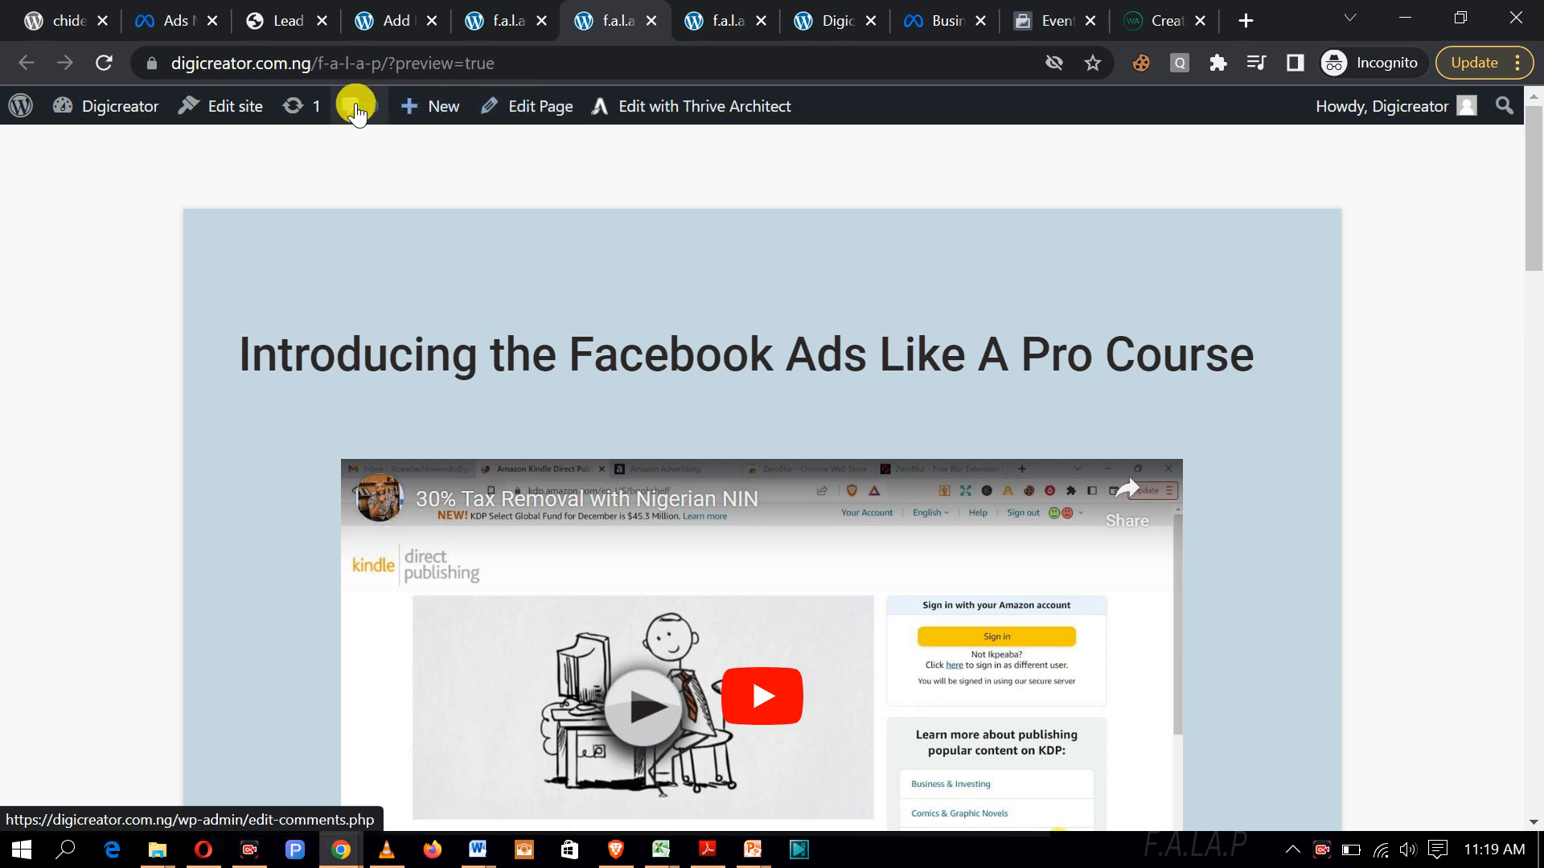
mouse_move(105, 104)
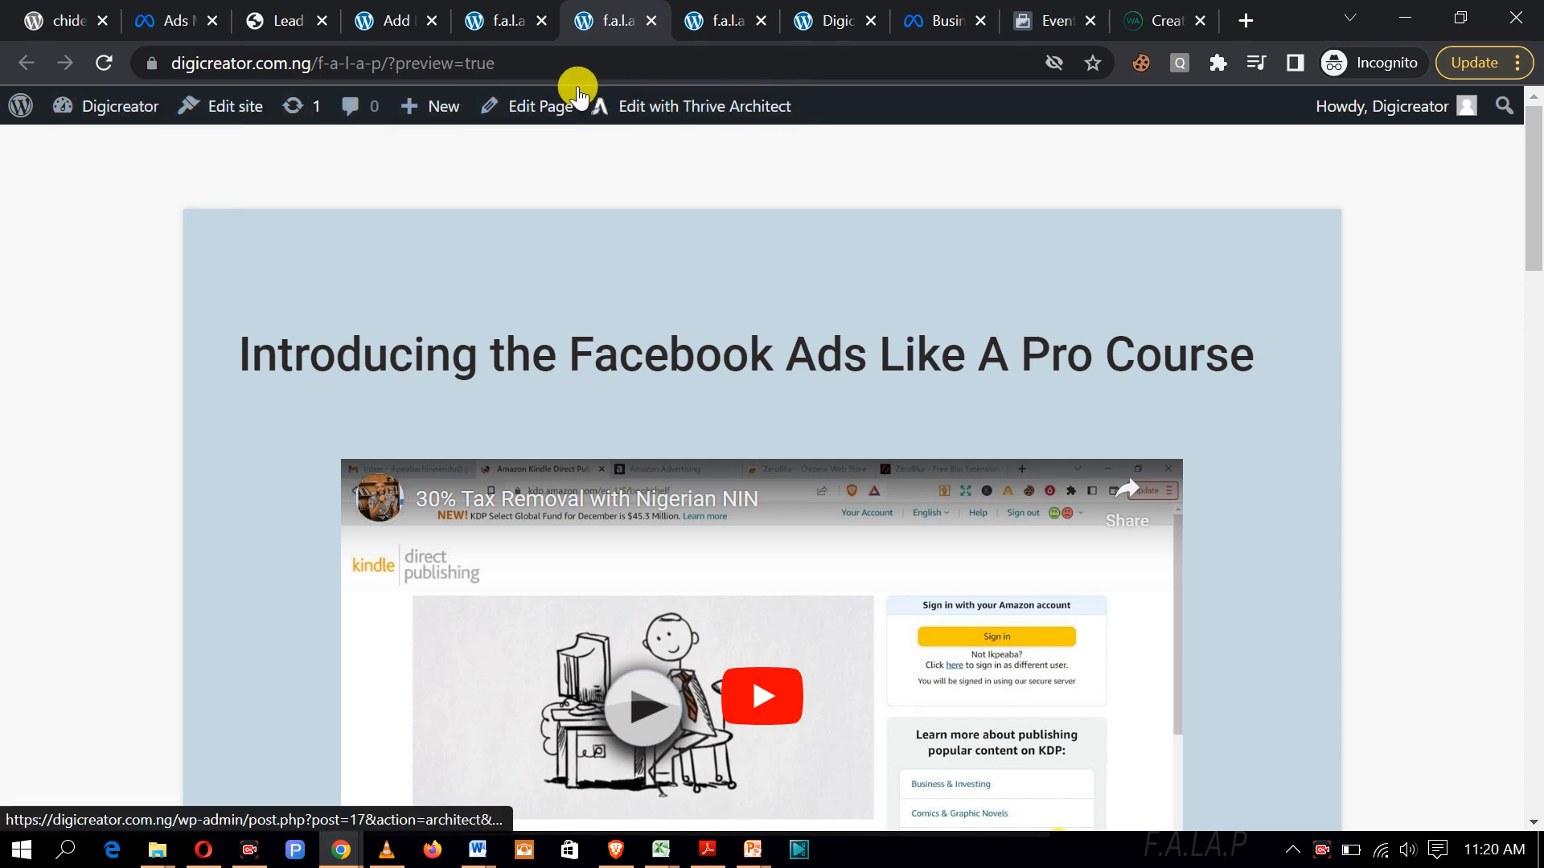
scroll(803, 338, "down", 5)
scroll(861, 408, "down", 20)
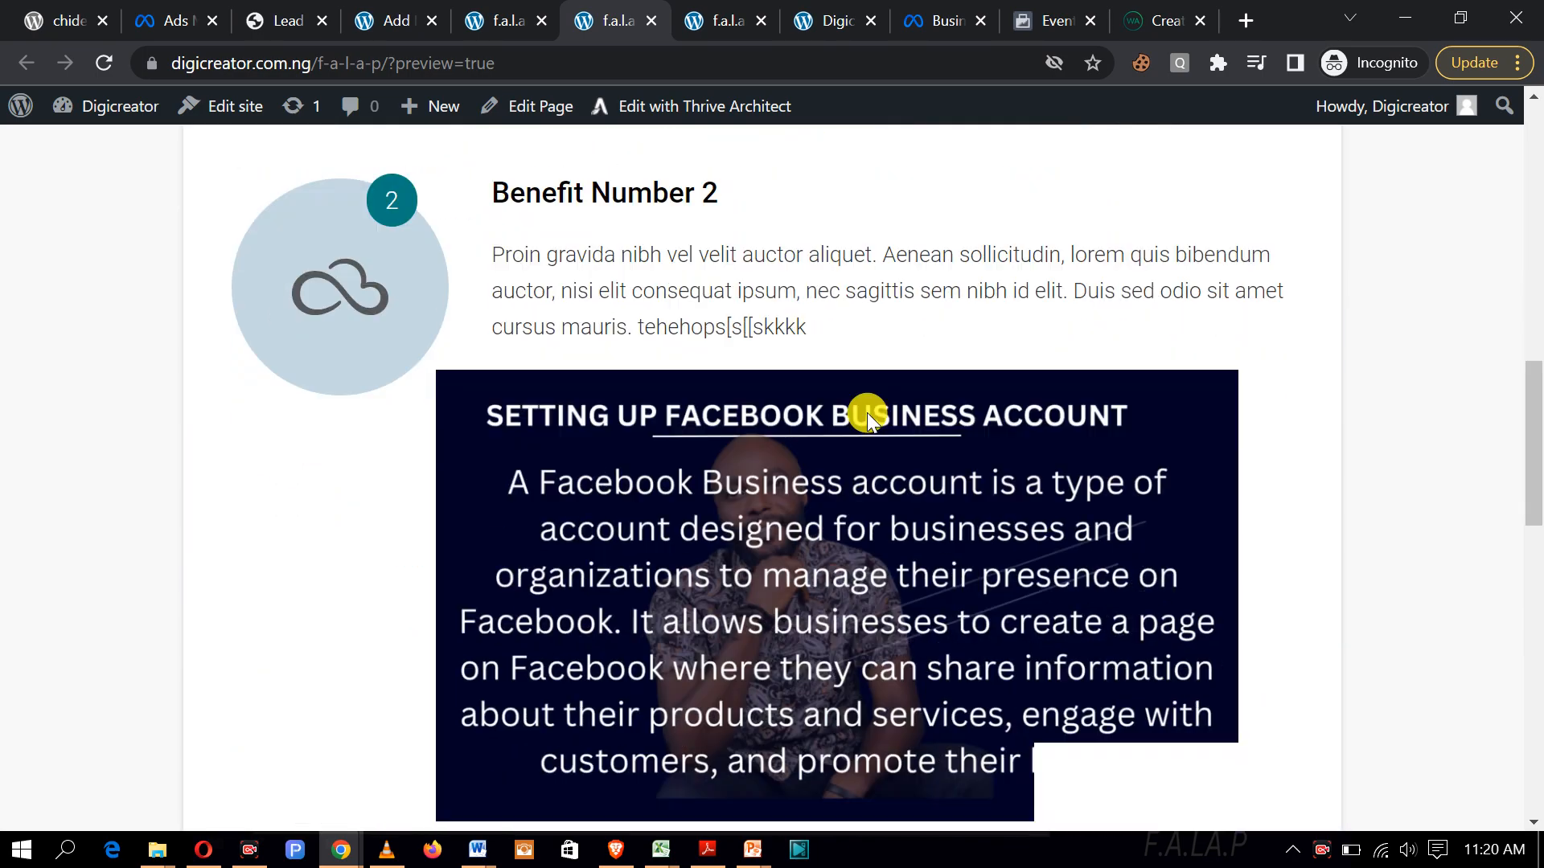
scroll(867, 415, "up", 8)
scroll(867, 415, "up", 20)
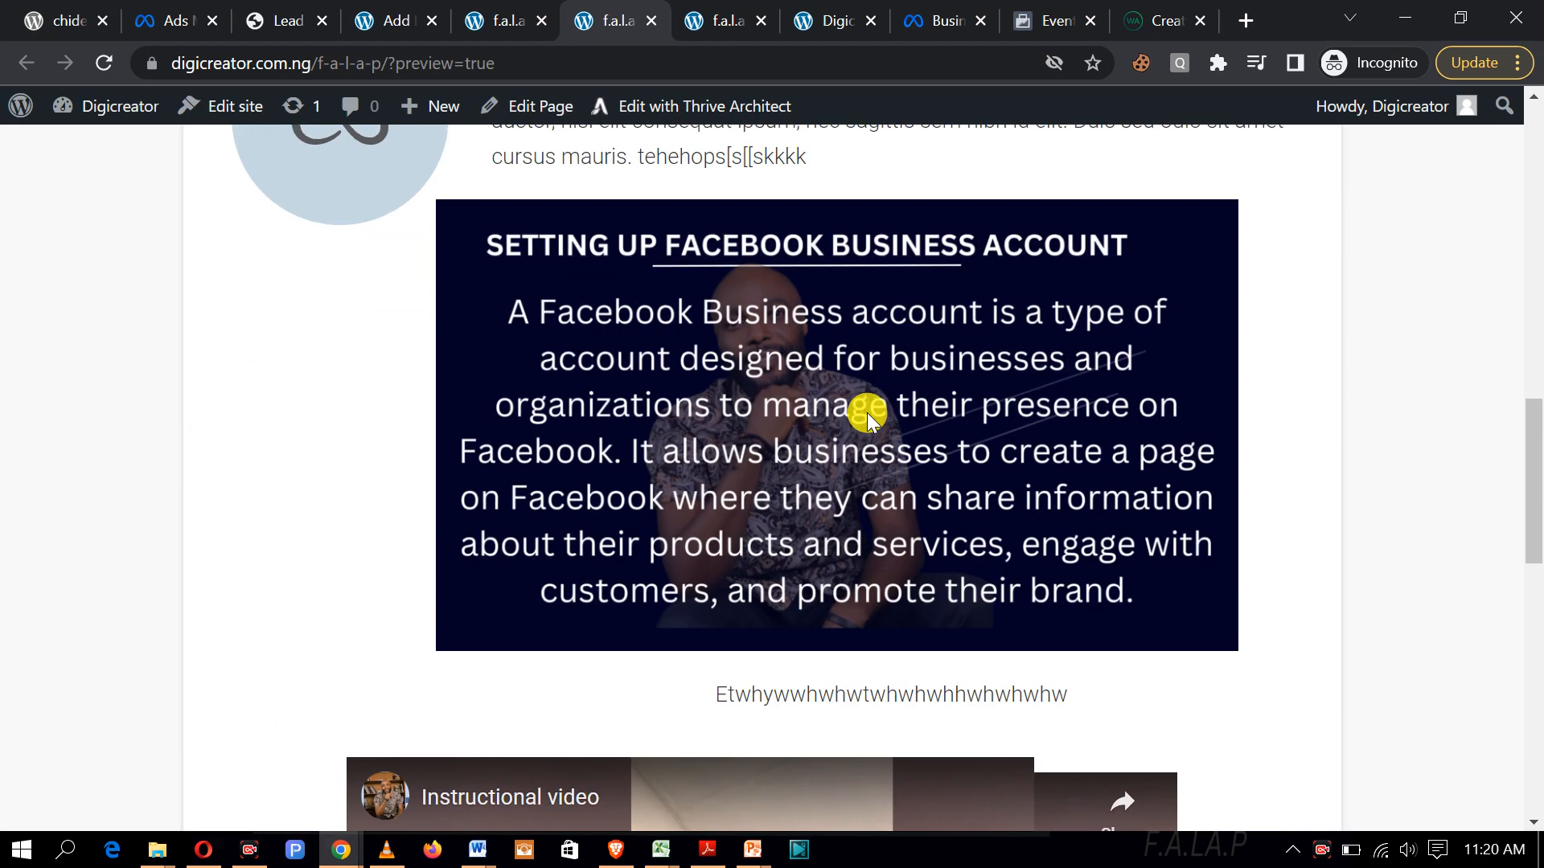
scroll(867, 415, "down", 5)
scroll(867, 412, "down", 20)
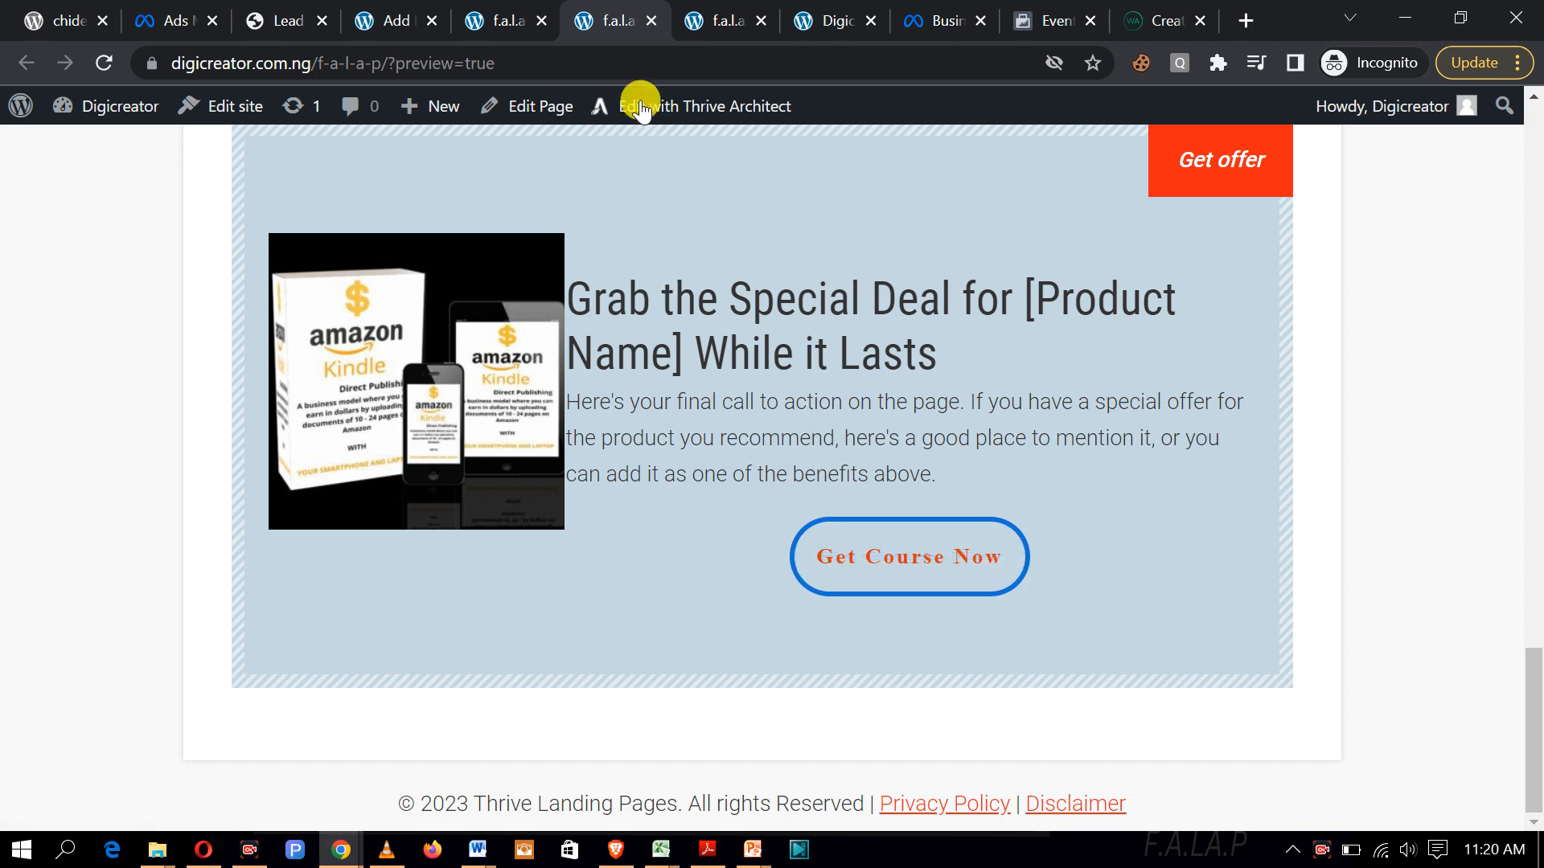
left_click(510, 17)
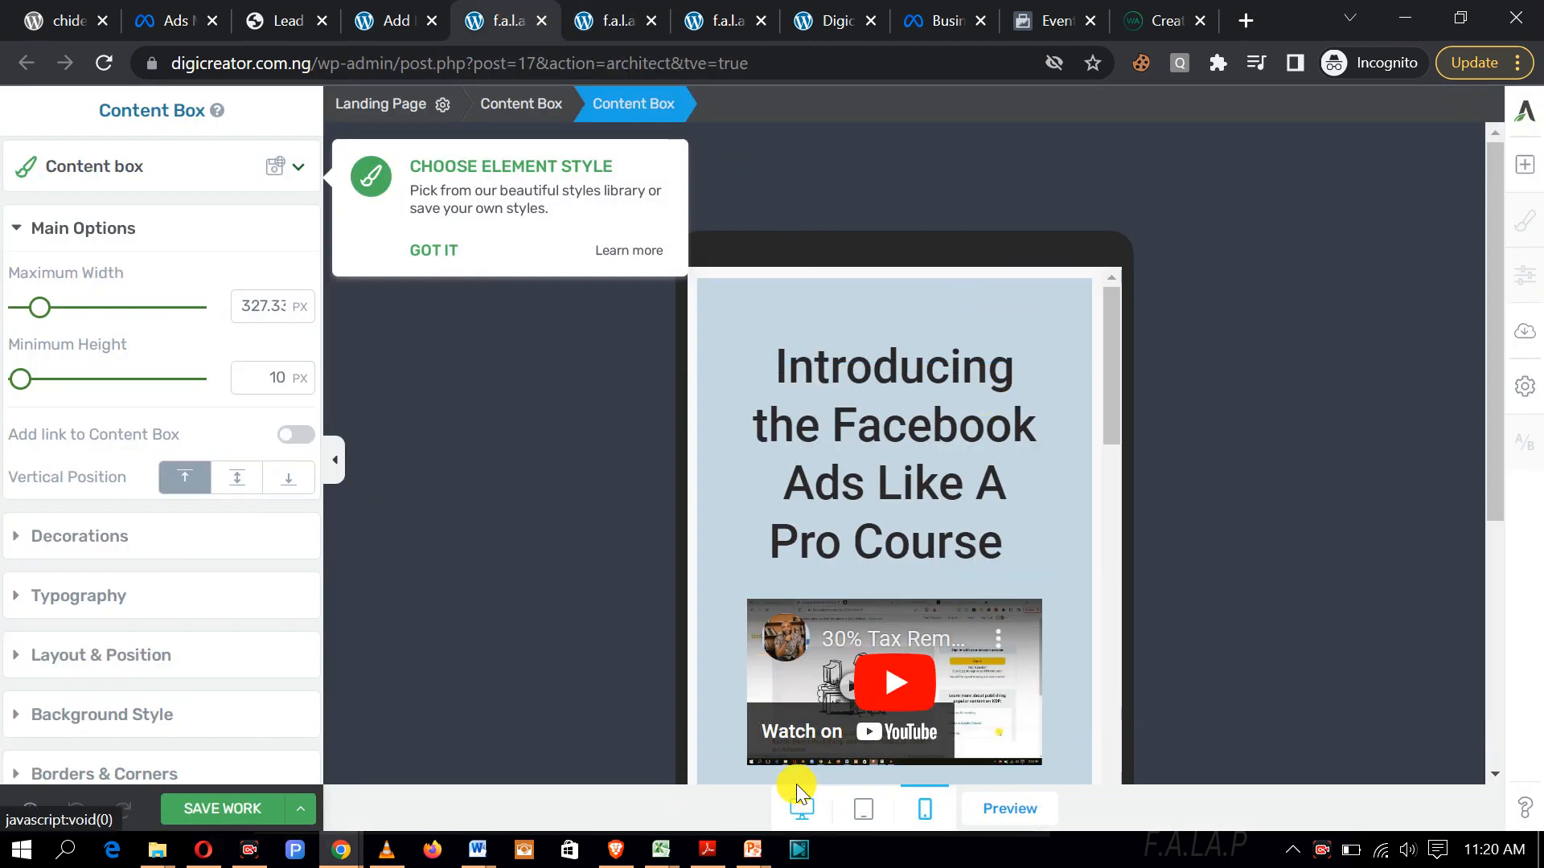
Step: Switch the editor to desktop width and select the Get Course Now button in the Special Deal box
left_click(792, 810)
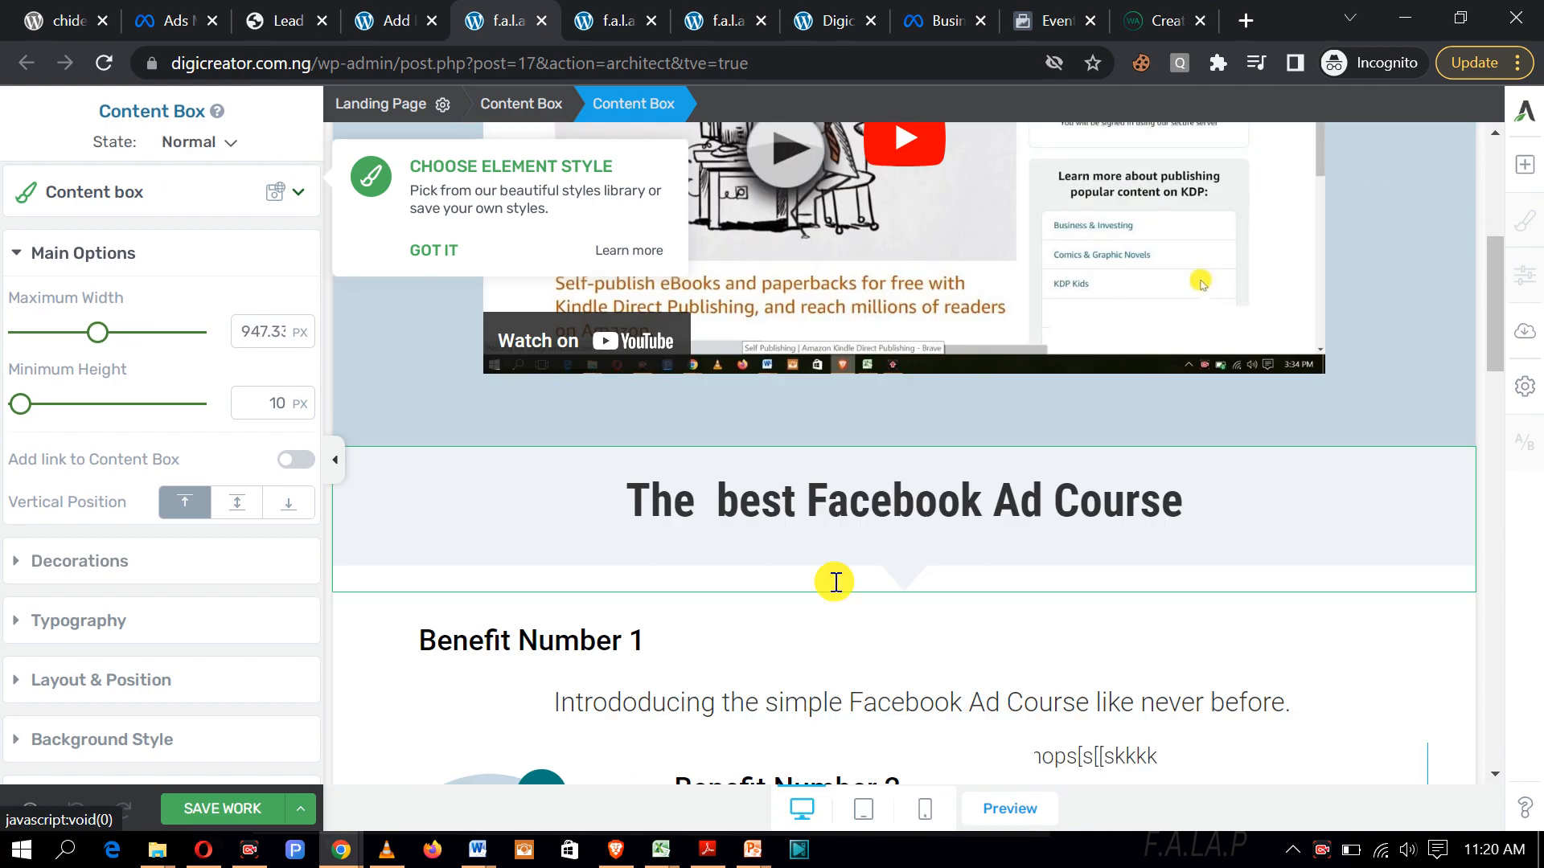
scroll(844, 522, "down", 10)
scroll(862, 493, "down", 4)
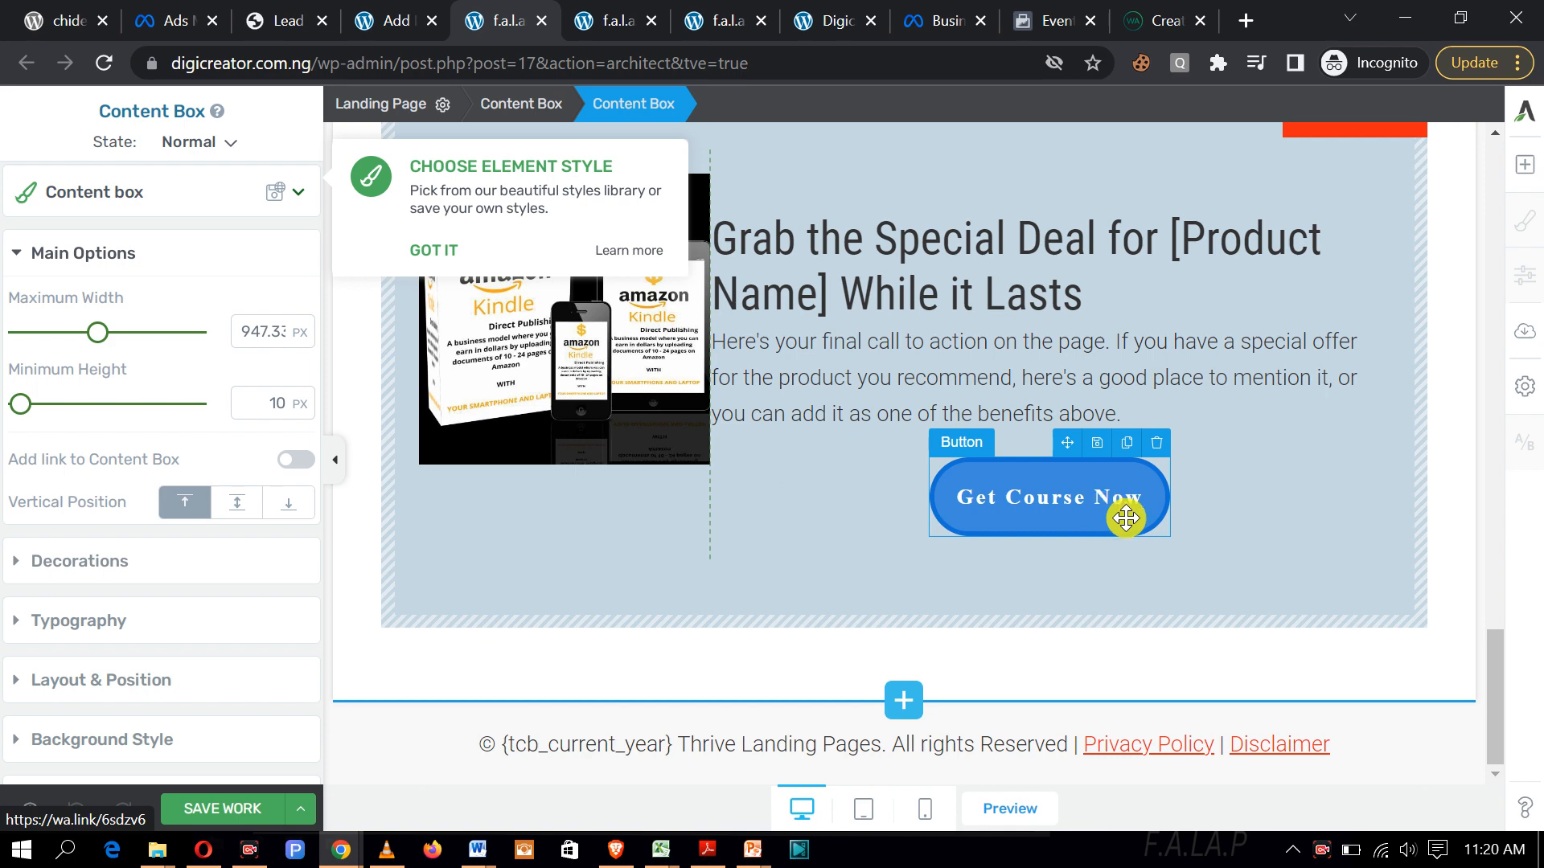
left_click(1127, 521)
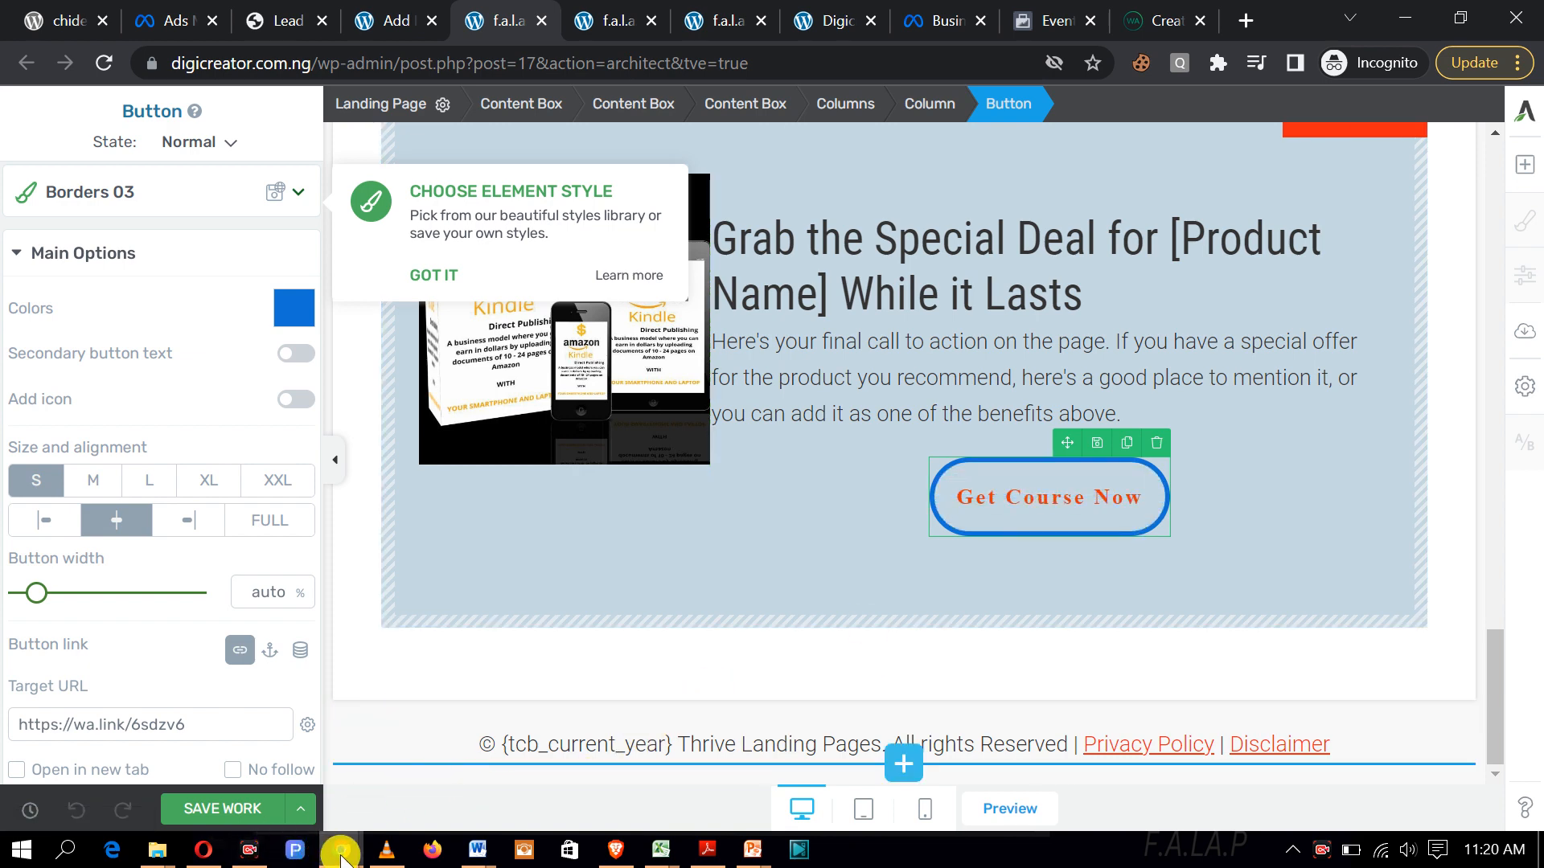
Step: Bring the Selar browser window forward and open the Selar product page
mouse_move(341, 851)
left_click(337, 763)
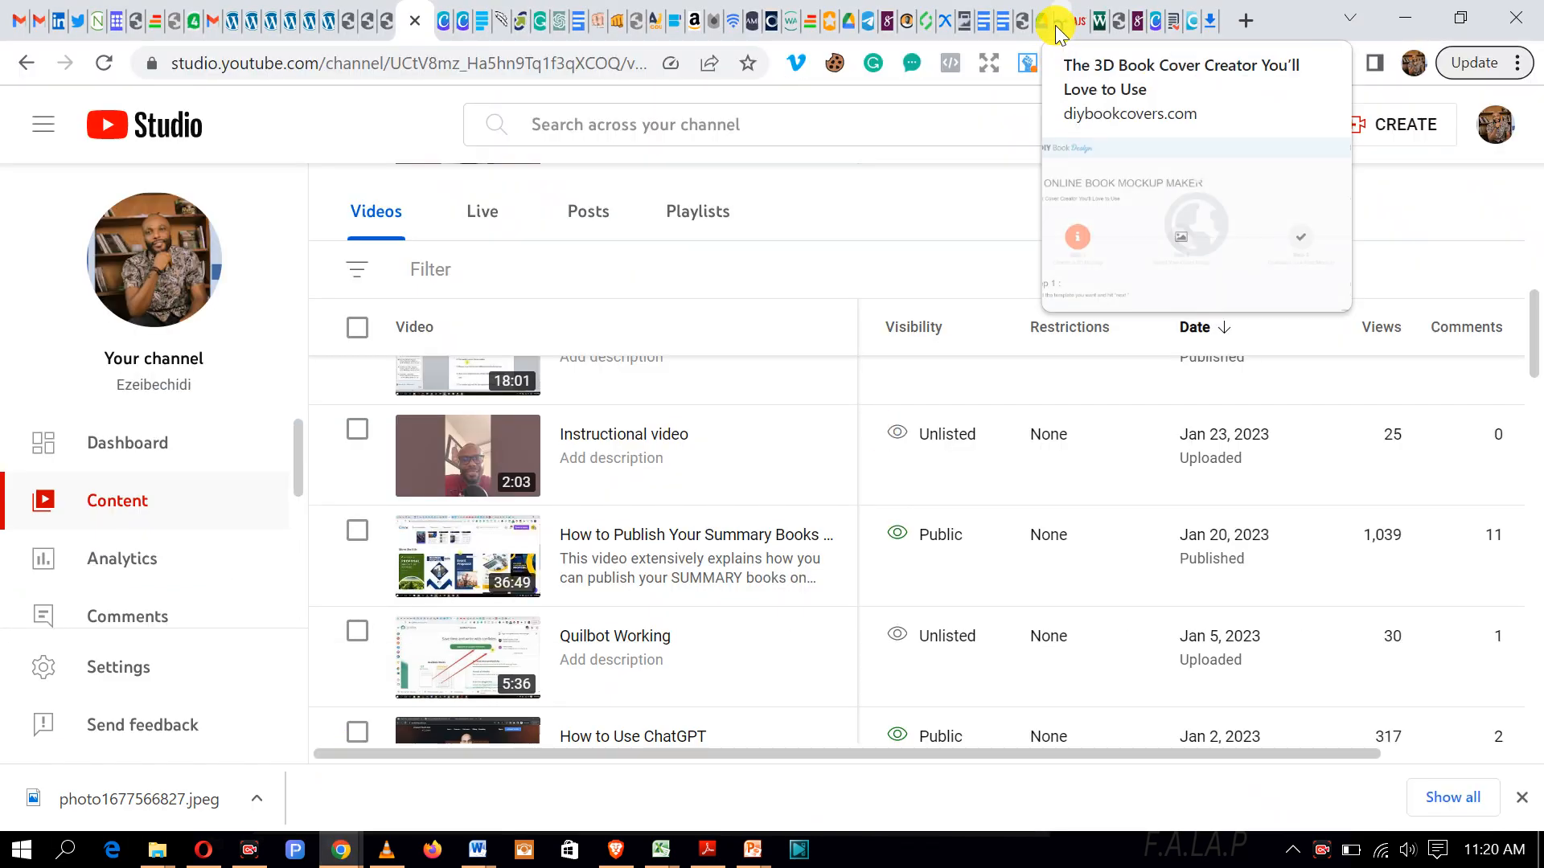
left_click(885, 31)
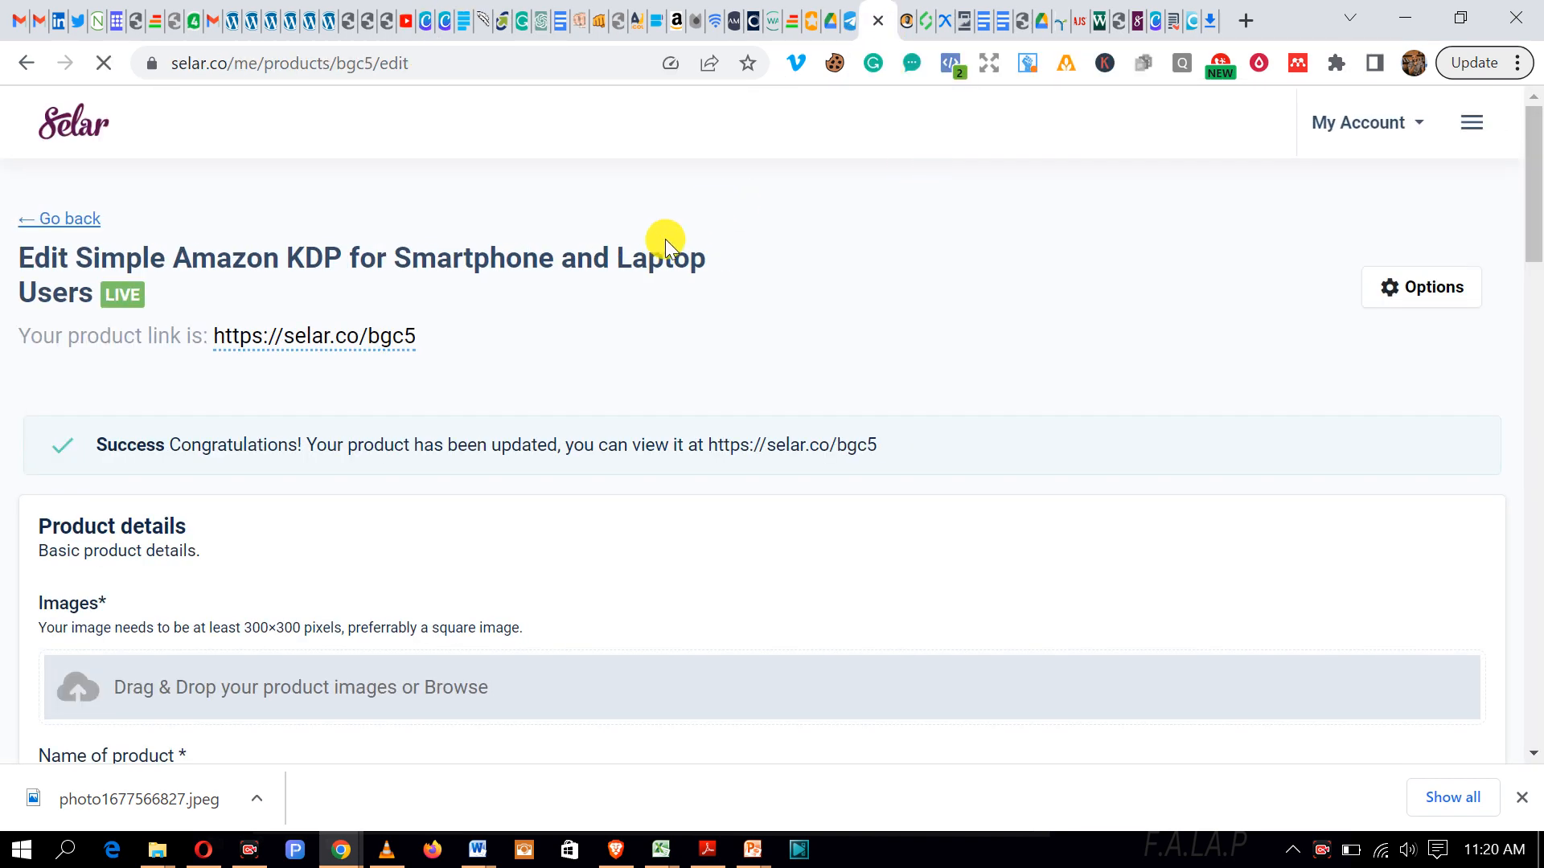
scroll(633, 274, "down", 5)
scroll(633, 277, "up", 7)
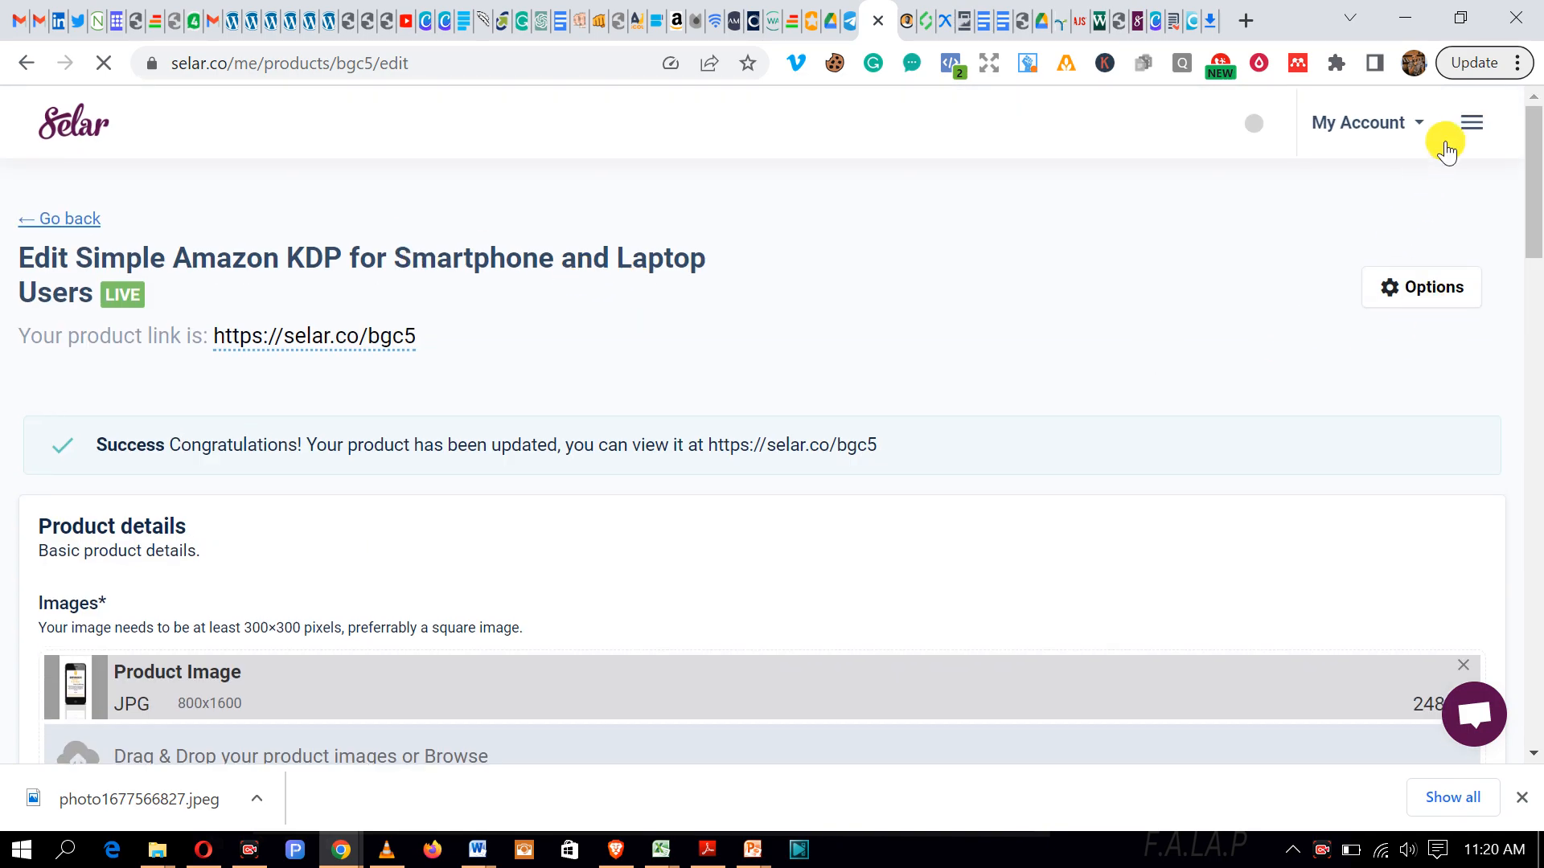
Step: Go to Products > All Products and open the affiliate marketing ebook's actions menu
left_click(1471, 122)
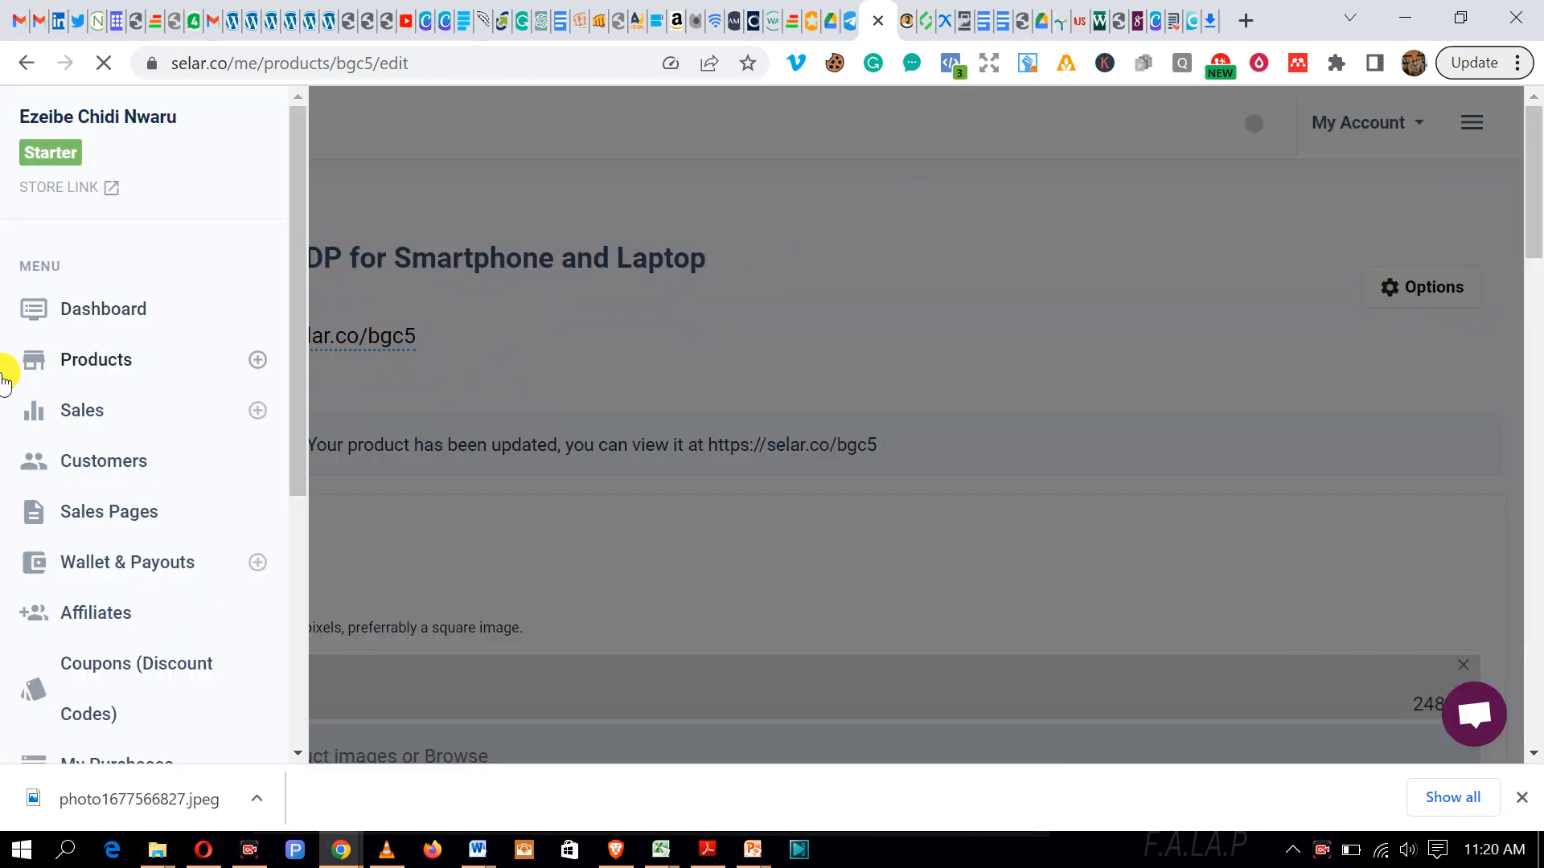
left_click(94, 356)
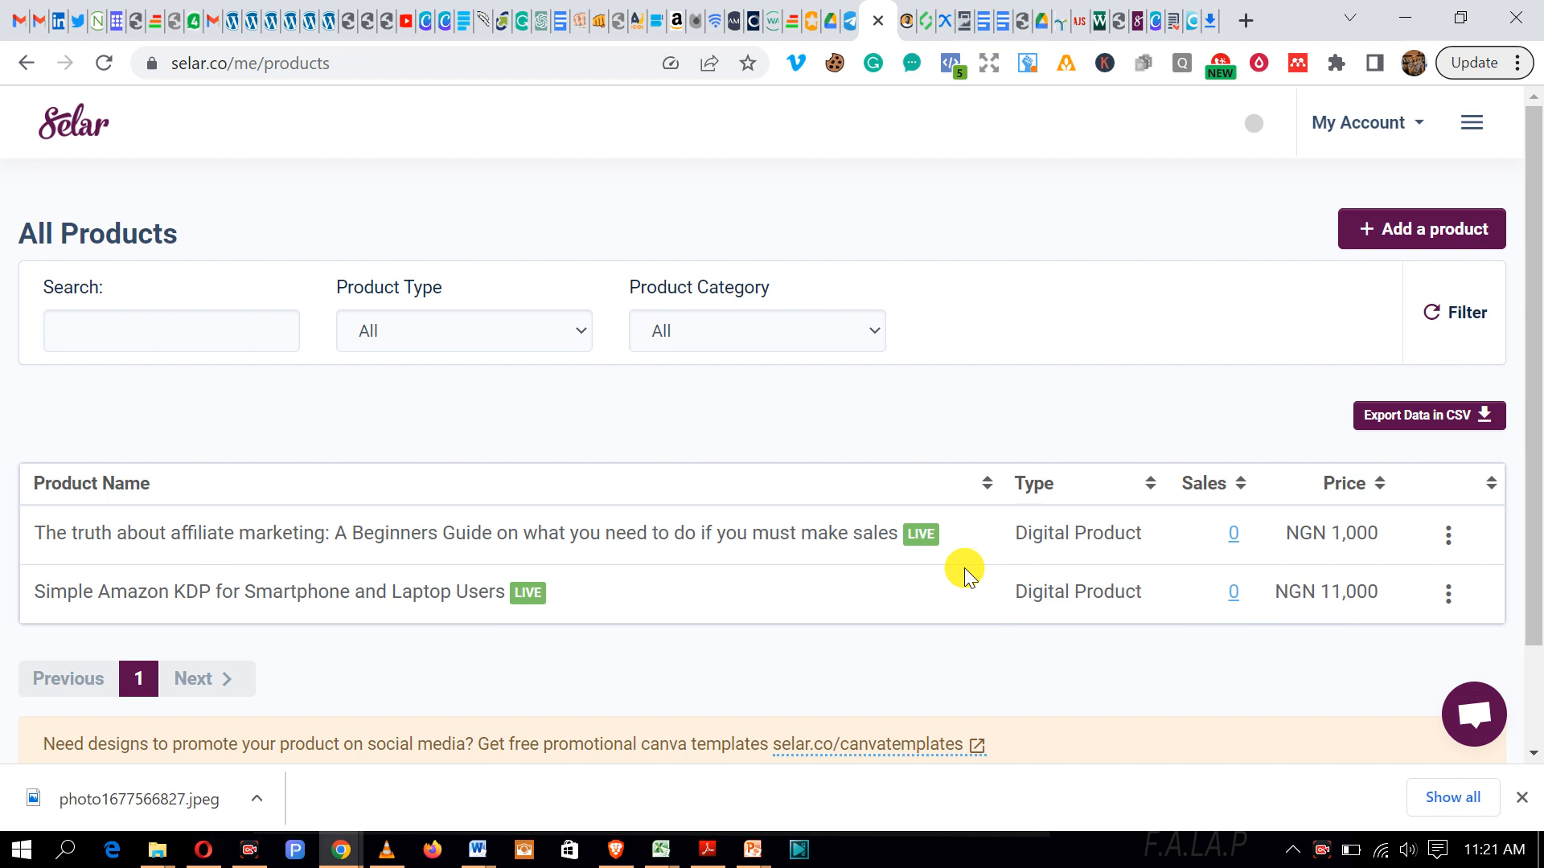
left_click(1449, 535)
scroll(1365, 575, "down", 3)
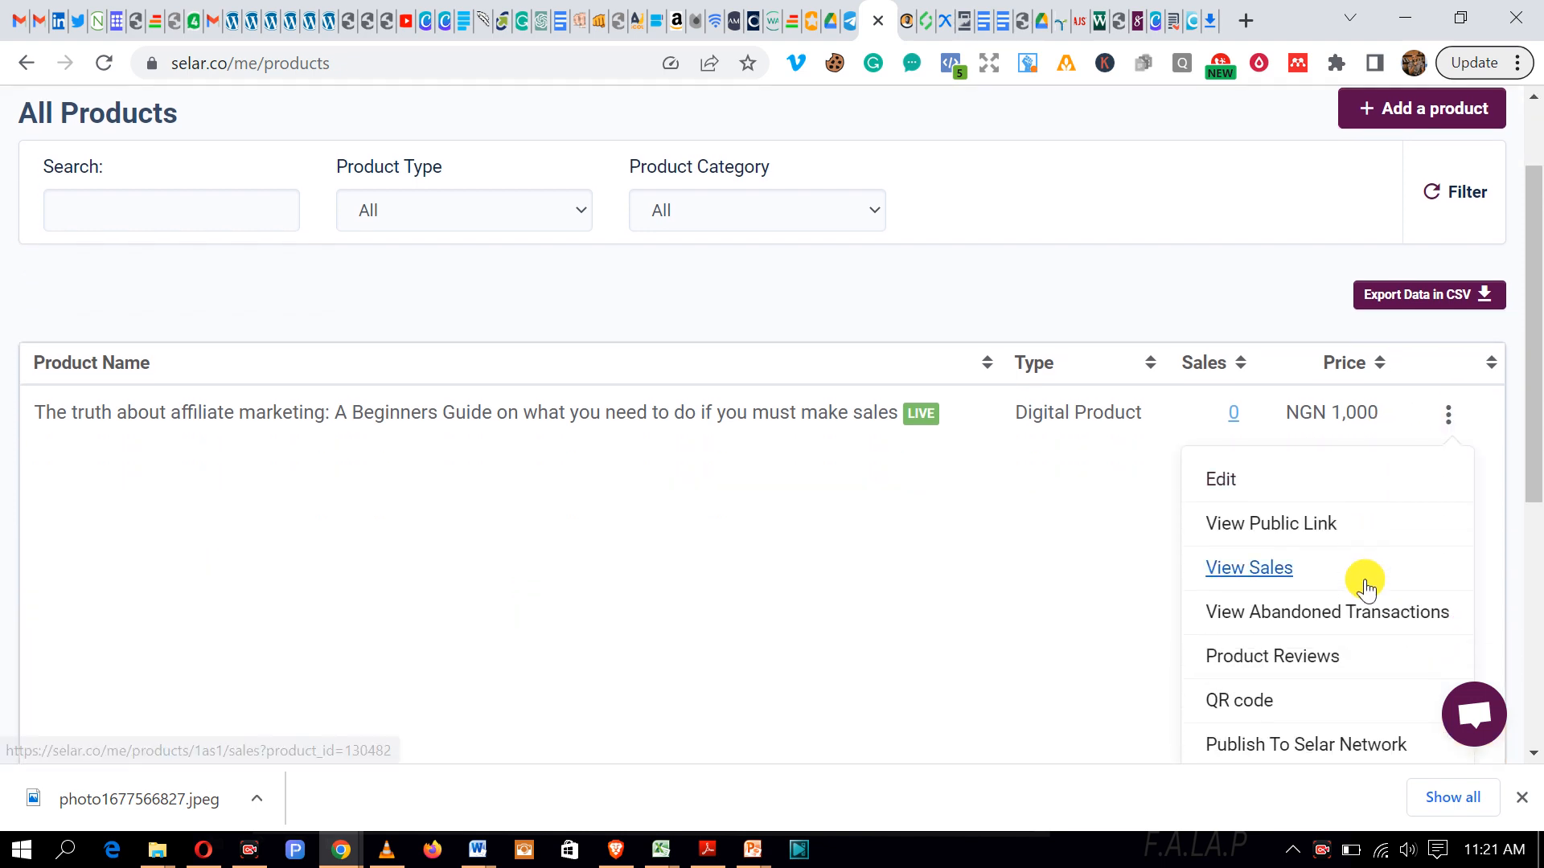
scroll(1365, 589, "down", 2)
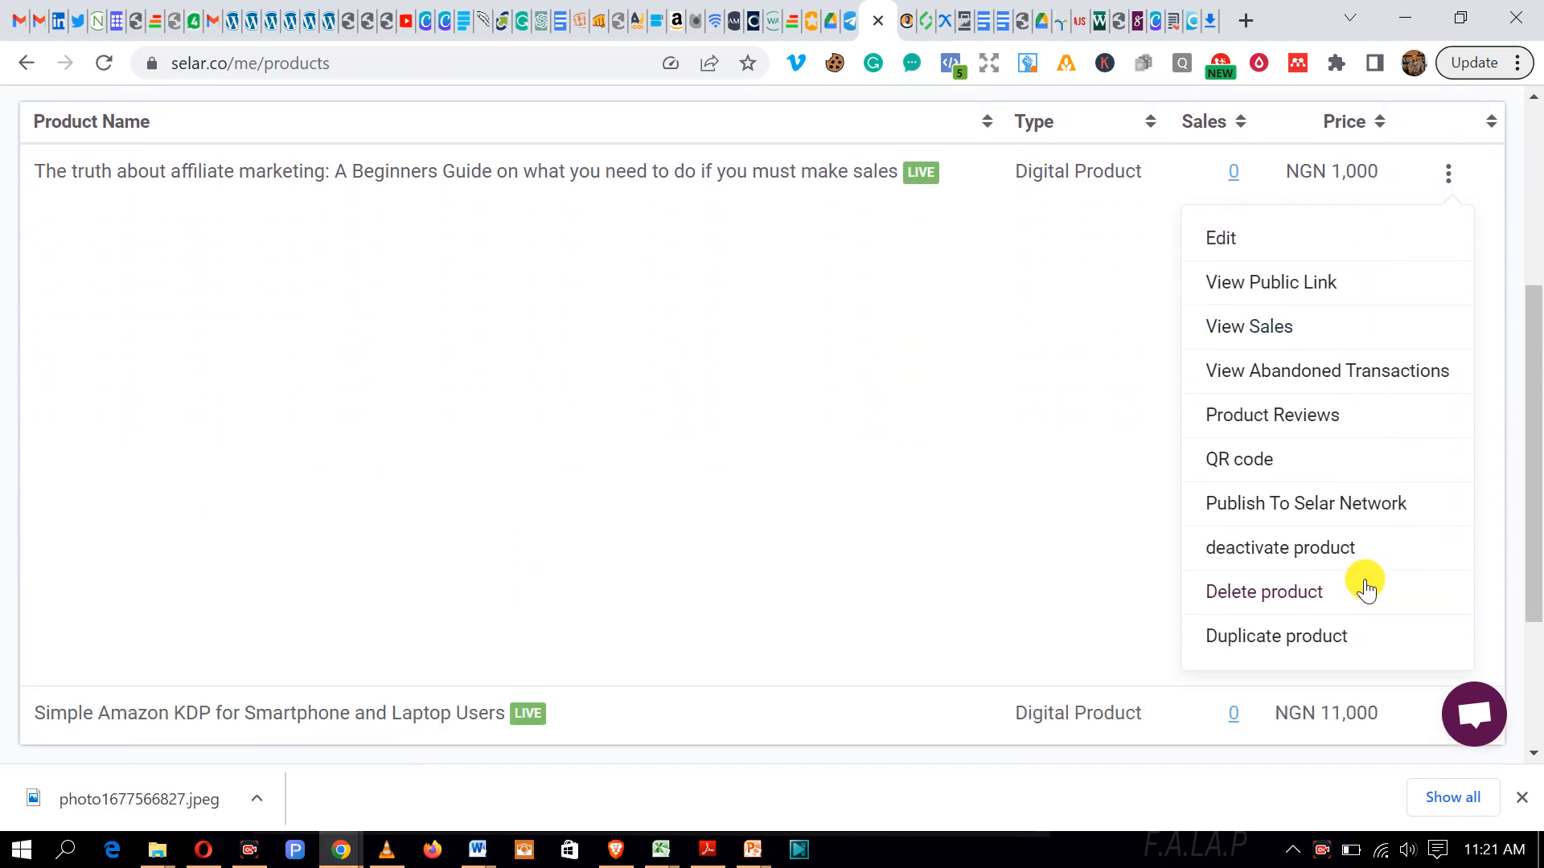
scroll(1365, 589, "up", 2)
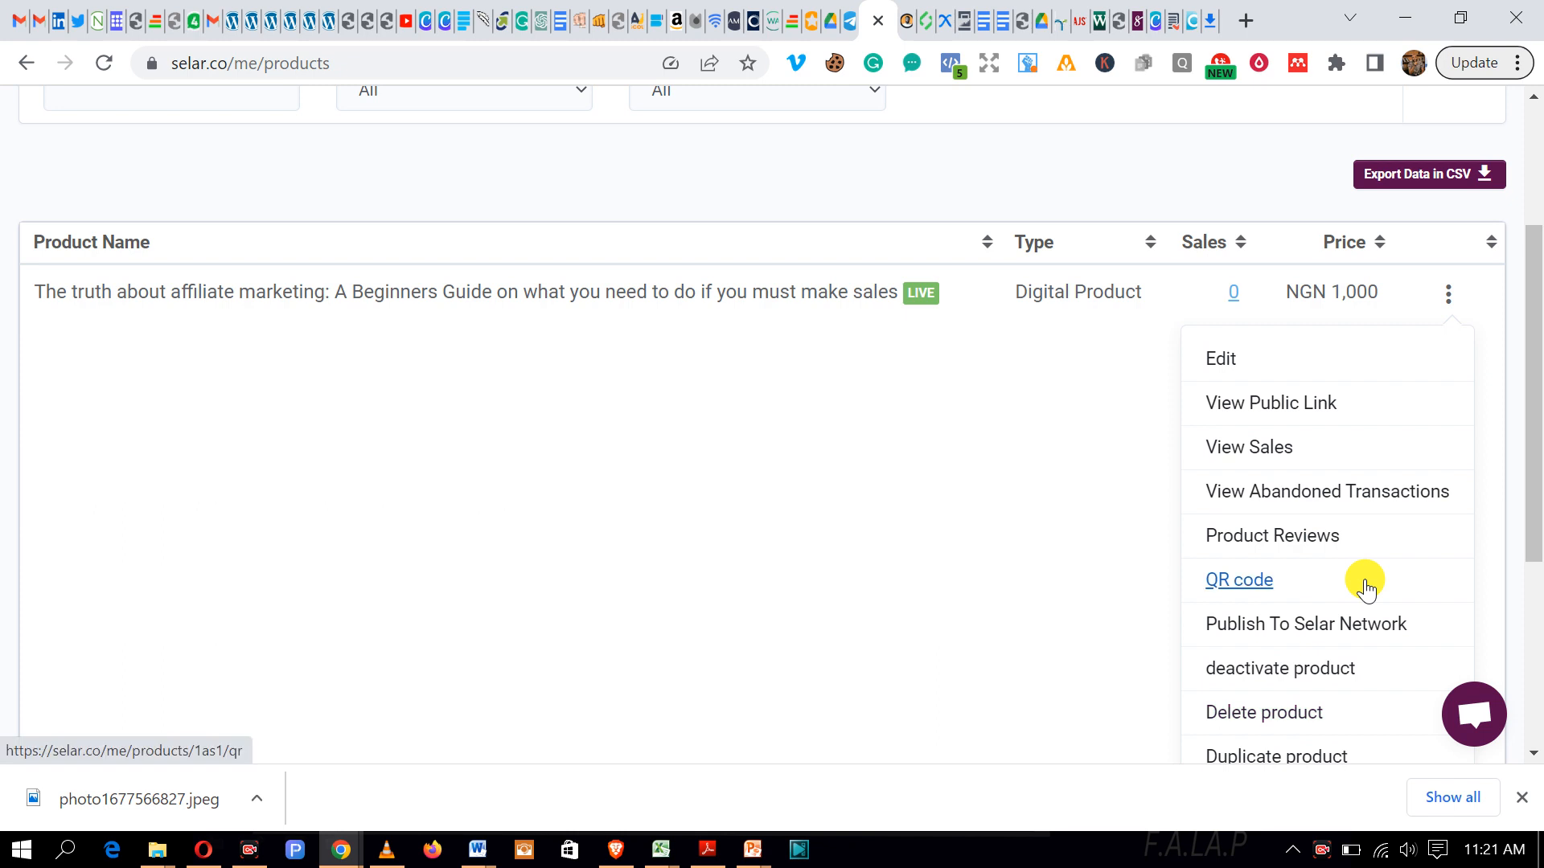
Step: Open the ebook's public page, select its selar.co/1as1 address, and return to the Thrive editor window
left_click(1277, 404)
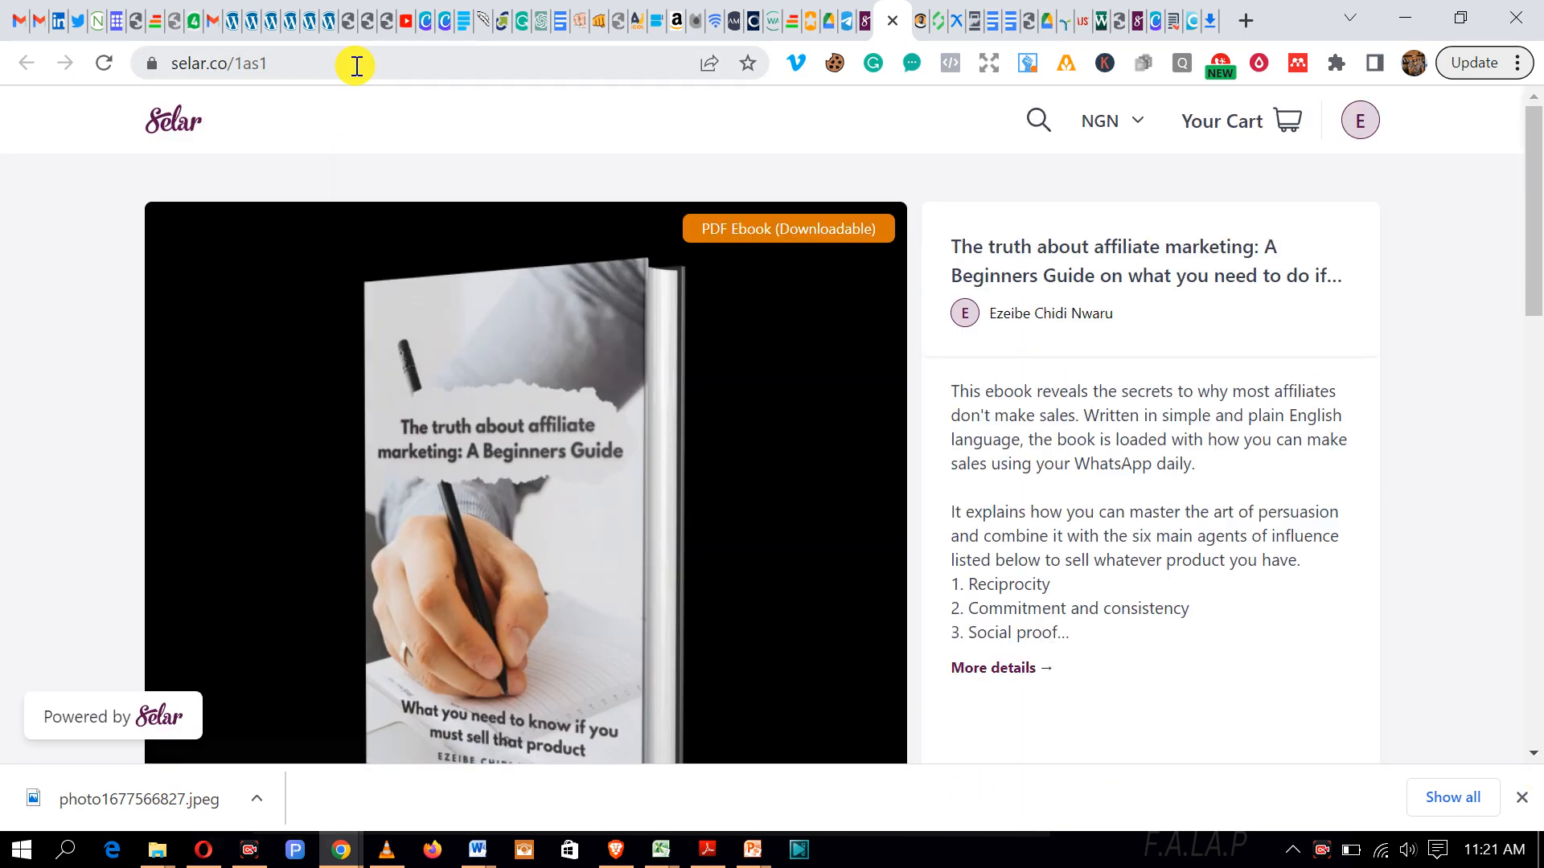
scroll(480, 204, "down", 6)
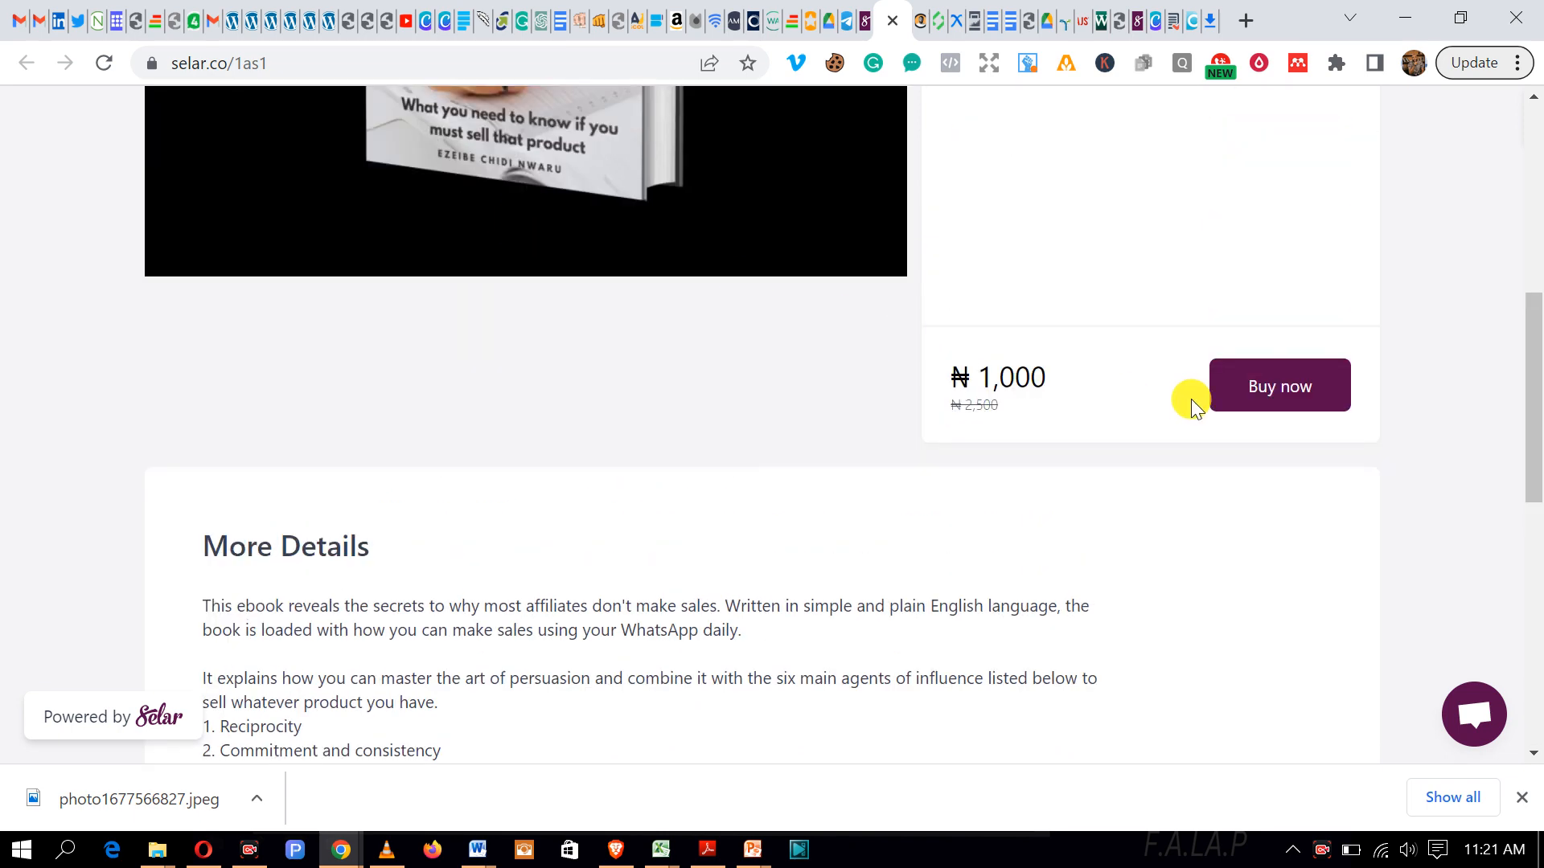
right_click(1280, 389)
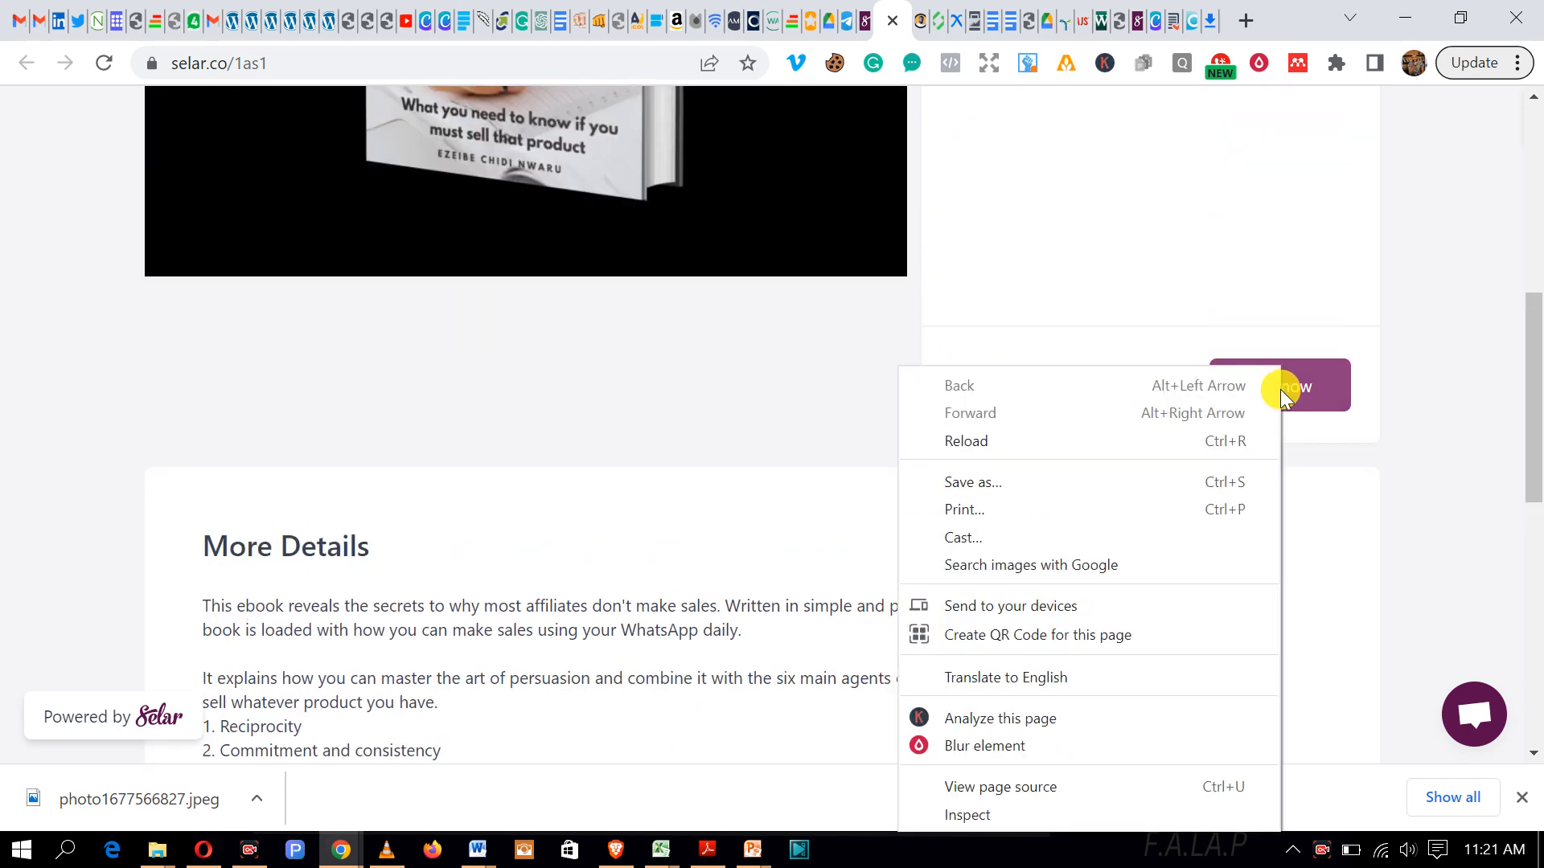
left_click(1437, 427)
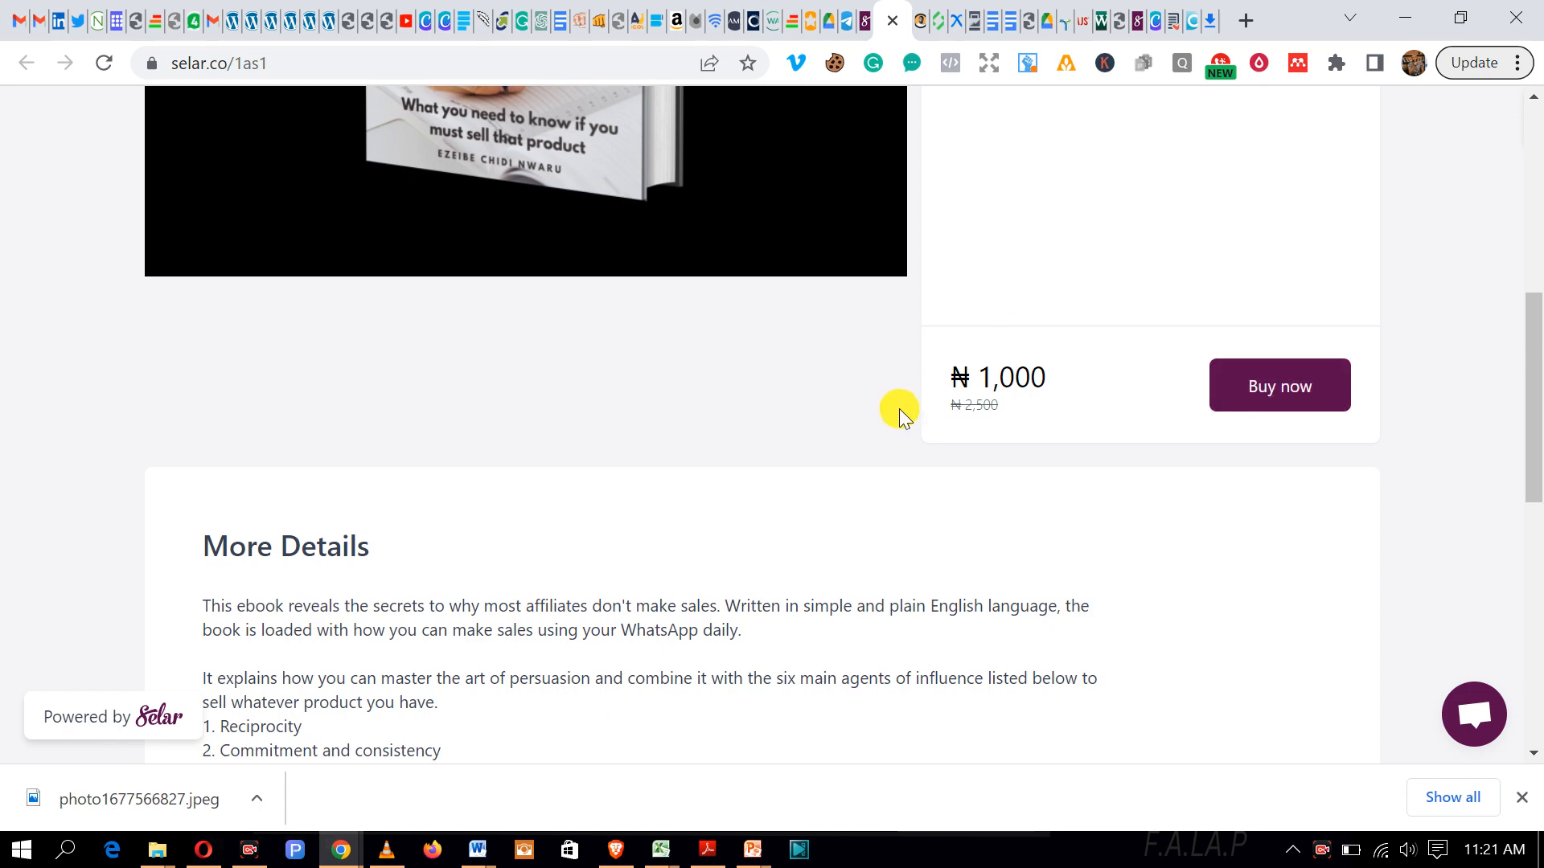
scroll(896, 410, "up", 6)
left_click(308, 58)
key("ctrl+c")
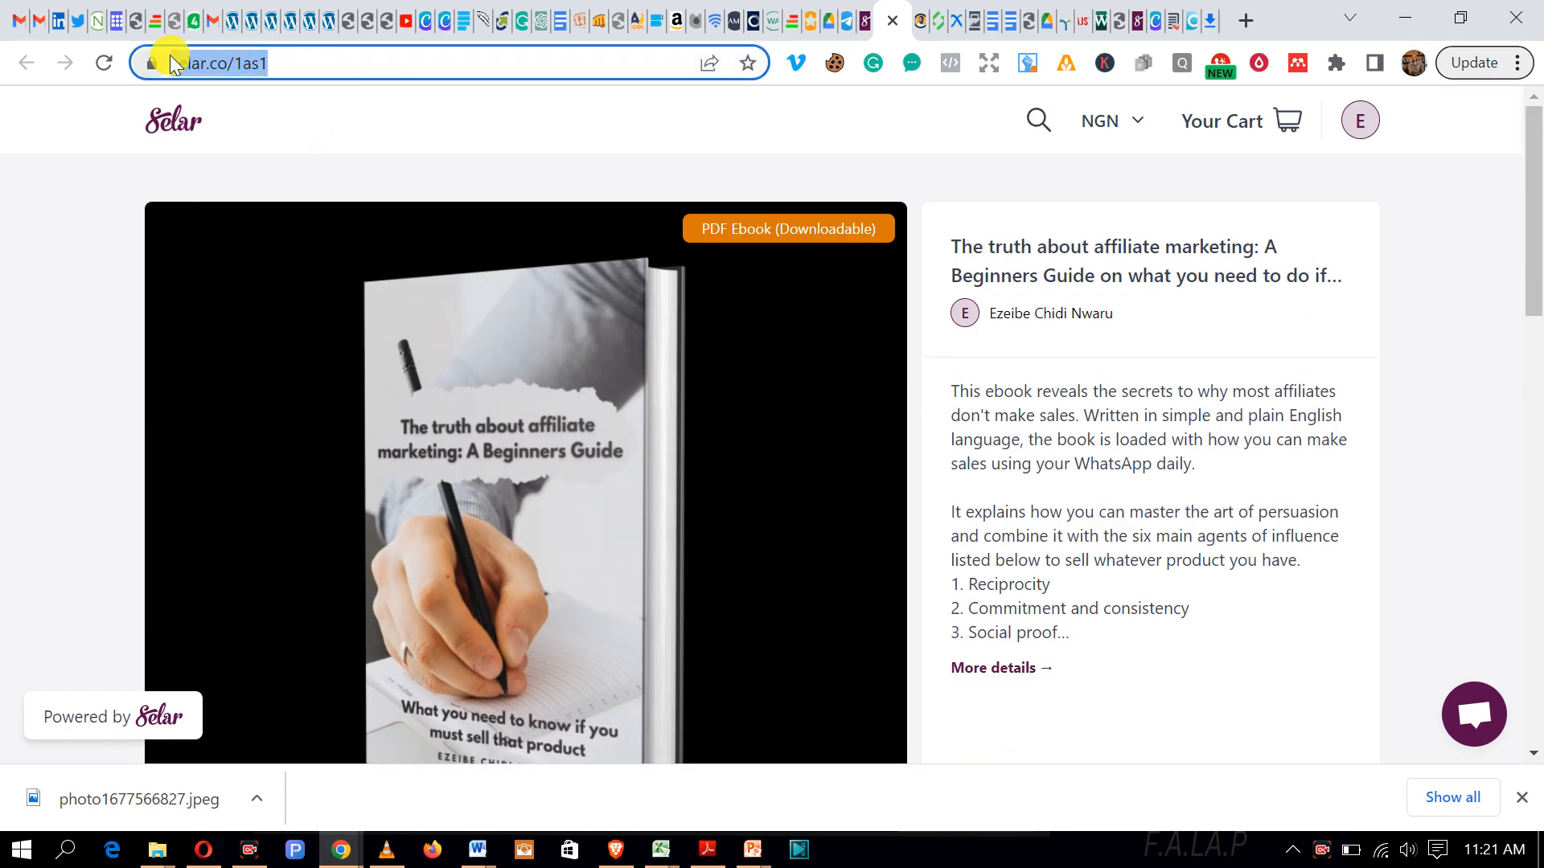
left_click(342, 853)
left_click(205, 770)
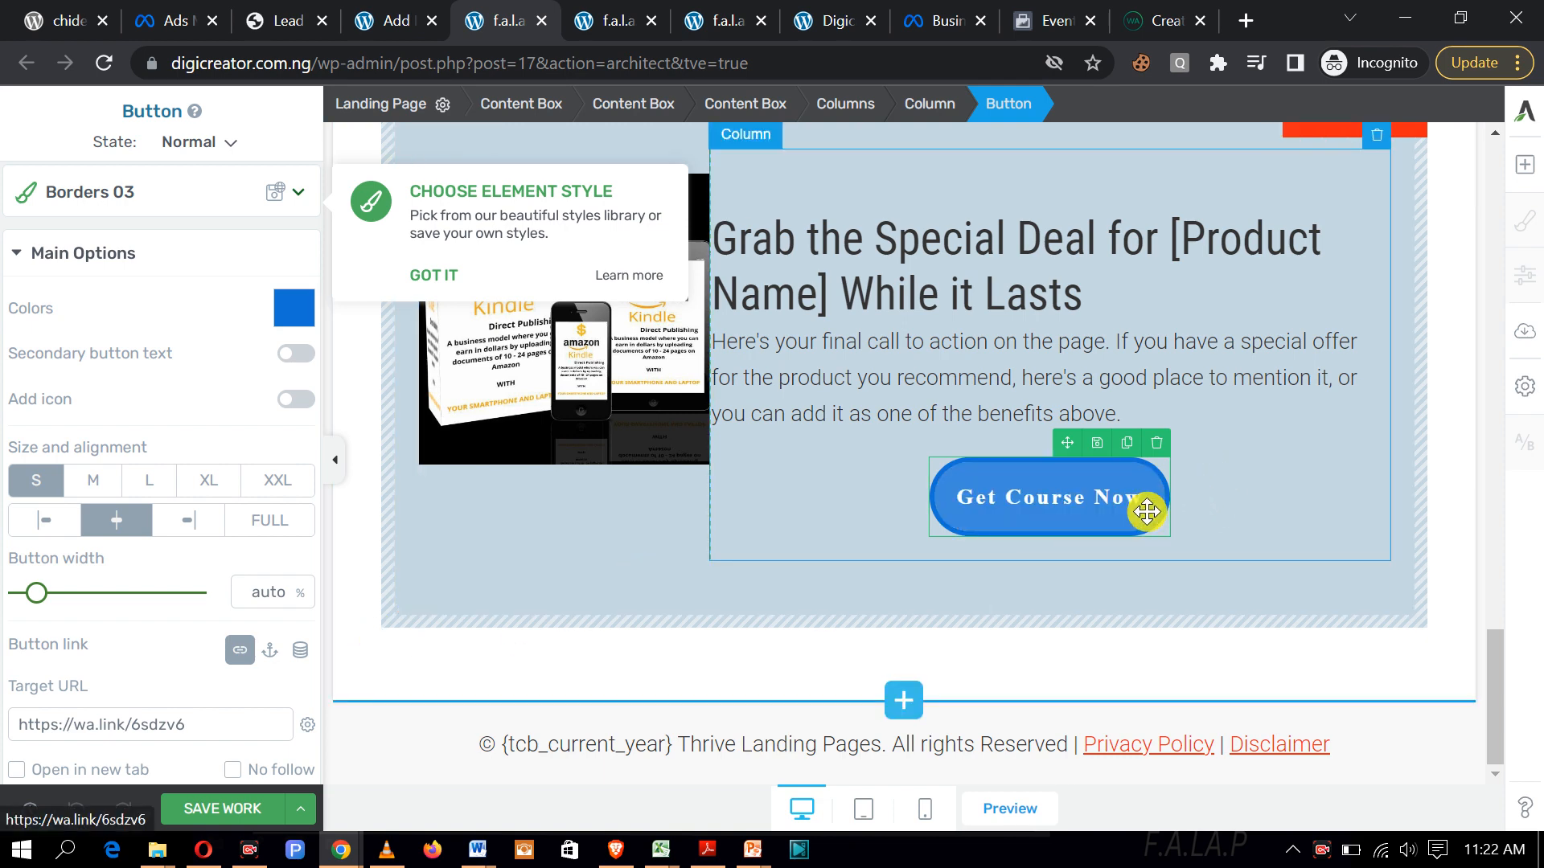
scroll(231, 672, "down", 2)
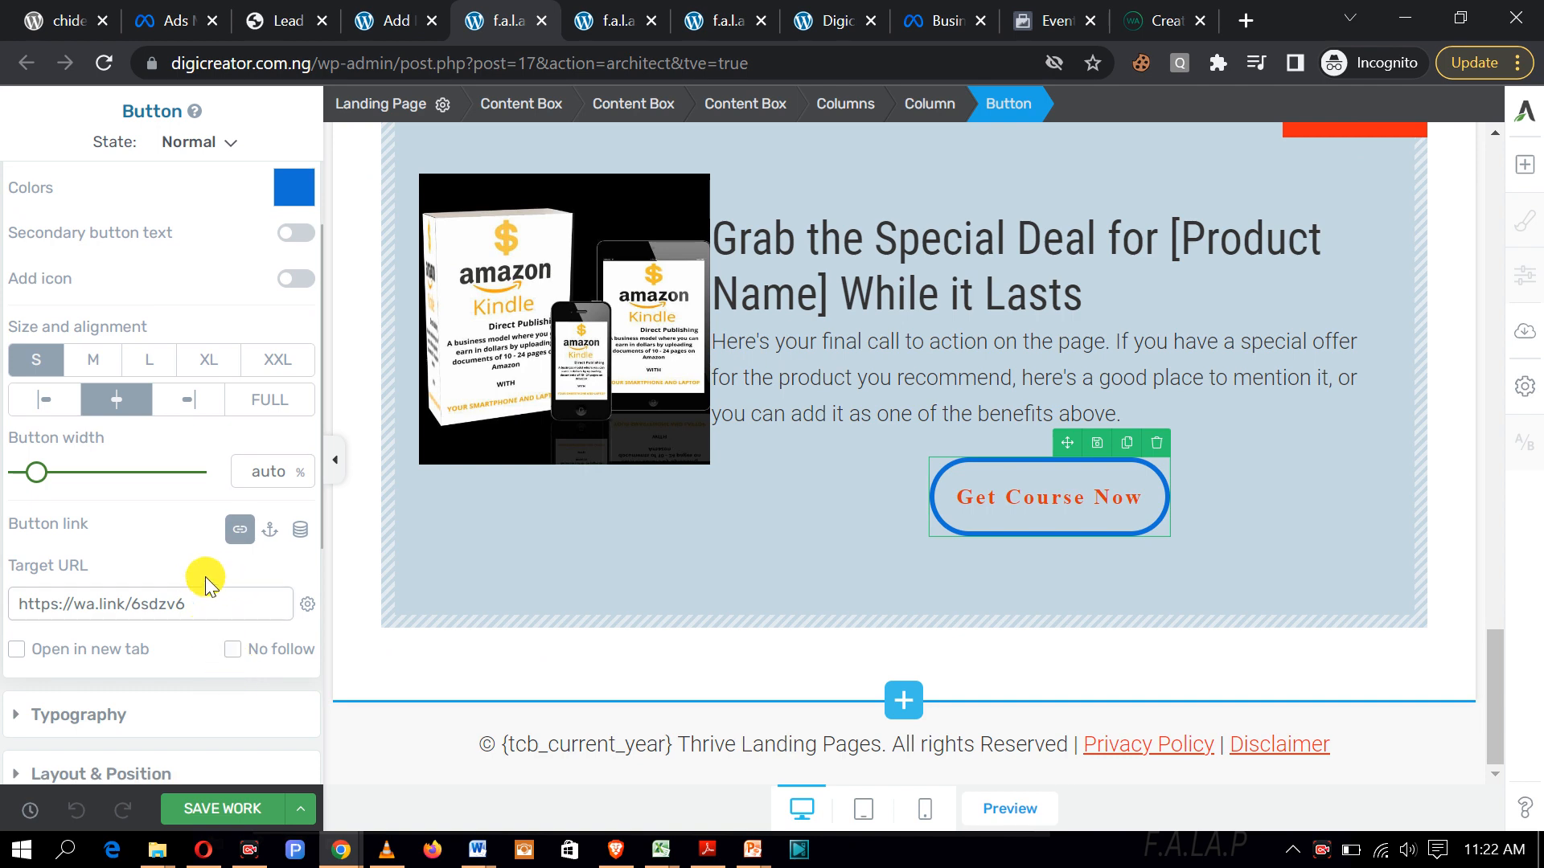
left_click(202, 599)
key("ctrl+a")
key("BackSpace")
key("ctrl+v")
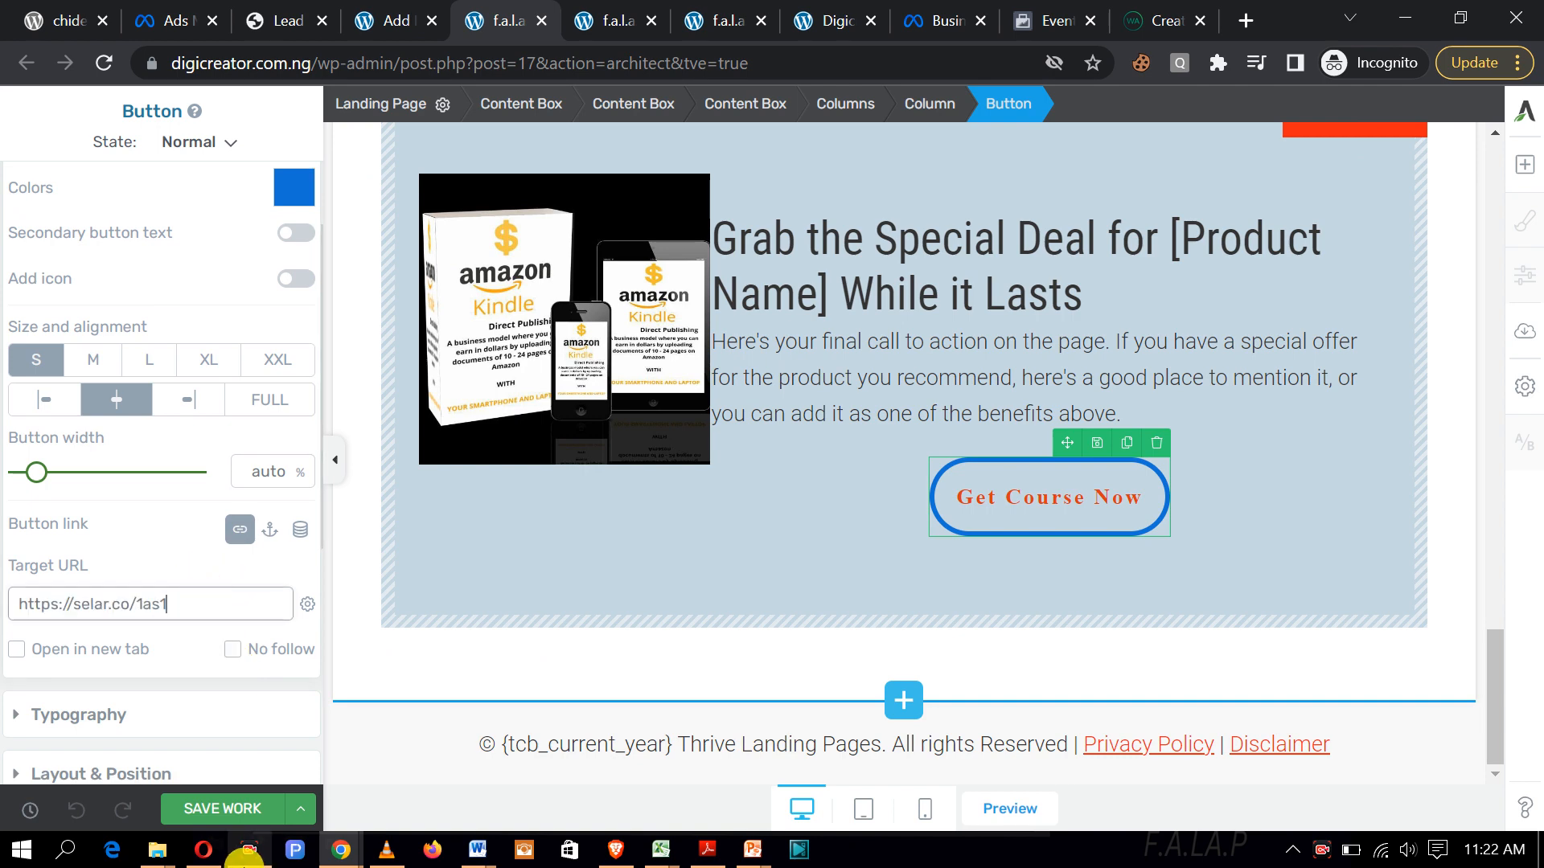
left_click(241, 807)
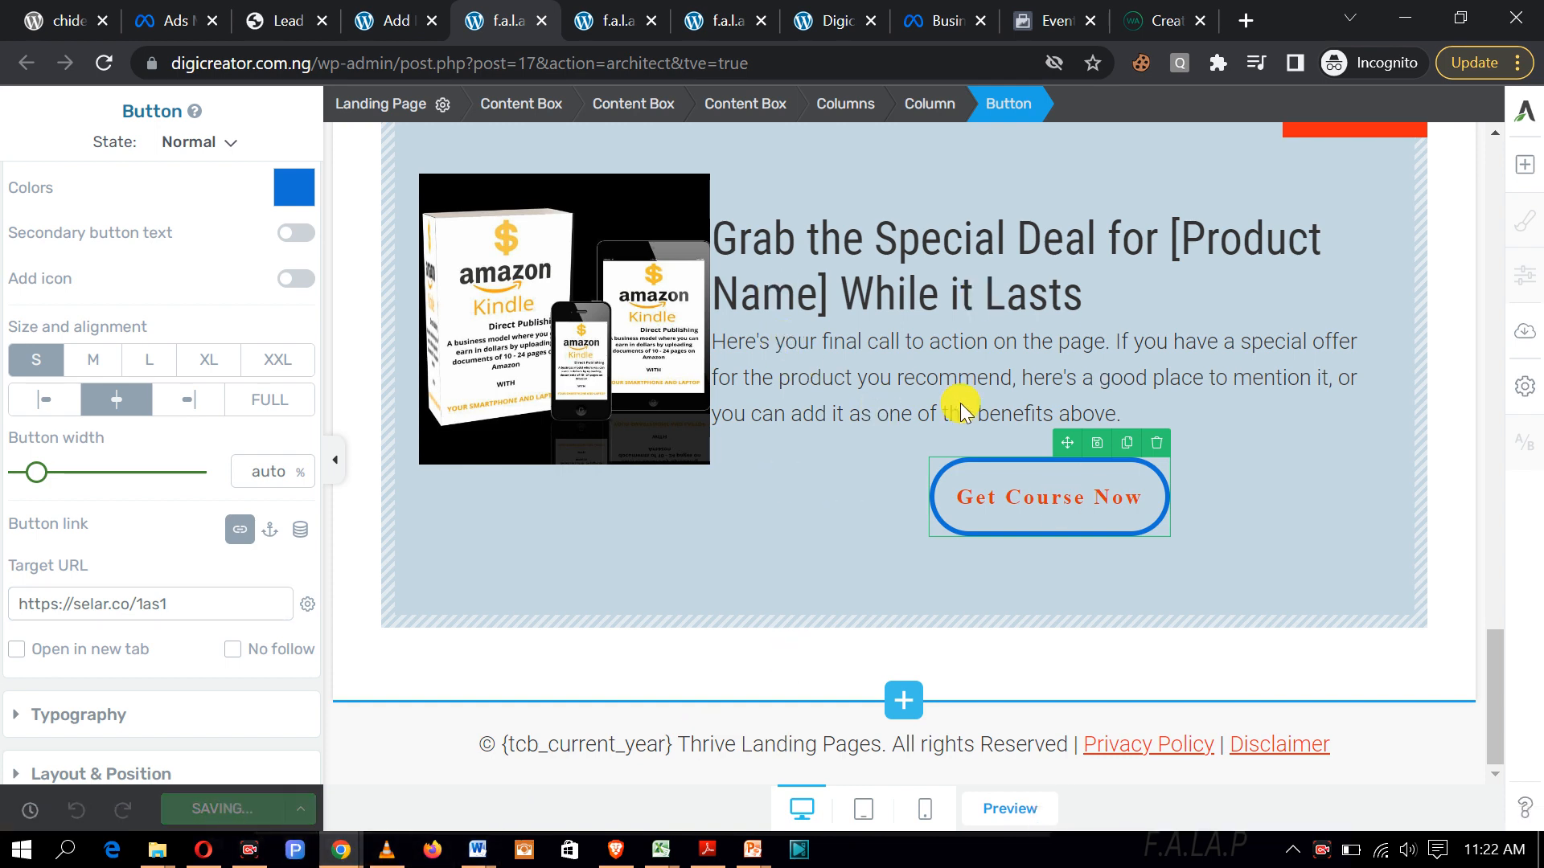
scroll(925, 394, "up", 5)
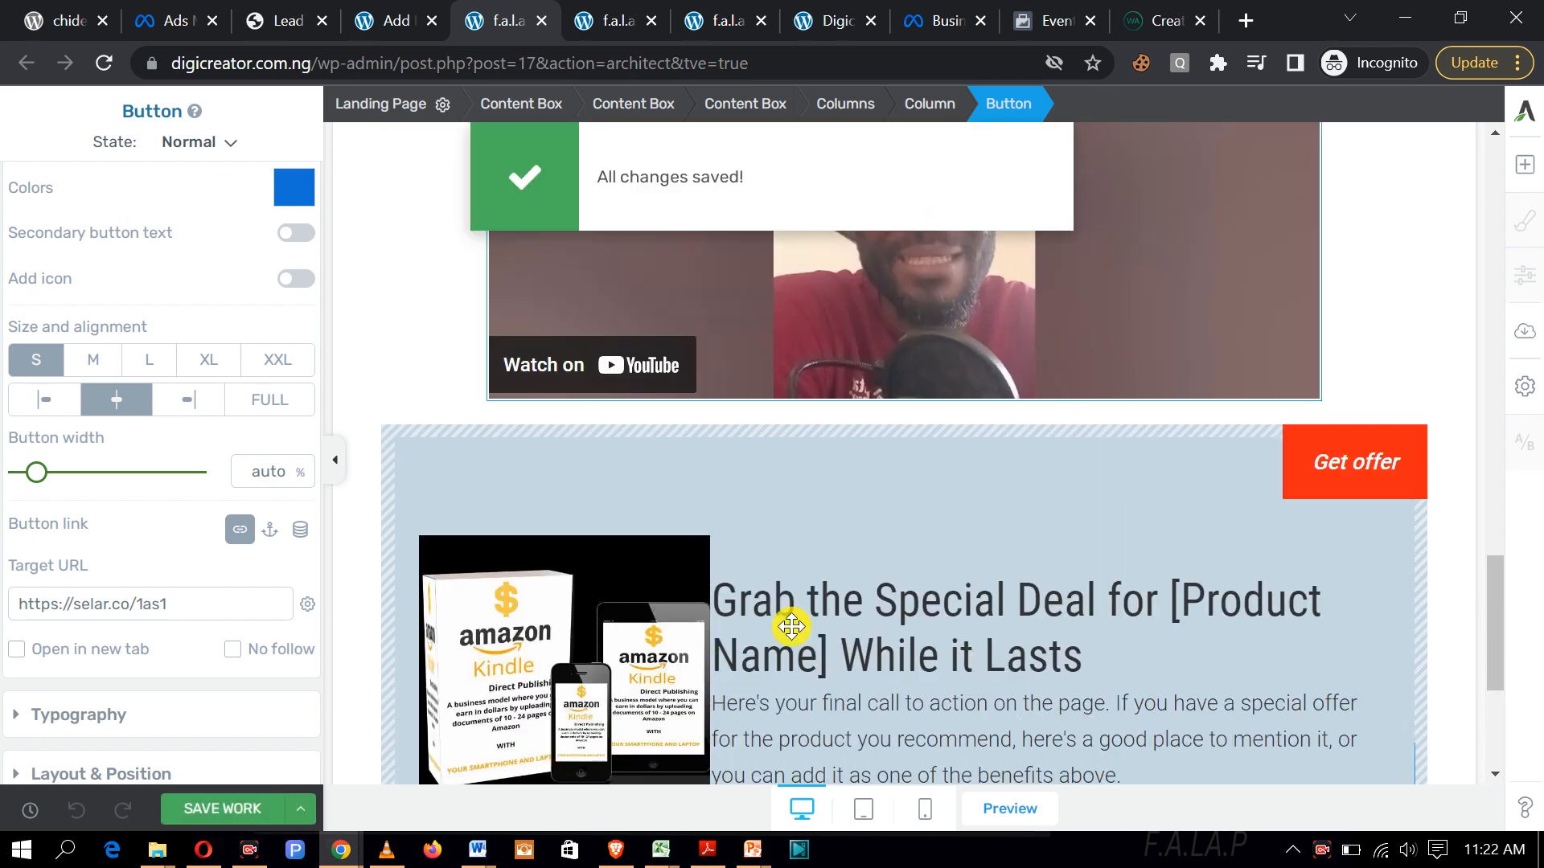
Step: Reload the live preview, follow Get Course Now to the Selar ebook page, and click Buy now
left_click(617, 26)
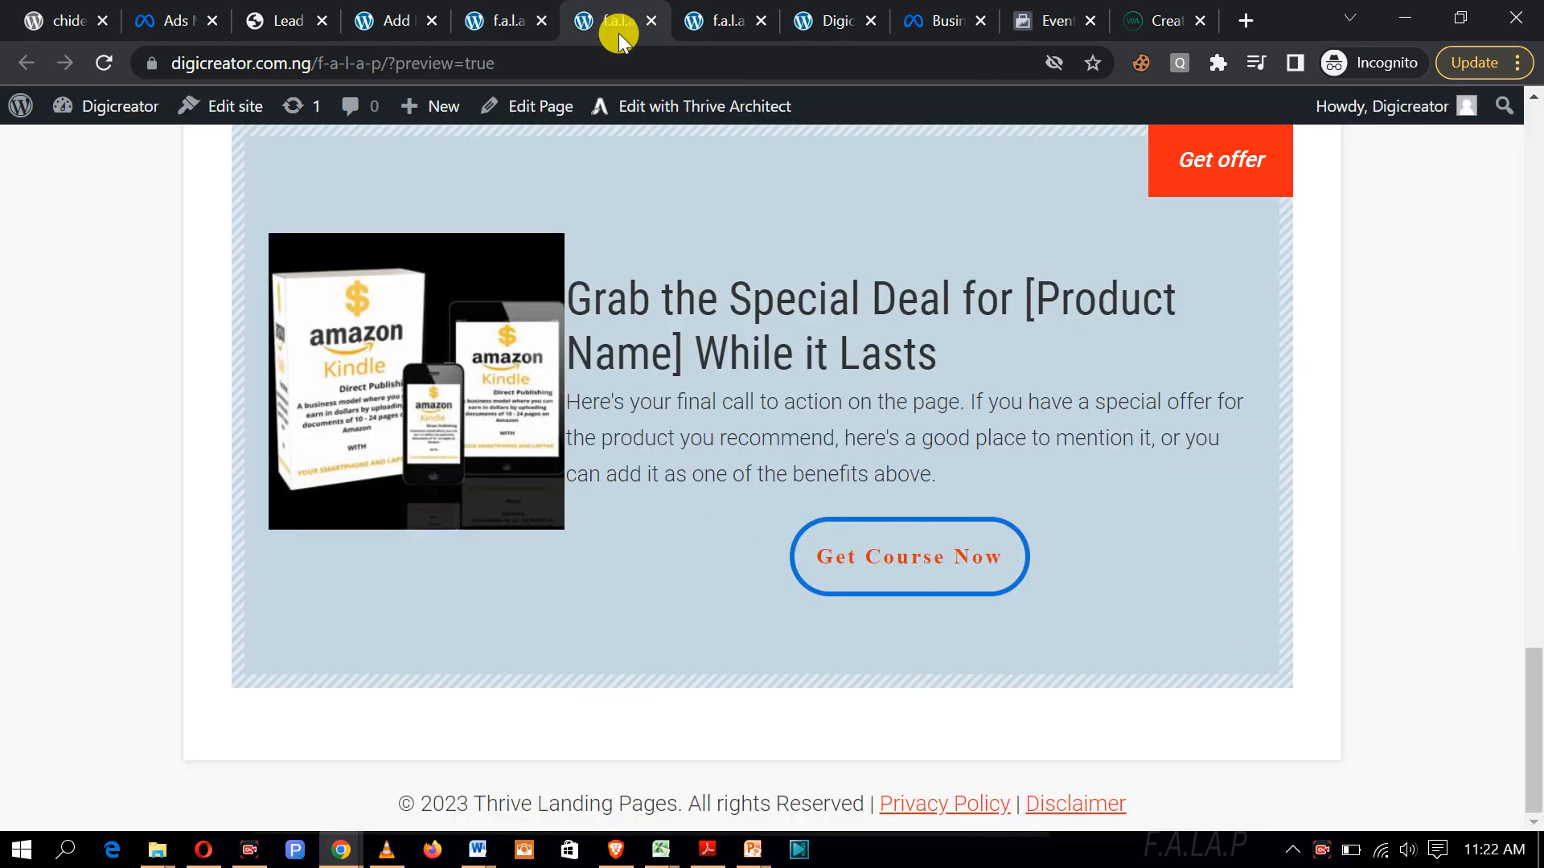
left_click(92, 58)
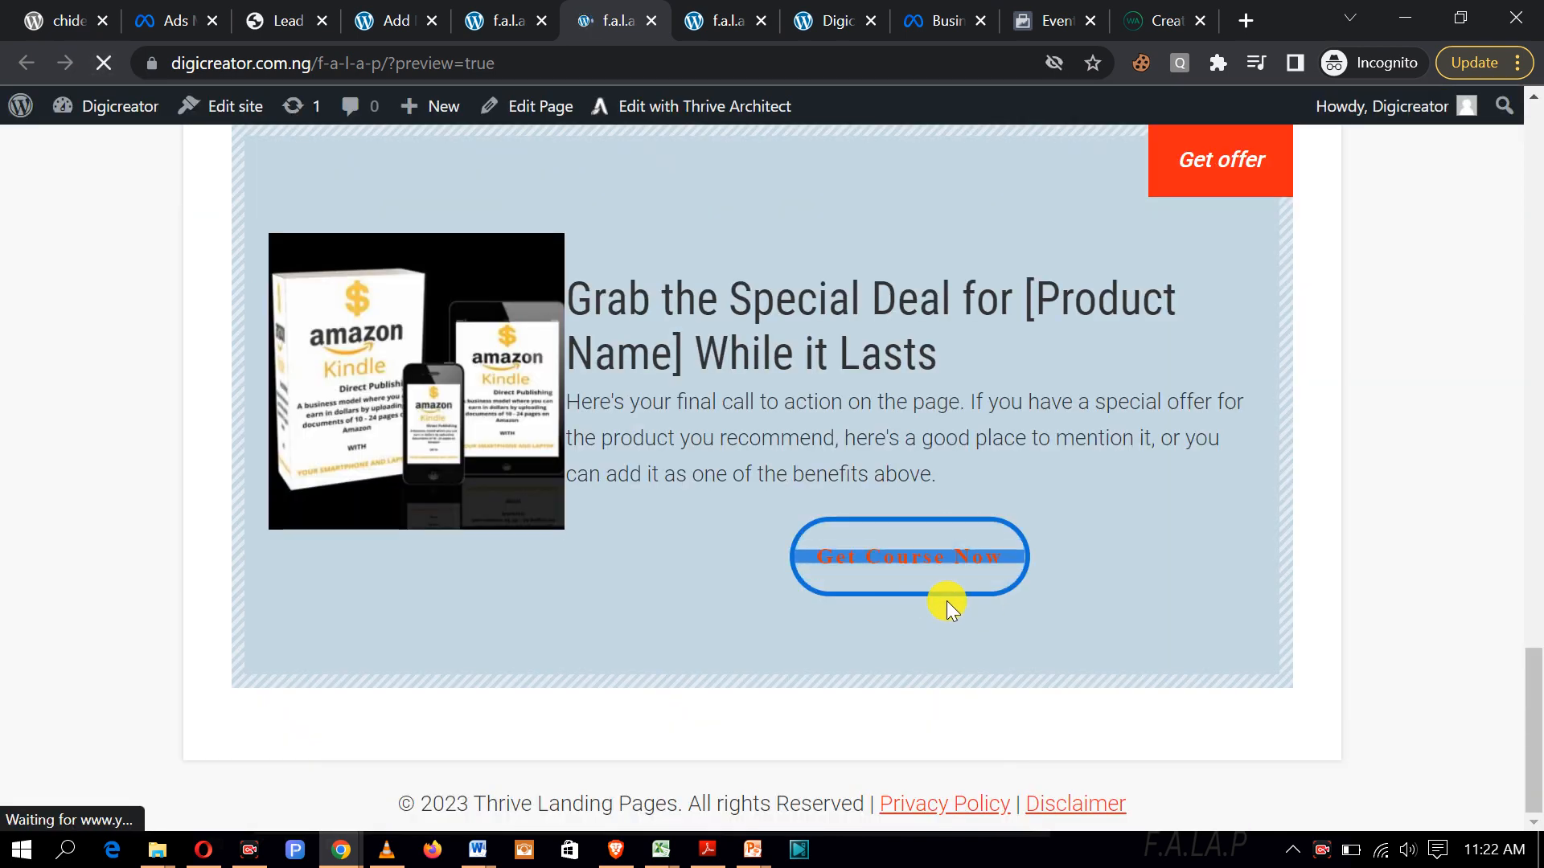
left_click(989, 580)
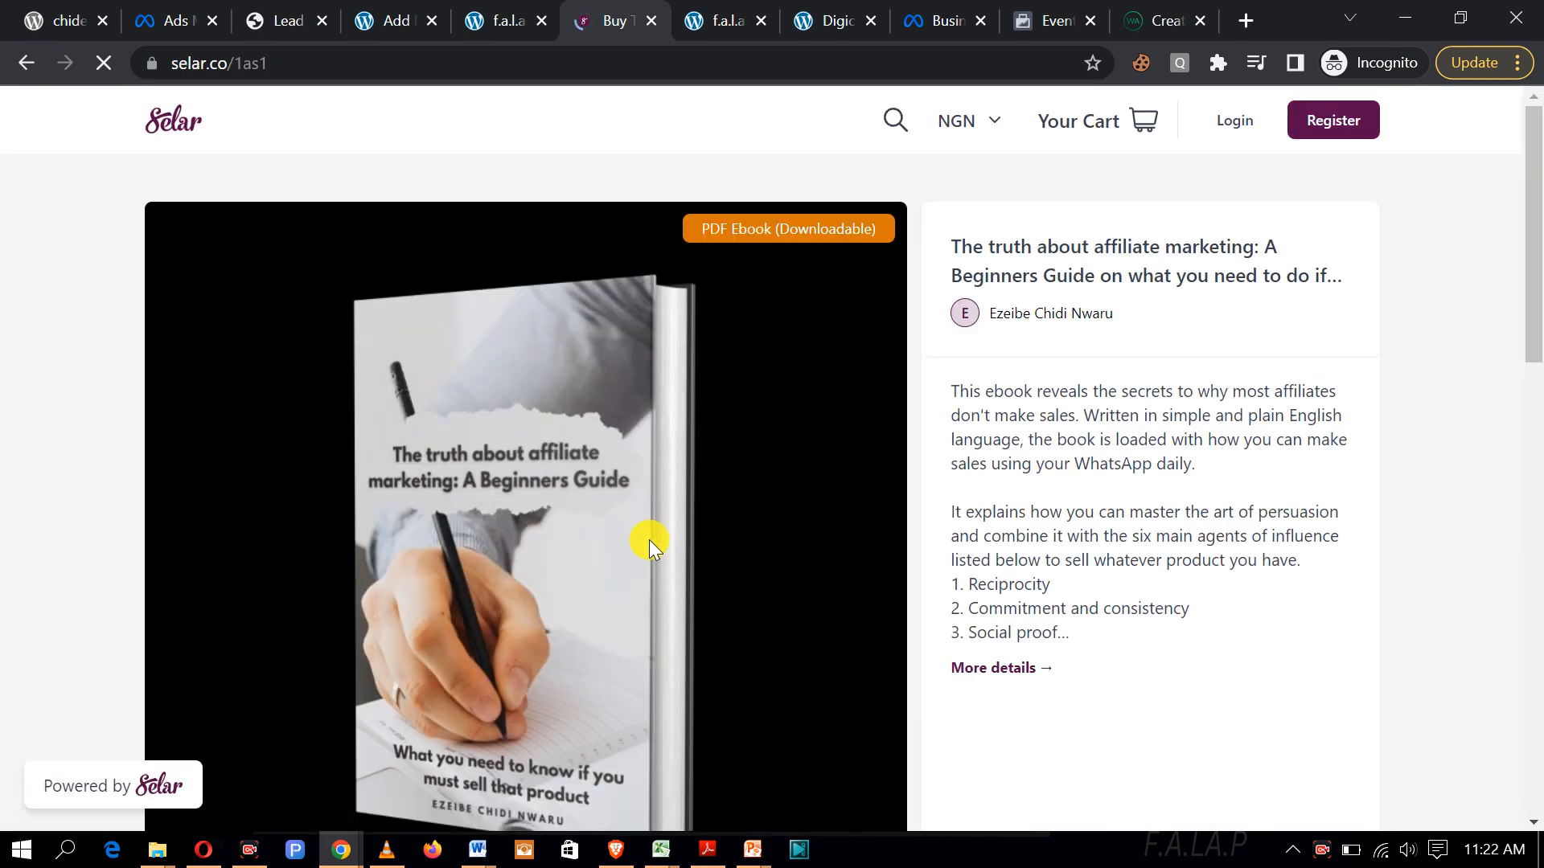
scroll(817, 522, "down", 7)
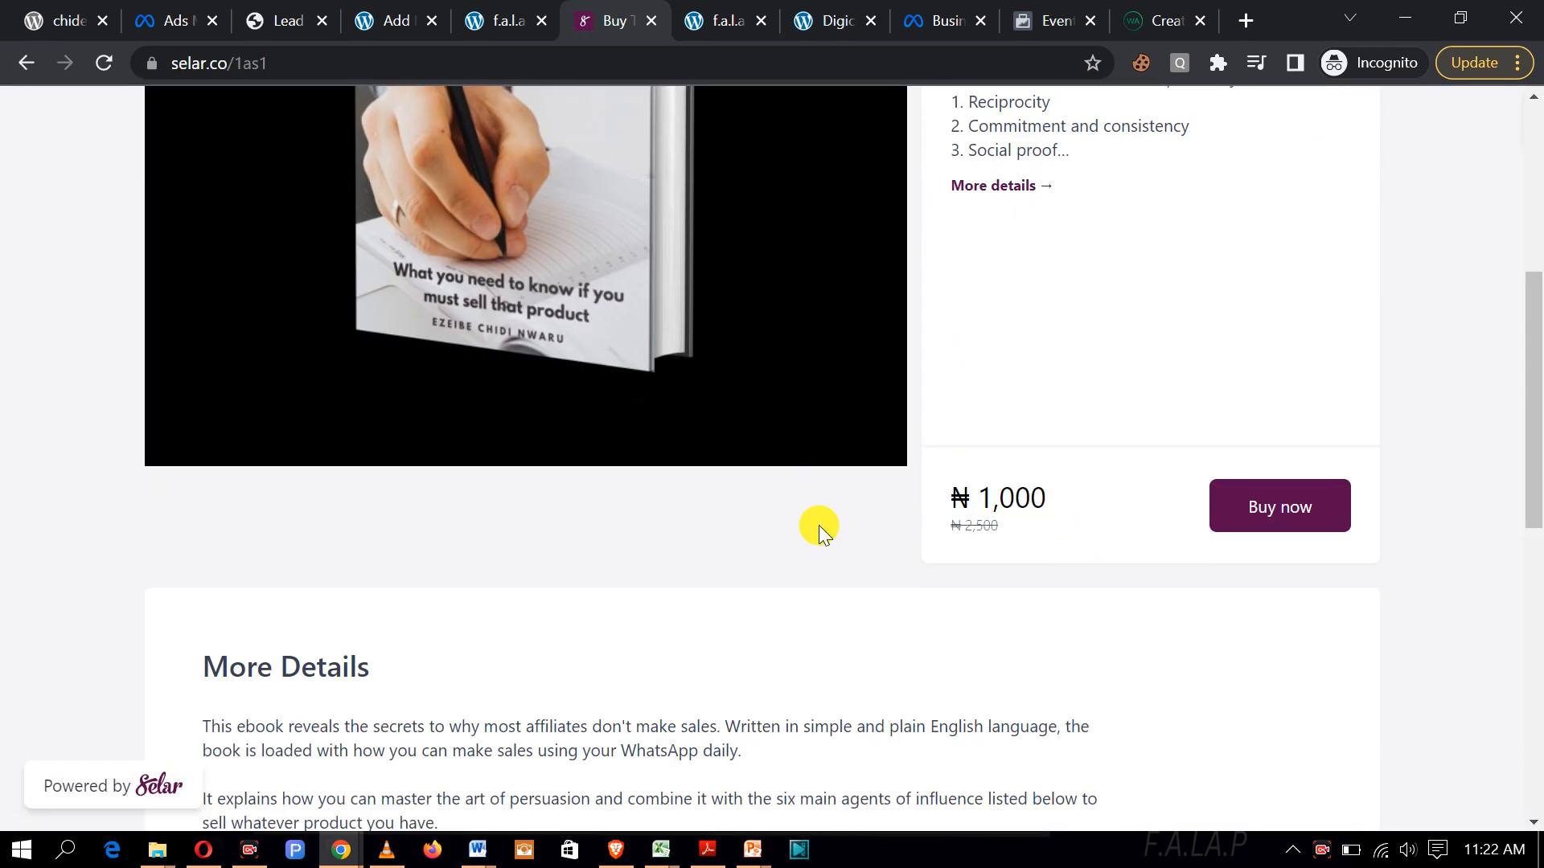
left_click(1278, 402)
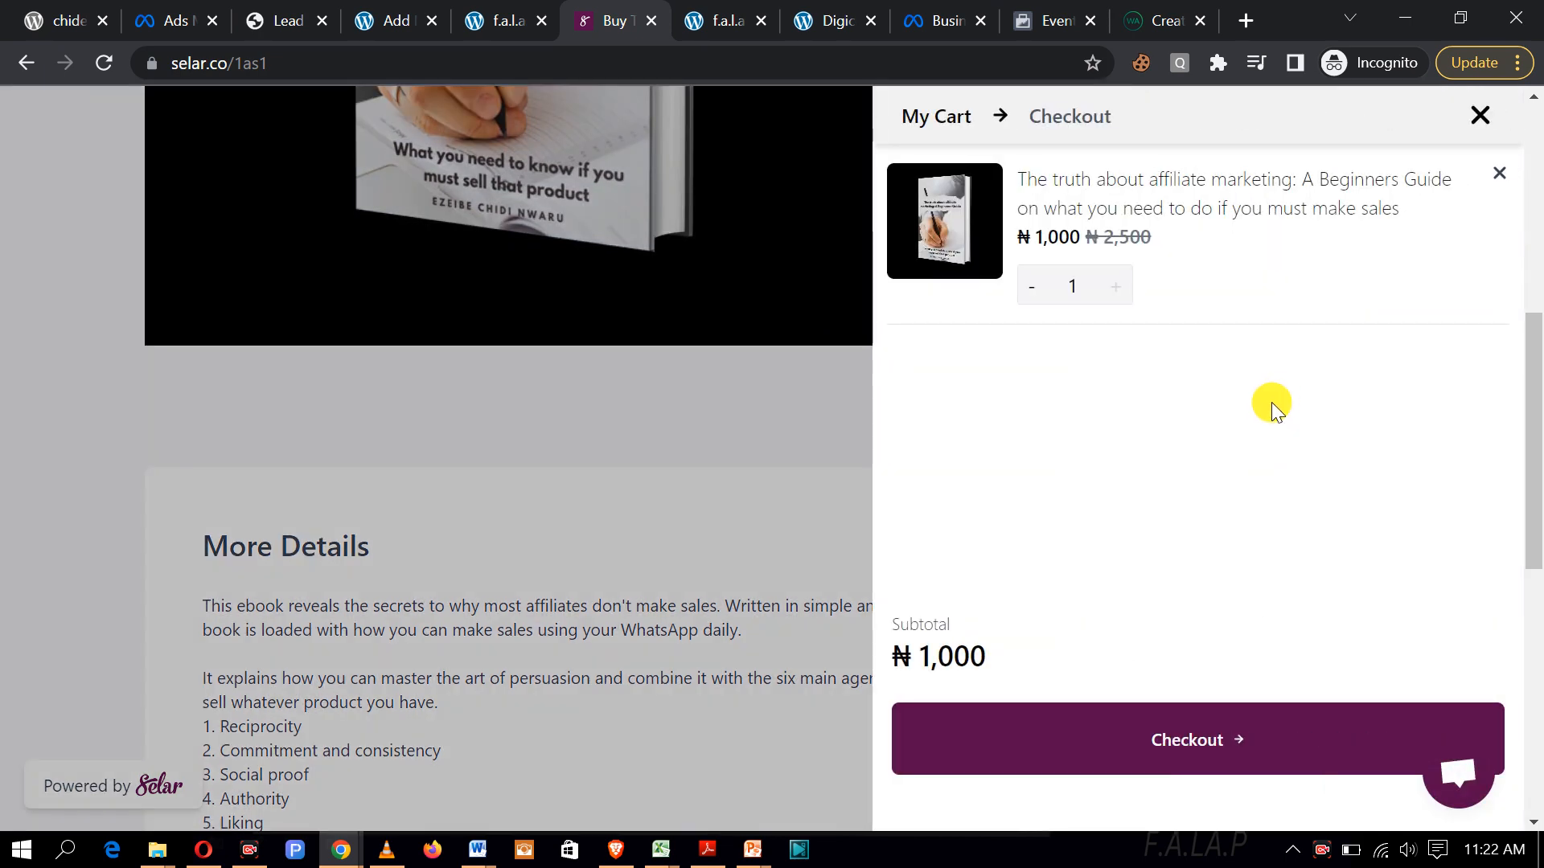
scroll(1223, 483, "down", 4)
Step: Proceed to checkout and fill in the buyer's name and email address fields
left_click(1230, 728)
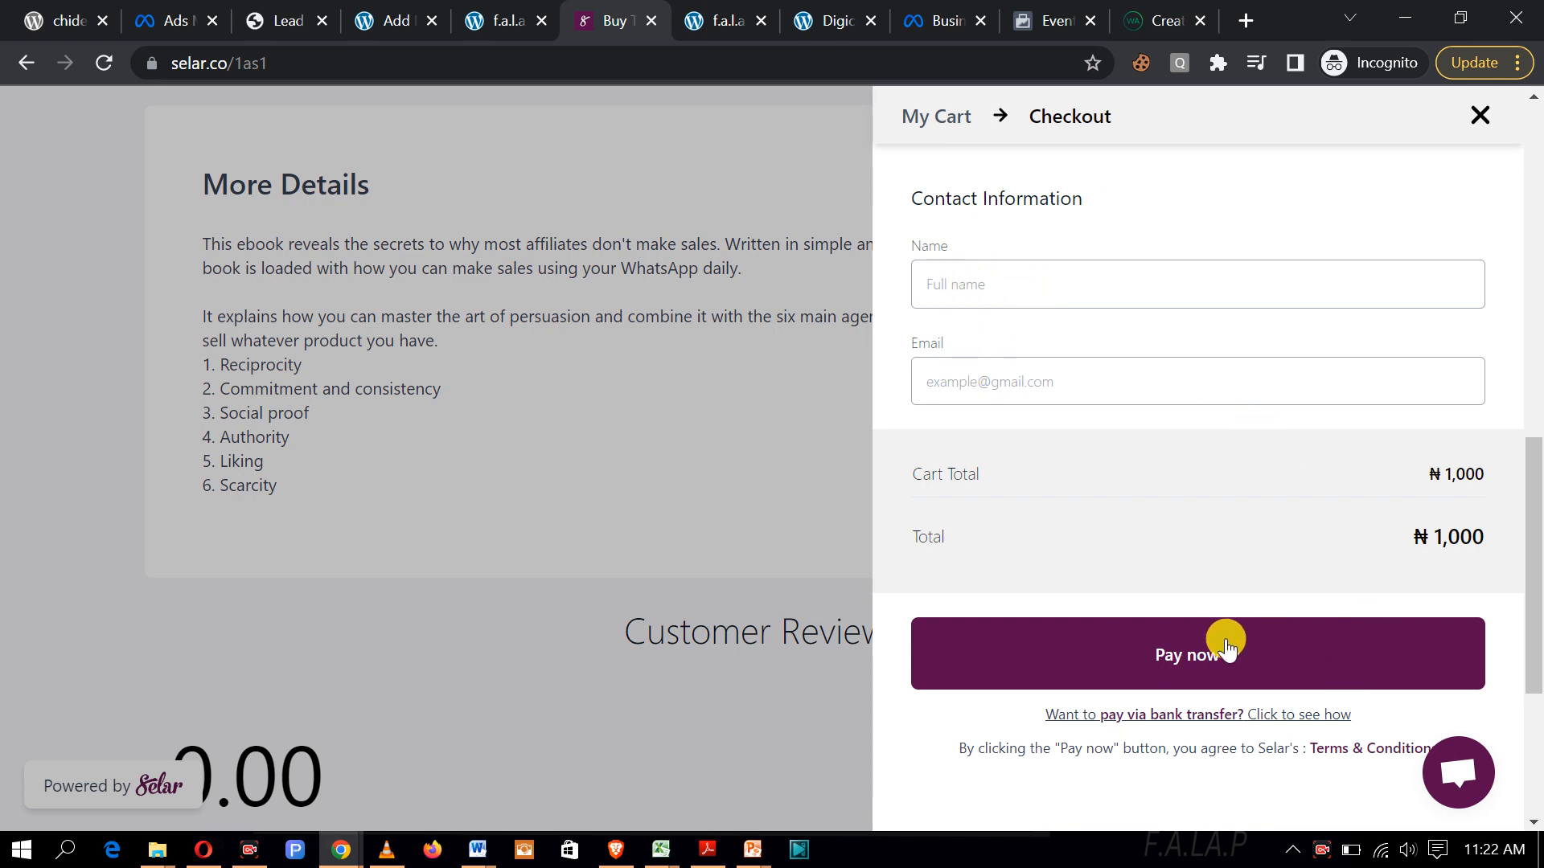
left_click(1026, 292)
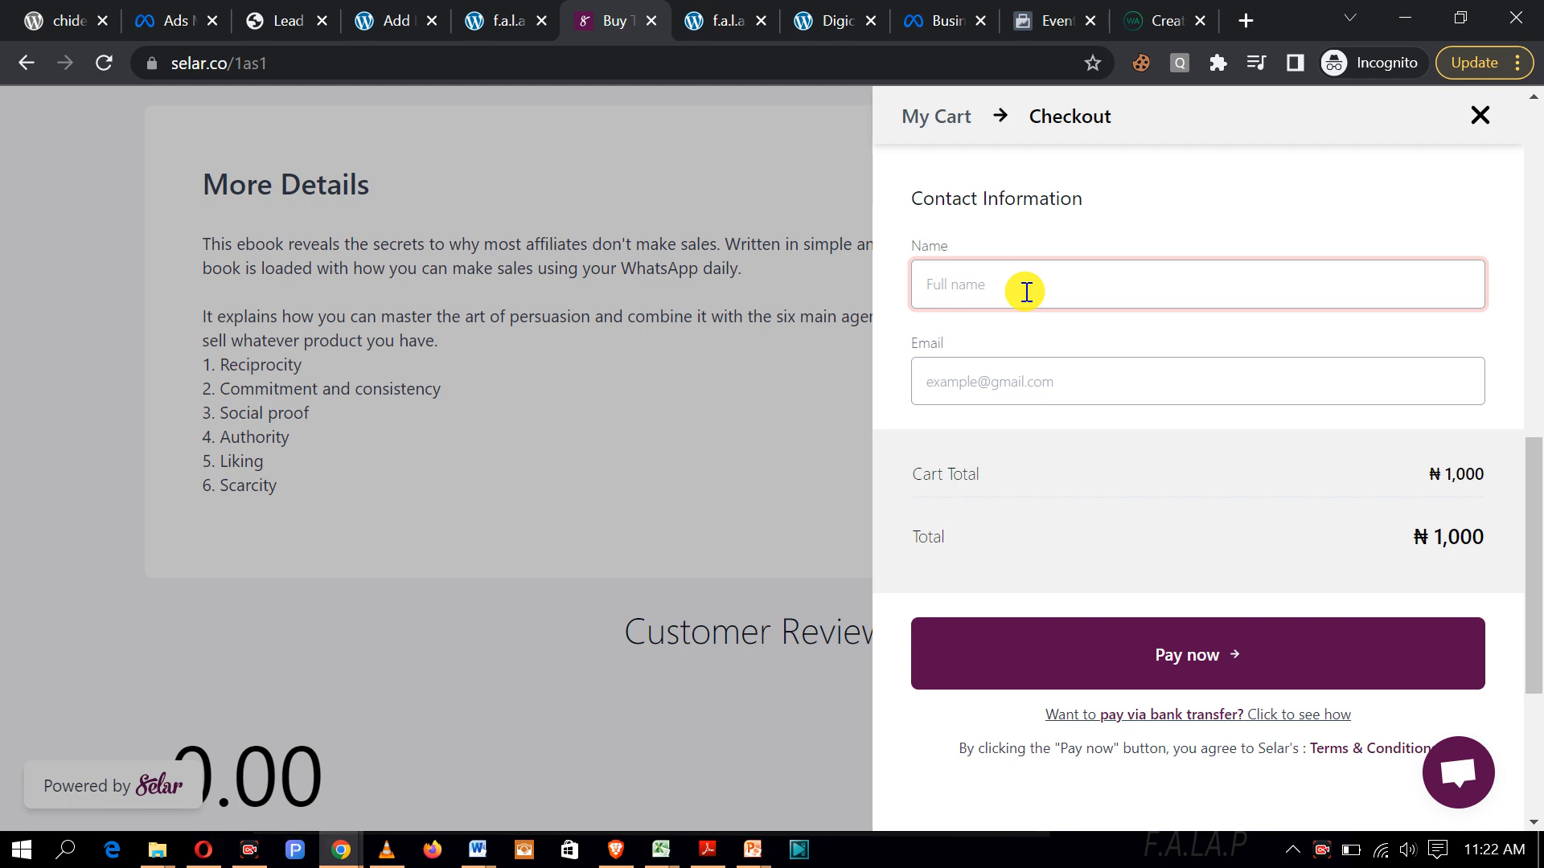
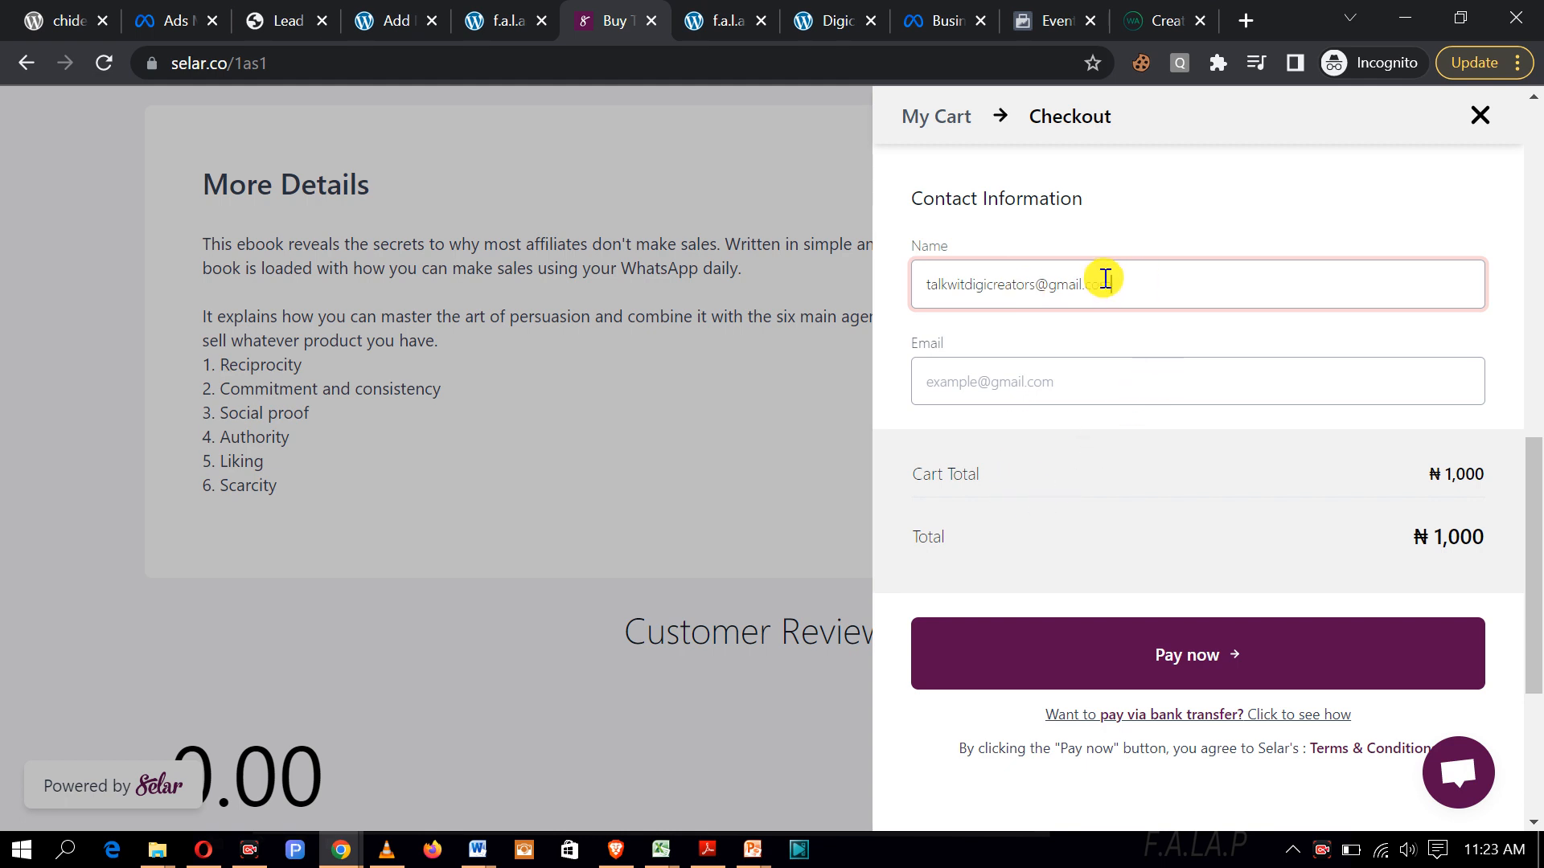
left_click_drag(1137, 282, 865, 296)
key("ctrl+c")
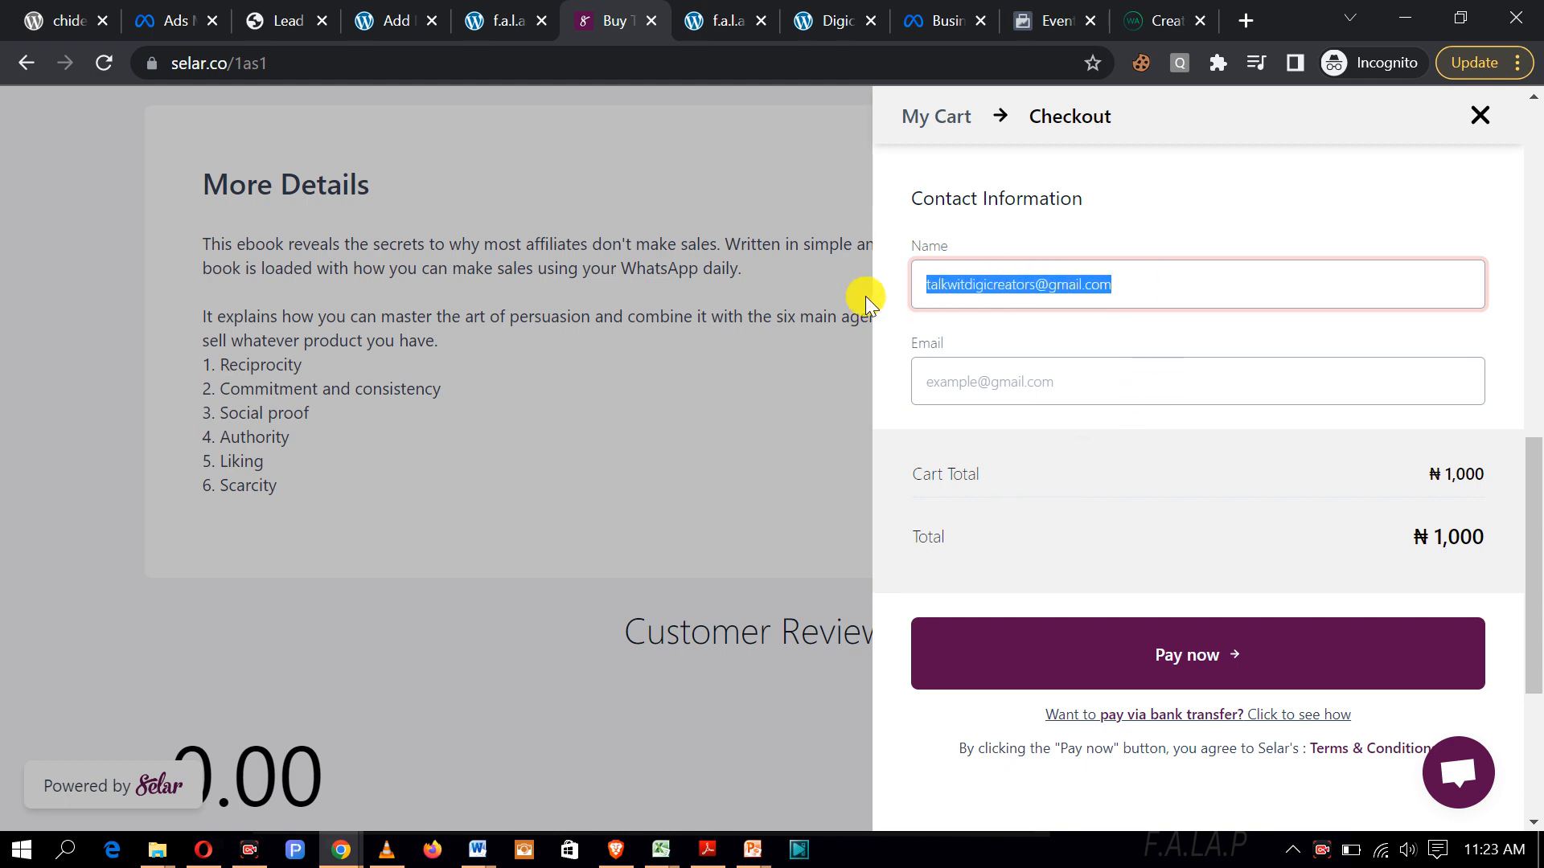
left_click(937, 384)
key("ctrl+v")
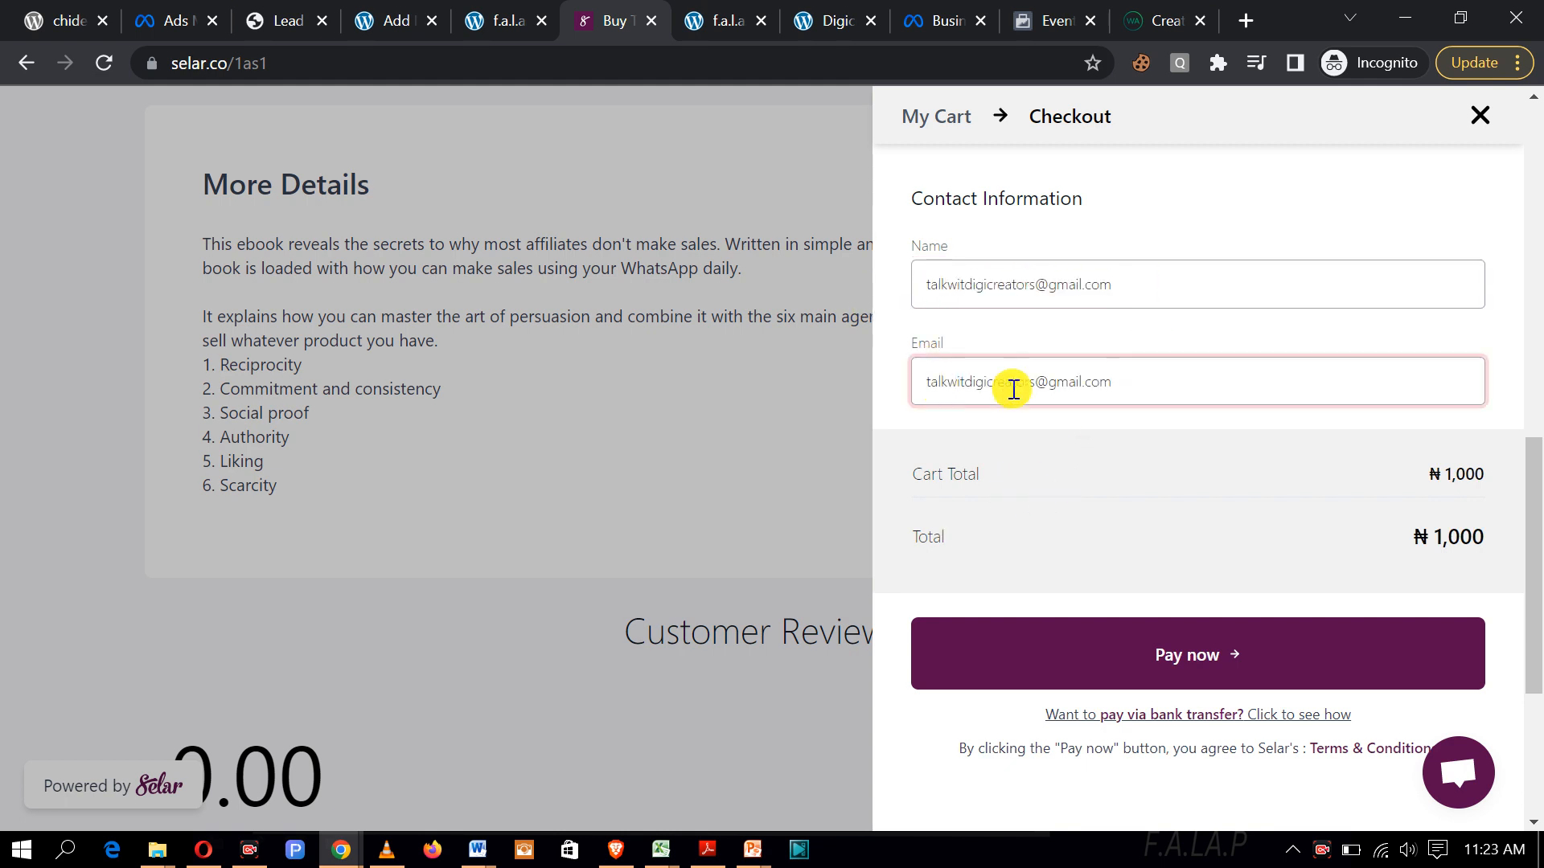
left_click(1121, 287)
key("BackSpace")
key("BackSpace")
key("BackSpace")
key("BackSpace")
key("BackSpace")
key("BackSpace")
key("BackSpace")
key("BackSpace")
key("BackSpace")
key("BackSpace")
key("BackSpace")
key("BackSpace")
key("BackSpace")
key("BackSpace")
key("BackSpace")
key("BackSpace")
key("BackSpace")
key("BackSpace")
key("BackSpace")
key("BackSpace")
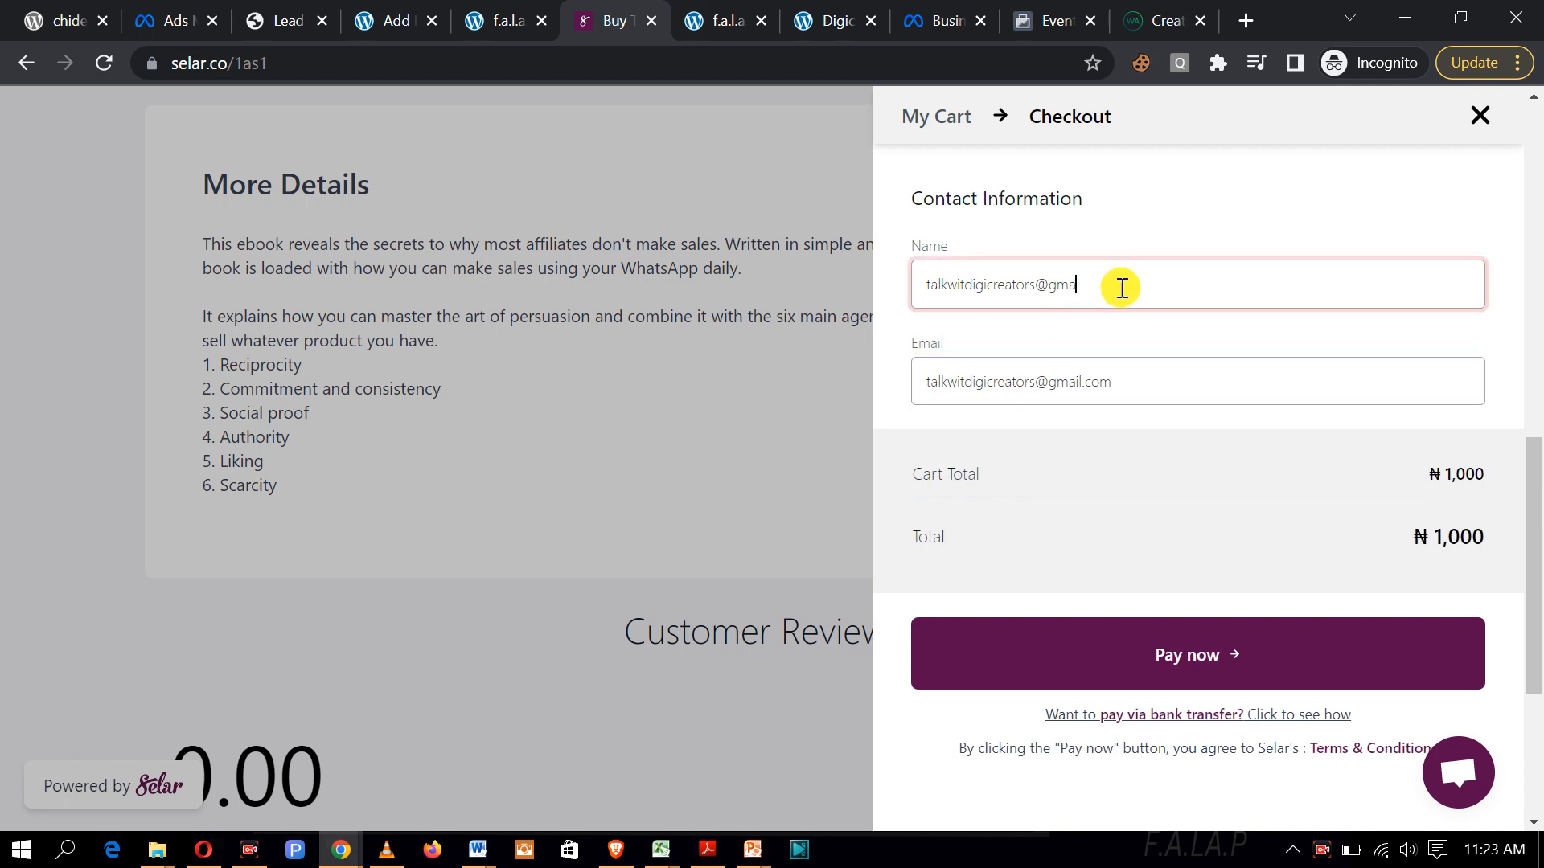
type("Digicreators")
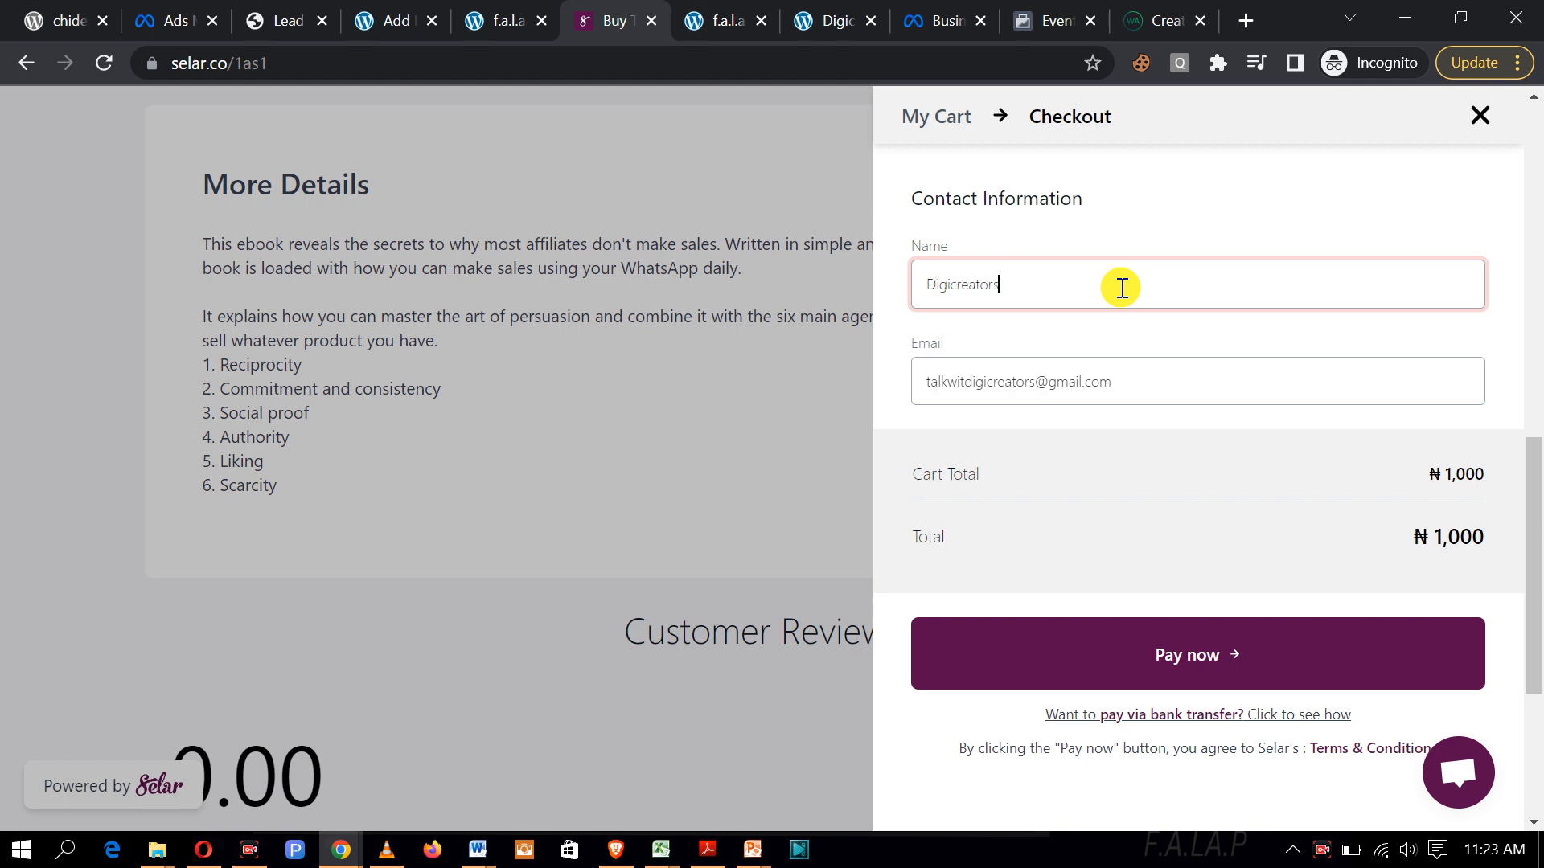
Step: Submit the ₦1,000 test payment, then go back to the landing page preview
scroll(1206, 659, "down", 1)
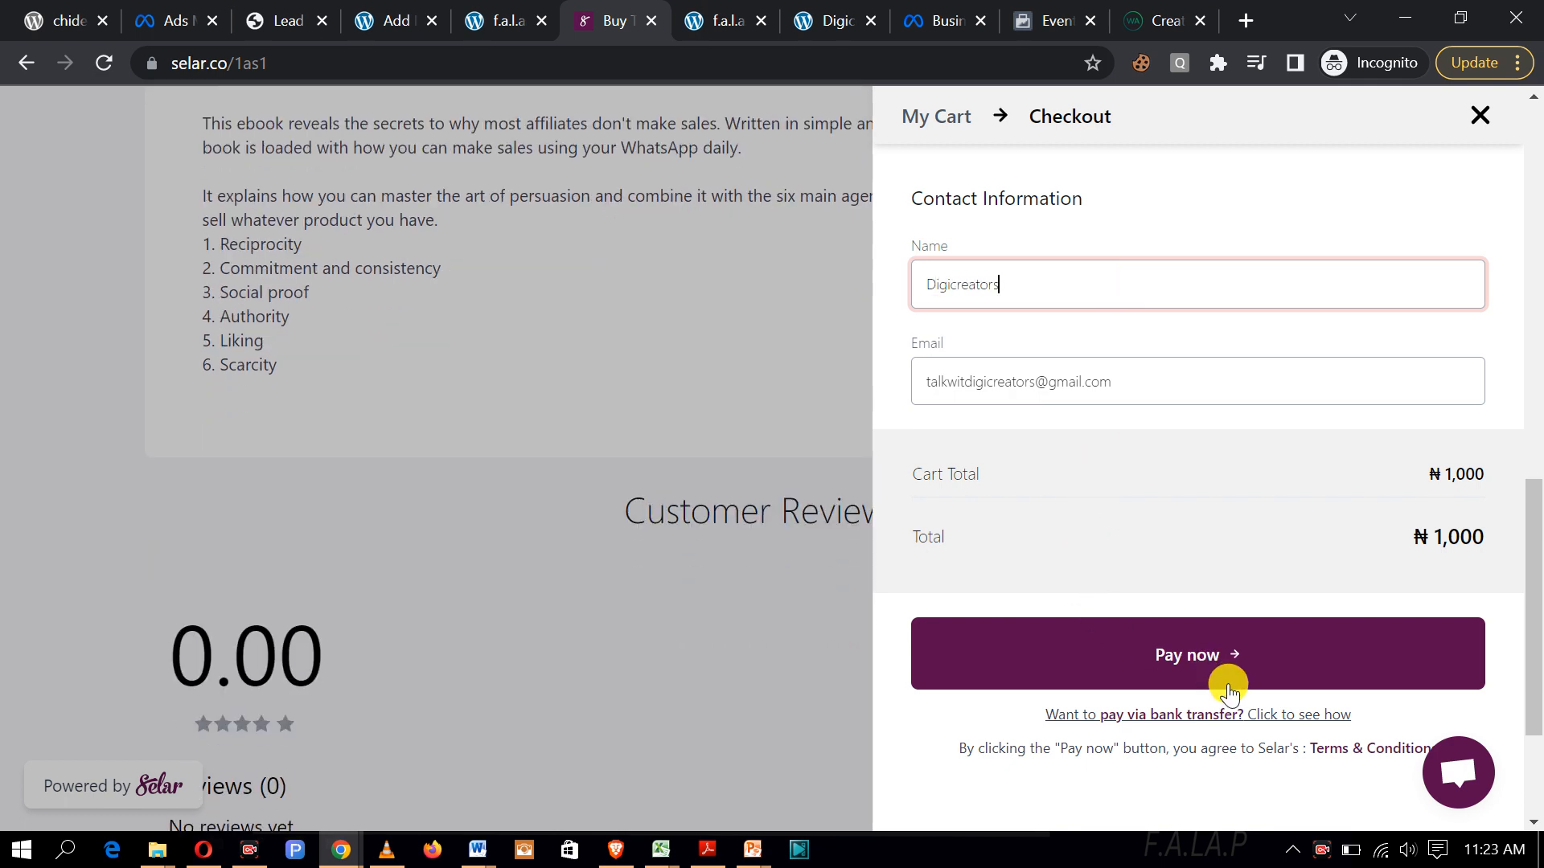
left_click(1204, 664)
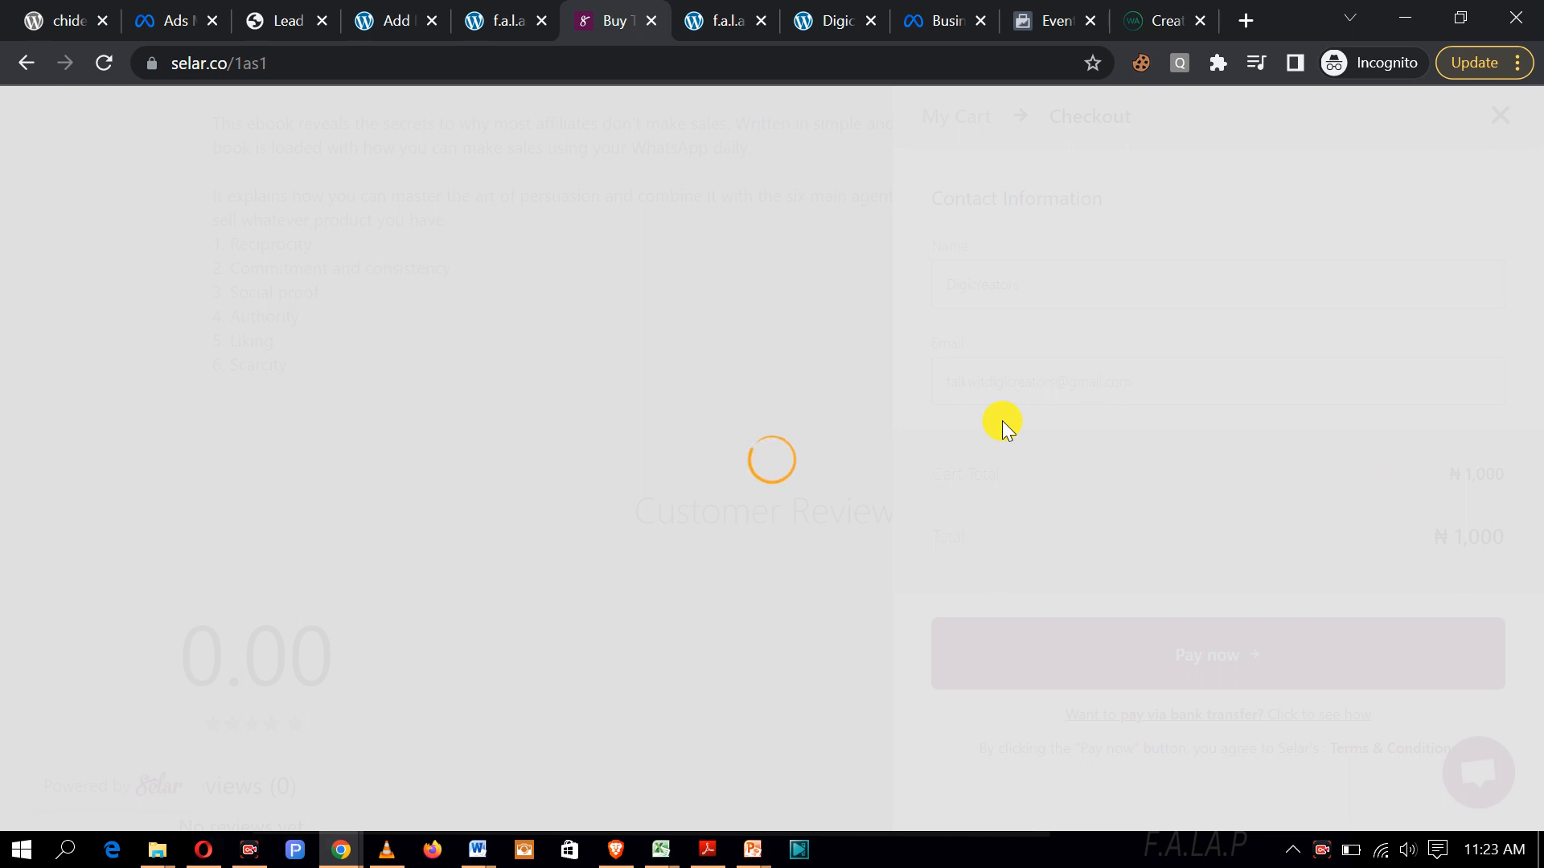
left_click(30, 72)
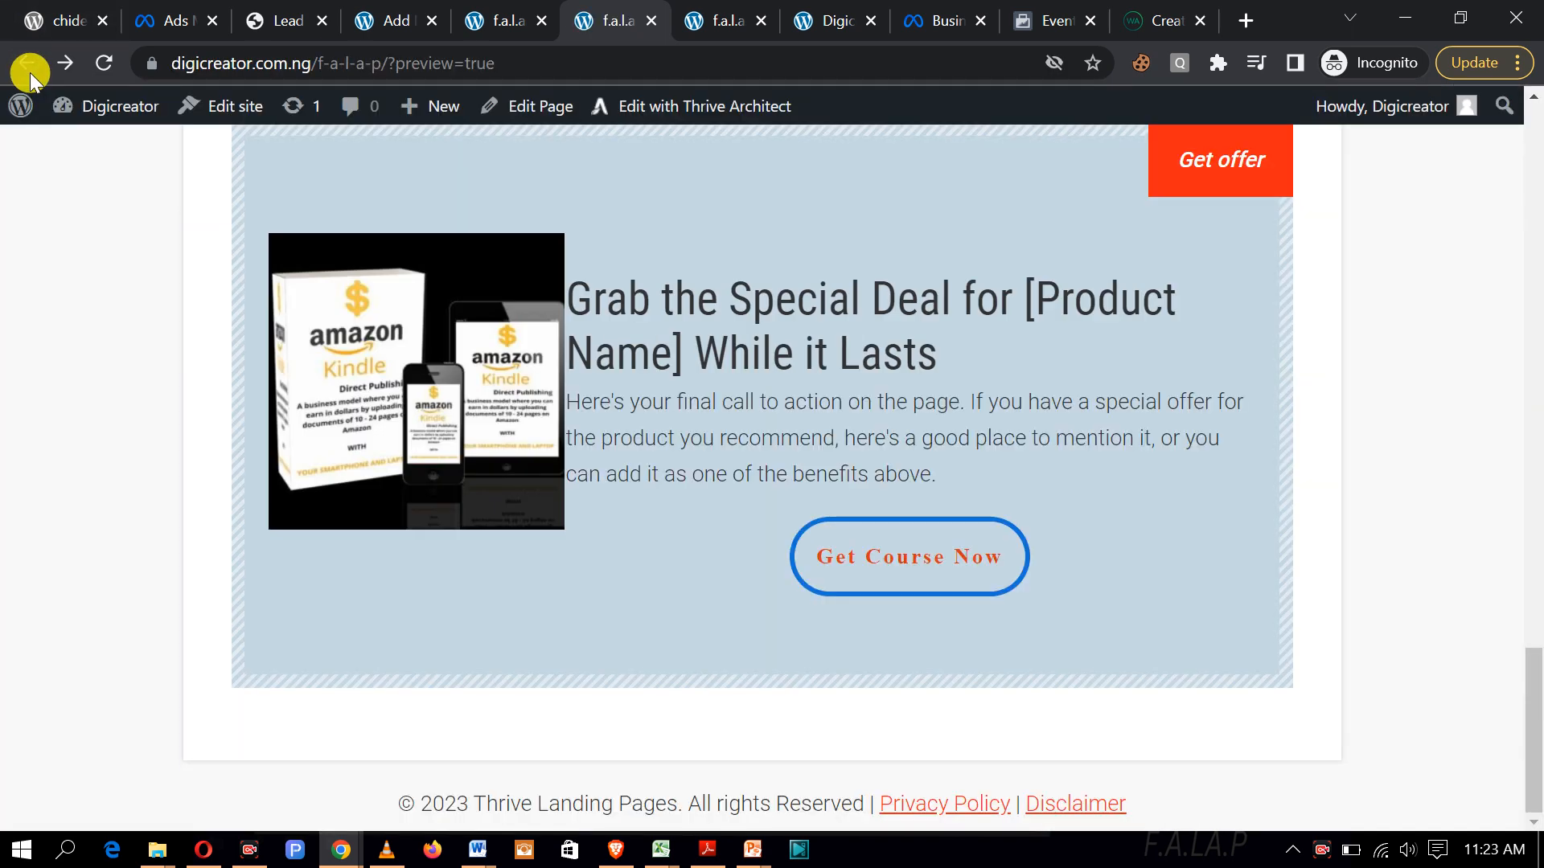
Step: Navigate back to the landing page preview, then to the Thrive Architect editor tab
left_click(78, 70)
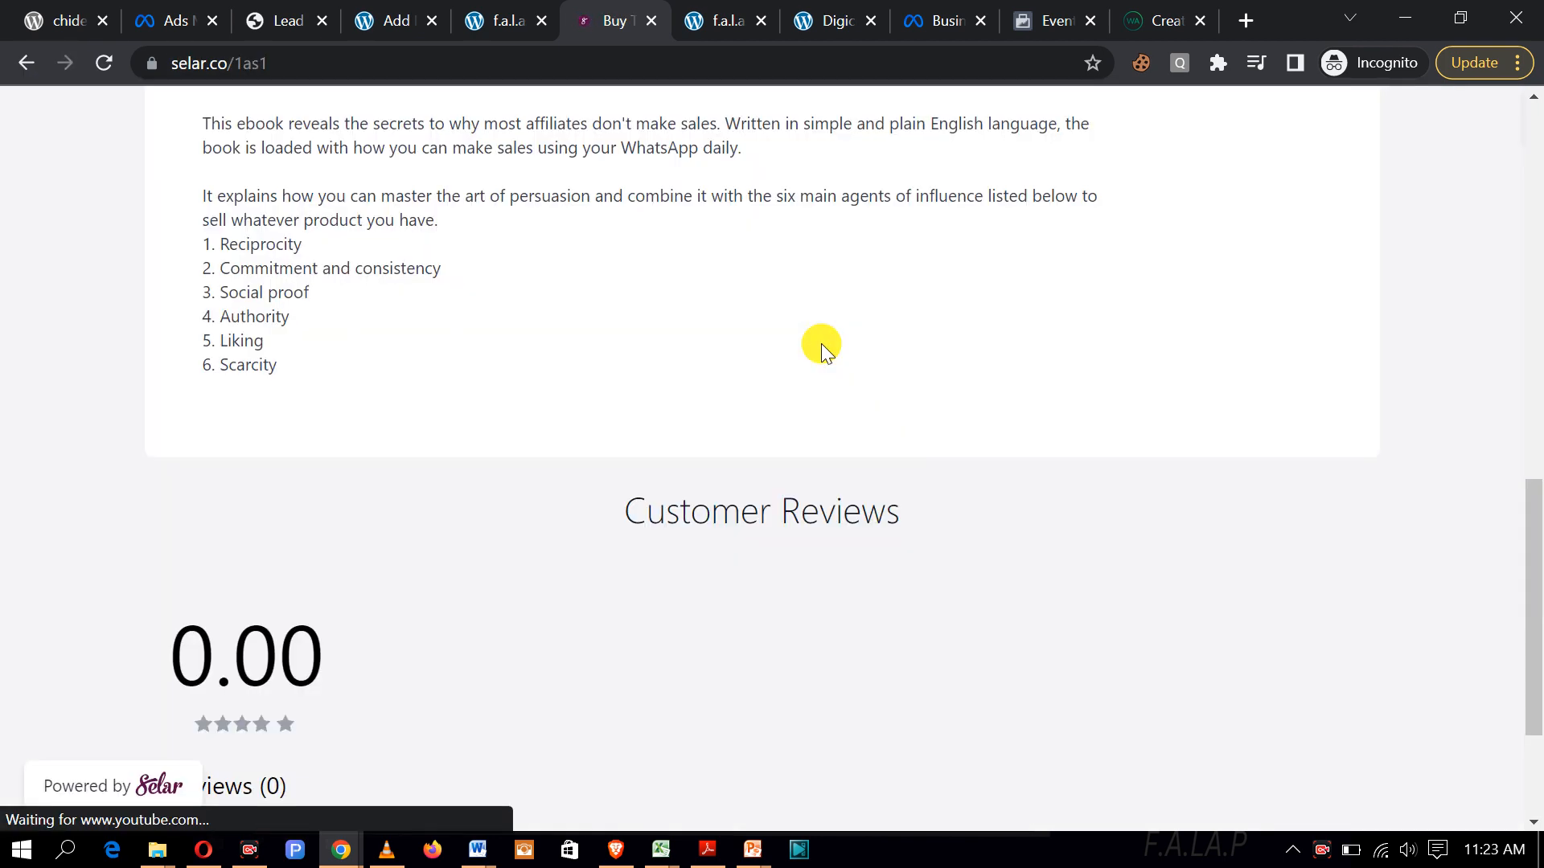
left_click(30, 61)
scroll(952, 350, "up", 20)
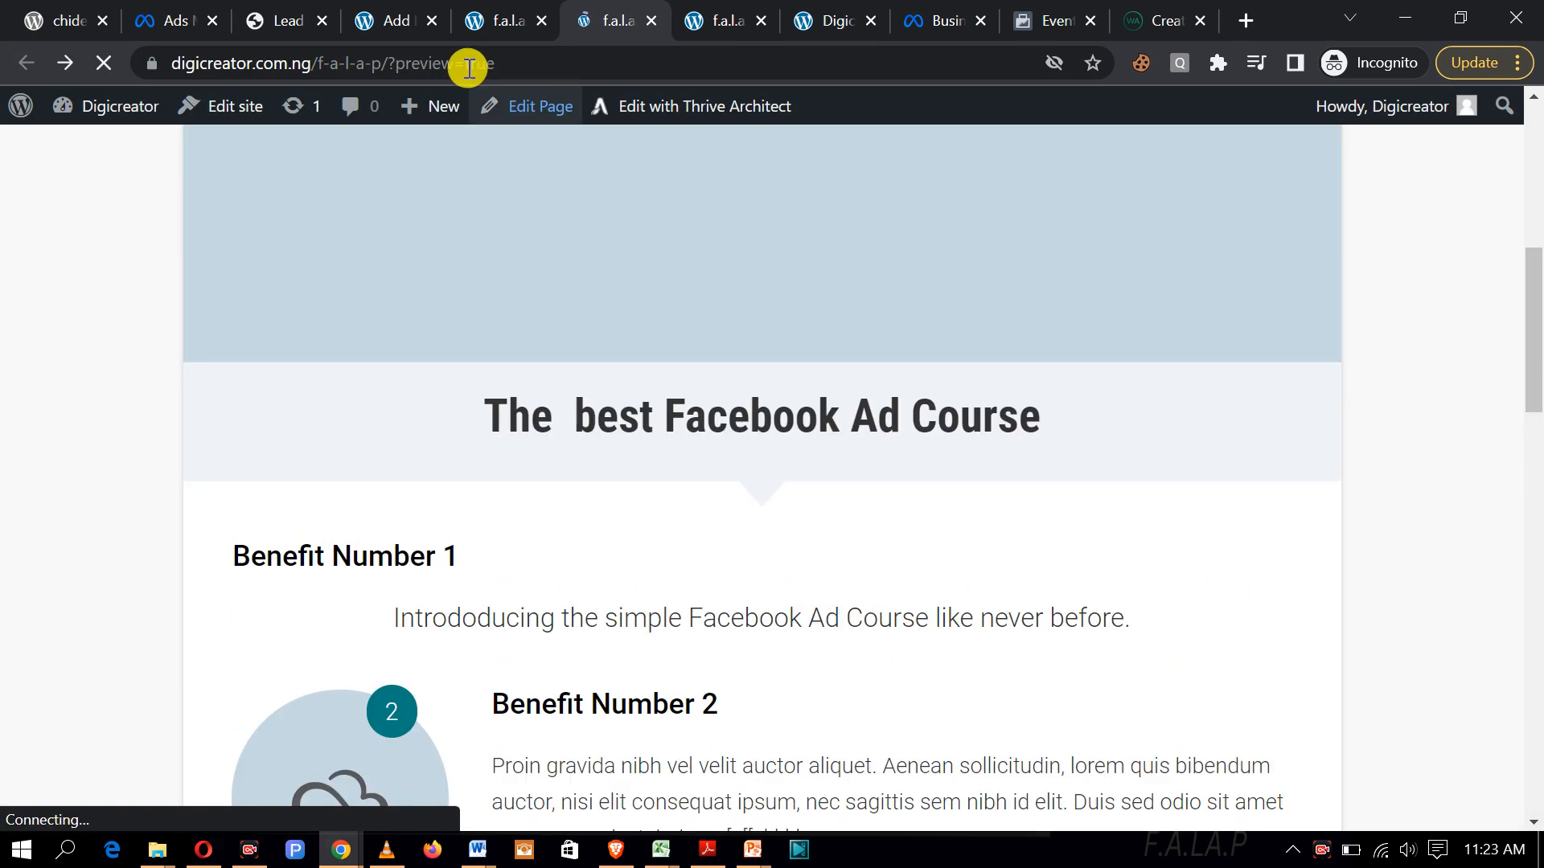
left_click(485, 24)
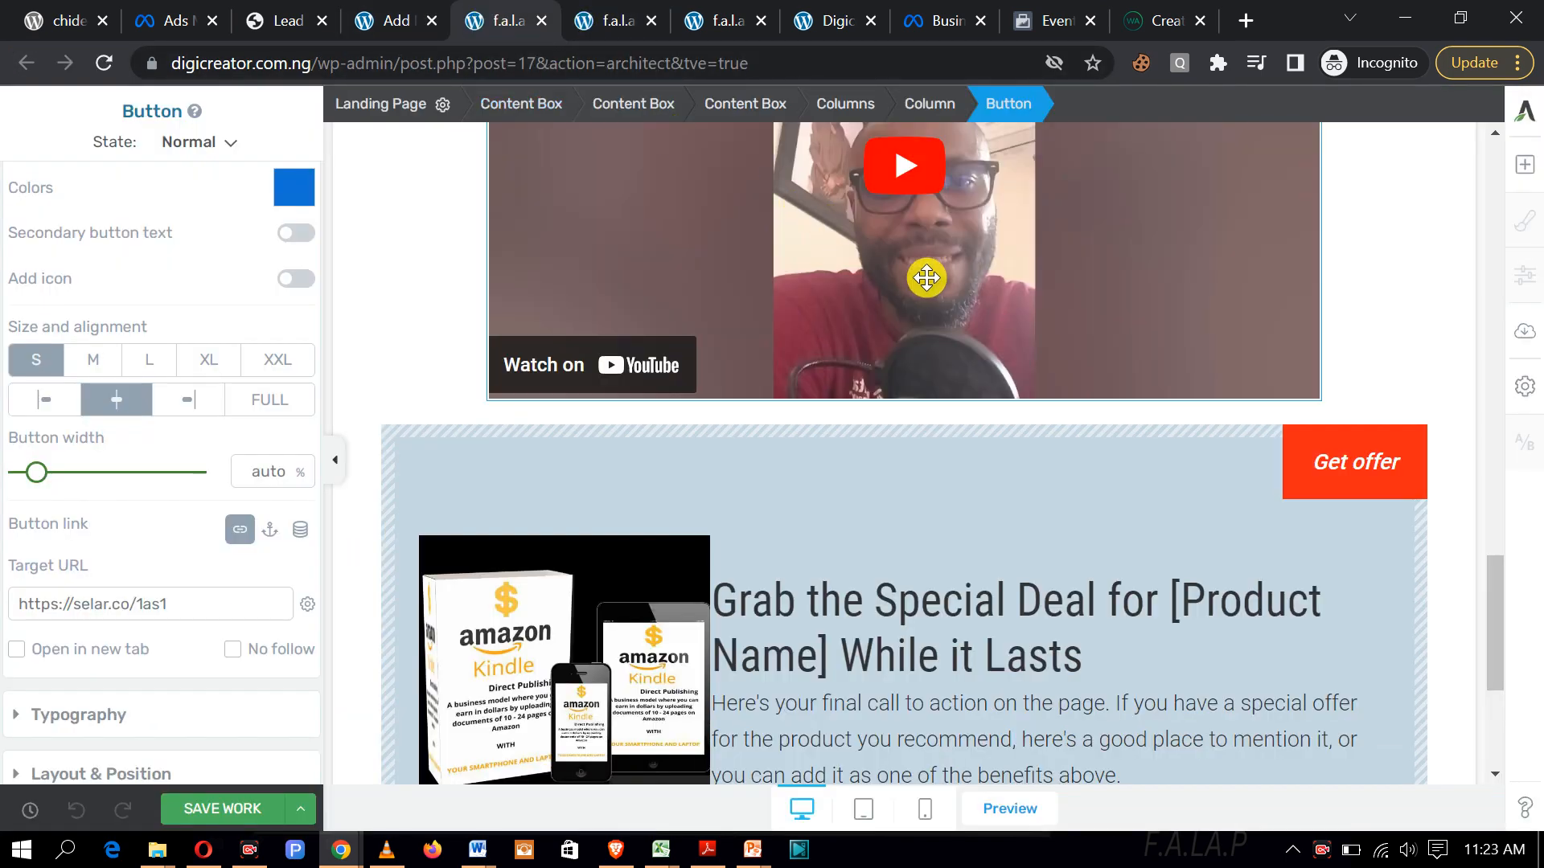
scroll(926, 290, "up", 15)
scroll(929, 305, "up", 2)
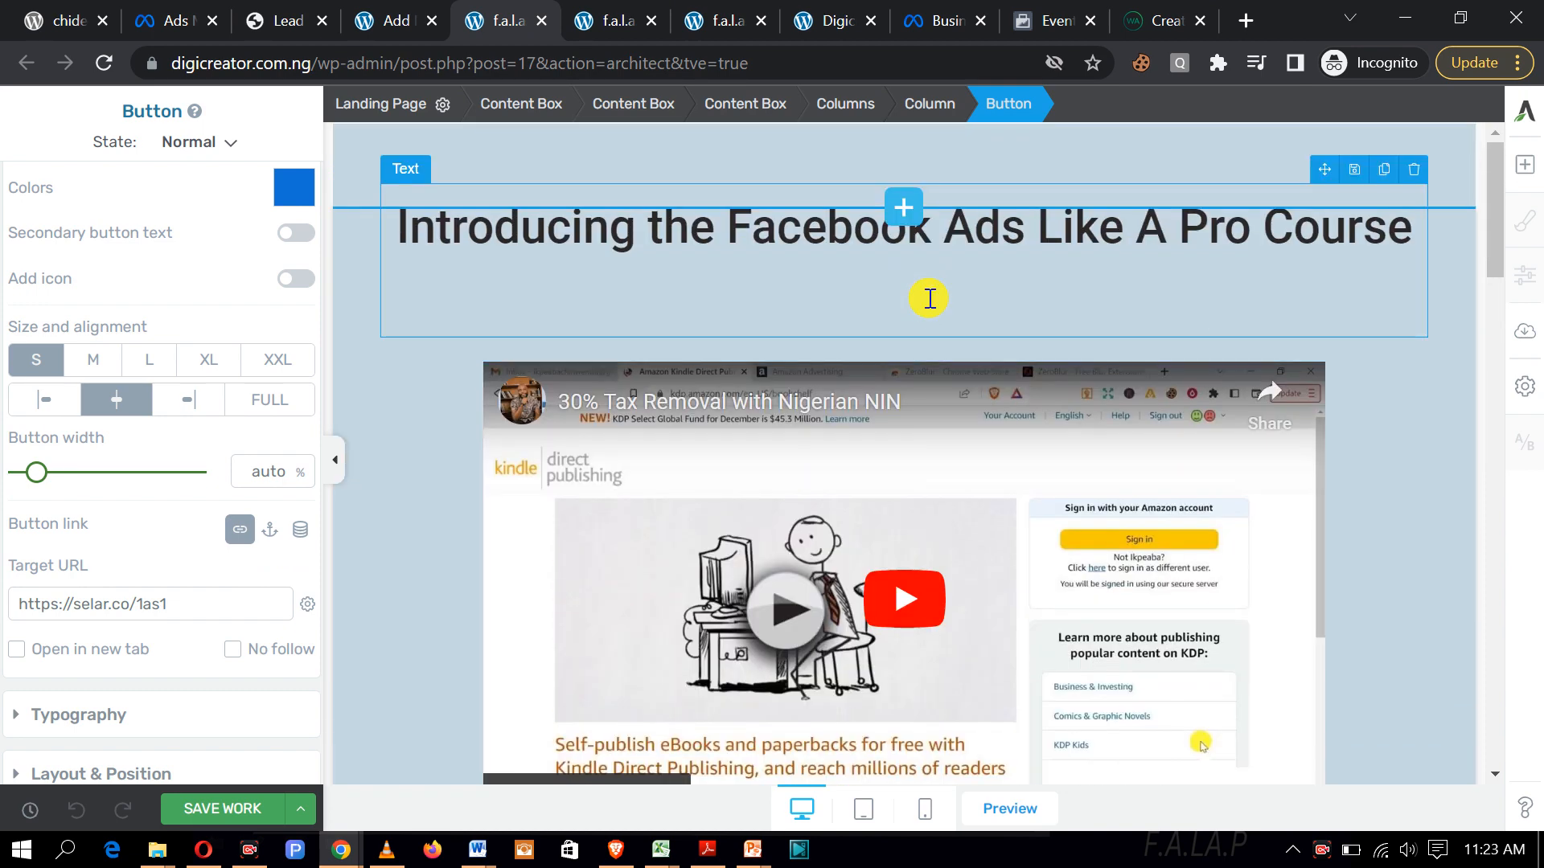
scroll(929, 298, "down", 10)
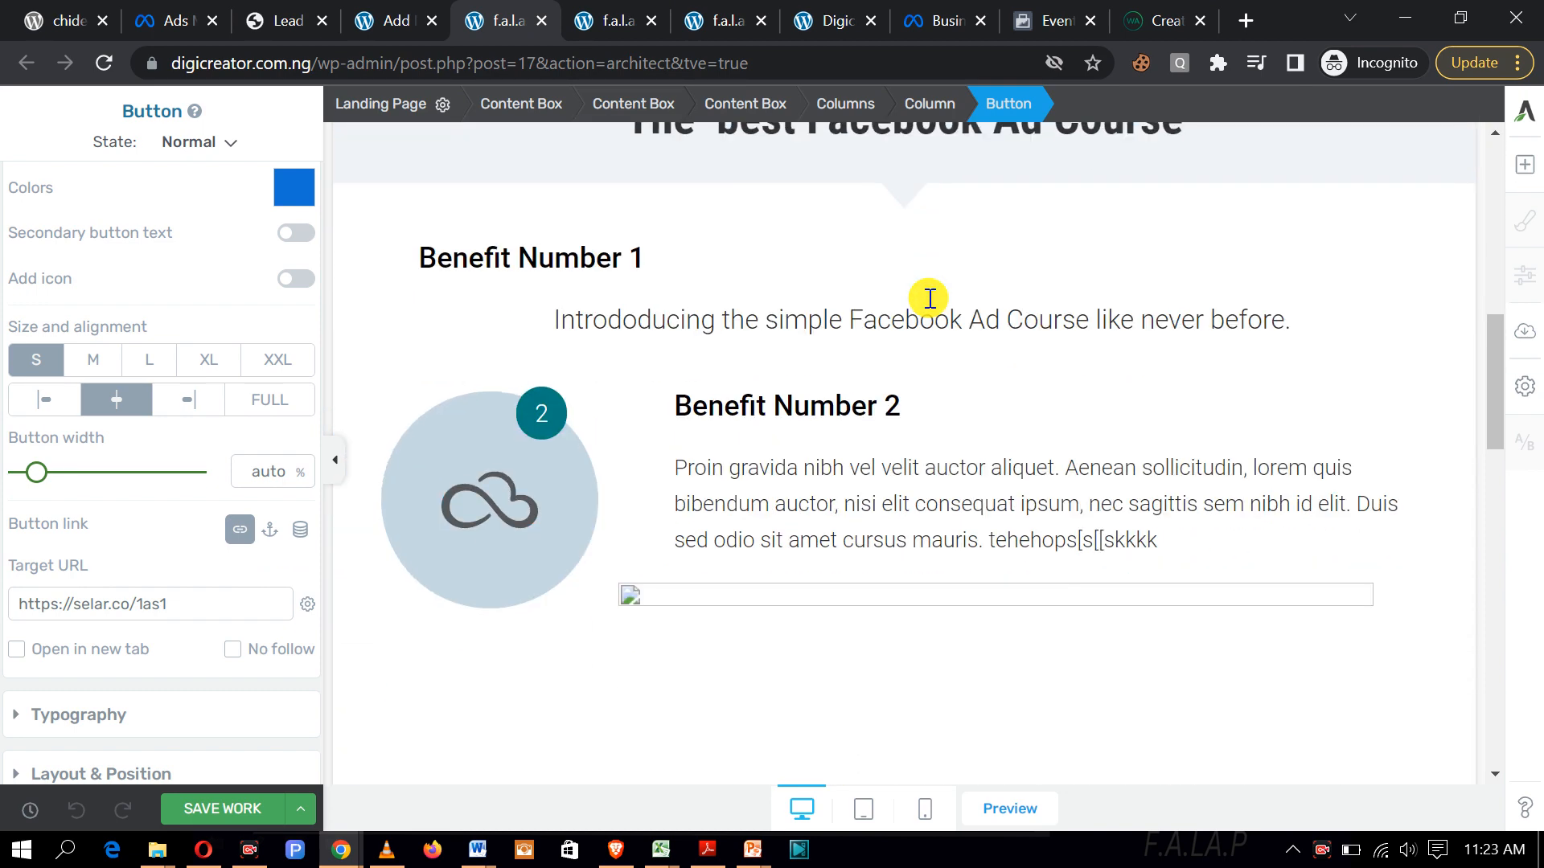
scroll(926, 302, "down", 5)
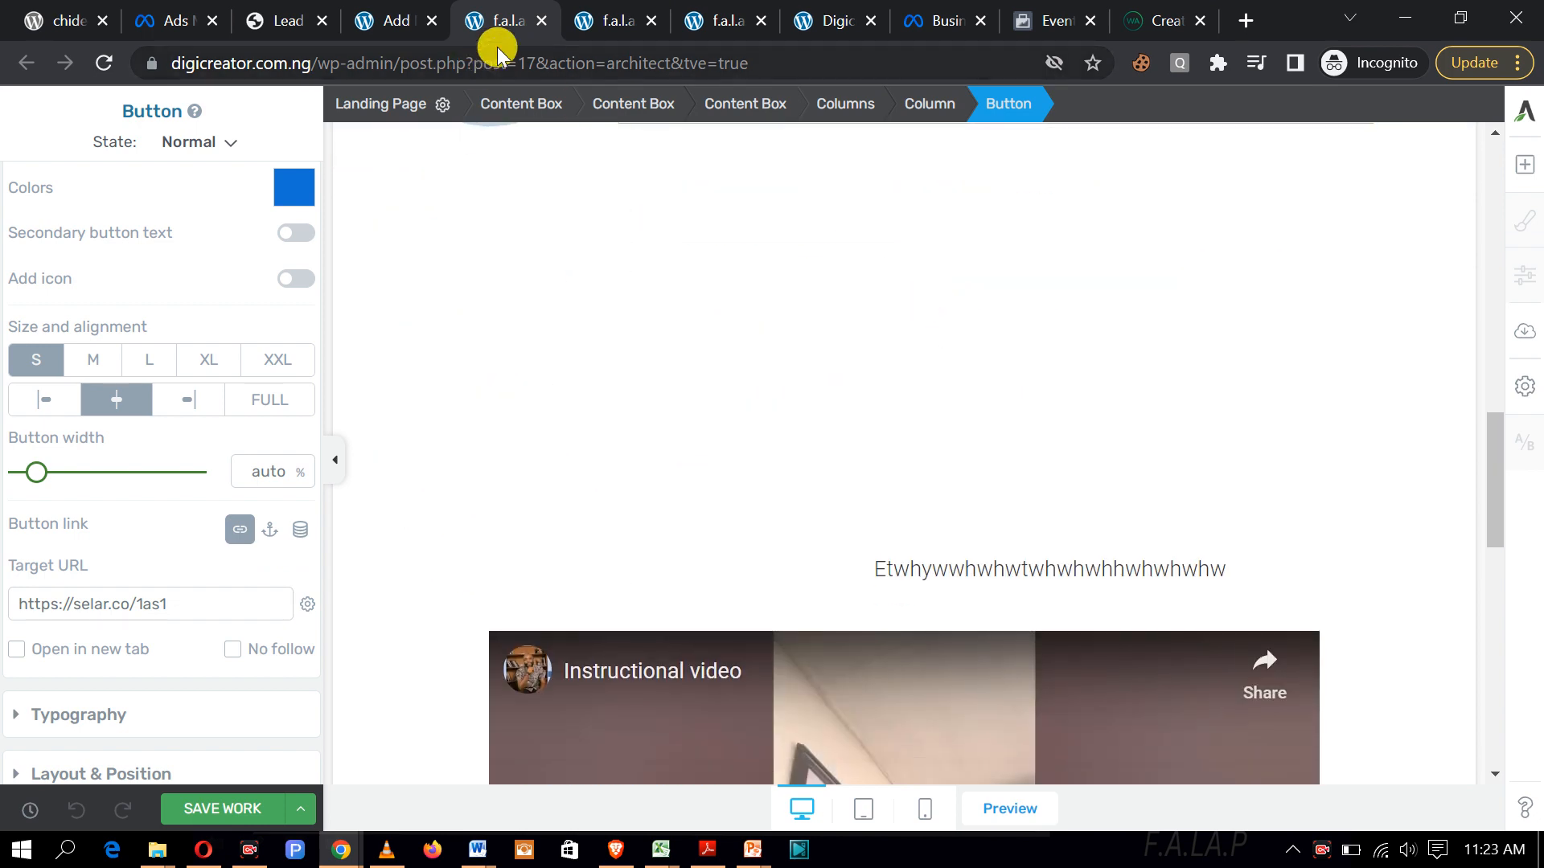
Step: Check the other landing page tabs, then return to the Thrive Architect editor and scroll to the footer
left_click(596, 24)
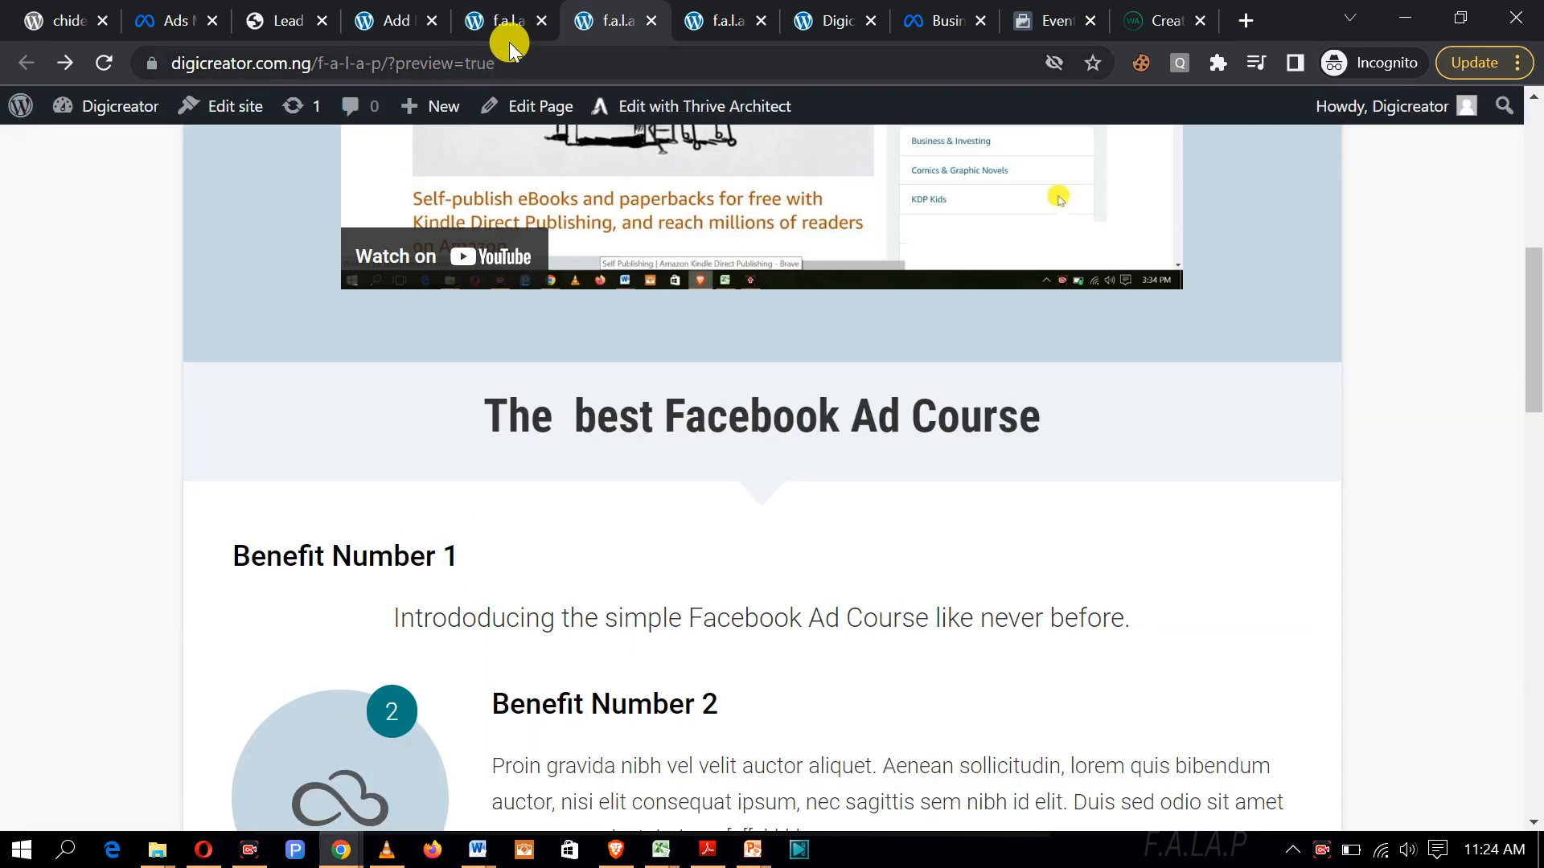
left_click(714, 16)
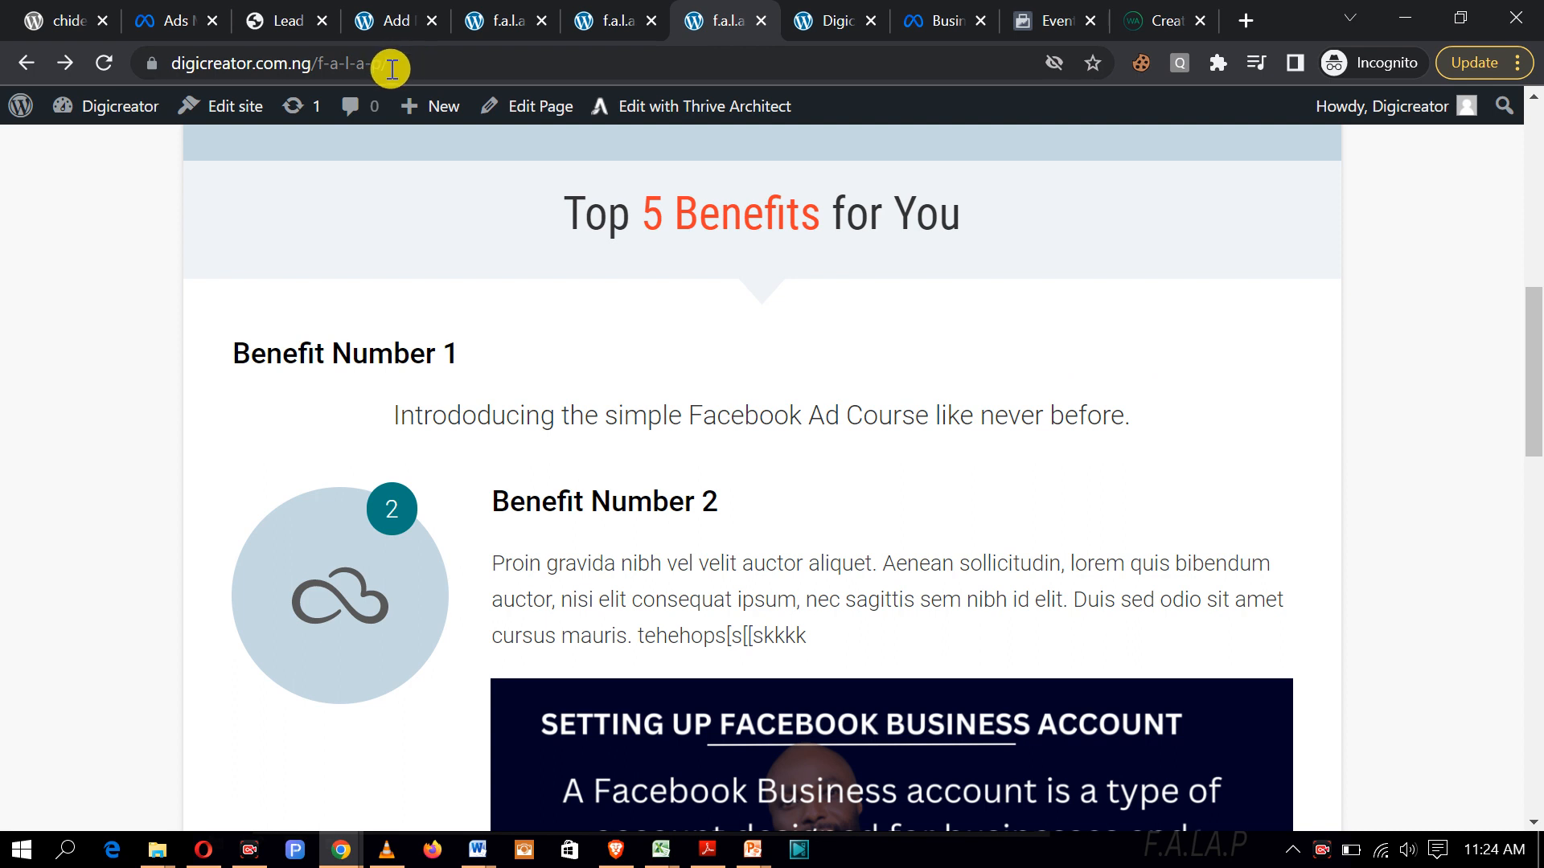
left_click(389, 22)
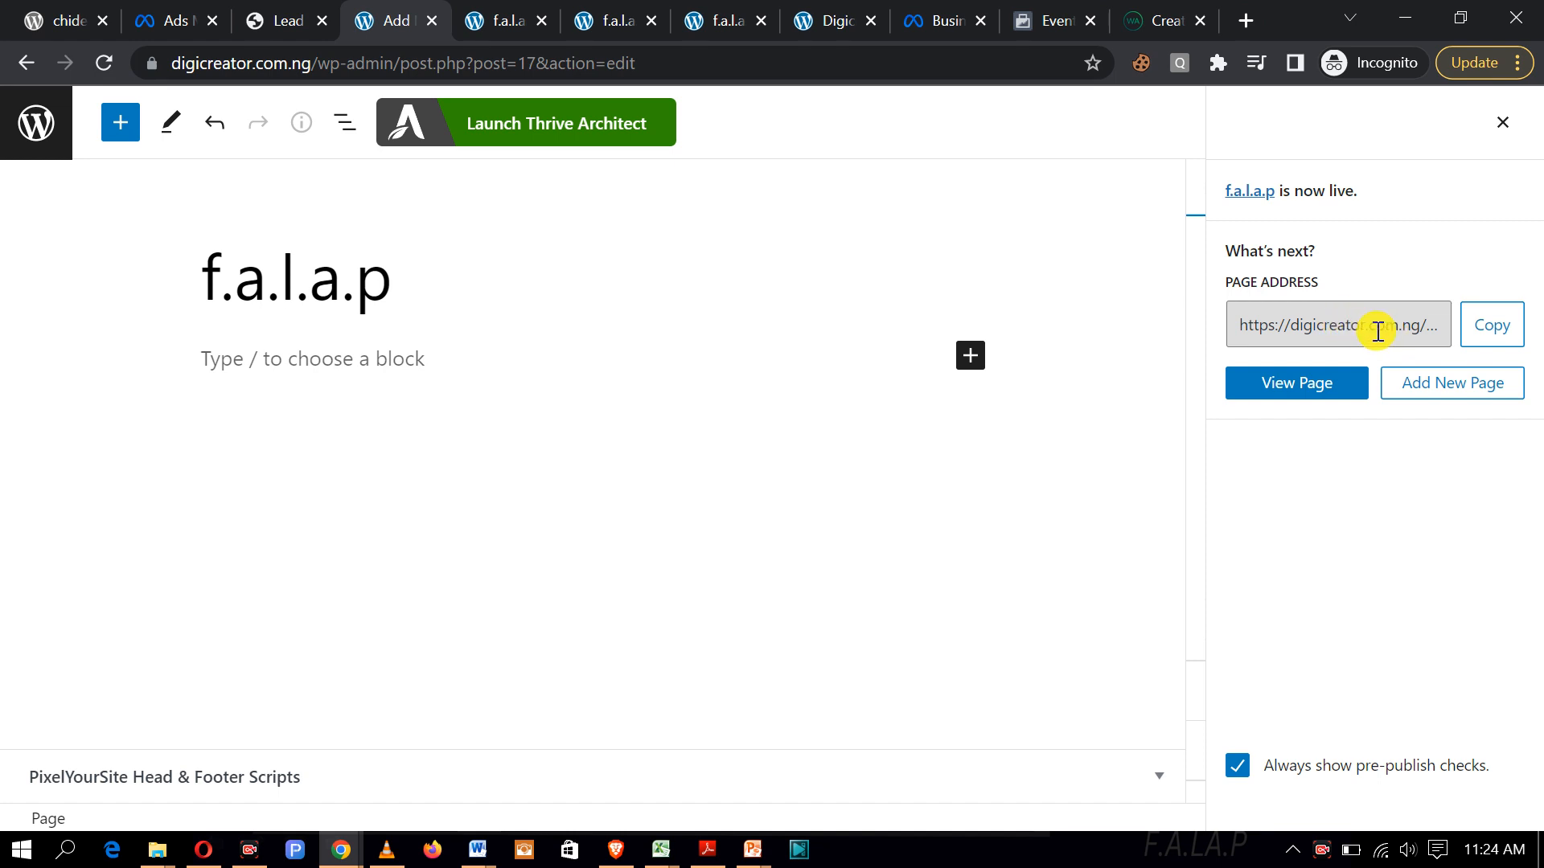
left_click(724, 22)
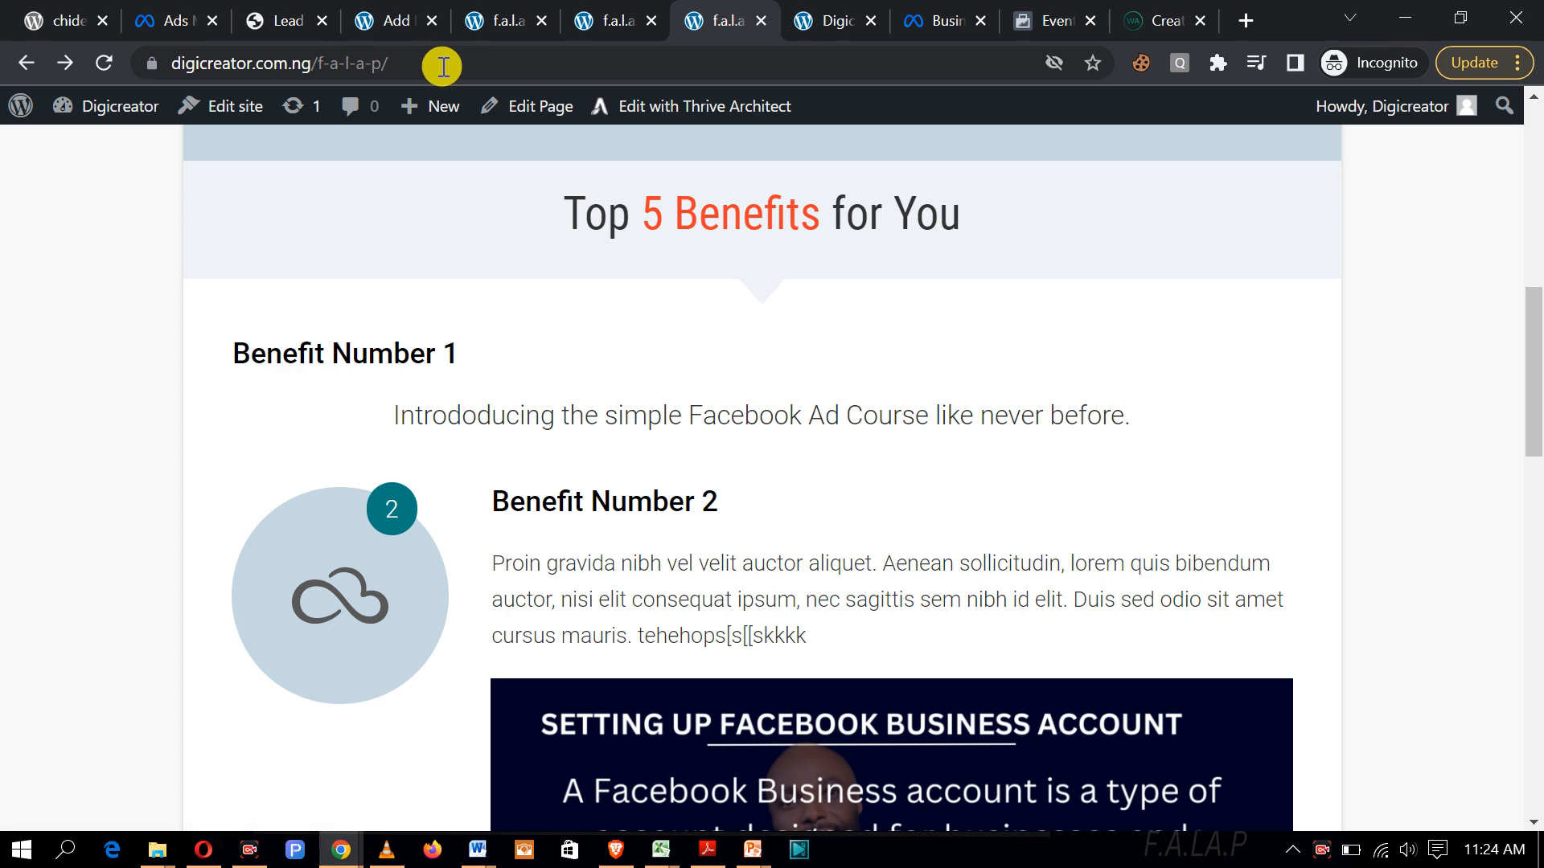
left_click(499, 21)
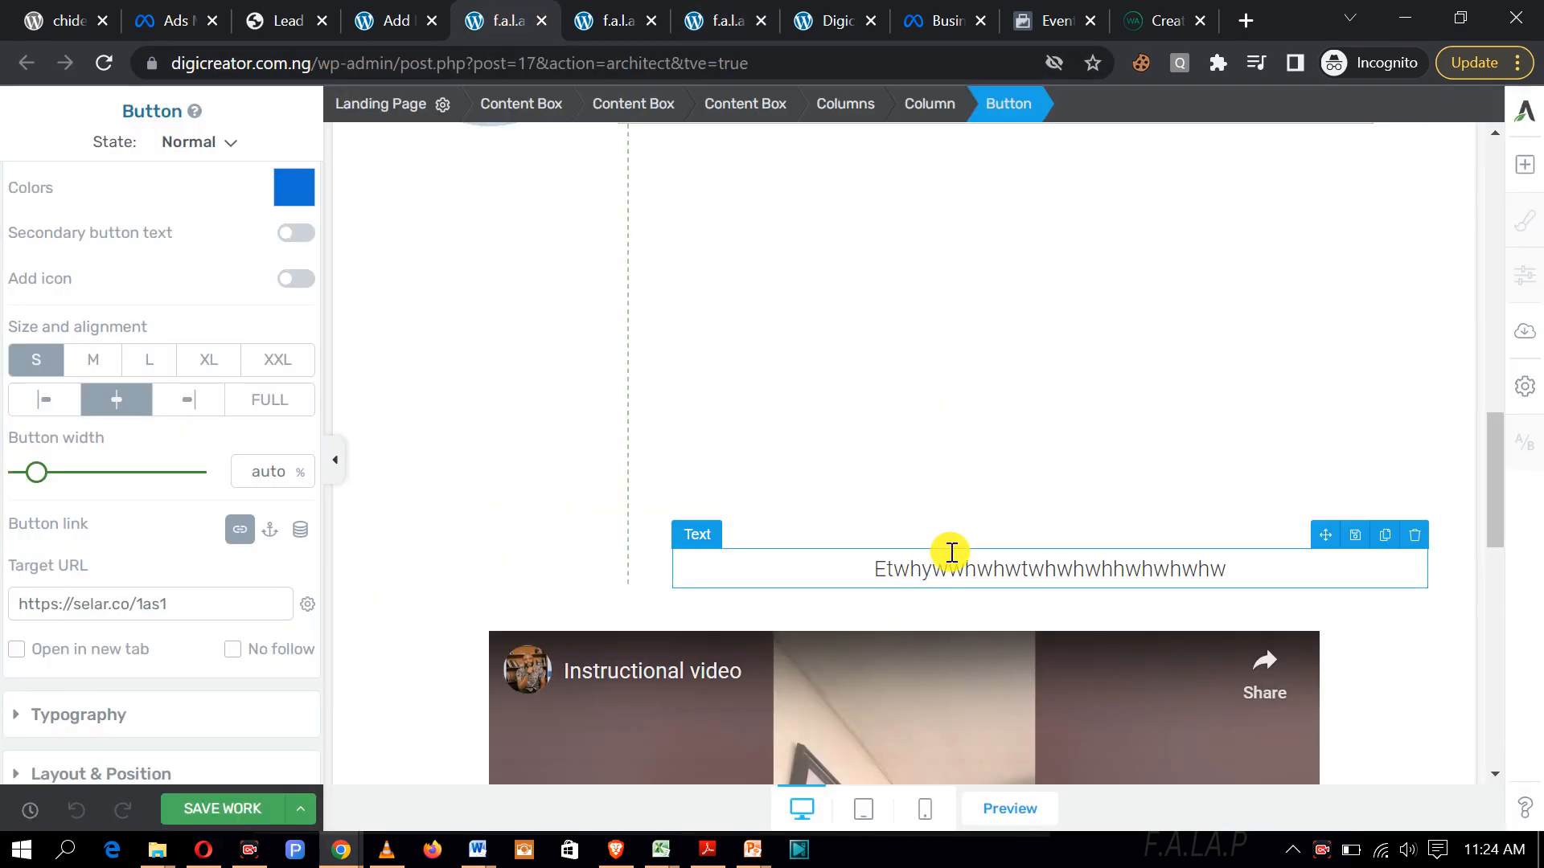
scroll(948, 552, "down", 8)
scroll(949, 569, "down", 5)
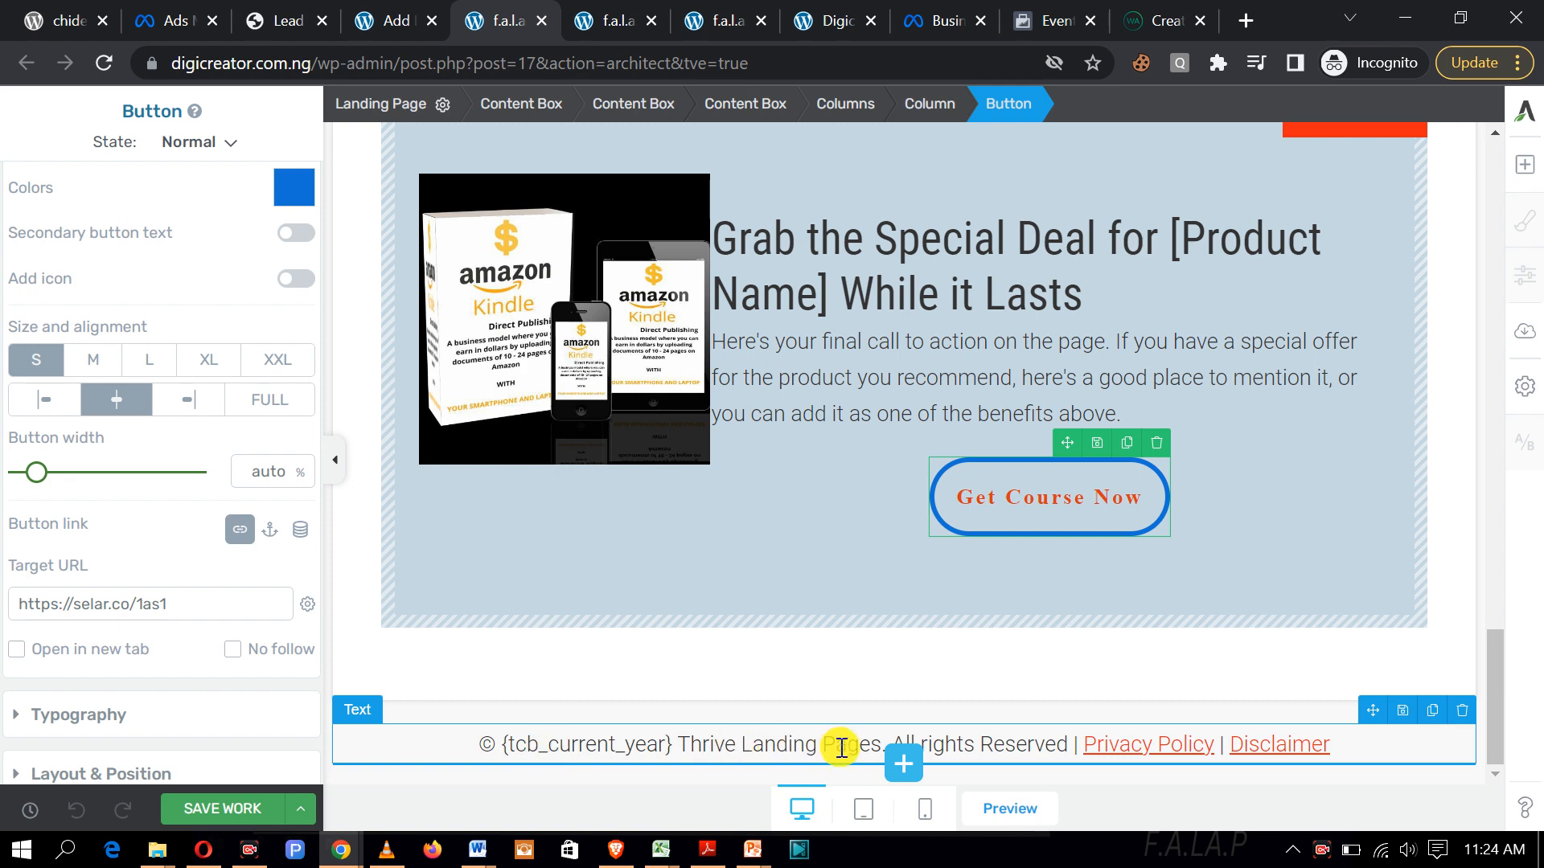
Step: Change 'Thrive Landing Pages' to 'Digicreator' in the footer copyright line
left_click(886, 744)
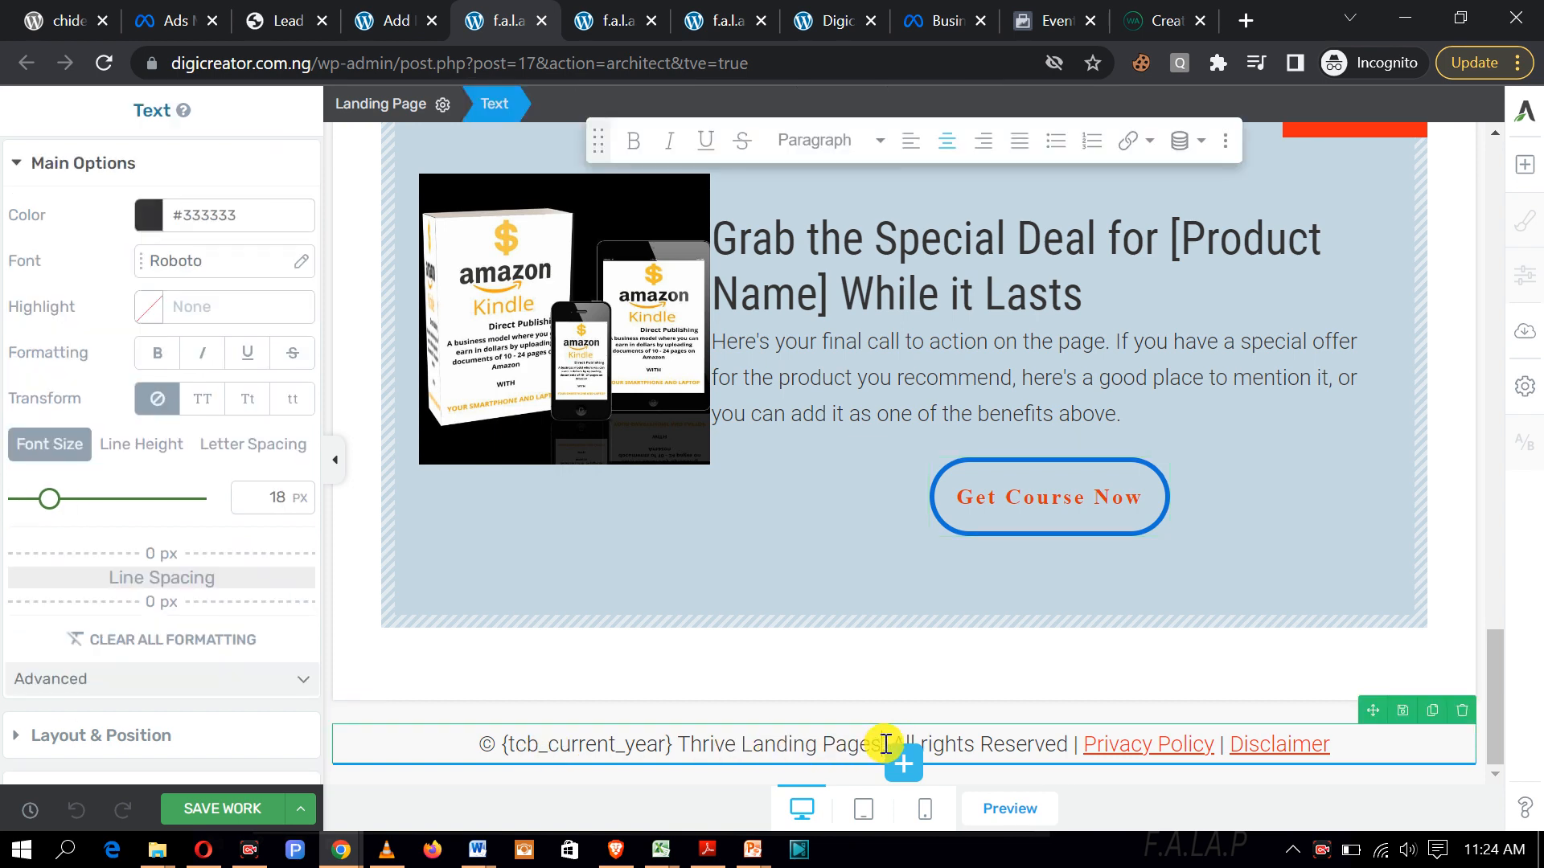
key("BackSpace")
key("BackSpace")
key("BackSpace")
key("BackSpace")
key("BackSpace")
key("BackSpace")
key("BackSpace")
key("BackSpace")
key("BackSpace")
key("BackSpace")
key("BackSpace")
key("BackSpace")
key("BackSpace")
key("BackSpace")
key("BackSpace")
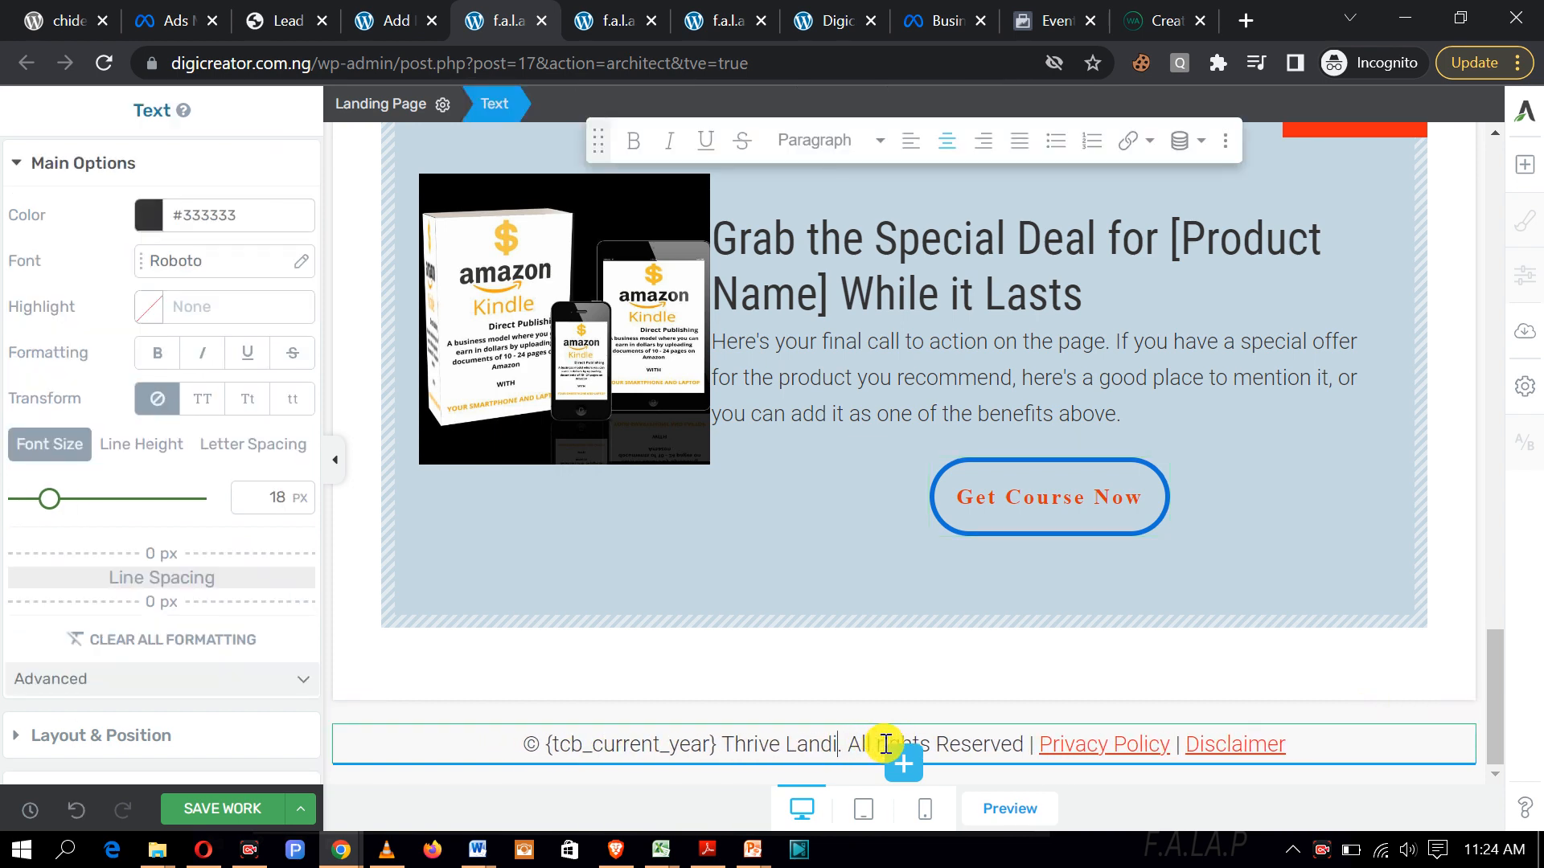
key("BackSpace")
key("BackSpace")
key("BackSpace")
key("BackSpace")
key("BackSpace")
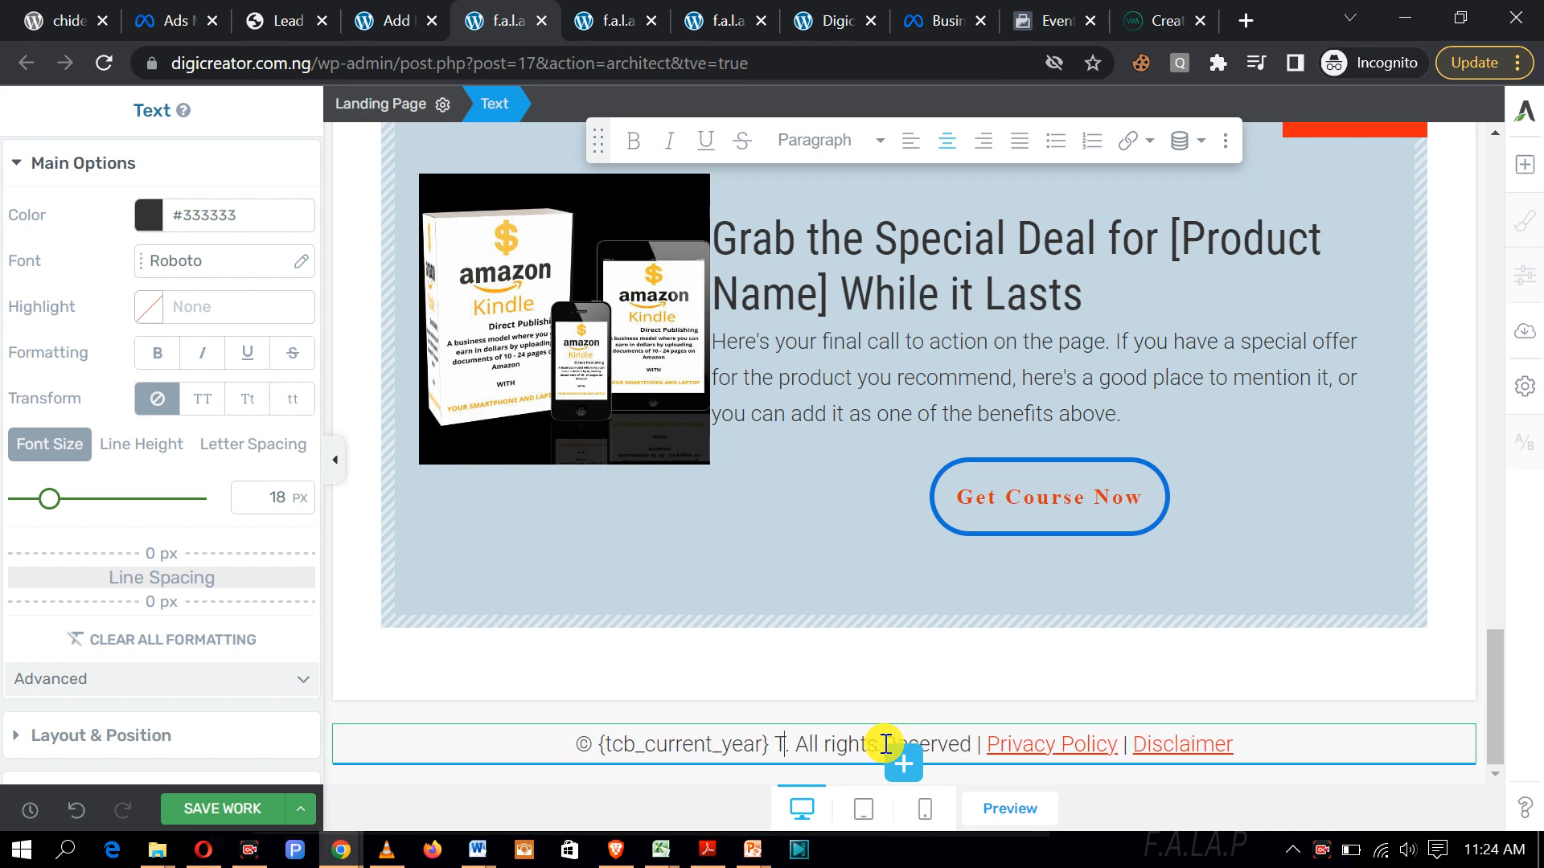
type("Digicreat")
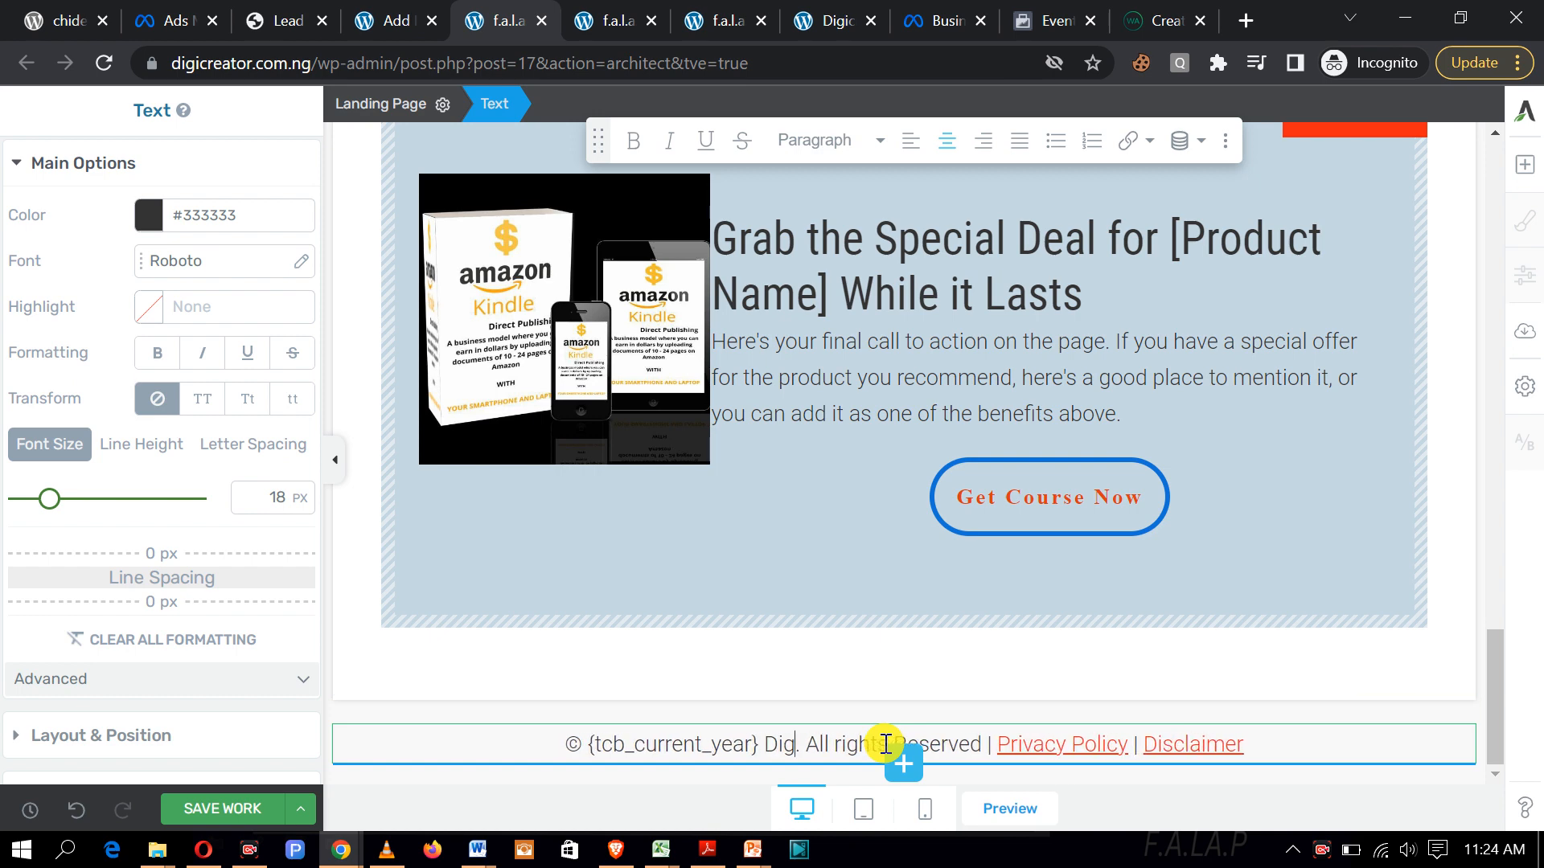
type("or")
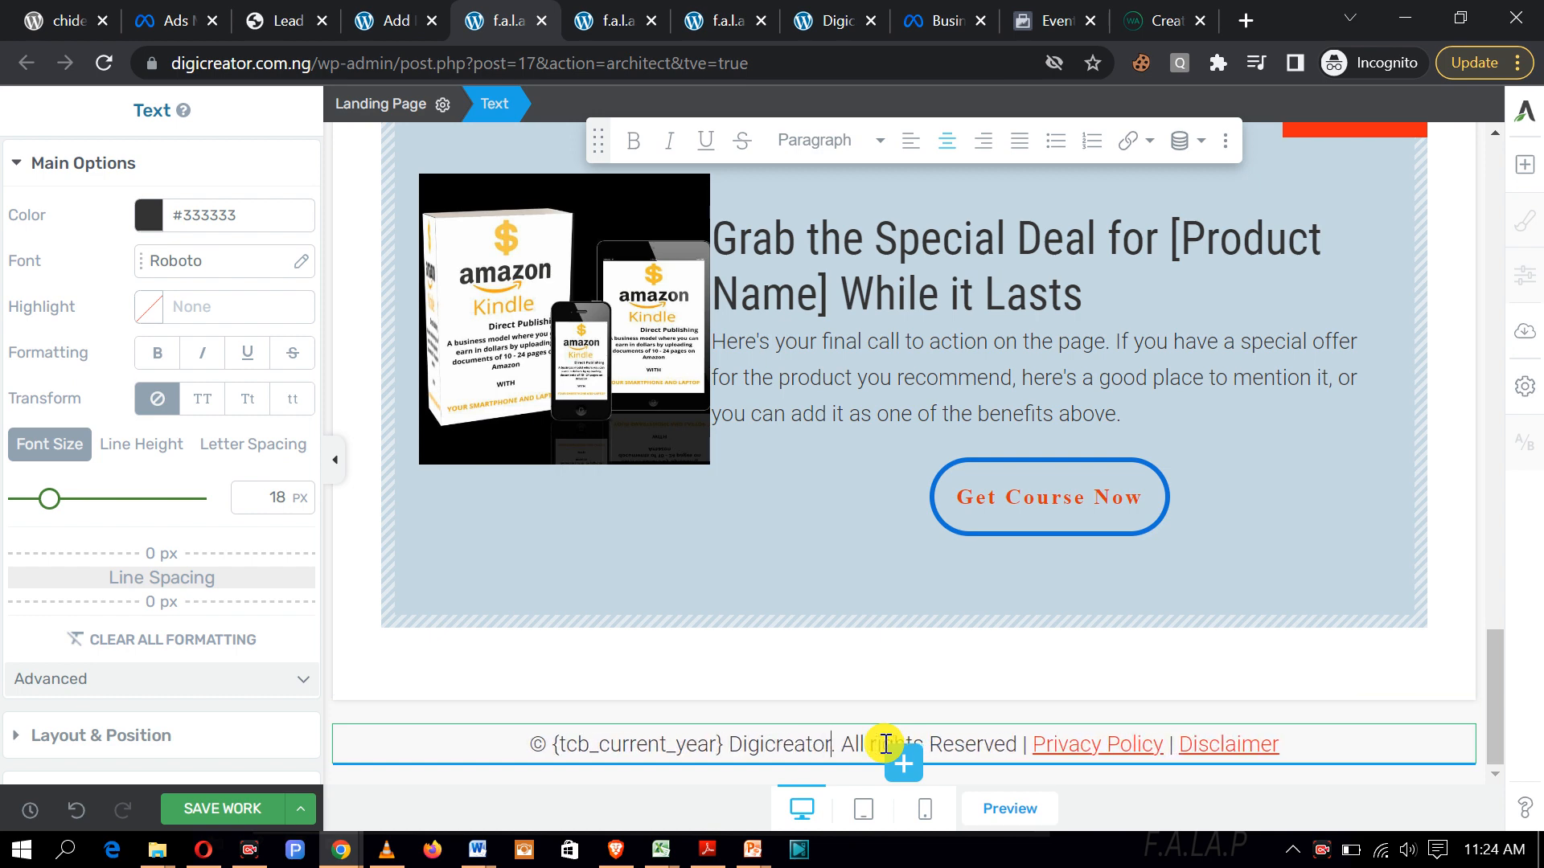
left_click(1115, 749)
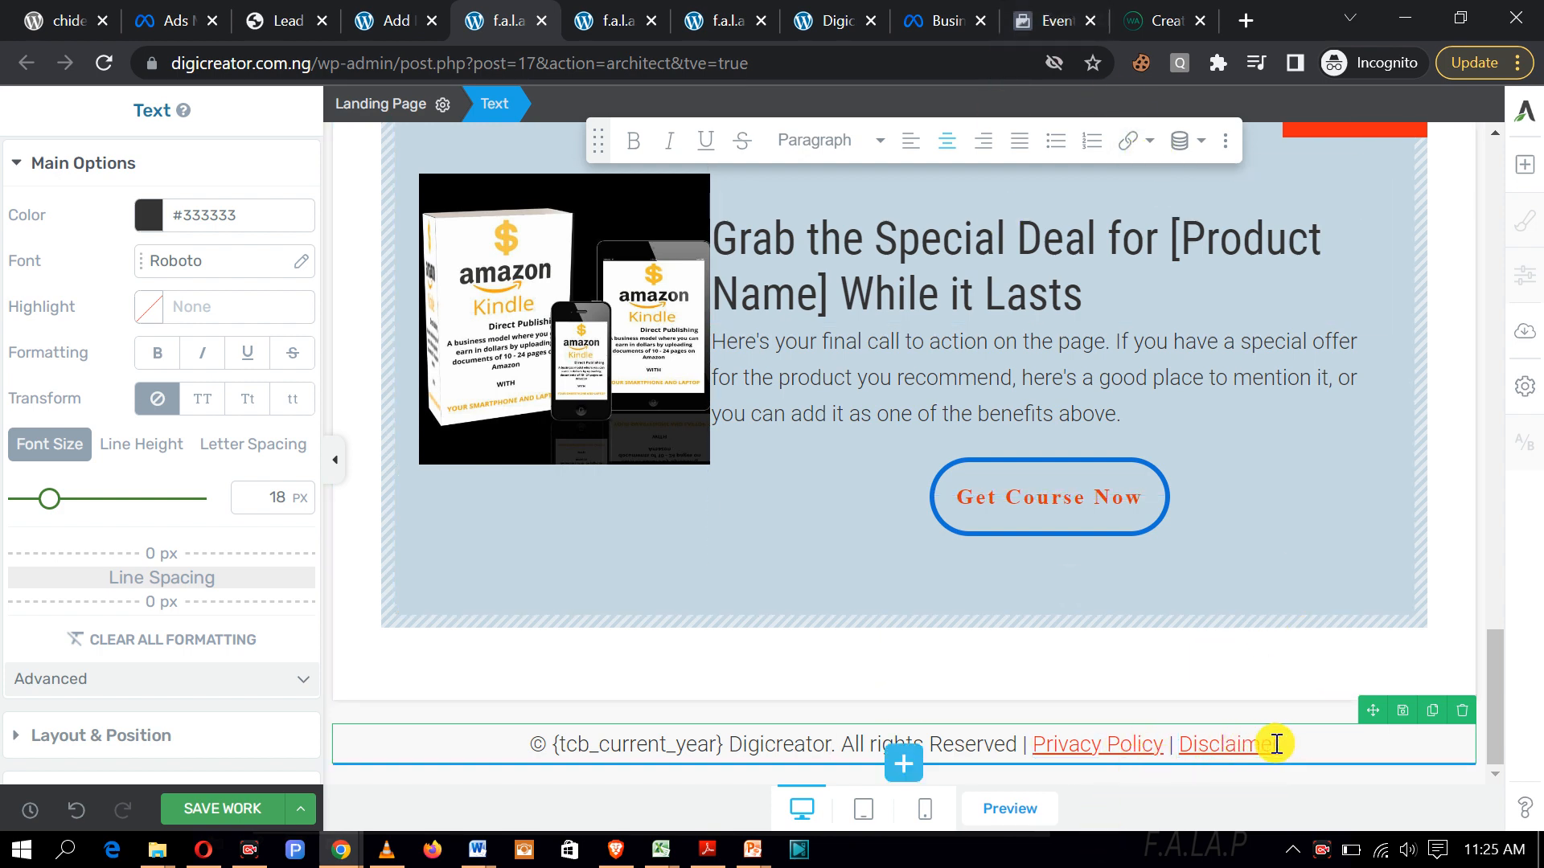
Step: Select the whole footer text element and delete it
left_click(1246, 748)
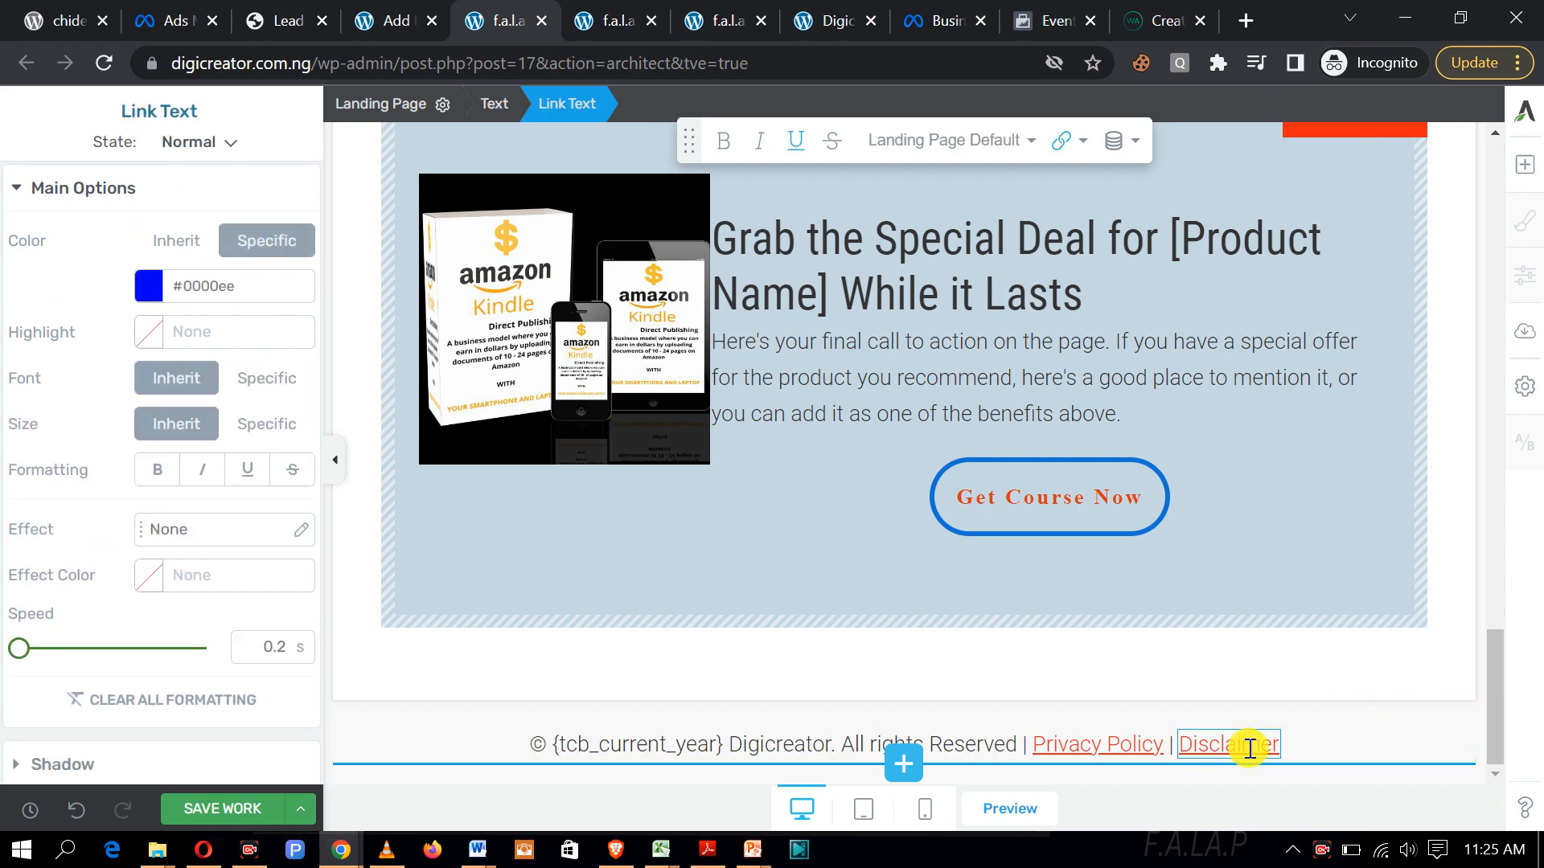
left_click(1281, 736)
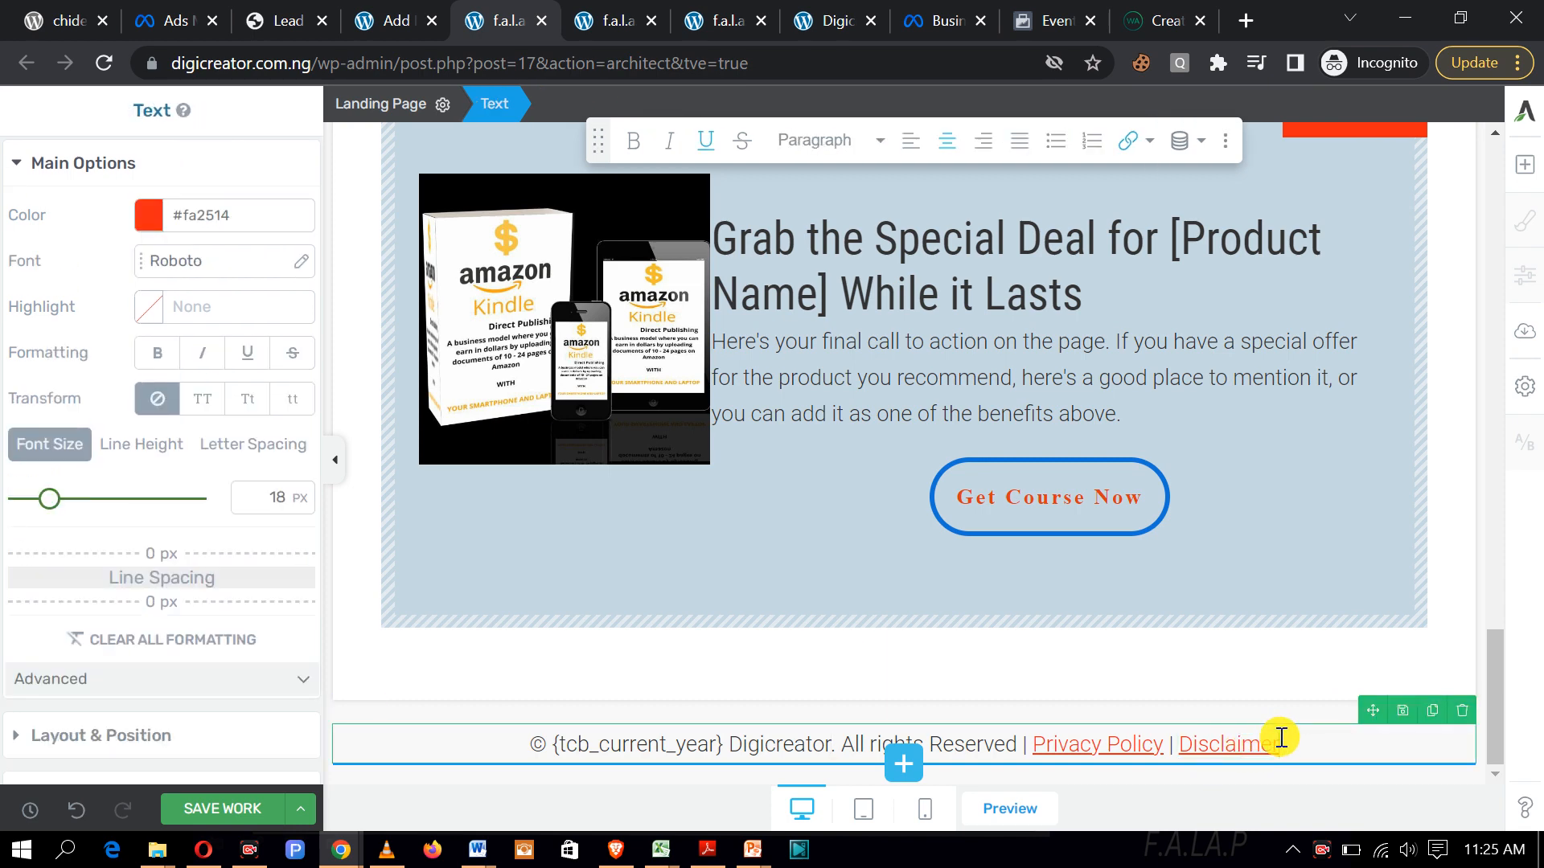
left_click(1459, 713)
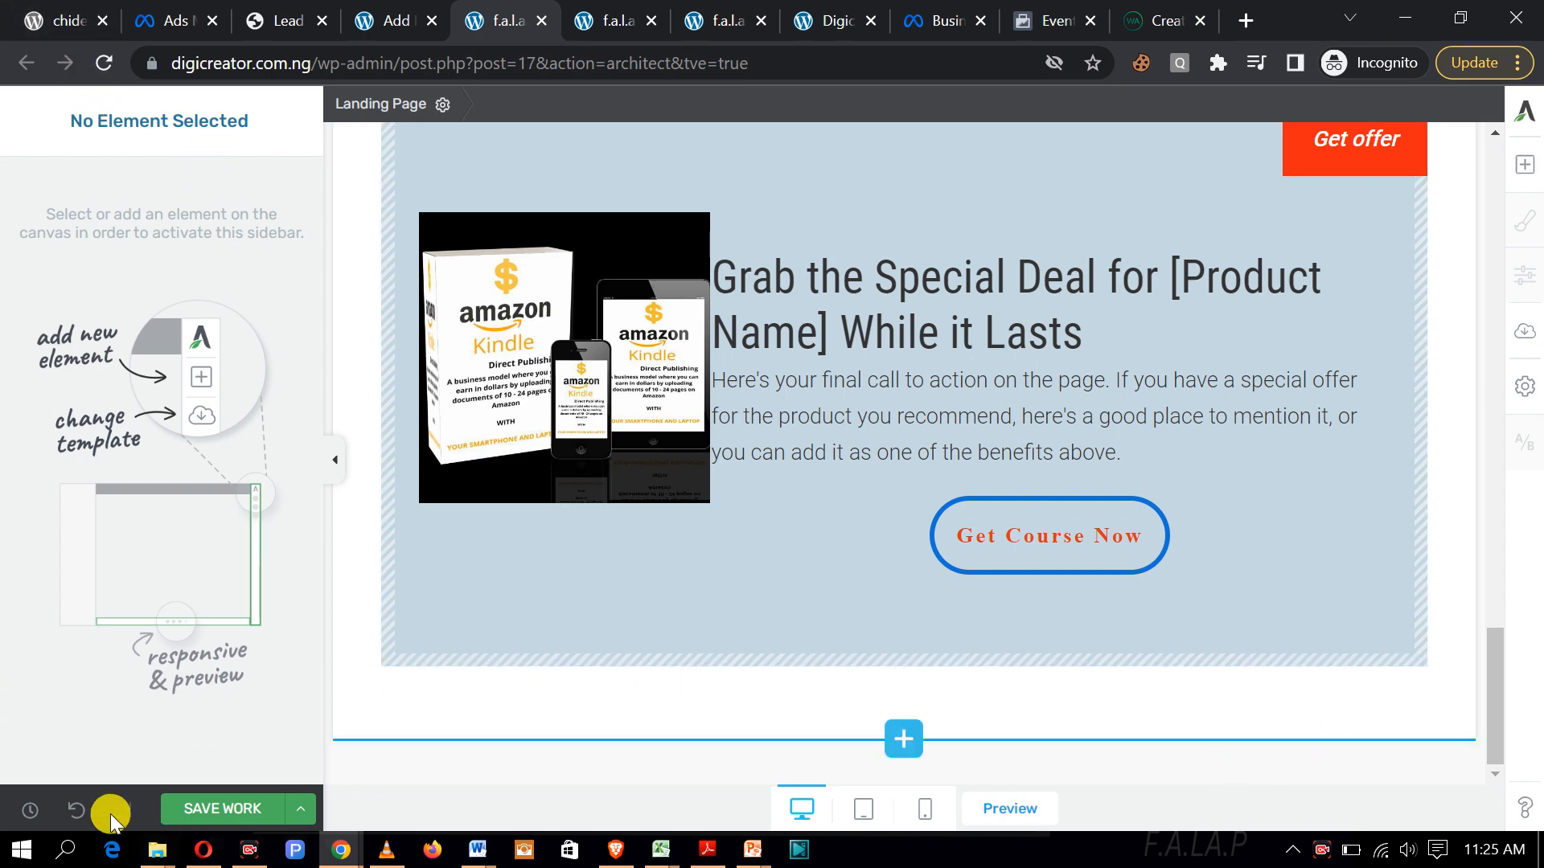
Step: Undo the footer deletion to restore the copyright line
left_click(84, 805)
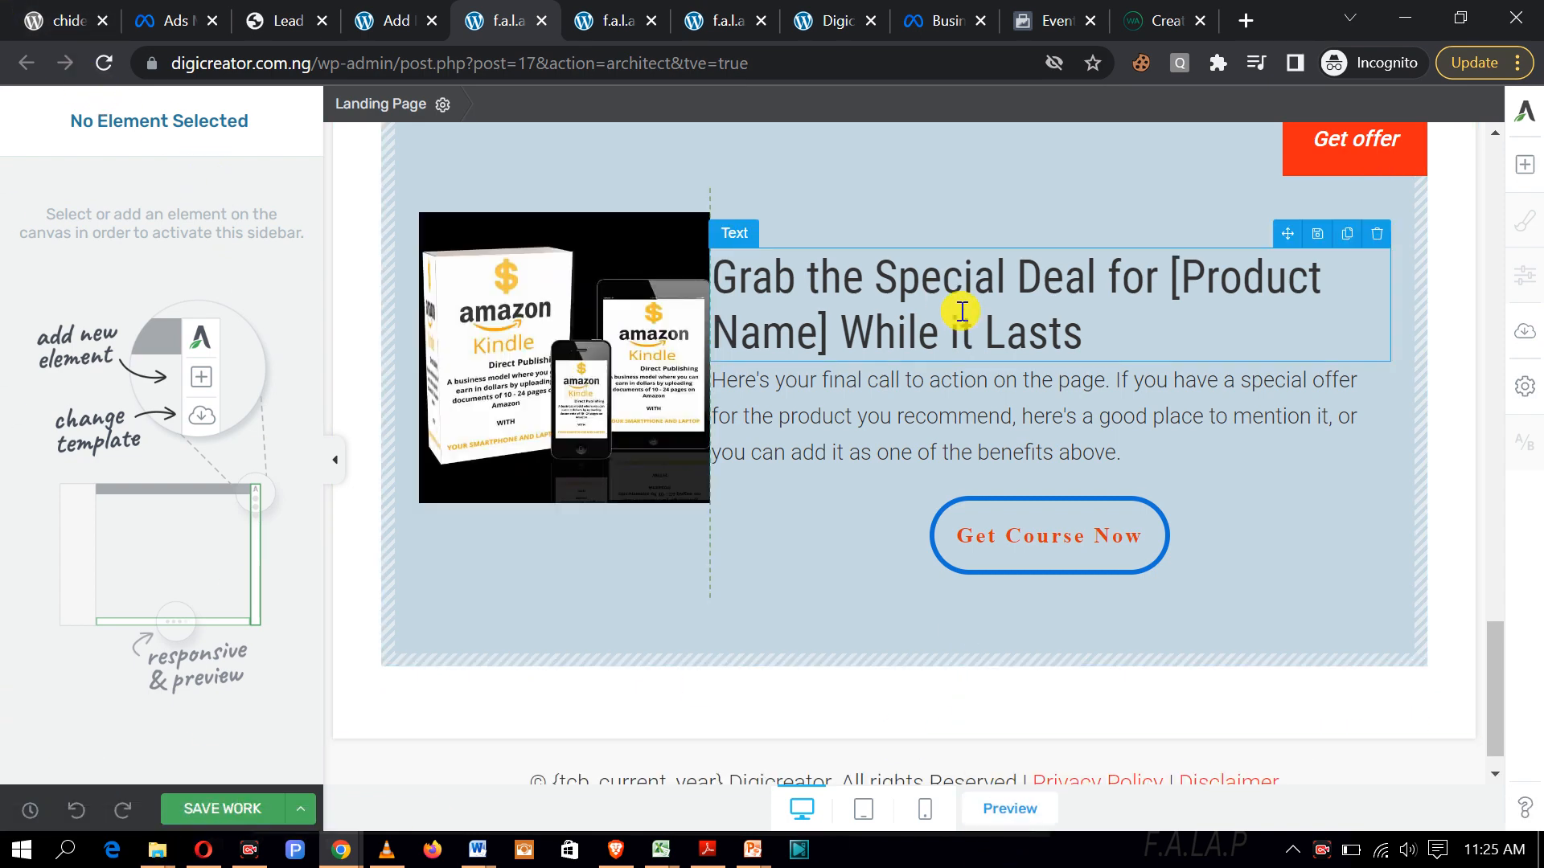
scroll(968, 332, "down", 1)
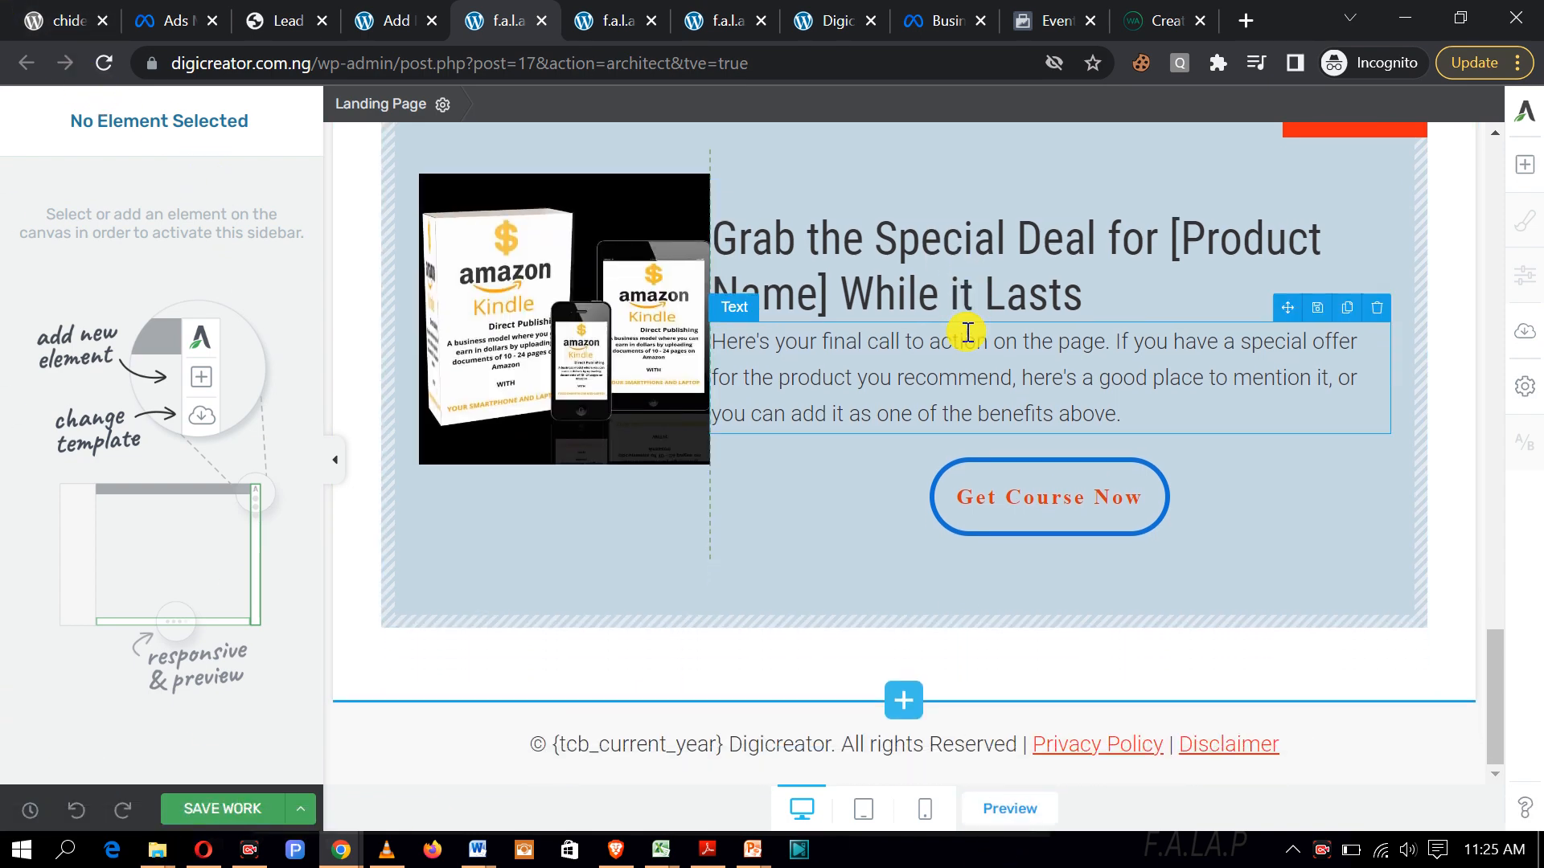
left_click(1032, 751)
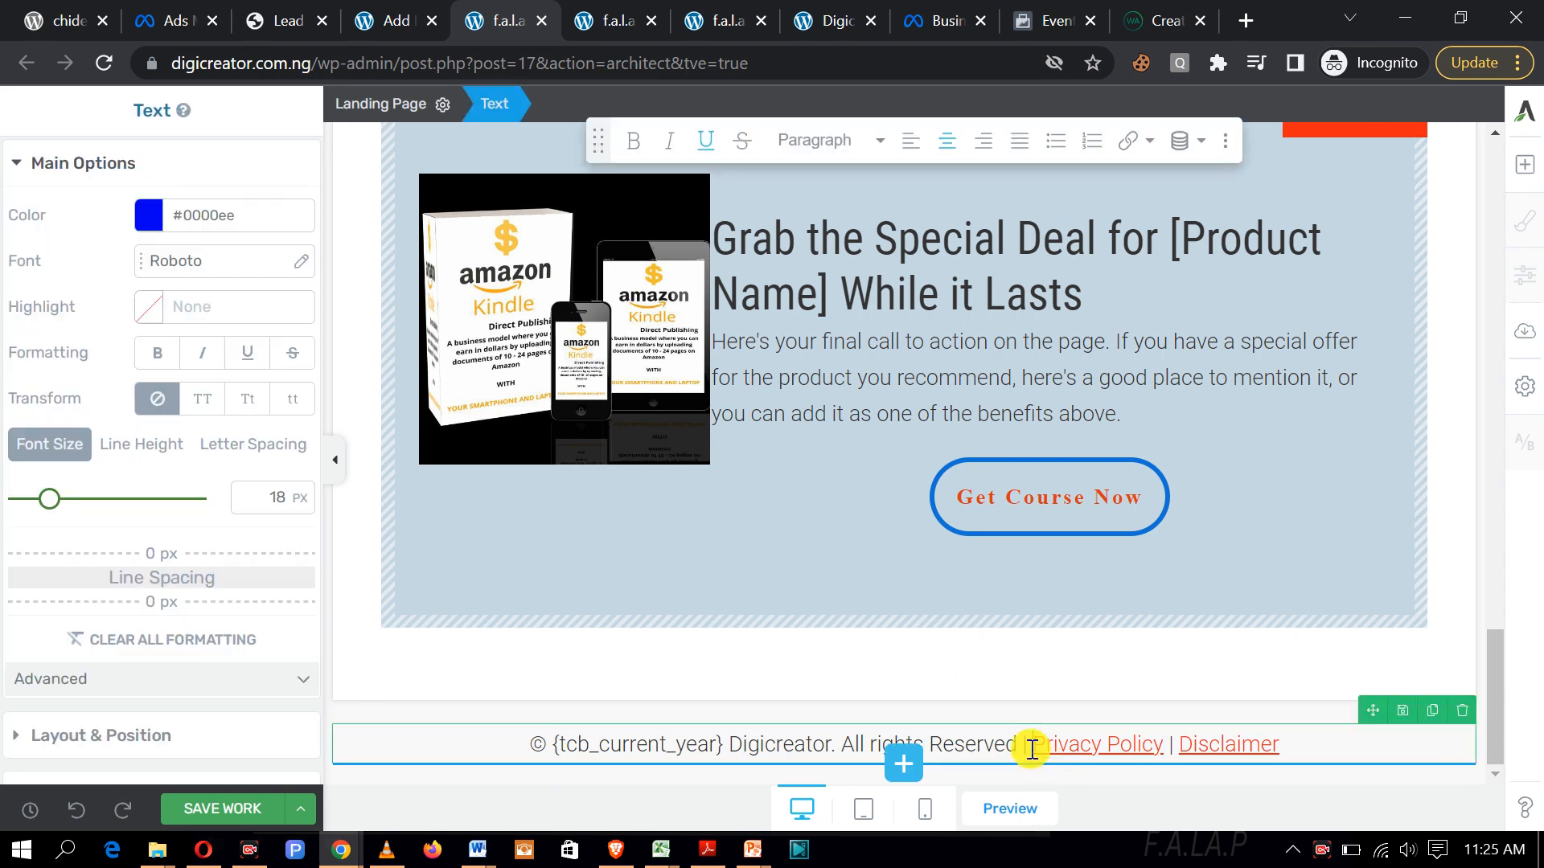
Step: Delete the Privacy Policy and Disclaimer links and the extra separator from the footer
left_click(1169, 748)
key("BackSpace")
key("BackSpace")
key("BackSpace")
key("BackSpace")
key("BackSpace")
key("BackSpace")
key("BackSpace")
key("BackSpace")
key("BackSpace")
key("BackSpace")
key("BackSpace")
key("BackSpace")
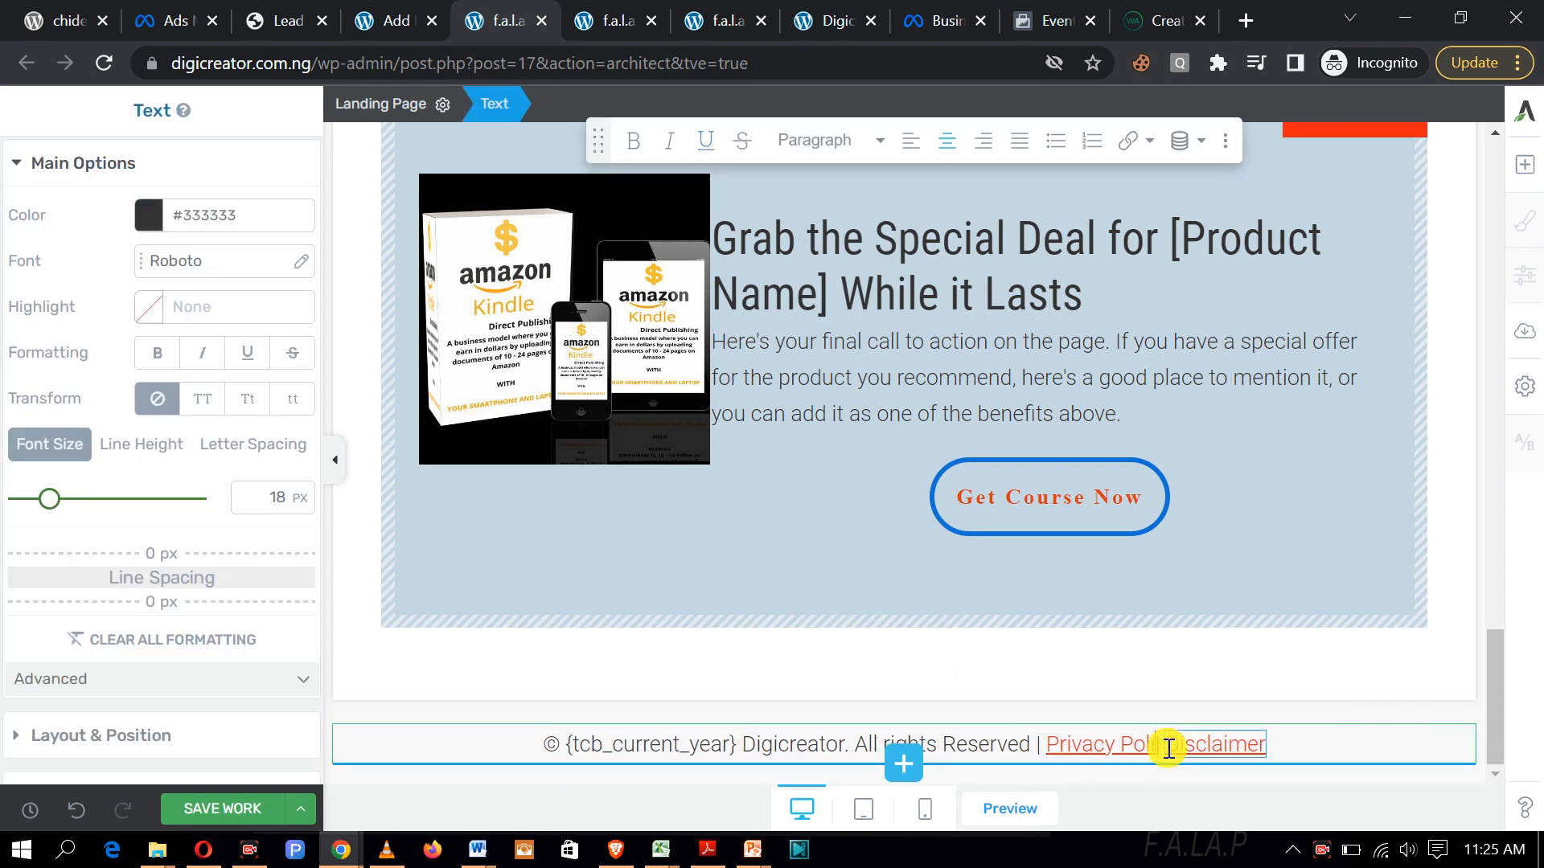
key("BackSpace")
key("BackSpace")
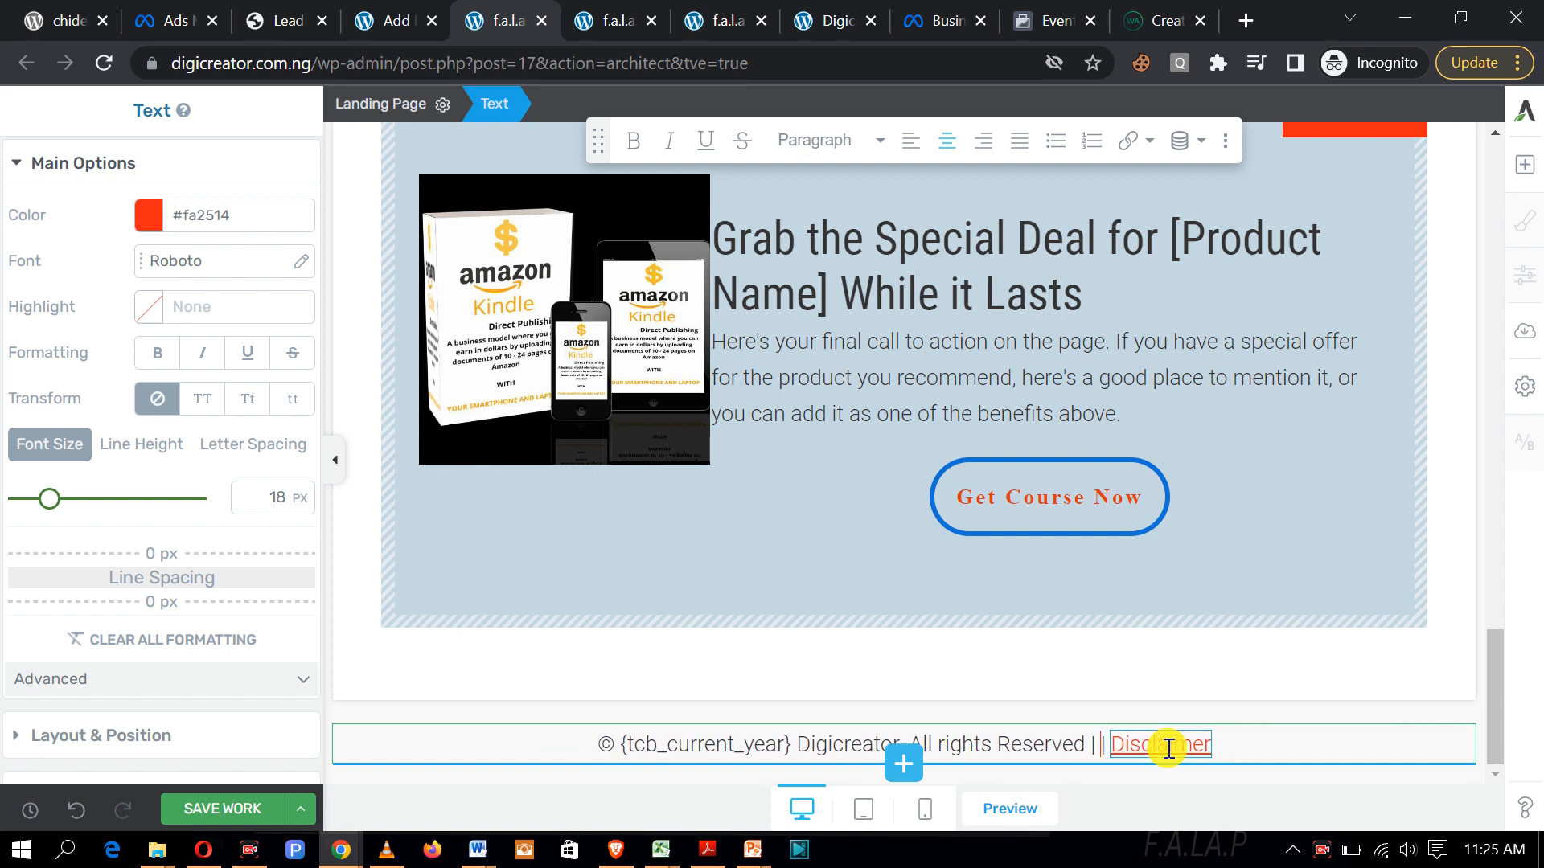
left_click(1169, 749)
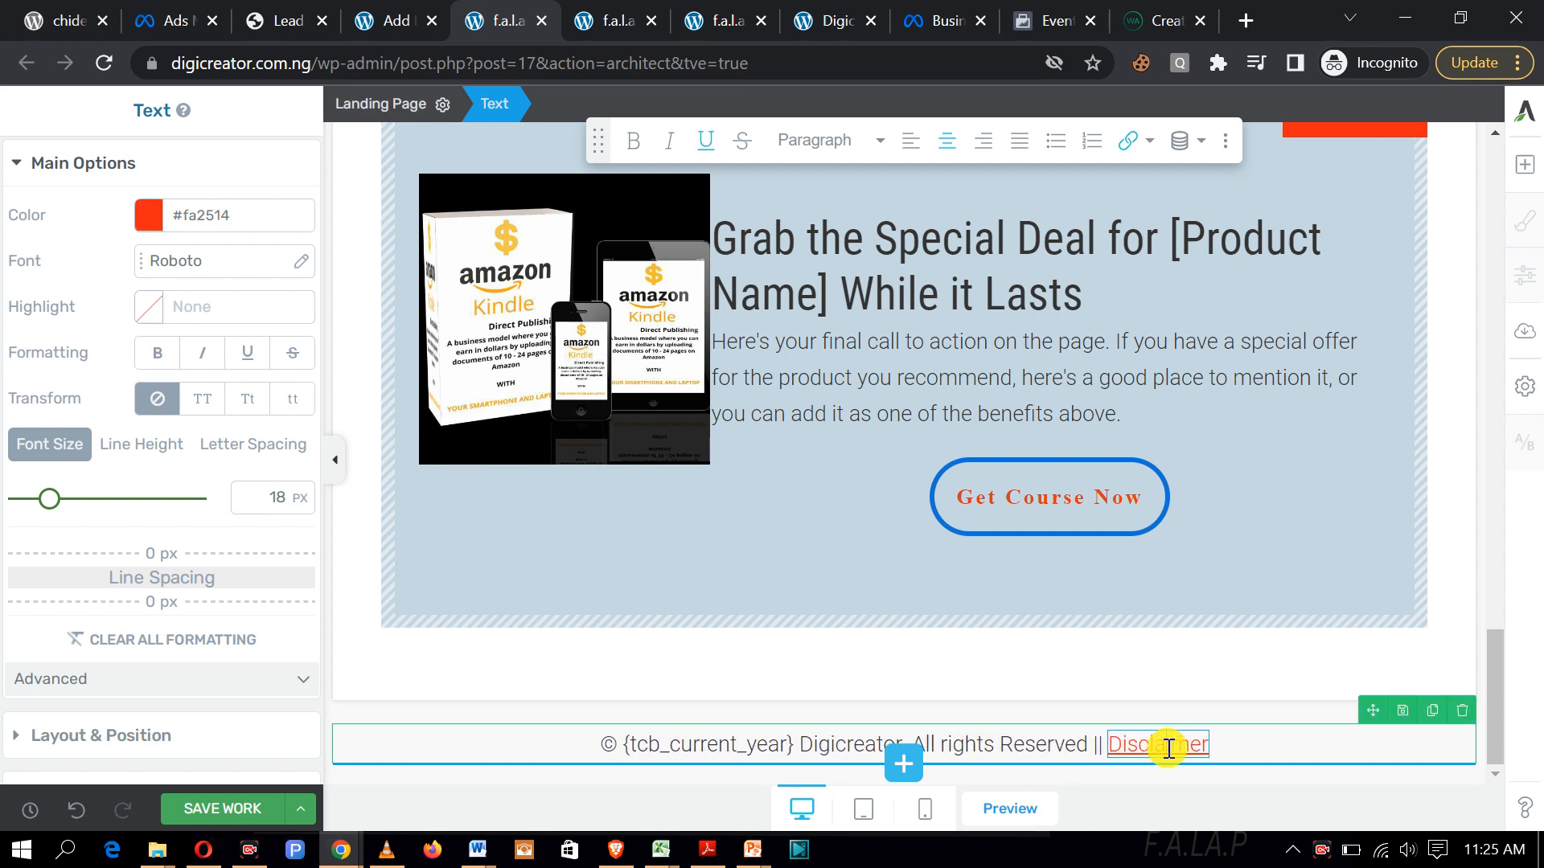
key("BackSpace")
key("BackSpace")
key("BackSpace")
key("BackSpace")
key("BackSpace")
key("BackSpace")
key("BackSpace")
key("BackSpace")
key("BackSpace")
key("BackSpace")
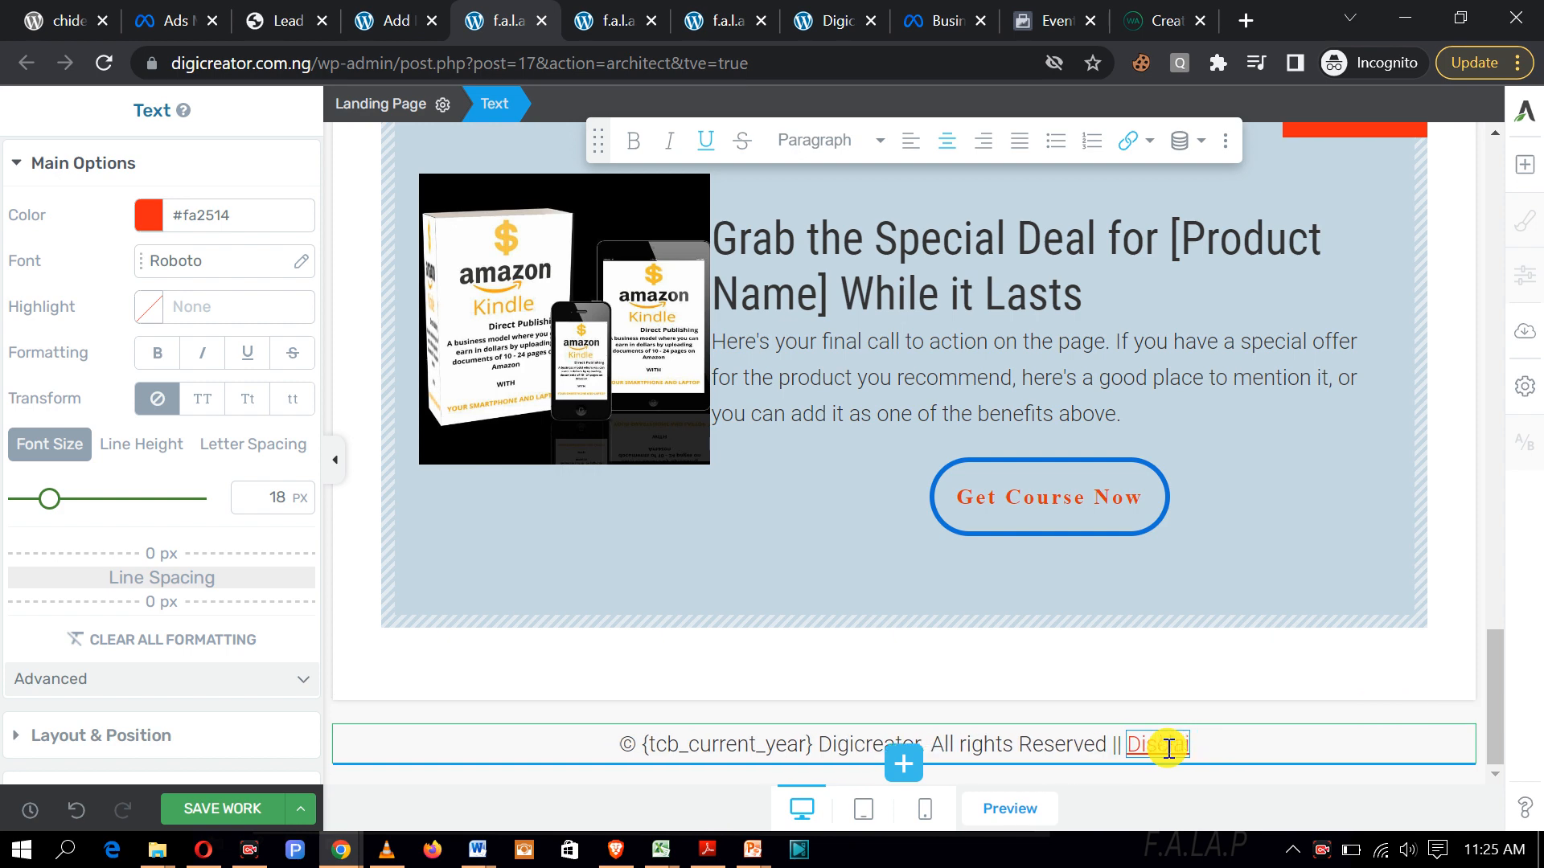
key("BackSpace")
key("BackSpace")
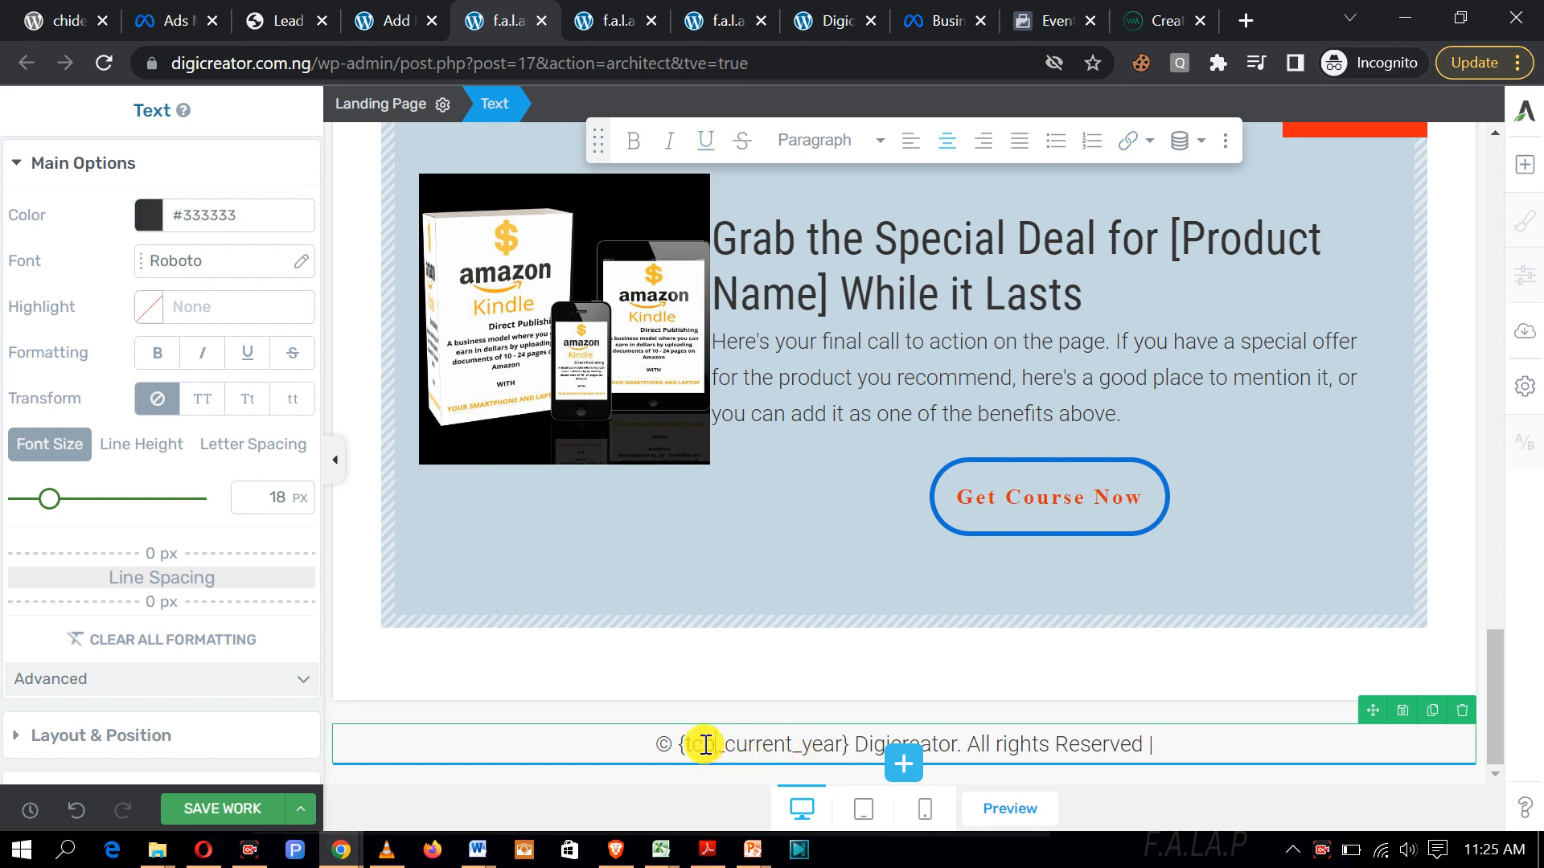
Step: Replace 'tcb' with 'Digicreator' in the footer's year placeholder and save
key("BackSpace")
key("BackSpace")
key("BackSpace")
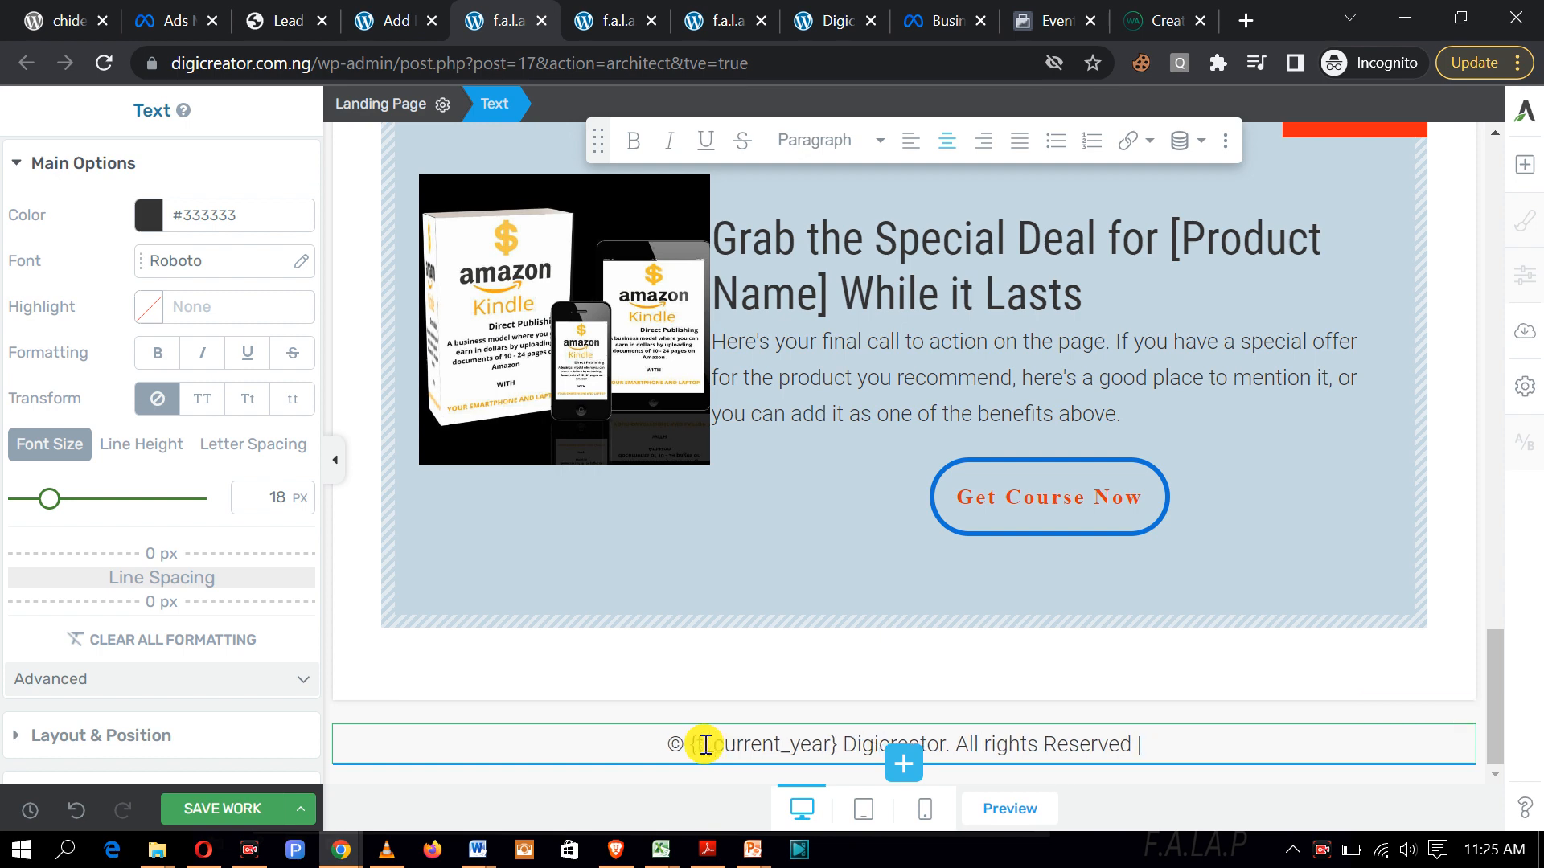
type("Digi")
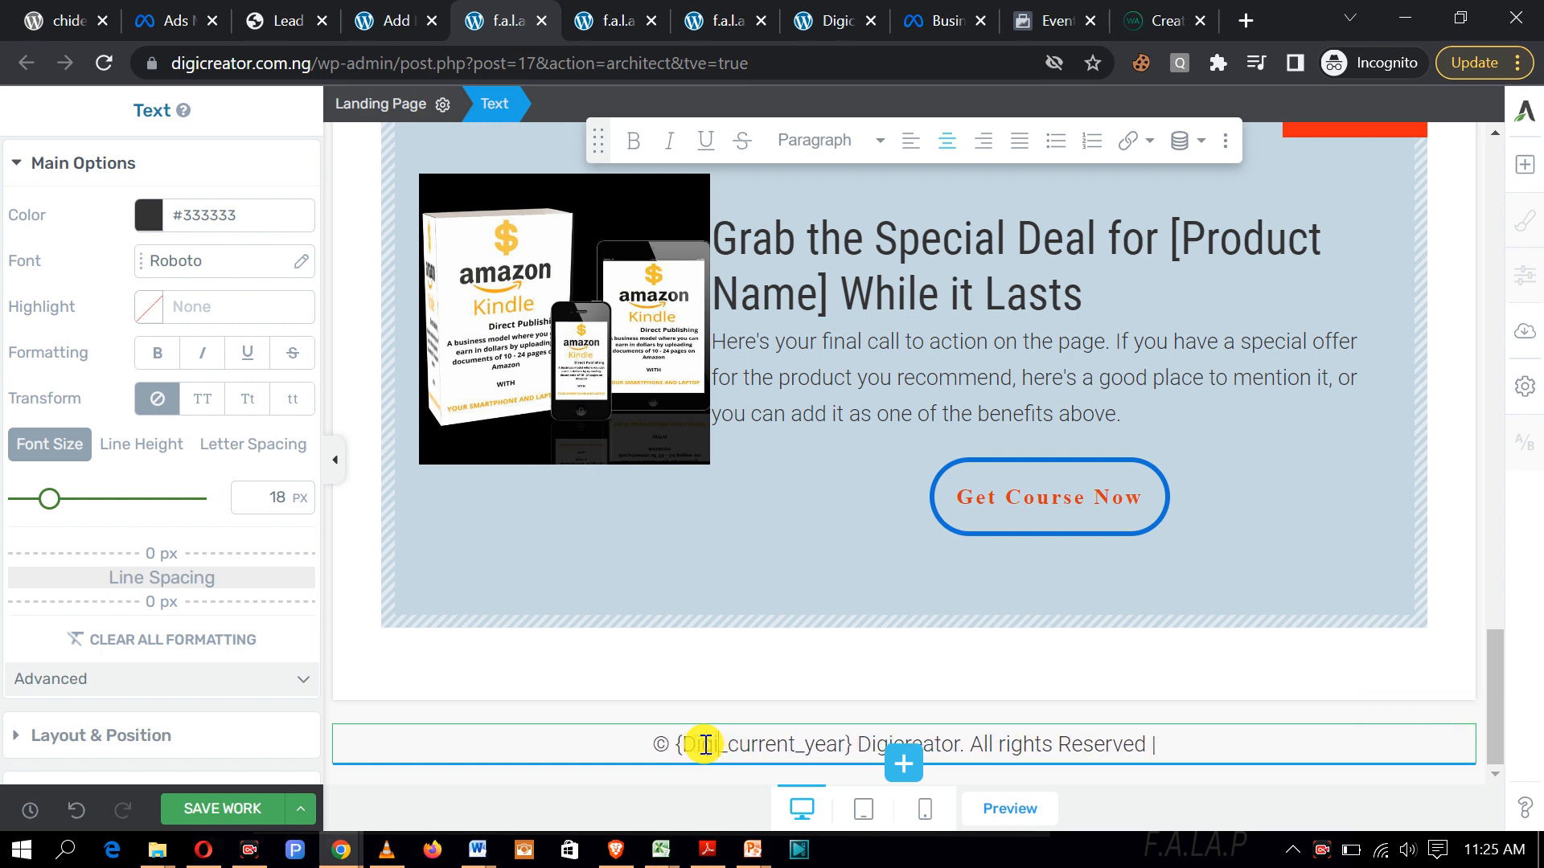
type("creator")
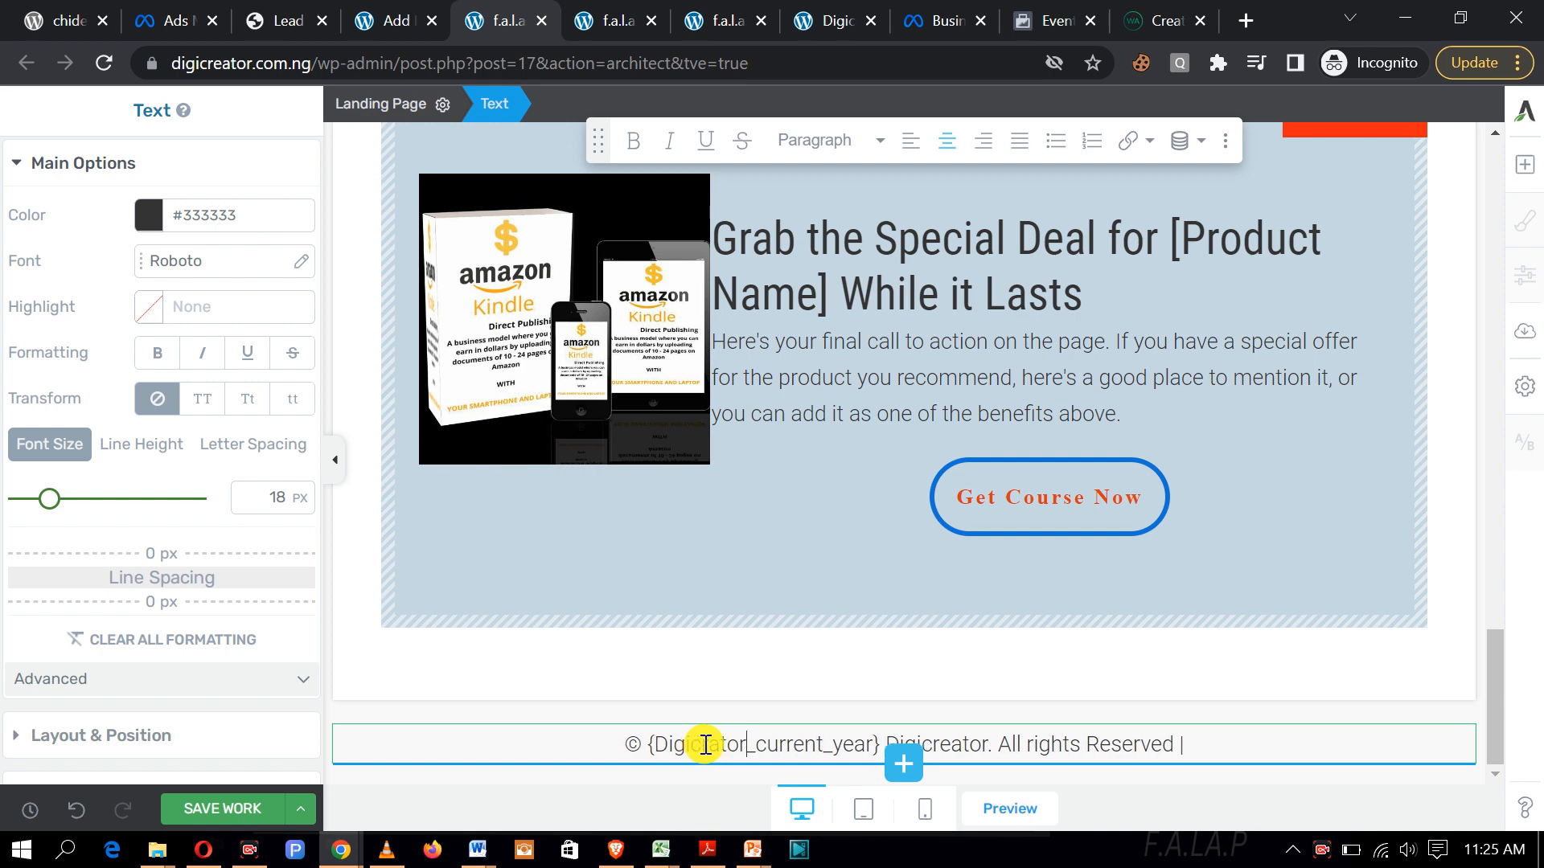
key("BackSpace")
key("BackSpace")
key("BackSpace")
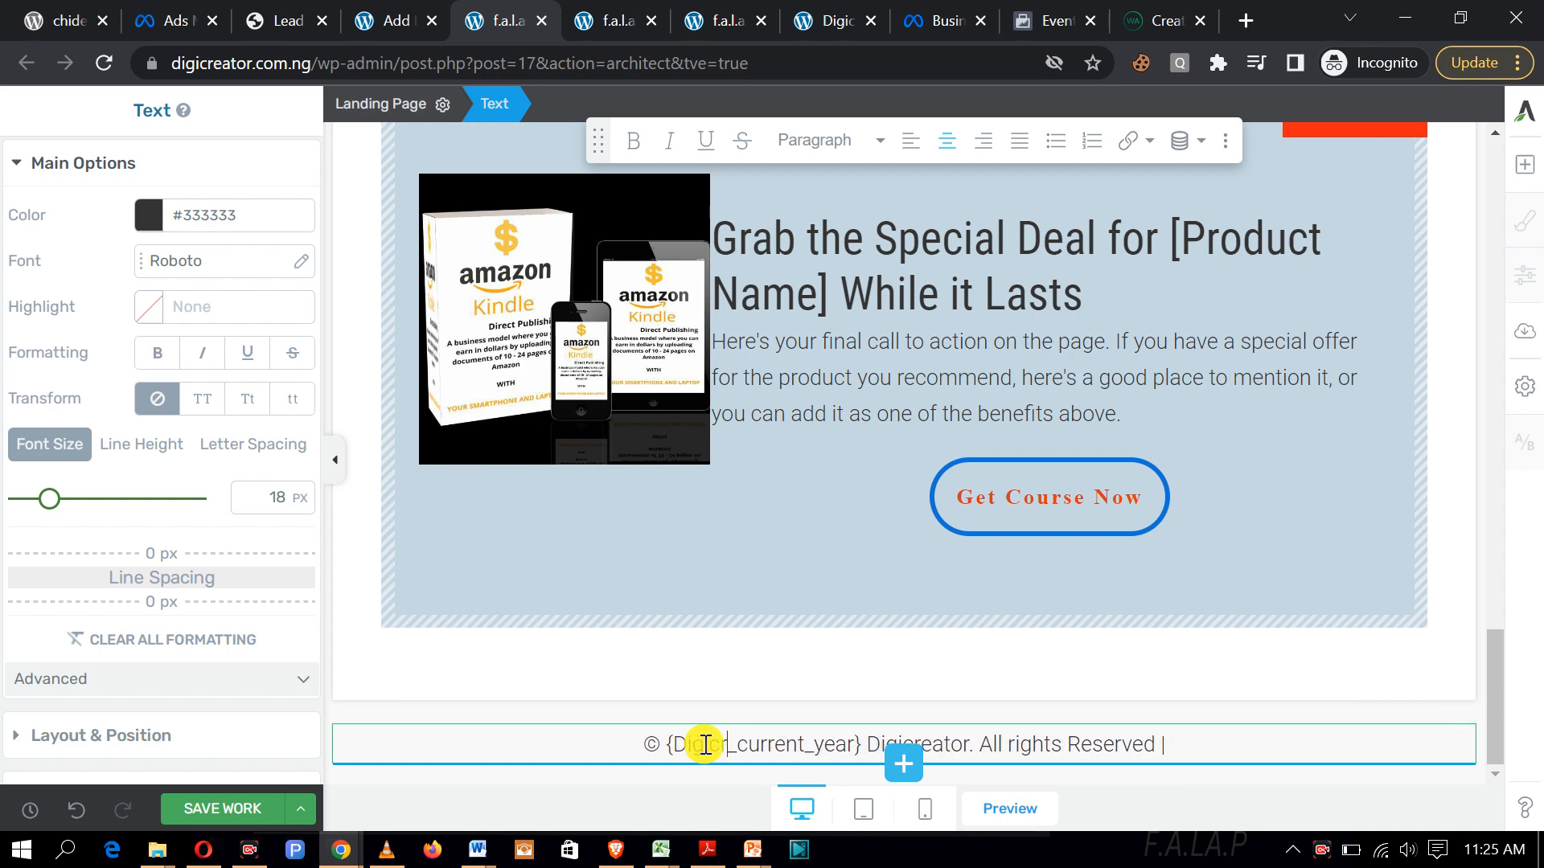
type("tor")
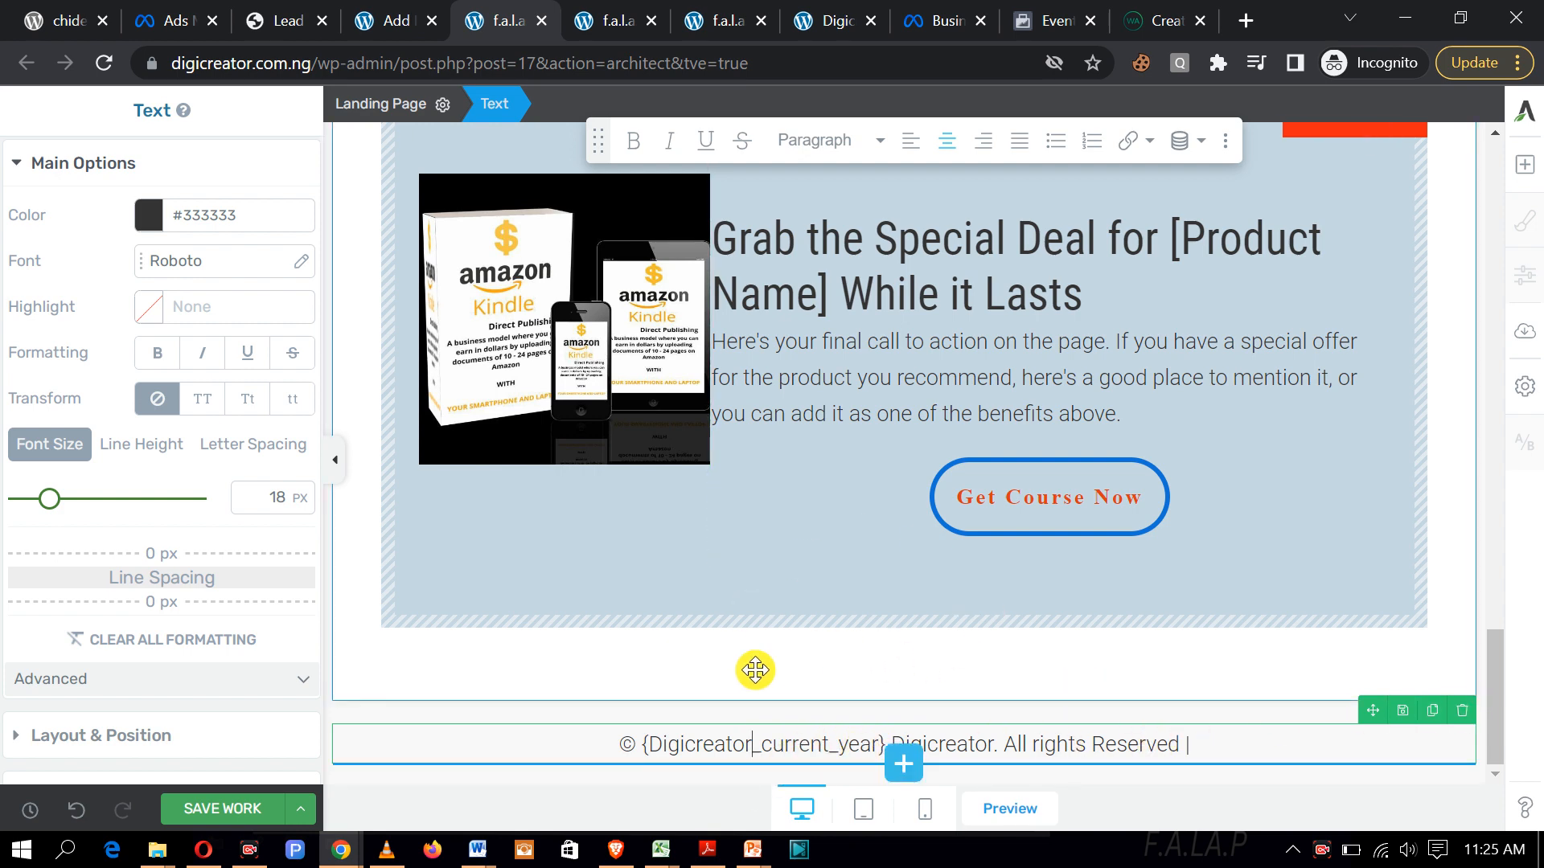
left_click(224, 810)
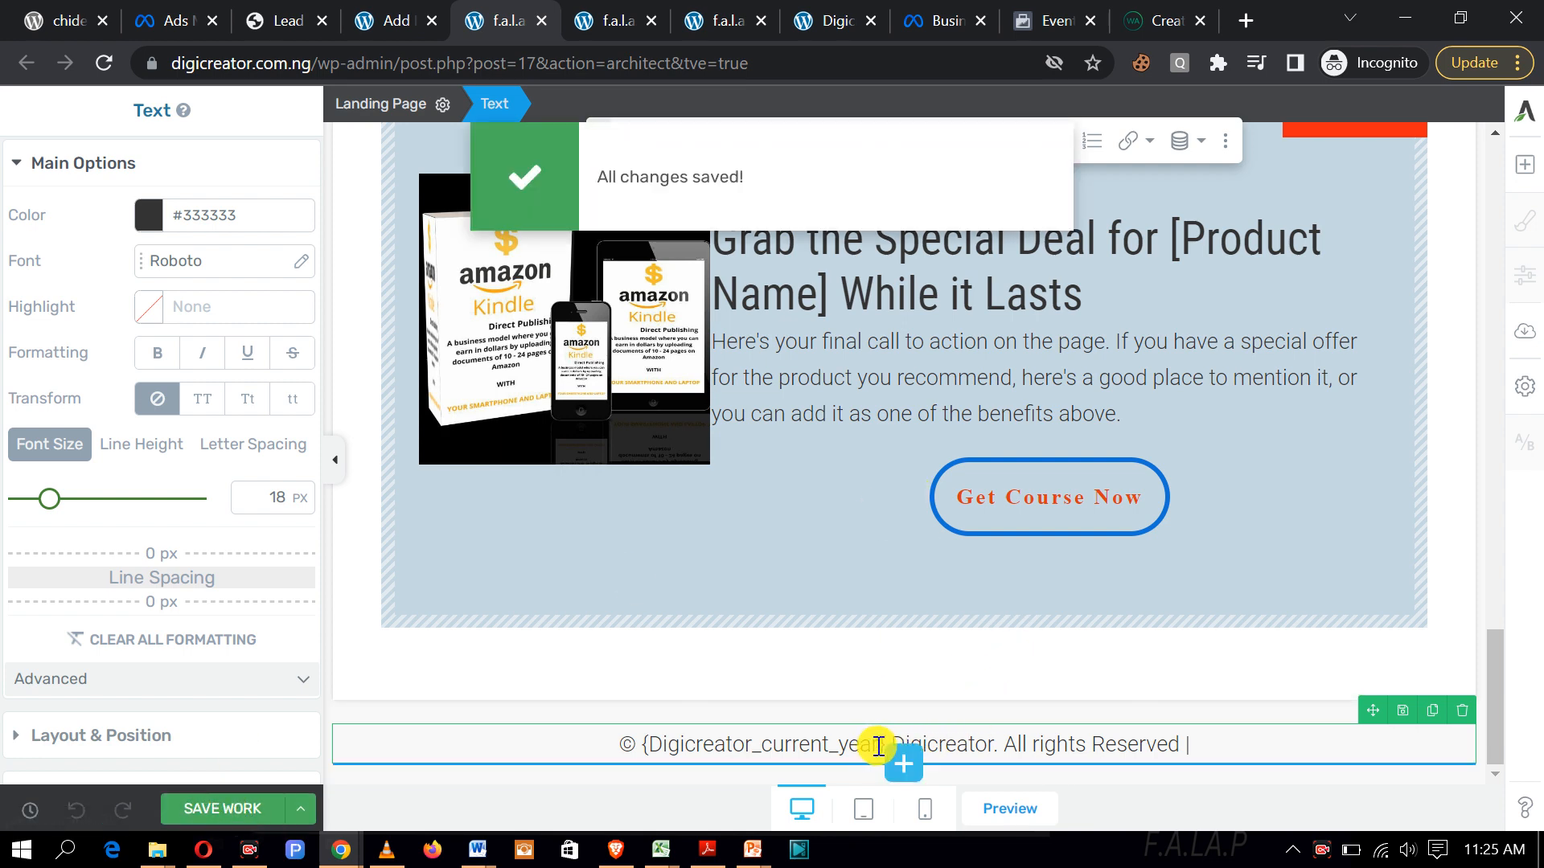
Step: Replace 'year' with '2023' in the footer placeholder and save again
key("BackSpace")
key("BackSpace")
key("BackSpace")
key("BackSpace")
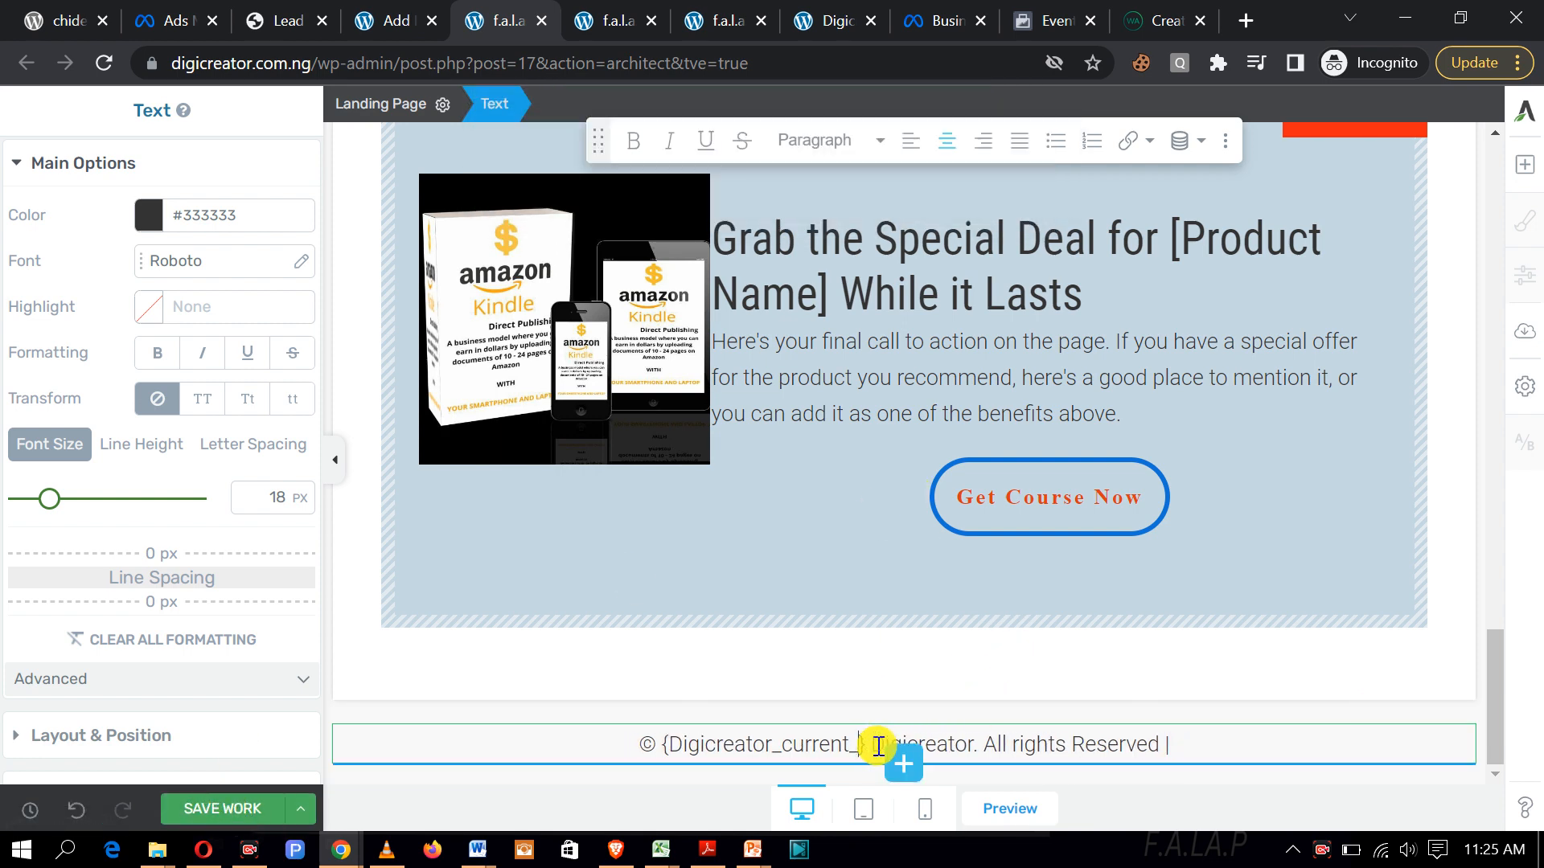
type("2021")
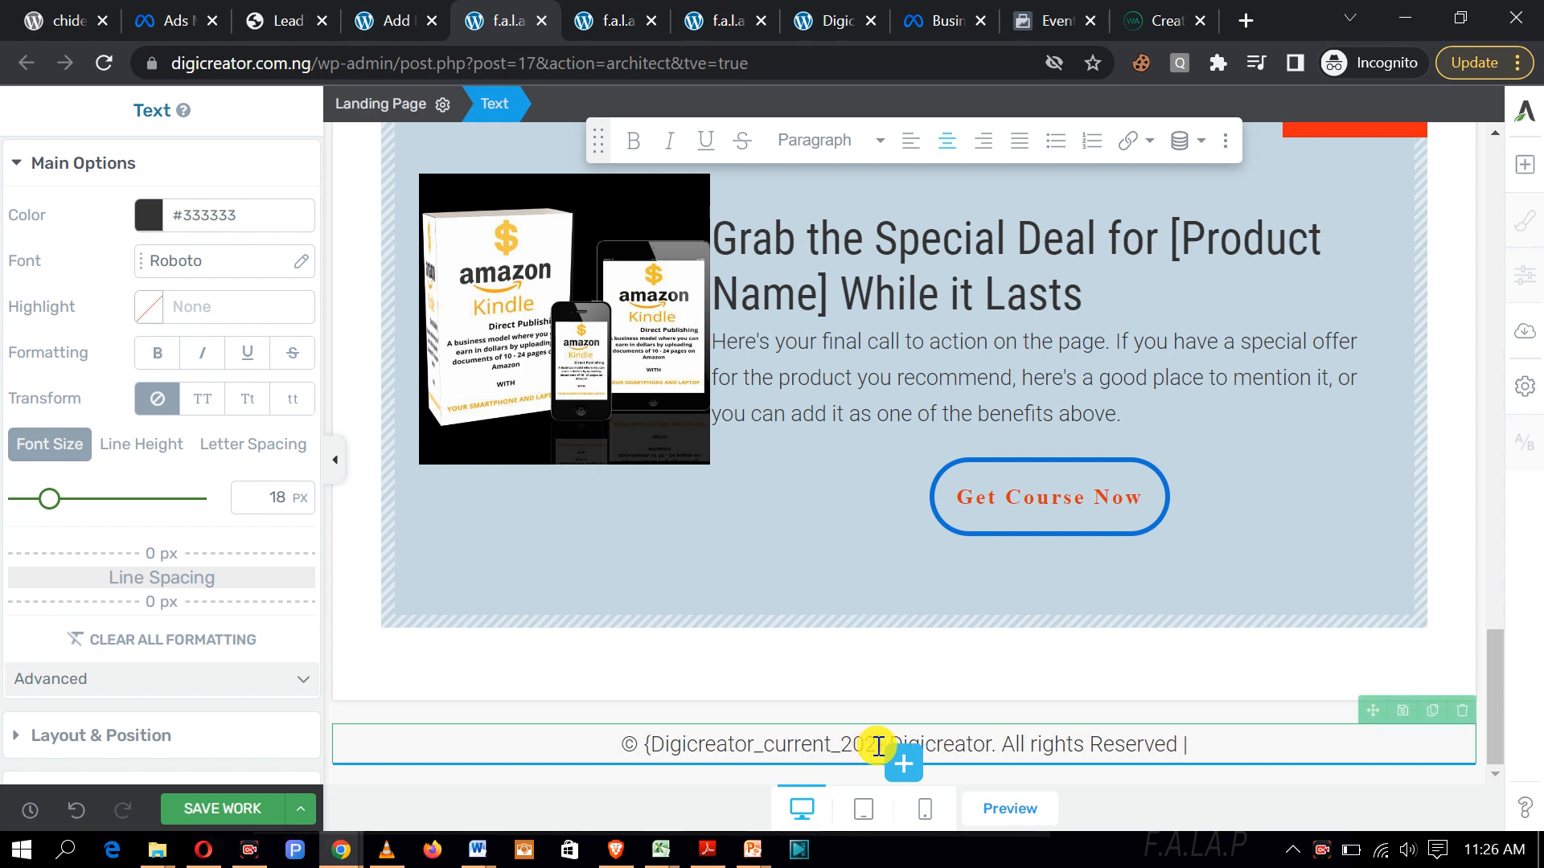
type("3")
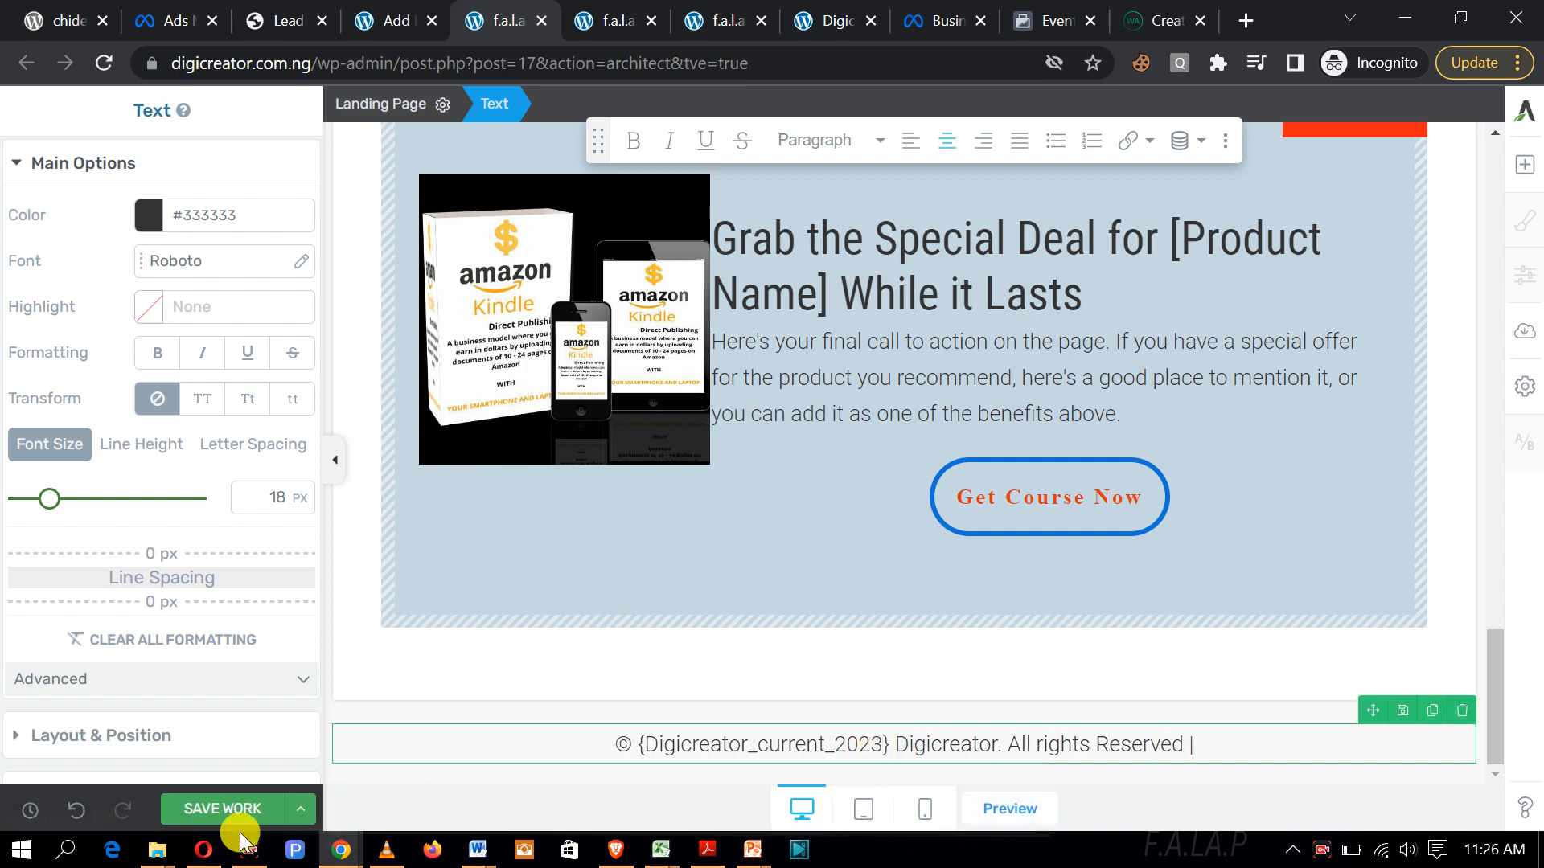
left_click(196, 821)
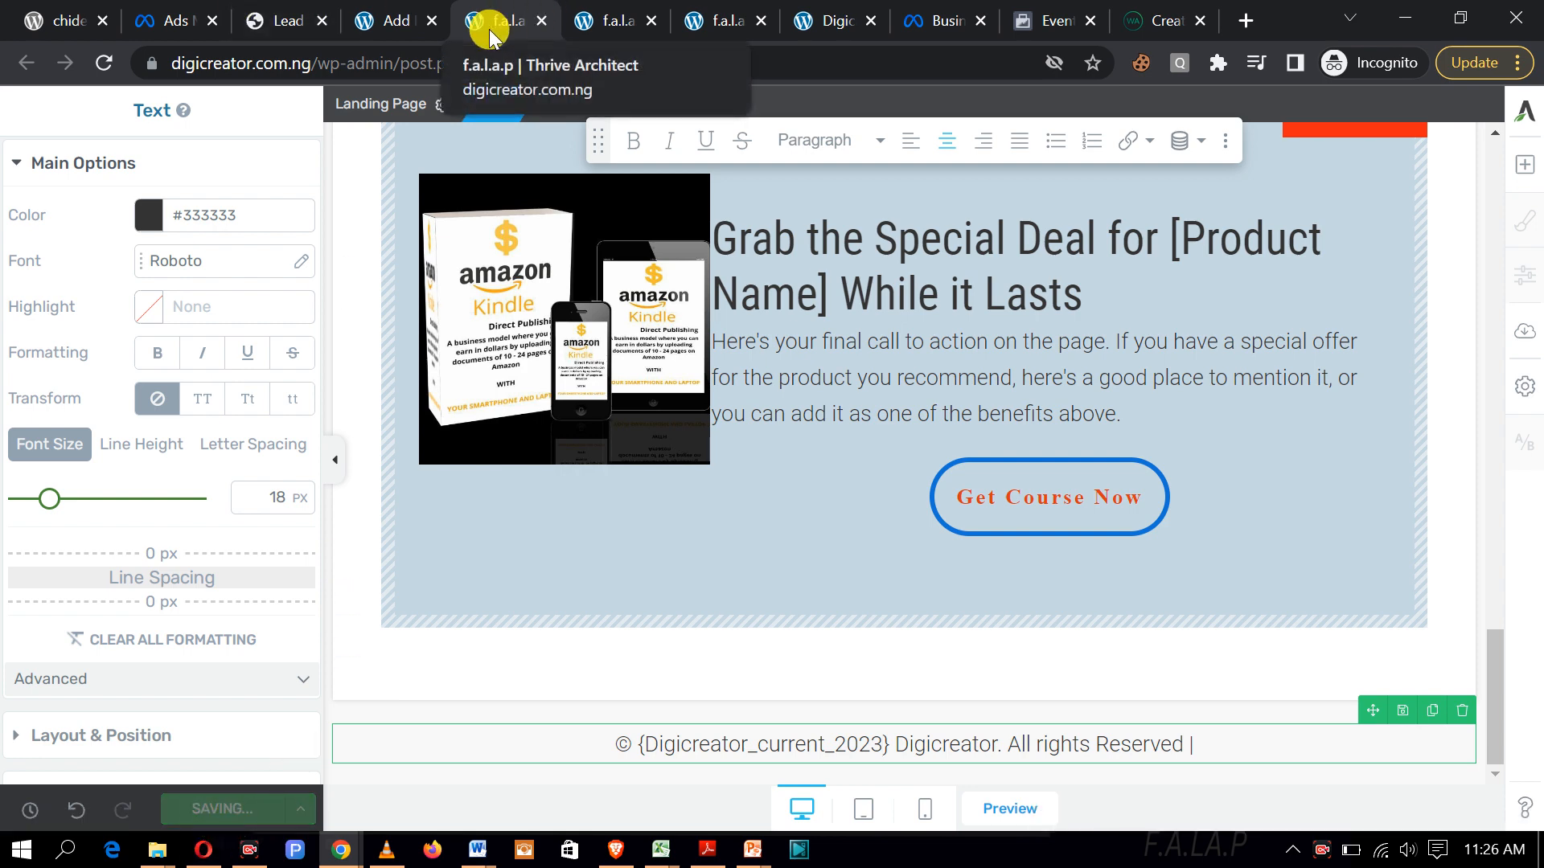
left_click(591, 19)
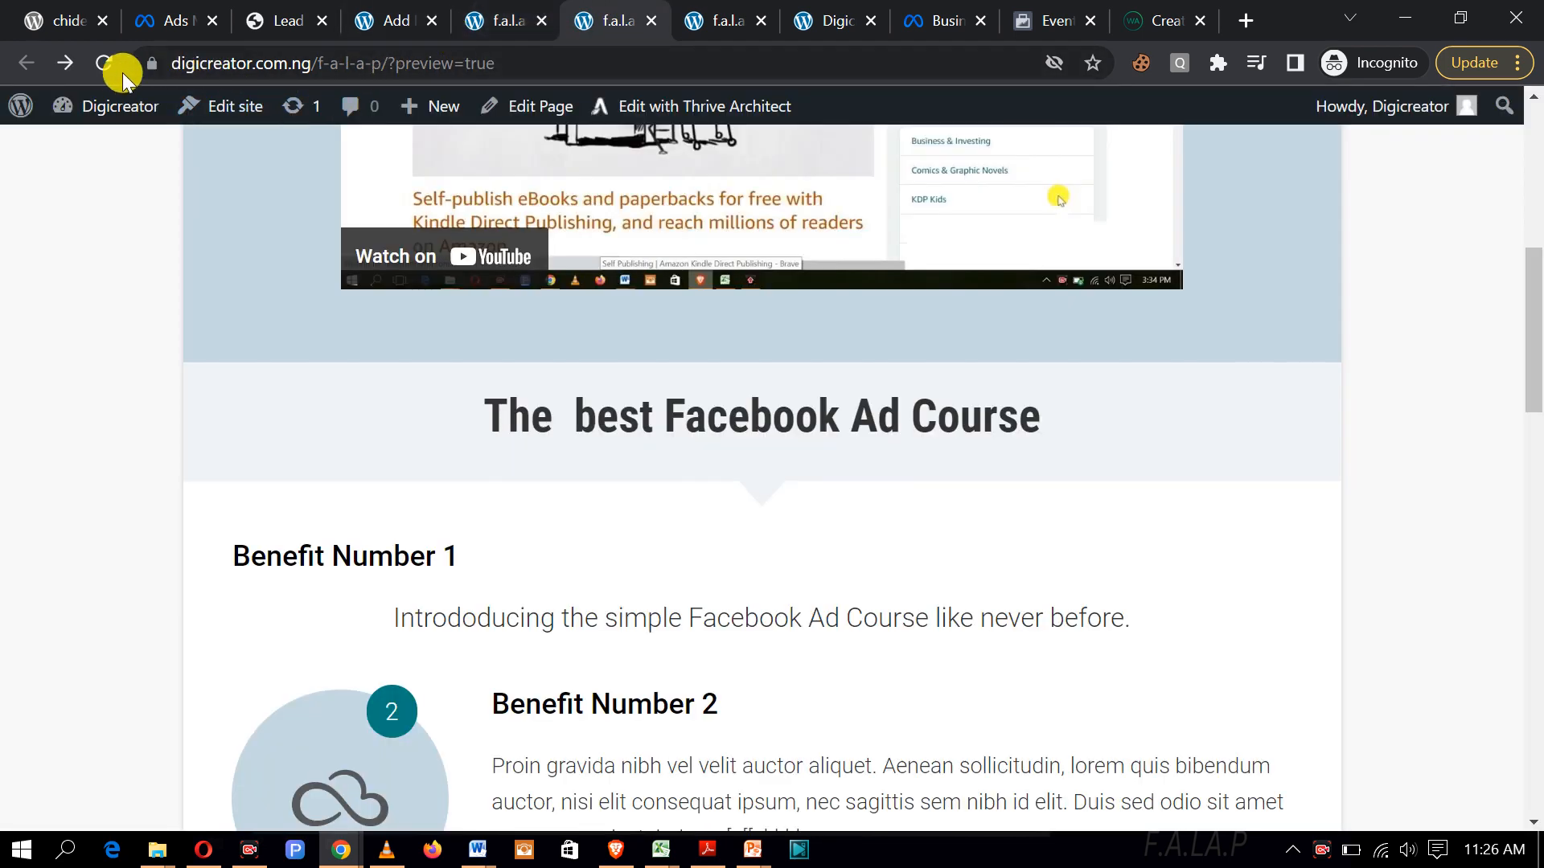
left_click(111, 66)
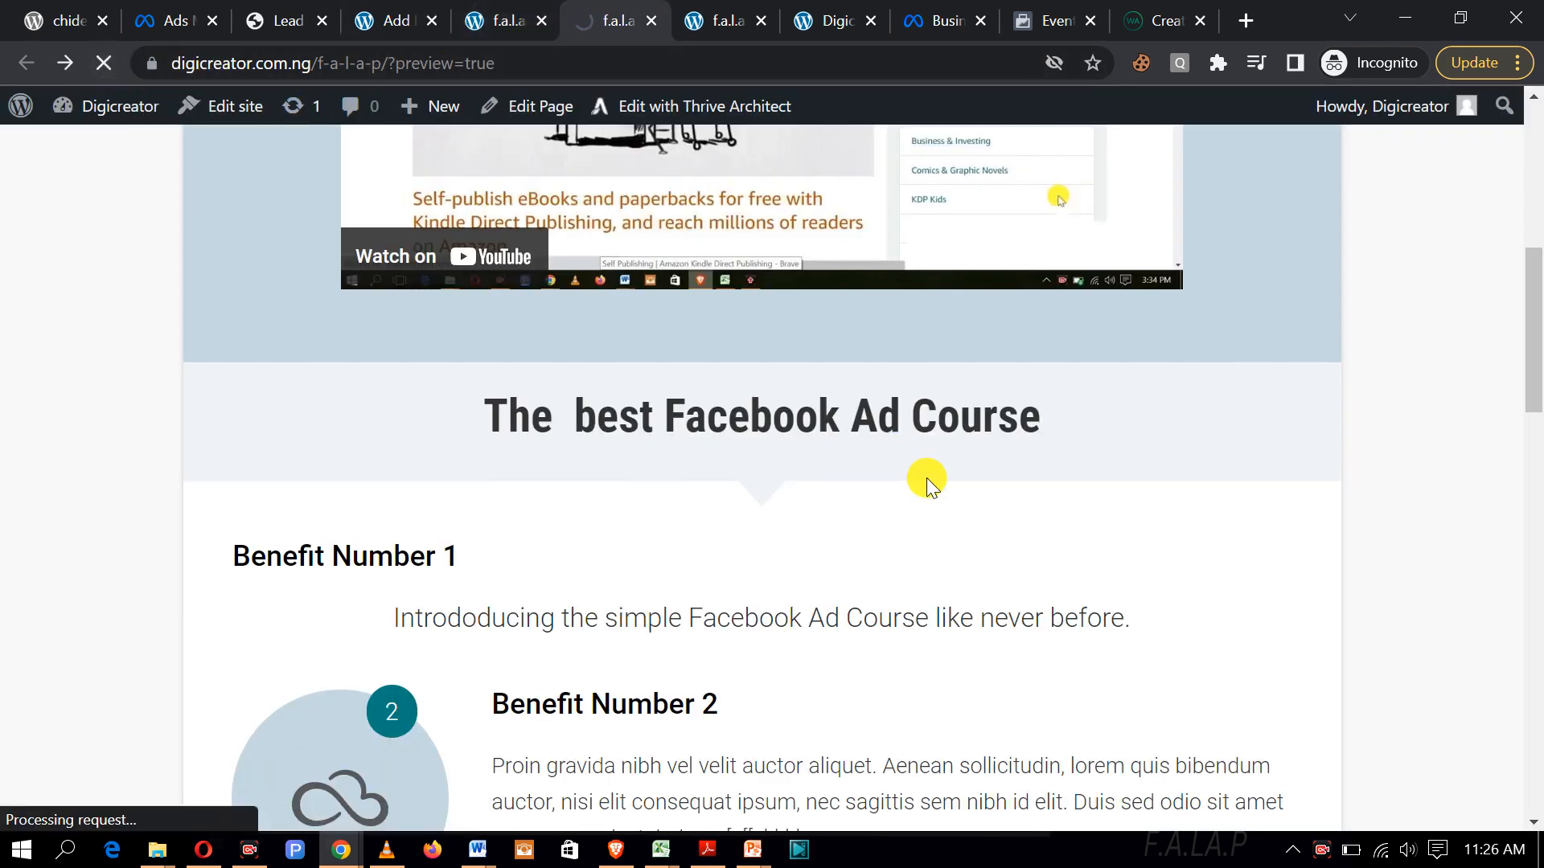
scroll(923, 465, "down", 20)
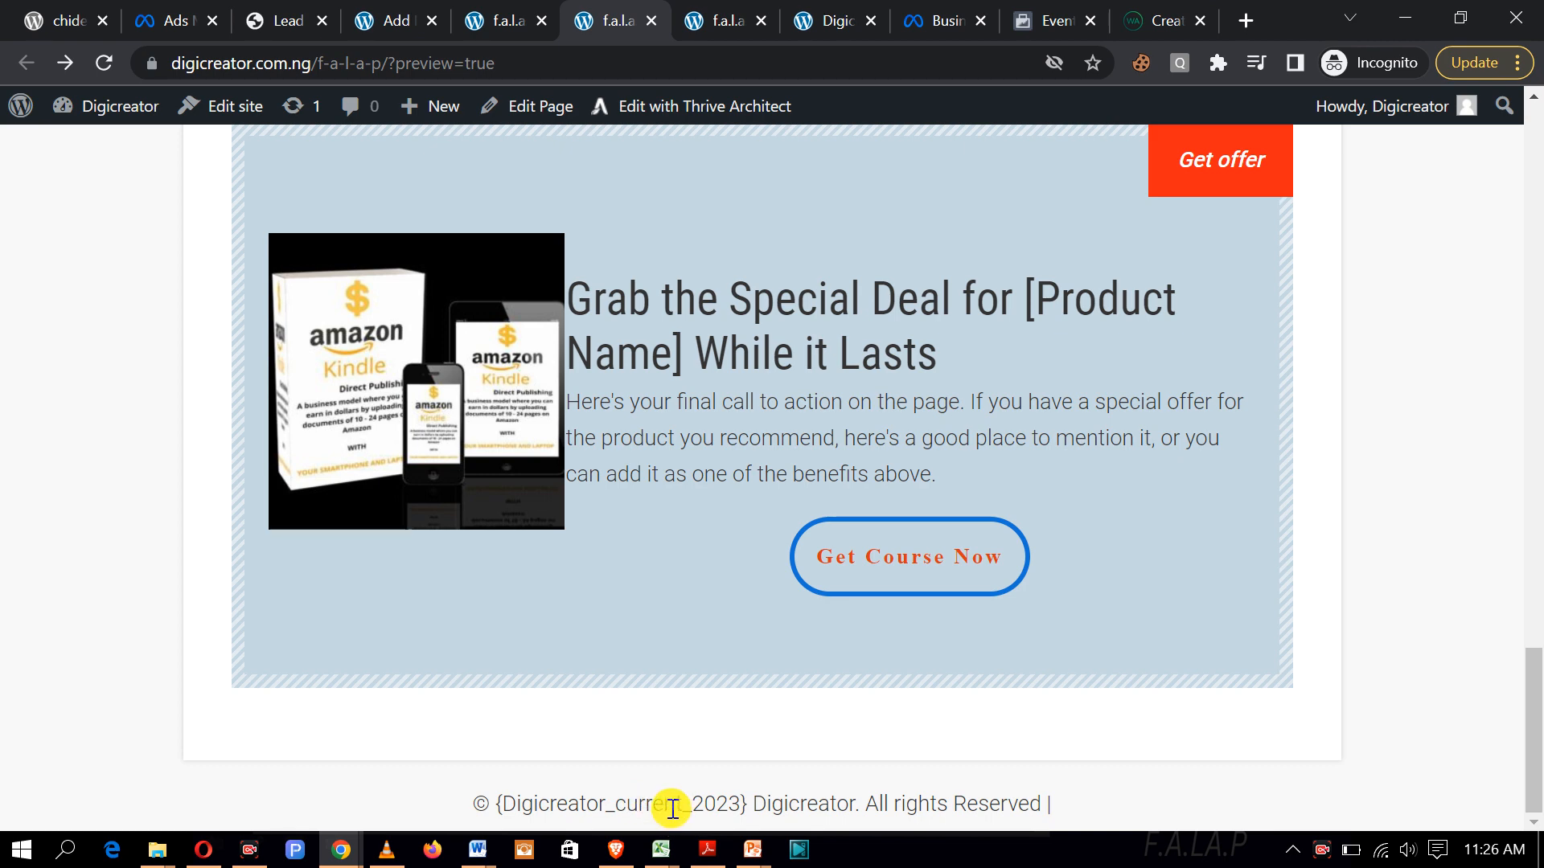
left_click(509, 27)
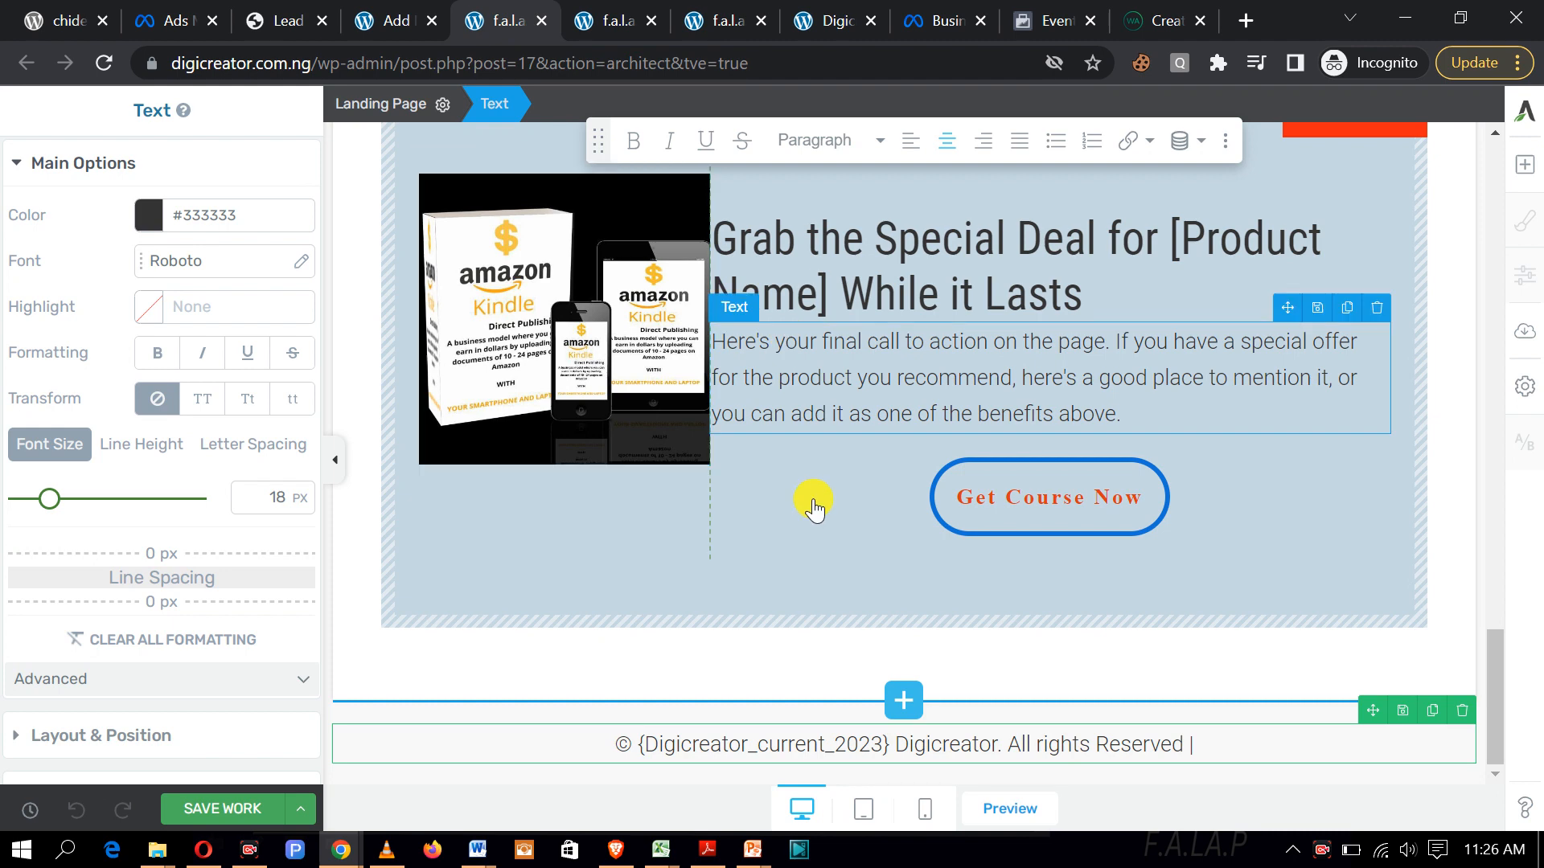
Step: Change 'current' to 'May' in the footer placeholder, giving {Digicreator_May_2023}, and save
left_click(823, 751)
key("BackSpace")
key("BackSpace")
key("BackSpace")
key("BackSpace")
key("BackSpace")
key("BackSpace")
key("BackSpace")
key("BackSpace")
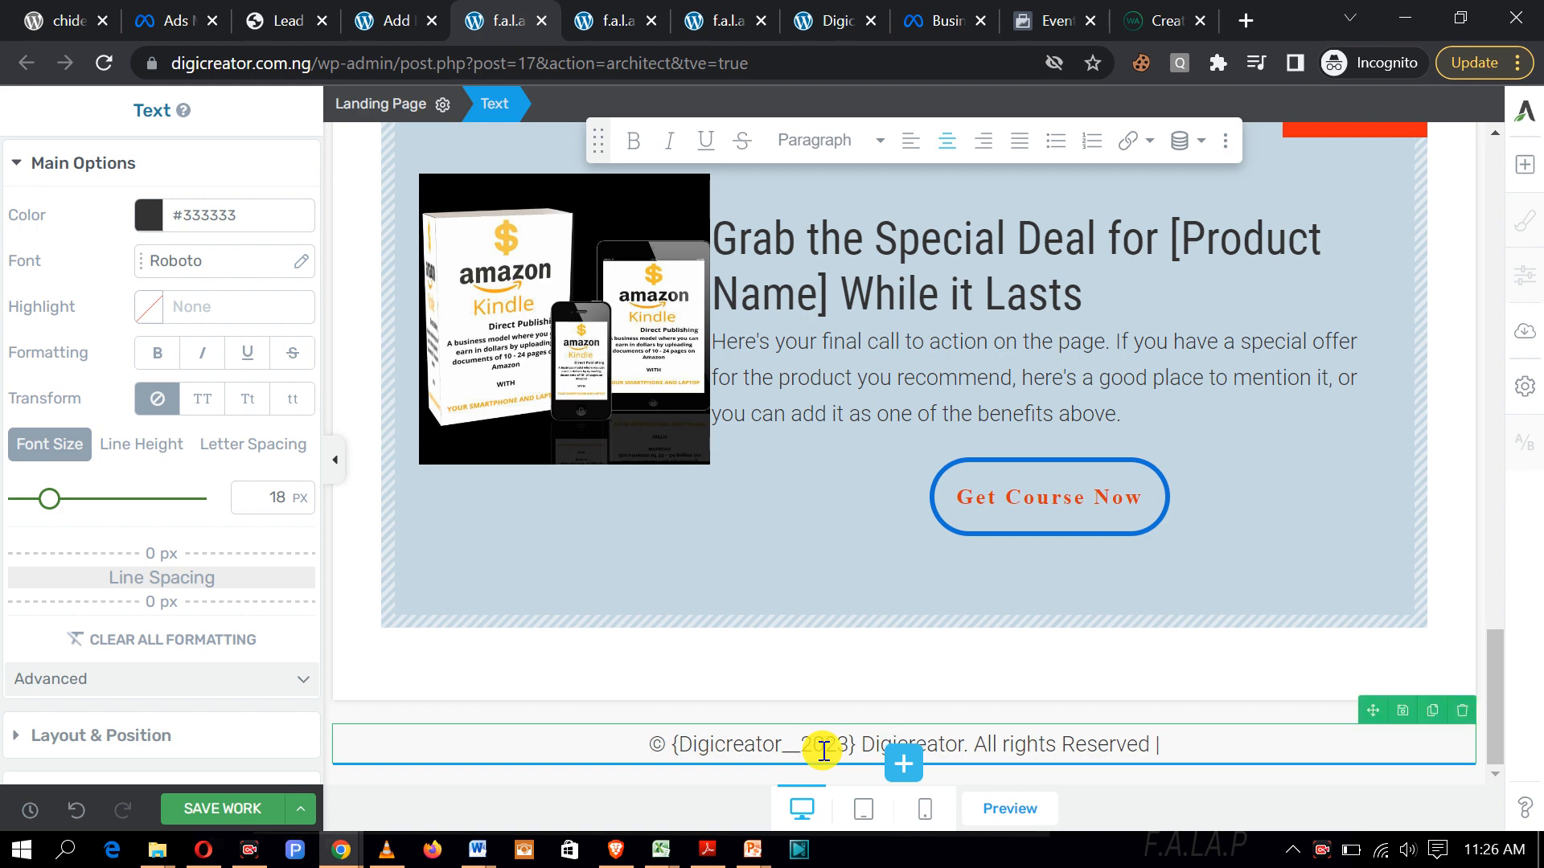
type("May")
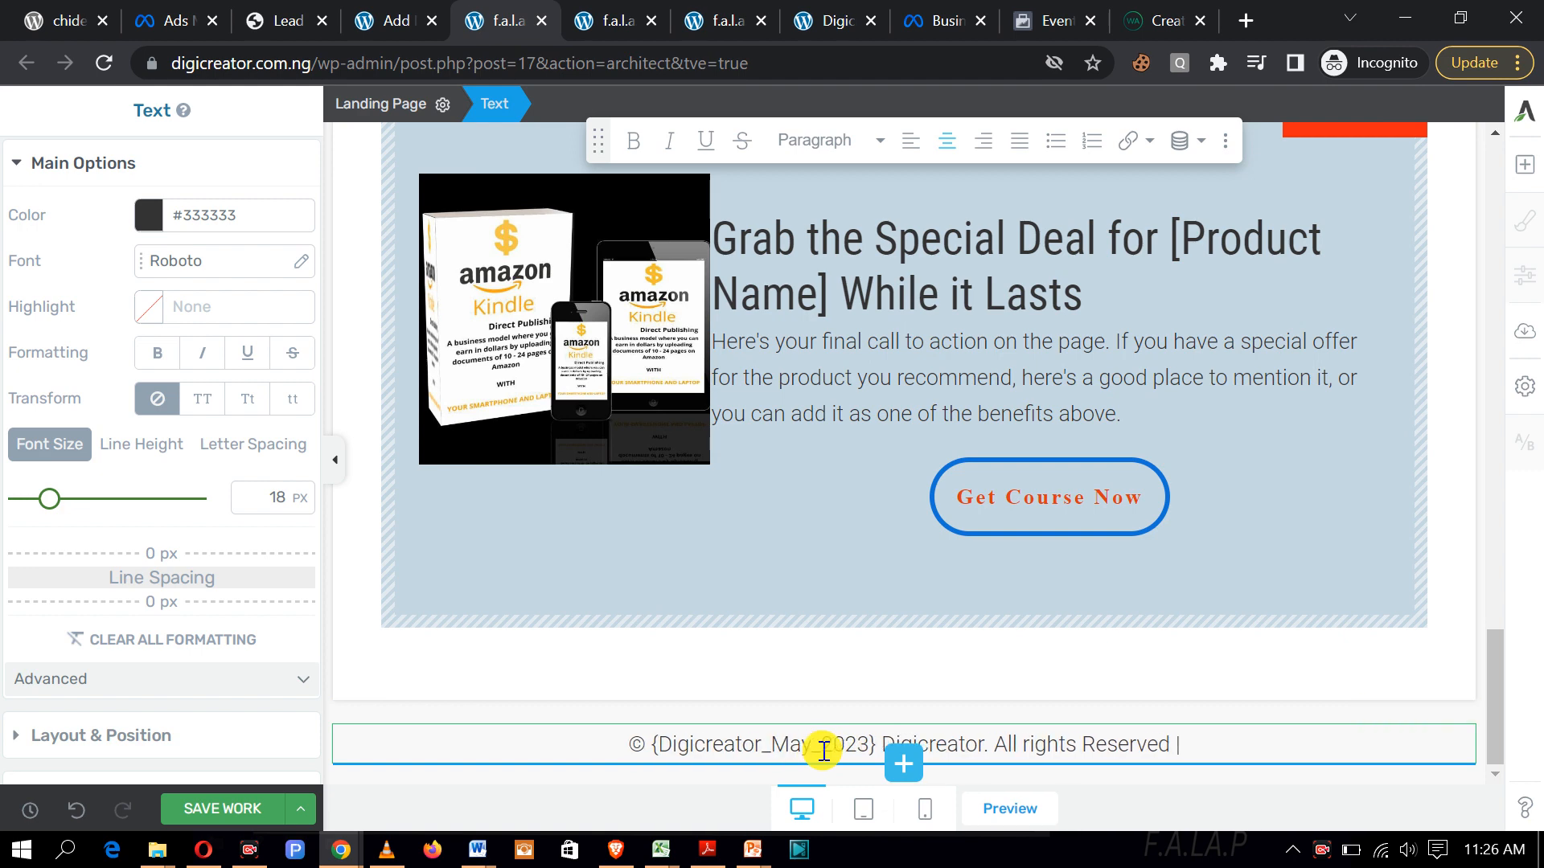
left_click(228, 810)
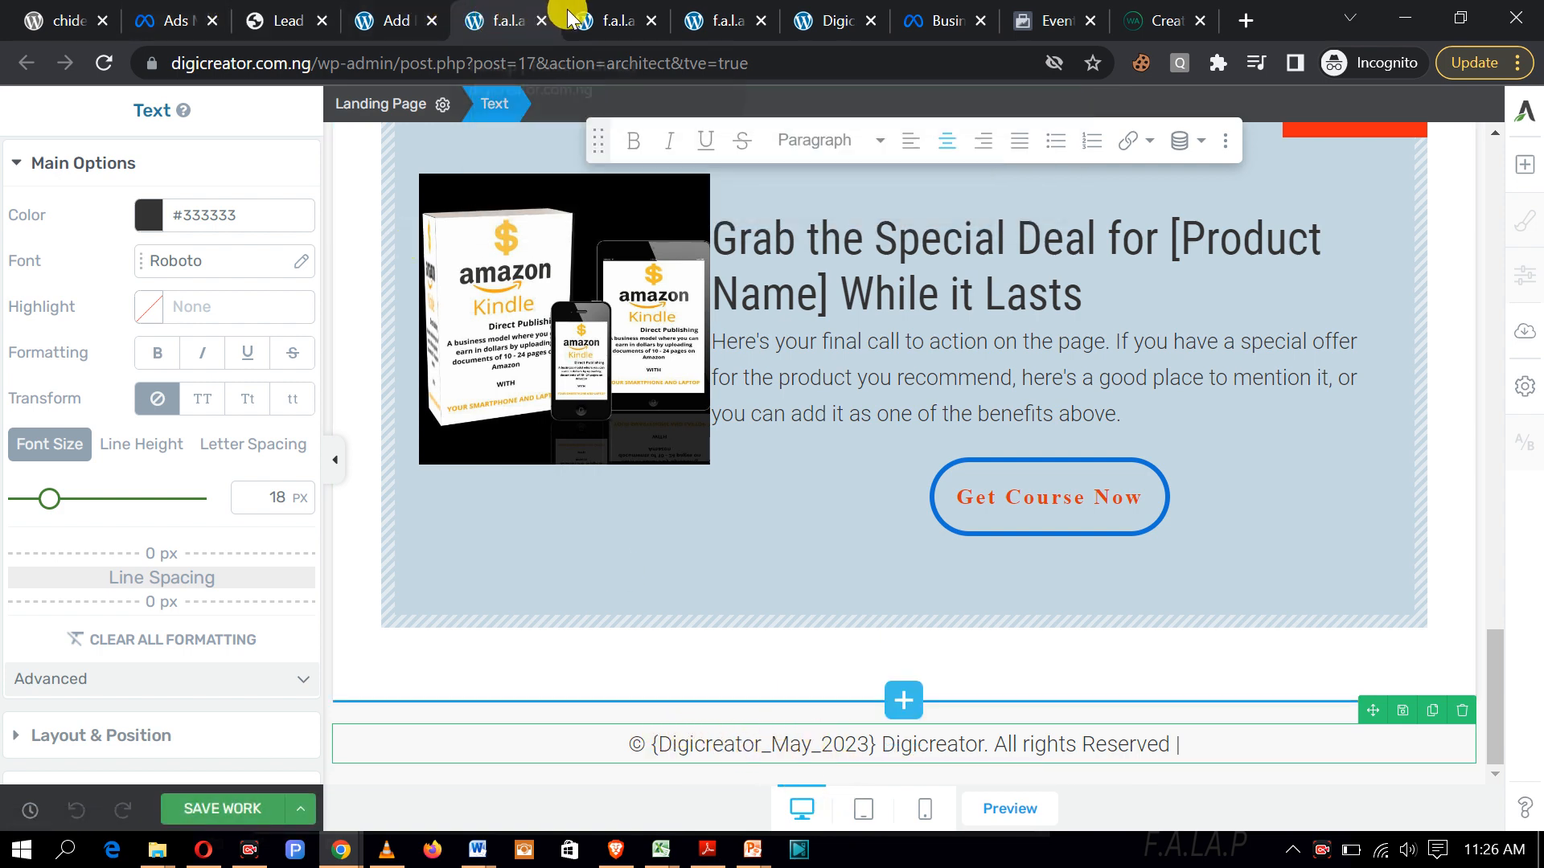
Step: Reload the live preview to check the {Digicreator_May_2023} footer, then return to the page top
left_click(607, 21)
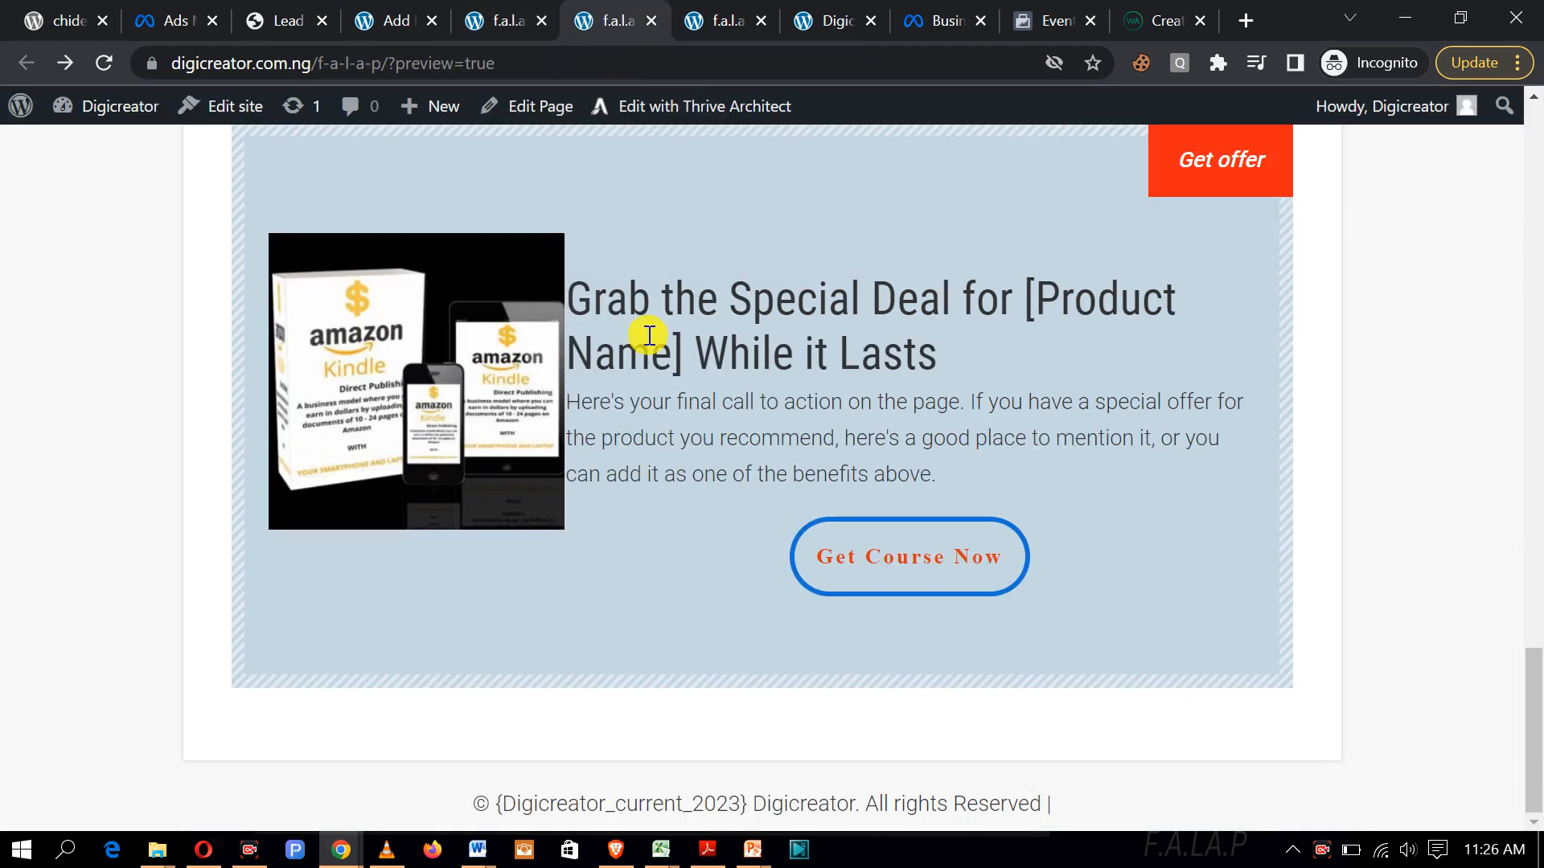
left_click(106, 70)
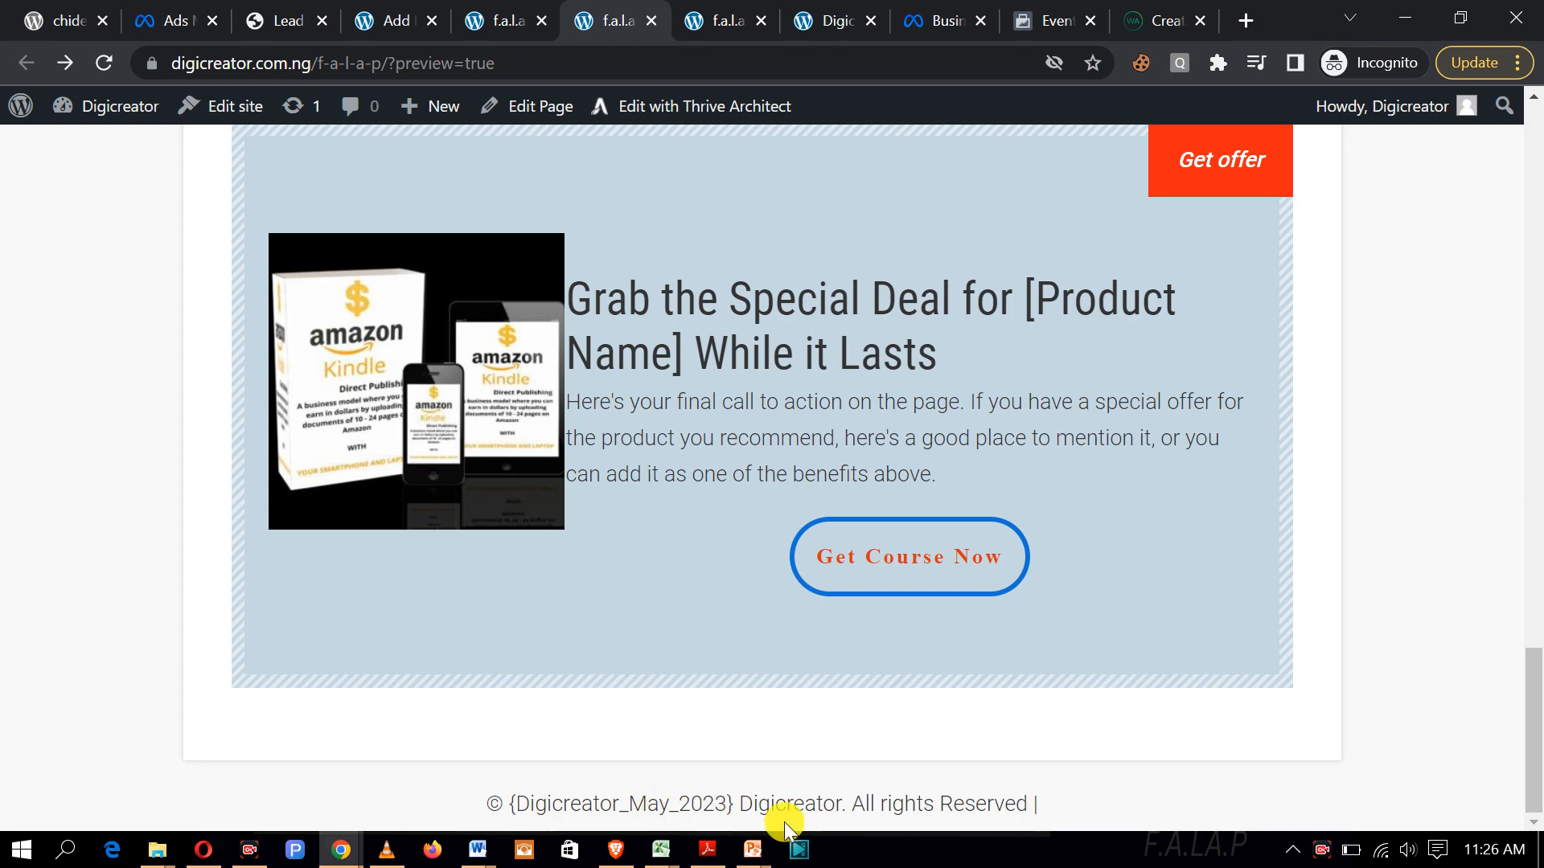
scroll(896, 669, "up", 20)
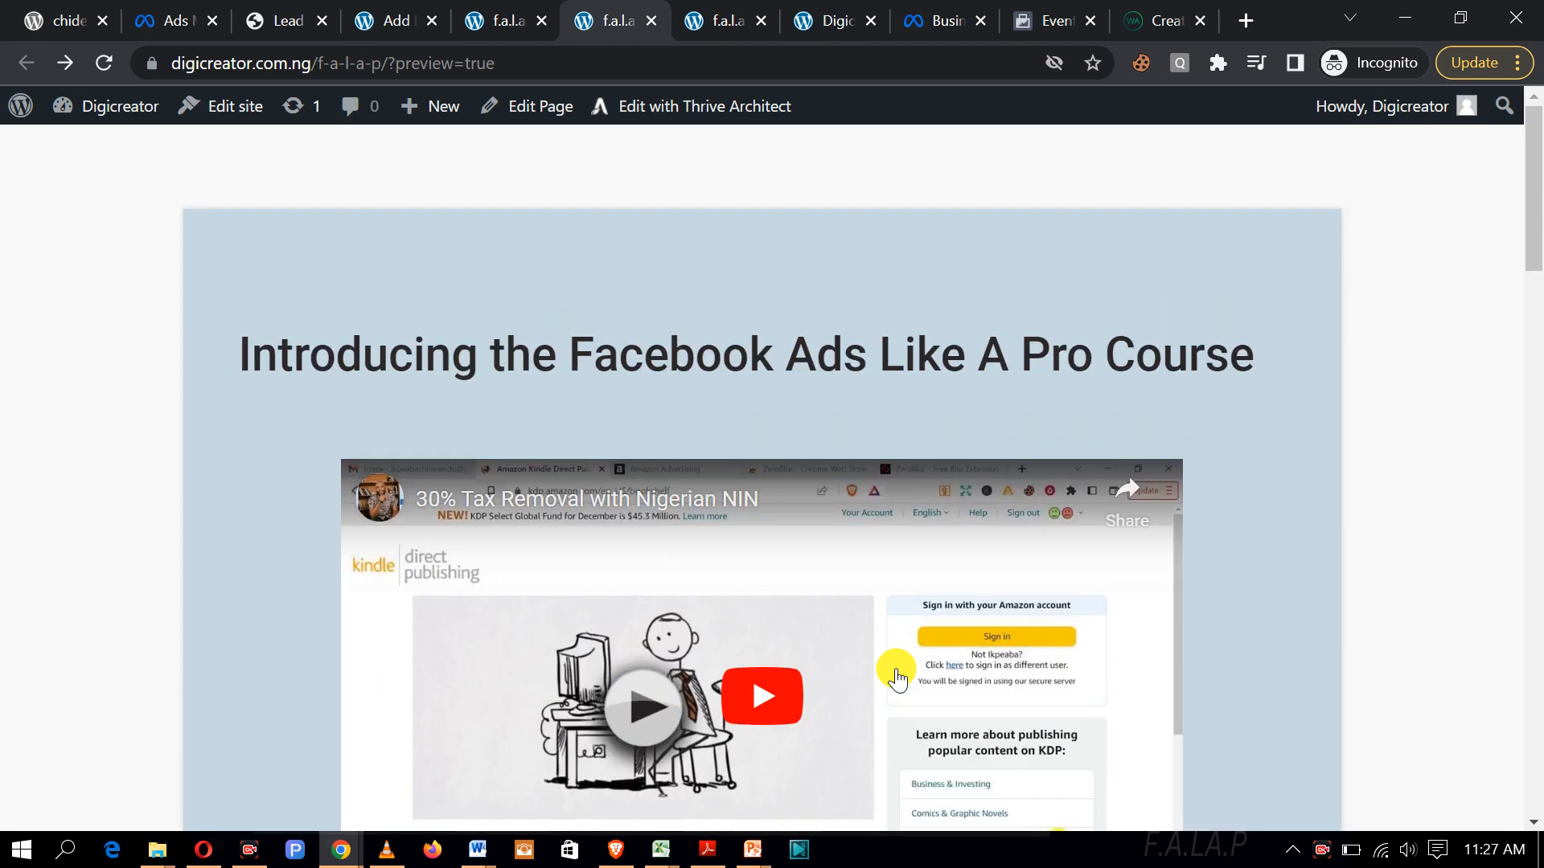
left_click(503, 19)
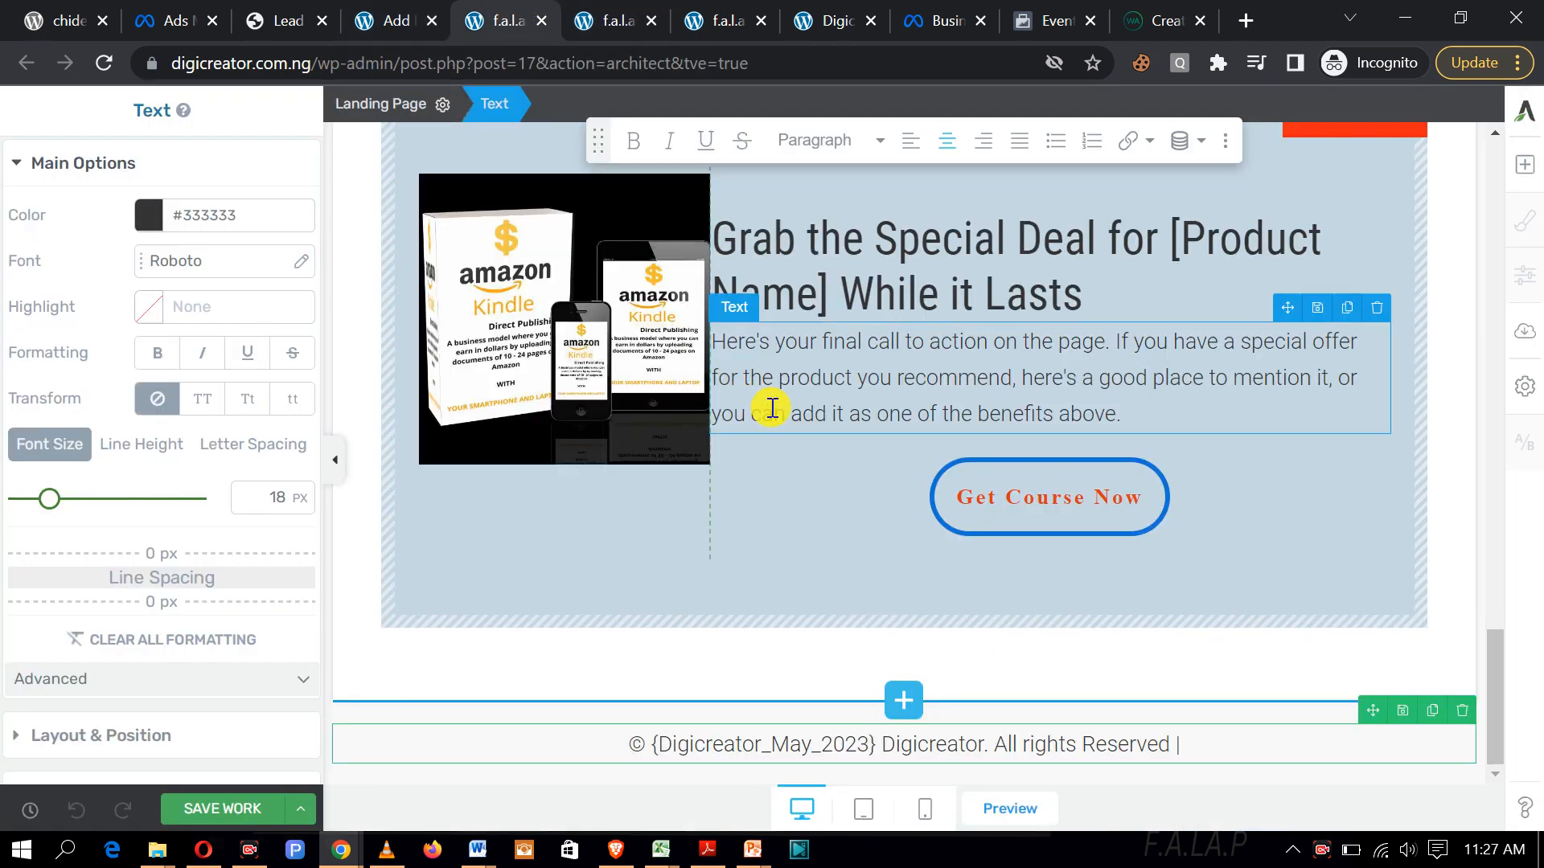
scroll(772, 408, "up", 5)
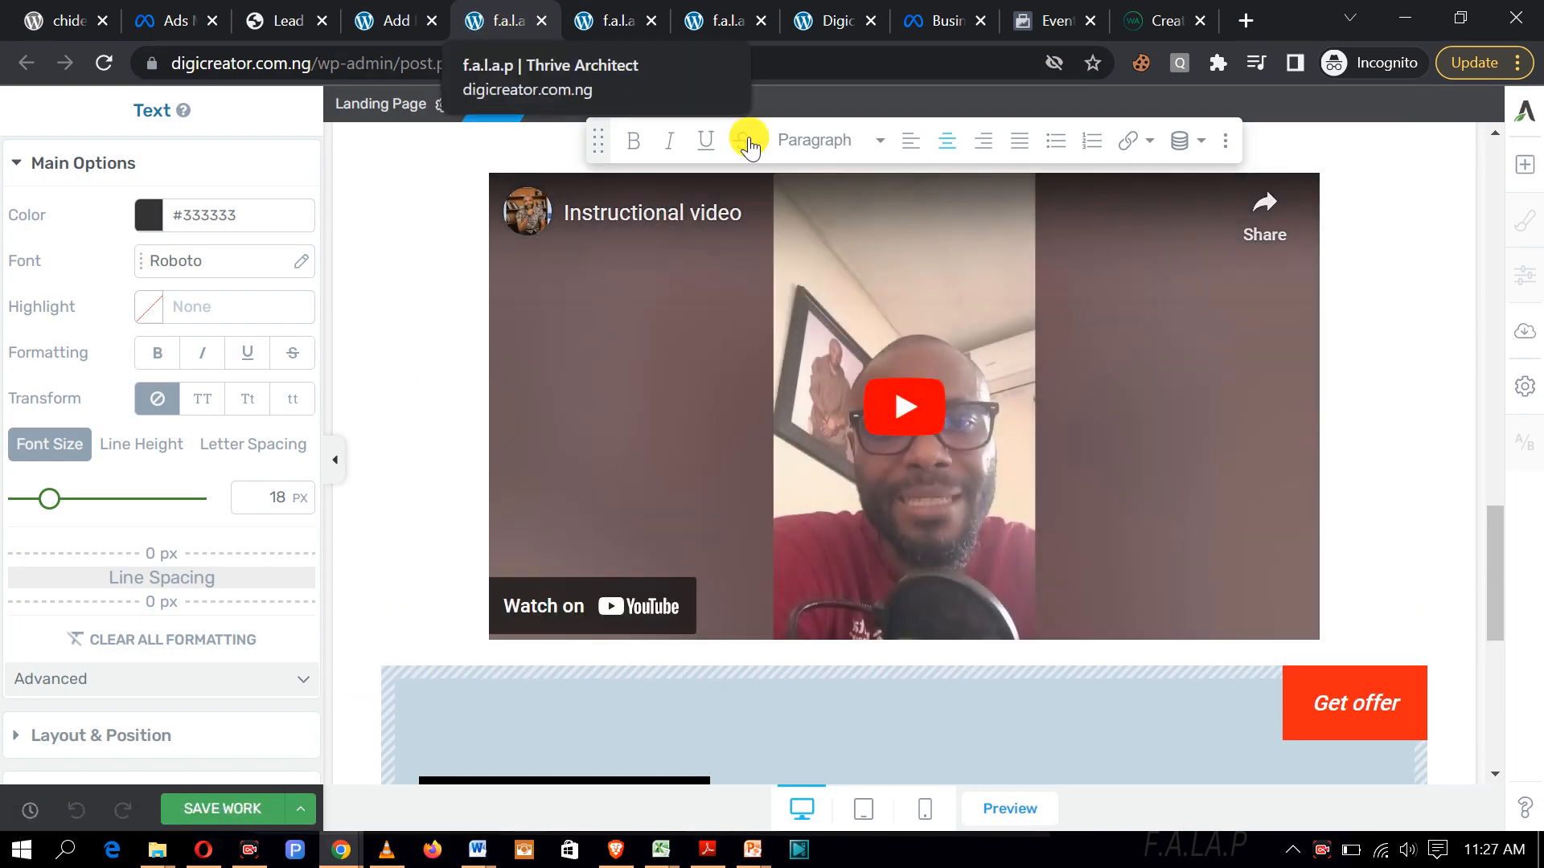
left_click(388, 19)
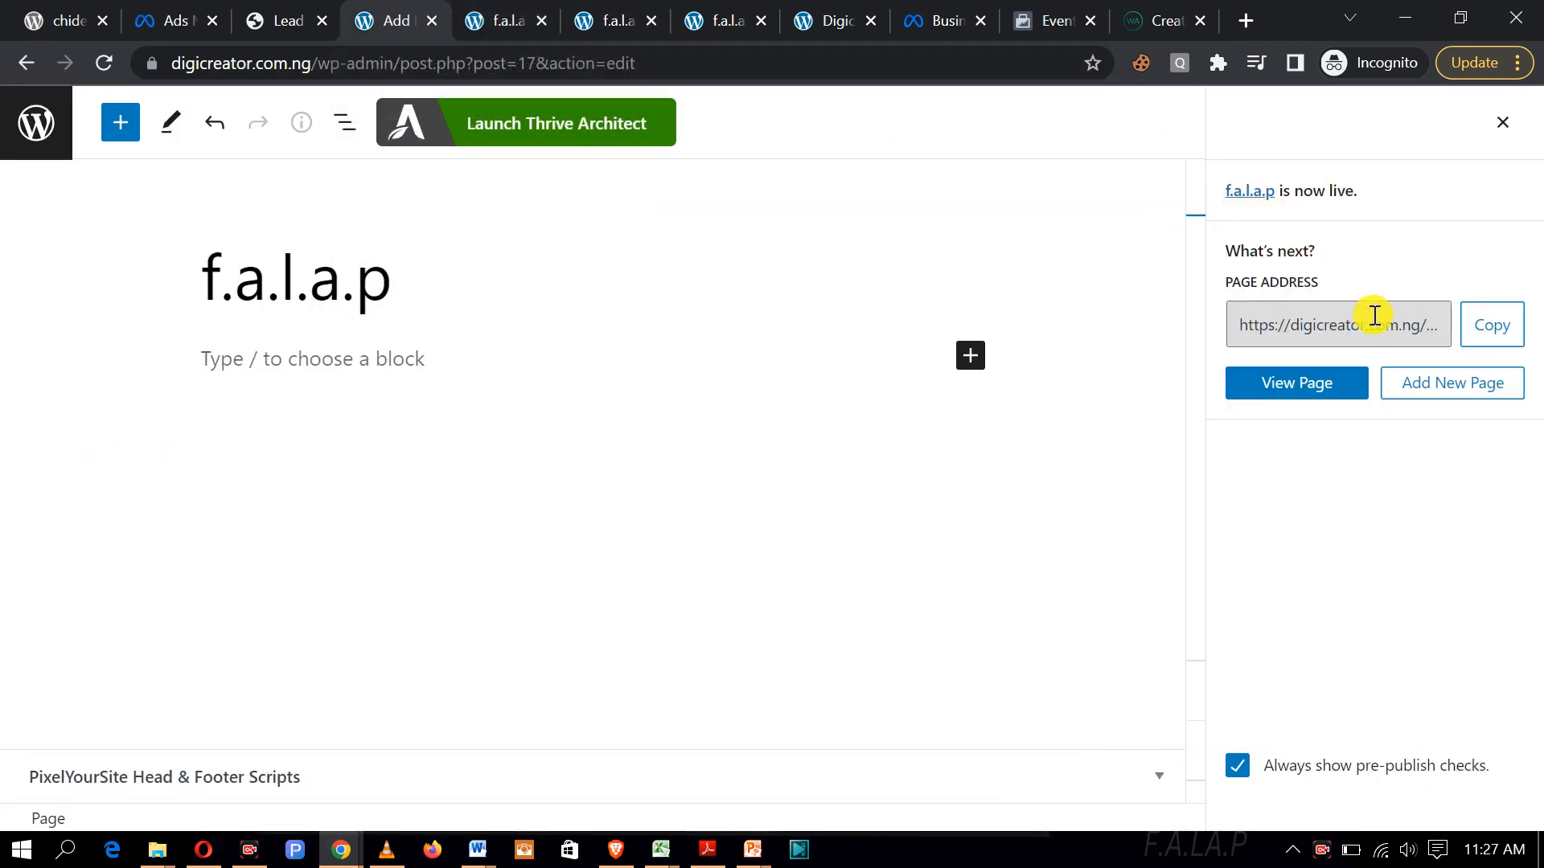
left_click(611, 23)
scroll(751, 310, "down", 20)
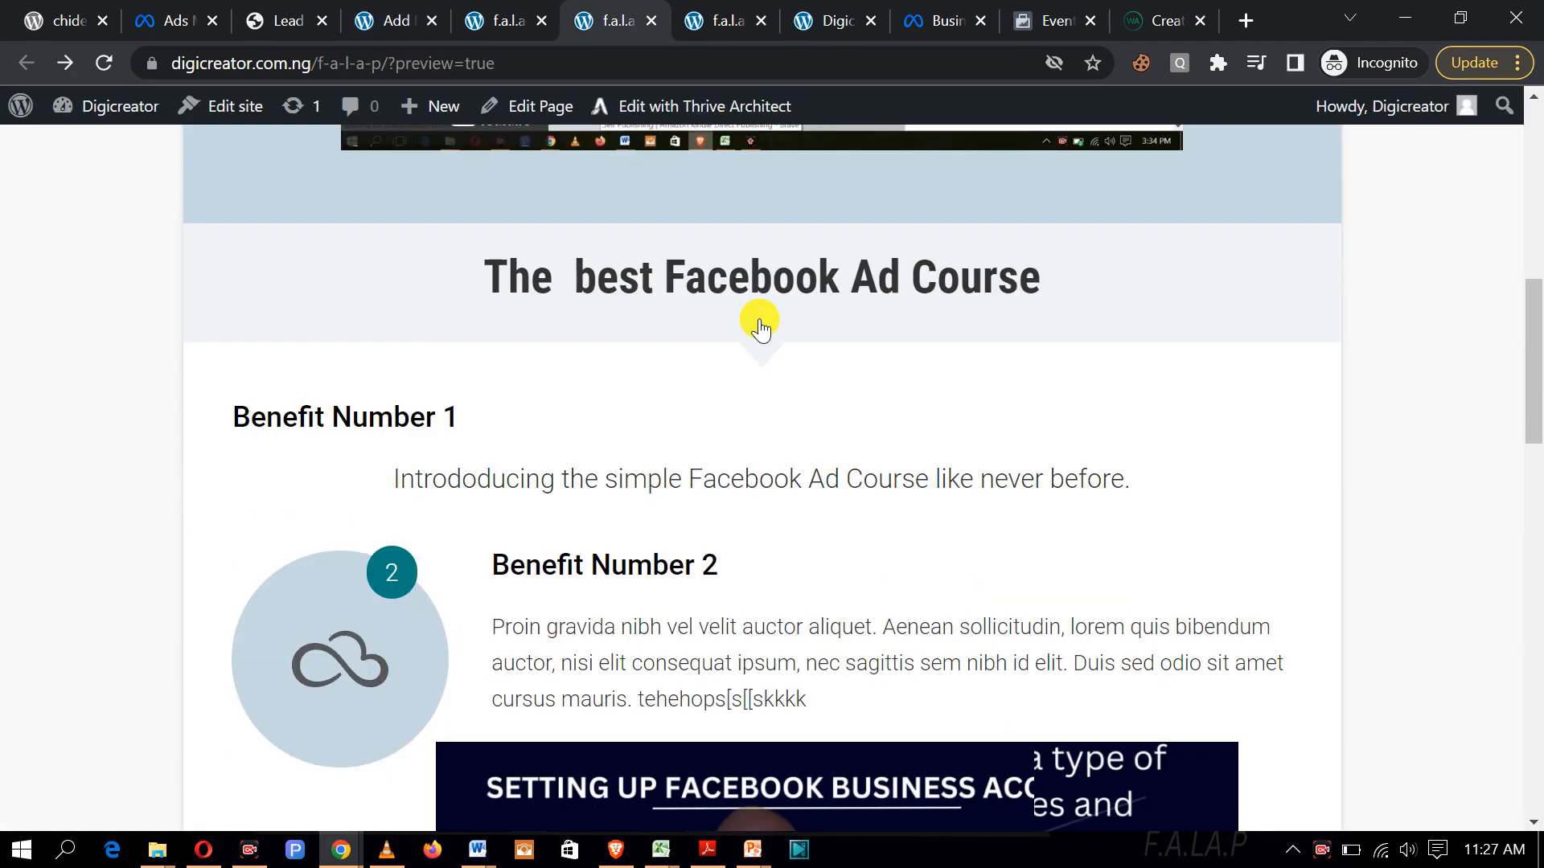
scroll(762, 318, "up", 20)
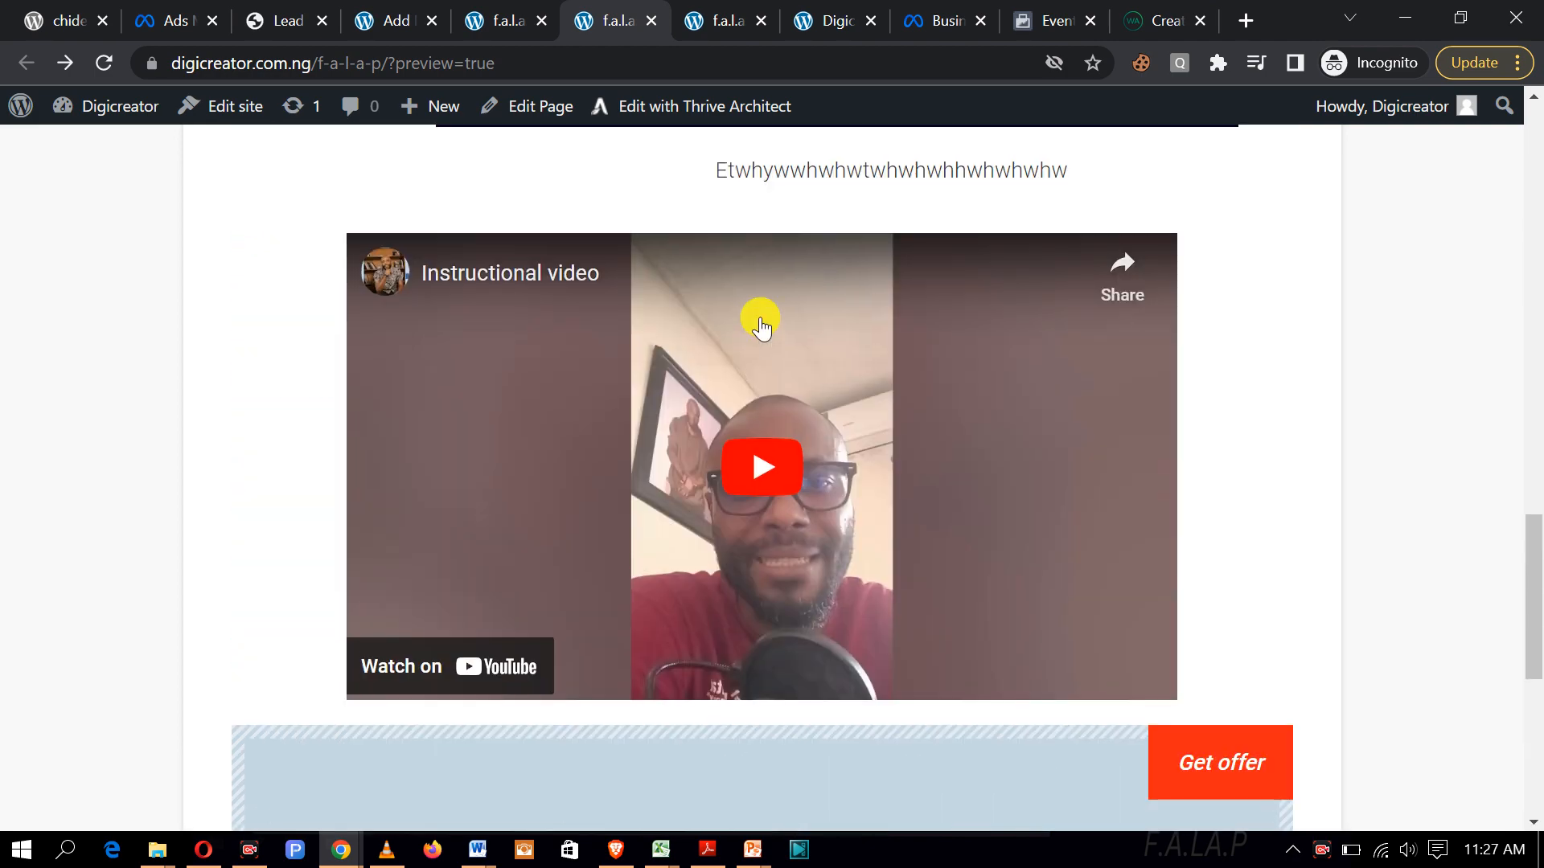